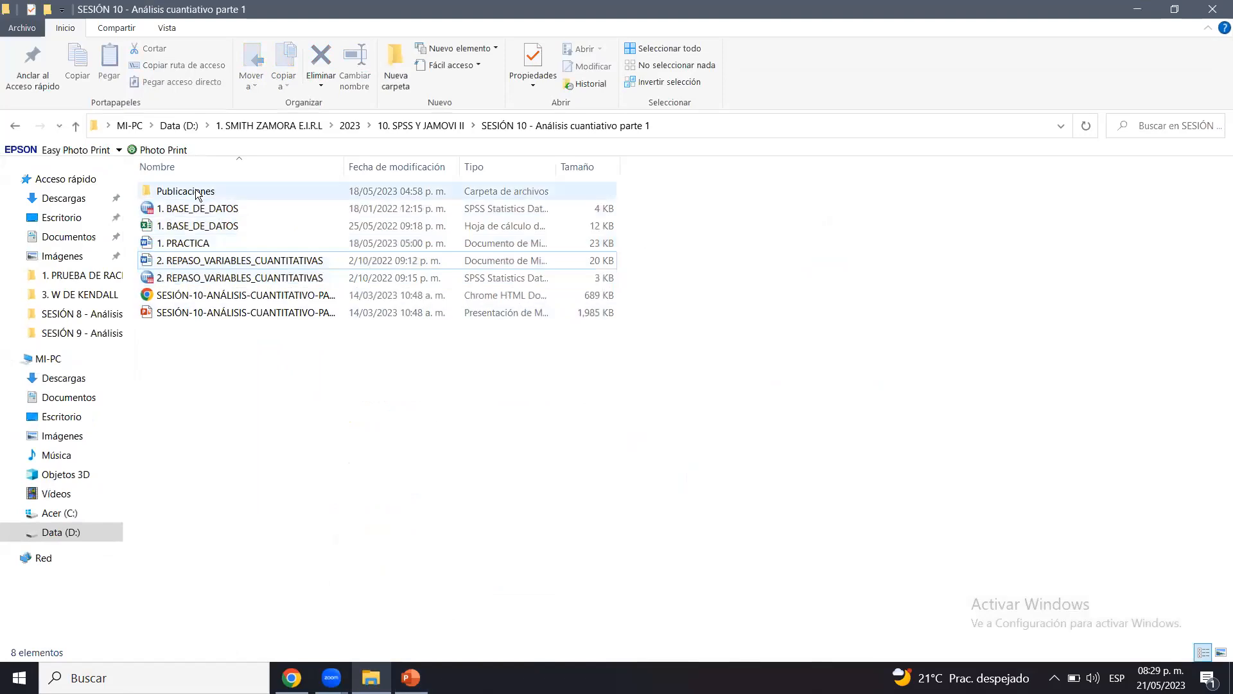
Open the Word document 1. PRACTICA from the session folder and dismiss its subscription notice
click(174, 244)
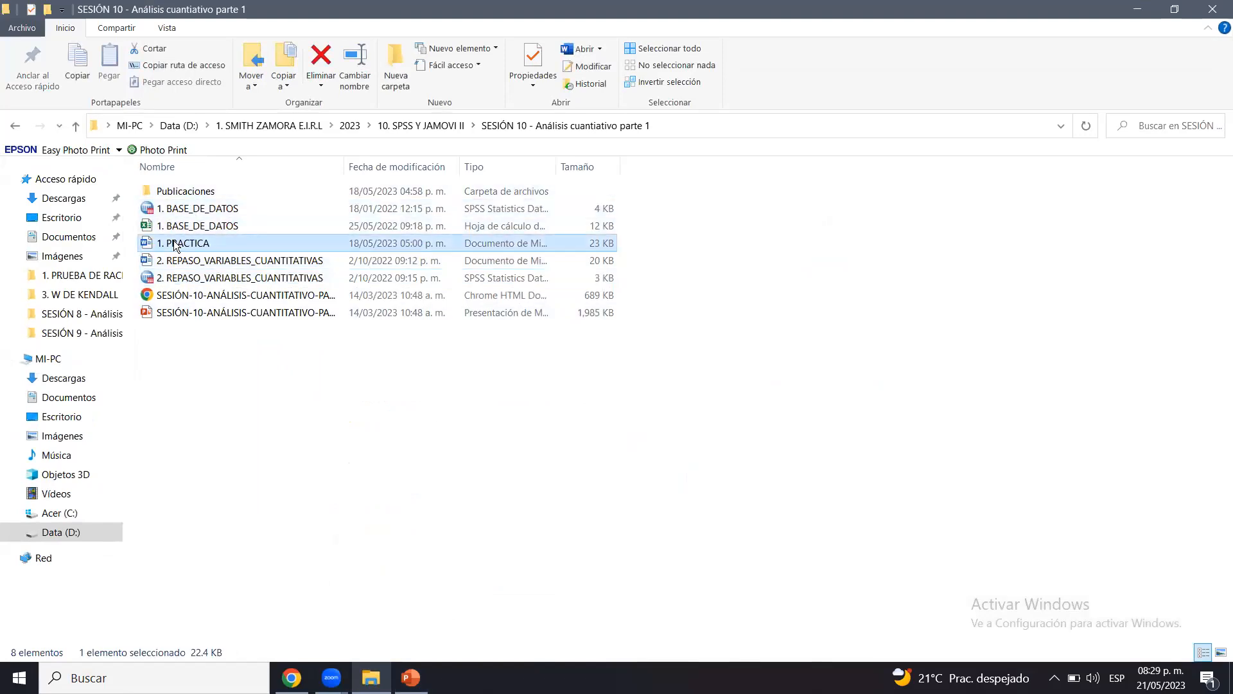
double_click(175, 244)
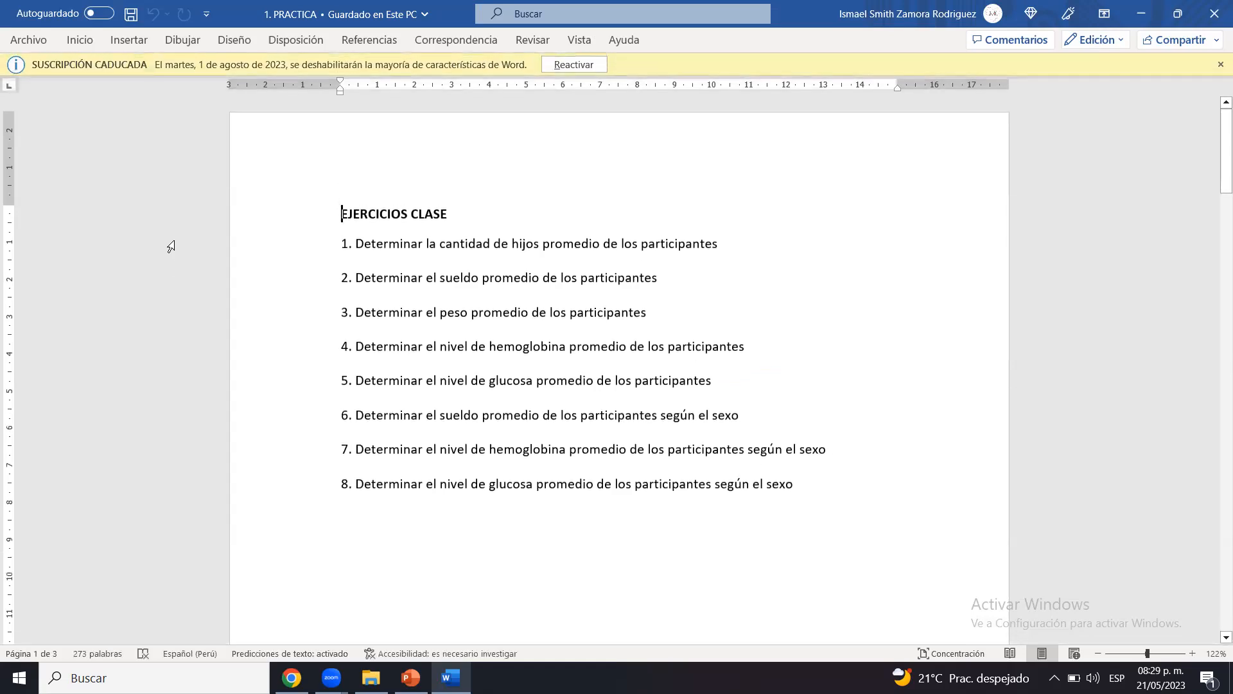
click(1219, 65)
drag(1222, 182, 1221, 134)
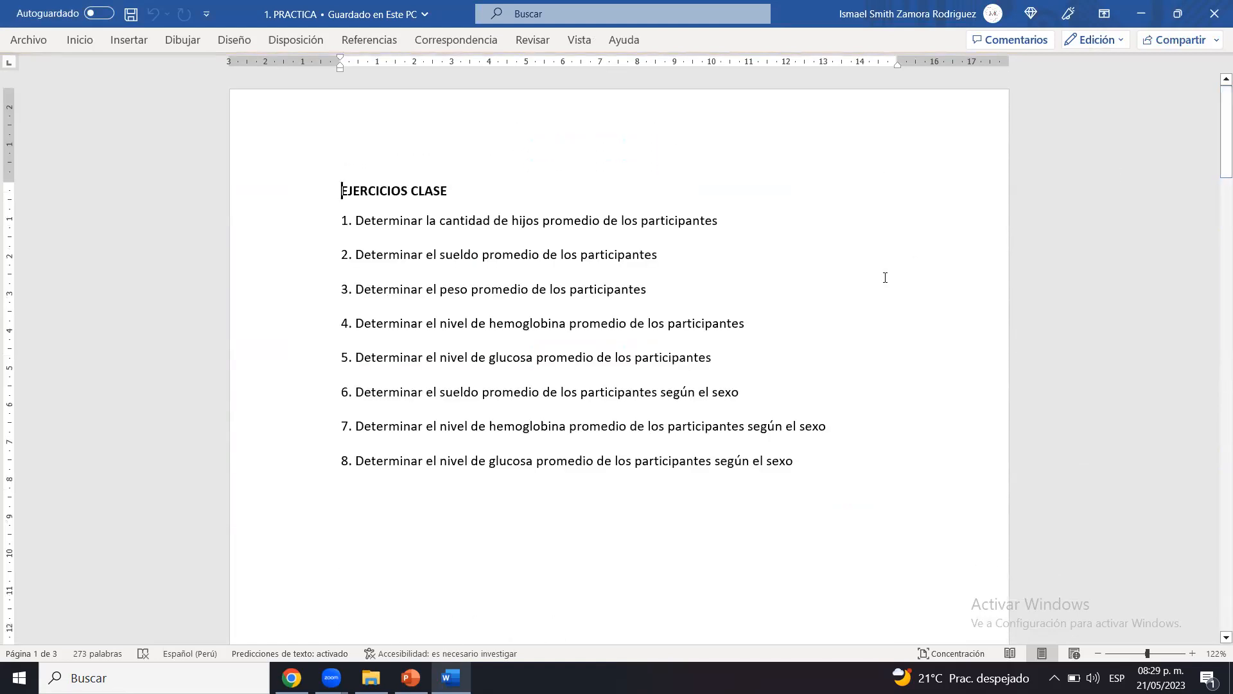
Insert a blank line after exercise 5, on the average glucose level, in the class exercise list
click(772, 217)
drag(818, 462, 343, 220)
click(683, 323)
click(770, 241)
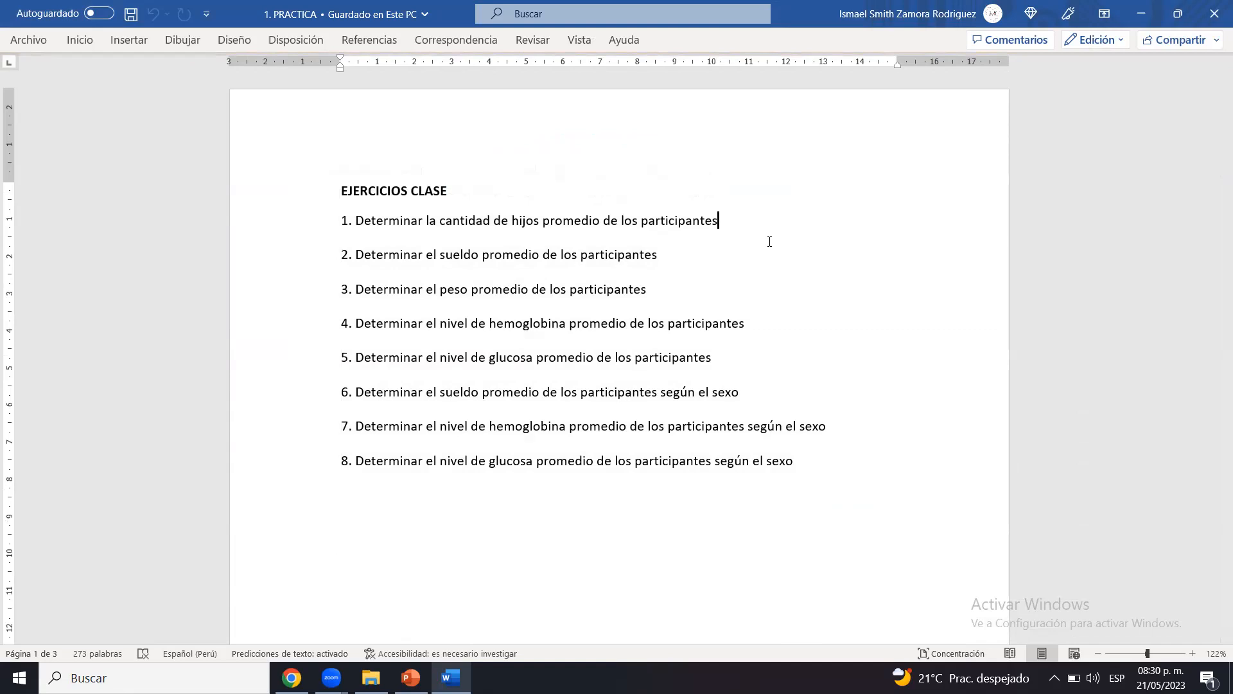
click(720, 359)
key(Return)
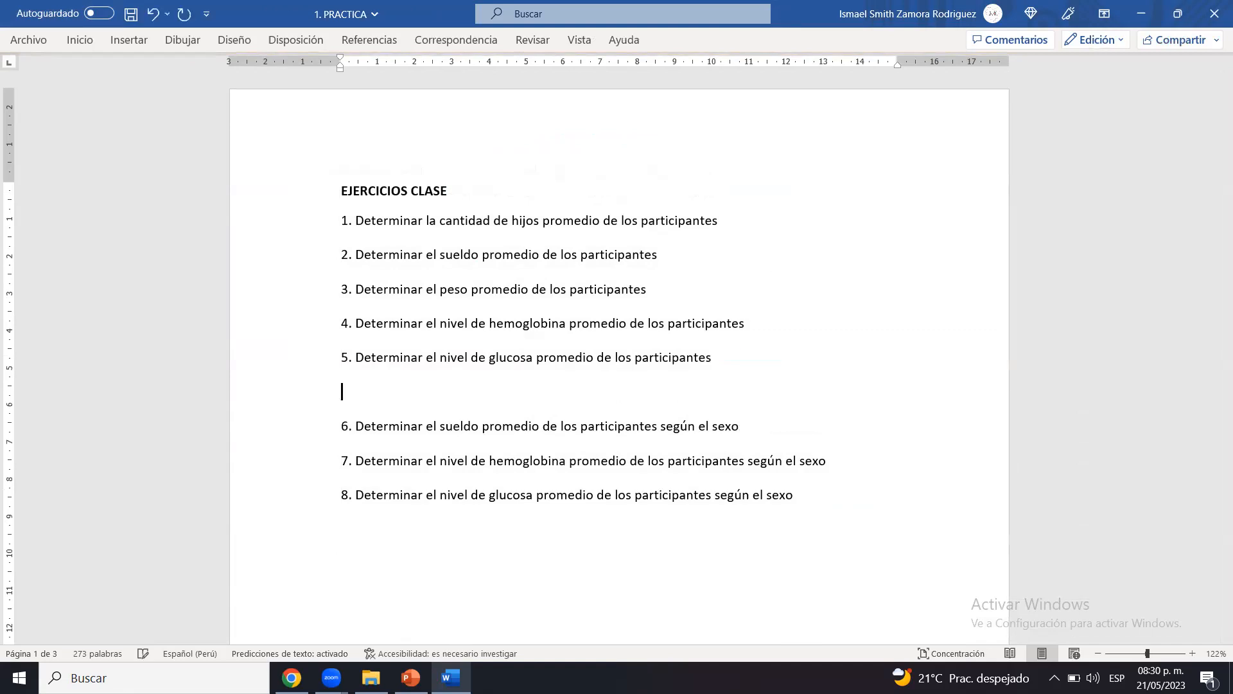
Review exercises 6 to 8 on averages by sex, along with the wording of exercise 1
drag(661, 426, 828, 457)
click(750, 428)
click(828, 459)
drag(715, 494, 826, 498)
click(826, 498)
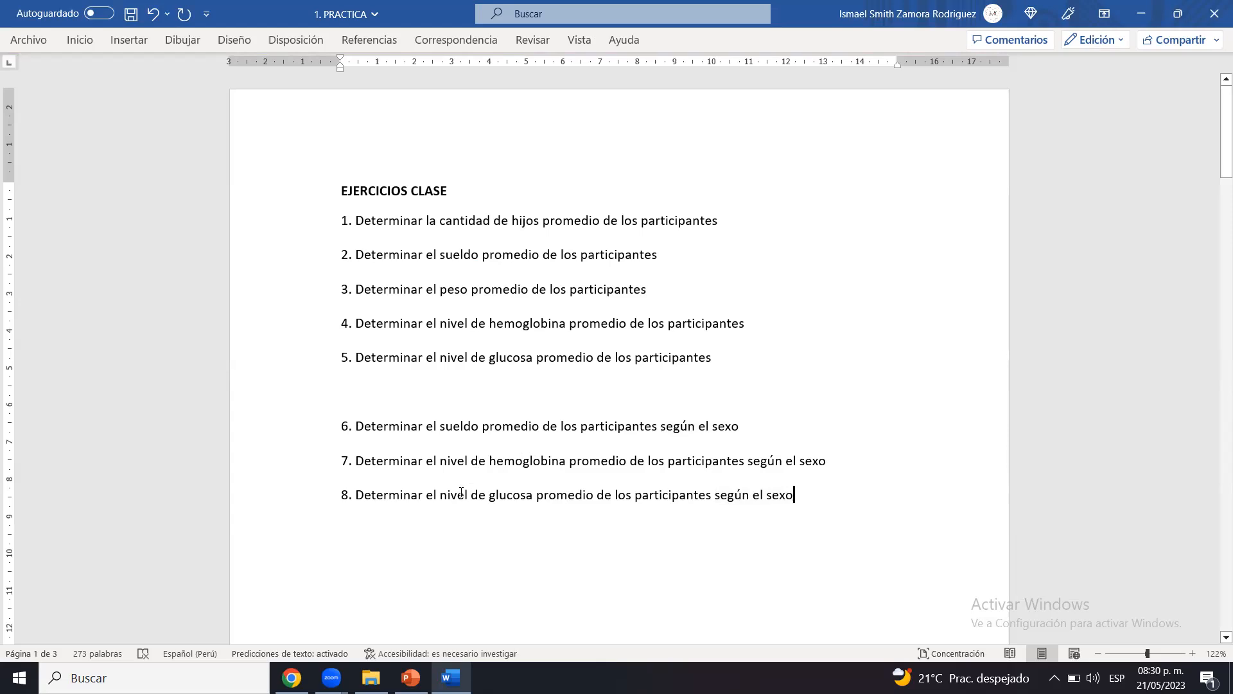
click(662, 391)
double_click(583, 223)
click(481, 385)
Insert a blank line below exercise 1, keeping the exercise as plain text without automatic list numbering
click(748, 228)
key(Return)
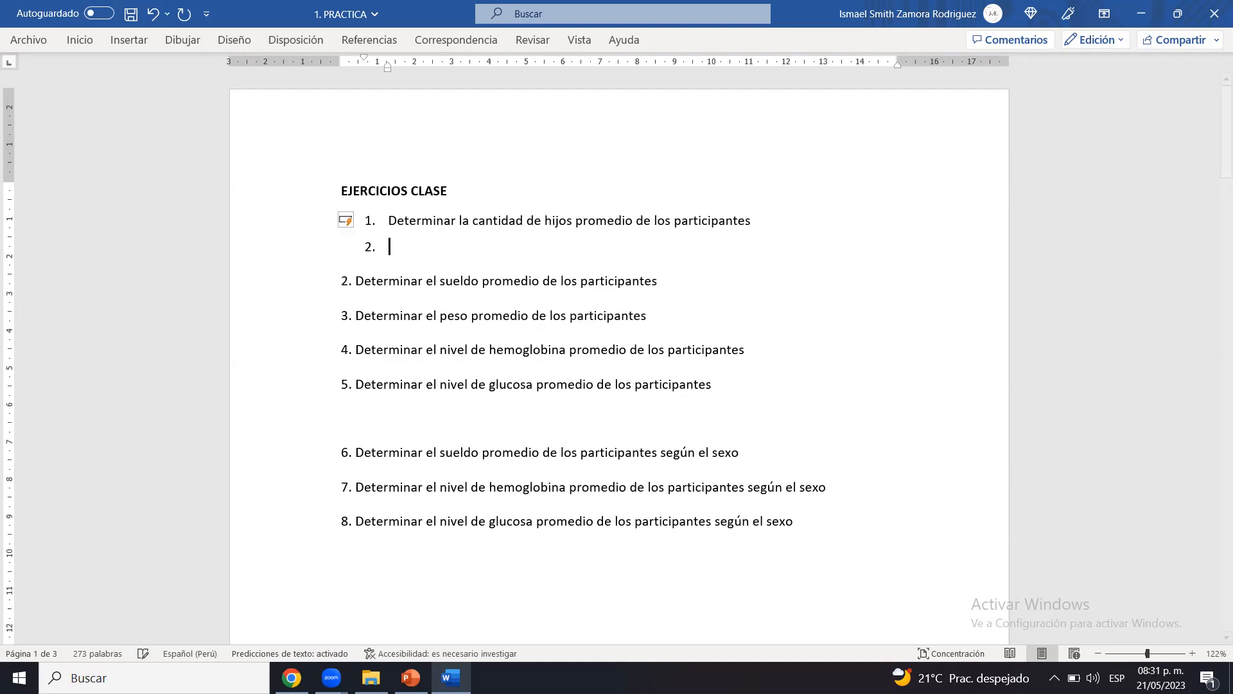
key(ctrl+z)
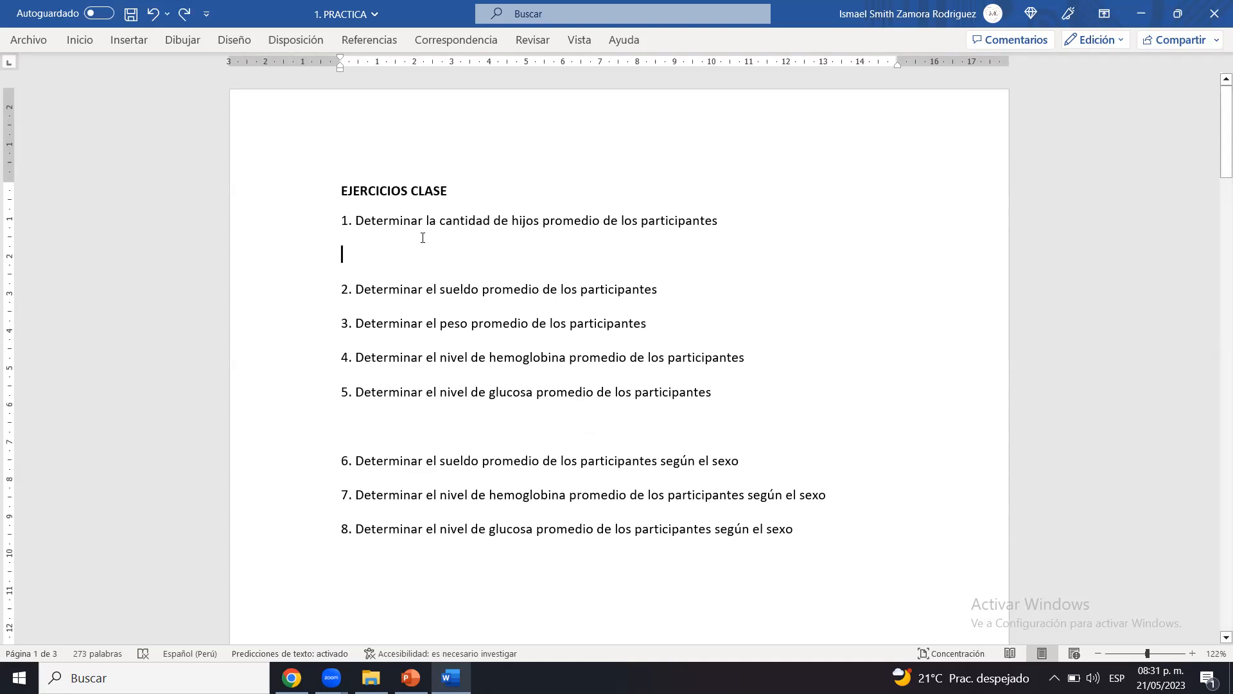
key(Delete)
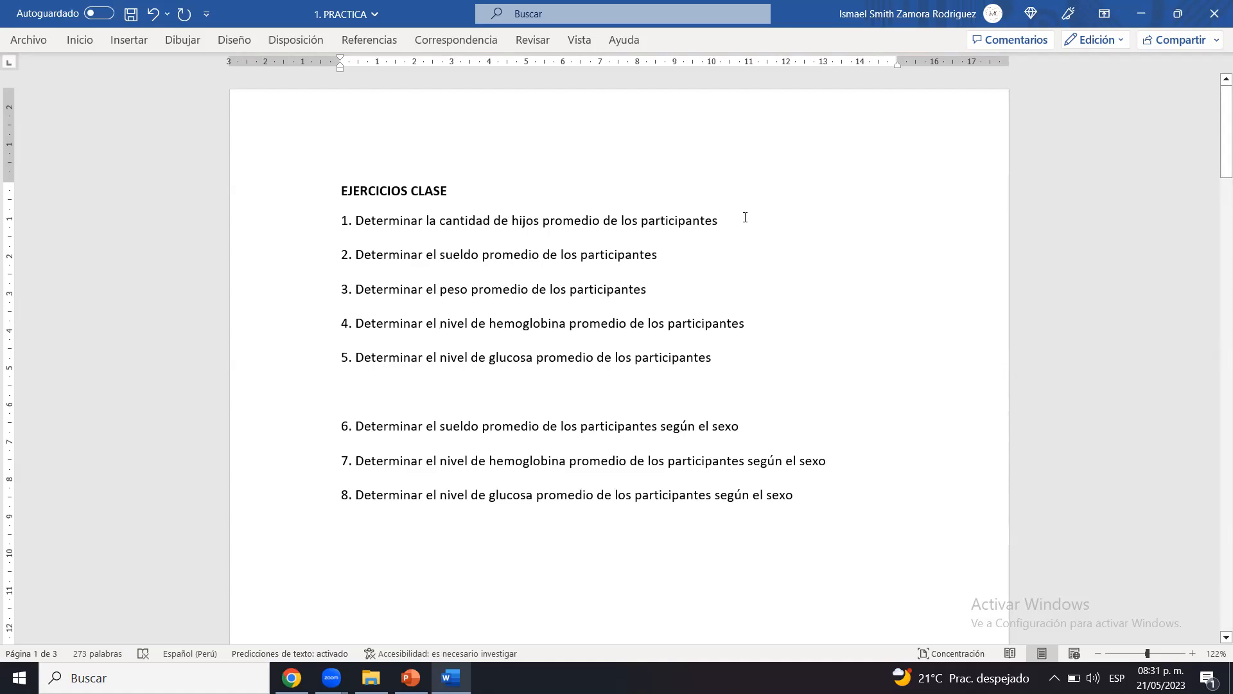
key(Return)
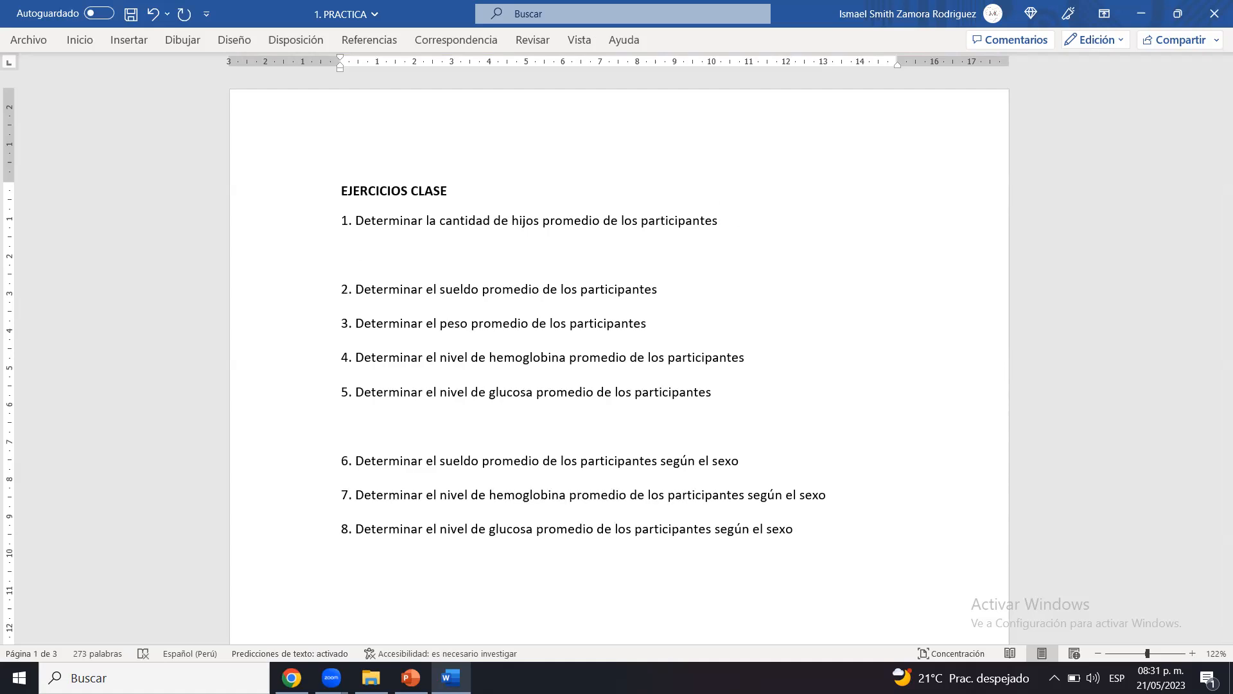
Open the Excel workbook 1. BASE_DE_DATOS from the session folder and examine its data table in B3:H23
click(371, 678)
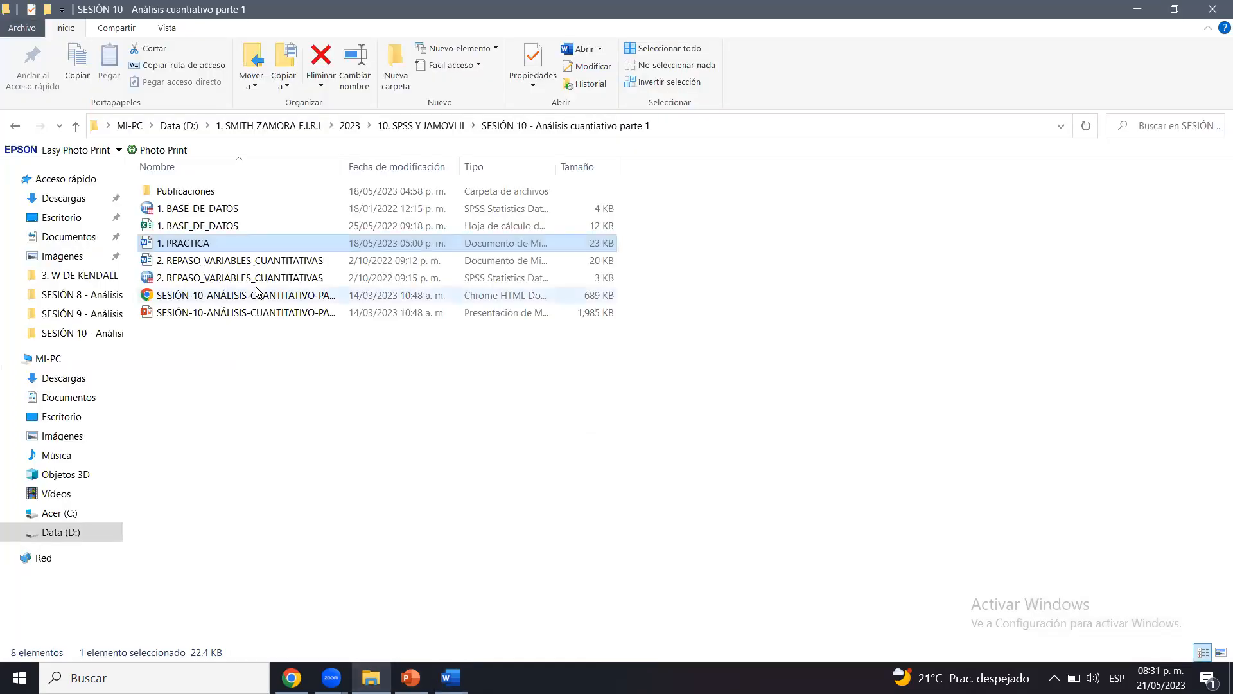
double_click(201, 225)
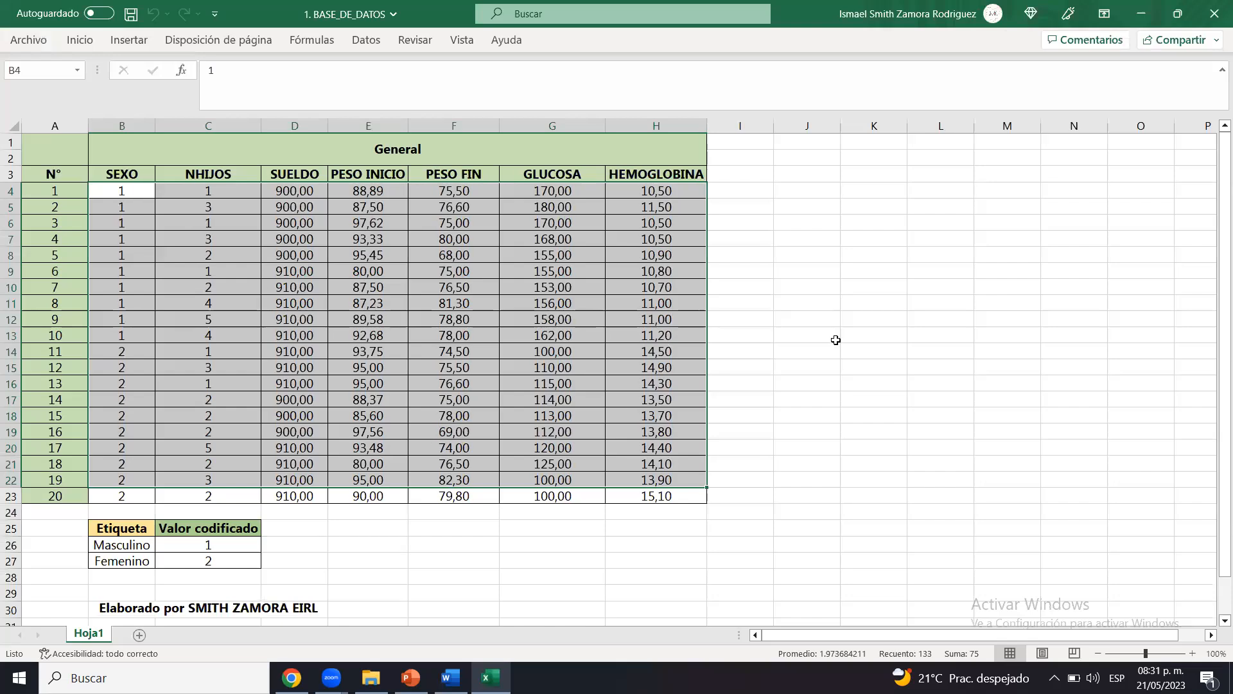
click(836, 340)
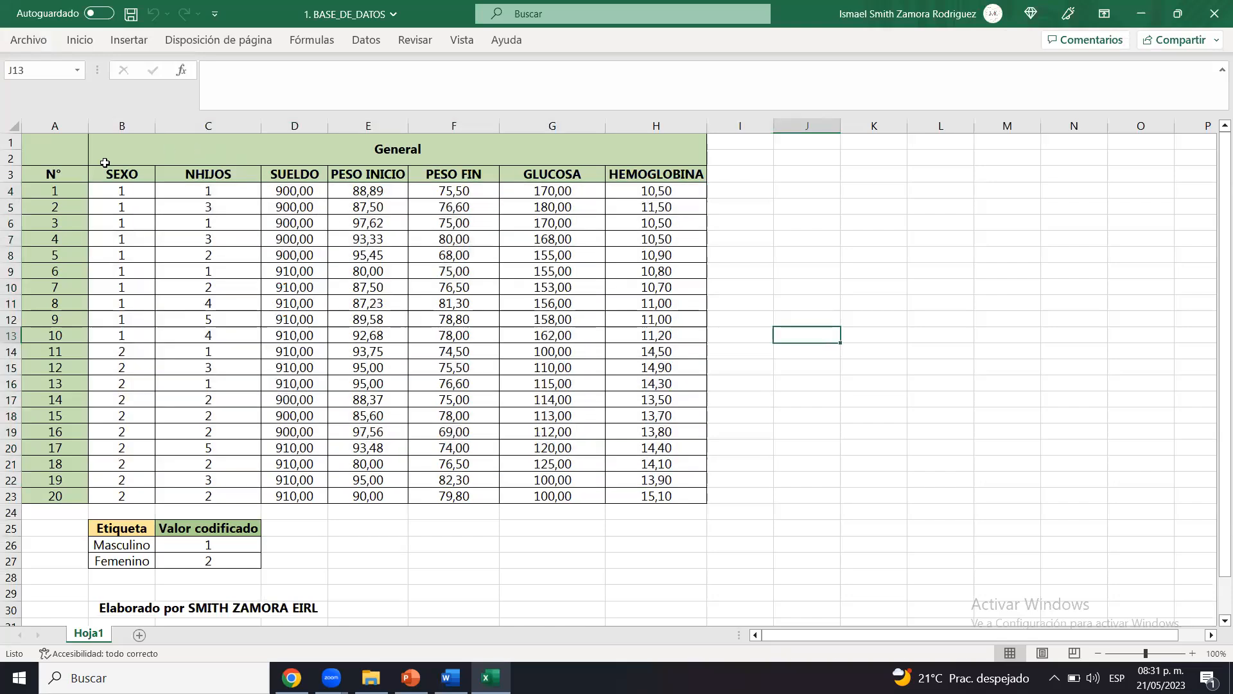
drag(104, 173, 682, 497)
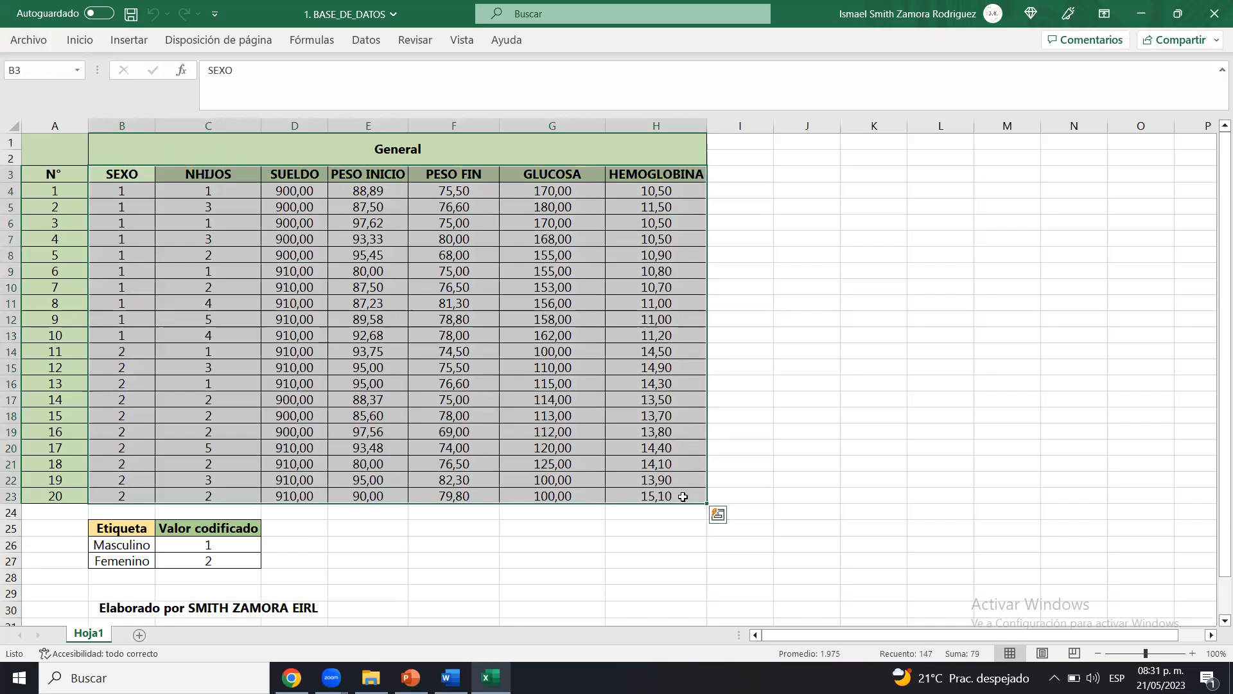
click(807, 323)
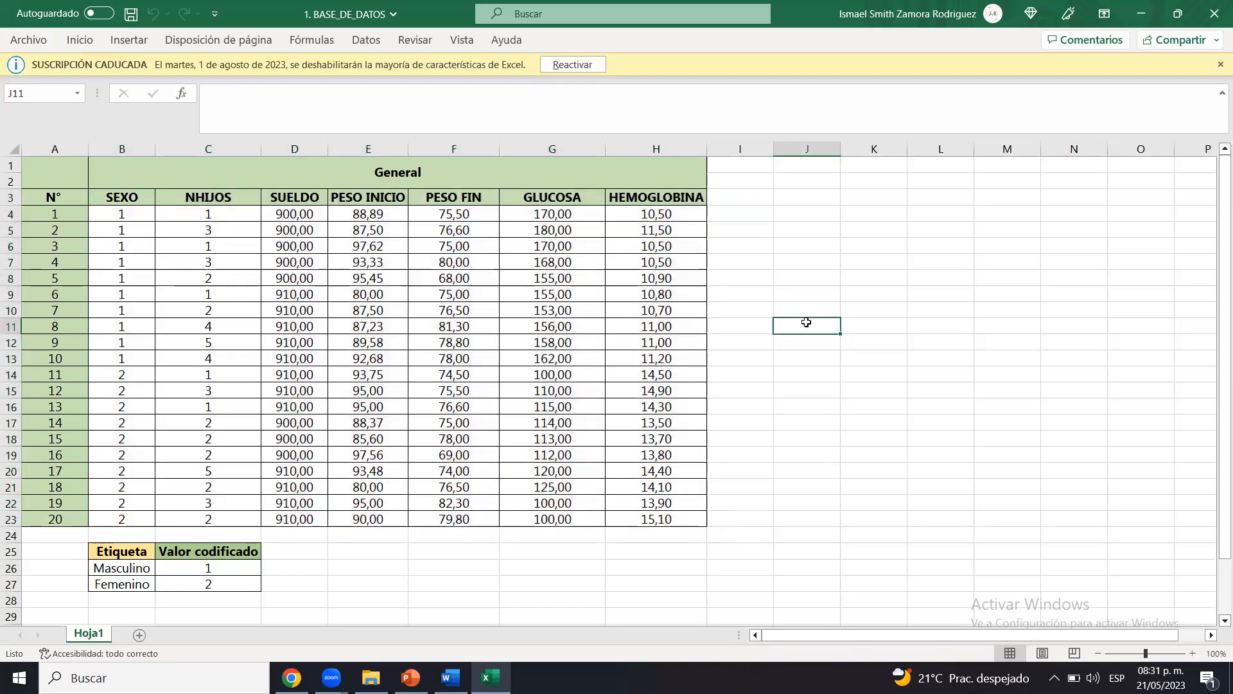
click(1220, 65)
click(311, 302)
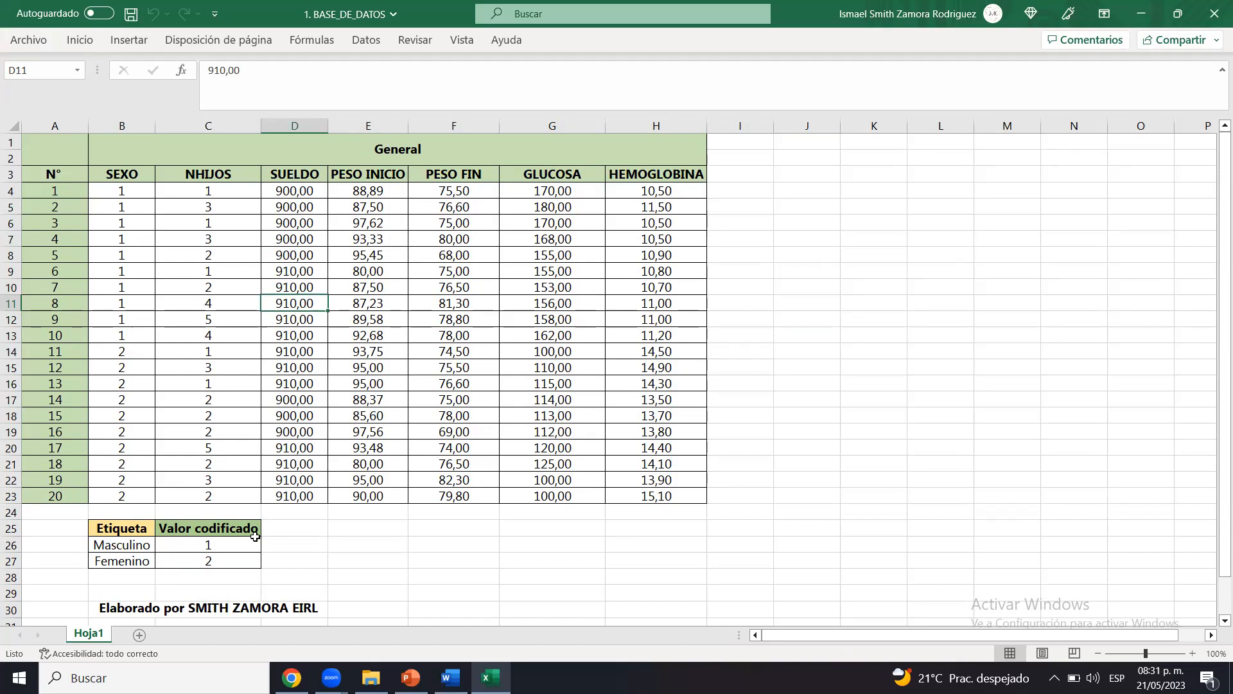
Open the SPSS data file 1. BASE_DE_DATOS from the session folder and look over its variable columns, finishing on NHIJOS
click(371, 678)
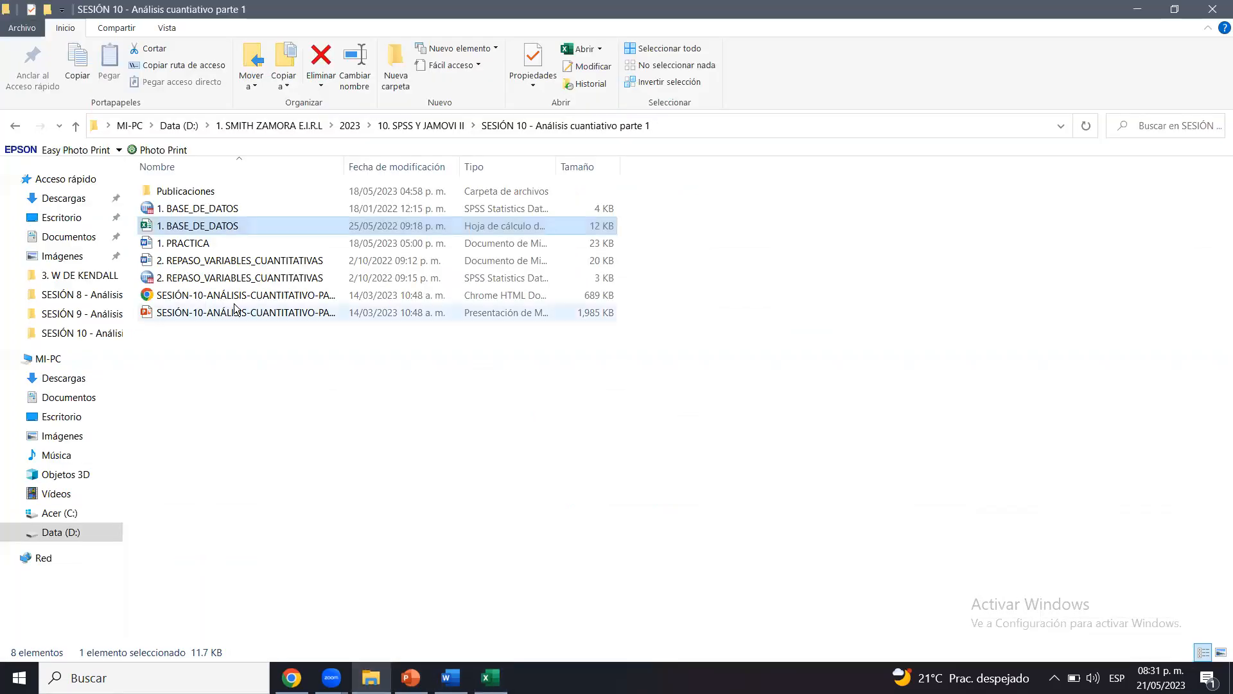
double_click(205, 213)
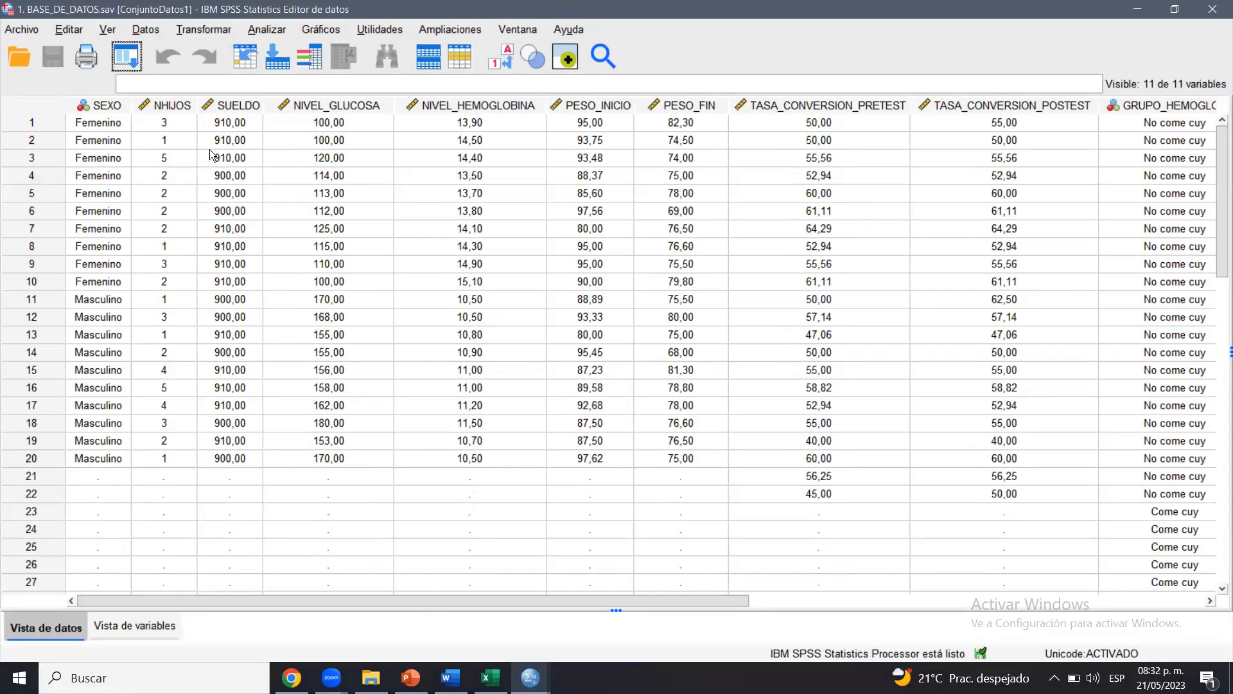
click(107, 106)
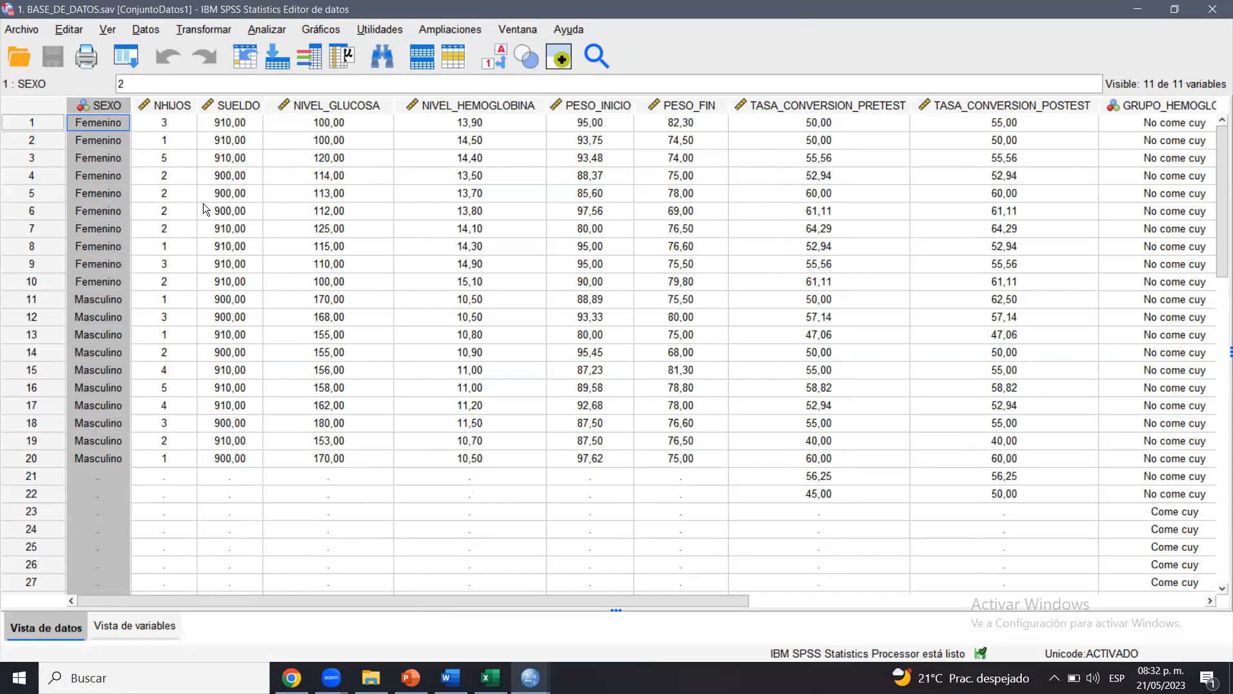
click(282, 168)
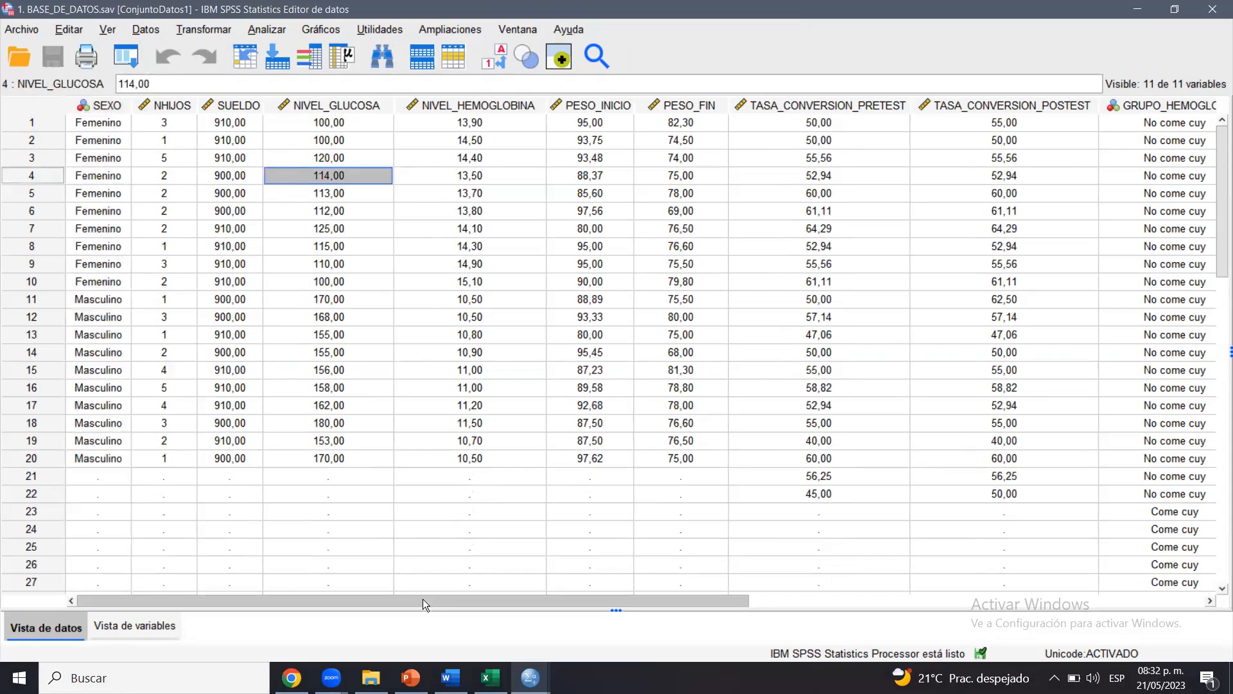
drag(422, 598, 327, 638)
click(171, 106)
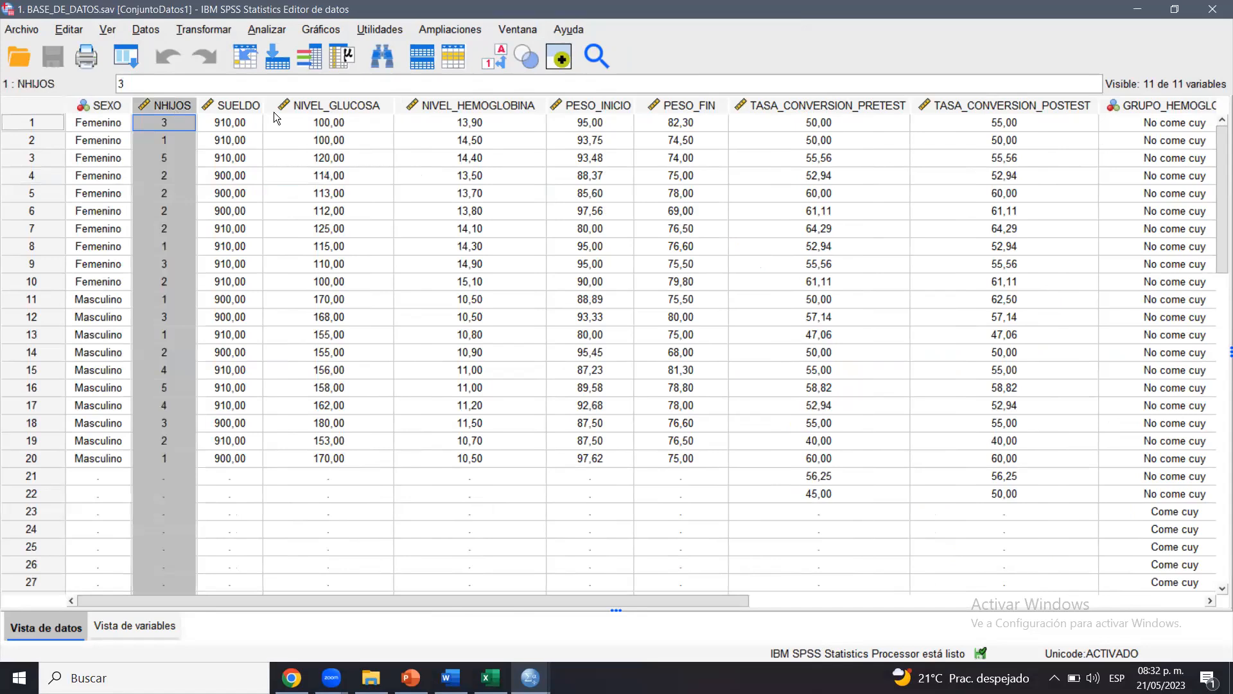
click(917, 107)
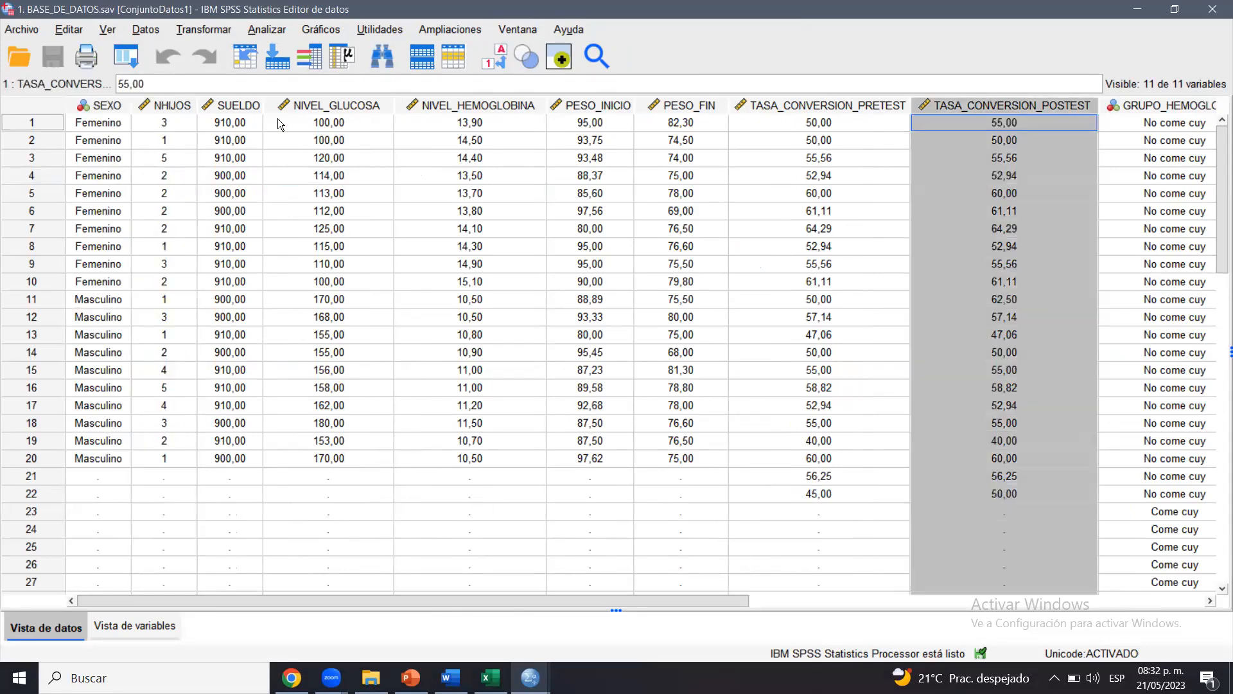
click(174, 107)
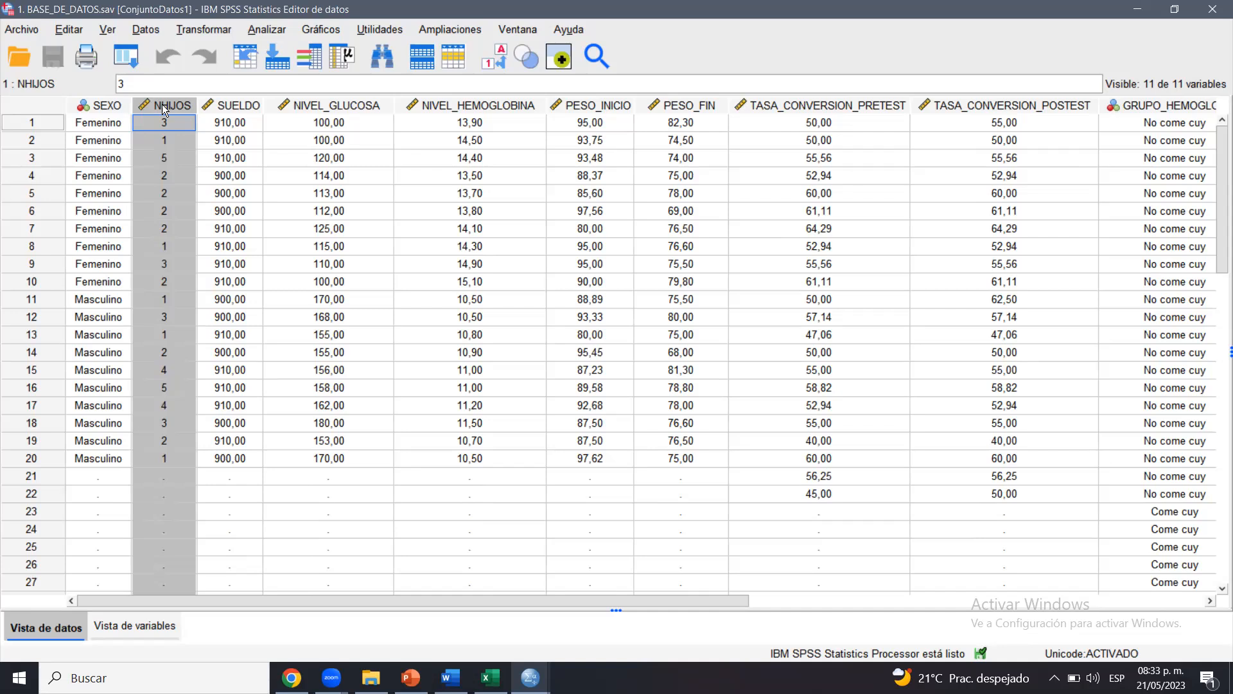
Start a Frecuencias analysis with Cantidad de hijos [NHIJOS] as its variable
click(256, 31)
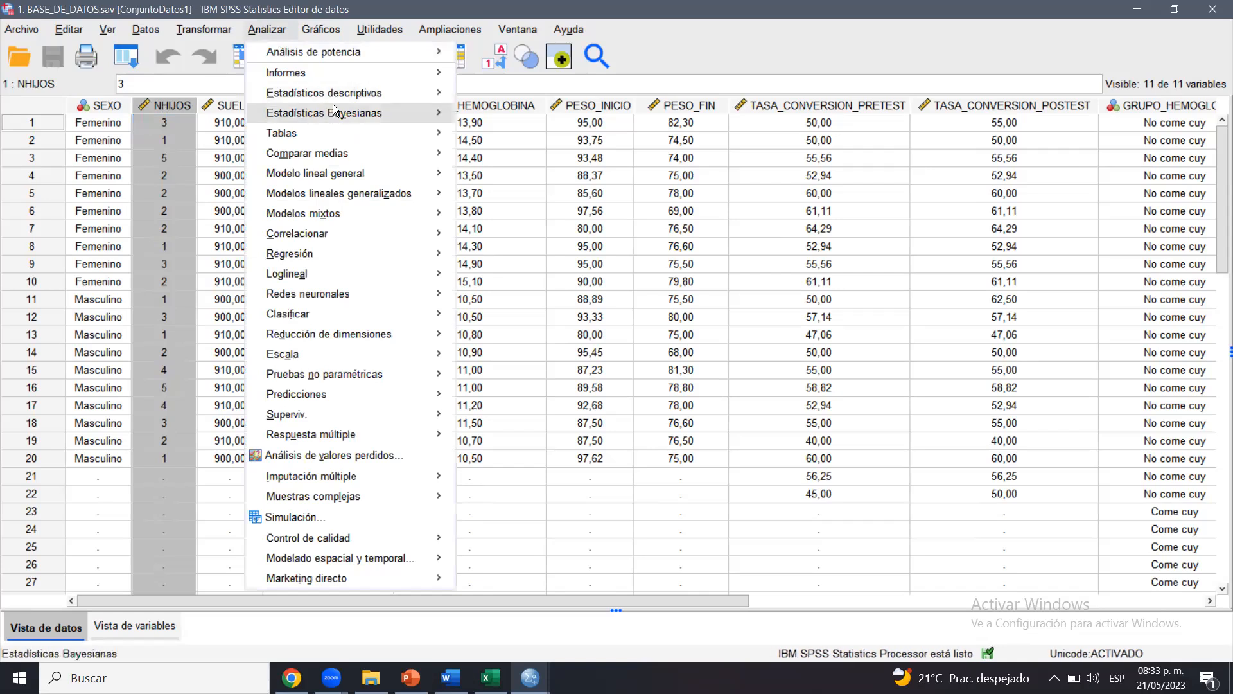
mouse_move(357, 95)
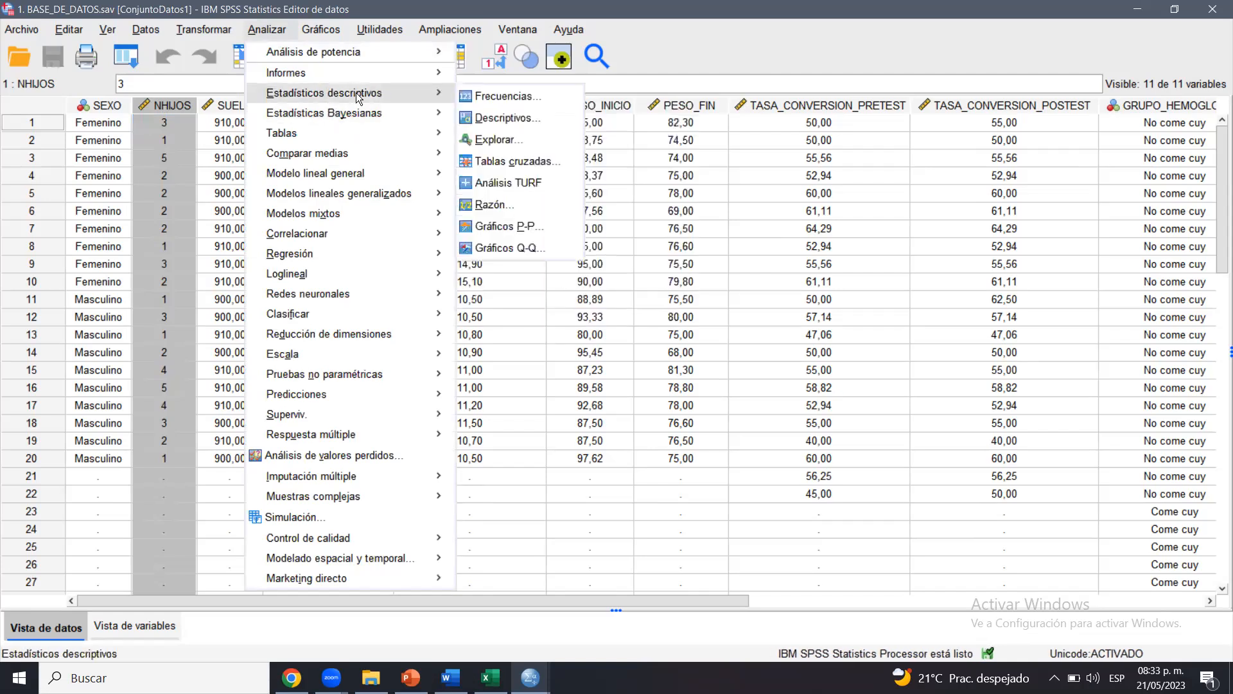
click(514, 95)
drag(476, 138, 546, 111)
click(587, 181)
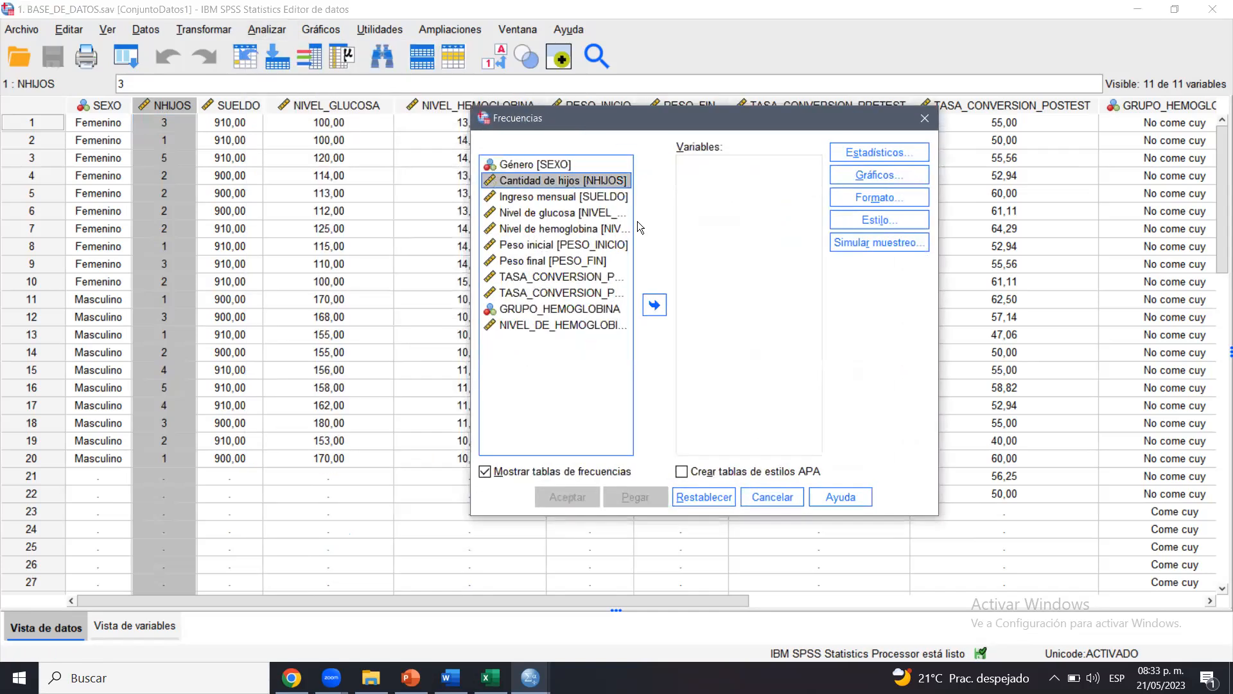
click(652, 305)
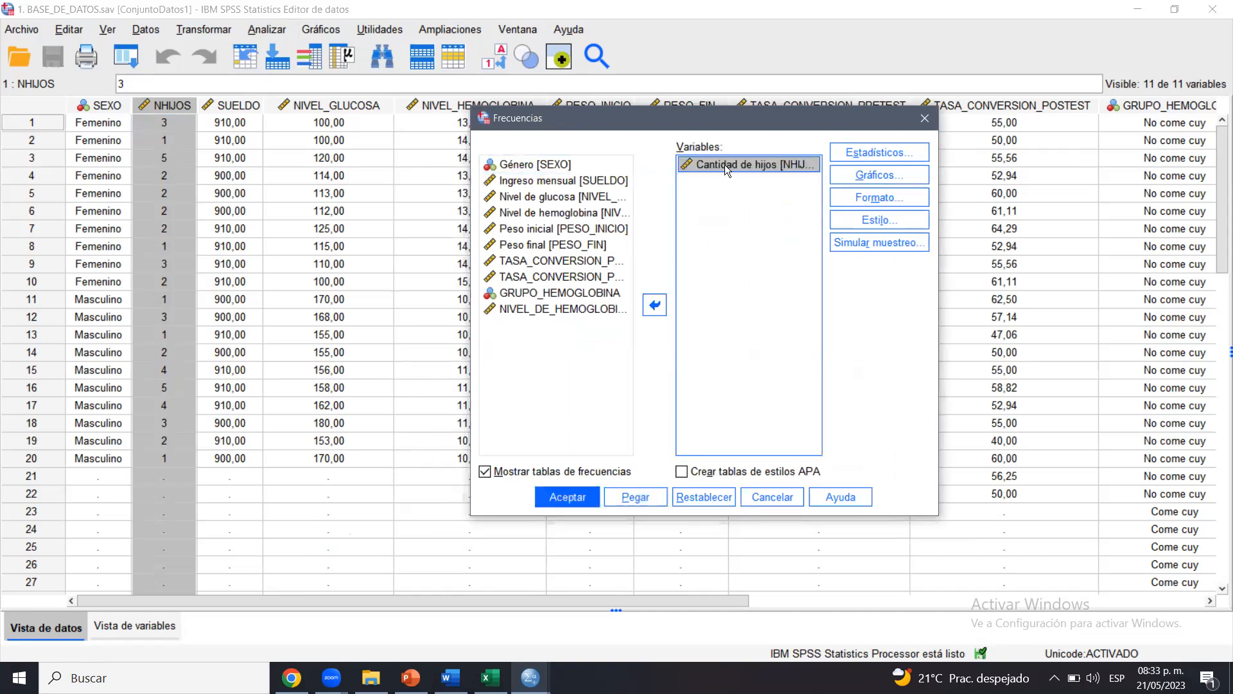
drag(694, 113, 688, 118)
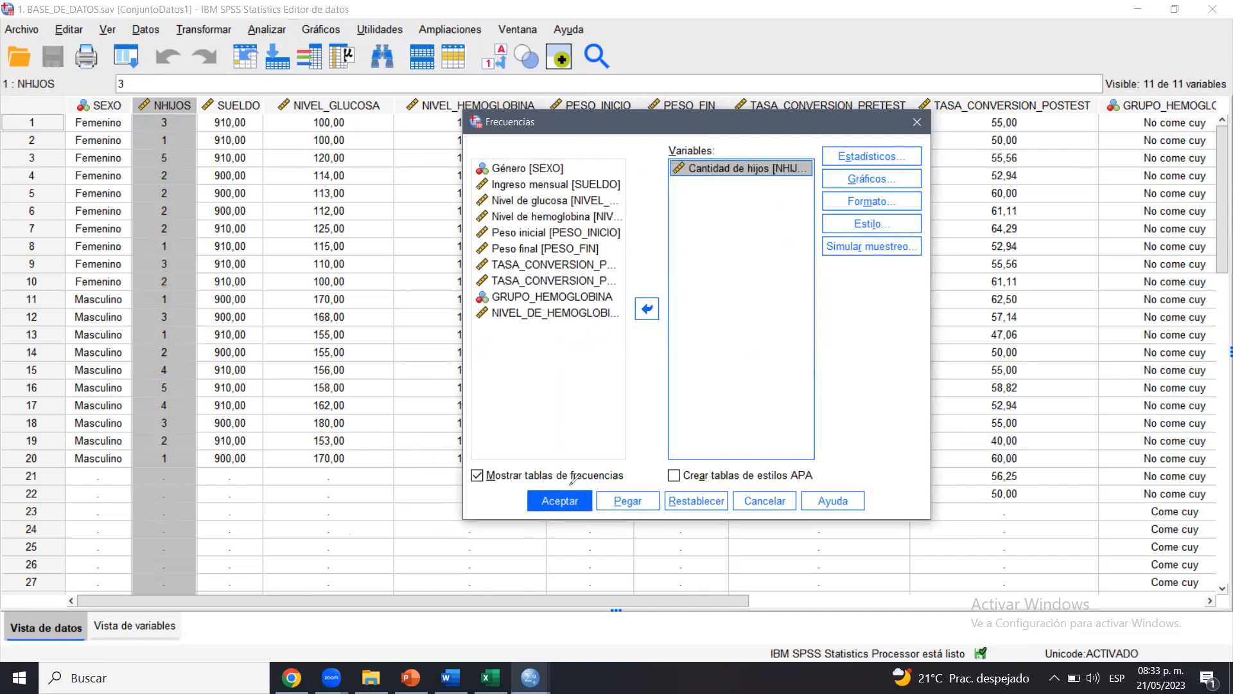
mouse_move(443, 453)
mouse_down()
mouse_move(682, 493)
mouse_move(461, 414)
mouse_up()
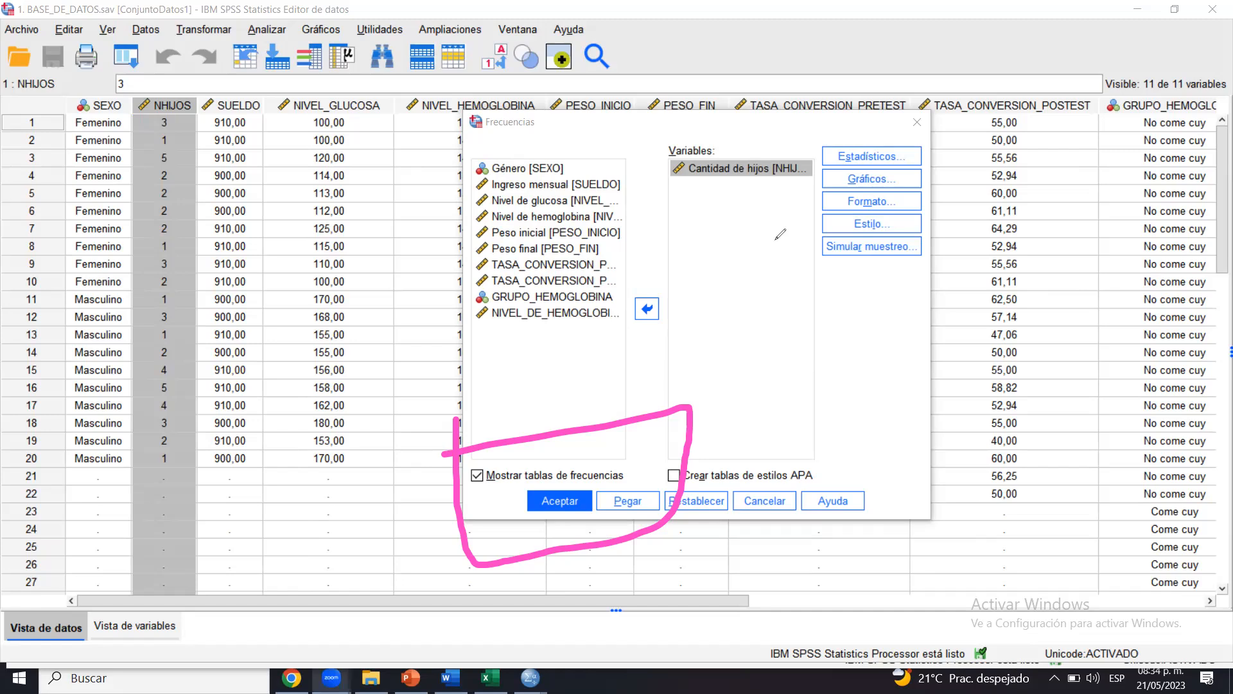
click(703, 197)
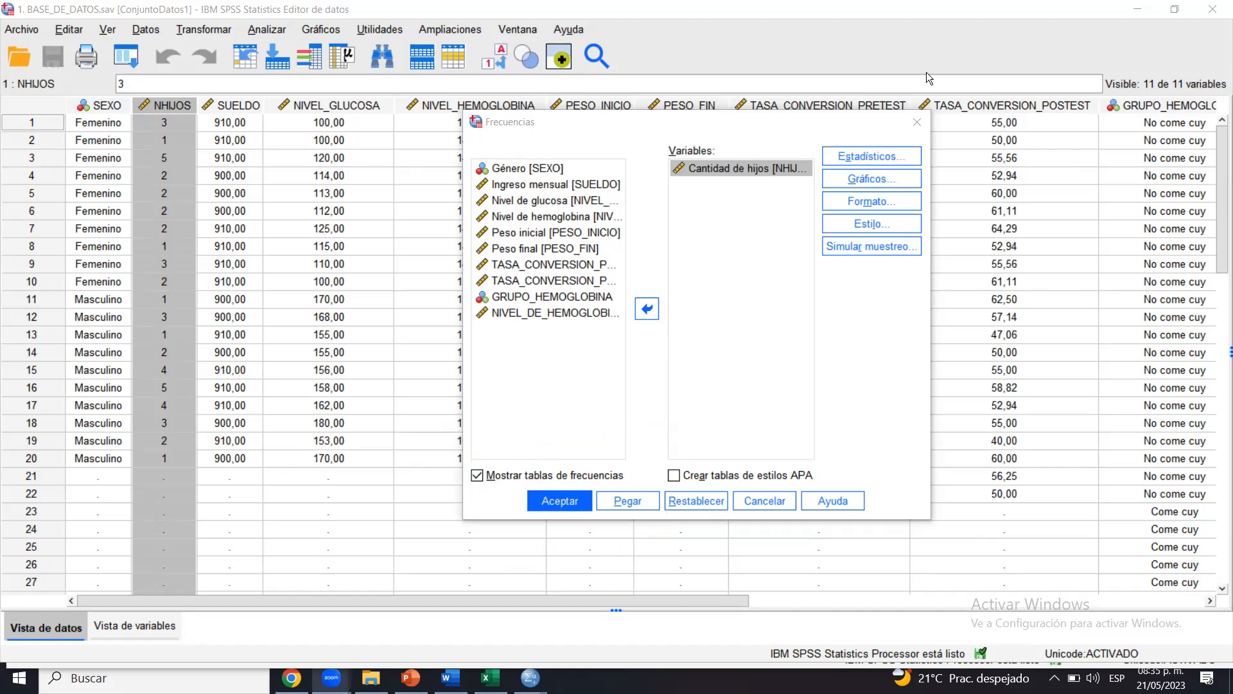
mouse_move(863, 110)
mouse_down()
mouse_move(796, 172)
mouse_move(880, 116)
mouse_move(799, 118)
mouse_up()
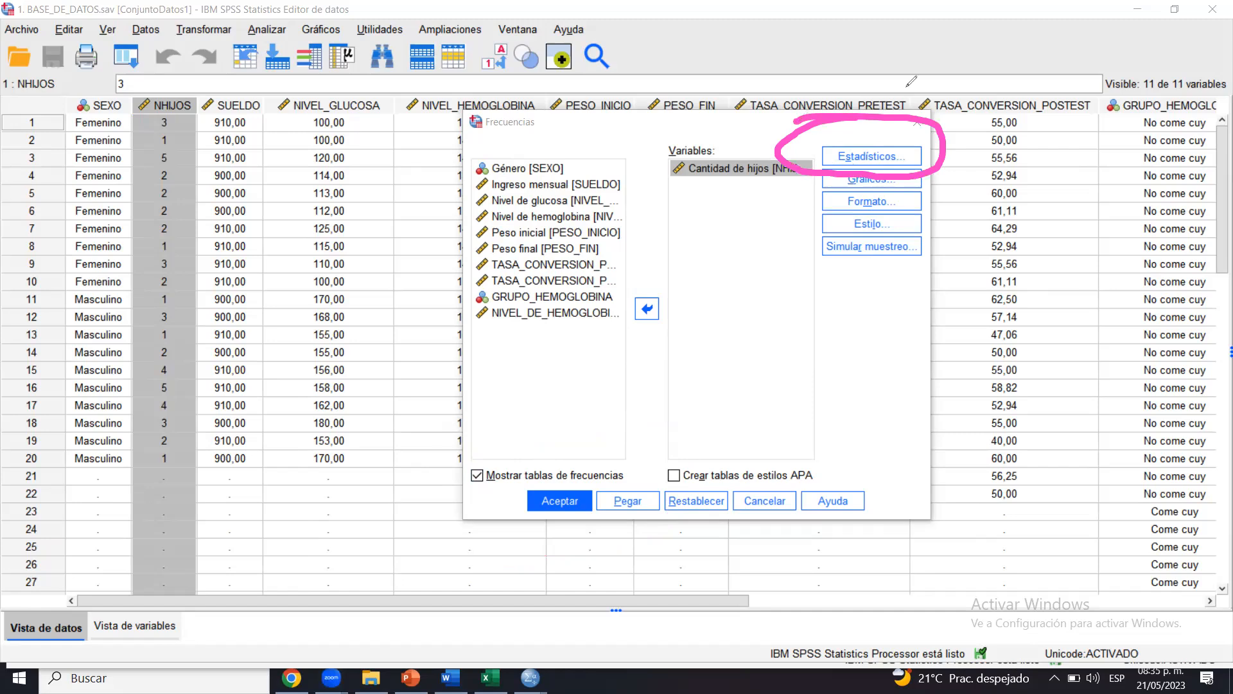
Request the Media, Mediana and Modo statistics for the number of children and run the frequency analysis
click(878, 154)
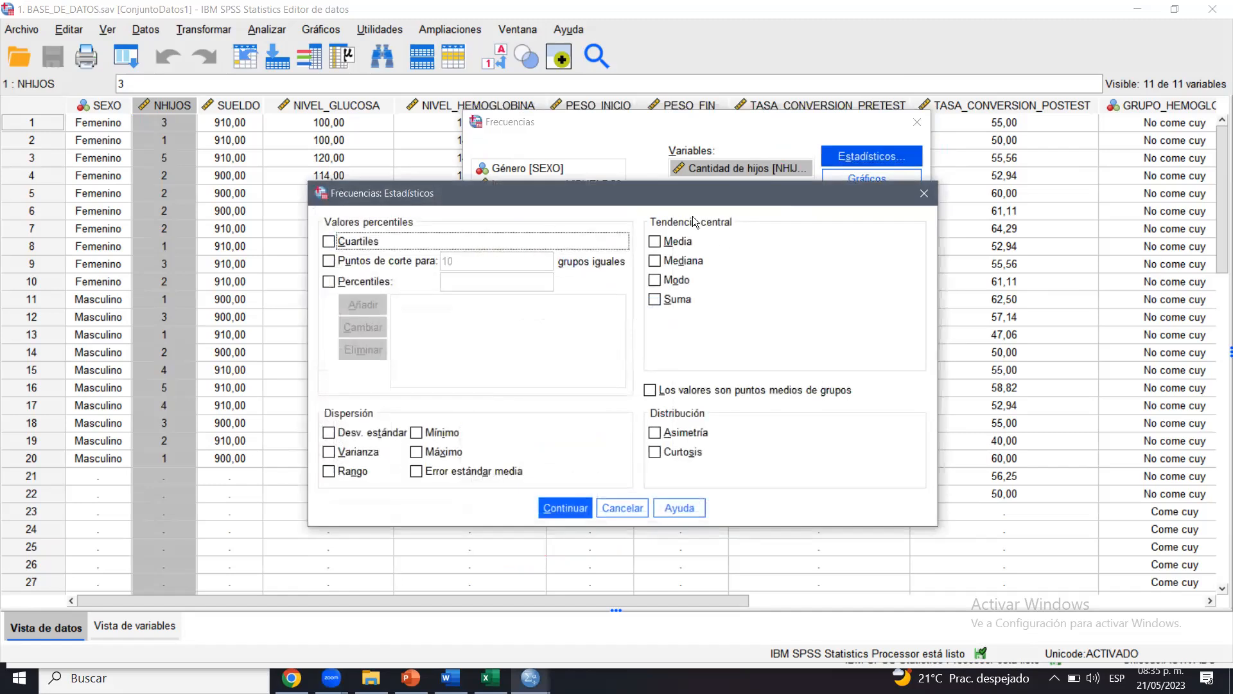
drag(574, 193, 585, 135)
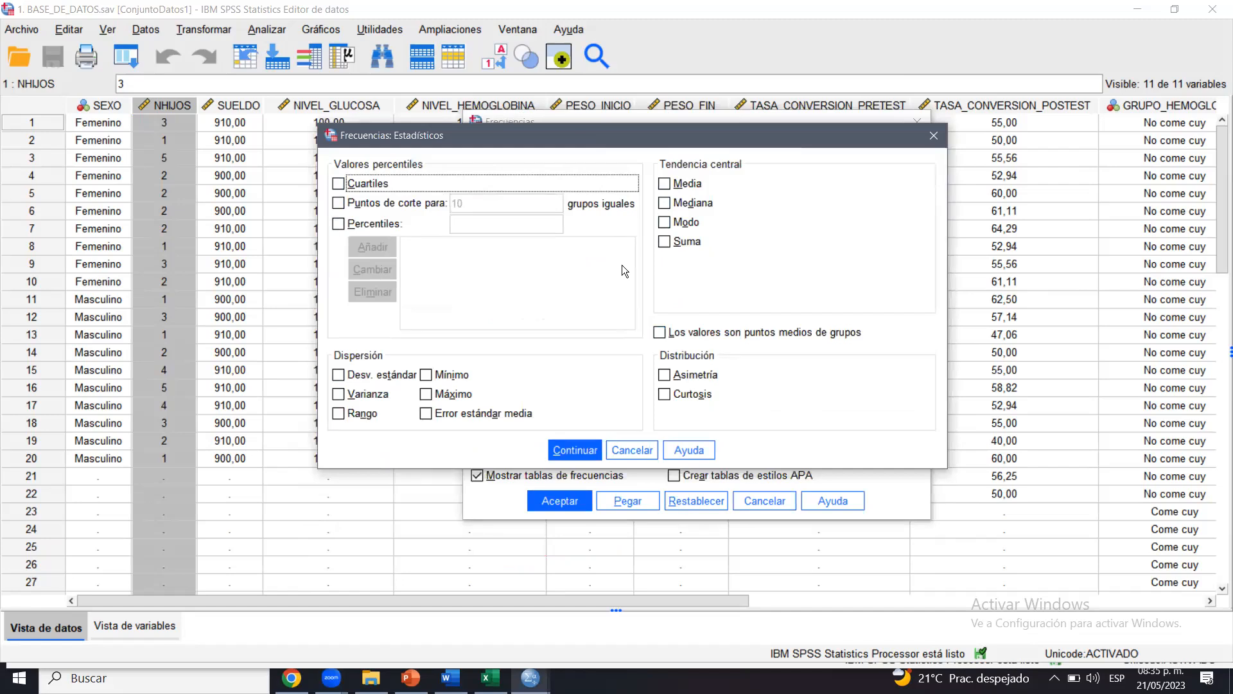
click(668, 221)
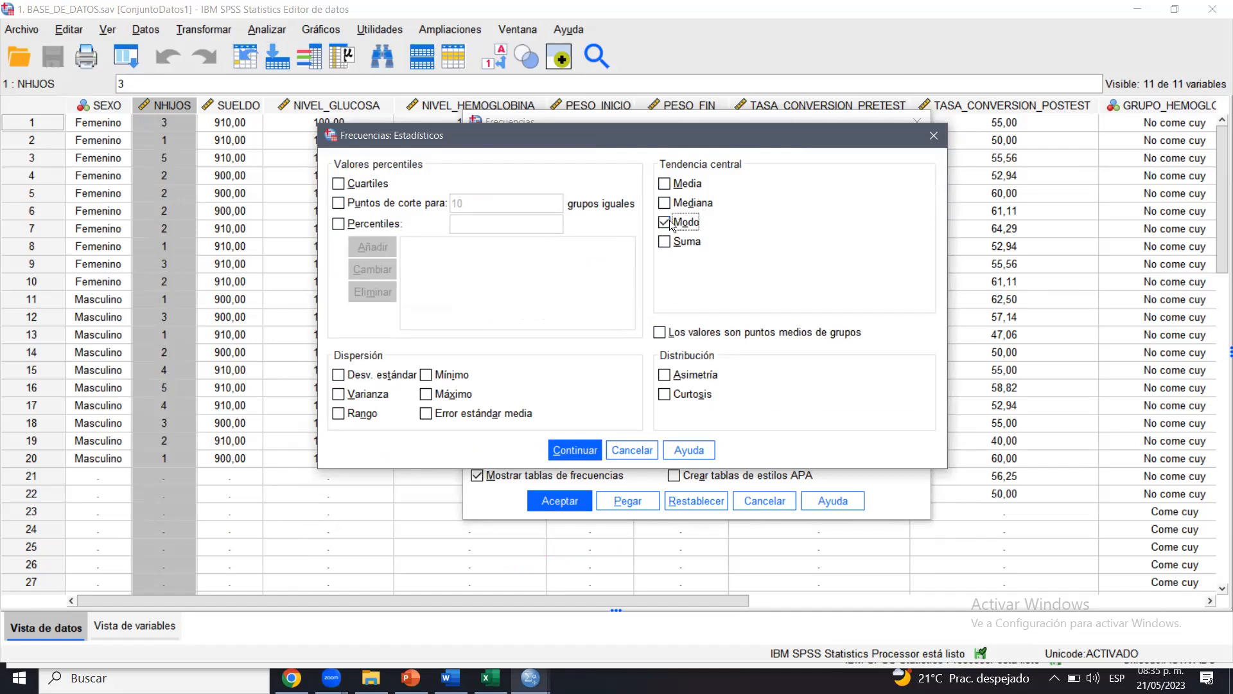
click(669, 185)
click(569, 451)
click(551, 501)
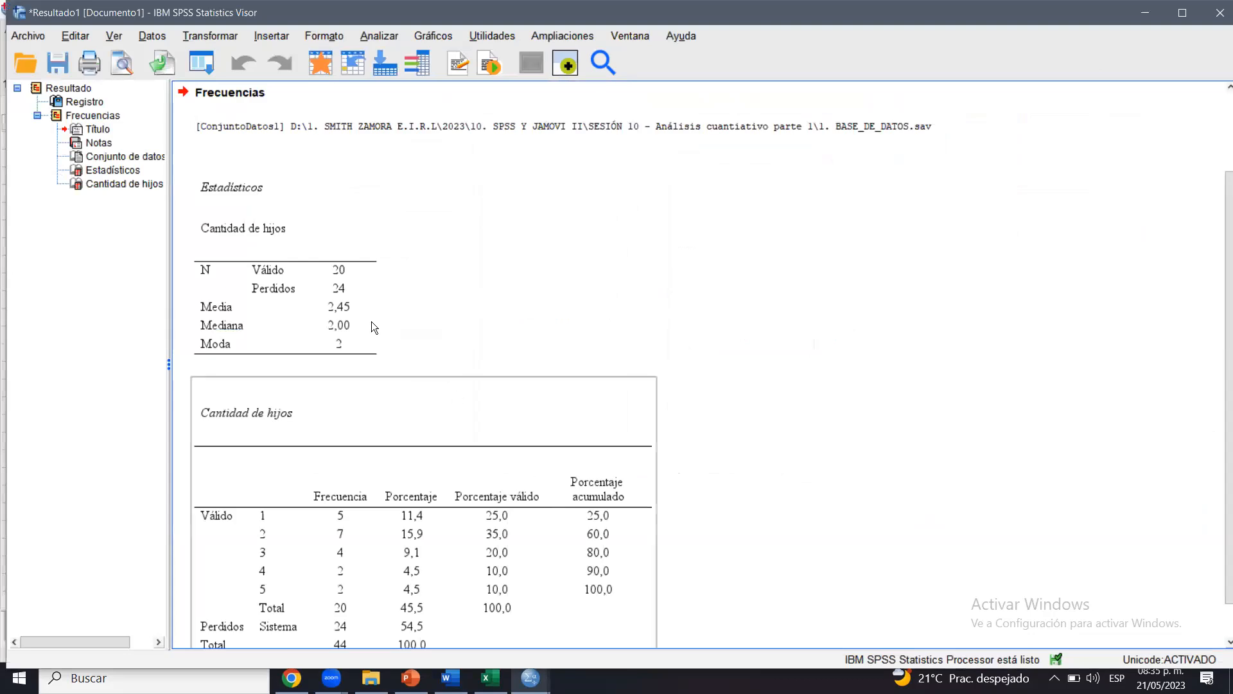
Examine the Media, Mediana and Moda rows of the Cantidad de hijos statistics table, circling and underlining them temporarily
click(372, 321)
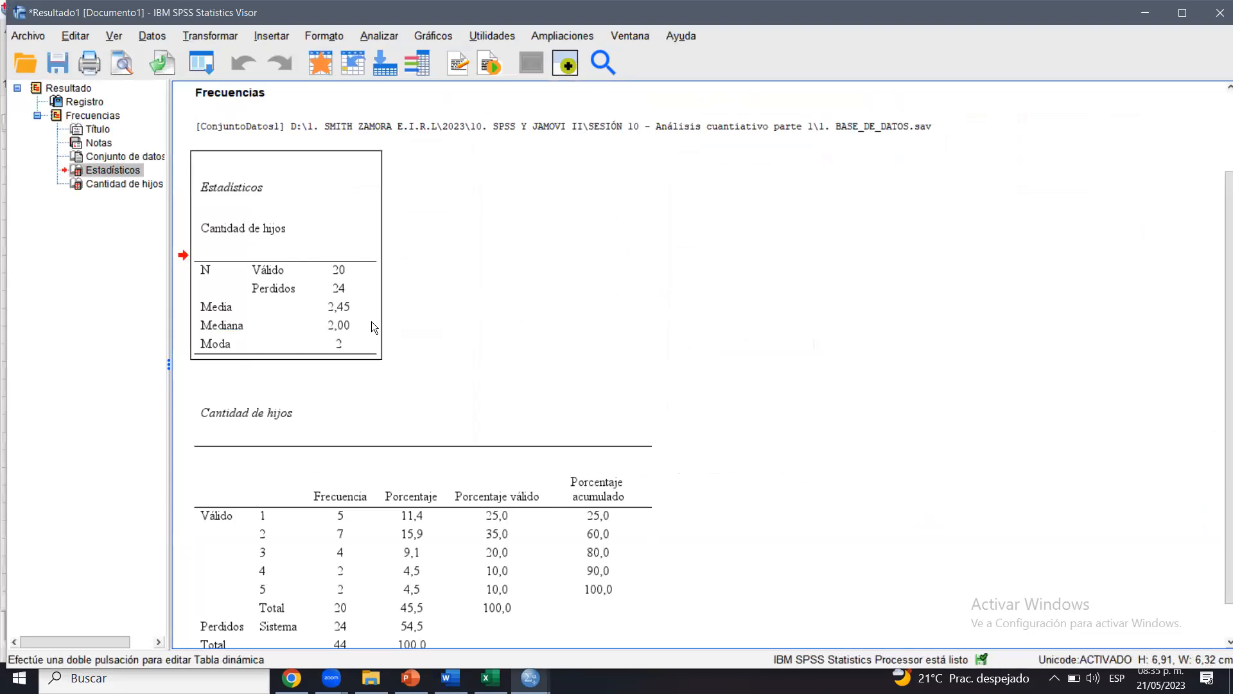
mouse_move(315, 196)
mouse_down()
mouse_move(385, 356)
mouse_move(189, 220)
mouse_up()
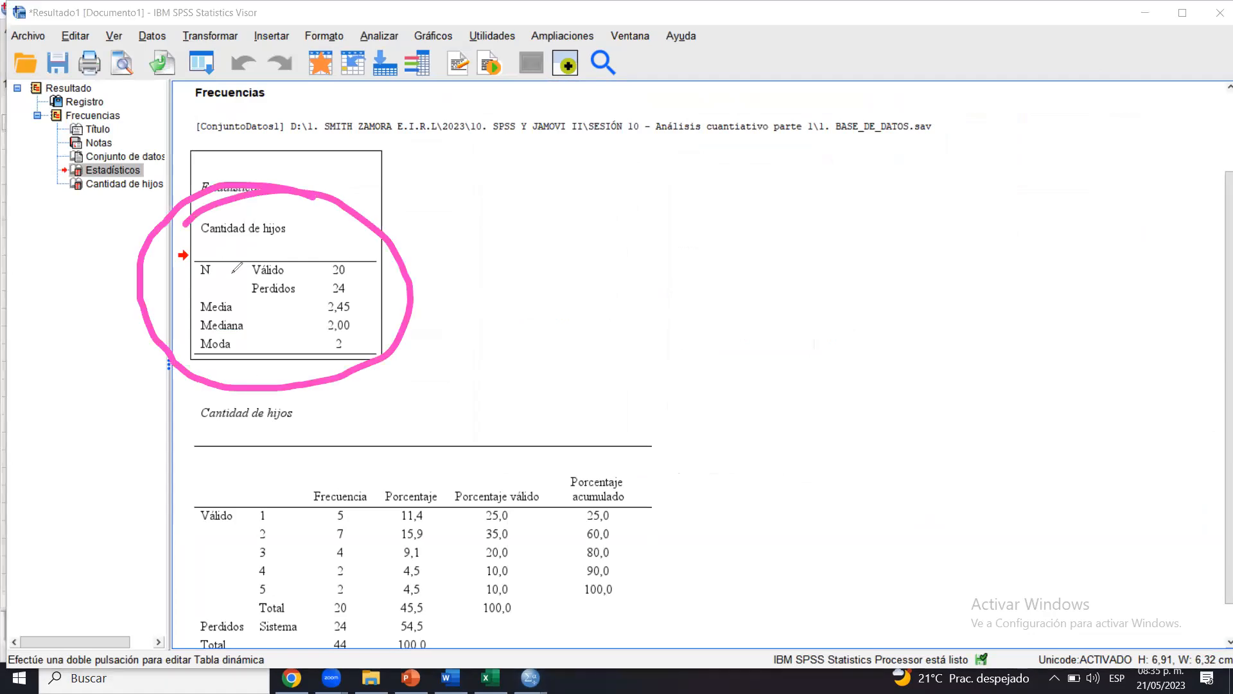
drag(234, 307, 310, 316)
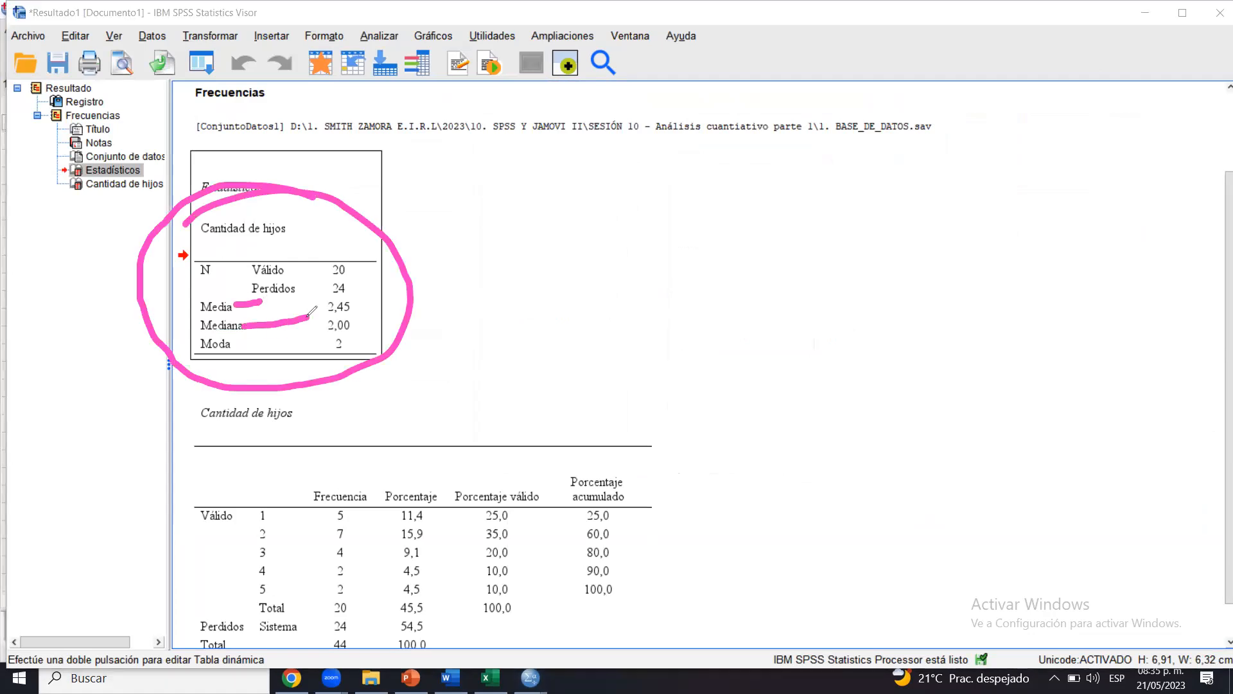
drag(239, 347, 268, 335)
key(Escape)
Examine the Cantidad de hijos frequency table and the Perdidos row of the Estadísticos table
drag(1227, 220, 1227, 344)
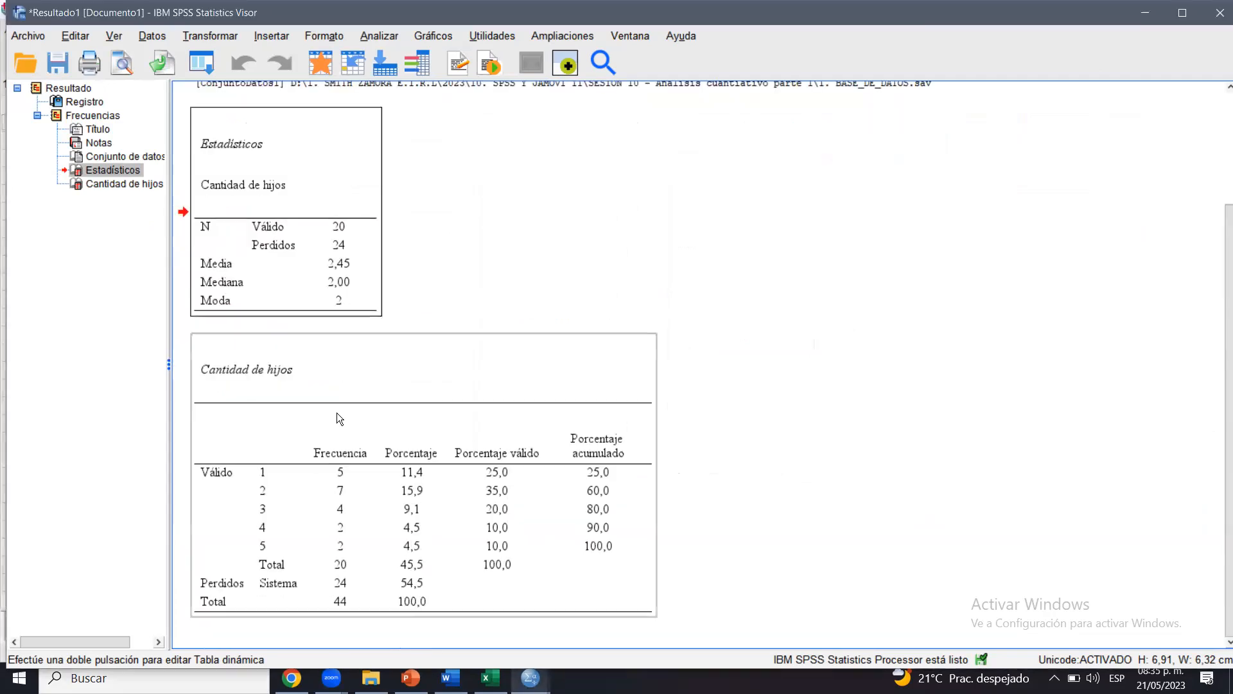
click(311, 490)
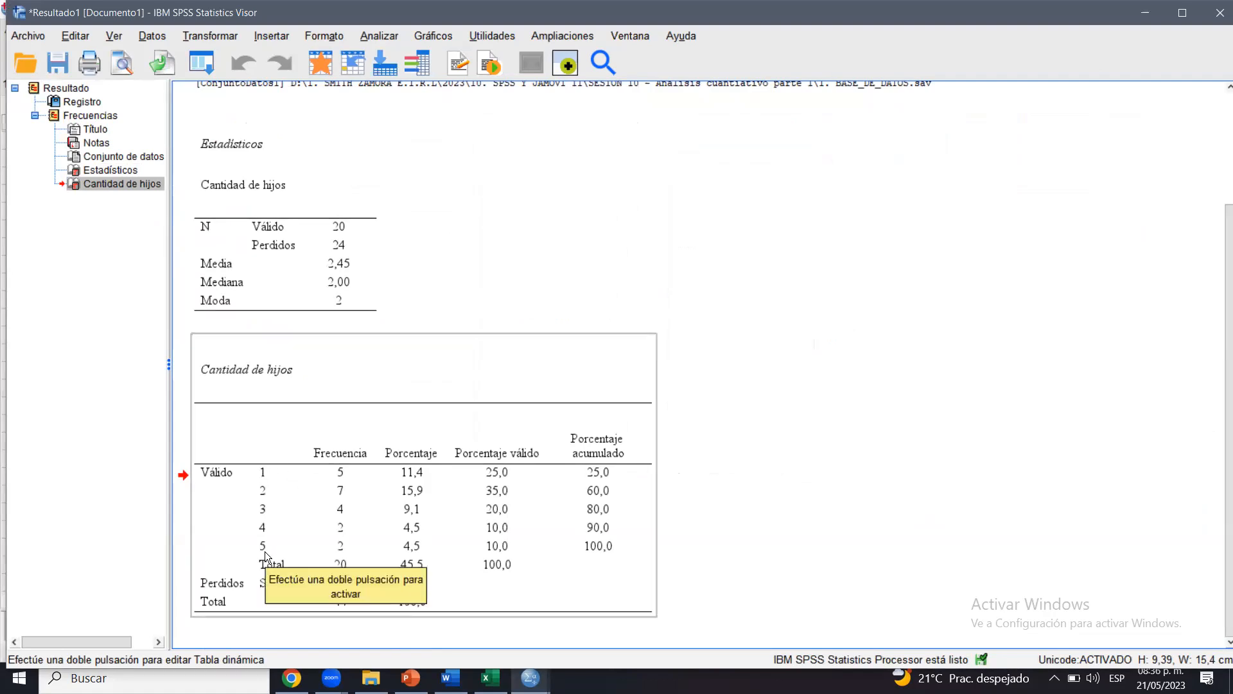
click(707, 312)
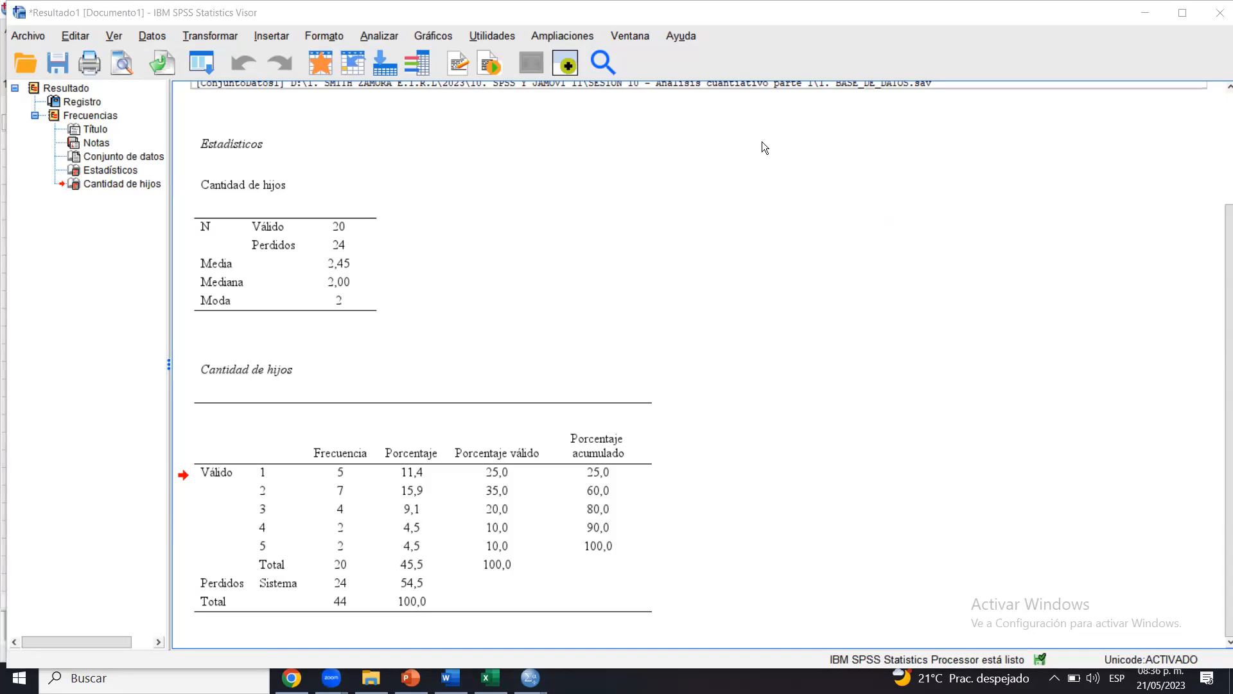
mouse_move(351, 234)
mouse_down()
mouse_move(257, 239)
mouse_move(291, 255)
mouse_move(353, 244)
mouse_move(347, 235)
mouse_up()
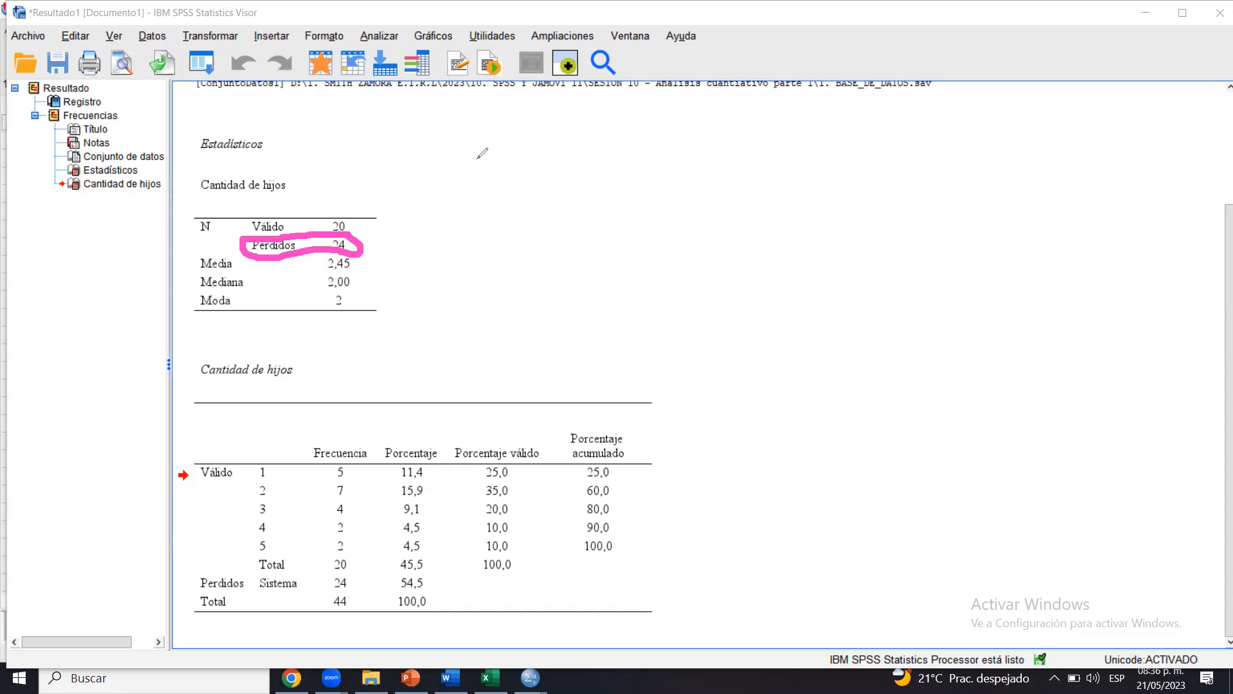
key(Escape)
click(342, 216)
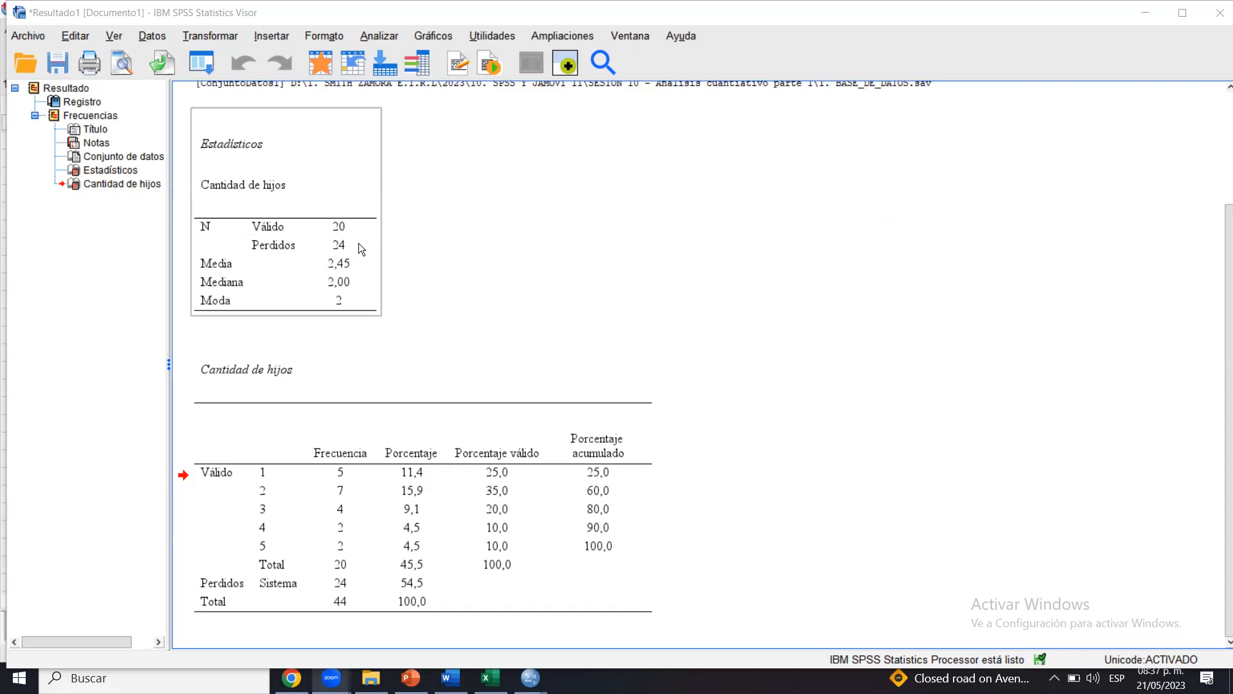
Switch to the data editor and check the missing-values definition of SEXO in the variable view without changing it
mouse_move(530, 678)
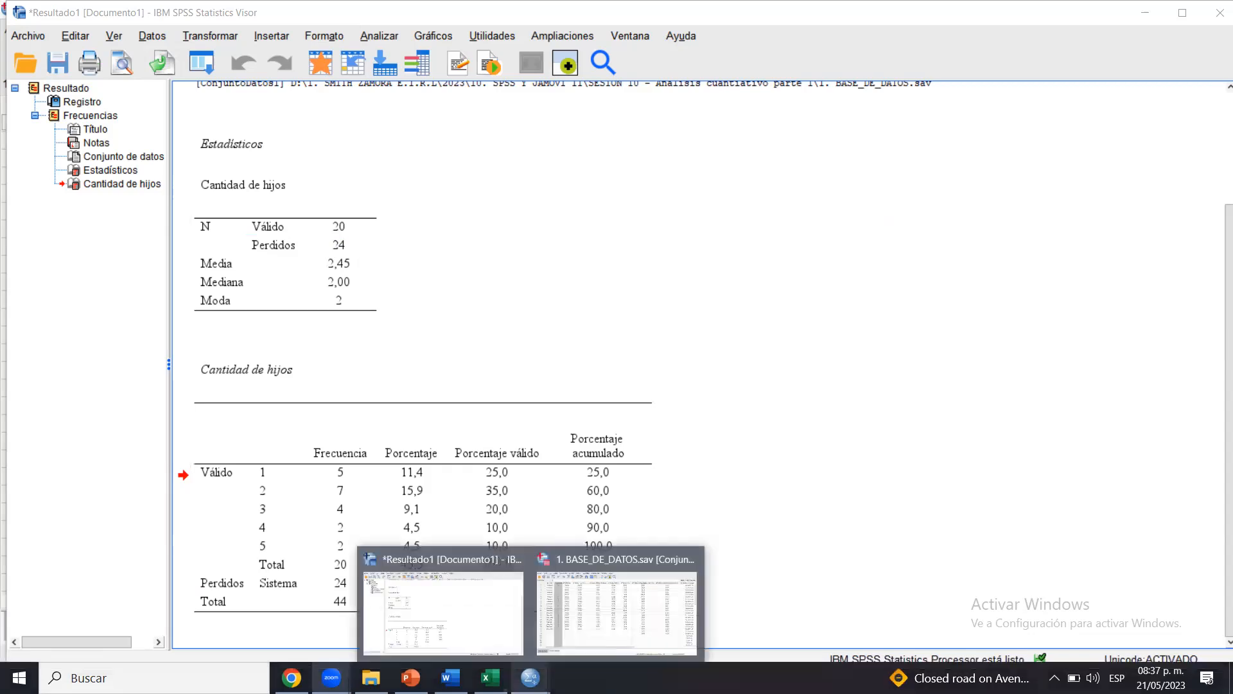
click(596, 582)
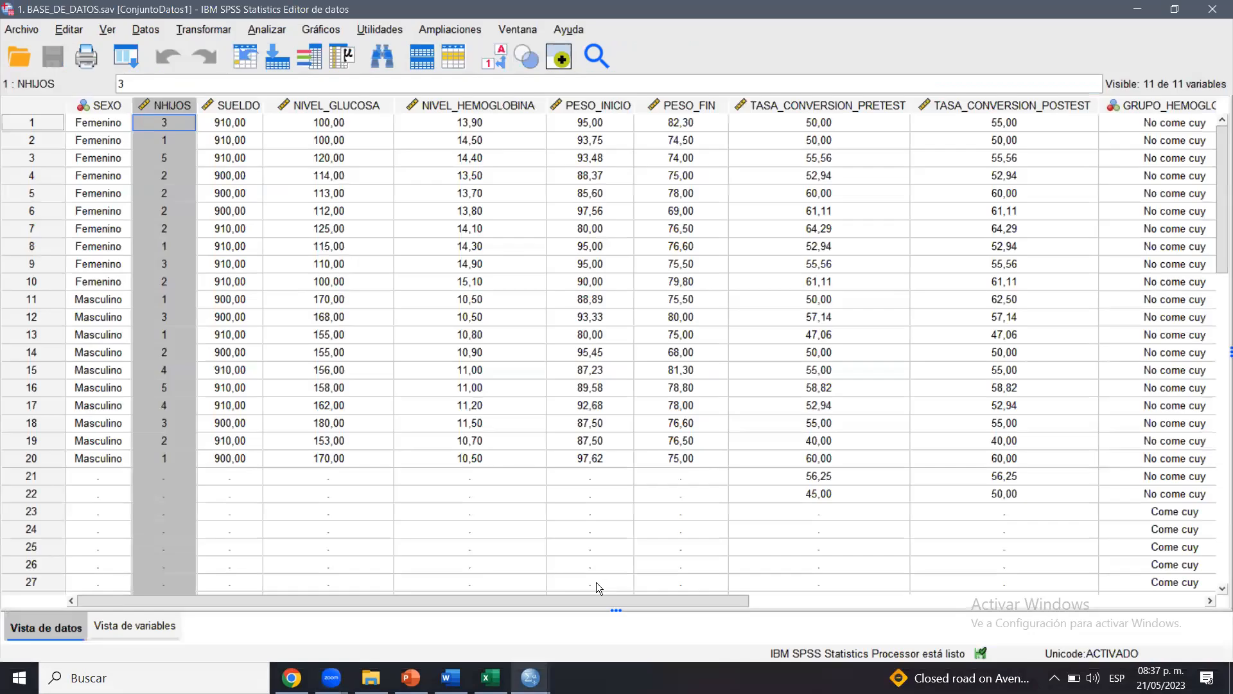
click(147, 632)
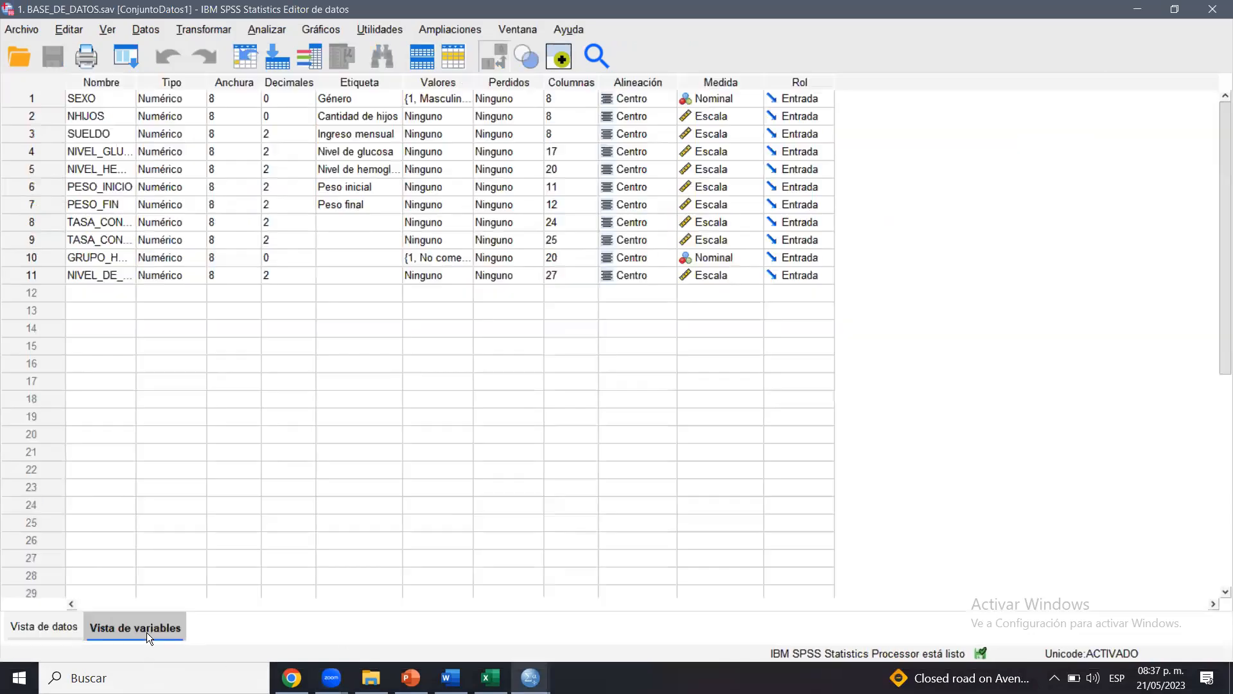
click(530, 97)
click(531, 97)
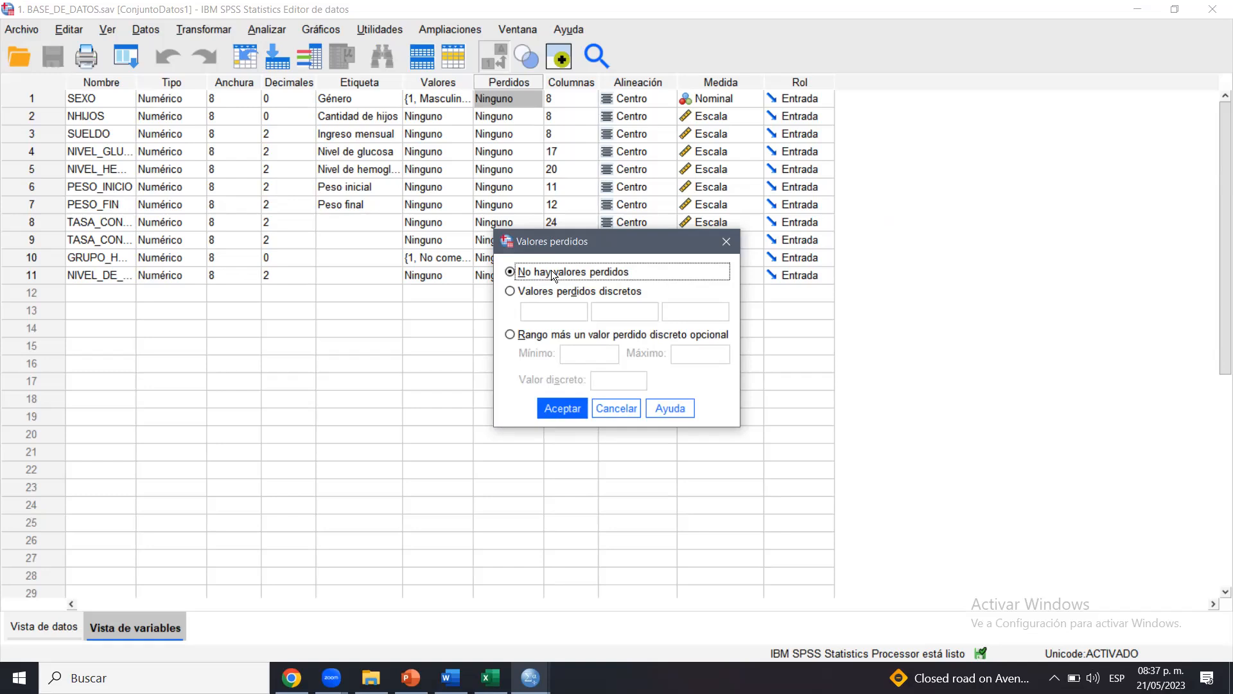
click(726, 241)
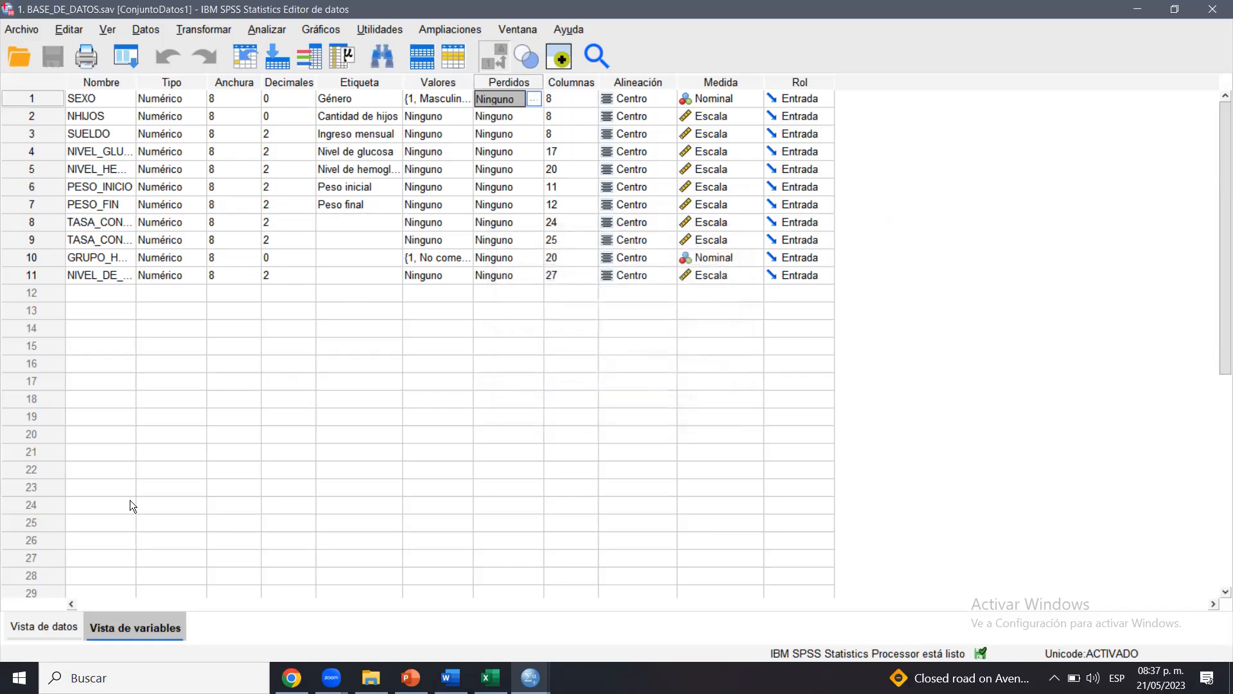
Compare case 20 with case 44 in the data view, including the GRUPO_HEMOGLOBINA and NIVEL_DE_HEMOGLOBINA columns
click(53, 625)
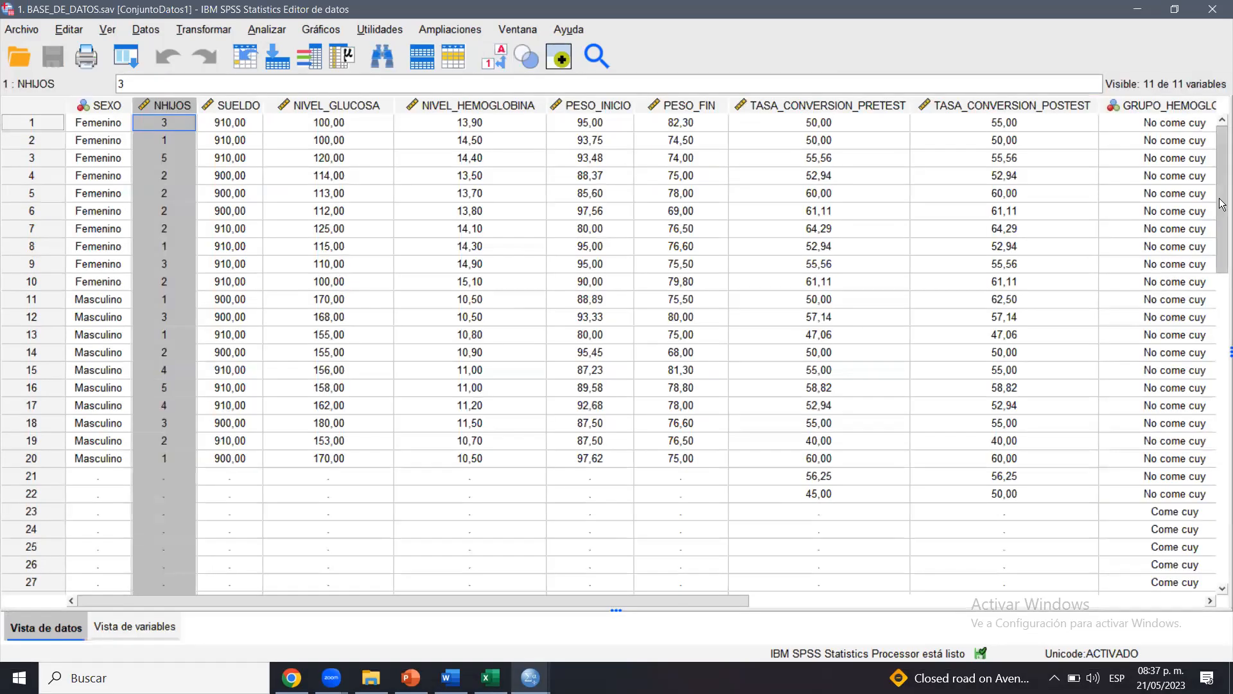
click(29, 458)
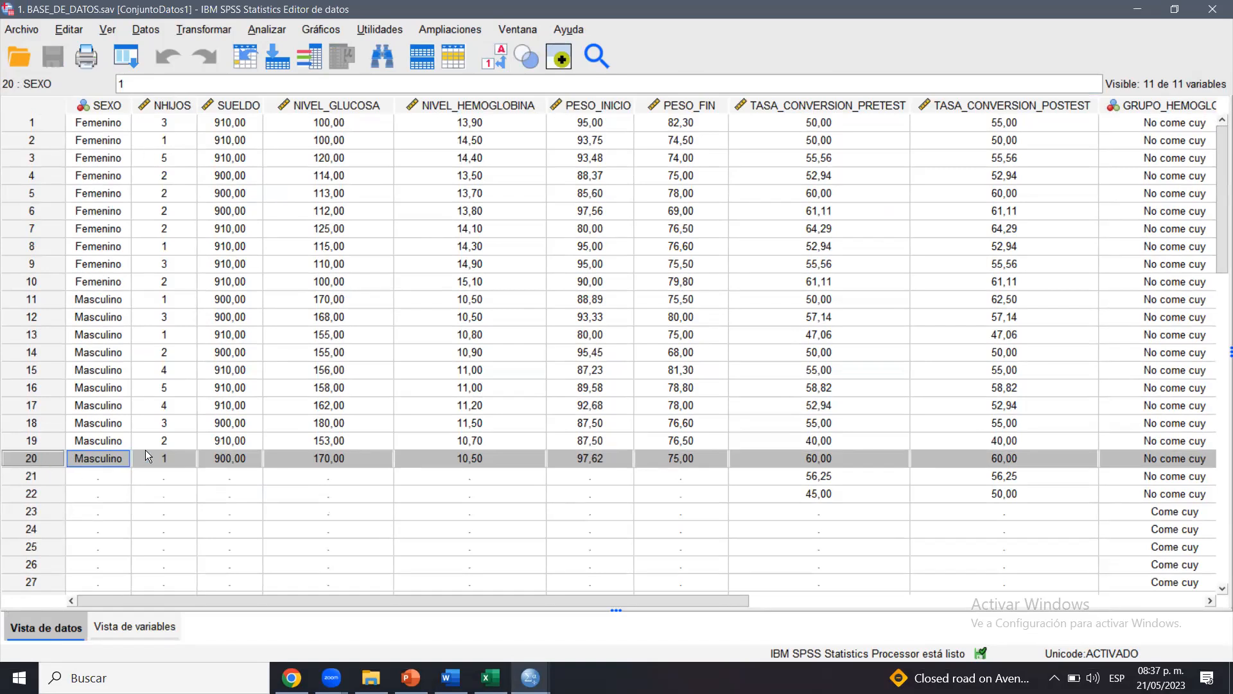
drag(1221, 158, 816, 601)
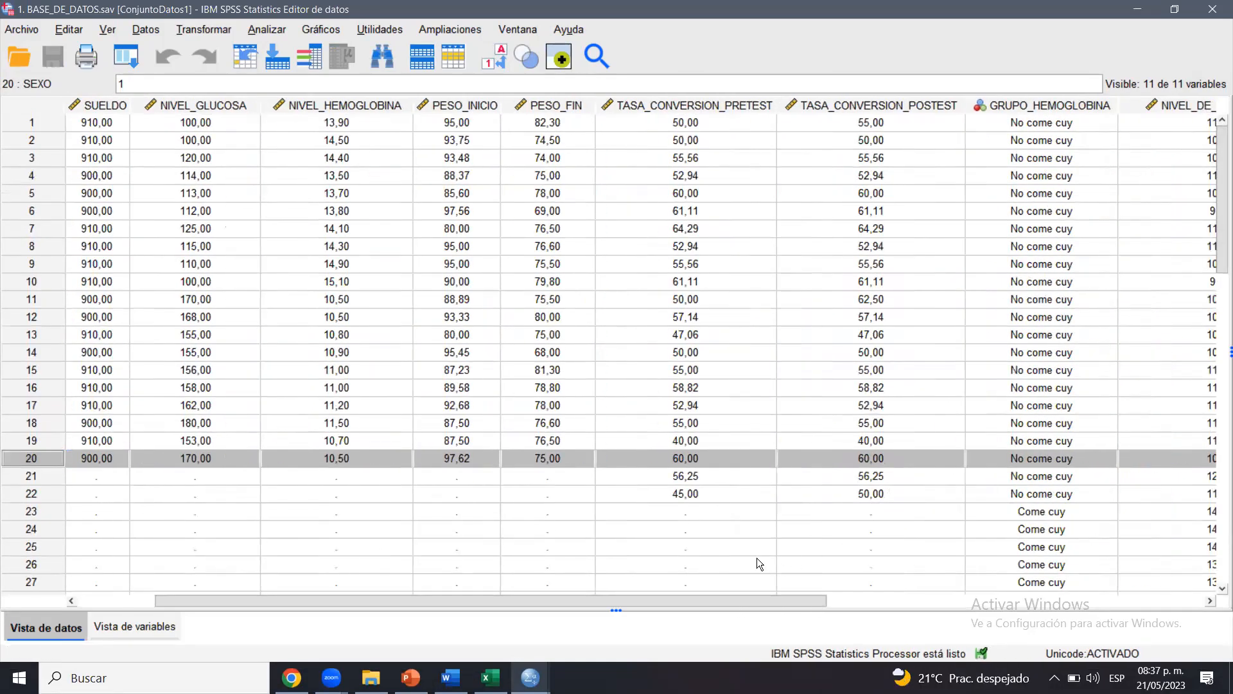
drag(719, 599, 804, 594)
drag(1220, 162, 1219, 312)
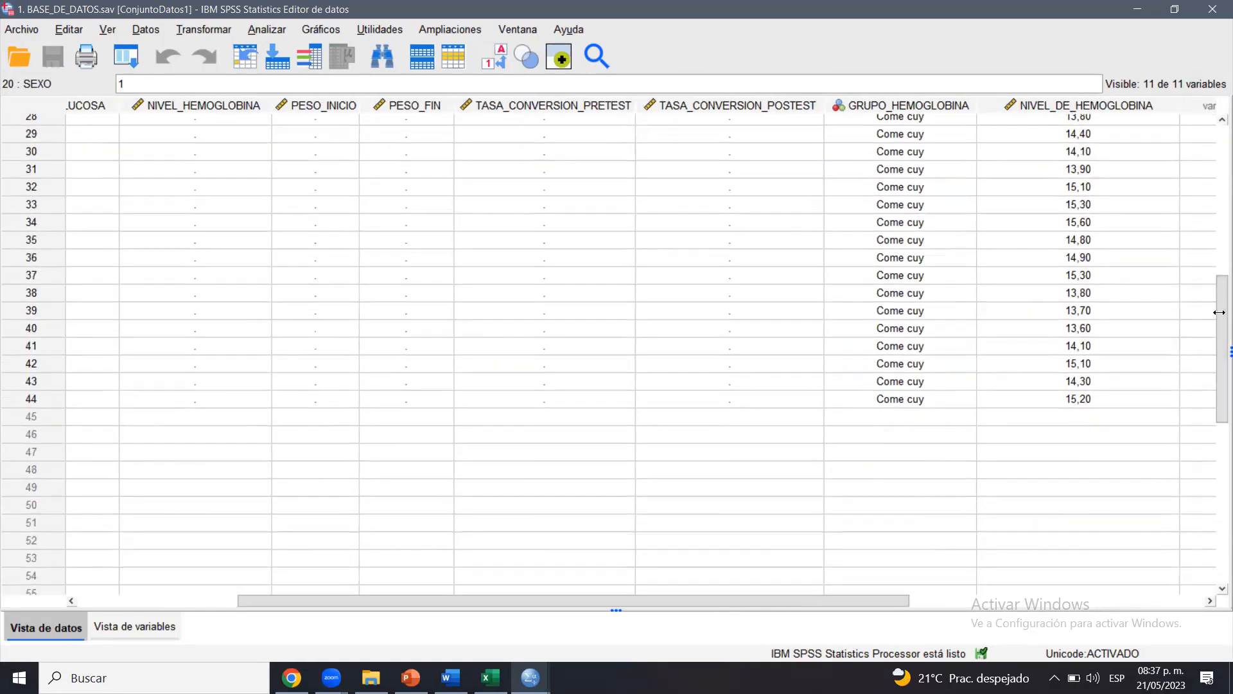
click(38, 402)
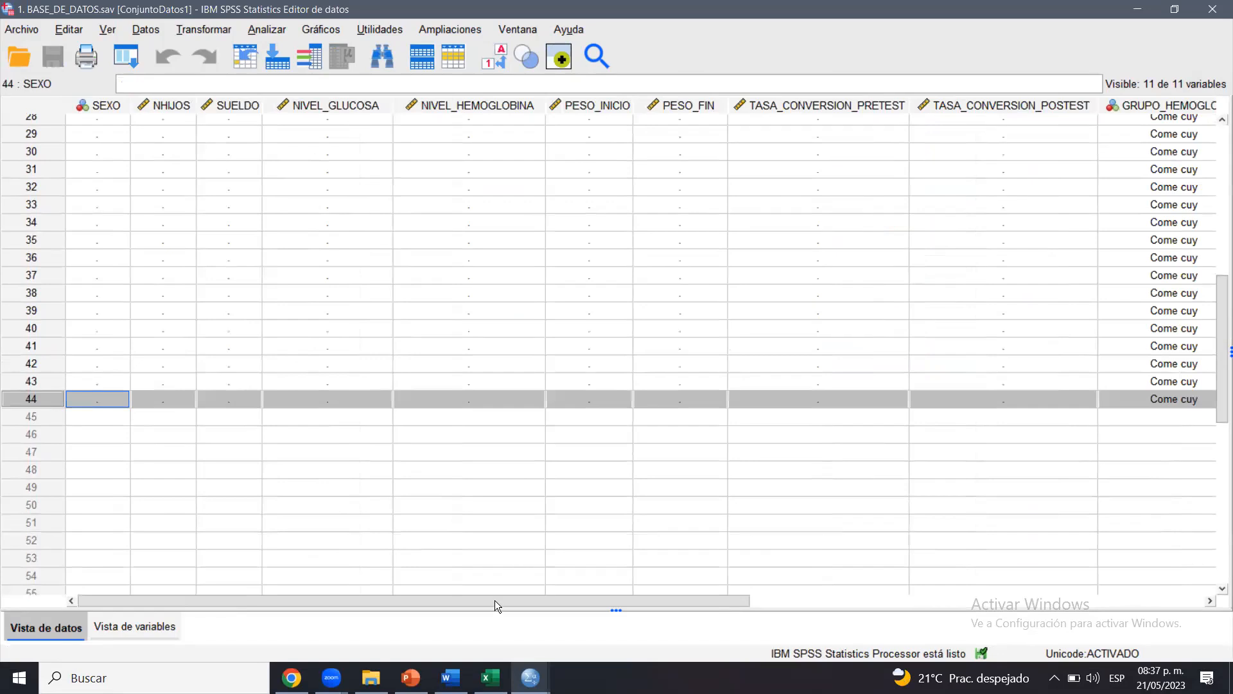
drag(473, 607, 862, 576)
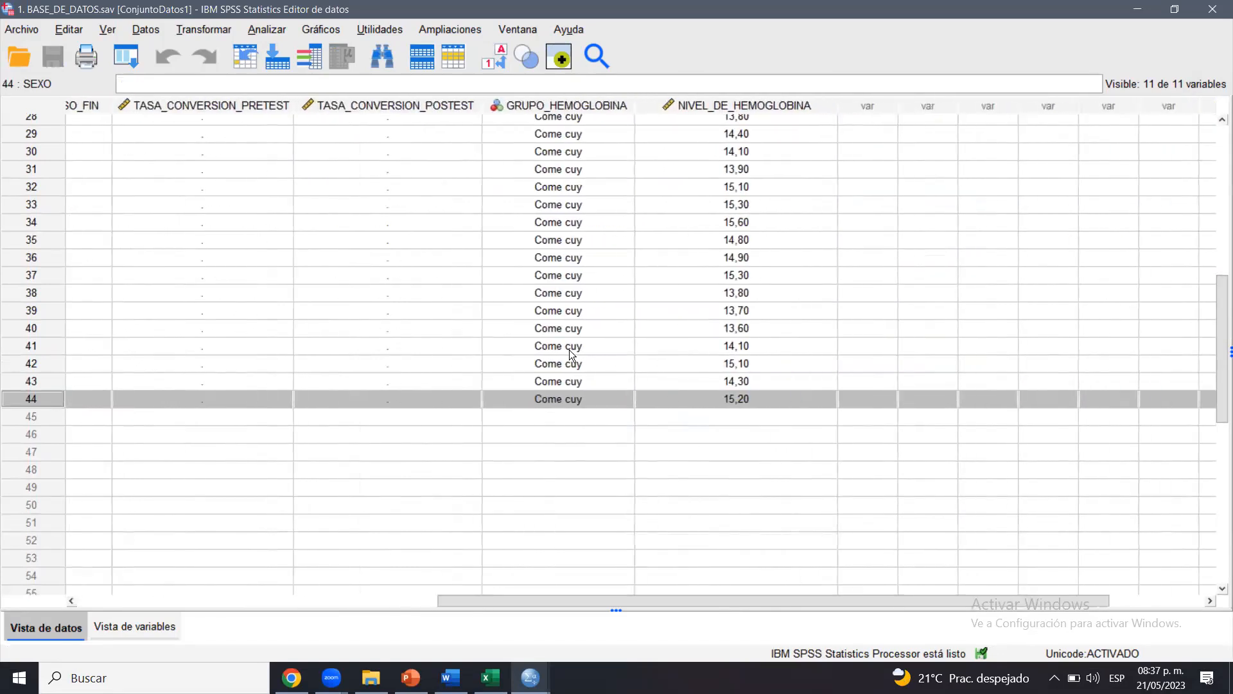
drag(746, 602, 326, 634)
drag(1222, 294, 1218, 124)
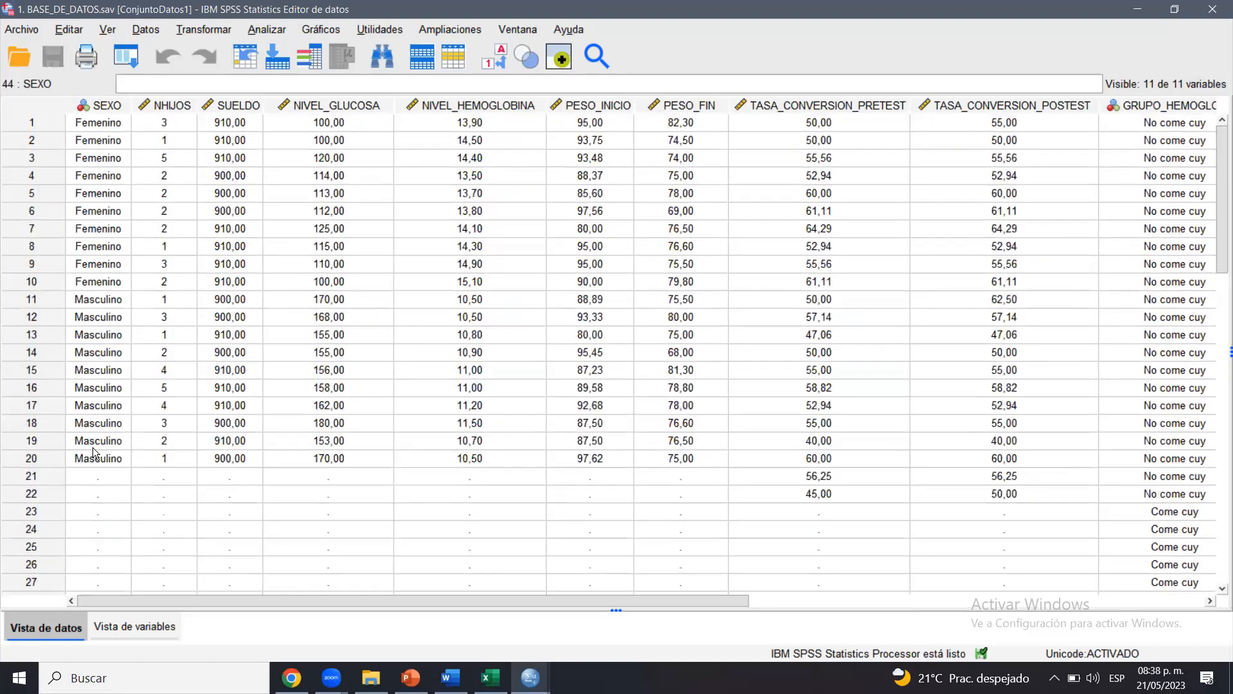
Trace the rows from case 20 down to case 44 to see which variables lack values there
click(32, 458)
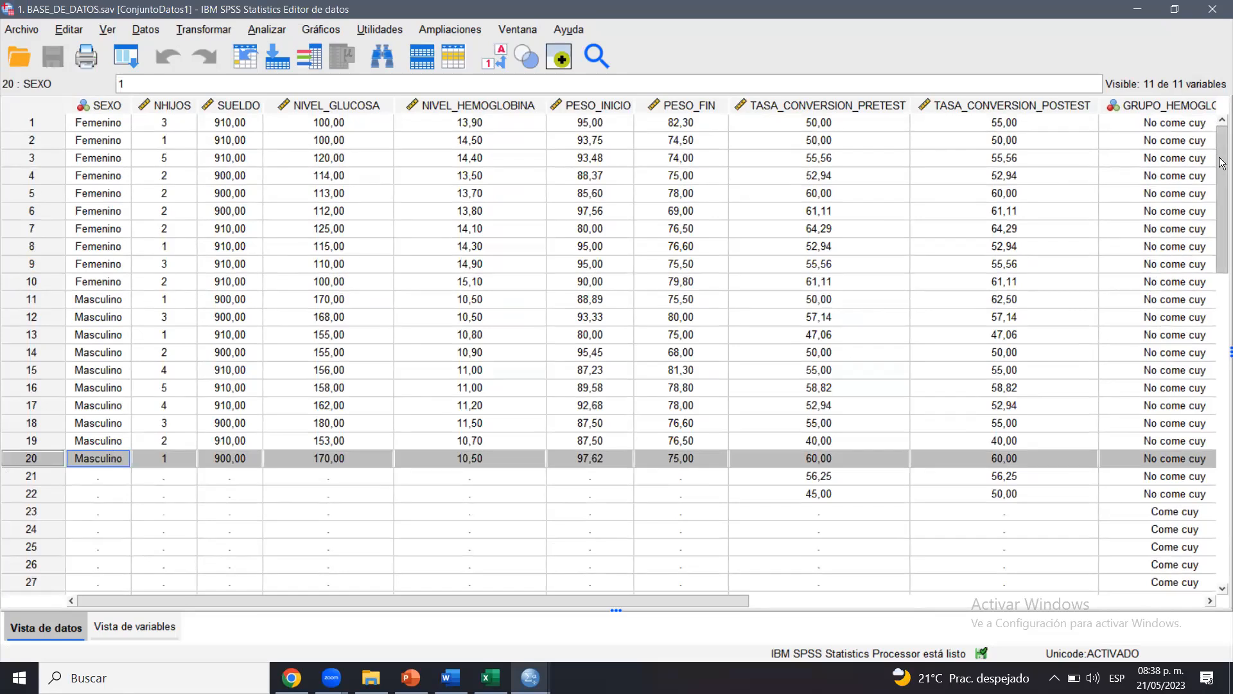
drag(1222, 163, 1219, 252)
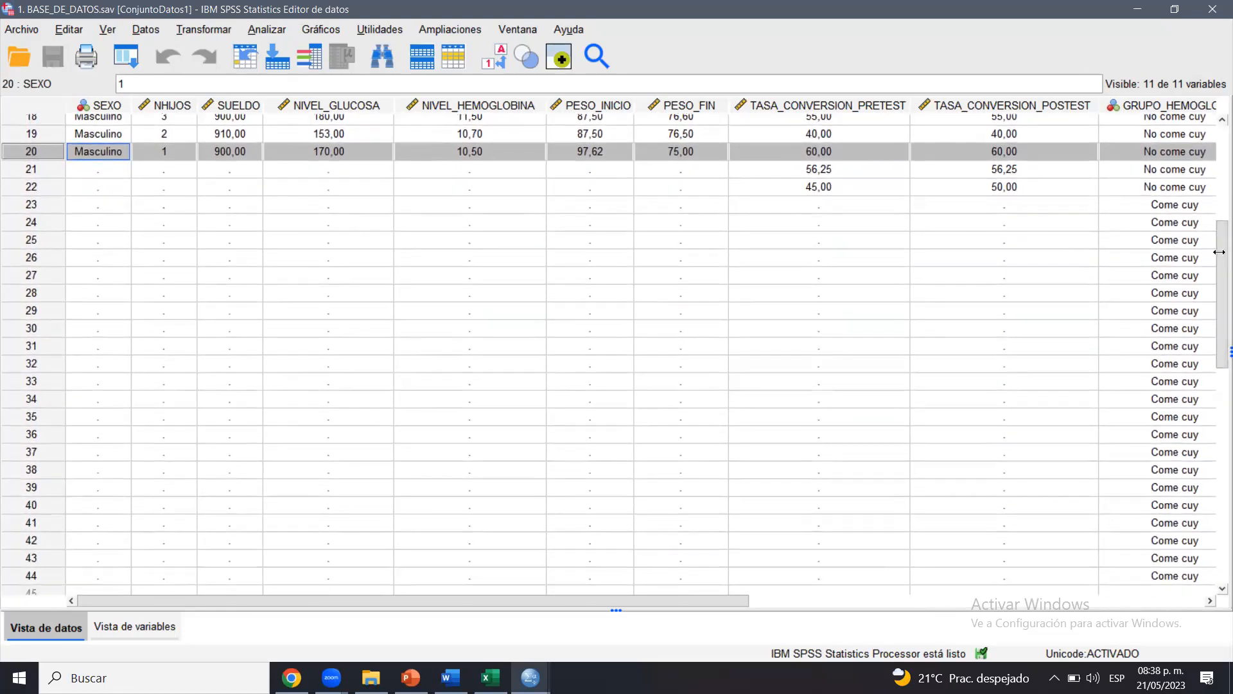
drag(1219, 252, 1222, 294)
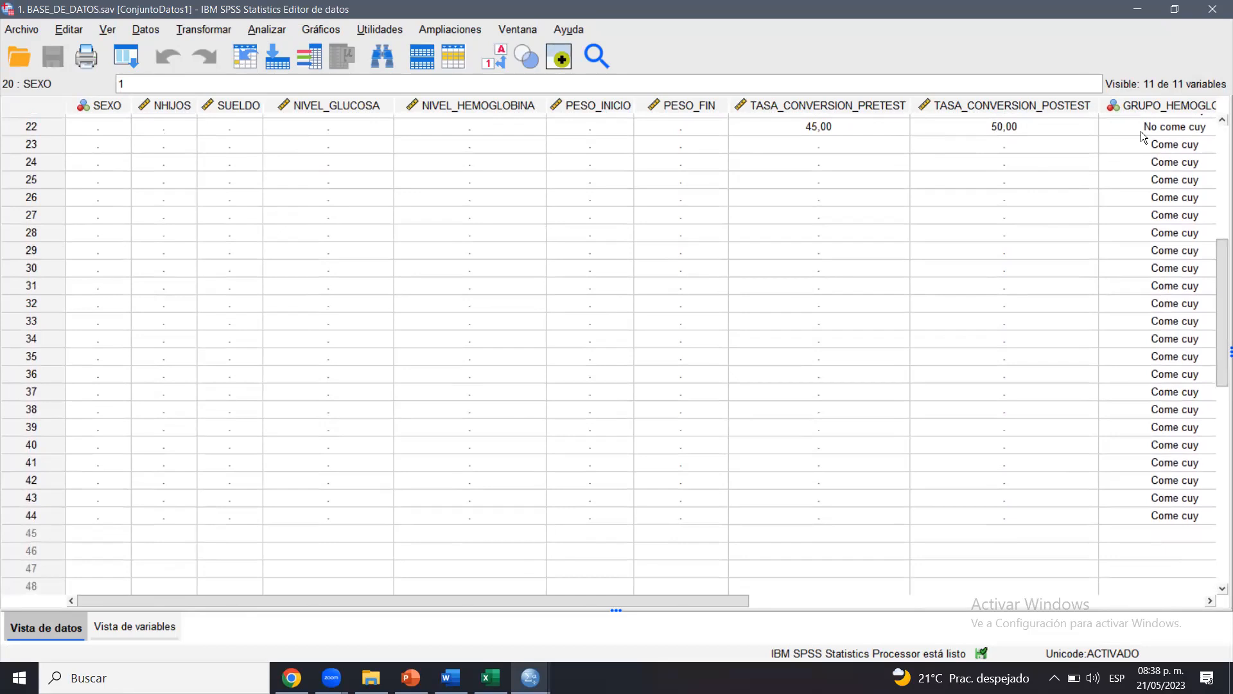
click(31, 522)
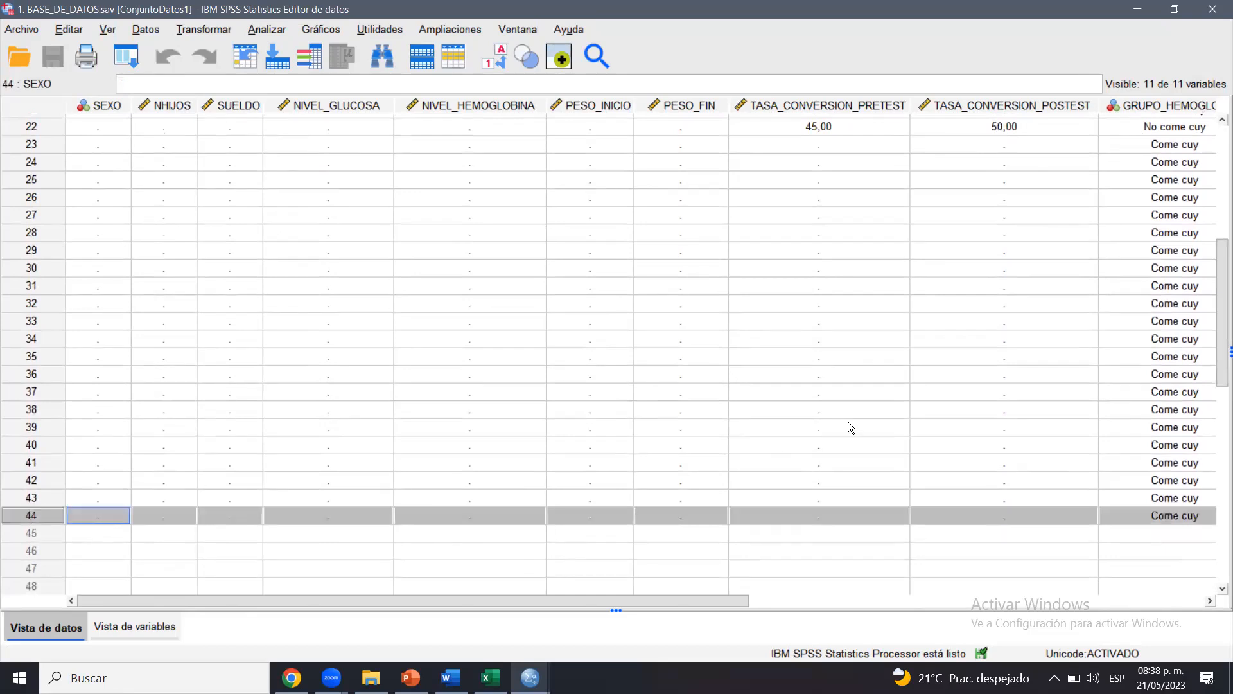
drag(1222, 308, 1222, 282)
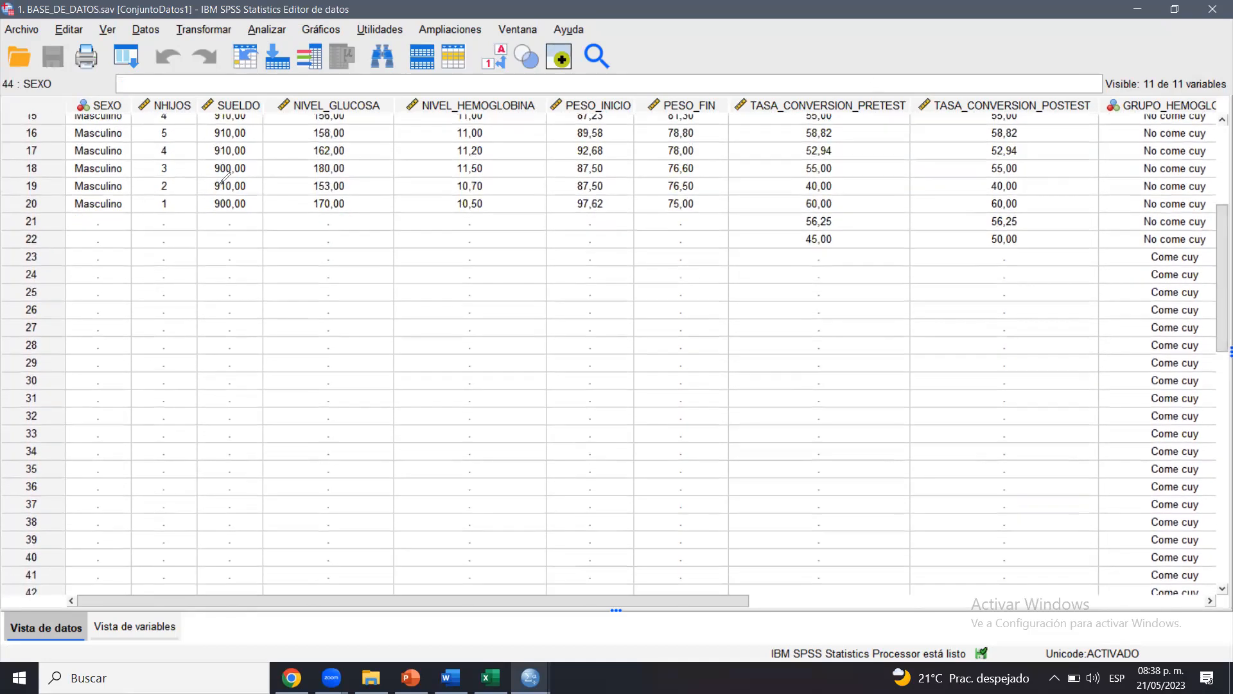
Outline the empty cells below case 20 temporarily and inspect where the missing values begin, at case 21 of SEXO
mouse_move(174, 215)
mouse_down()
mouse_move(152, 258)
mouse_move(182, 255)
mouse_up()
drag(154, 307, 179, 300)
mouse_move(150, 360)
mouse_down()
mouse_move(159, 366)
mouse_move(170, 347)
mouse_up()
mouse_move(79, 220)
mouse_down()
mouse_move(931, 522)
mouse_move(966, 242)
mouse_move(258, 230)
mouse_move(192, 209)
mouse_move(96, 210)
mouse_up()
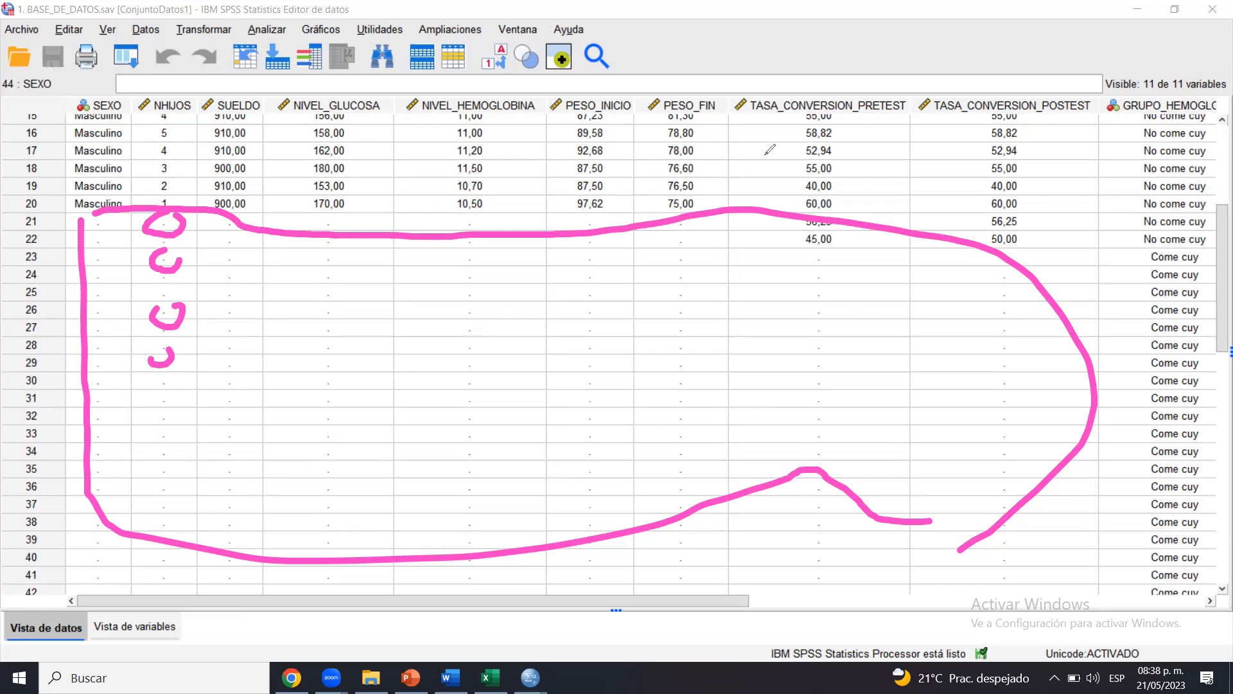
key(Escape)
mouse_move(1222, 248)
mouse_down()
mouse_move(1219, 316)
mouse_move(1219, 239)
mouse_up()
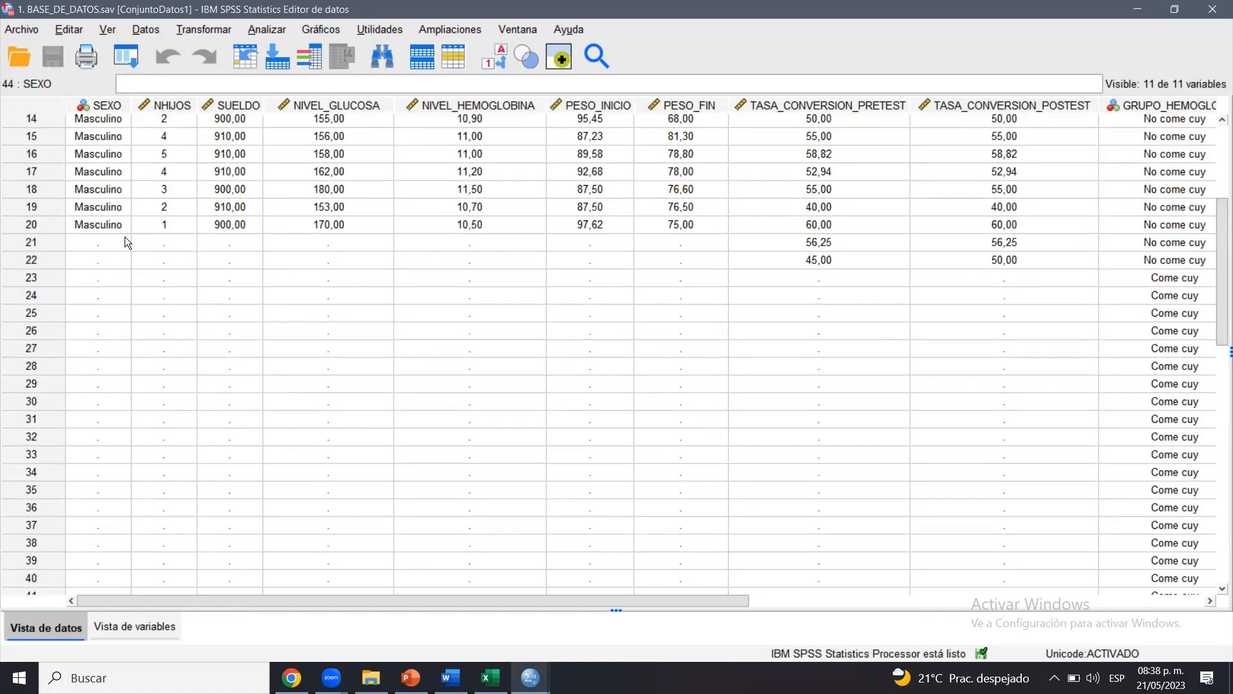
drag(1220, 218, 1222, 191)
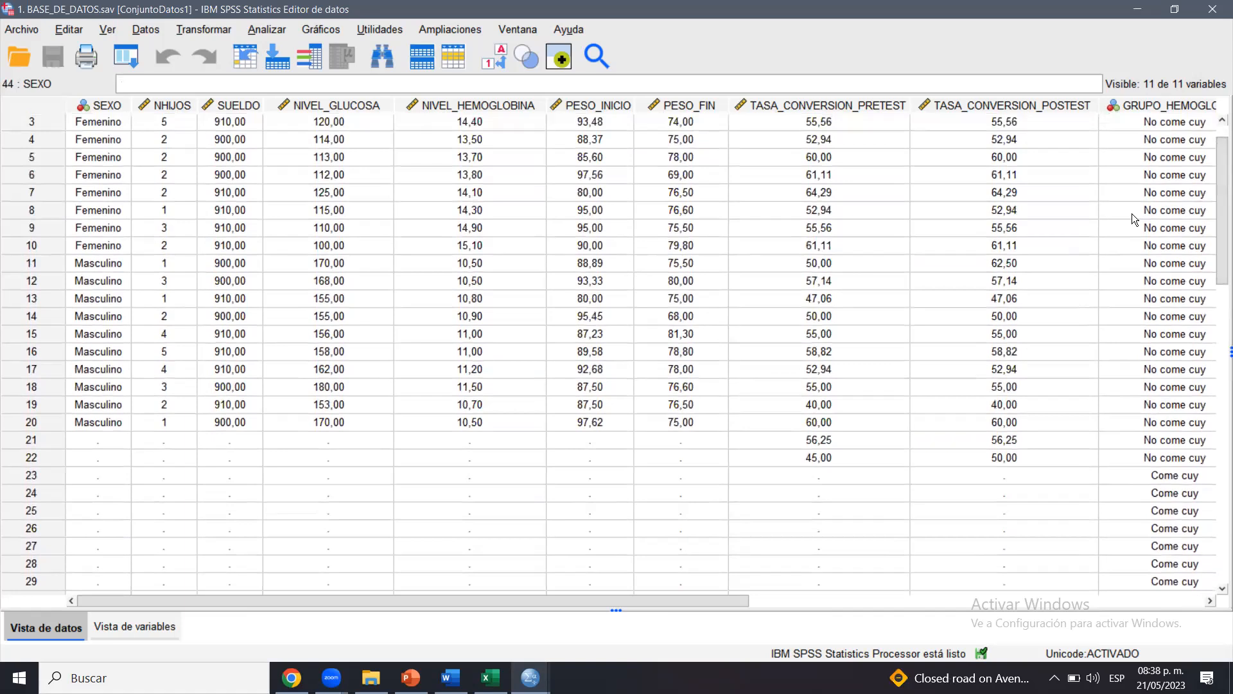
click(109, 447)
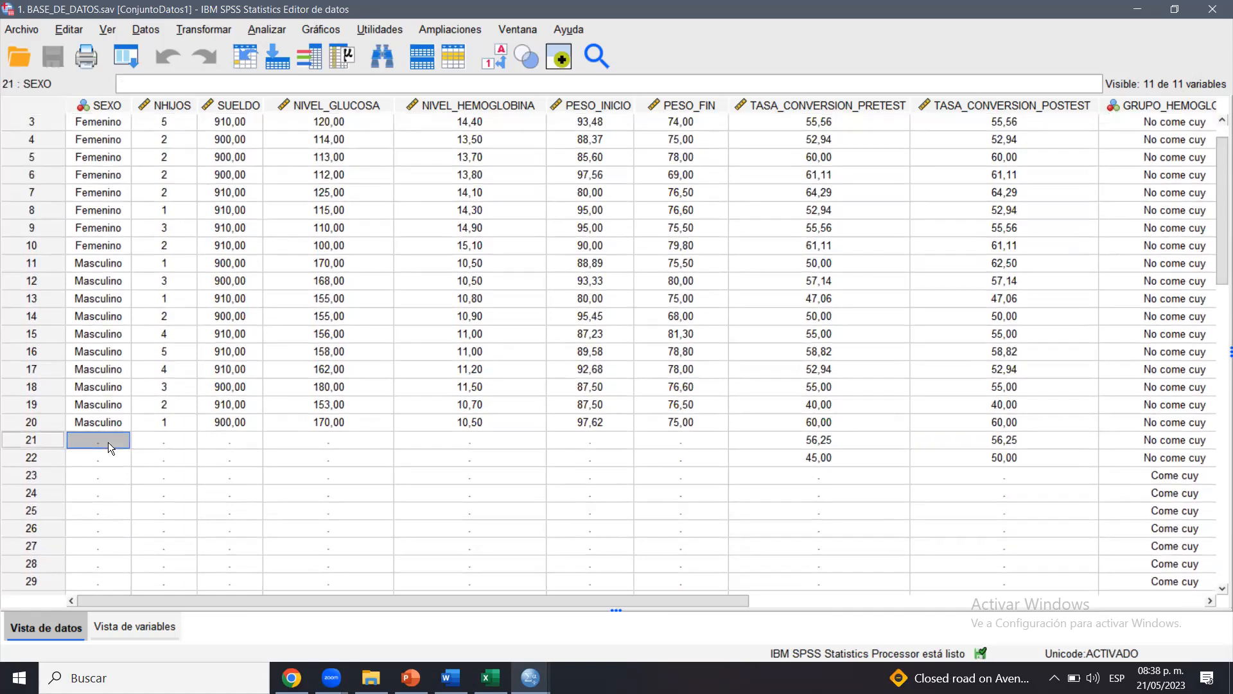
Return to the output document and review the Válido and Perdidos rows of the Estadísticos table
mouse_move(530, 677)
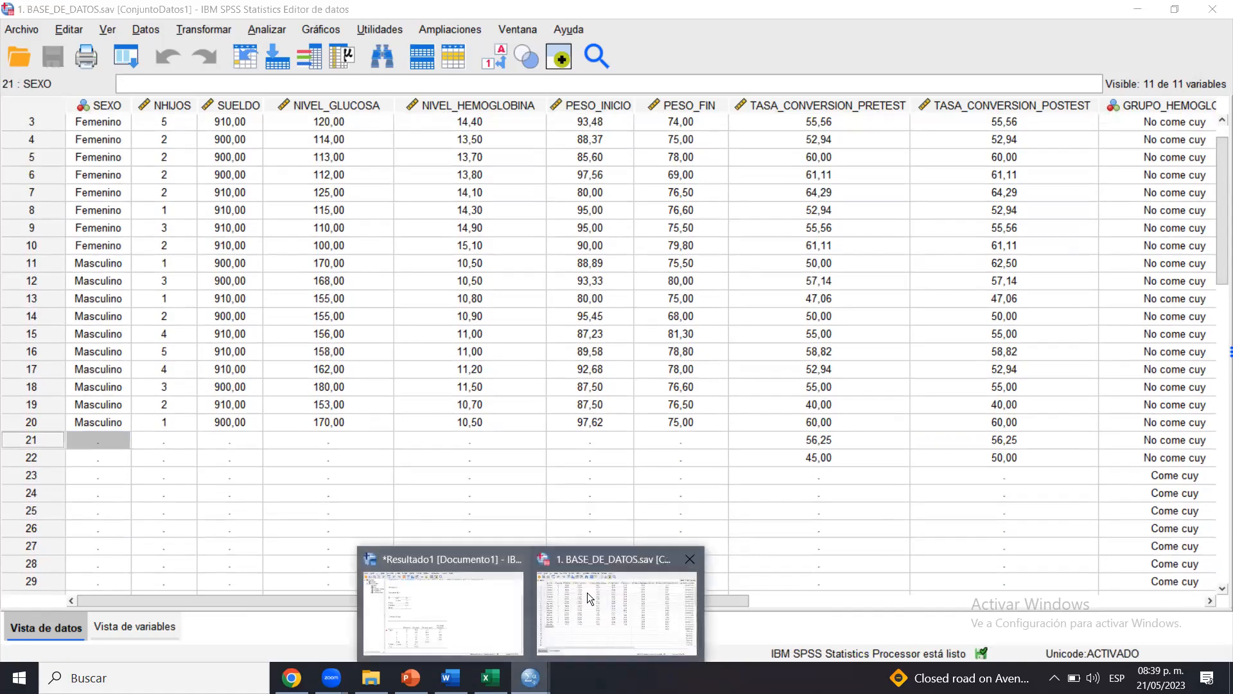
click(473, 603)
click(334, 238)
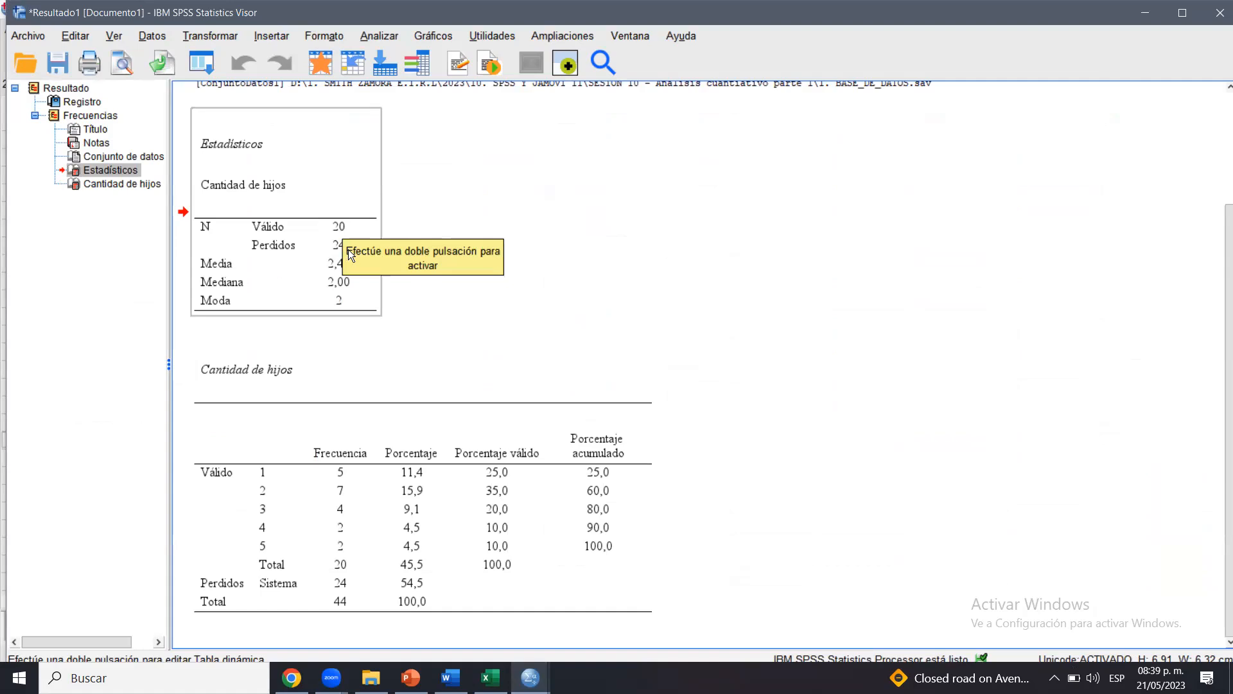
click(503, 233)
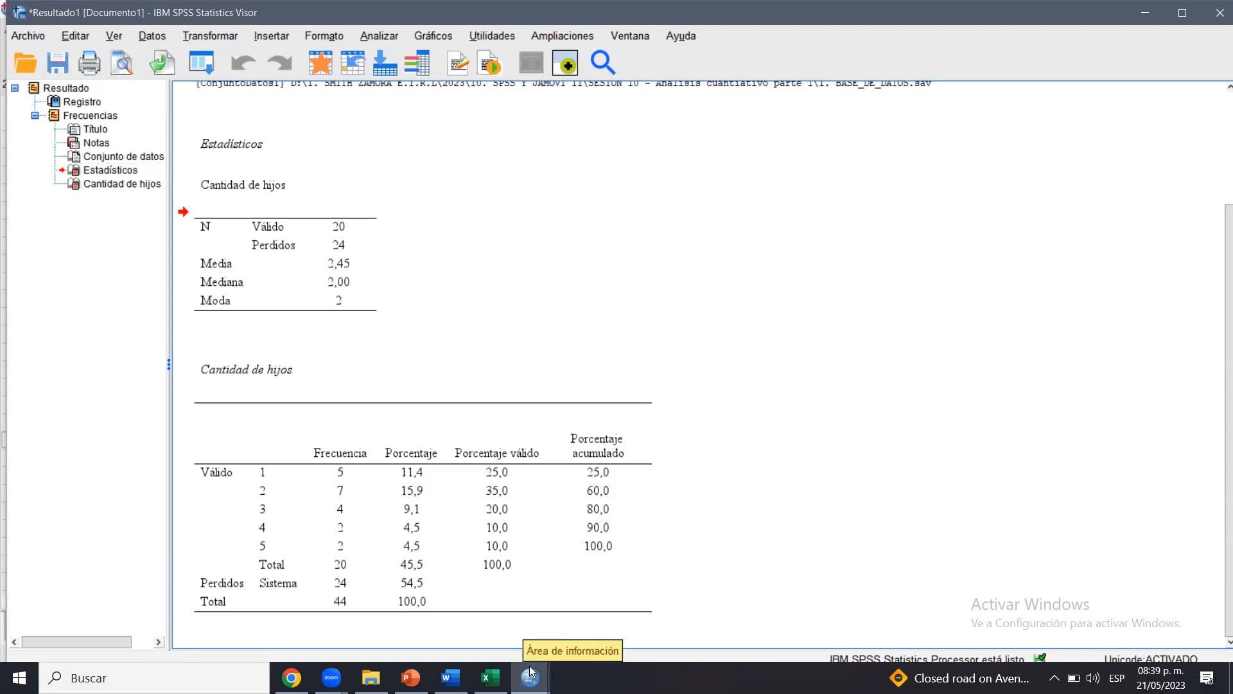
Check the recorded cases of the NHIJOS variable from the first row in the data view, and return to the output document
mouse_move(530, 676)
click(578, 603)
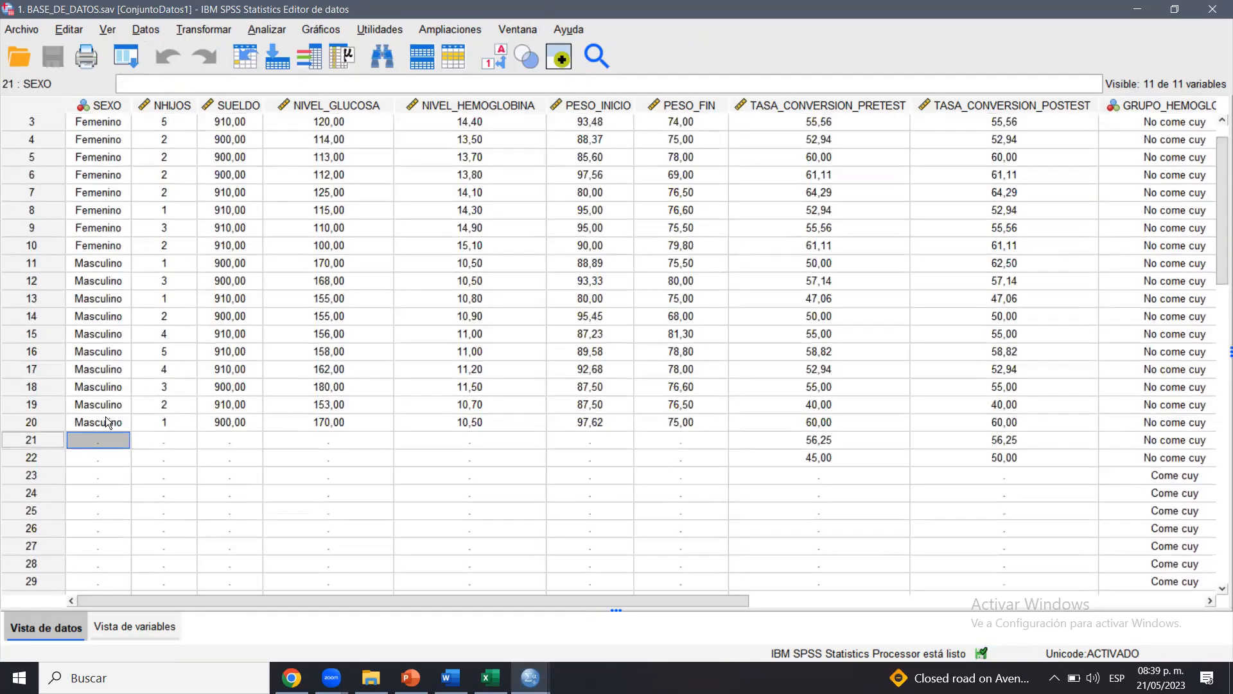
click(157, 121)
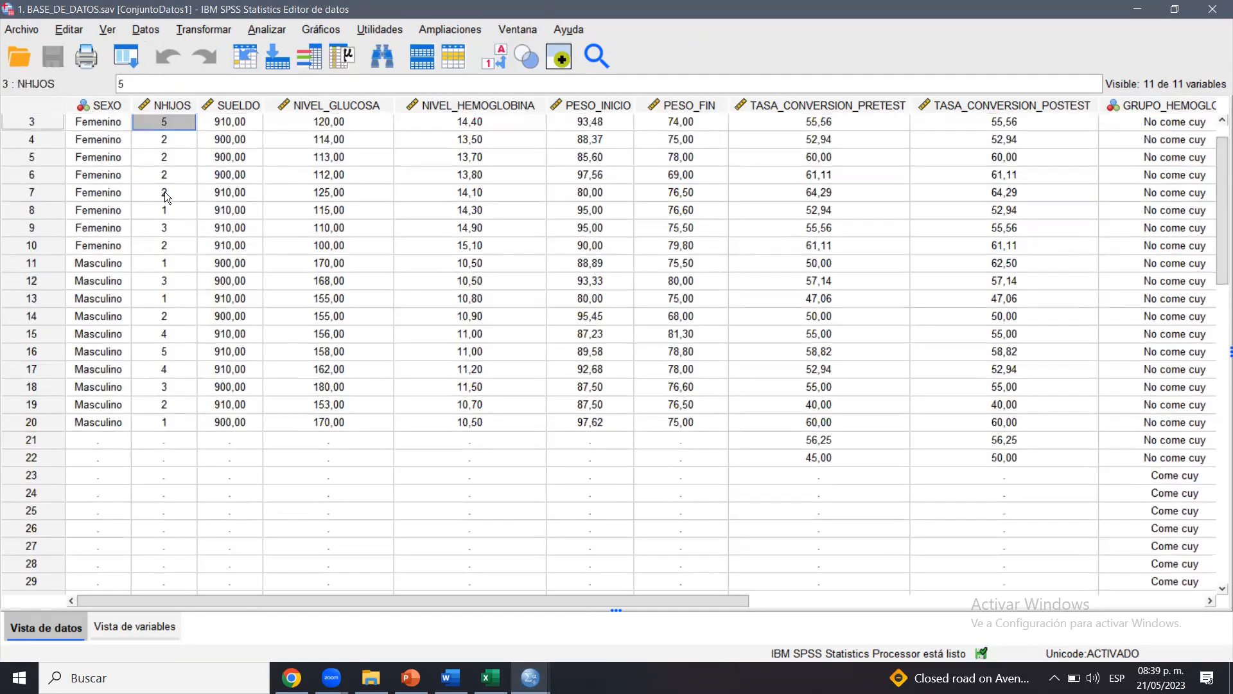
mouse_move(1219, 151)
mouse_down()
mouse_move(1219, 197)
mouse_move(1219, 152)
mouse_up()
mouse_move(532, 676)
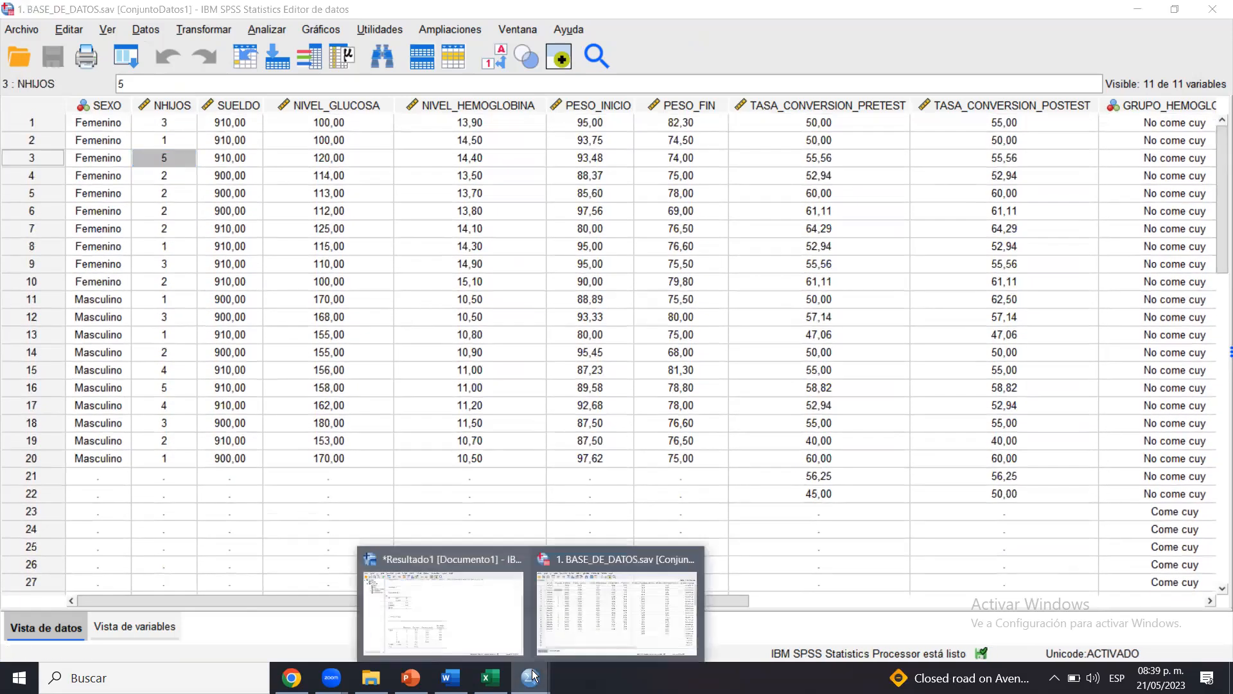
click(488, 617)
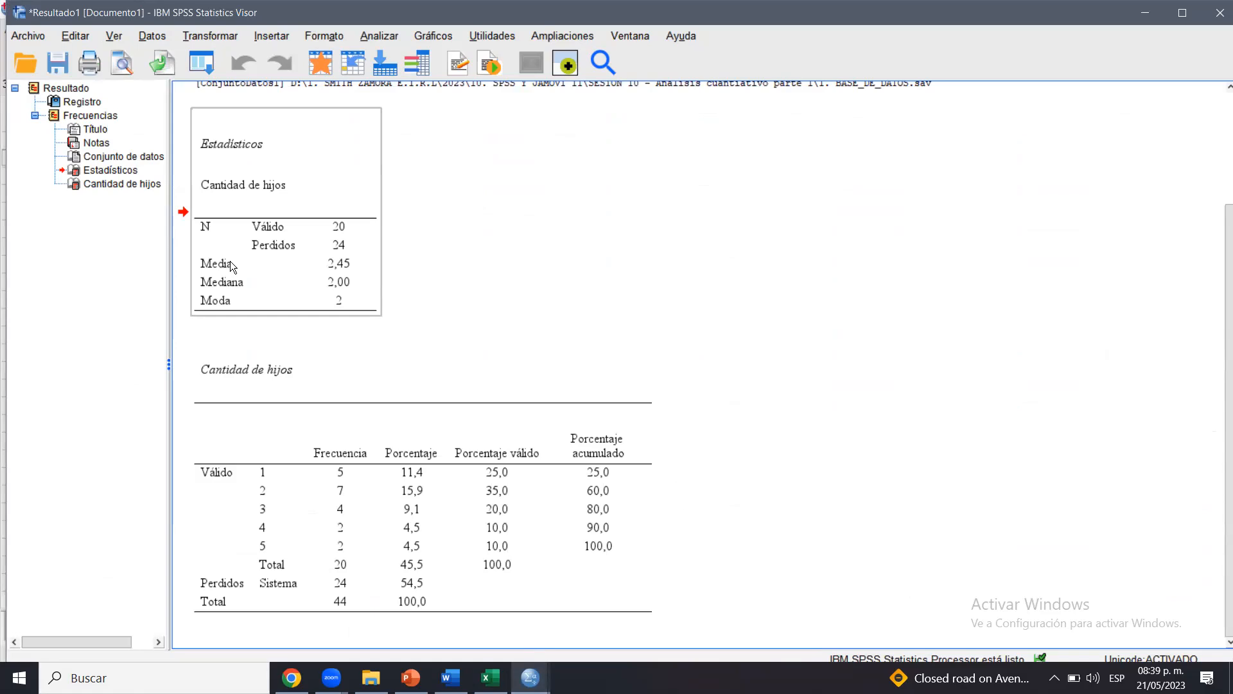
Compare the Porcentaje and Porcentaje válido columns of the Cantidad de hijos table, marking each with a temporary outline
click(305, 166)
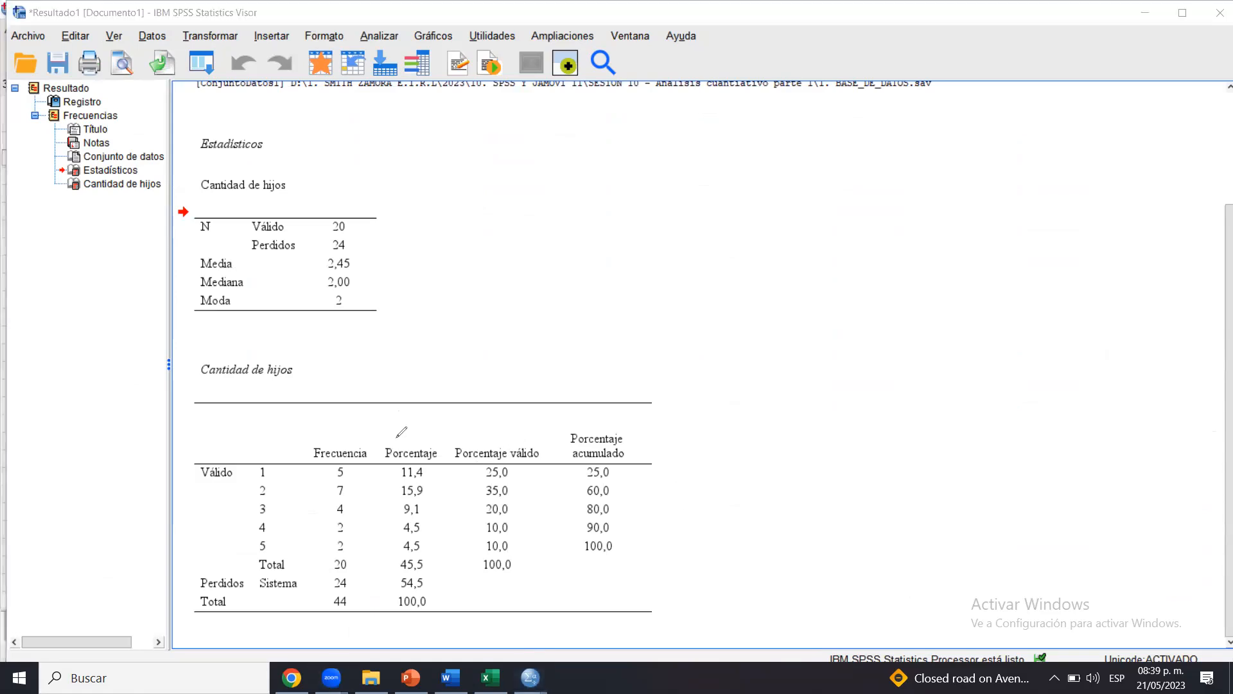
mouse_move(388, 430)
mouse_down()
mouse_move(364, 565)
mouse_move(453, 457)
mouse_up()
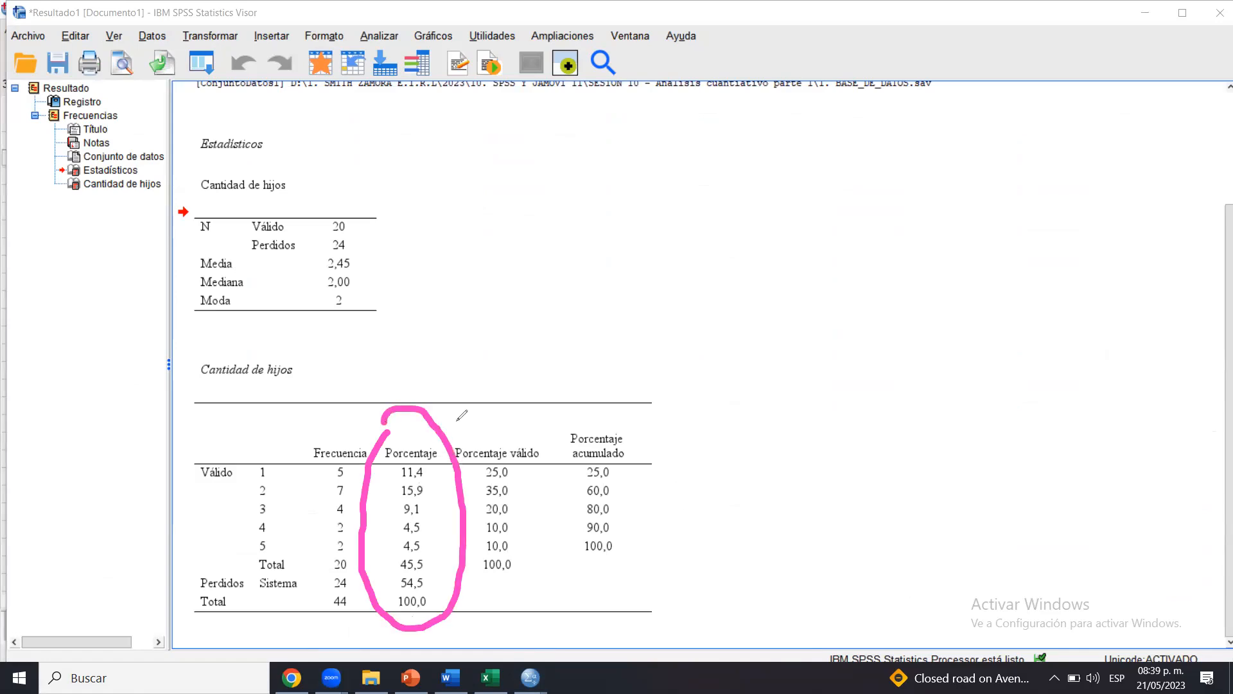
mouse_move(495, 402)
mouse_down()
mouse_move(526, 629)
mouse_move(520, 411)
mouse_move(502, 396)
mouse_up()
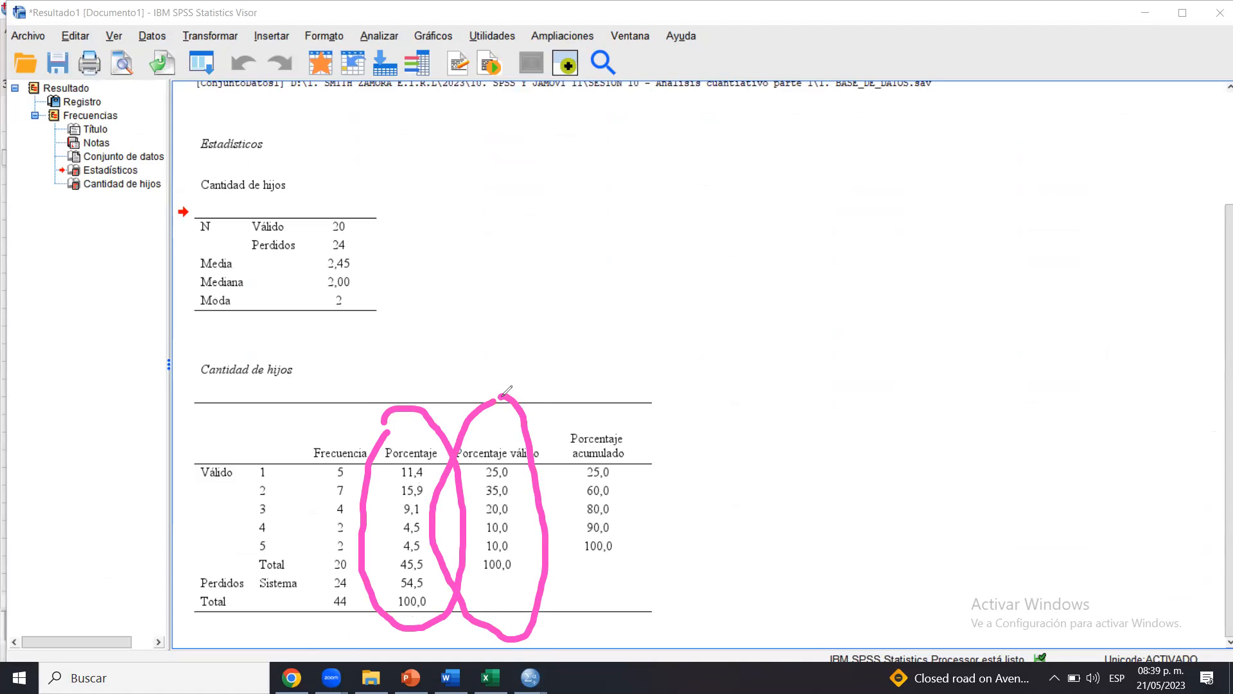
drag(385, 477, 496, 478)
click(464, 477)
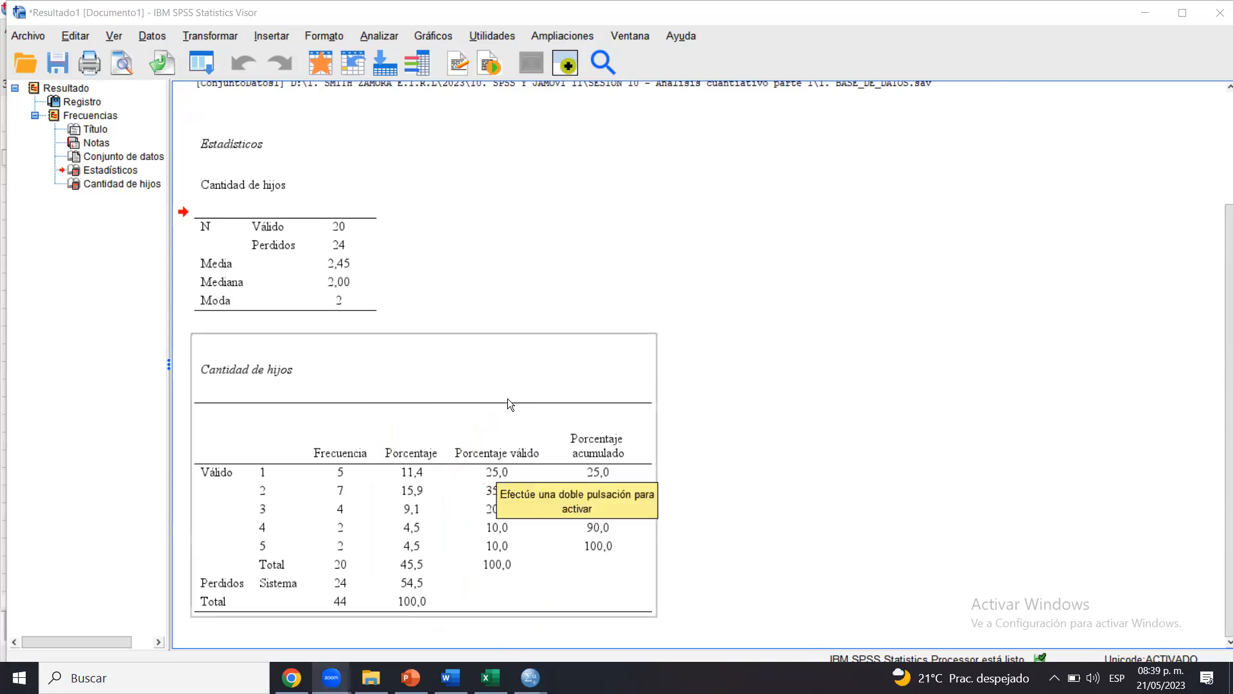
click(710, 408)
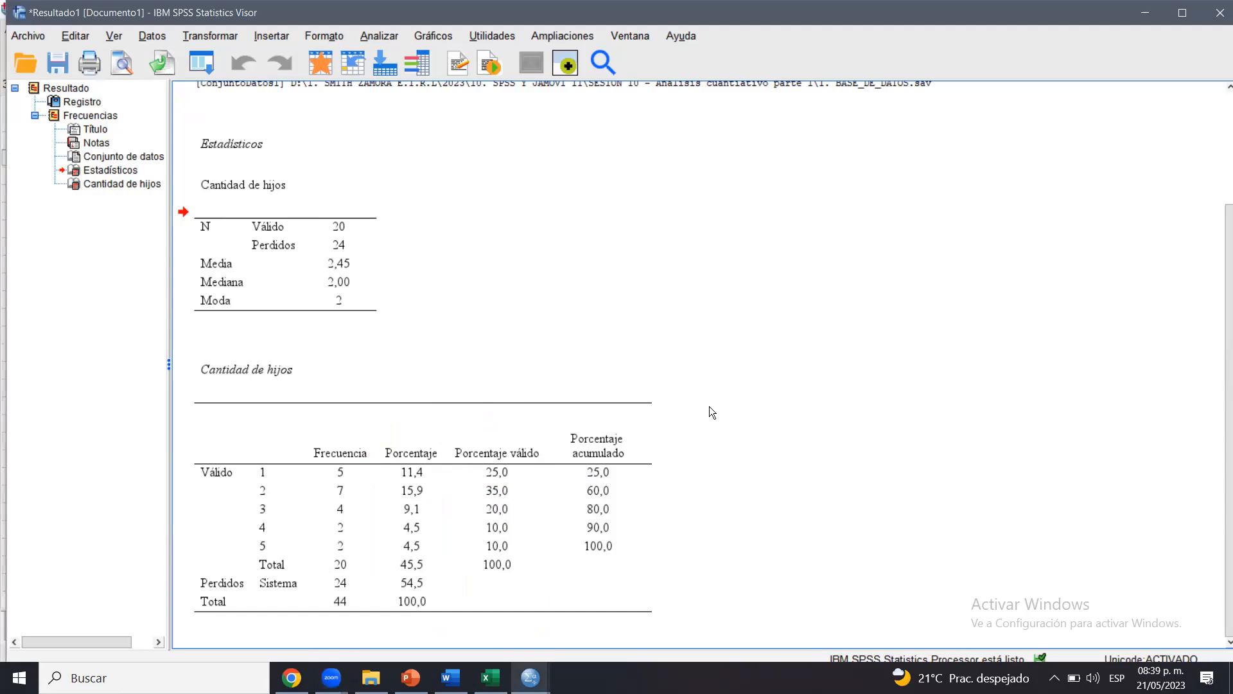
click(413, 463)
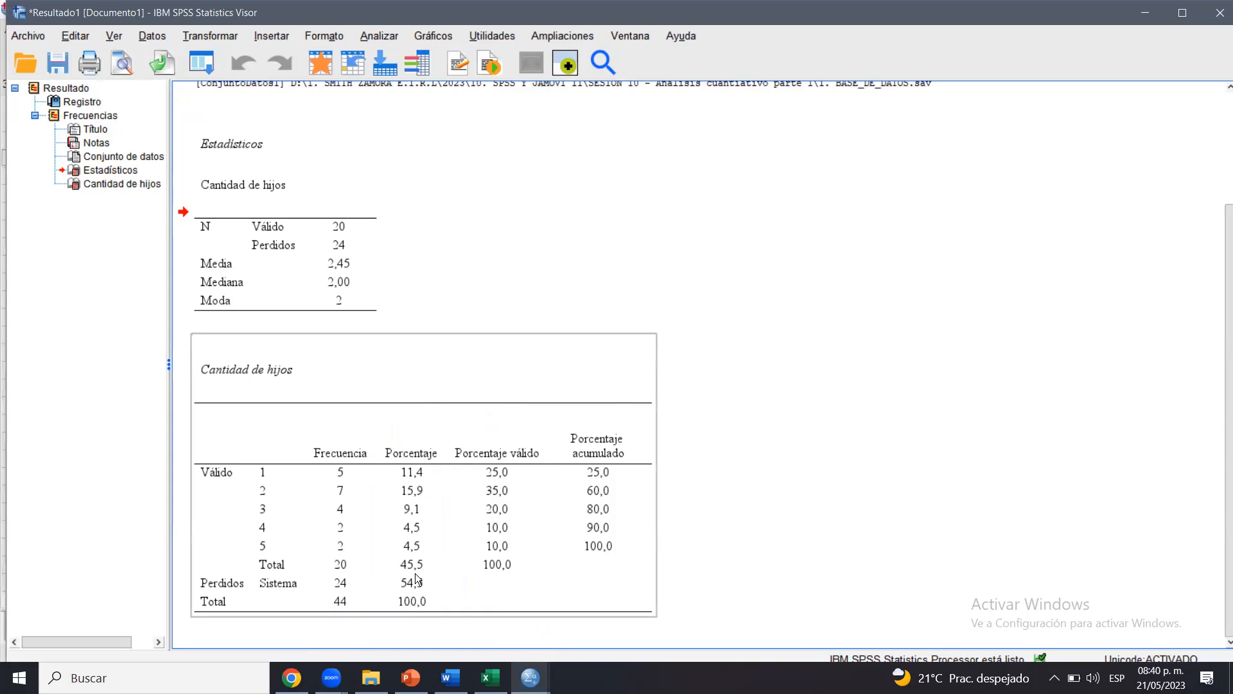
click(736, 229)
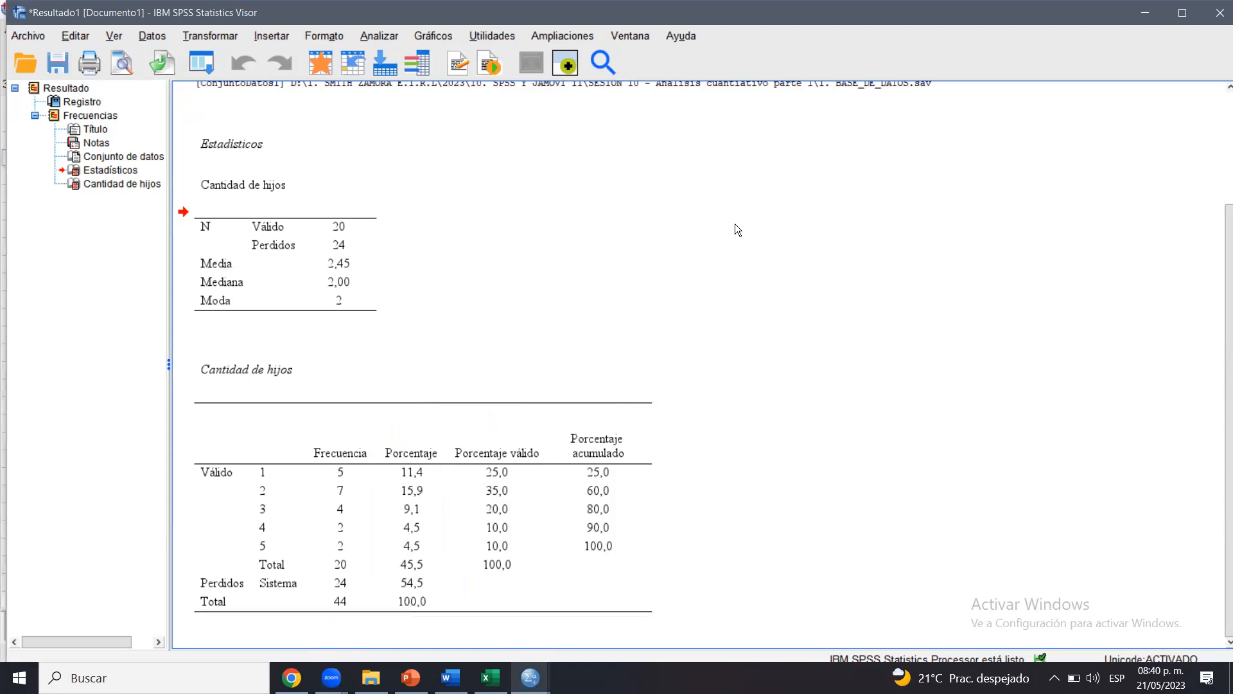
Mark the Perdidos row of the Cantidad de hijos table and outline the Porcentaje válido column to examine how missing cases affect percentages
click(819, 155)
mouse_move(326, 566)
mouse_down()
mouse_move(294, 573)
mouse_move(330, 590)
mouse_move(448, 582)
mouse_move(408, 564)
mouse_move(405, 423)
mouse_move(375, 466)
mouse_up()
drag(472, 425, 525, 612)
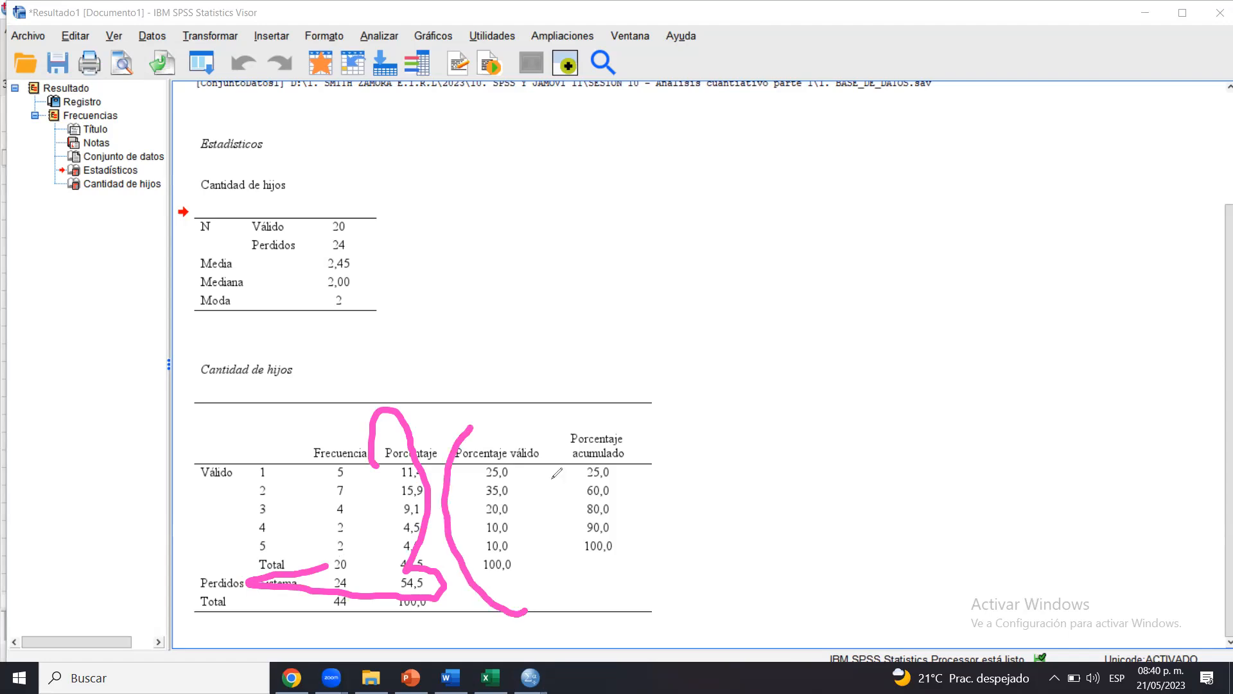
drag(551, 478, 453, 407)
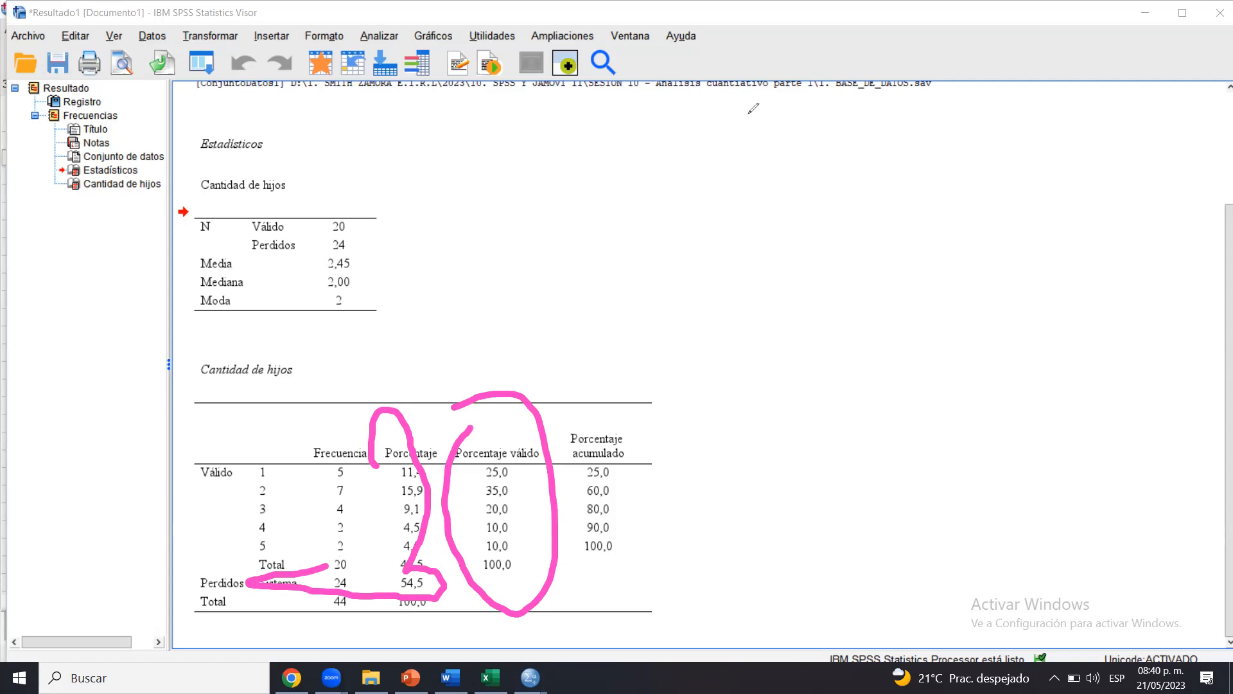
Copy the Estadísticos table for Cantidad de hijos from the output document
click(332, 264)
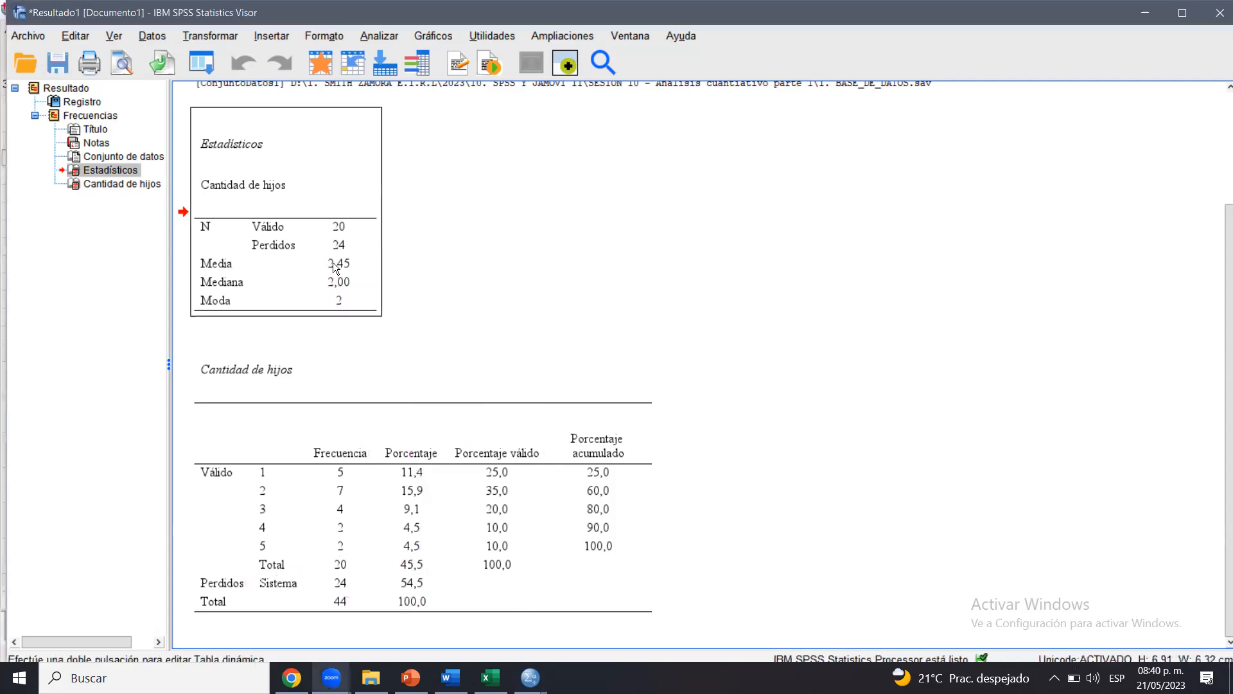
right_click(332, 264)
click(353, 298)
right_click(312, 206)
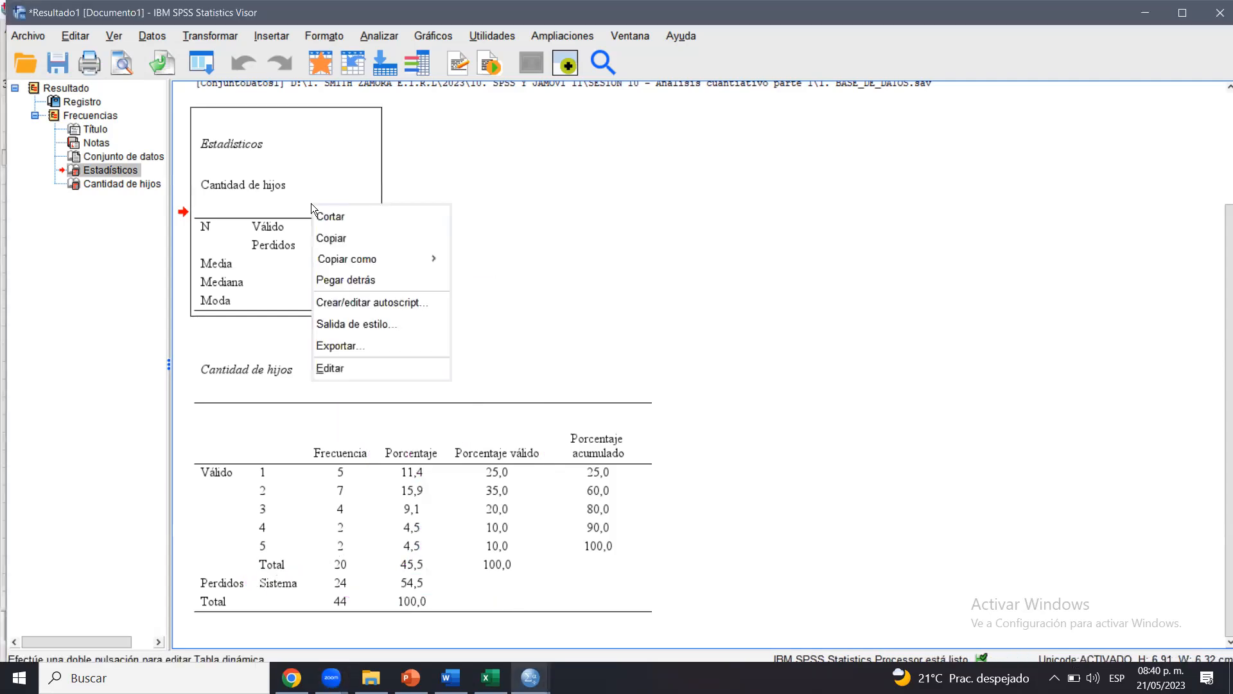
click(331, 235)
right_click(331, 230)
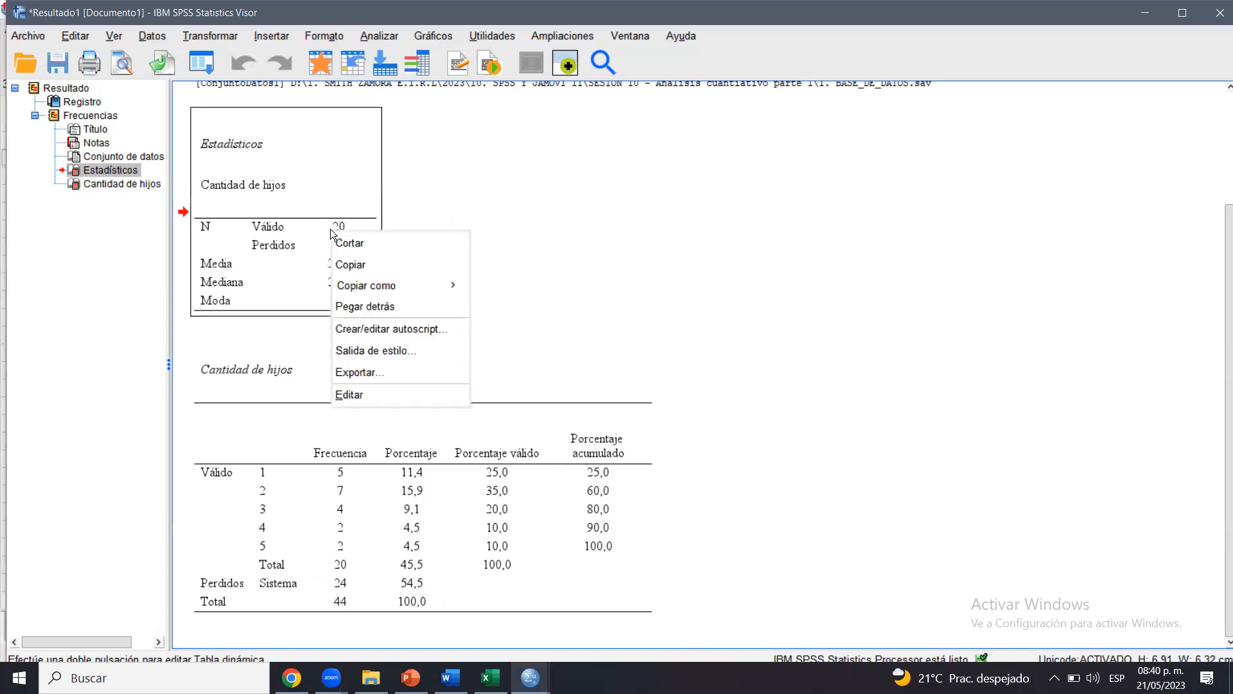
click(350, 264)
right_click(291, 206)
click(311, 240)
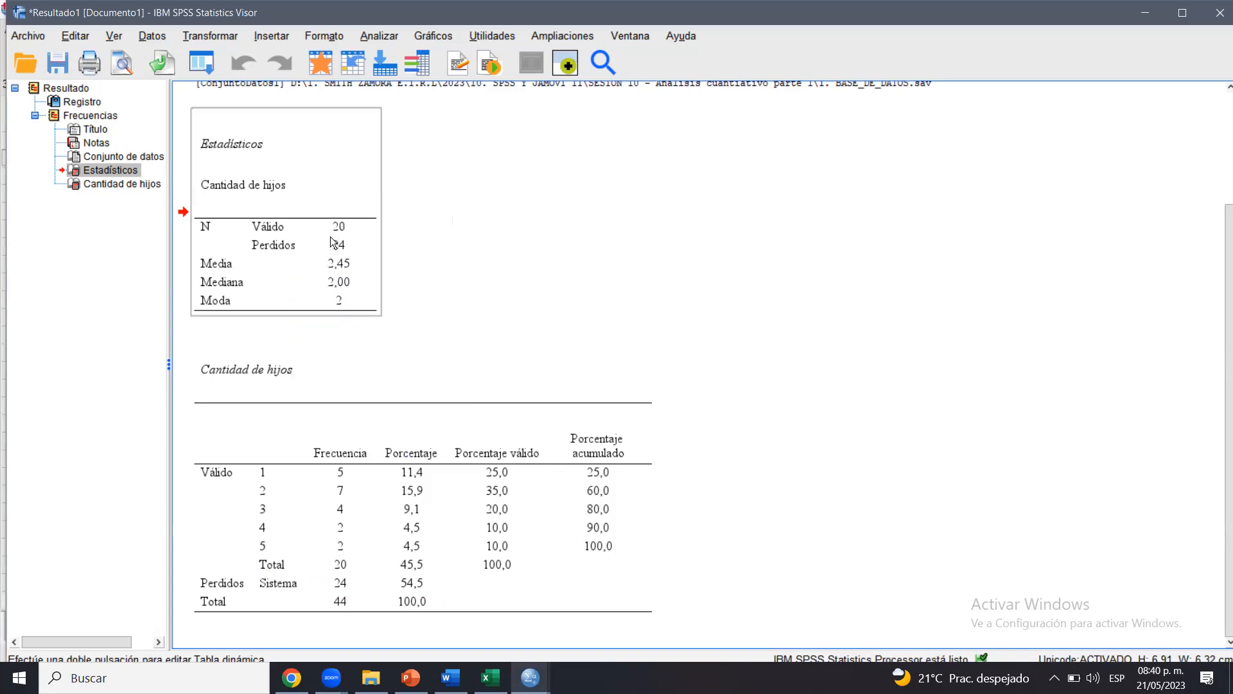
Paste the copied table under exercise 1 in the PRACTICA Word document and remove the extra blank lines around it
click(451, 678)
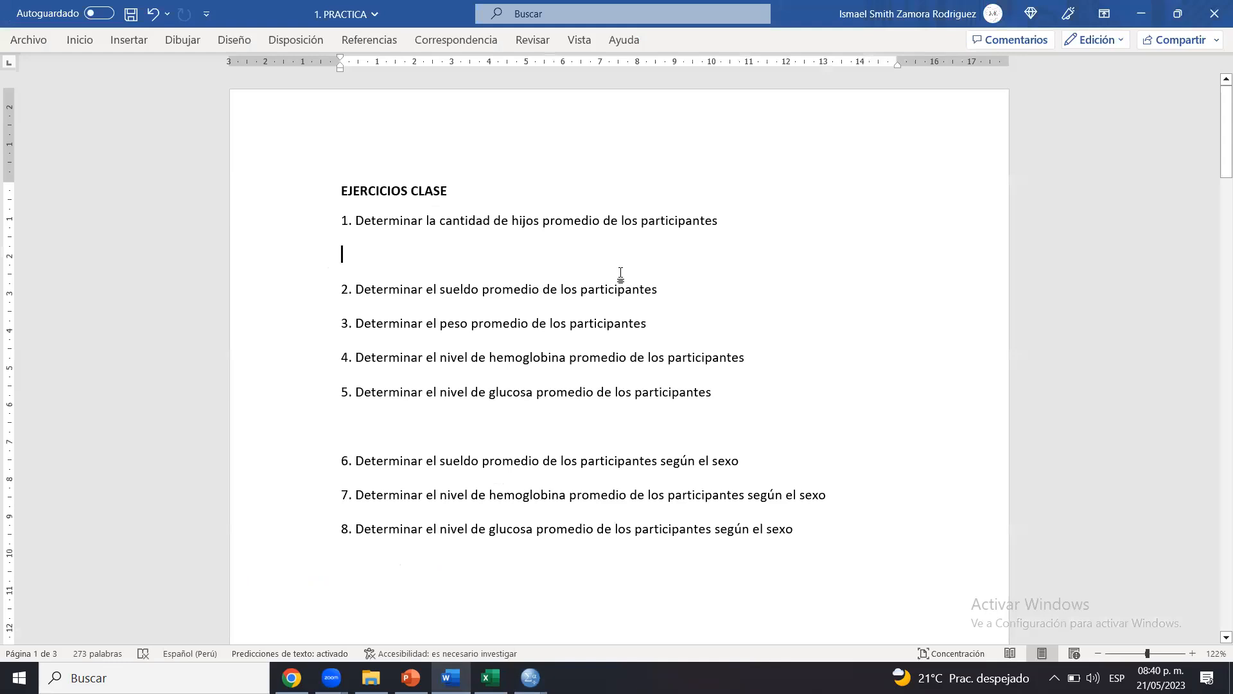
key(ctrl+v)
click(505, 449)
key(Delete)
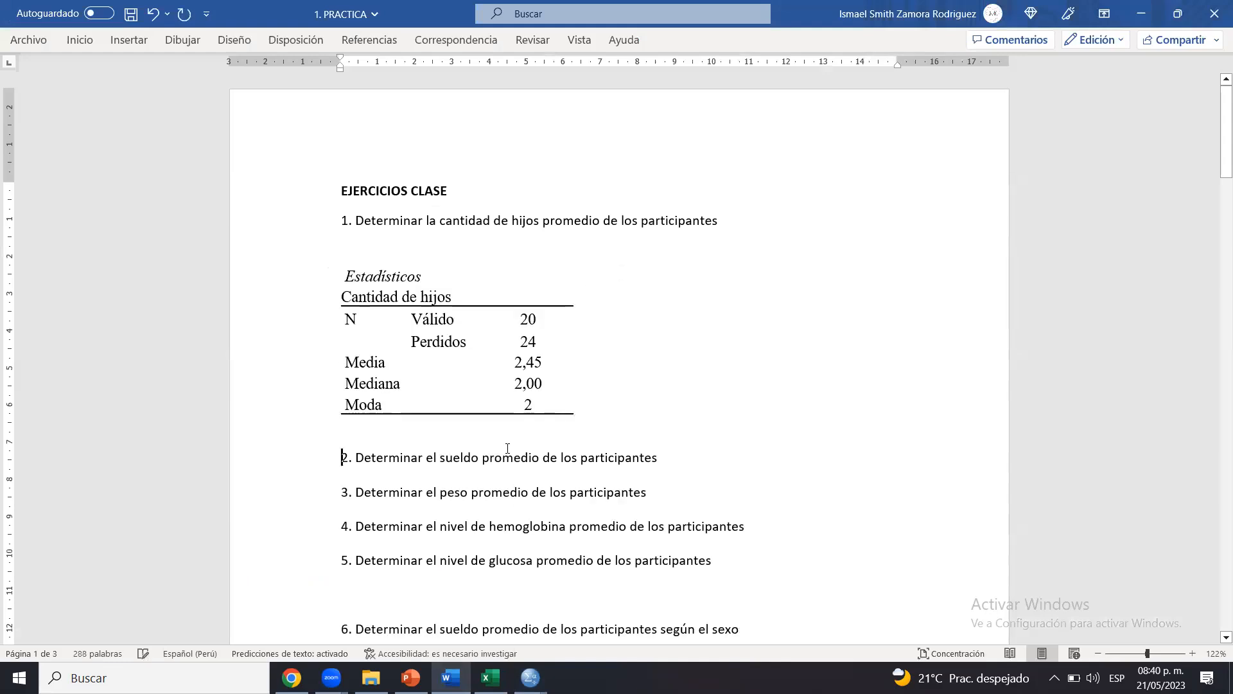
click(429, 256)
key(BackSpace)
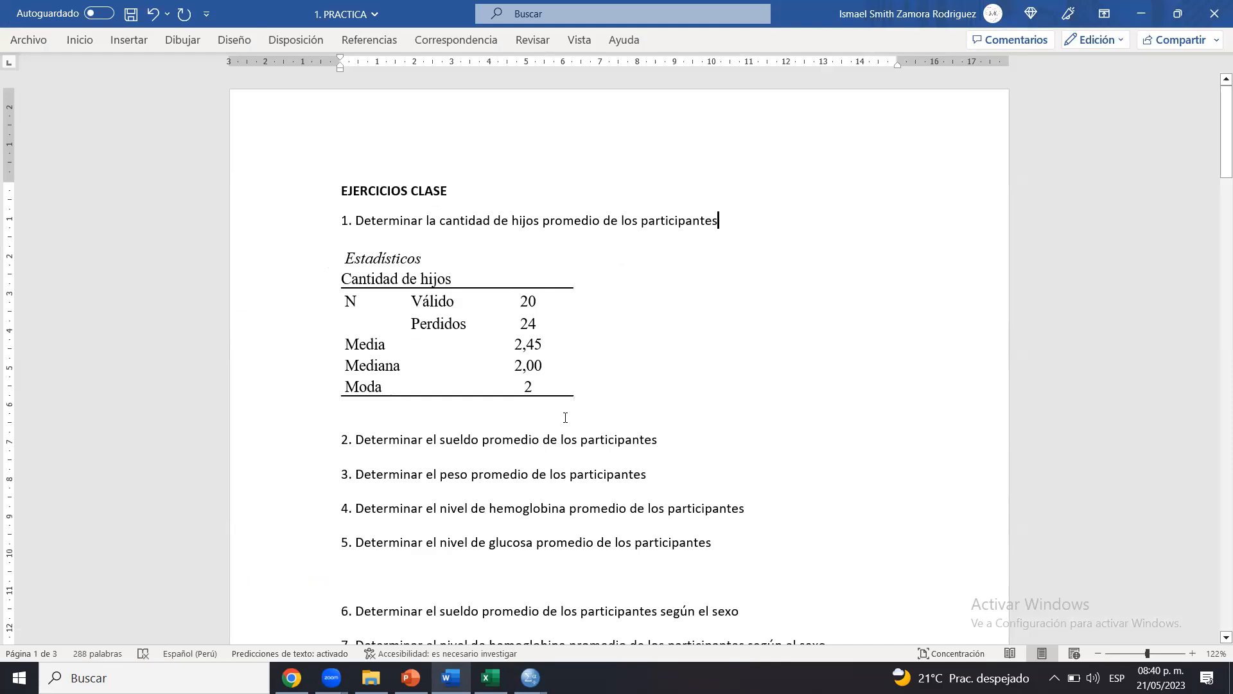
Add the lines "Moda: 2." and "Mediana: 2." directly below the pasted Estadísticos table
click(368, 386)
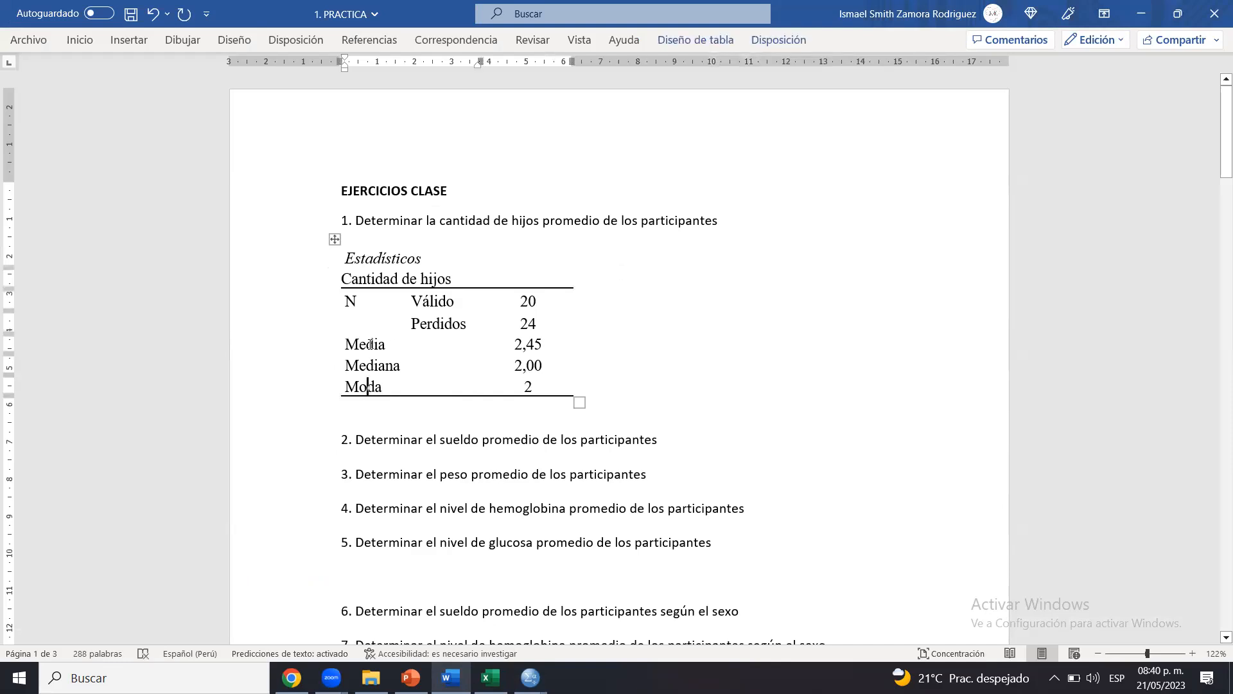
drag(396, 348, 528, 337)
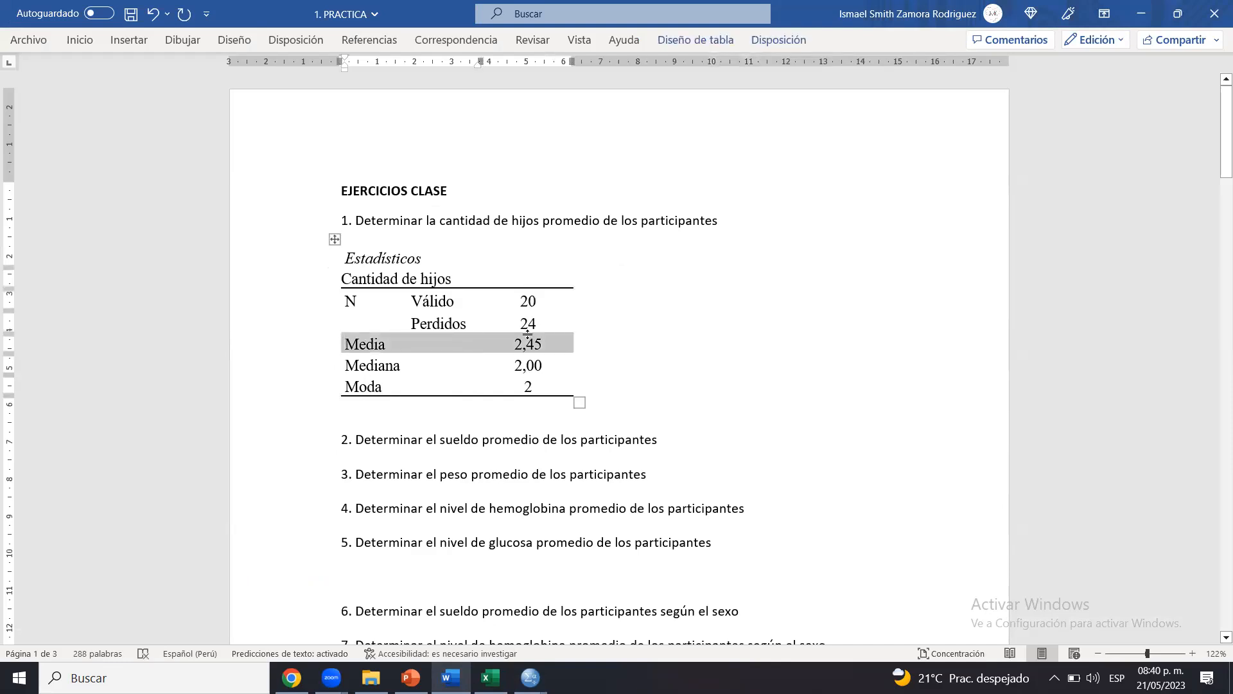
click(429, 422)
key(Return)
key(Up)
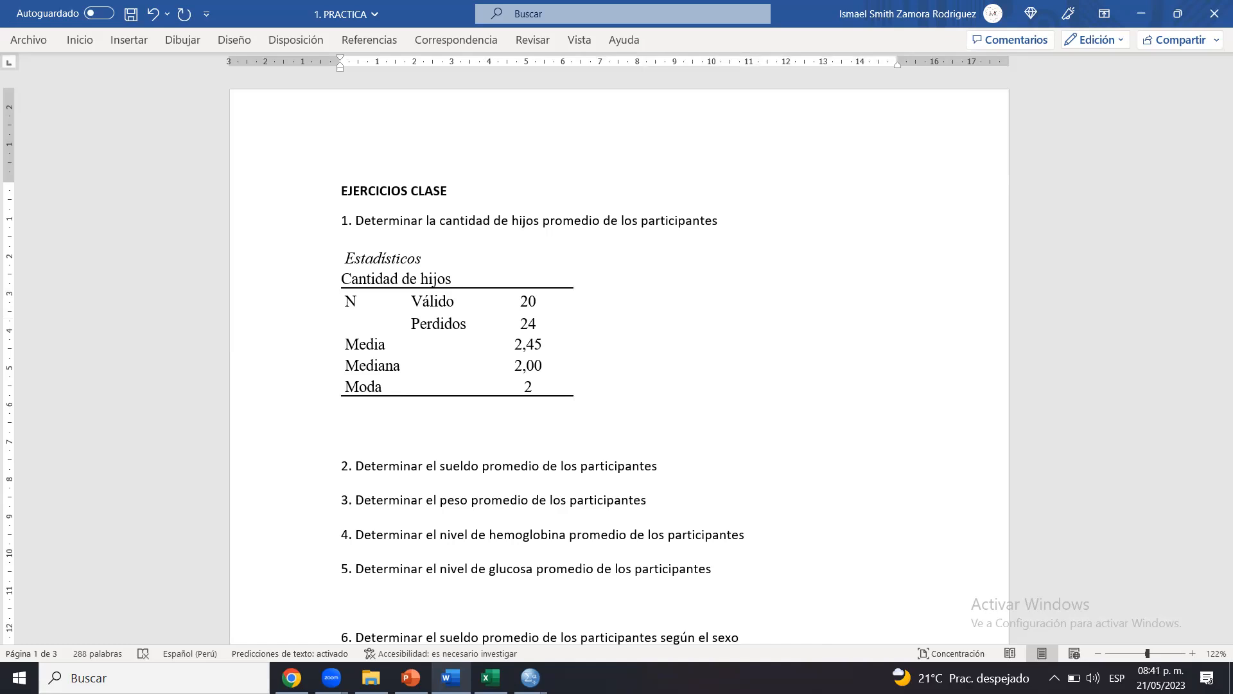
text(Moda: 2.)
key(Return)
text(M)
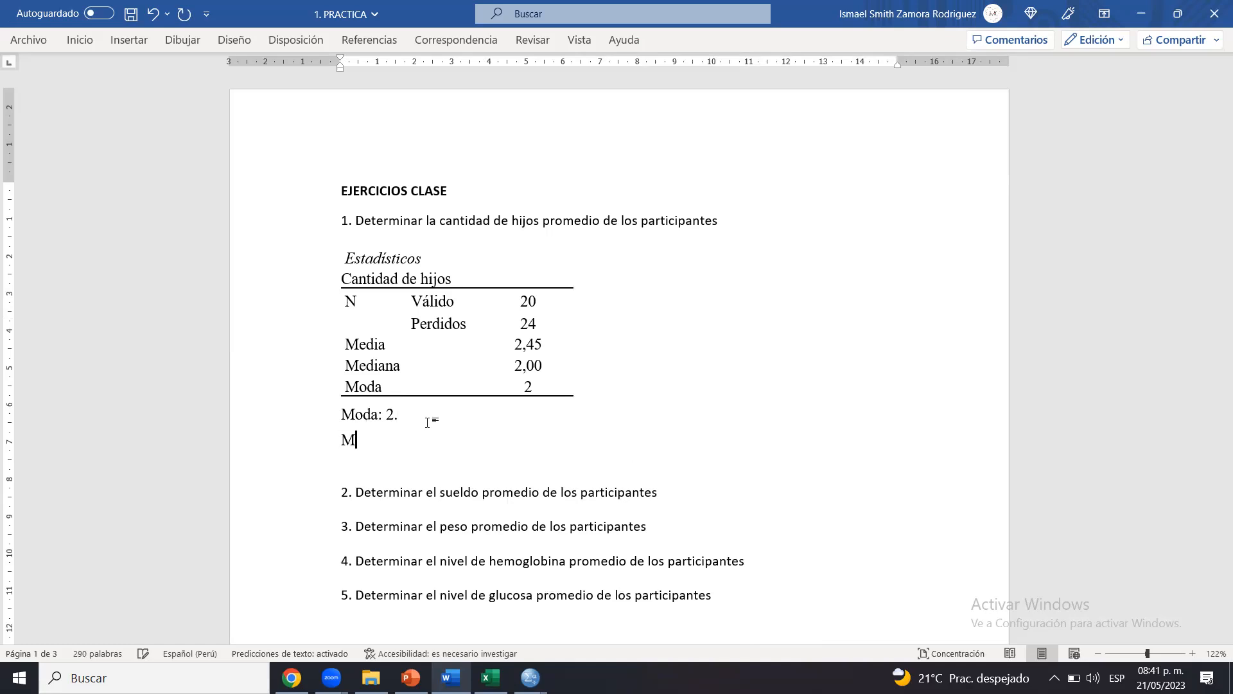
text(ediana: 2.)
key(Return)
Add the line "Media: 2.45" below the Mediana line and save the document
text(Medi)
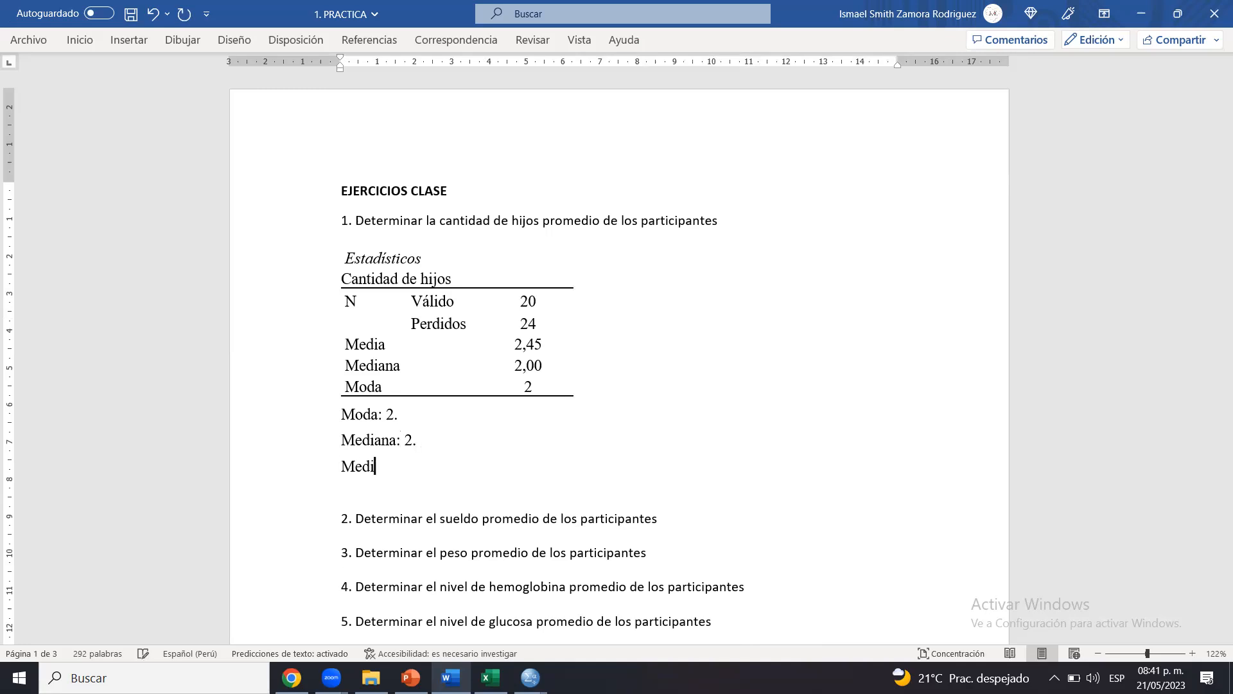
text(a: 2.45)
key(Up)
key(Up)
key(ctrl+s)
Set the Perdidos value in the pasted Estadísticos table to 0
click(417, 412)
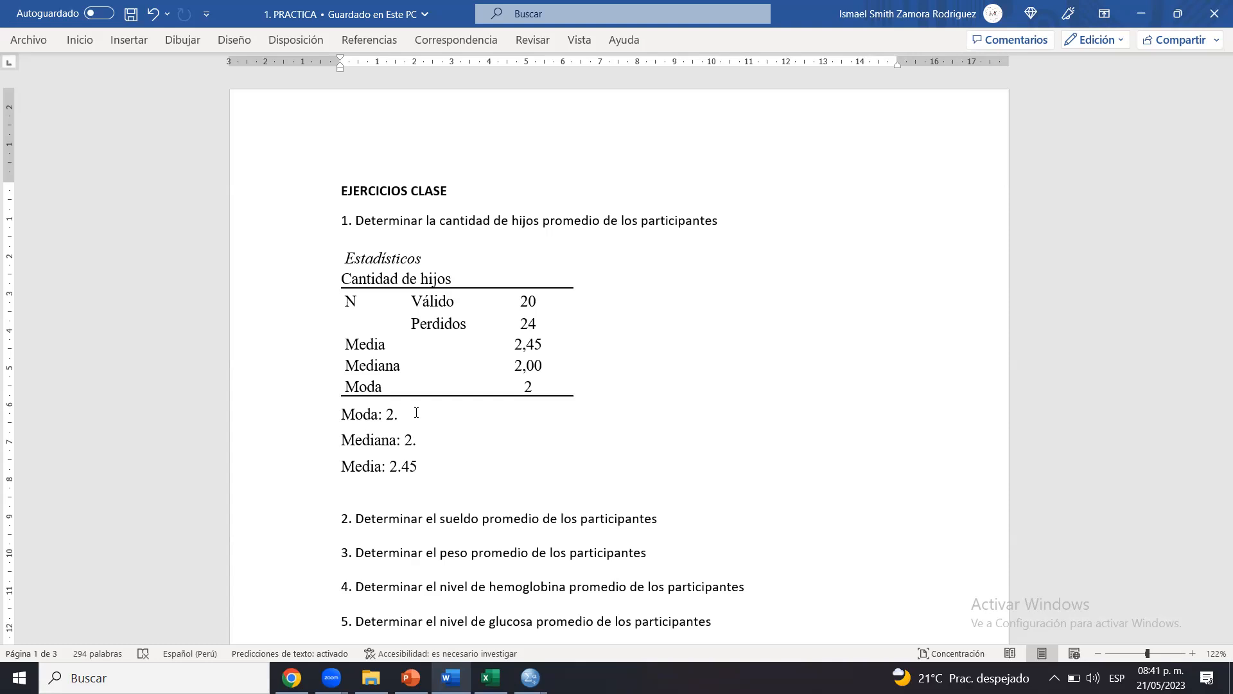
drag(425, 308, 527, 319)
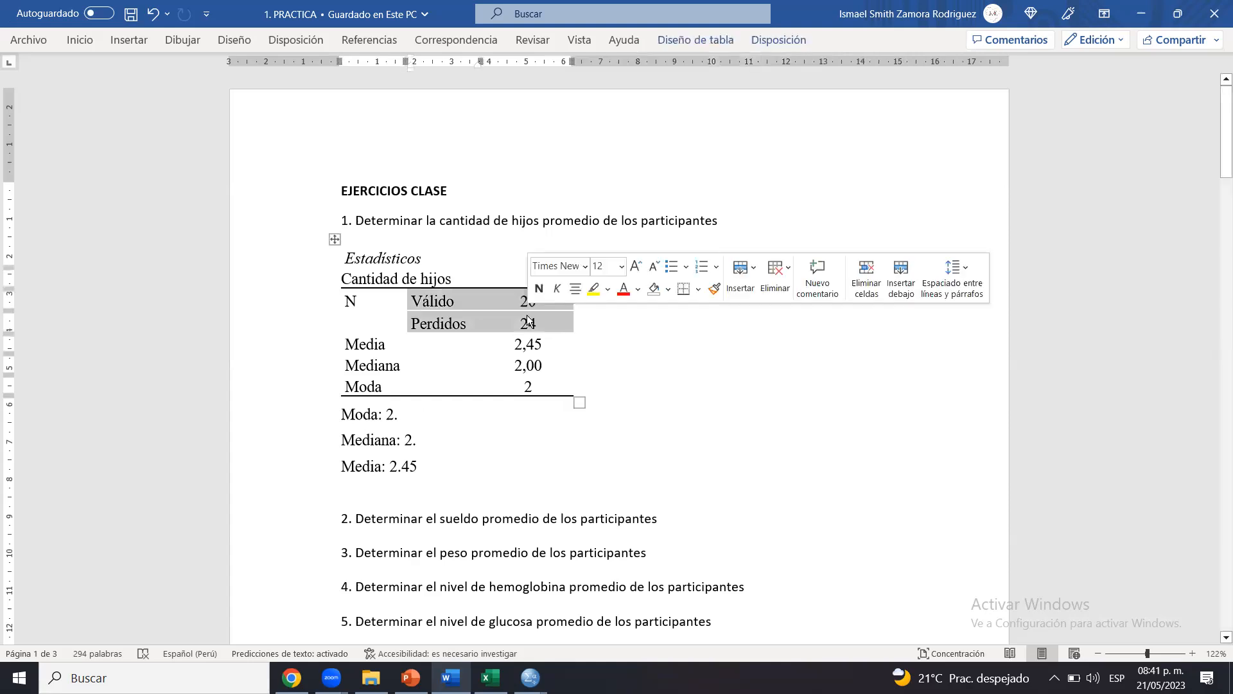
right_click(528, 319)
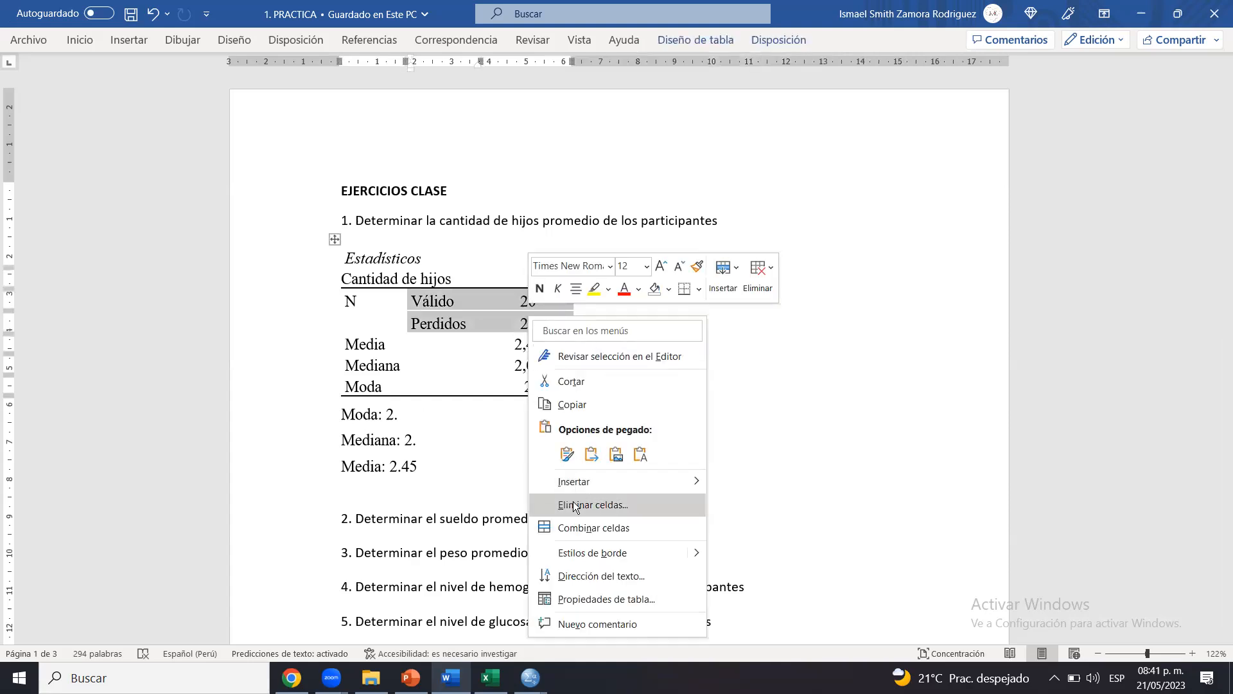
click(444, 350)
click(538, 329)
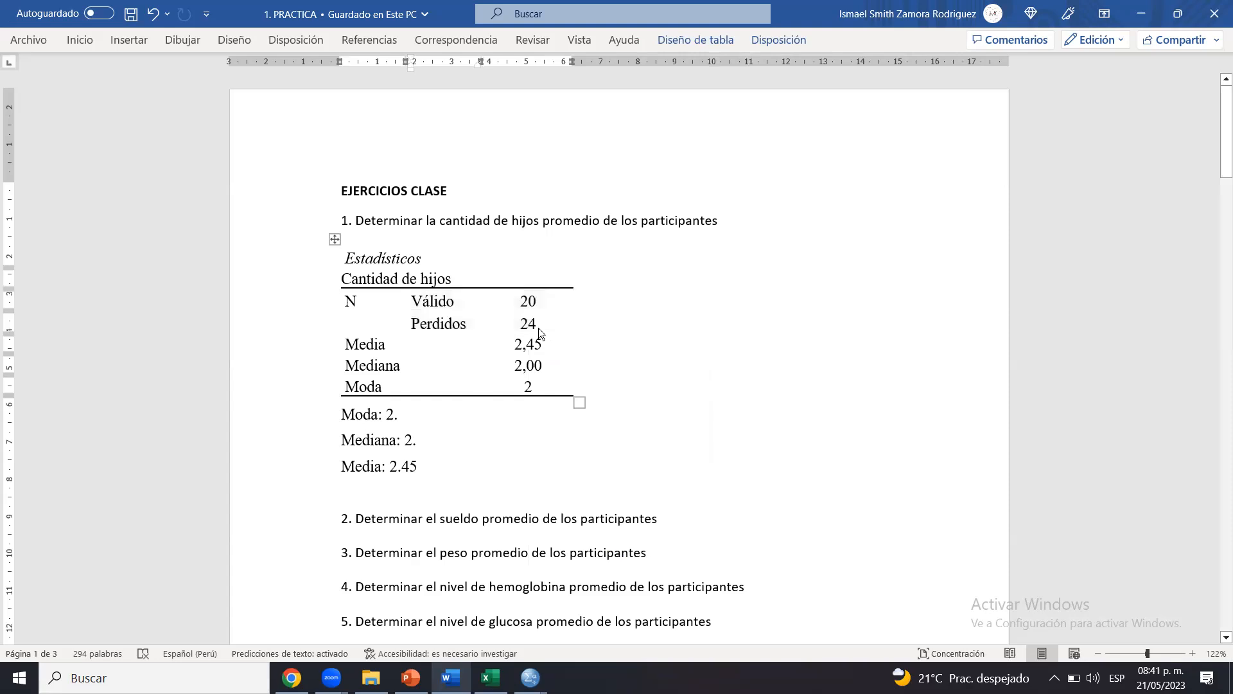
key(BackSpace)
key(BackSpace)
text(0)
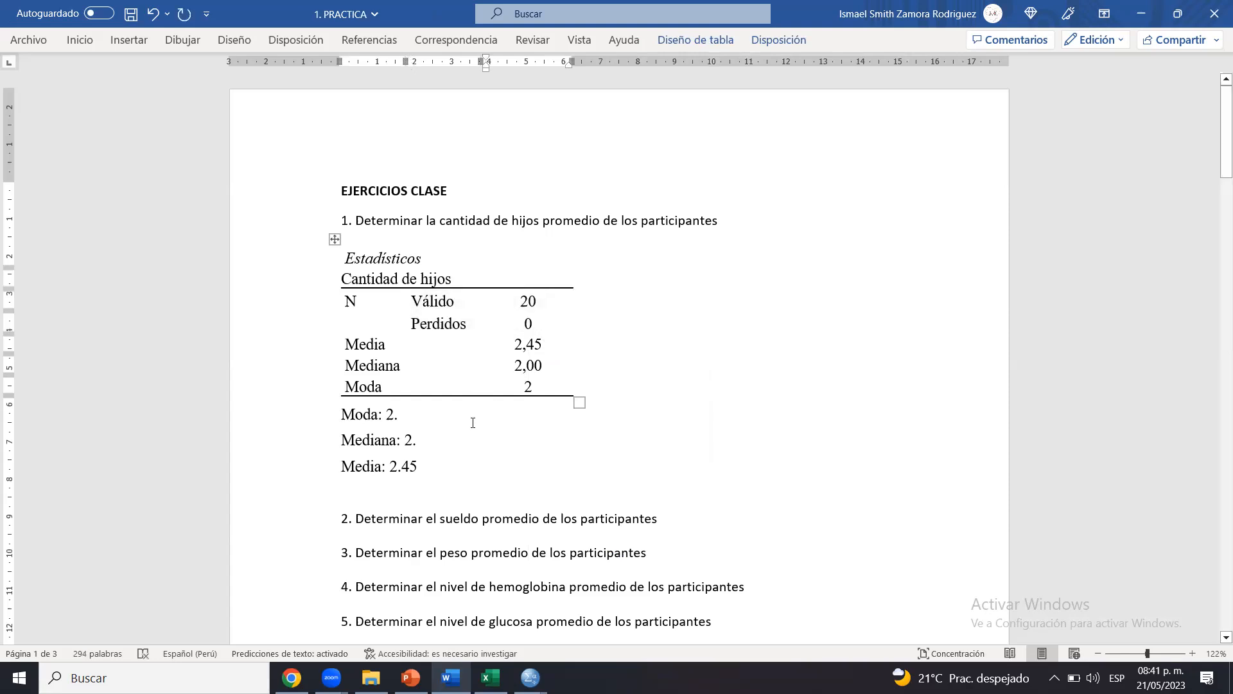
Append the interpretation "Mayormente tienen 2 hijos." to the "Moda: 2." line
click(456, 419)
text(Mayr)
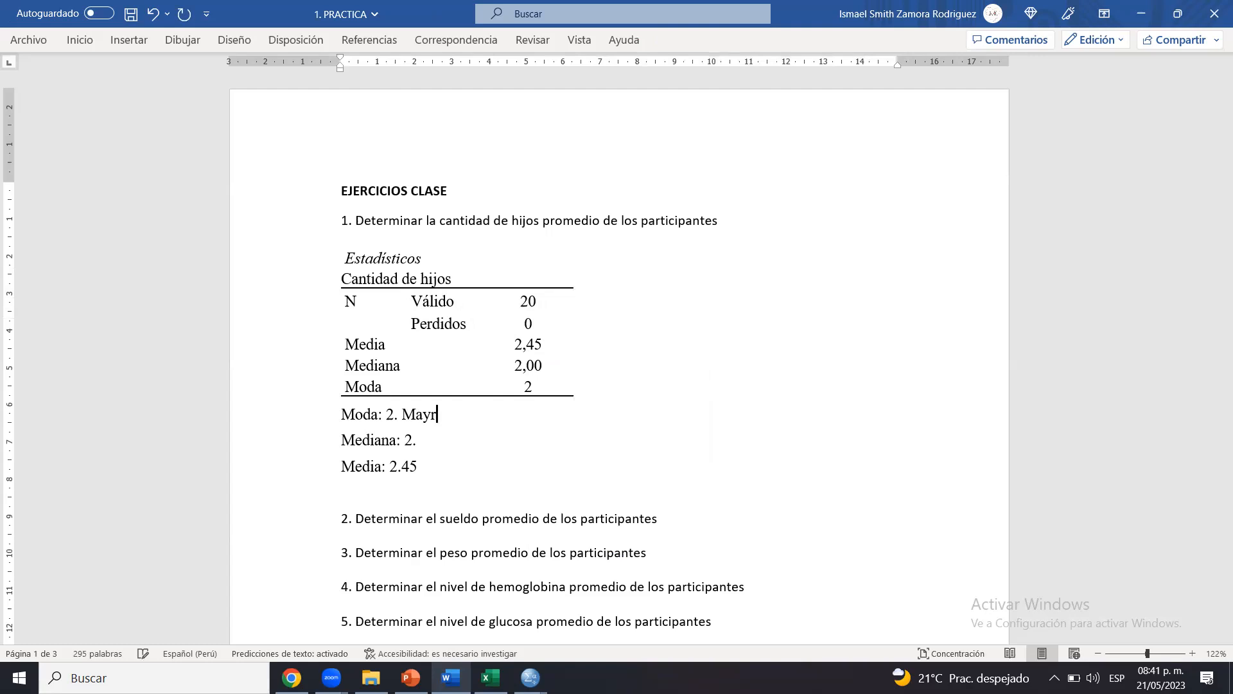
key(BackSpace)
text(ormente tienen 2 hijos)
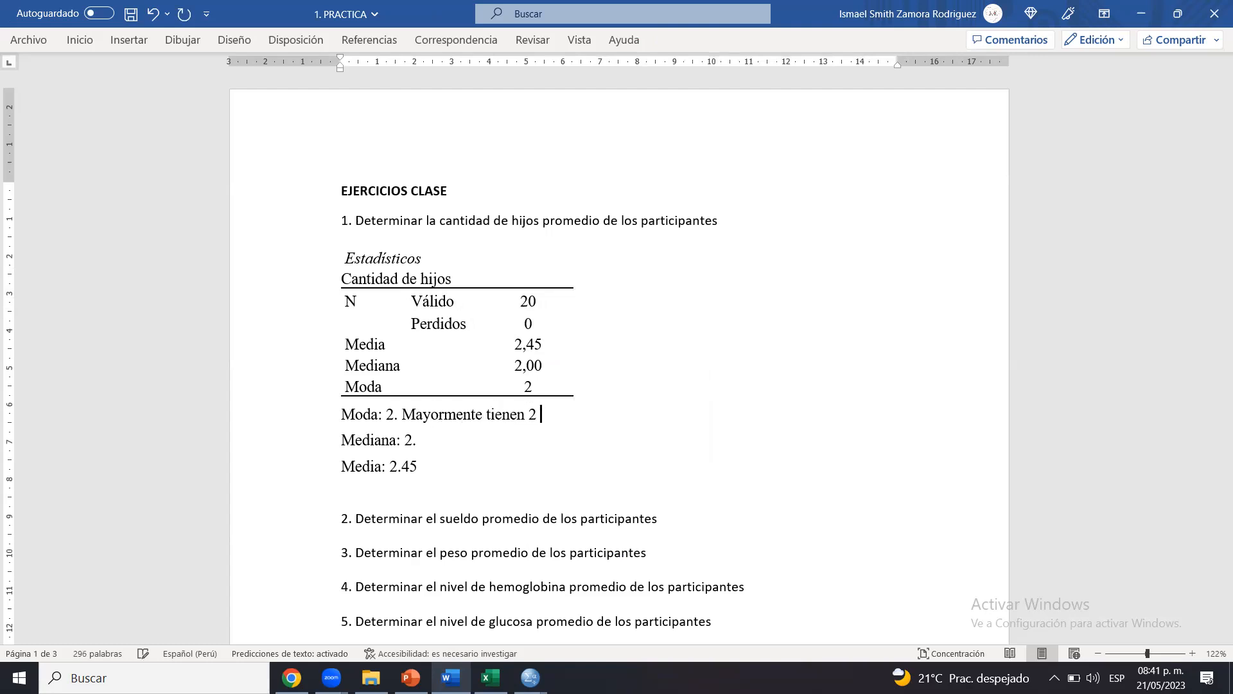
text(.)
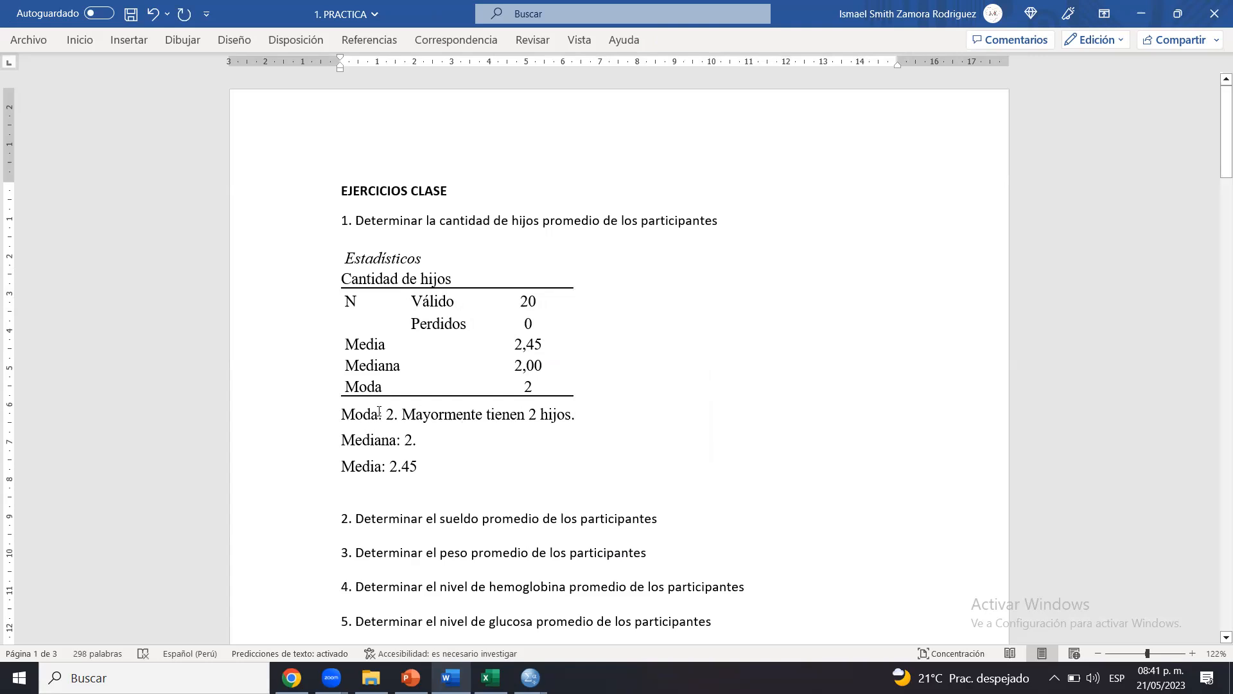
Insert the sentence "Es el que más repite." before "Mayormente tienen 2 hijos." in the Moda line
click(399, 414)
text(E )
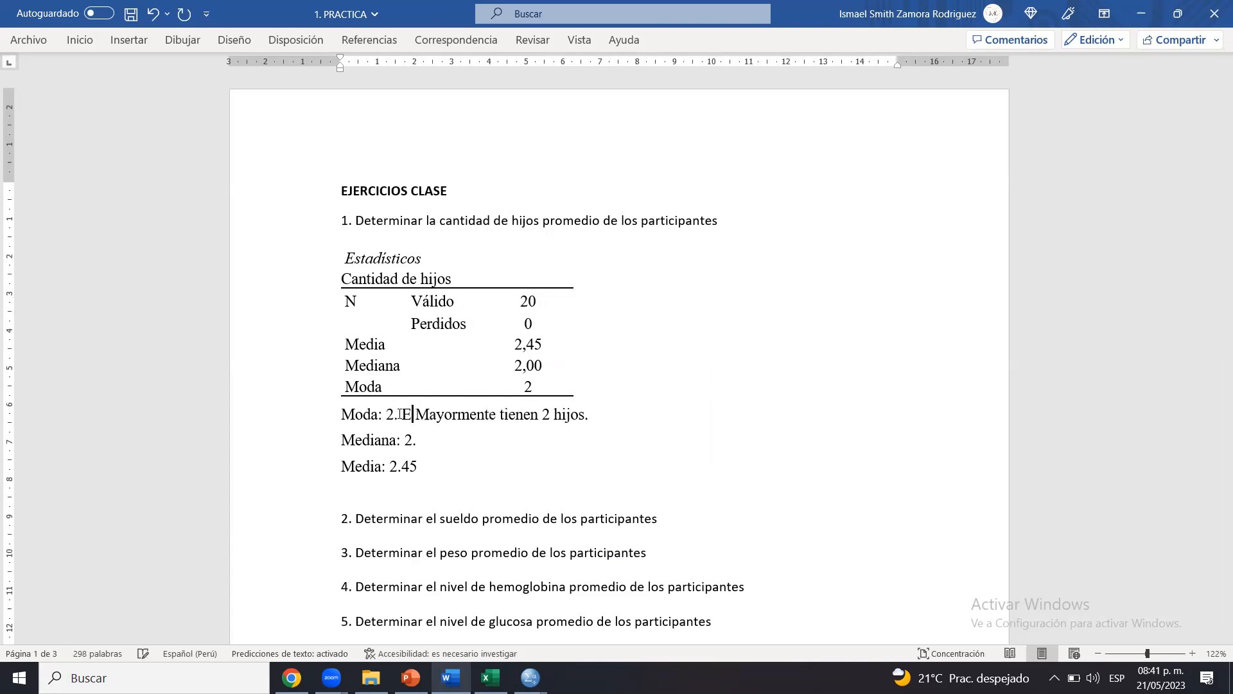
text(s el que más)
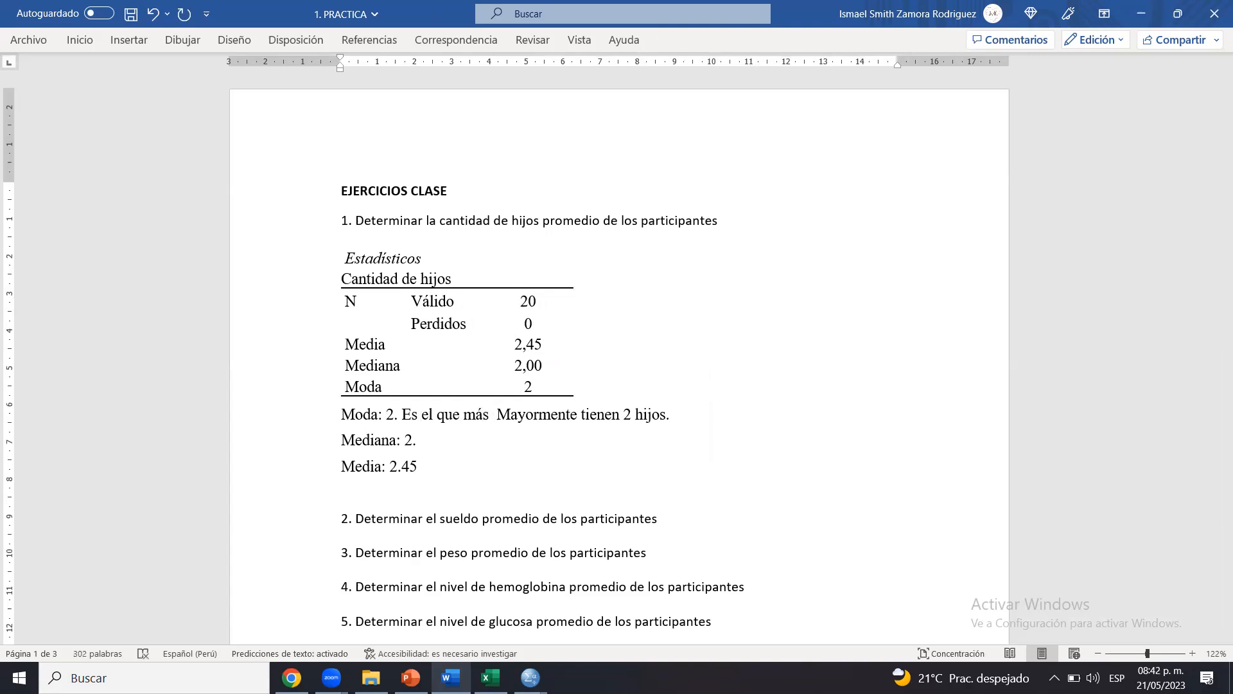
text( repite)
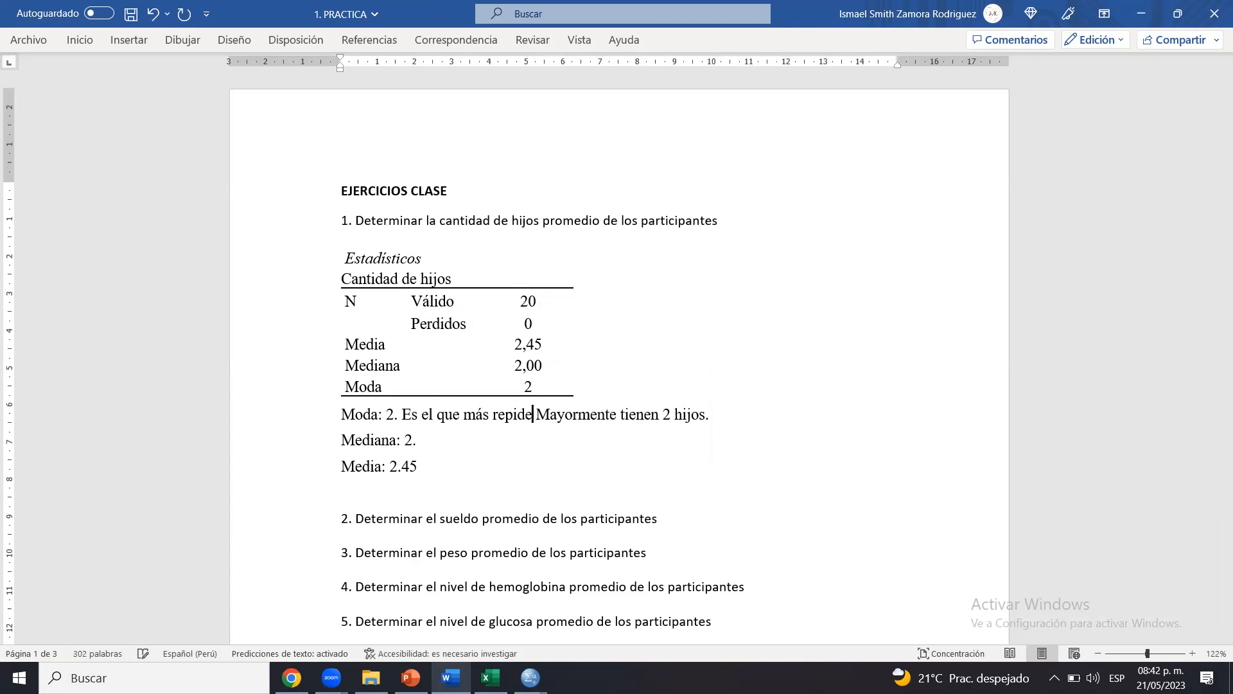
text(.)
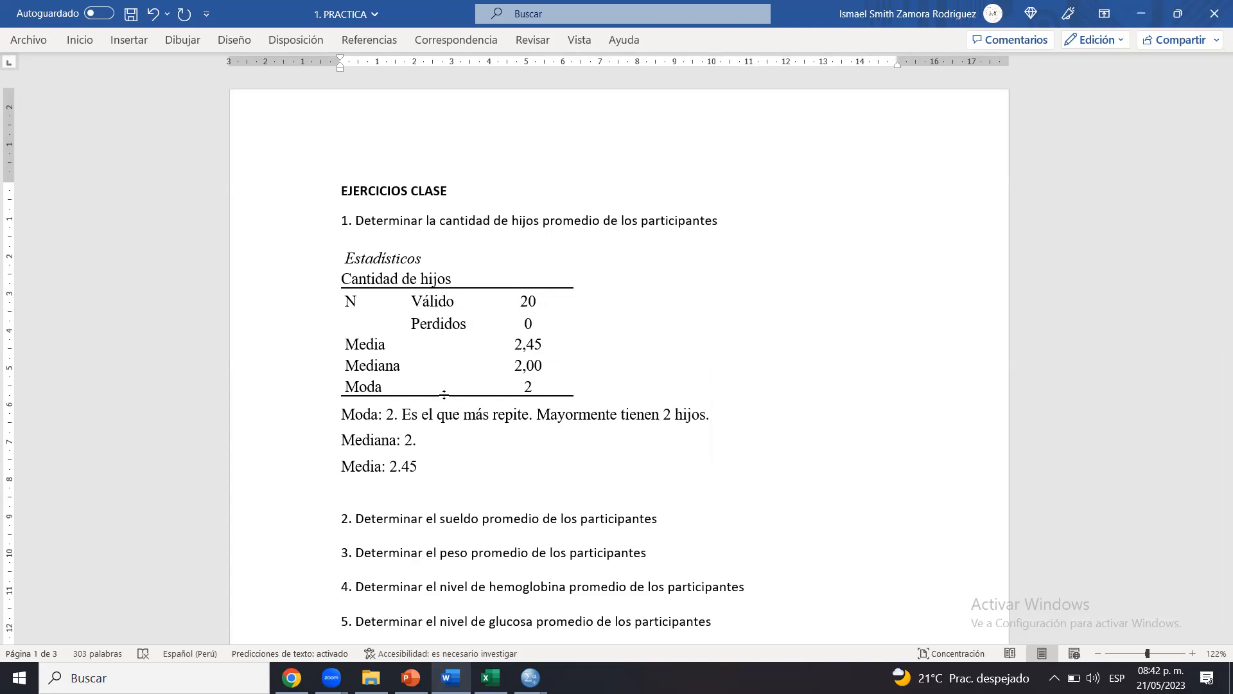
drag(535, 414, 741, 414)
click(741, 414)
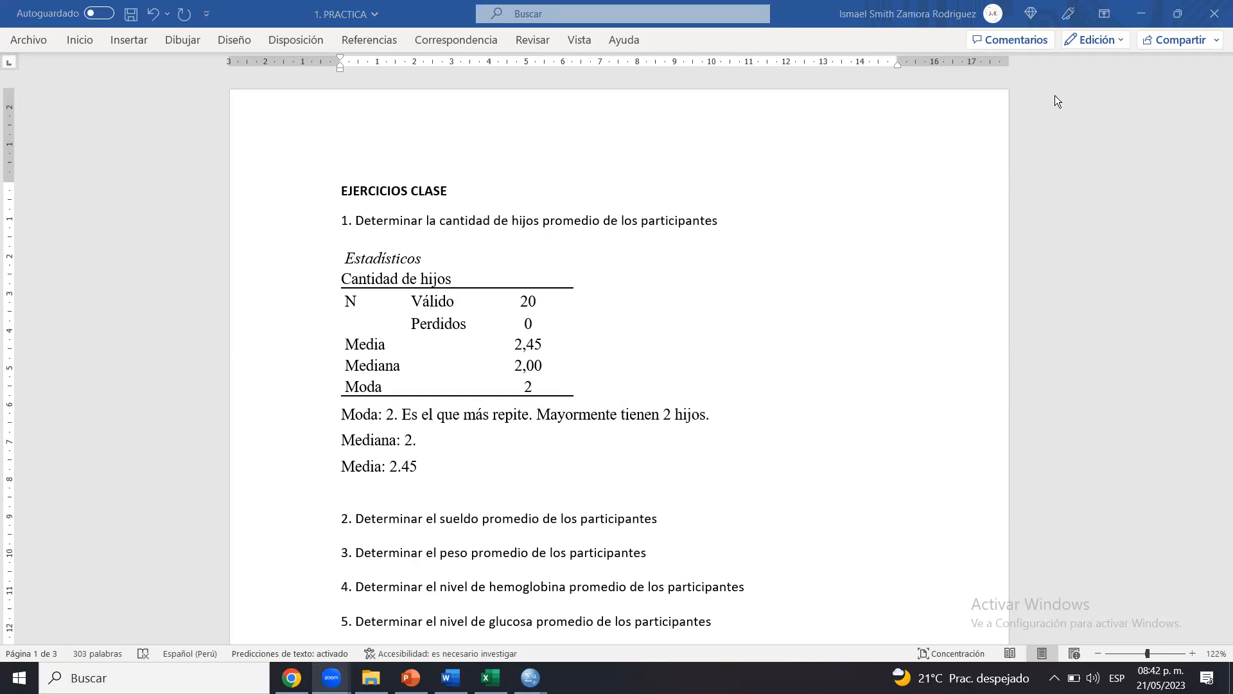
click(746, 410)
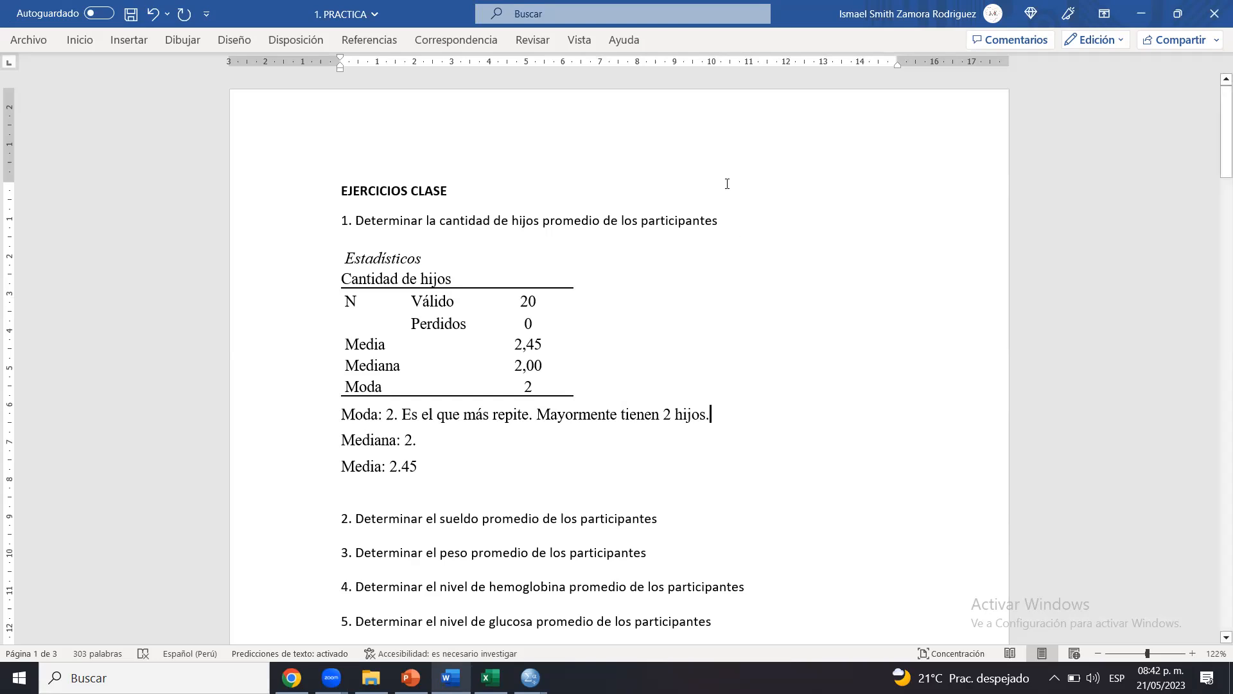
Make the label "Moda: 2." bold, leaving its interpretation in regular weight
click(760, 385)
click(739, 419)
drag(402, 415, 325, 421)
key(ctrl+n)
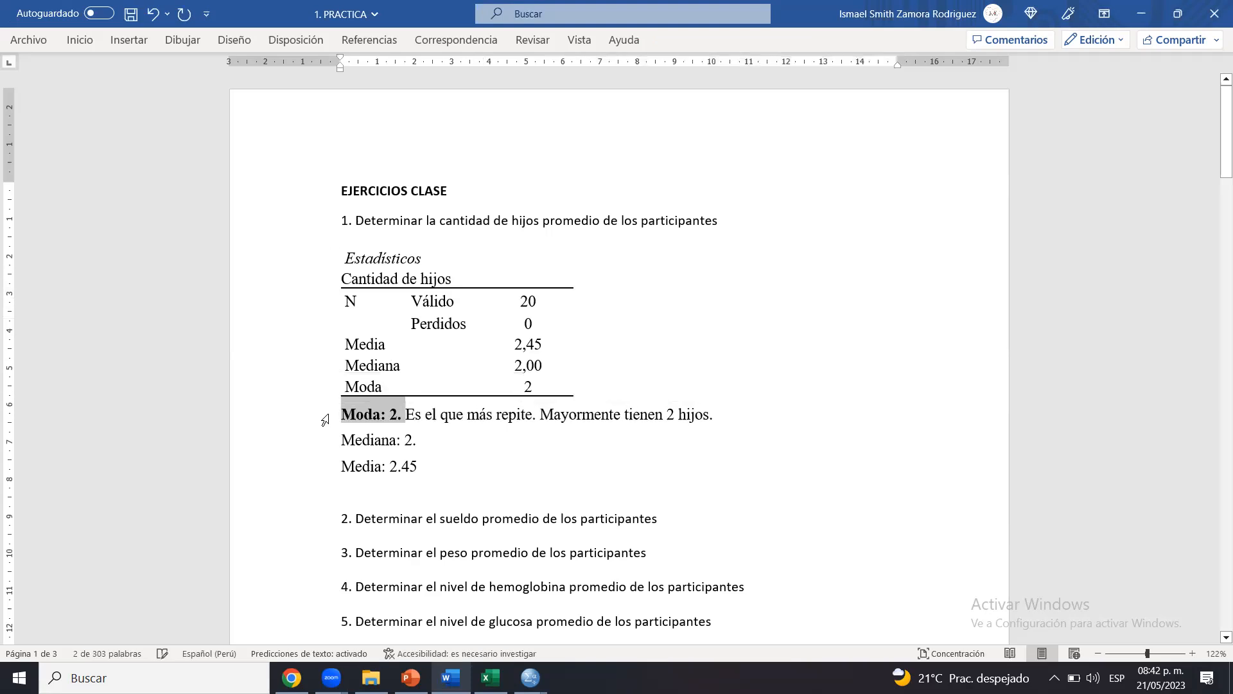
click(528, 318)
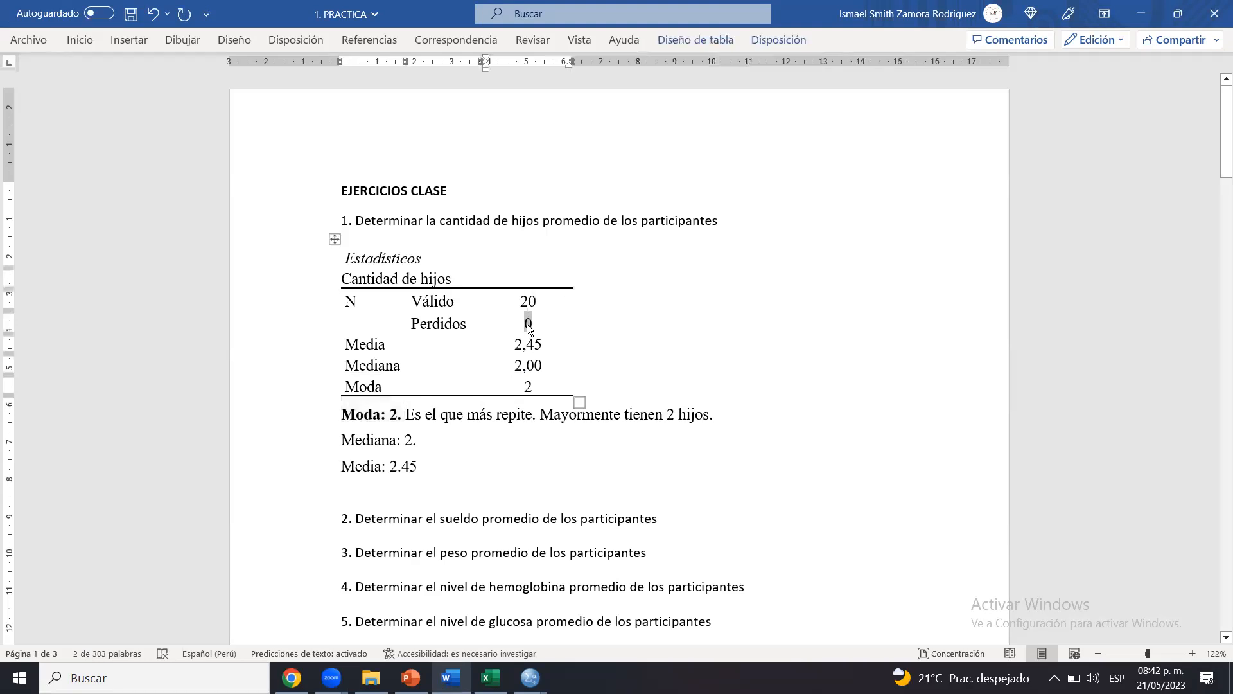
click(613, 377)
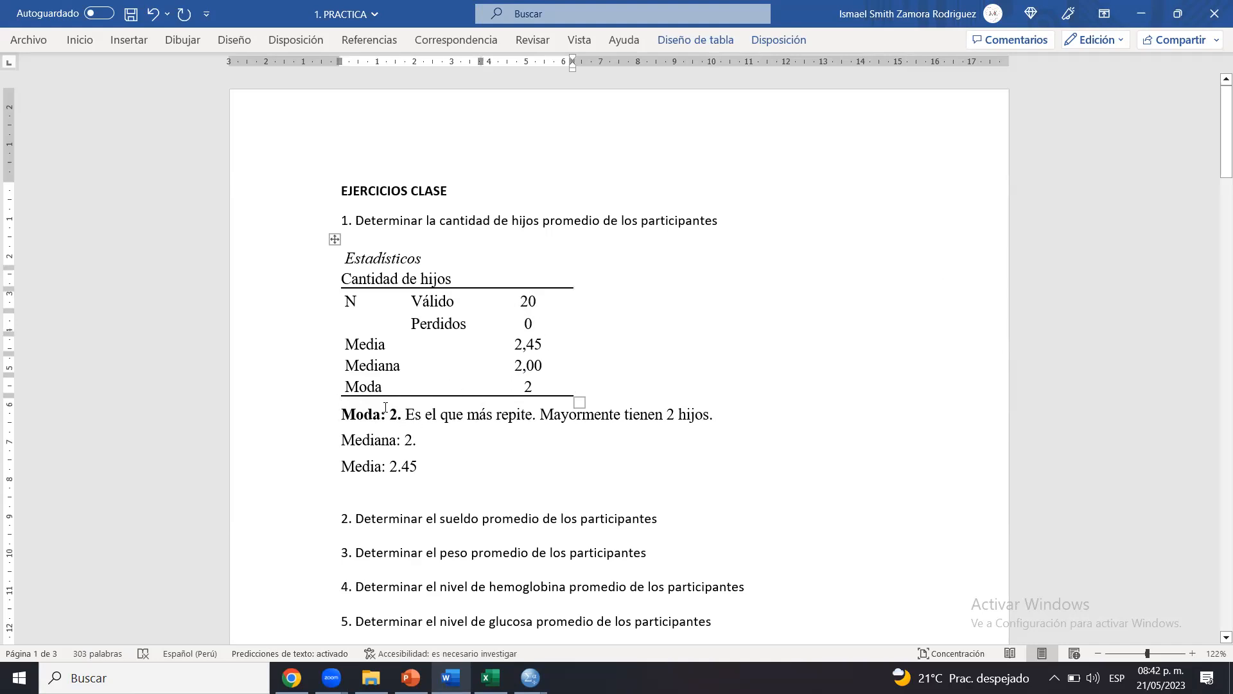
Append the sentence "Frecuentemente tienen 2 hijos." to the Moda interpretation and save the document
drag(542, 414, 738, 409)
click(740, 411)
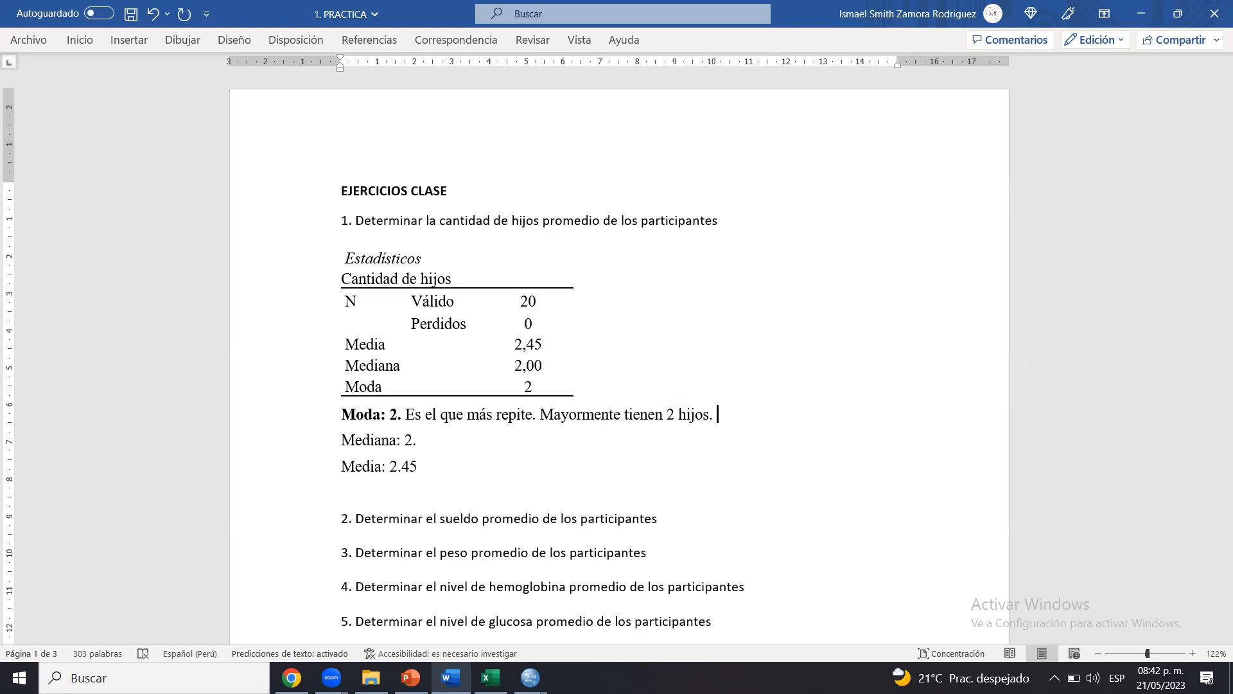
text(Frecuent)
text(emente tien)
text(en 2 hijos)
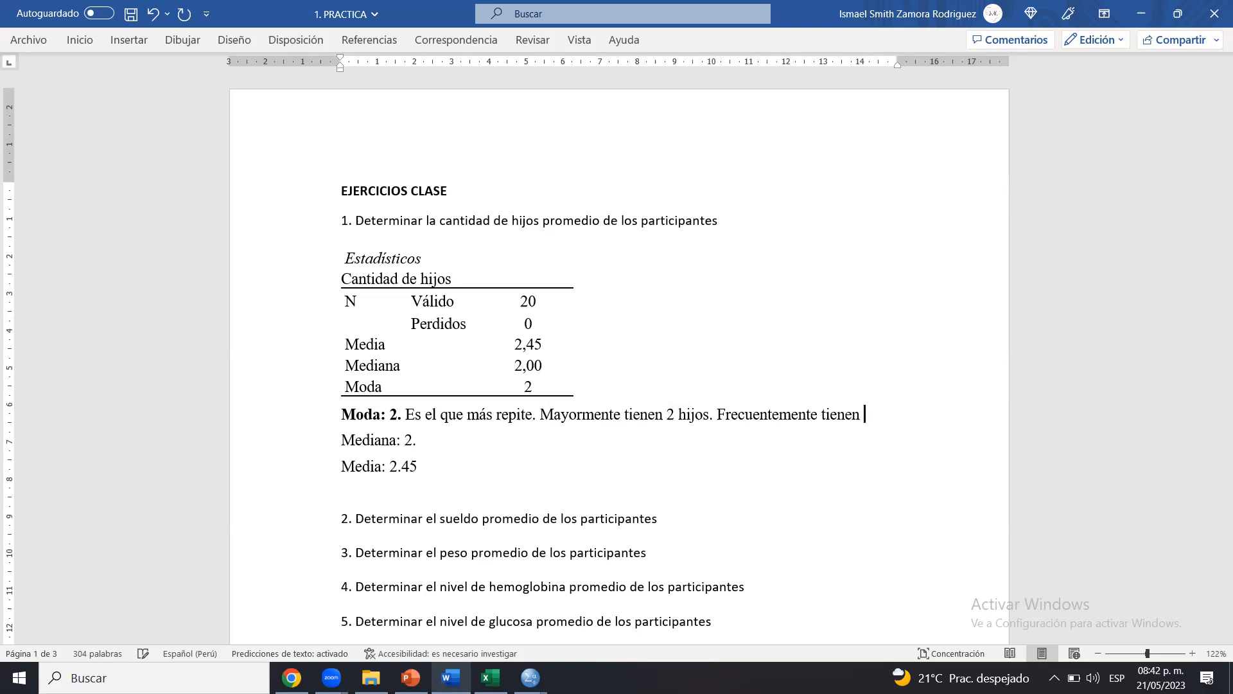
text(.)
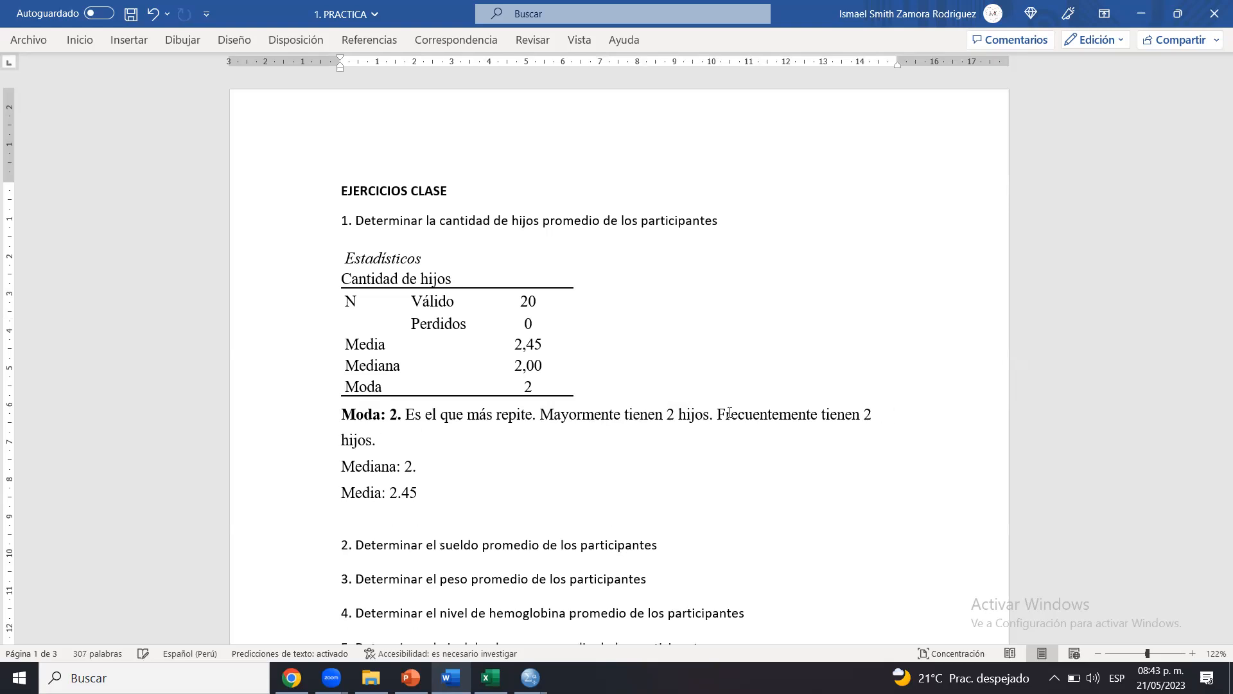
key(ctrl+s)
Append "En las 20 familias encuestadas es más frecuente encontrar 2 hijos." to the Moda interpretation
text(En las 20 personas encue)
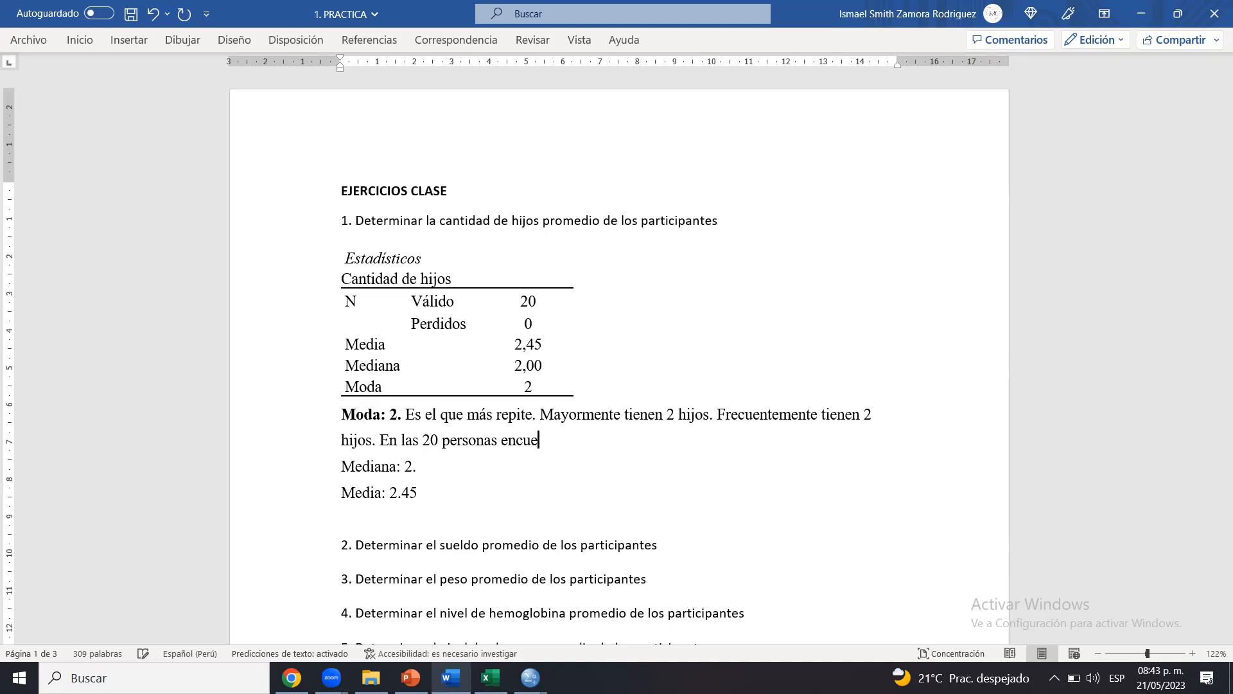
text(stadas es más frecuente encontrar 2 hijos.)
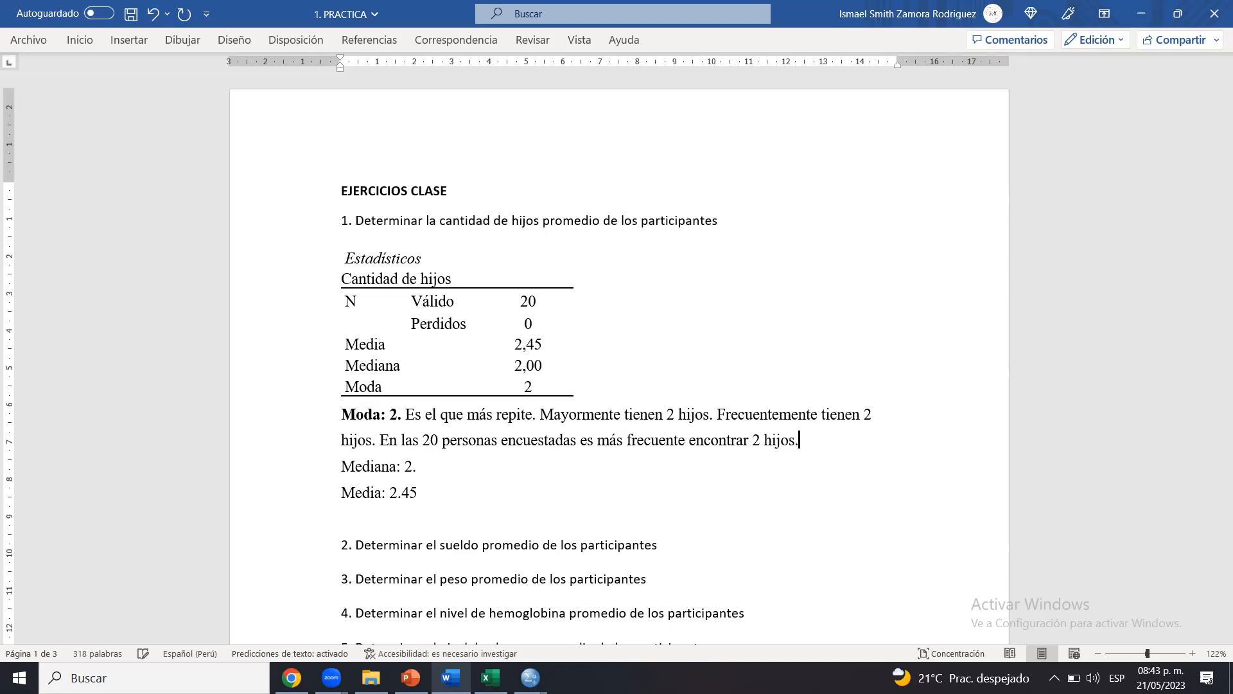
double_click(459, 441)
text(familias)
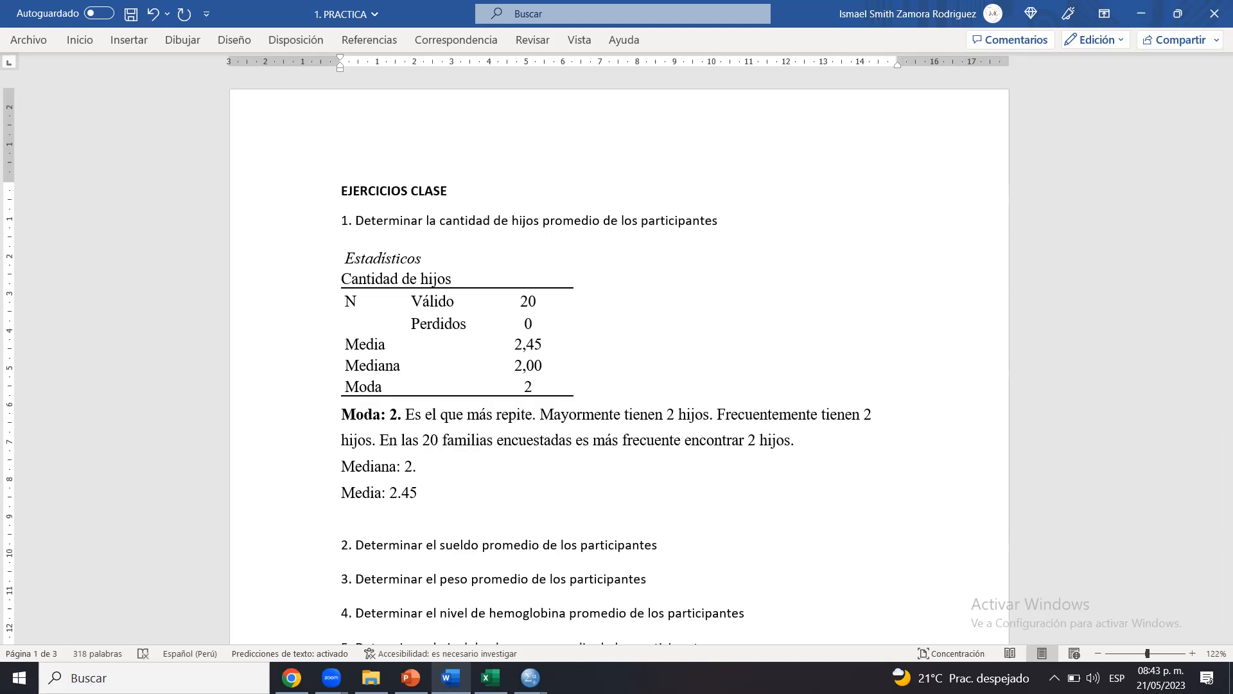
Continue the Moda interpretation with "Las familias tienen frecuentemente 2 hijos. Es más"
click(823, 445)
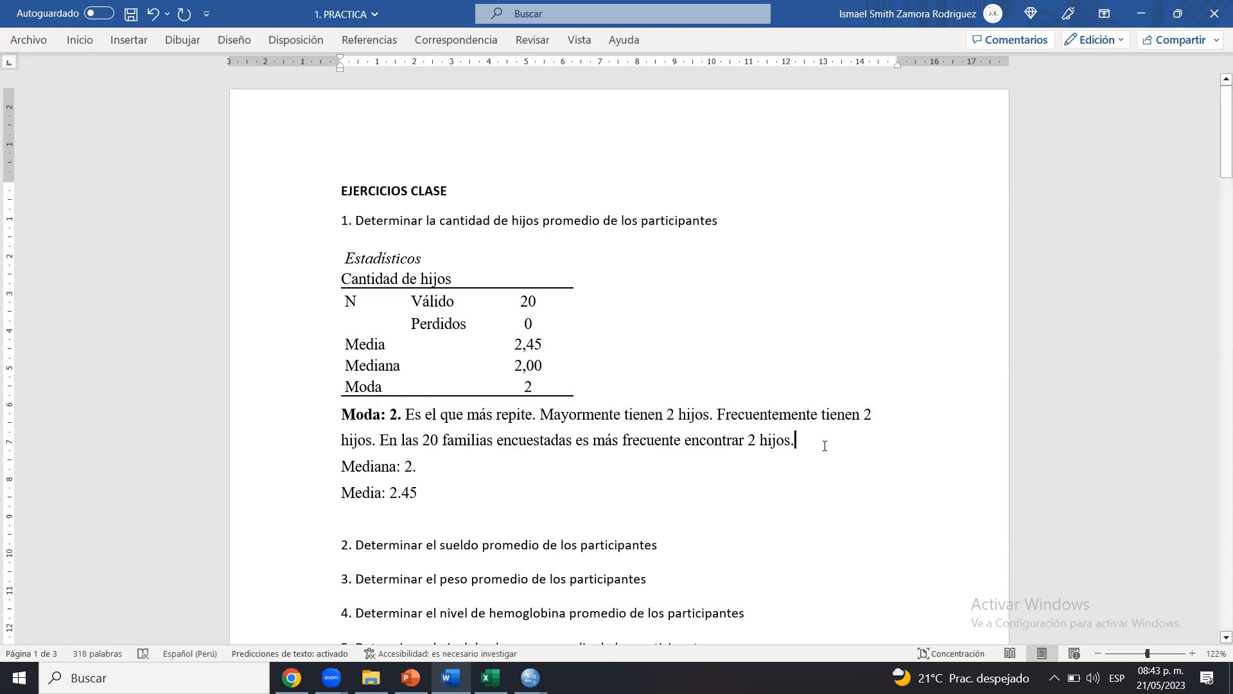
text(Las familia)
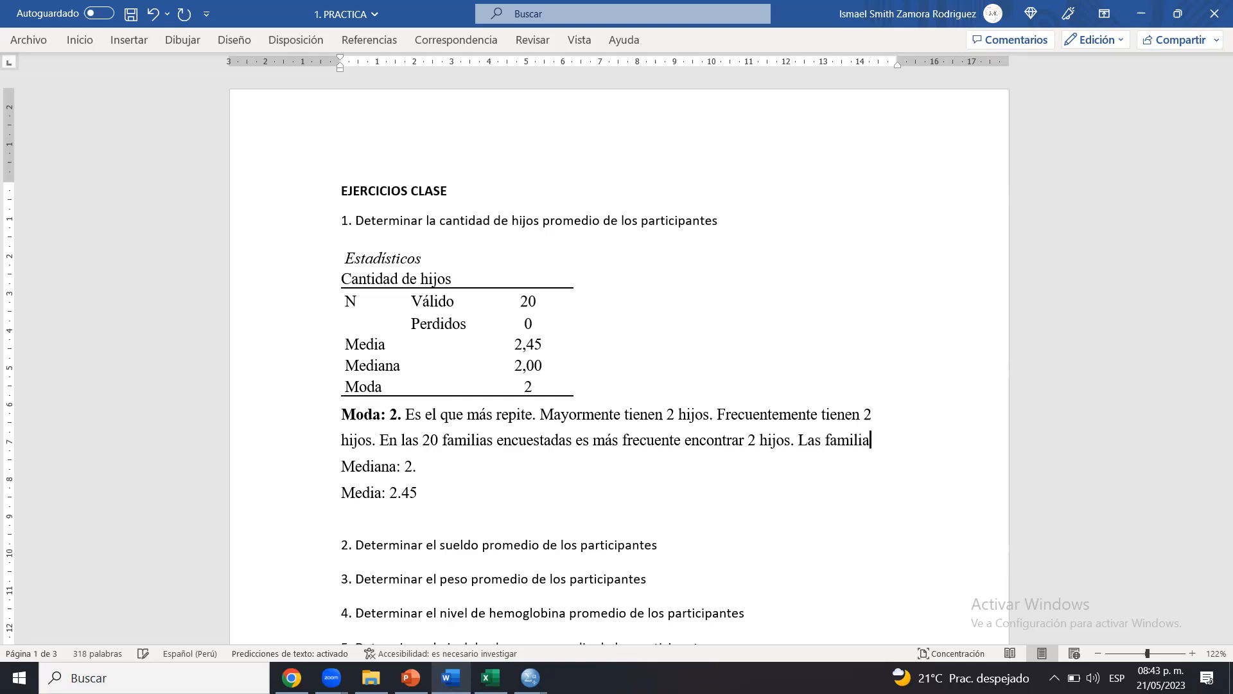
text(s tien enen)
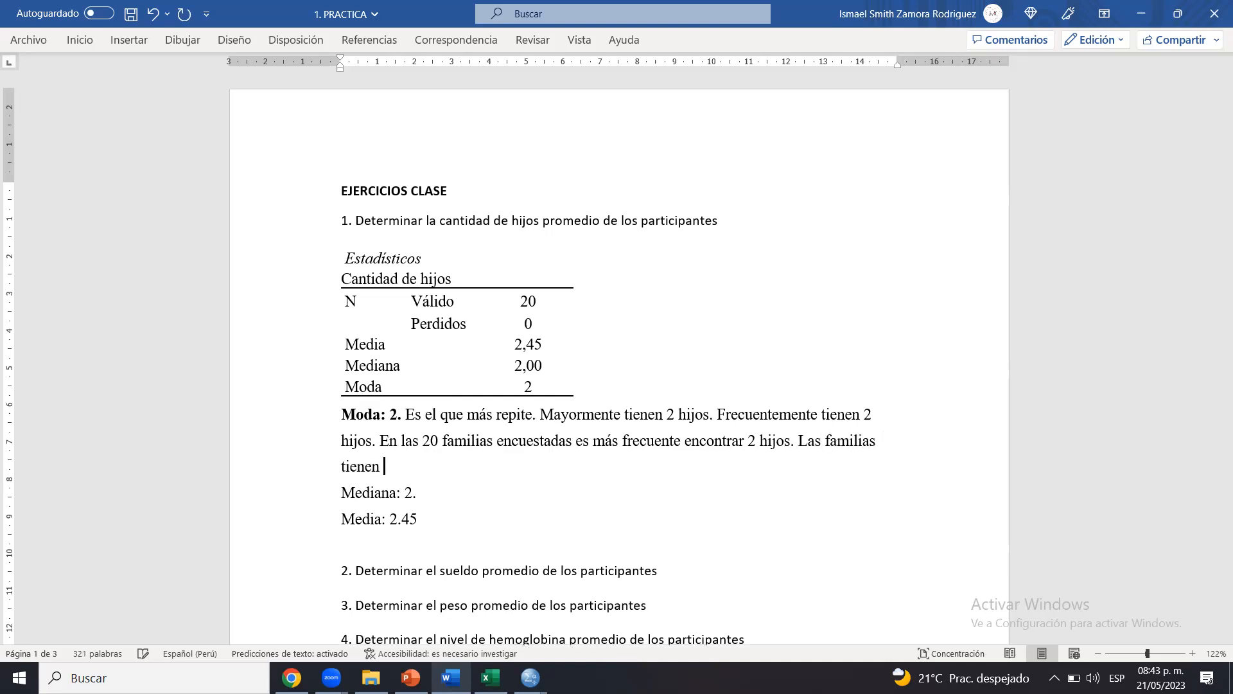
text( fre)
key(BackSpace)
key(BackSpace)
text(recuentemente )
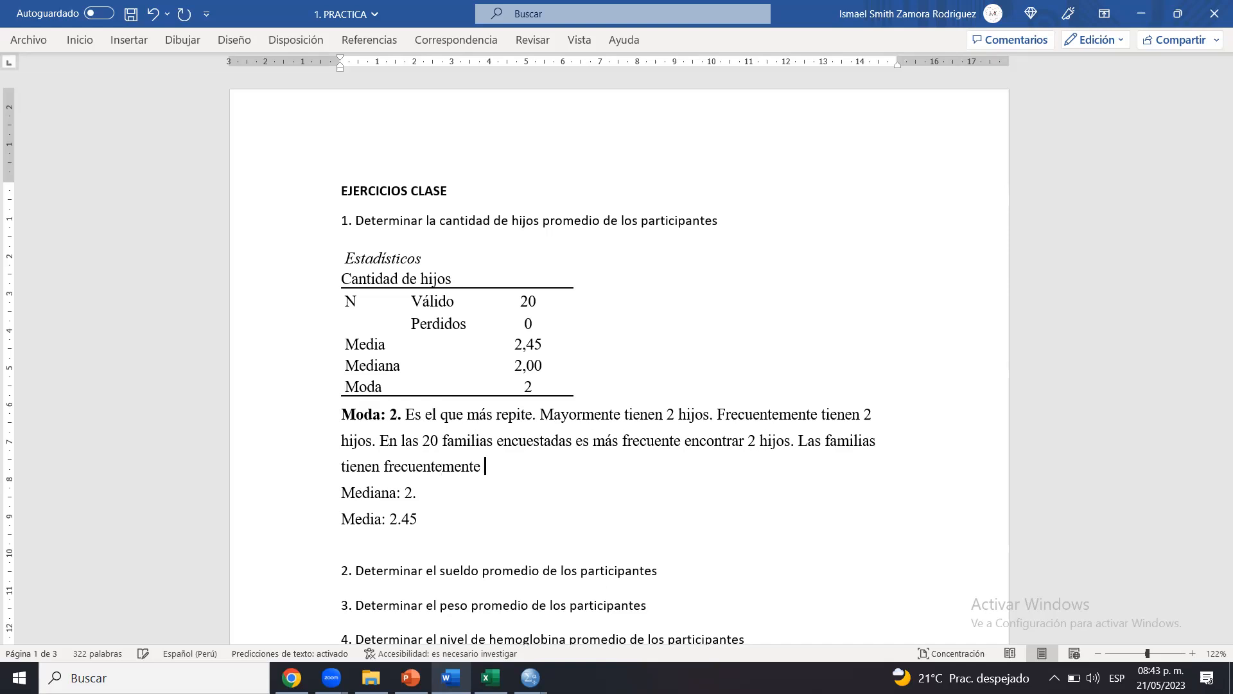
text(2 hijos. Es más)
Complete the last Moda sentence with "frecuente encontrar en las familias encuestadas 2 hijos." and save the document
text( frecuente)
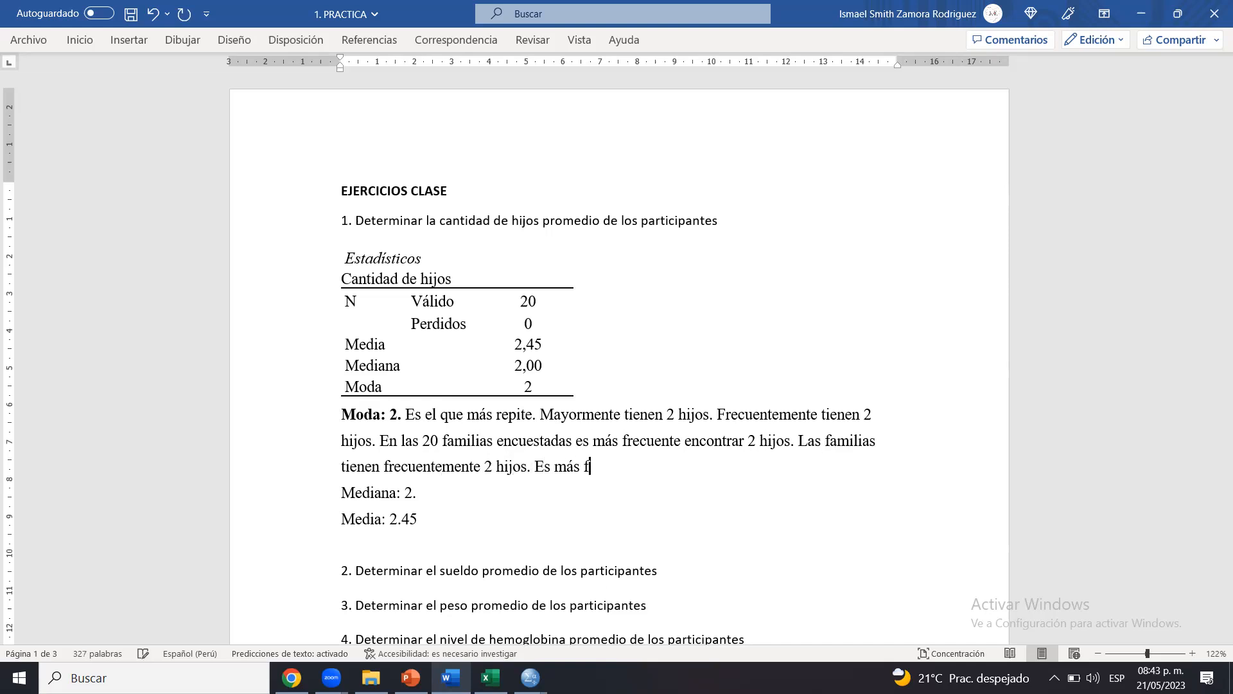
text( enc)
key(BackSpace)
text(contrar)
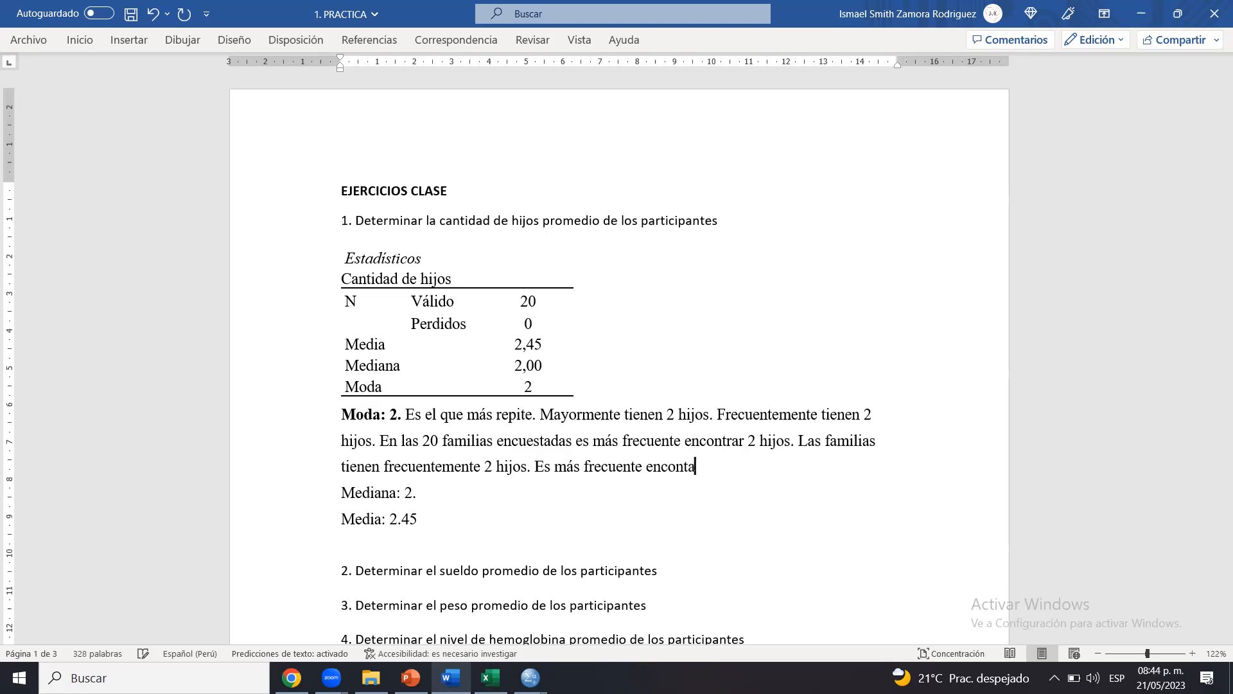
key(BackSpace)
key(BackSpace)
key(BackSpace)
text(rar en las familias encues)
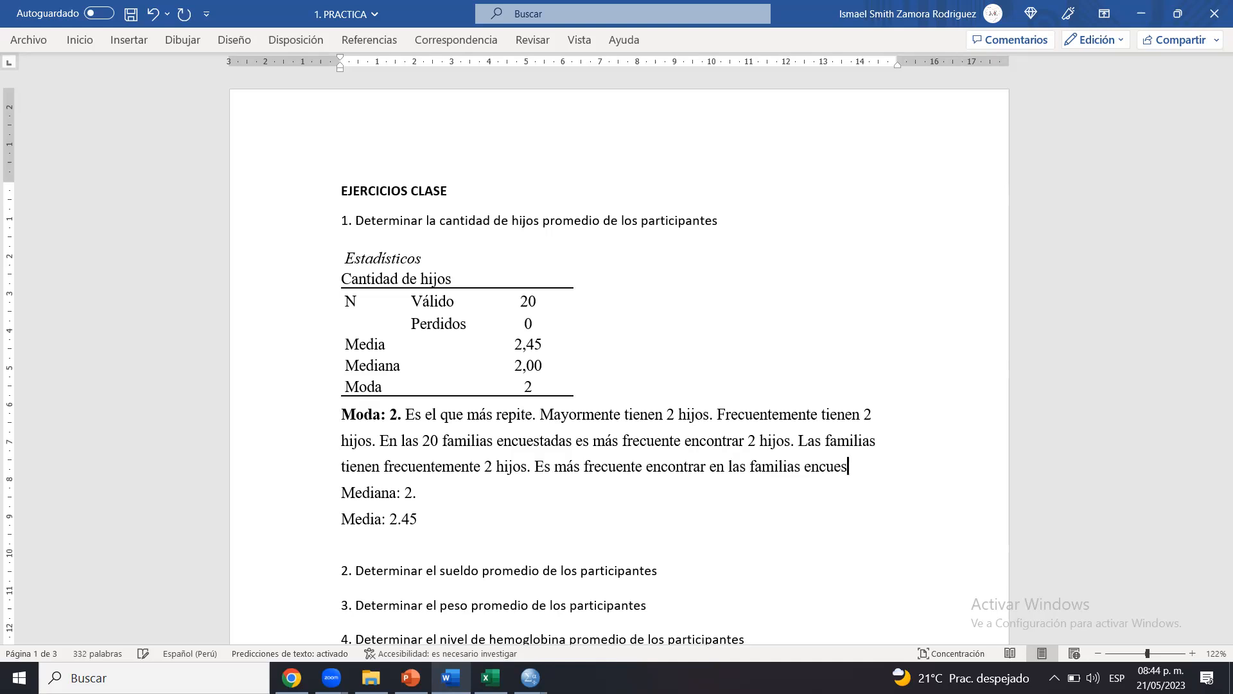
text(tadas 2 hijos.)
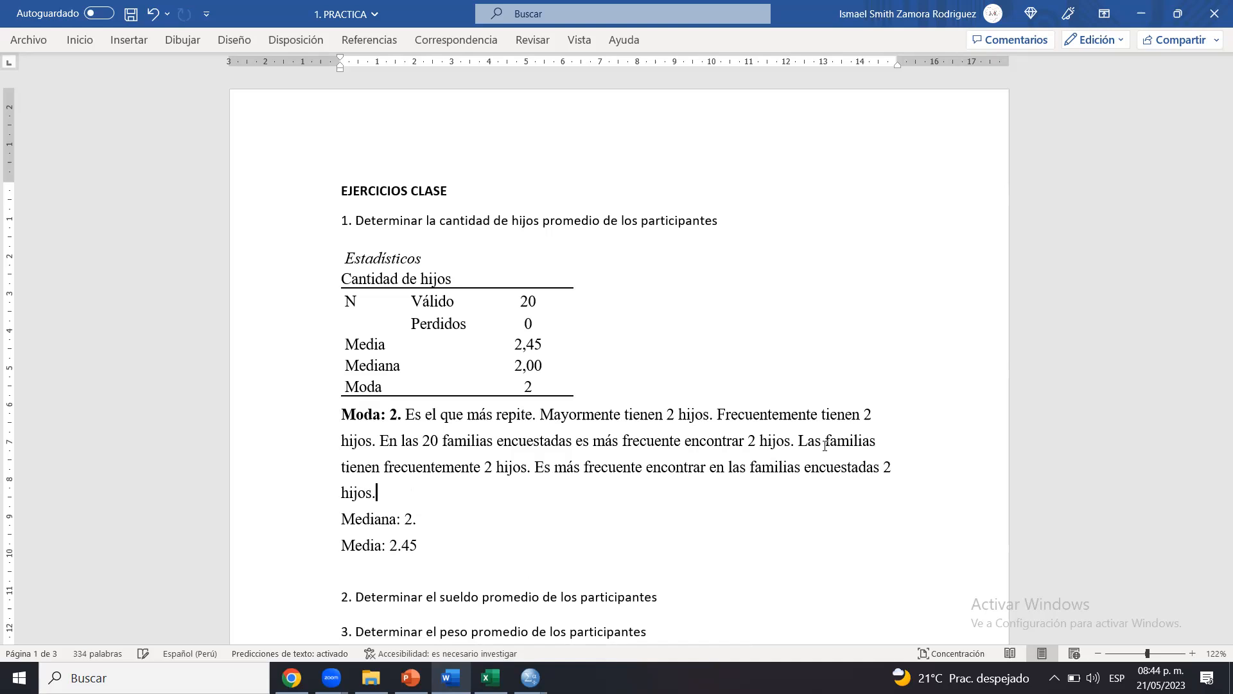
key(ctrl+s)
Make the "Mediana: 2." line below the Moda interpretation bold
drag(1225, 145, 1226, 155)
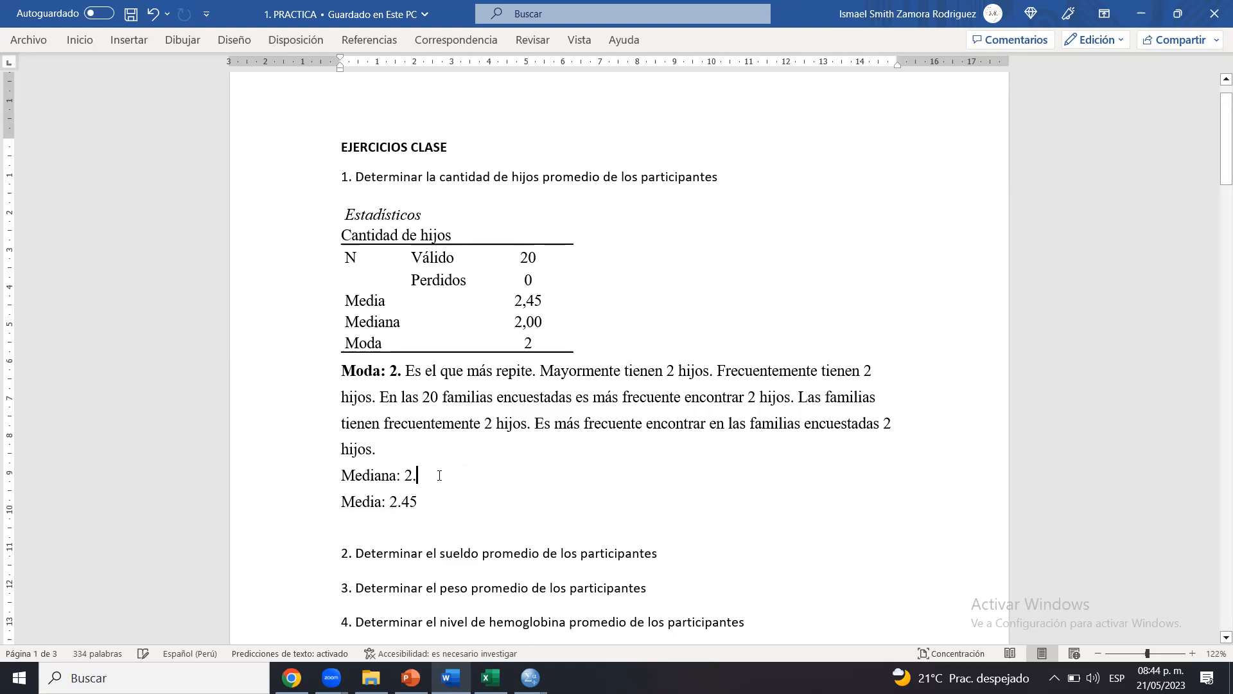
click(324, 479)
key(ctrl+n)
click(427, 474)
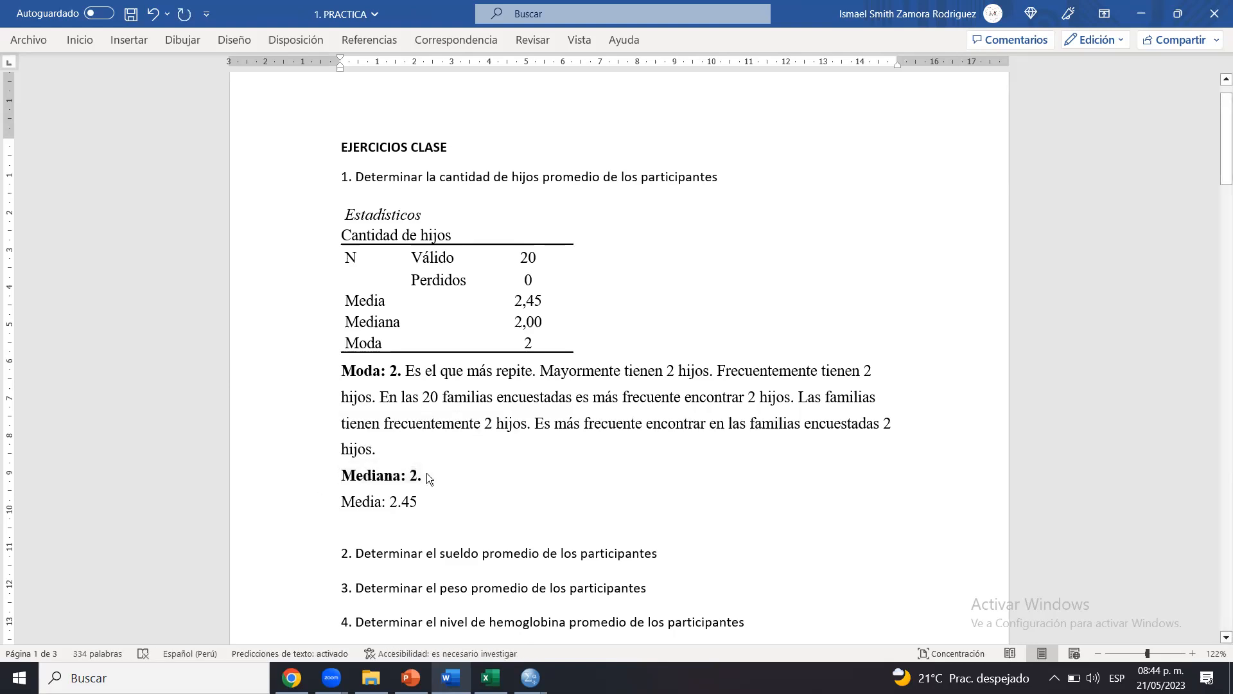
click(671, 67)
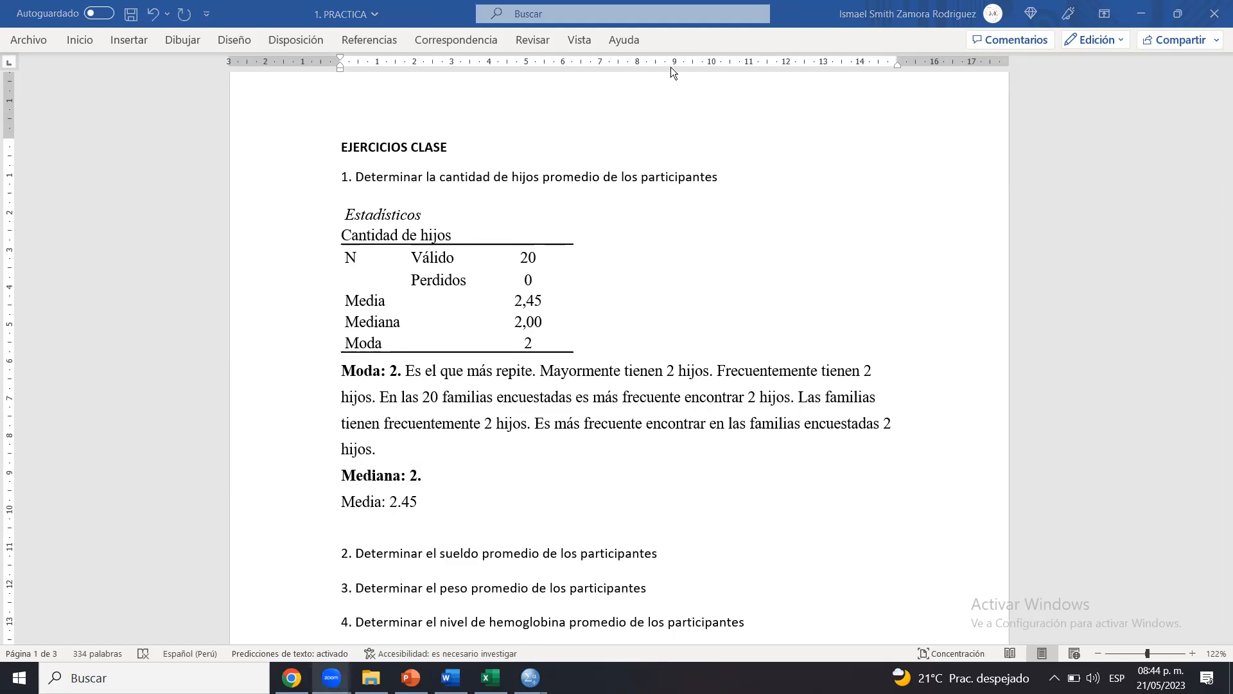
Append "El 50% de encuestados tiene 2 hijos o menos de dos hijos. El otro 50% más de dos hijos." to the Mediana line
click(445, 479)
text(E)
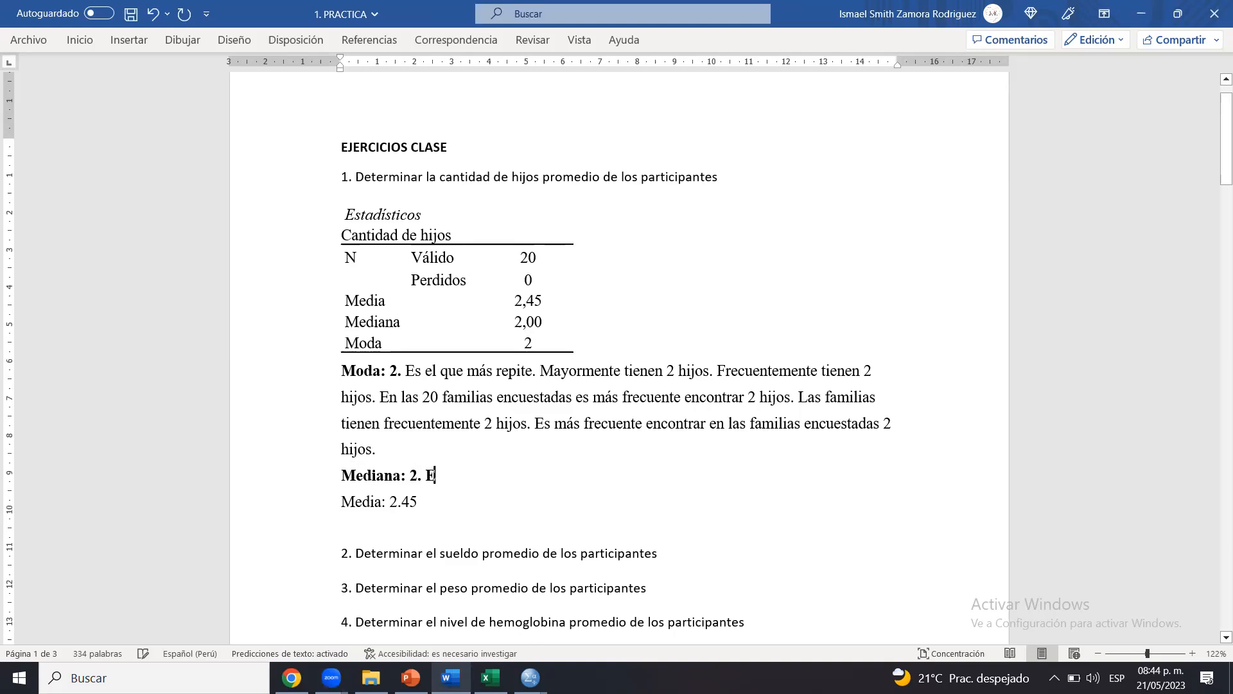
text(l 50% de enc)
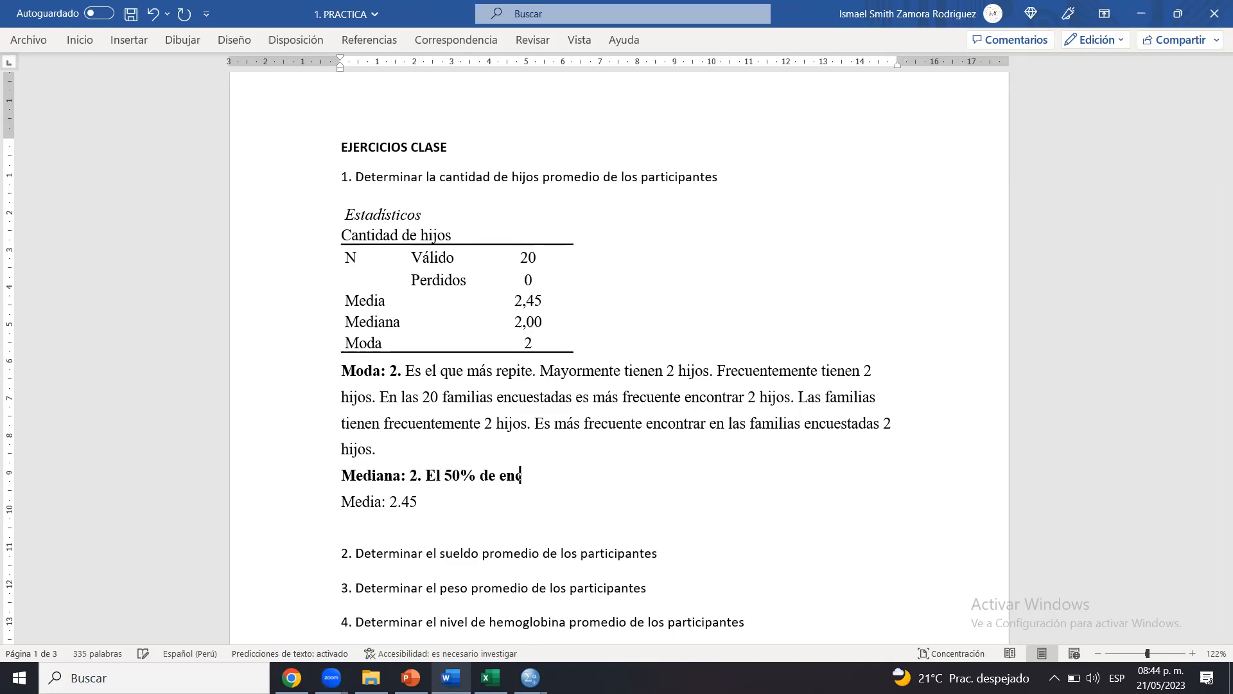
text(uestados tiene 2 hijos)
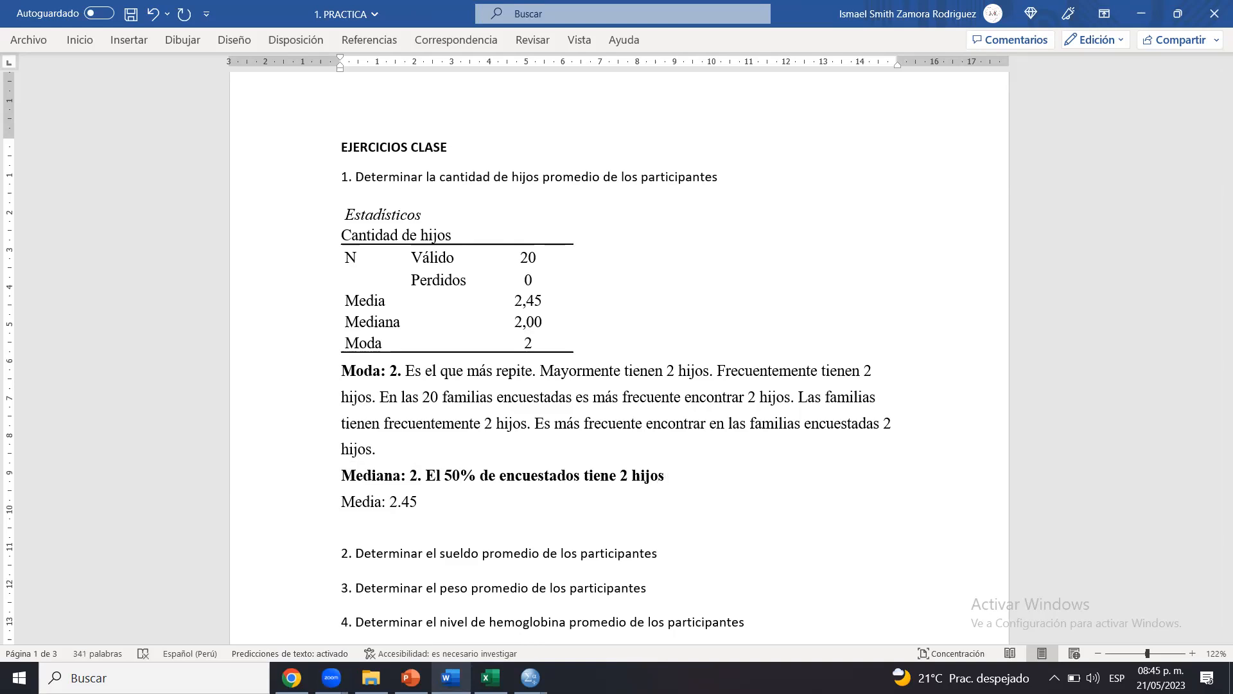
text(o menos de dos )
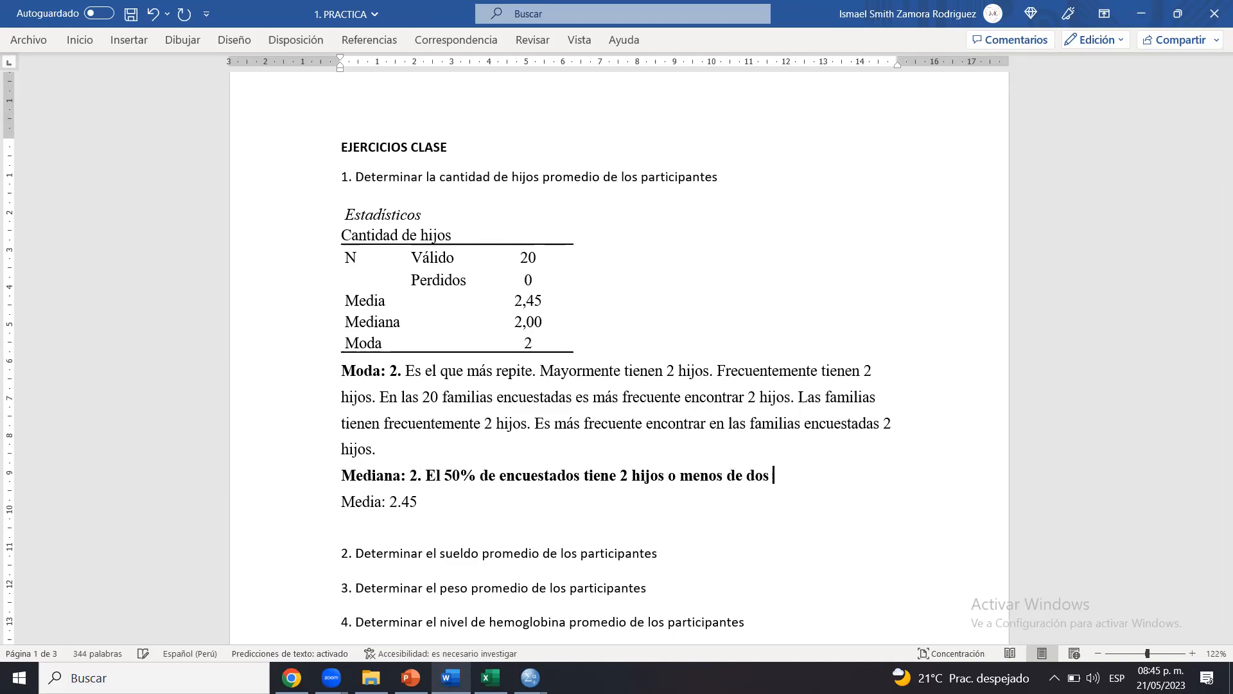
text(hijos. El otro )
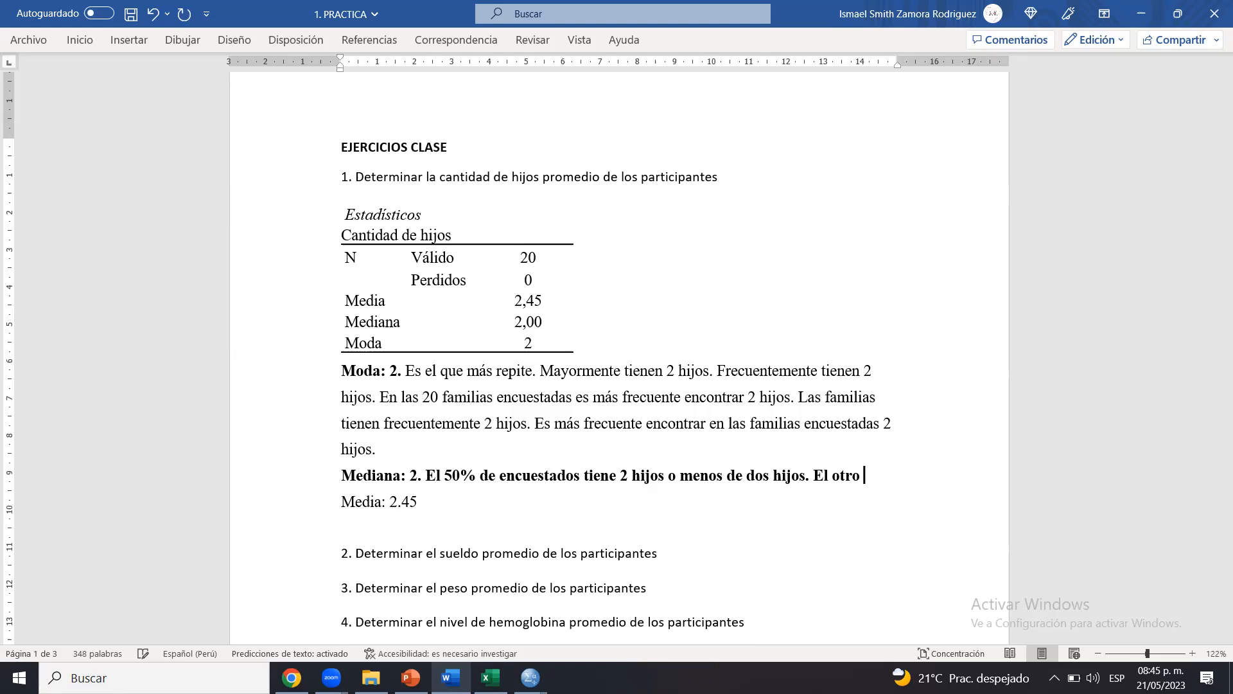
text(50% más de)
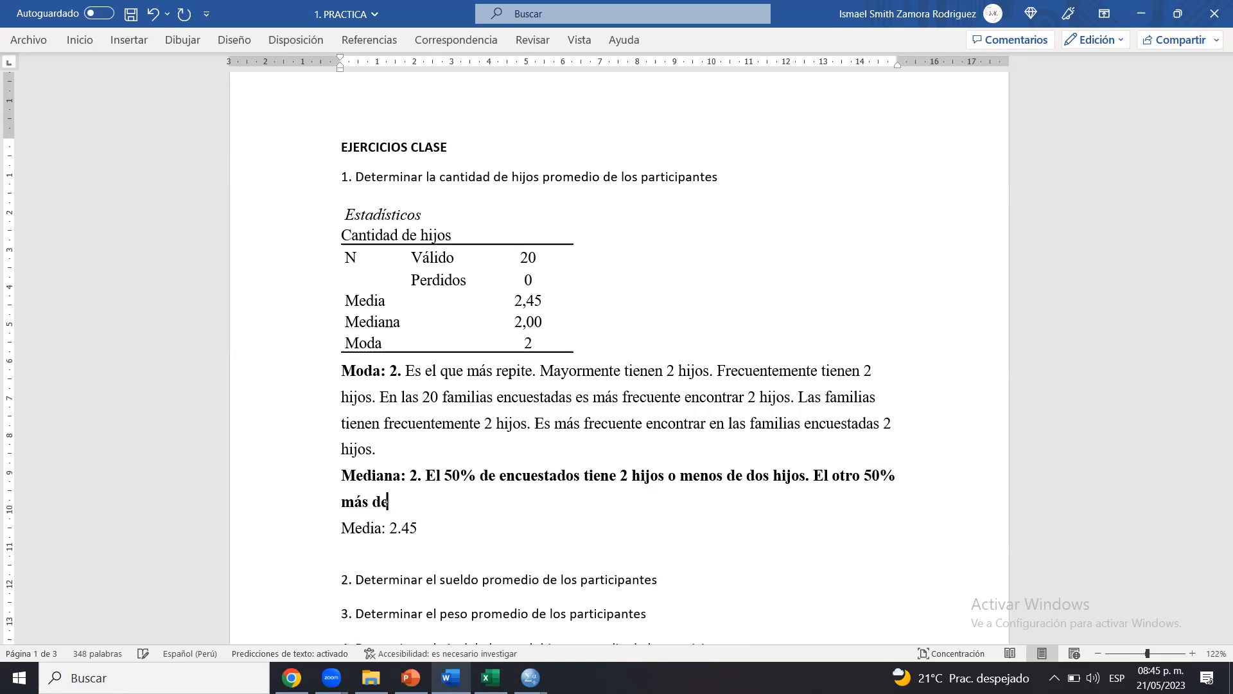
text( dos hijos.)
Remove the bold from the interpretation text that follows "Mediana: 2."
drag(468, 503, 433, 478)
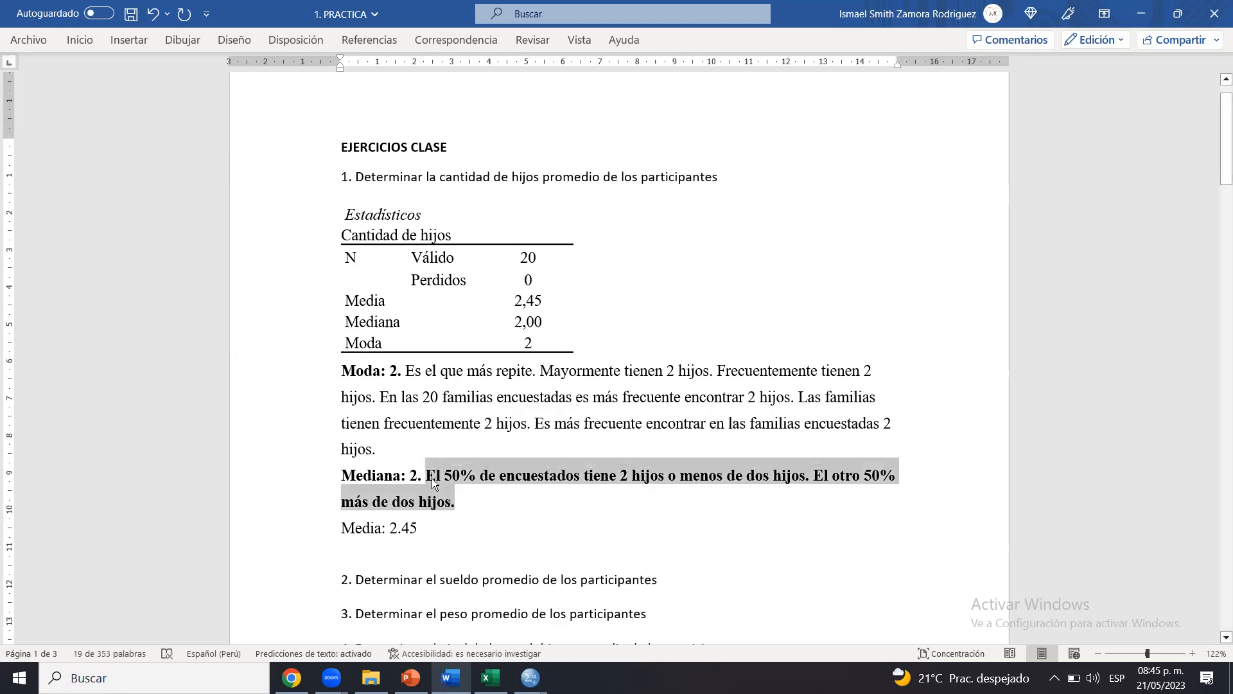
key(ctrl+n)
click(431, 478)
key(Down)
key(Down)
Review the Mediana interpretation against the Mediana row of the Estadísticos table
drag(456, 504, 433, 478)
click(427, 475)
click(459, 496)
click(432, 478)
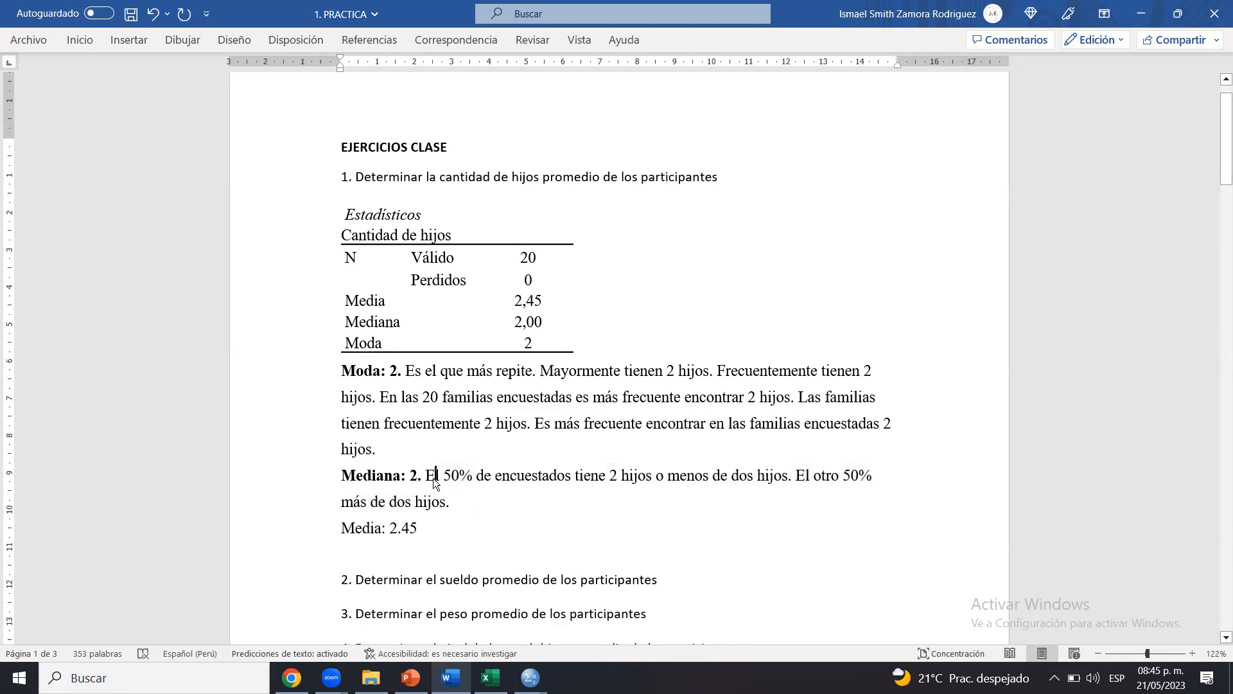
drag(433, 478, 453, 498)
click(452, 496)
click(631, 421)
click(544, 477)
drag(389, 324, 513, 321)
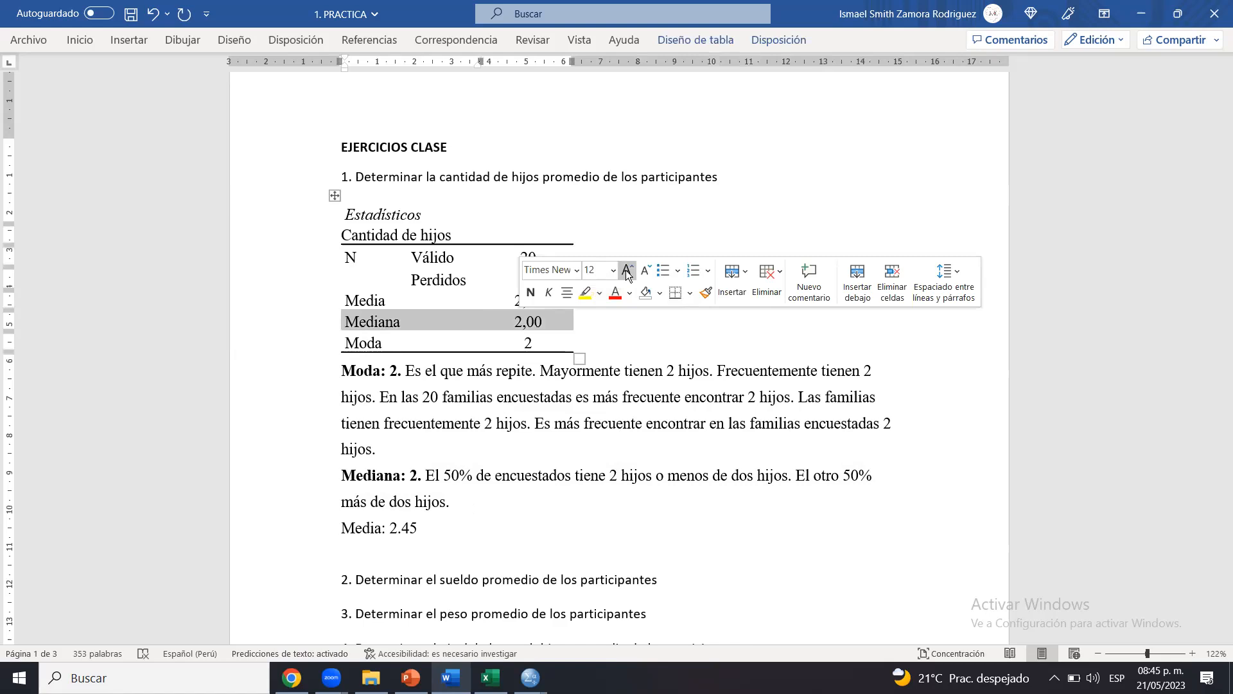
Make the Mediana row of the Estadísticos table bold and enlarge its font to 16 pt
click(627, 269)
click(627, 269)
click(531, 292)
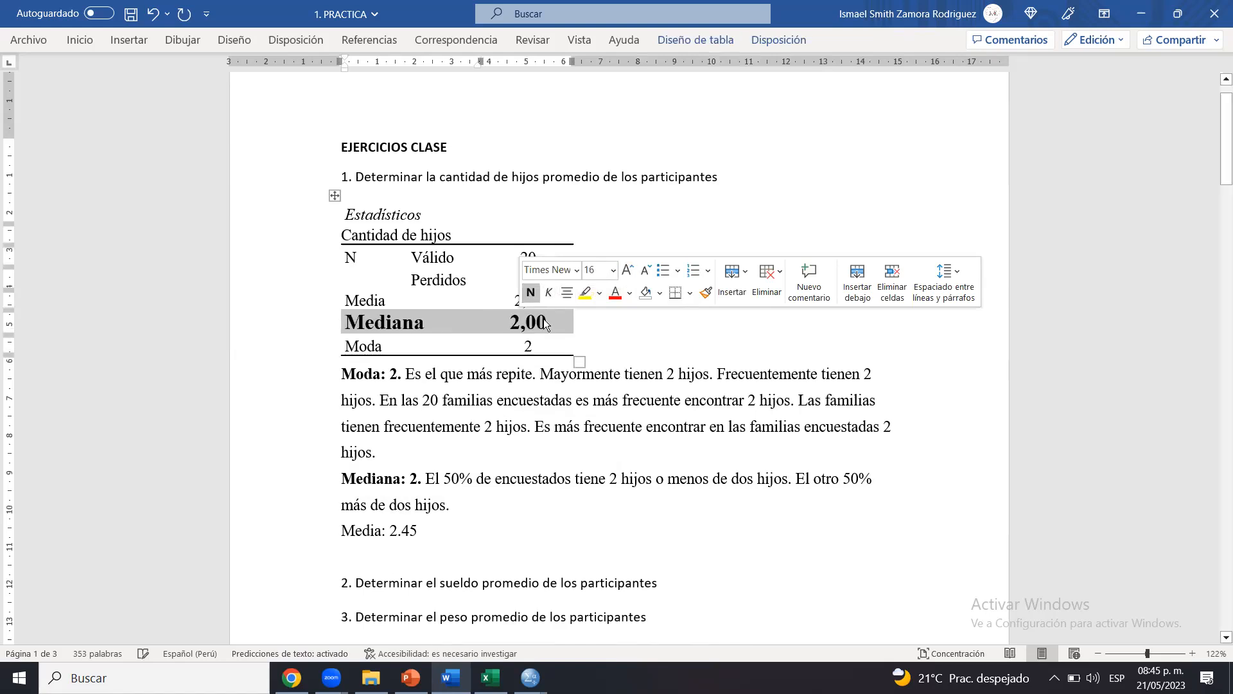
click(544, 320)
click(555, 447)
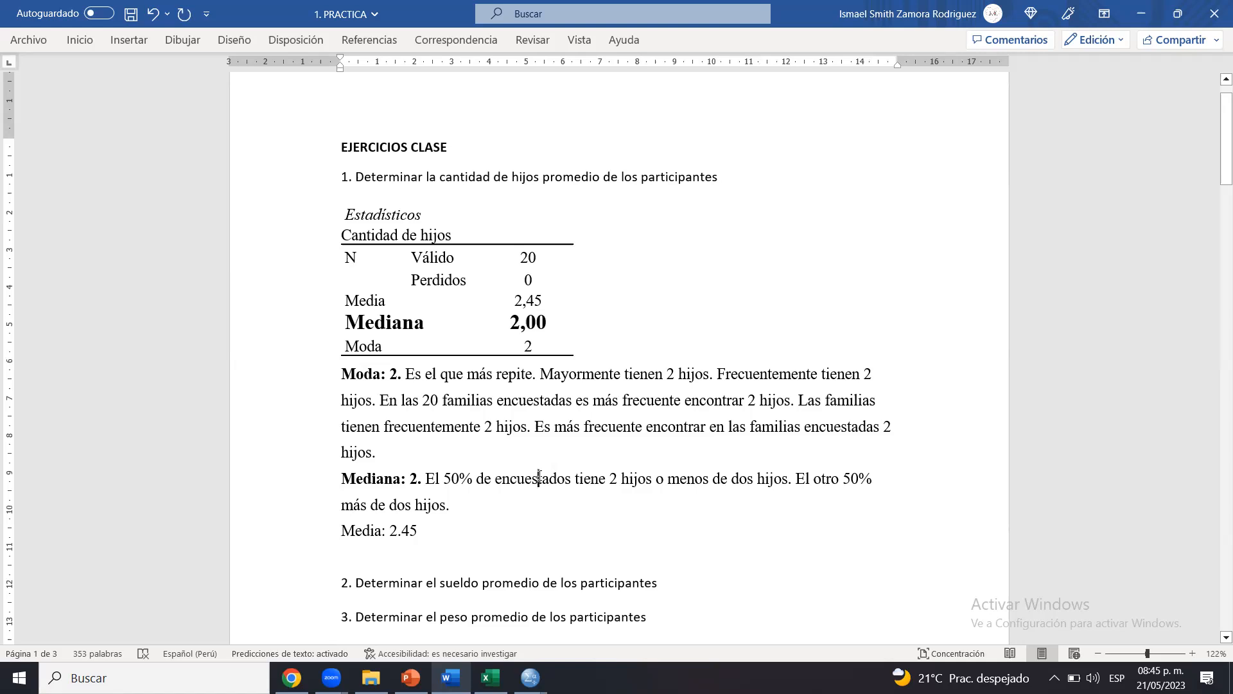
Insert "Parte los datos en dos partes iguales." after "Mediana: 2." in regular weight and save the document
click(429, 479)
text(Parte los datos en dos partes iguales.)
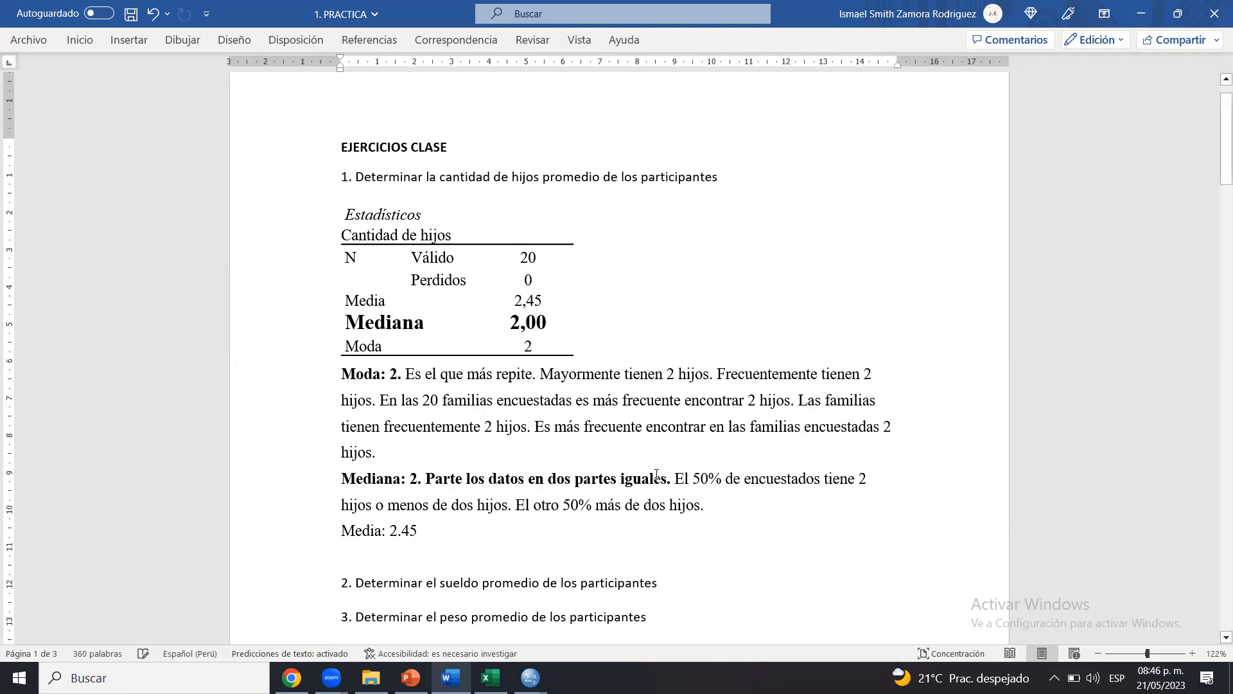
drag(674, 478, 447, 480)
key(ctrl+b)
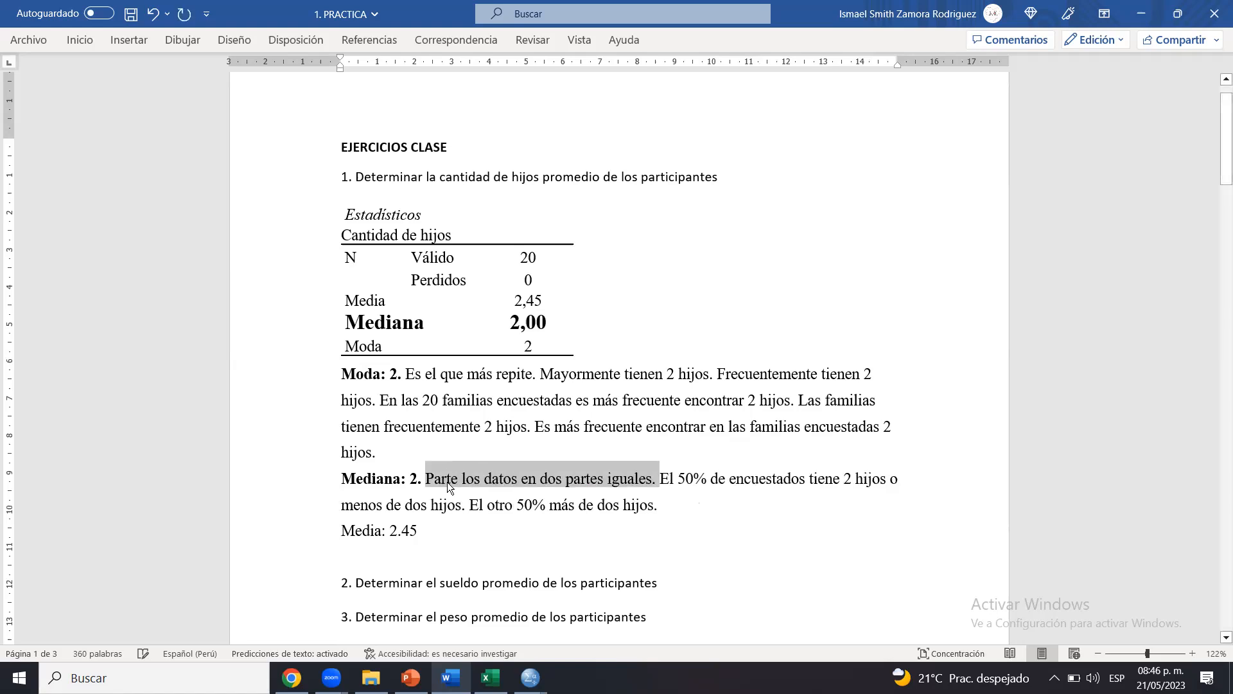
key(ctrl+s)
click(640, 478)
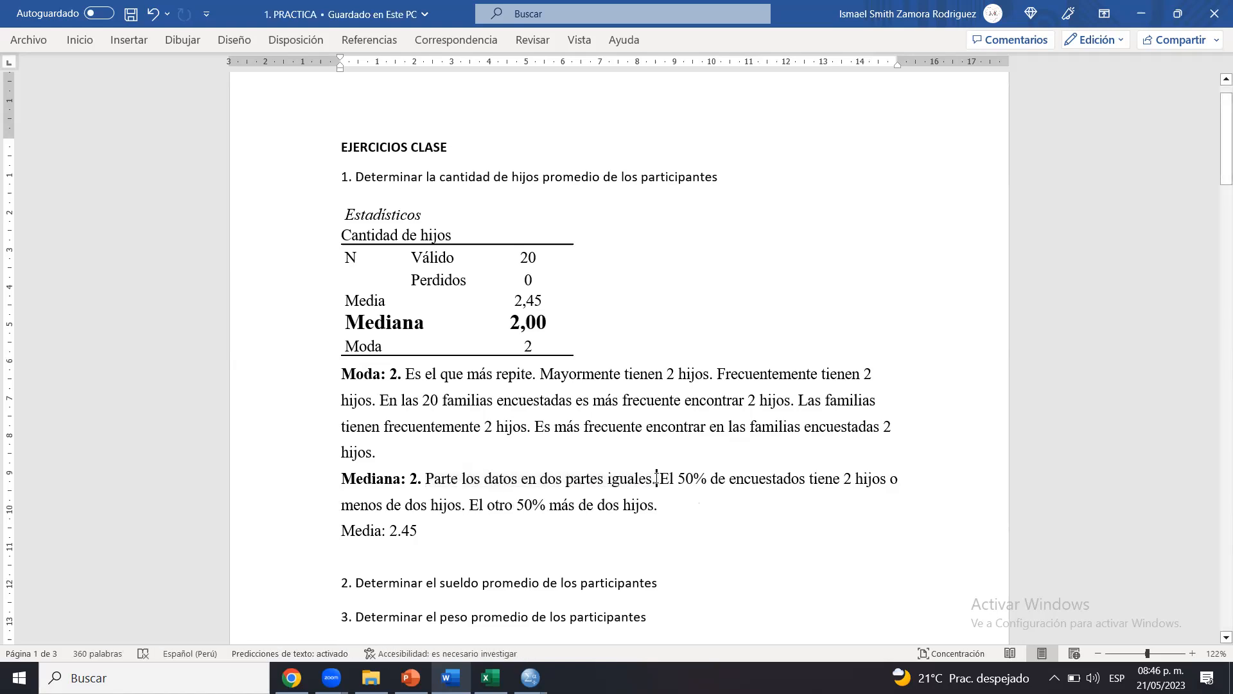
Move the sentence starting "El 50% de encuestados" onto its own line below the Mediana definition and save
click(656, 478)
key(BackSpace)
key(Return)
key(ctrl+s)
key(Down)
key(End)
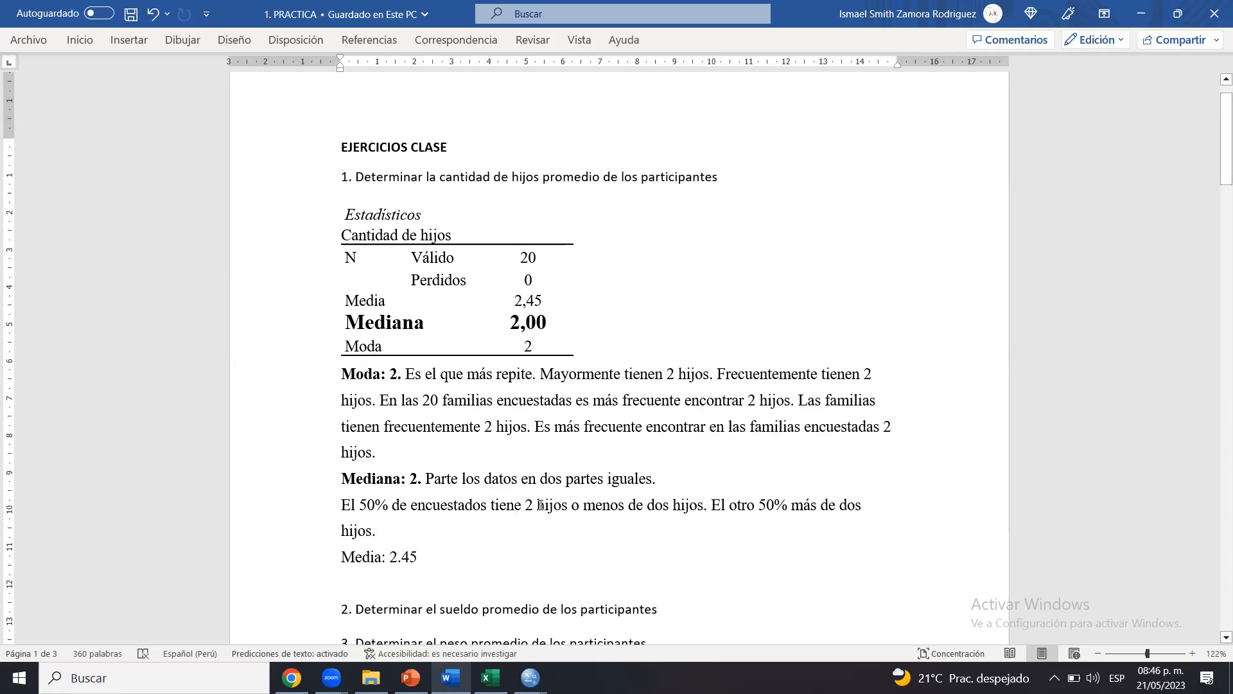
Highlight the sentence "El 50% de encuestados tiene 2 hijos o menos de dos hijos." in yellow
drag(530, 509, 551, 507)
click(403, 330)
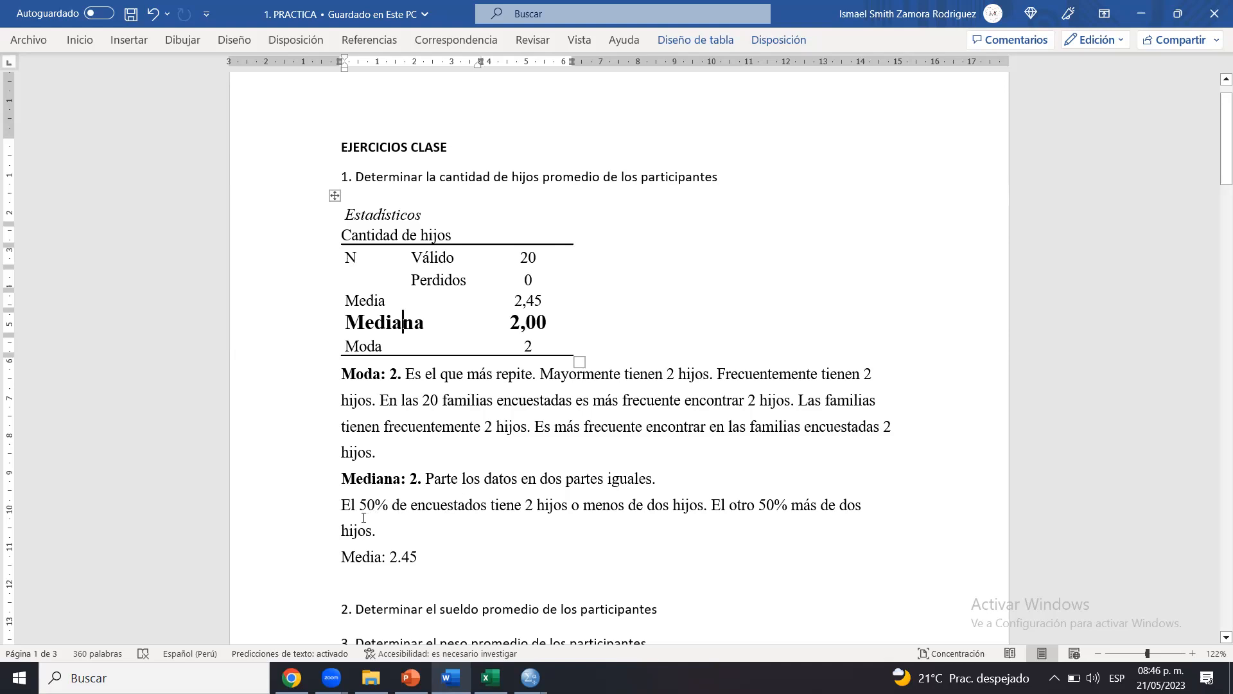
drag(346, 505, 399, 506)
click(400, 505)
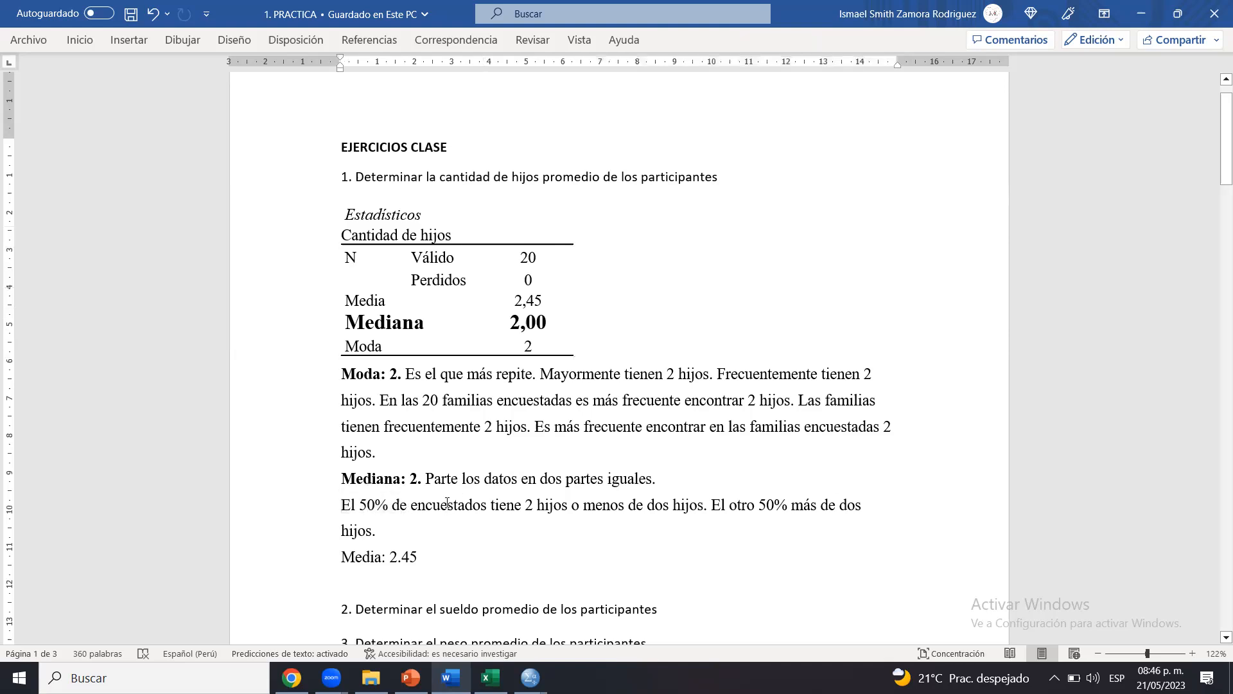
drag(537, 503, 671, 505)
click(563, 505)
click(669, 506)
drag(707, 506, 342, 508)
click(407, 480)
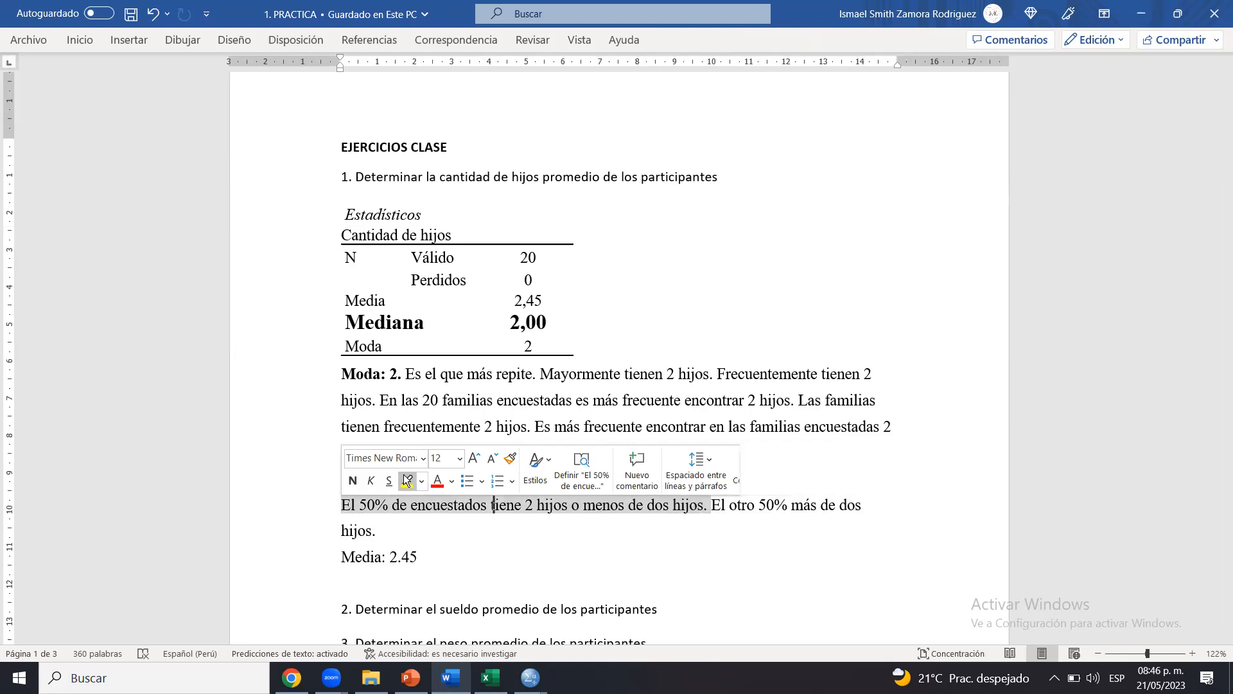
click(528, 520)
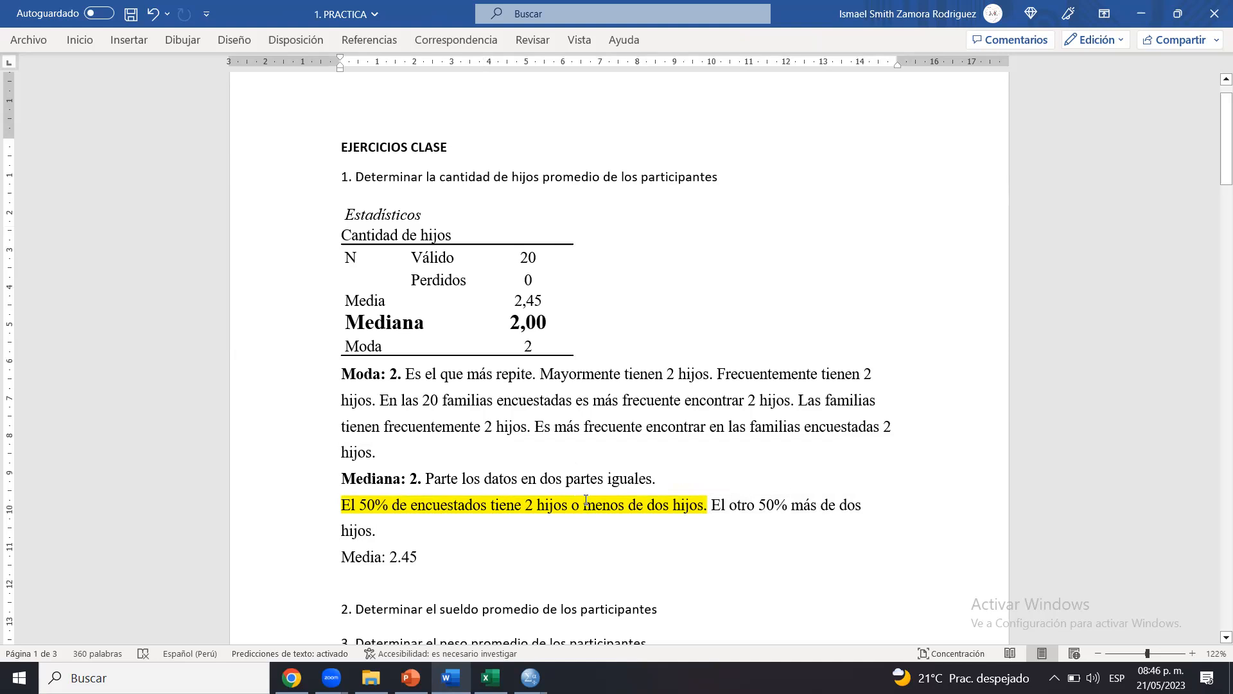
drag(575, 506, 682, 500)
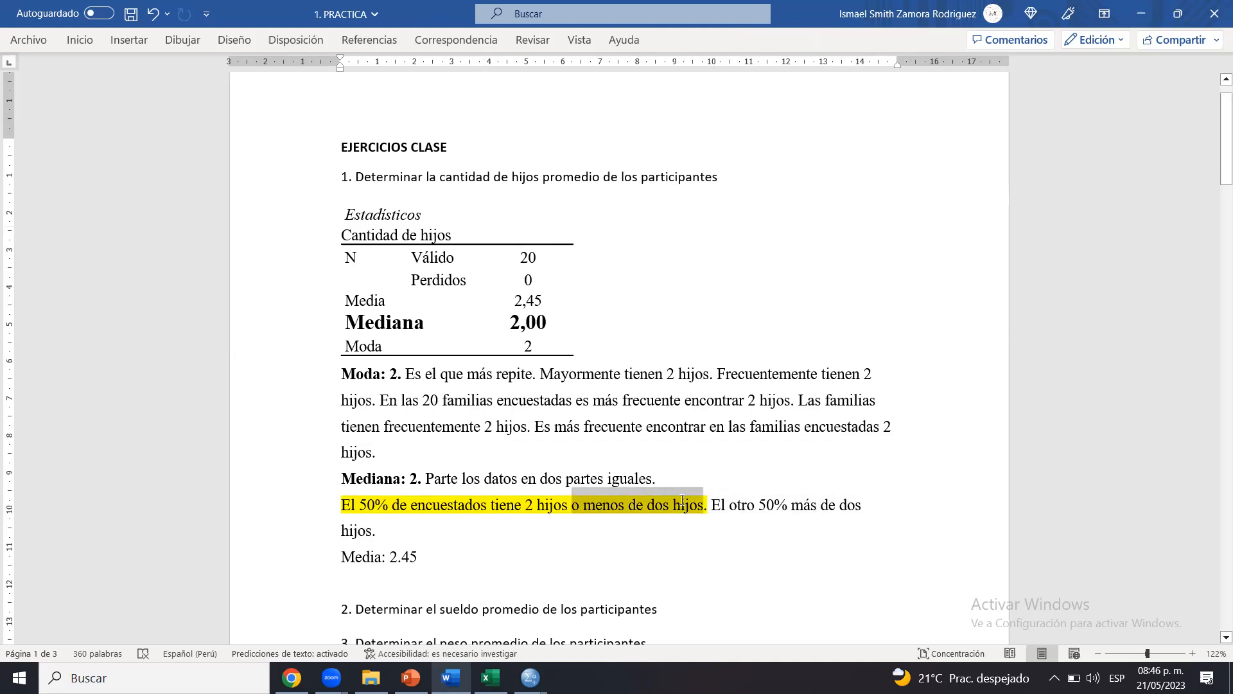
key(Delete)
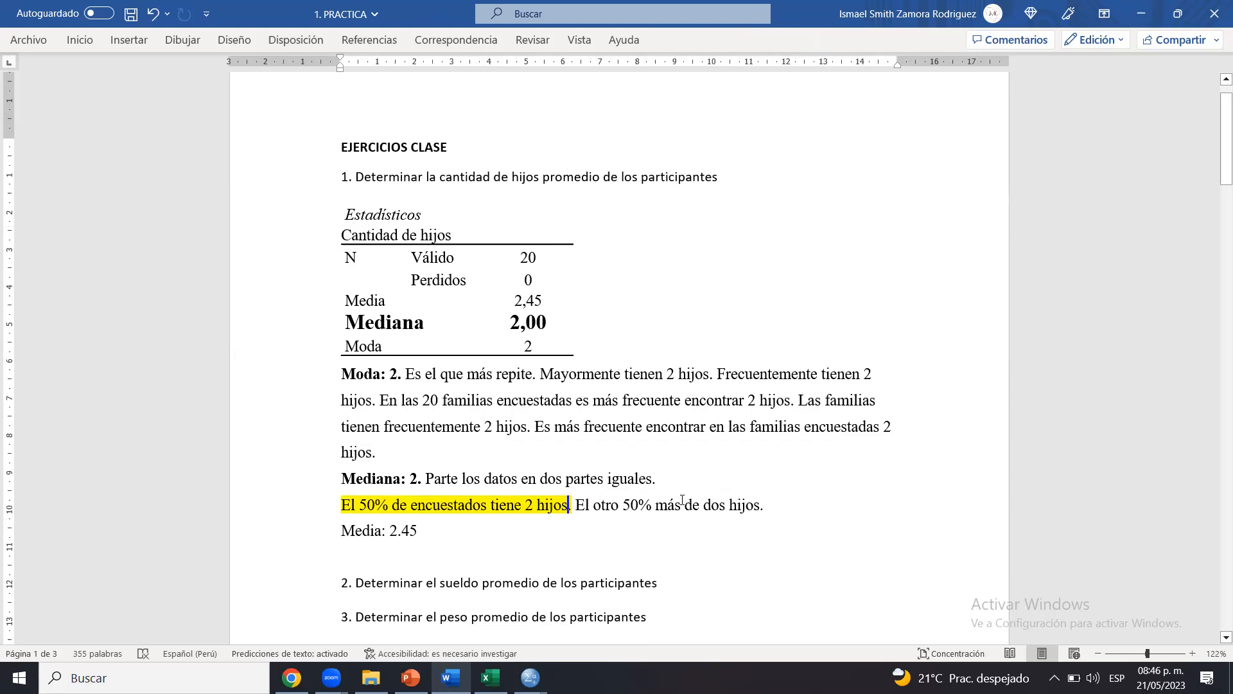
key(ctrl+z)
click(682, 500)
Reword the yellow-highlighted sentence to "El 50% de encuestados tiene 2 o menos hijos."
click(538, 502)
click(525, 506)
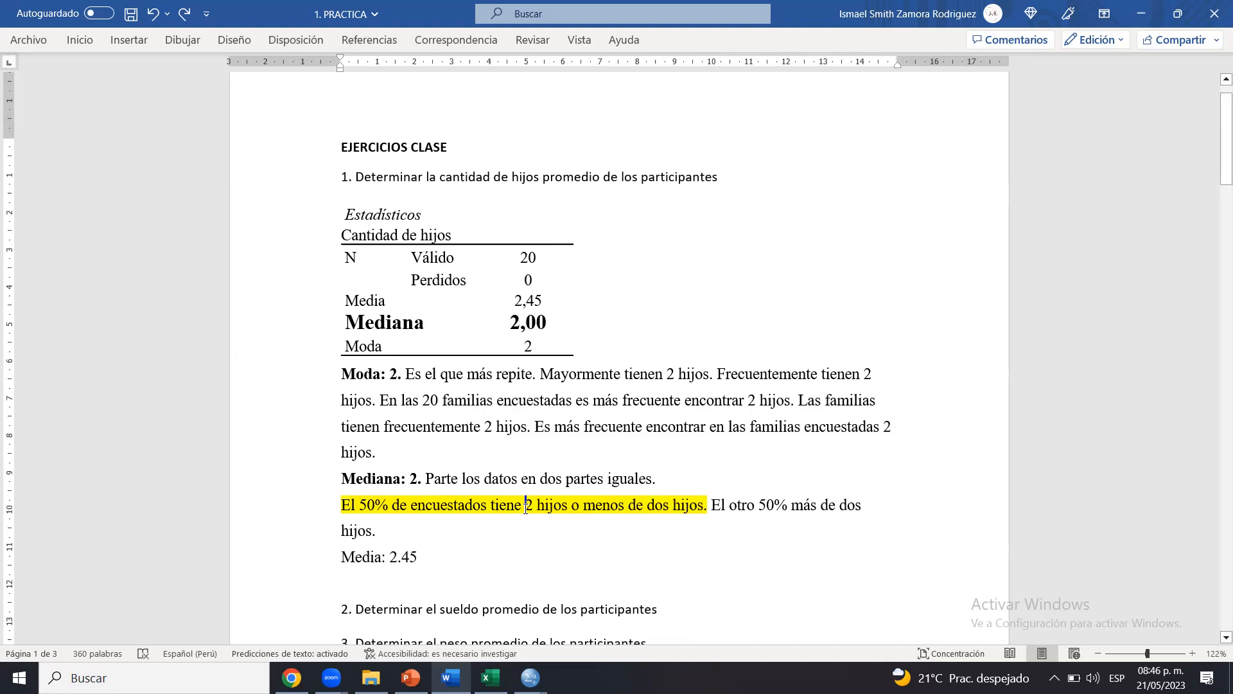
text(o menos)
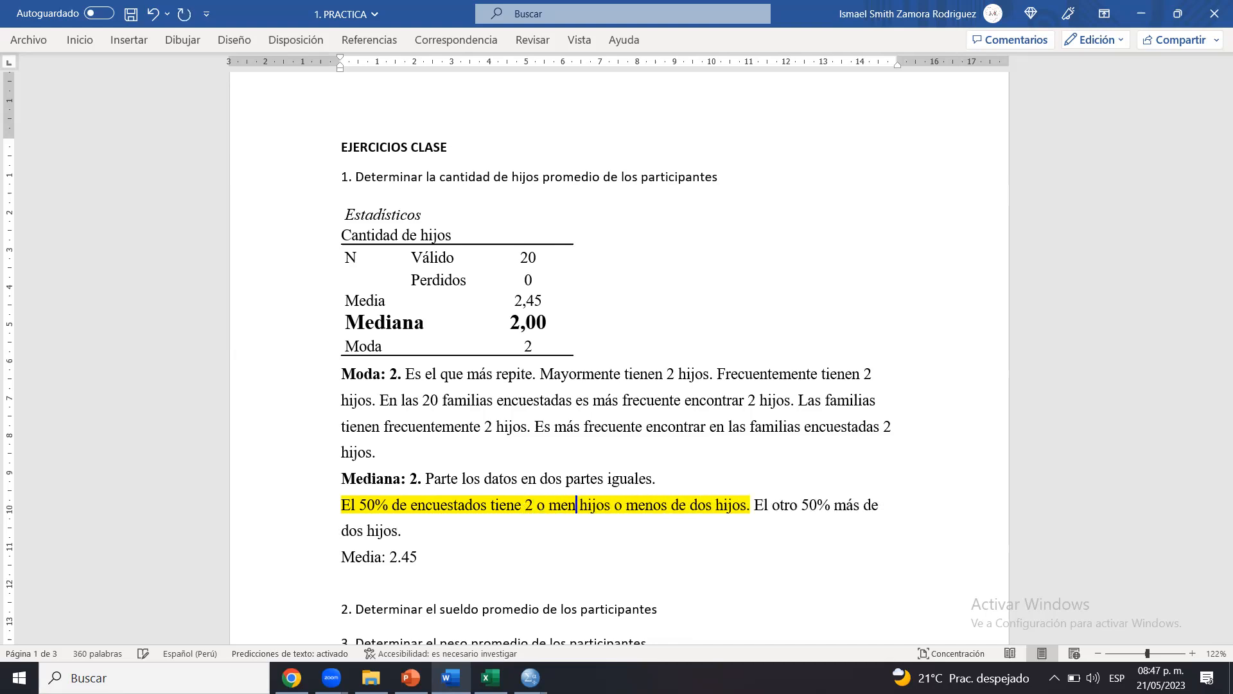
drag(628, 505, 735, 504)
key(BackSpace)
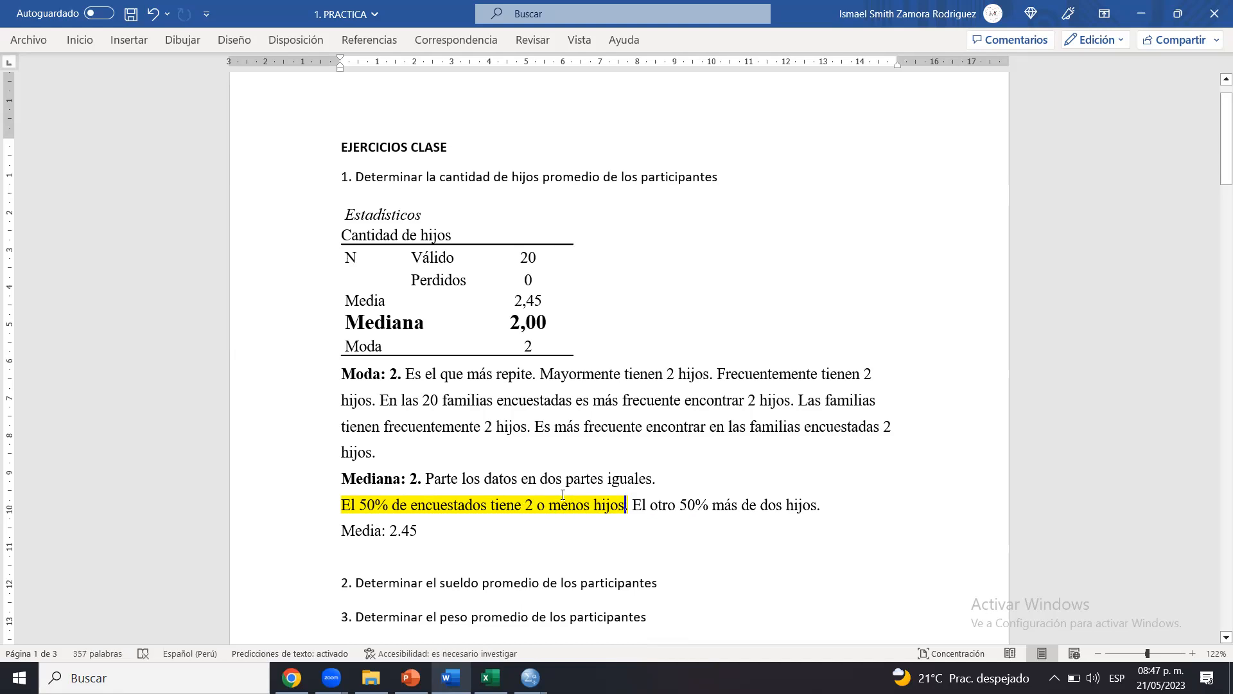
double_click(527, 505)
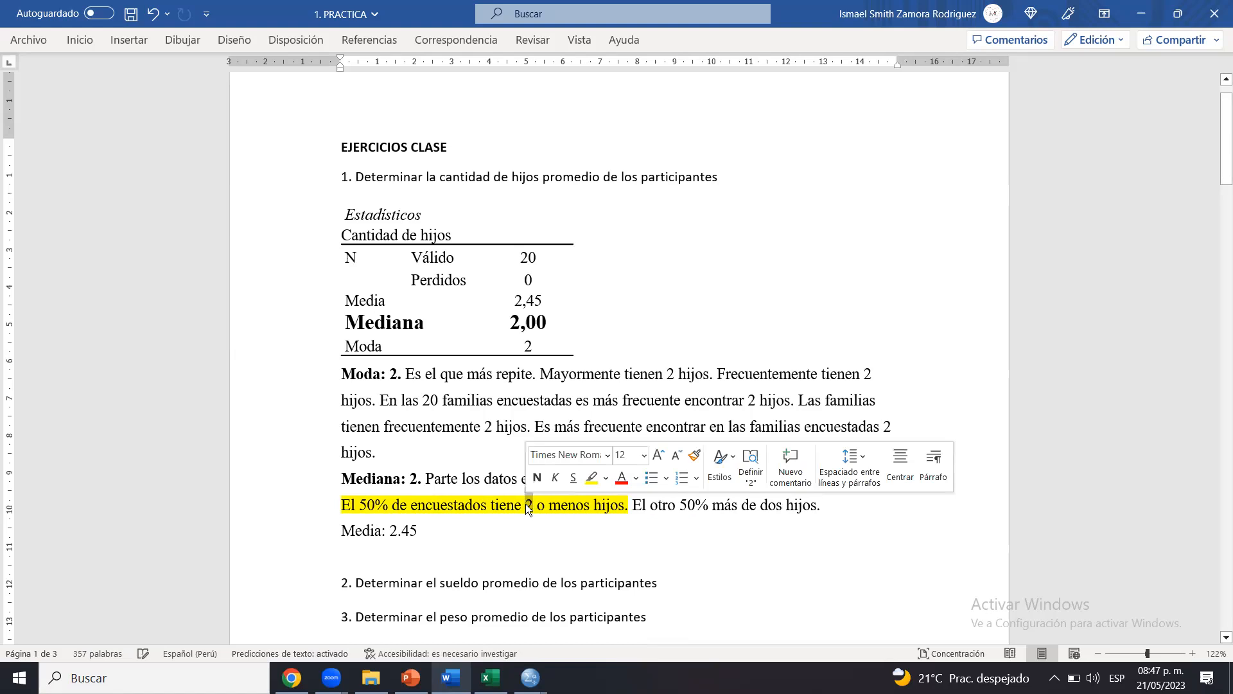
click(536, 504)
drag(630, 507, 335, 508)
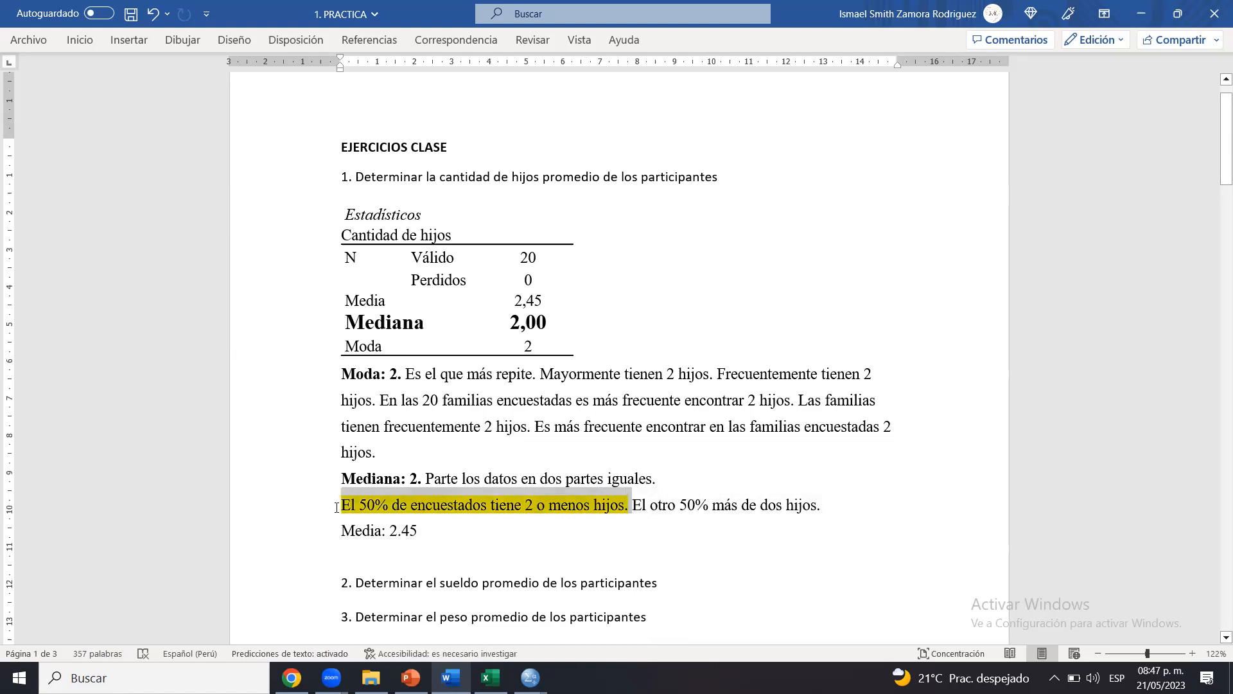
click(336, 507)
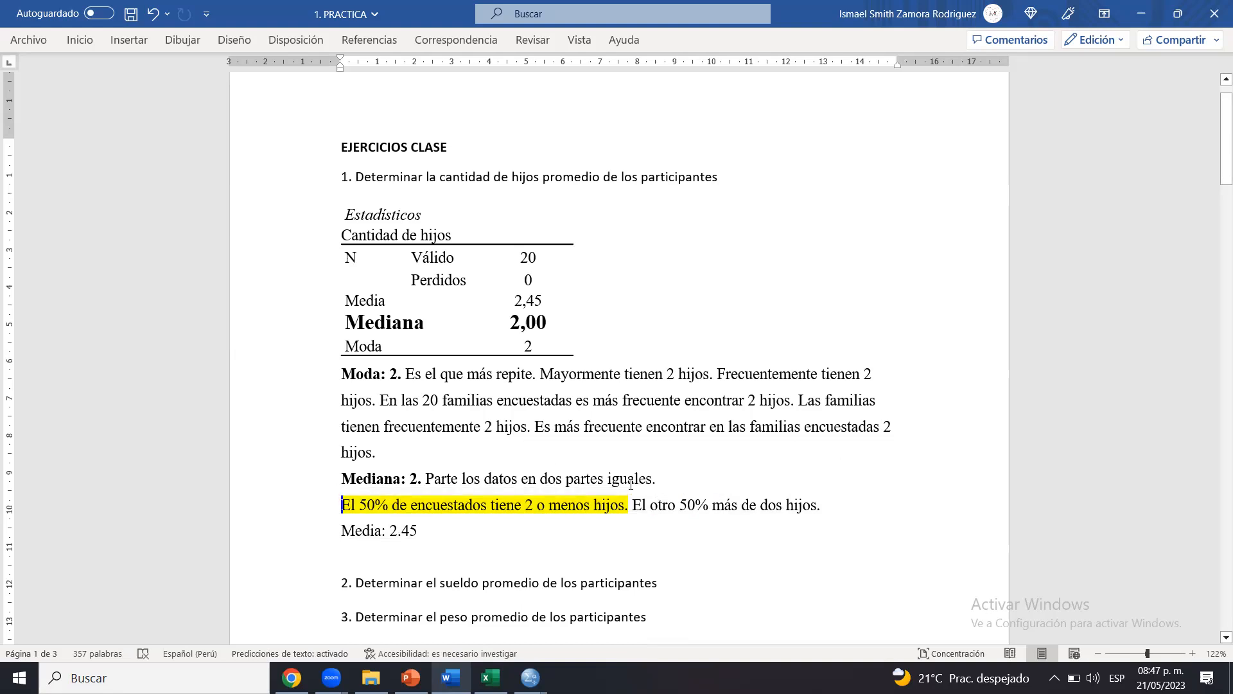
Reword the second sentence of the Mediana interpretation to "El otro 50% de 2 o más hijos."
drag(725, 507, 797, 505)
click(761, 505)
double_click(724, 507)
text(de 2 )
text(o más)
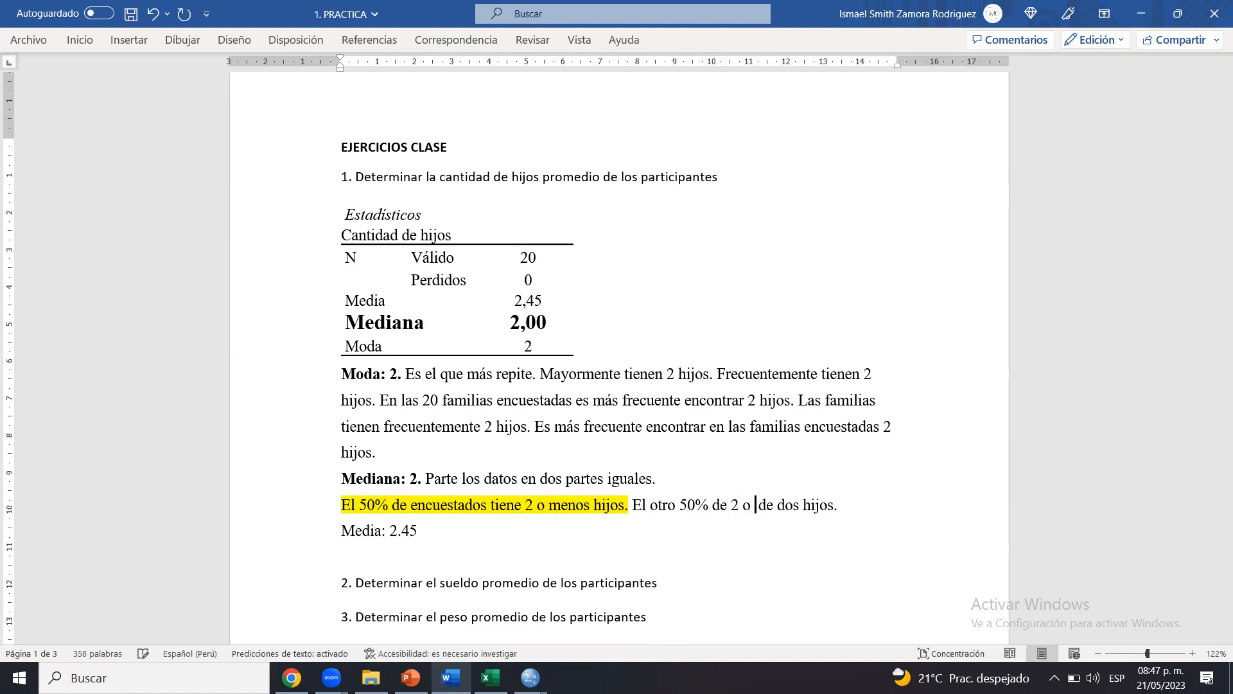
key(Delete)
key(Delete)
key(Delete)
key(Delete)
key(Delete)
key(Delete)
key(Delete)
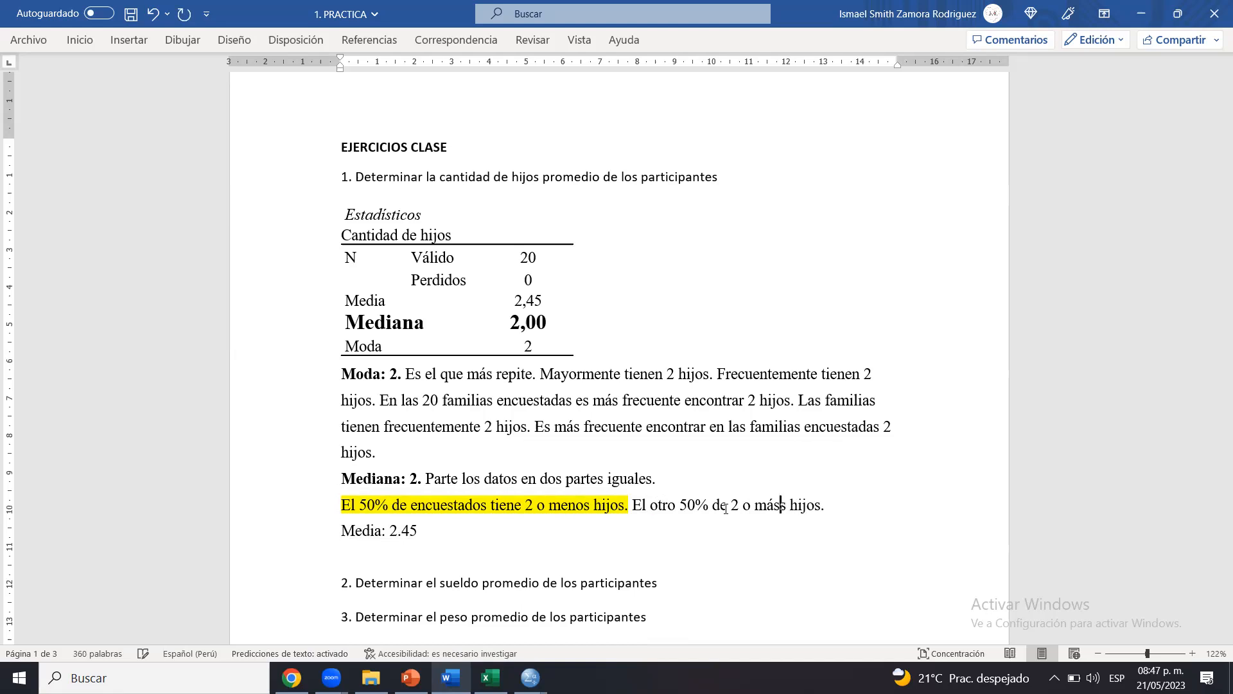
double_click(735, 506)
click(731, 504)
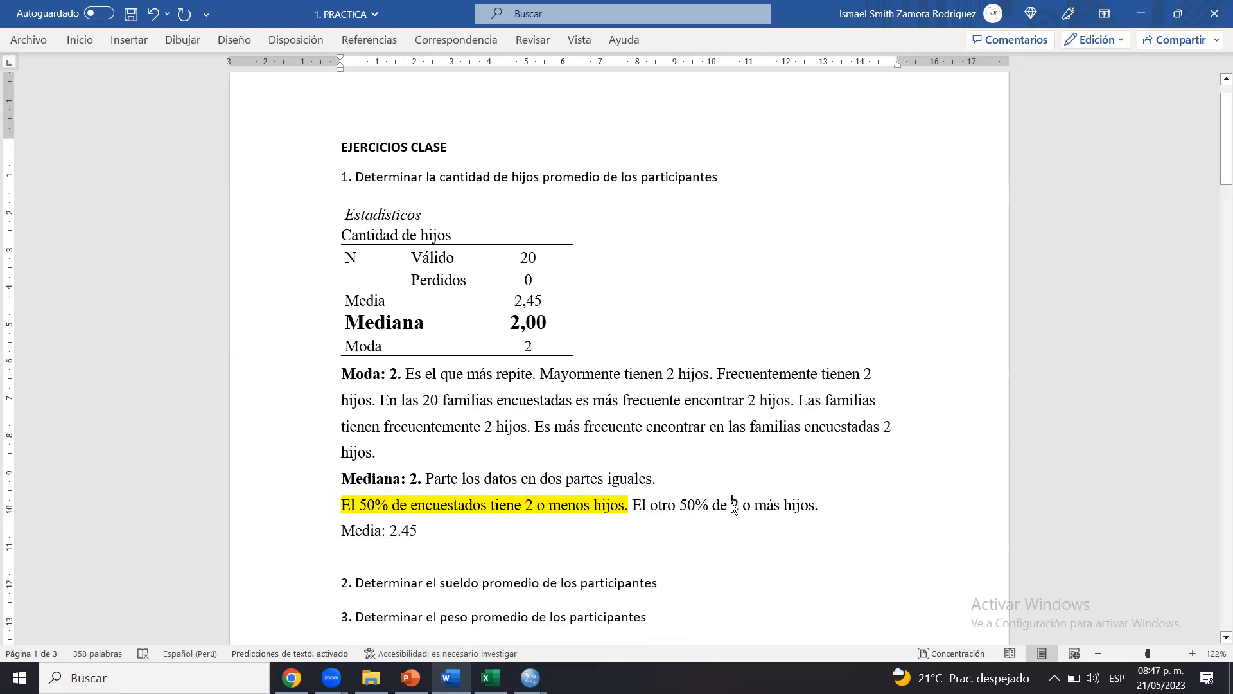
Highlight the sentence "El otro 50% de 2 o más hijos." in turquoise
drag(632, 505, 842, 508)
click(851, 481)
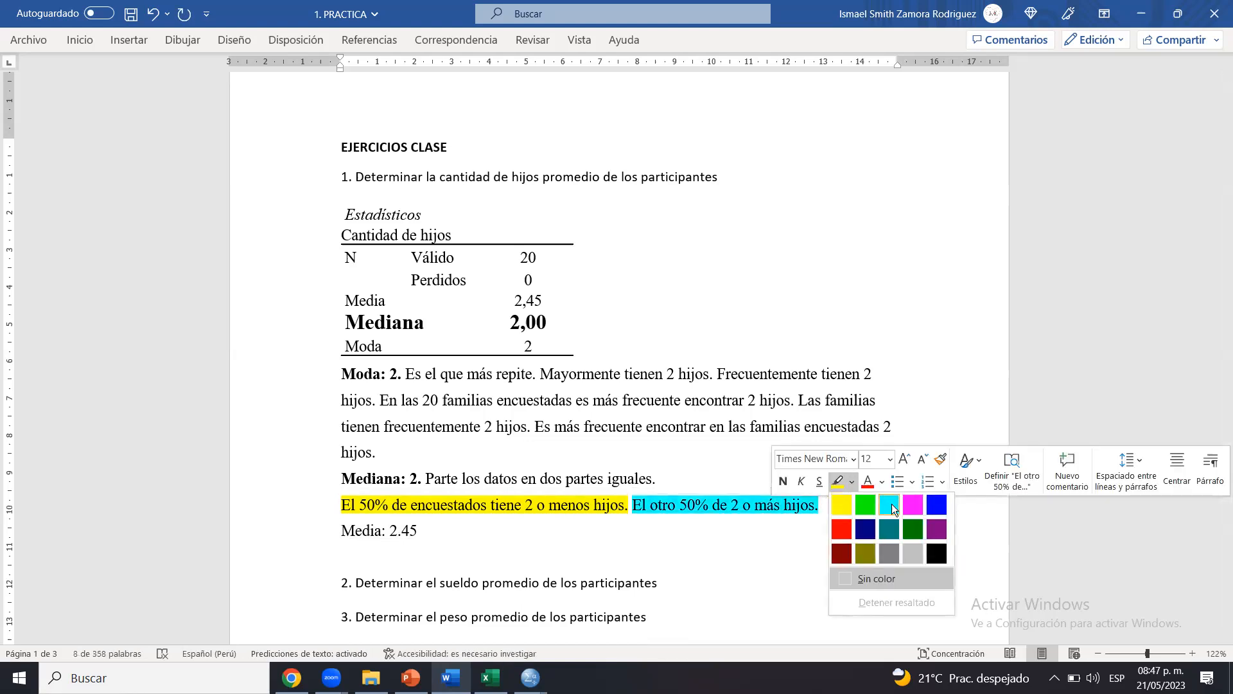
click(892, 503)
click(706, 508)
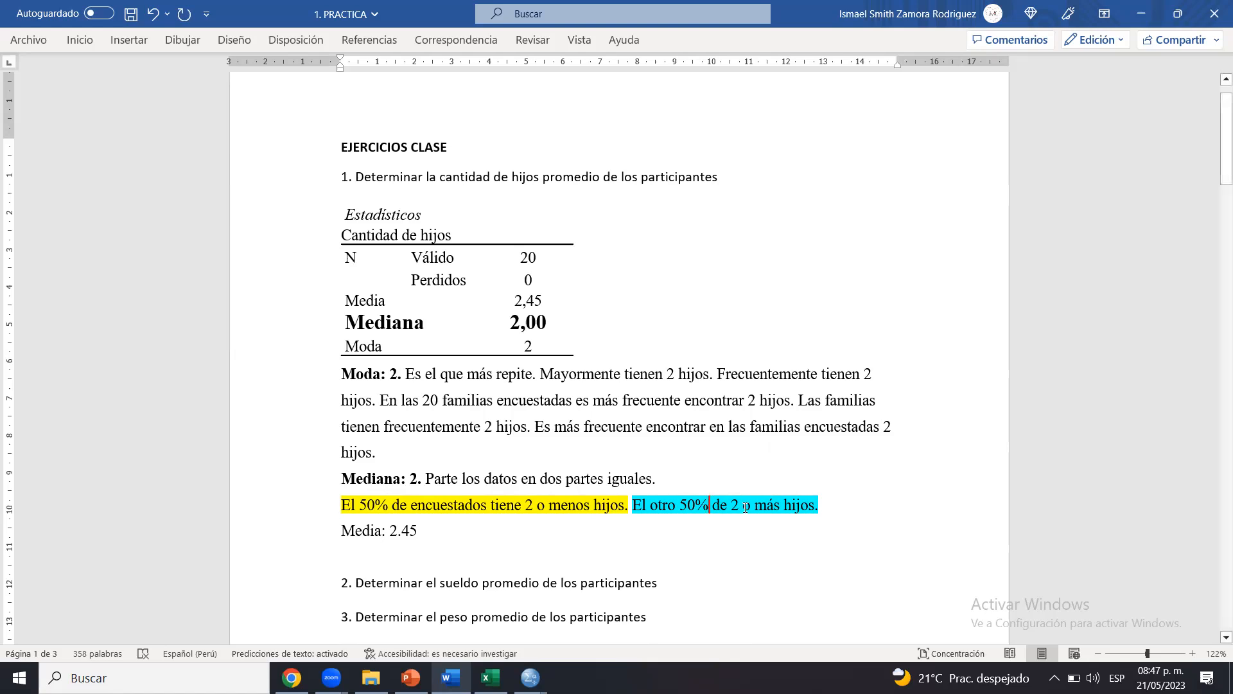
Examine the value 2 in the turquoise-highlighted sentence of the Mediana interpretation
drag(740, 507, 731, 507)
drag(739, 508, 733, 508)
right_click(731, 509)
click(731, 511)
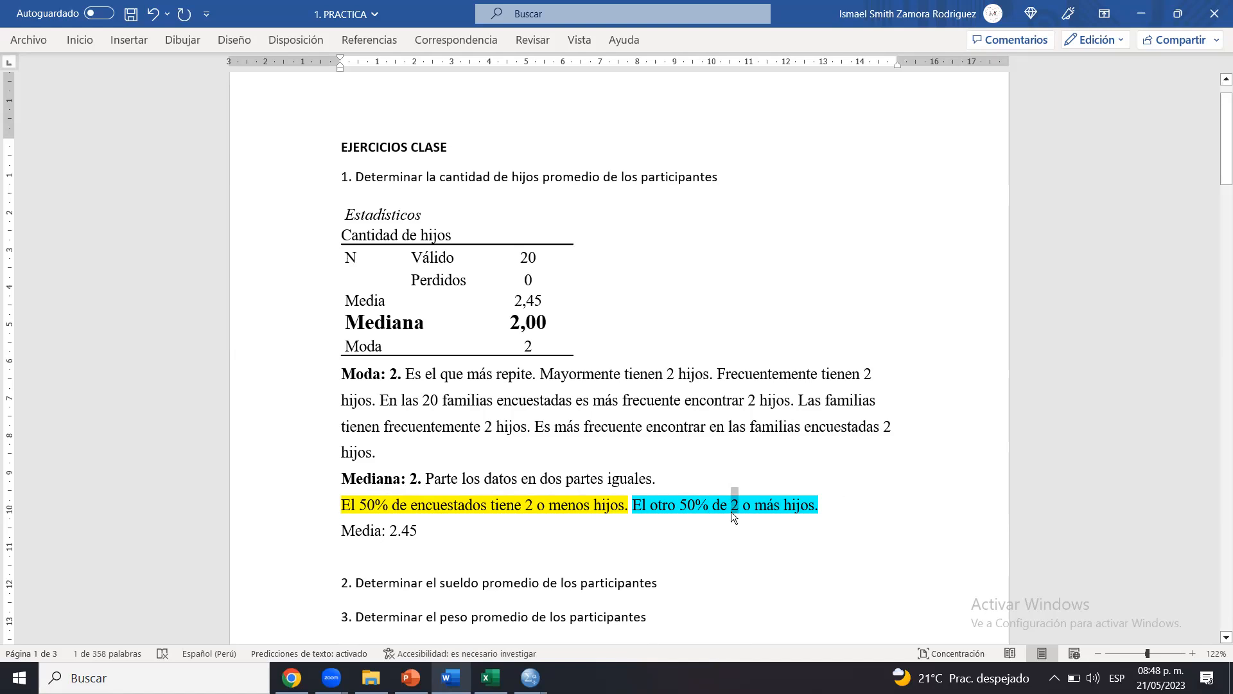
click(736, 505)
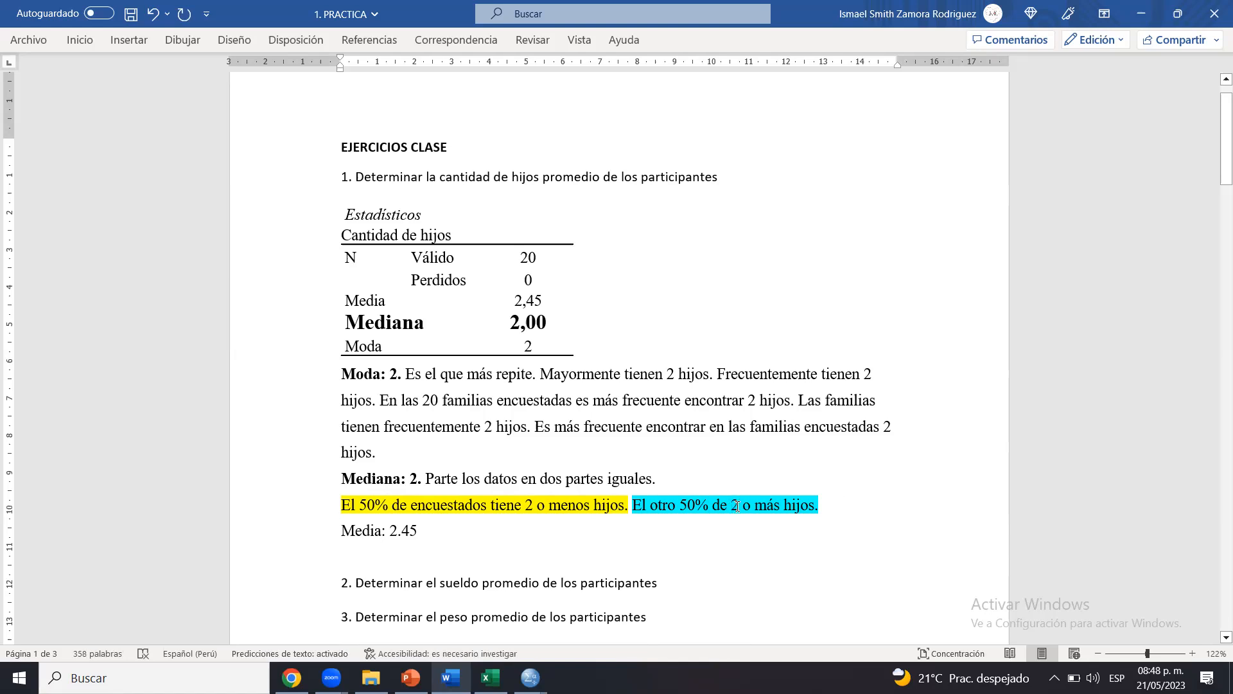
double_click(733, 505)
click(732, 506)
drag(731, 505, 736, 506)
Fill the blank line below "Media: 2.45" with a long row of 2s and add a new line under it
click(384, 553)
text(222)
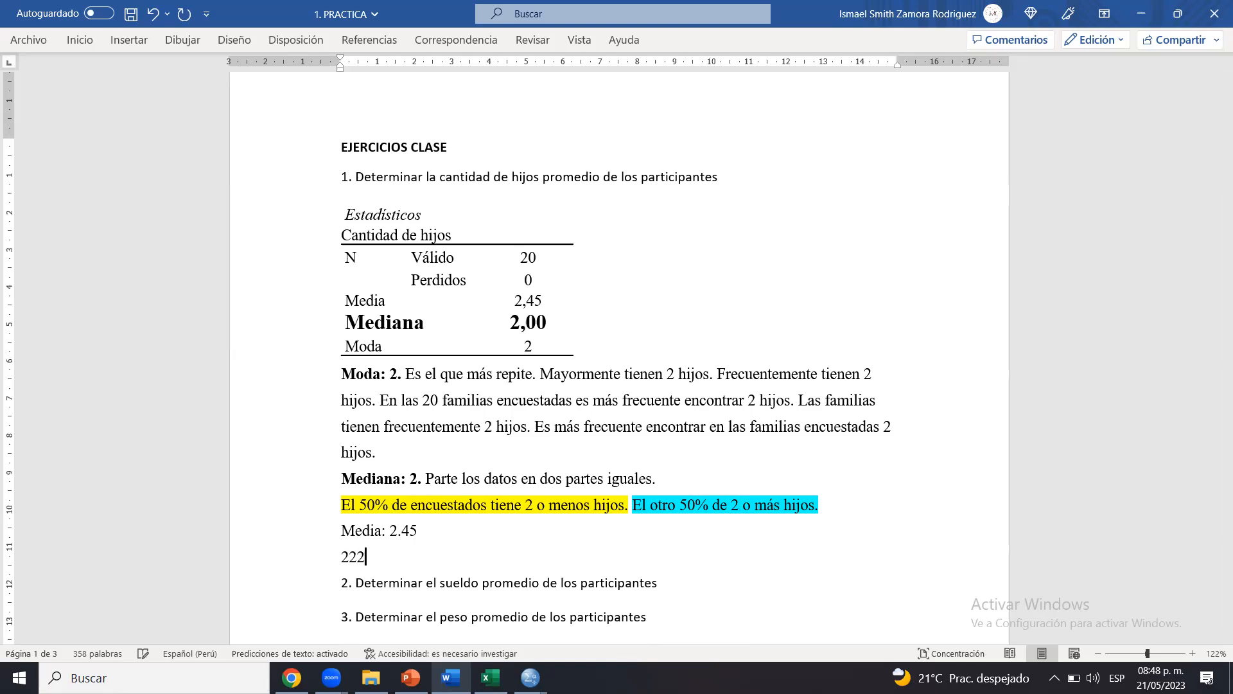
text(222222222222222222222222222222222222222222222222222)
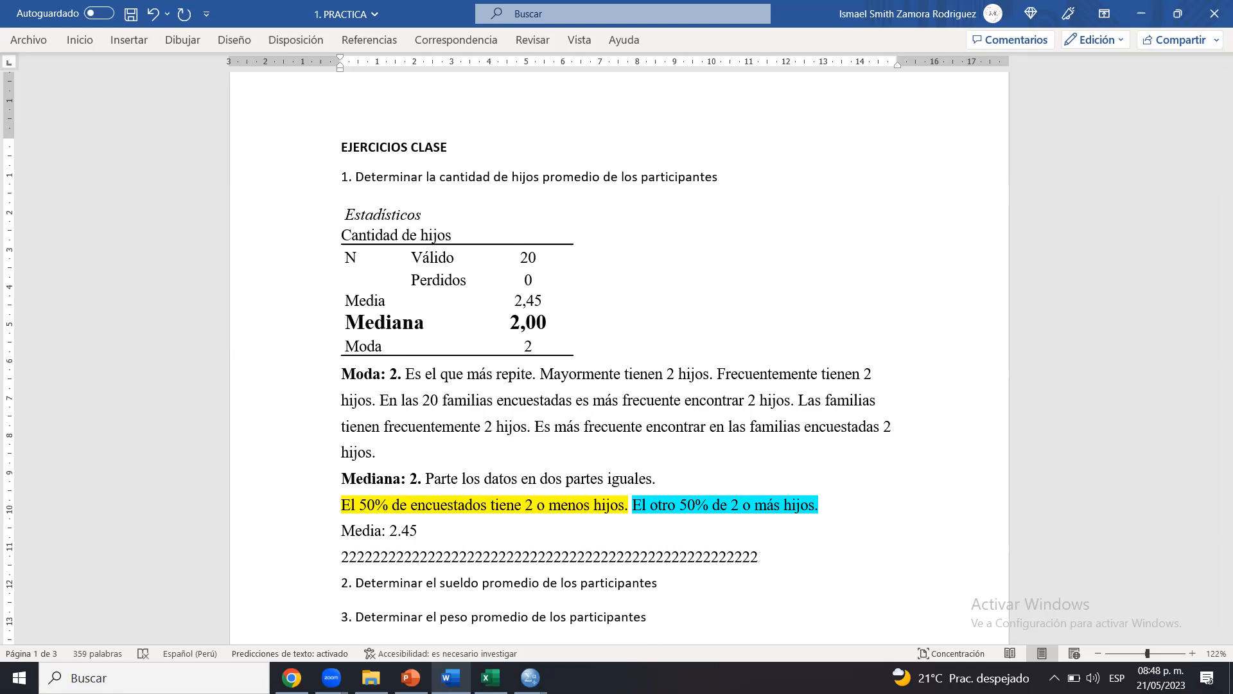
key(Return)
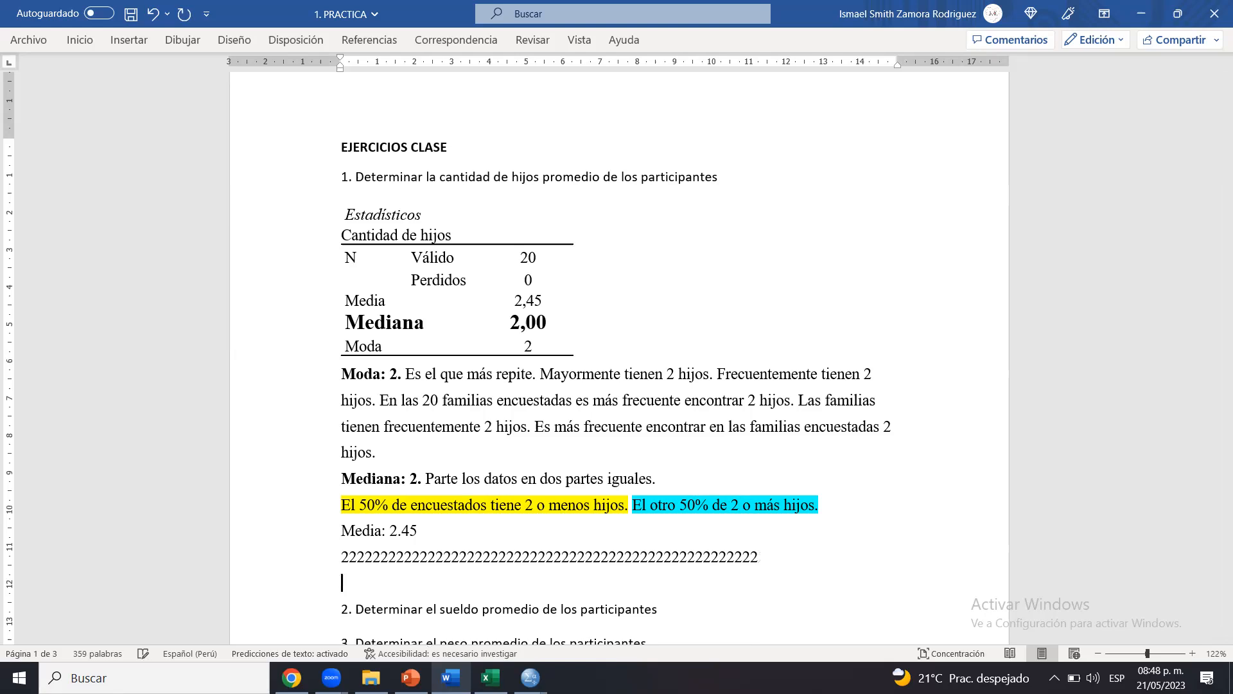
Make the 2 in the middle of the row of 2s bold and enlarge it to 18 pt
drag(386, 581, 452, 675)
click(482, 389)
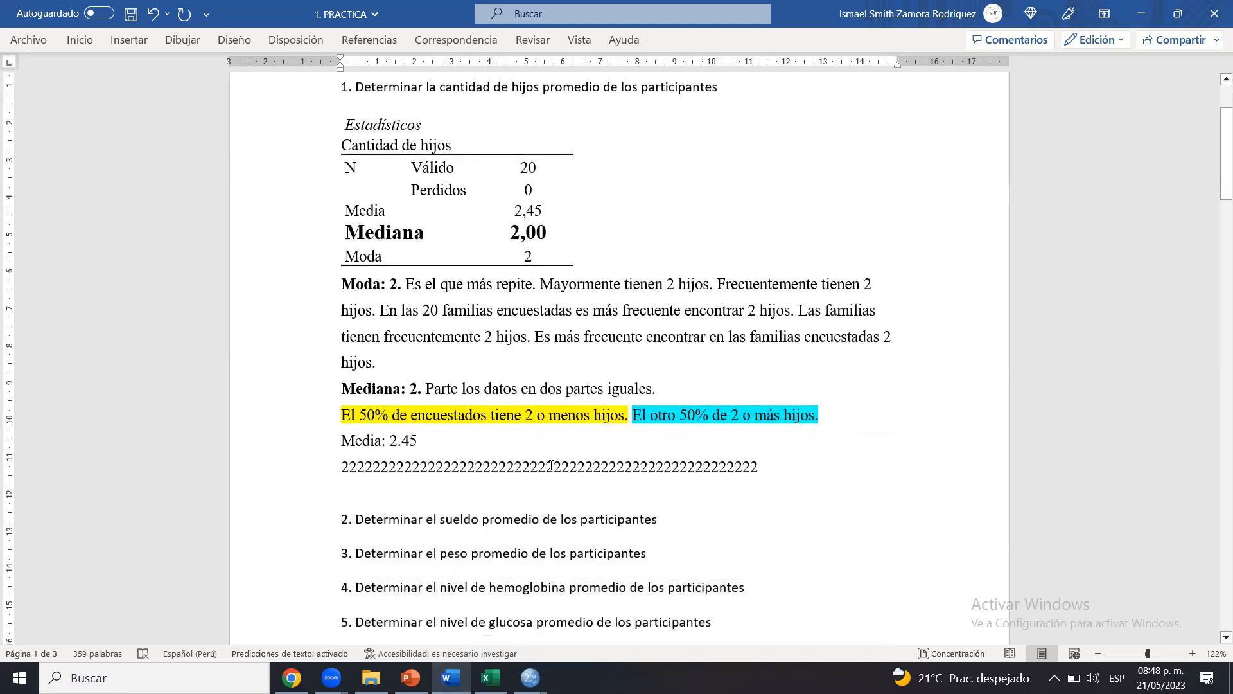
drag(546, 466, 555, 466)
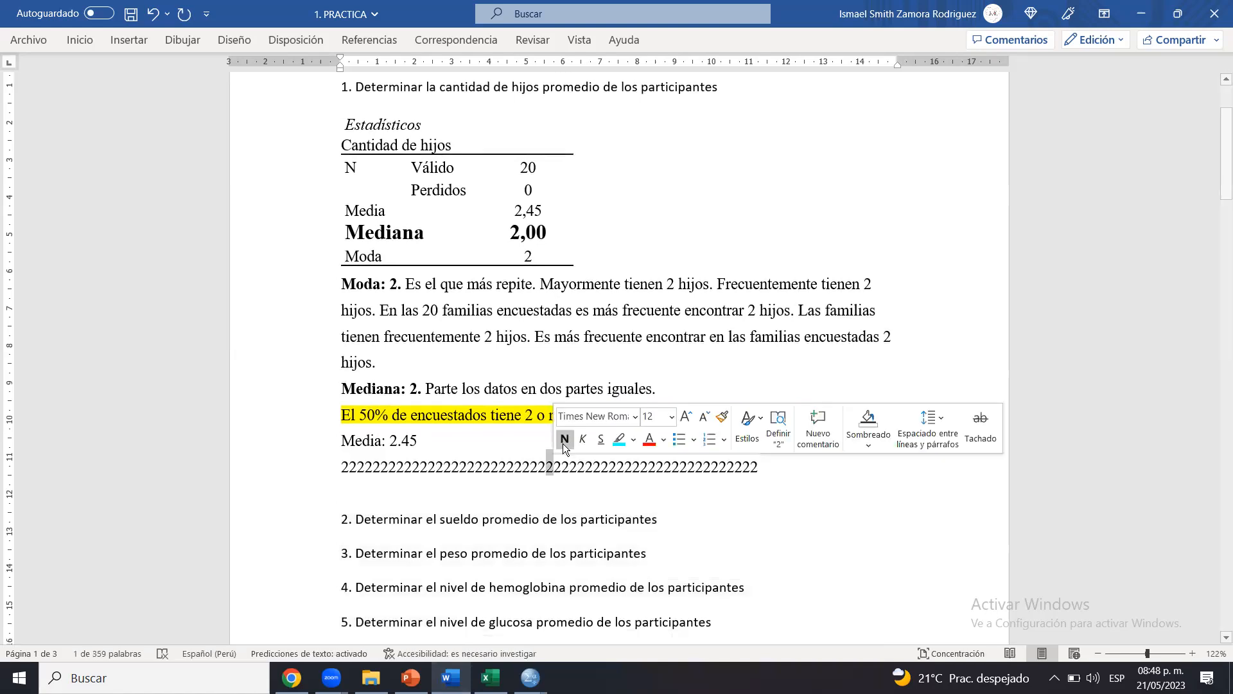
click(686, 418)
click(686, 417)
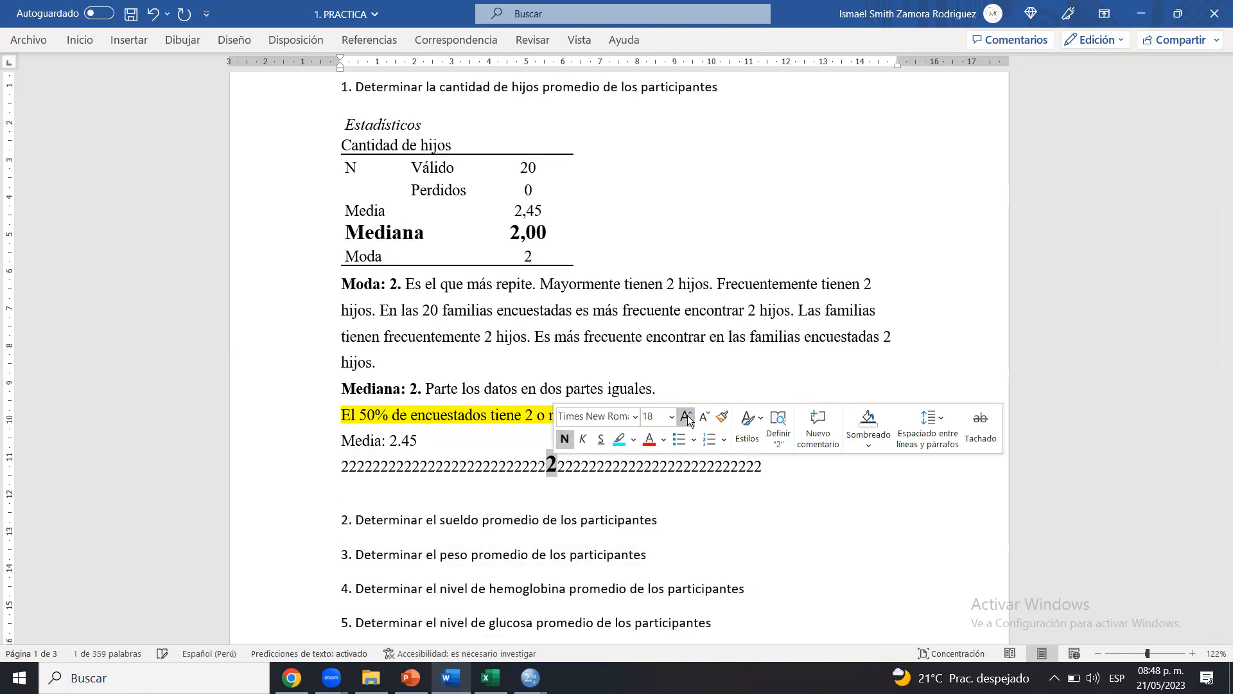
click(553, 492)
Enlarge the bold middle 2 to 24 pt and highlight it in turquoise
drag(546, 463, 551, 463)
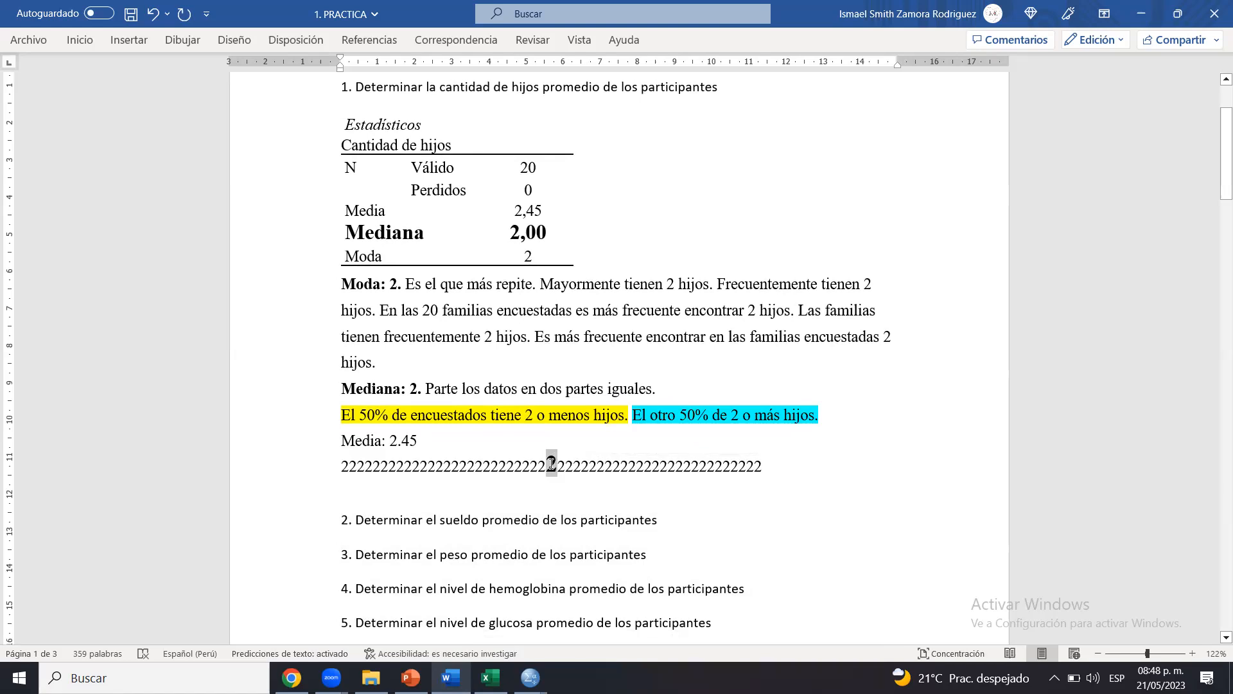
click(562, 464)
click(553, 466)
drag(557, 464, 546, 464)
click(681, 411)
click(685, 414)
click(685, 414)
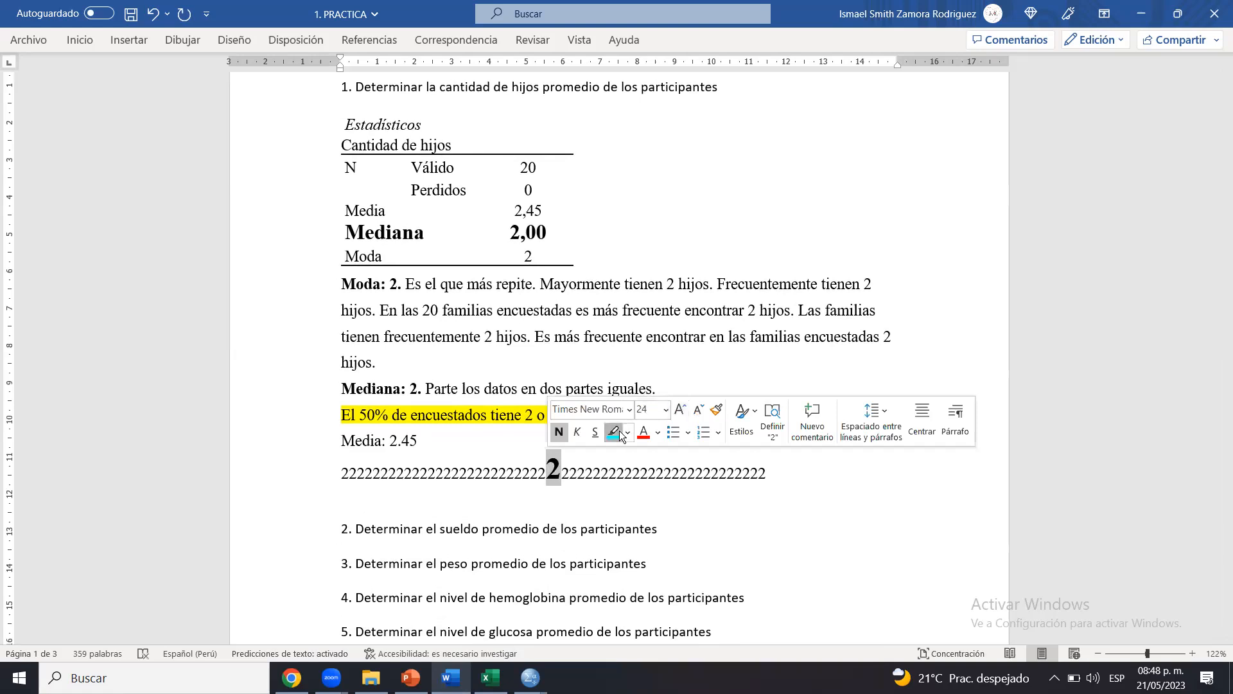
click(617, 431)
click(572, 481)
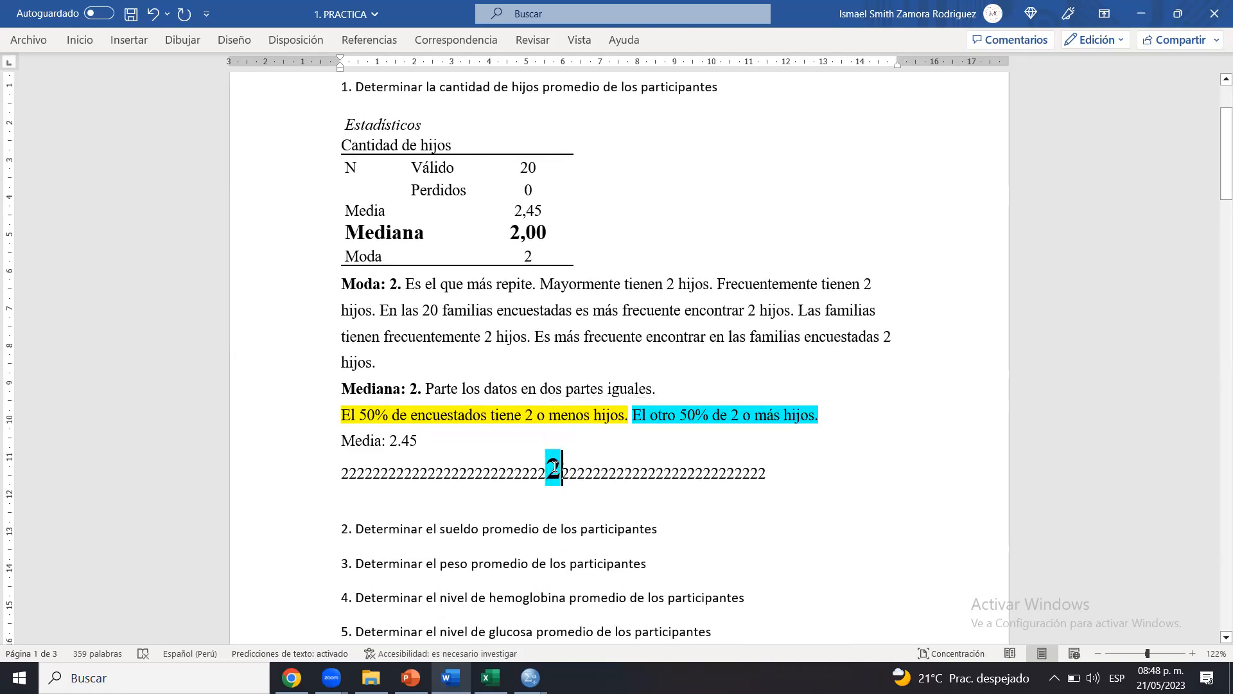
Color the first half of the row of 2s red, including the large bold 2 in the middle
drag(561, 465, 335, 472)
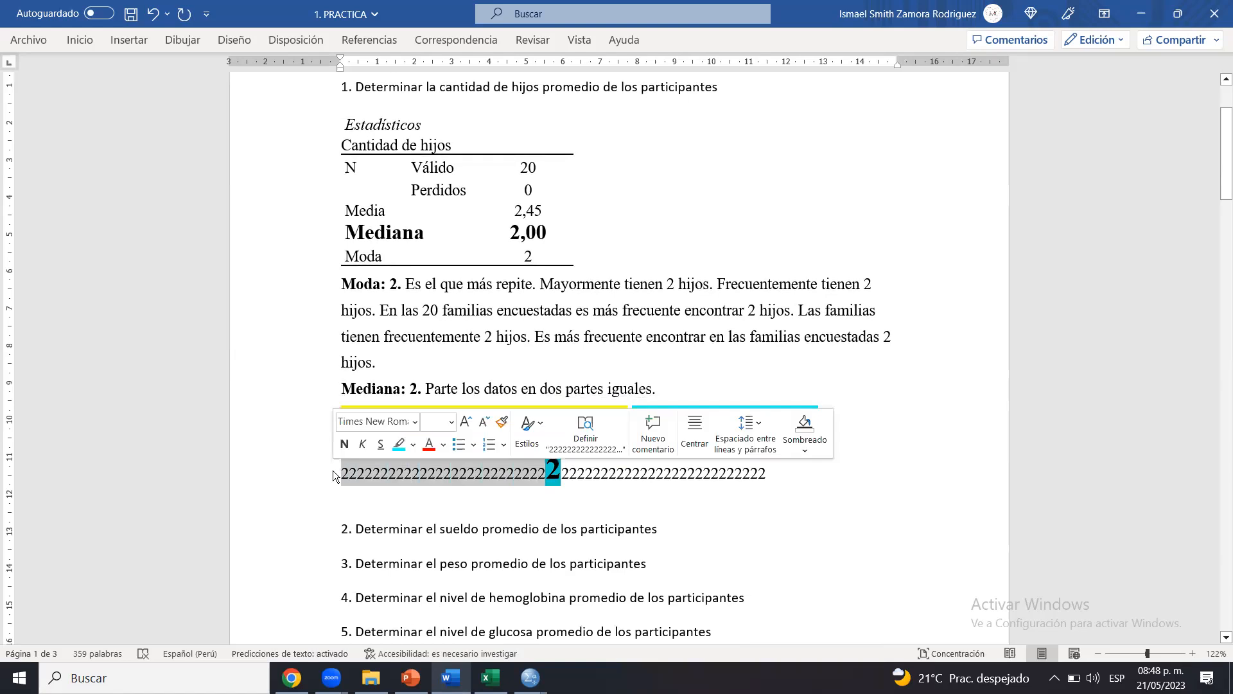
click(428, 441)
click(341, 503)
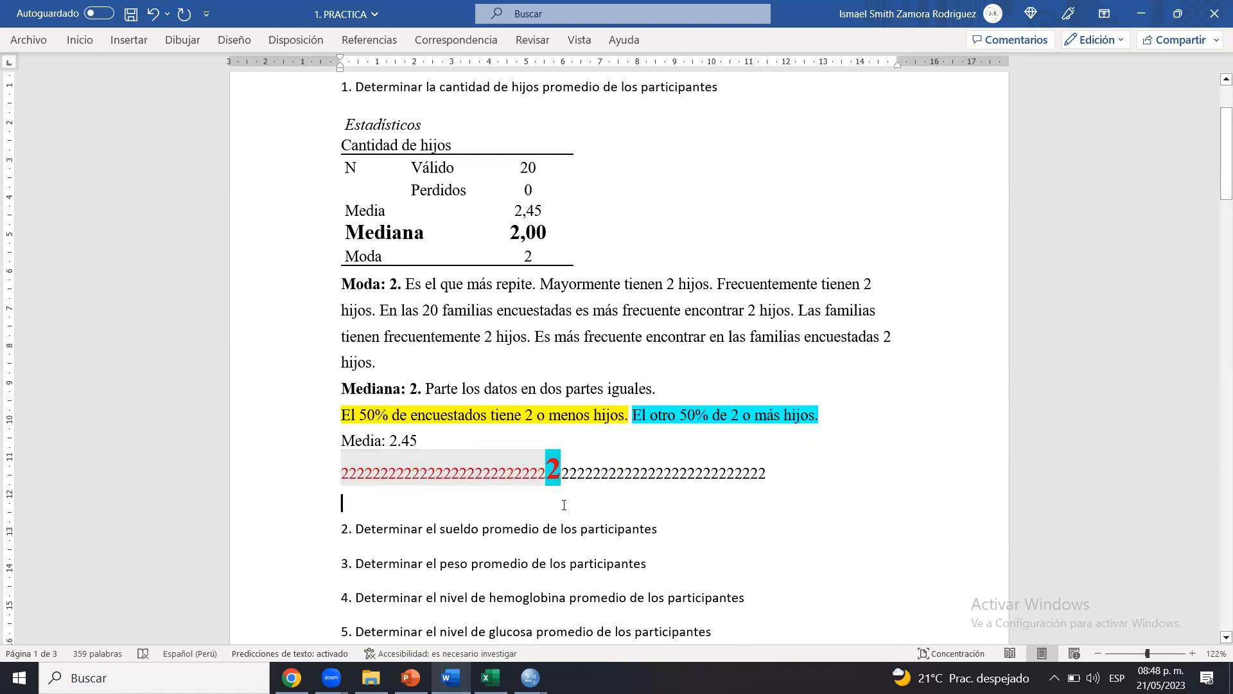
Highlight the second half of the row of 2s in turquoise, starting at the large middle 2
drag(553, 462, 763, 474)
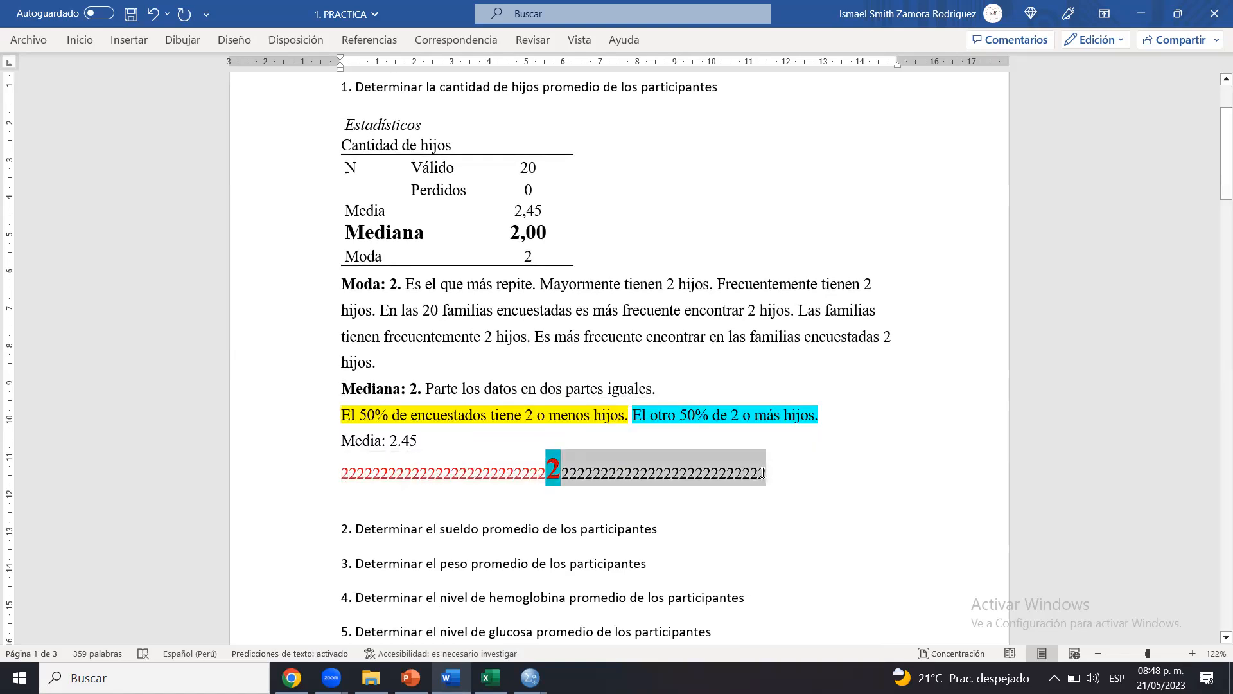
click(828, 444)
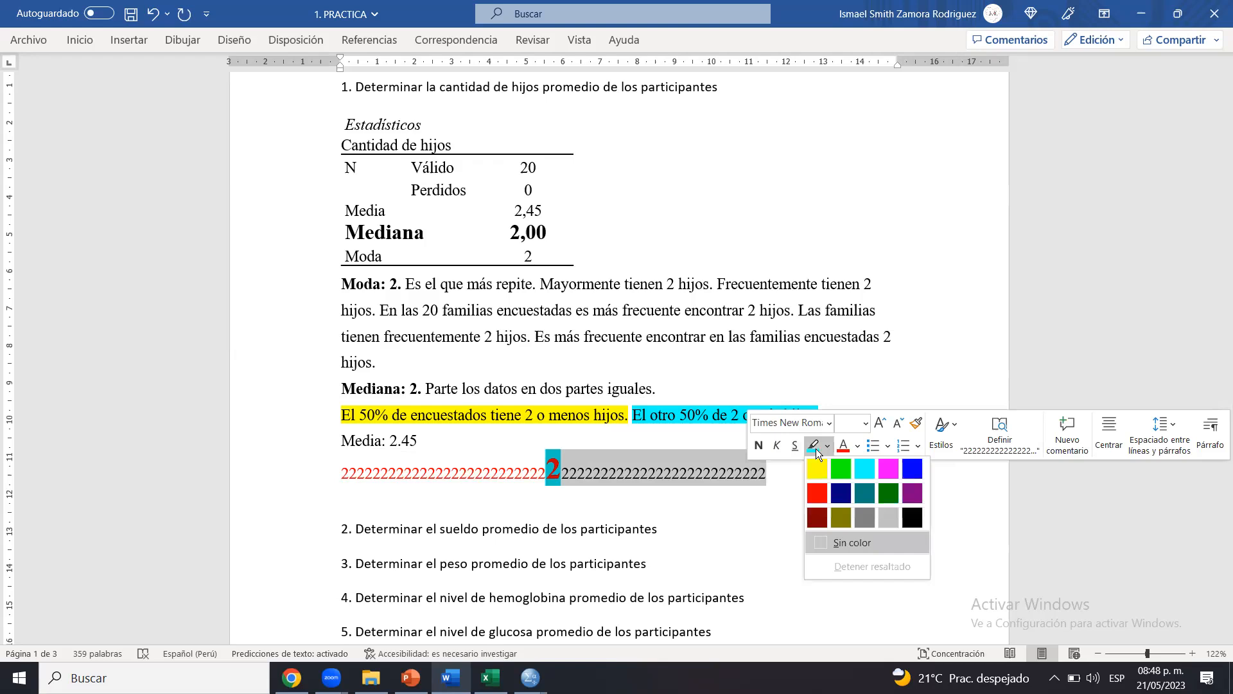
click(816, 448)
click(596, 498)
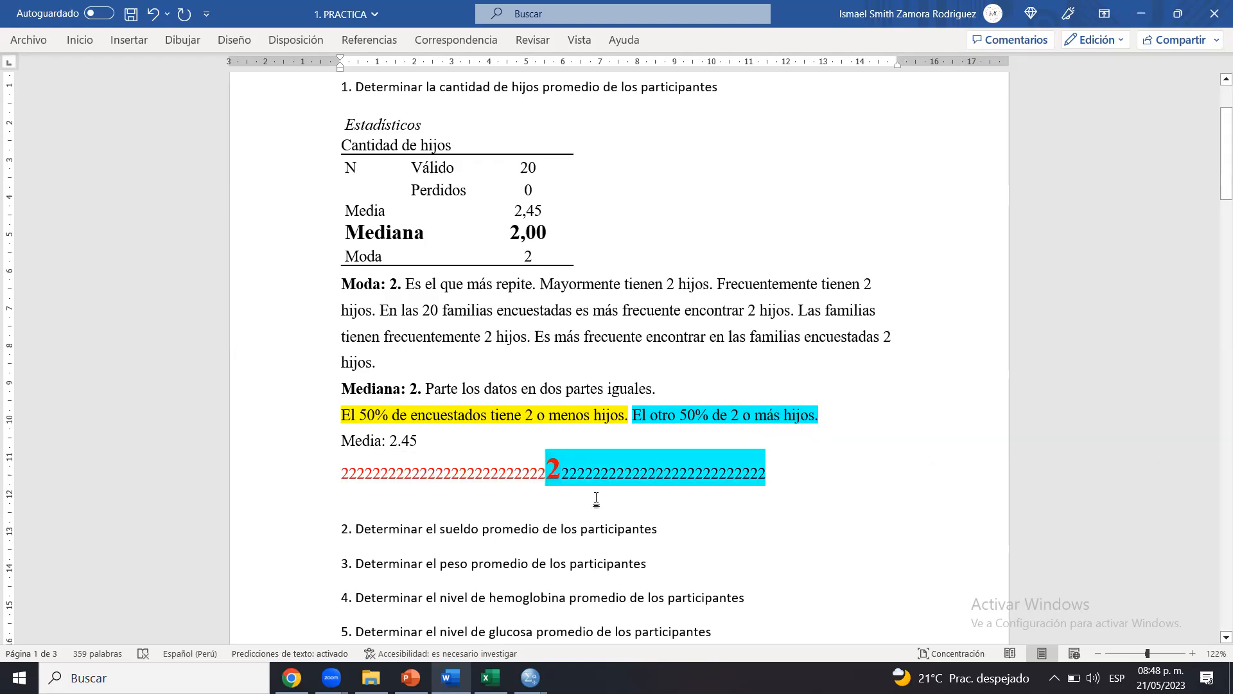
Examine how the large middle 2 belongs to both the red half and the turquoise half of the row
drag(546, 470, 555, 469)
drag(547, 470, 556, 471)
click(555, 472)
drag(554, 472, 375, 478)
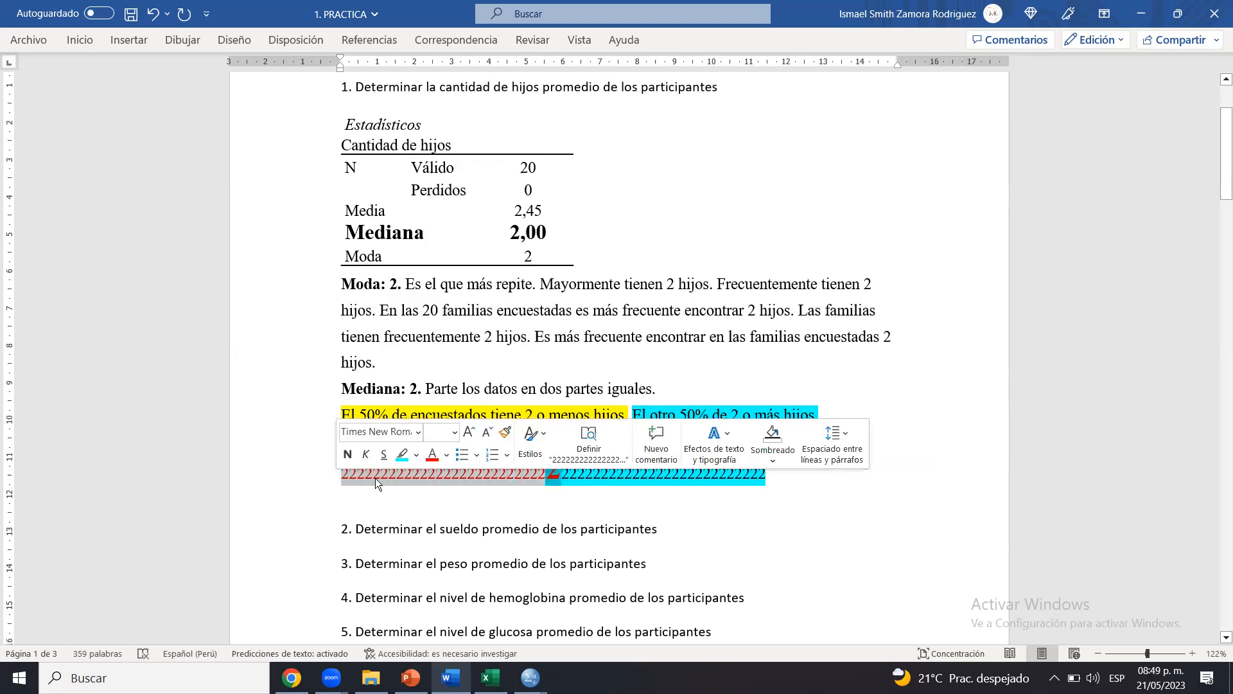
click(559, 478)
drag(559, 478, 338, 485)
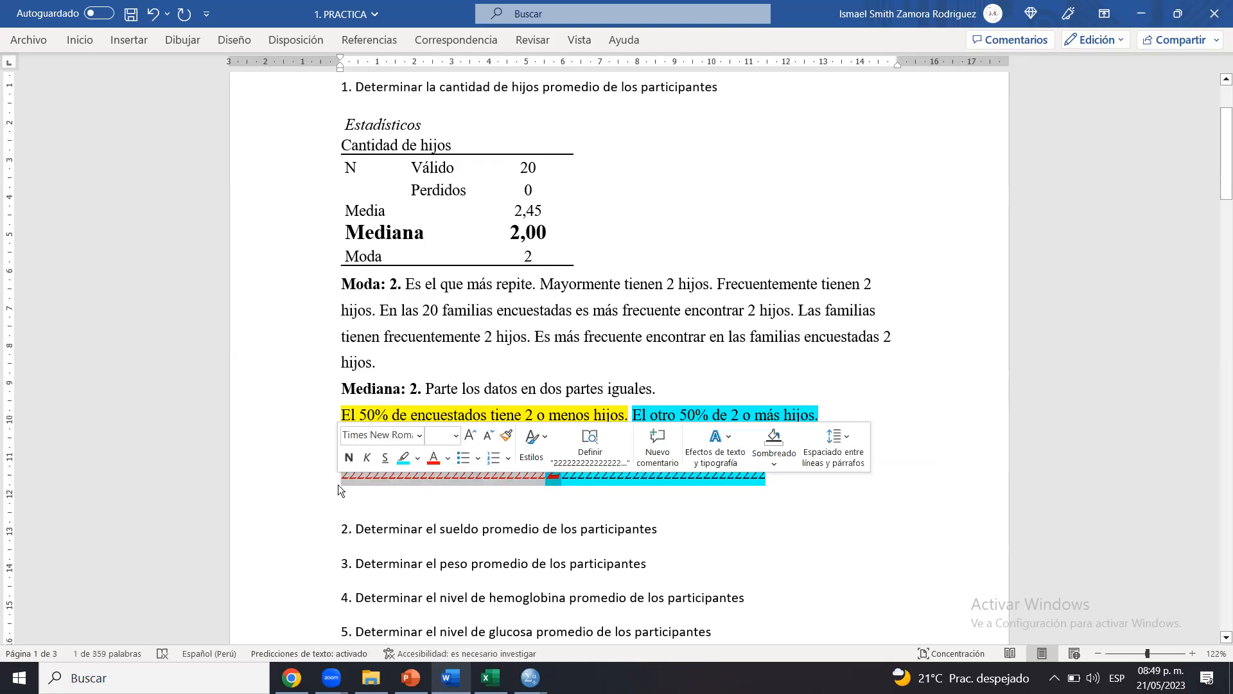
click(581, 500)
drag(562, 465, 773, 464)
click(773, 463)
drag(551, 468, 762, 468)
click(763, 468)
text(3)
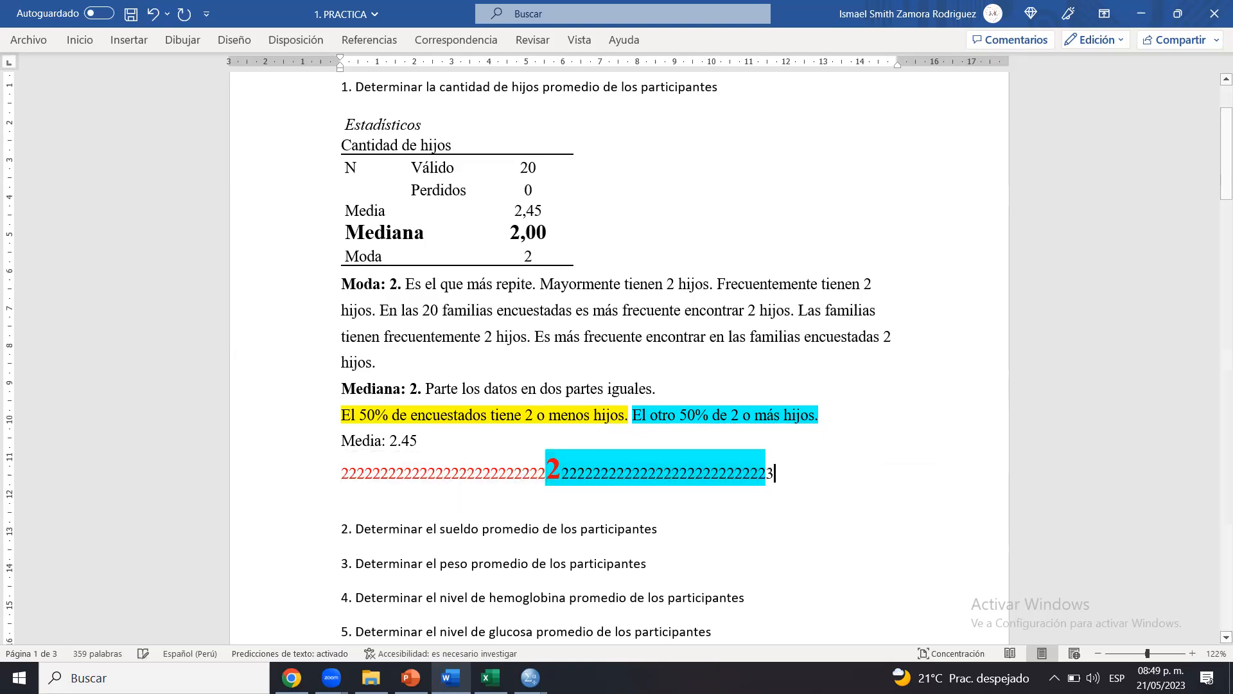
key(Return)
key(BackSpace)
key(BackSpace)
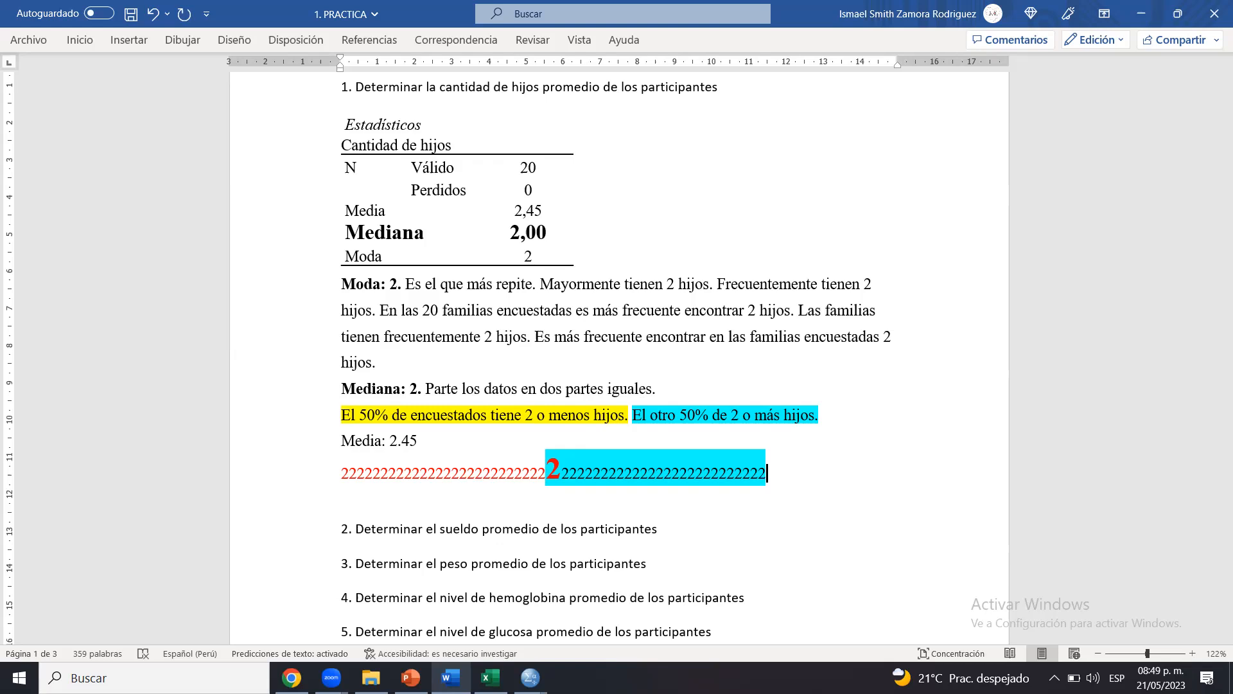
Insert a 1 at the start of the row of 2s and replace its last 2 with a 6
drag(551, 468, 561, 468)
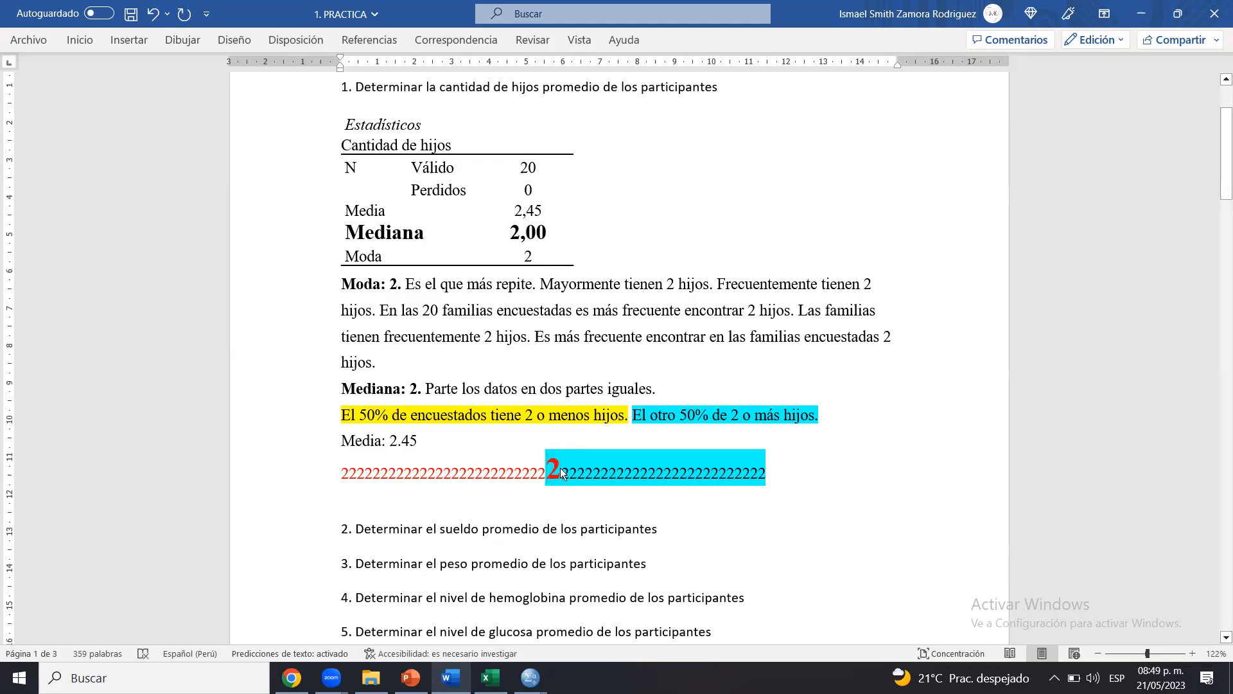
drag(457, 475, 443, 474)
click(443, 474)
text(1)
click(762, 473)
key(Delete)
text(6)
Replace the fourth 2 before the final 6 of the row with a 4
key(Left)
key(Left)
key(Left)
key(Left)
key(BackSpace)
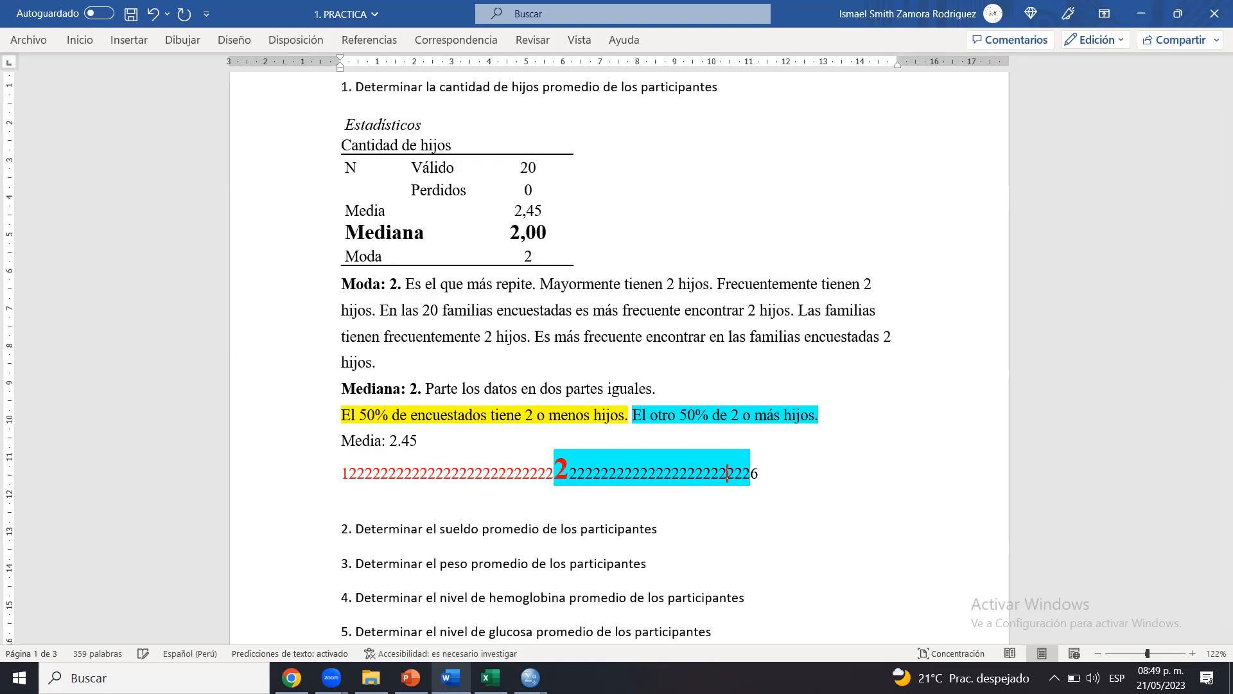
text(42226)
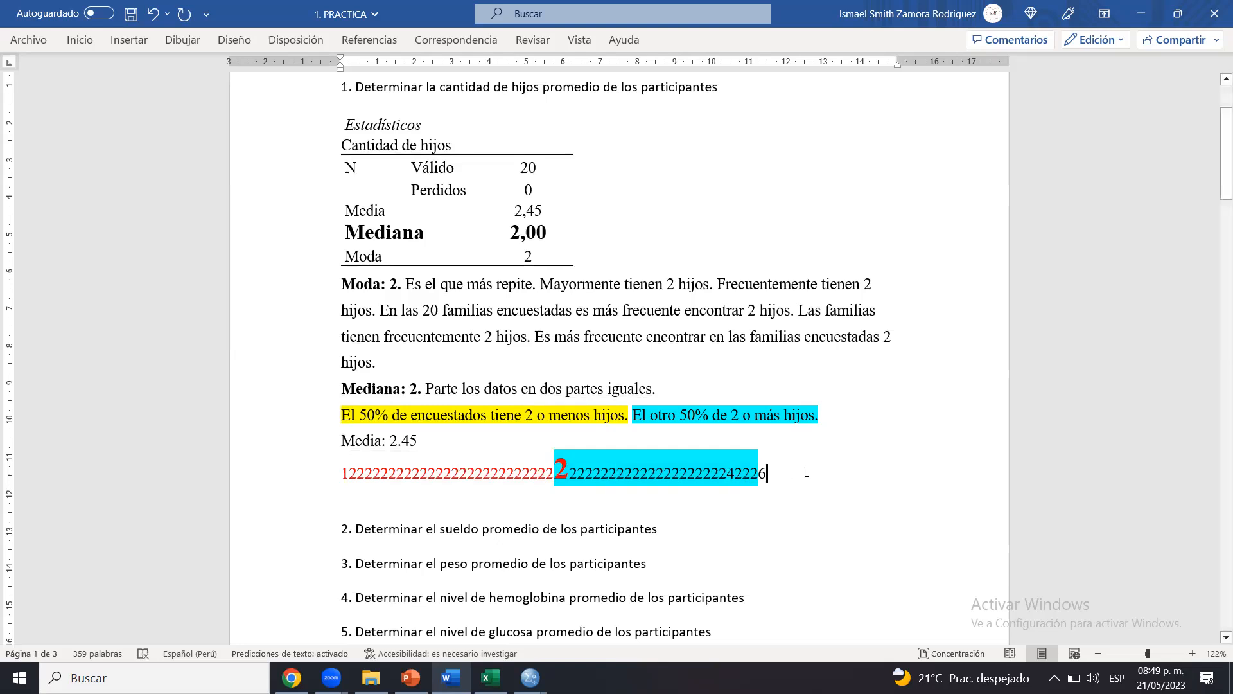
Add an 8 at the end of the digit row and a 0 at its start
text(8)
click(343, 476)
text(0)
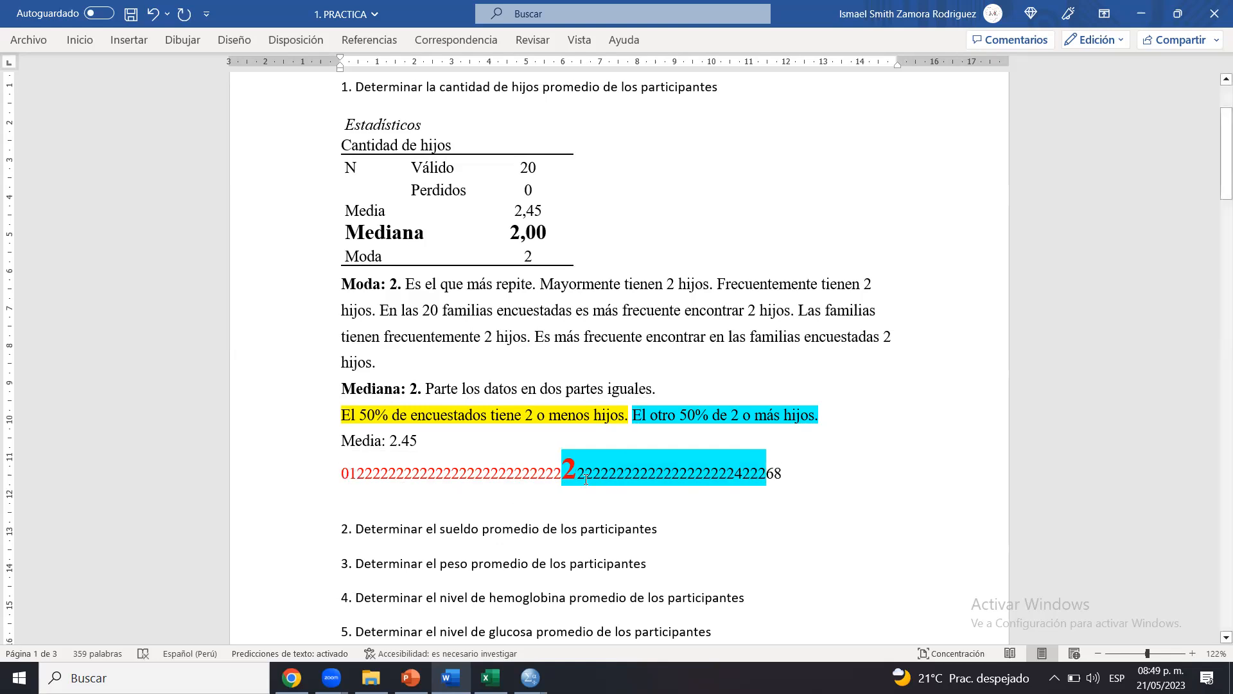
Examine the digits on each side of the large middle 2, comparing the red half with the turquoise half
drag(562, 472, 333, 472)
click(332, 473)
key(Down)
drag(569, 468, 787, 467)
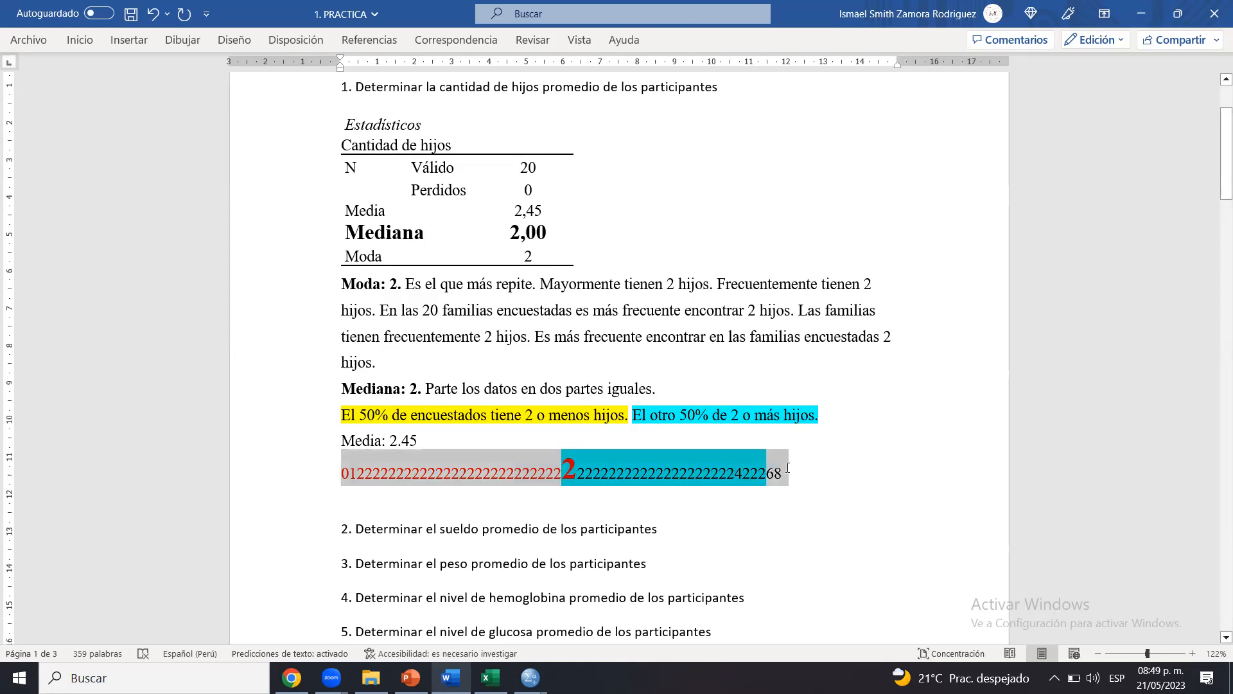
click(788, 467)
drag(567, 467, 818, 470)
click(818, 471)
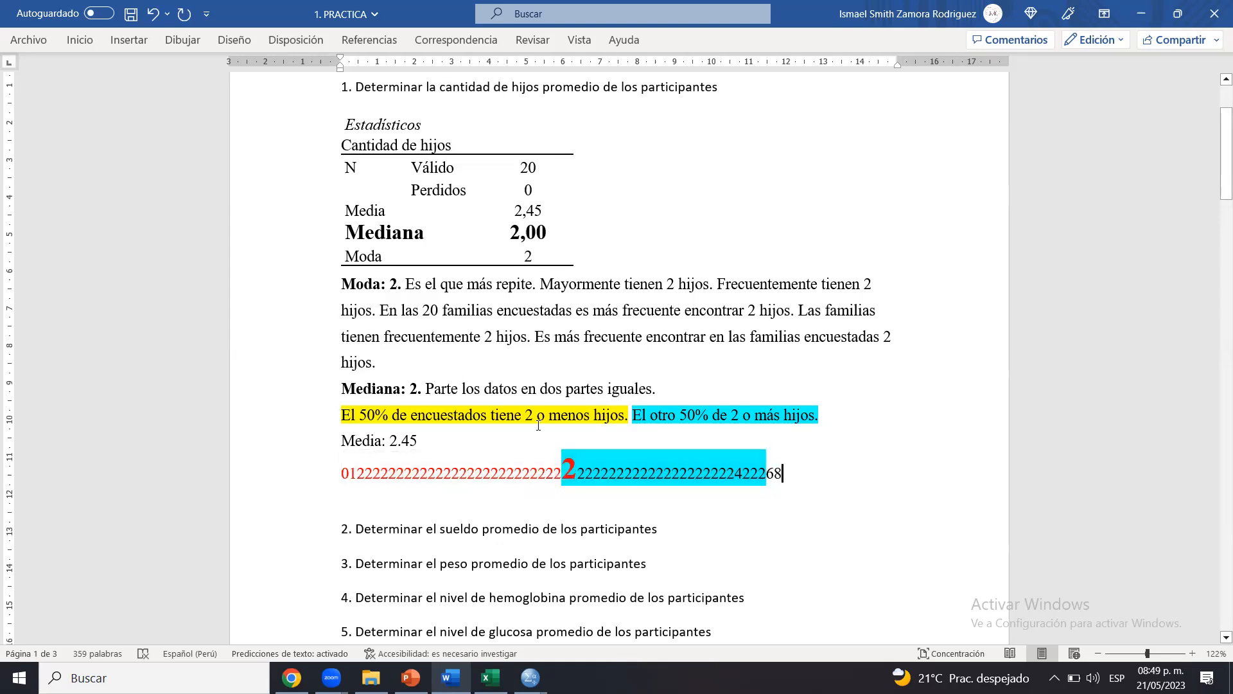
drag(341, 472, 569, 468)
click(569, 468)
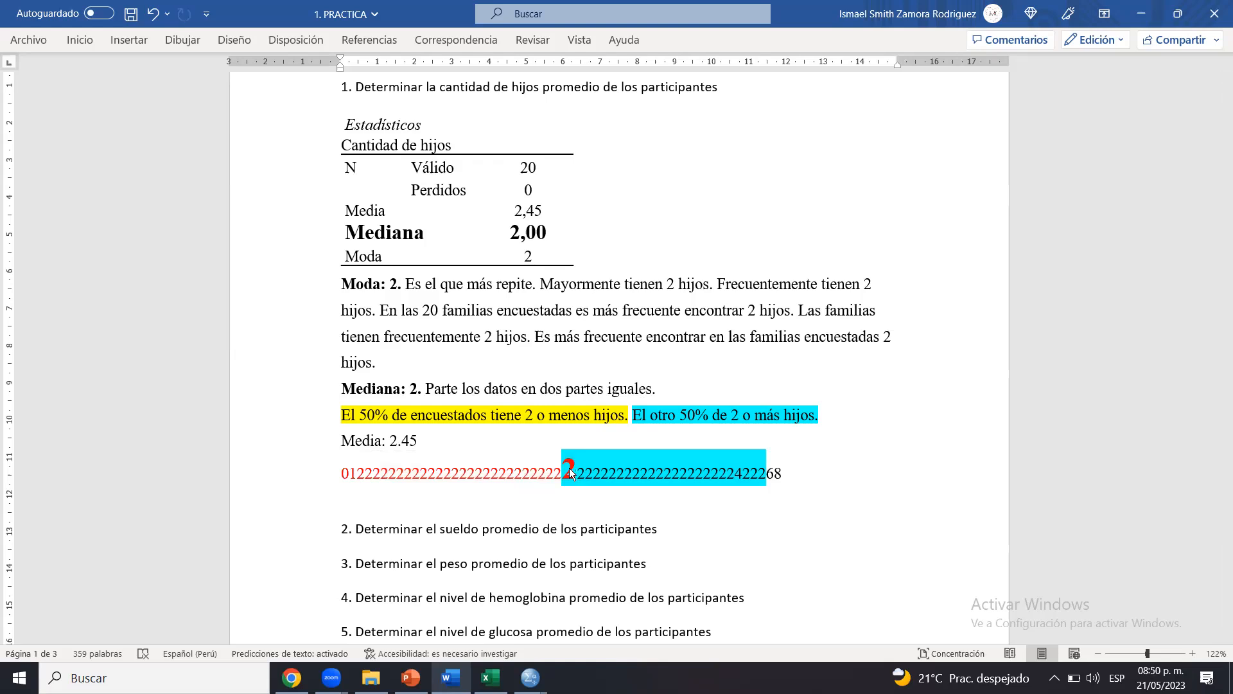
Make the label "Media:" bold in the line below the Mediana interpretation
click(468, 442)
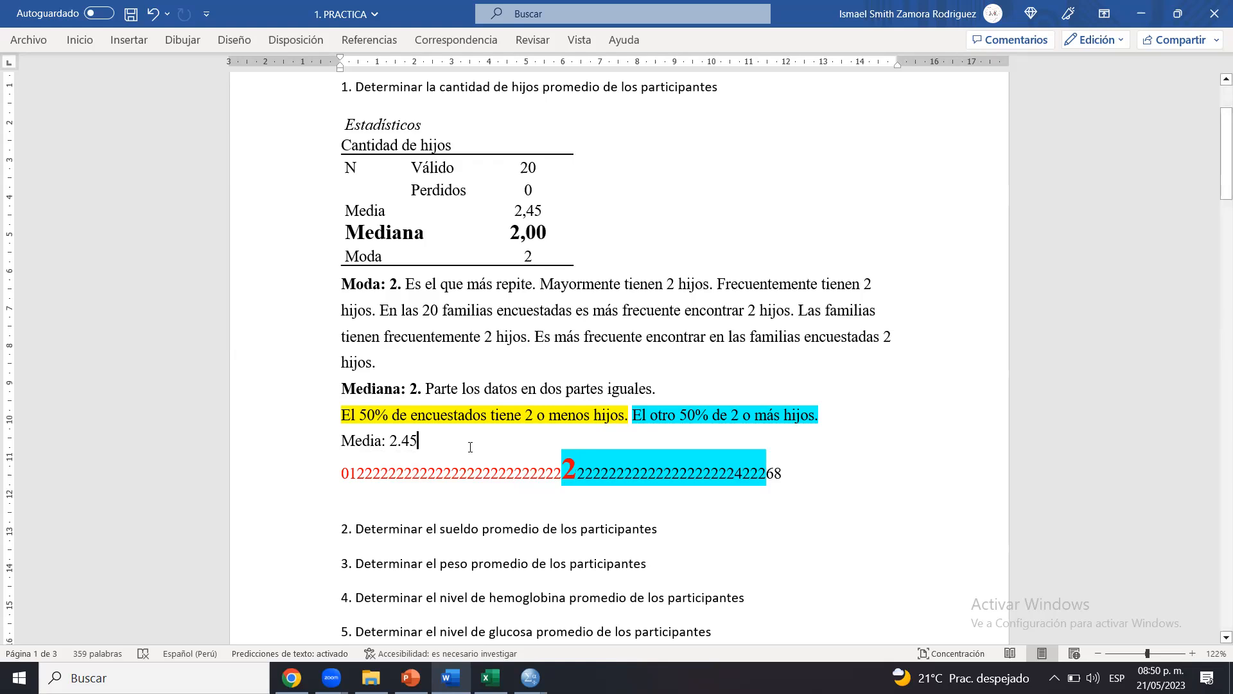
drag(392, 443, 316, 450)
key(ctrl+b)
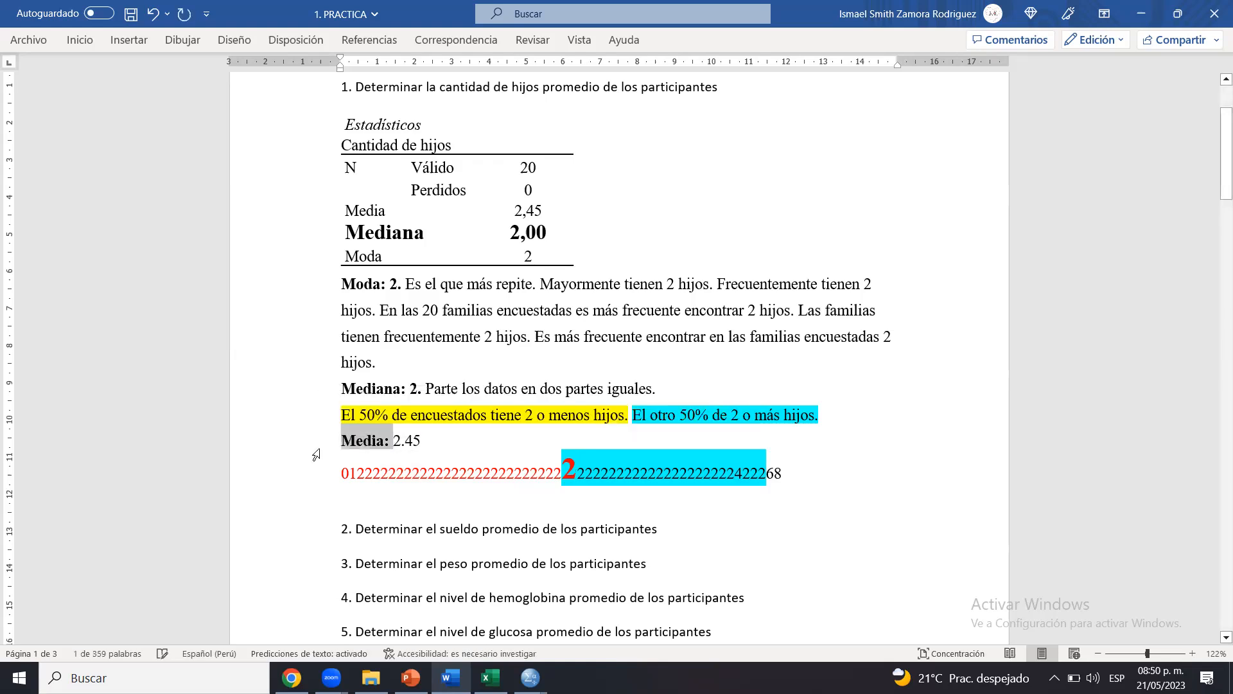
Delete the whole row of example digits below the Media line
click(531, 473)
drag(803, 483, 302, 495)
click(411, 502)
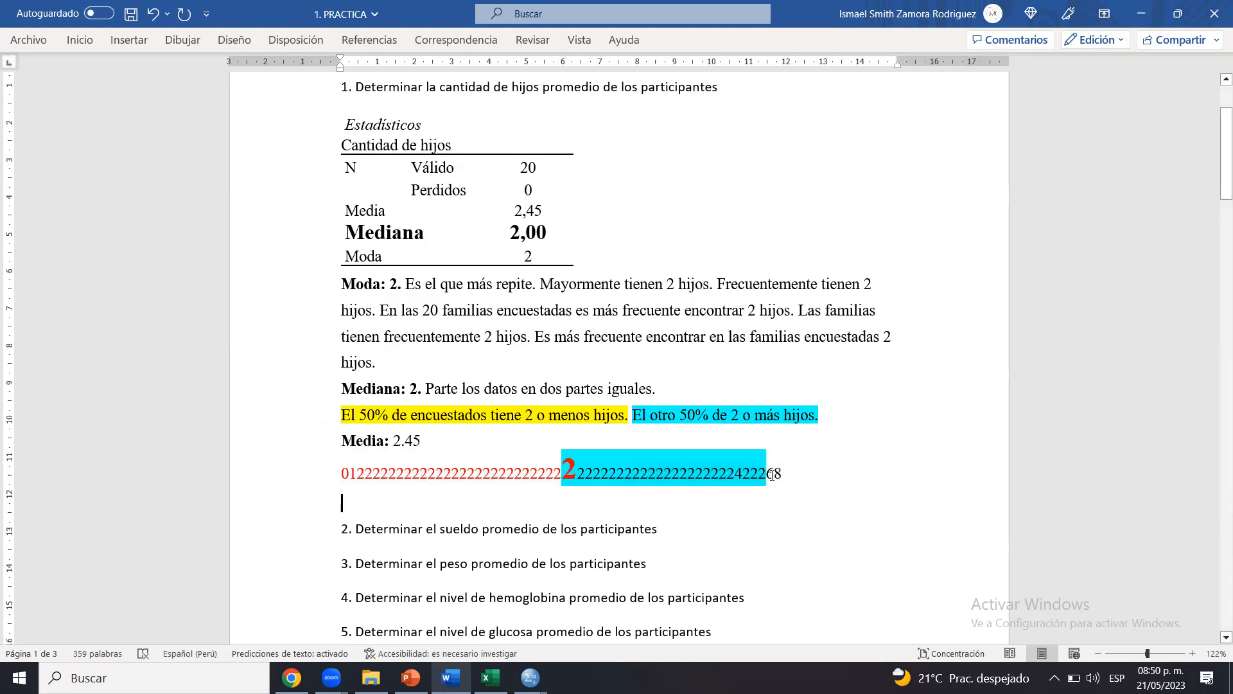
drag(774, 474, 342, 479)
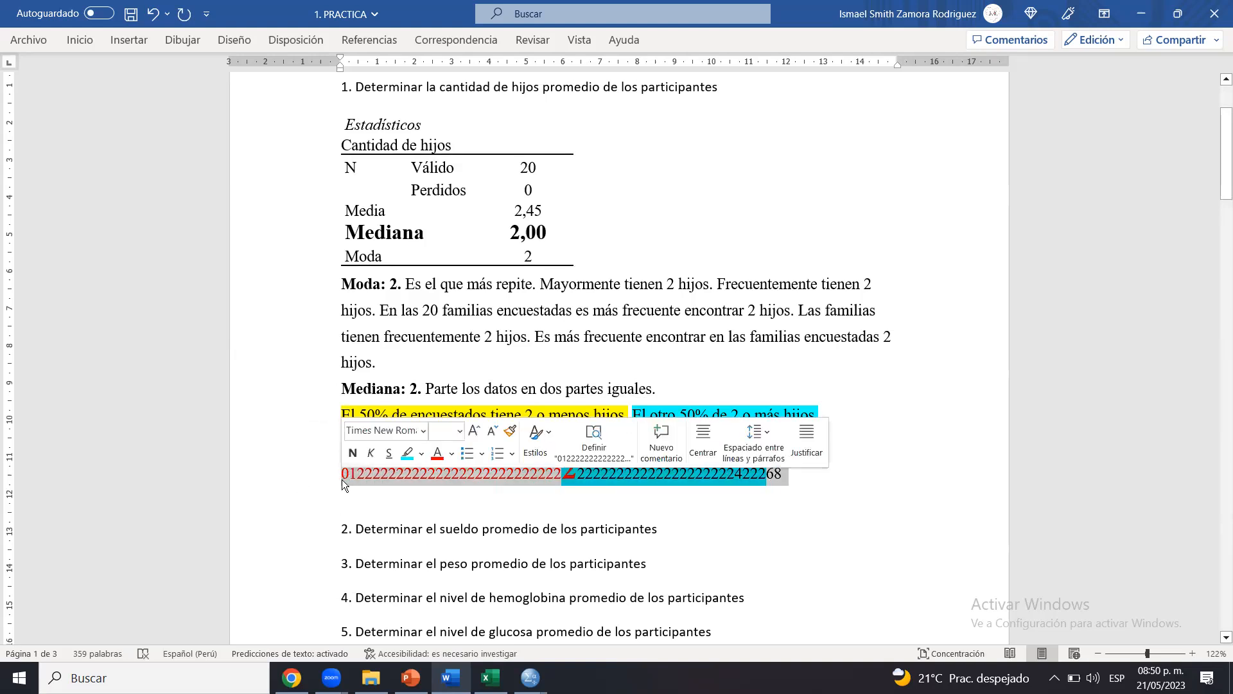
key(Delete)
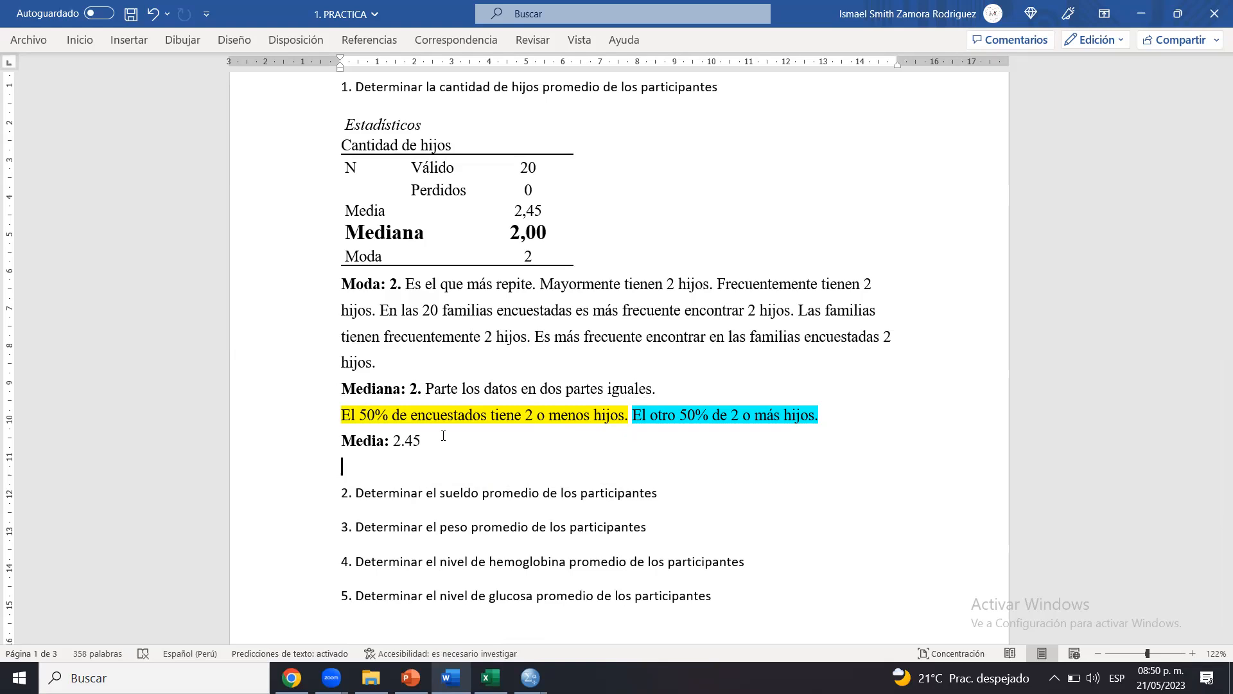
Enlarge the font of the entire "Media: 2.45" line
click(443, 436)
click(421, 456)
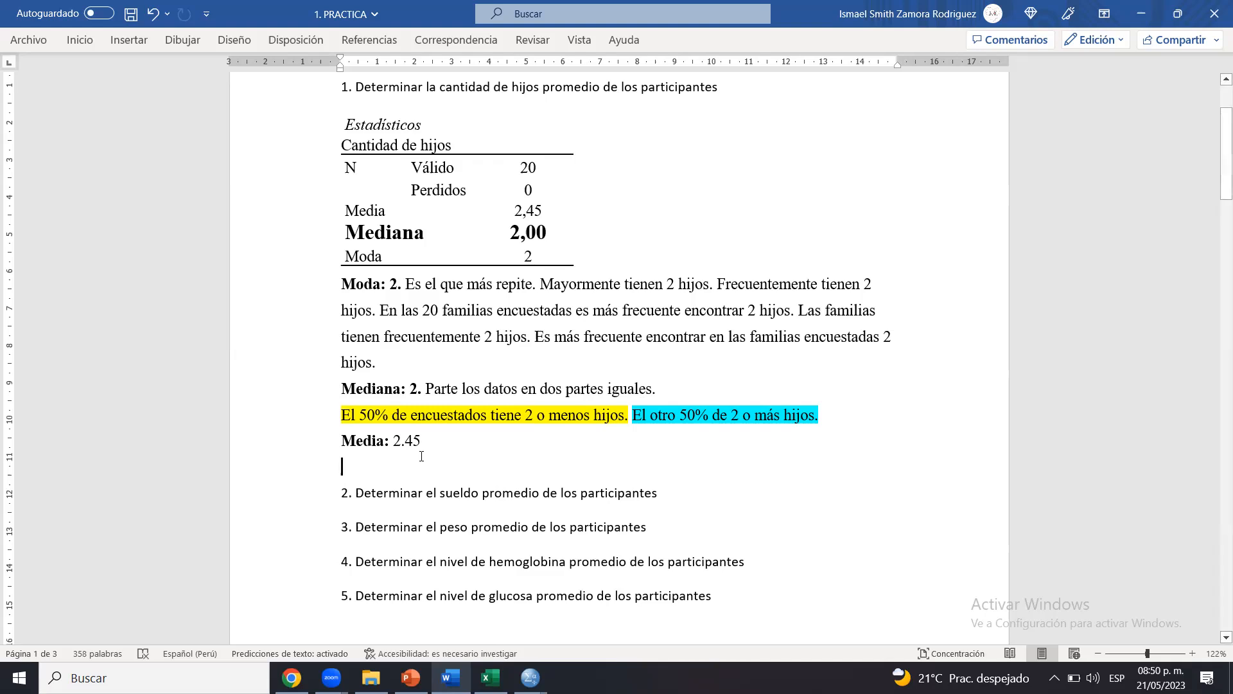
click(386, 442)
double_click(384, 442)
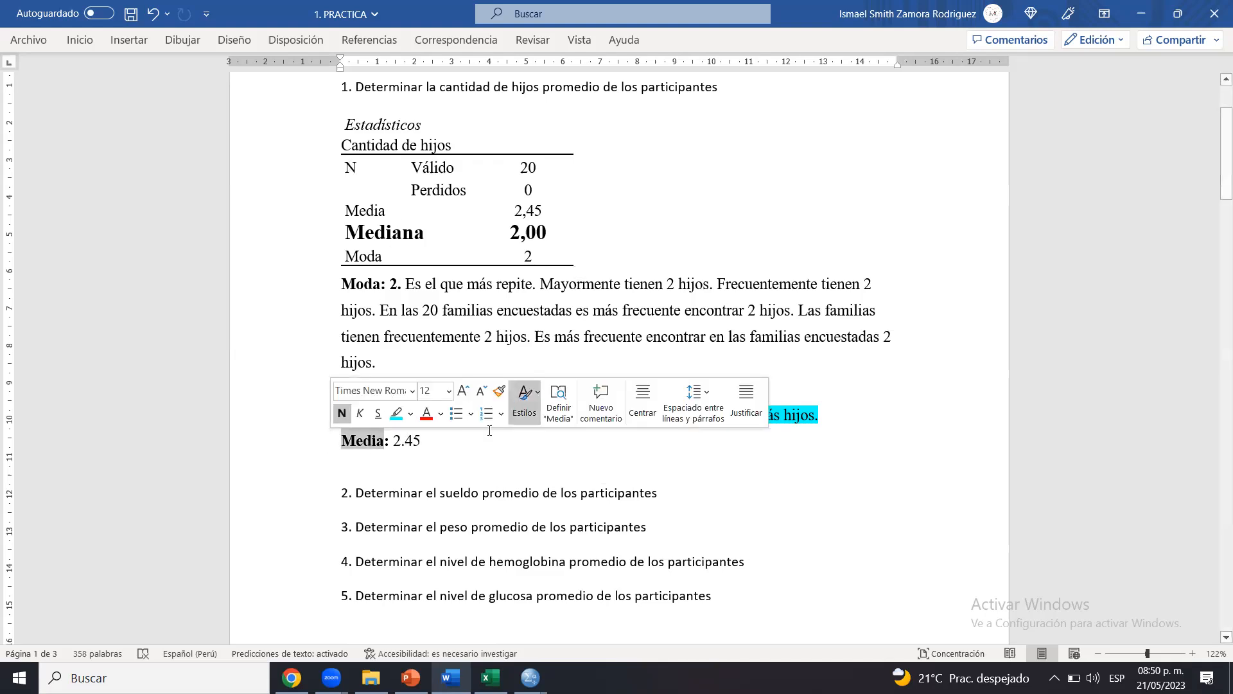
click(457, 447)
triple_click(440, 439)
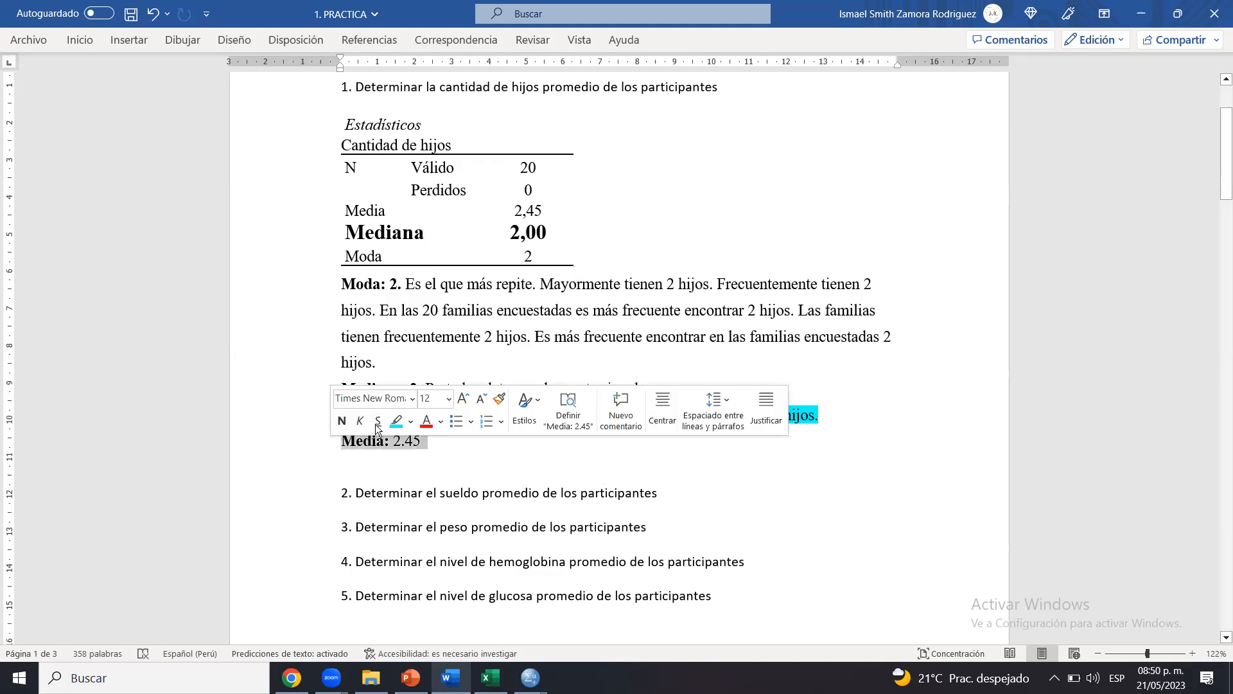
click(462, 398)
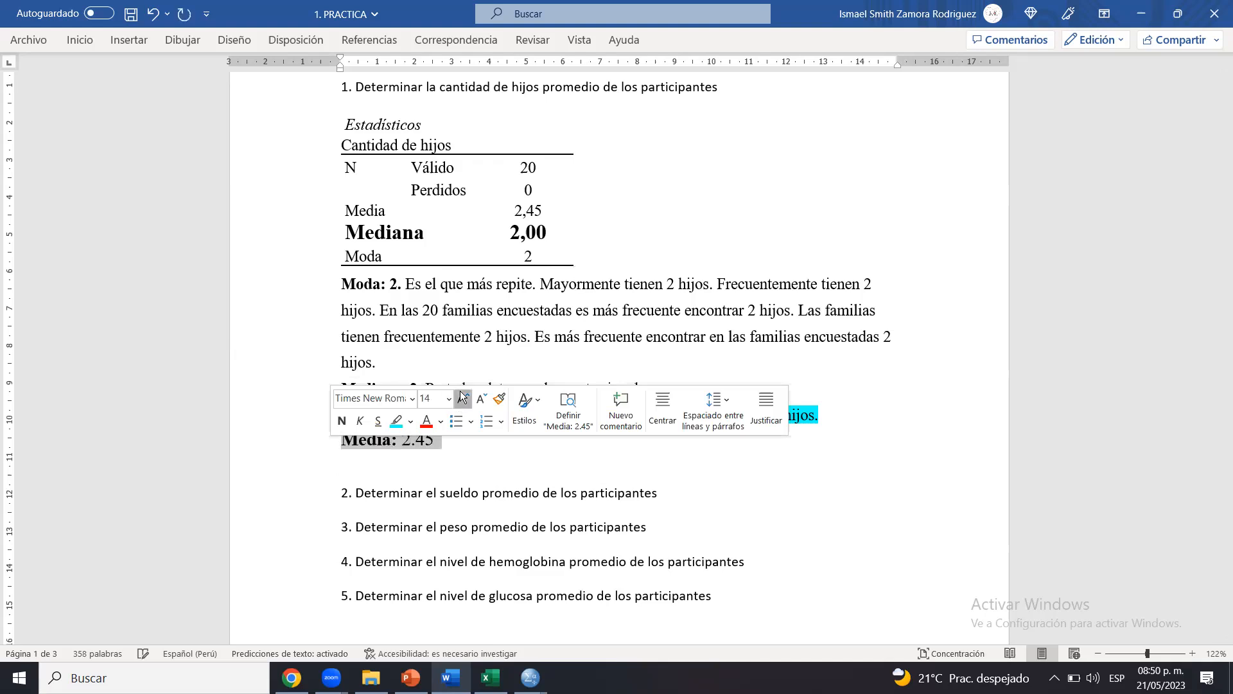
click(461, 448)
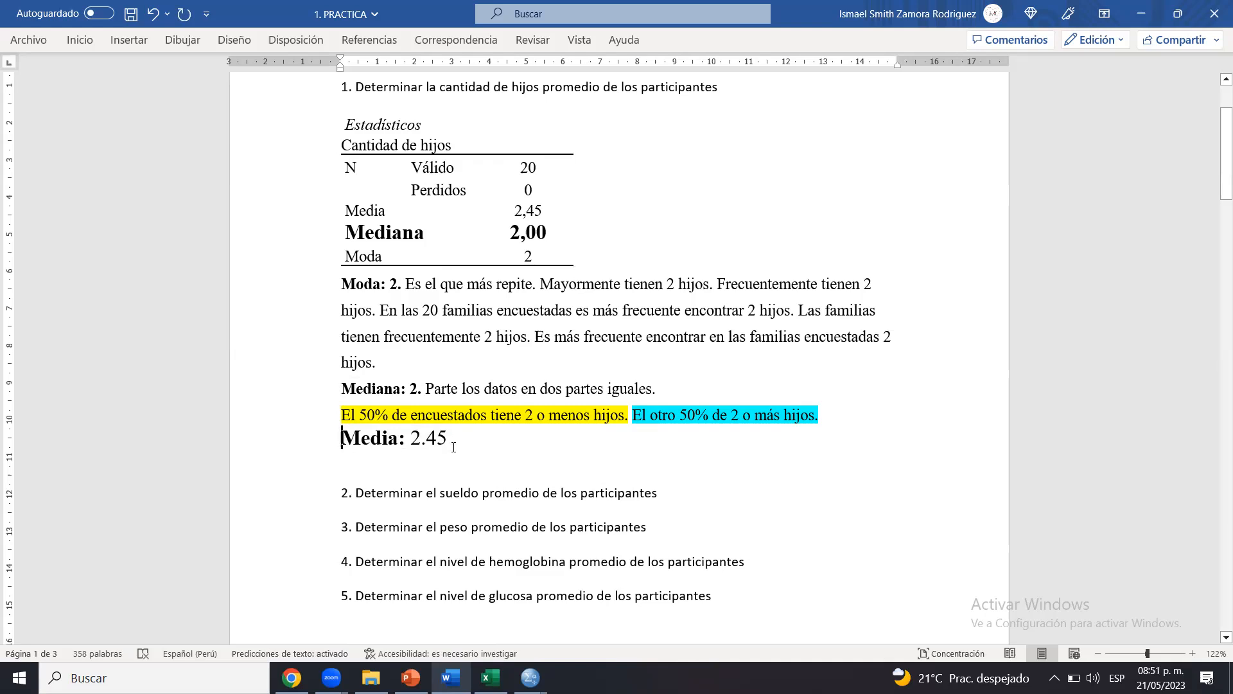
Examine the Media line and the Mediana interpretation, including the sentence "Parte los datos en dos partes iguales."
drag(448, 437, 341, 437)
click(351, 443)
drag(340, 388, 421, 389)
click(422, 384)
drag(424, 388, 682, 414)
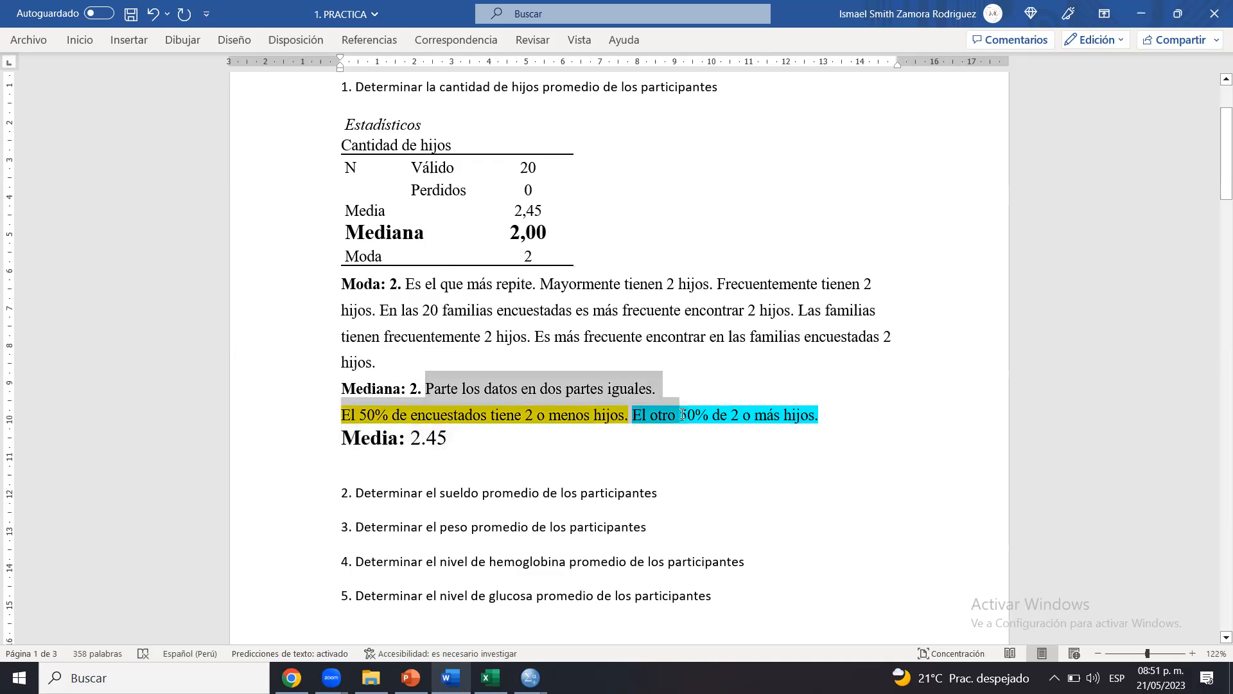
click(682, 415)
click(664, 387)
drag(664, 388, 425, 386)
key(Left)
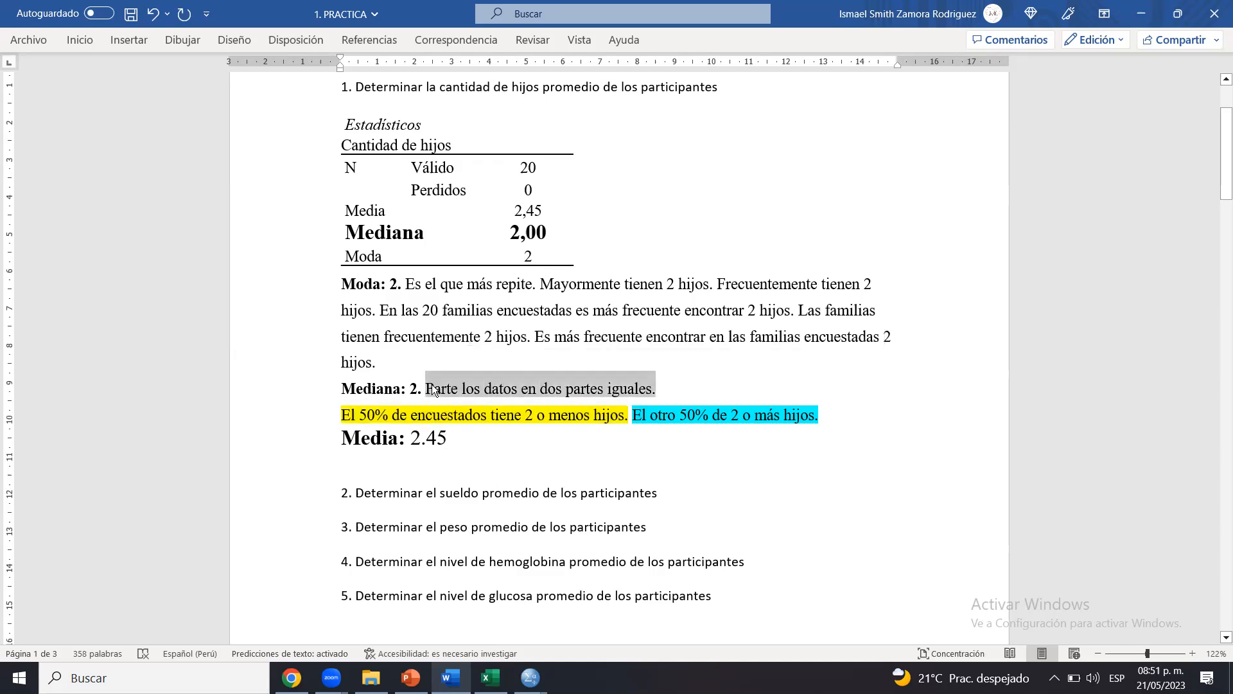
click(431, 385)
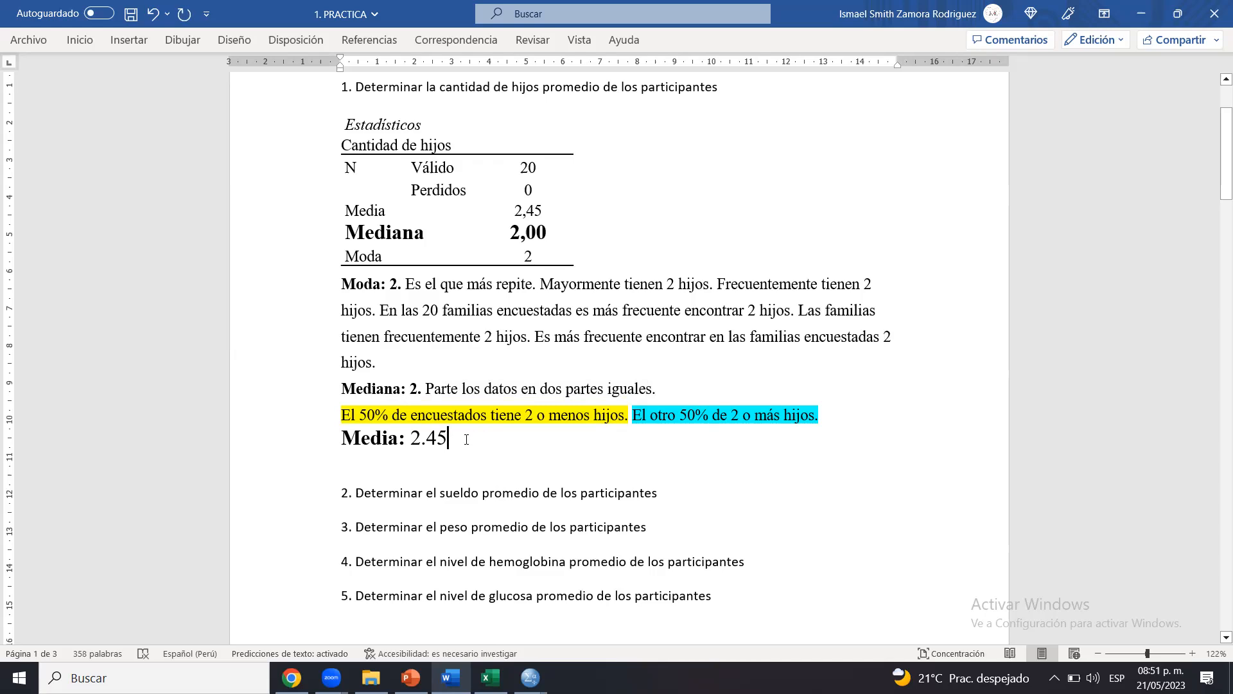
drag(347, 394, 424, 393)
click(424, 393)
End the "Media: 2.45" line with a period and add two more blank lines below it
click(478, 445)
text(.)
key(Return)
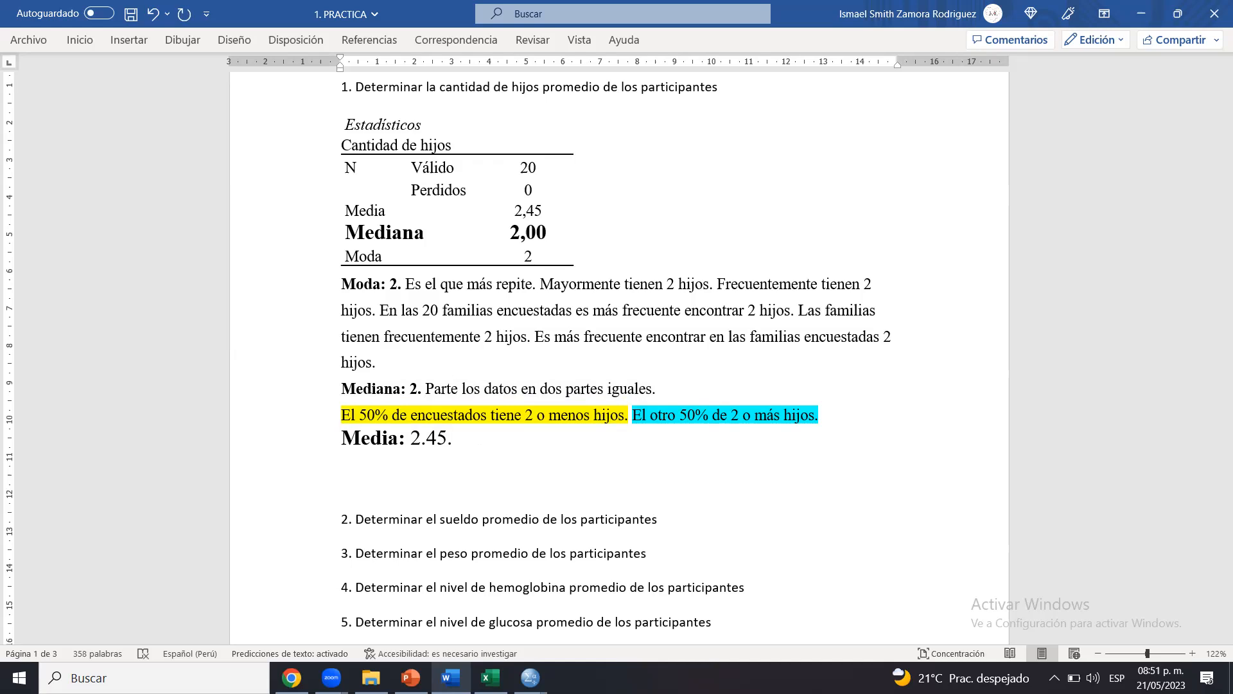
key(Return)
key(Up)
key(BackSpace)
key(Return)
key(Down)
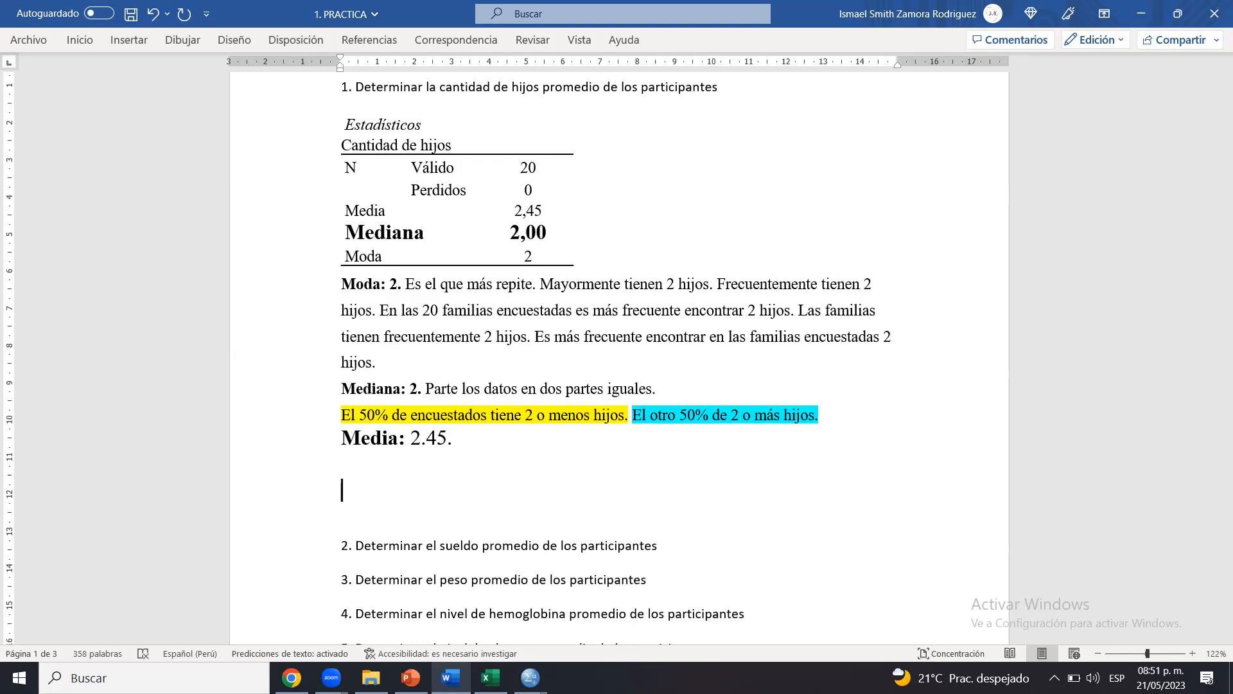
Write an example row of a long run of 1s followed by 23456789 on the second blank line below Media
text(11111111111111111)
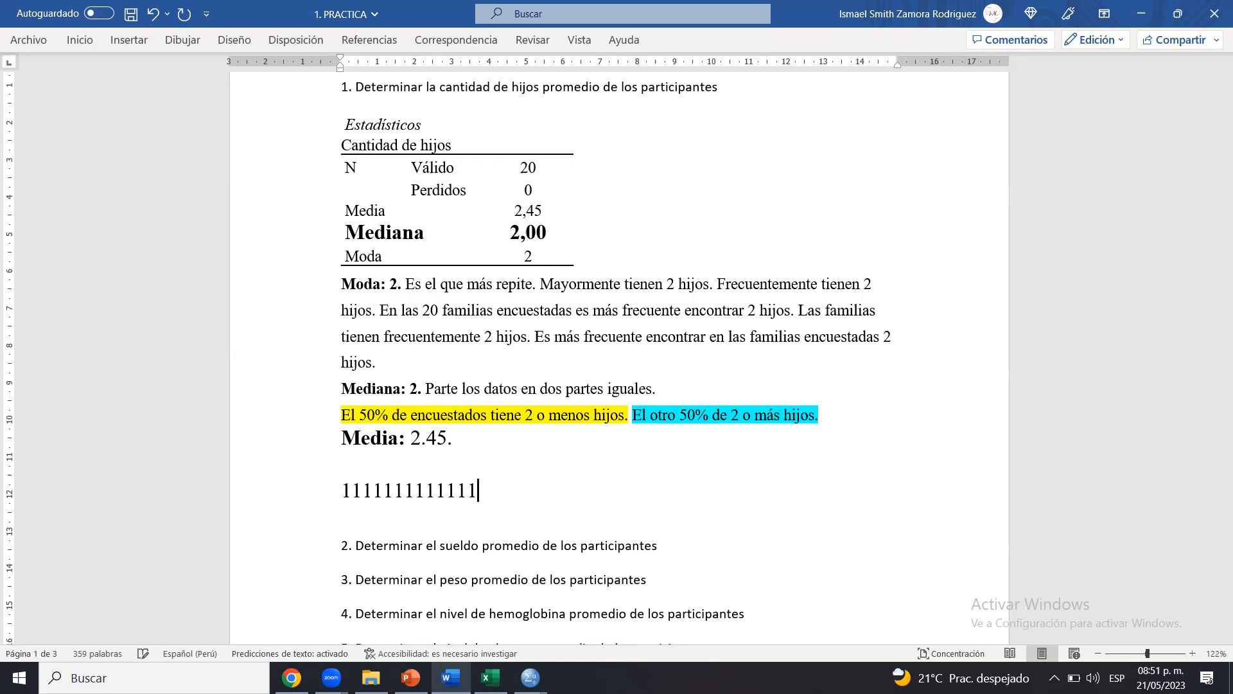
text(11123456789)
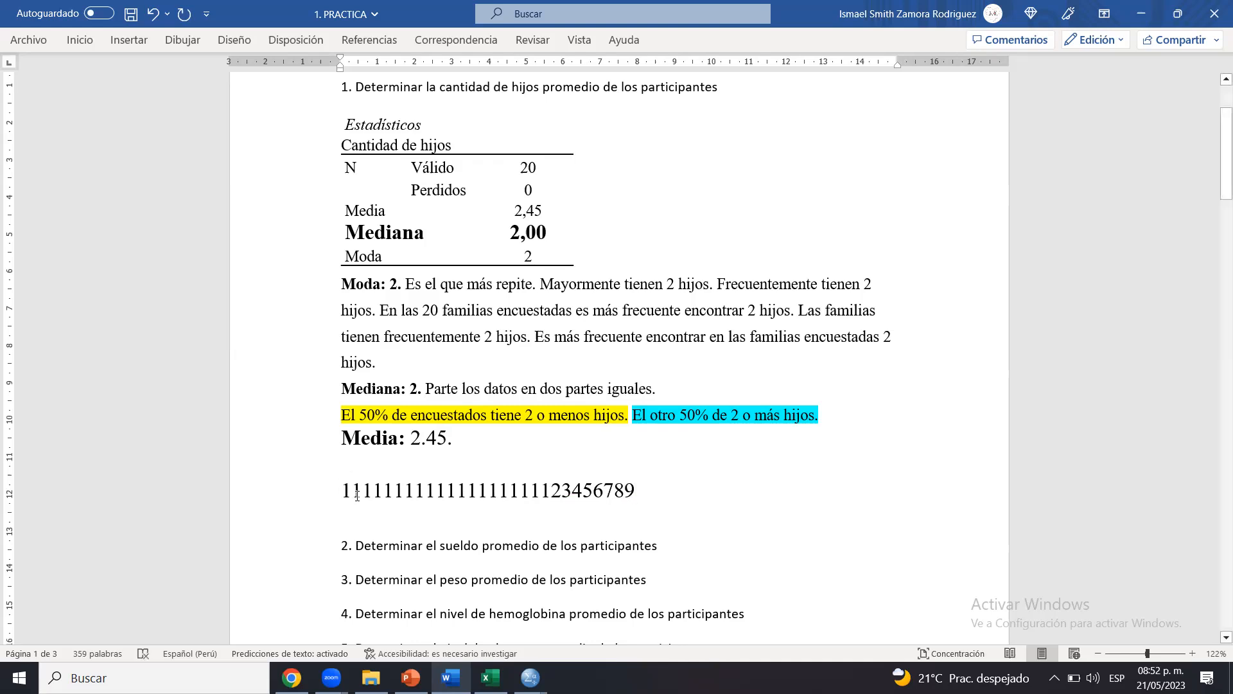
key(Home)
key(shift+End)
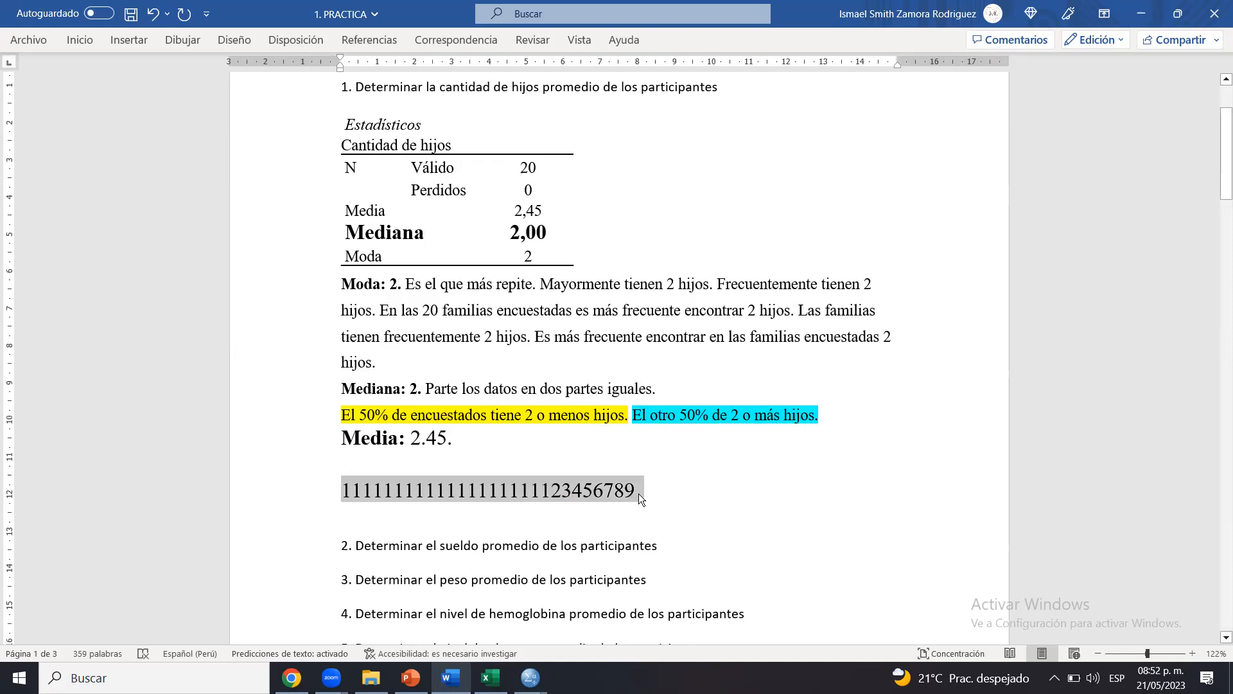
key(End)
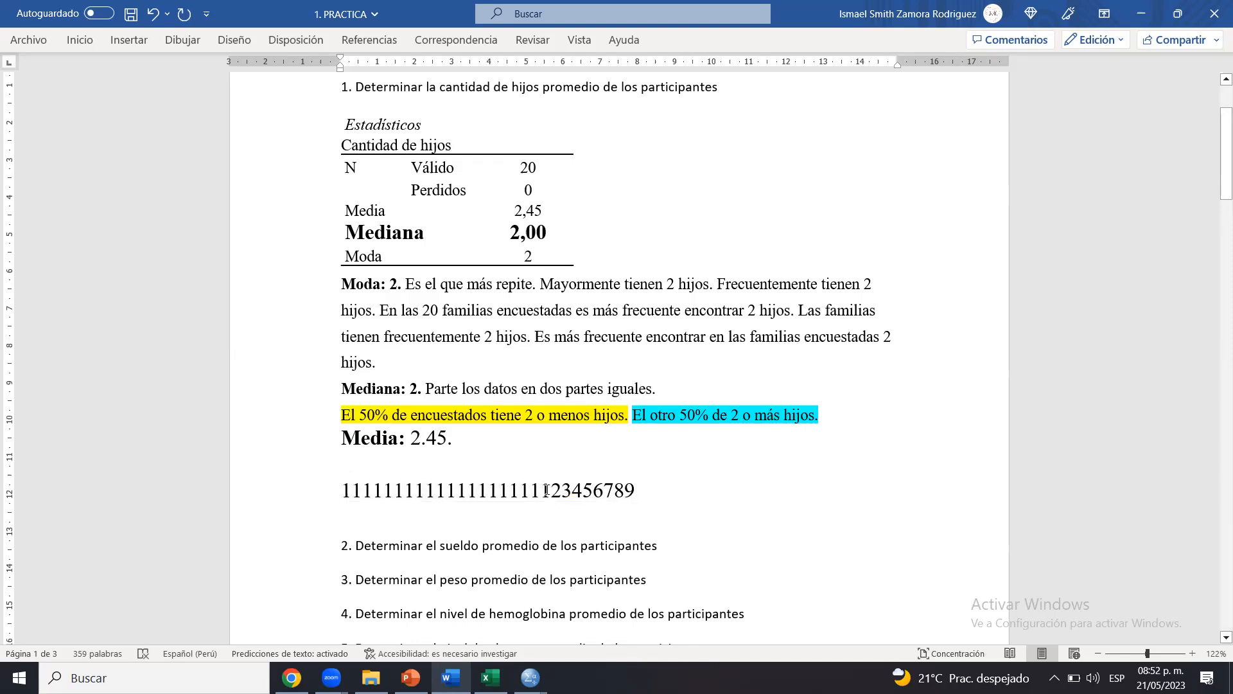
drag(551, 488, 388, 484)
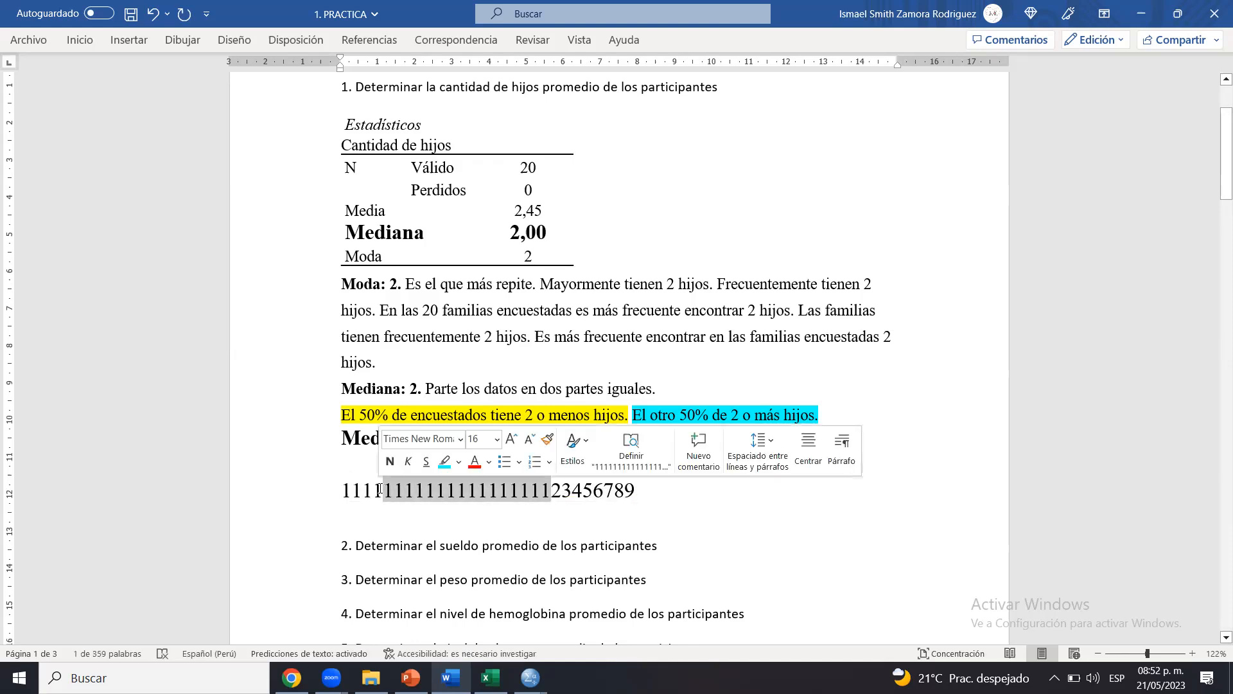
key(BackSpace)
key(BackSpace)
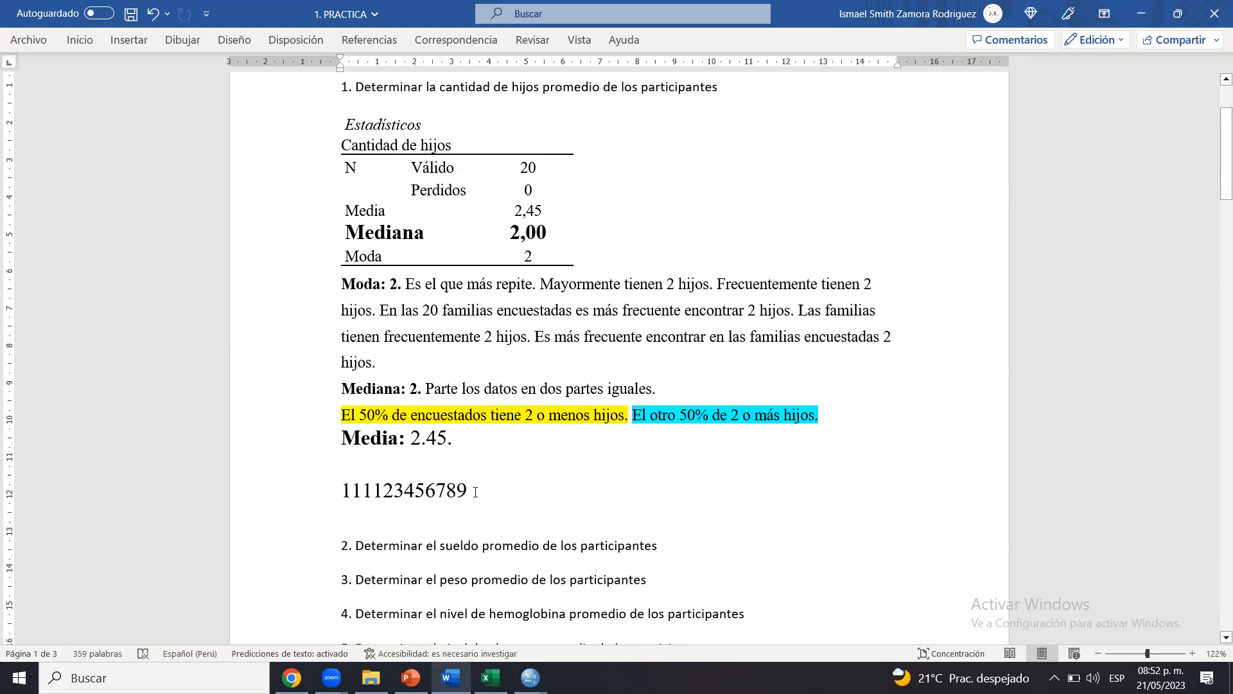
key(BackSpace)
key(BackSpace)
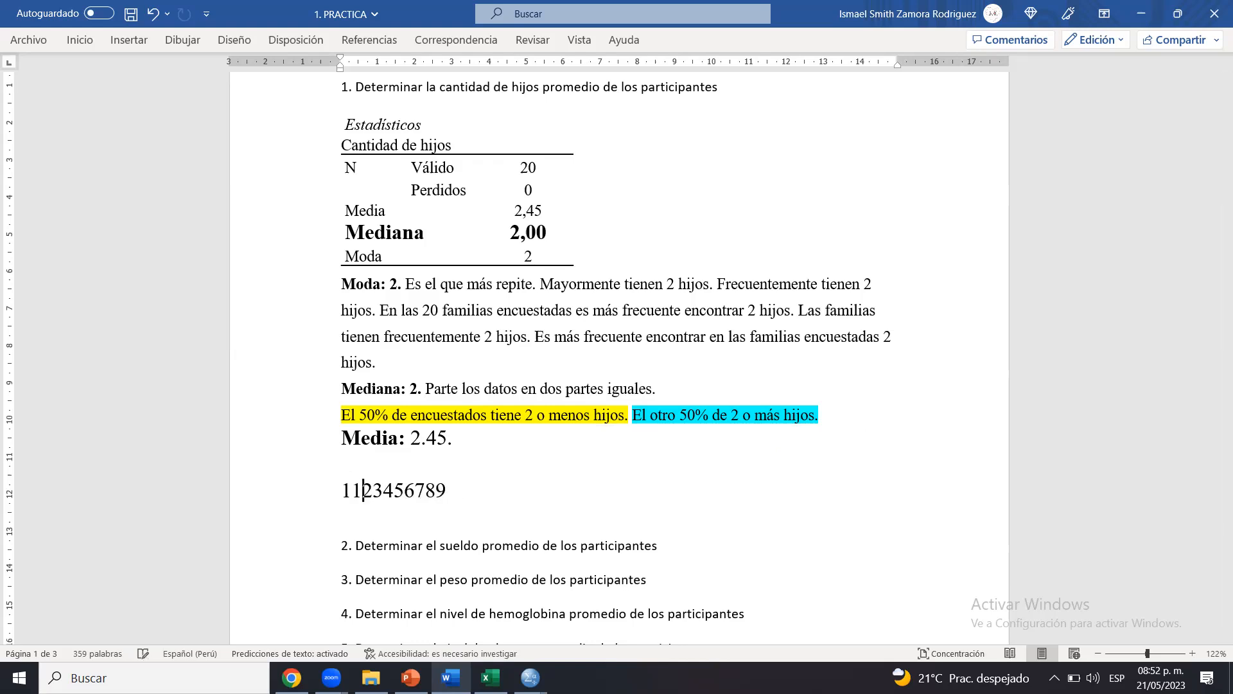
double_click(475, 495)
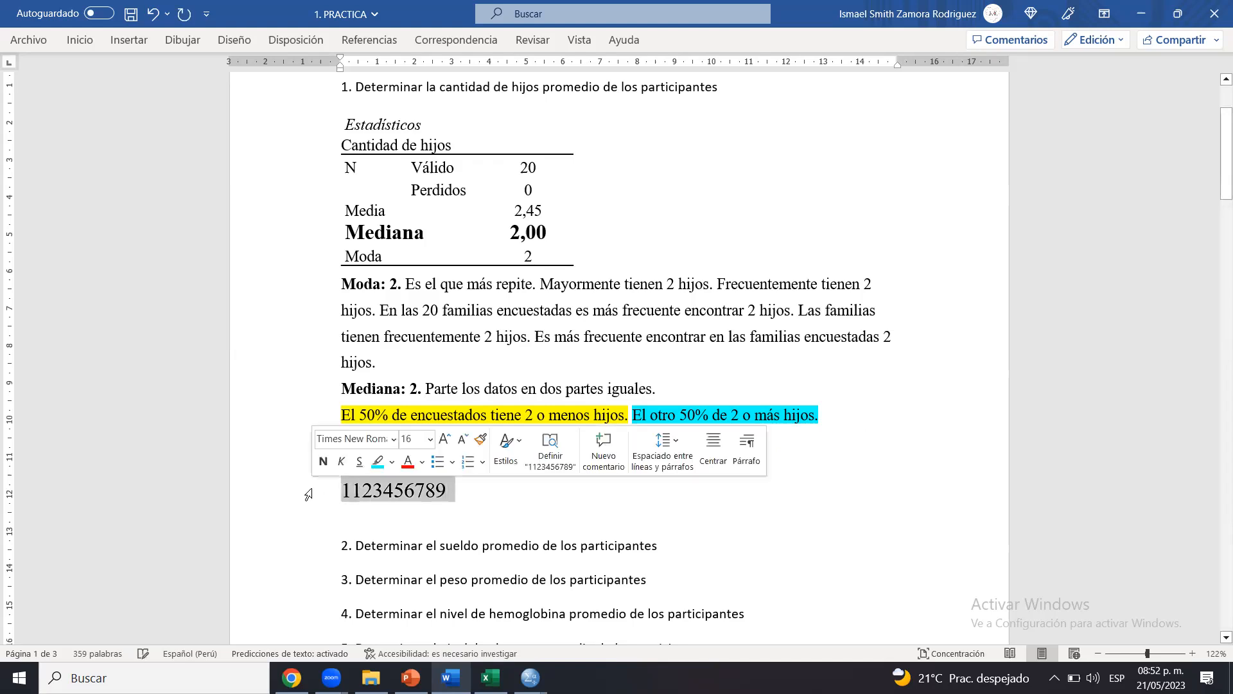
click(74, 40)
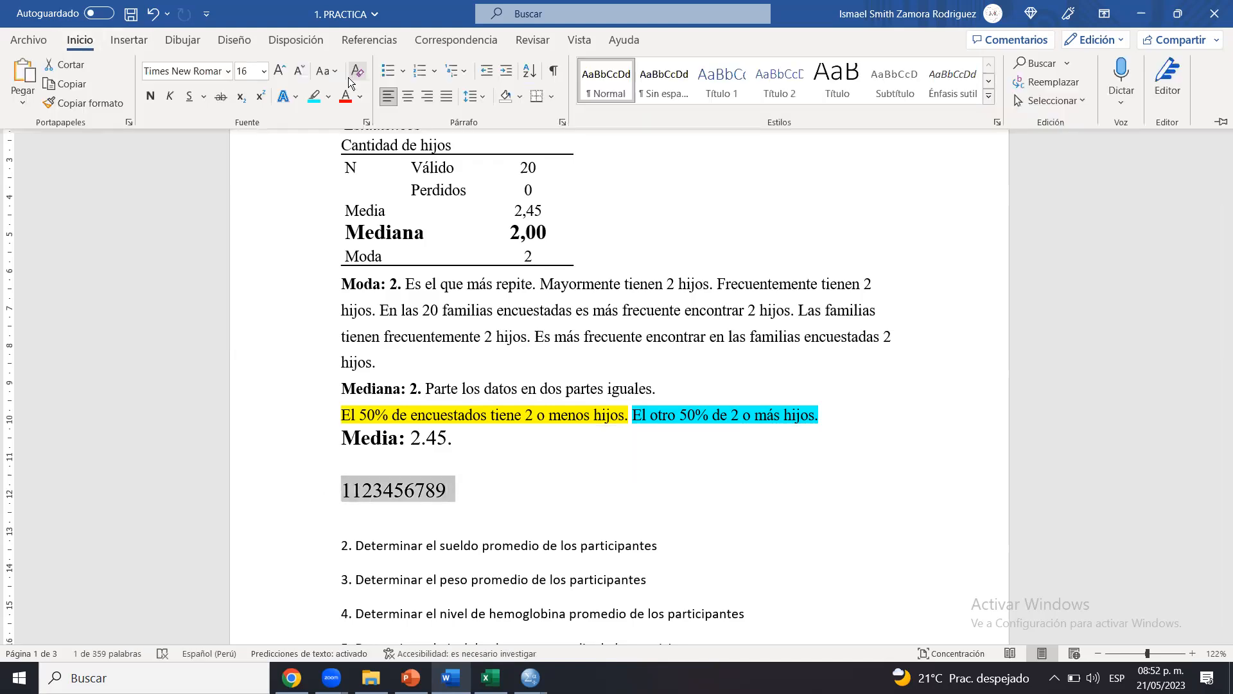
click(279, 71)
click(279, 70)
click(531, 498)
click(510, 500)
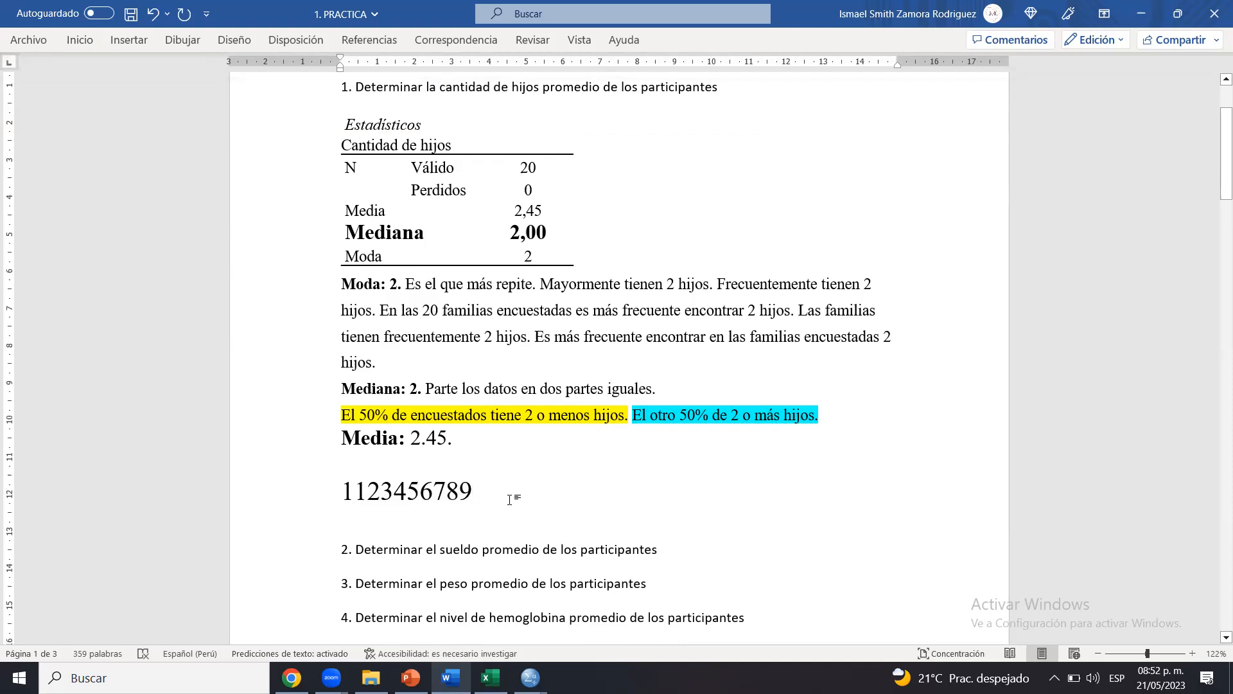
drag(342, 492, 490, 498)
click(490, 493)
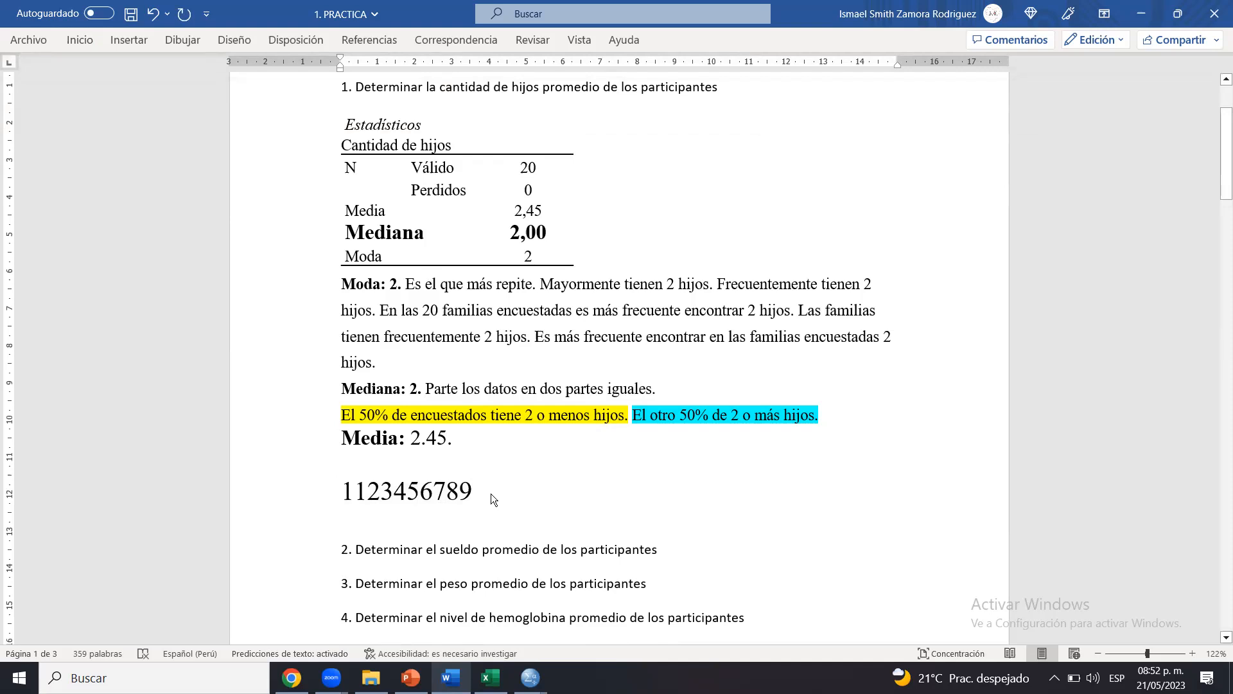
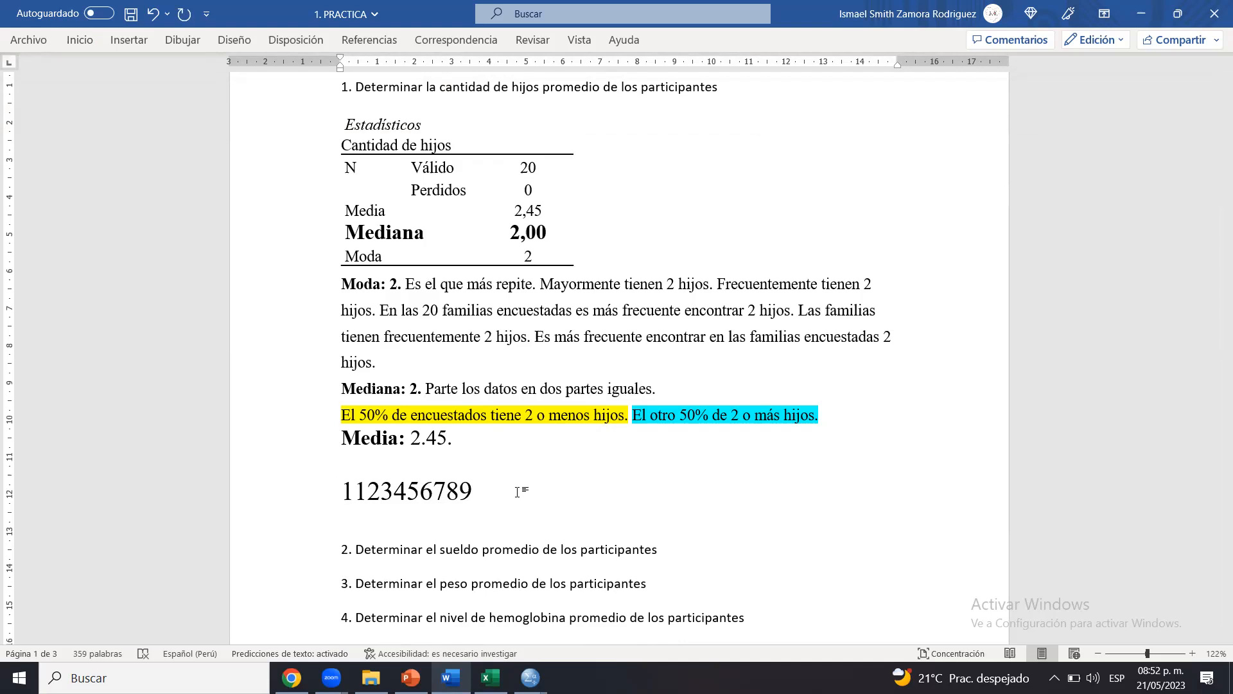
Highlight the two 1s of the example row in turquoise and write "Moda: 1" on a new line below it
drag(342, 492, 367, 491)
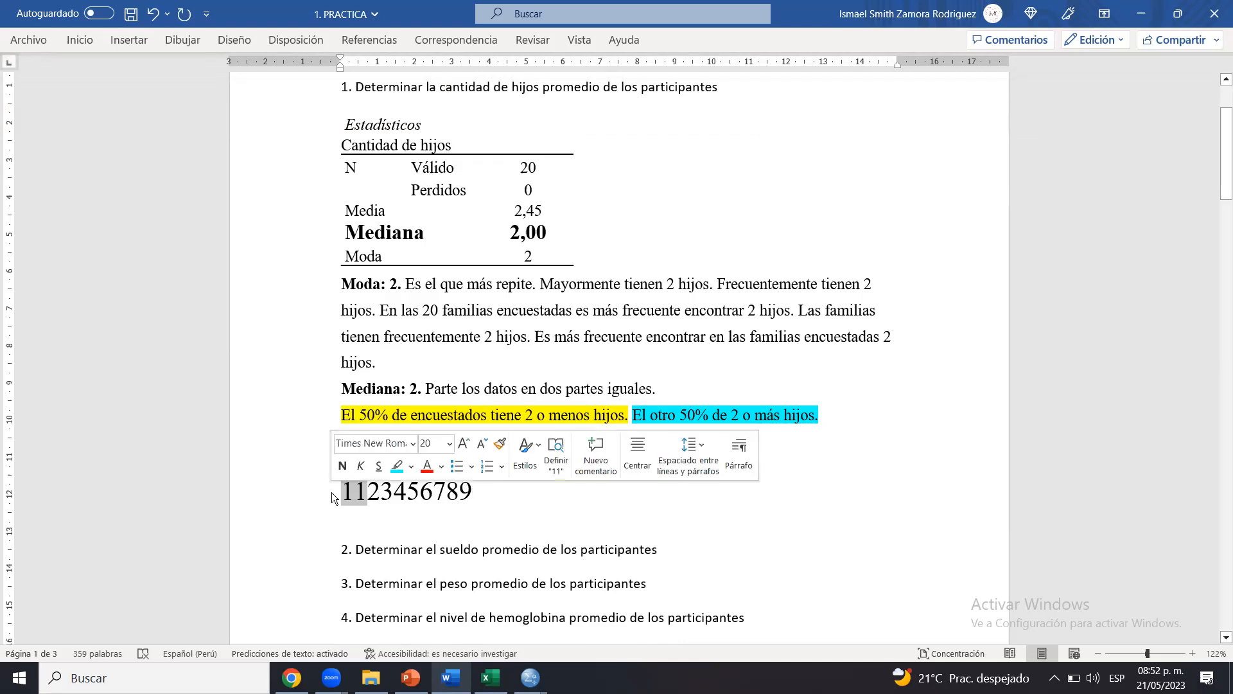
click(397, 465)
click(498, 488)
key(Return)
text(Moda: 1)
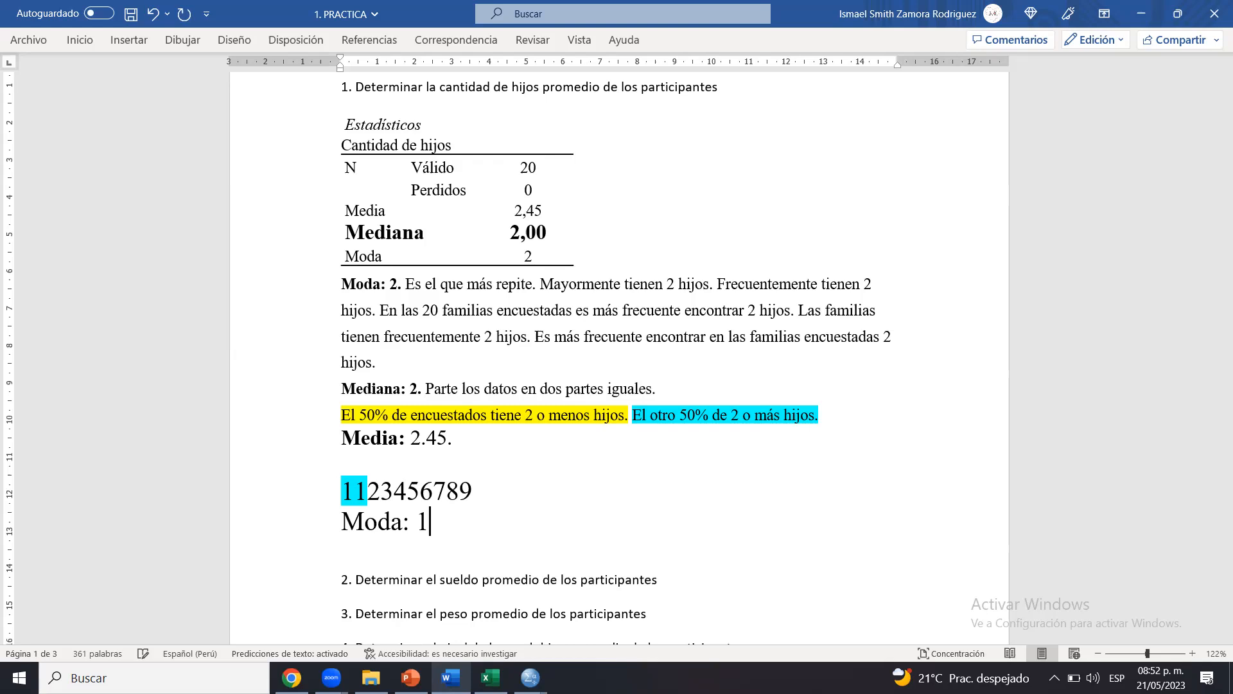
key(Return)
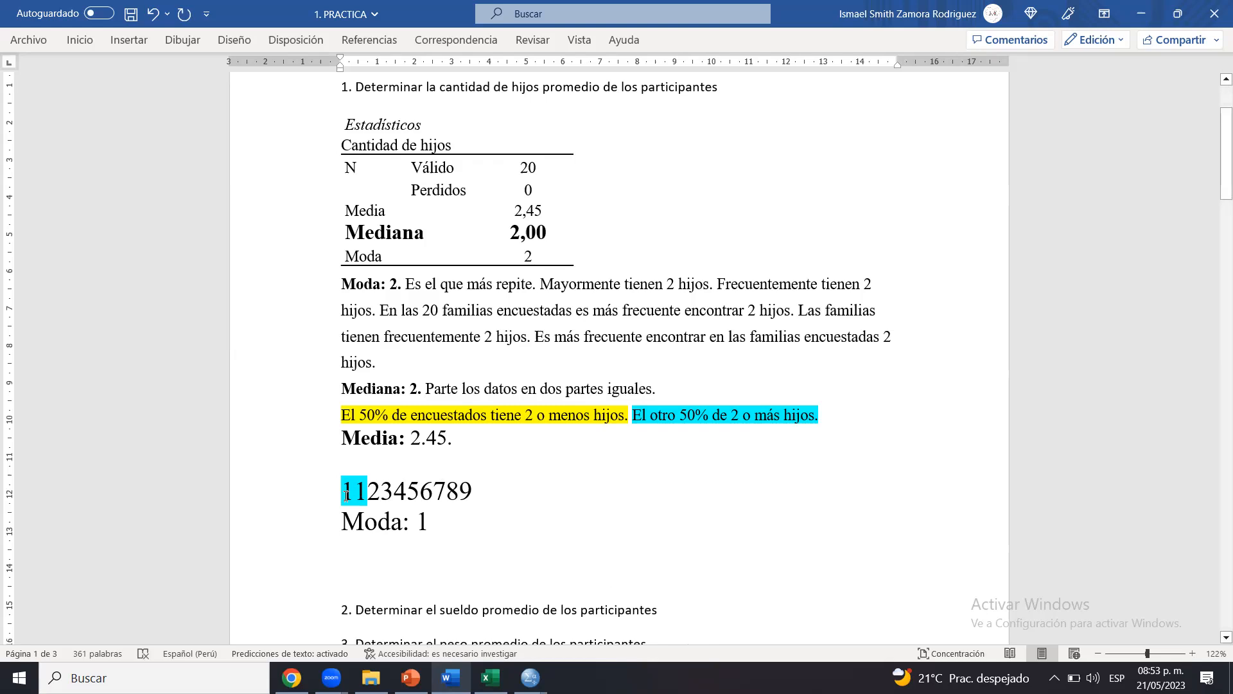
Color the middle digits 45 of the example row red
click(393, 491)
mouse_move(393, 491)
mouse_down()
mouse_move(340, 495)
mouse_move(491, 484)
mouse_move(394, 491)
mouse_up()
click(492, 465)
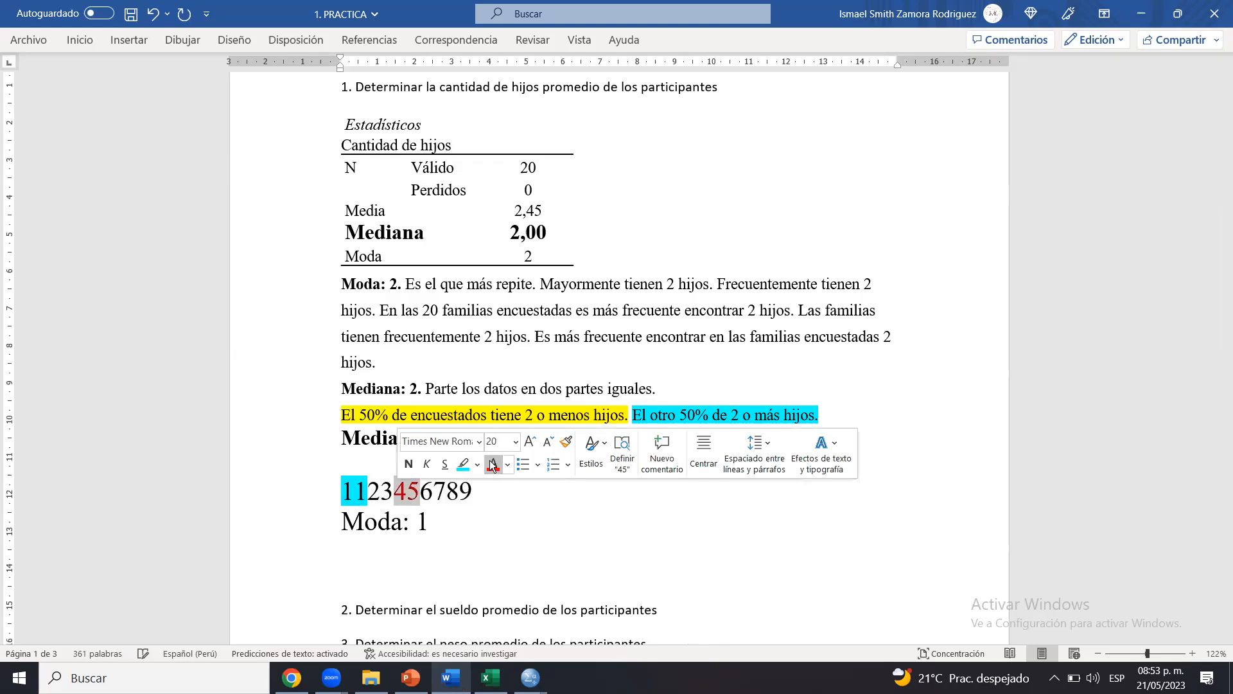
click(464, 493)
drag(396, 494, 416, 490)
click(415, 490)
click(418, 489)
Write "Mediana: 4.5" on its own line below the example's "Moda: 1"
key(Down)
key(Return)
text(Me)
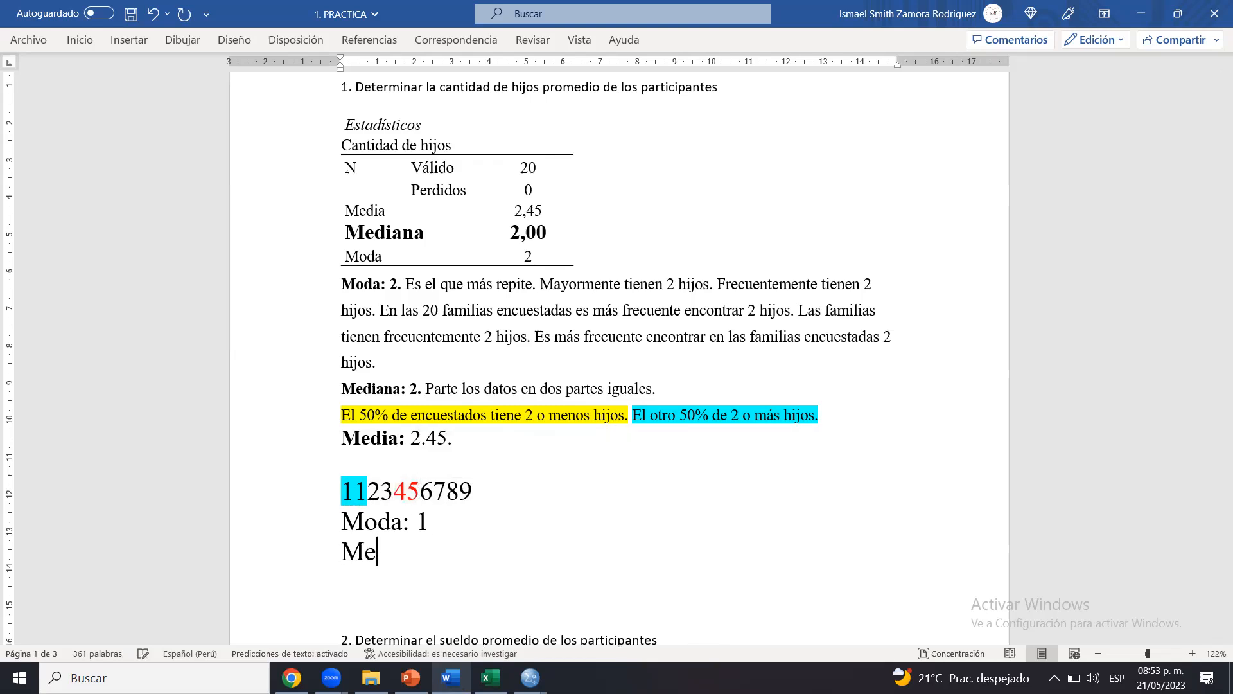
text(diana:)
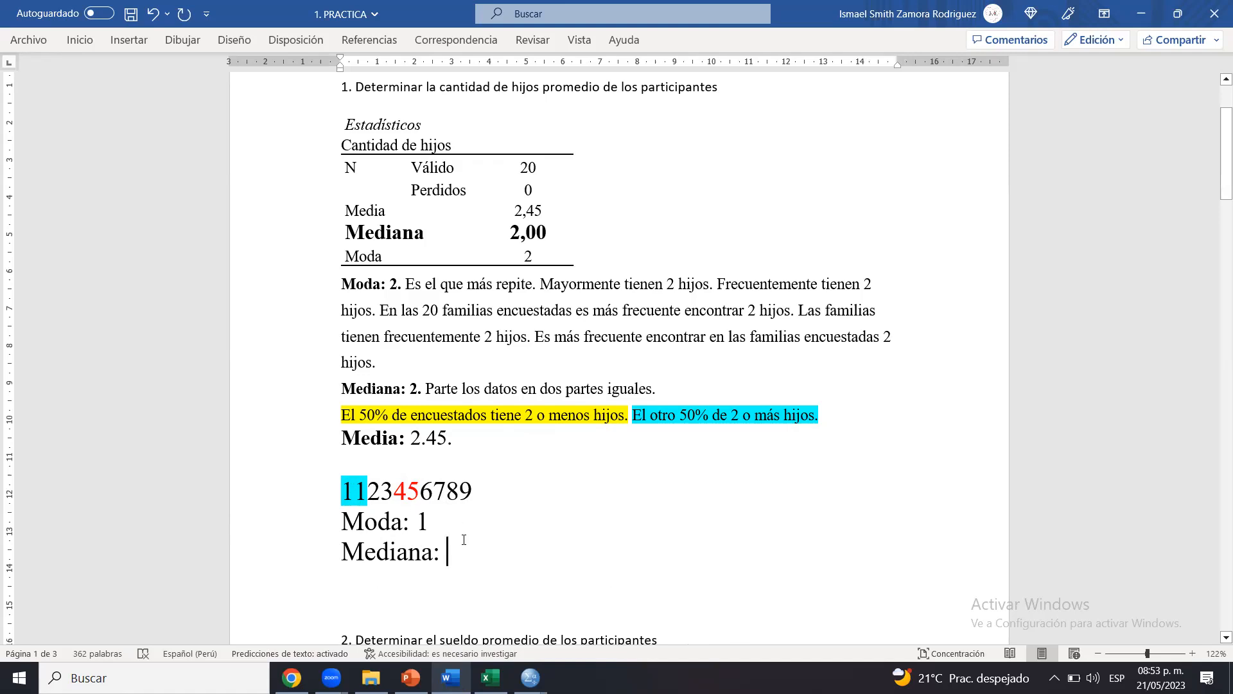
text(4.5)
Try a third 1 in the highlighted part of the example row and remove it again
click(355, 491)
text(1)
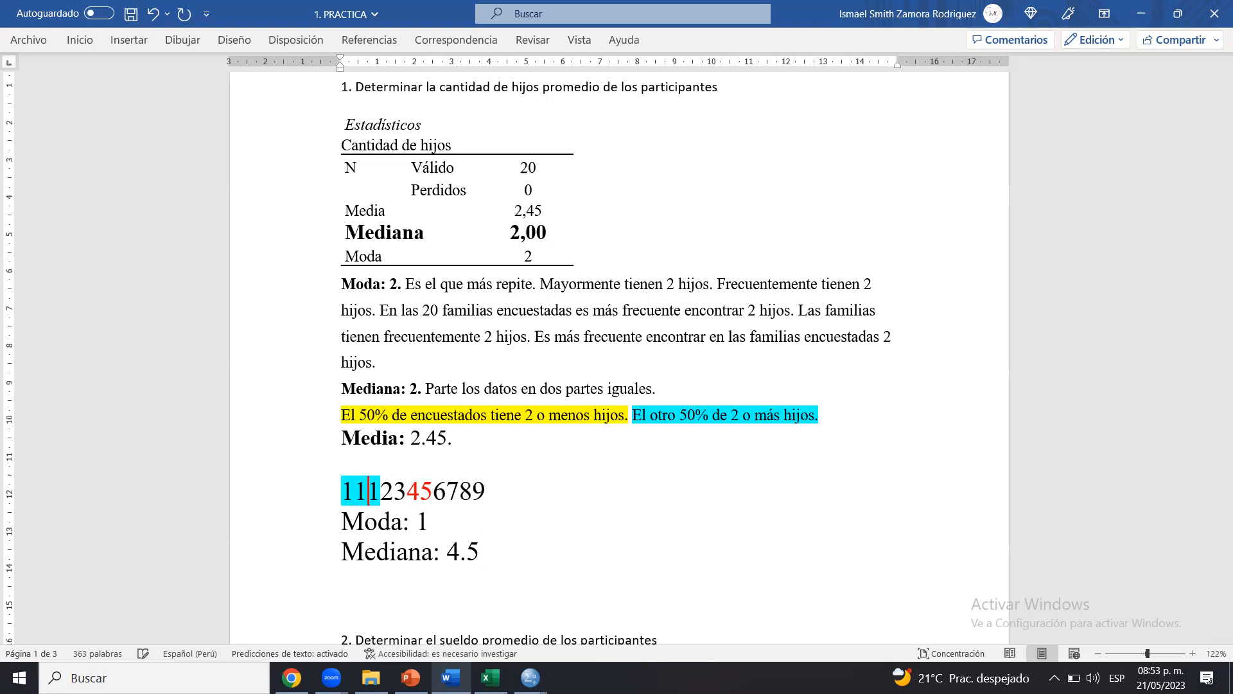
click(409, 491)
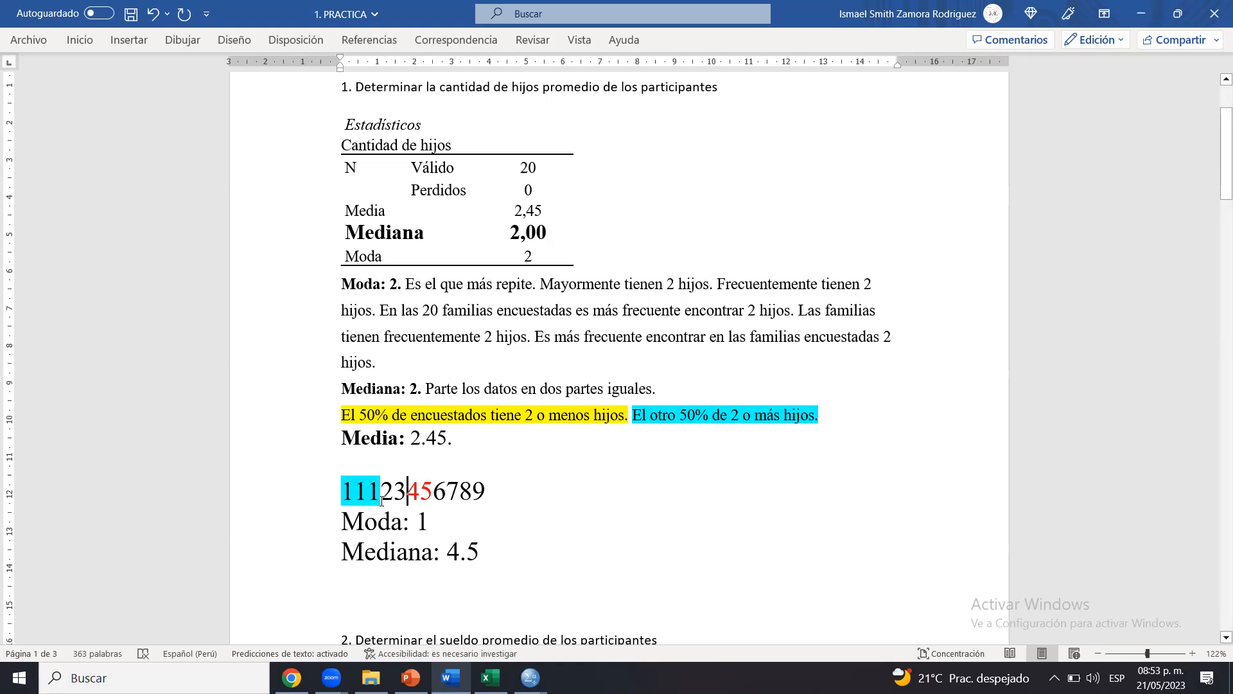
click(364, 492)
key(BackSpace)
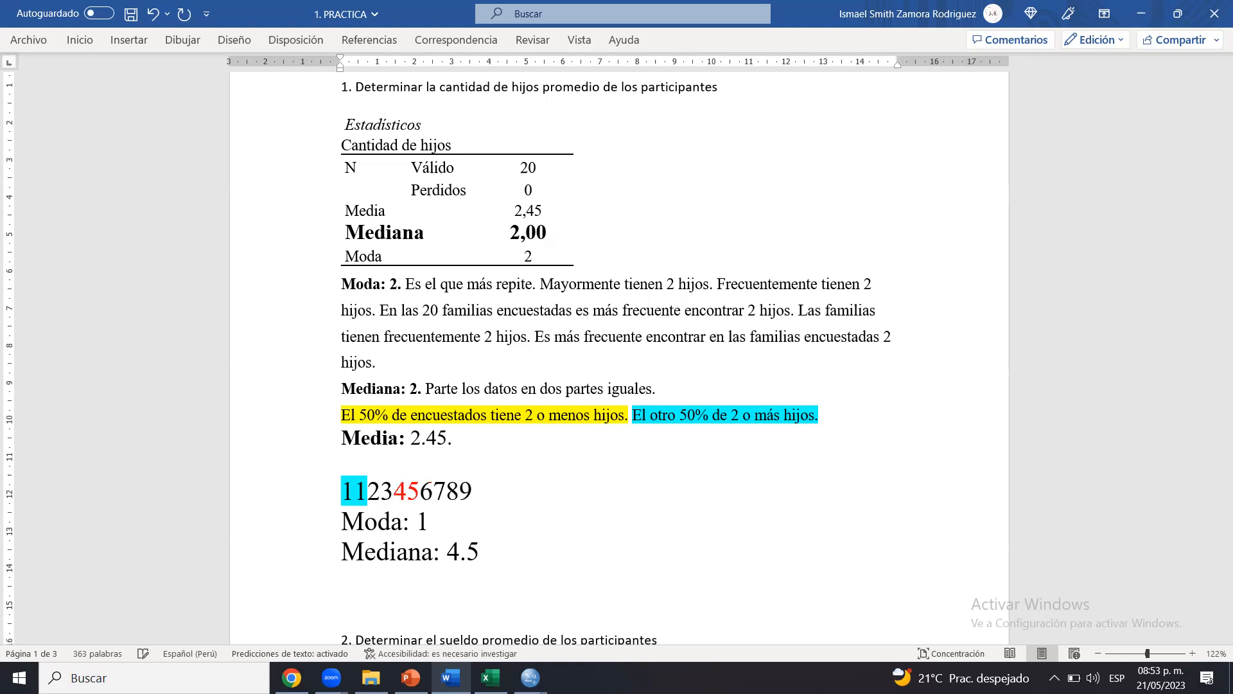
Write "Media: 4.6" on a new line below the example's Mediana line, going over the row's digits for the average
click(497, 555)
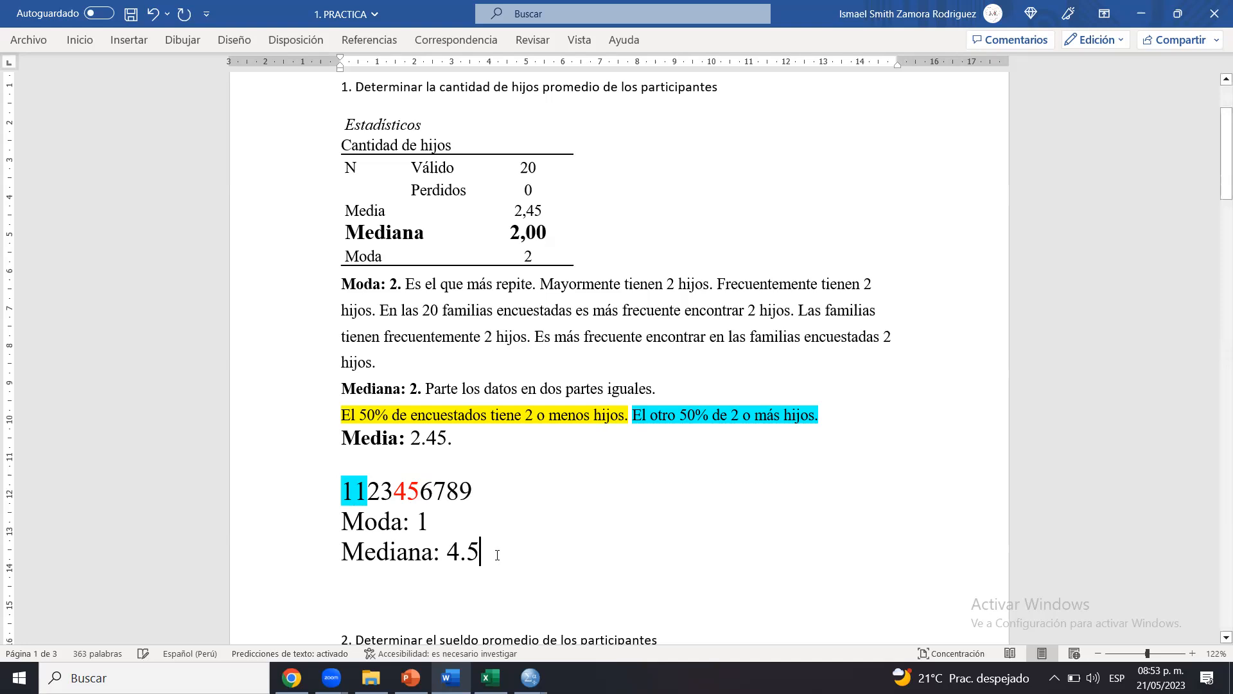
key(Return)
text(Media:)
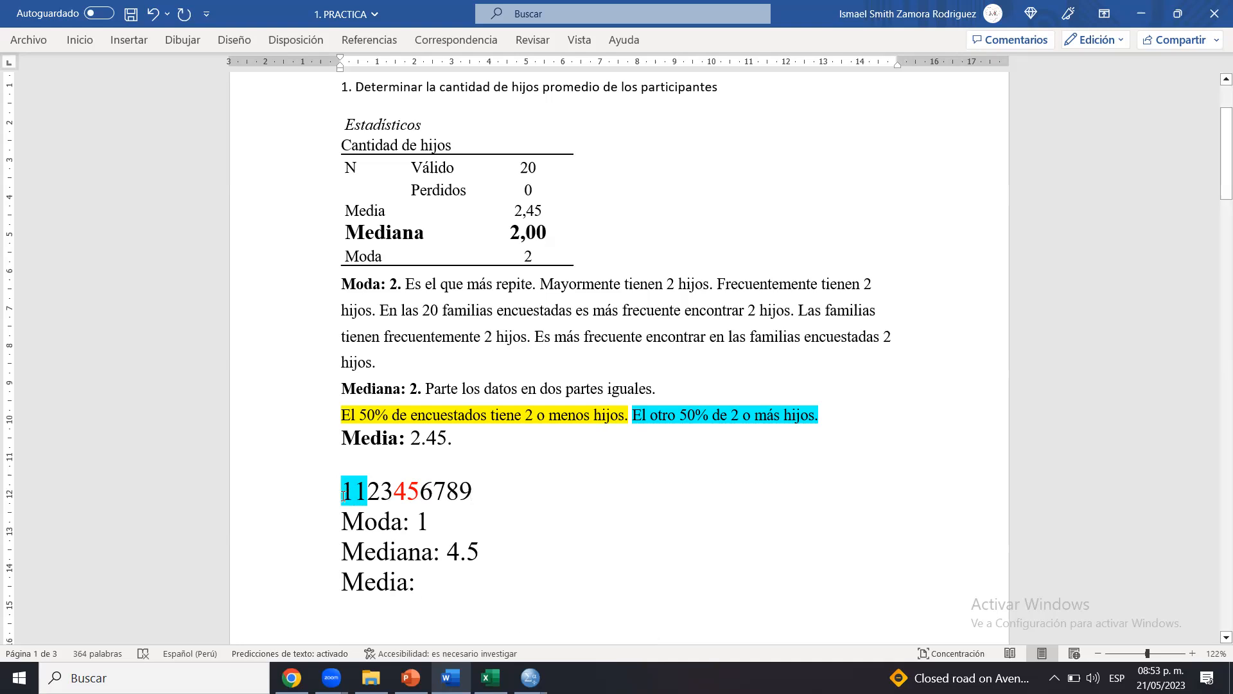
drag(343, 495, 492, 492)
click(491, 492)
double_click(468, 495)
click(468, 494)
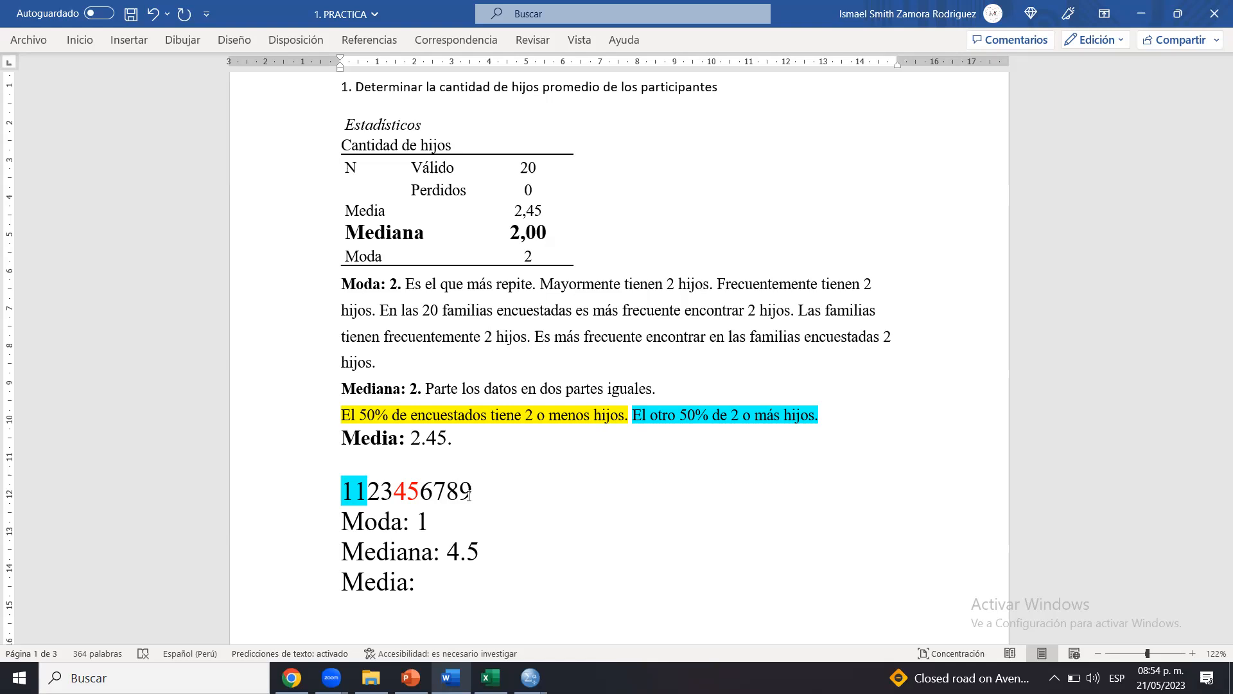
click(447, 589)
text(4.6)
Examine the example's Moda, Mediana and Media lines together
drag(341, 520, 487, 577)
click(486, 577)
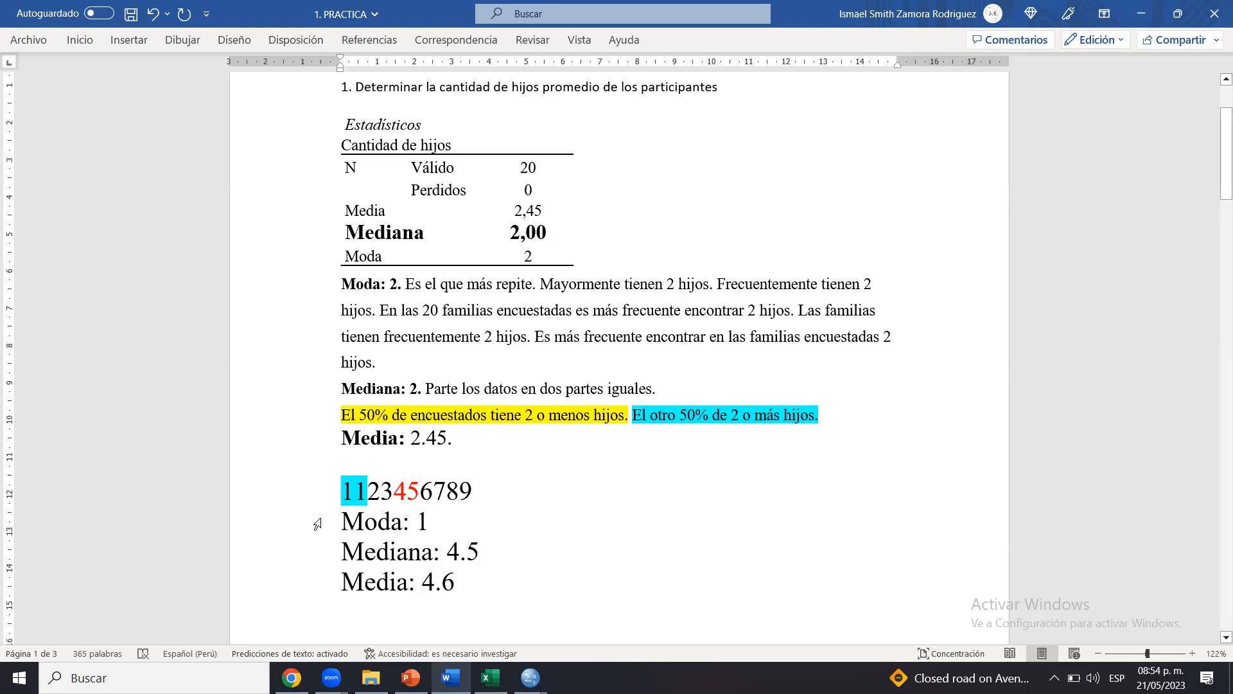
drag(346, 522, 466, 582)
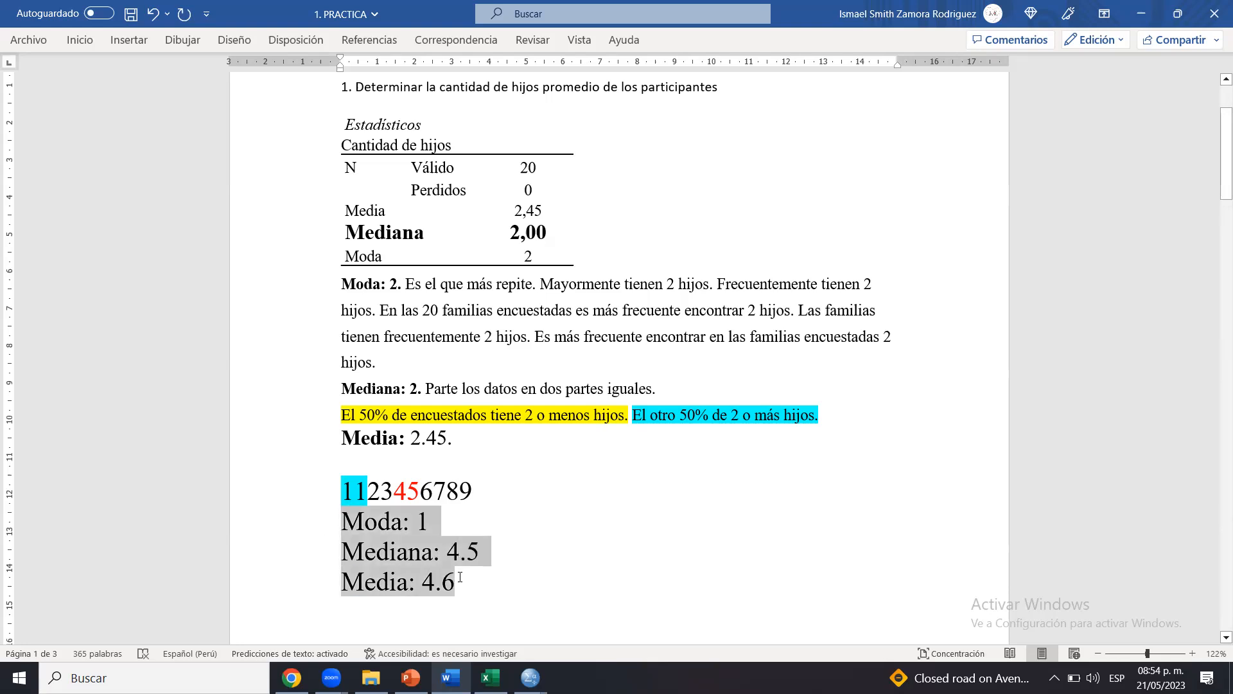
click(468, 581)
shift+click(354, 520)
click(354, 521)
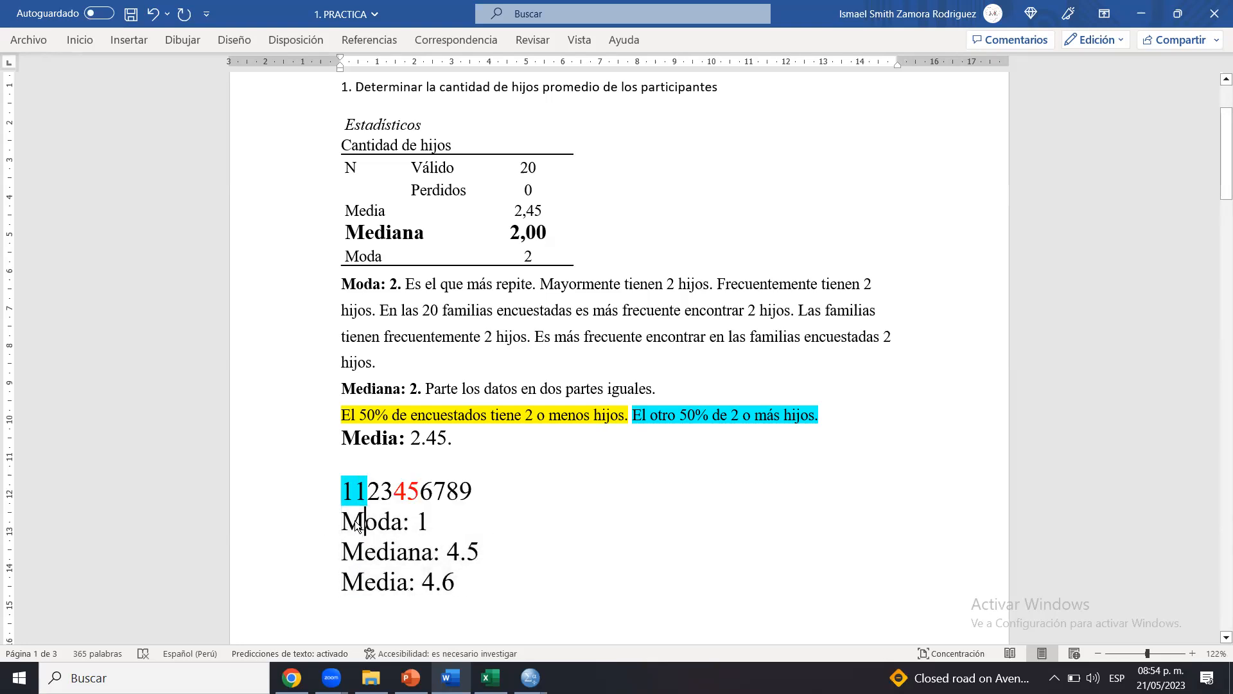
mouse_move(355, 520)
mouse_down()
mouse_move(469, 560)
mouse_move(346, 524)
mouse_up()
click(469, 560)
click(345, 525)
Try replacing the leading 1123 of the example row with 444444 and changing the example's Moda to 4
drag(393, 493, 347, 498)
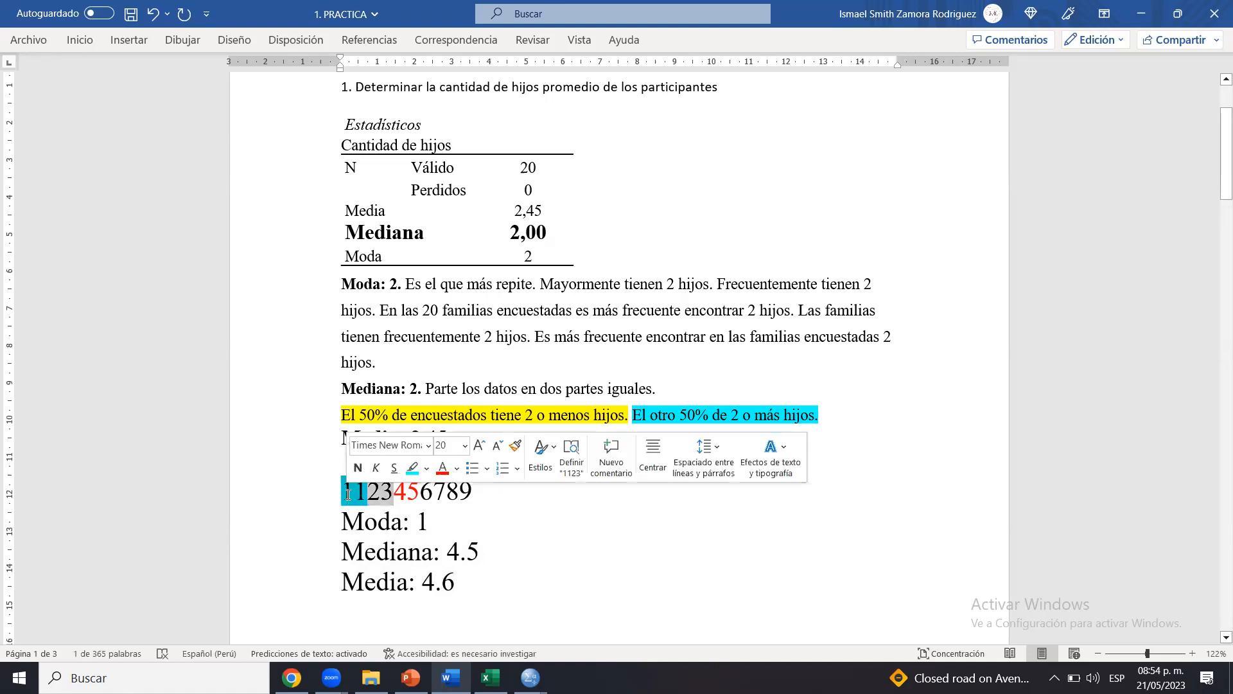
text(444444)
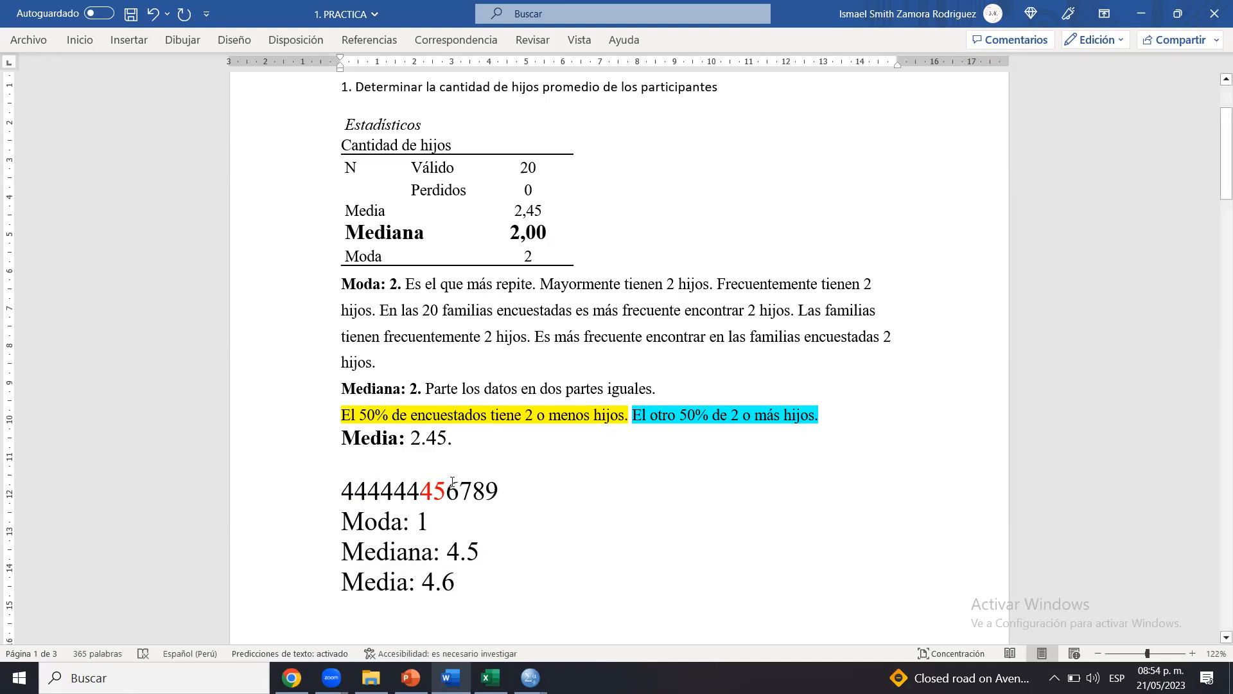
drag(434, 496, 341, 496)
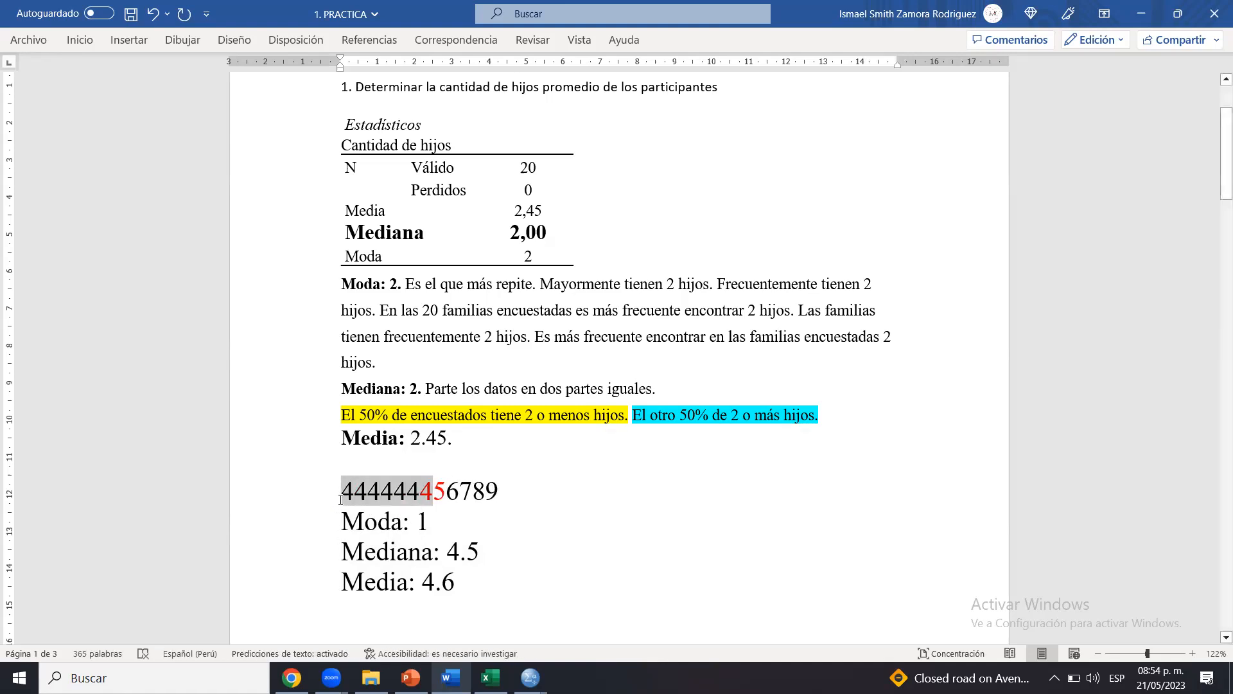
click(428, 520)
key(BackSpace)
text(4)
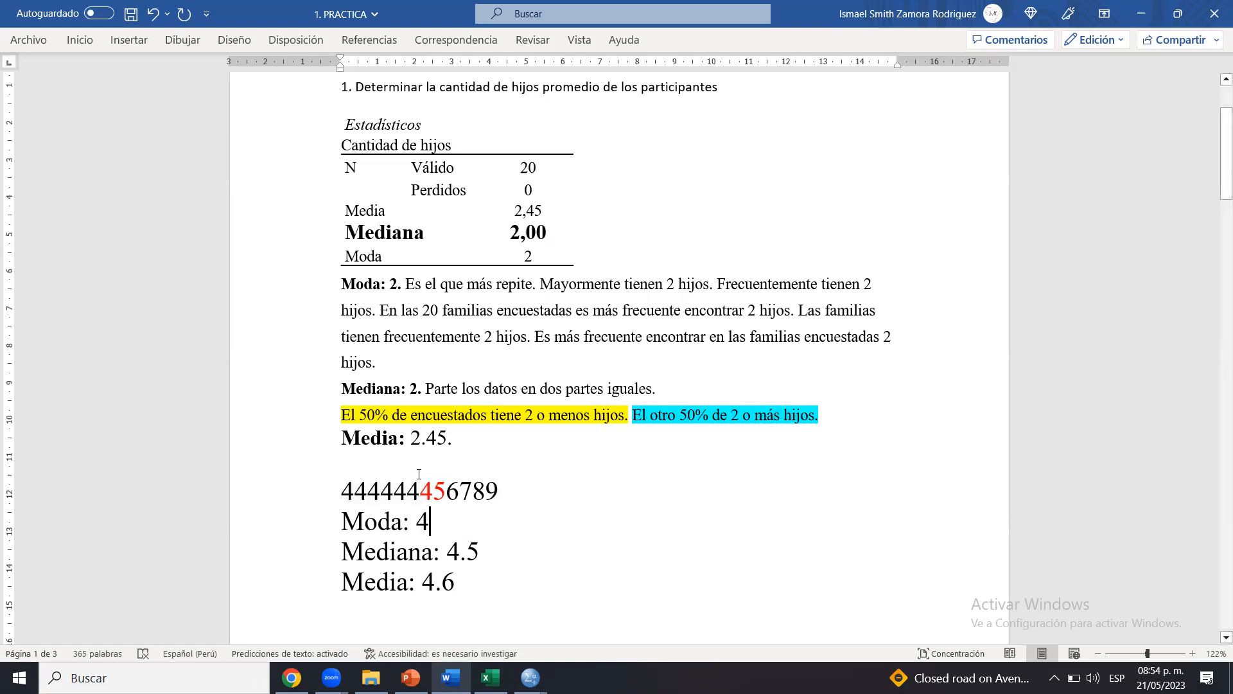
Review the altered row and its three measures, and undo the 444444 replacement and the Moda change
drag(433, 493, 408, 489)
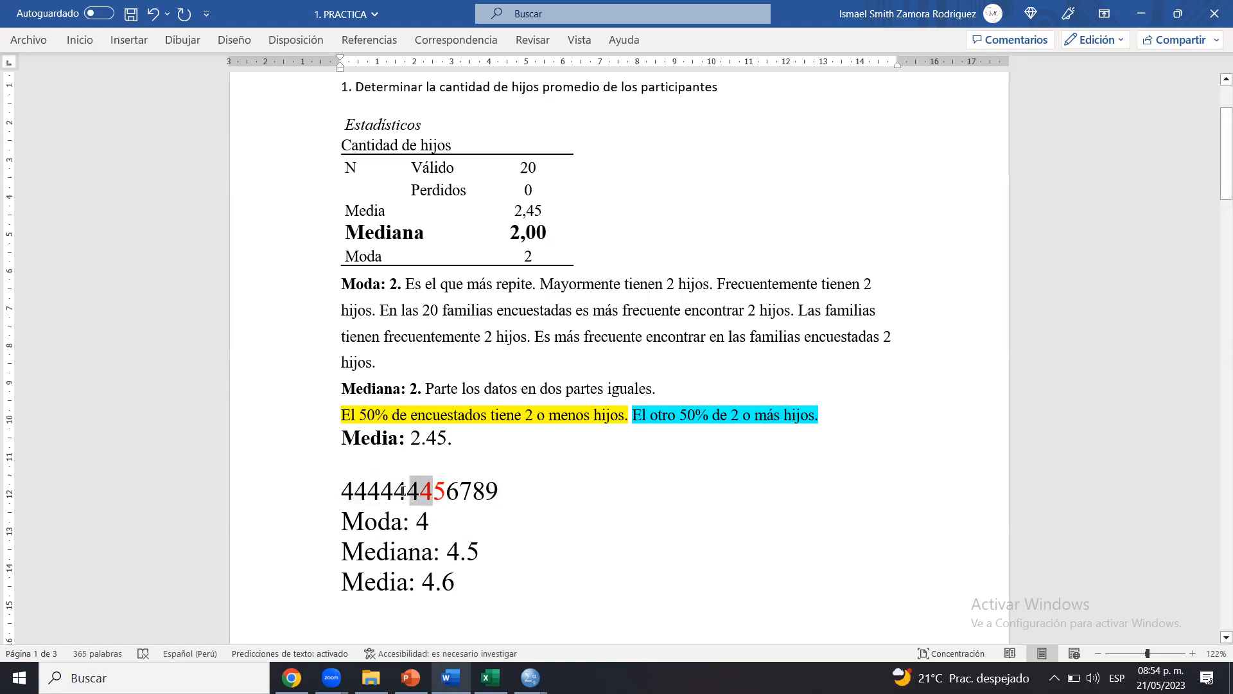
click(408, 490)
drag(499, 493, 356, 493)
click(356, 494)
drag(476, 583, 347, 531)
click(347, 530)
click(417, 528)
key(ctrl+z)
key(ctrl+z)
key(ctrl+z)
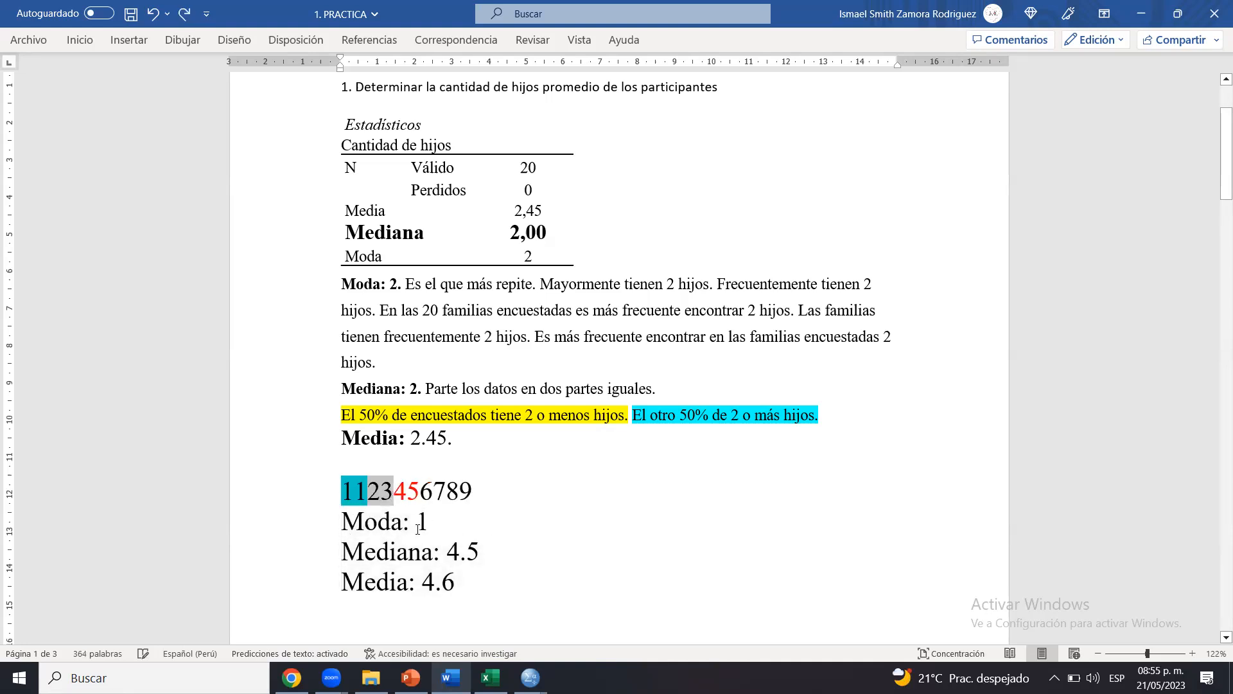
click(478, 492)
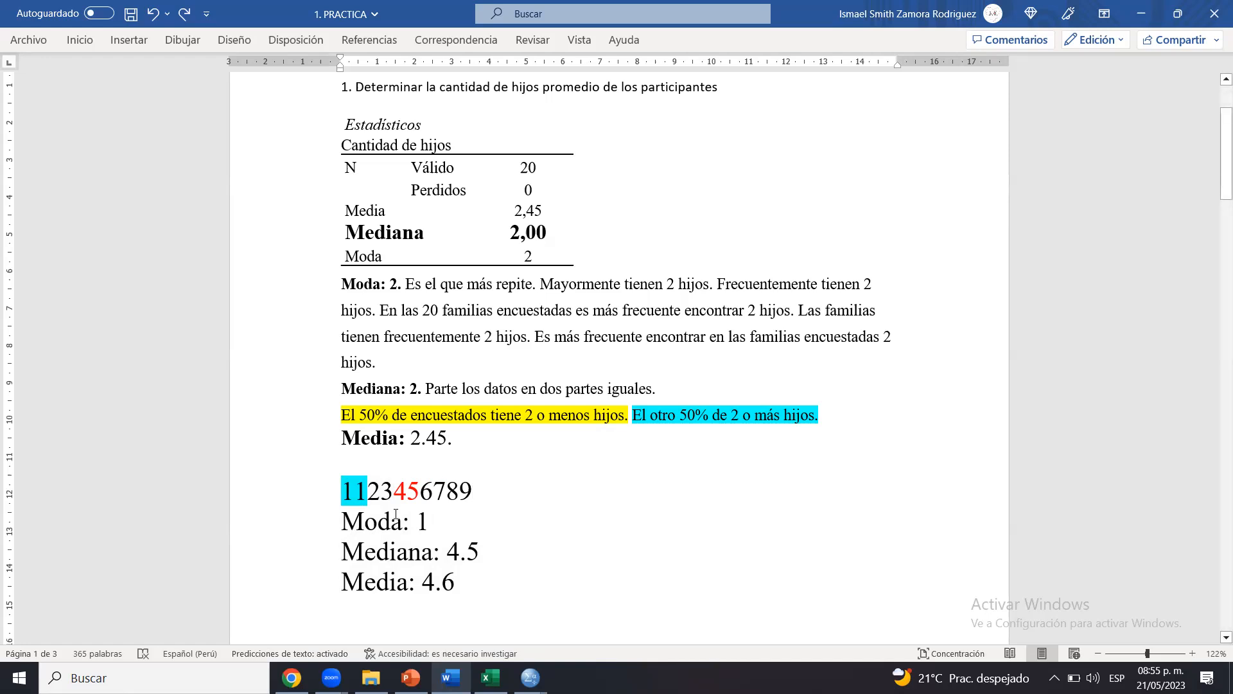
click(341, 492)
shift+click(481, 492)
key(Delete)
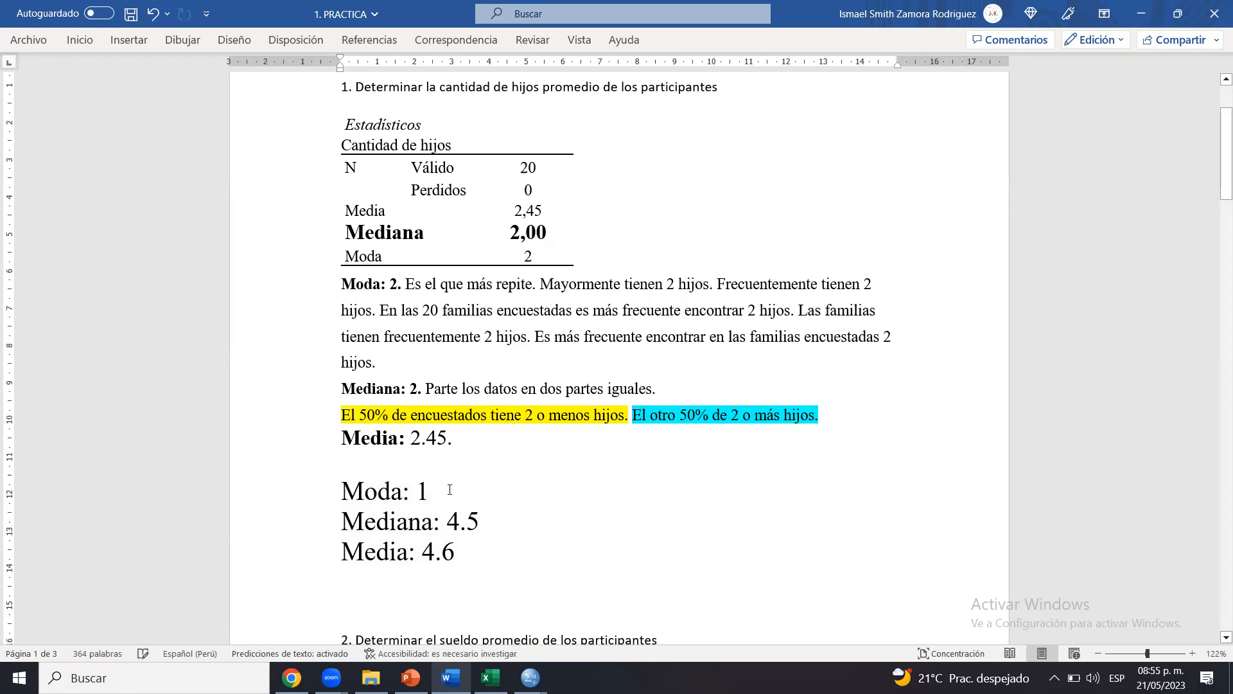
key(ctrl+z)
Add the heading "EJEMPLO:" on a new line directly above the example number row
click(485, 453)
key(Return)
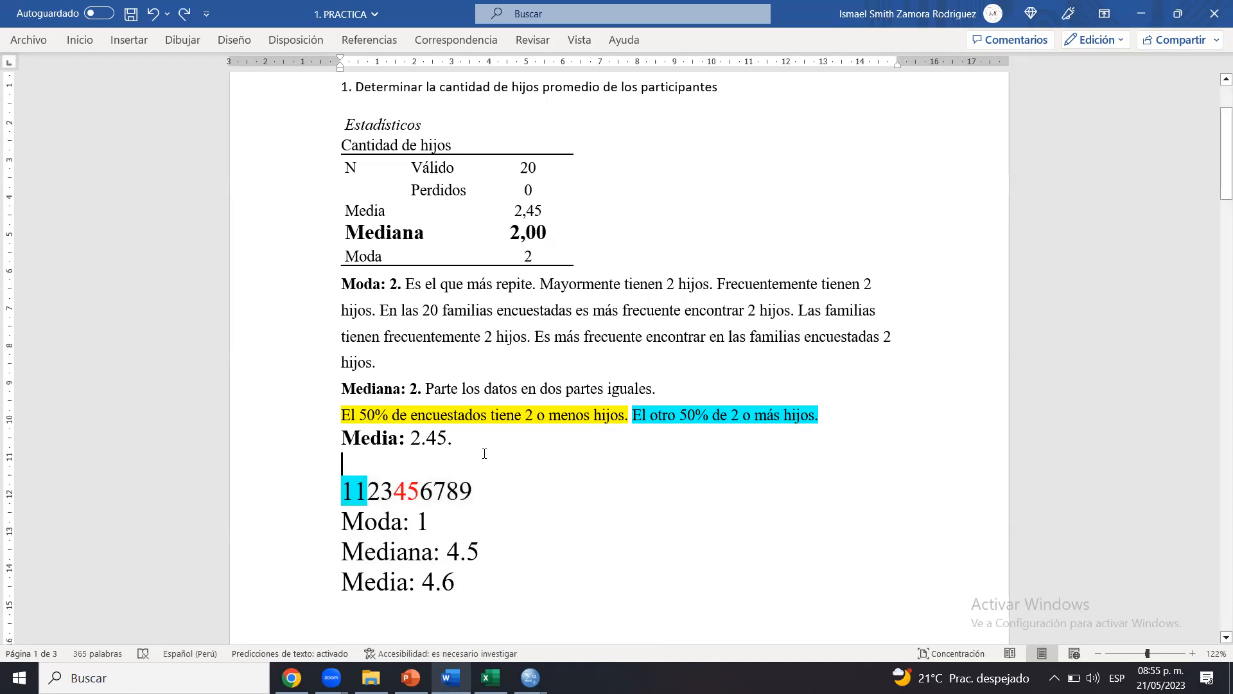
text(EJEMPLO:)
Highlight the "EJEMPLO:" heading in turquoise and make it bold
triple_click(385, 488)
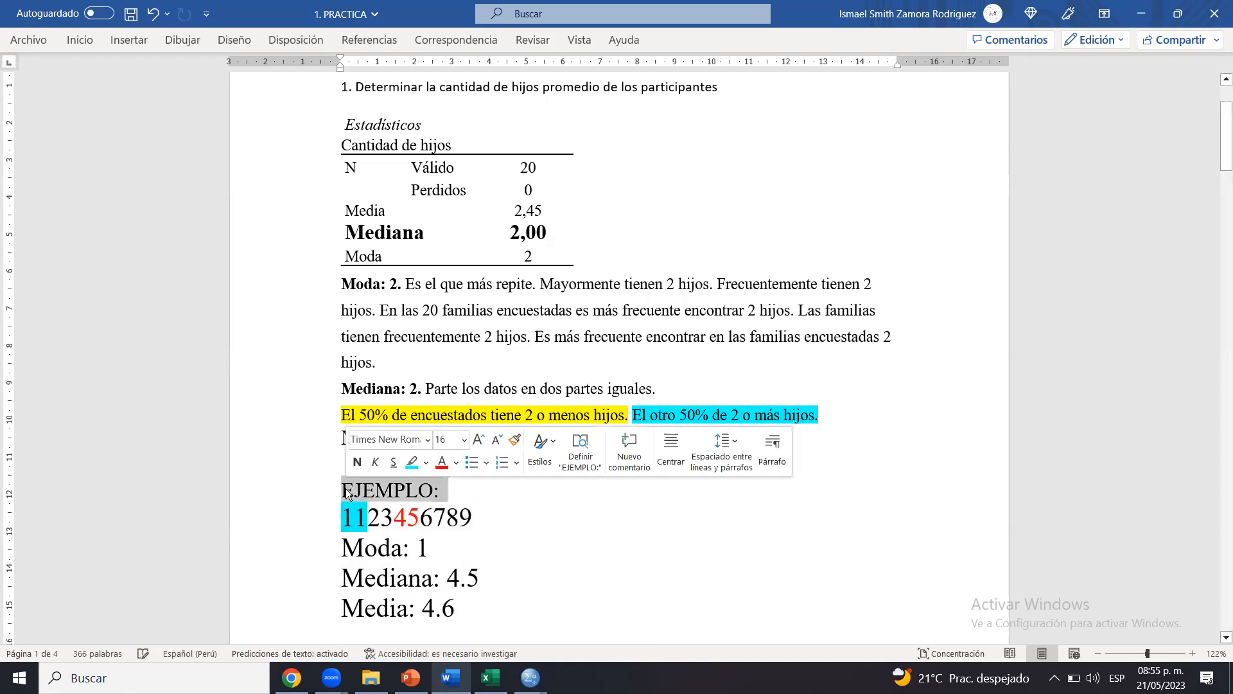
click(415, 461)
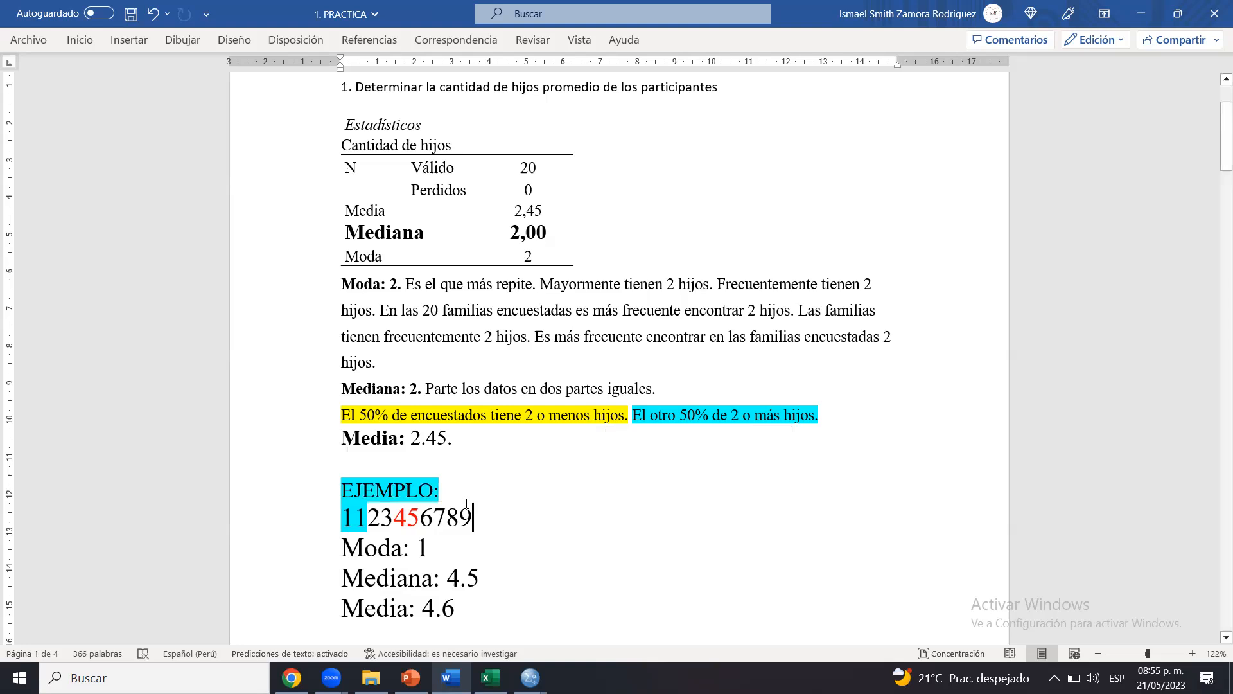
click(311, 491)
key(ctrl+n)
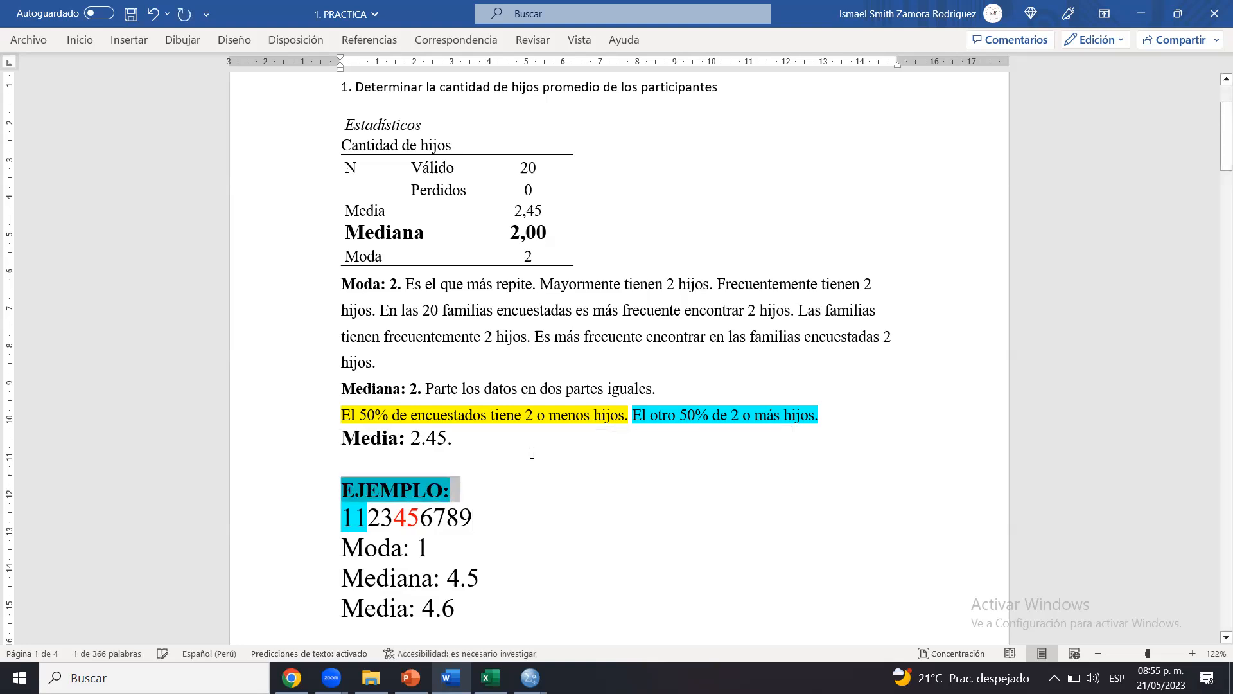
Examine the NHIJOS values of the 20 participants in the SPSS data editor, and view the same database in Excel
click(524, 454)
click(507, 448)
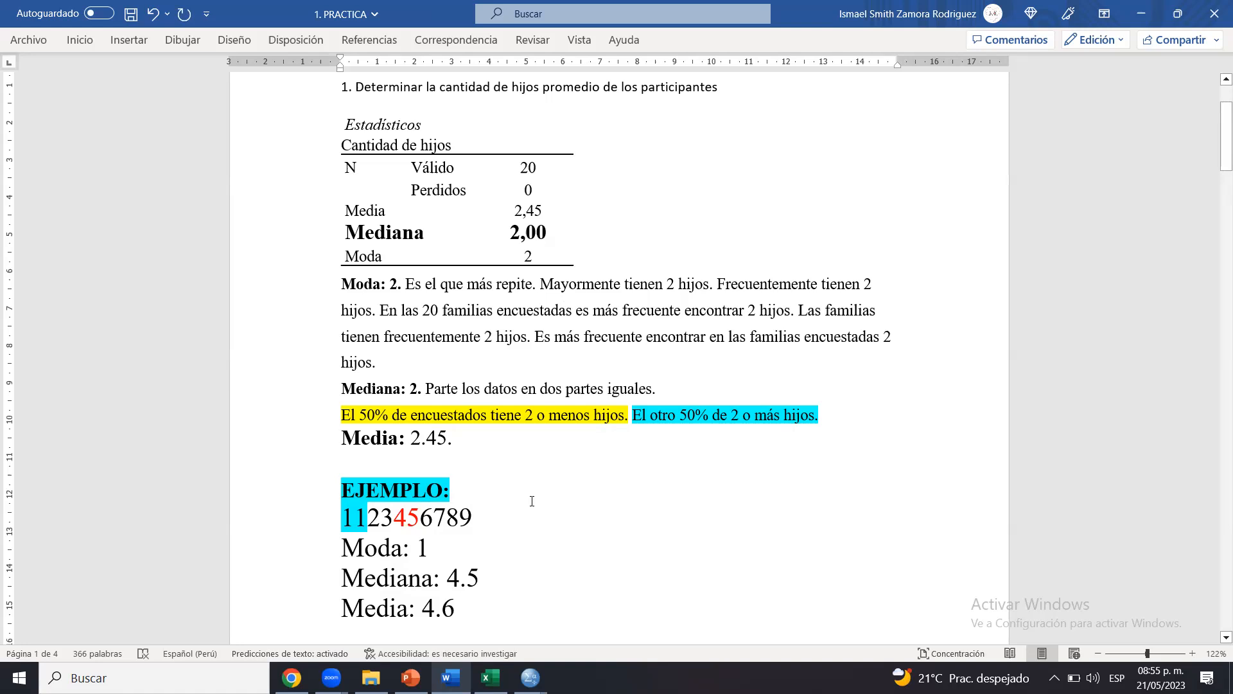
click(531, 677)
click(571, 624)
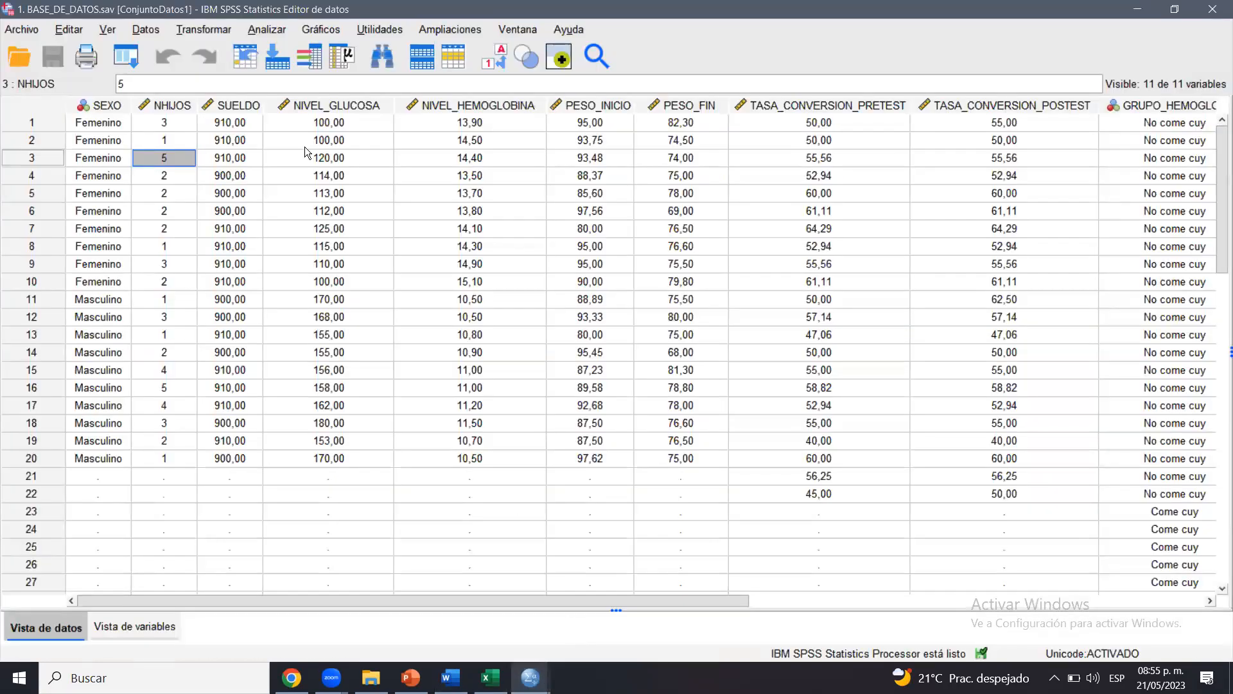
drag(178, 125, 177, 466)
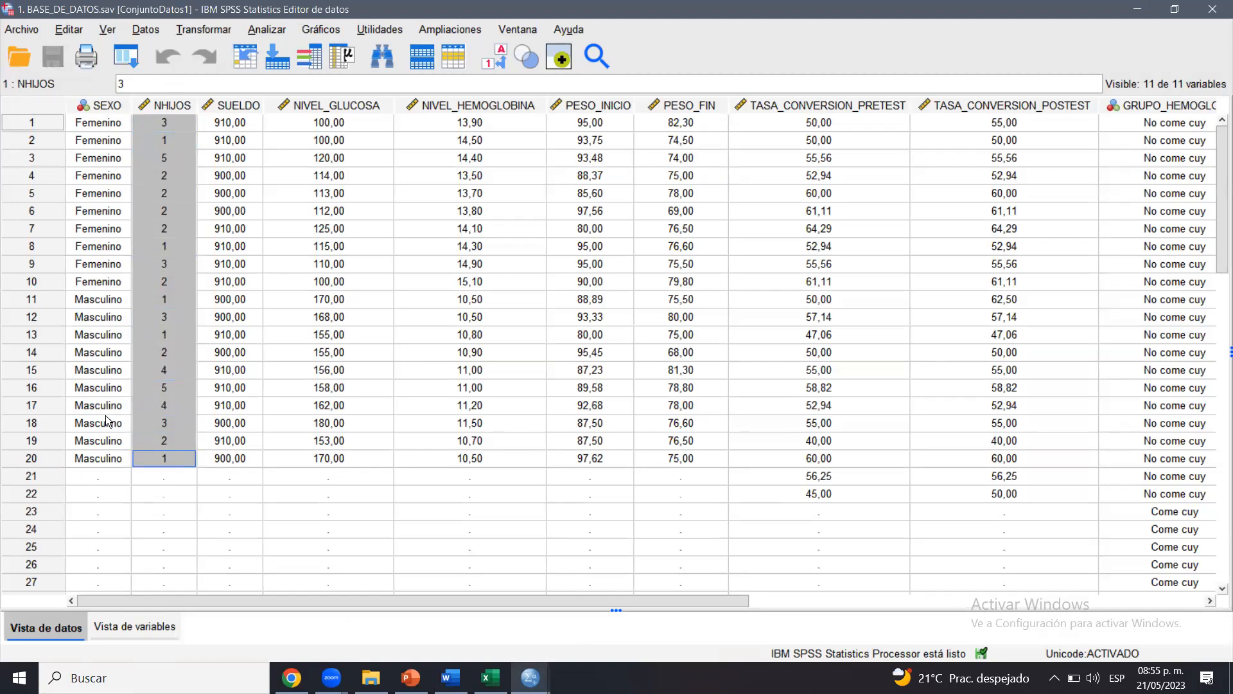
click(529, 677)
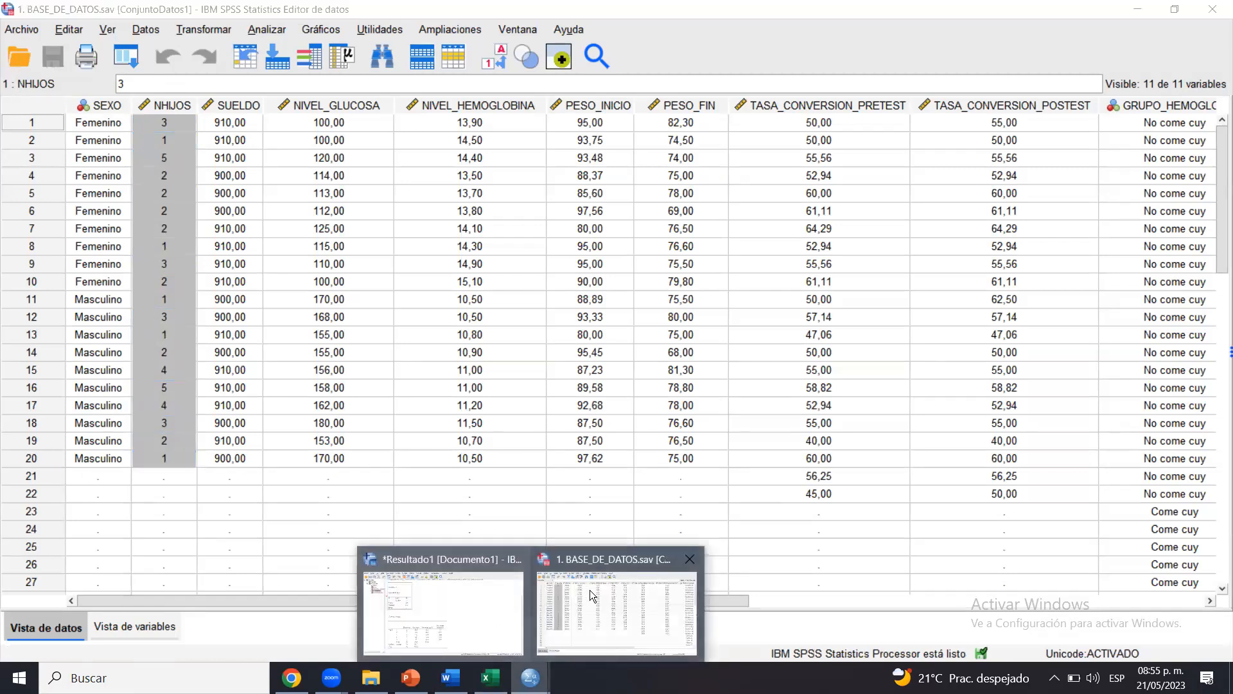
click(490, 677)
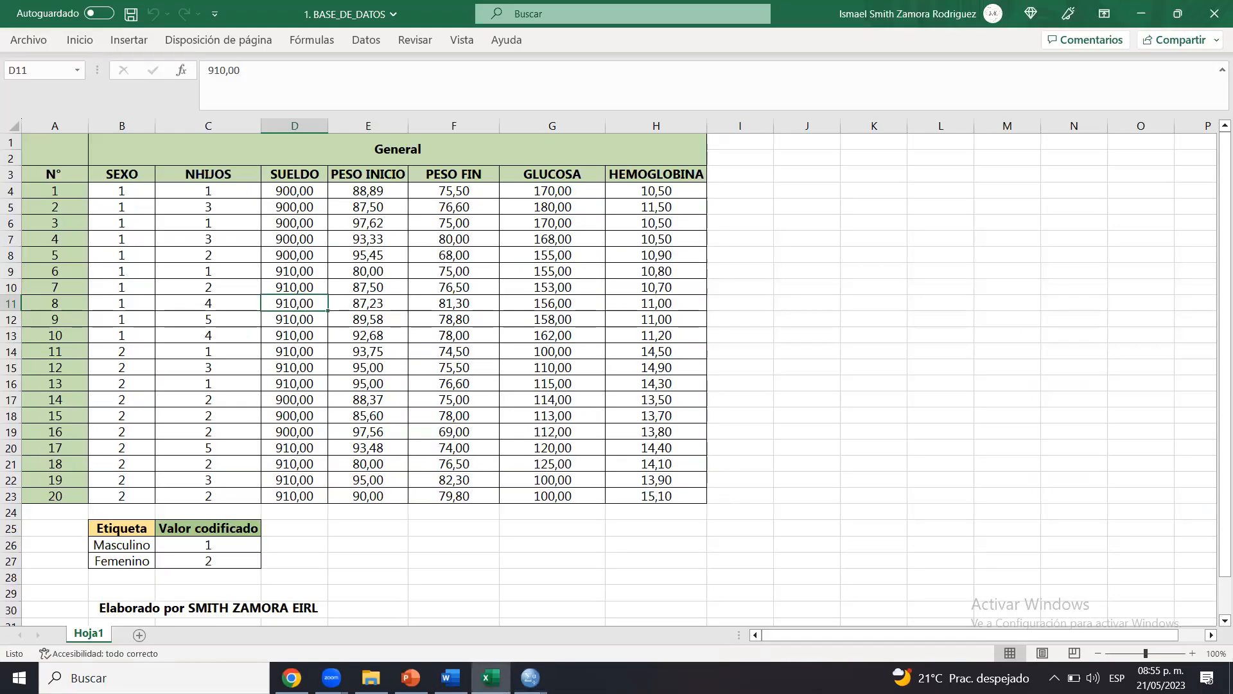
Return to Word and add the line "El promedio de hijos de las familias es 2.45." directly below the Media: 2.45 line
click(451, 678)
drag(454, 440, 421, 438)
click(421, 438)
click(504, 443)
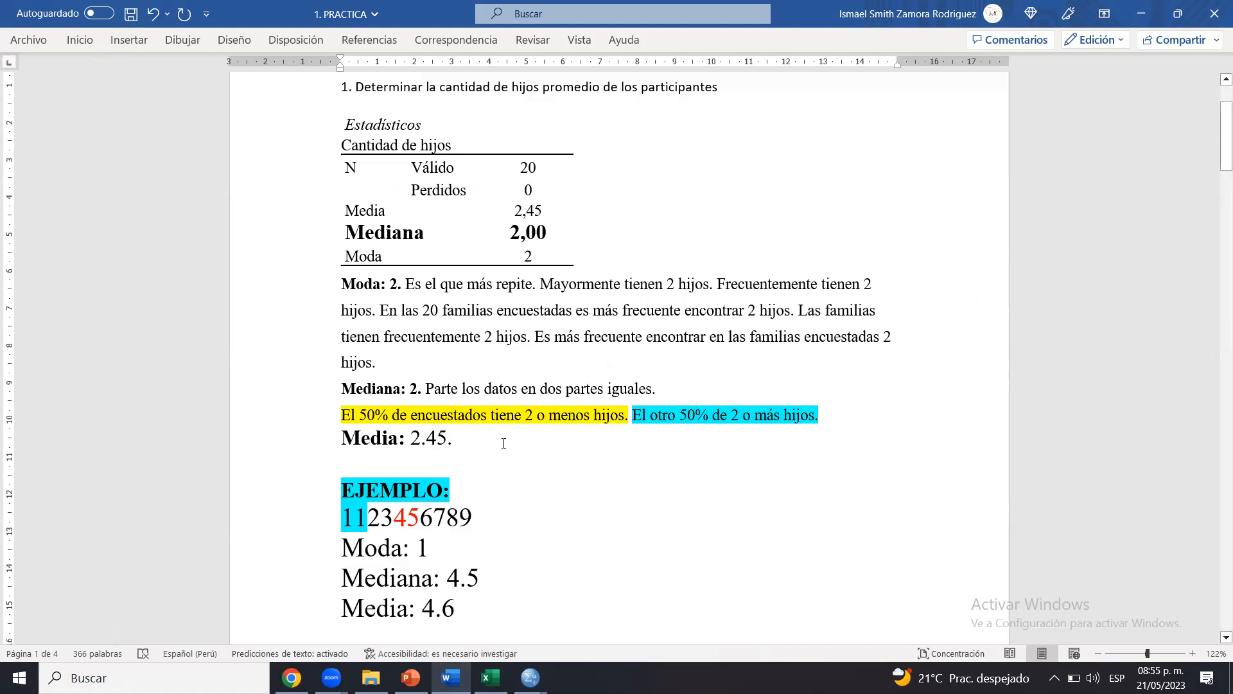
key(Return)
text(E)
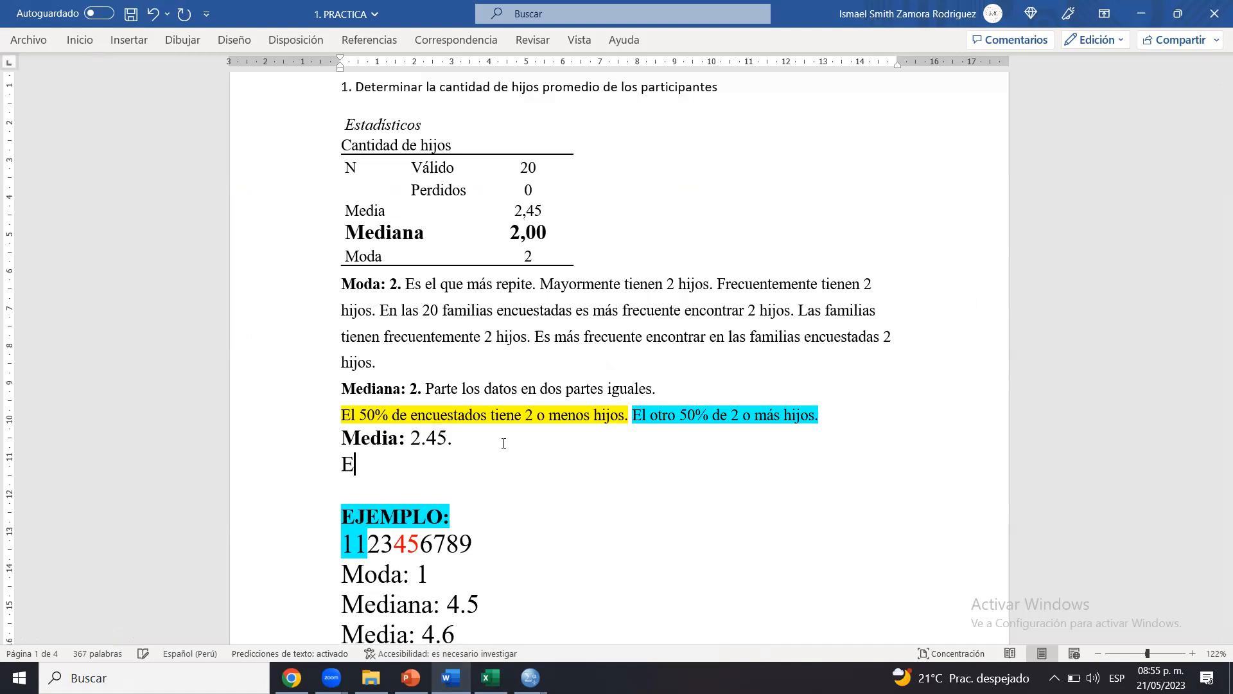
text(l promedio de hijos d)
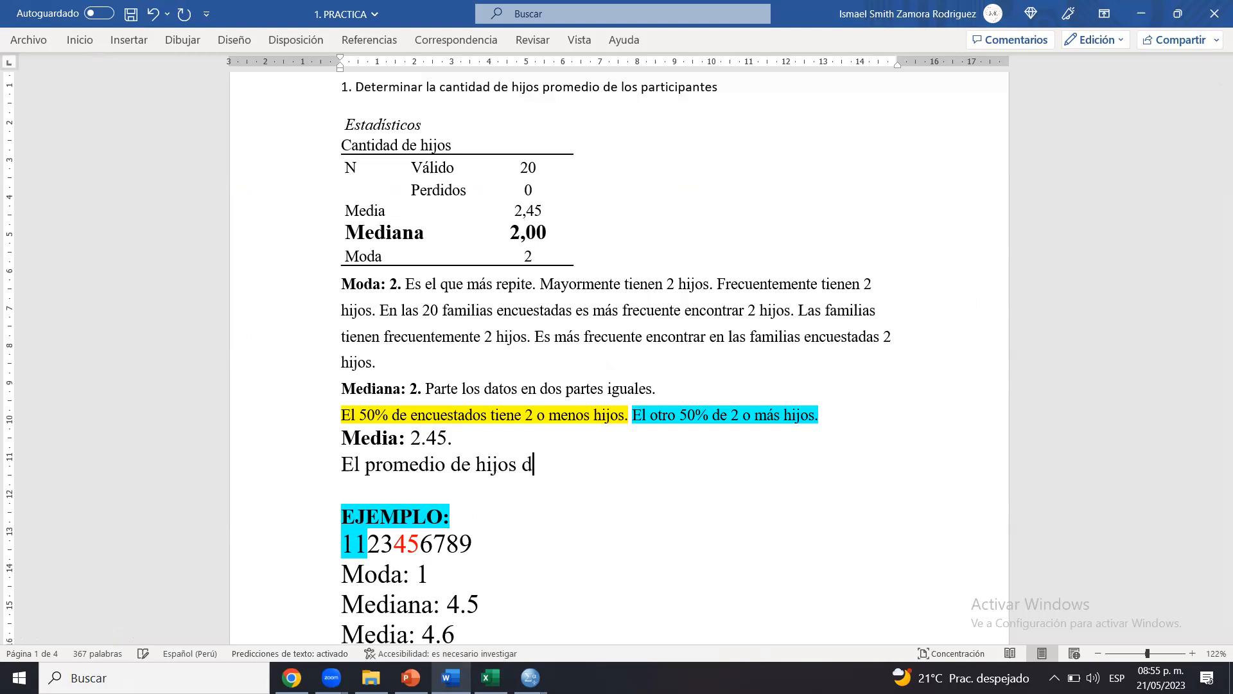
text(e las fami)
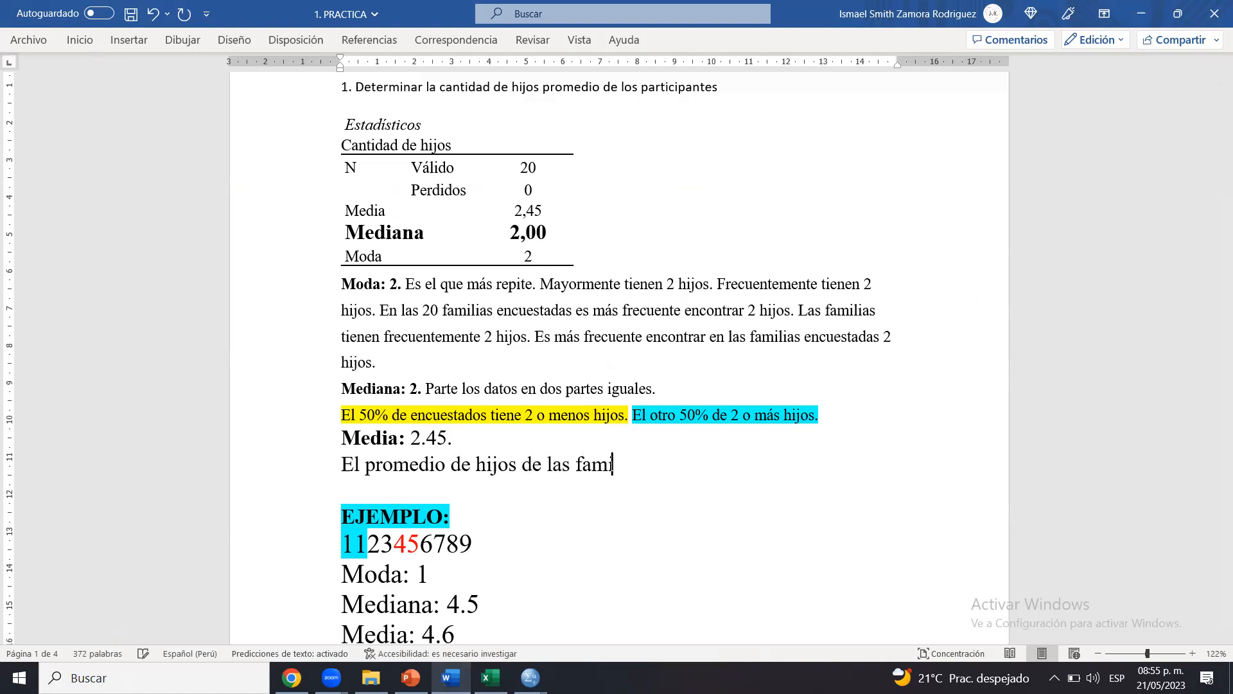
text(lias es 2.45.)
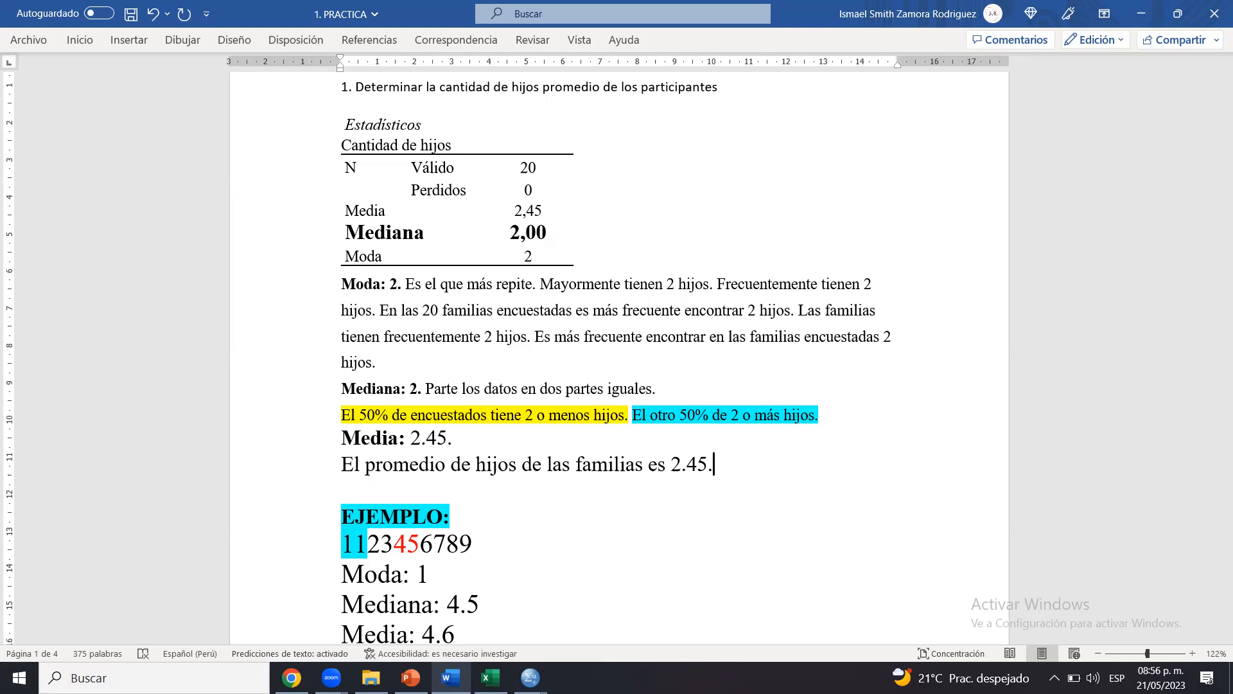
Delete the surplus blank line between the example's Media: 4.6 and exercise 2
key(alt+Tab)
key(alt+Tab)
drag(1222, 166, 1222, 216)
click(397, 227)
key(Delete)
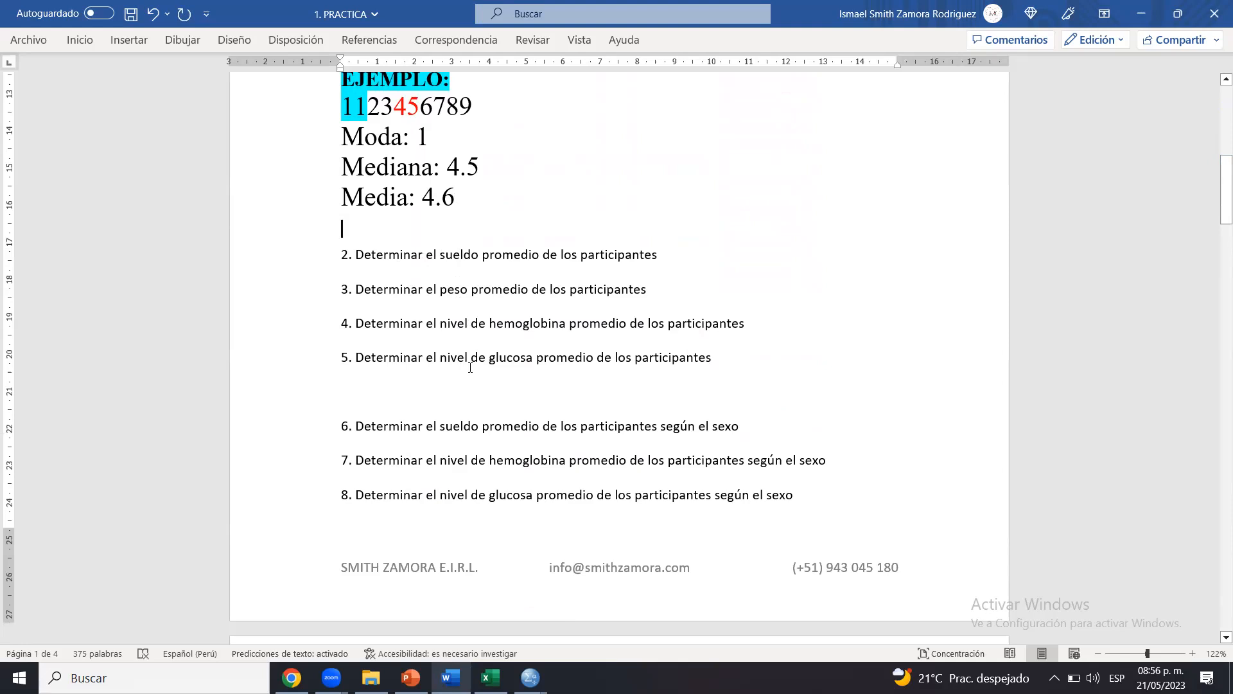
Examine the SUELDO and NIVEL_HEMOGLOBINA columns in the SPSS data editor and compare them with the exercise list in Word
click(490, 678)
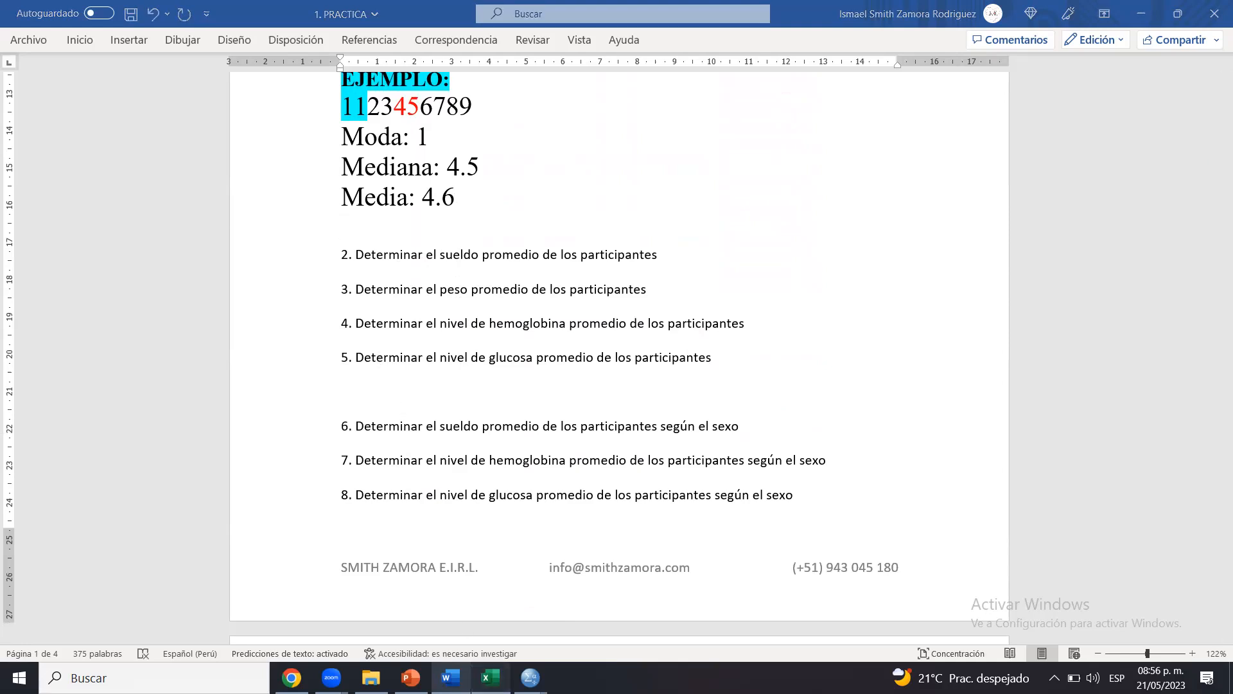
mouse_move(531, 678)
click(616, 610)
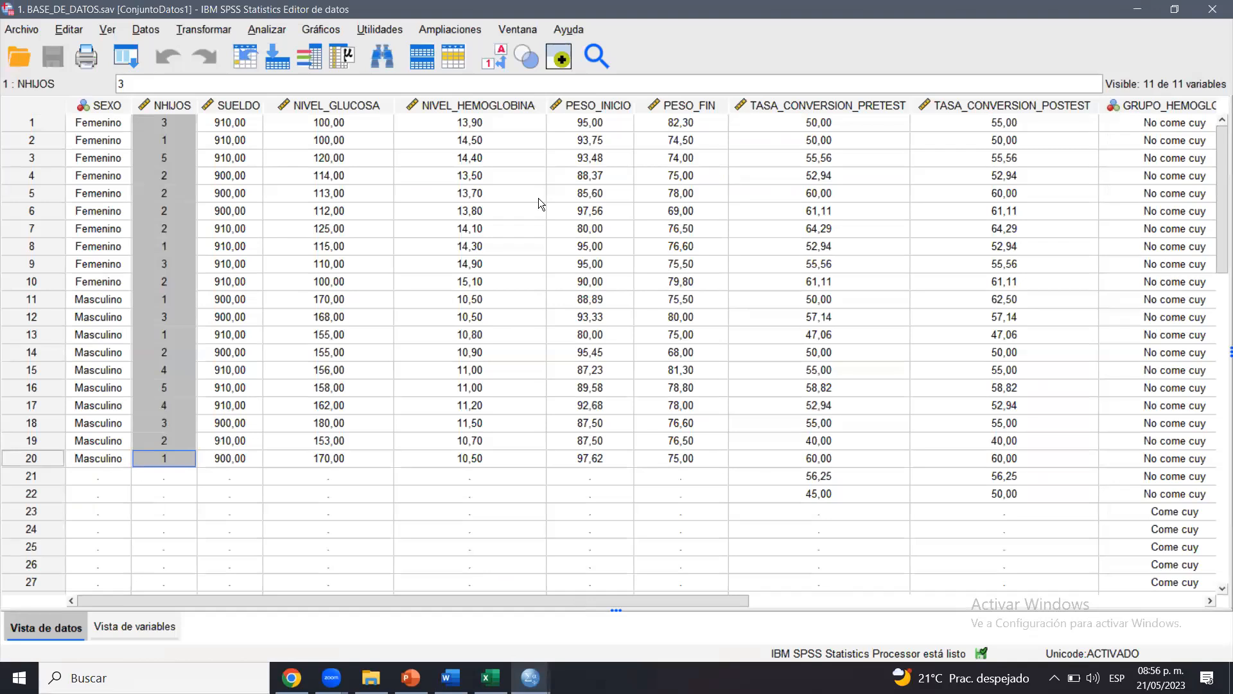
click(212, 108)
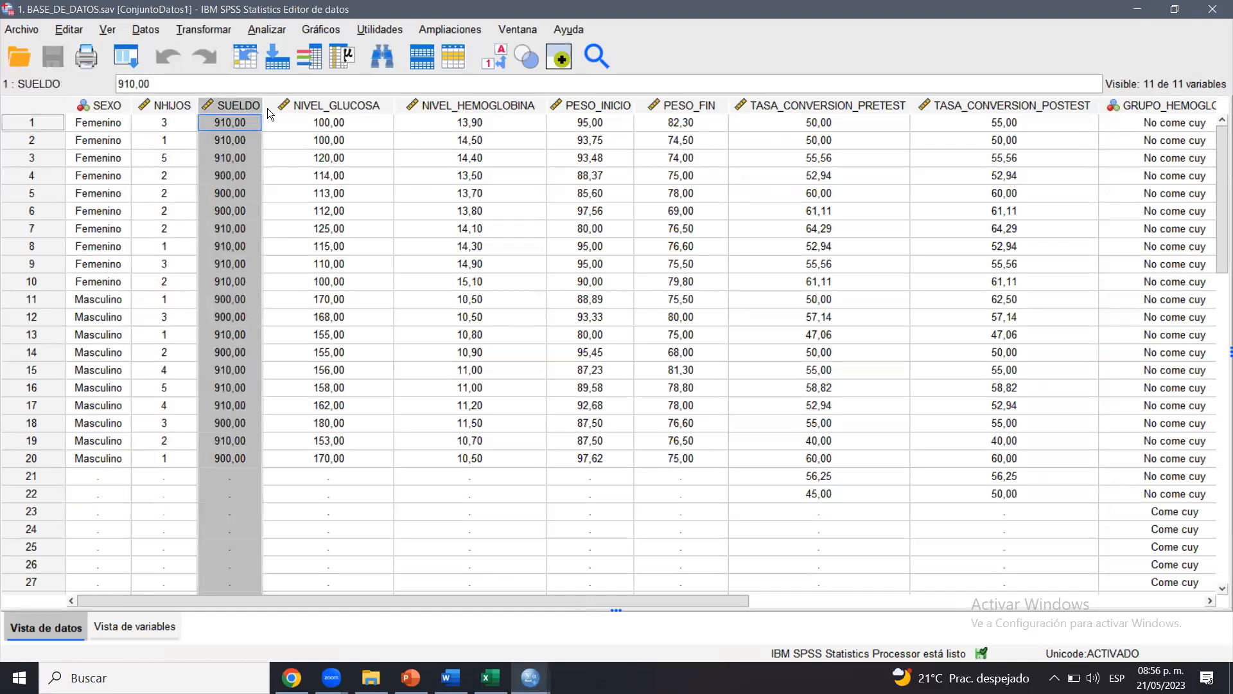
click(477, 107)
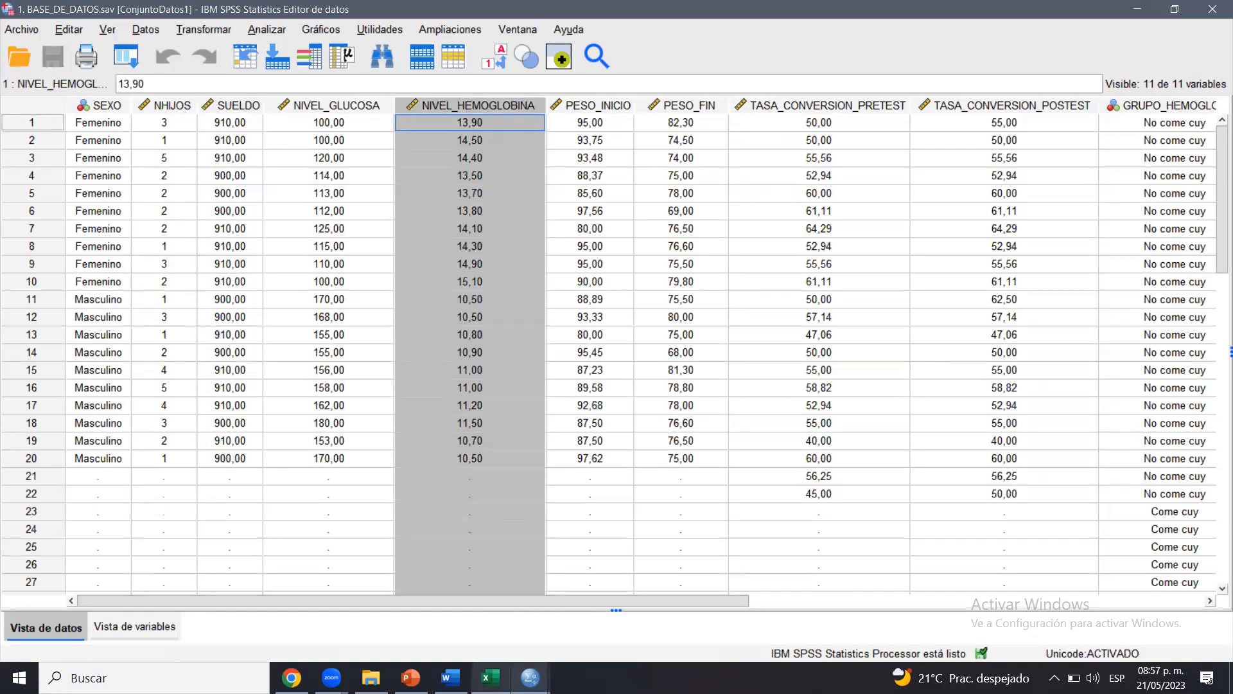
click(490, 677)
click(491, 677)
click(451, 677)
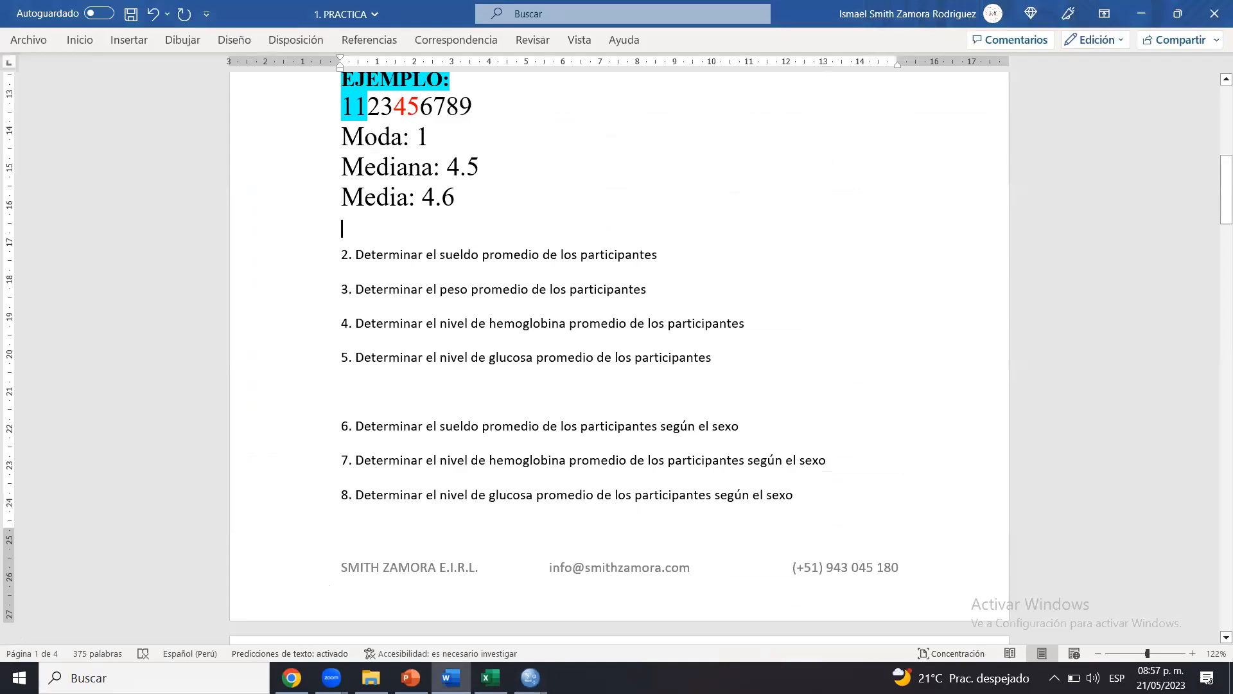
Review the quantitative columns in the SPSS data editor one by one, from NHIJOS and SUELDO through glucose, hemoglobin, PESO_INICIO and PESO_FIN
click(451, 677)
click(570, 122)
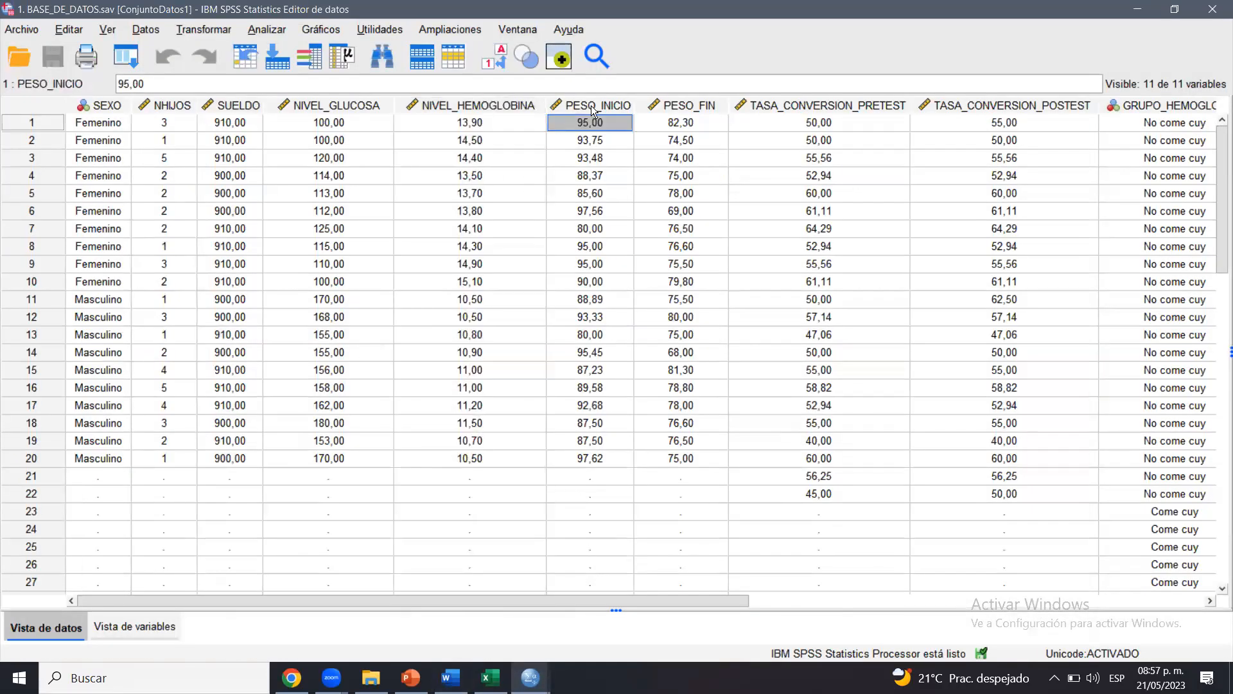
click(591, 108)
click(660, 108)
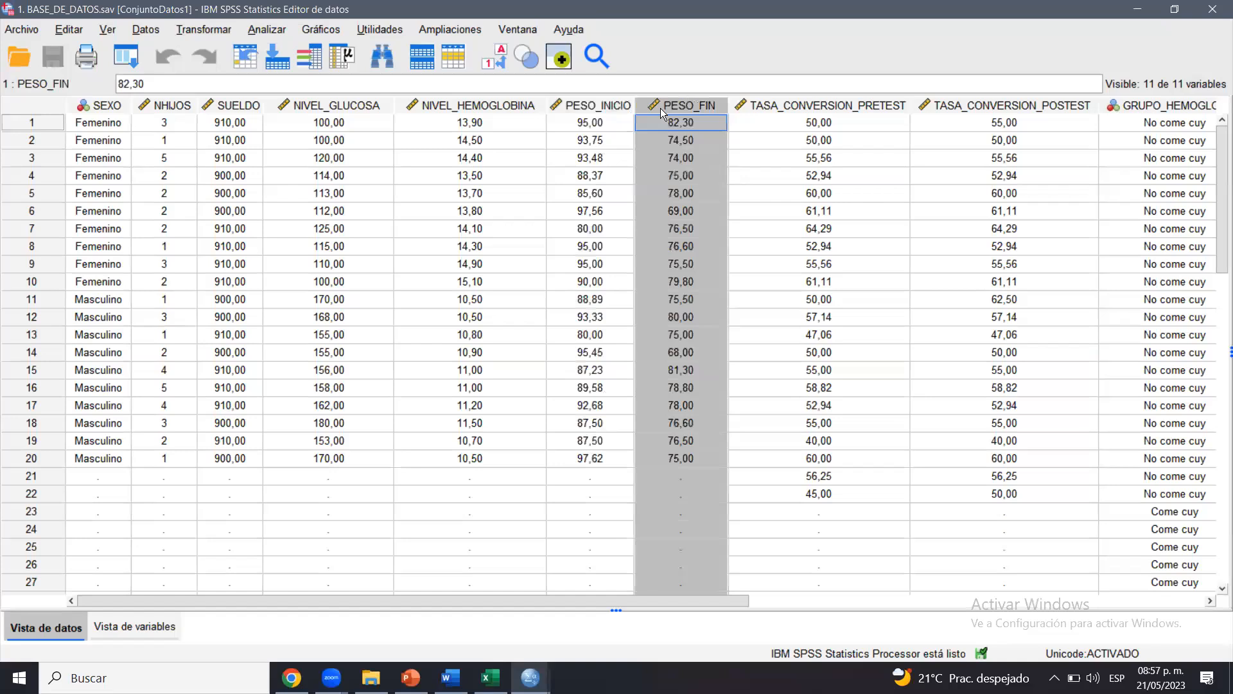
click(613, 107)
click(250, 121)
click(327, 108)
click(491, 108)
click(236, 108)
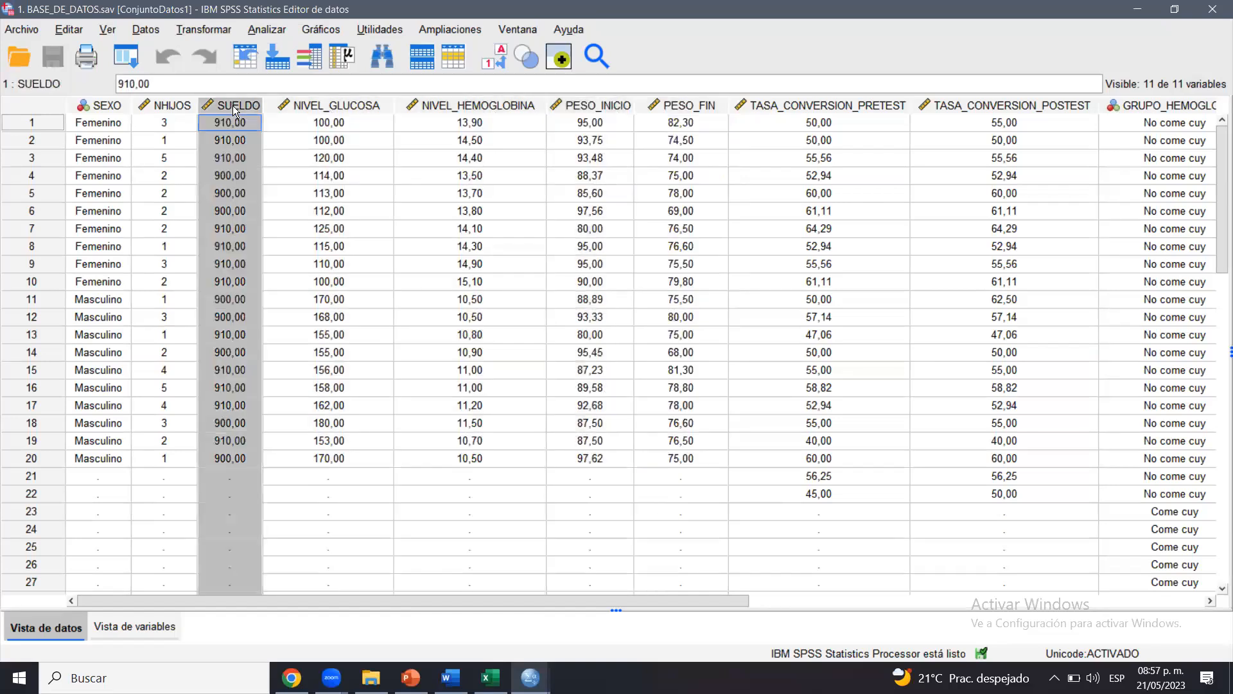
click(183, 105)
click(302, 106)
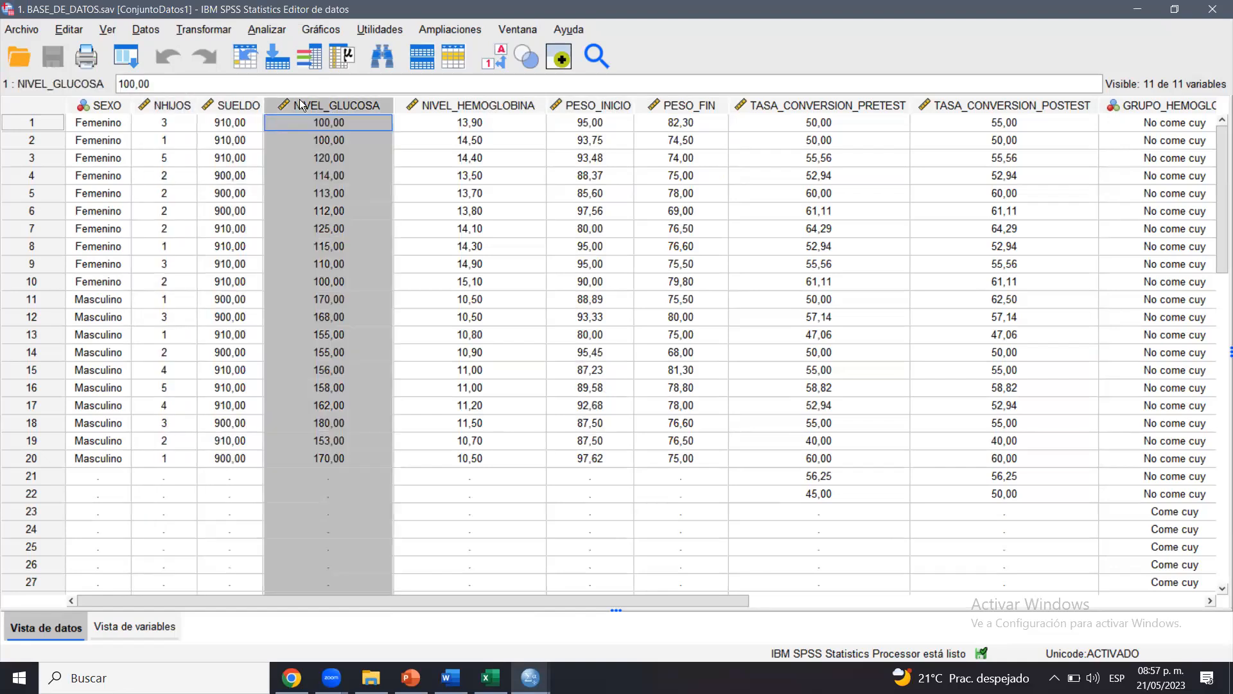
click(439, 107)
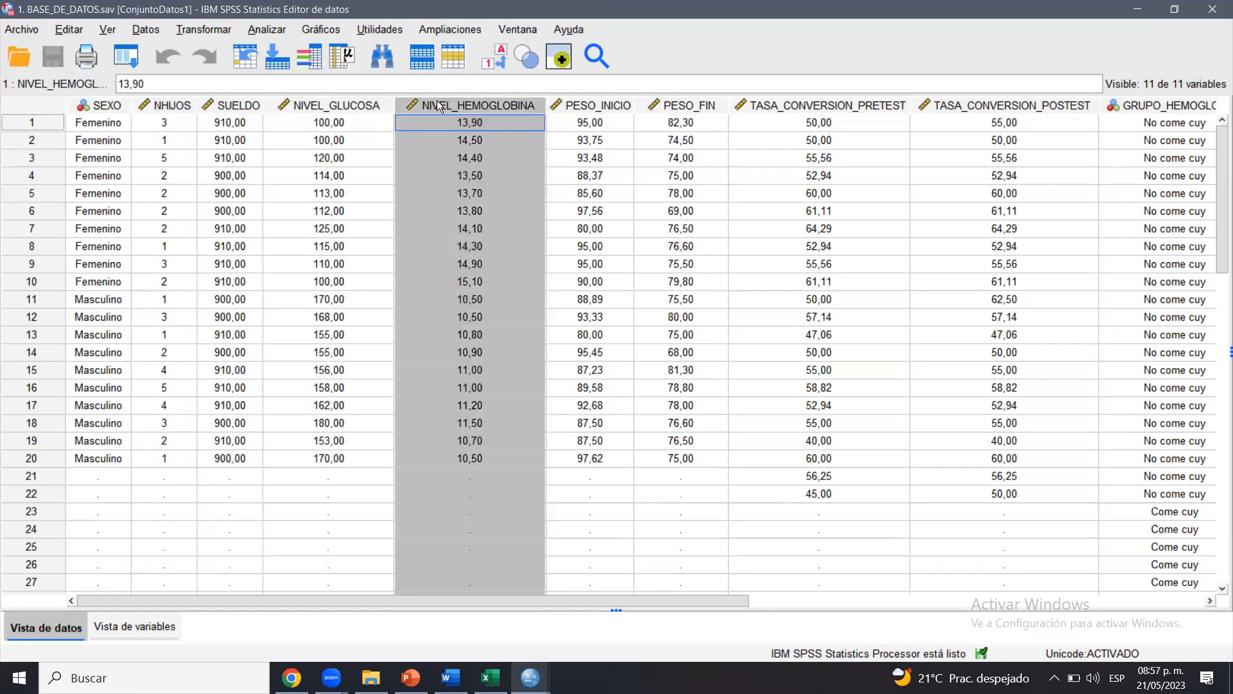
click(381, 108)
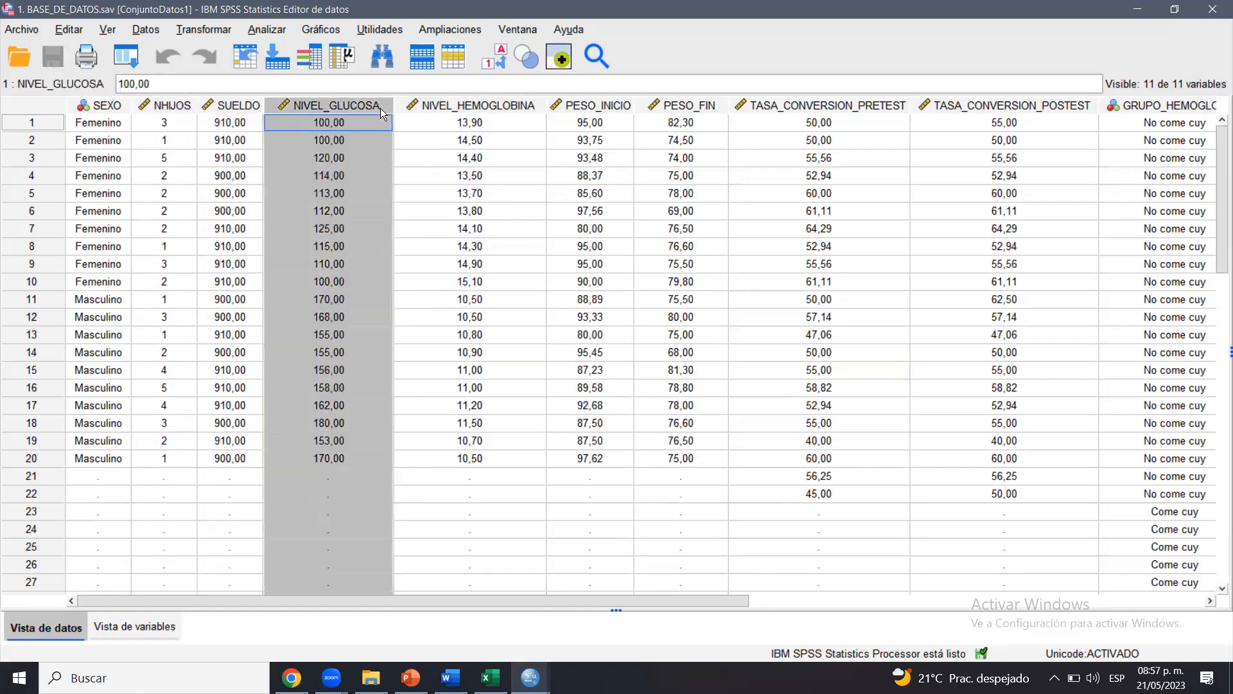
click(494, 105)
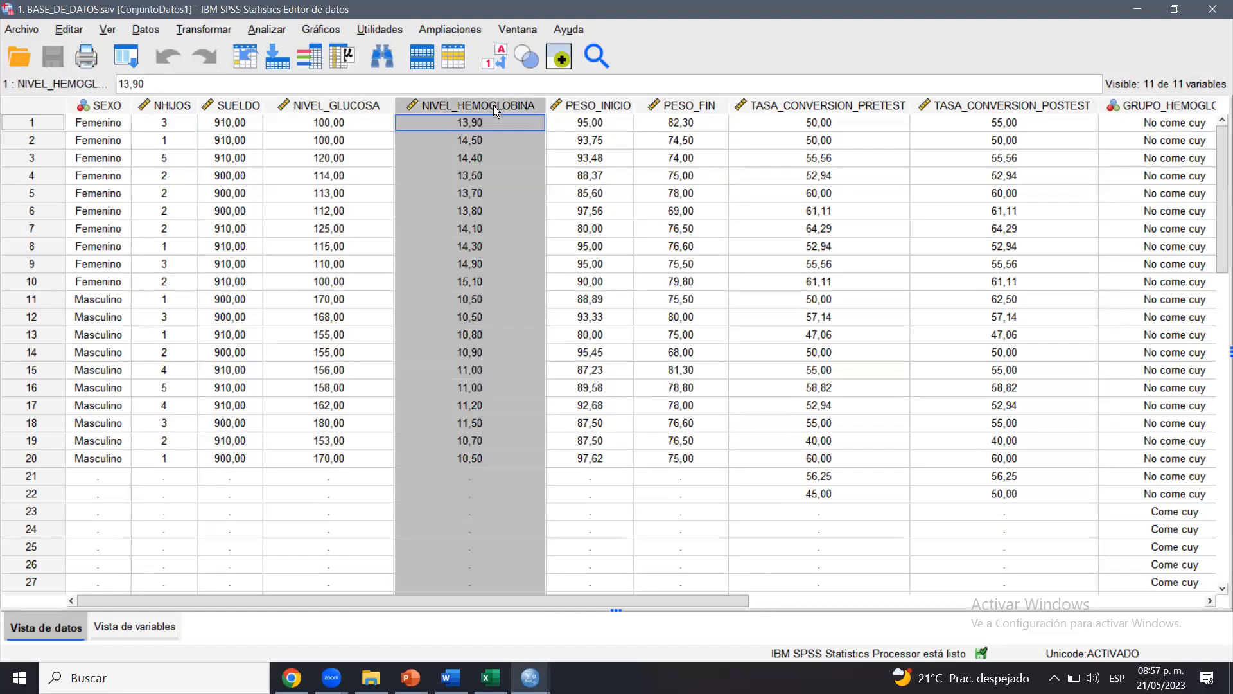
click(604, 106)
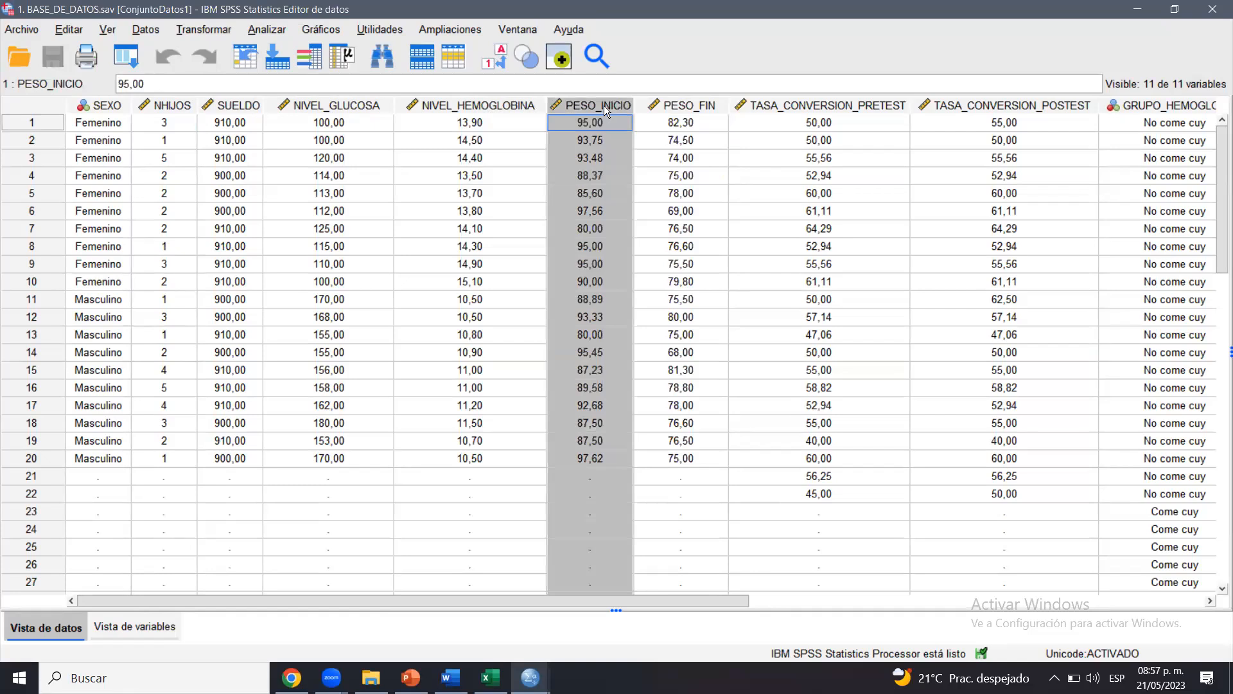
click(682, 105)
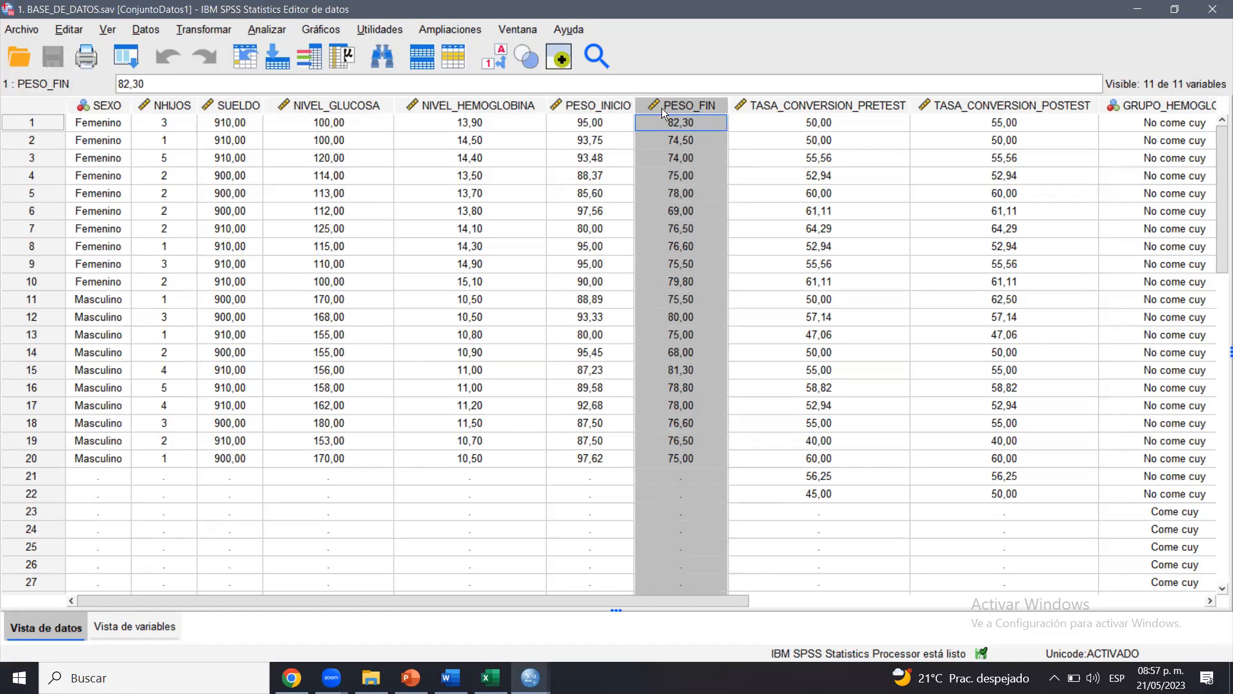
Compare the PESO_INICIO and PESO_FIN columns, and go back over hemoglobin, glucose, SUELDO and NHIJOS
click(598, 102)
click(650, 104)
click(605, 104)
click(664, 107)
click(609, 107)
click(659, 109)
click(478, 106)
click(353, 107)
click(229, 107)
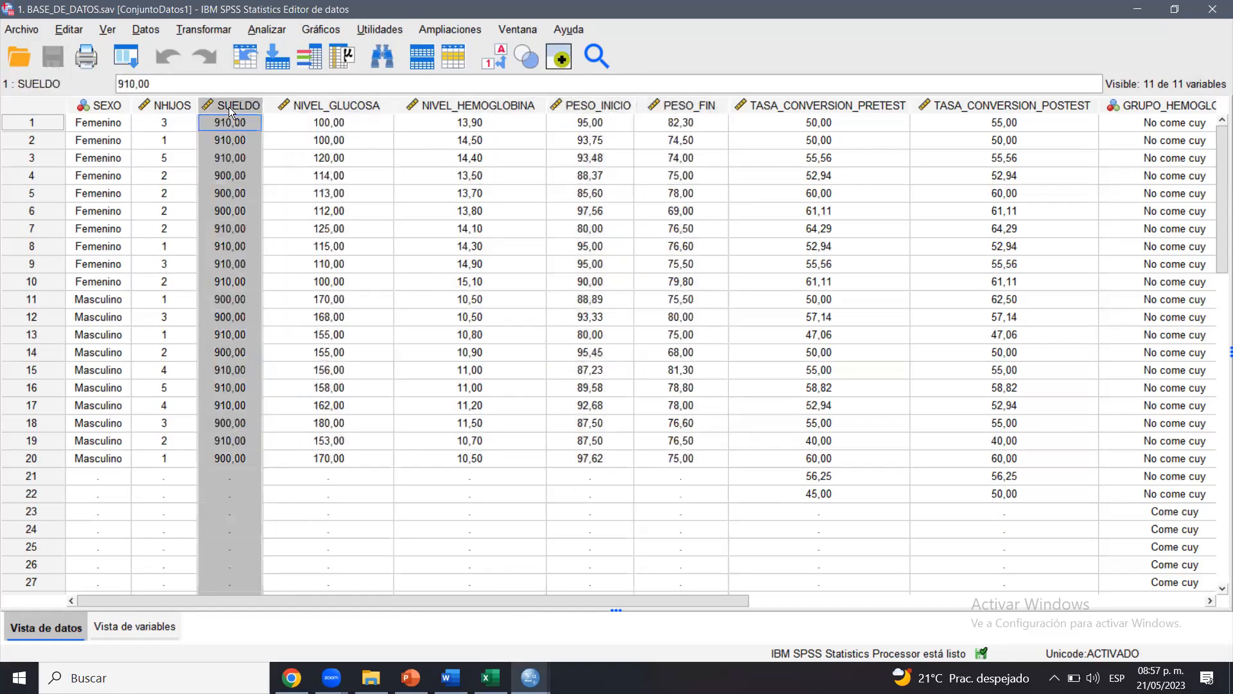
click(171, 108)
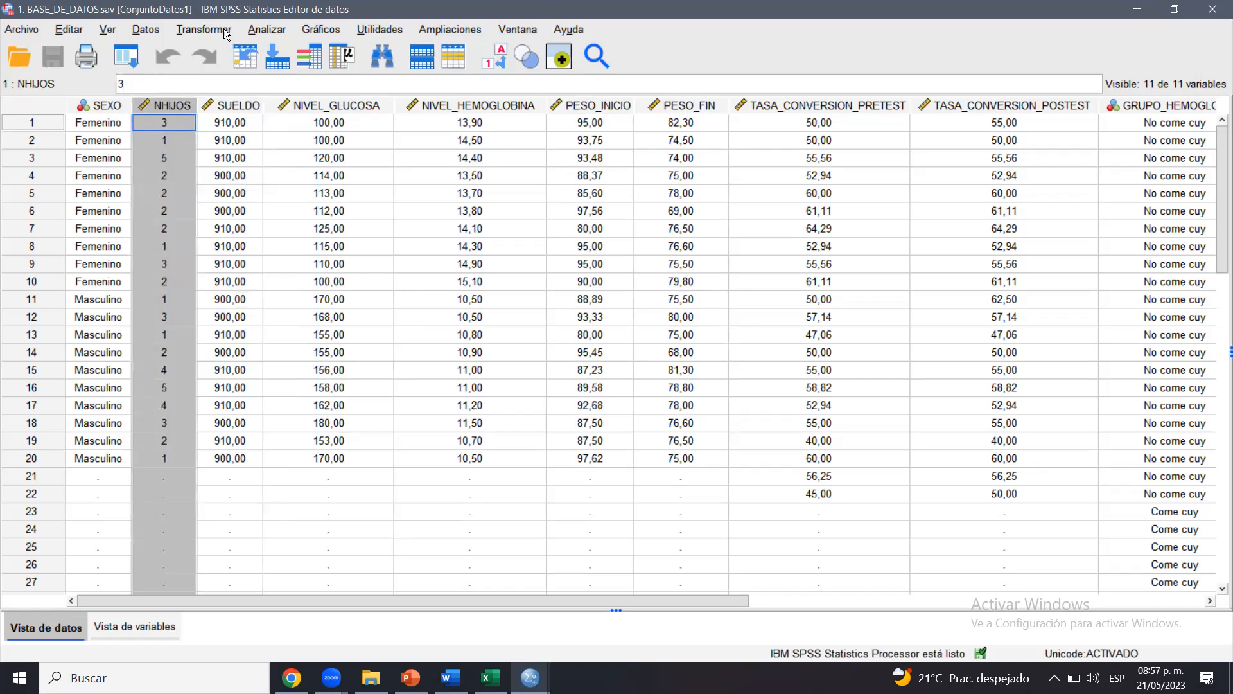
Open the Frequencies analysis and reset its previous variables and settings
click(263, 32)
mouse_move(344, 93)
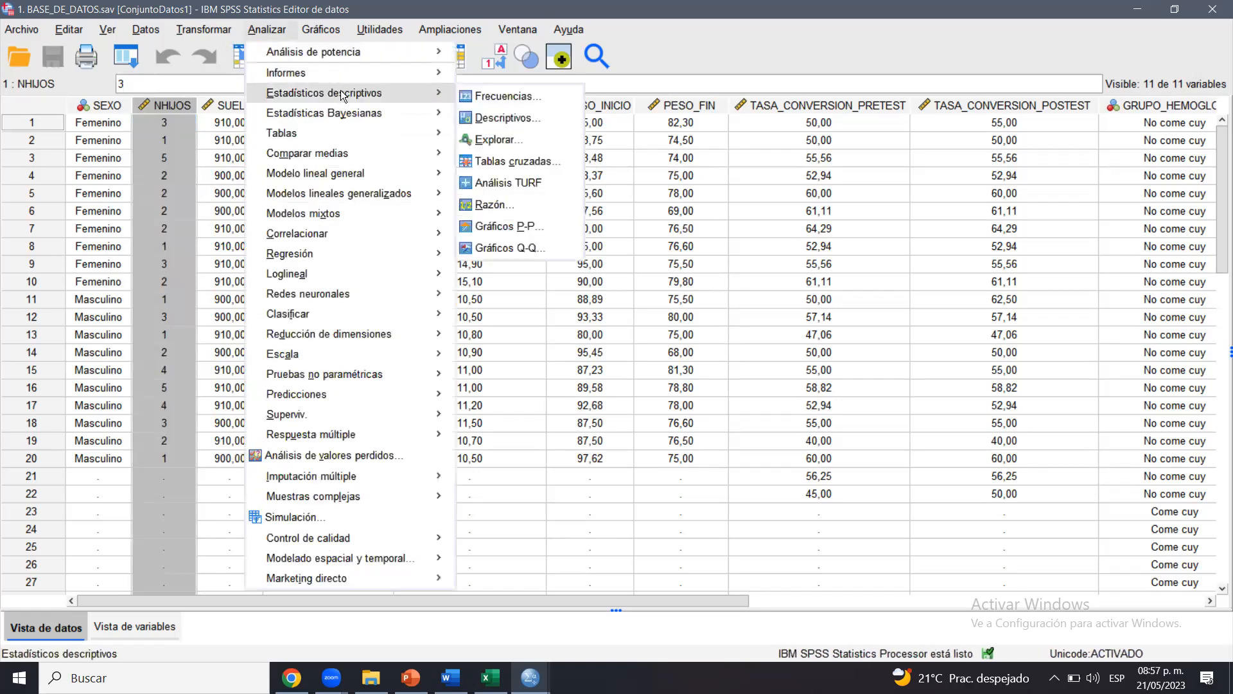
click(491, 95)
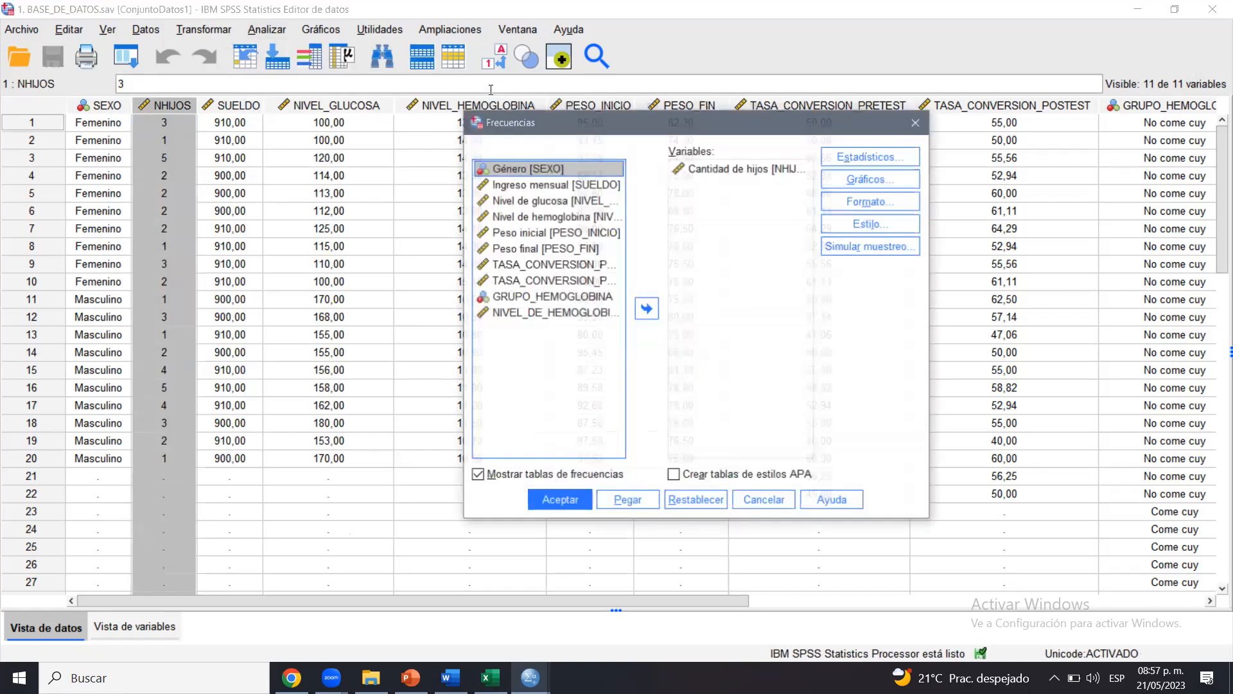
click(698, 501)
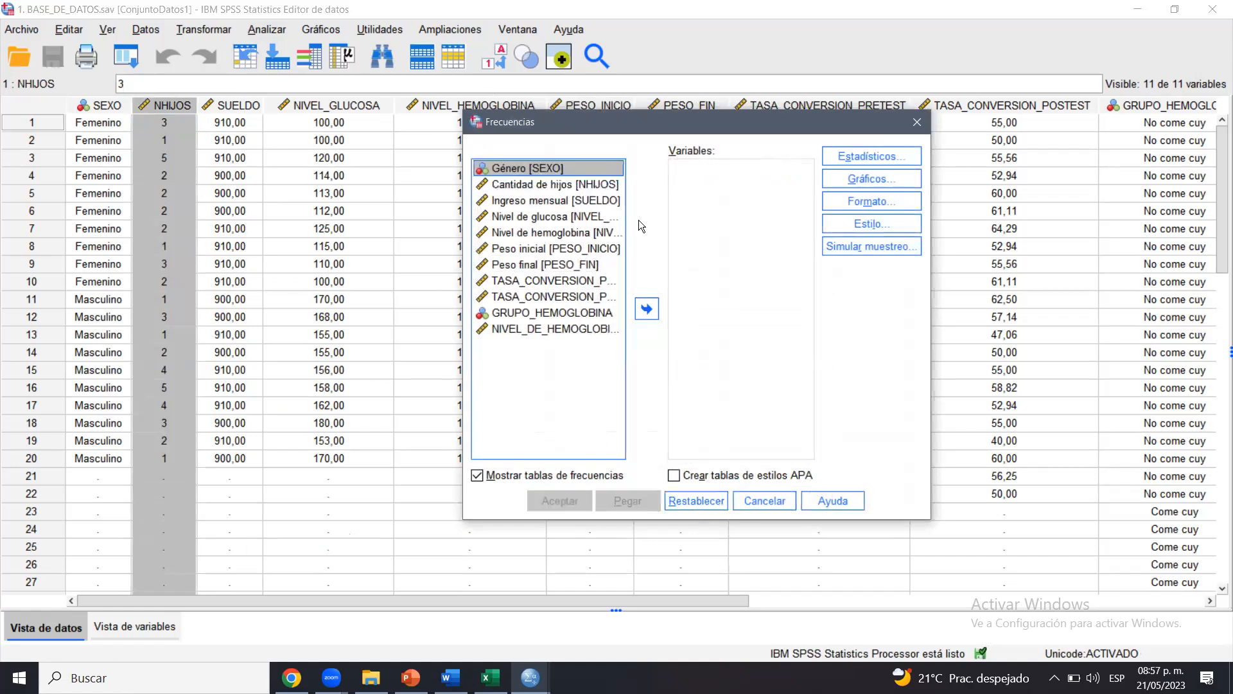
Add Ingreso mensual, Nivel de glucosa, Nivel de hemoglobina, Peso inicial and Peso final as the variables to analyse
click(521, 203)
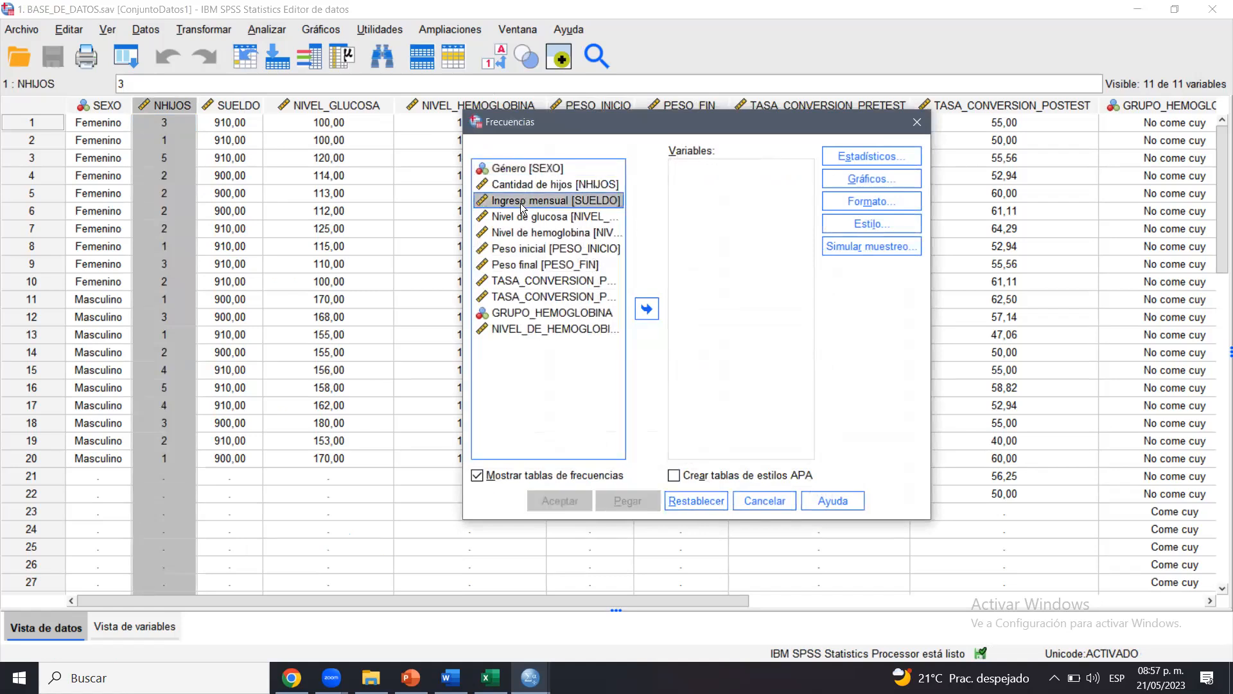
ctrl+click(518, 210)
ctrl+click(512, 234)
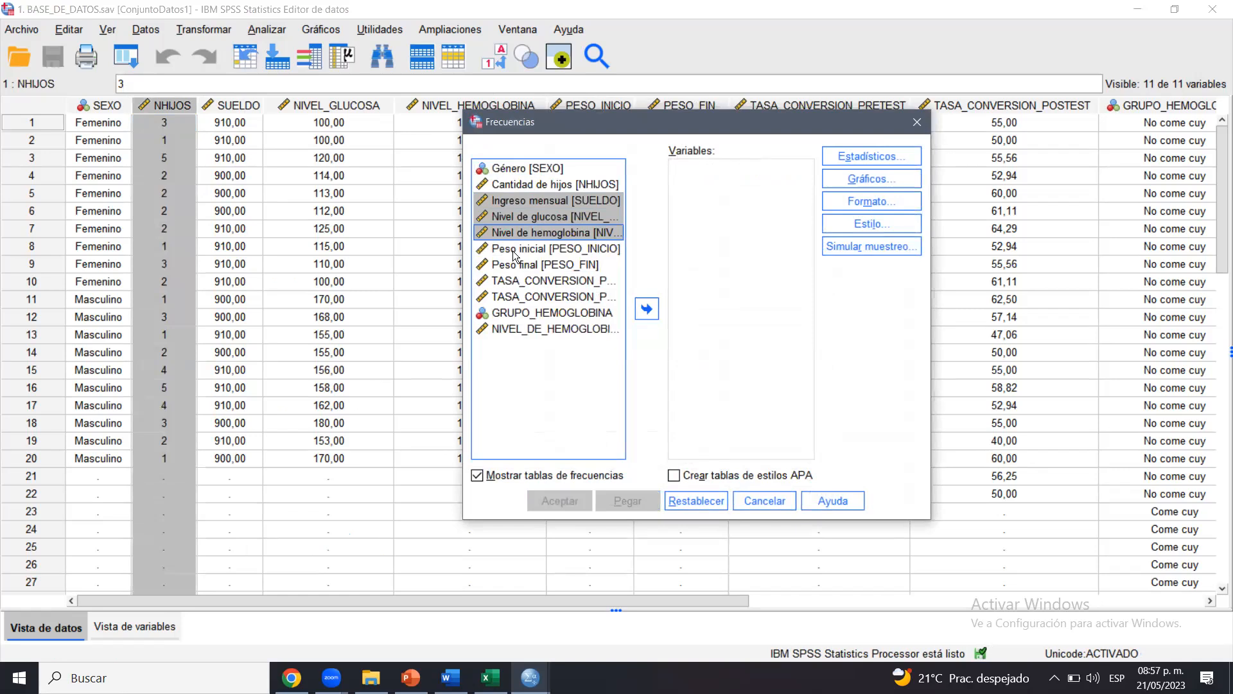
ctrl+click(513, 251)
ctrl+click(514, 265)
click(645, 309)
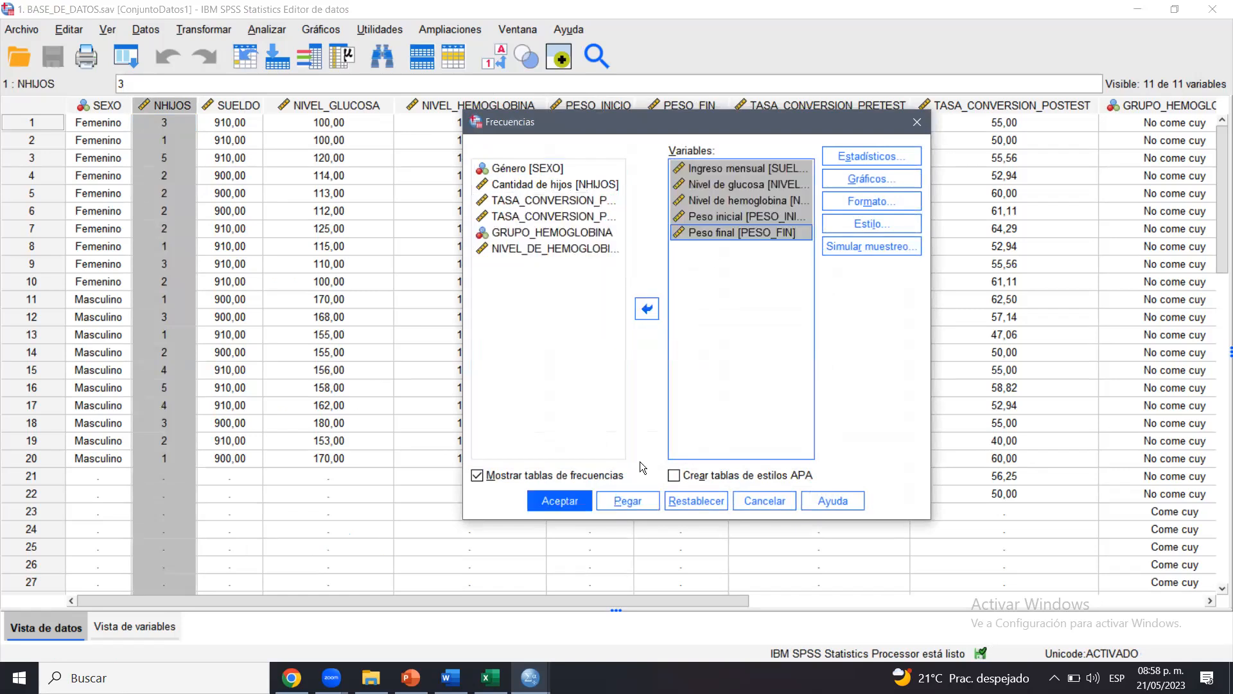
Request the mean, median and mode for the chosen variables and run the Frequencies analysis
click(859, 162)
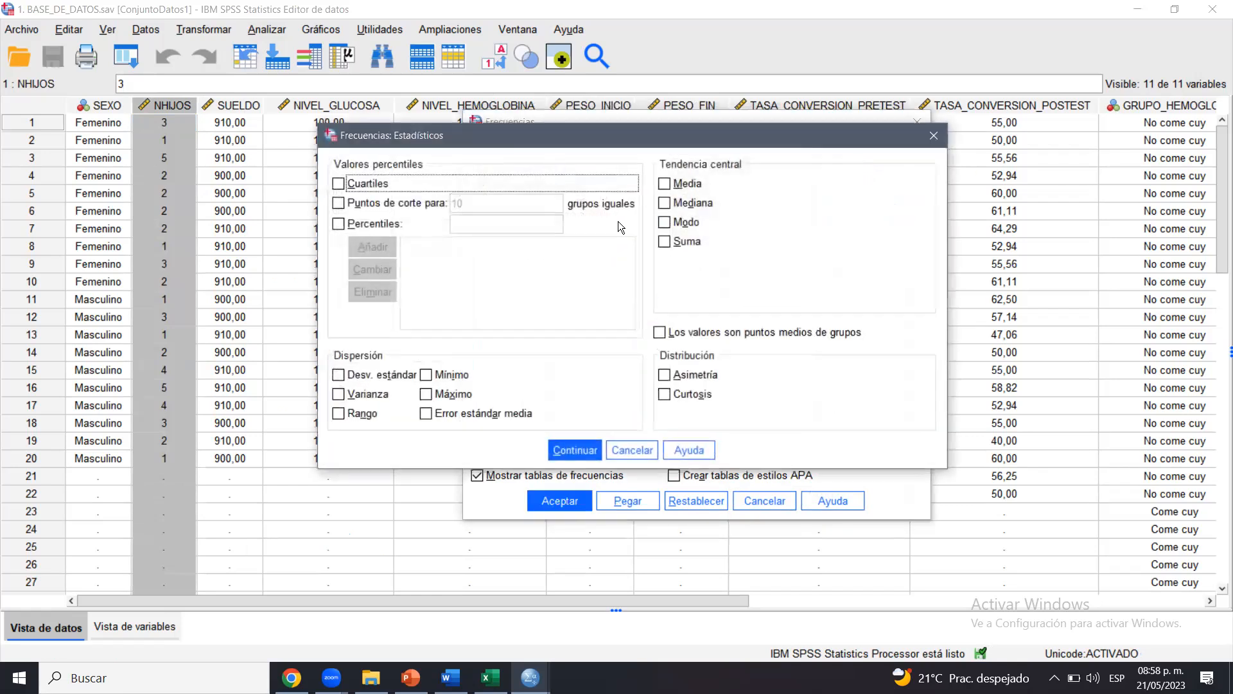
click(688, 185)
click(687, 202)
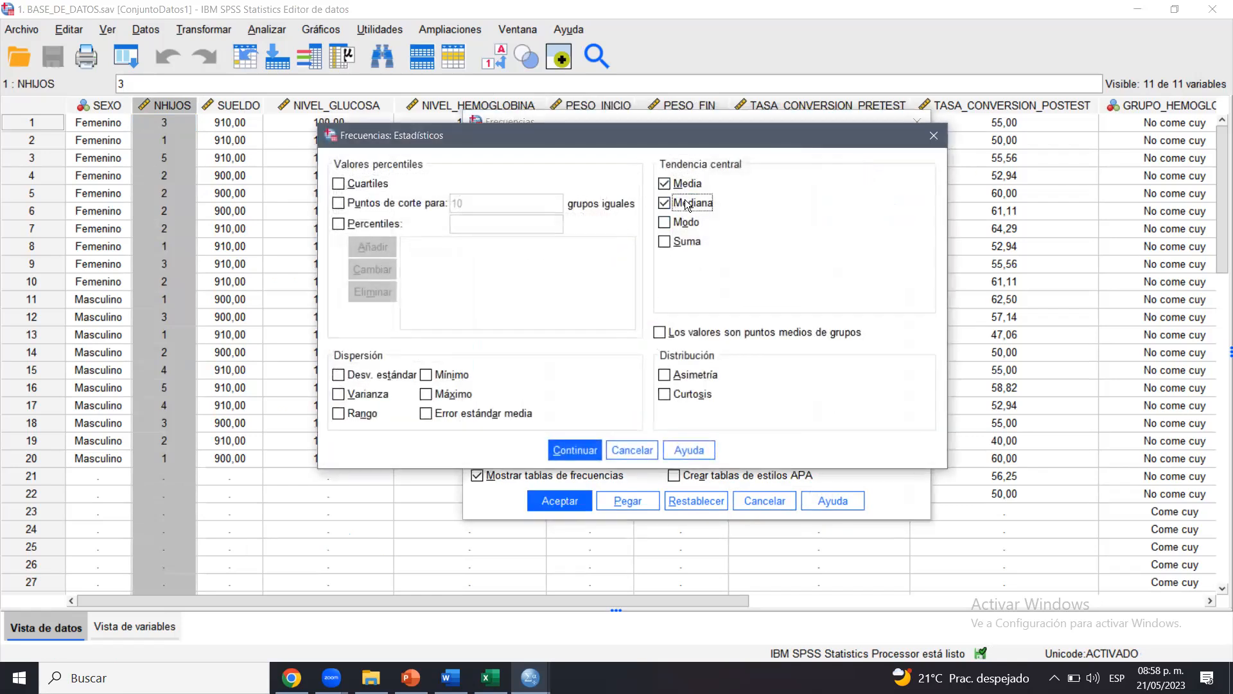
click(685, 222)
click(578, 452)
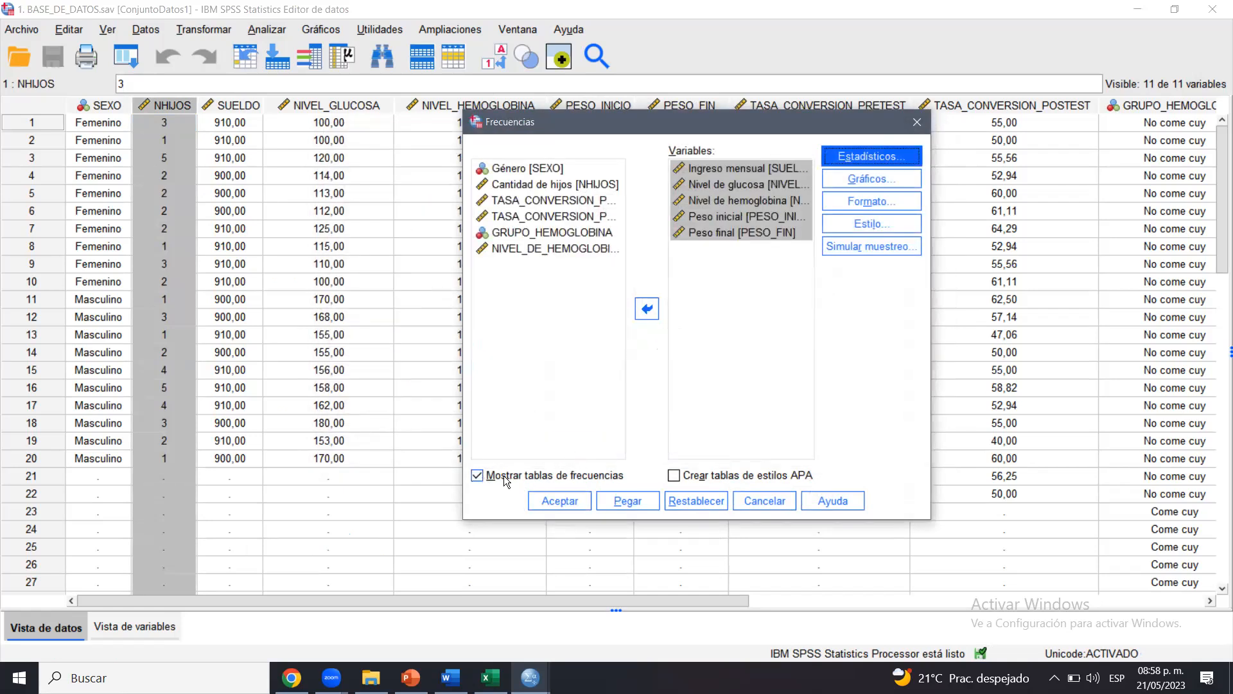
click(577, 503)
Examine the Estadísticos table and the frequency tables for Ingreso mensual, Nivel de glucosa and Nivel de hemoglobina in the output
click(569, 258)
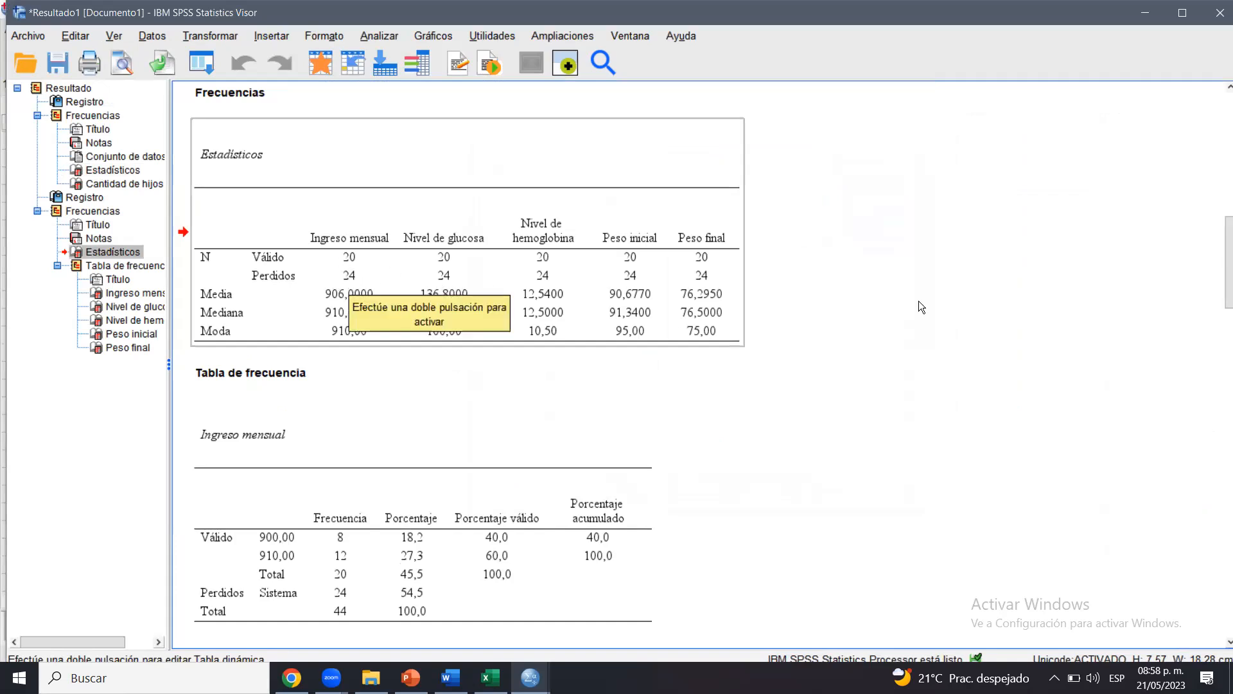
drag(1223, 254, 1222, 300)
click(243, 276)
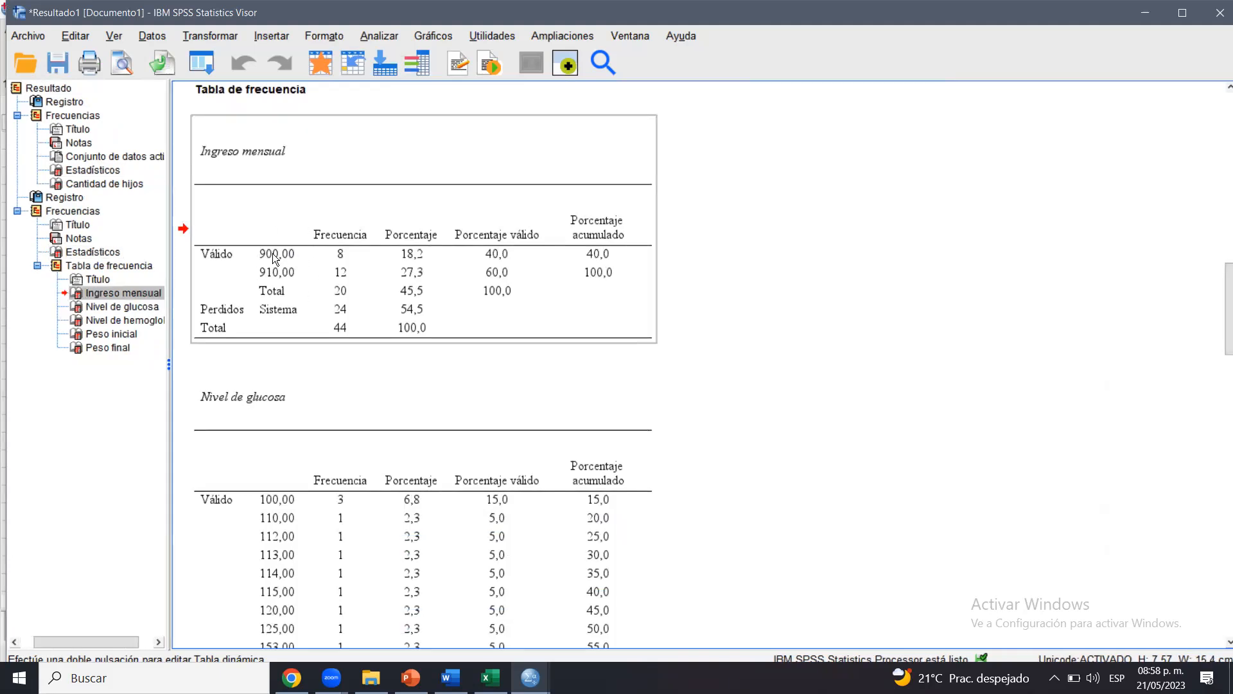
drag(1222, 290, 1221, 333)
click(297, 321)
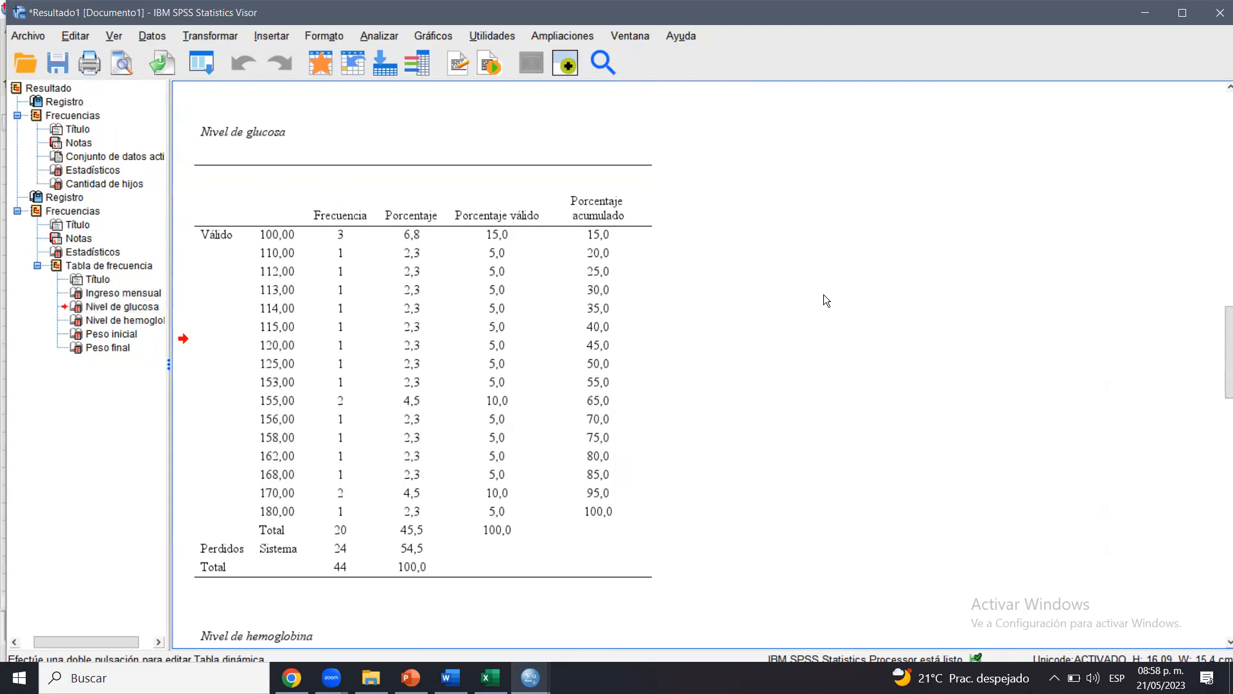
click(465, 288)
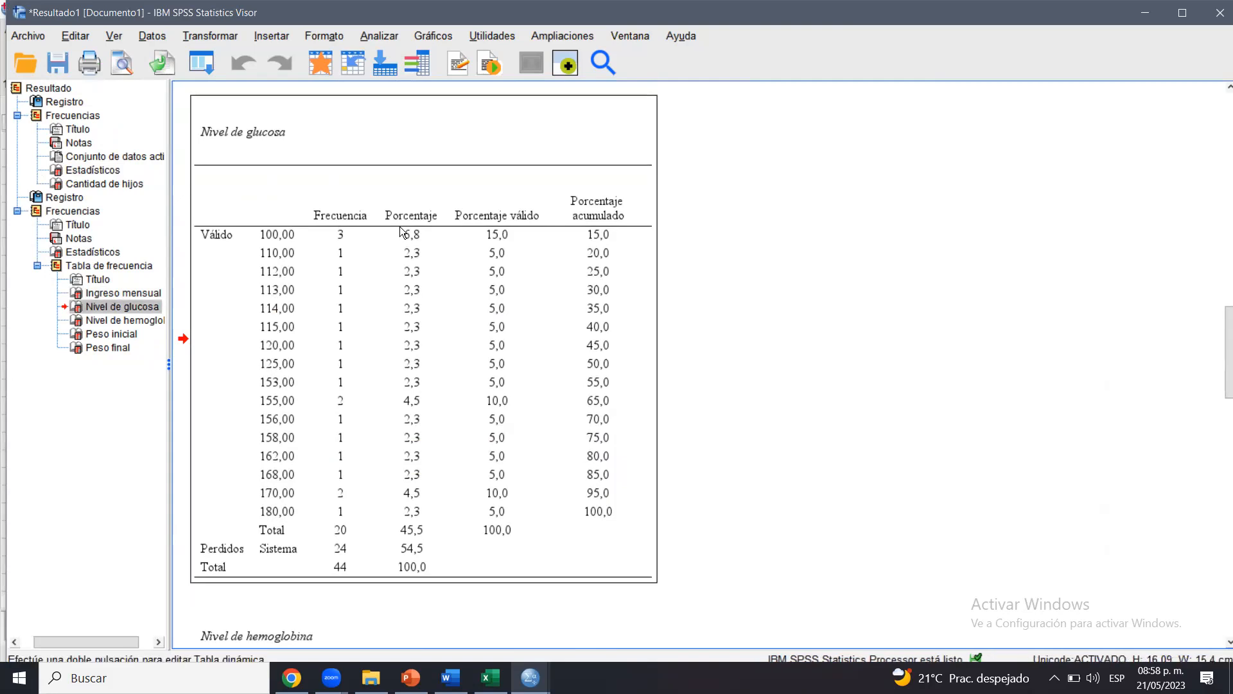
click(803, 245)
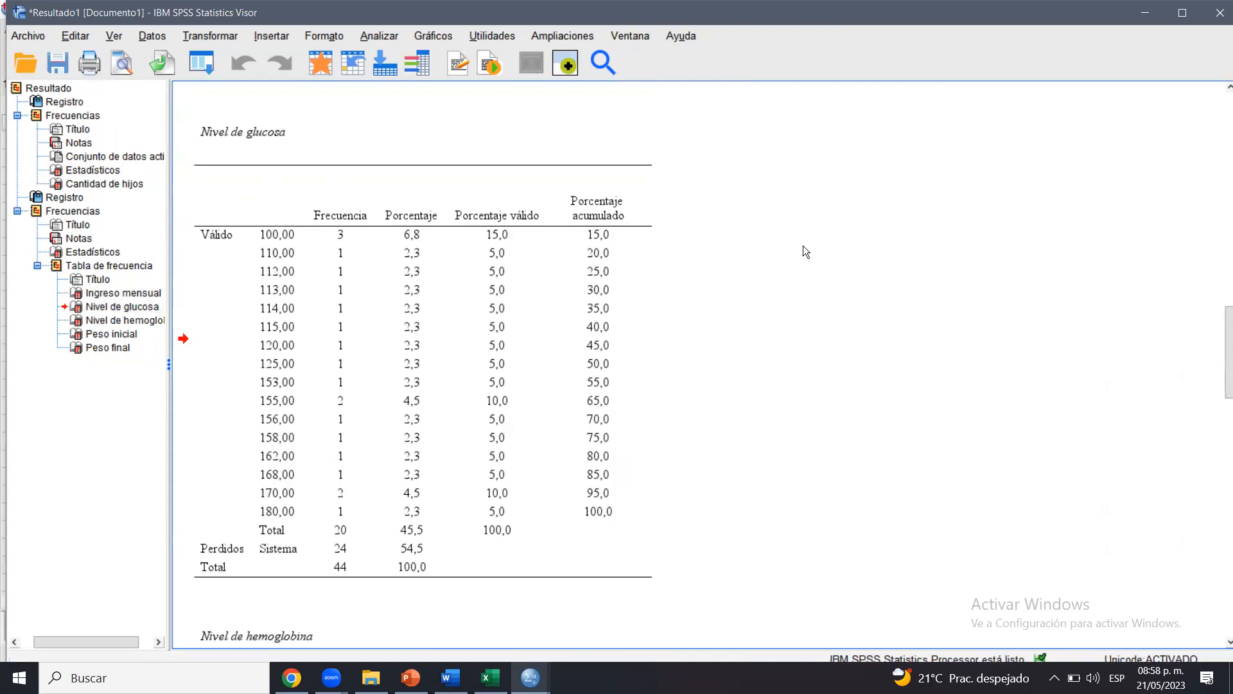
click(498, 310)
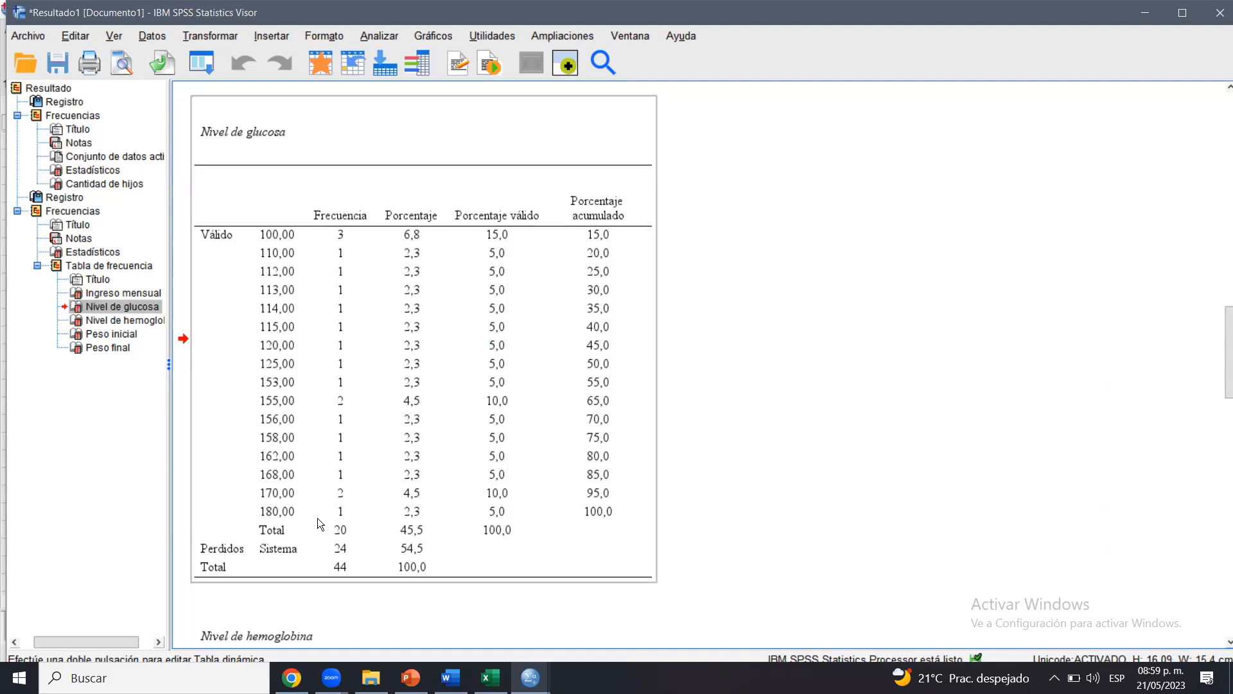
drag(1221, 338, 1221, 424)
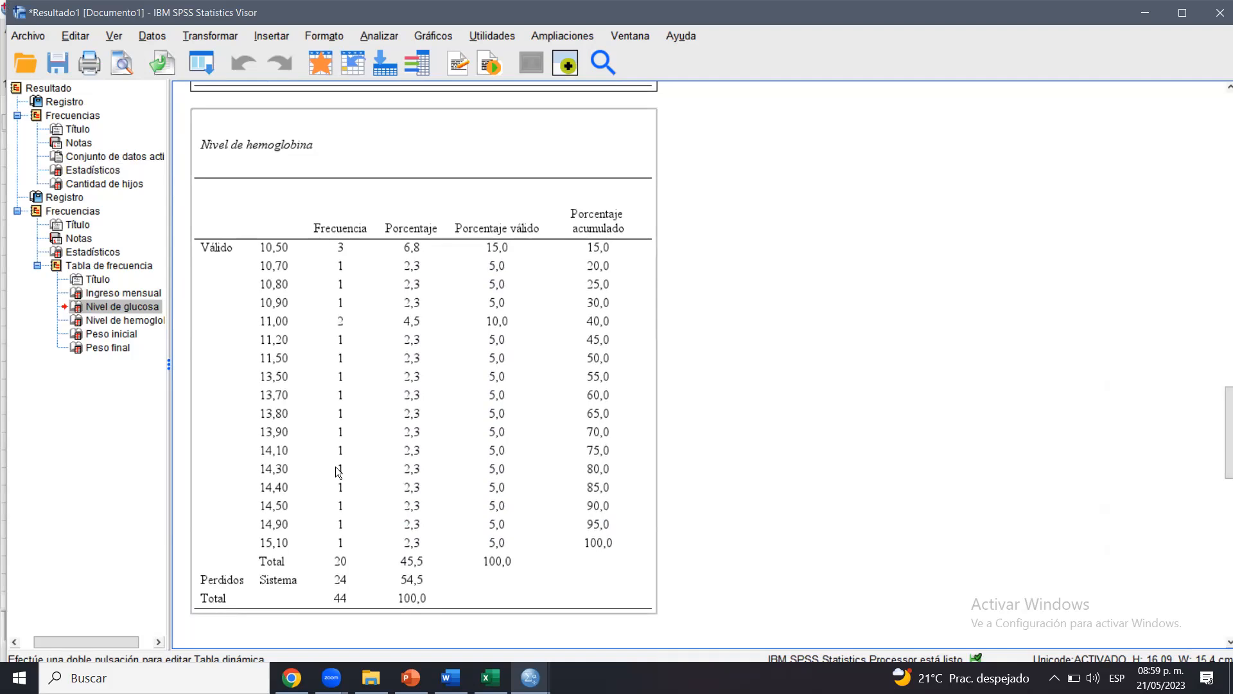
drag(1221, 411, 1221, 327)
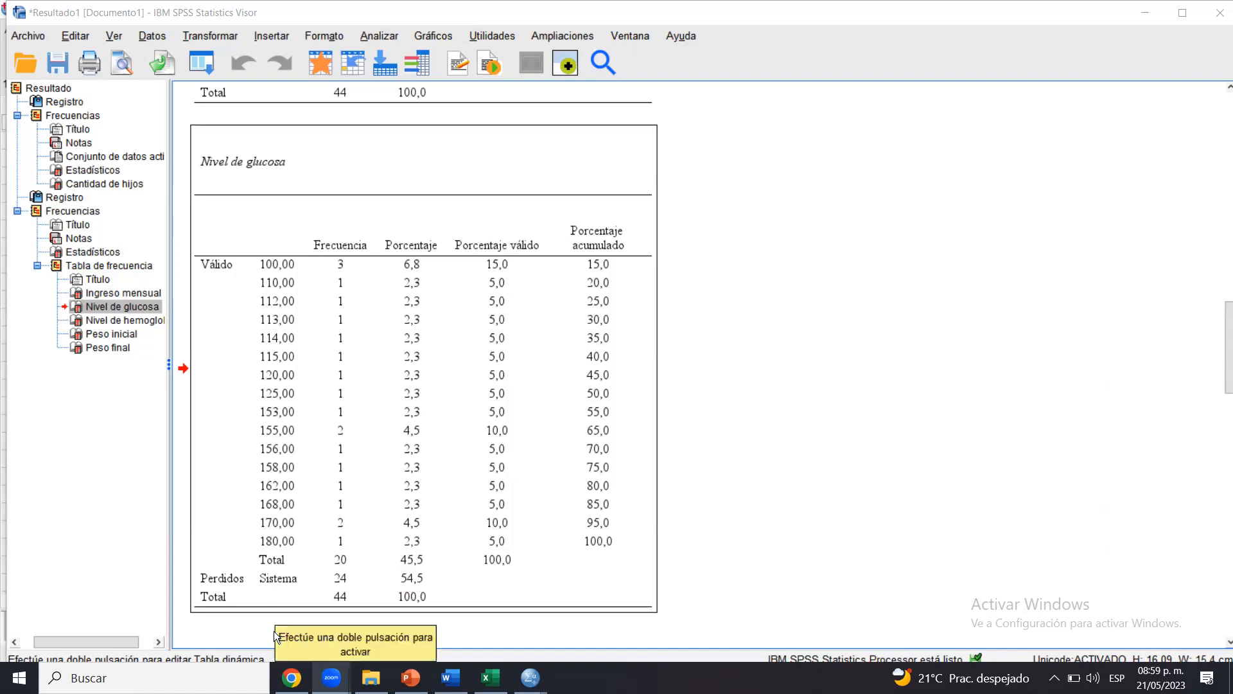
click(766, 380)
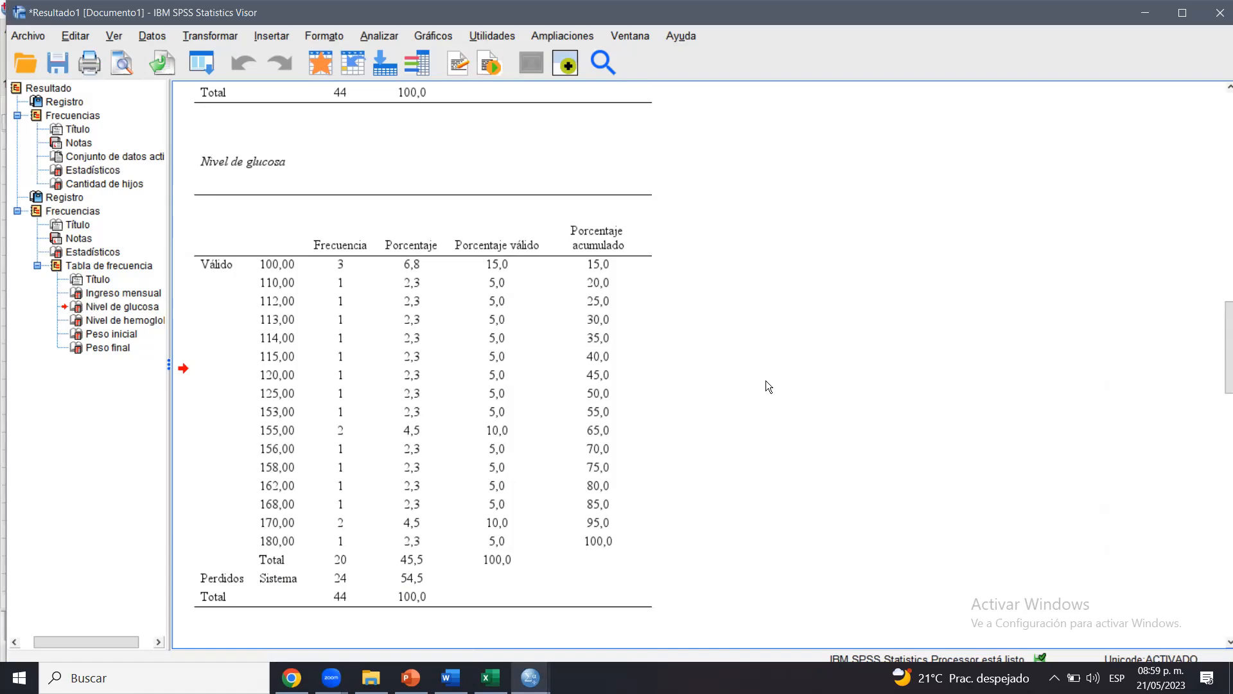
mouse_move(1222, 359)
mouse_down()
mouse_move(1221, 391)
mouse_move(1221, 375)
mouse_up()
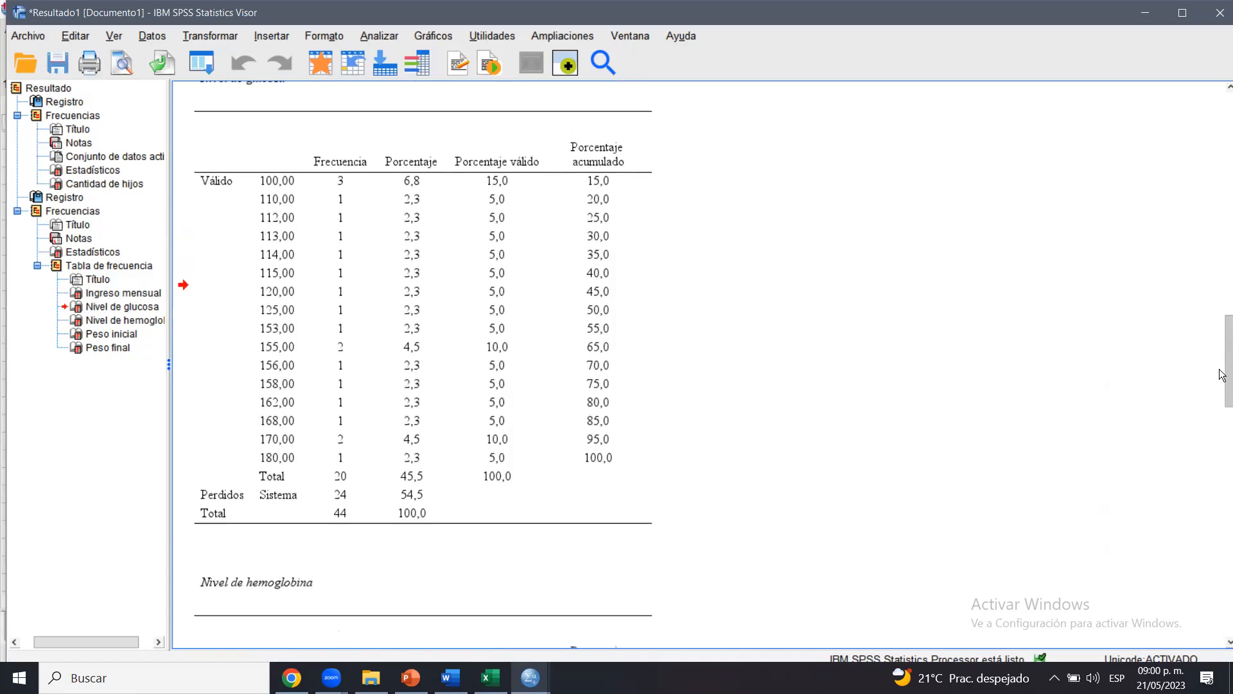
drag(1222, 373, 1207, 339)
Check exercises 2 to 5 in Word, and copy the five-variable Estadísticos table from the SPSS output
click(452, 671)
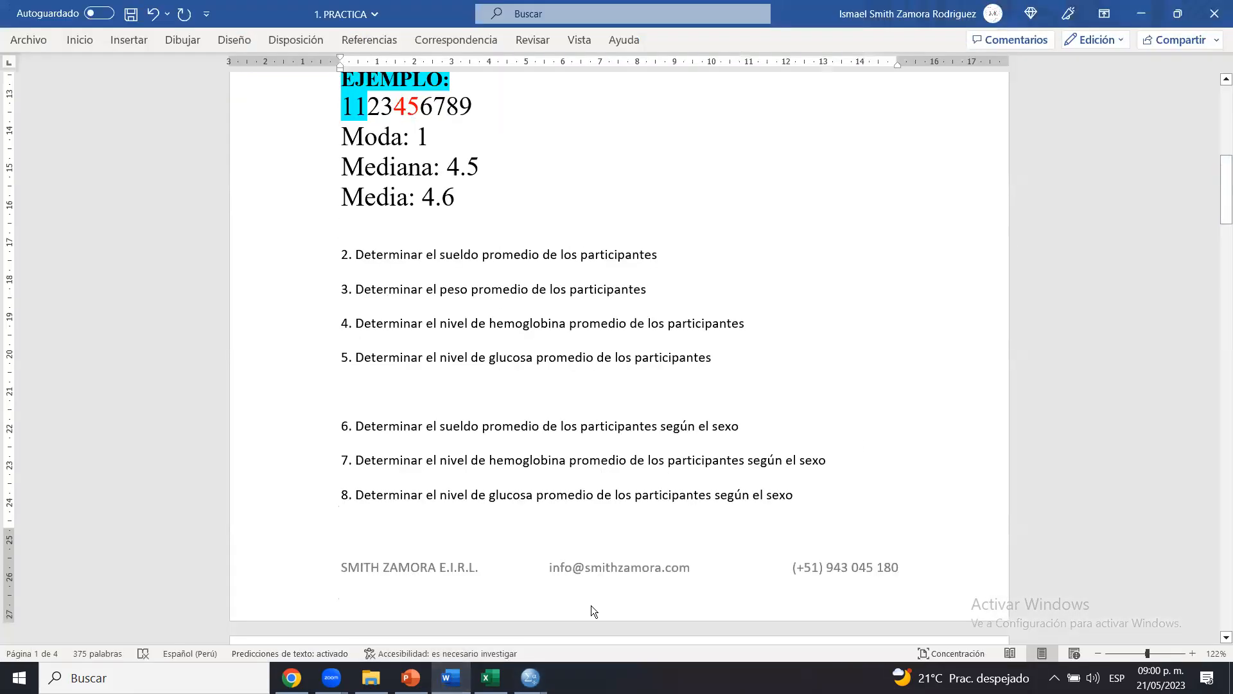
click(530, 678)
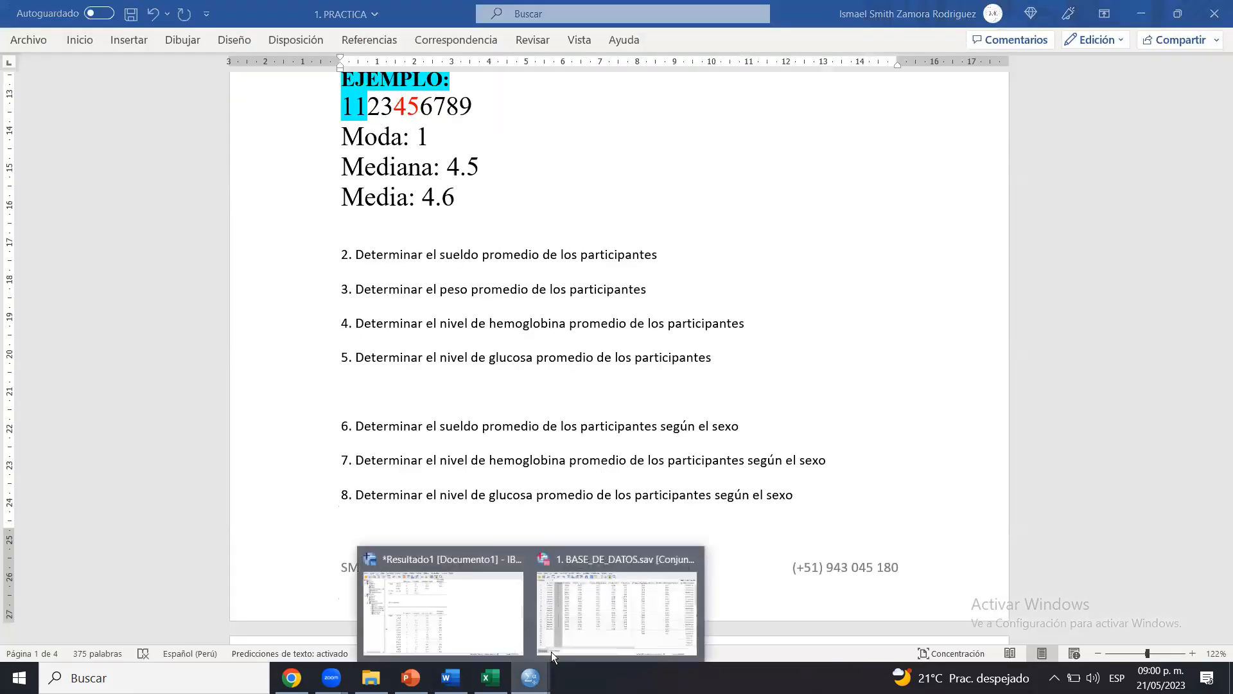
click(437, 611)
drag(1220, 337, 1206, 260)
click(443, 364)
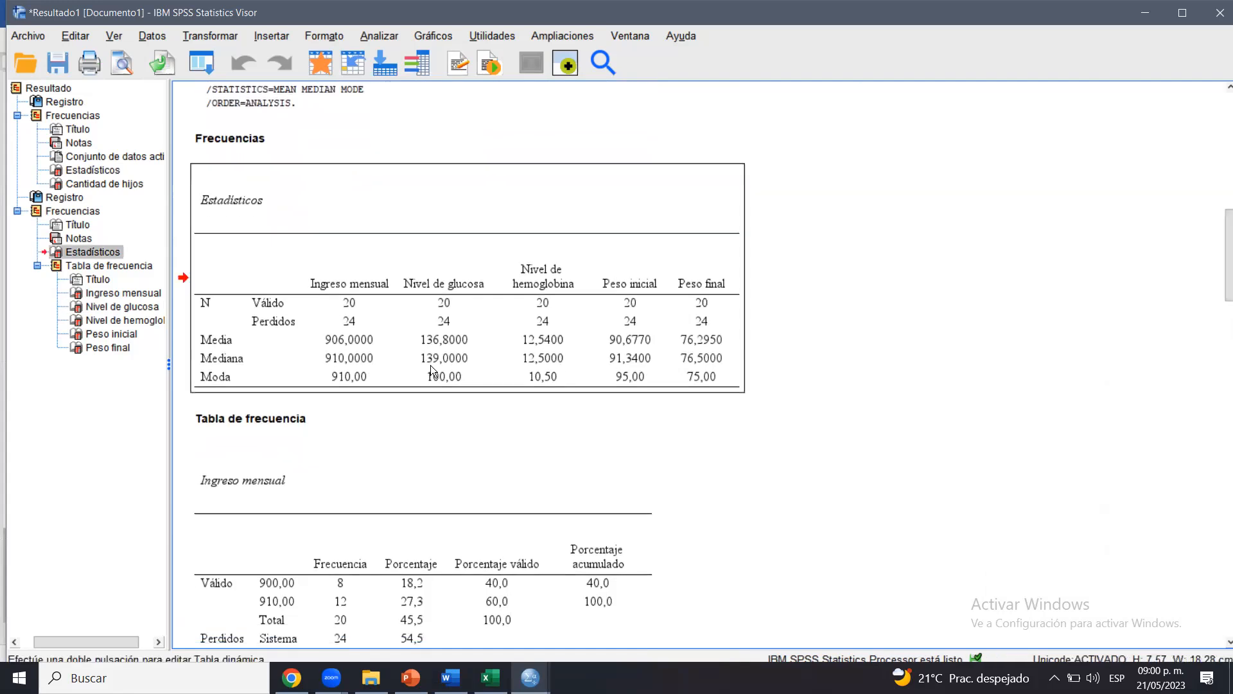
right_click(430, 365)
click(449, 405)
click(461, 547)
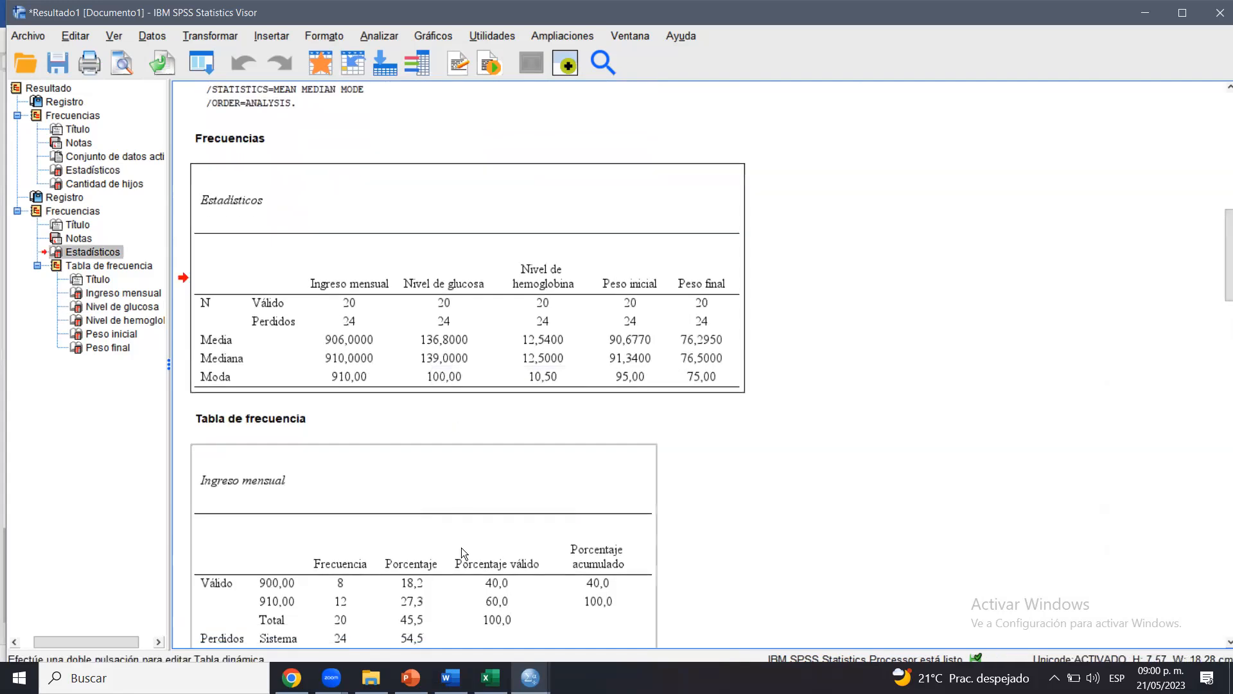
In the Word practice document, move exercises 2 onward to a new page and paste the copied statistics table under exercise 5
click(451, 642)
click(450, 677)
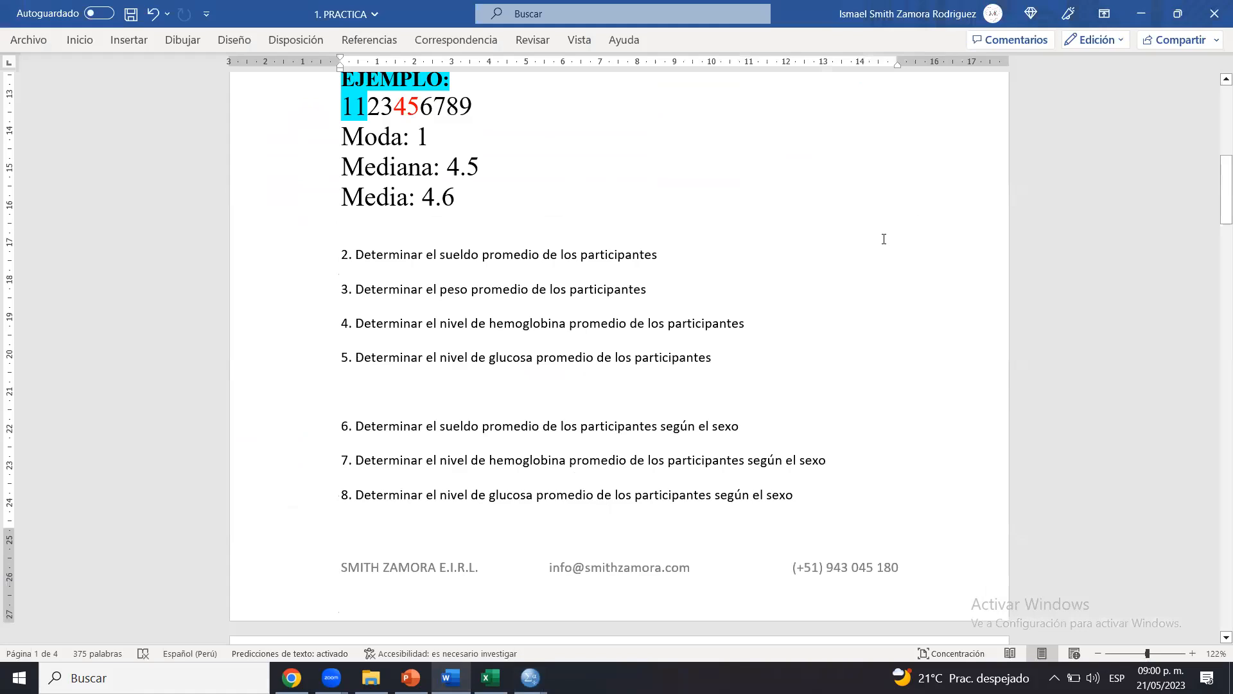
click(699, 403)
click(367, 235)
key(ctrl+Return)
drag(614, 604, 606, 642)
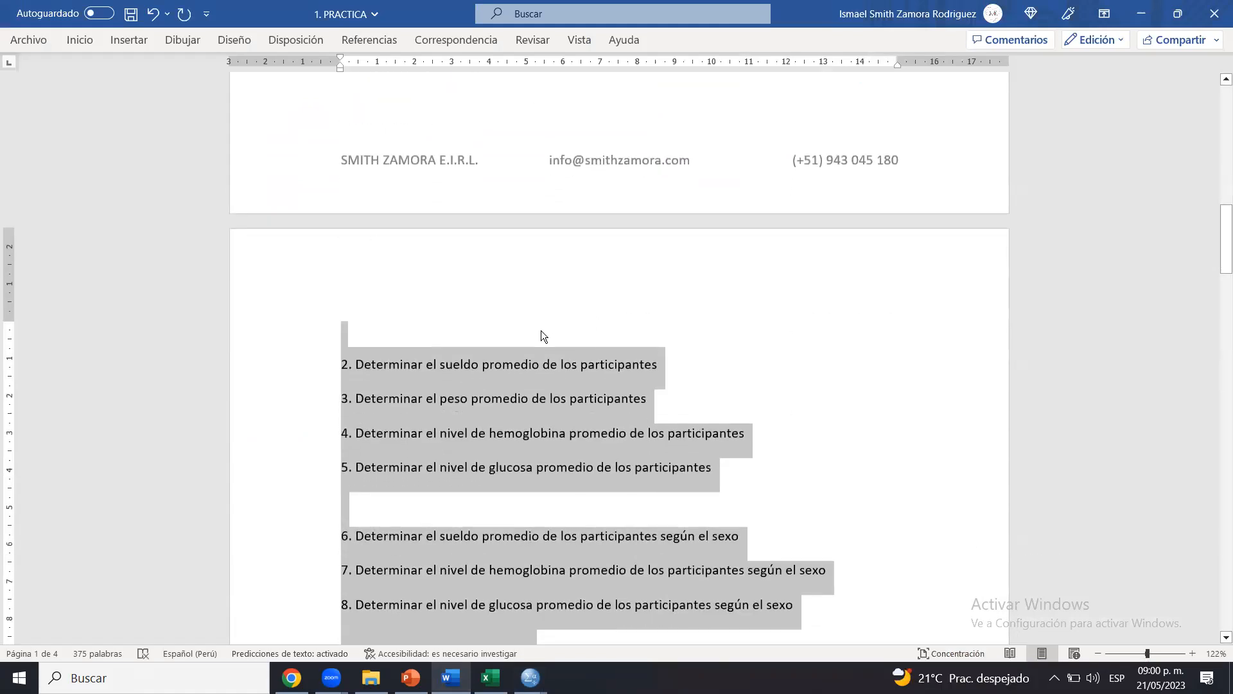
click(543, 330)
key(Delete)
click(583, 467)
key(ctrl+v)
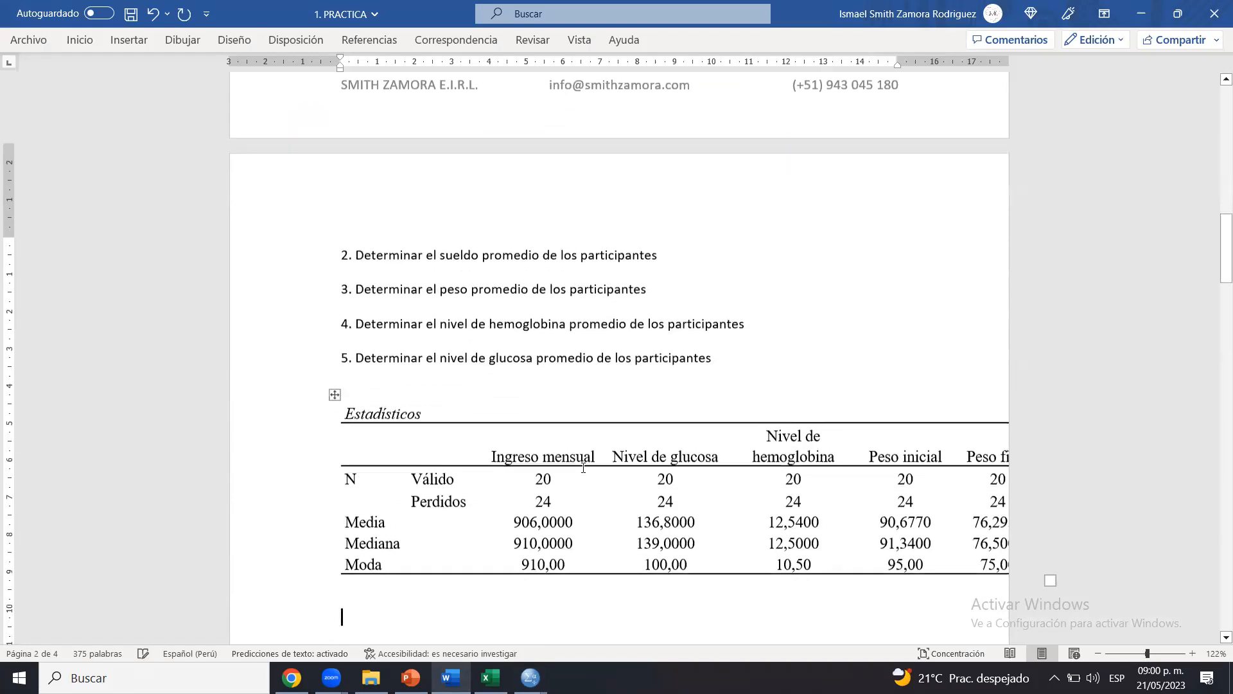
Autofit the pasted Estadísticos table to the window and remove the blank line above it
click(335, 386)
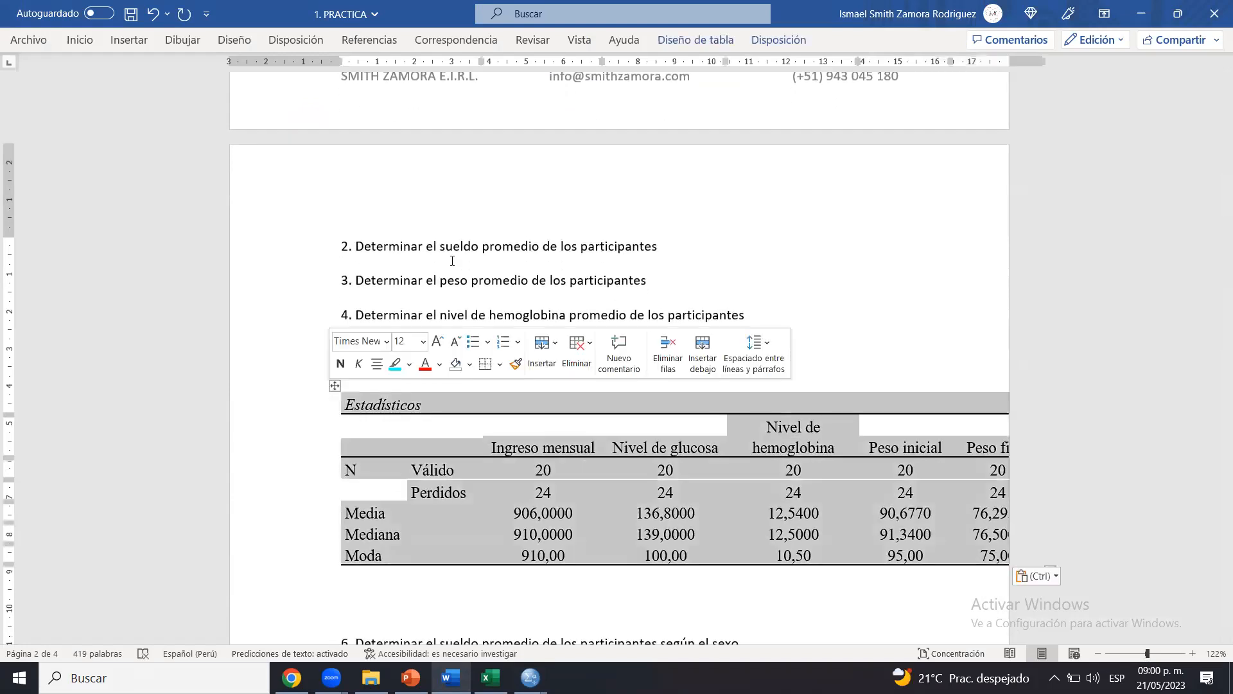
click(778, 40)
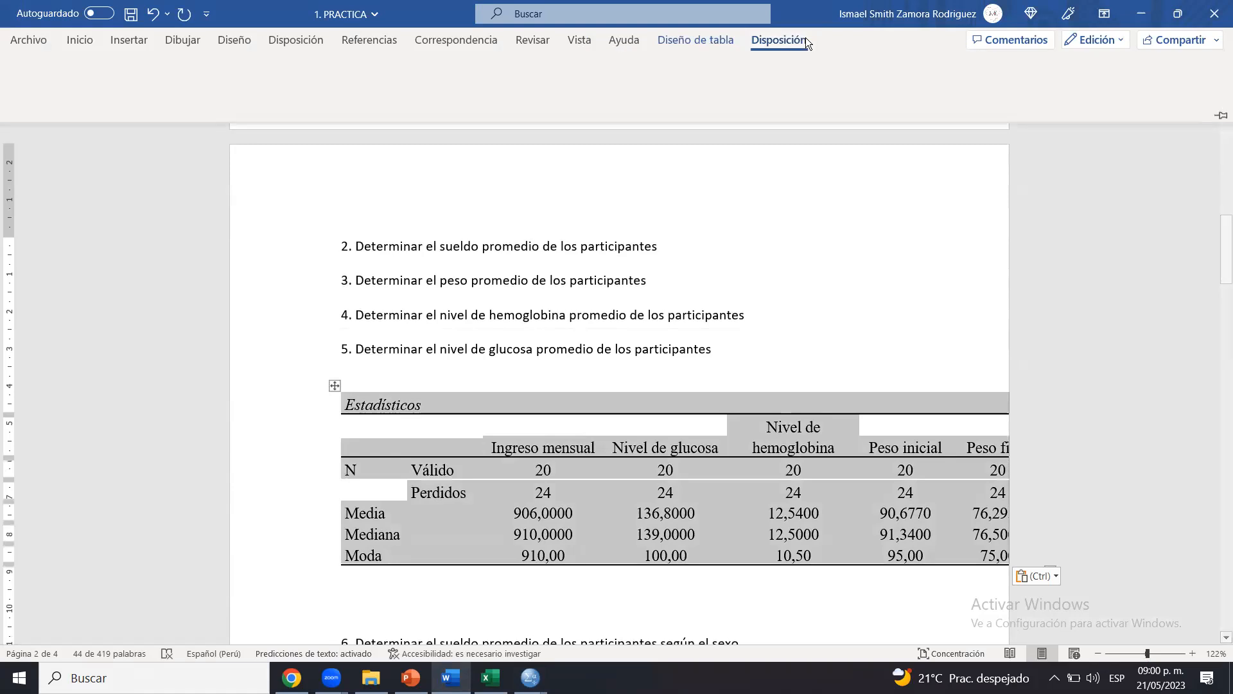
click(570, 82)
click(628, 149)
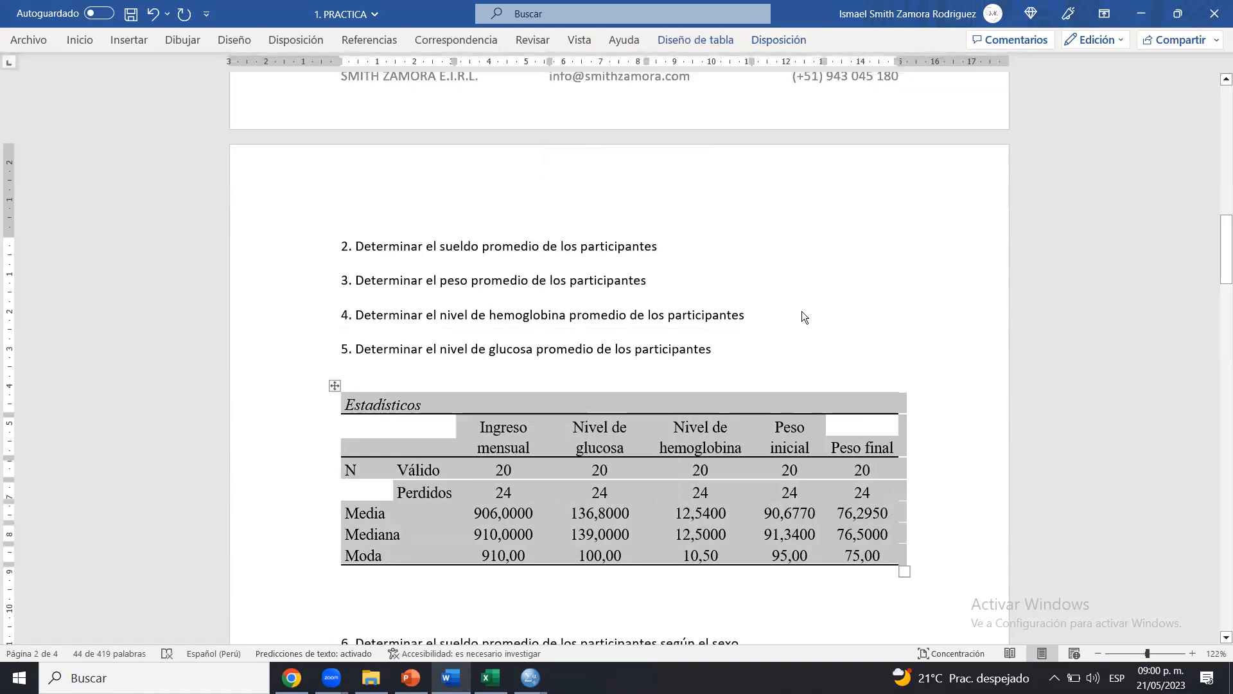
click(637, 380)
key(BackSpace)
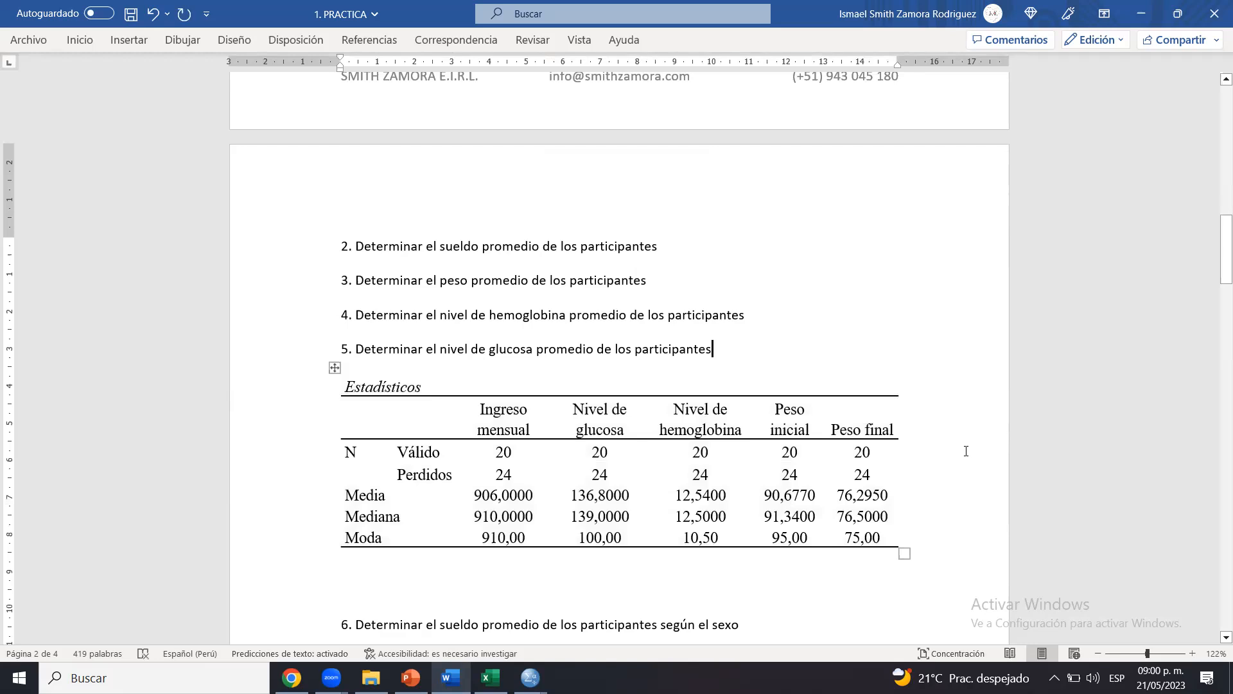
Clear the Perdidos values in the Estadísticos table and delete that entire row
drag(966, 450, 989, 643)
click(1006, 452)
drag(478, 384, 847, 380)
key(Delete)
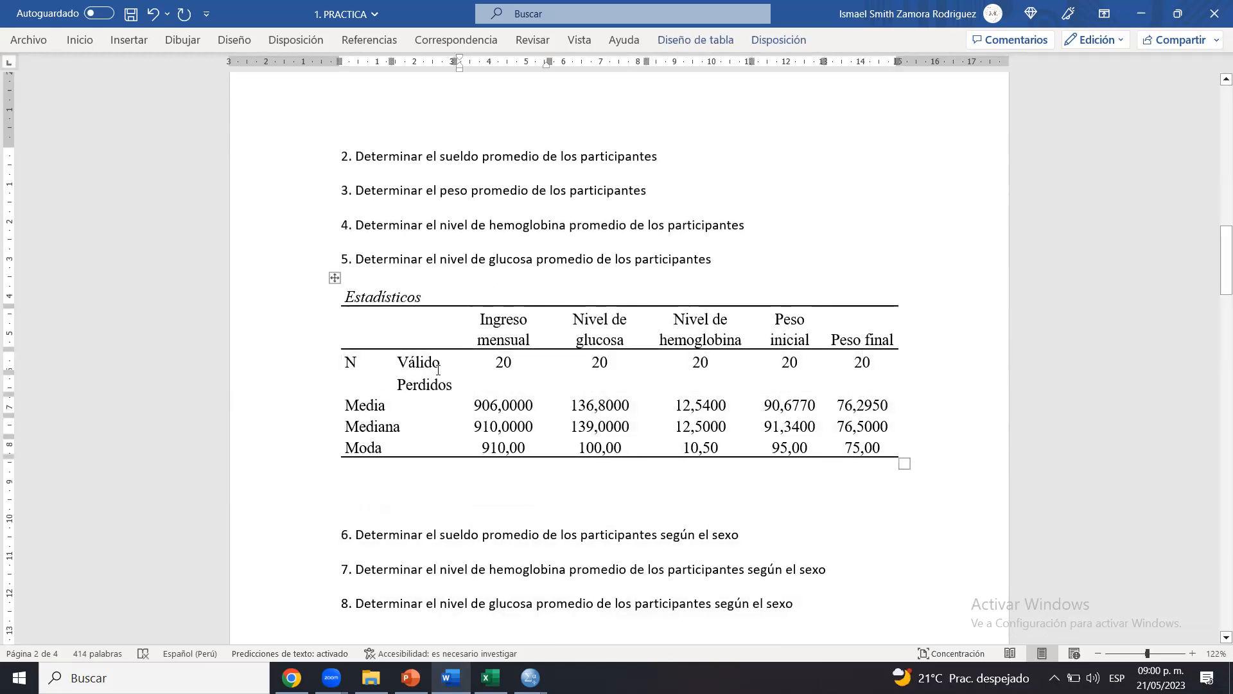
drag(418, 384, 448, 384)
right_click(448, 384)
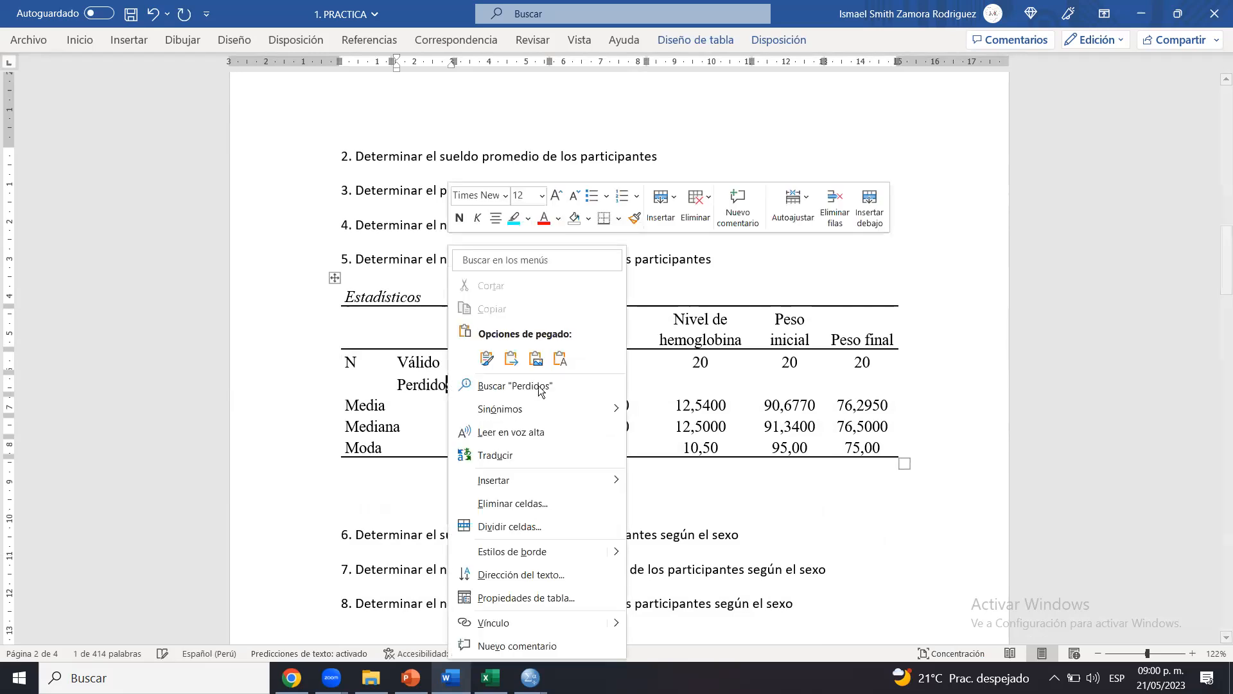
click(531, 501)
click(587, 325)
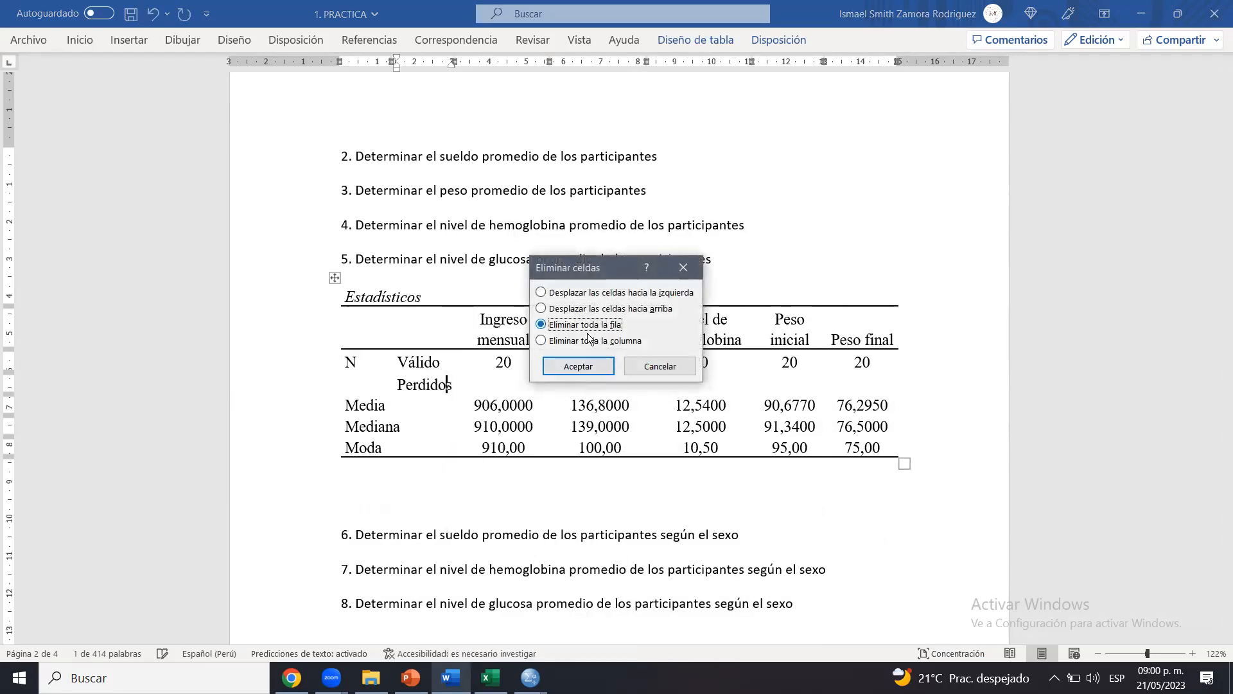
click(579, 363)
Remove the extra blank line between the Estadísticos table and exercise 6
click(550, 527)
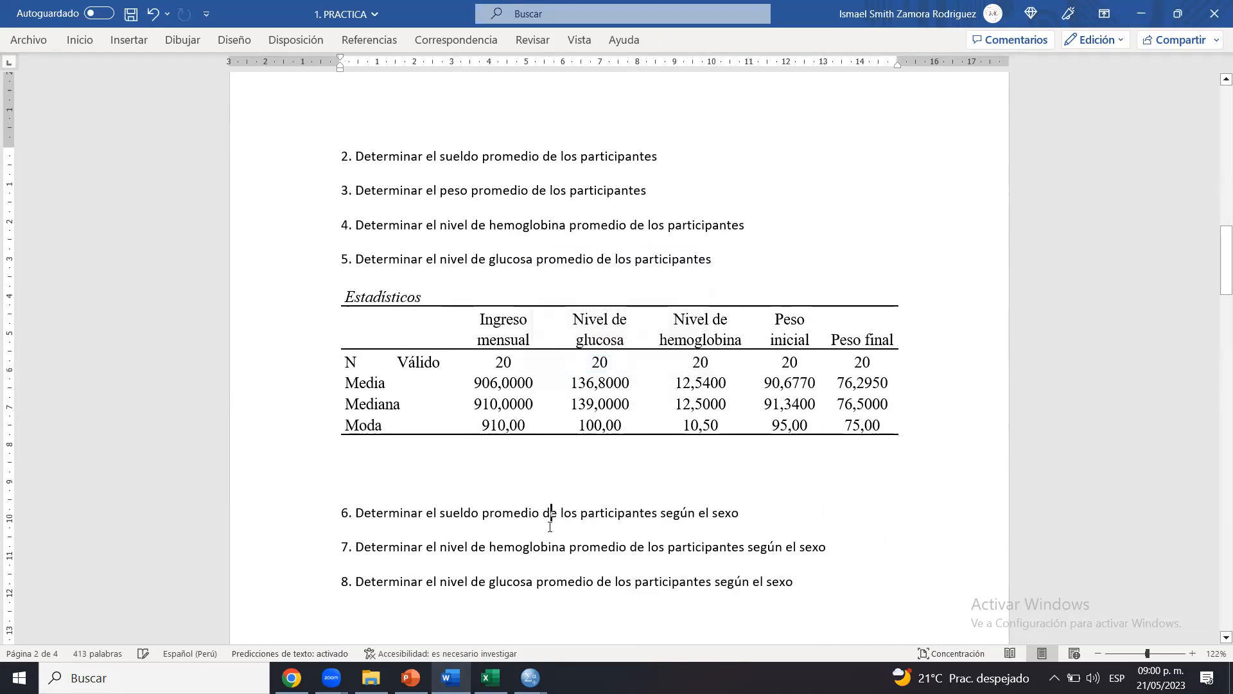
click(471, 480)
key(BackSpace)
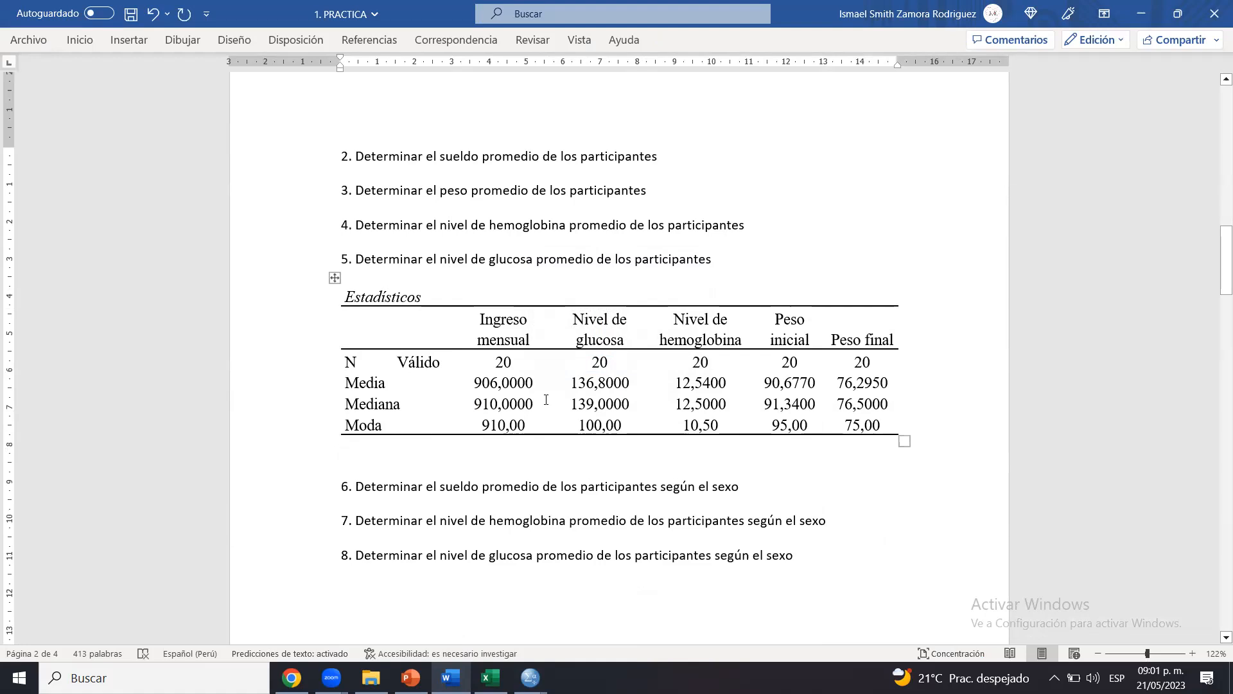
Highlight the Moda label and its Ingreso mensual value, 910,00, in turquoise
drag(481, 425, 542, 430)
click(542, 431)
click(448, 424)
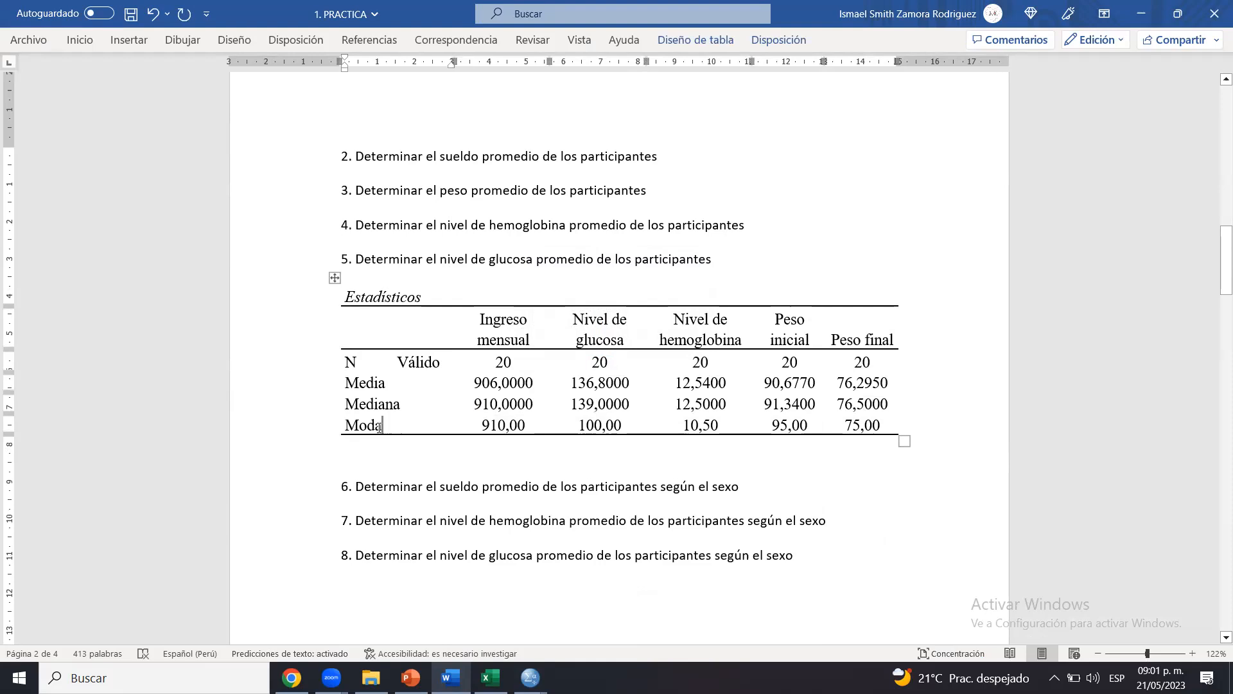
drag(380, 427, 527, 428)
click(564, 398)
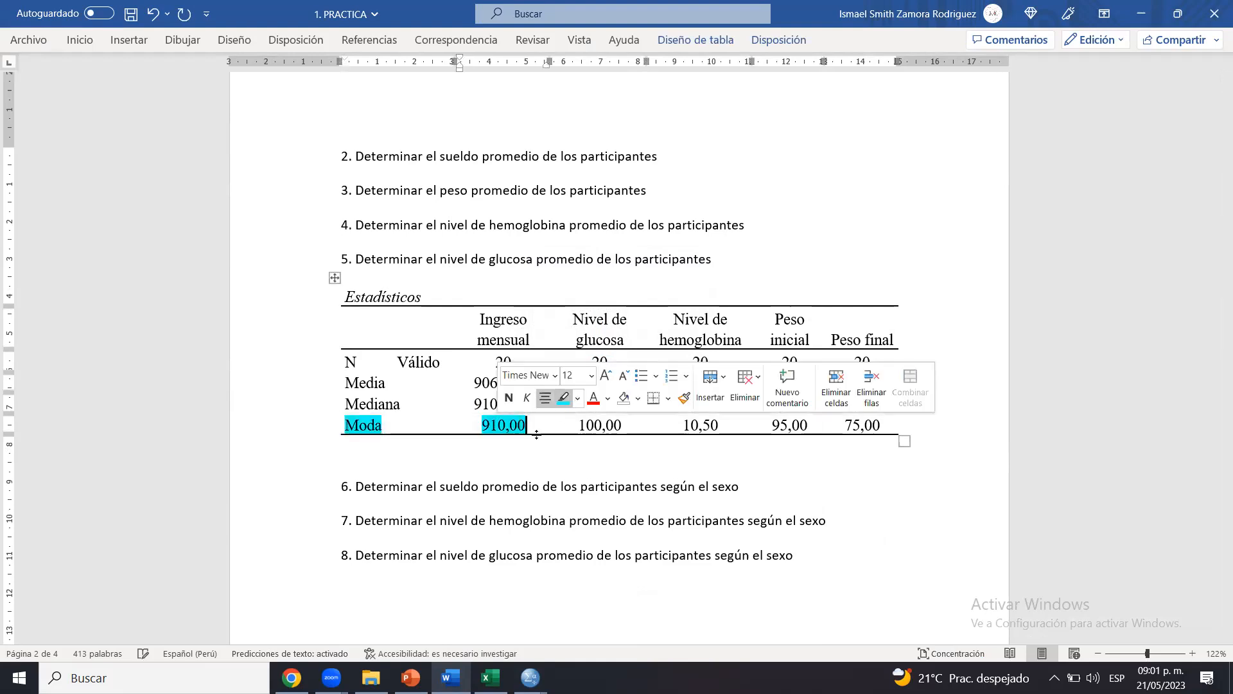
click(531, 445)
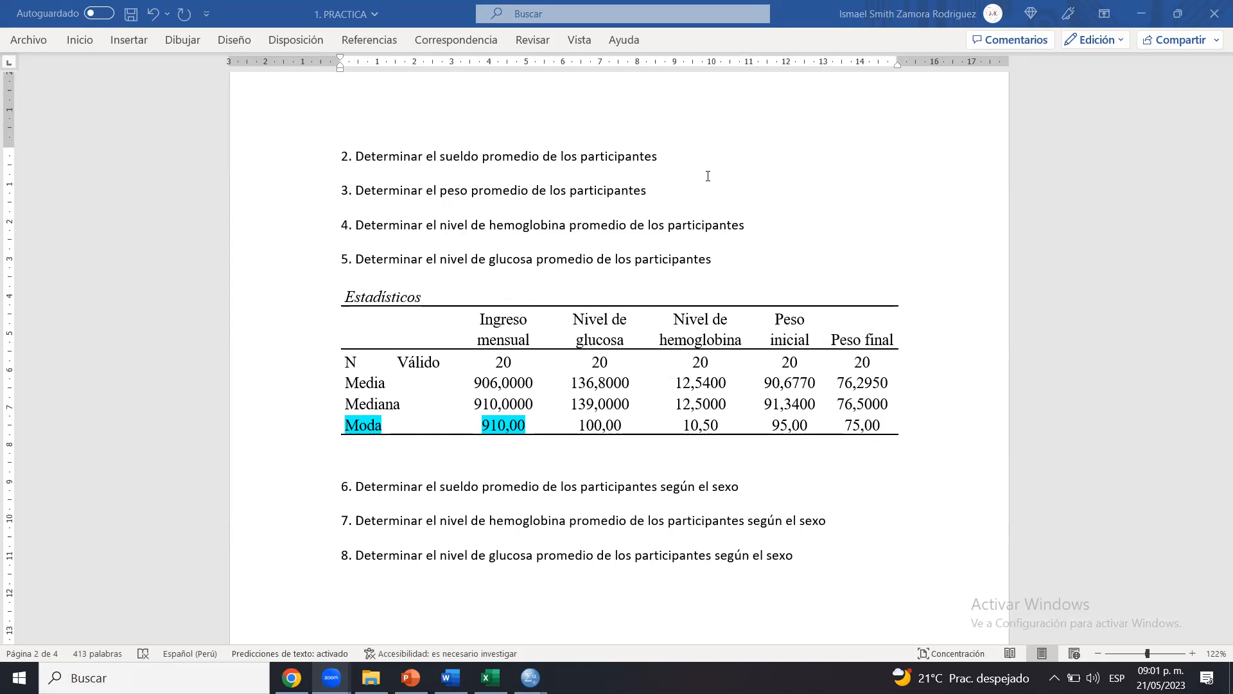
Switch to the SPSS data editor for BASE_DE_DATOS and bring up the available analyses
mouse_move(530, 677)
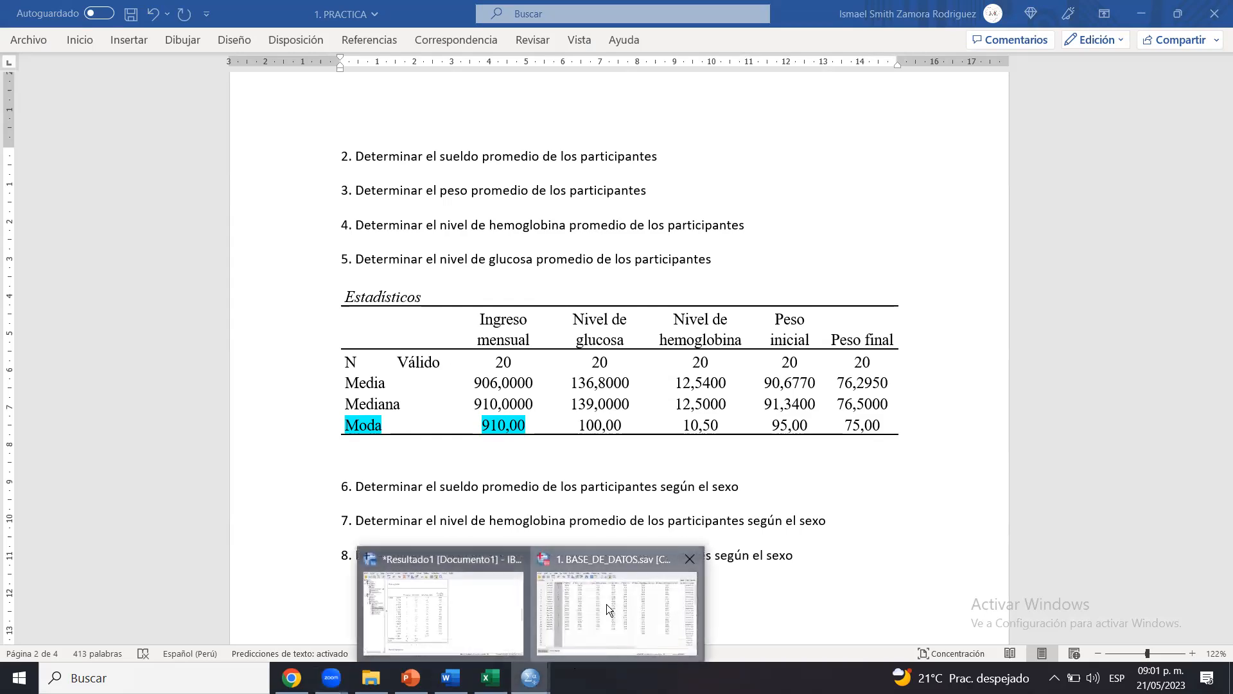
click(607, 609)
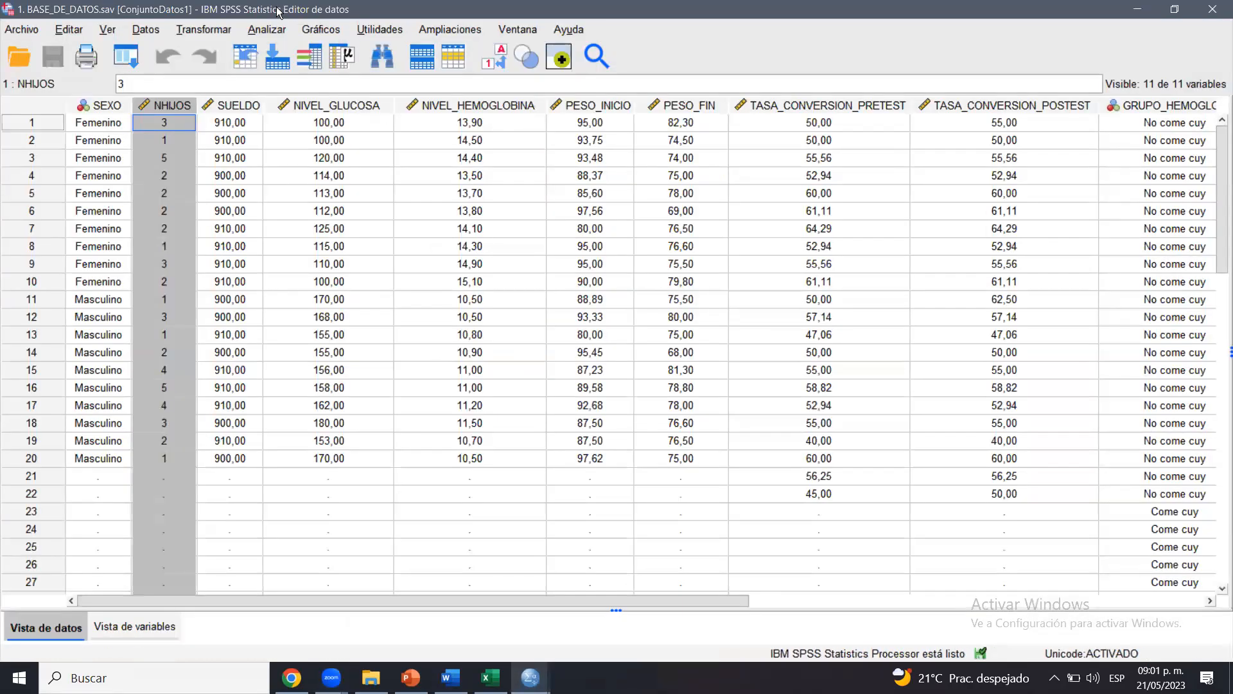
click(277, 29)
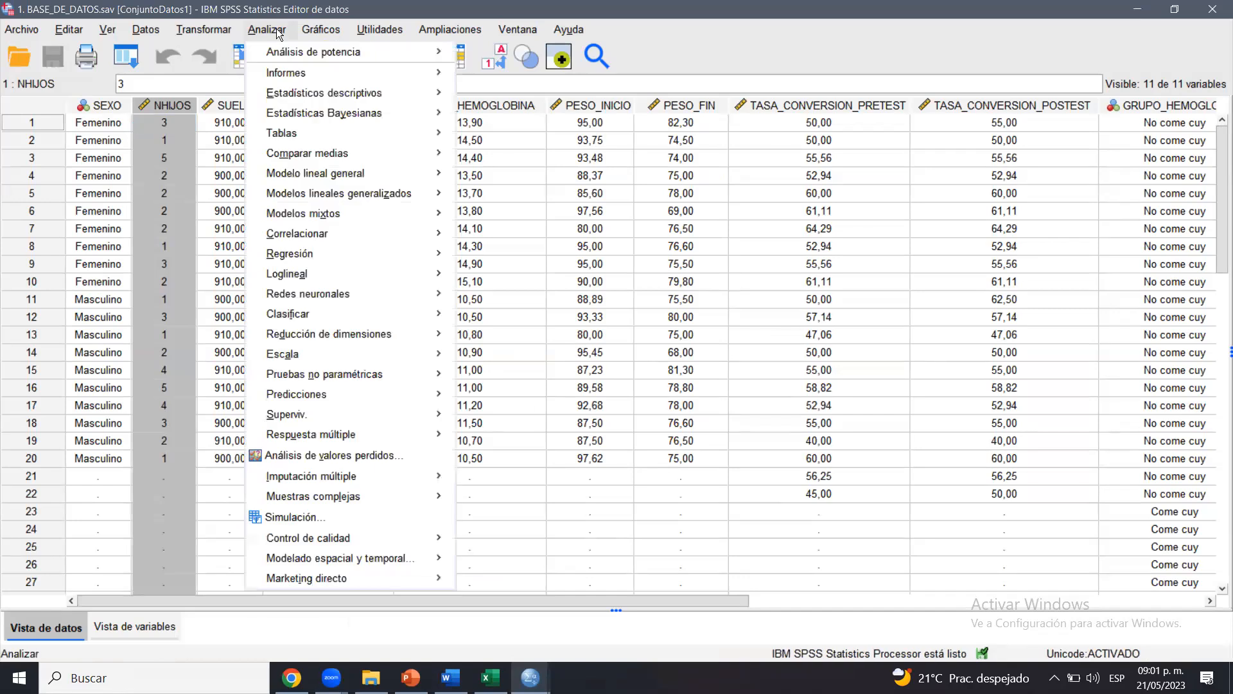
Open the Frequencies analysis for the data set
mouse_move(398, 93)
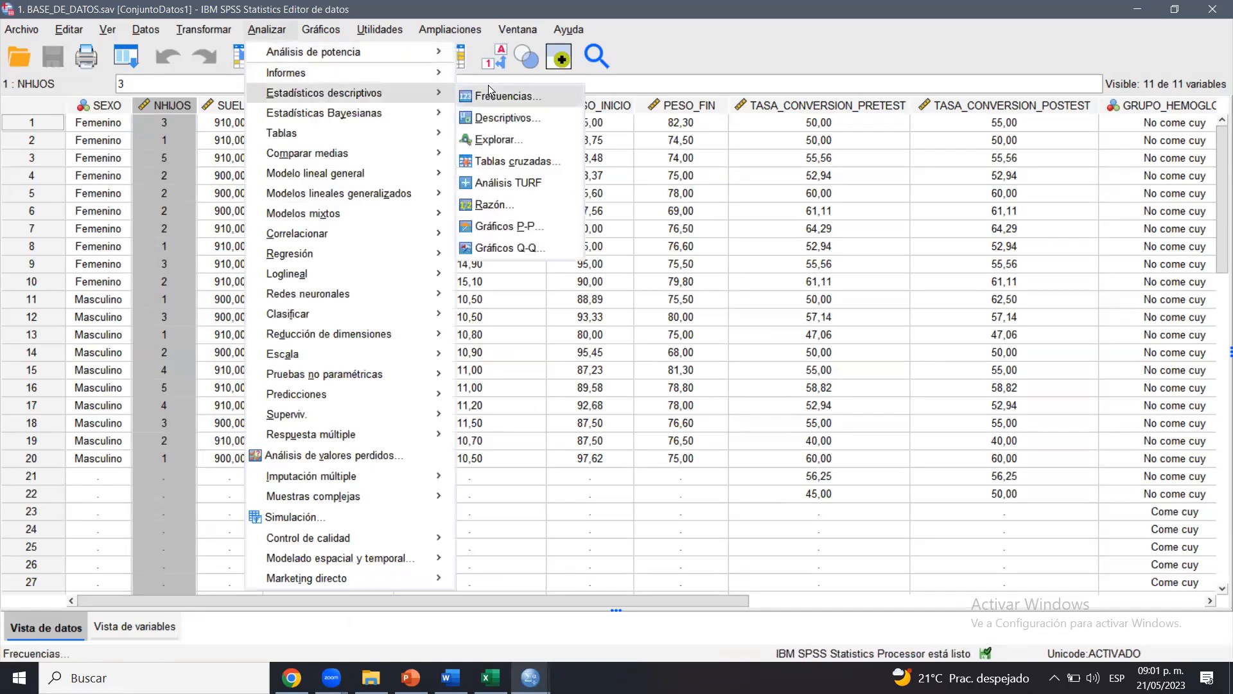
click(488, 95)
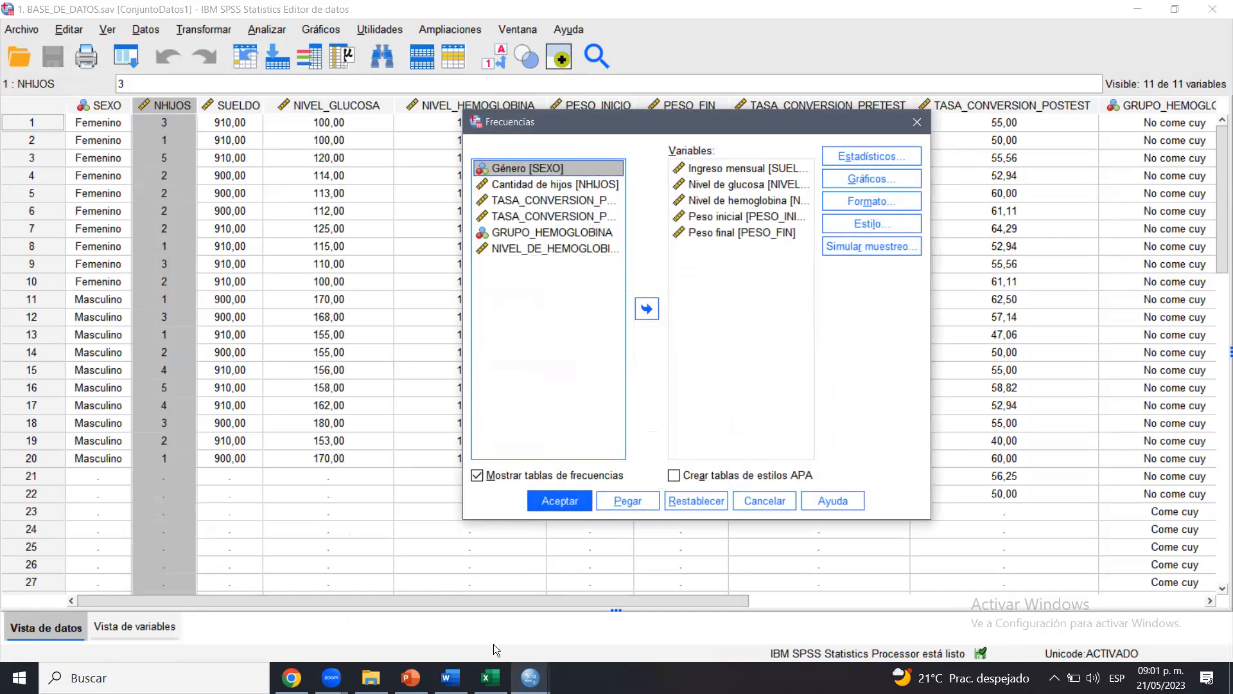
Examine the Word practice document, the existing frequency tables and the Estadísticos table in the SPSS output viewer
click(451, 677)
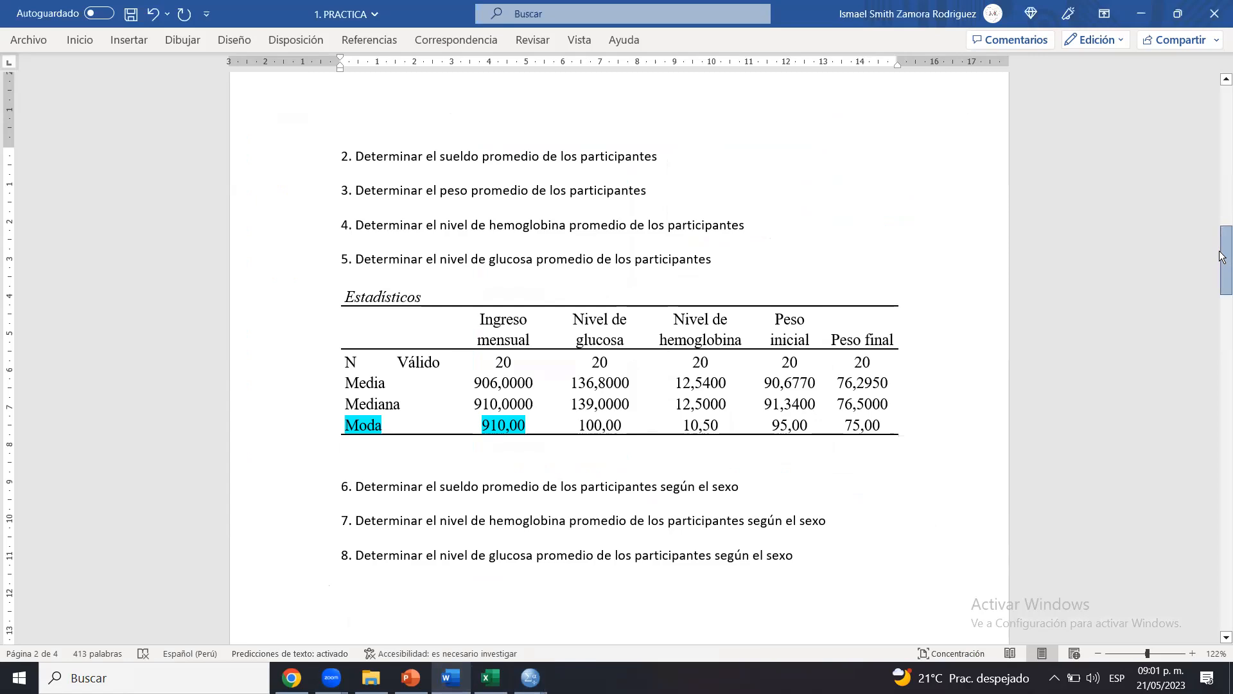
mouse_move(530, 678)
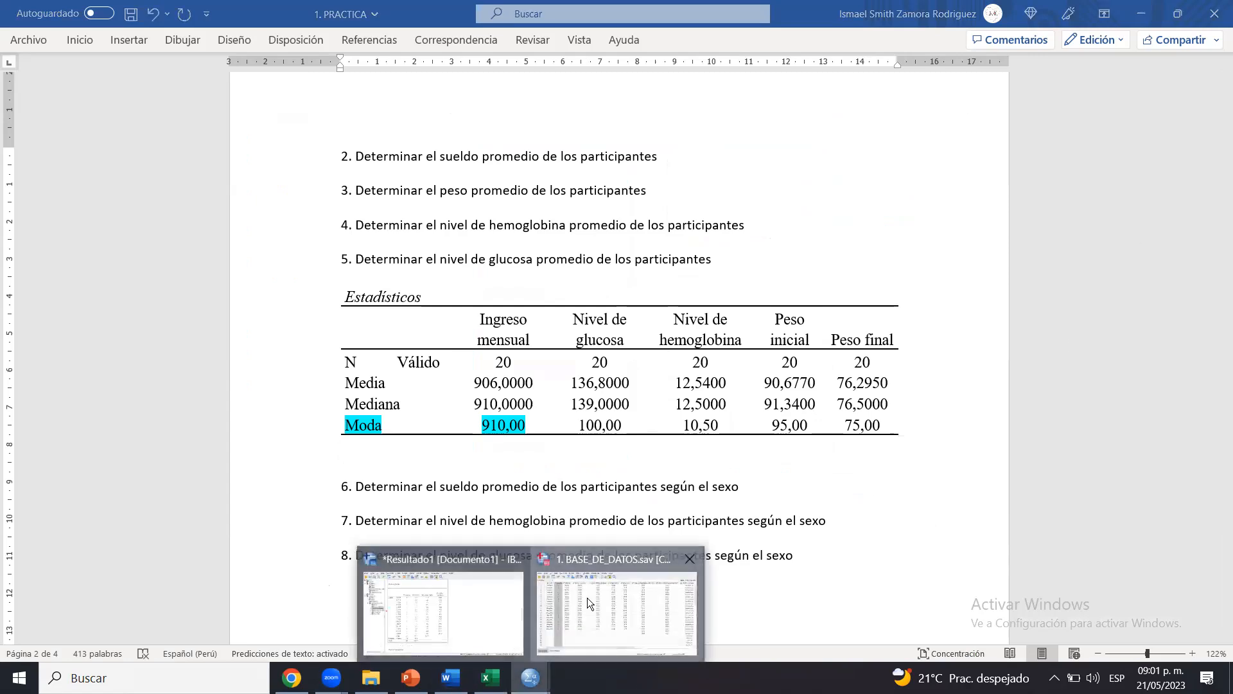
click(451, 607)
key(Down)
drag(1222, 477, 1222, 677)
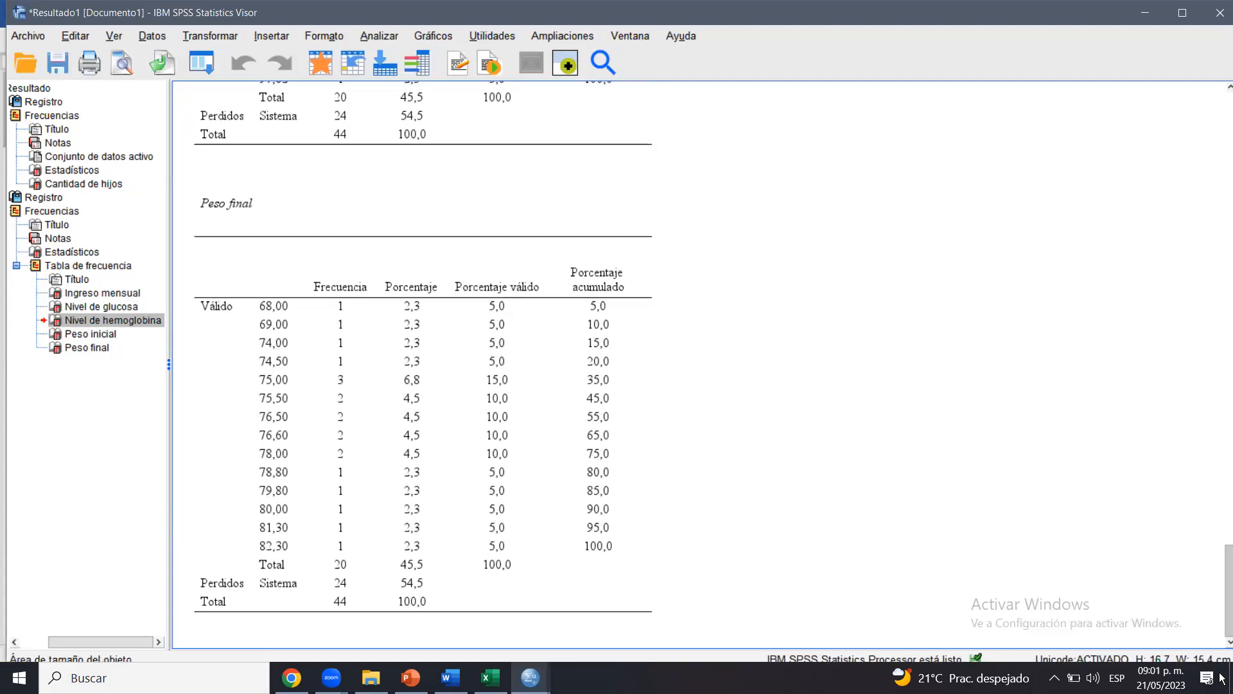
scroll(1193, 365, up, 15)
scroll(1194, 365, up, 10)
click(483, 332)
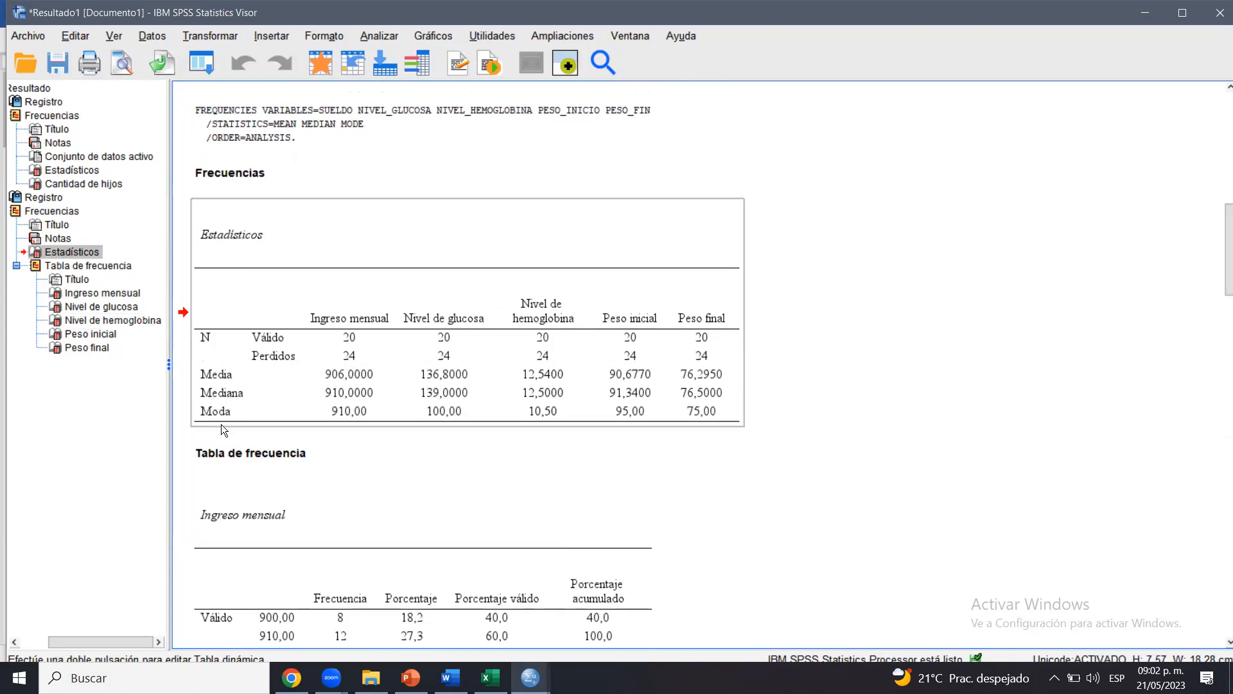
Run the Frequencies analysis on the five selected variables from the data editor with the frequency tables turned off
click(531, 678)
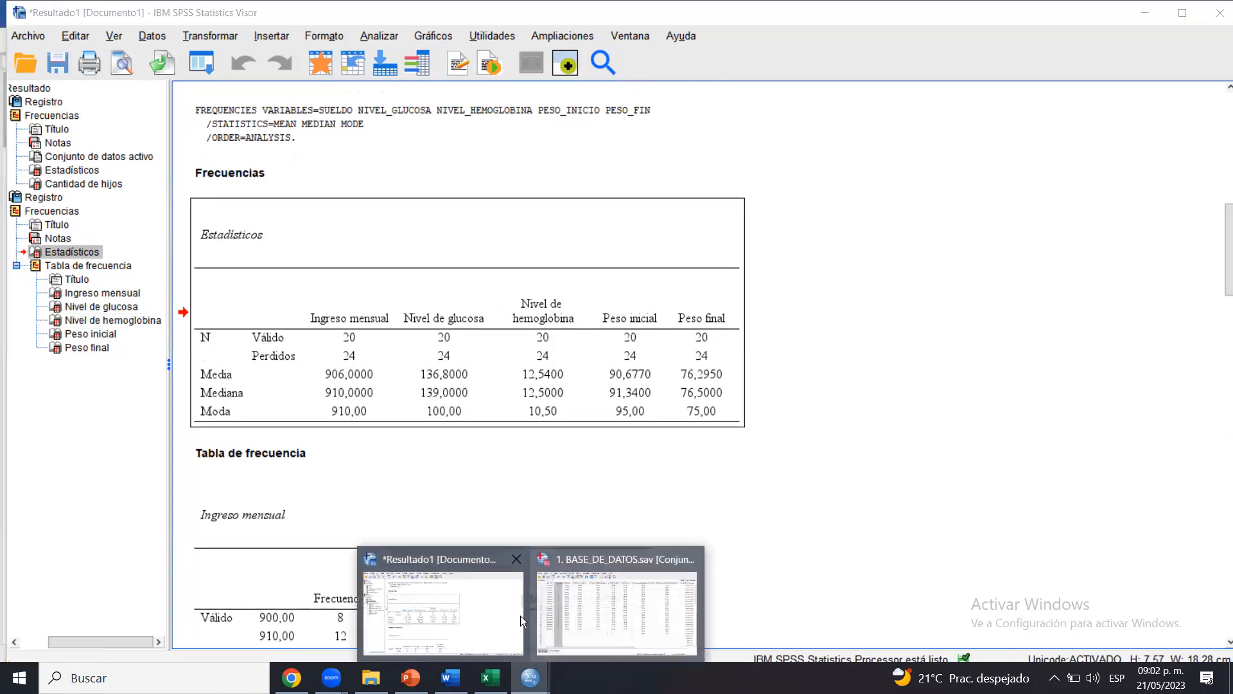
click(603, 603)
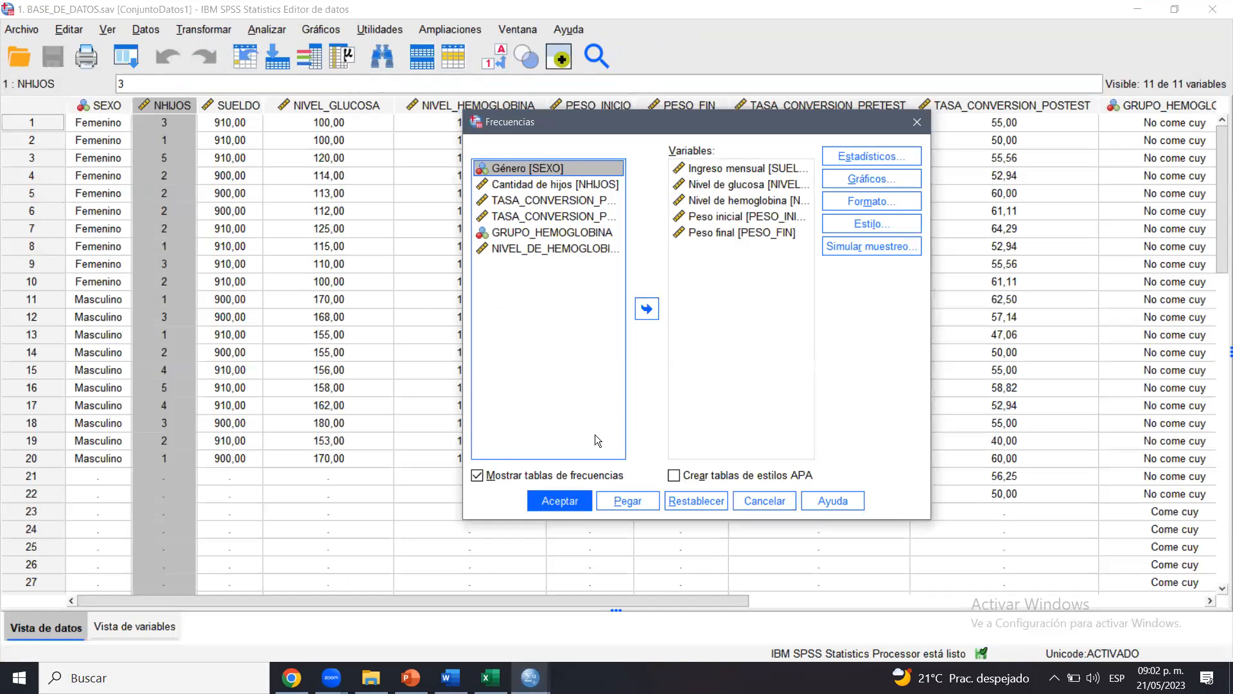
click(477, 476)
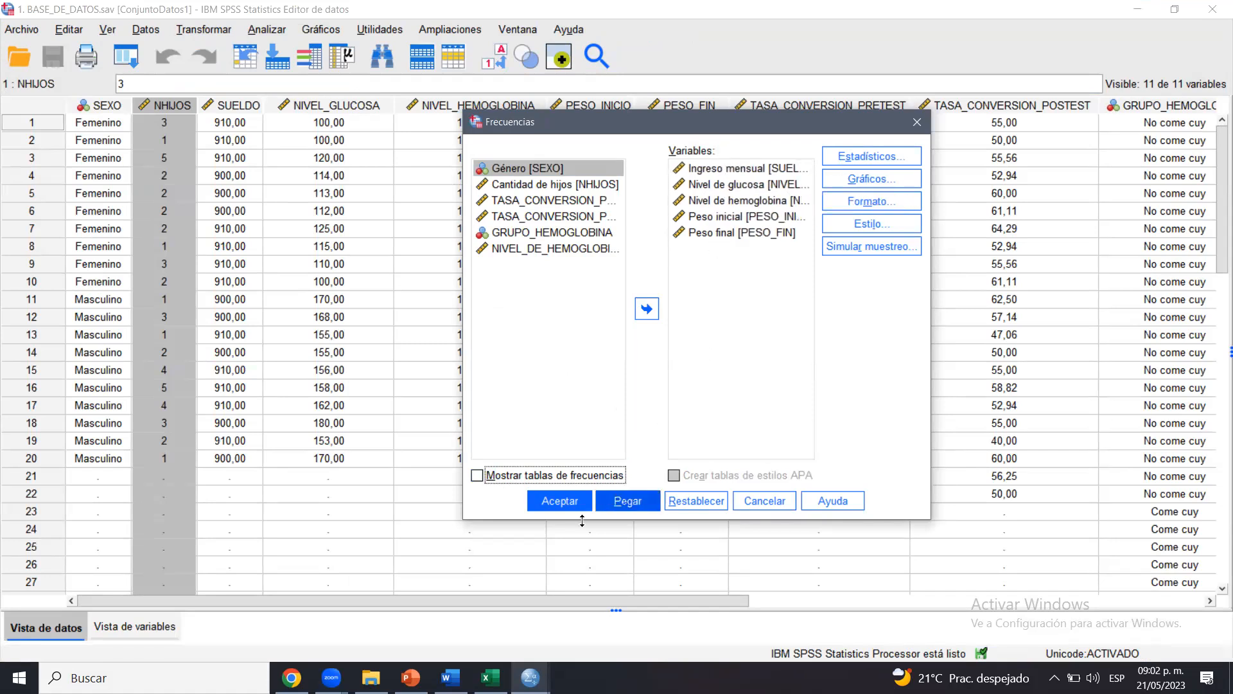
click(874, 156)
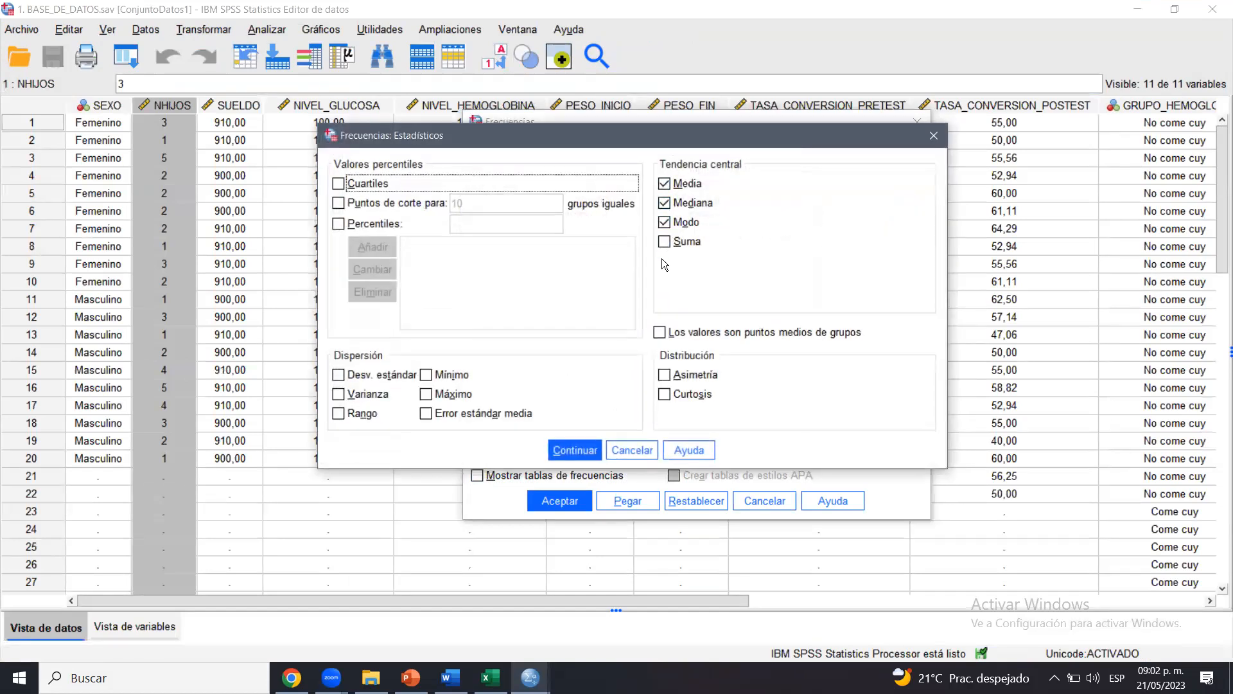
click(934, 135)
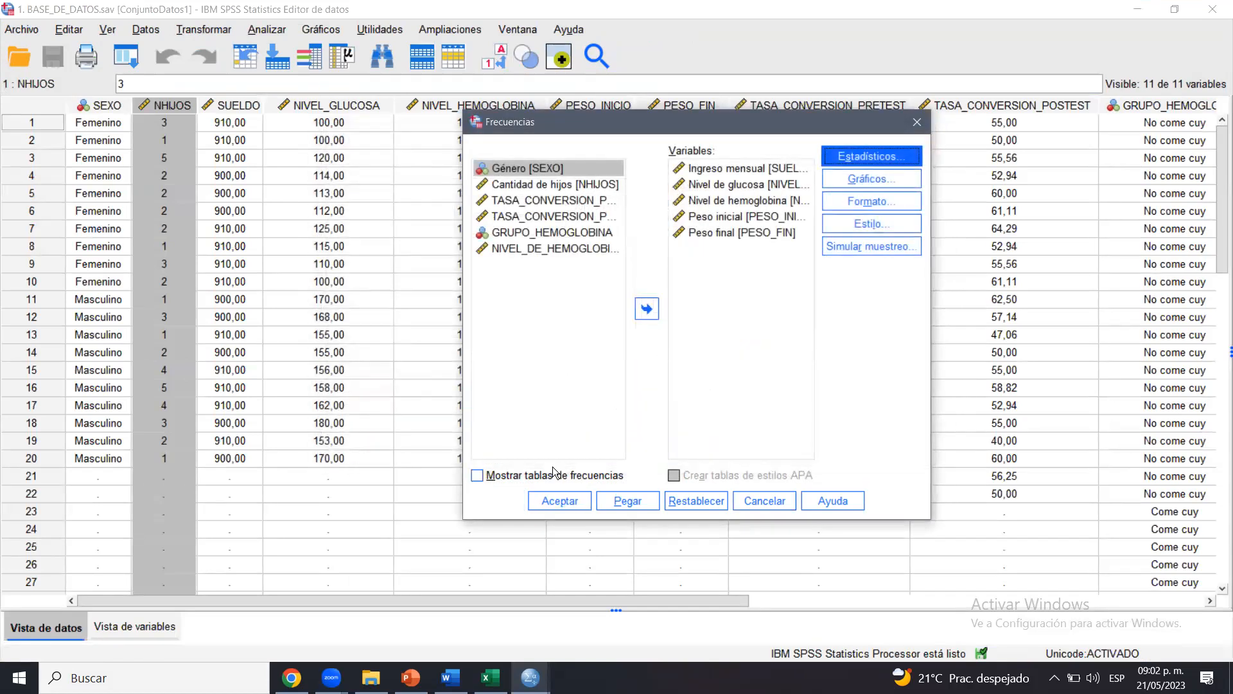
click(546, 499)
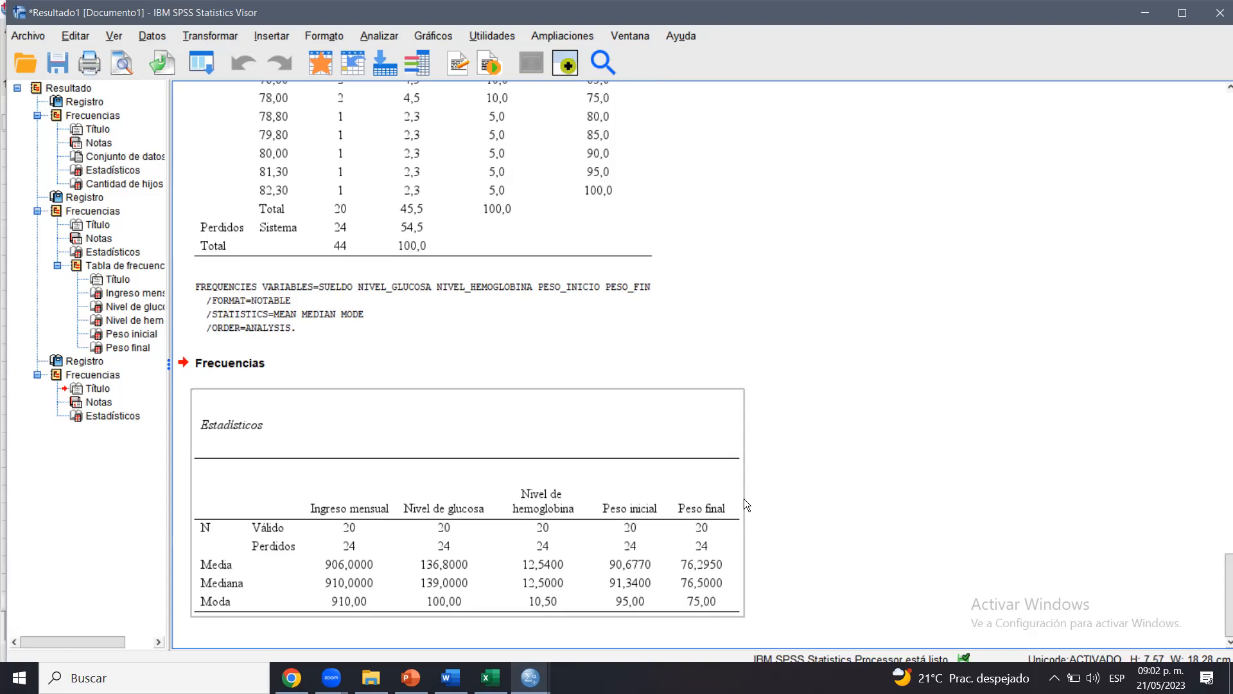
Examine the new Estadísticos table at the end of the SPSS output
click(514, 361)
click(380, 505)
double_click(466, 518)
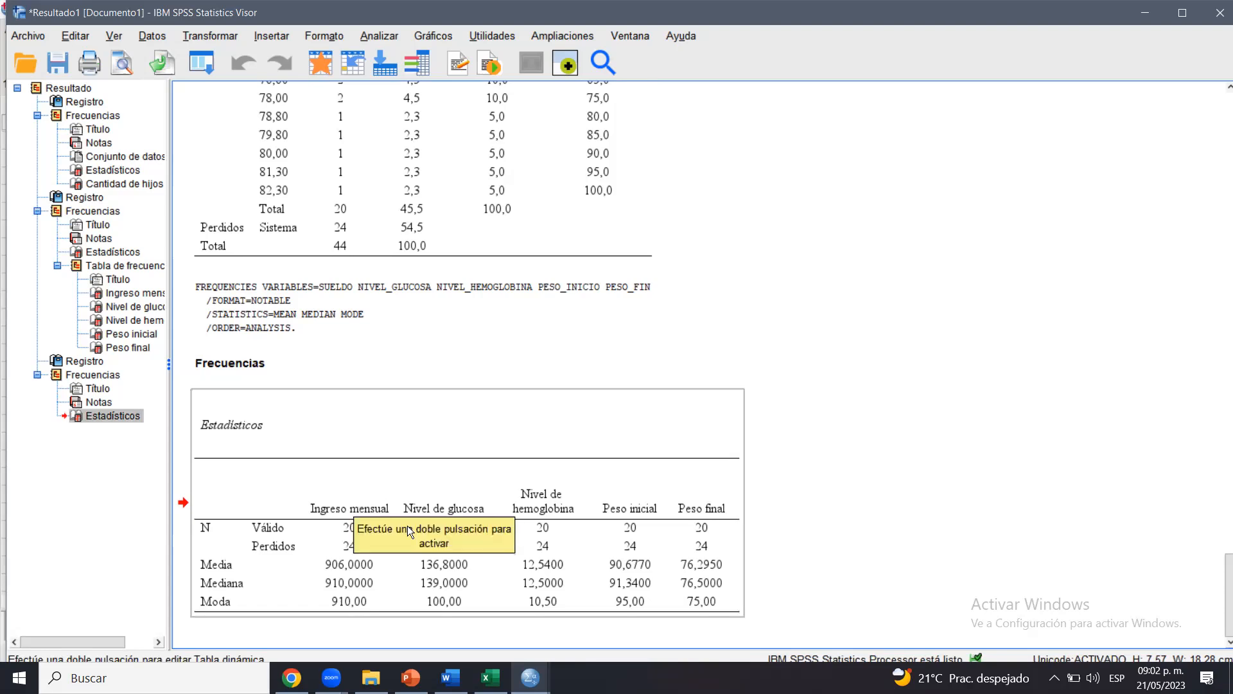
click(814, 425)
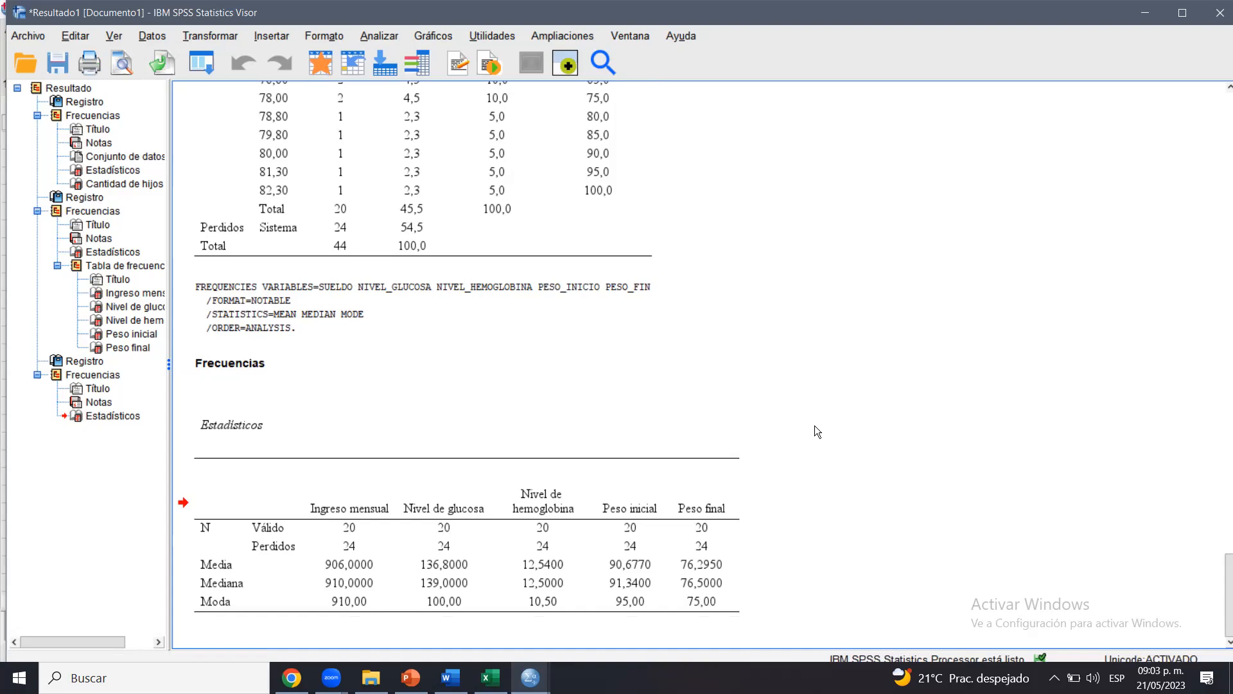
click(567, 523)
Switch to the Word practice document and compare the mean, median and mode of each variable in the Estadísticos table
click(451, 677)
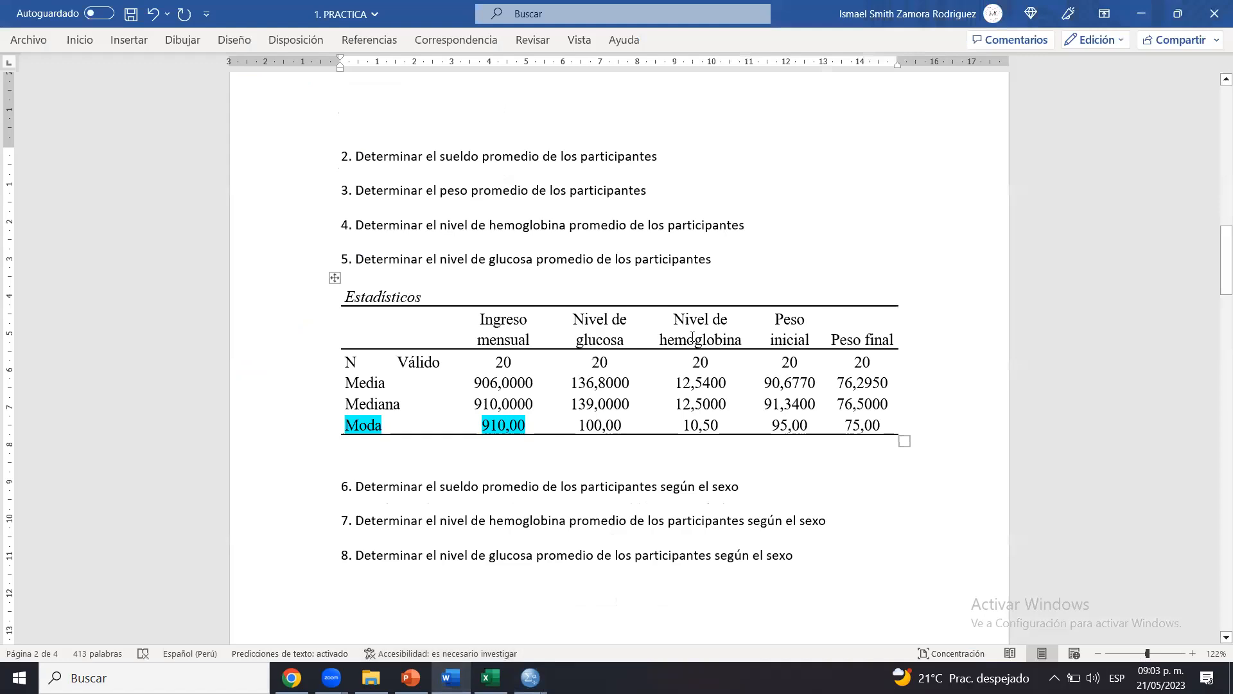
click(820, 490)
click(394, 451)
drag(378, 422, 507, 404)
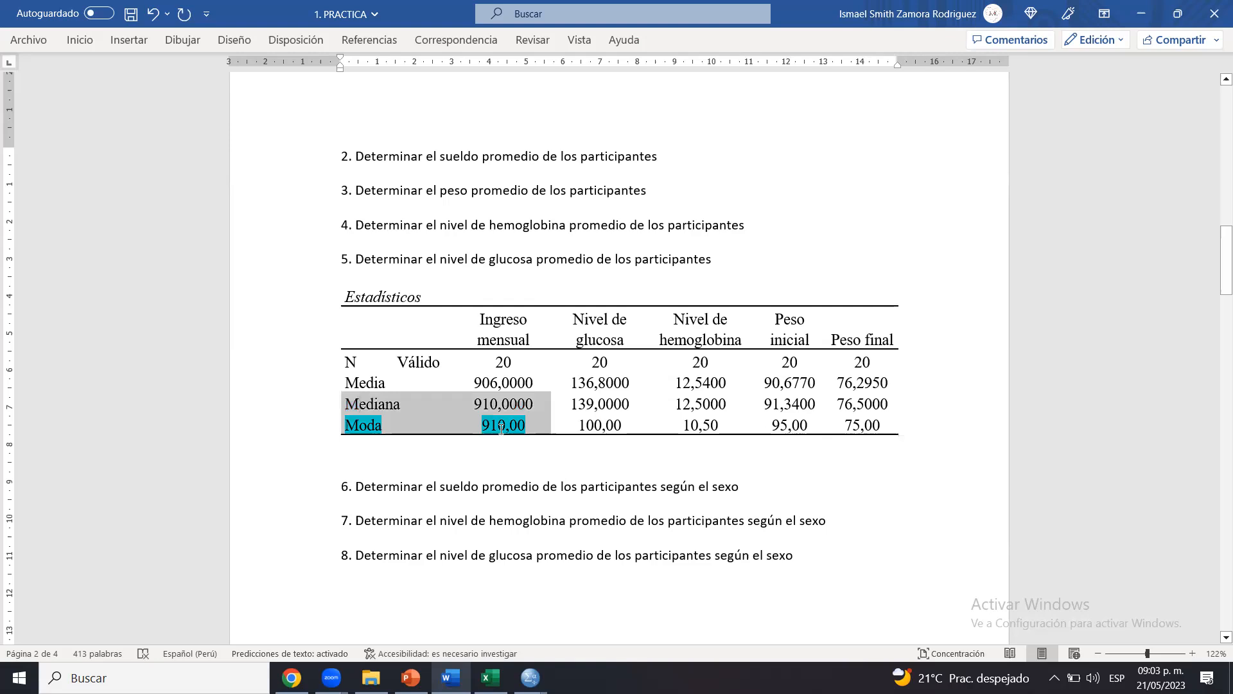
click(509, 417)
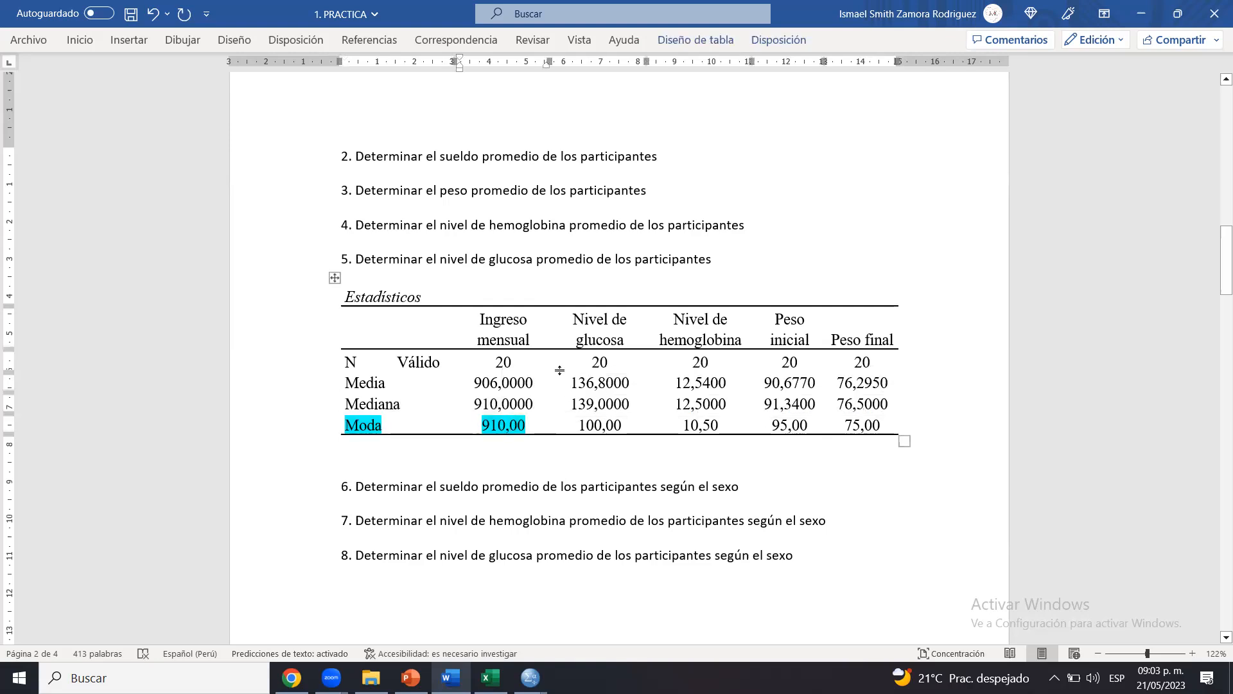
drag(613, 394, 613, 400)
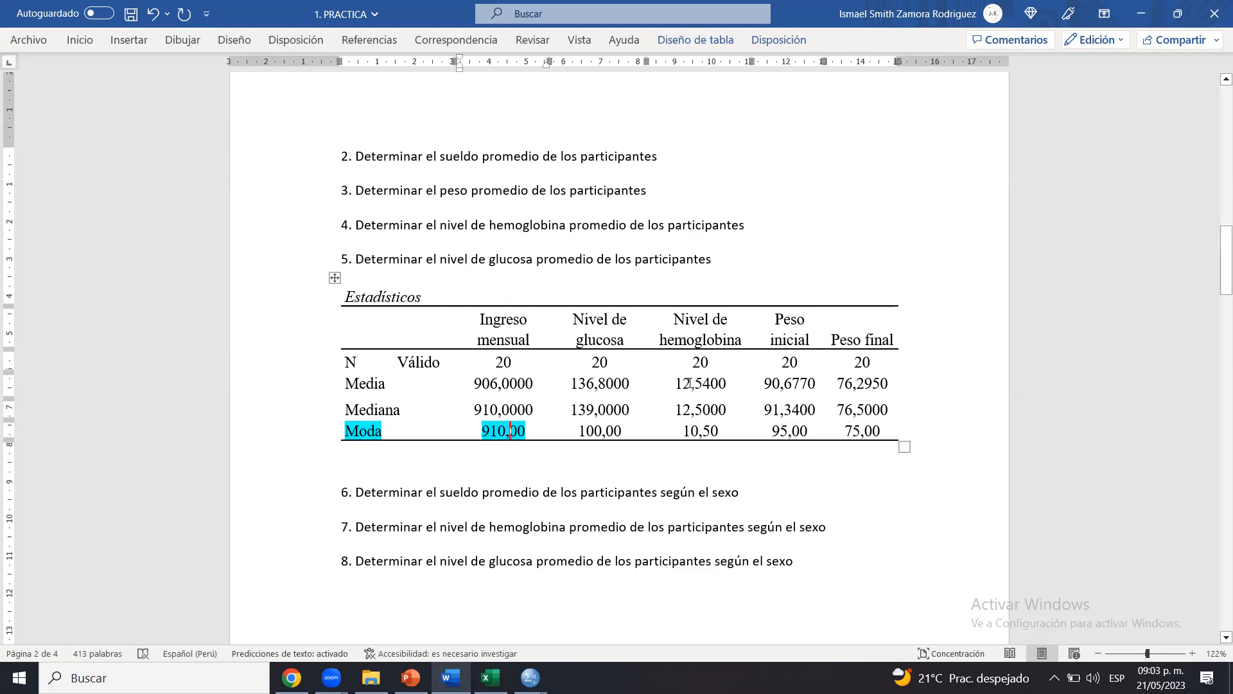
drag(686, 388, 707, 410)
click(709, 409)
drag(777, 387, 800, 430)
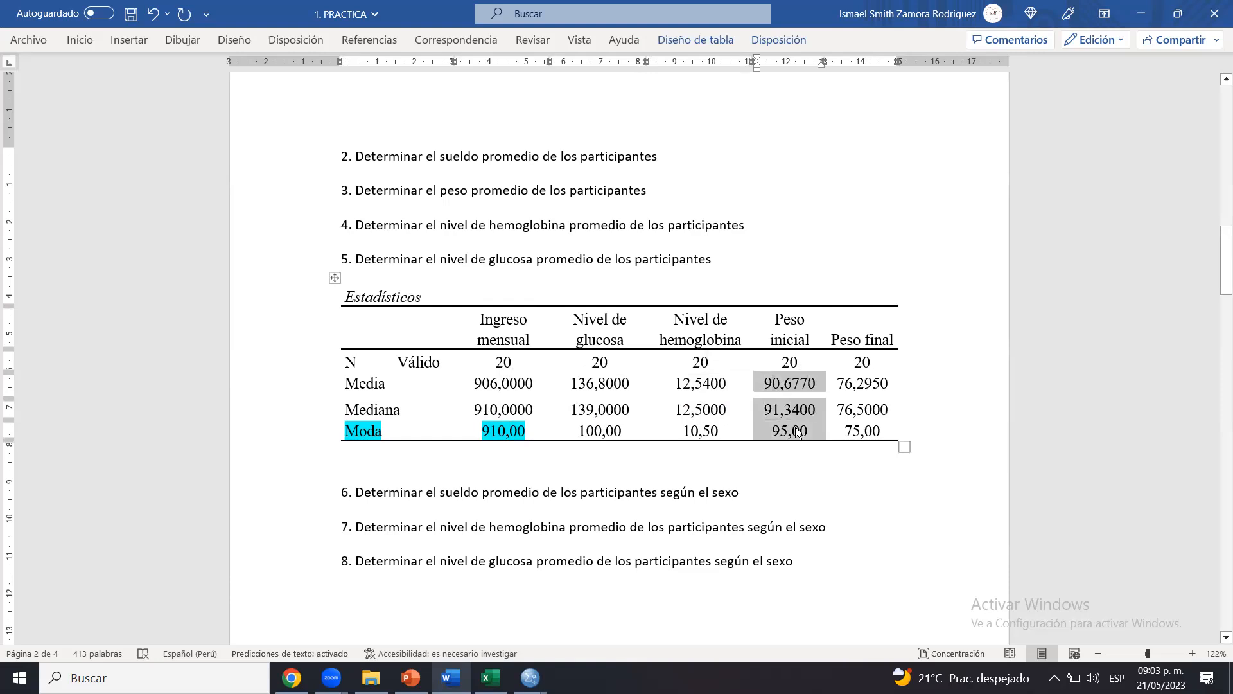
click(800, 430)
drag(849, 385, 872, 429)
click(873, 429)
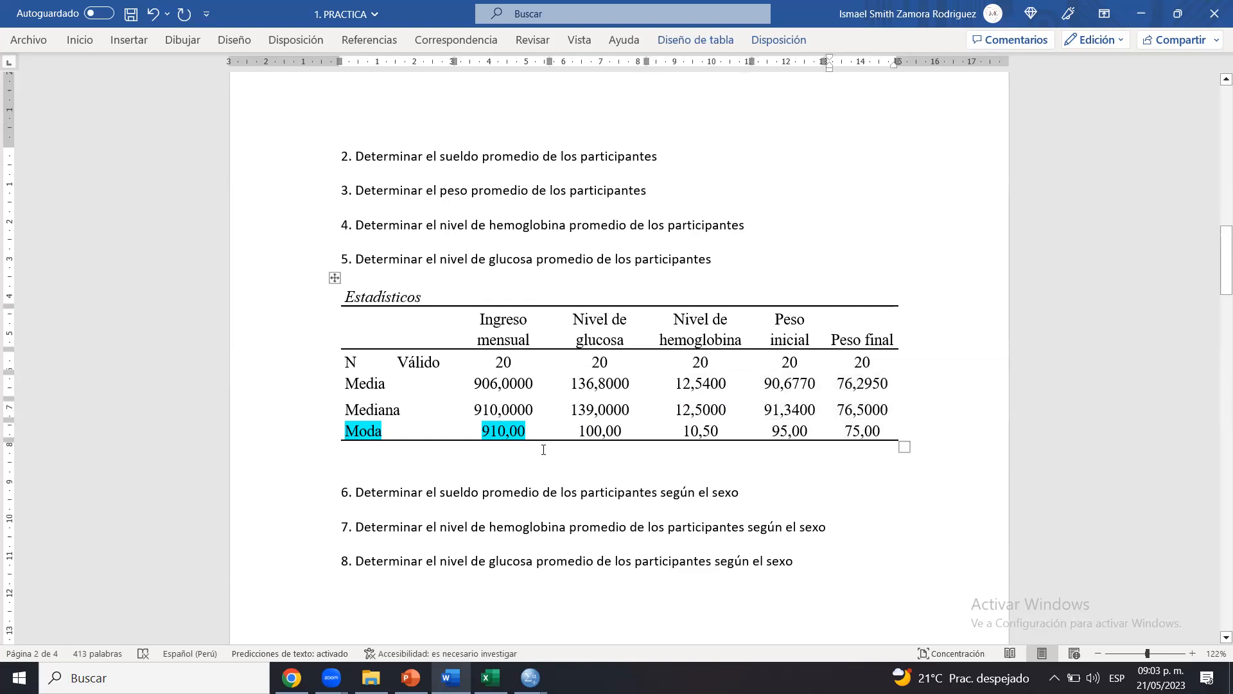
Add the line "Ingreso mensual." directly below the Estadísticos table
click(510, 461)
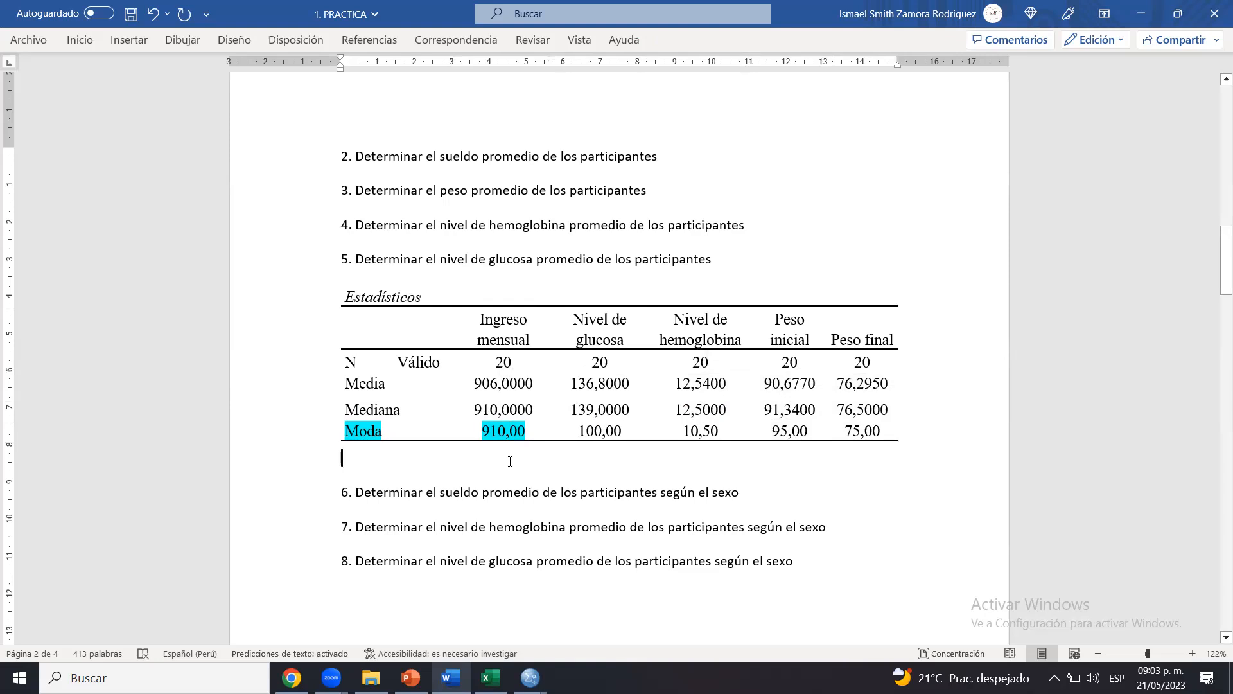
text(Moda)
key(Tab)
key(BackSpace)
key(BackSpace)
key(BackSpace)
key(BackSpace)
key(BackSpace)
text(Ingres)
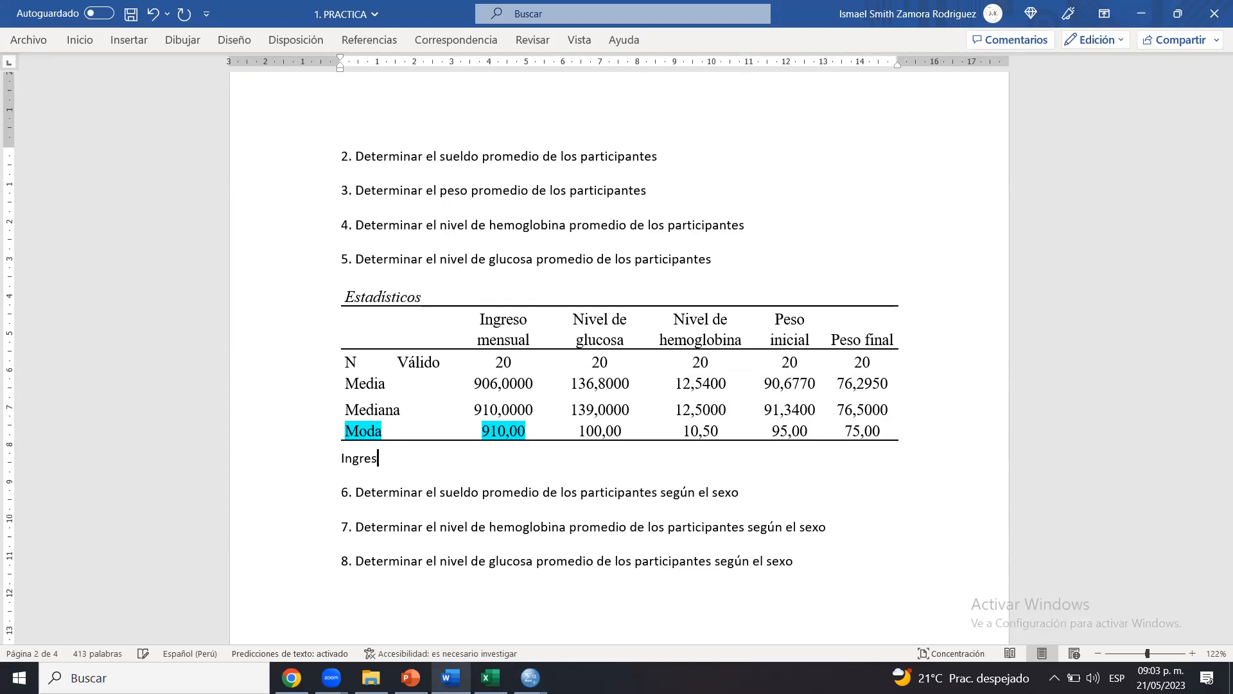
text(o mensual.)
key(Return)
Write the interpretation "Moda: Es más frecuente encontrar a personas que ganen 910 soles." under the "Ingreso mensual." line
text(Moda:)
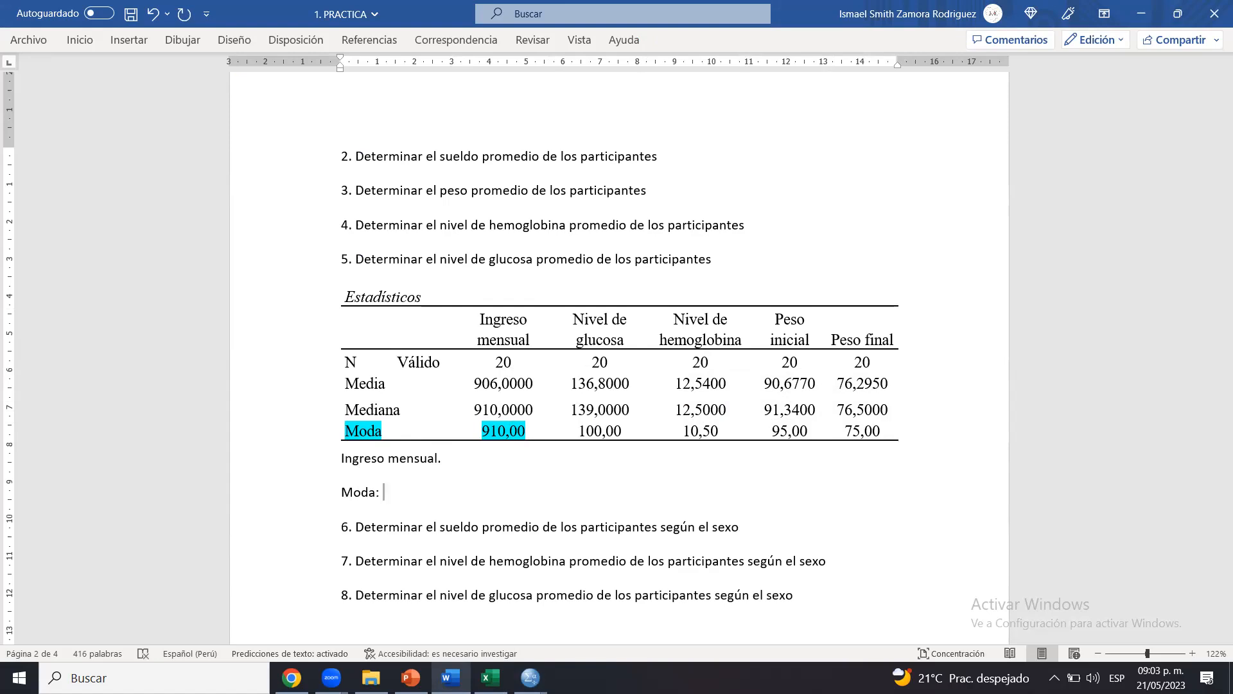
text(Es más frecuente encontrar a per)
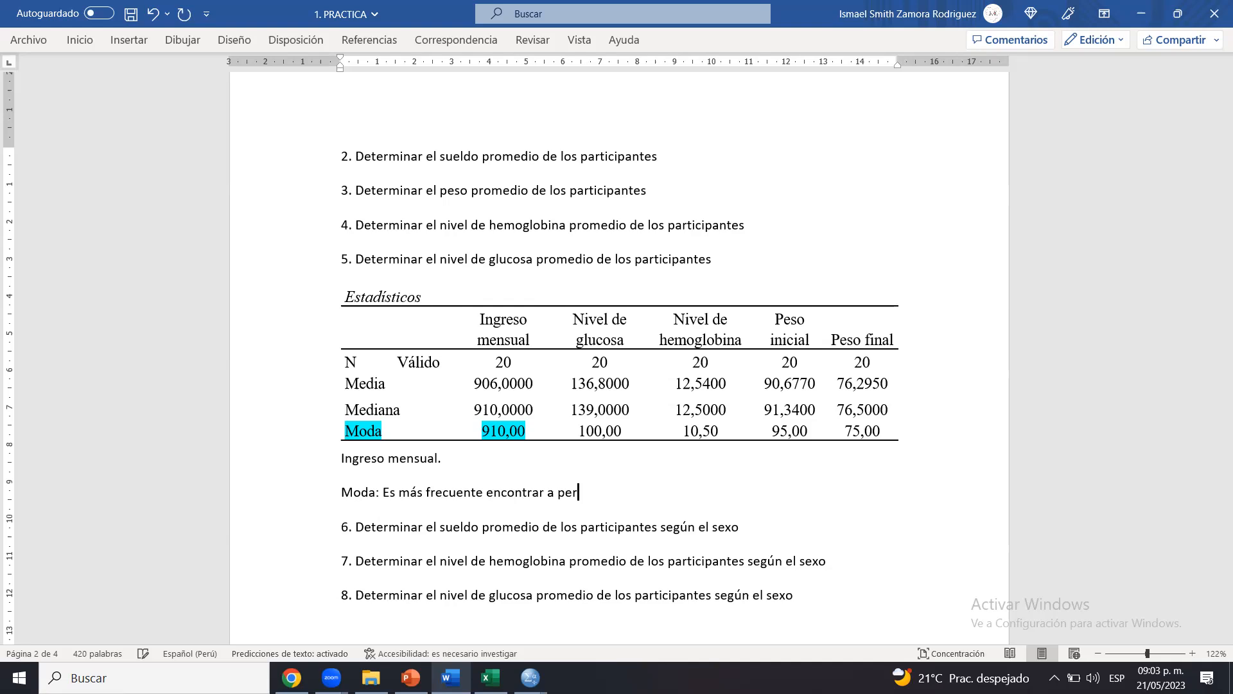
text(sonas que ganen 910 soles.)
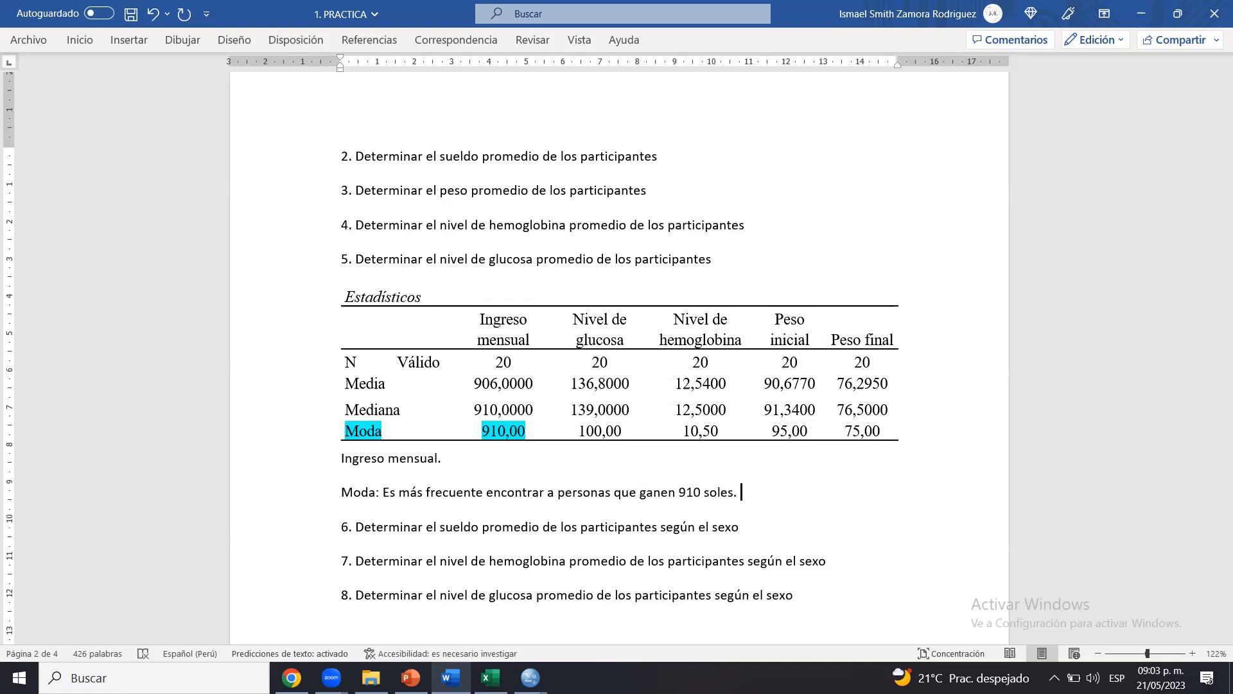
Append the median interpretation "Un 50% de personas gana igual o mayor a 910 soles." to the same paragraph
text(Un 50% de personas gana i)
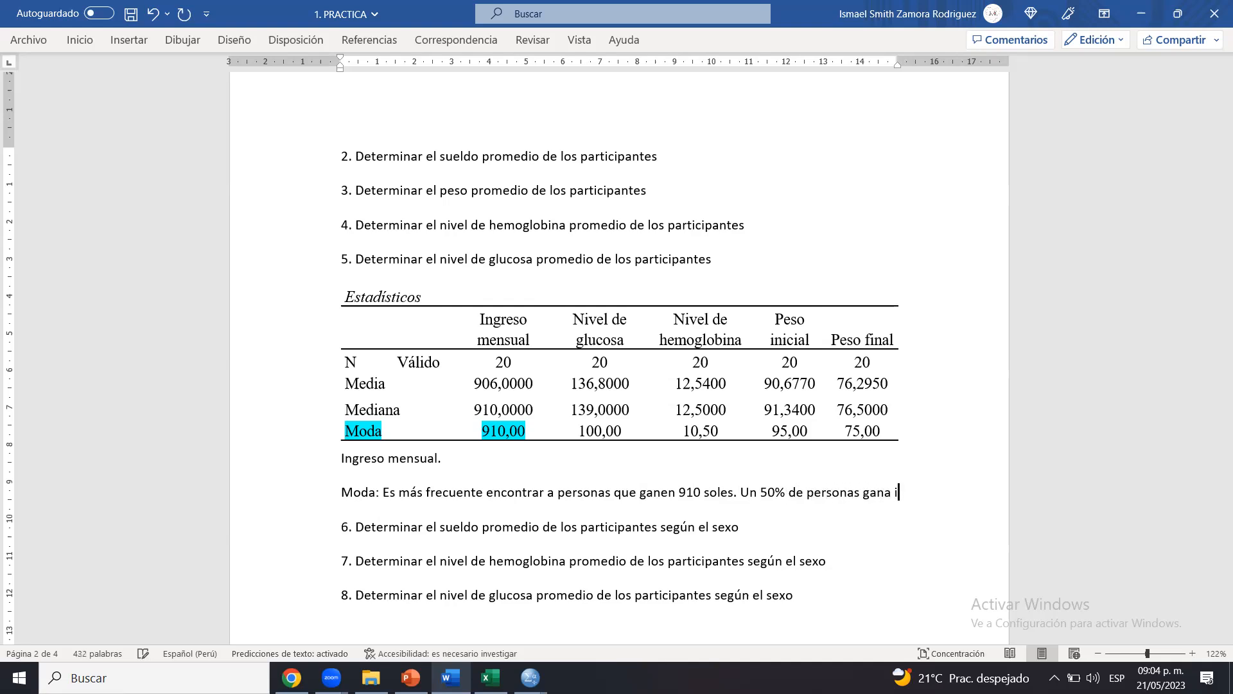
text(gual o mauy)
key(BackSpace)
key(BackSpace)
text(yor a 9)
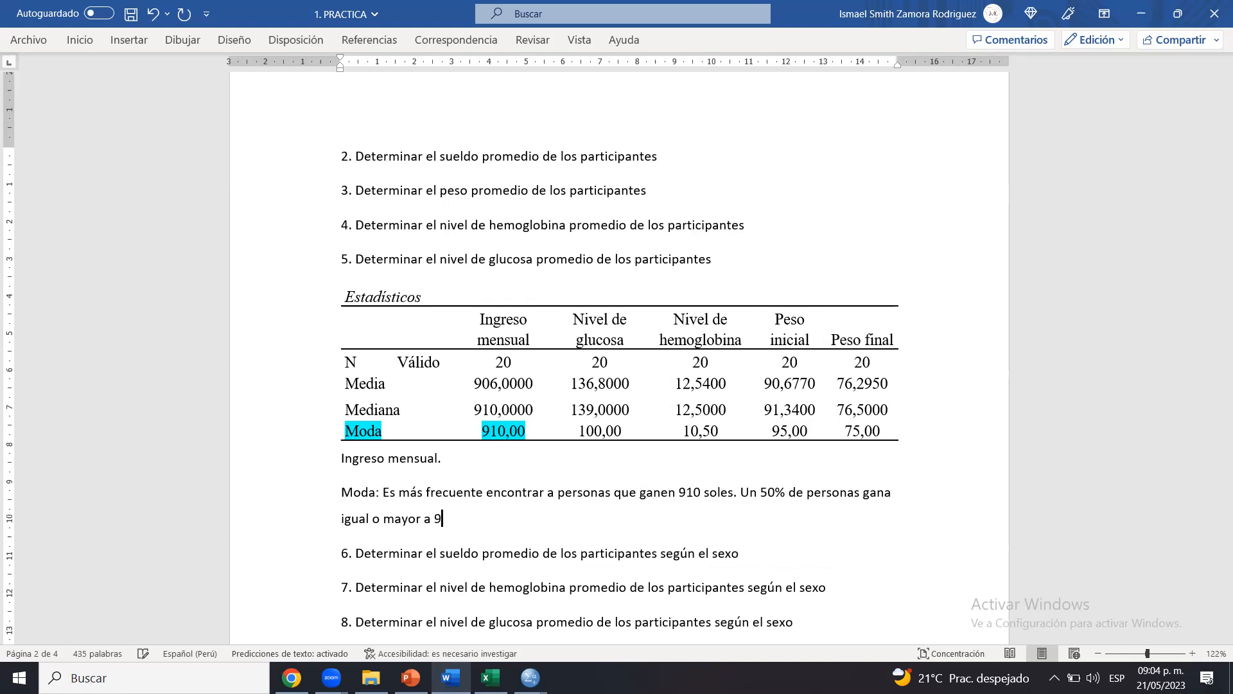
text(10 soles.)
key(Return)
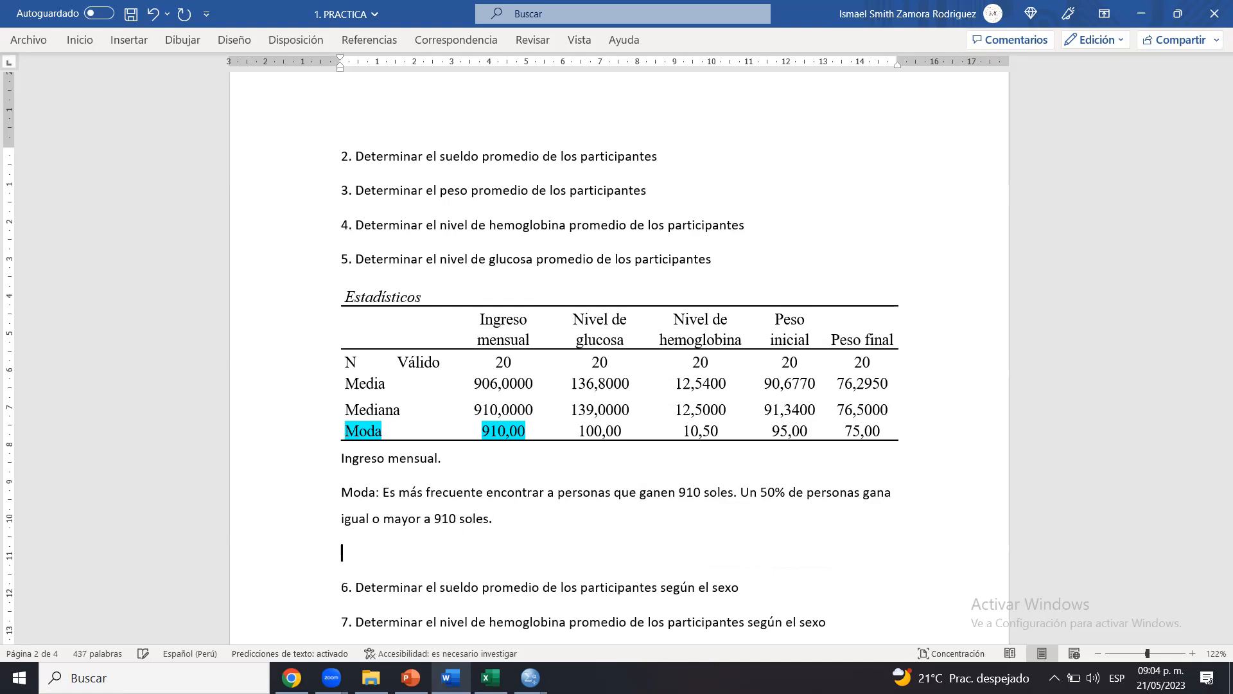
key(BackSpace)
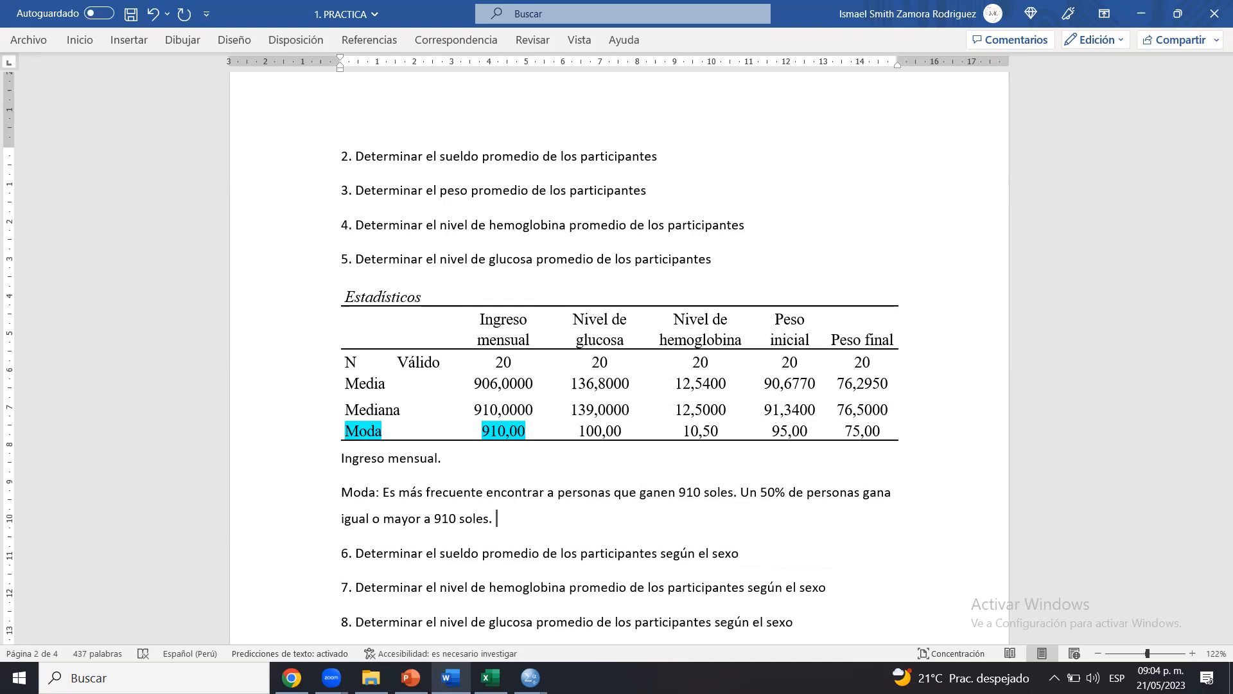
Remove the "Moda:" label from the start of the paragraph and append "En promedio las personas ganan 906 soles." at its end
drag(382, 482, 310, 492)
key(Delete)
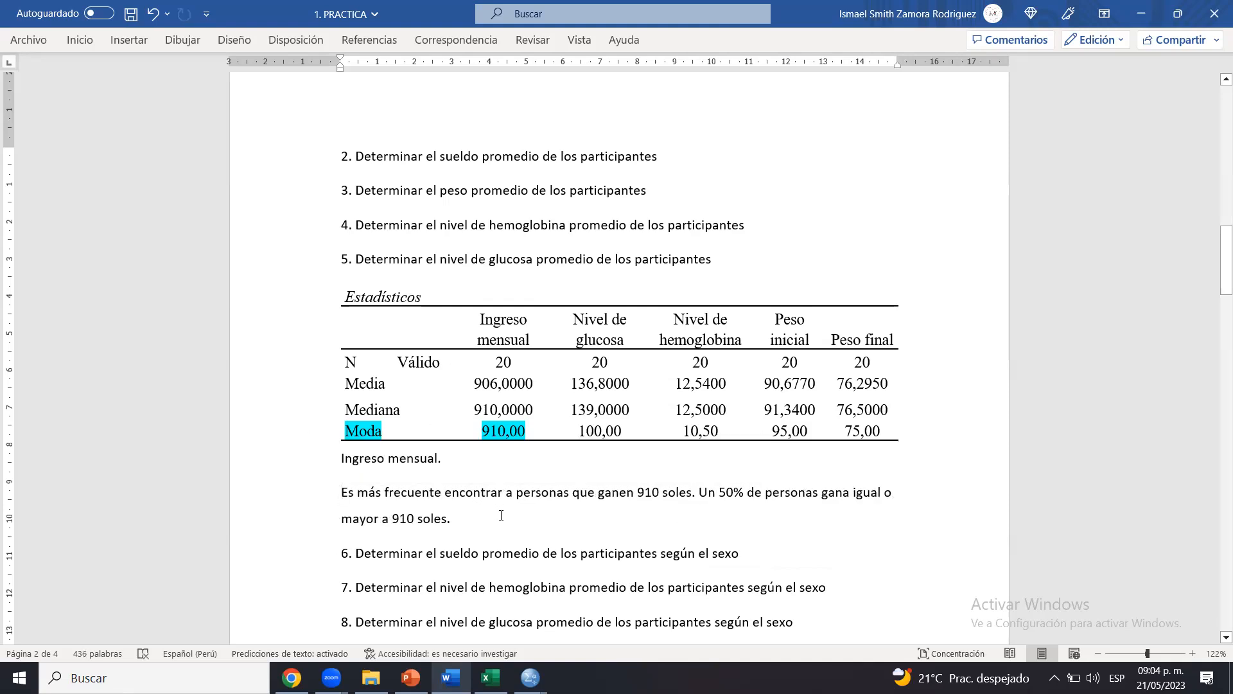
text(En promedi)
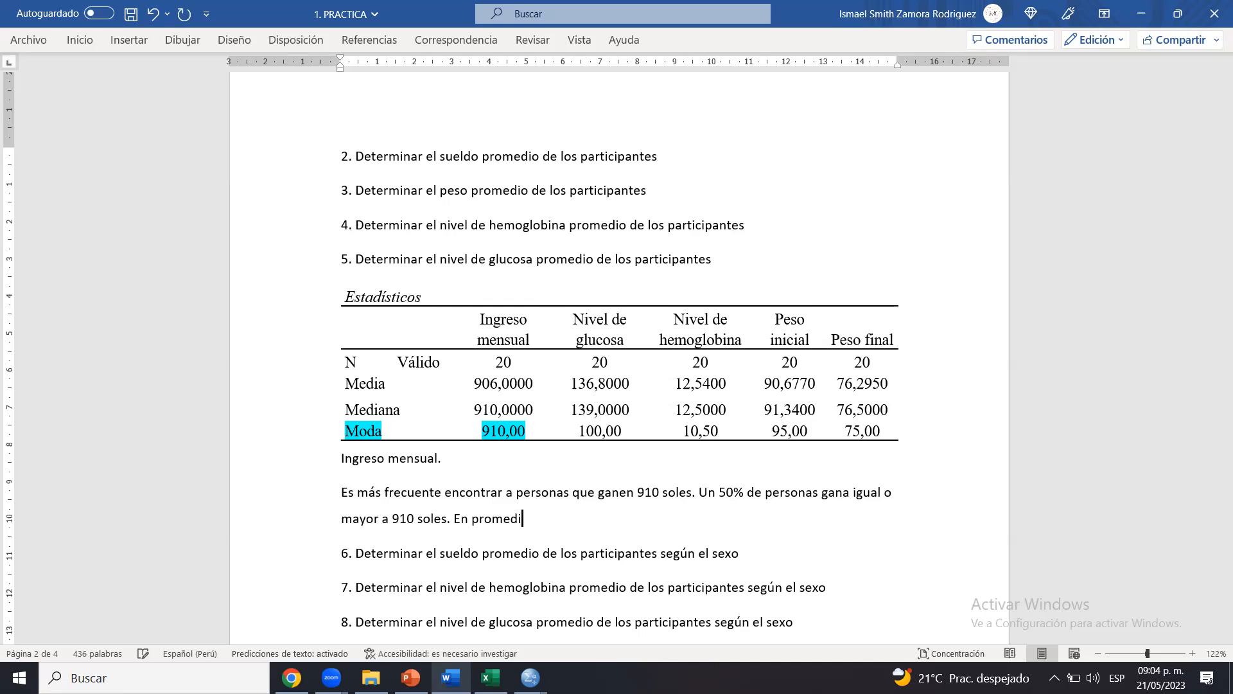
text(o las personas ganan 906 soles.)
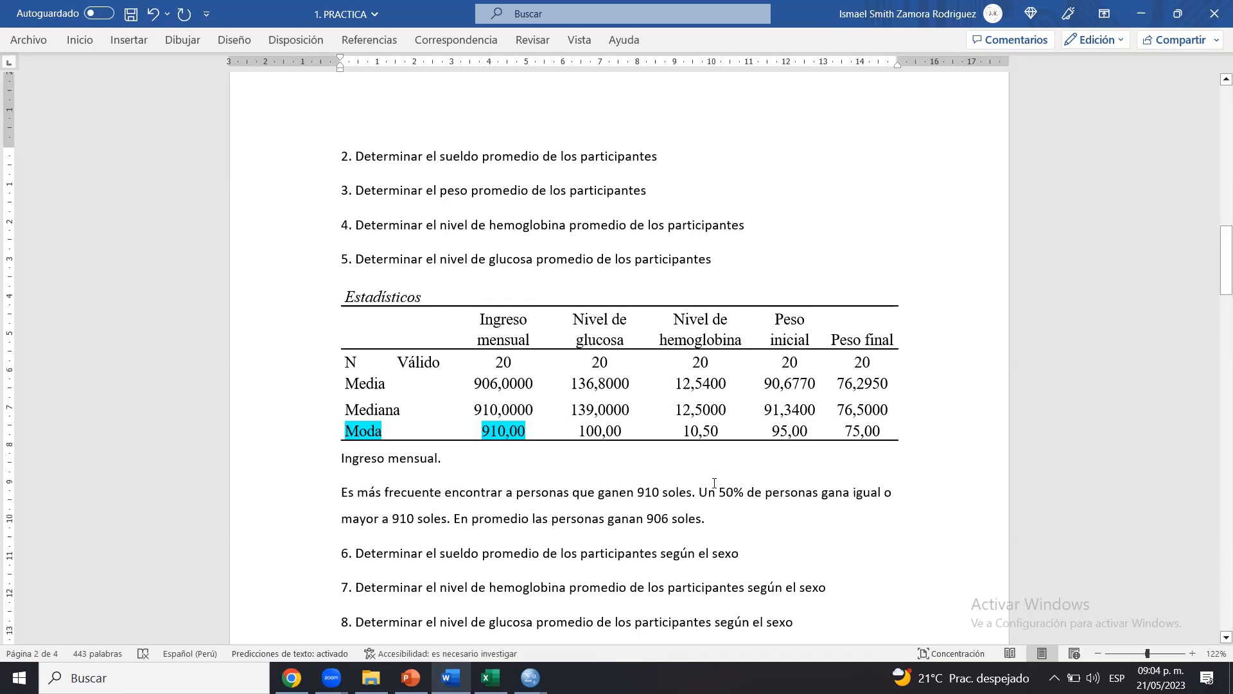
Review the interpretation sentences for monthly income against the Media and Mediana rows of the Estadísticos table
drag(699, 492, 779, 495)
click(779, 494)
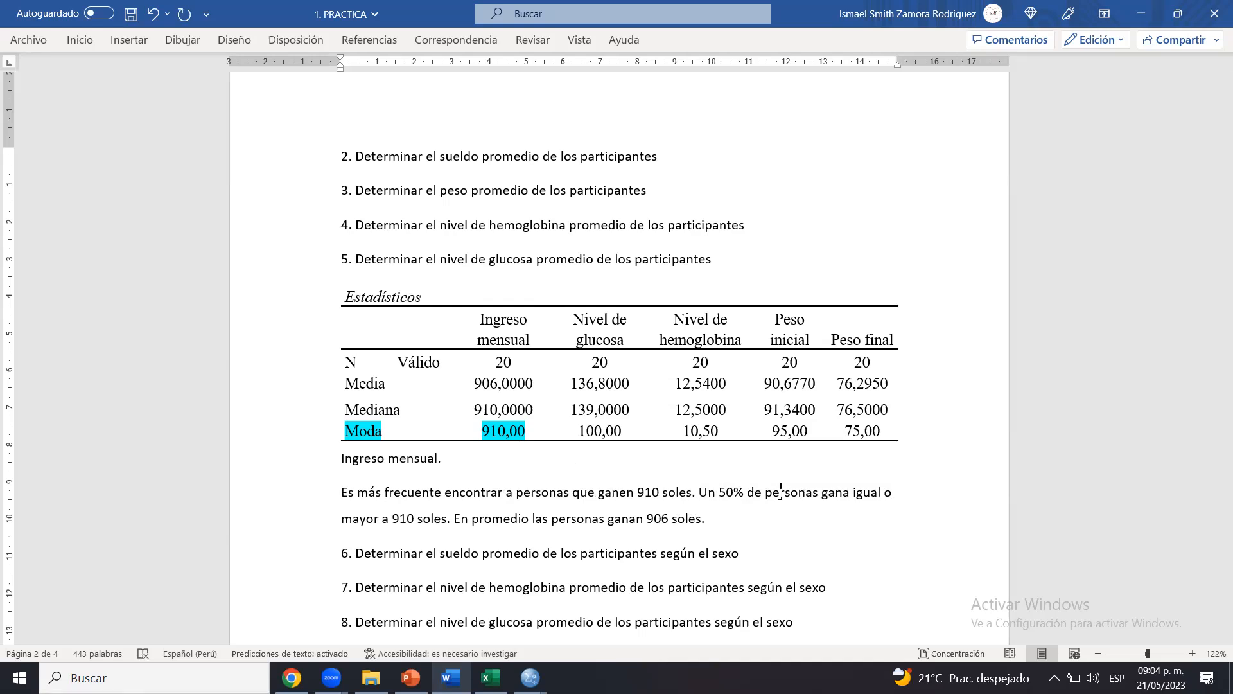
drag(456, 520, 705, 521)
click(706, 521)
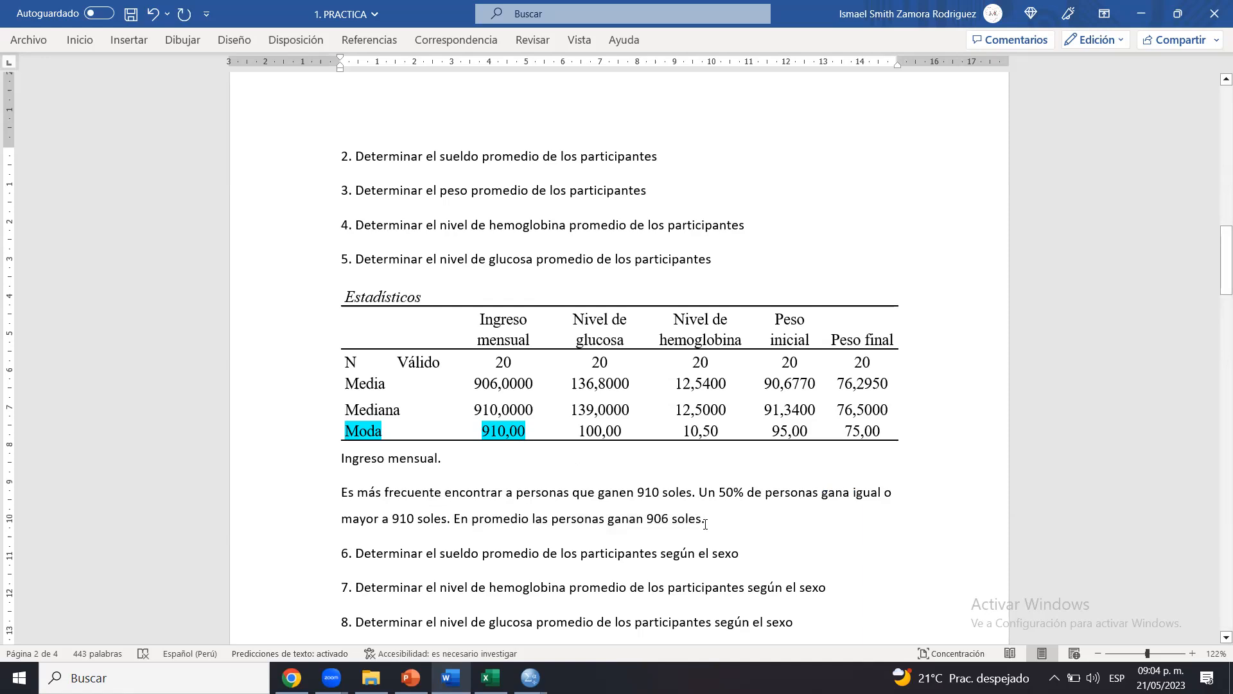
drag(705, 521, 324, 504)
click(370, 495)
mouse_move(700, 495)
mouse_down()
mouse_move(344, 495)
mouse_move(711, 512)
mouse_up()
click(344, 495)
click(710, 512)
triple_click(825, 517)
click(824, 518)
click(345, 382)
click(345, 386)
drag(347, 407, 898, 407)
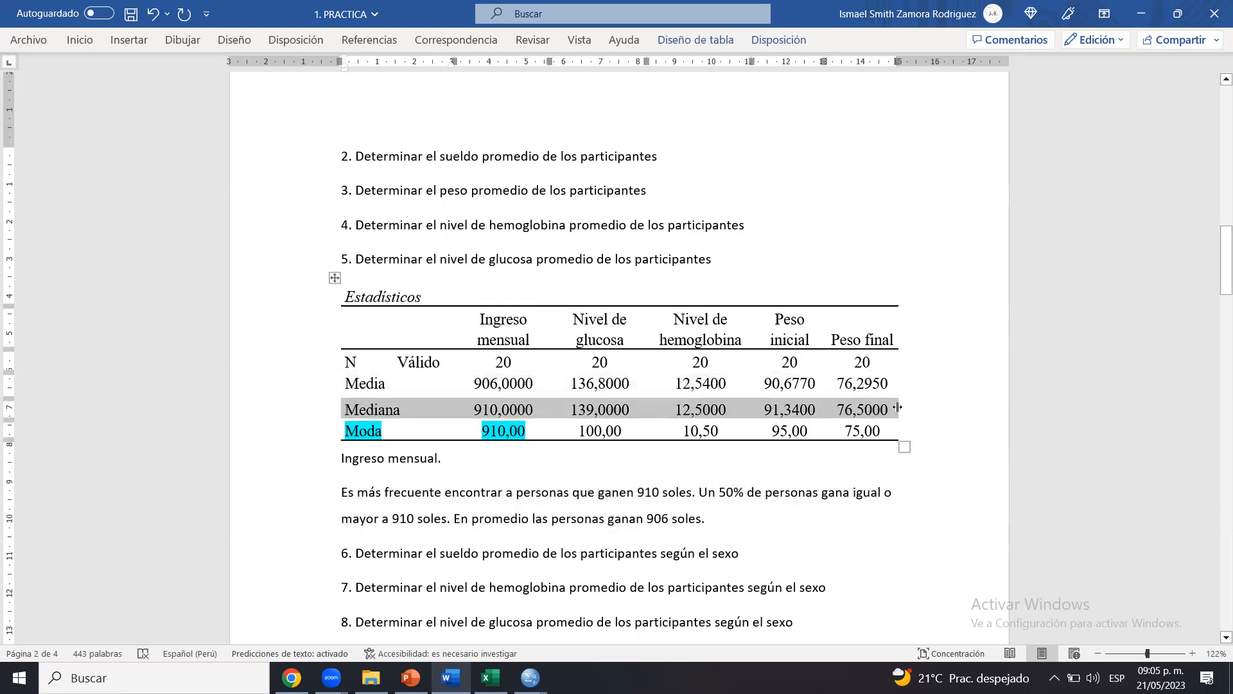
click(846, 407)
click(765, 510)
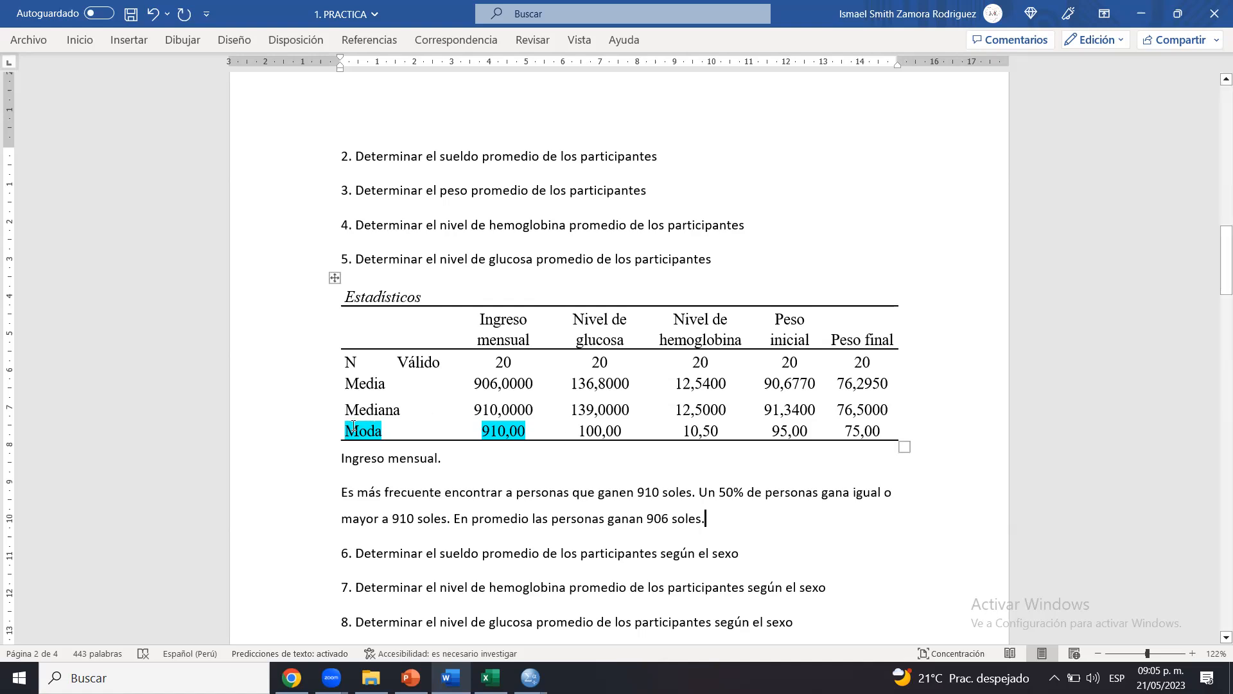
drag(353, 437, 870, 434)
click(867, 430)
click(871, 434)
click(752, 520)
Highlight the Media row of the Estadísticos table in yellow across all of its values
drag(362, 384, 878, 384)
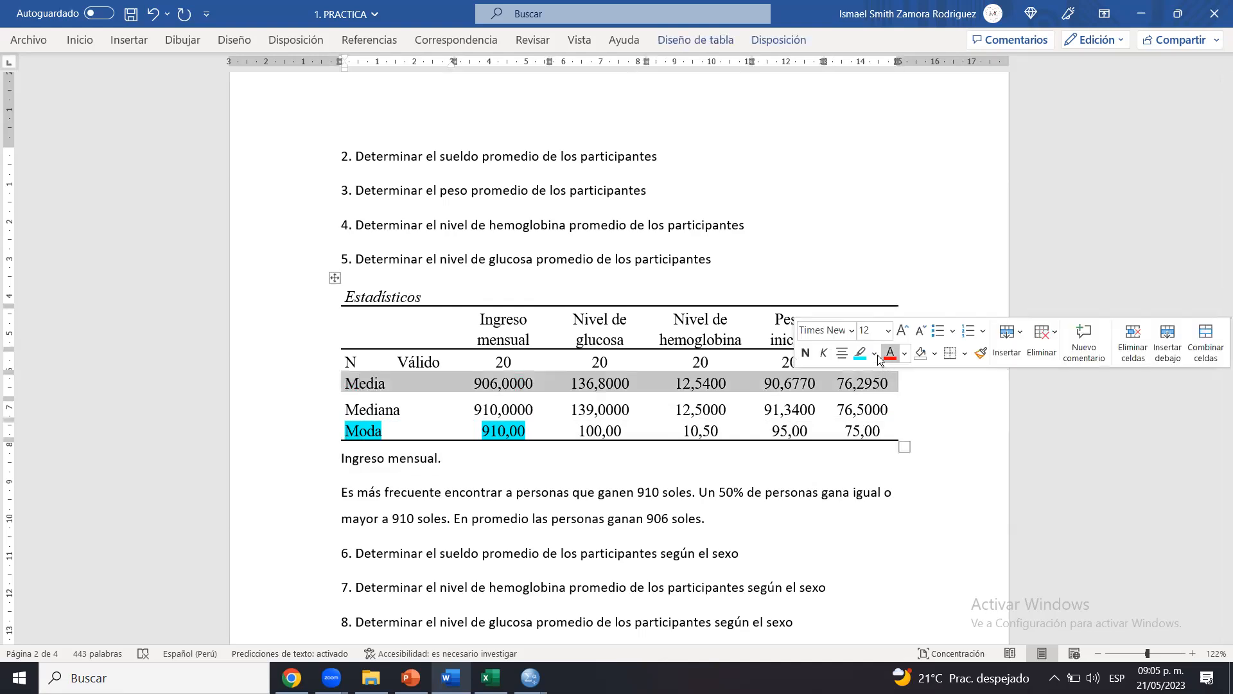
click(874, 354)
click(866, 374)
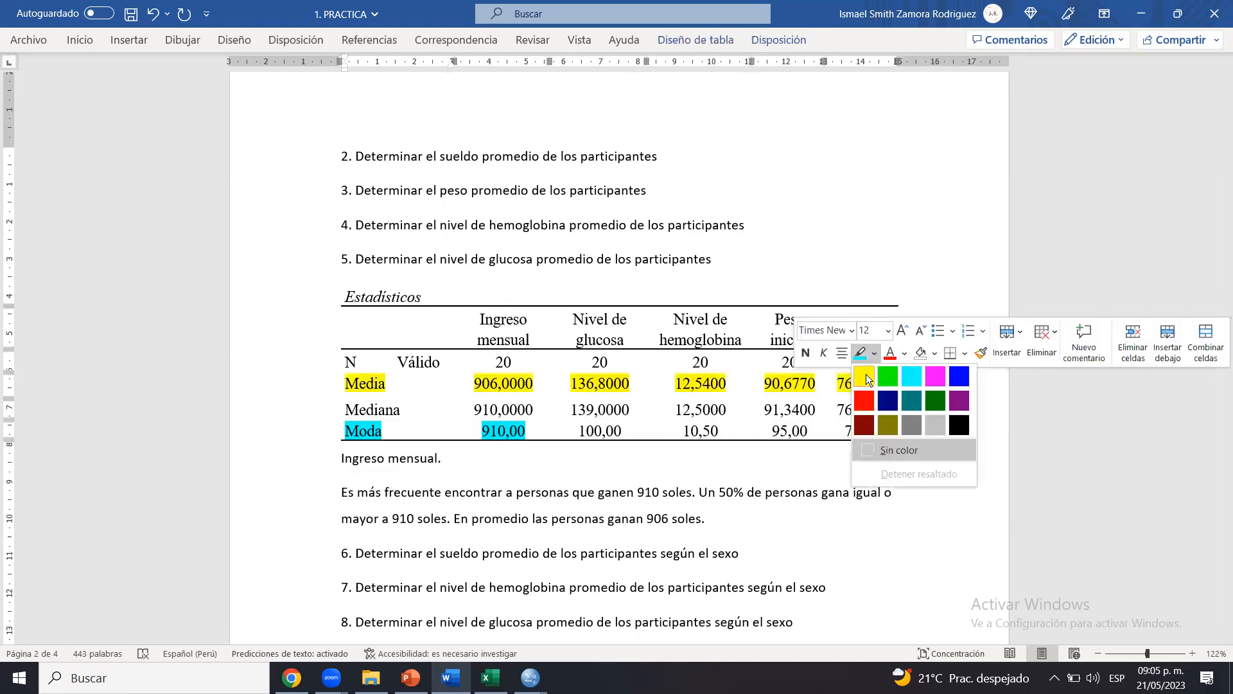
click(820, 576)
Add a new paragraph below the monthly income interpretation reading "Es más frecuente encontrar a personas con glucosa de 100."
click(724, 512)
key(Return)
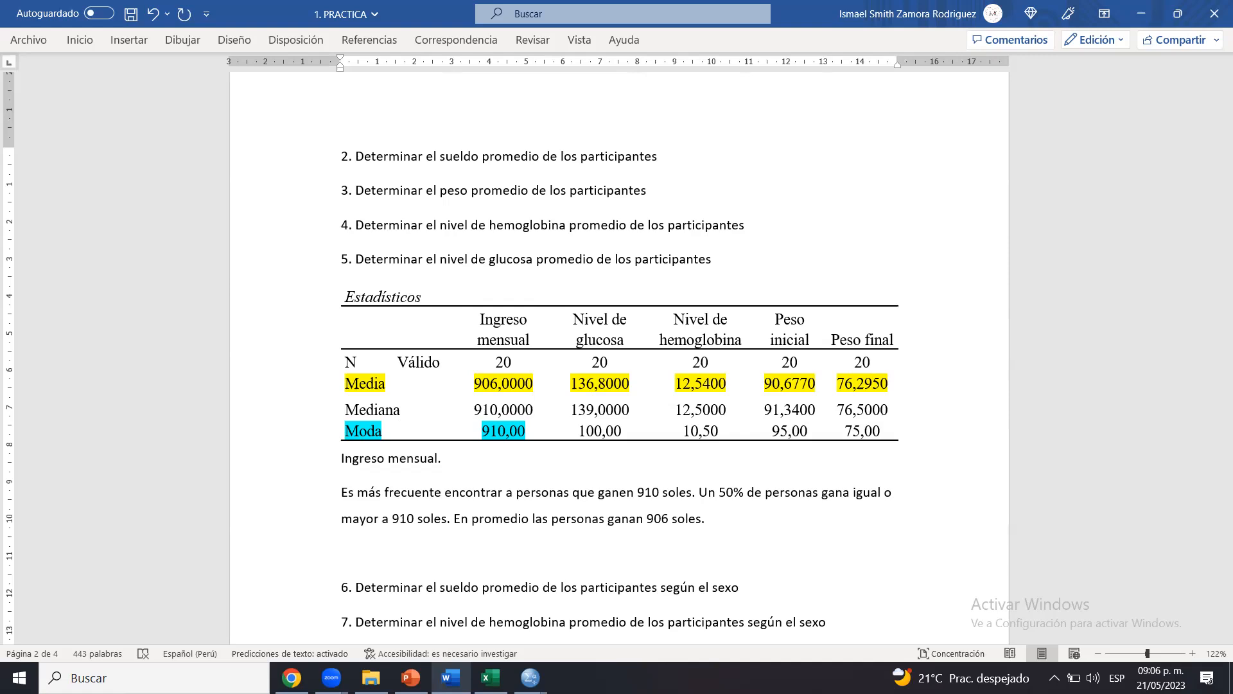
text(Es mpas)
key(BackSpace)
key(BackSpace)
key(BackSpace)
text(ás frecuente encontrar )
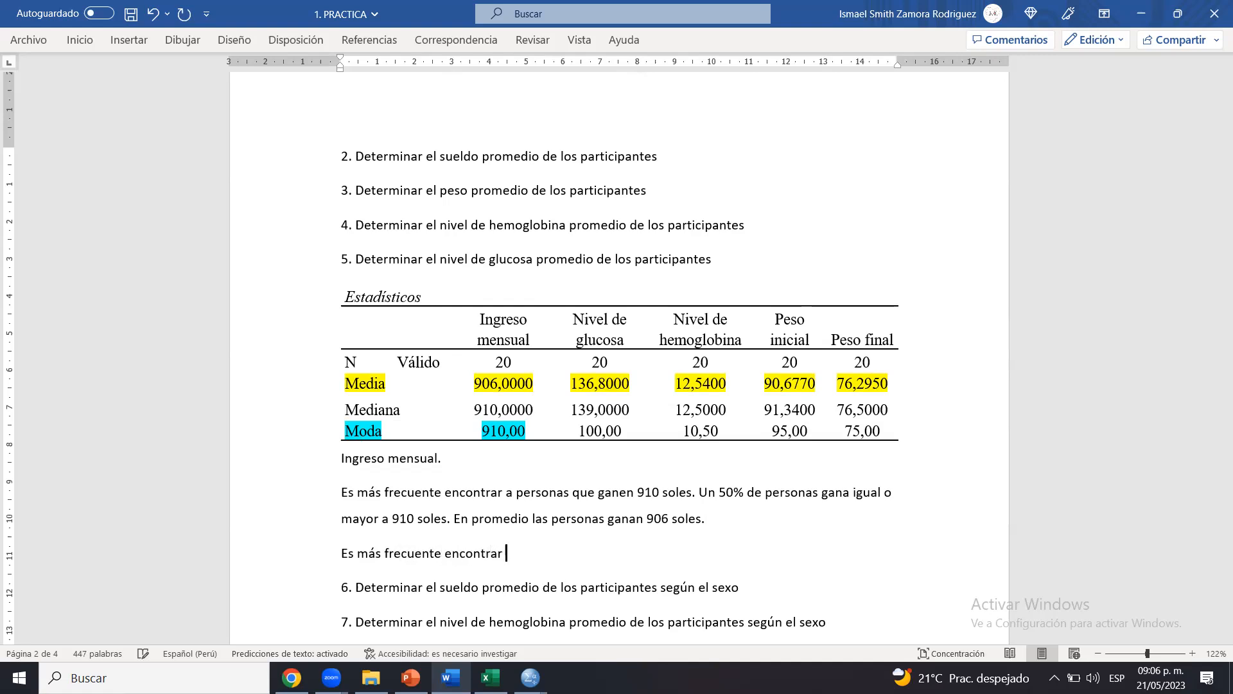
text(a personas con glucosa de 100.)
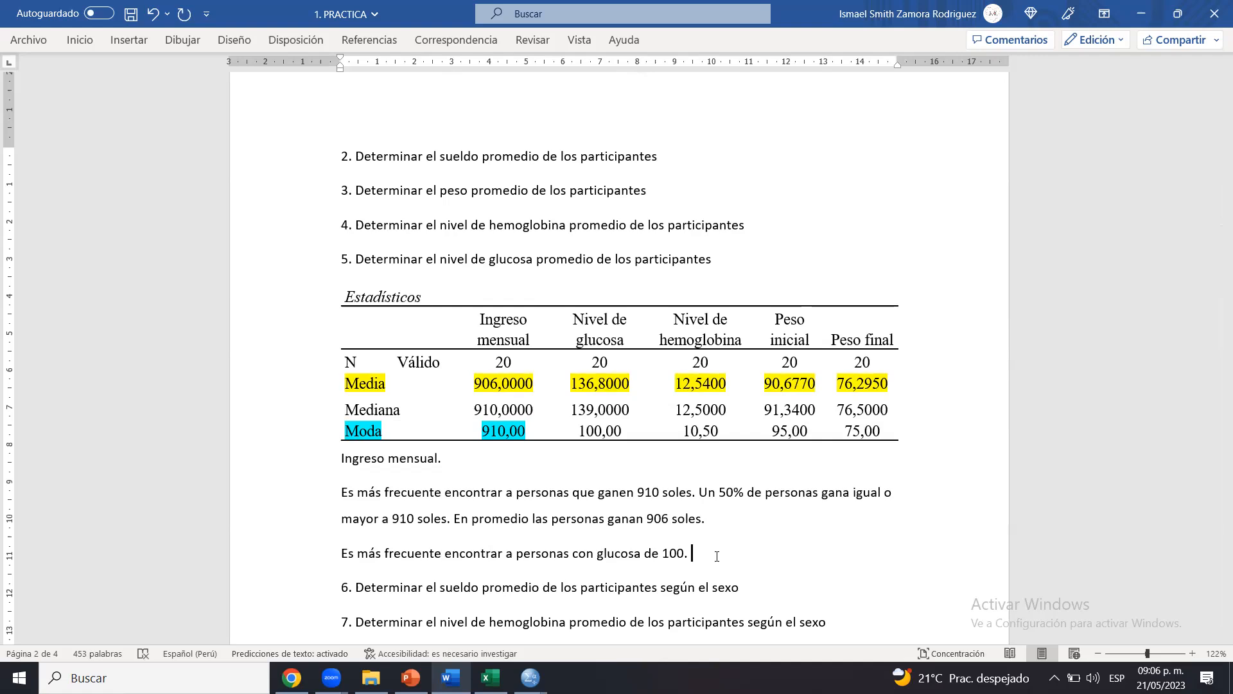
Append the median interpretation "Un 50% tiene un nivel de glucosa igual o superior a 139." to the glucose paragraph
text(Un 50% tiene un nivel de glus)
key(BackSpace)
text(cosa igual )
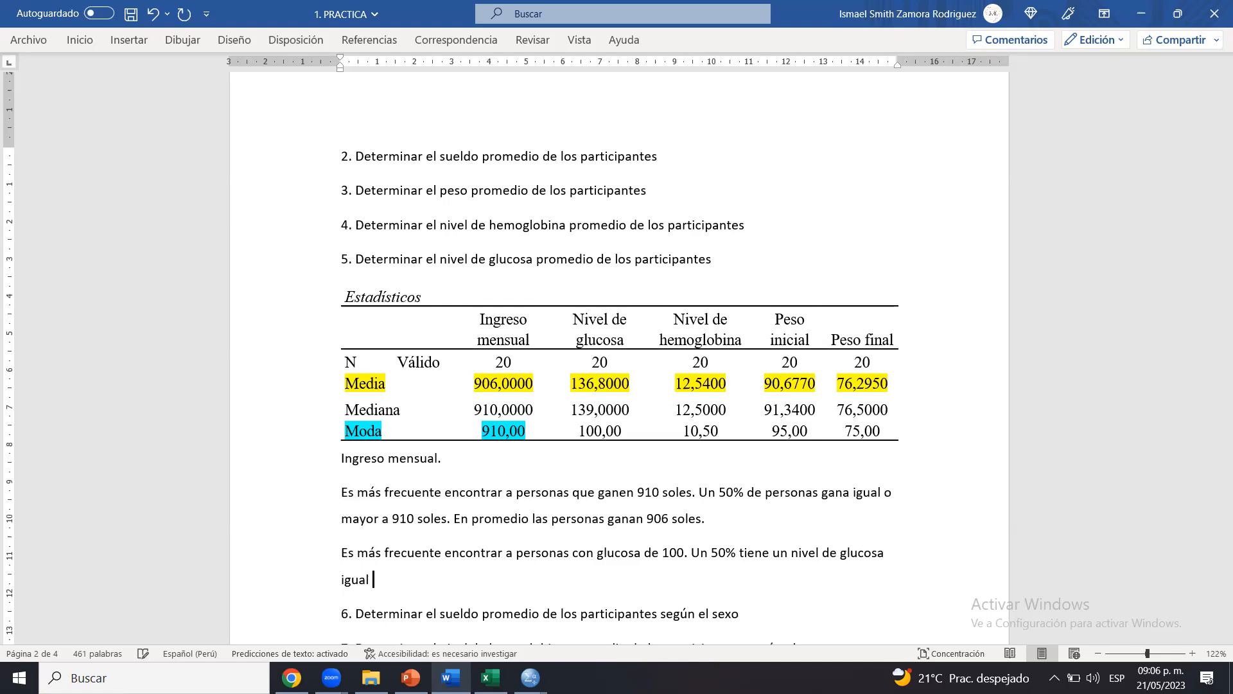
text(o superior a 139.)
Finish the glucose paragraph with "En promedio las personas tienen un nivel de glucosa de 136.8."
text(En promedio las pe)
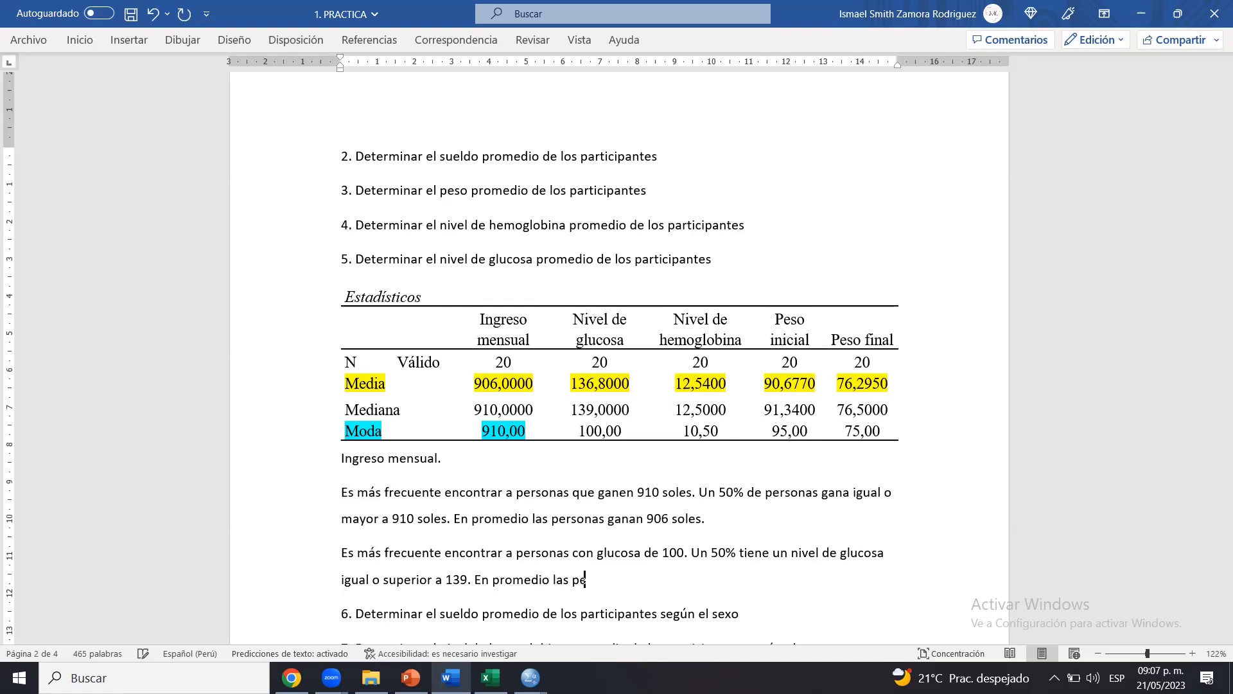
text(rsonas tienen un nivel de gl)
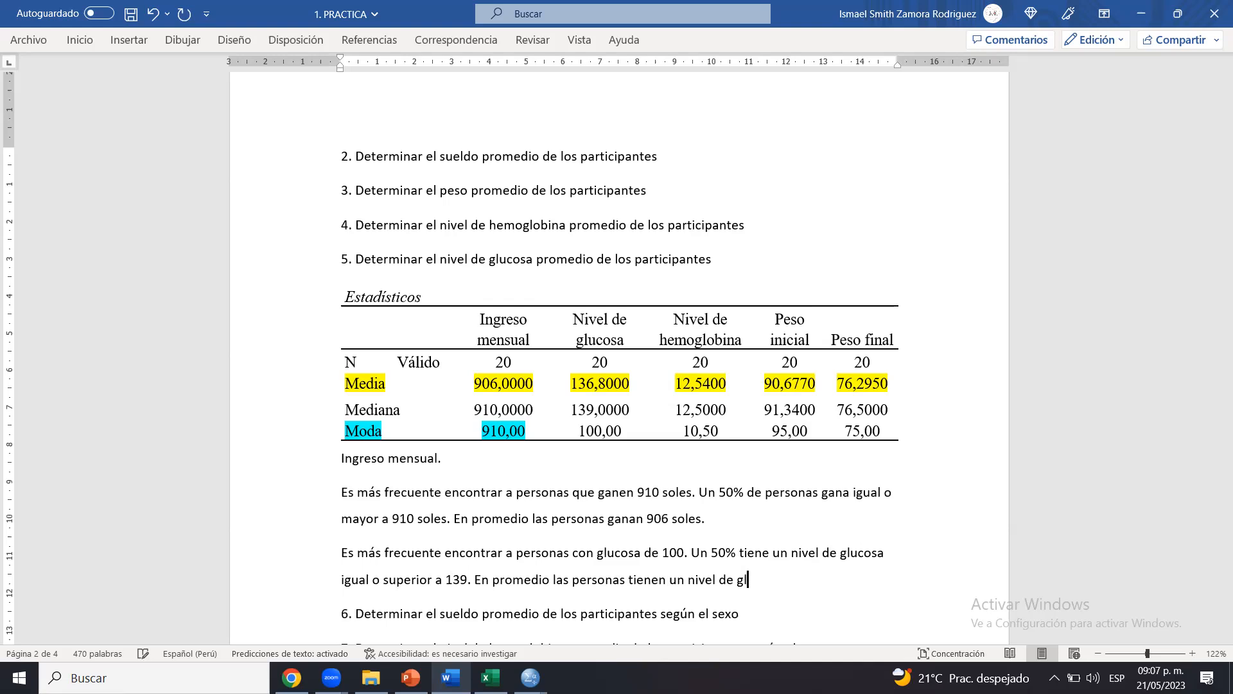
text(ucosa de 136.8.)
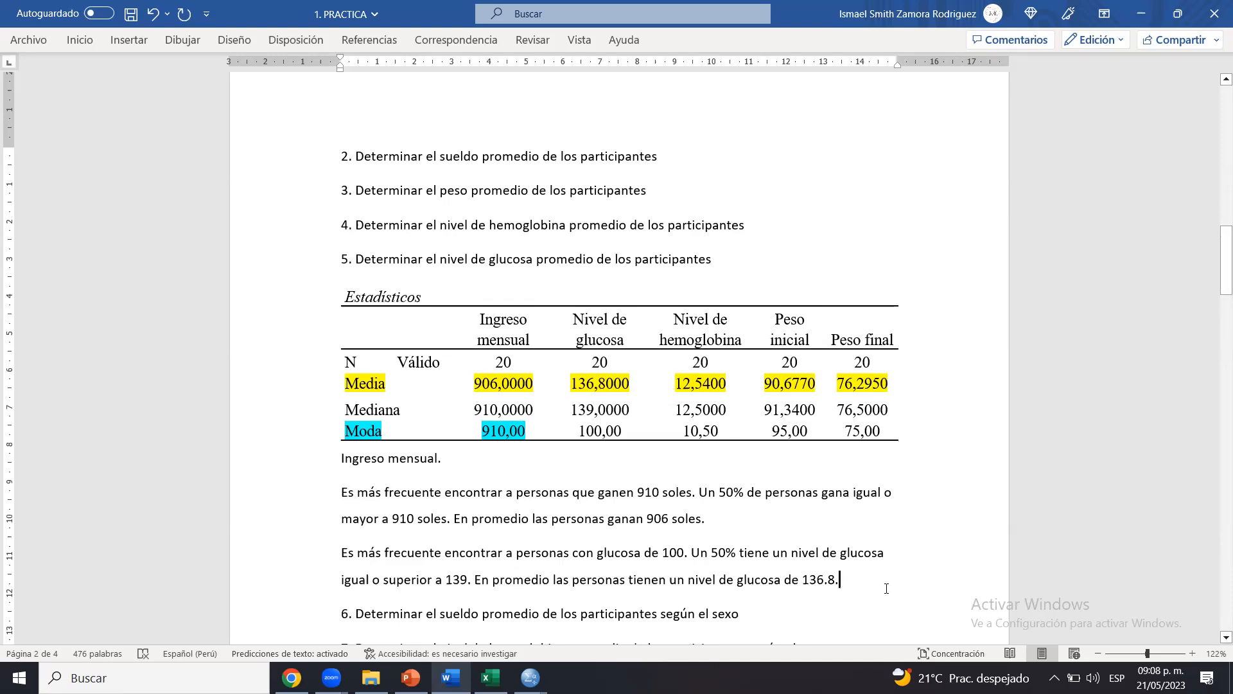
Review the Nivel de hemoglobina, Peso inicial and Peso final columns of the Estadísticos table
drag(678, 320, 714, 427)
click(717, 427)
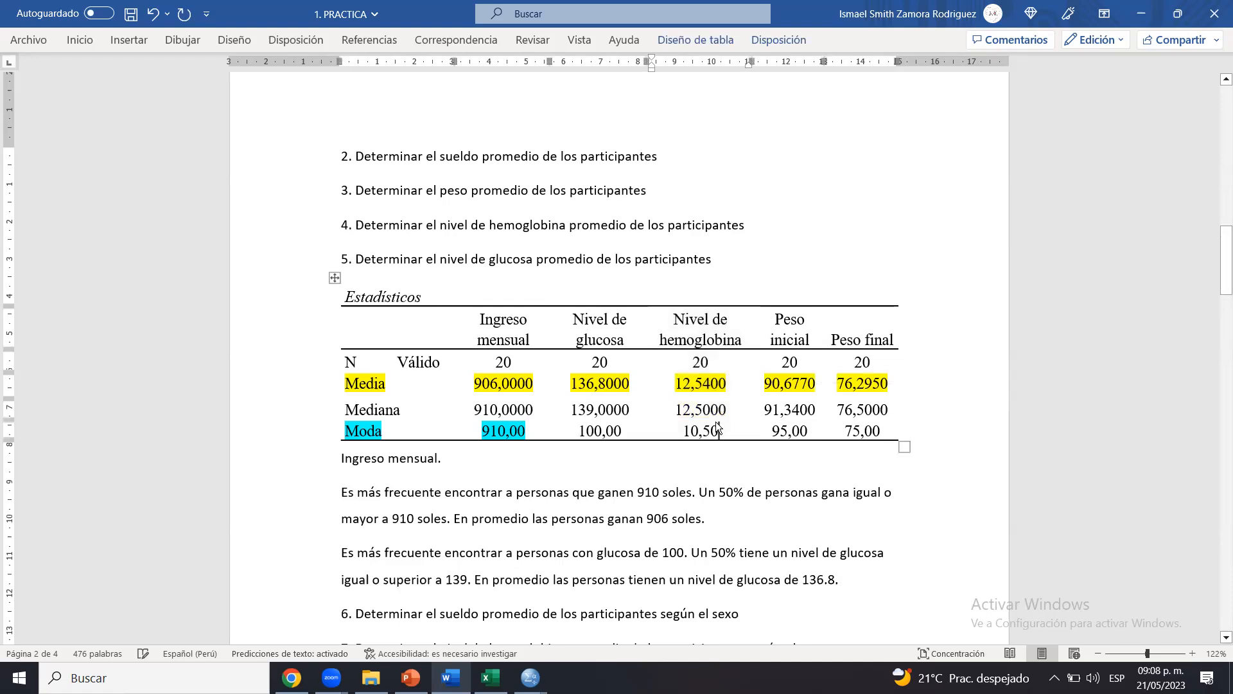
drag(792, 320, 799, 430)
click(799, 431)
drag(854, 340, 873, 429)
click(873, 429)
drag(789, 325, 873, 429)
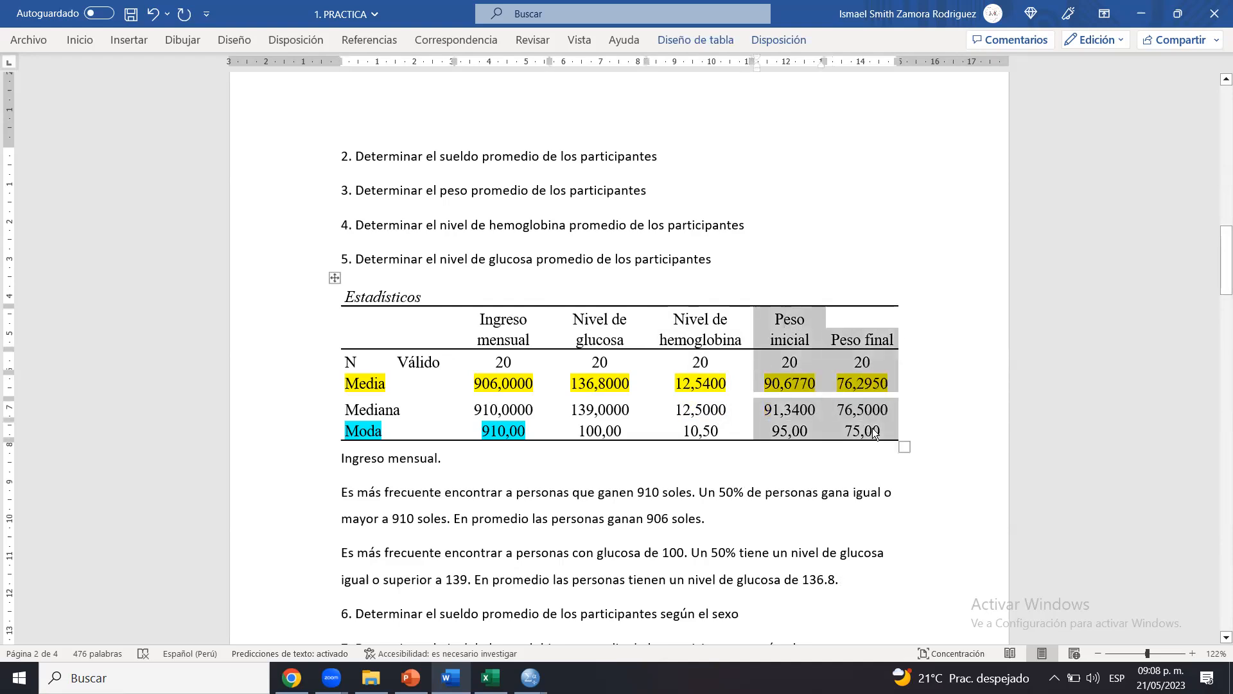
click(873, 429)
Increase the font size of the Peso inicial and Peso final columns to 14 and make them bold
drag(783, 329, 878, 434)
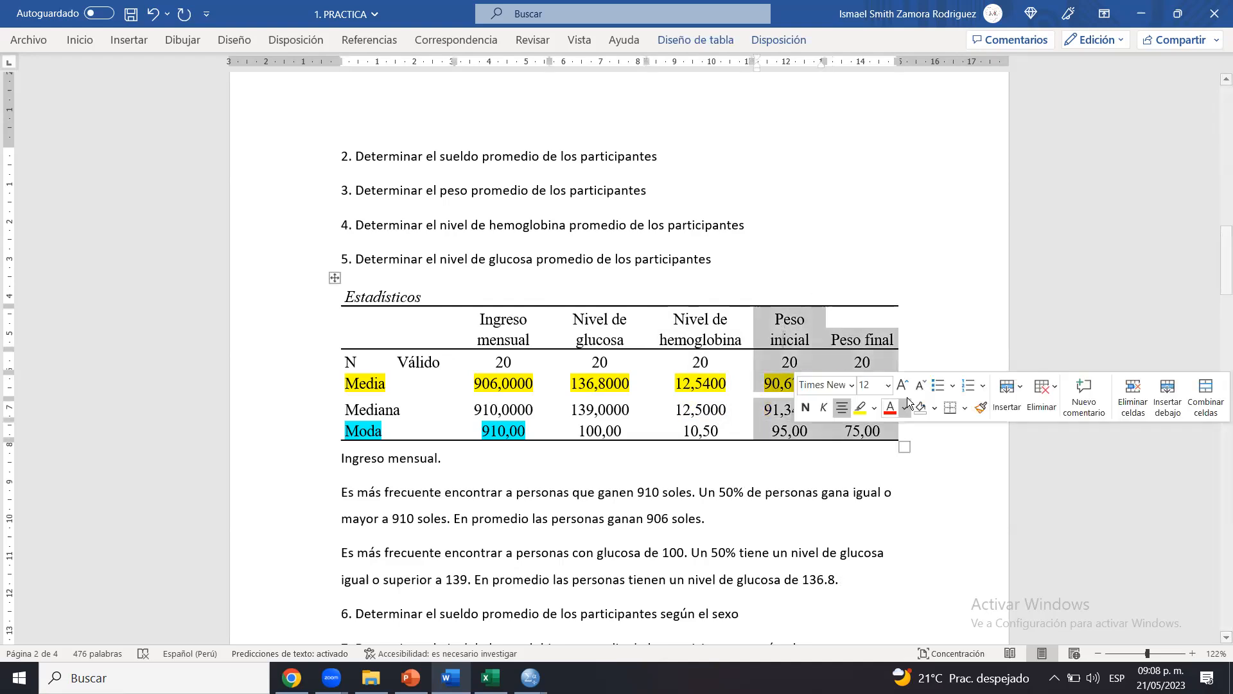
click(902, 385)
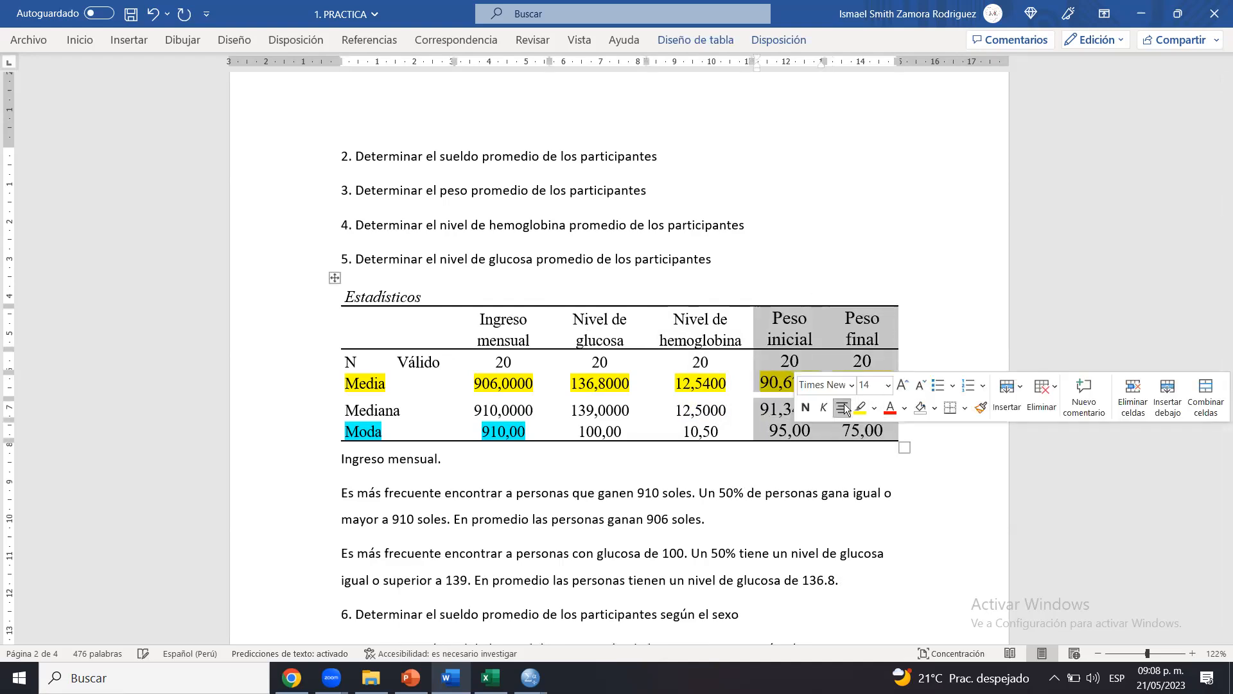
click(807, 408)
click(912, 283)
click(940, 390)
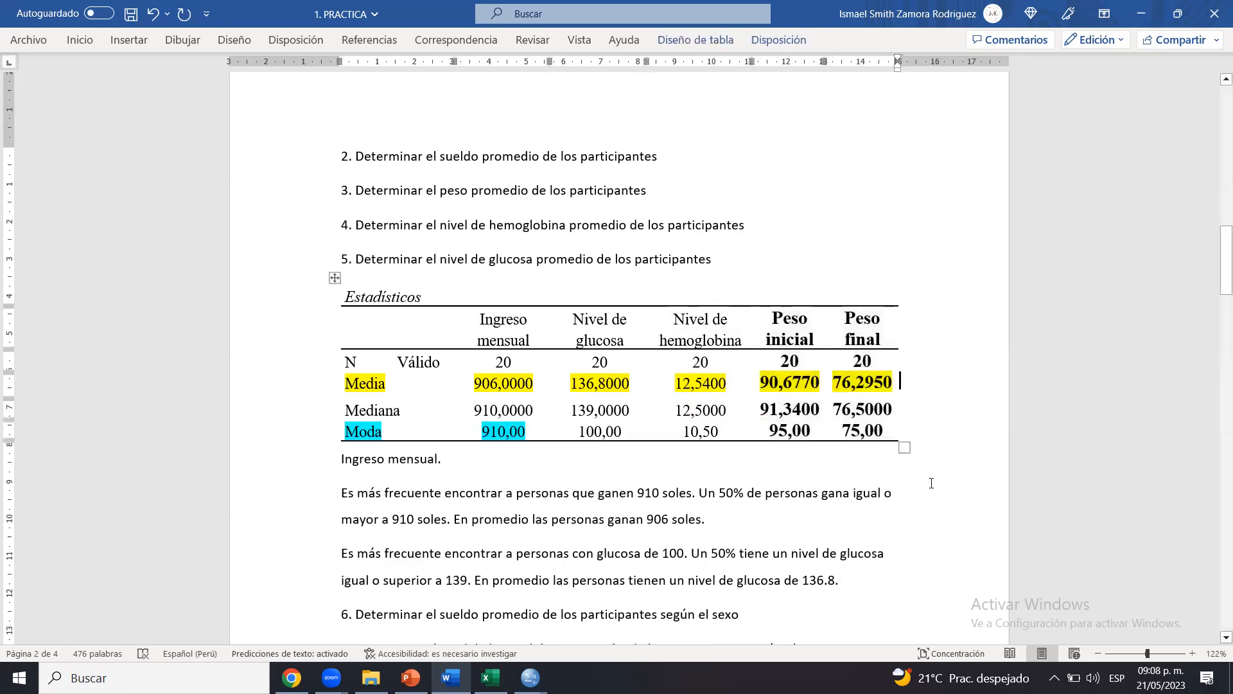
Add the paragraph "El peso promedio de los participantes demostraron antes del experimento un promedio de 90.67 kg y luego del experimento consiguieron un peso de 76.29 kg."
drag(931, 477, 912, 652)
click(852, 488)
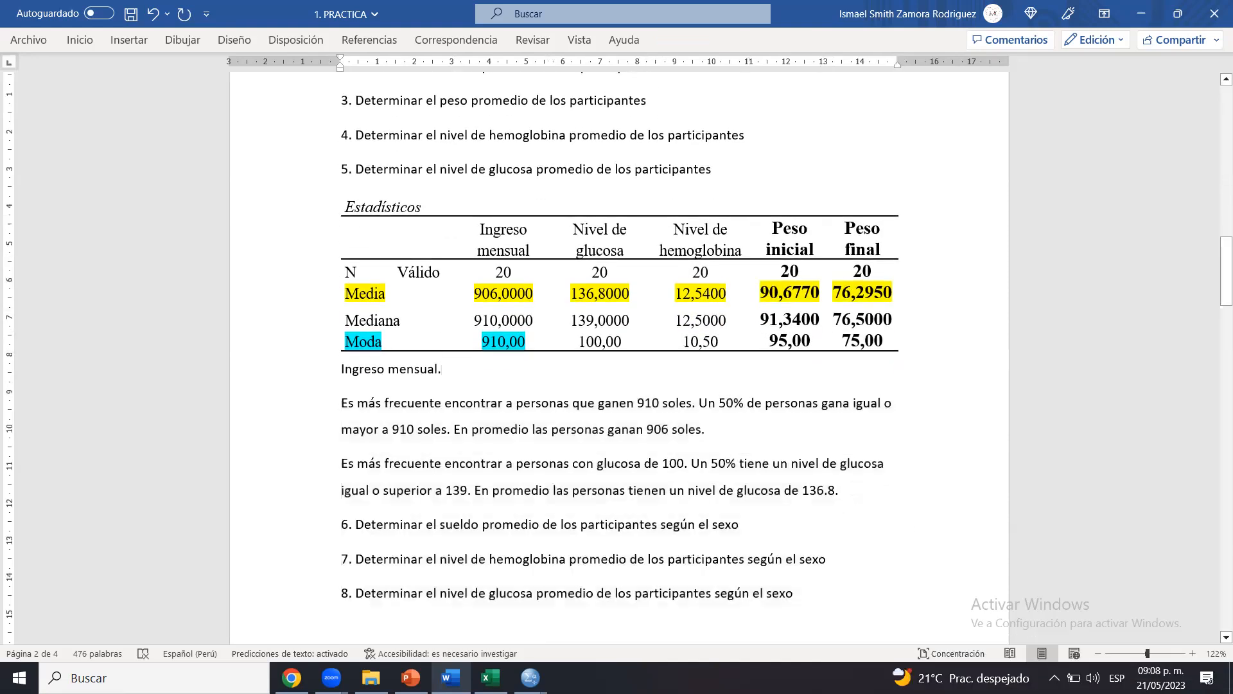
key(Return)
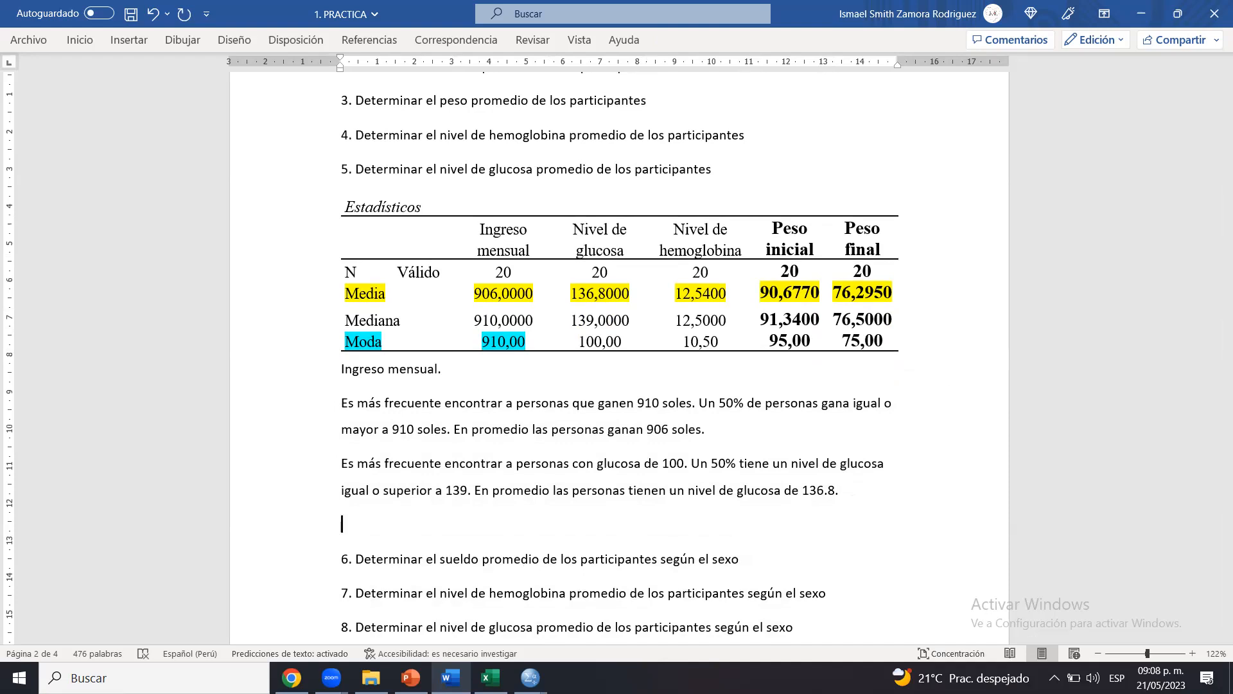
text(El peso promedio de los participantes )
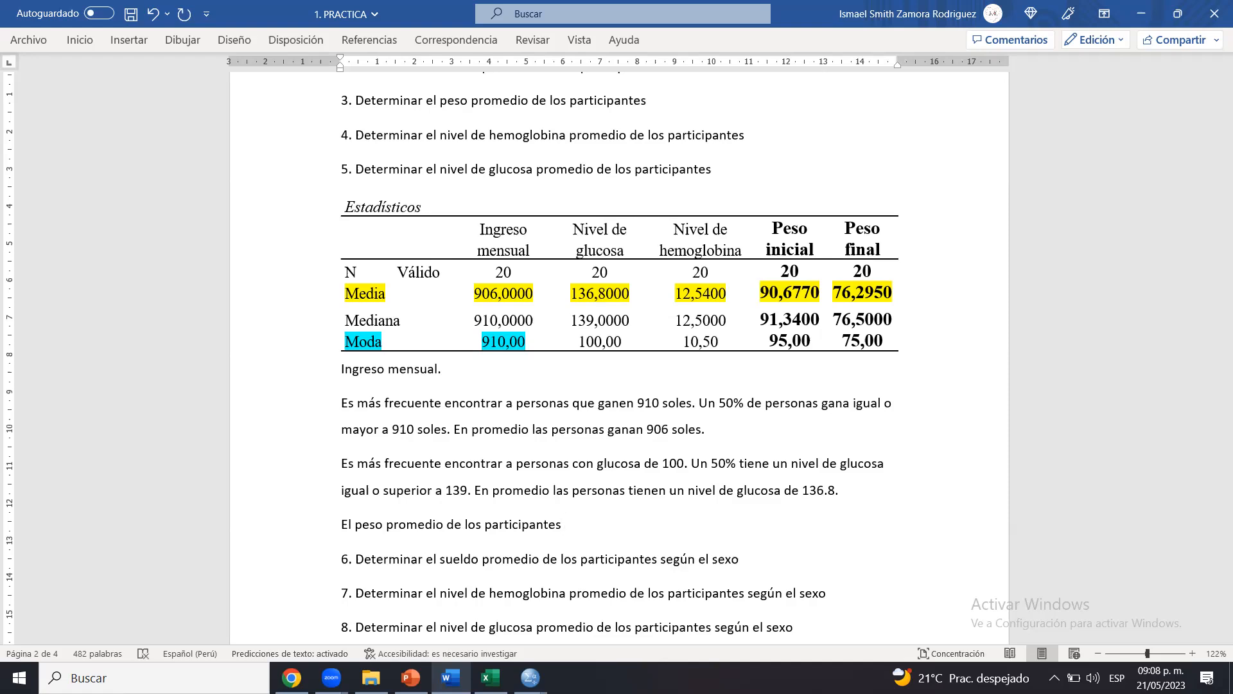
text(demostraron antes del experim)
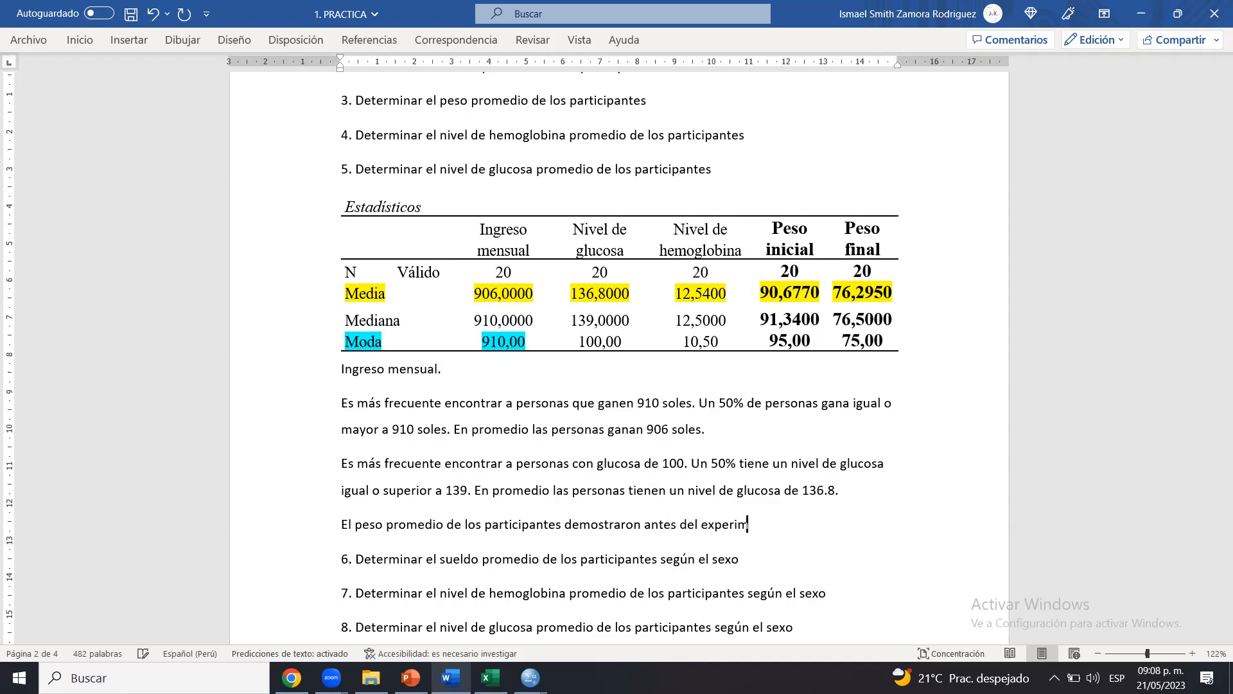
text(ento un promedio de 90.6)
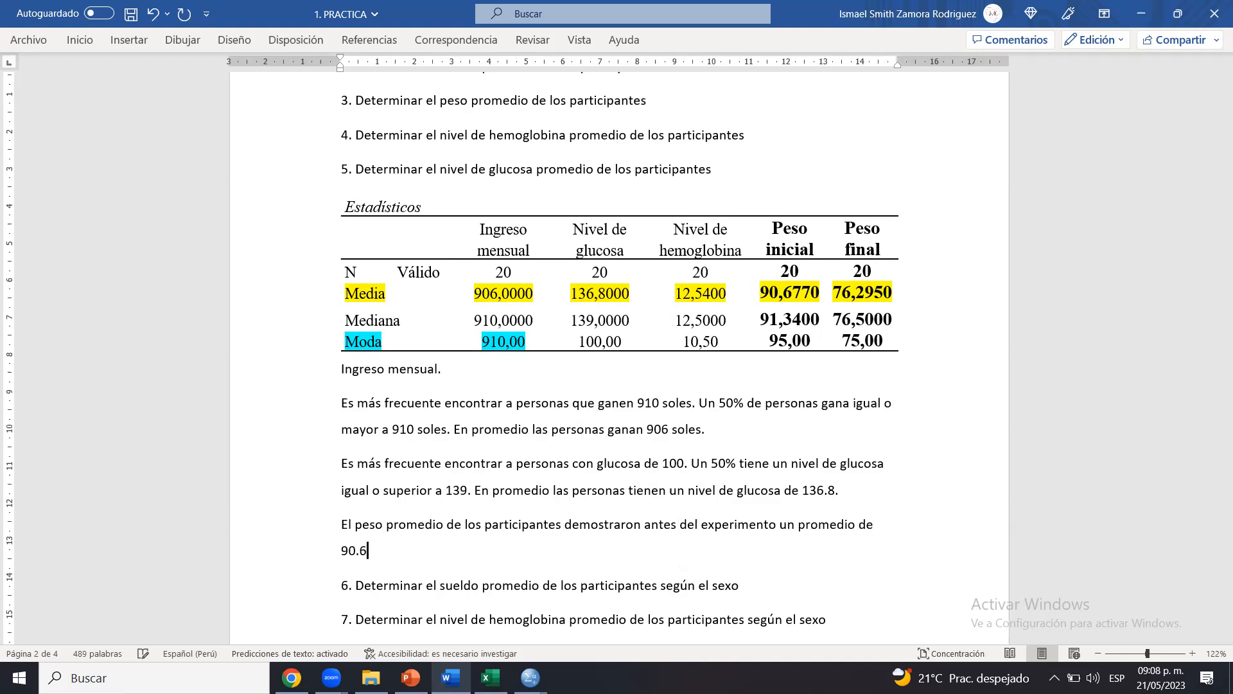
text(7 kg y luego del experimen)
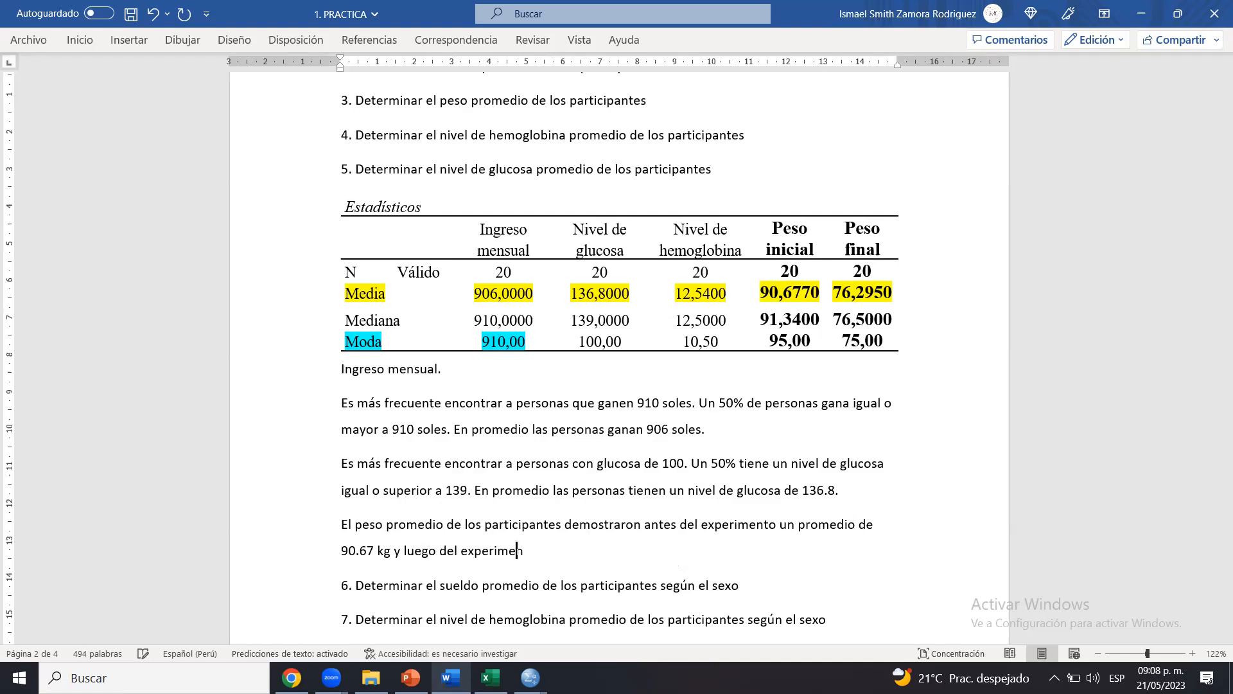
text(to consiguieron un peso)
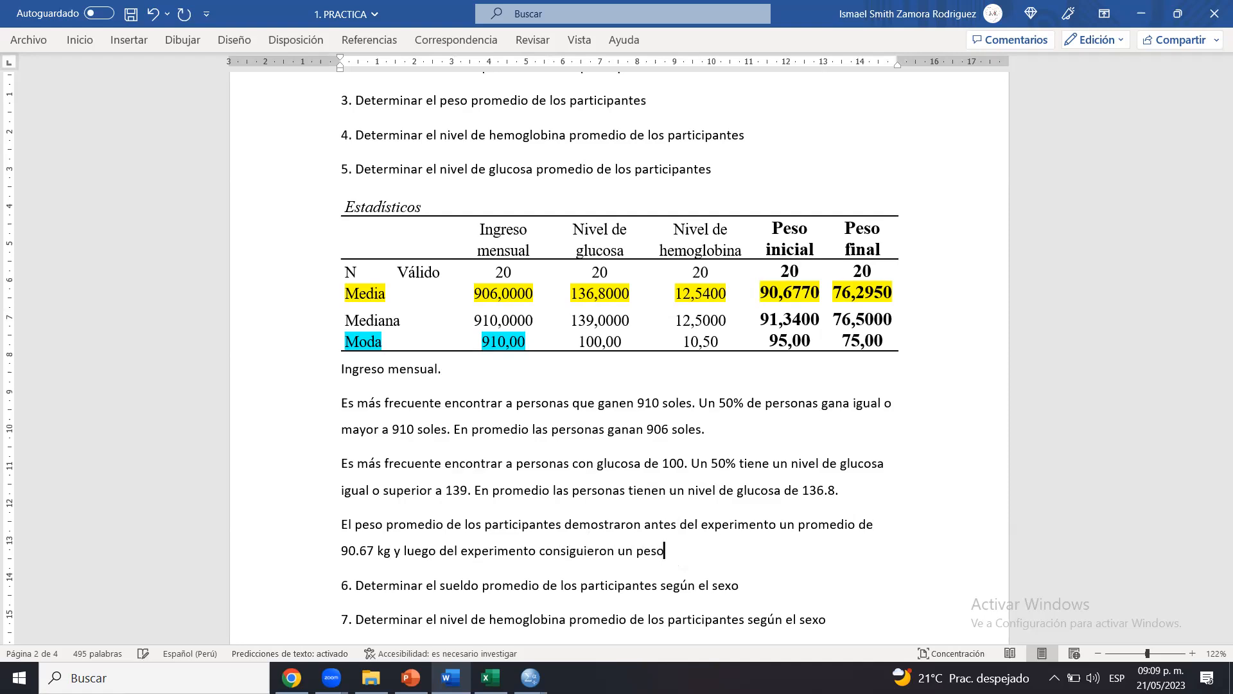
text( de 76.29 kg.)
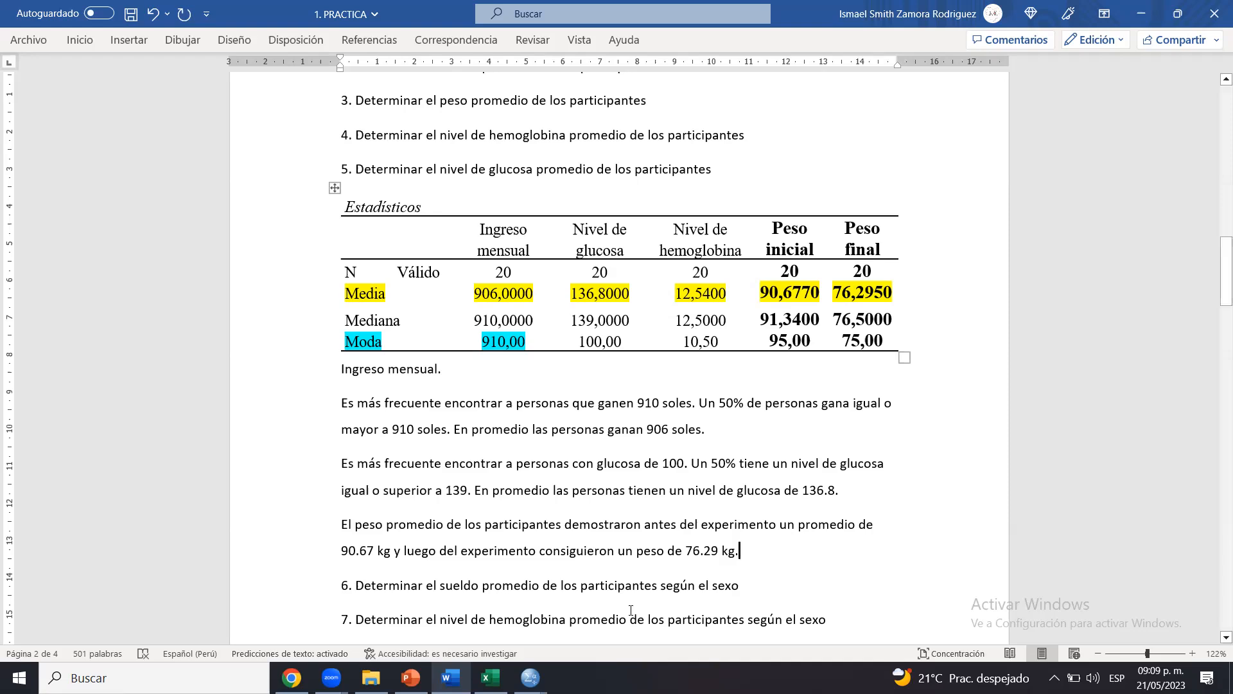
Make the phrase "luego del experimento" bold in the weight paragraph
double_click(465, 556)
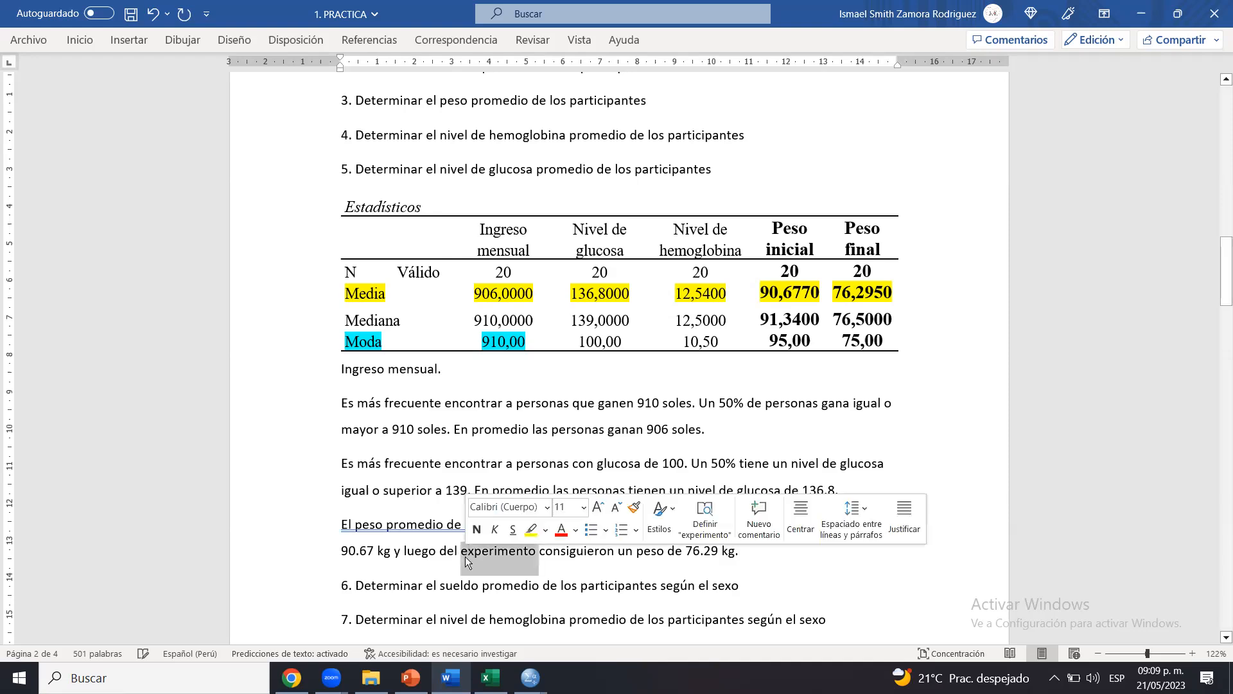
click(497, 555)
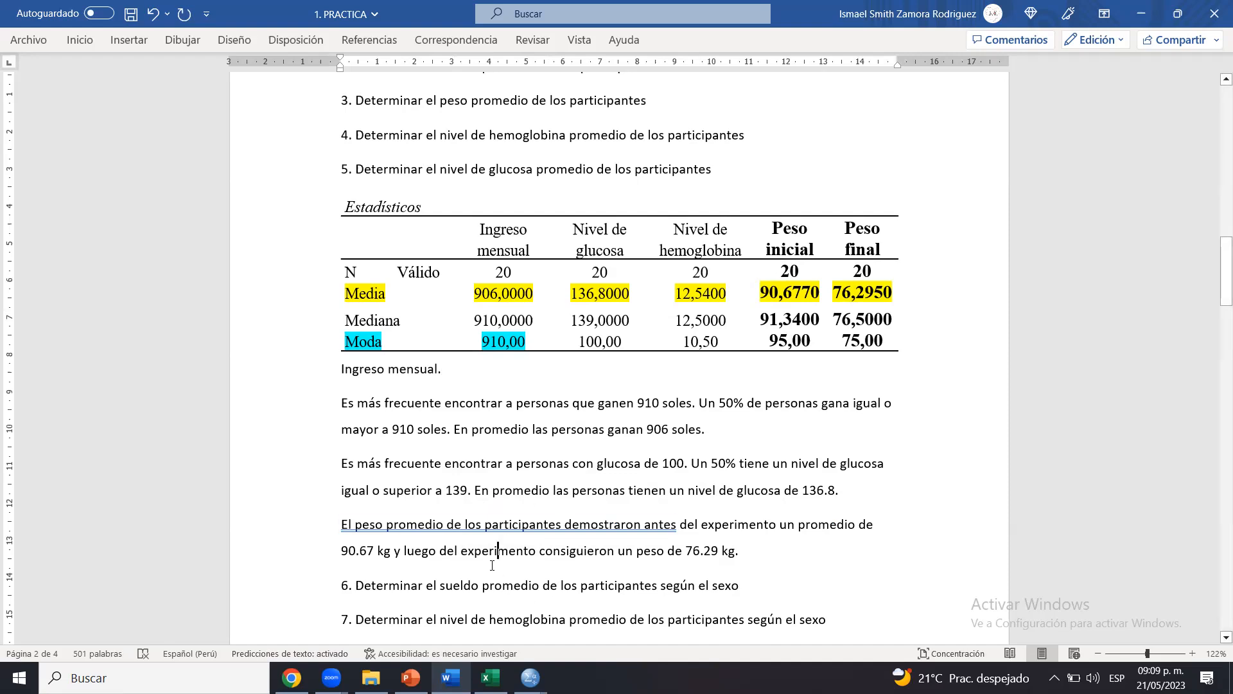
drag(423, 557, 497, 559)
key(ctrl+n)
click(843, 573)
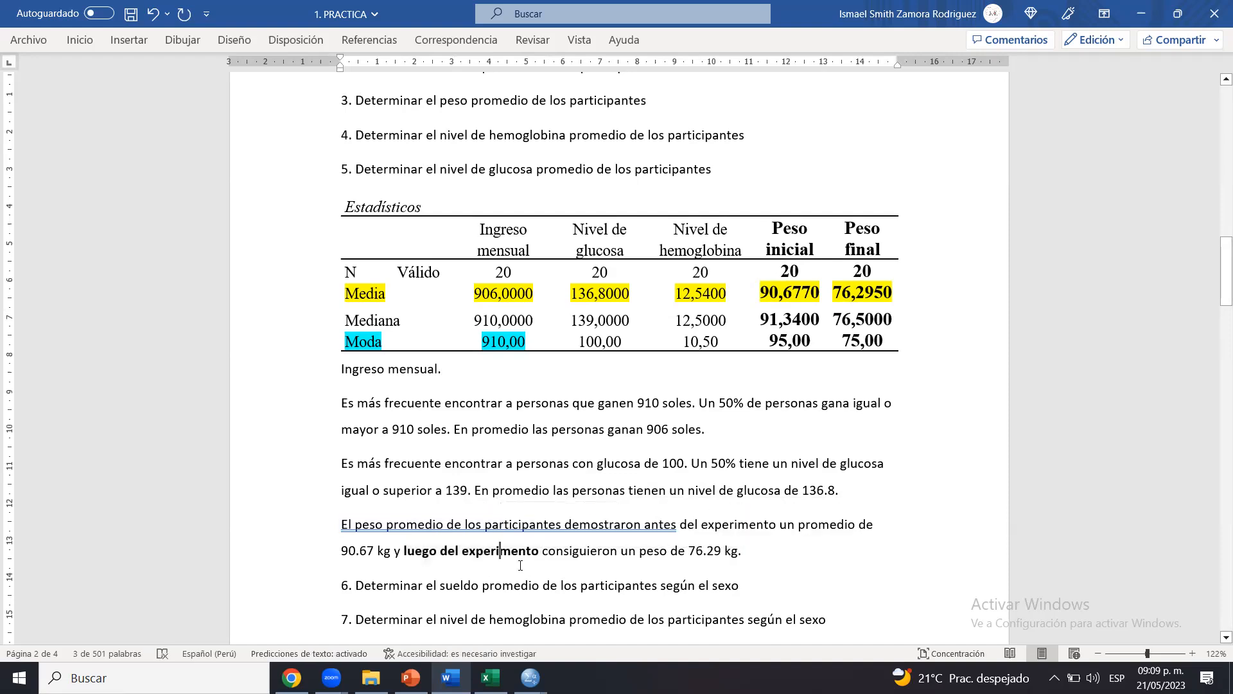
Append "Estos datos demuestran una dismunición del peso en 14.38 kg." to the end of the weight paragraph
click(343, 528)
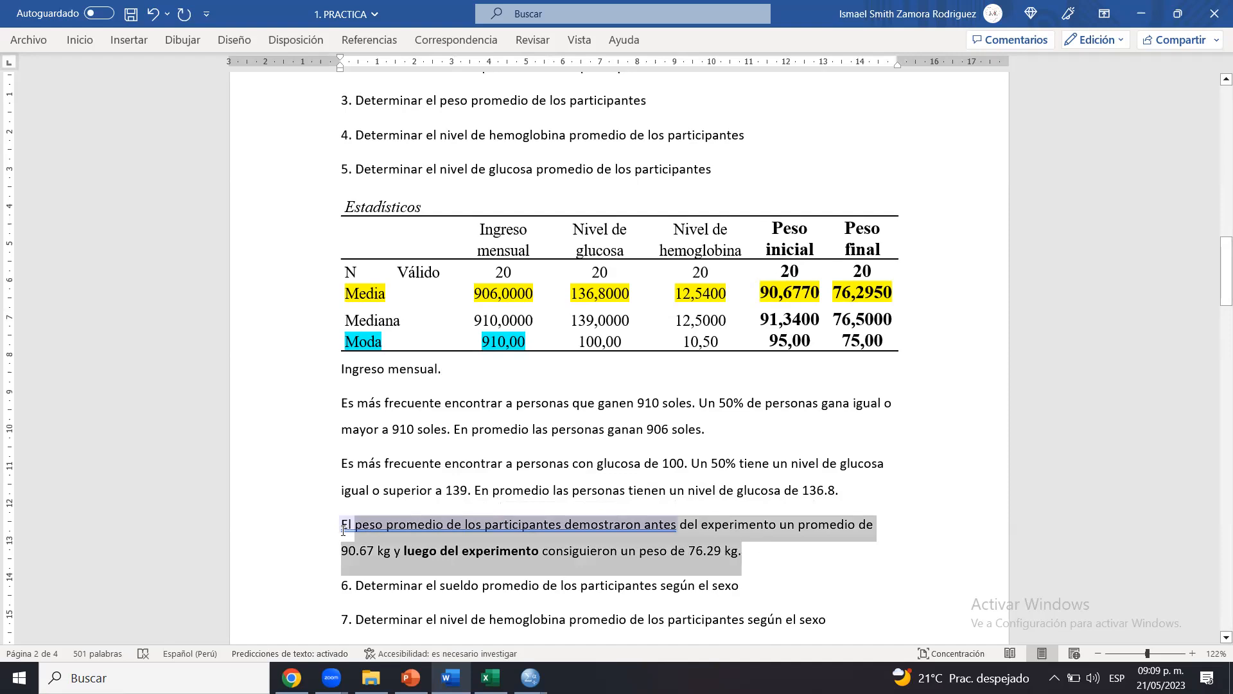
click(476, 491)
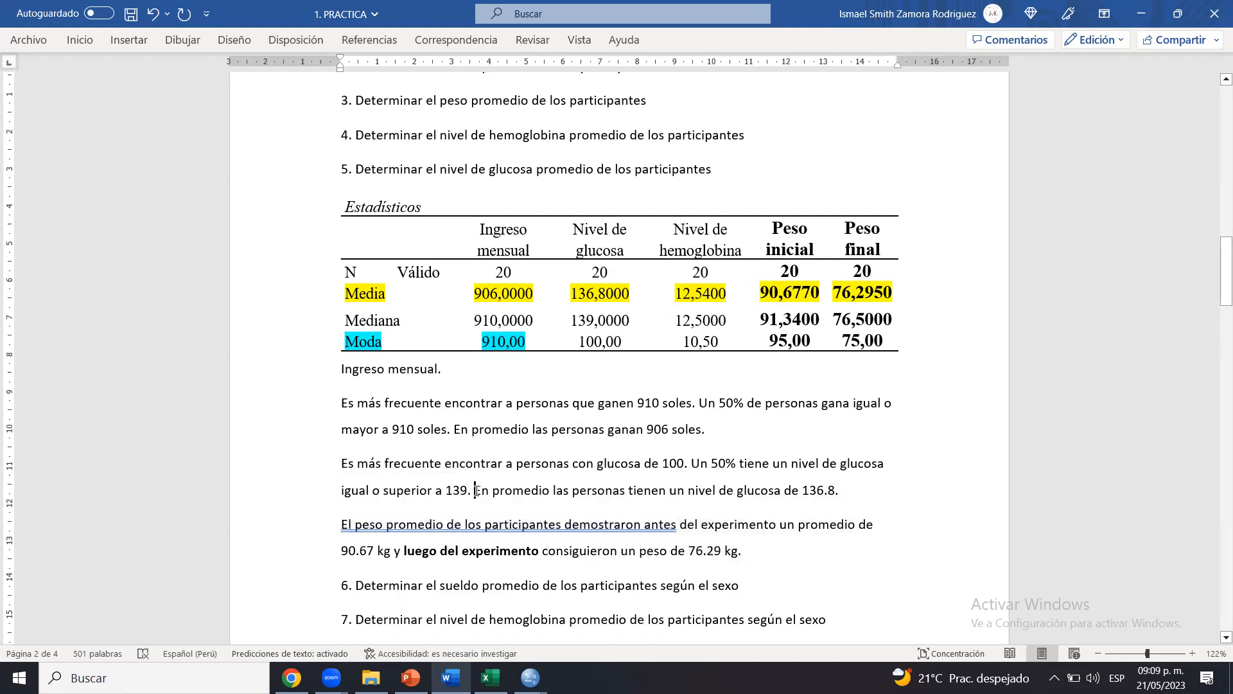
click(785, 563)
text(Ee)
key(BackSpace)
text(st)
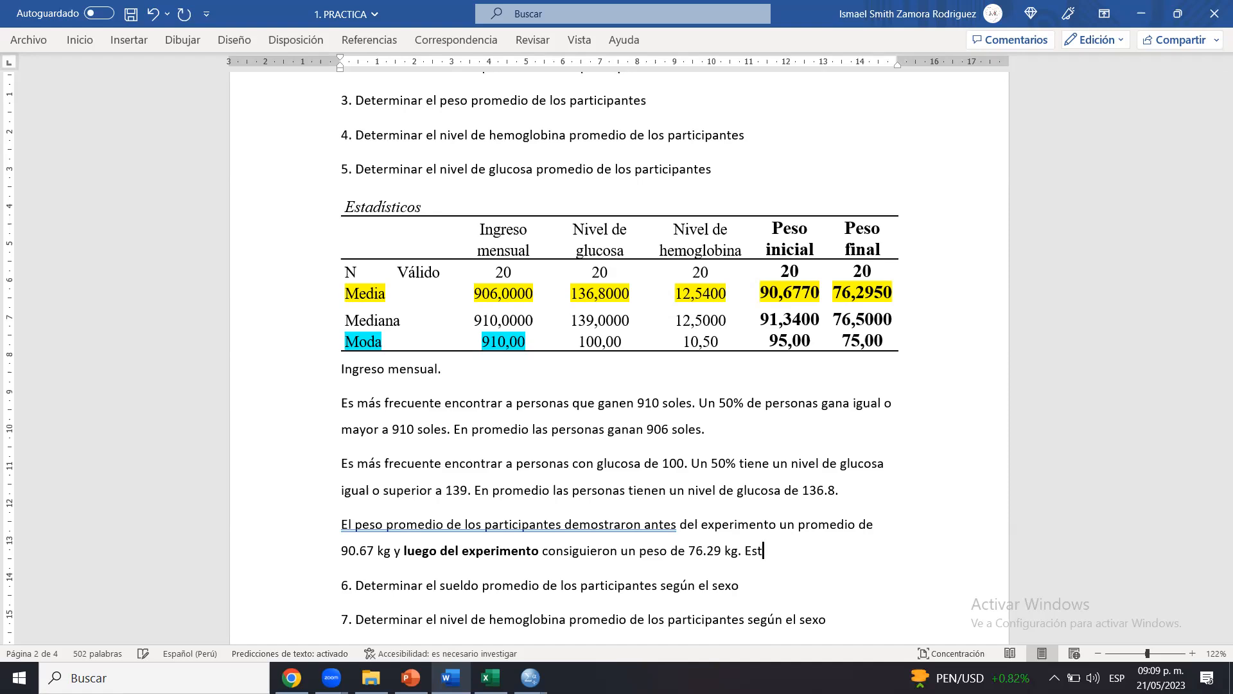
text(os datos demuestran i)
key(BackSpace)
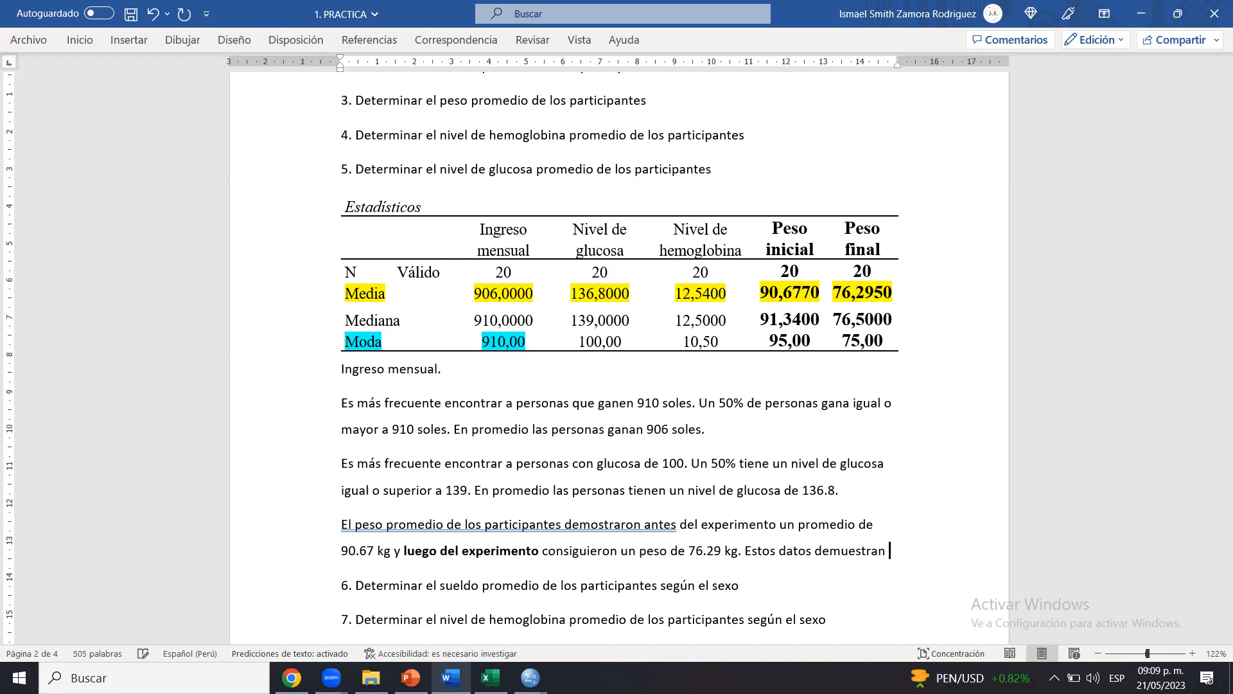
text(una)
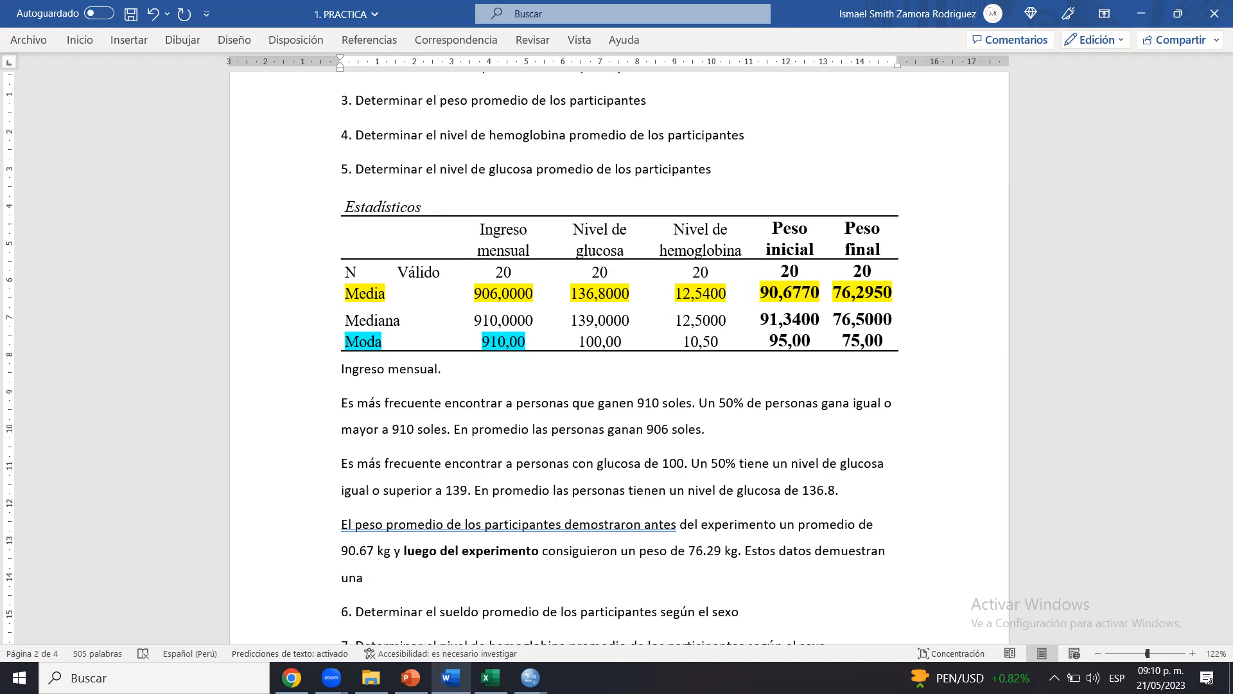
text(dismunición del peso en)
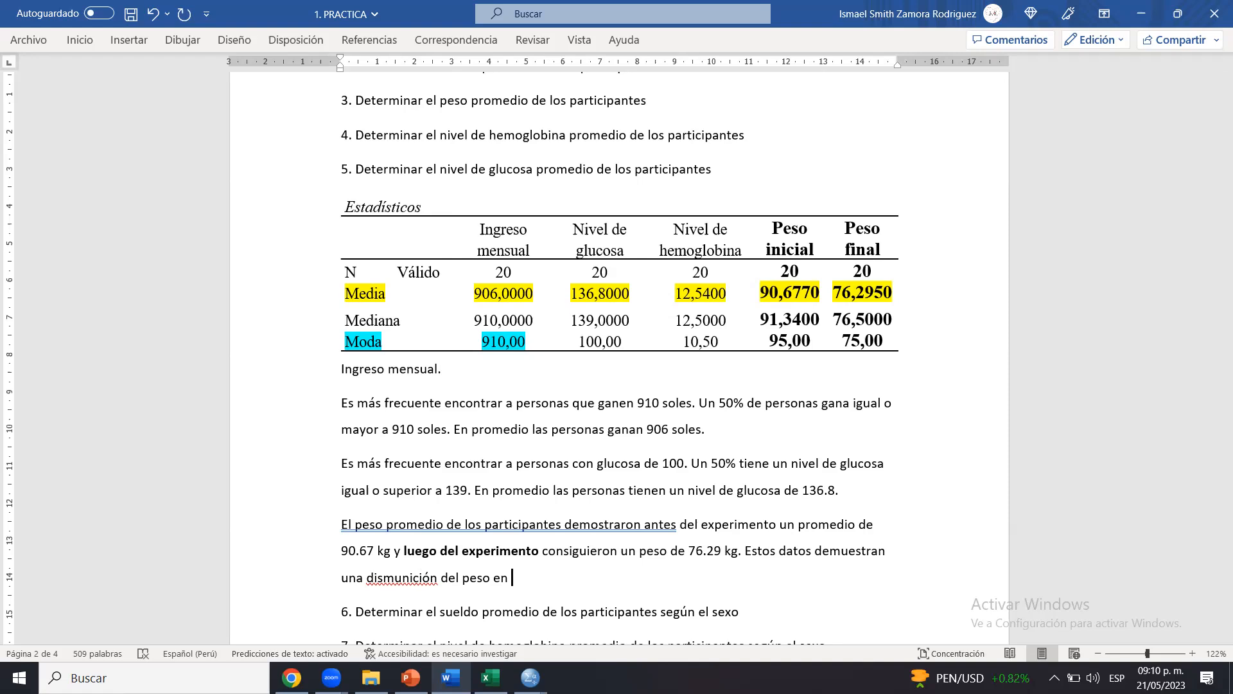
text(14.38 kg.)
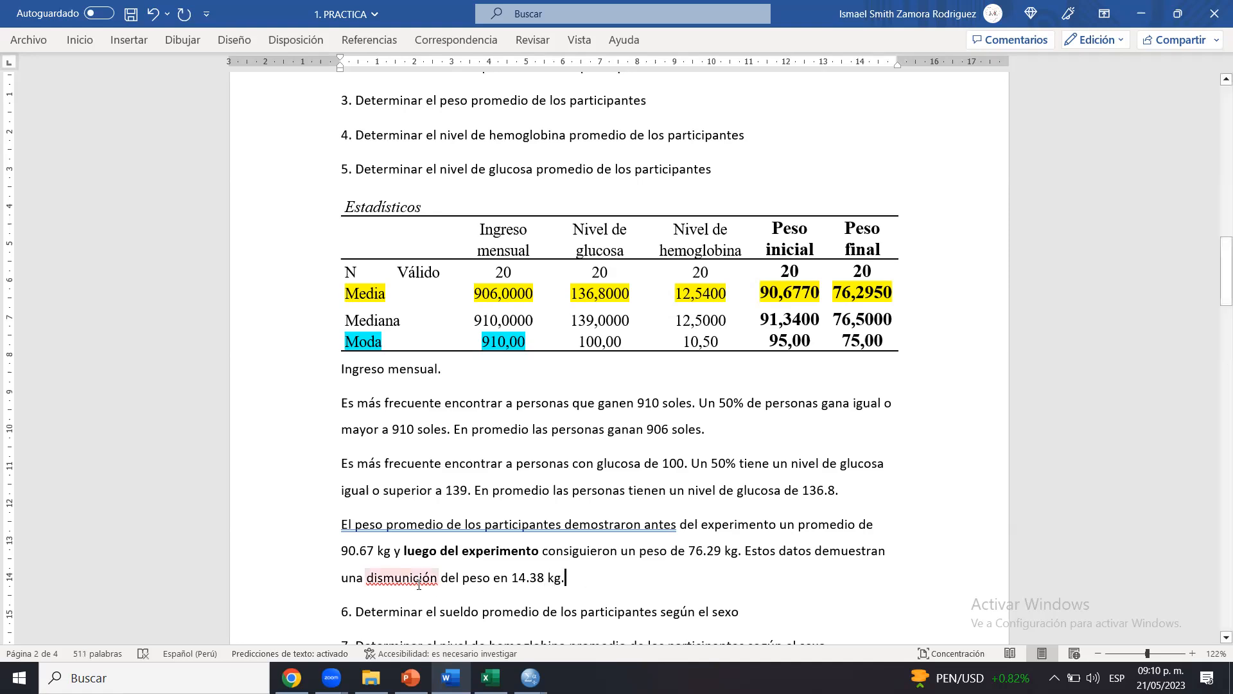
Correct "dismunición" to "disminución" and accept the grammar suggestion changing "demostraron" to "demostró" in the weight paragraph
right_click(414, 583)
click(578, 337)
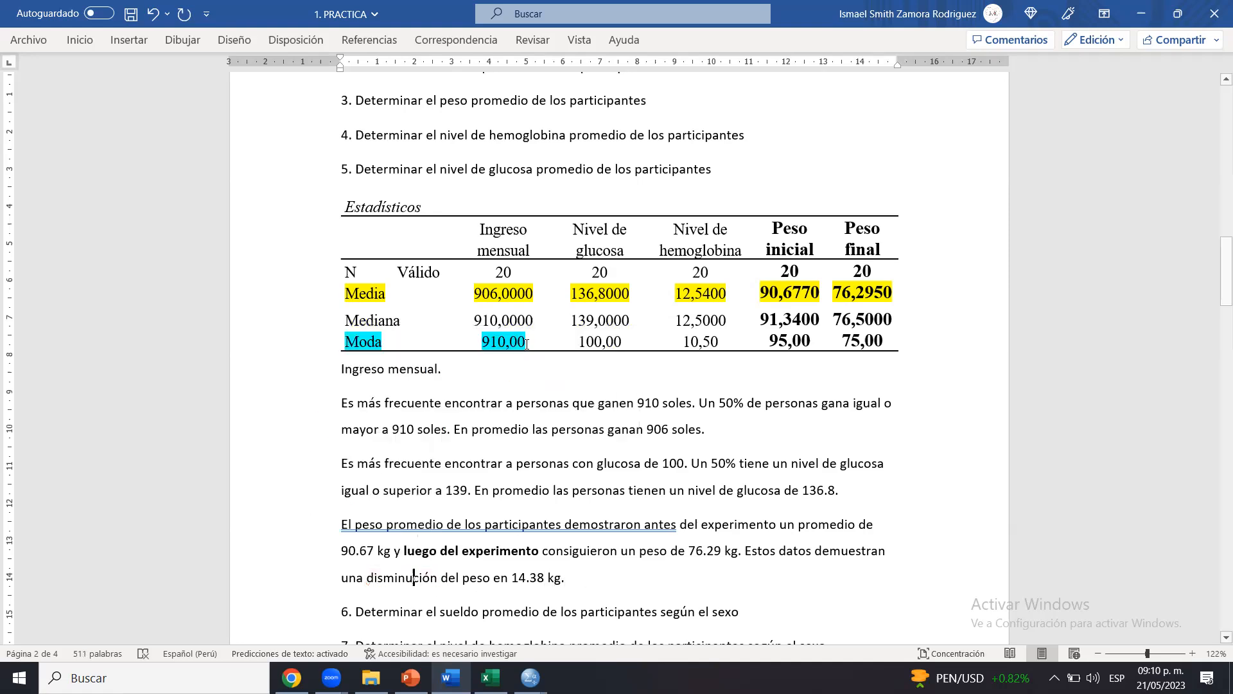
right_click(551, 525)
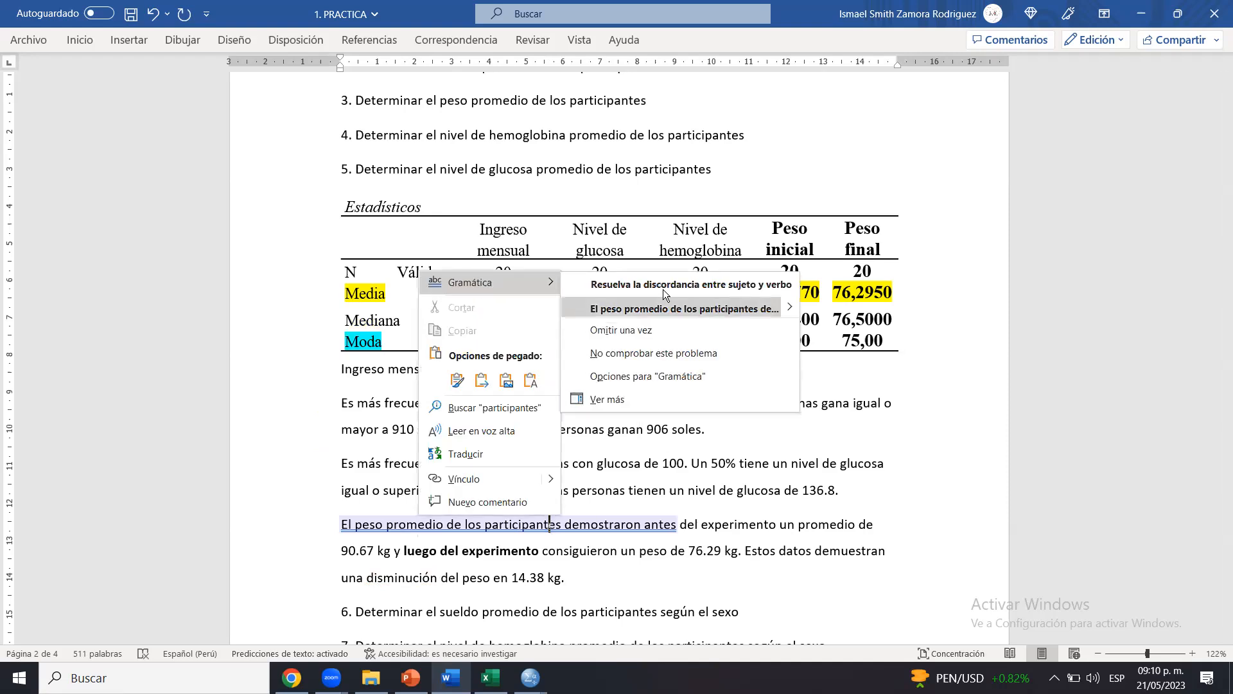
click(668, 309)
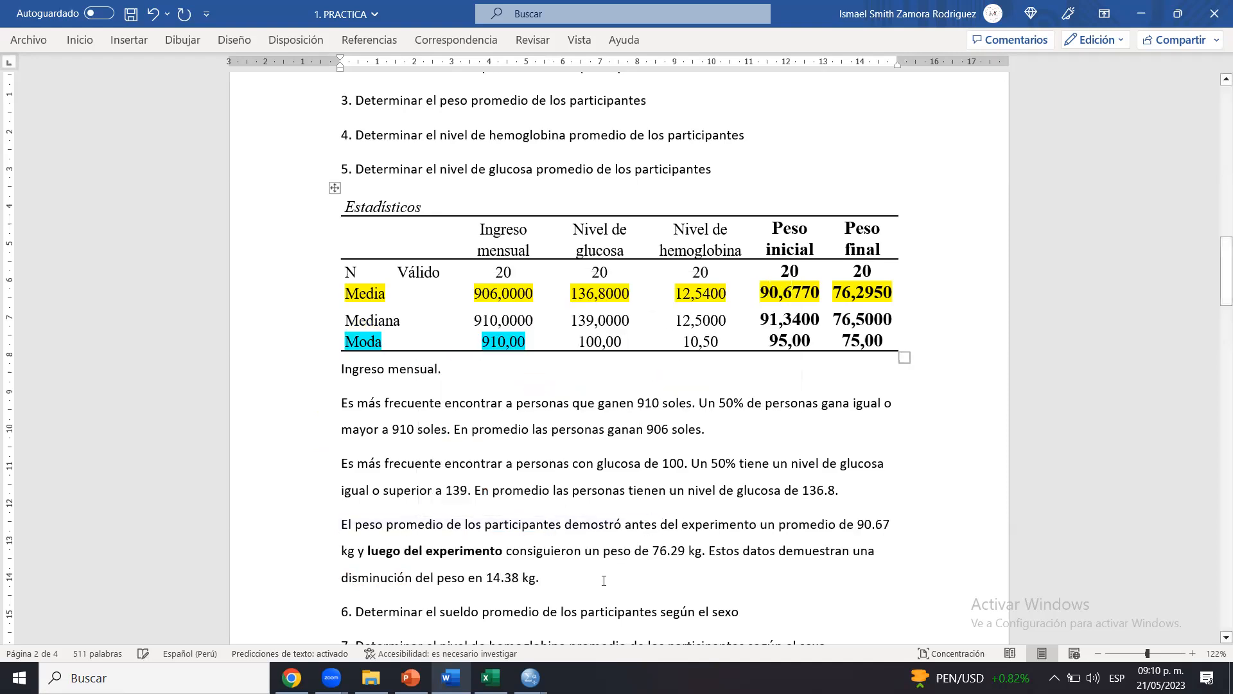
Highlight the whole weight paragraph in yellow
click(604, 581)
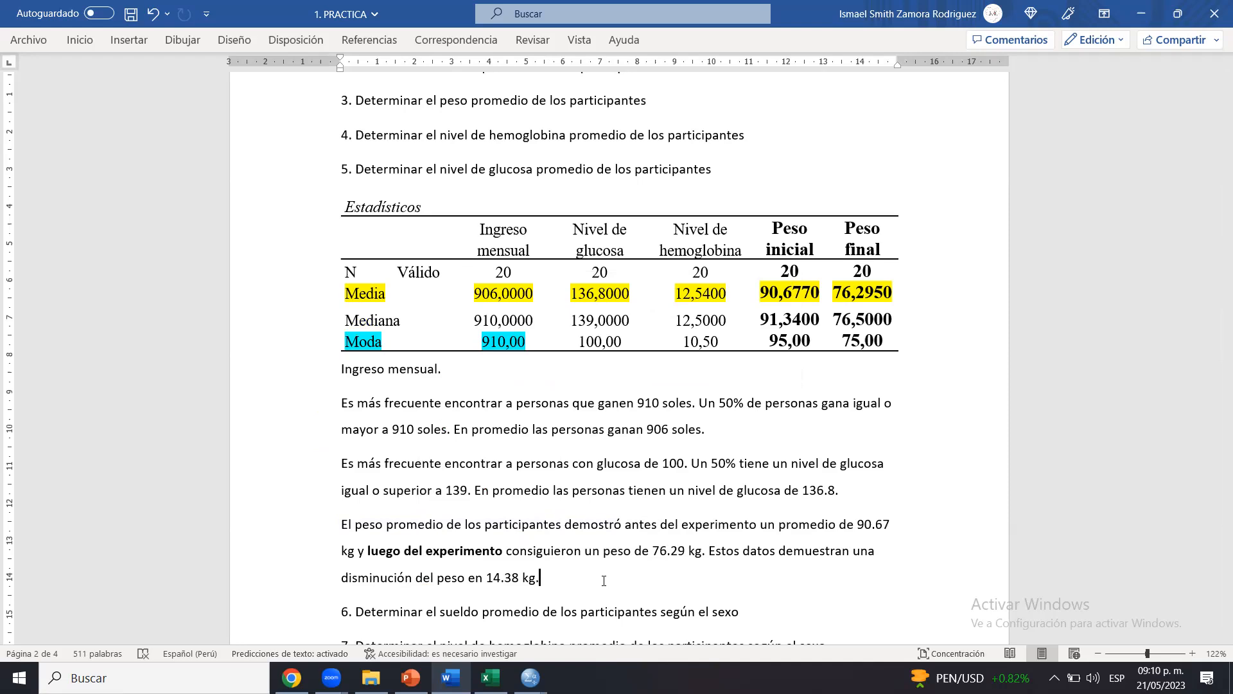
drag(604, 580, 342, 524)
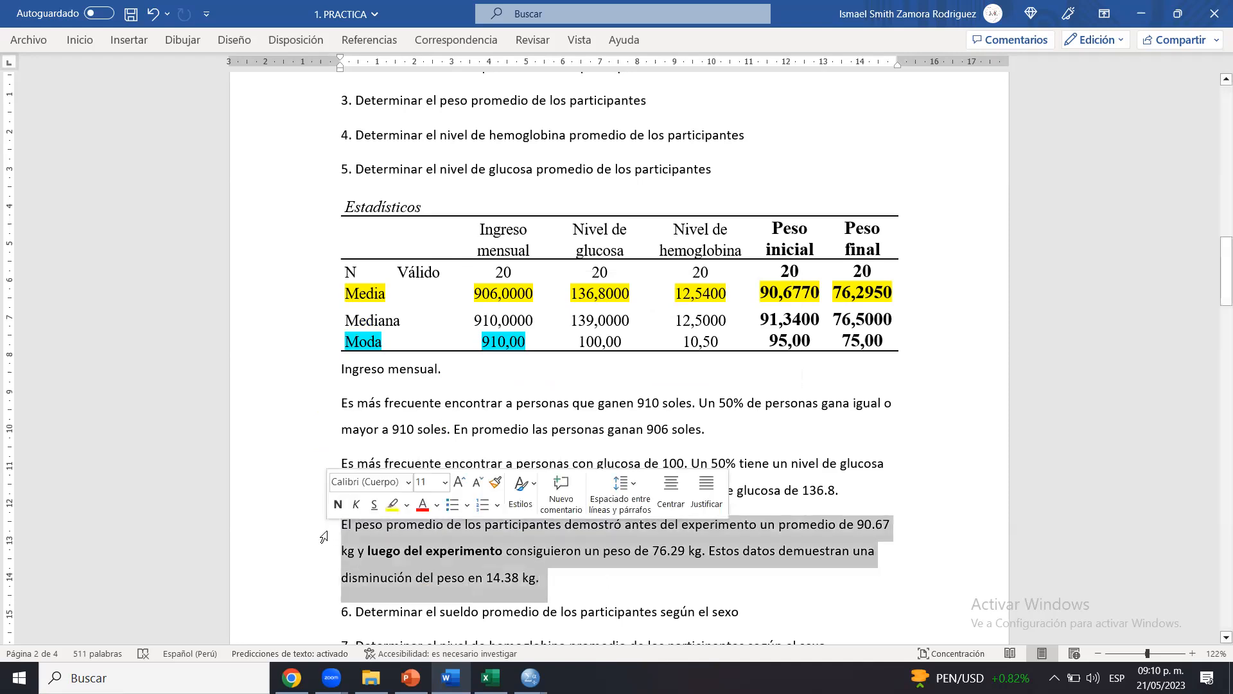
click(393, 505)
click(538, 550)
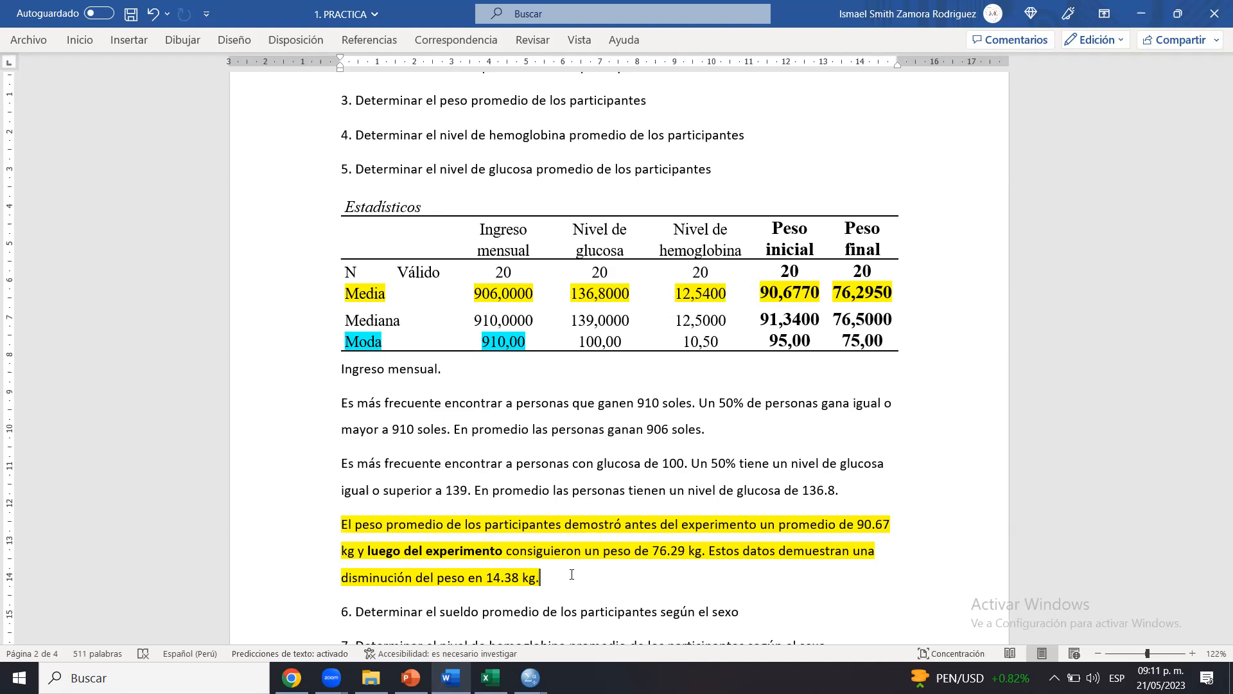
Append the sentence "Estos resultados son muy buenos." to the end of the weight paragraph
text(Estos resultao)
key(BackSpace)
text(dos son )
text(muy bueno)
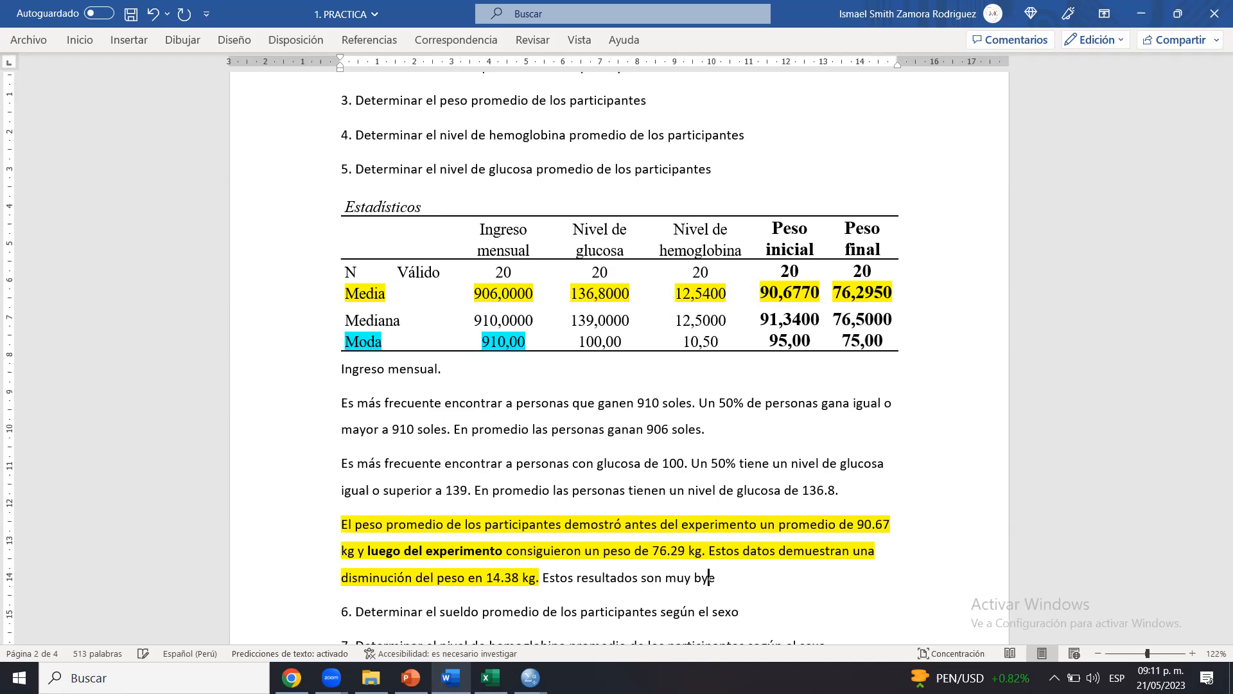
key(BackSpace)
key(BackSpace)
key(BackSpace)
key(BackSpace)
text(uenos.)
Review the Peso inicial and Peso final columns of the table against the weight interpretation paragraph
drag(789, 231, 789, 331)
click(788, 331)
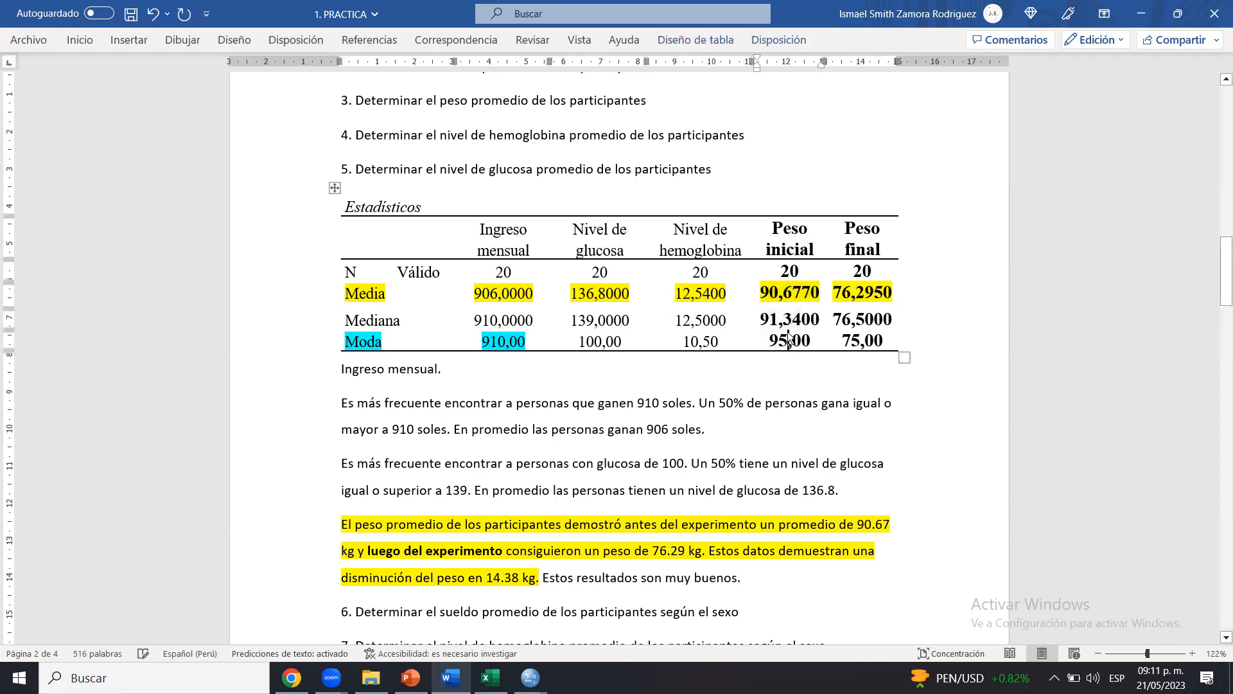
double_click(768, 298)
drag(865, 228, 870, 278)
click(872, 286)
click(822, 575)
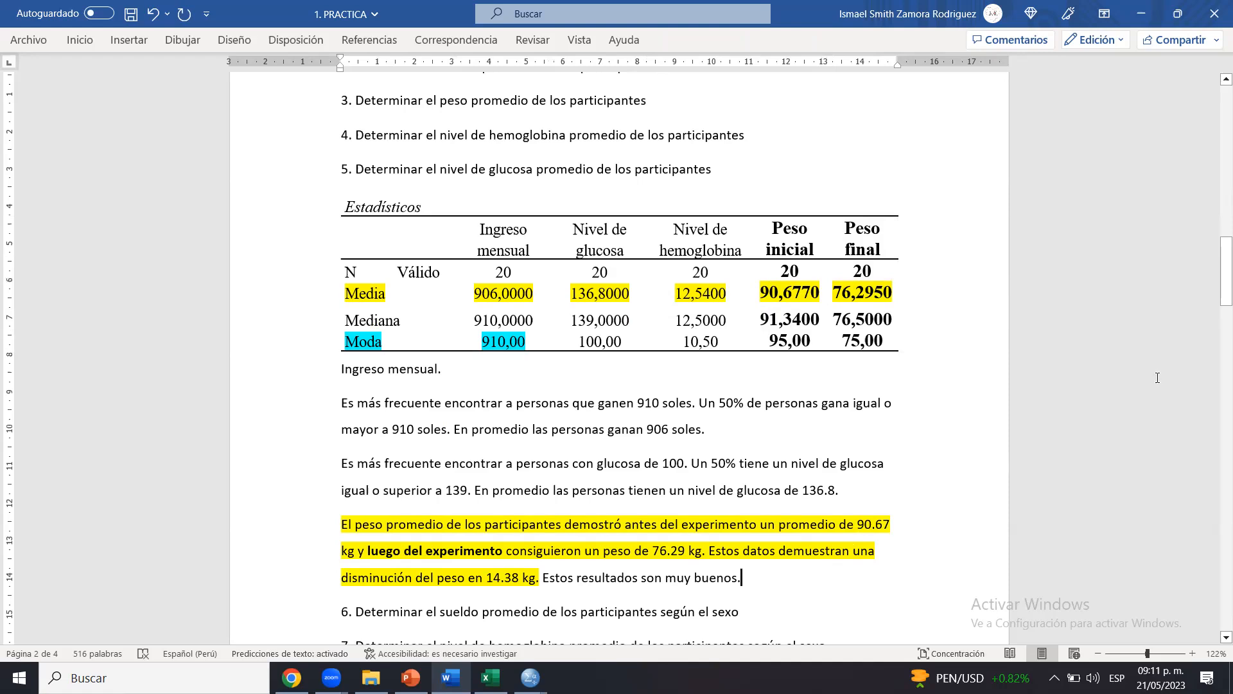
scroll(1224, 273, down, 3)
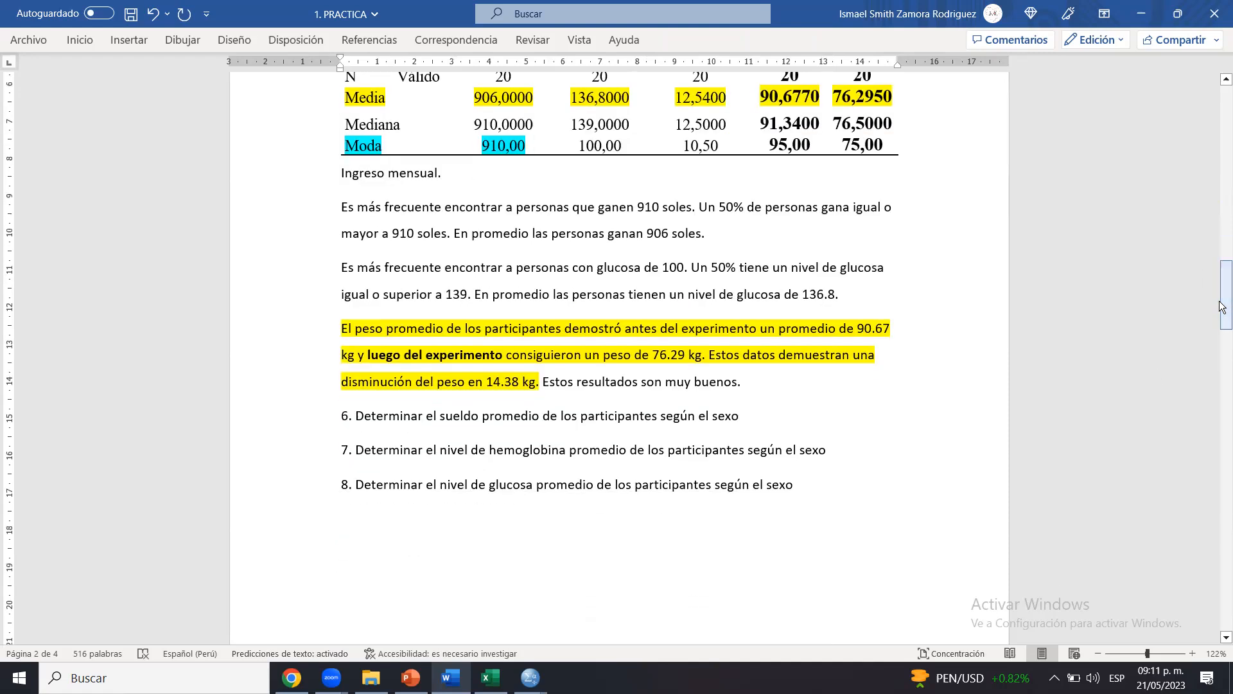
shift+click(332, 343)
drag(333, 342, 315, 341)
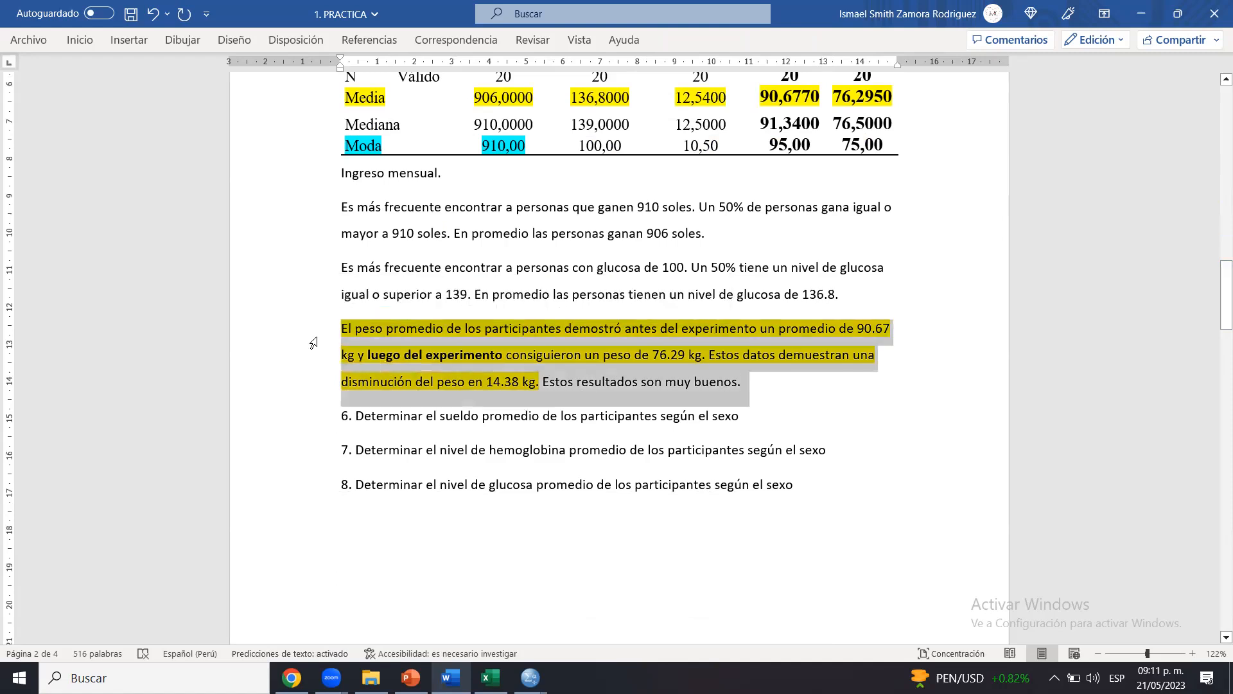
click(315, 341)
click(468, 360)
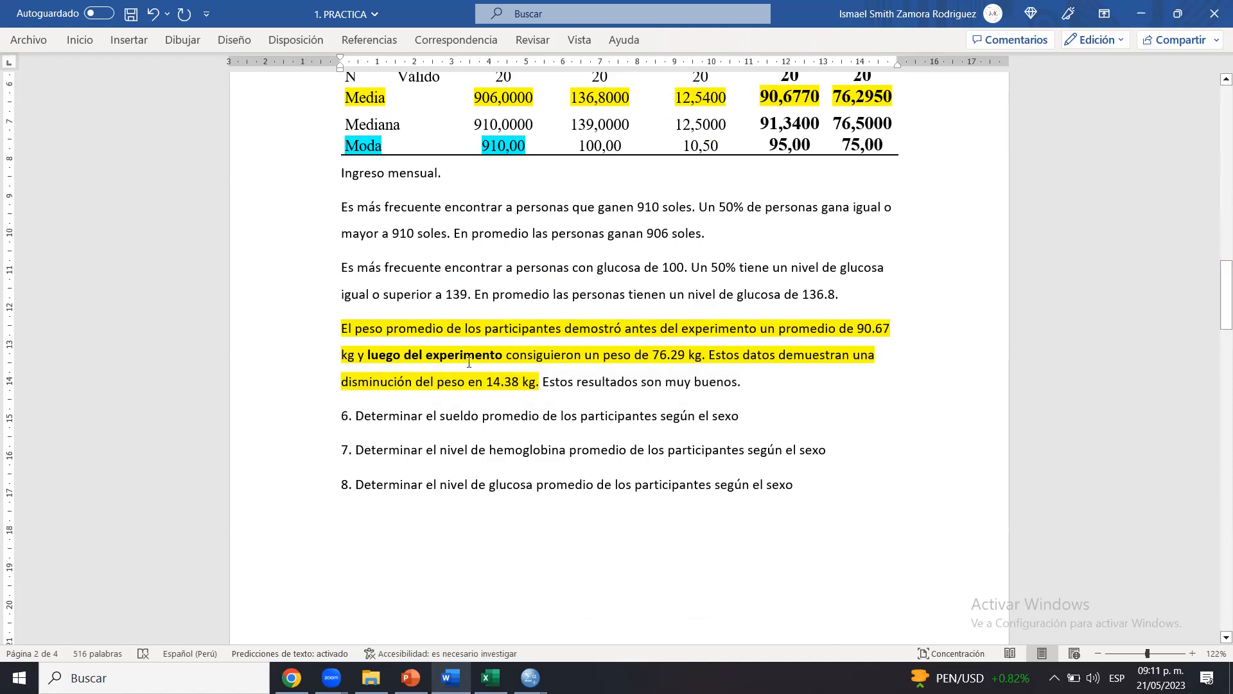
Read the remaining tasks 6 to 8 on average salary, hemoglobin and glucose by sex
drag(1222, 293, 1221, 284)
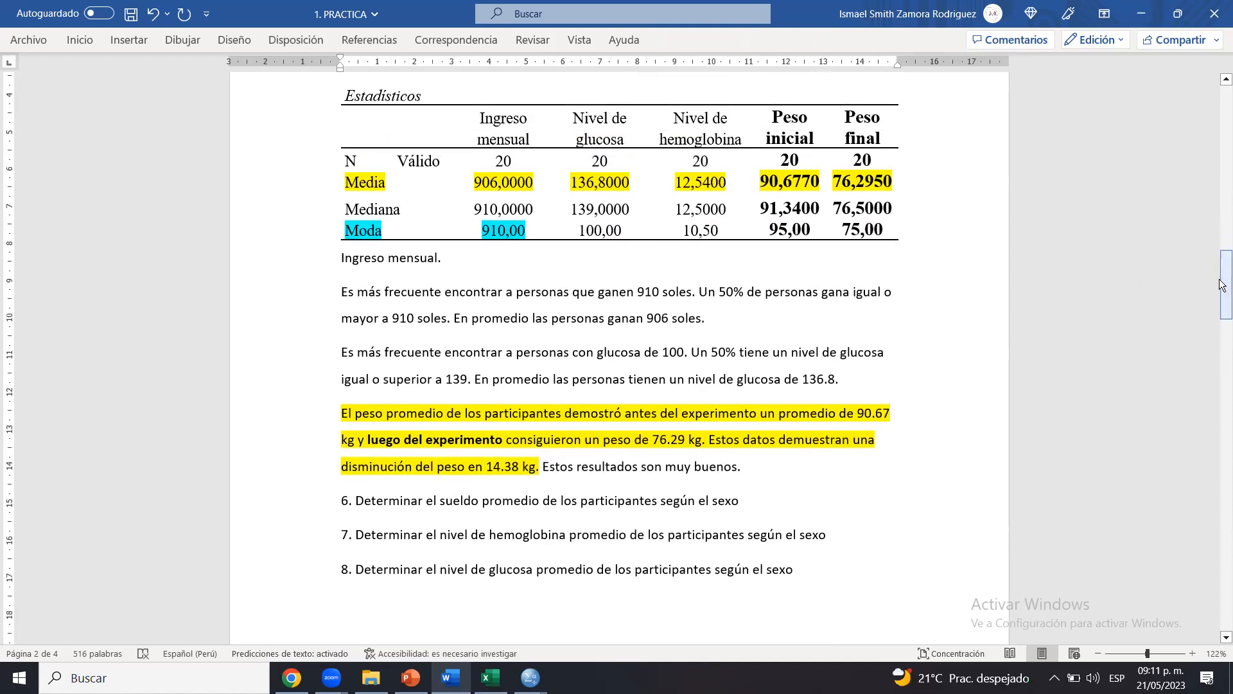
drag(1222, 319, 1222, 353)
drag(355, 223, 818, 339)
click(532, 325)
drag(531, 325, 340, 228)
click(841, 314)
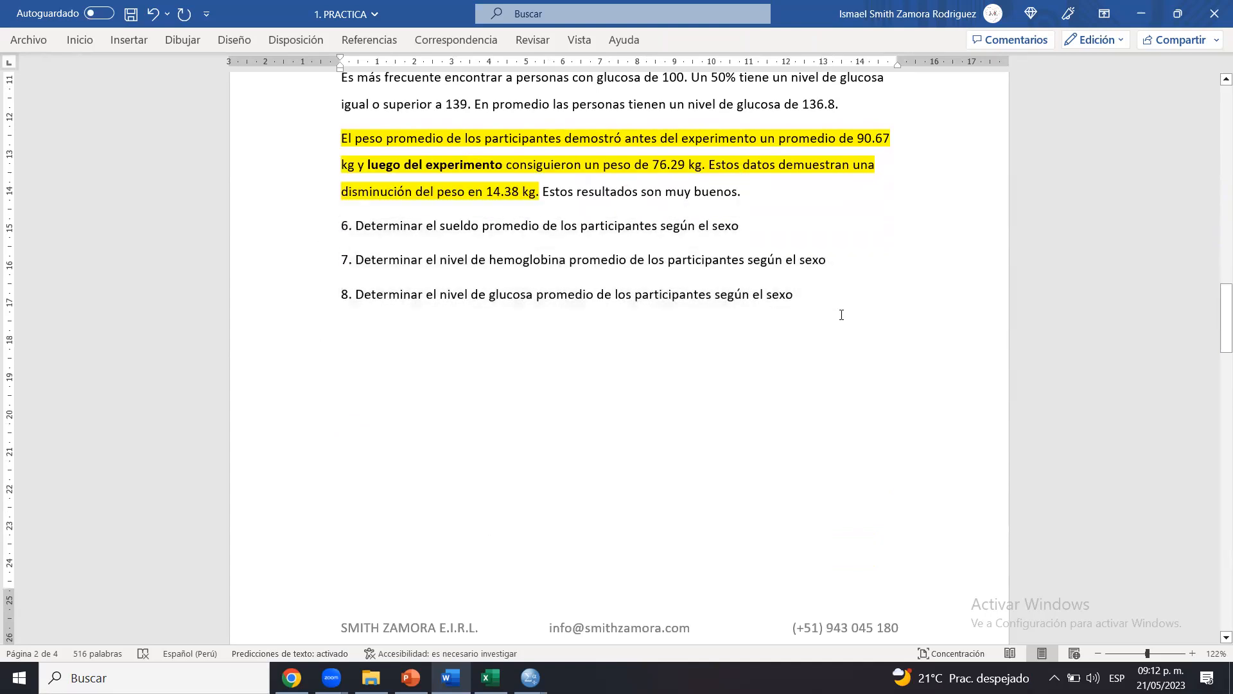
drag(842, 315, 341, 242)
click(325, 243)
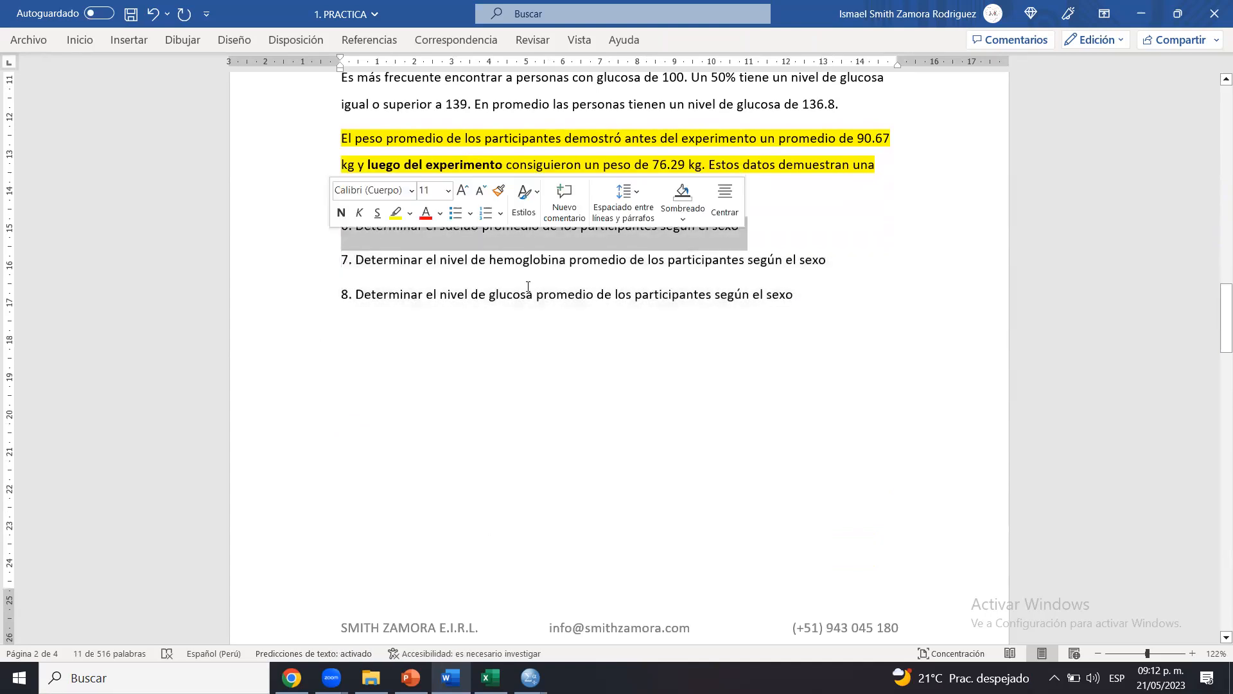
click(999, 316)
scroll(1222, 304, up, 3)
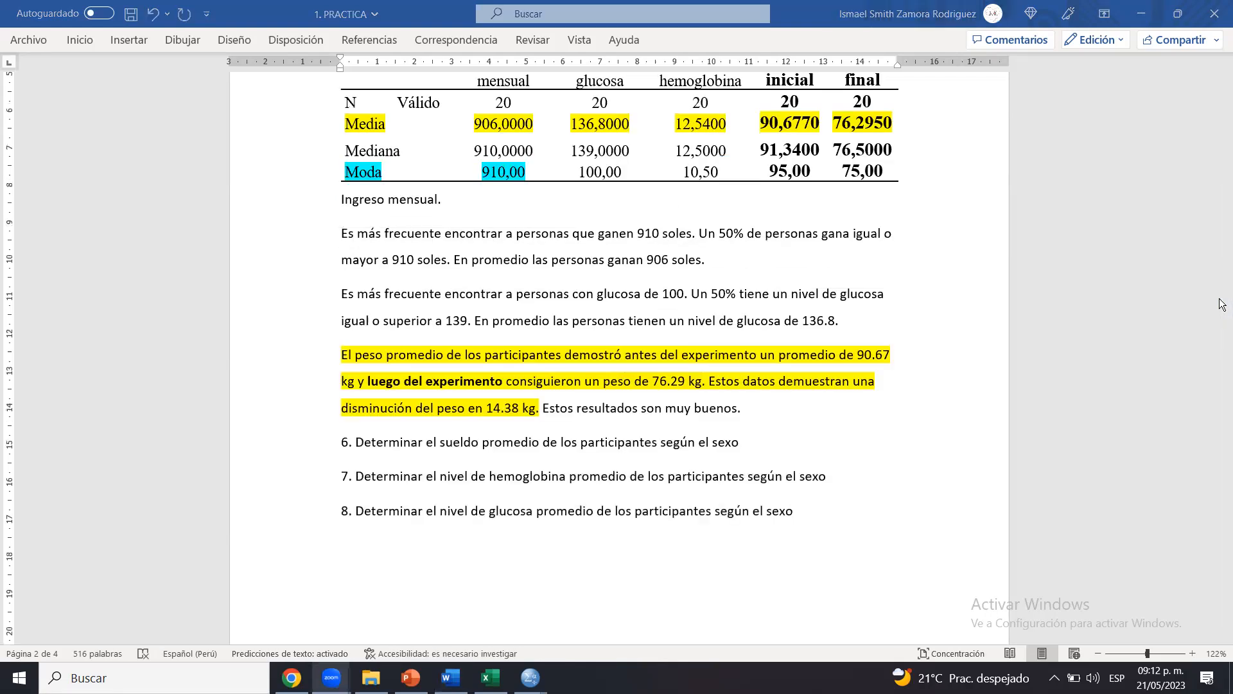
click(747, 429)
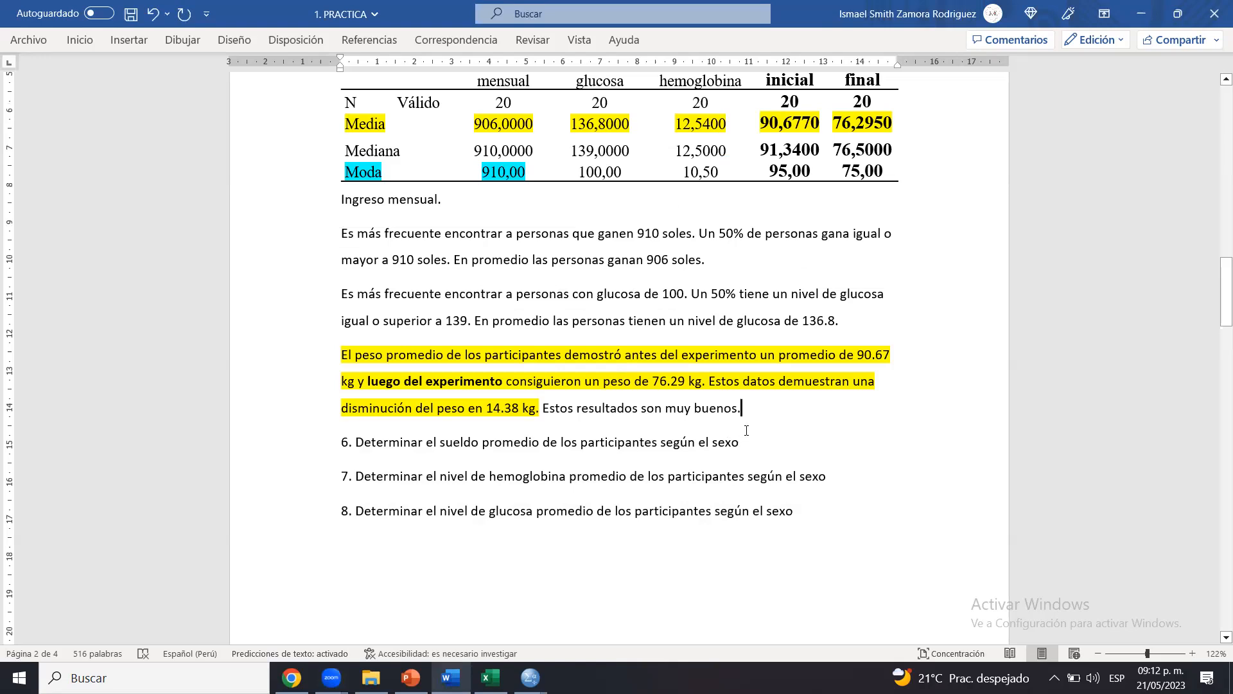
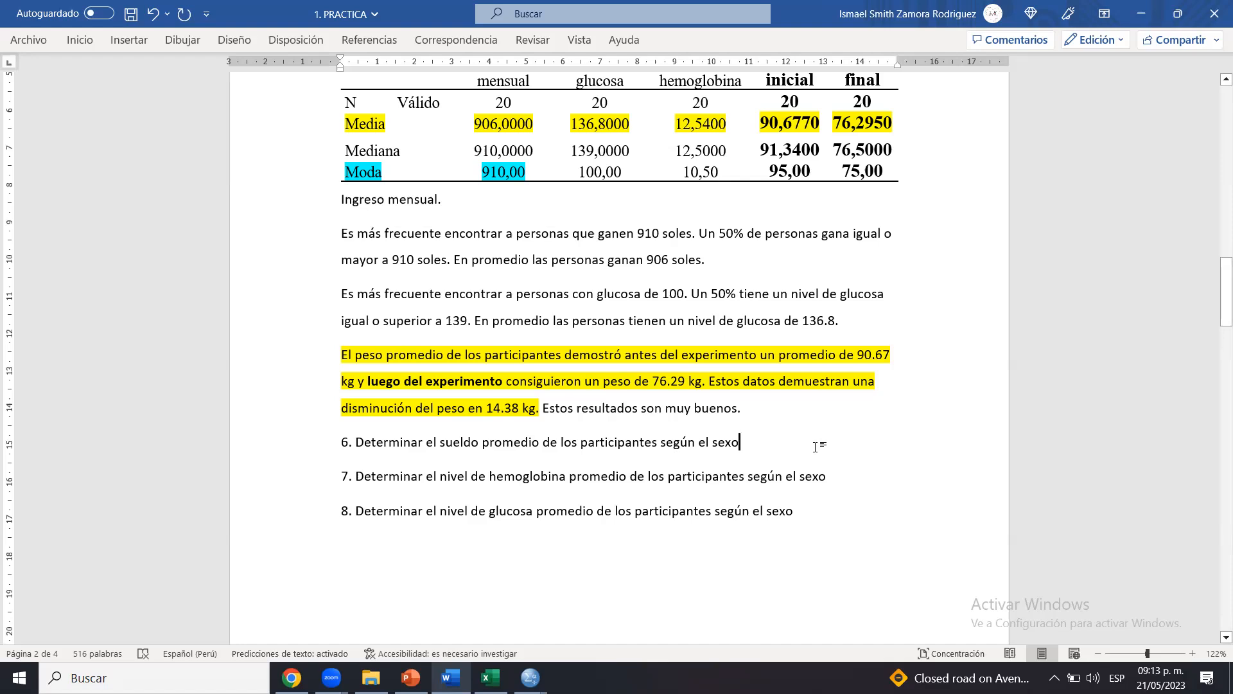
Open the syllabus PDF SILABO-ESTADISTICA-APLICADA-CON-SPSS-27-Y-JAMOVI from the "10. SPSS Y JAMOVI II" folder
click(371, 677)
key(BackSpace)
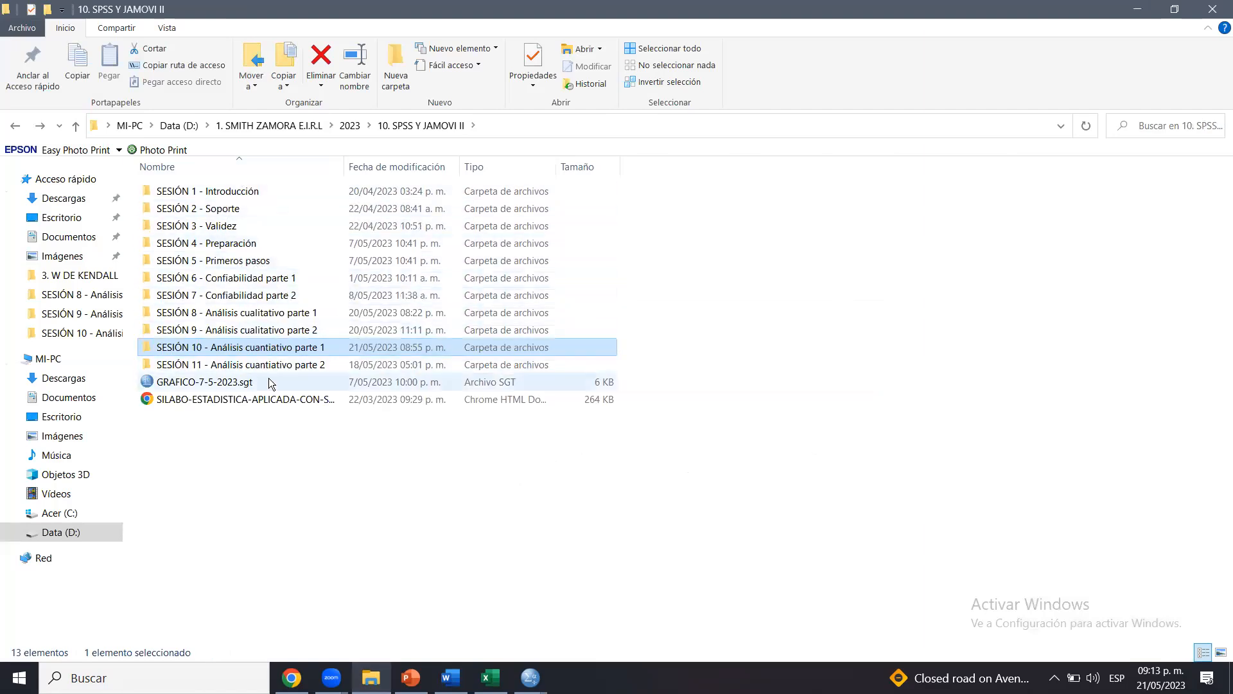
double_click(251, 400)
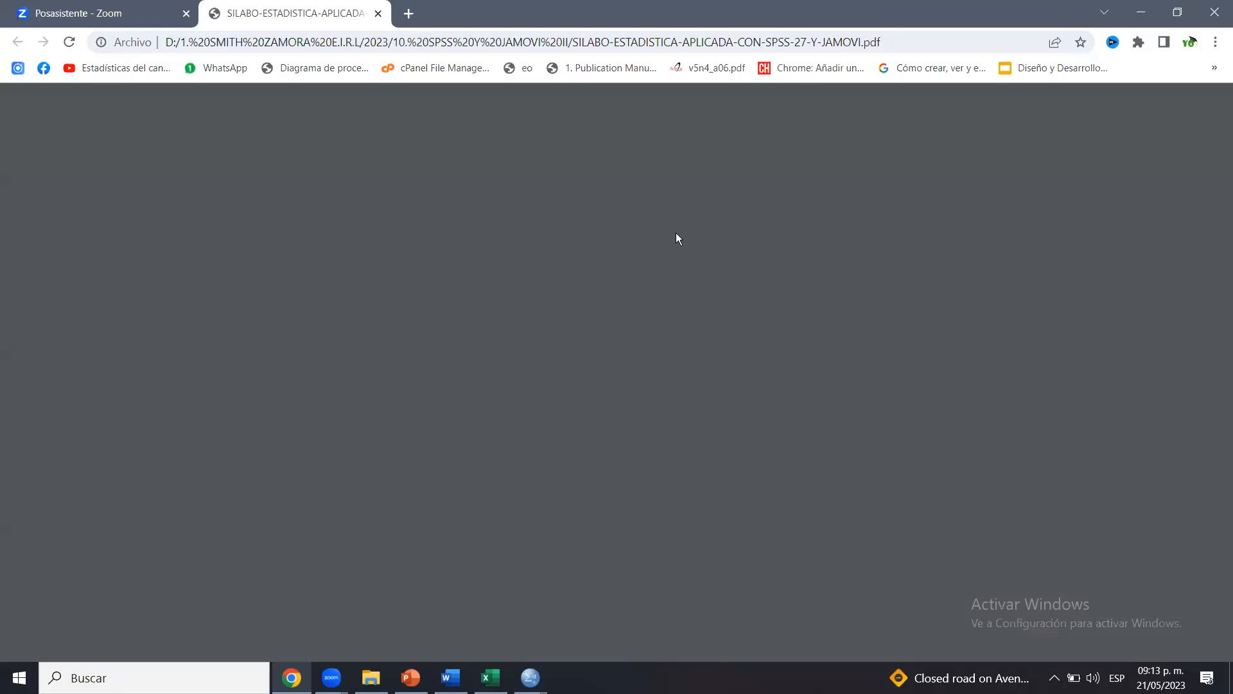
Examine the syllabus session contents and dates, especially the qualitative and quantitative data presentation sessions
key(Right)
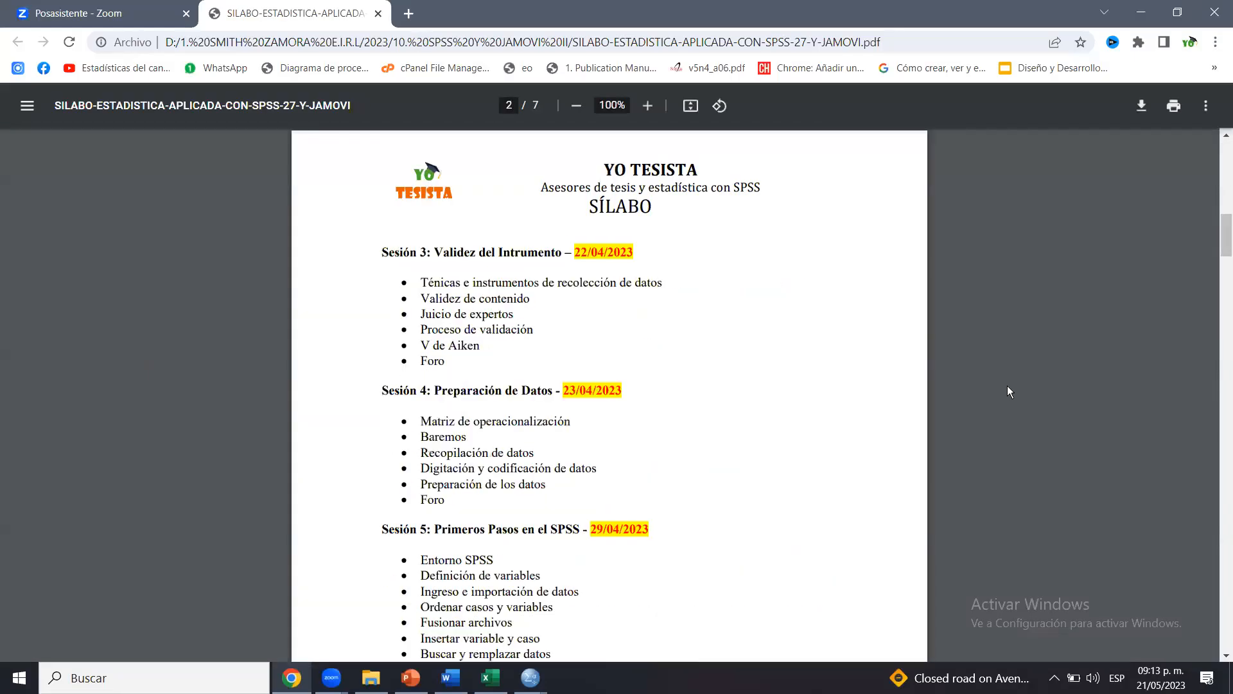
key(Left)
scroll(1007, 385, down, 6)
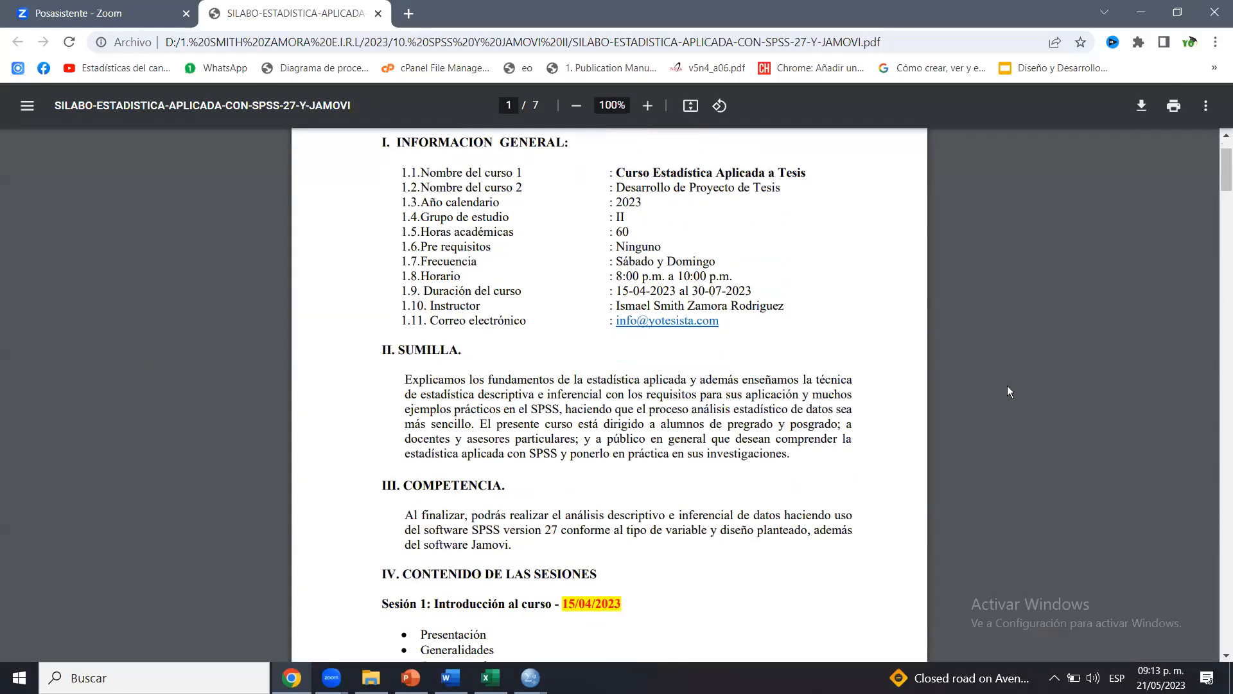
scroll(1008, 391, down, 4)
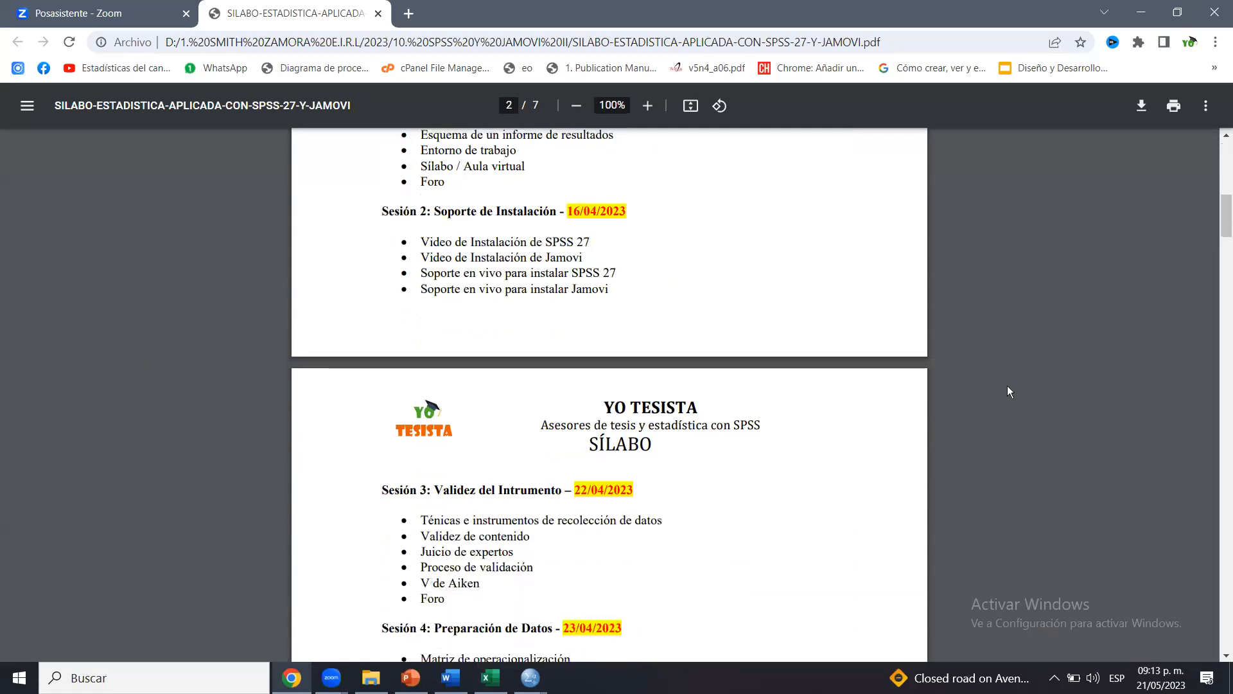
scroll(1007, 387, down, 4)
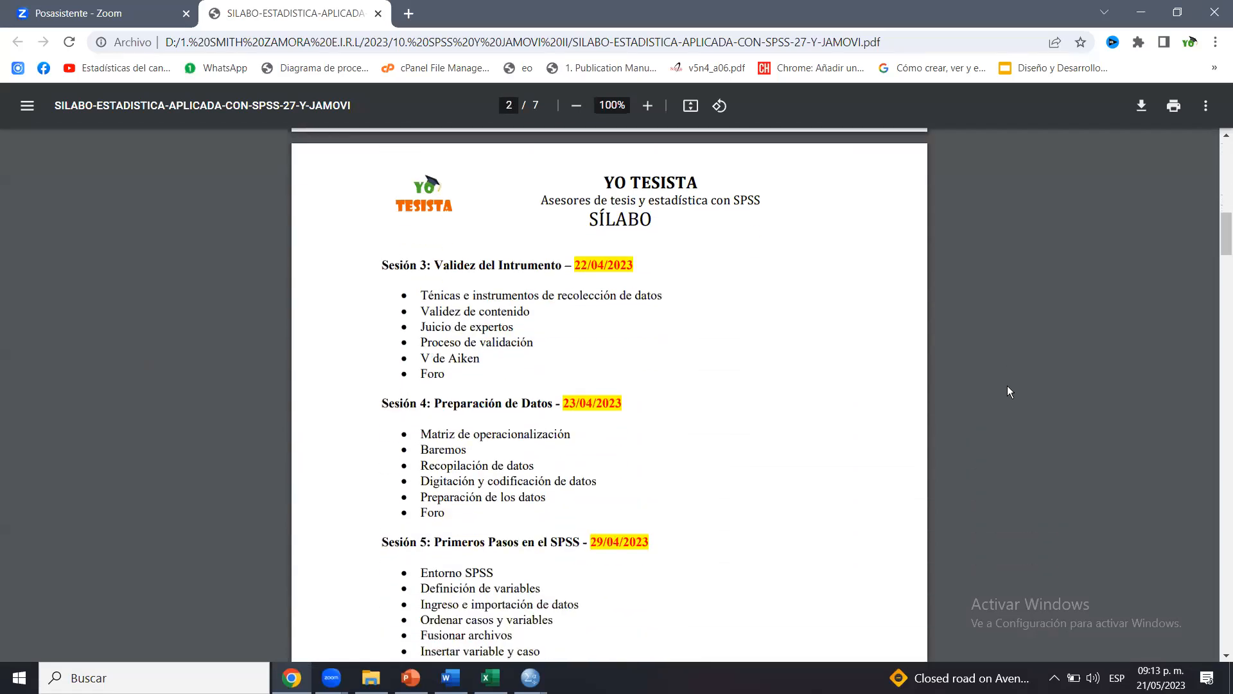
scroll(1007, 386, down, 2)
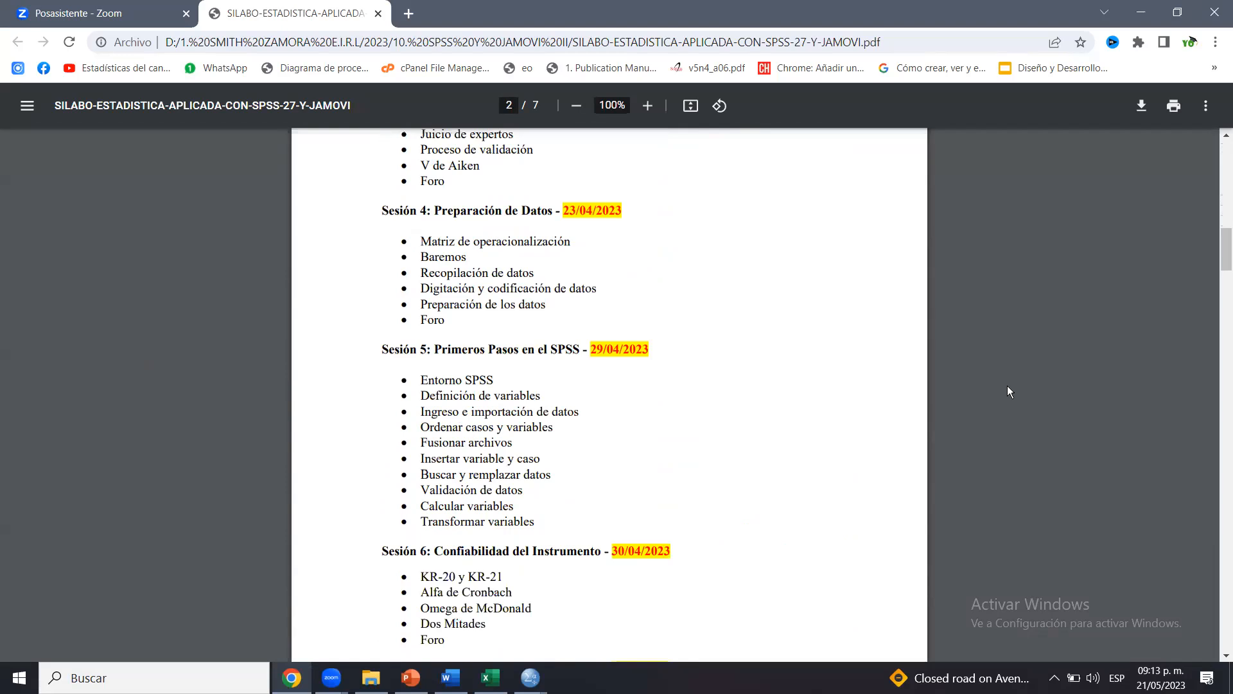
scroll(1007, 387, down, 4)
scroll(1006, 386, down, 7)
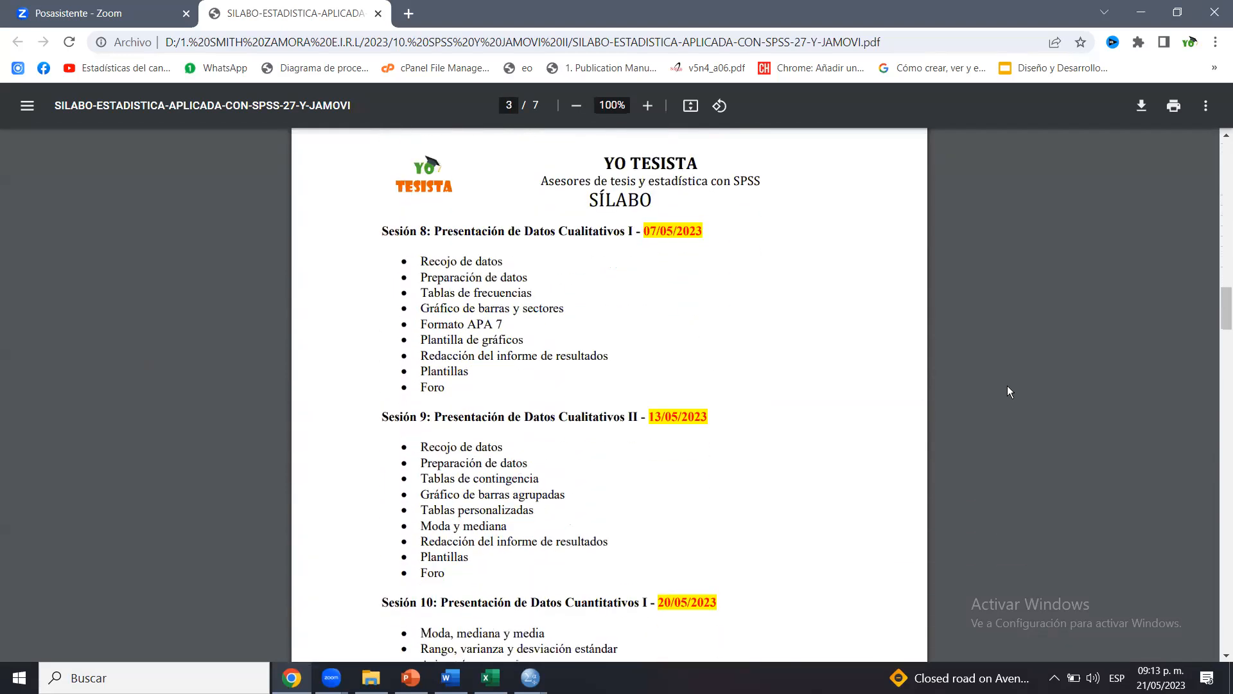
scroll(1007, 388, down, 6)
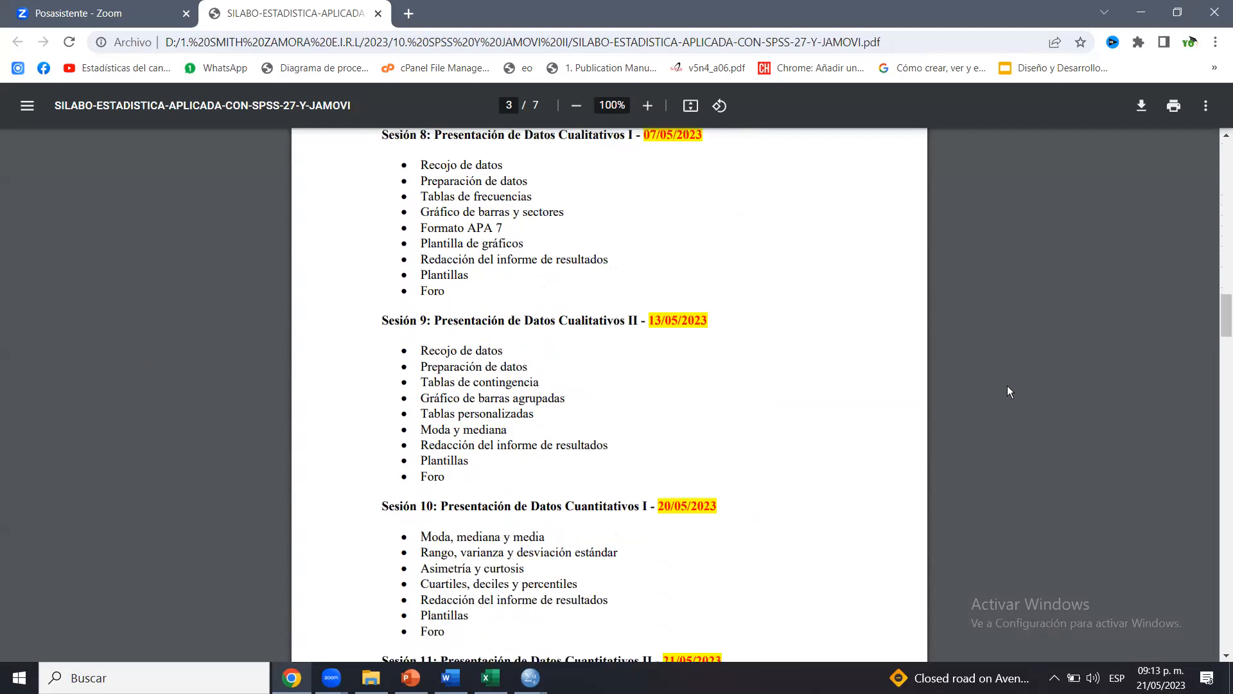
scroll(1007, 386, down, 1)
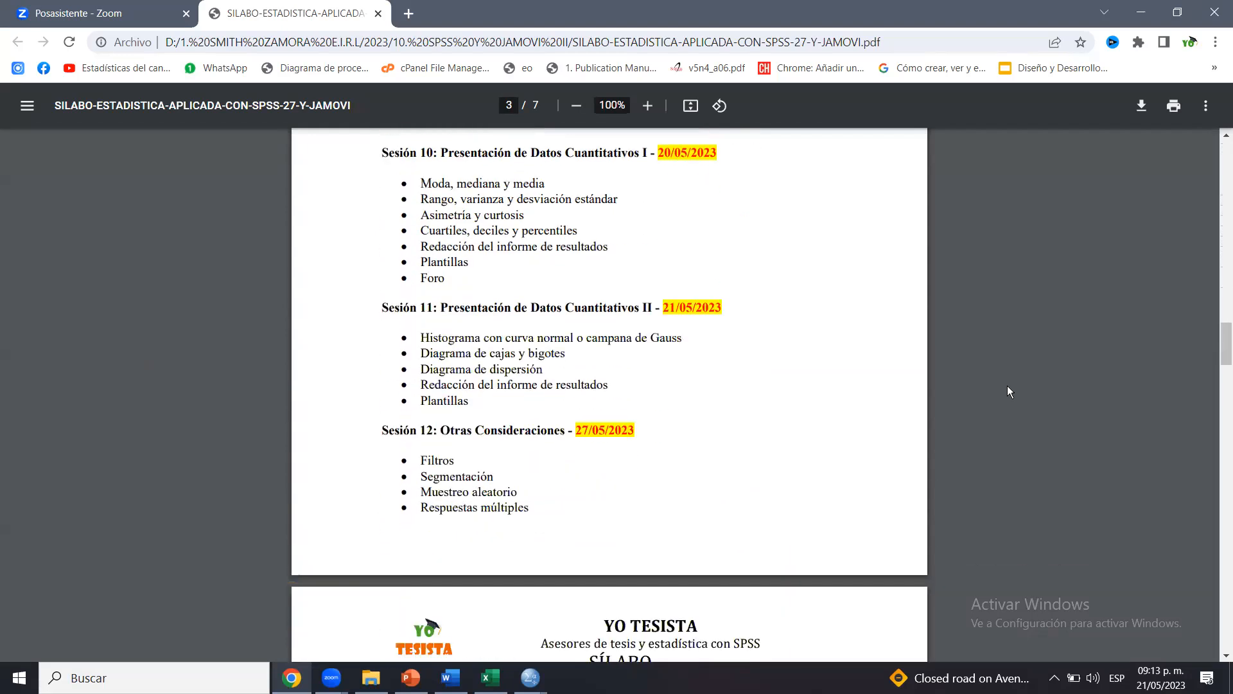
scroll(1007, 385, up, 3)
scroll(1007, 387, up, 10)
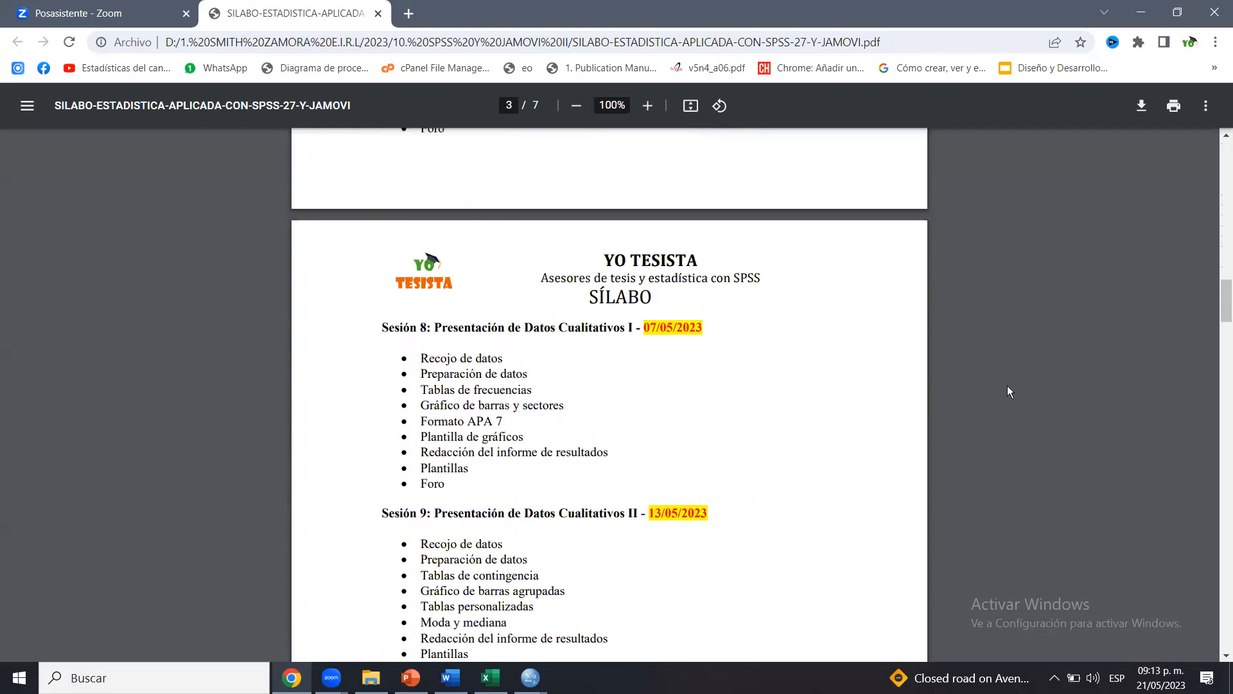
scroll(1007, 389, up, 1)
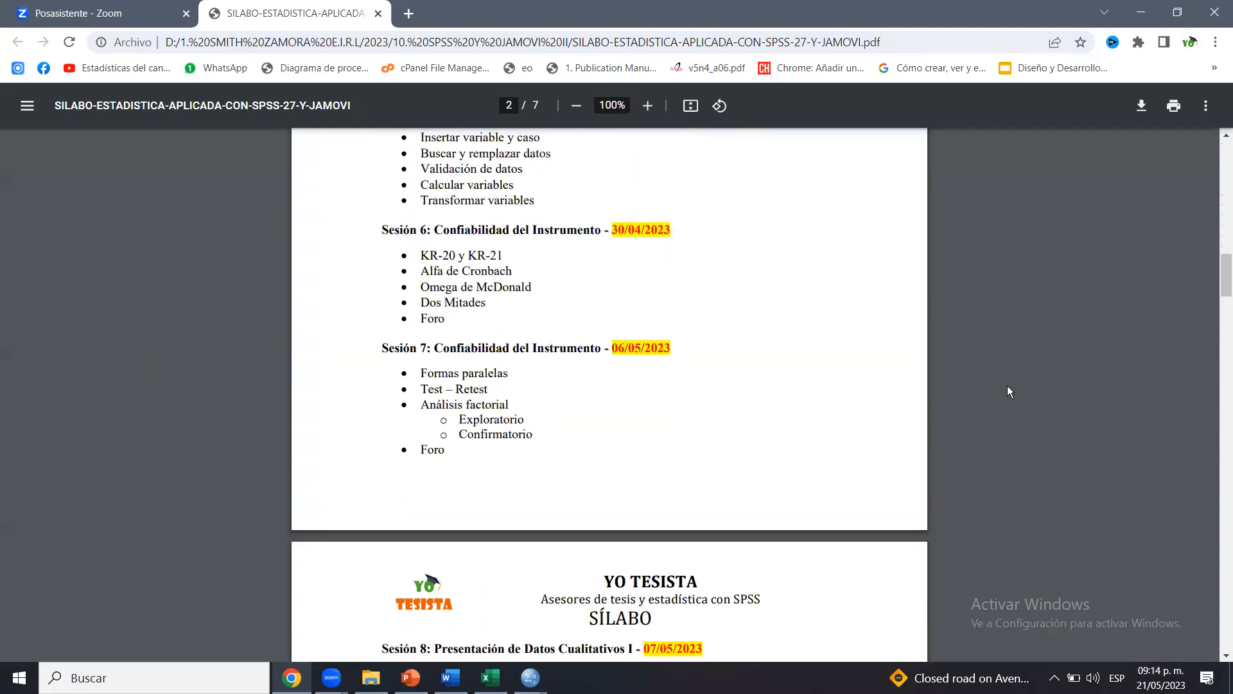
Check the 1. BASE_DE_DATOS workbook in Excel, and examine the SUELDO, NIVEL_GLUCOSA and NIVEL_HEMOGLOBINA columns of the SPSS dataset
click(490, 678)
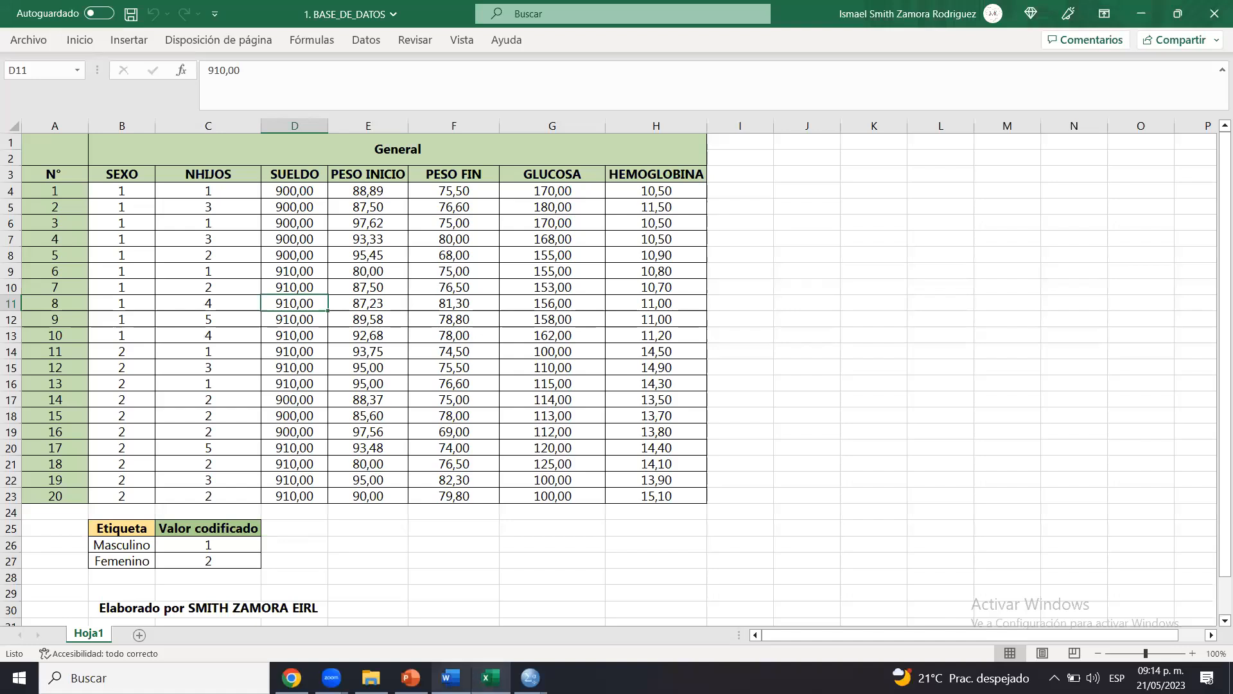
click(450, 677)
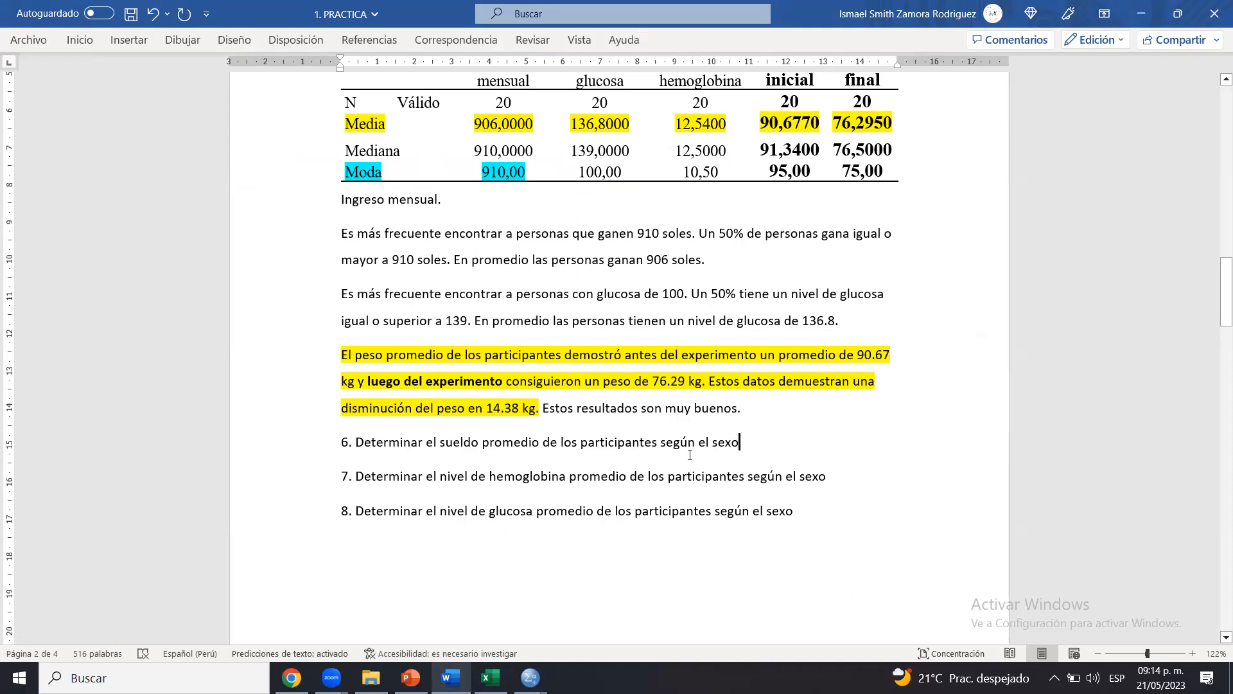
click(530, 678)
click(589, 584)
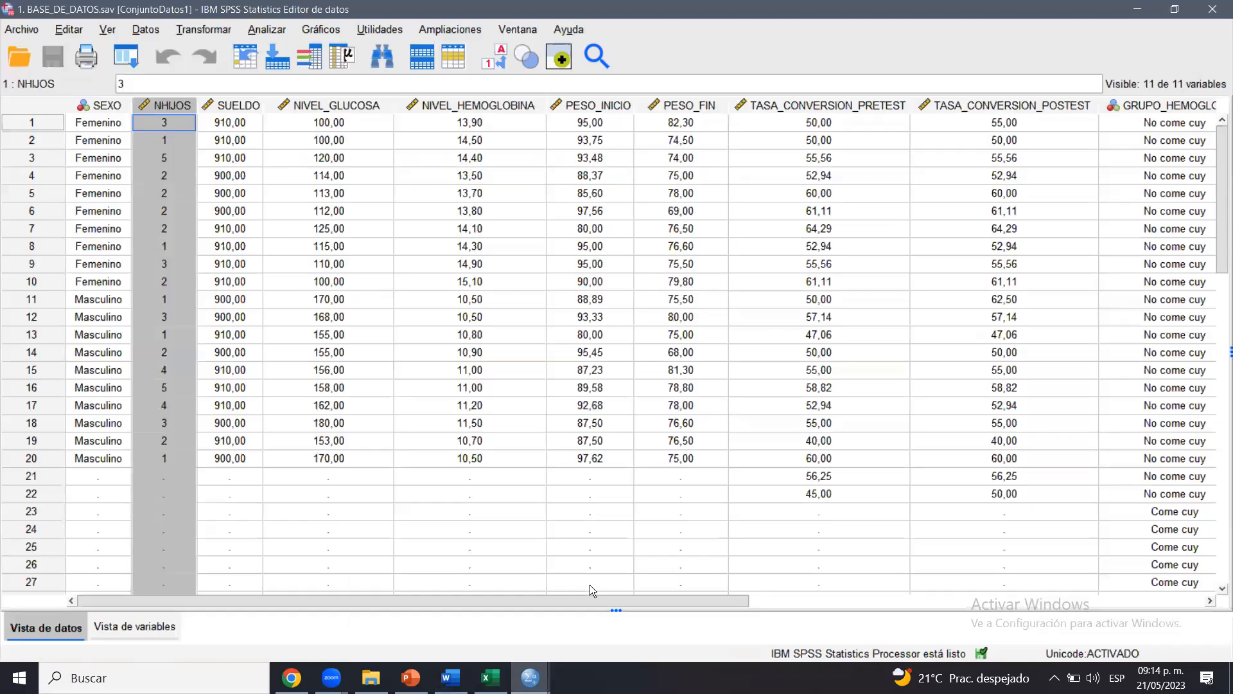
click(237, 104)
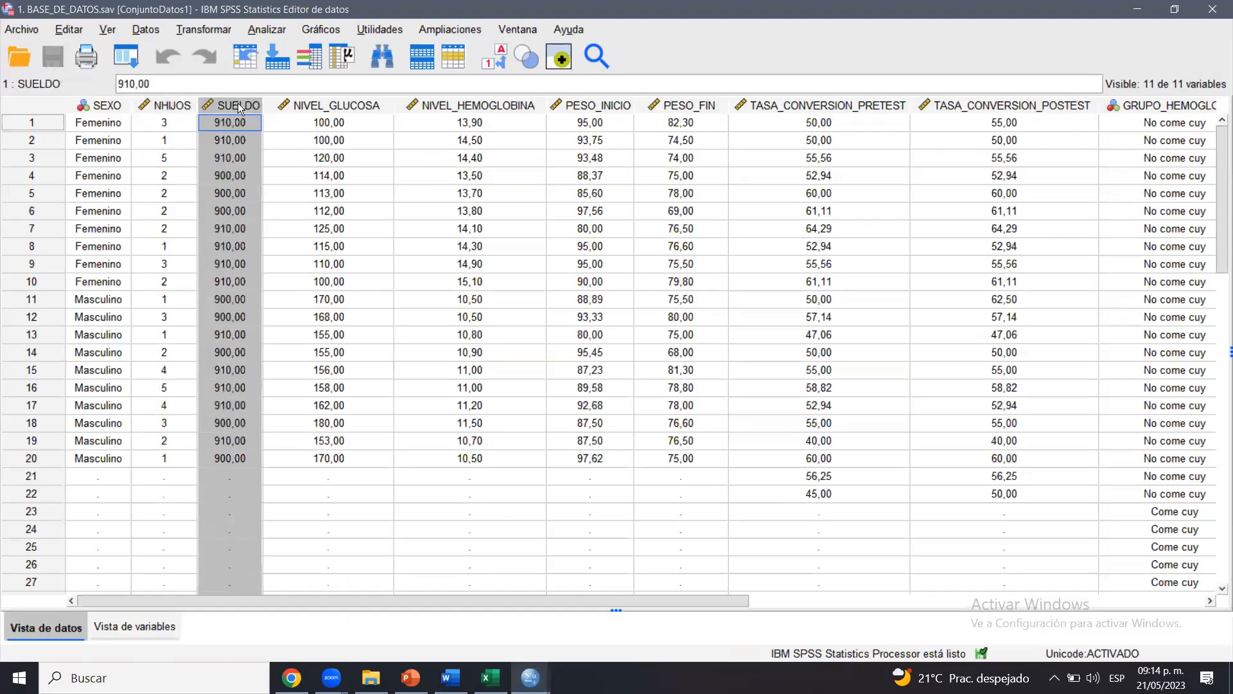
click(309, 104)
click(420, 106)
click(351, 104)
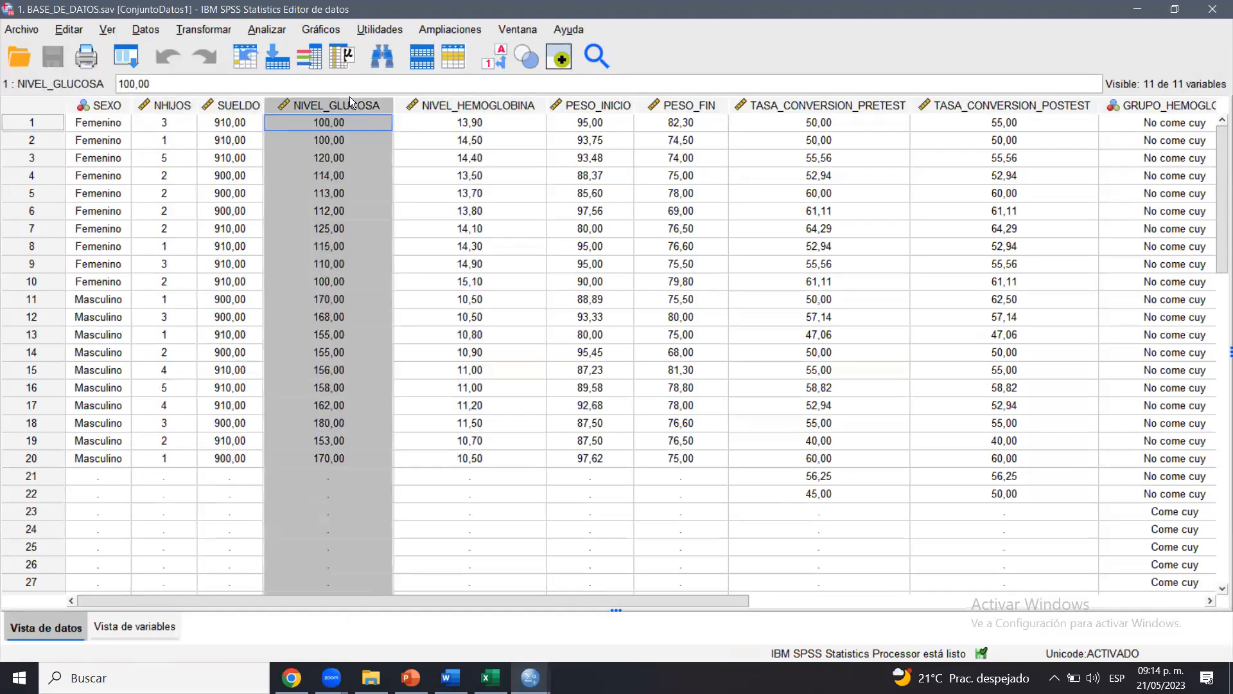
click(251, 106)
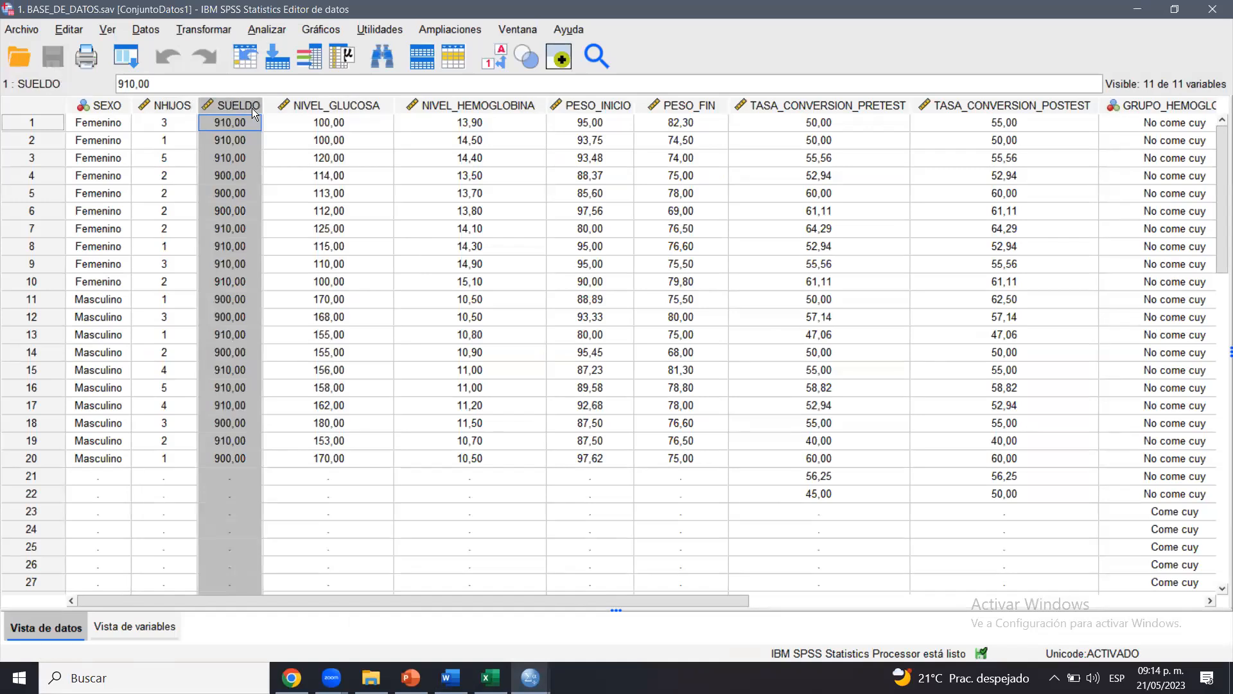
click(262, 29)
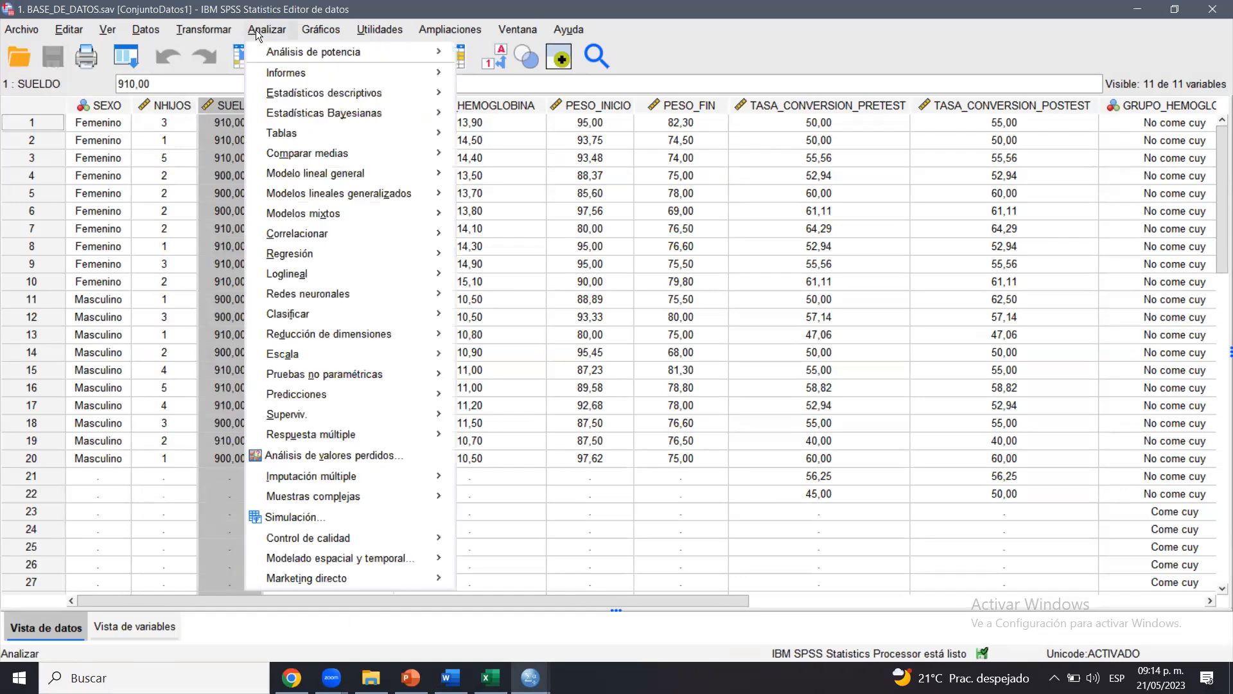
mouse_move(340, 92)
click(481, 95)
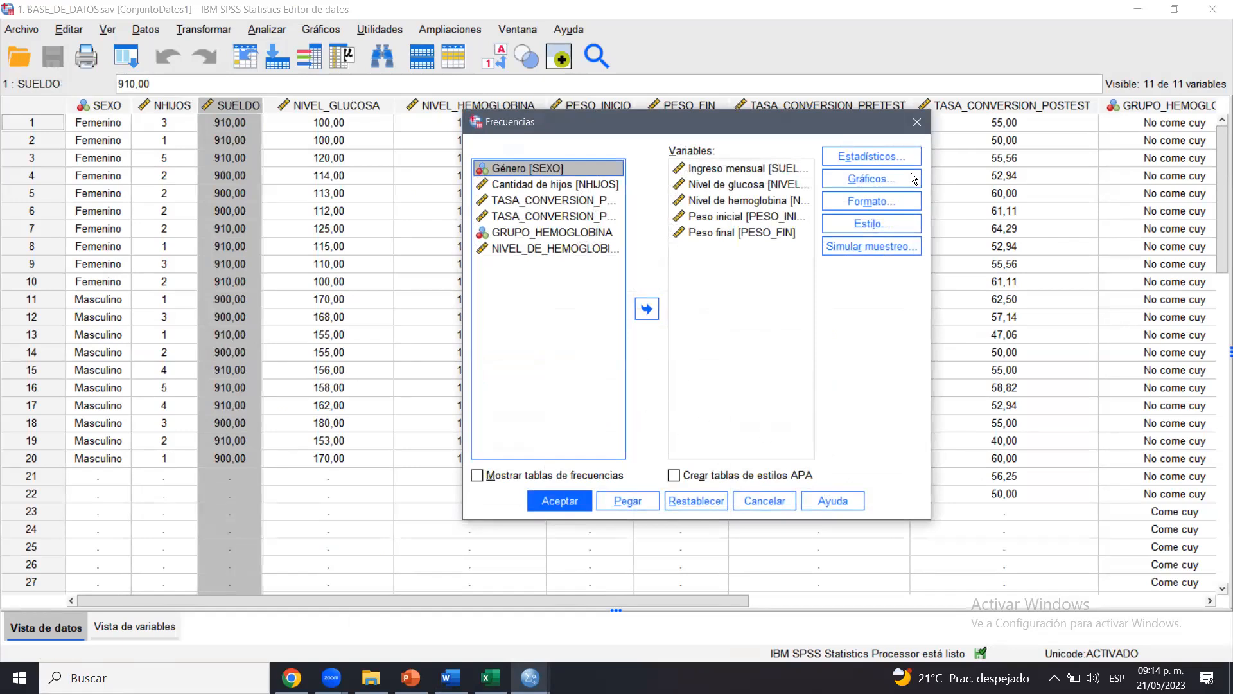
click(915, 122)
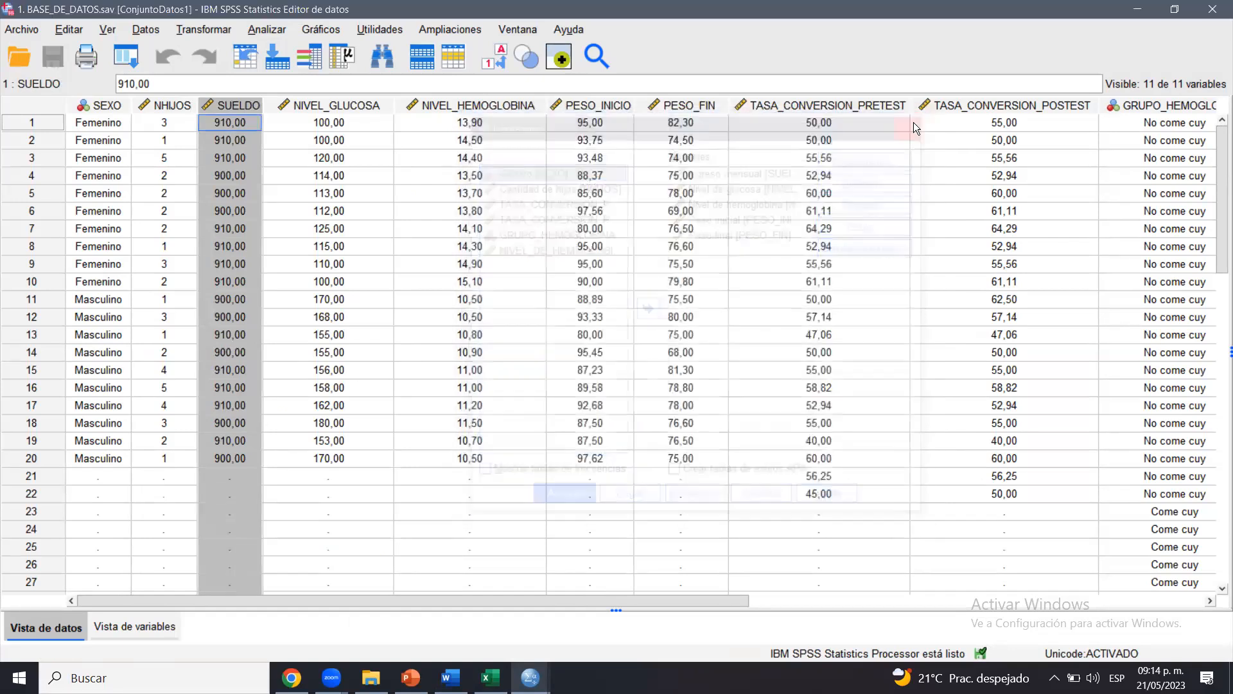
Start the Split File (Segmentar archivo) command on the dataset and set it to compare the groups
click(147, 33)
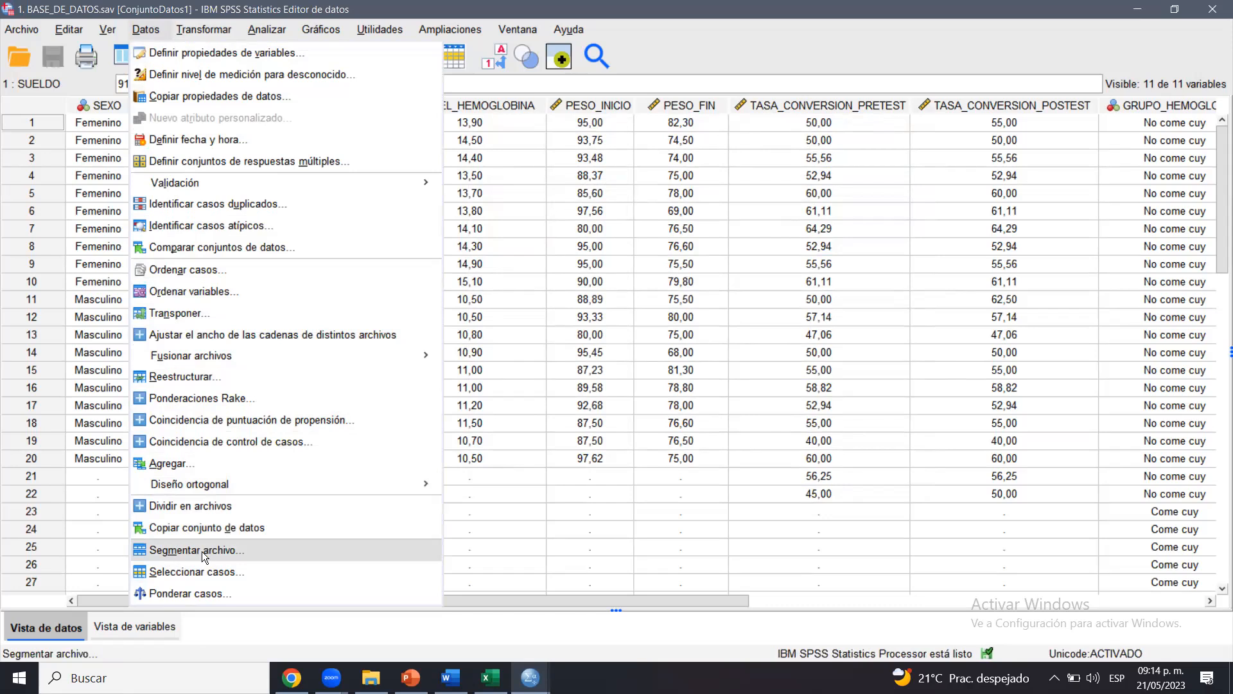
click(218, 551)
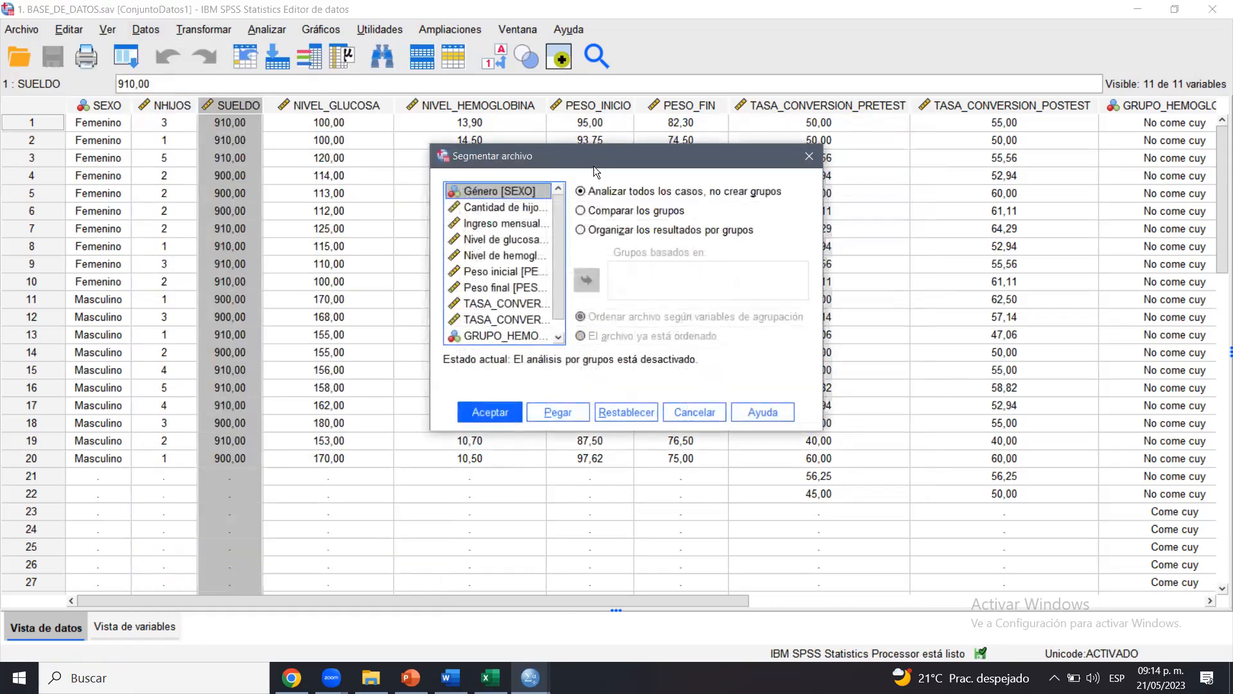
drag(533, 156, 510, 209)
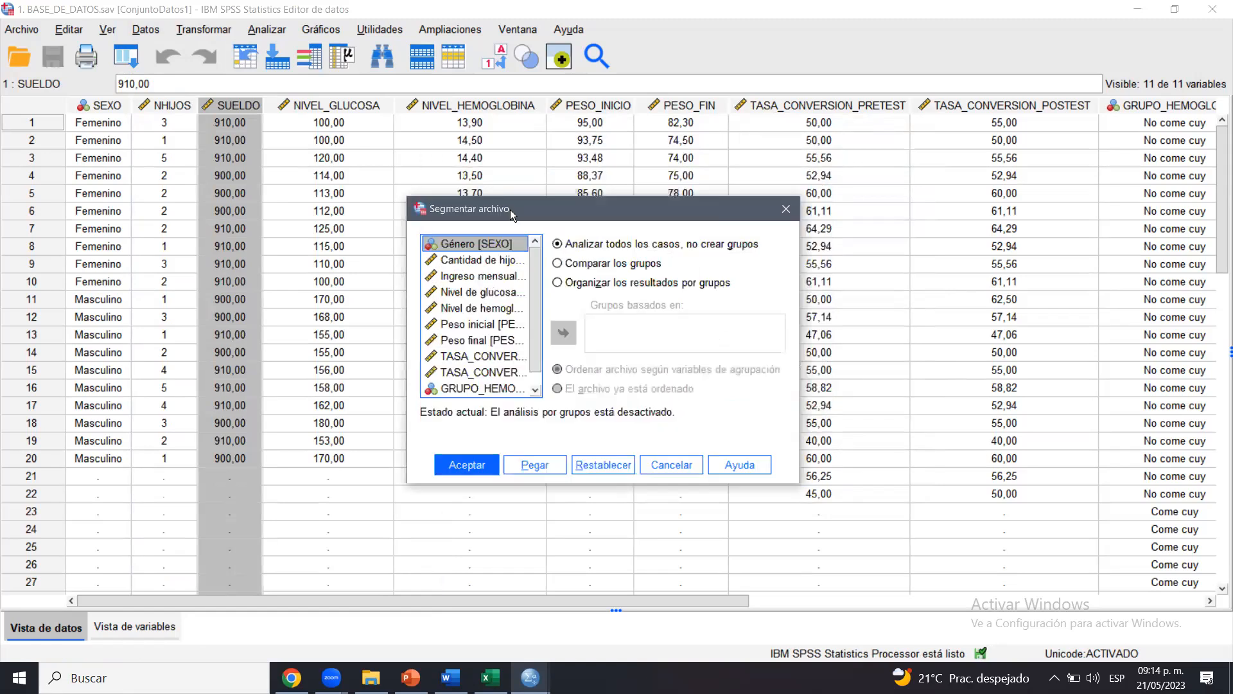
click(574, 265)
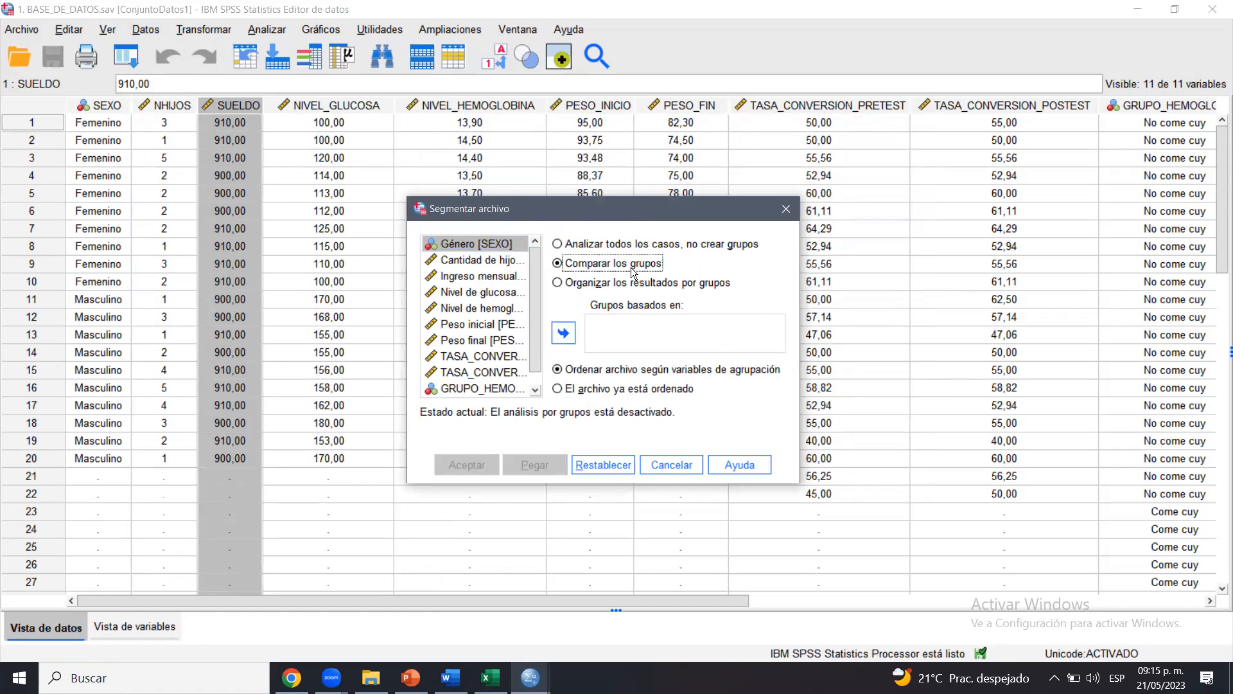
click(611, 287)
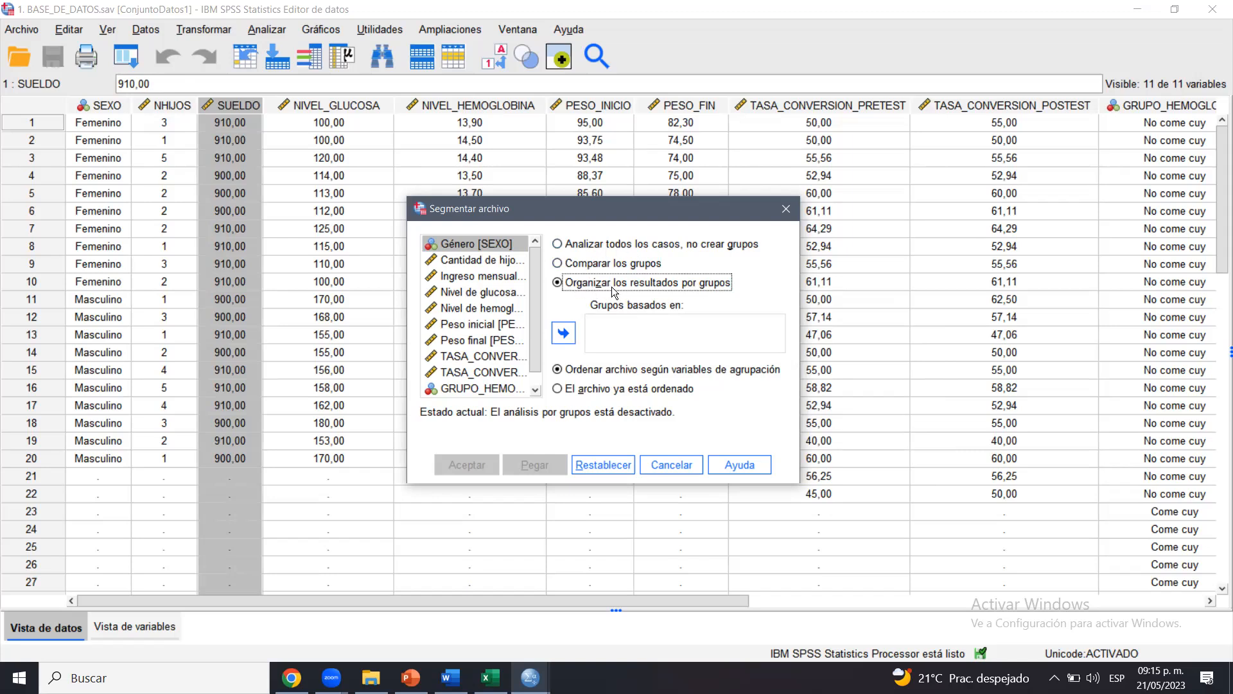
click(621, 270)
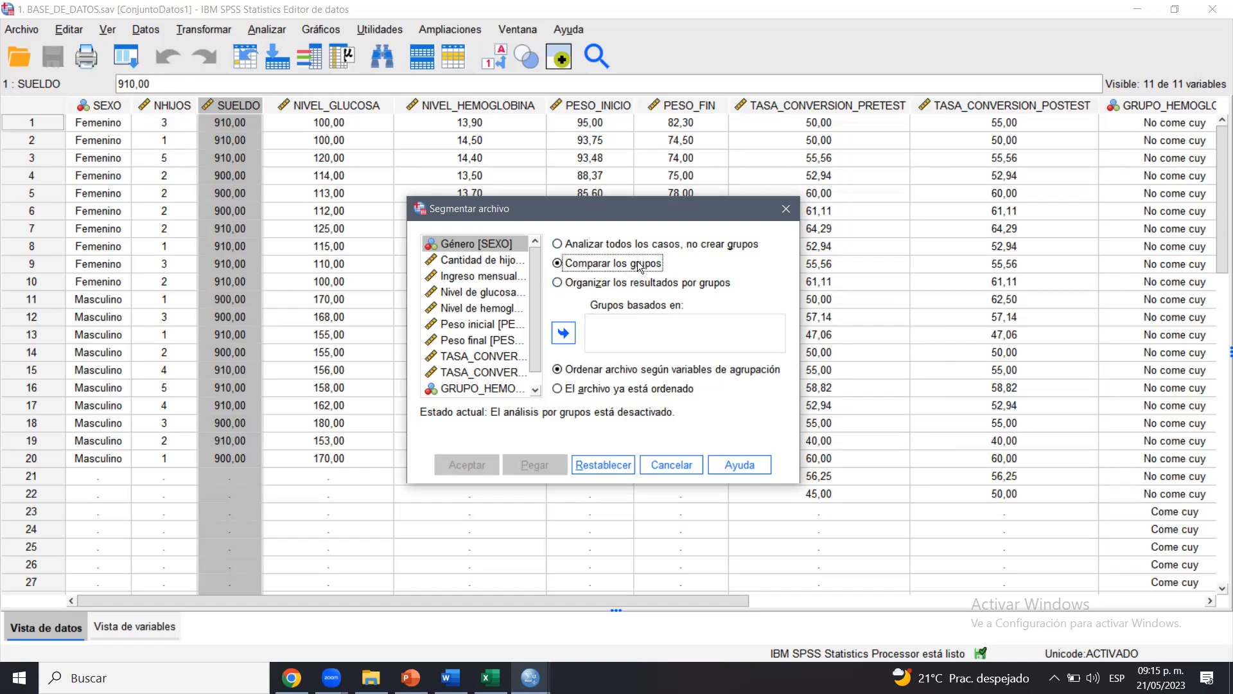
click(604, 282)
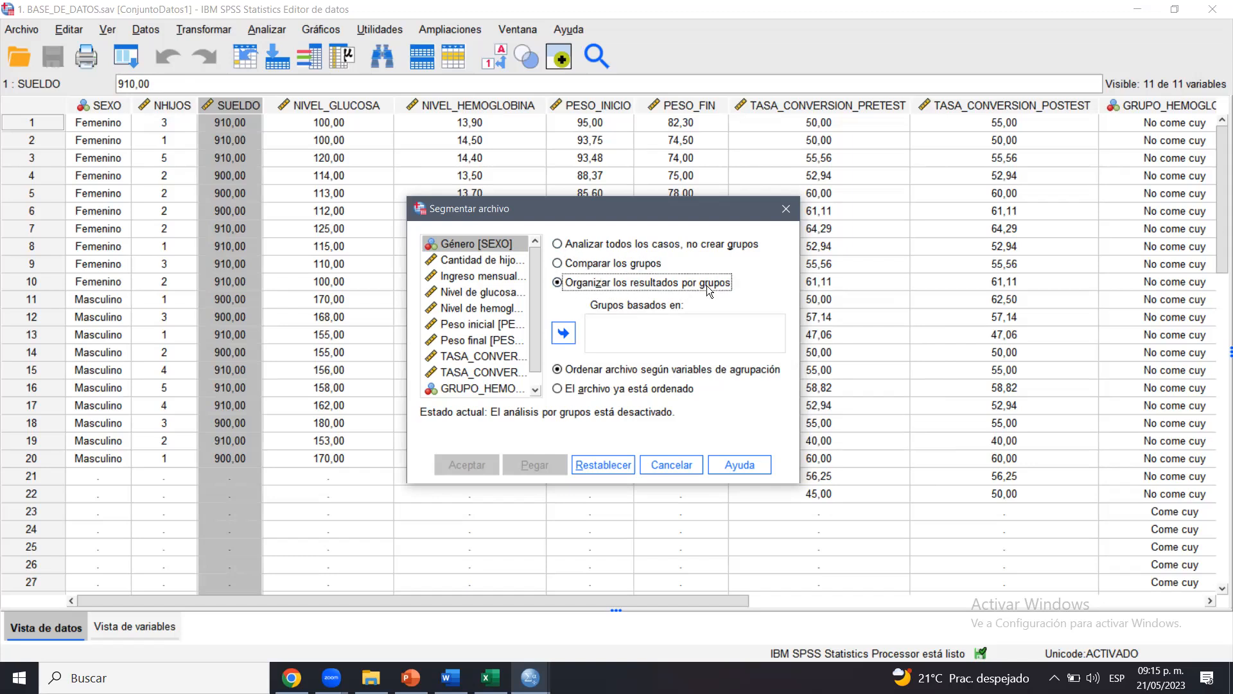
click(610, 264)
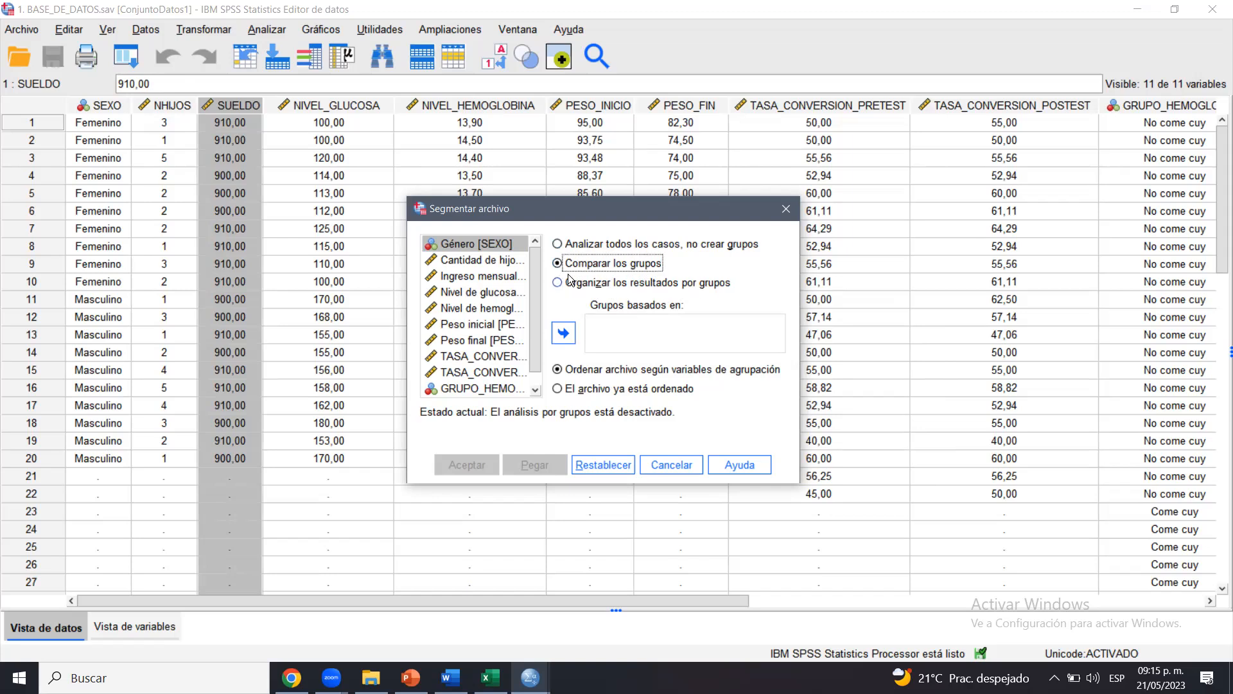
Base the groups on Género [SEXO], mark the file as already sorted, and apply the split
click(456, 243)
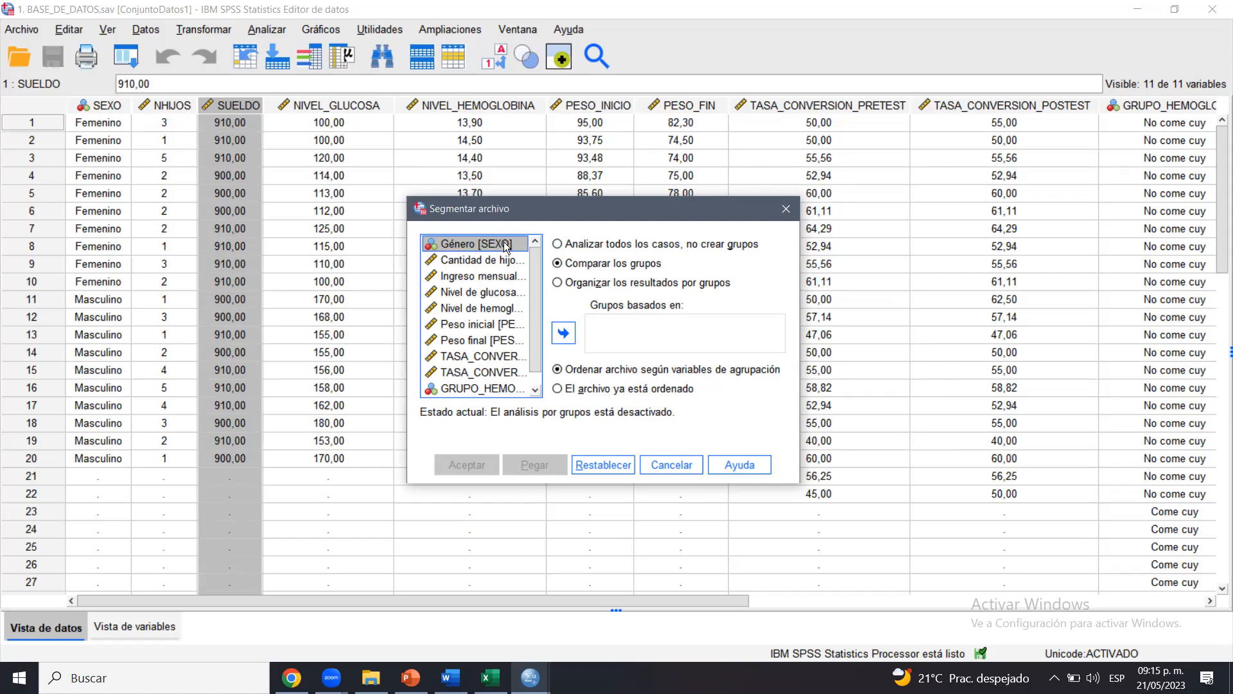
click(563, 332)
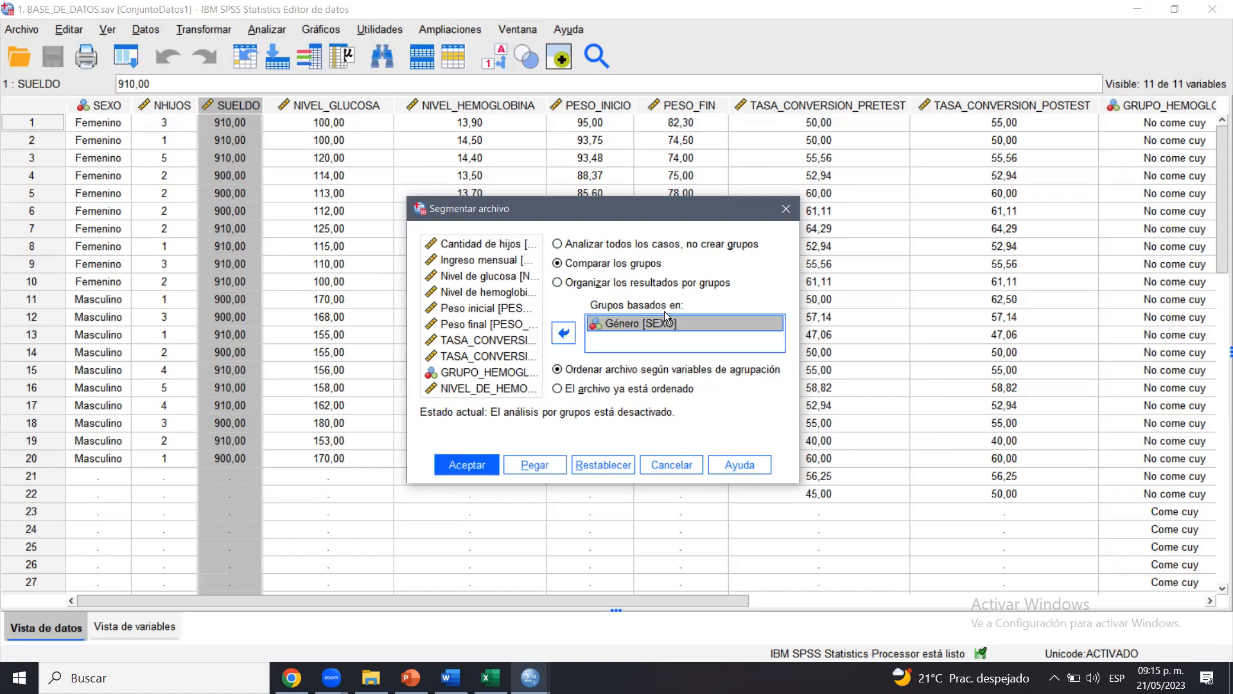
click(587, 391)
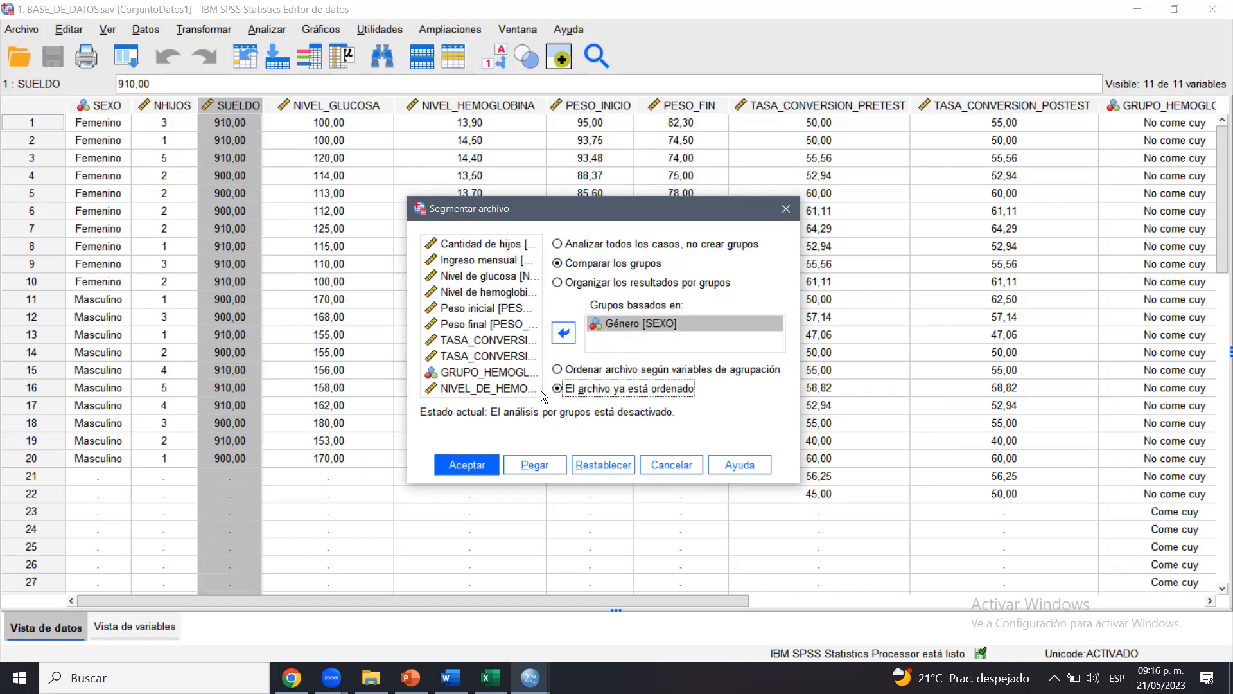
click(474, 464)
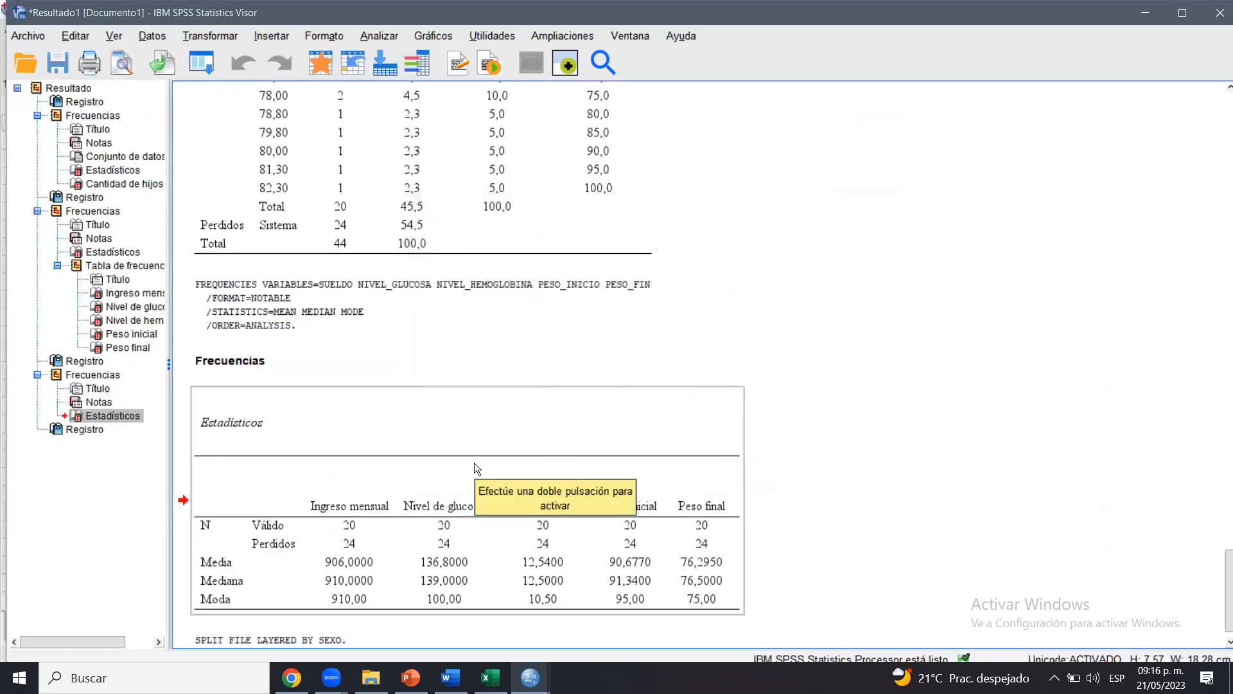
Run Frequencies with mean, median and mode for monthly income, glucose, hemoglobin, initial weight and final weight on the split dataset
click(530, 677)
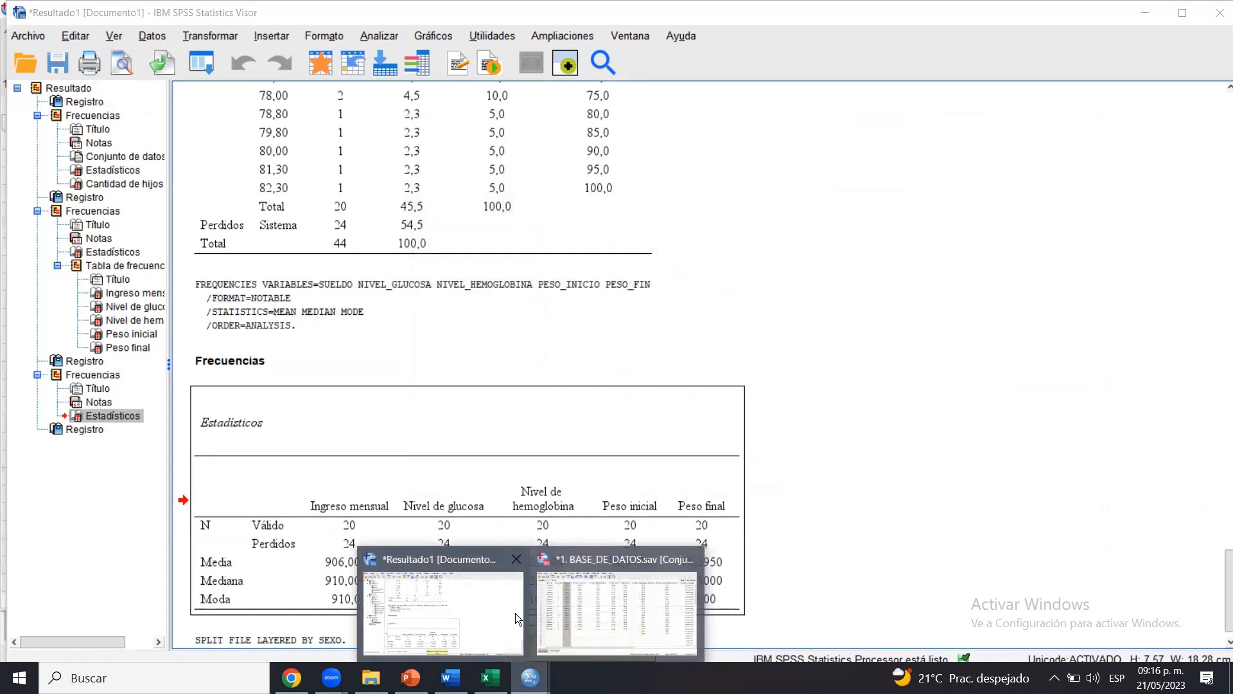
click(610, 610)
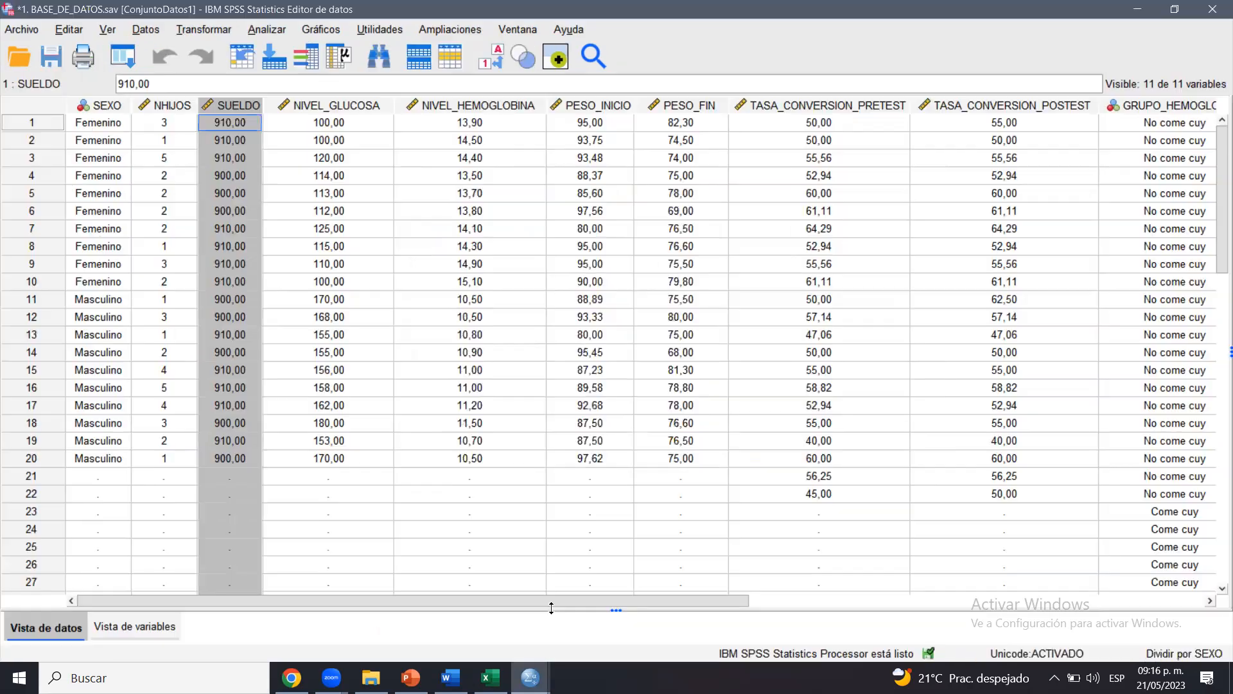
click(265, 29)
mouse_move(369, 94)
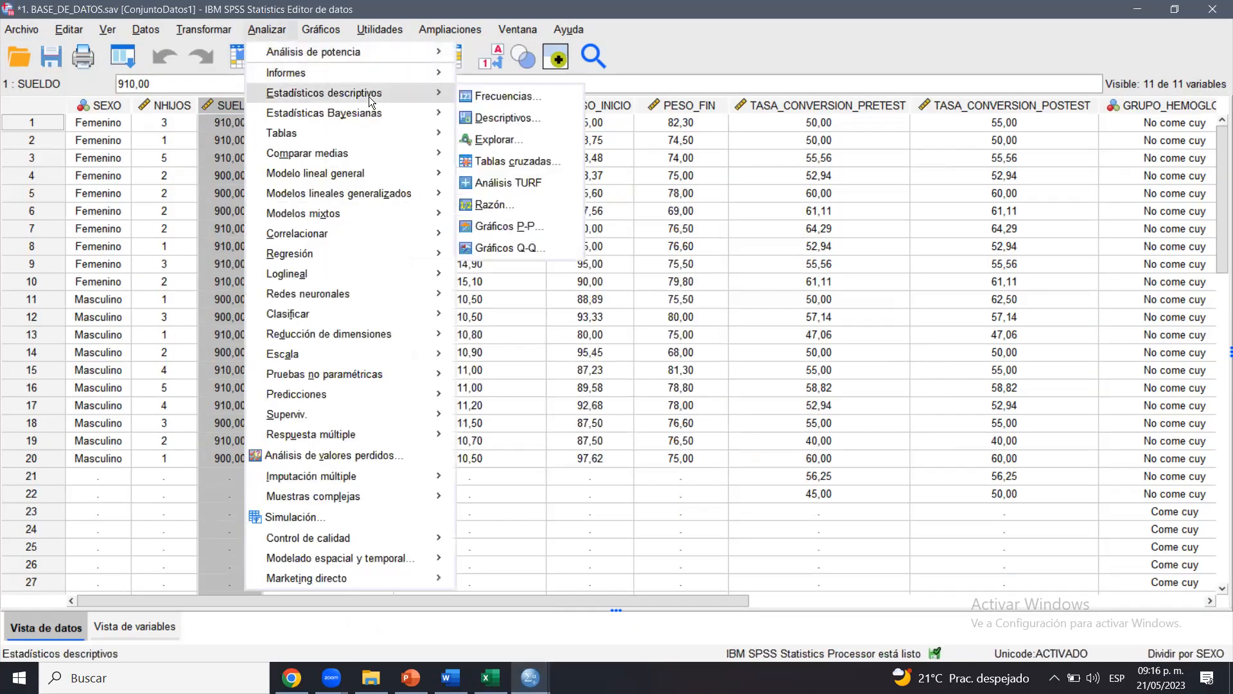
click(460, 97)
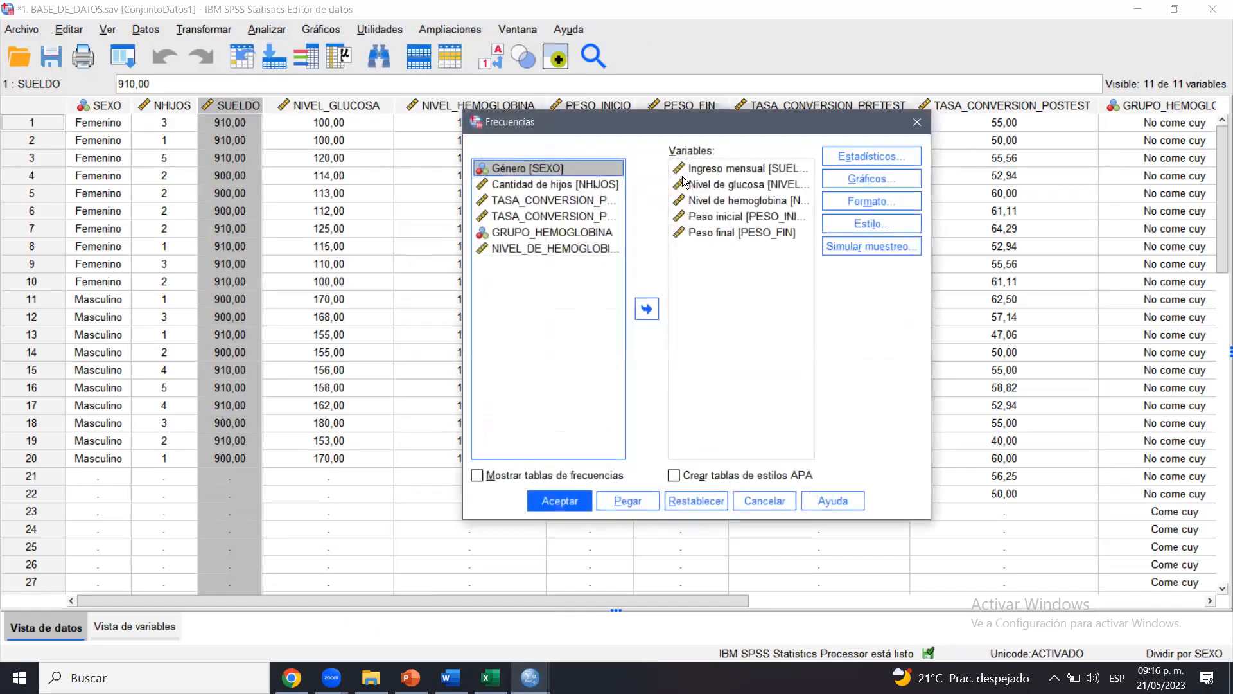
click(884, 153)
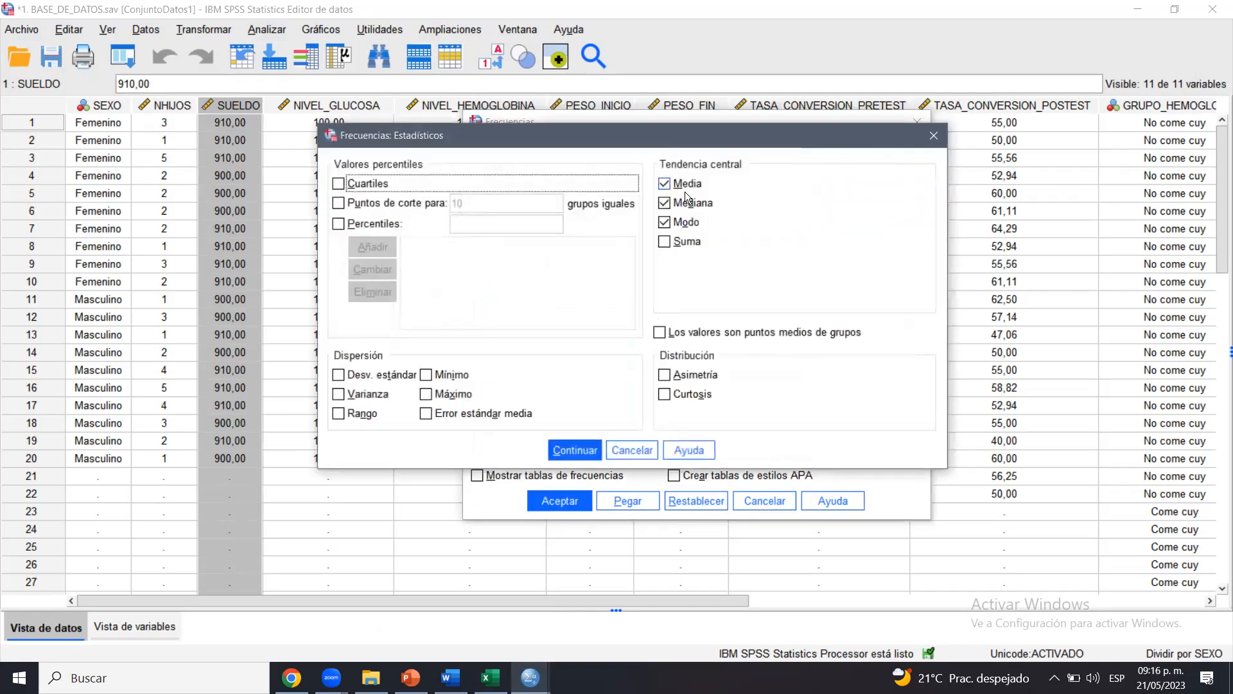
click(578, 449)
click(556, 497)
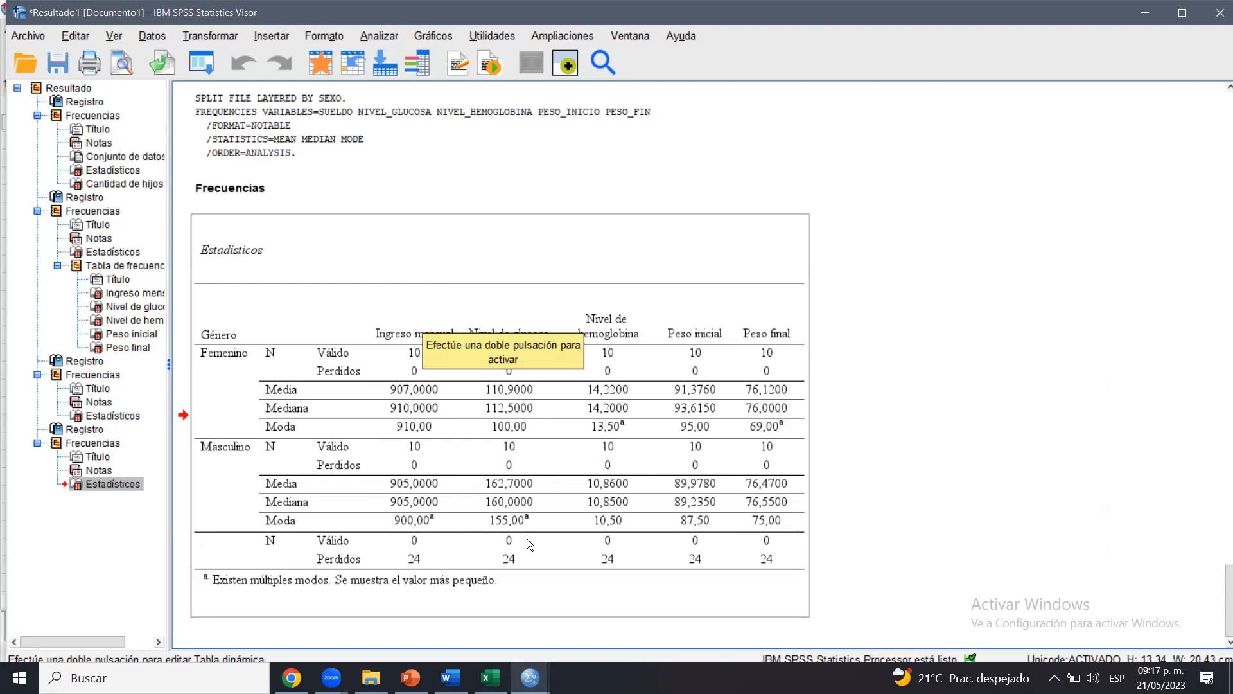
Copy the Estadísticos table by gender from the SPSS output and paste it below task 8 in the Word practice document
click(982, 367)
click(528, 418)
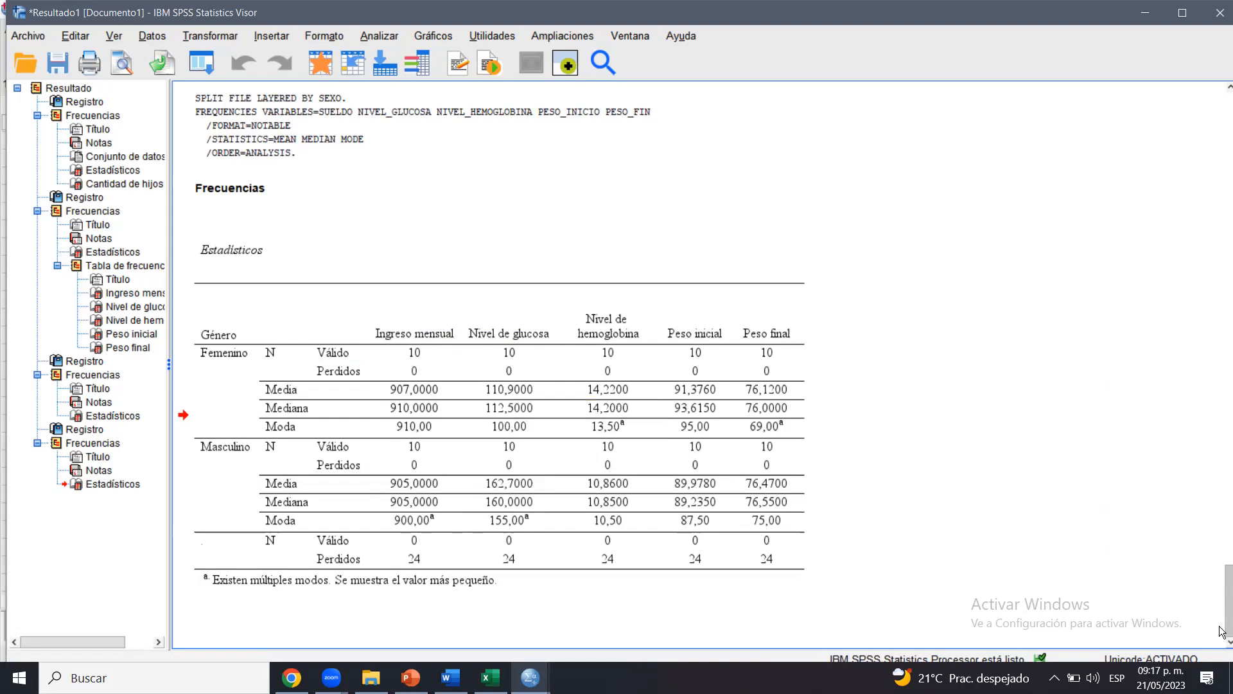
click(451, 678)
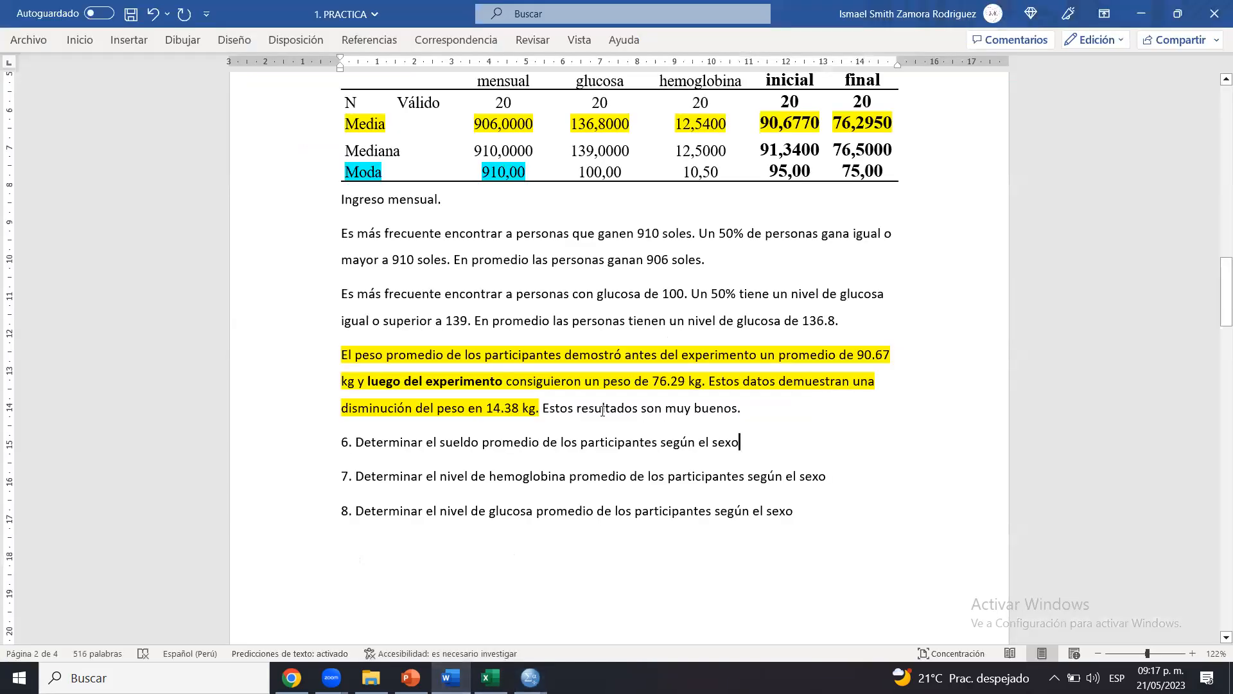
mouse_move(530, 675)
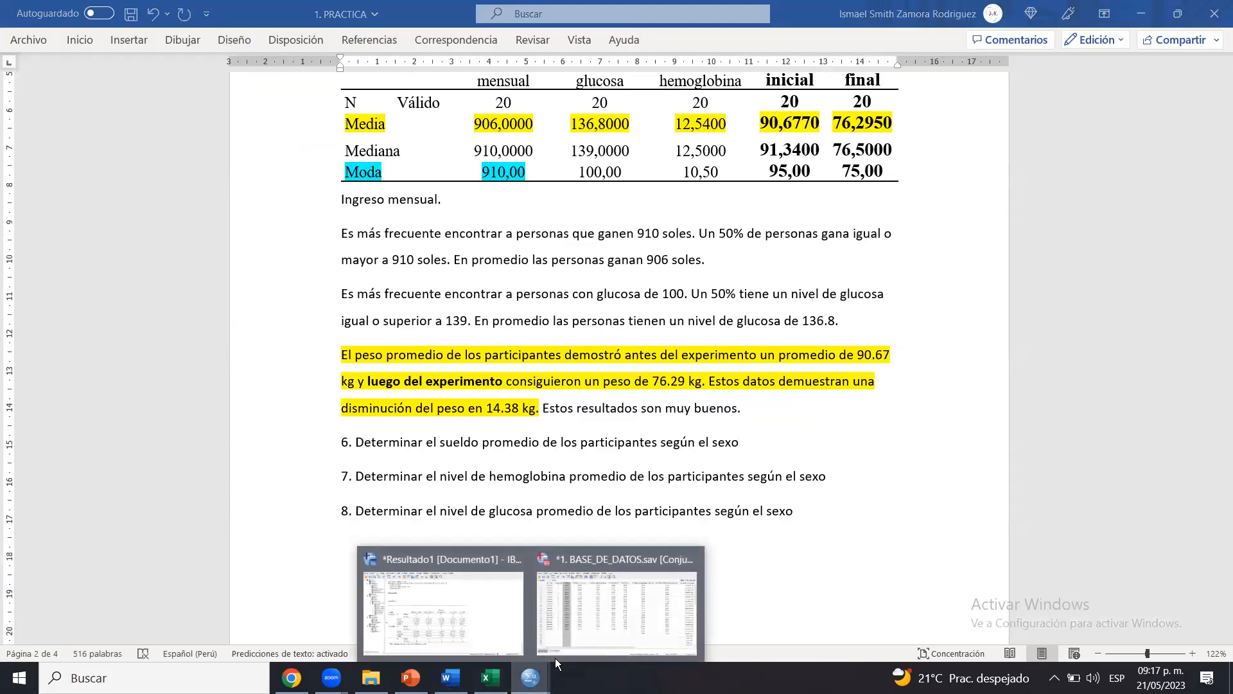
click(456, 607)
right_click(467, 428)
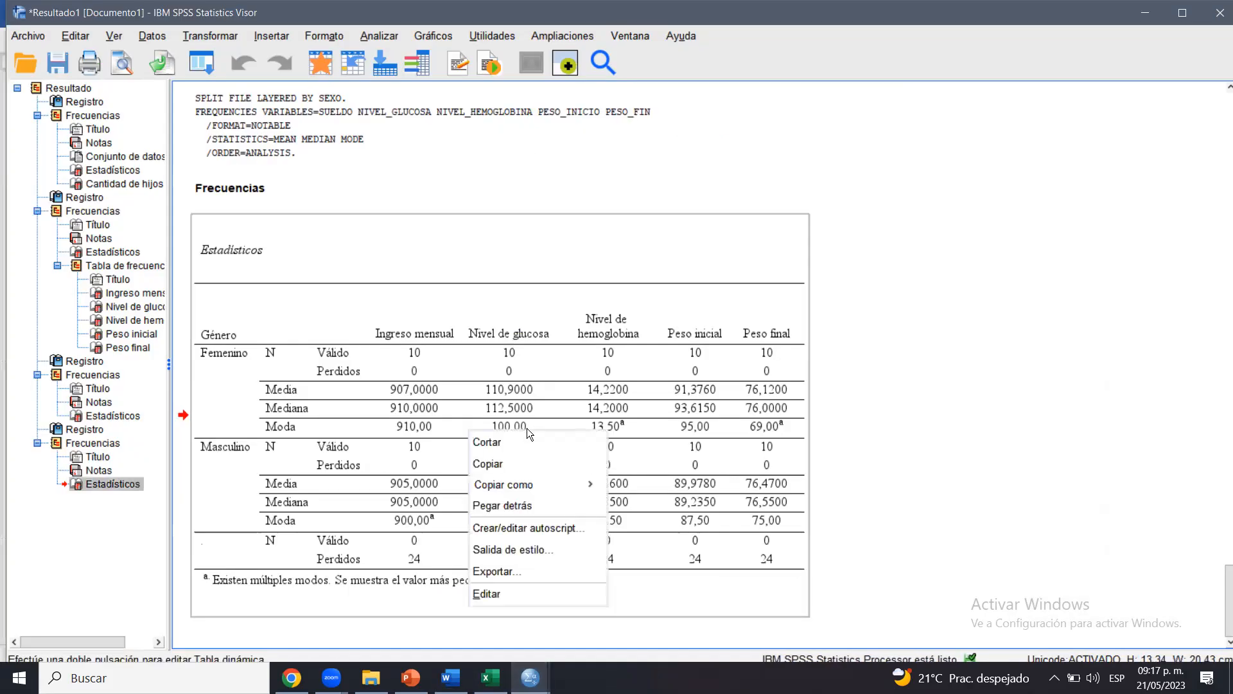
click(510, 463)
key(alt+Tab)
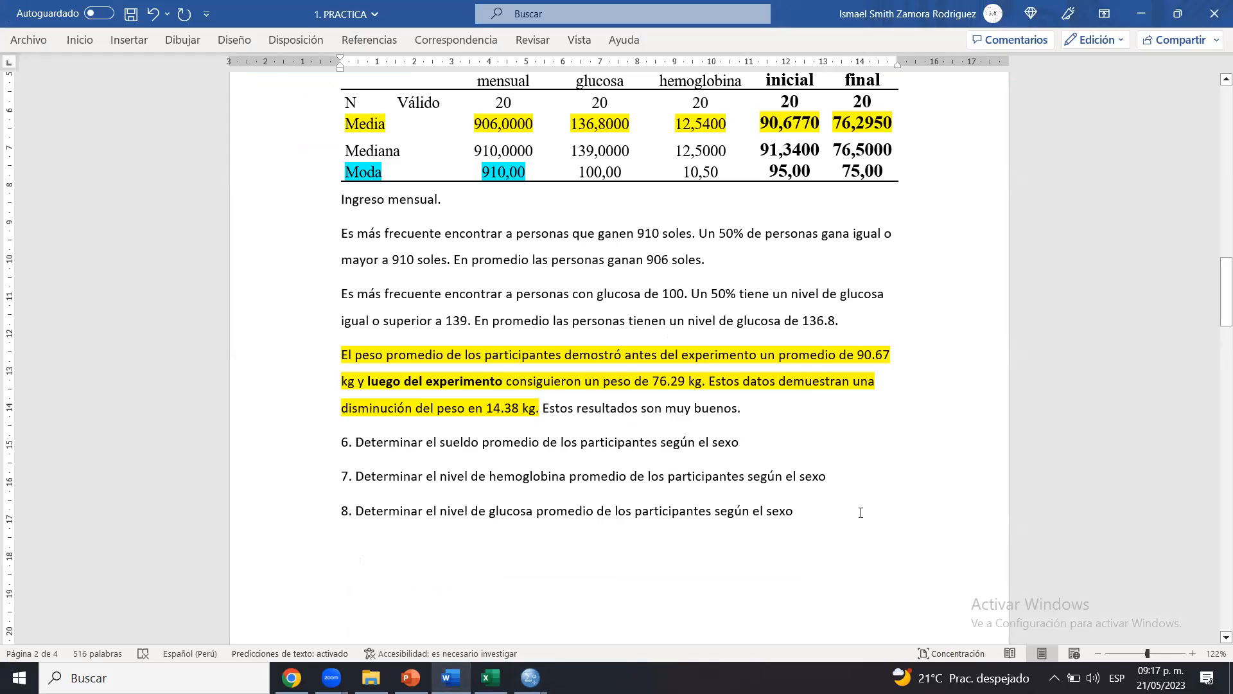
key(ctrl+v)
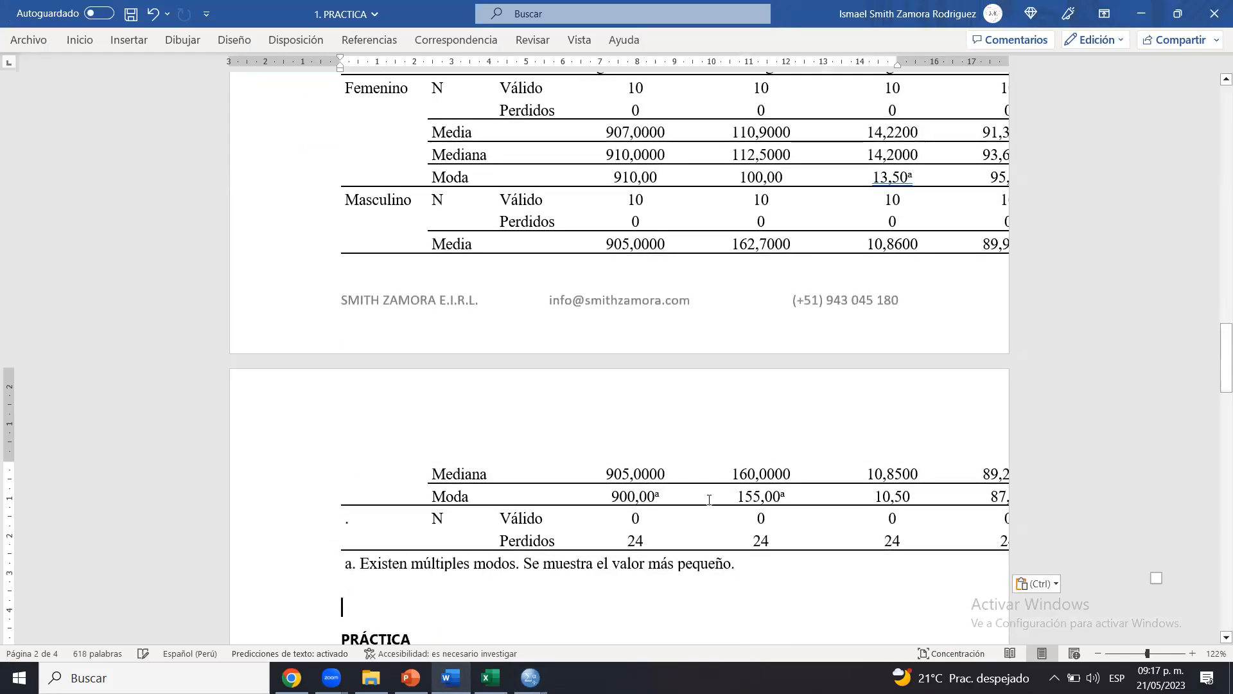
Review the pasted gender table, tasks 6 to 8 and the overall Estadísticos table in the practice document
click(709, 499)
drag(669, 573, 668, 211)
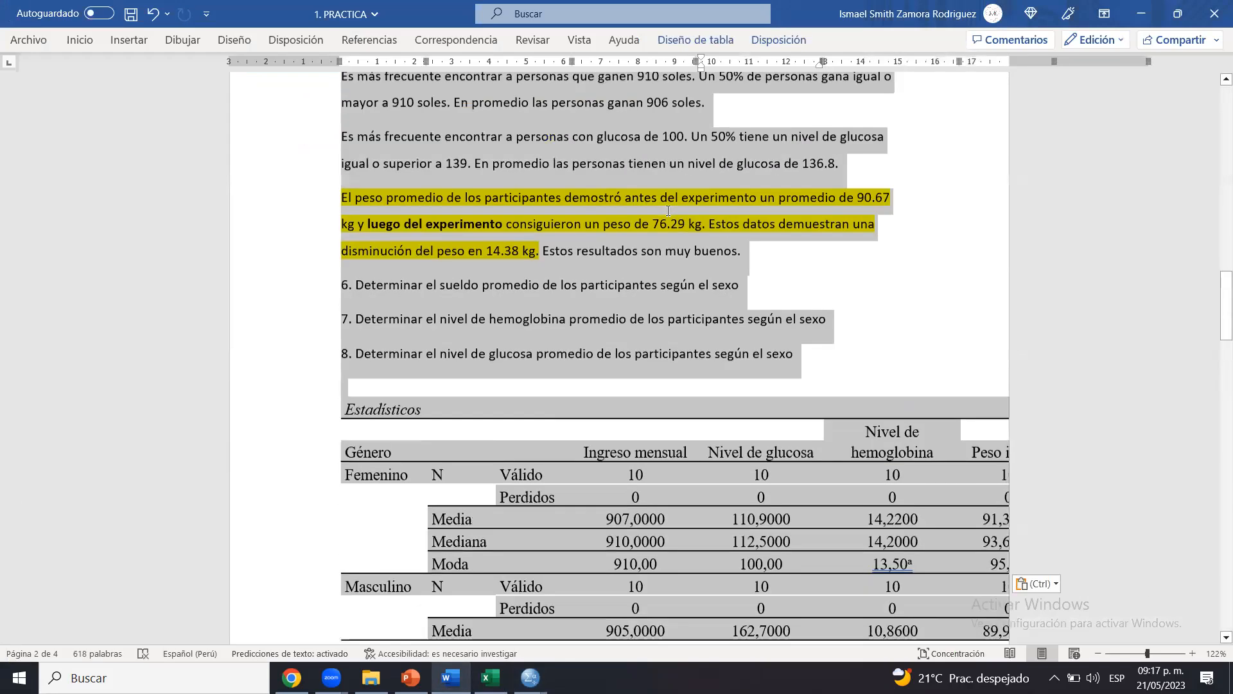
click(613, 302)
scroll(610, 314, up, 3)
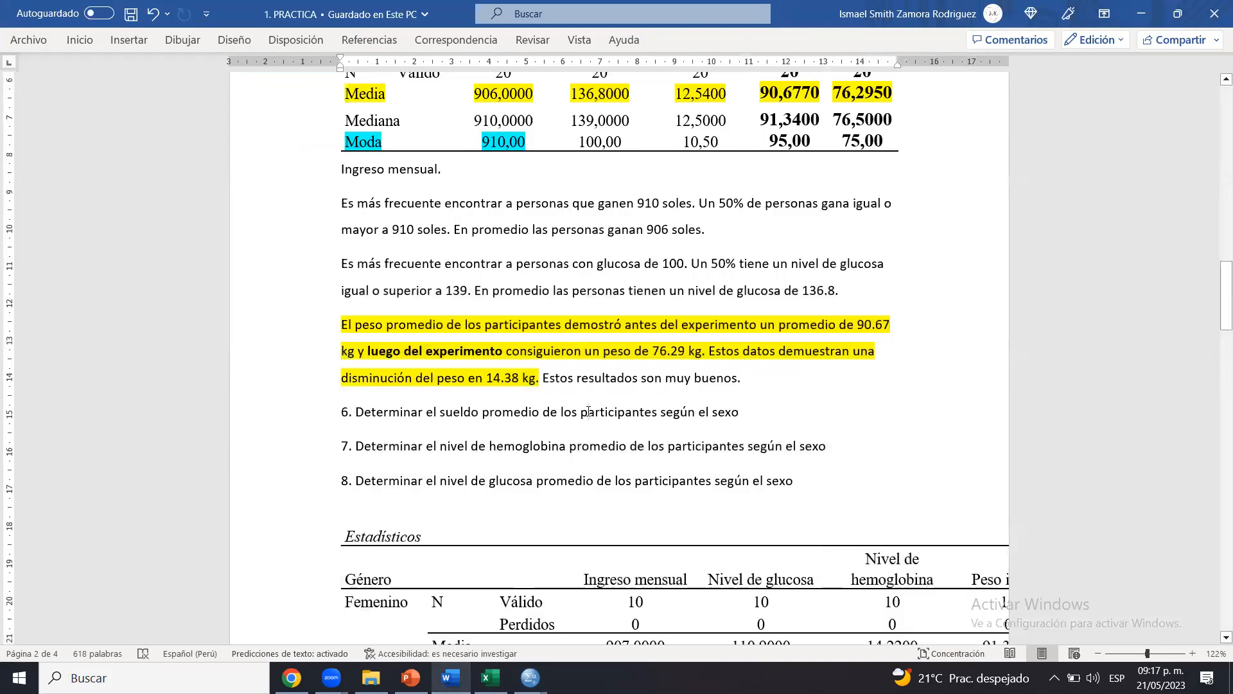
scroll(648, 213, up, 3)
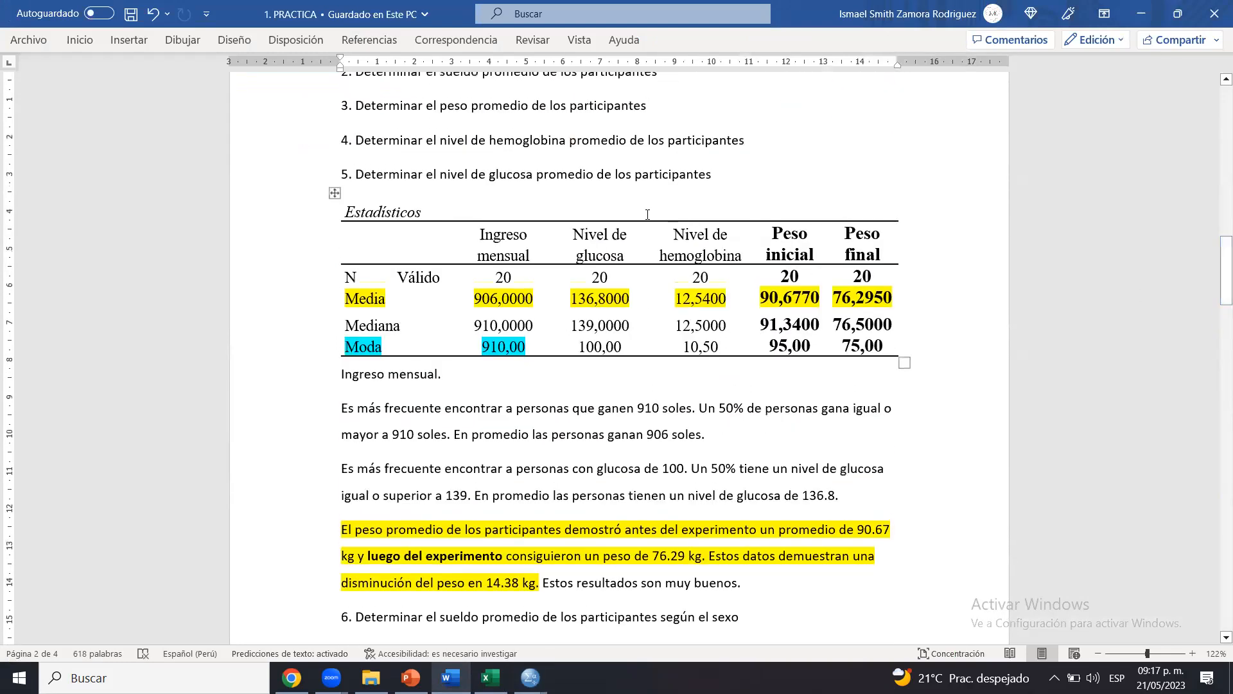
drag(497, 236, 504, 298)
click(511, 326)
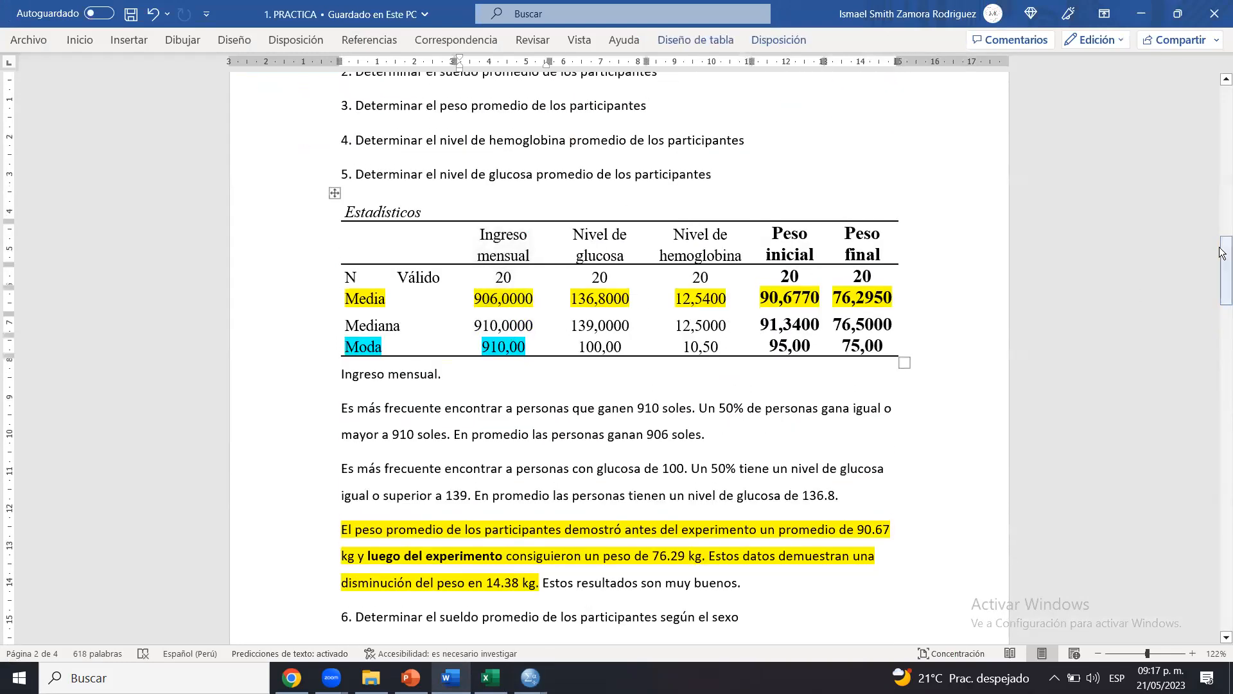
drag(1222, 249, 1222, 218)
Switch to the PowerPoint presentation and show the MEDIDAS DE DISPERSIÓN slide
click(411, 677)
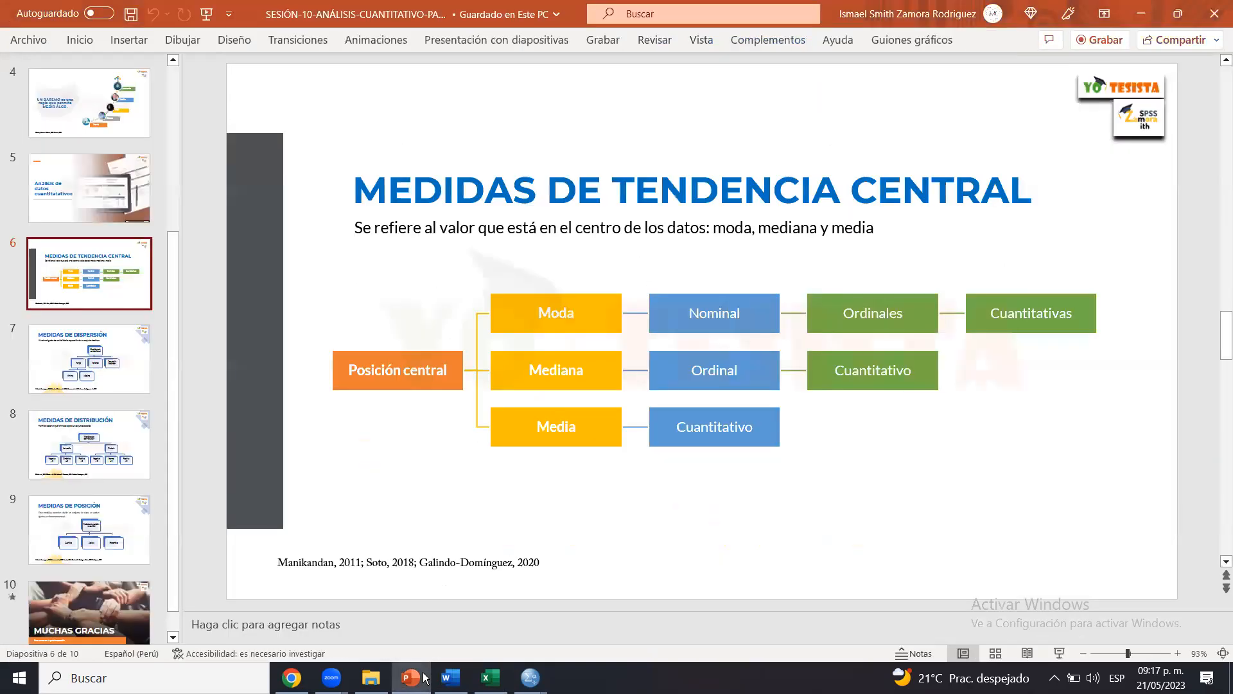
click(58, 375)
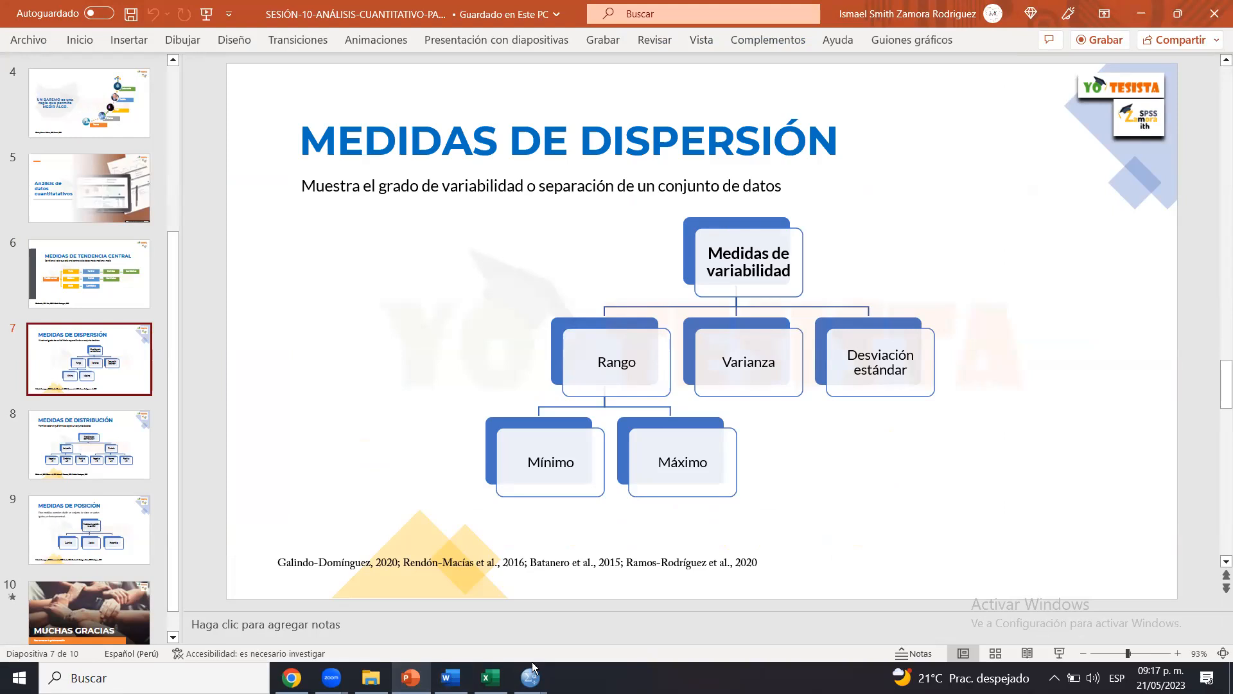
mouse_move(530, 677)
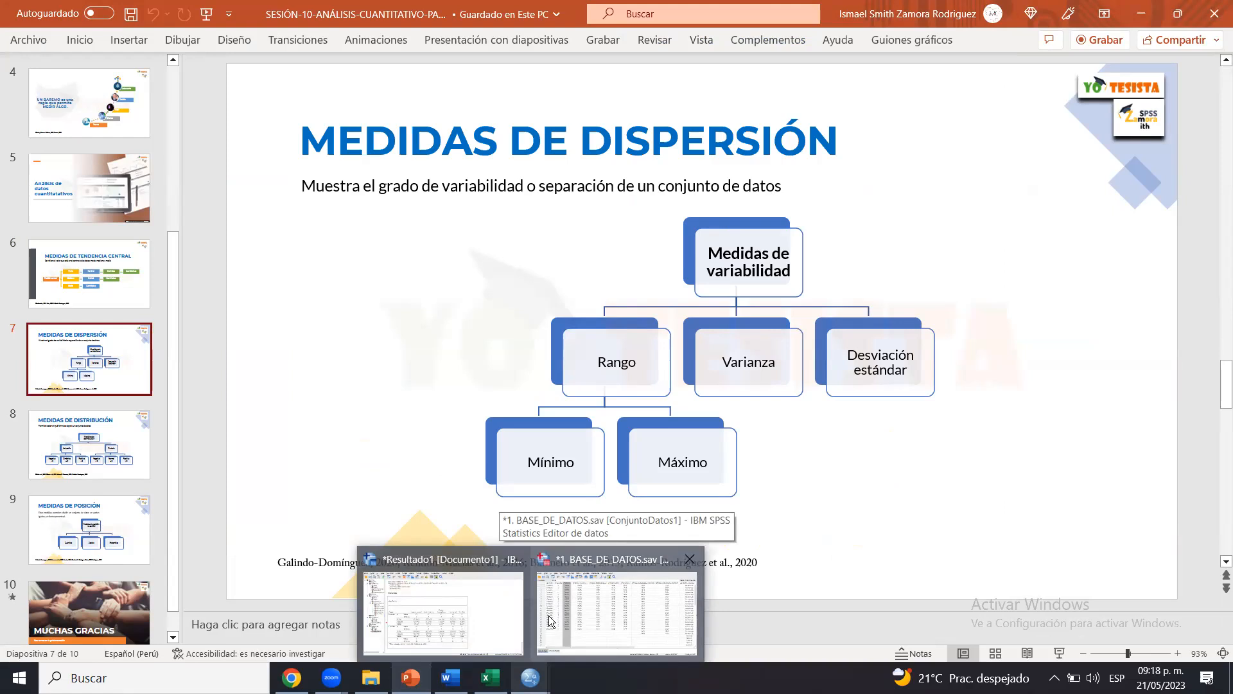
Switch to the Word practice document and add the heading MEDIDAS DE DISPERSIÓN O VARIABILIDAD on a new page after the gender table
click(450, 677)
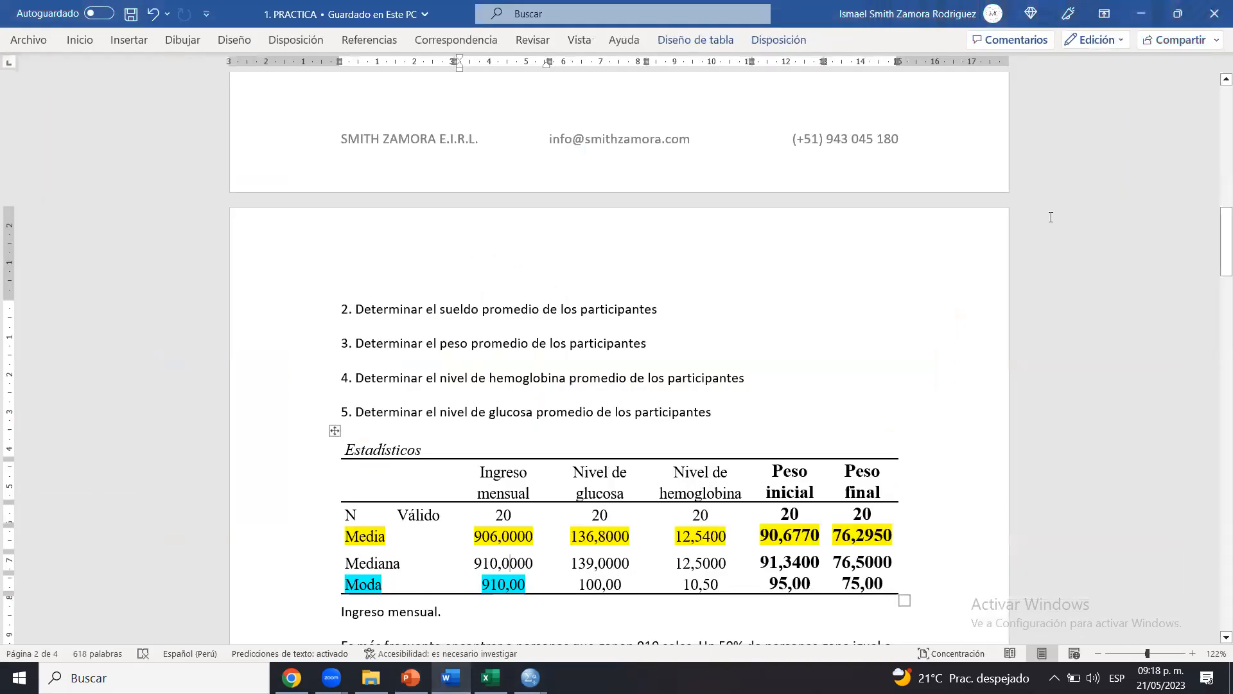
drag(1222, 255, 1222, 416)
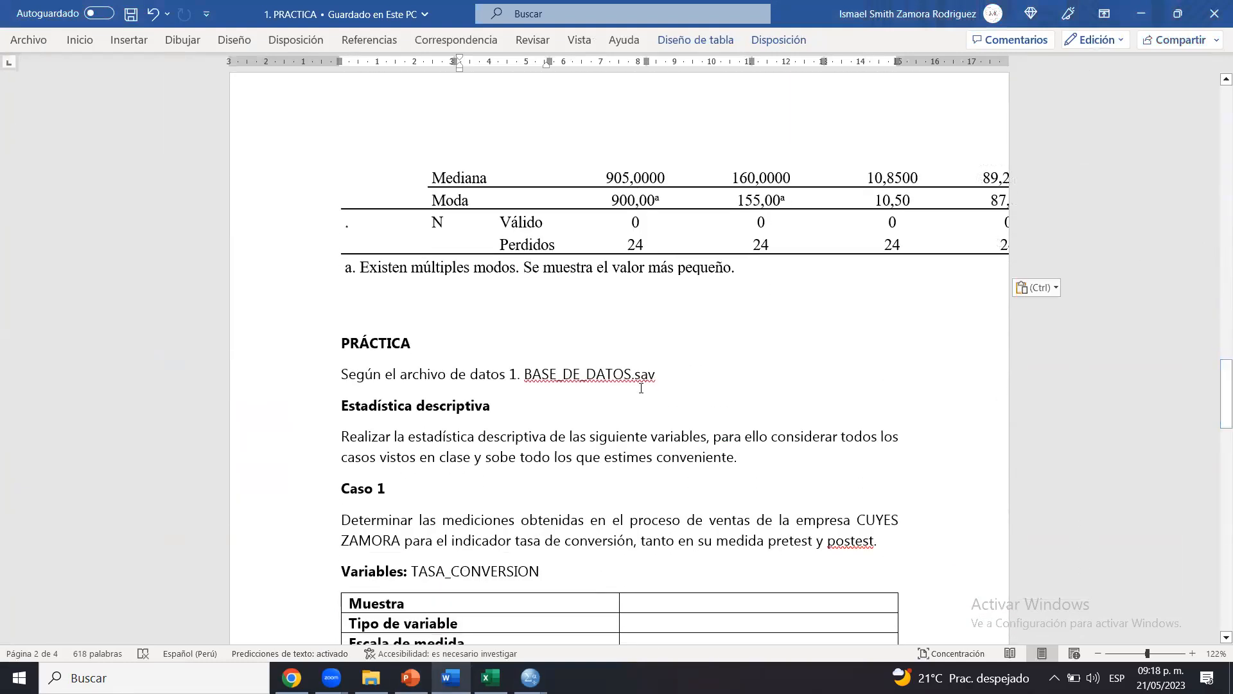
click(529, 312)
key(ctrl+Return)
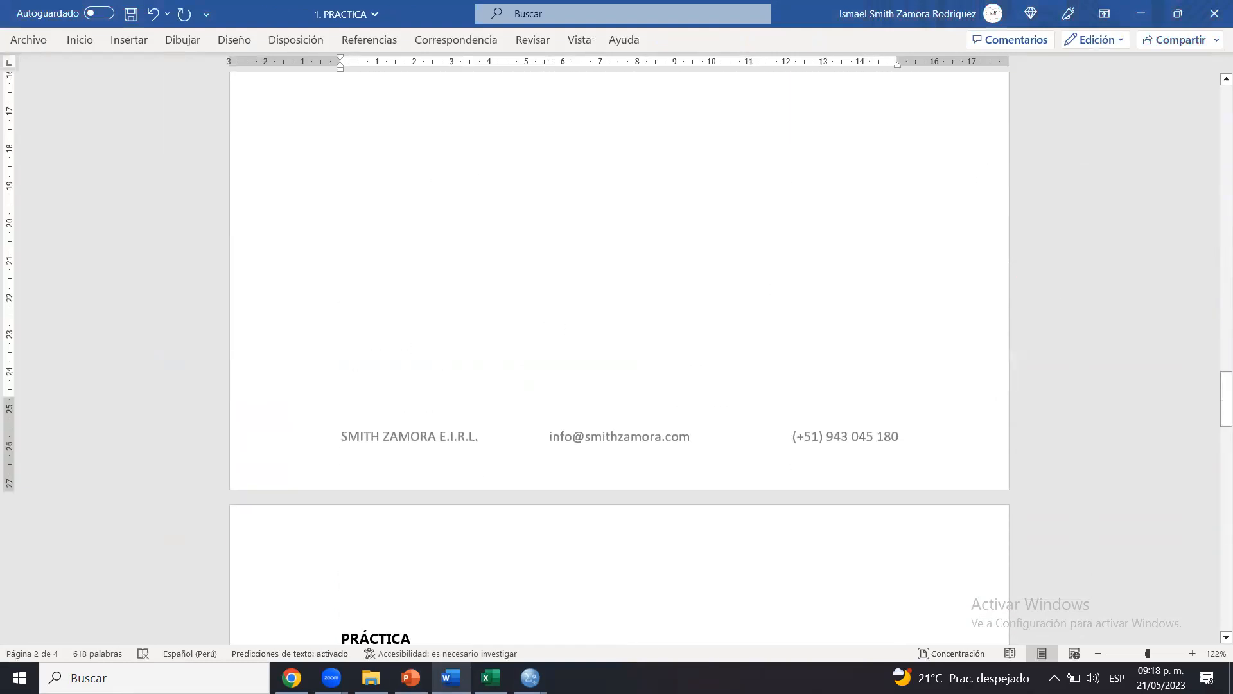
scroll(705, 172, up, 10)
click(568, 271)
key(BackSpace)
text(MEDIDAS DE DISPERSIÓN O VARIABILIDAD)
key(Return)
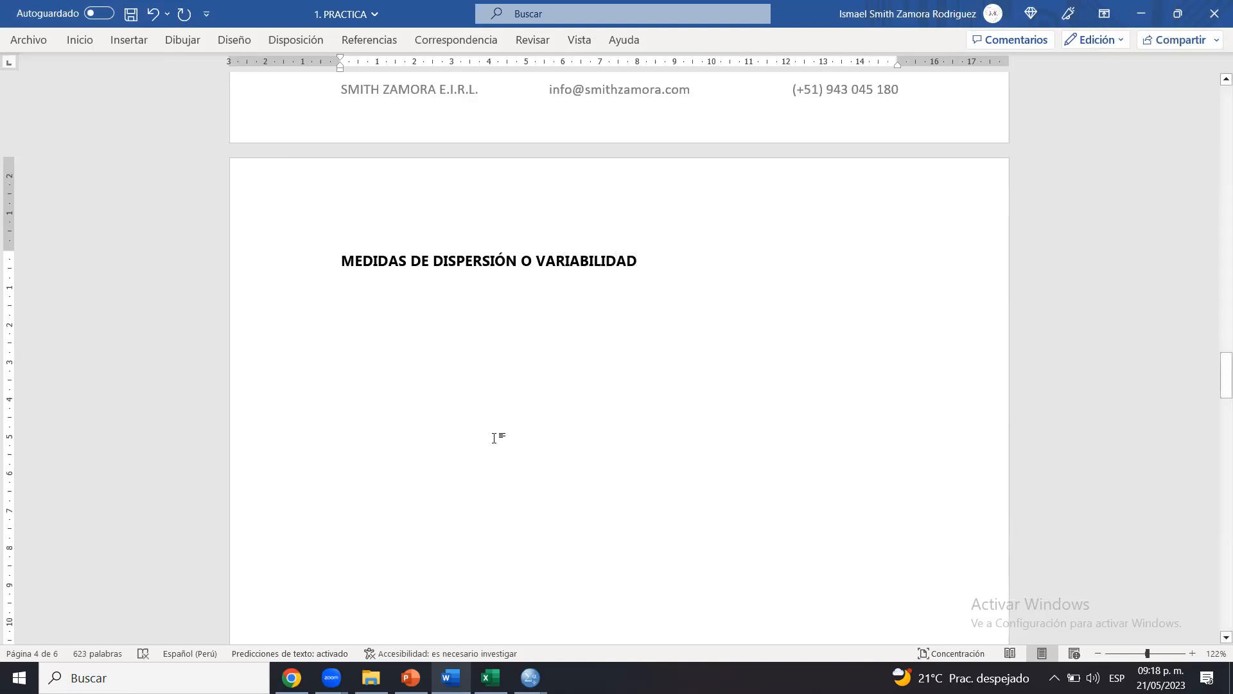
Switch to the SPSS data editor, check the SUELDO to PESO_FIN columns, and open the Frequencies analysis
click(531, 677)
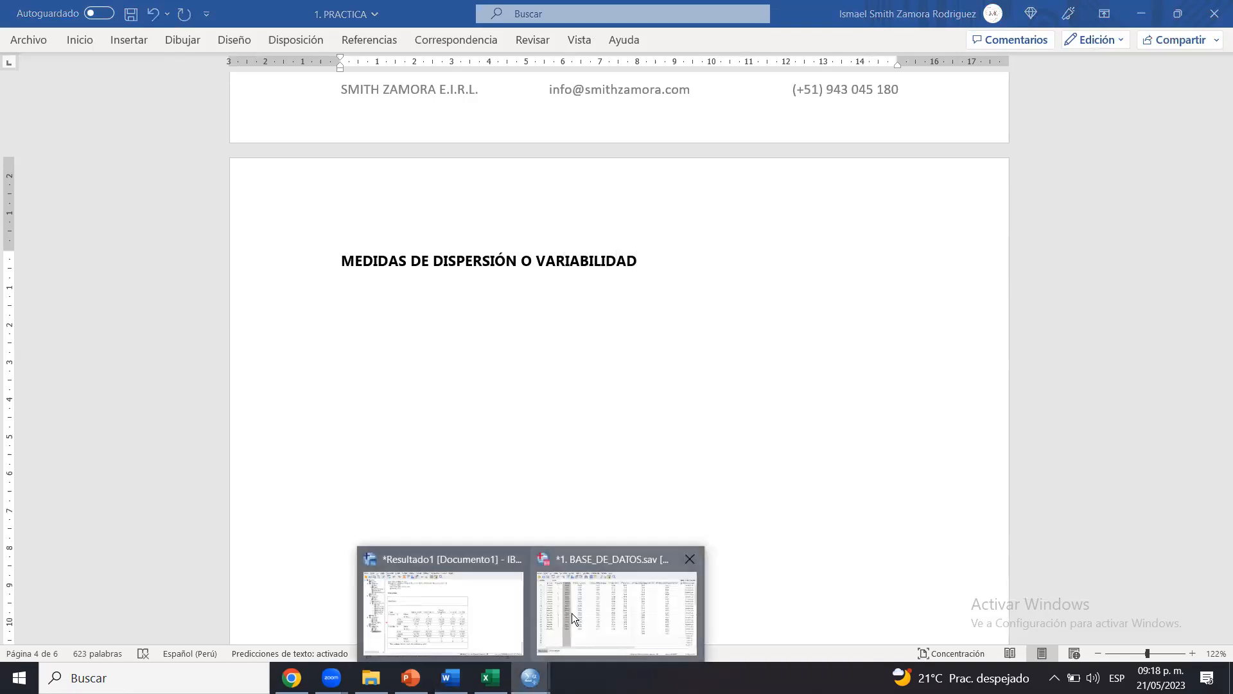
click(616, 613)
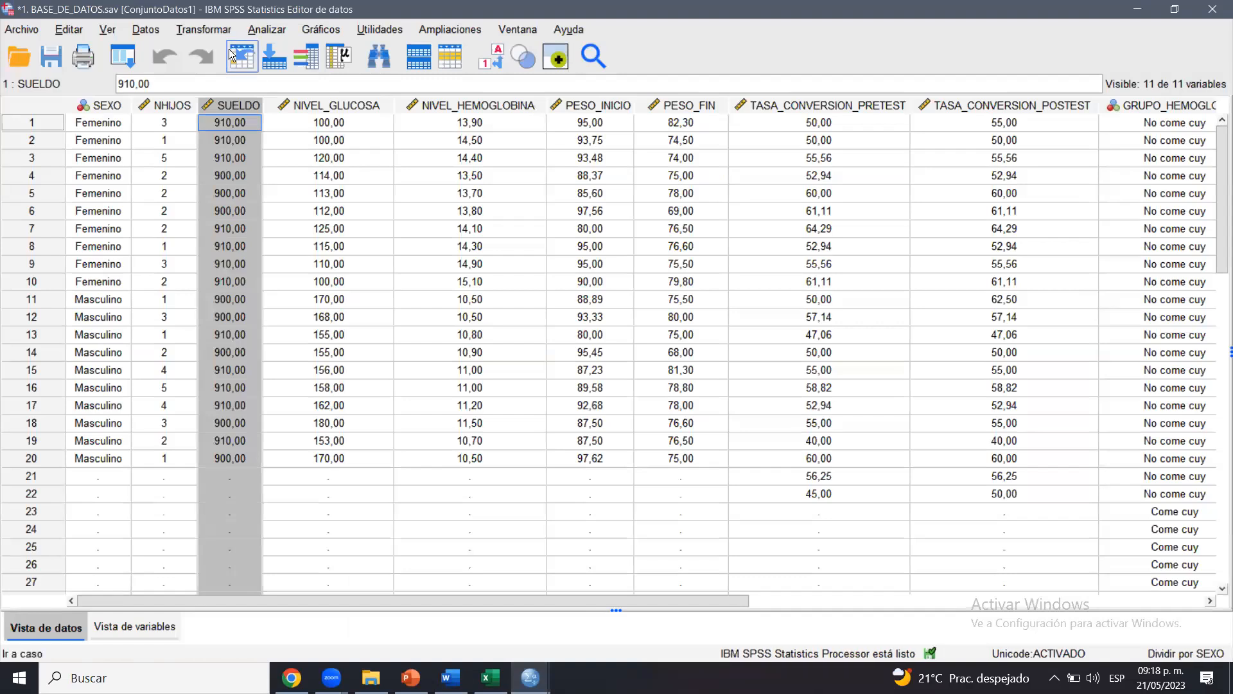
click(334, 104)
click(232, 104)
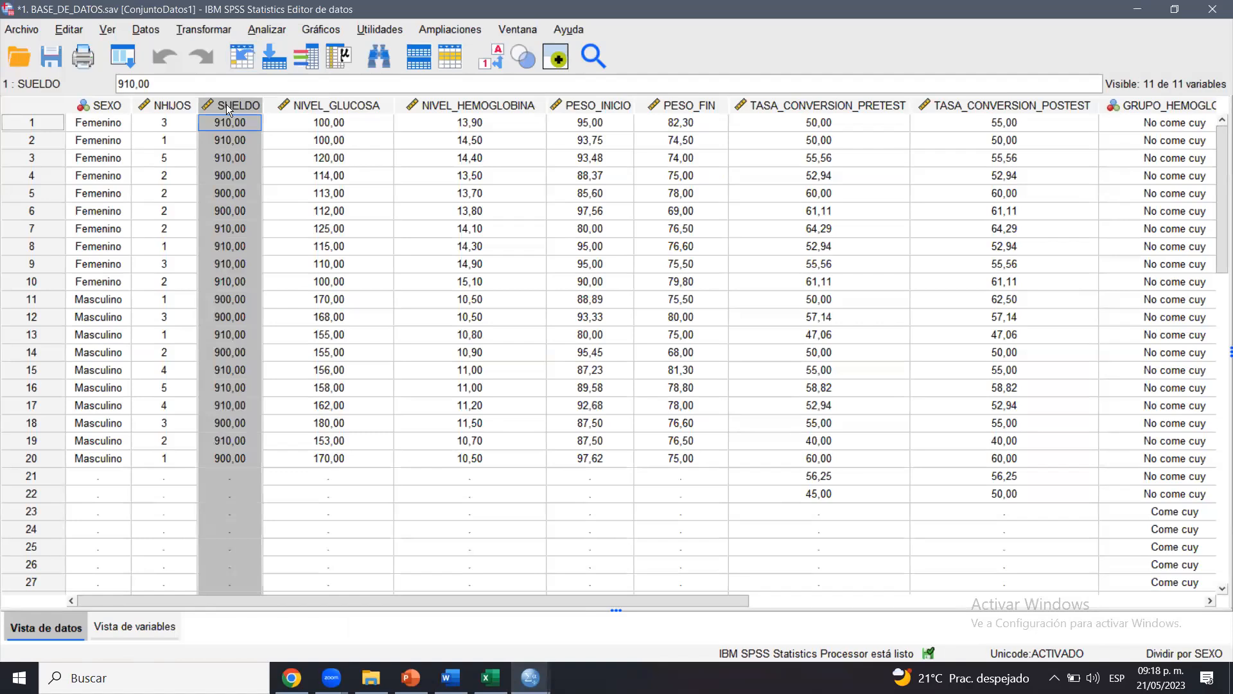
click(350, 106)
click(694, 106)
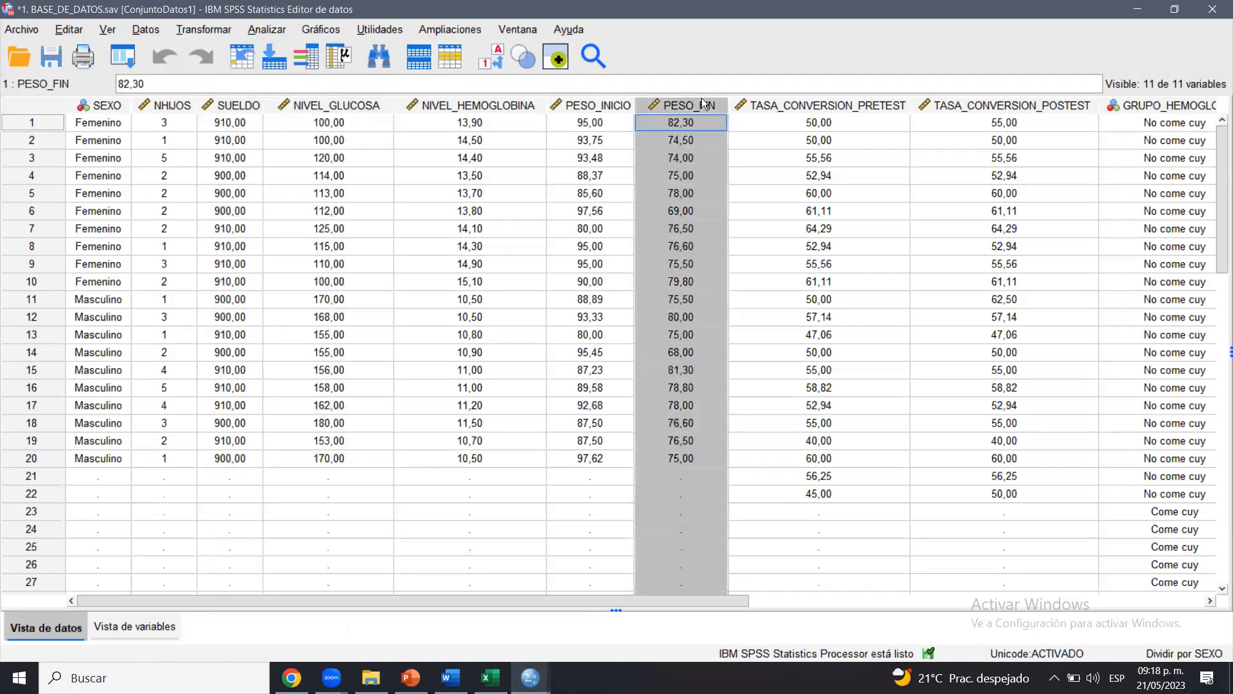
click(264, 29)
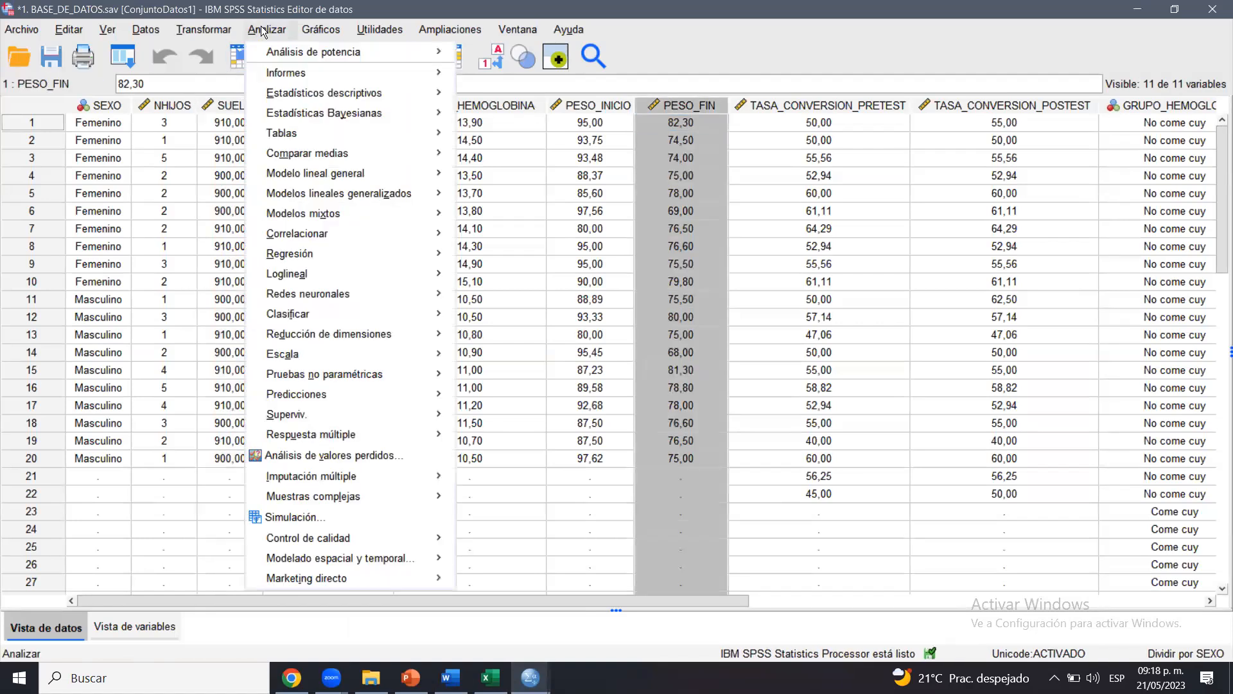
mouse_move(417, 113)
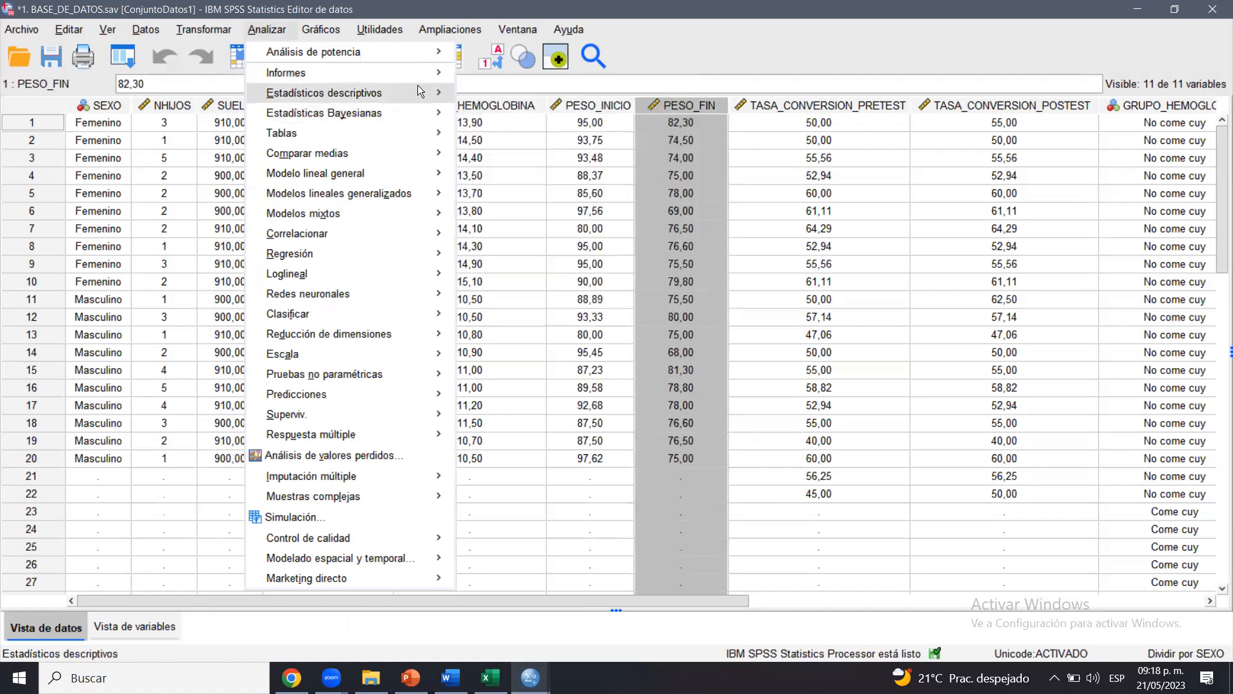
click(480, 99)
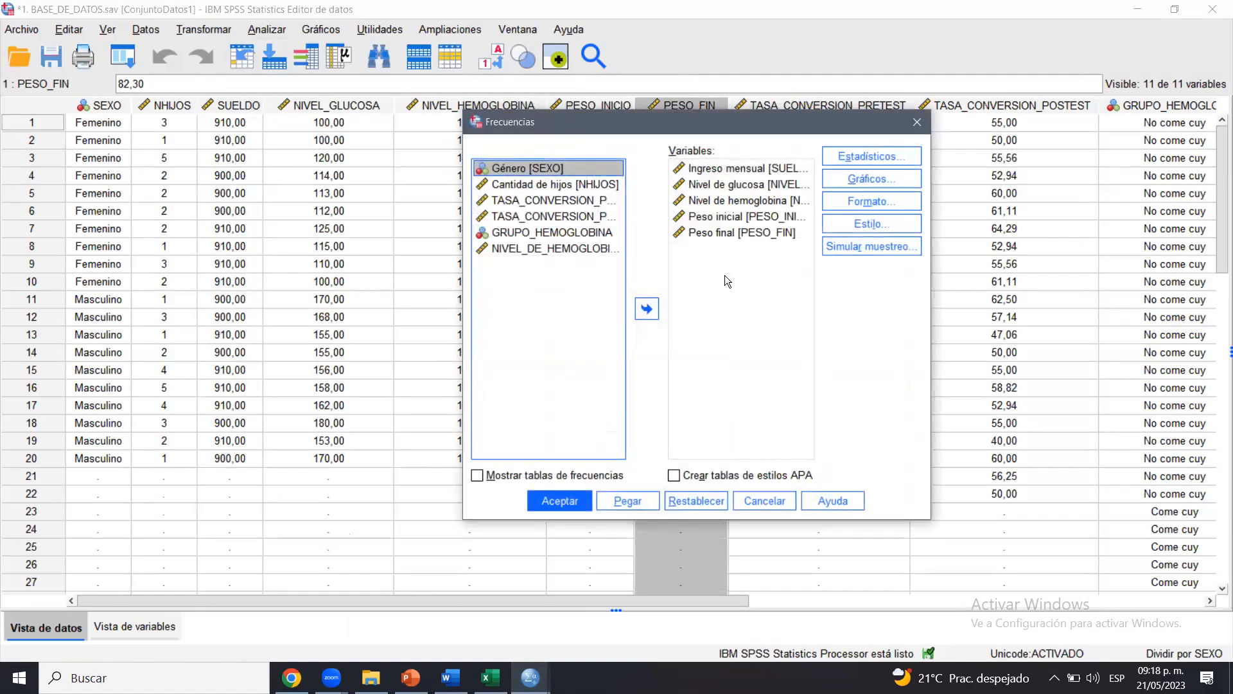
Add standard deviation, variance, range, minimum and maximum to the Frequencies statistics and run the analysis
click(904, 165)
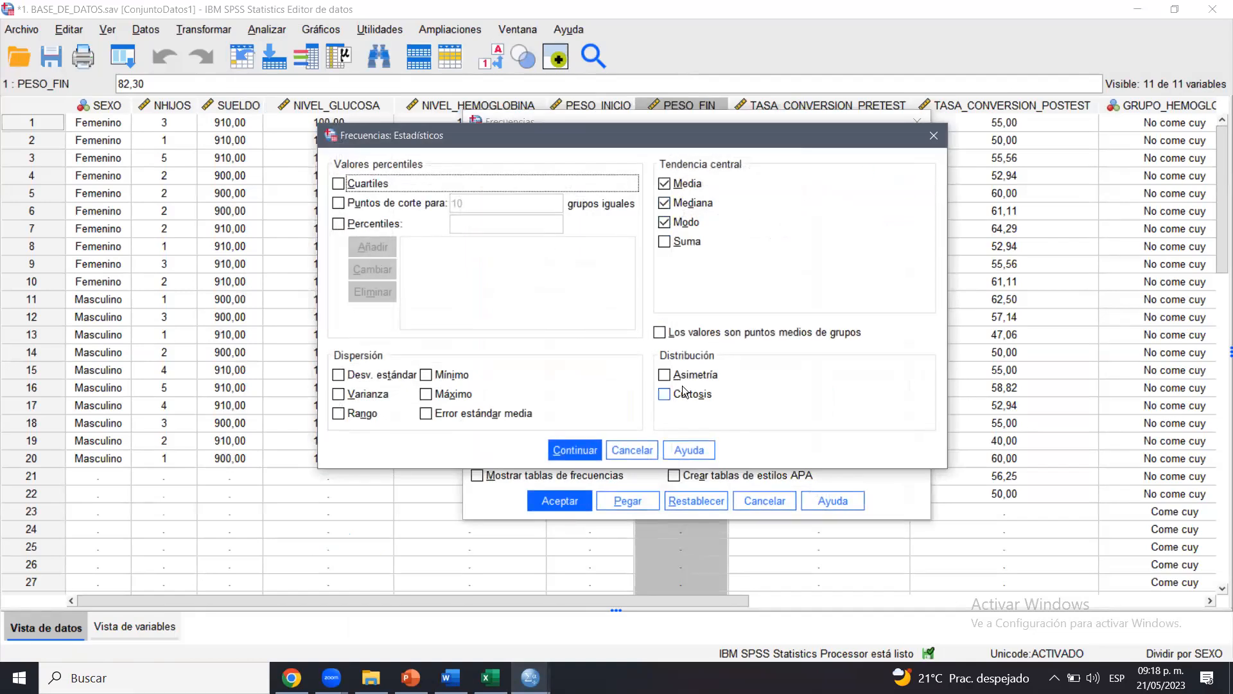
click(426, 374)
click(425, 394)
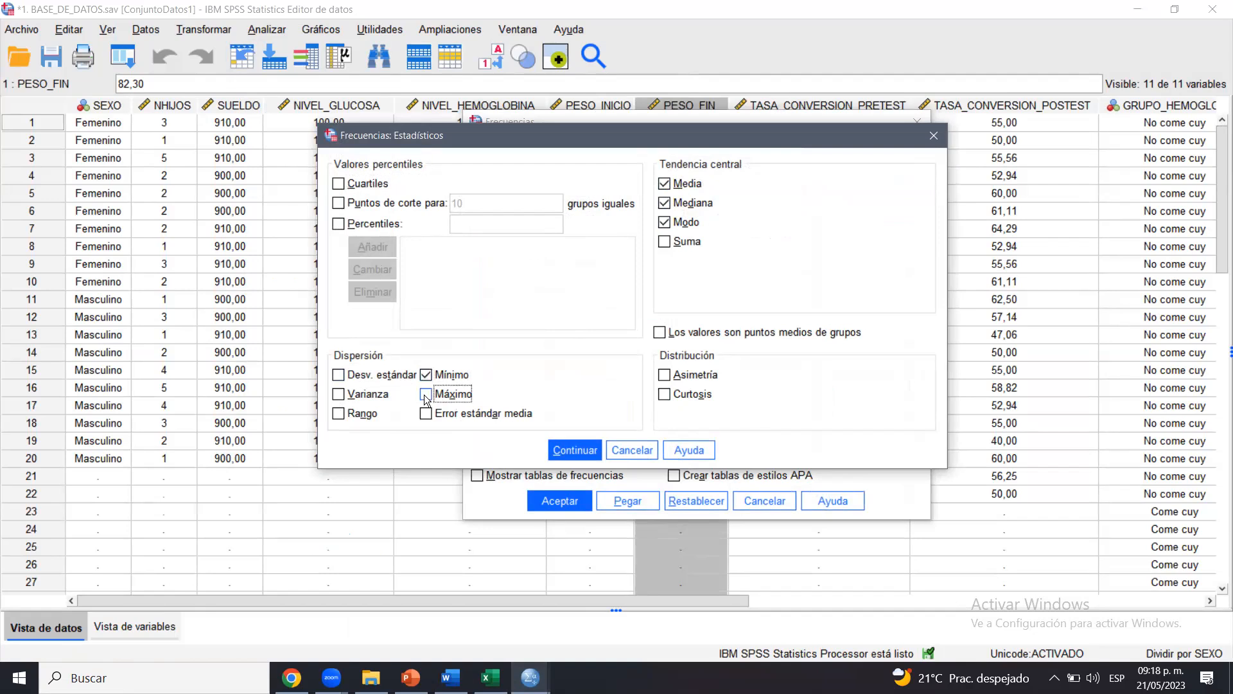
click(365, 414)
click(379, 375)
mouse_move(321, 329)
mouse_down()
mouse_move(578, 333)
mouse_move(546, 457)
mouse_move(295, 419)
mouse_move(379, 339)
mouse_up()
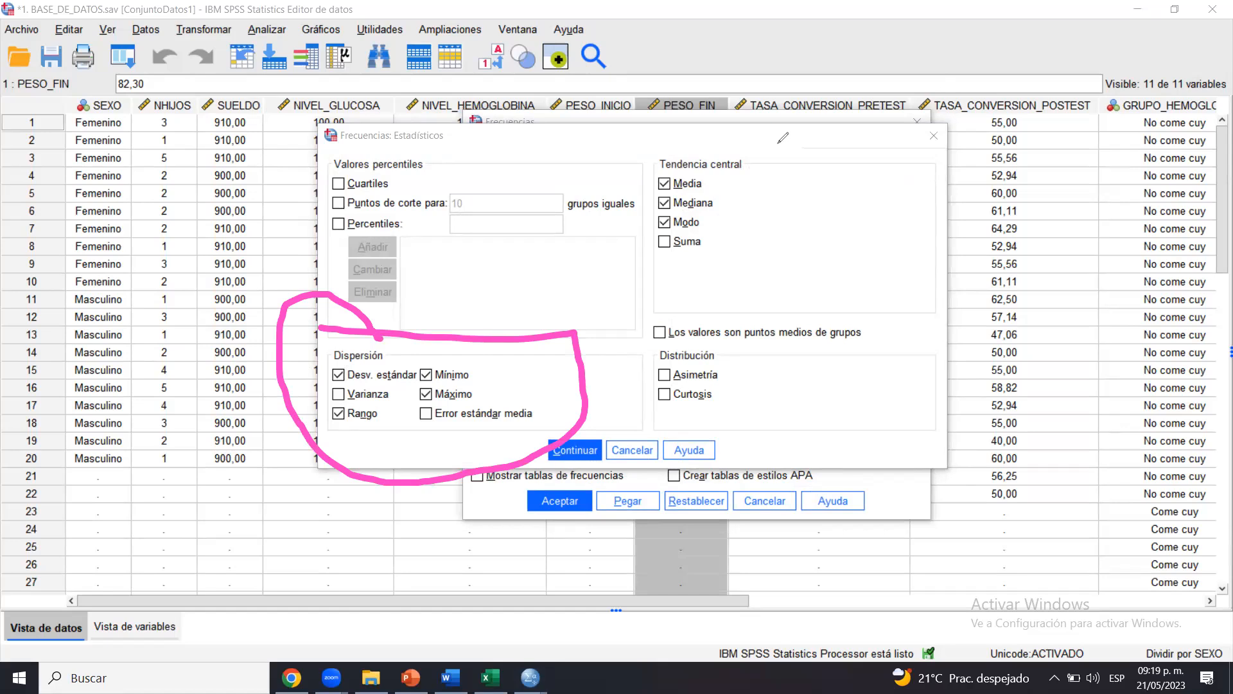
key(Escape)
click(359, 394)
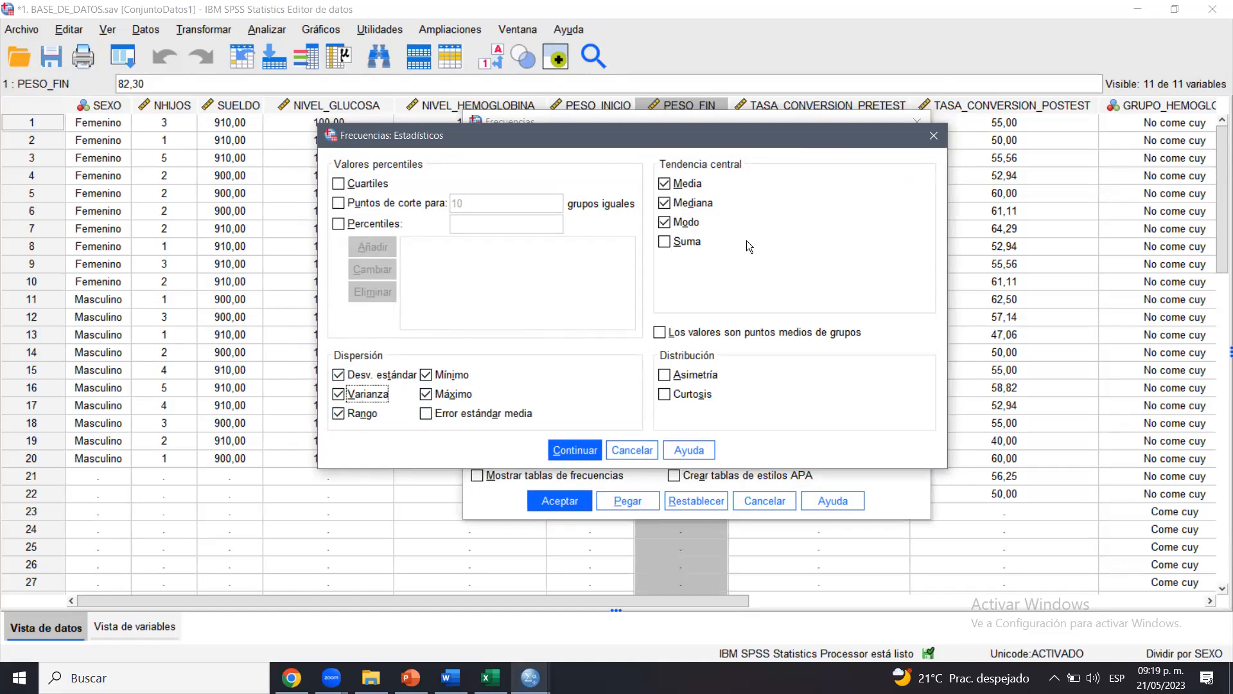
click(583, 444)
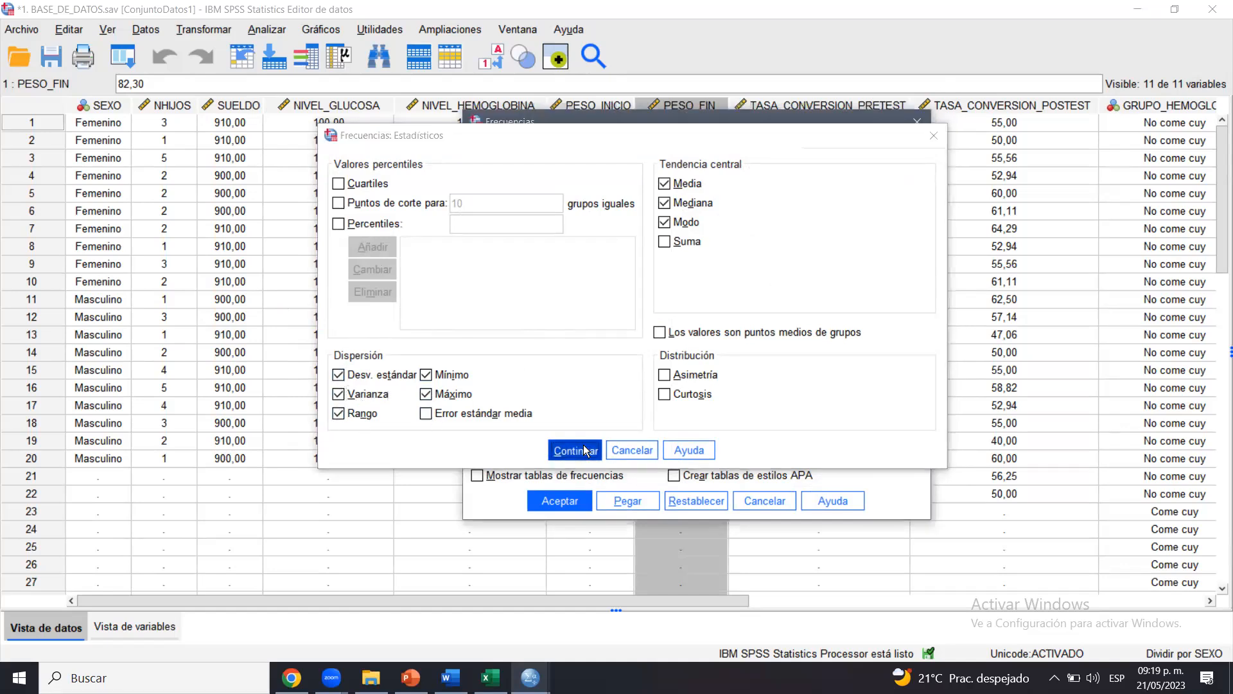
click(553, 500)
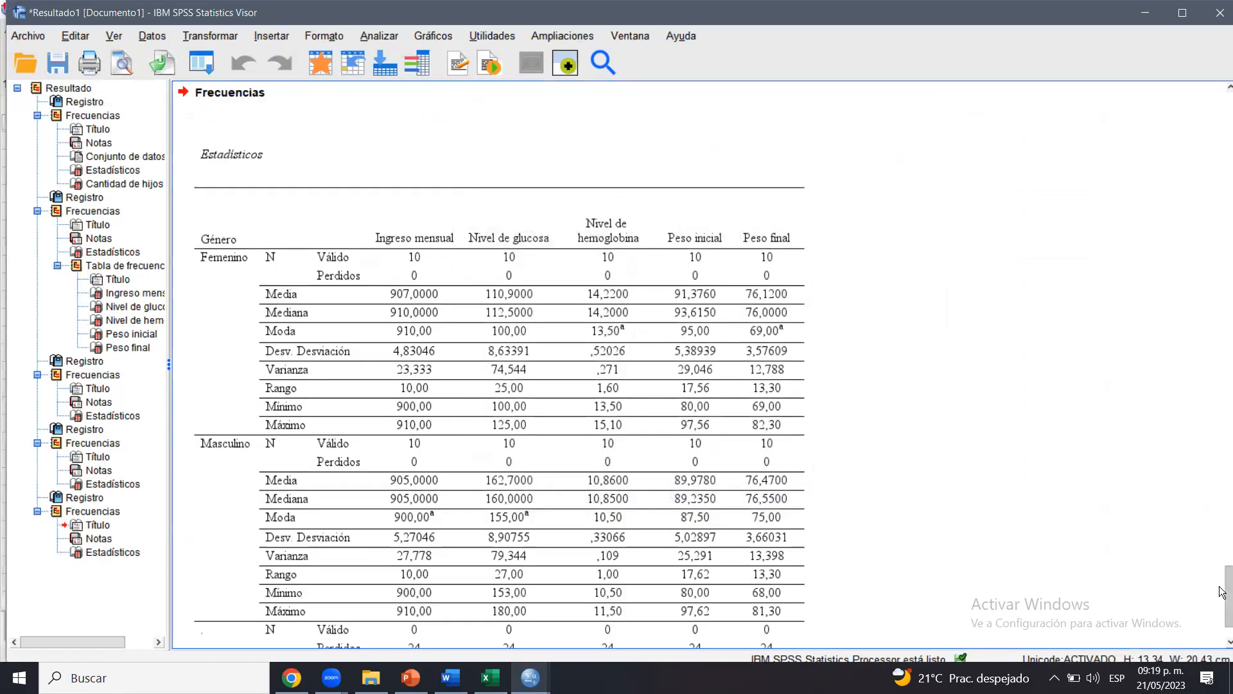
Check the gender-split Estadísticos table and reset the file split to analyze all cases without groups
scroll(1222, 591, down, 3)
click(290, 238)
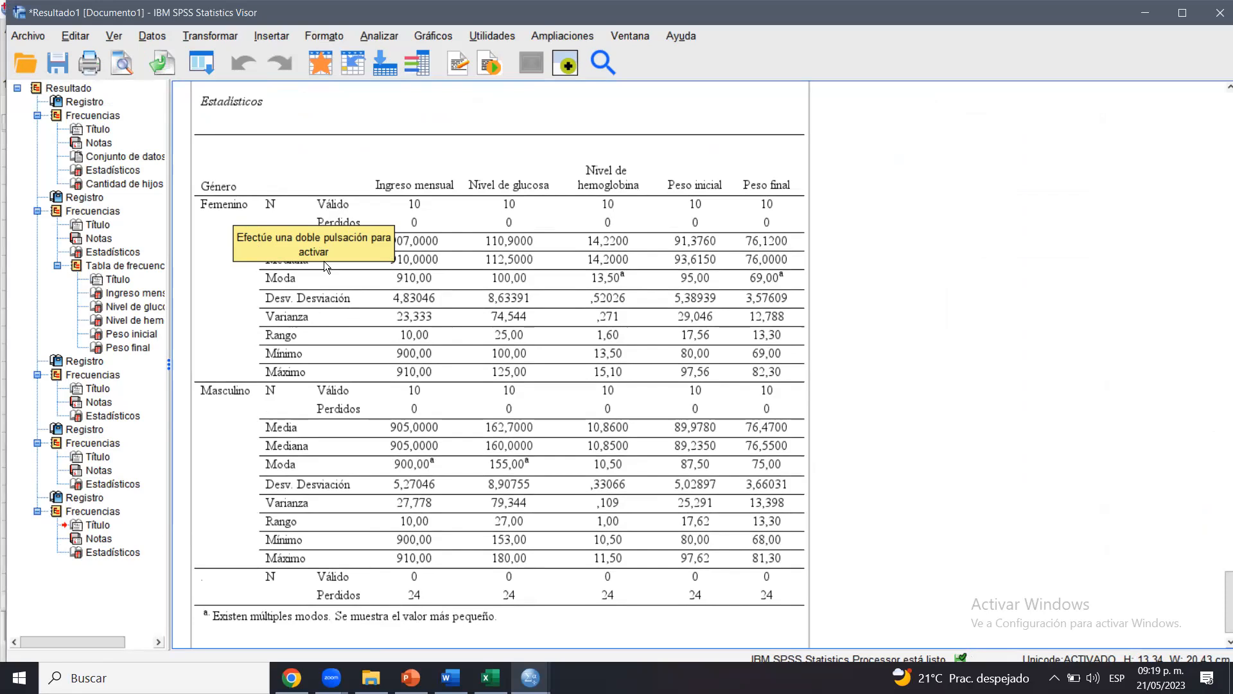
click(152, 36)
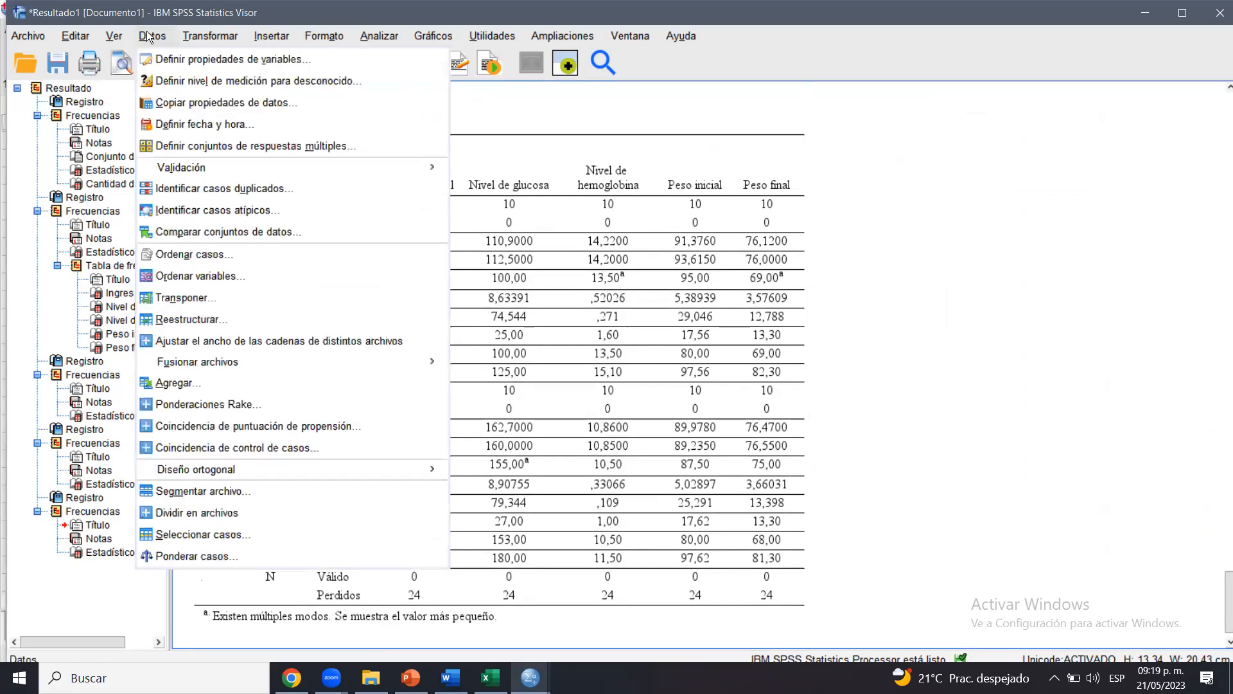
click(200, 489)
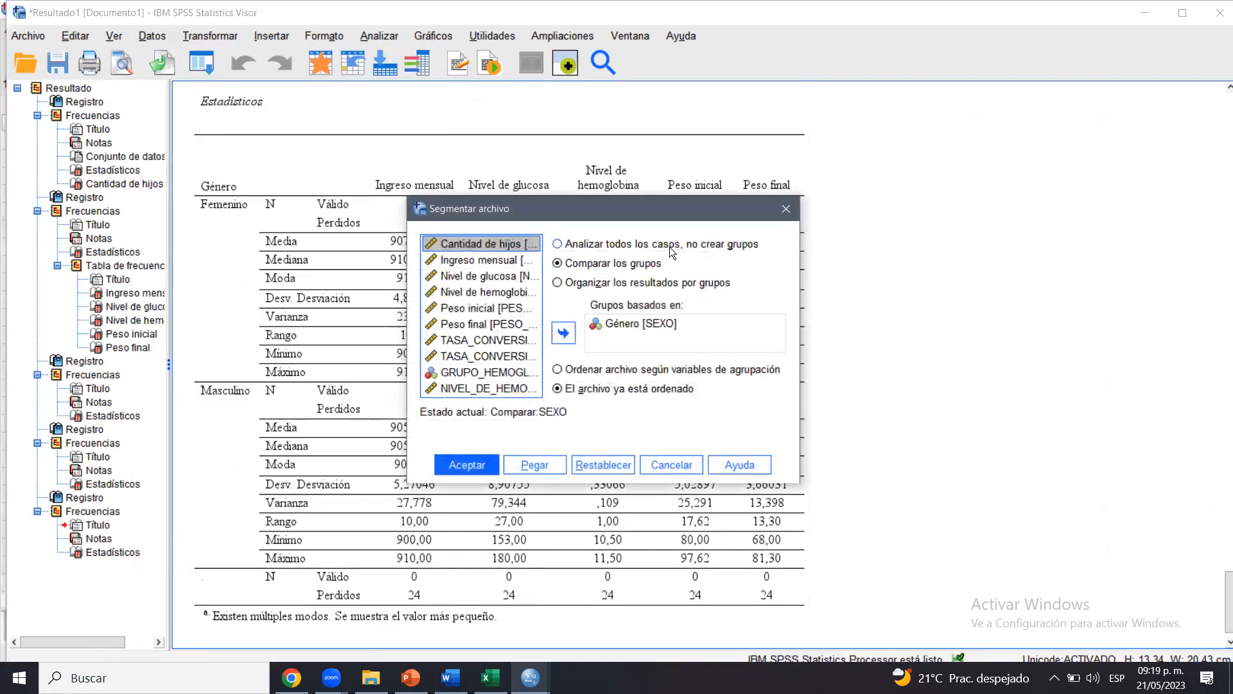
click(585, 463)
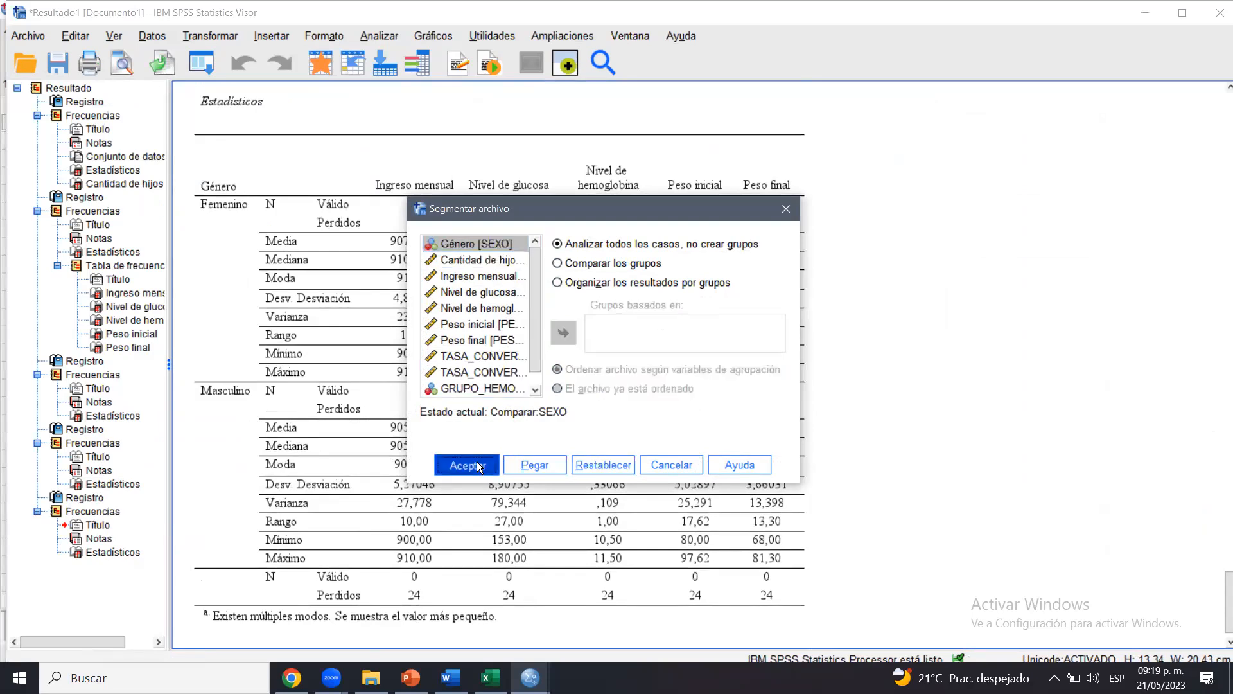
click(477, 461)
Rerun Frequencies on all cases for the same five variables, keeping the central tendency and dispersion statistics
click(382, 40)
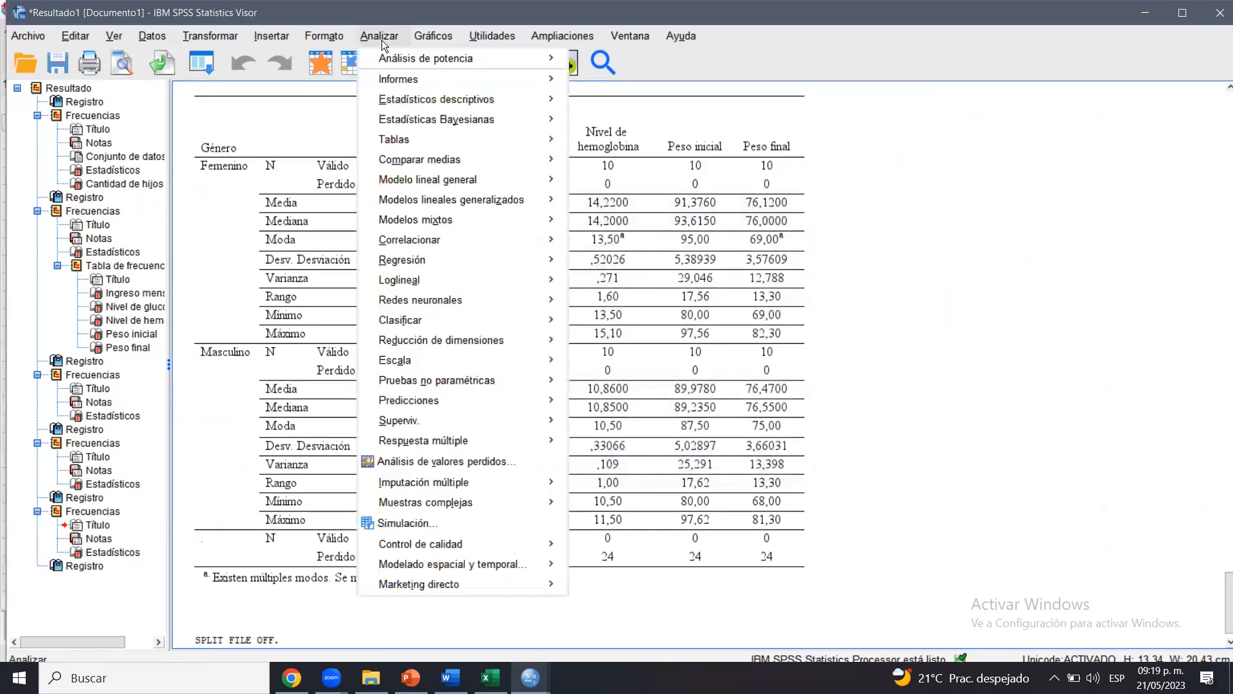
mouse_move(521, 99)
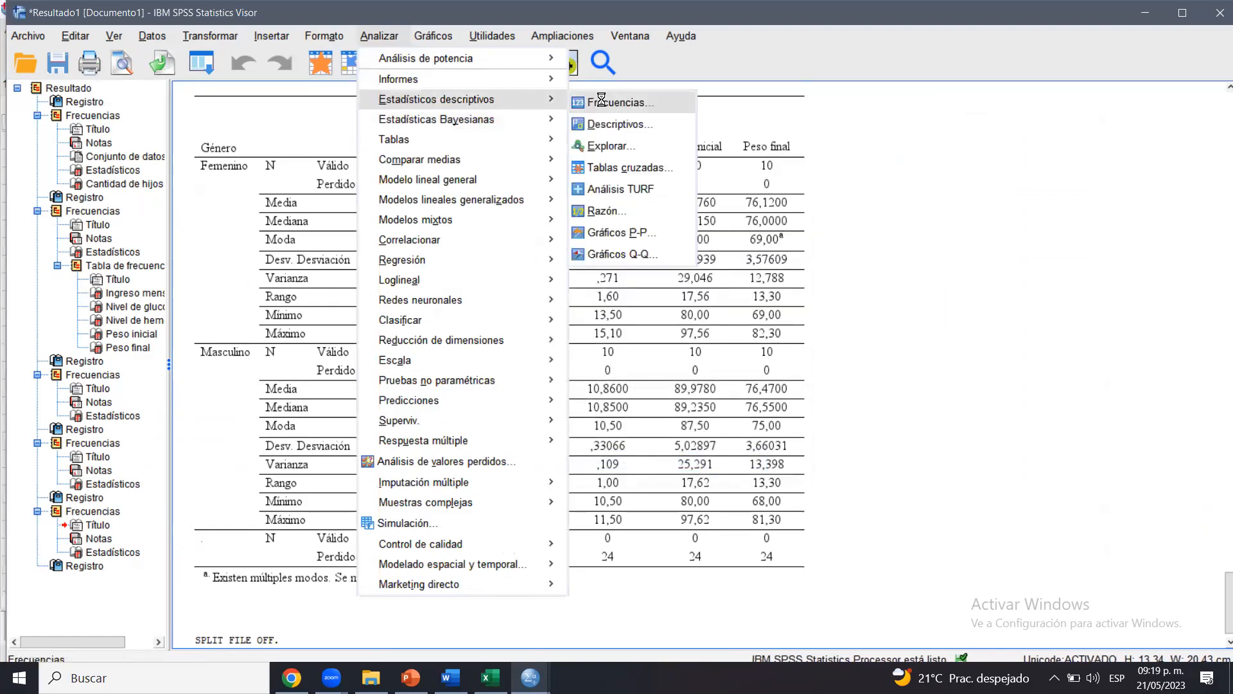
click(602, 101)
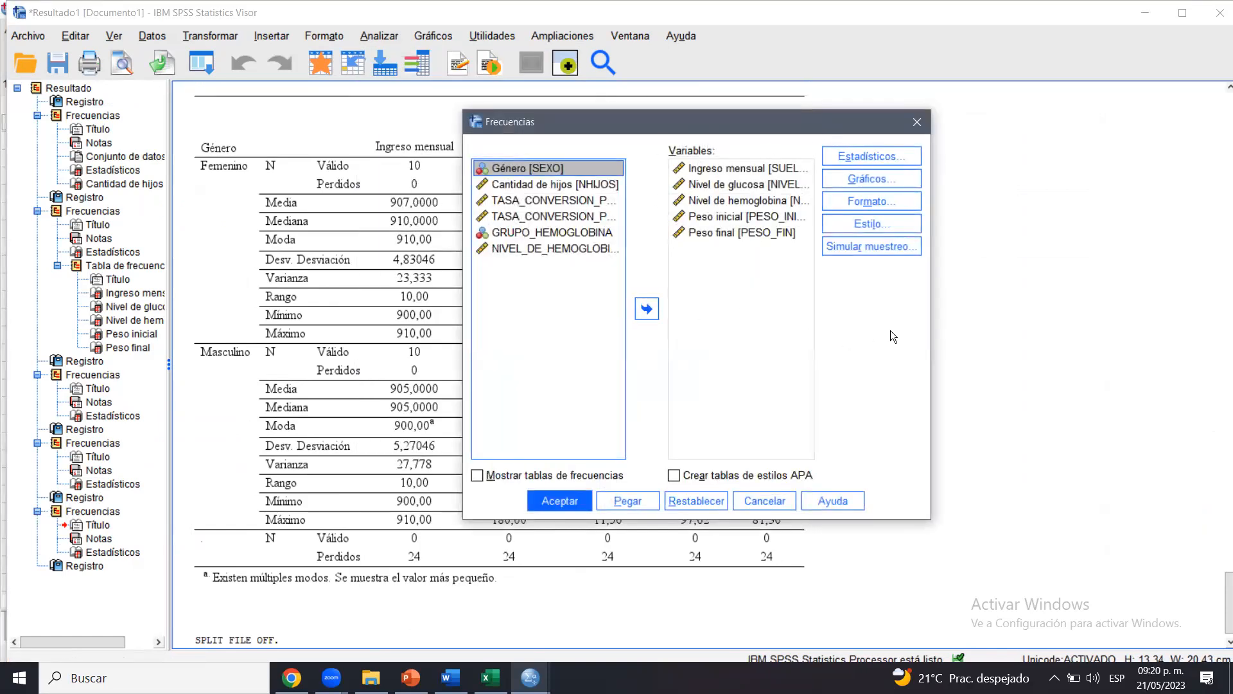
click(871, 156)
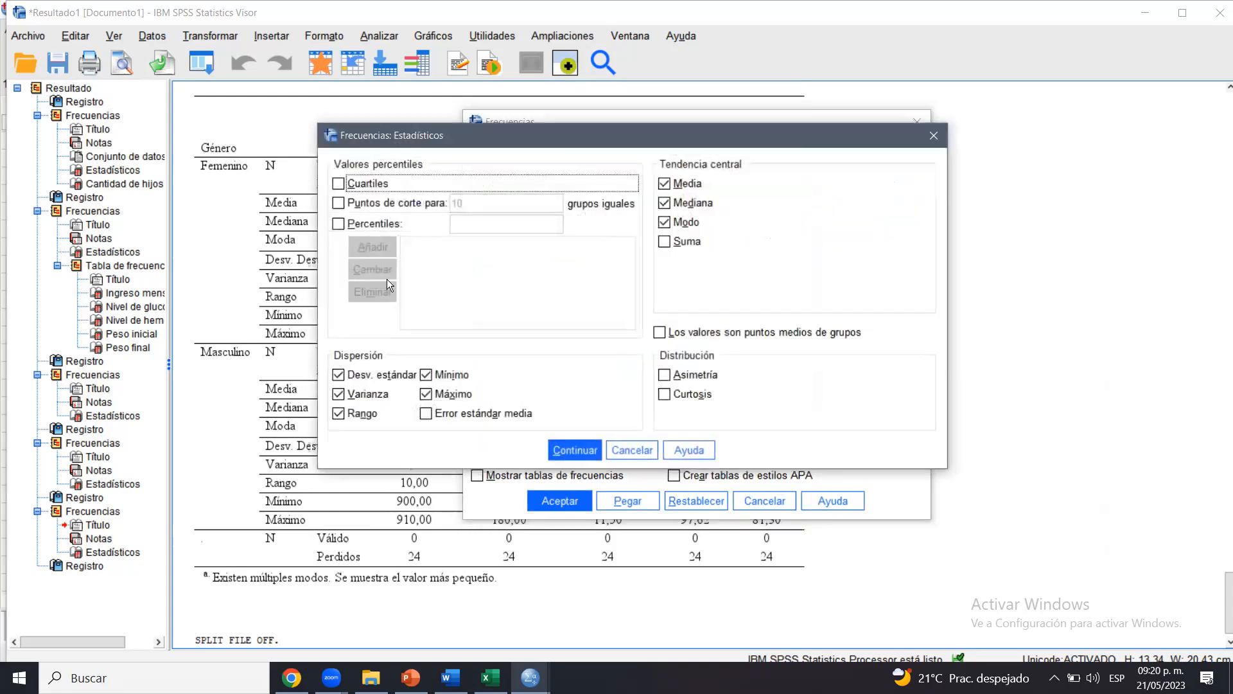
click(933, 135)
click(567, 500)
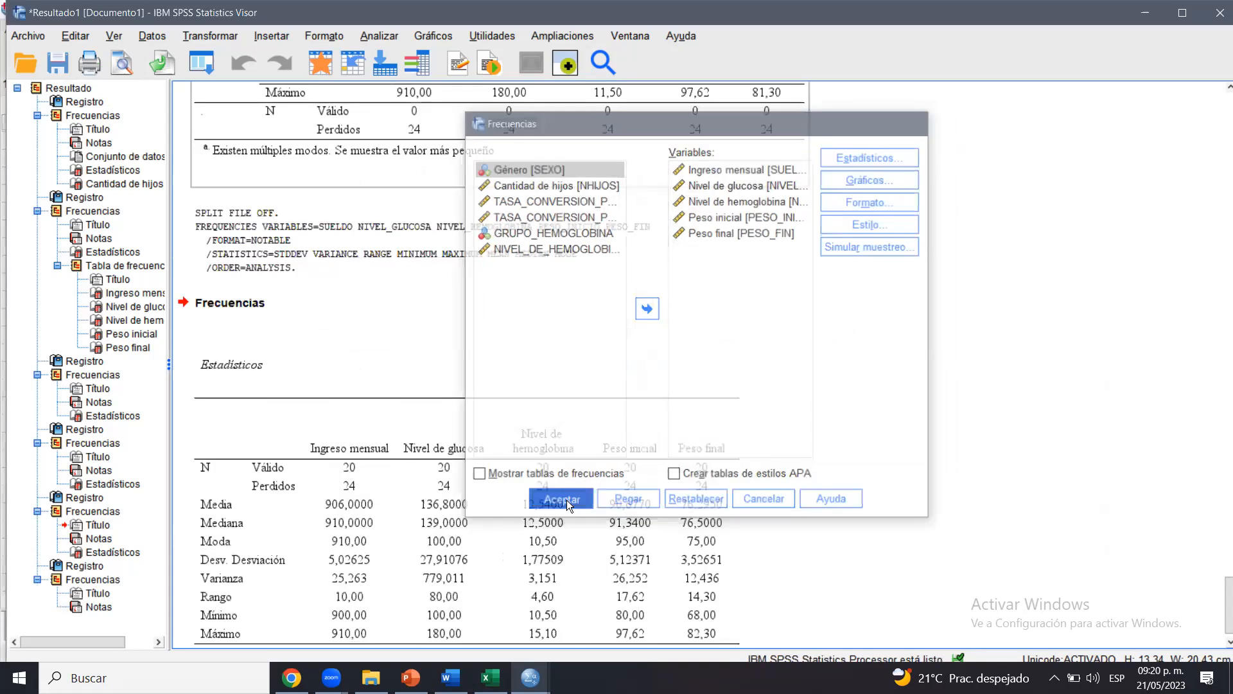
Copy the new ungrouped Estadísticos table and paste it below the MEDIDAS DE DISPERSIÓN O VARIABILIDAD heading in the Word practice document
click(505, 470)
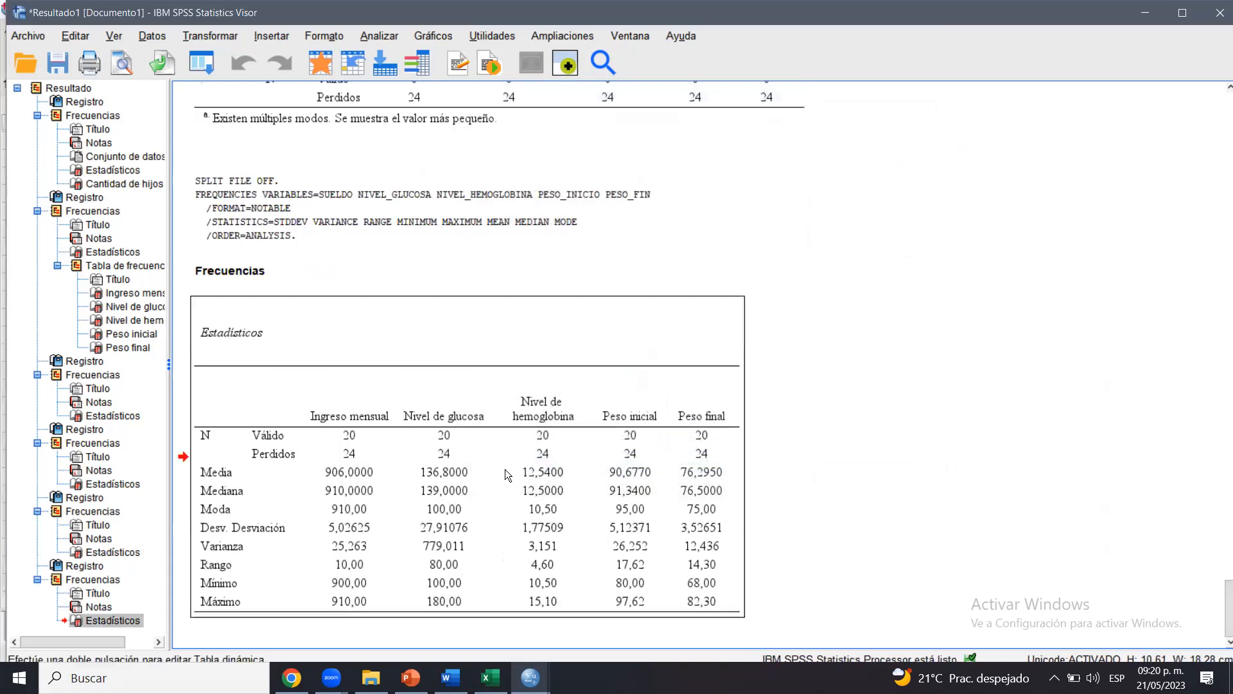
right_click(505, 474)
click(530, 504)
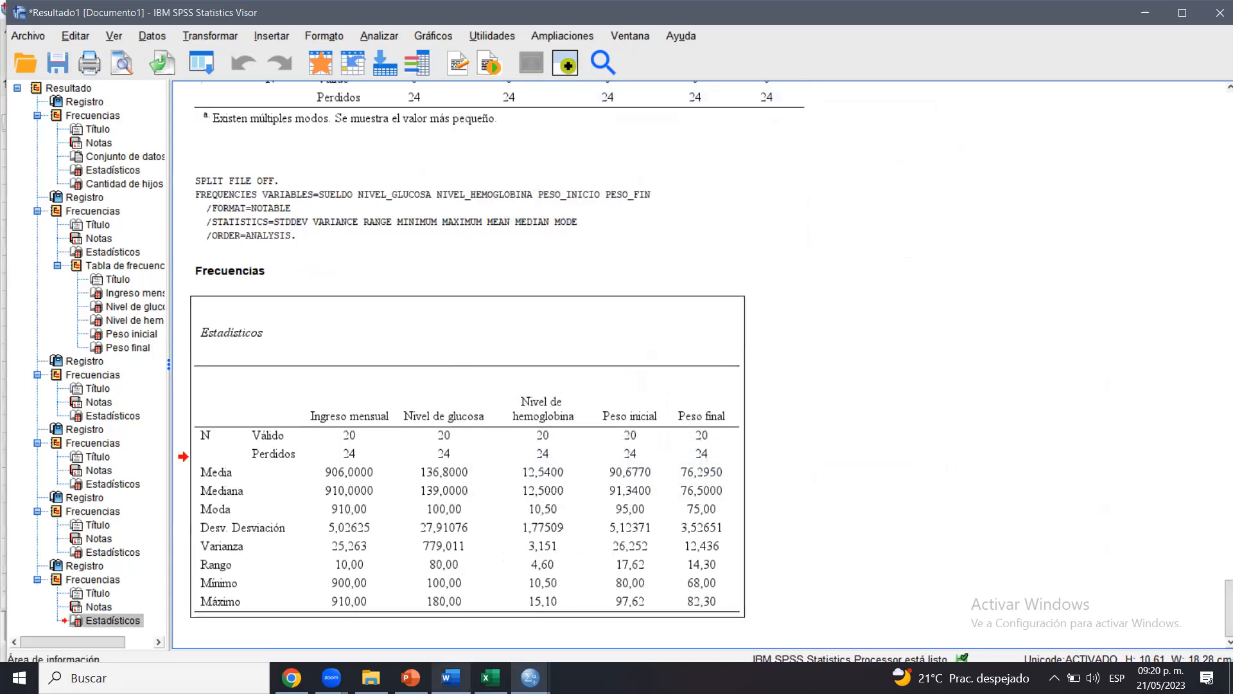
key(alt+Tab)
key(ctrl+v)
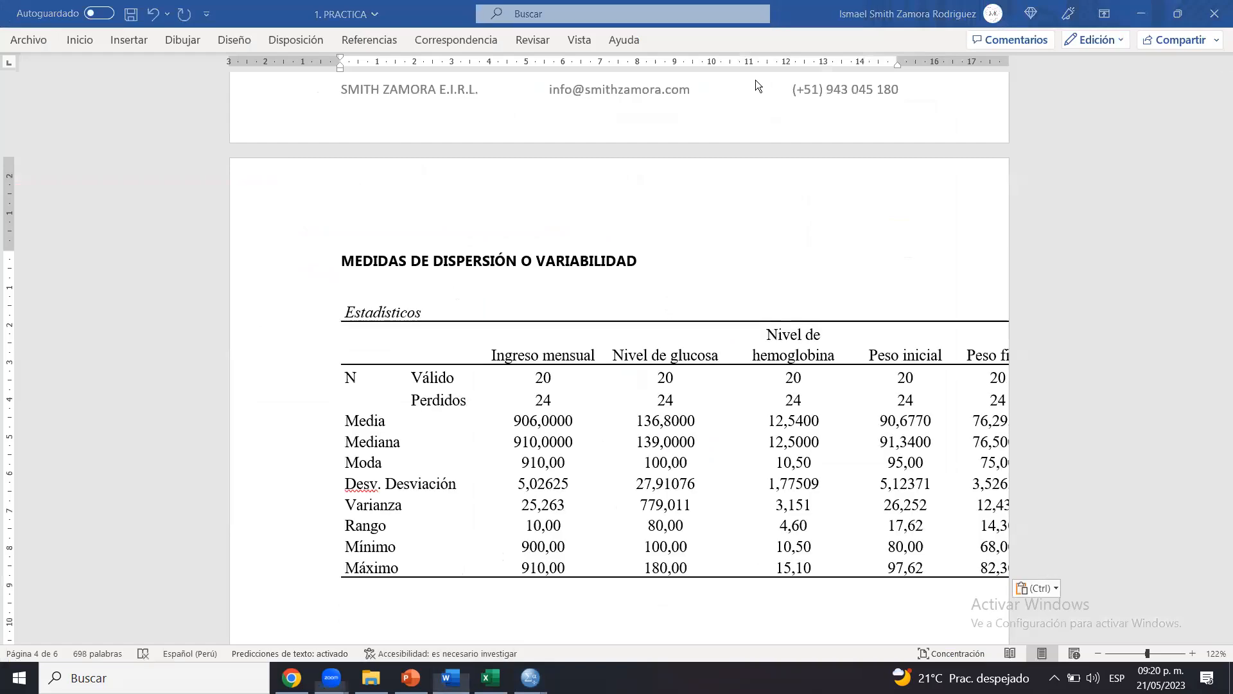
AutoFit the pasted Estadísticos table so that it spans the page width between the margins
click(334, 293)
click(789, 37)
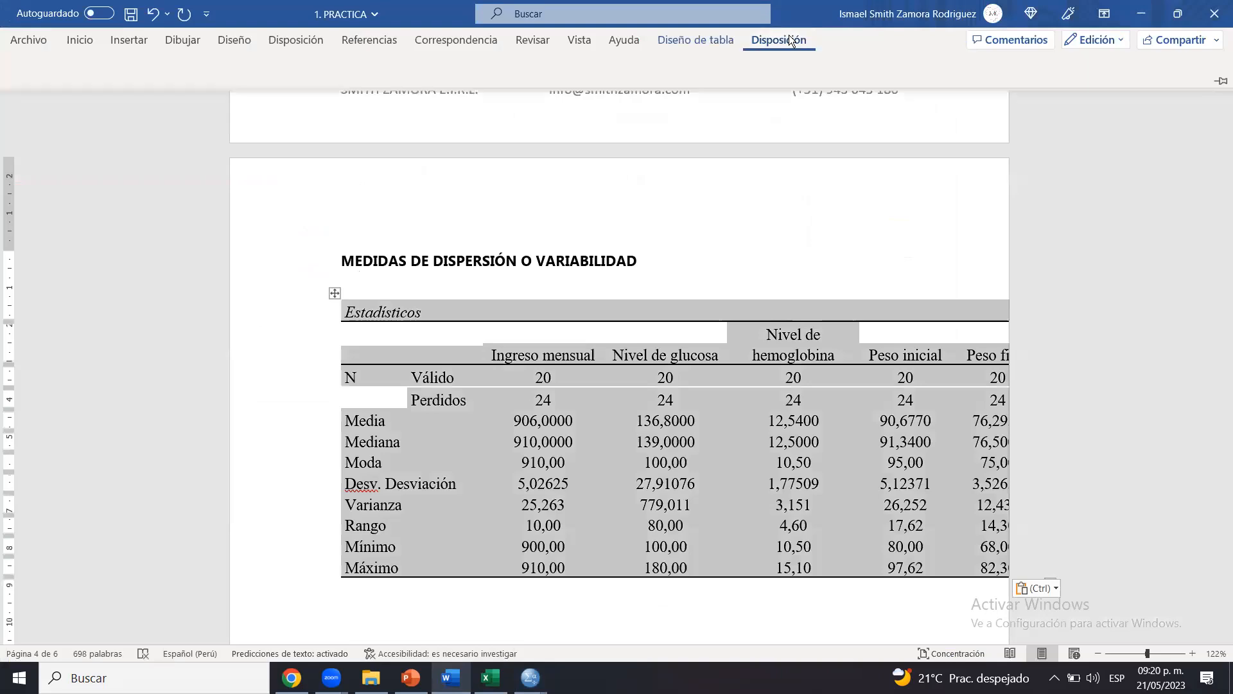
click(583, 85)
click(639, 150)
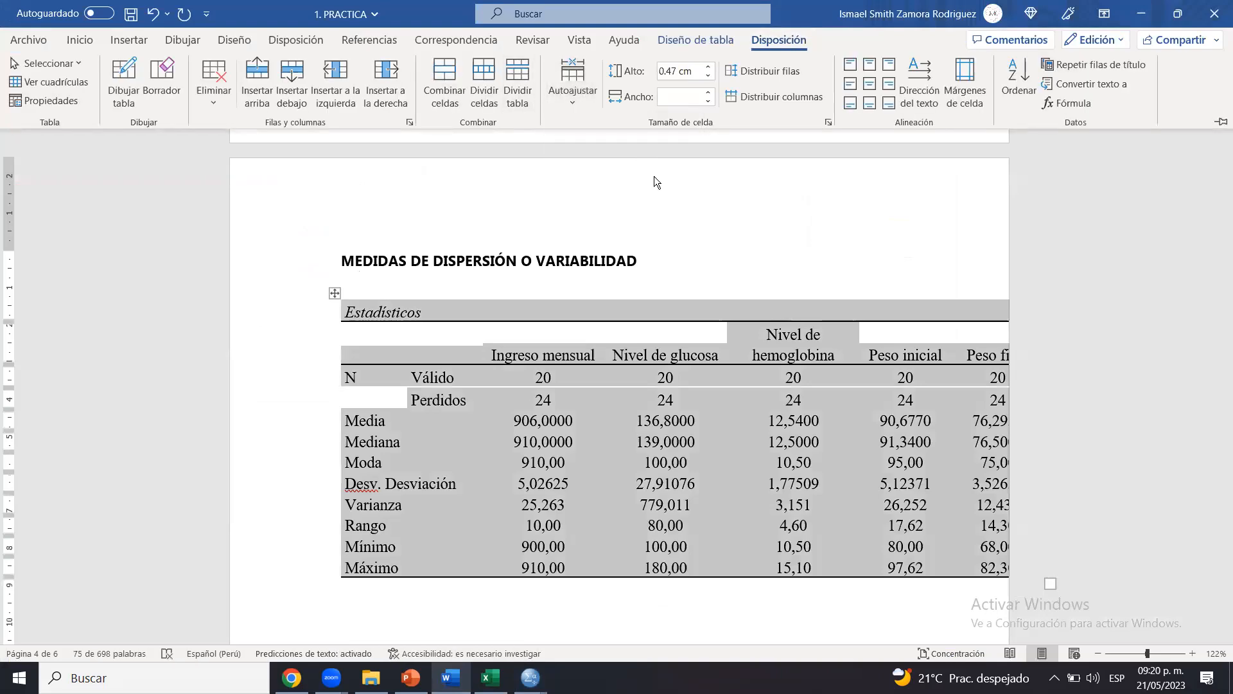
click(983, 536)
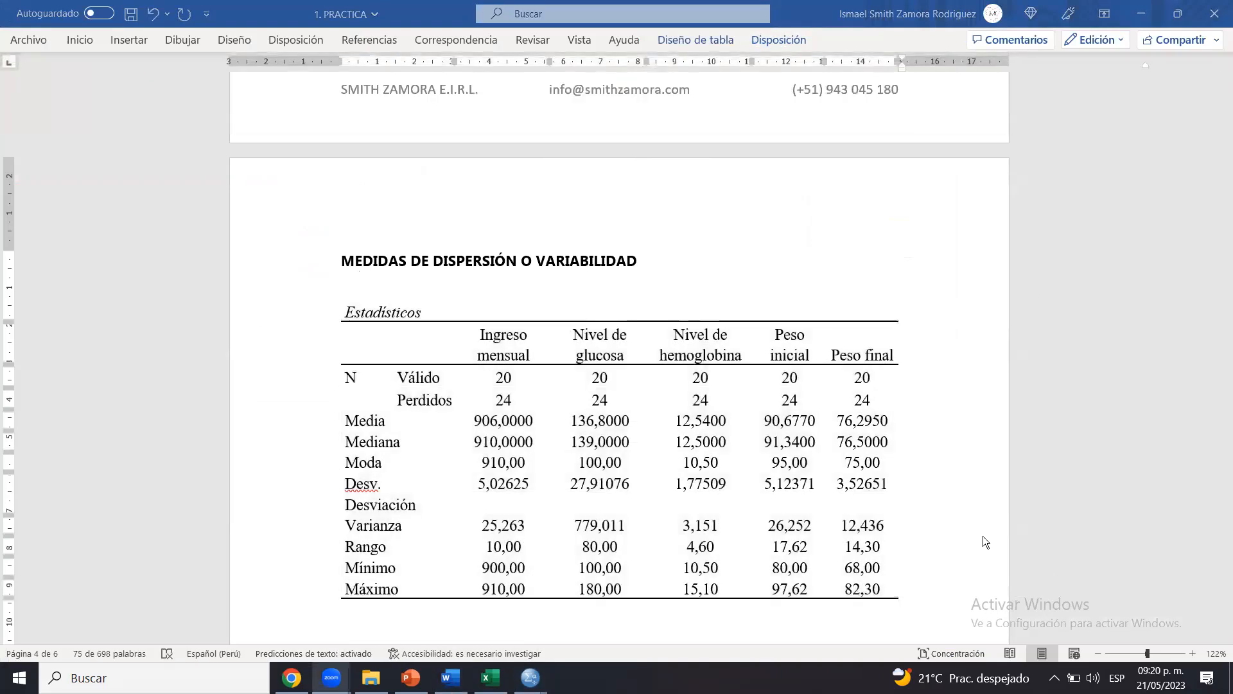
click(970, 419)
drag(946, 462, 959, 661)
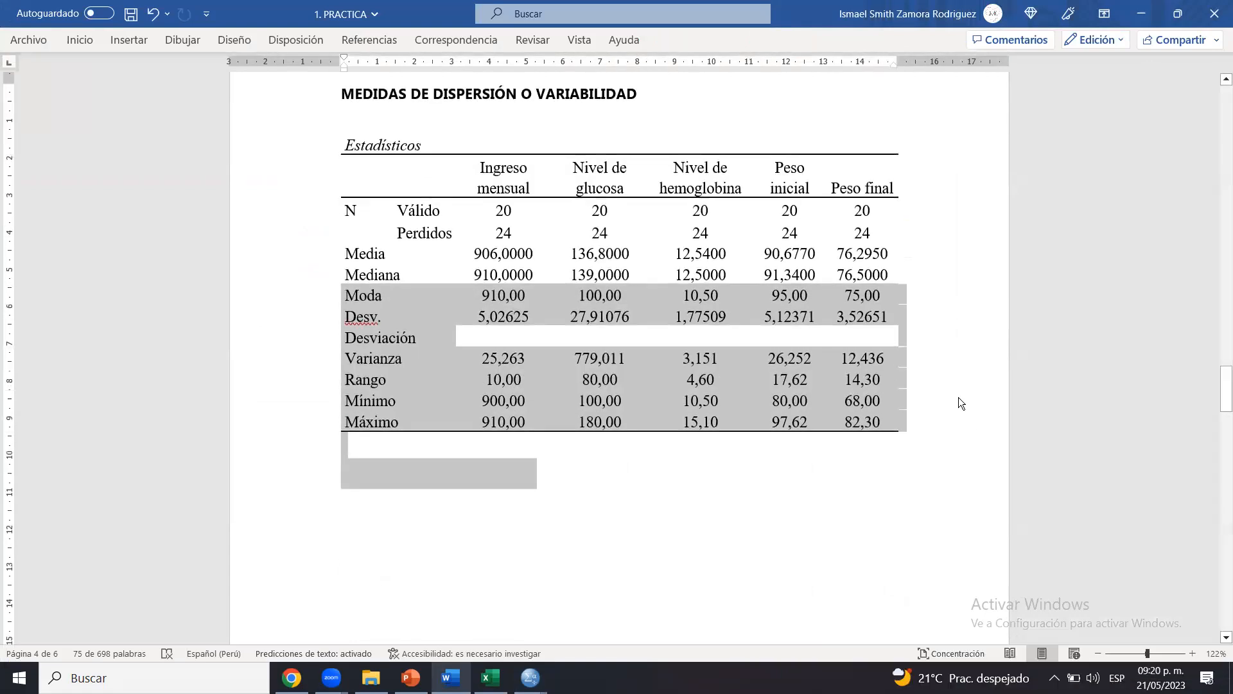
click(523, 455)
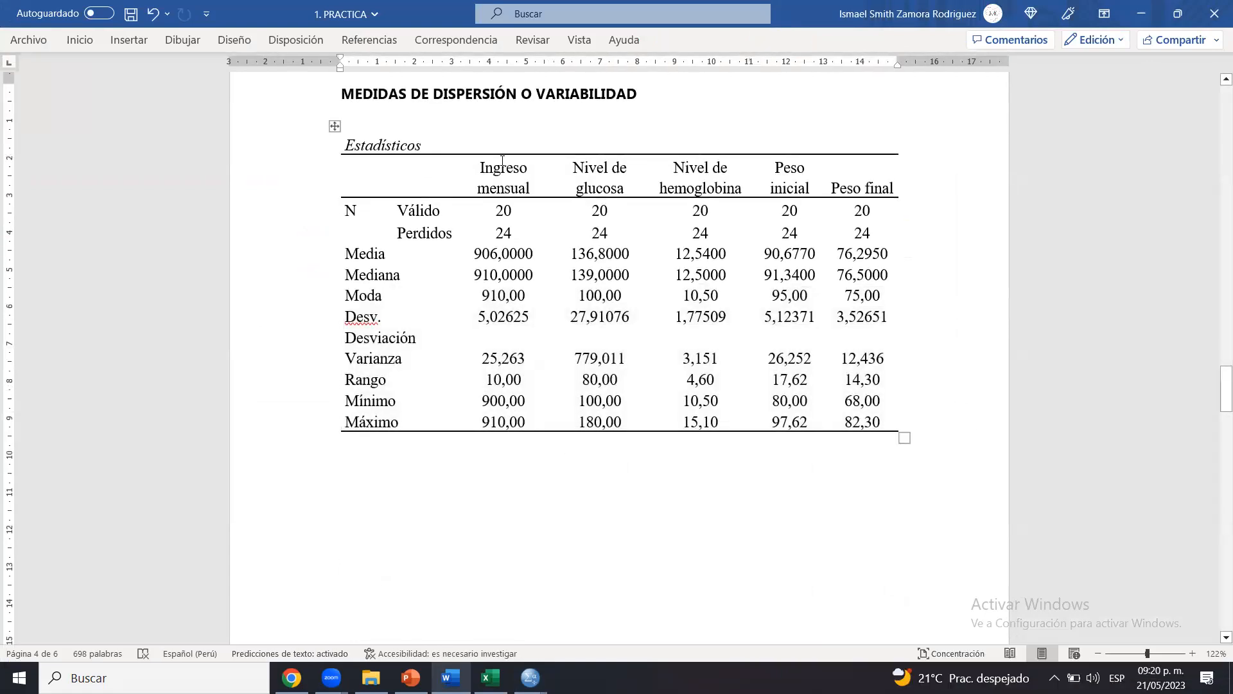
drag(502, 168, 524, 418)
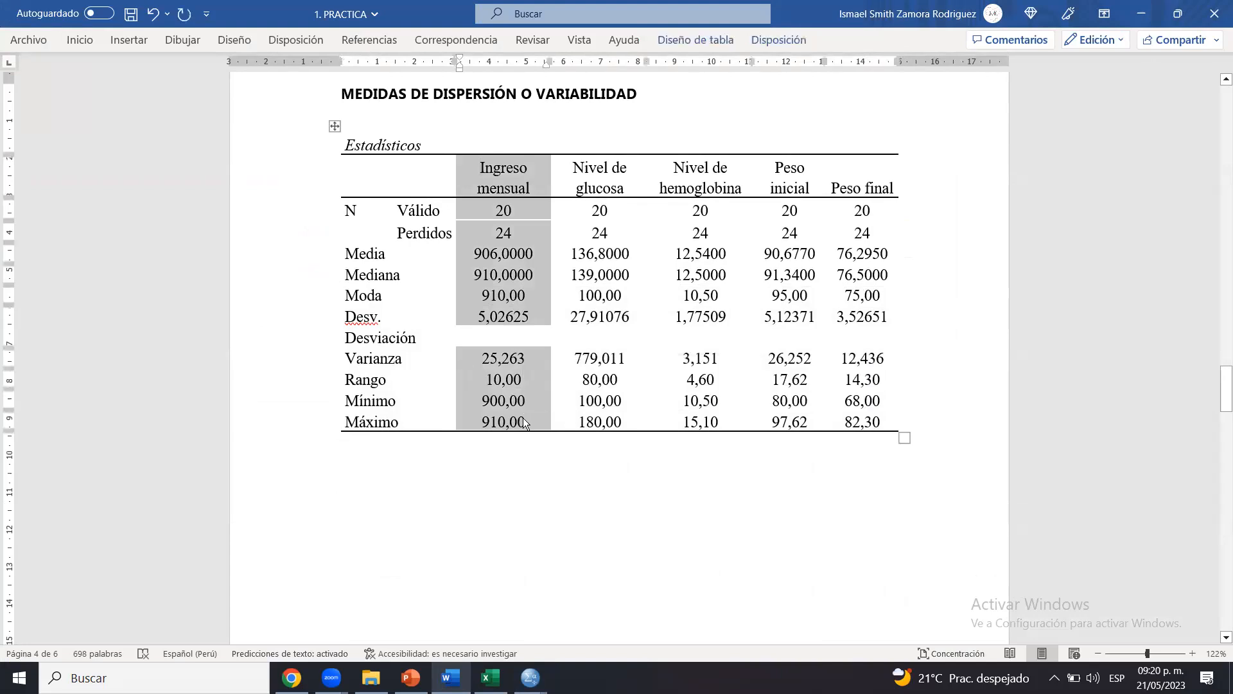
click(524, 418)
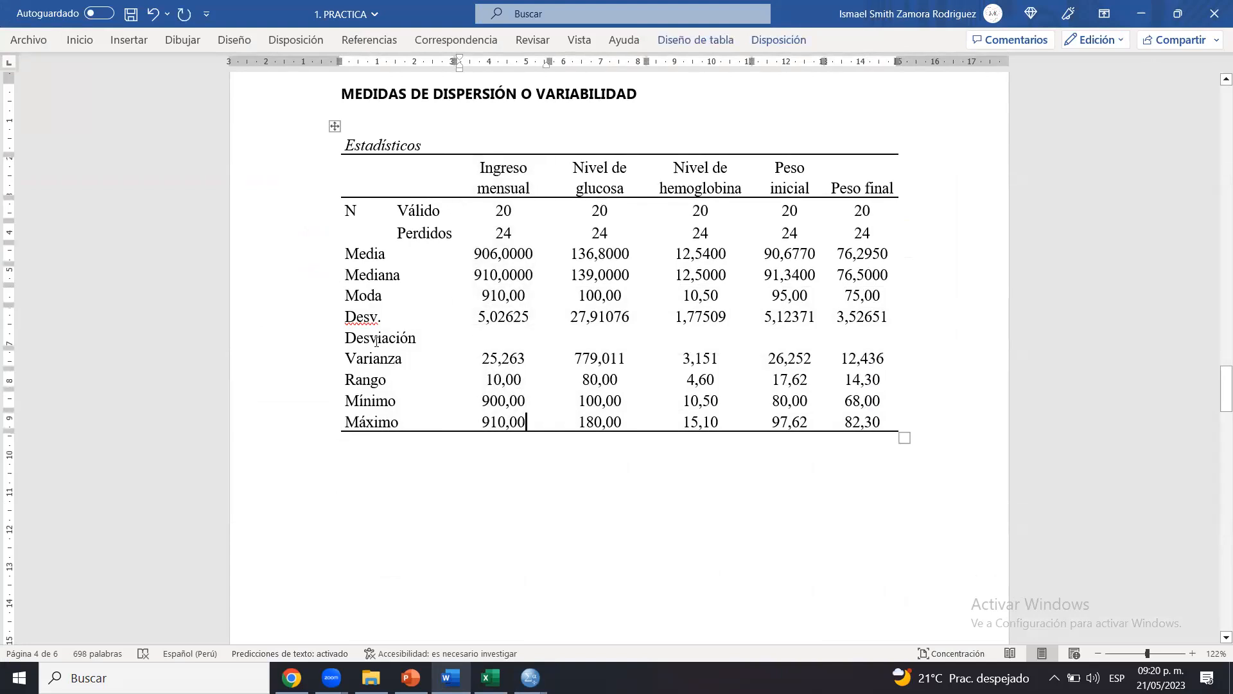
Bold the Desv. Desviación, Varianza, Rango, Mínimo and Máximo rows of the Estadísticos table
drag(363, 321, 881, 329)
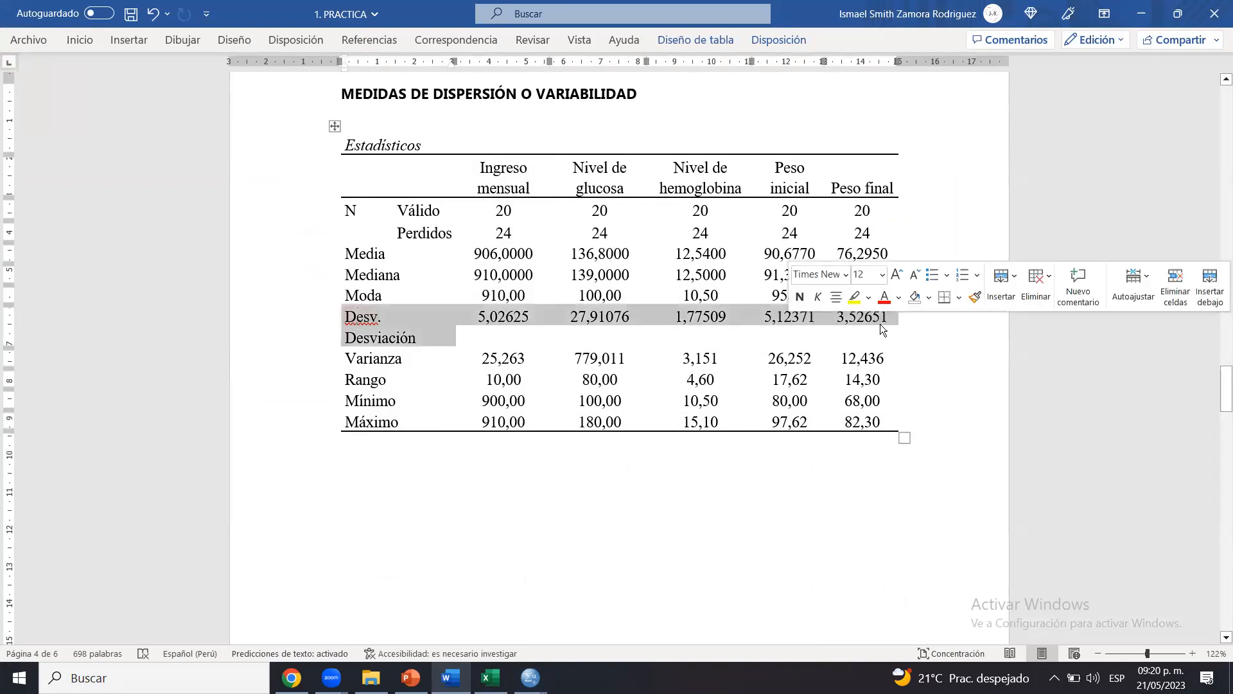
click(877, 327)
drag(362, 320, 871, 323)
key(ctrl+n)
drag(373, 355, 886, 359)
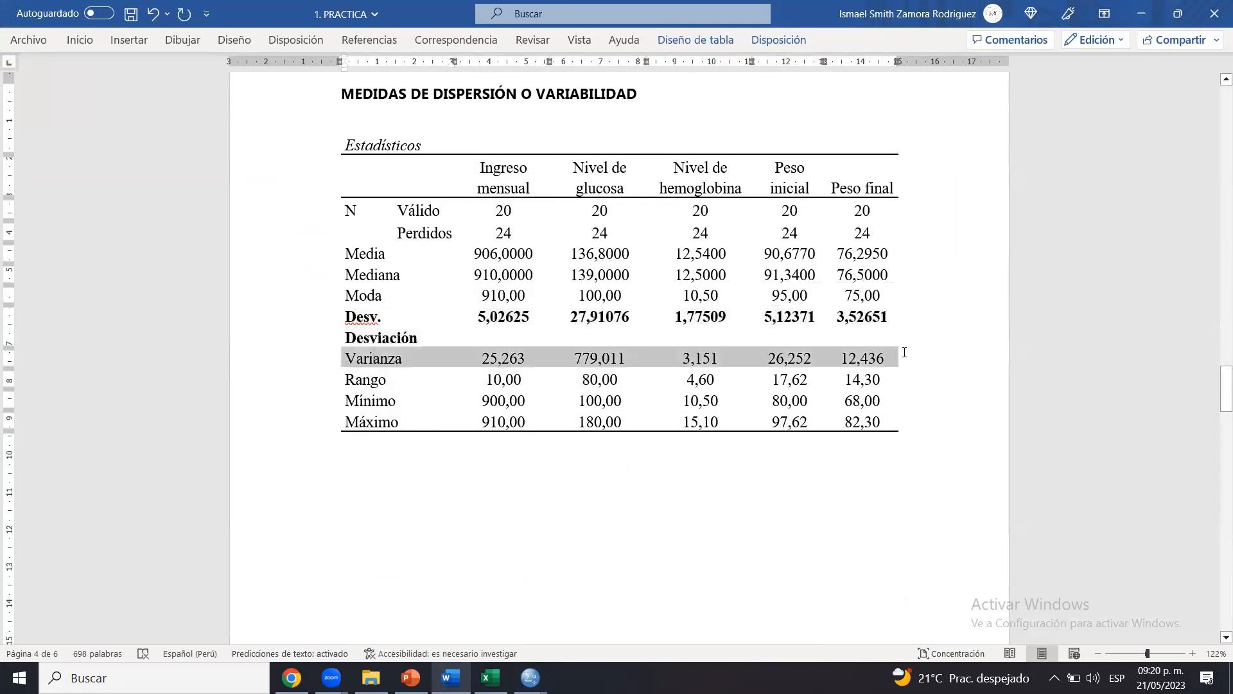
key(ctrl+n)
drag(366, 383, 863, 423)
key(ctrl+n)
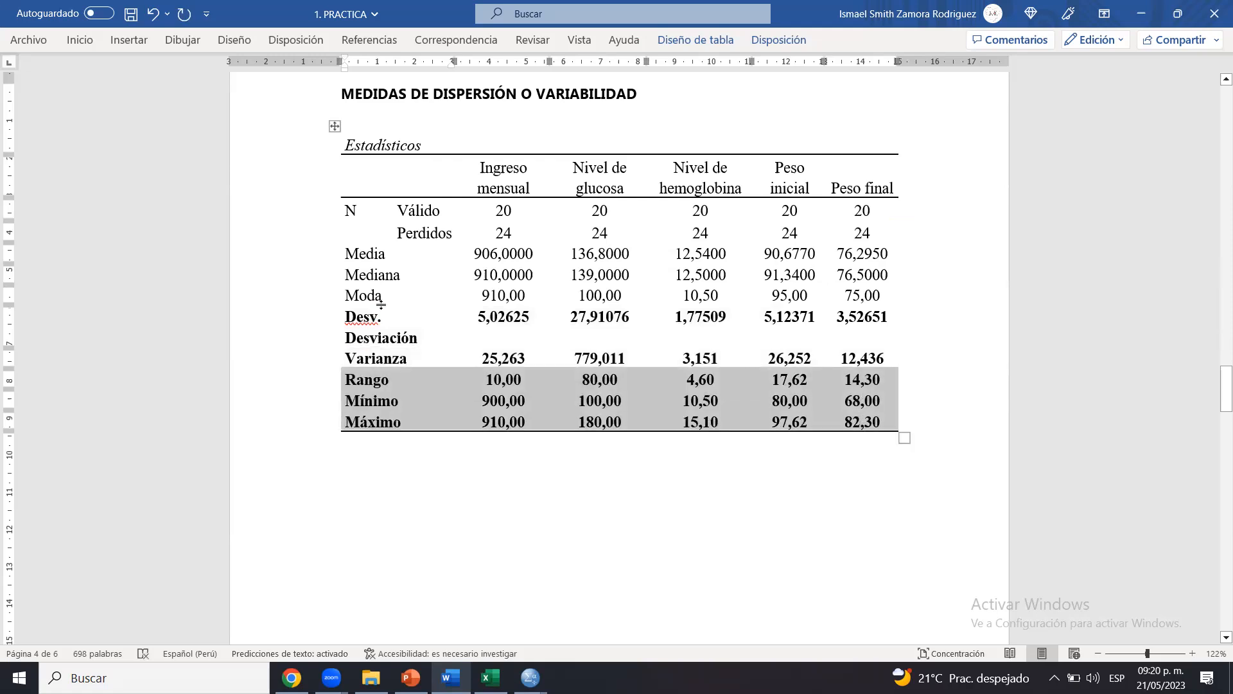
Highlight the Mínimo label and its Ingreso mensual value in yellow
click(393, 357)
drag(355, 400, 504, 401)
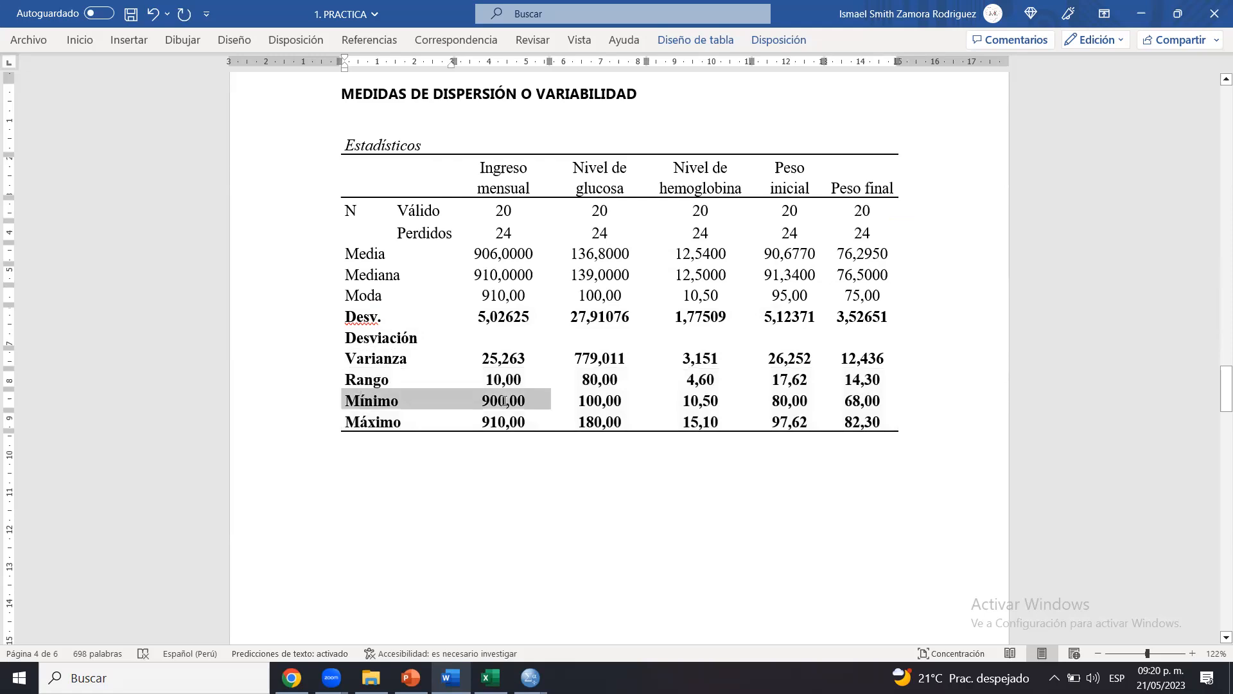
click(572, 378)
Write "El valor más pequeños dentro de los datos es 900, y el valor máximo 910." below the Estadísticos table
click(511, 464)
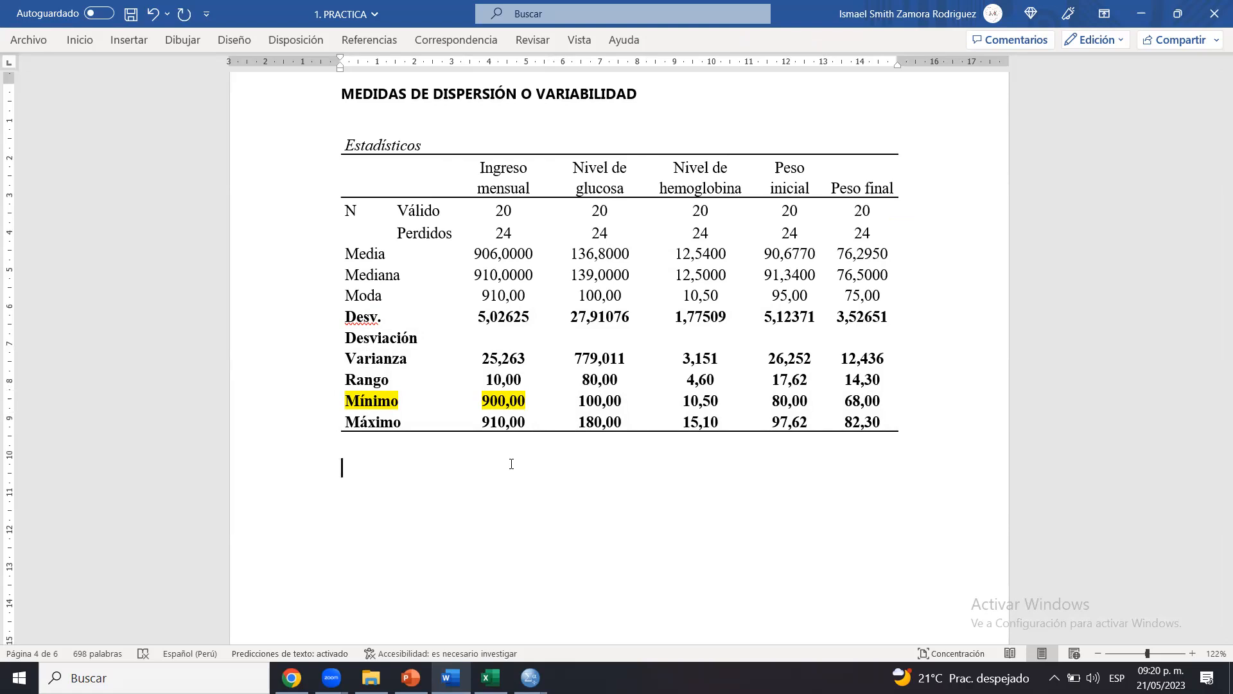
text(El valor más pequeños de)
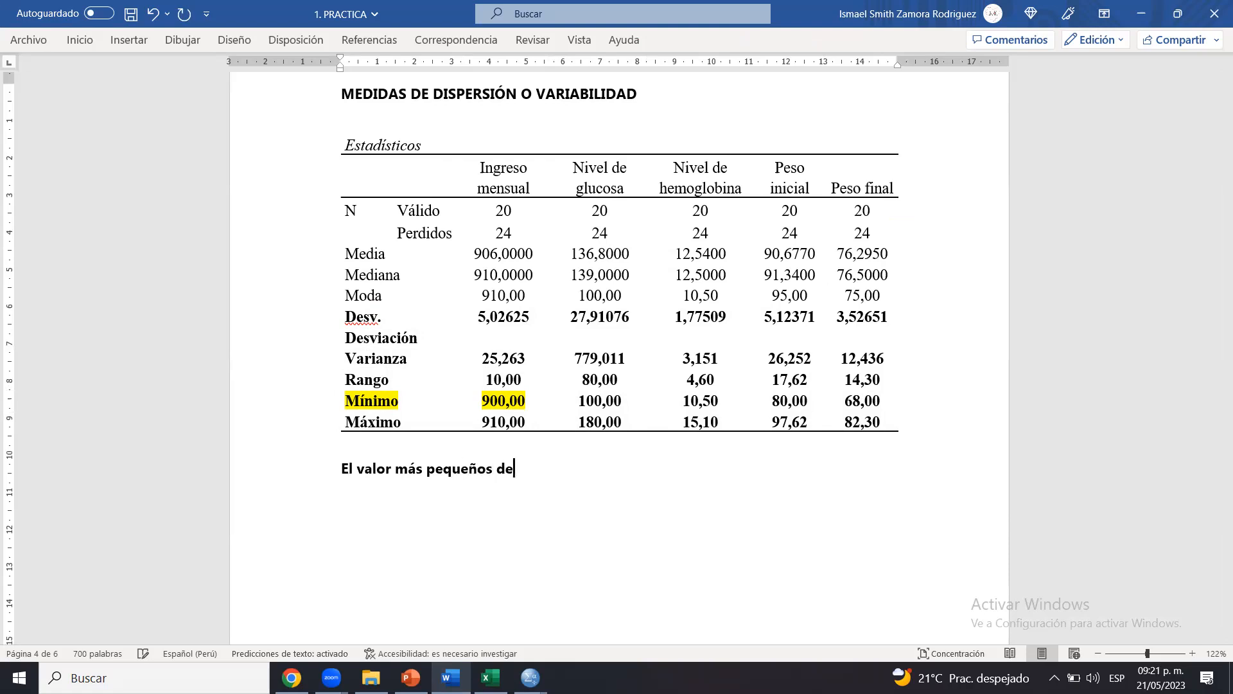
text(ntro de los datos es 900.)
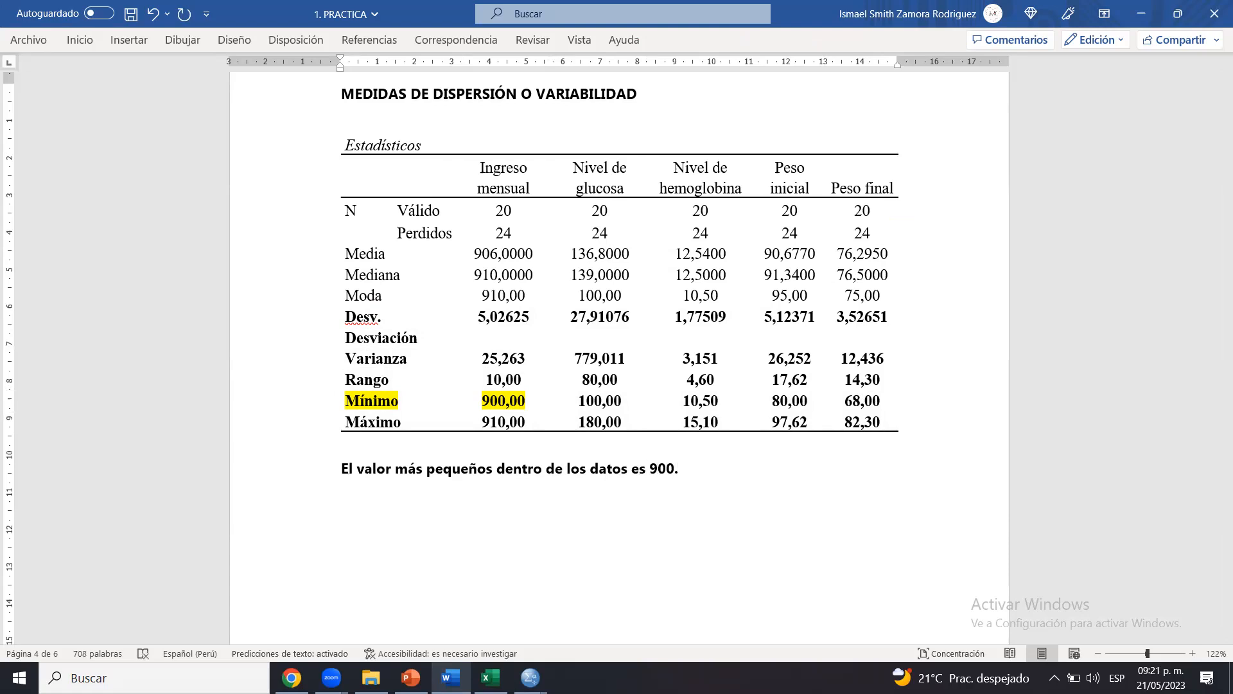
text(, y el valor máxim)
key(BackSpace)
key(BackSpace)
key(BackSpace)
key(BackSpace)
key(BackSpace)
text(máximo 910)
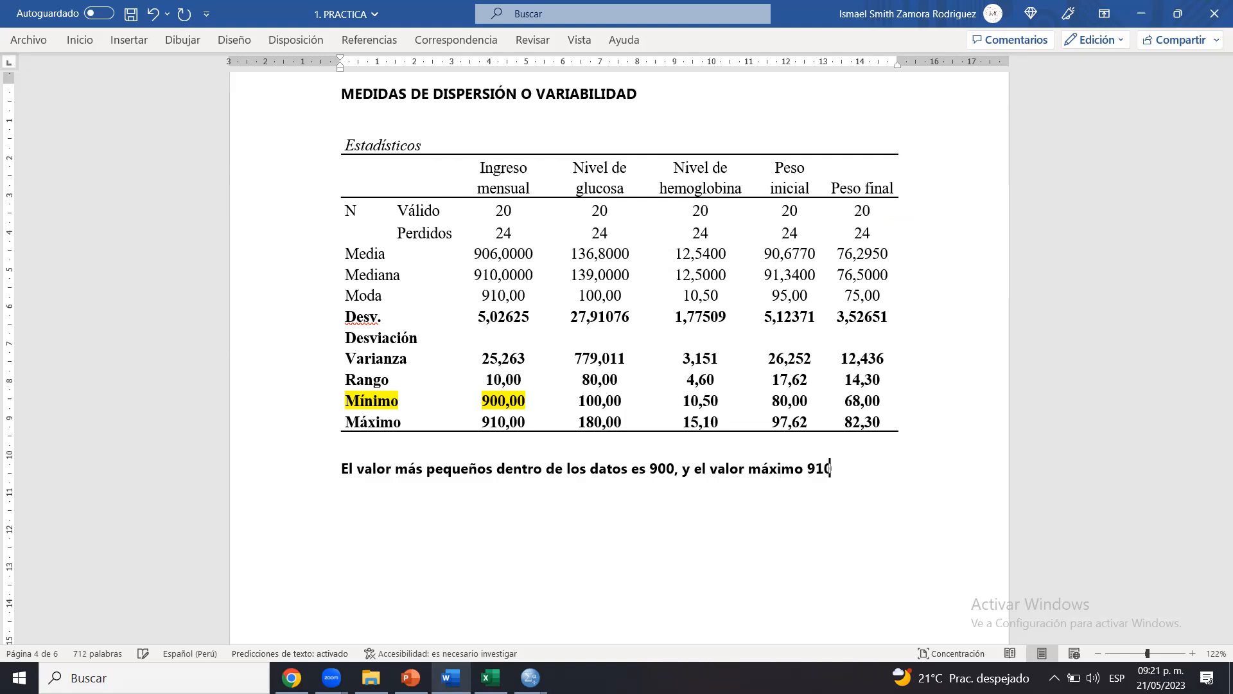
text(.)
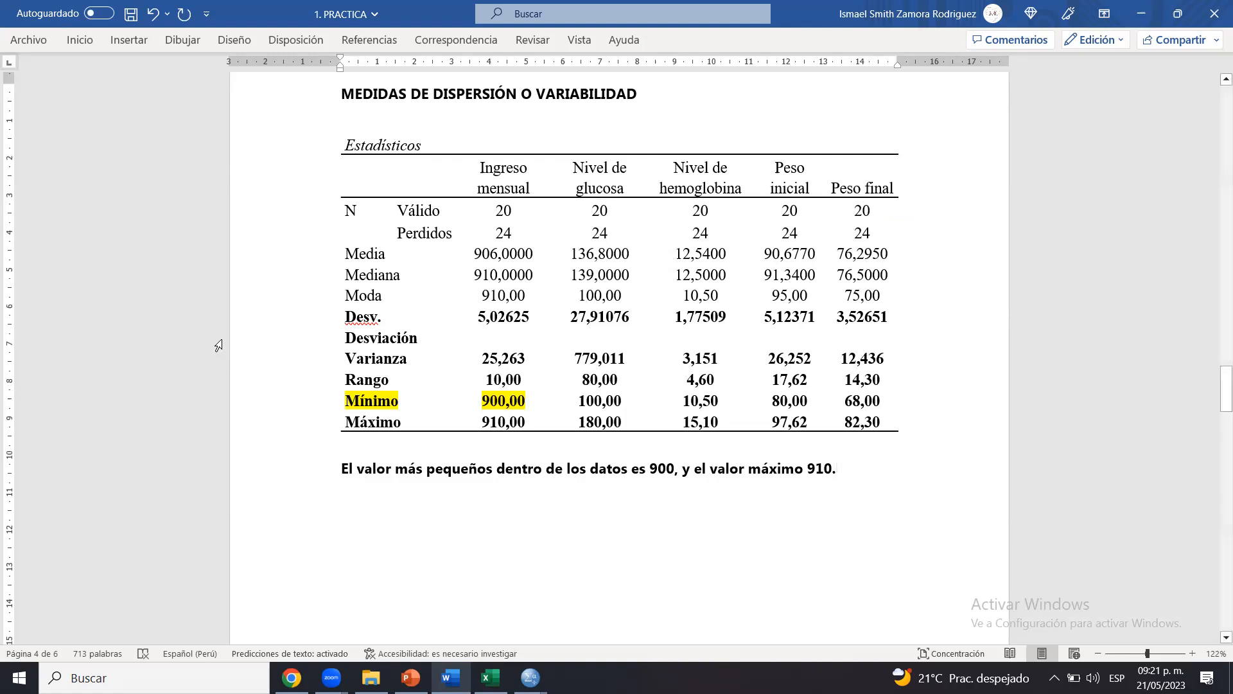
Highlight the Rango label and its Ingreso mensual value in turquoise
drag(358, 379, 498, 379)
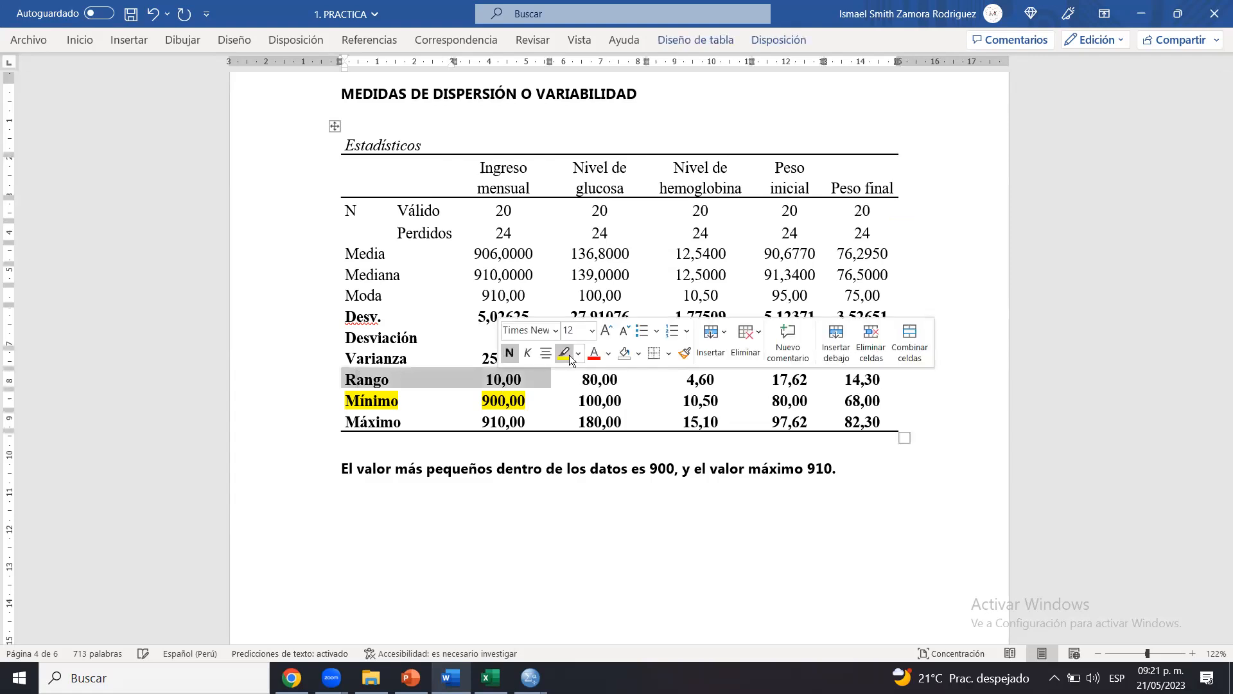
click(576, 355)
click(615, 373)
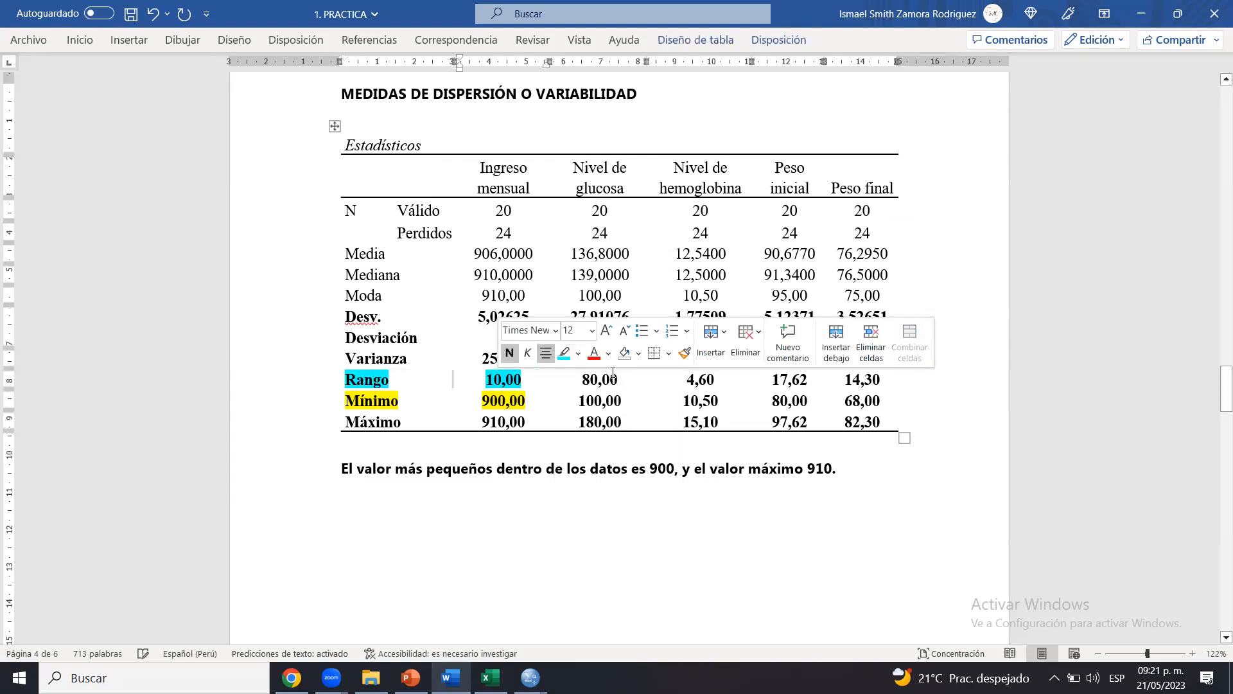
Add the paragraph "Rango: 10. La máxima variabilidad de los datos es 10." below the minimum and maximum sentence, correcting its spelling
click(825, 468)
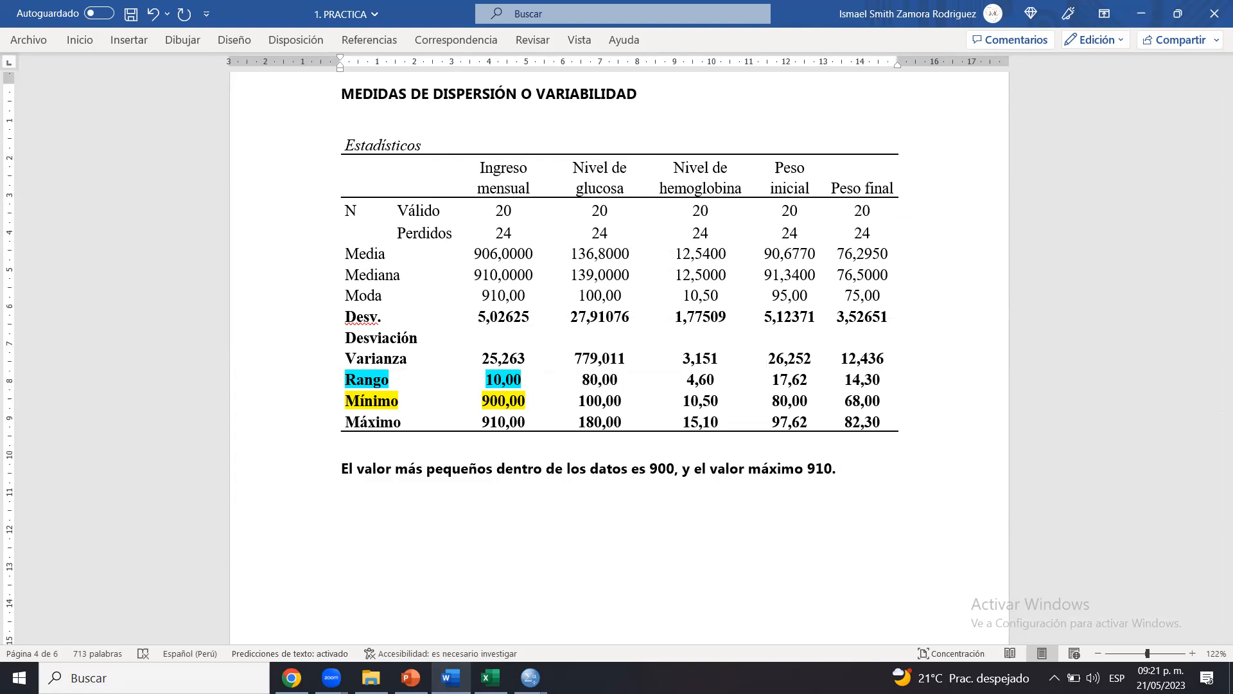
key(Return)
text(Rango: 10.)
text(La máxim)
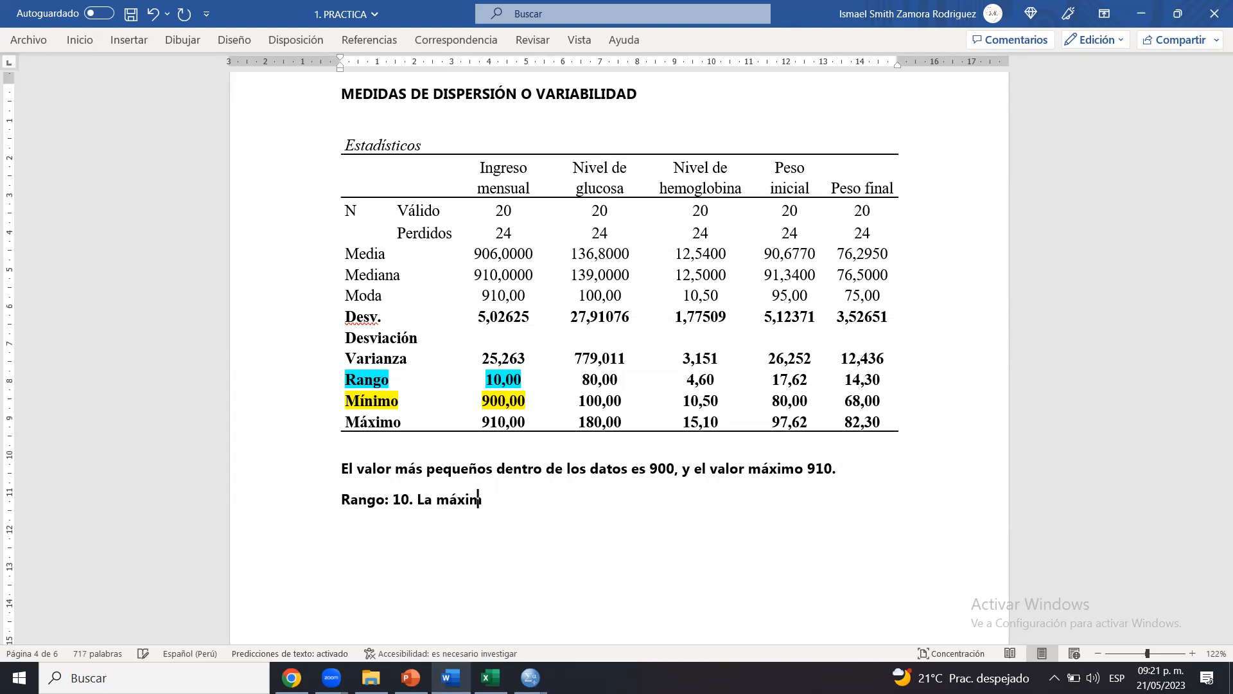
text(a varibilidad de lo)
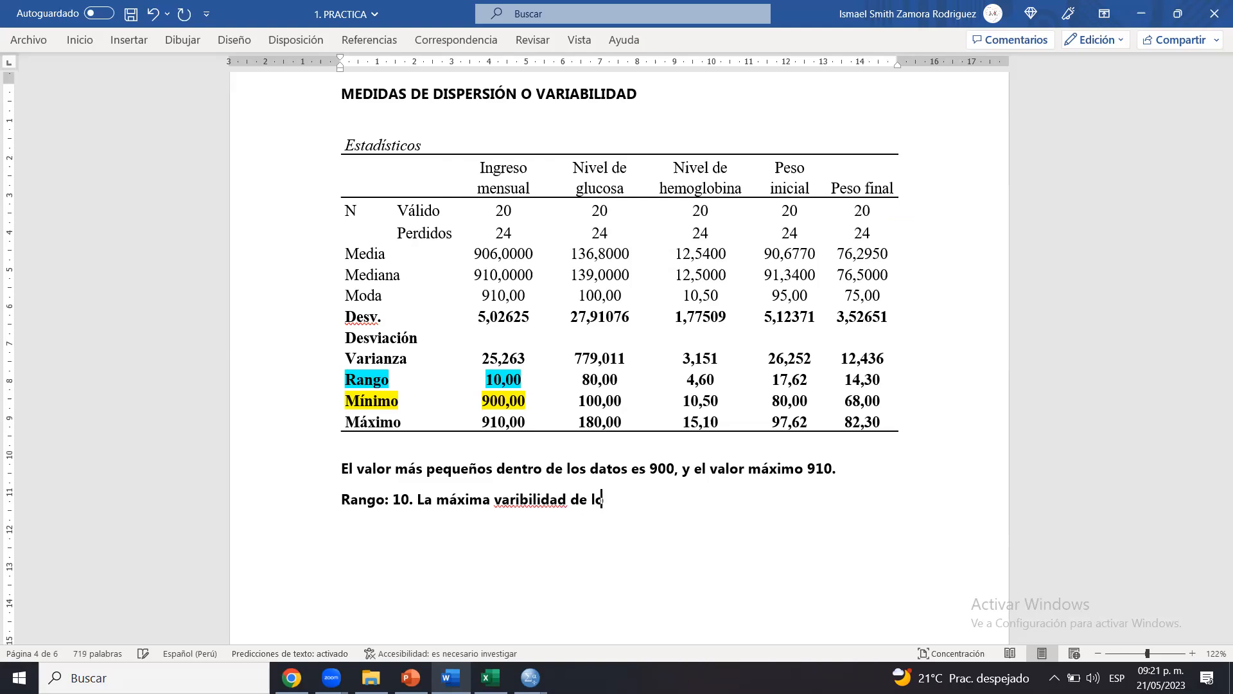
text(s datos es 10.)
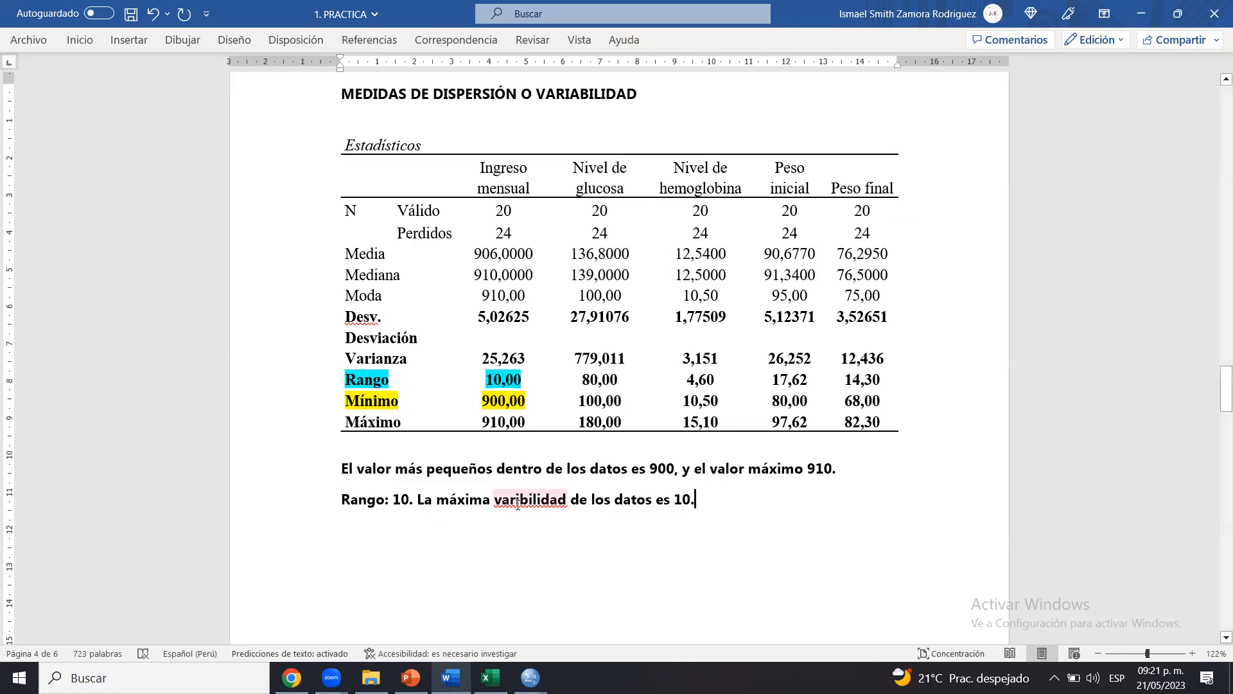
right_click(517, 500)
click(626, 265)
Remove the bold from "La máxima variabilidad de los datos es 10." in the Rango paragraph
drag(714, 506, 420, 511)
key(ctrl+b)
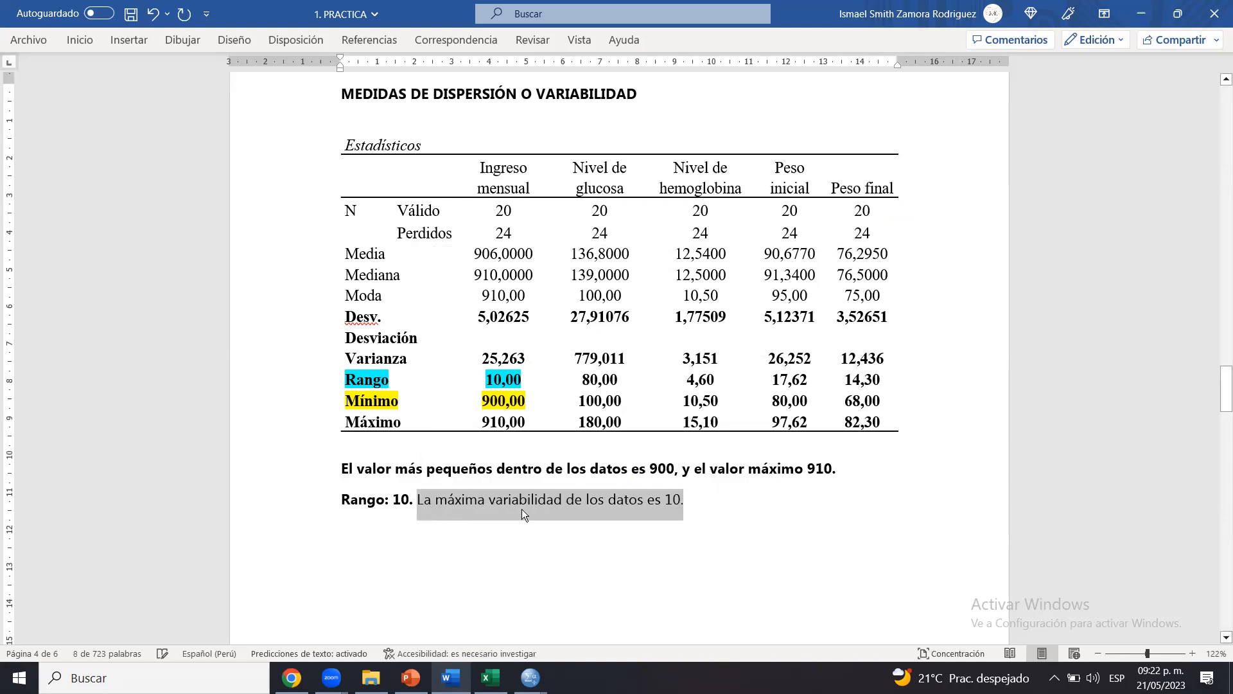
click(580, 500)
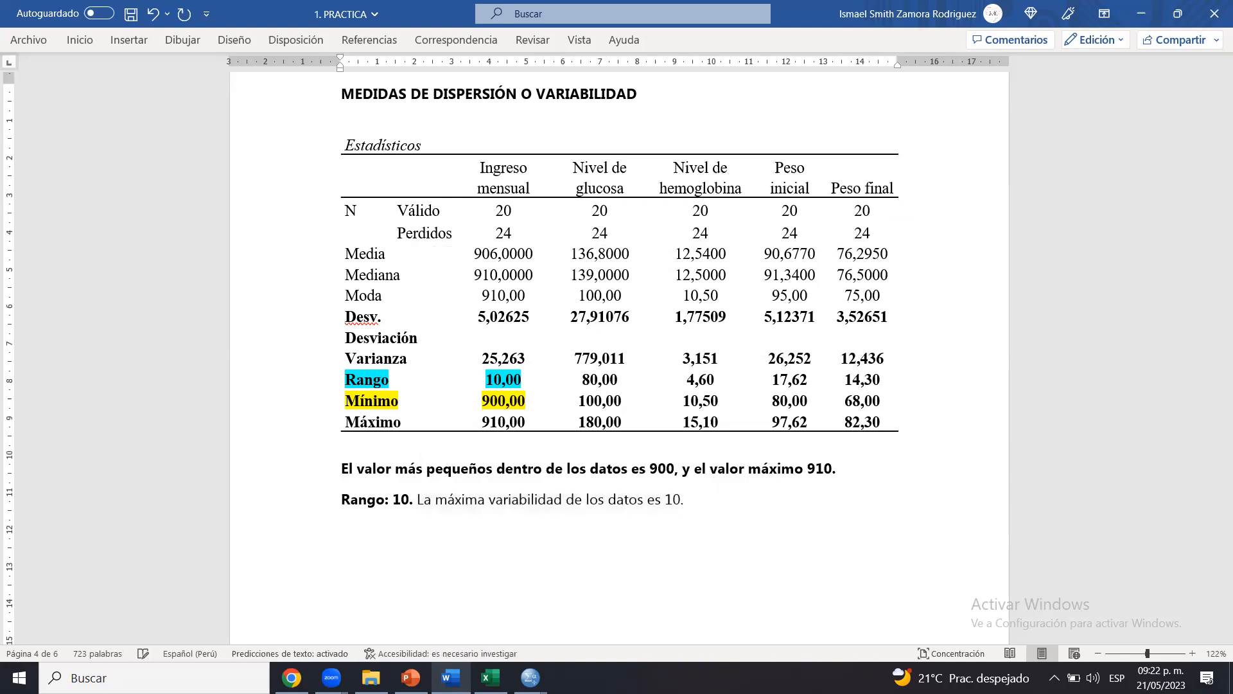
Add the sample series 1,2,3,4,5,10 below the Rango paragraph and enlarge its font by three increments
text(1,2,3,4,5,10)
double_click(467, 522)
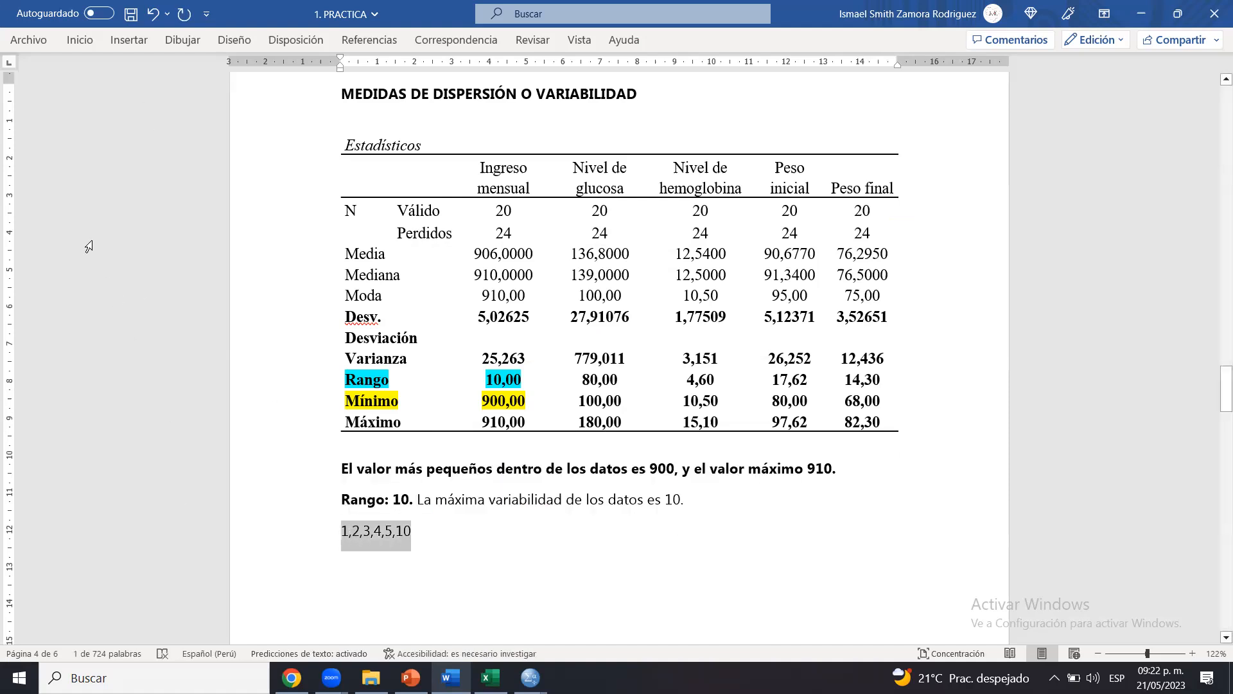
click(80, 40)
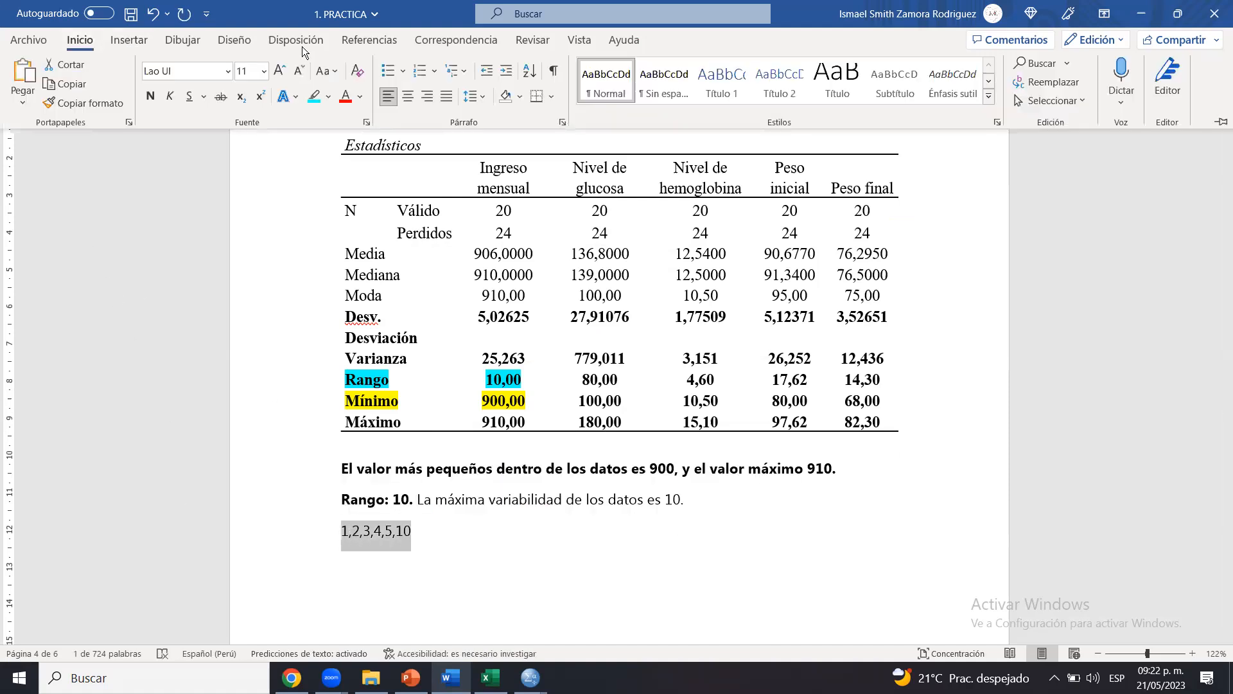
click(280, 72)
click(280, 71)
click(280, 71)
click(493, 524)
click(465, 546)
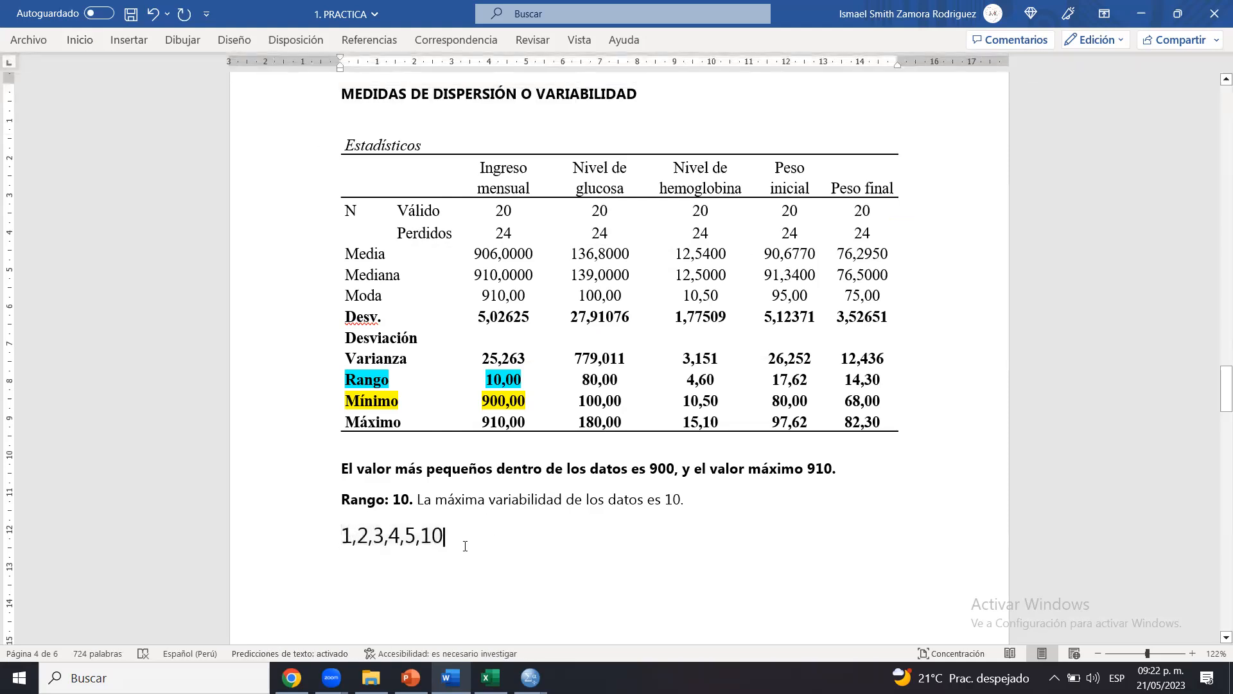
Examine the distances between the numbers of the sample series to illustrate the range
drag(343, 538, 454, 538)
click(365, 537)
click(382, 537)
click(401, 538)
click(454, 538)
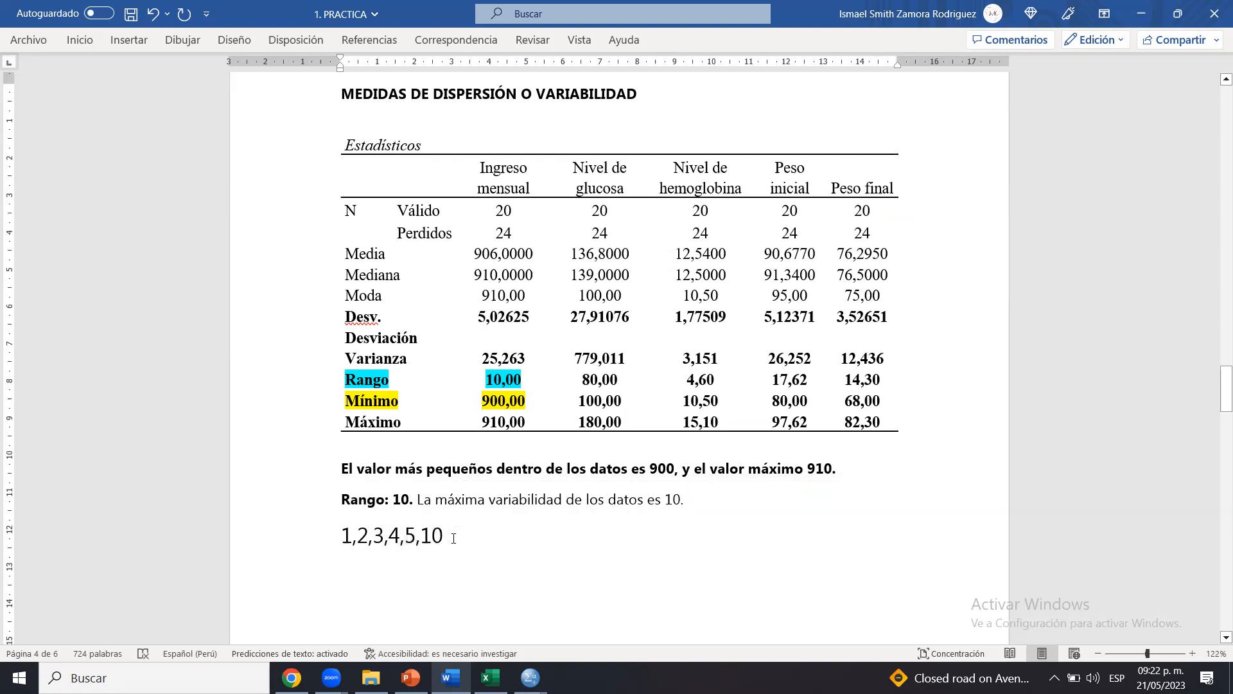
drag(403, 539, 454, 539)
click(455, 538)
drag(384, 537, 453, 539)
click(453, 535)
click(464, 538)
drag(362, 541, 447, 540)
click(471, 535)
drag(341, 539, 473, 535)
click(473, 535)
Append 11 to the sample series, compare its first and last numbers, and delete the sample line
text(,11)
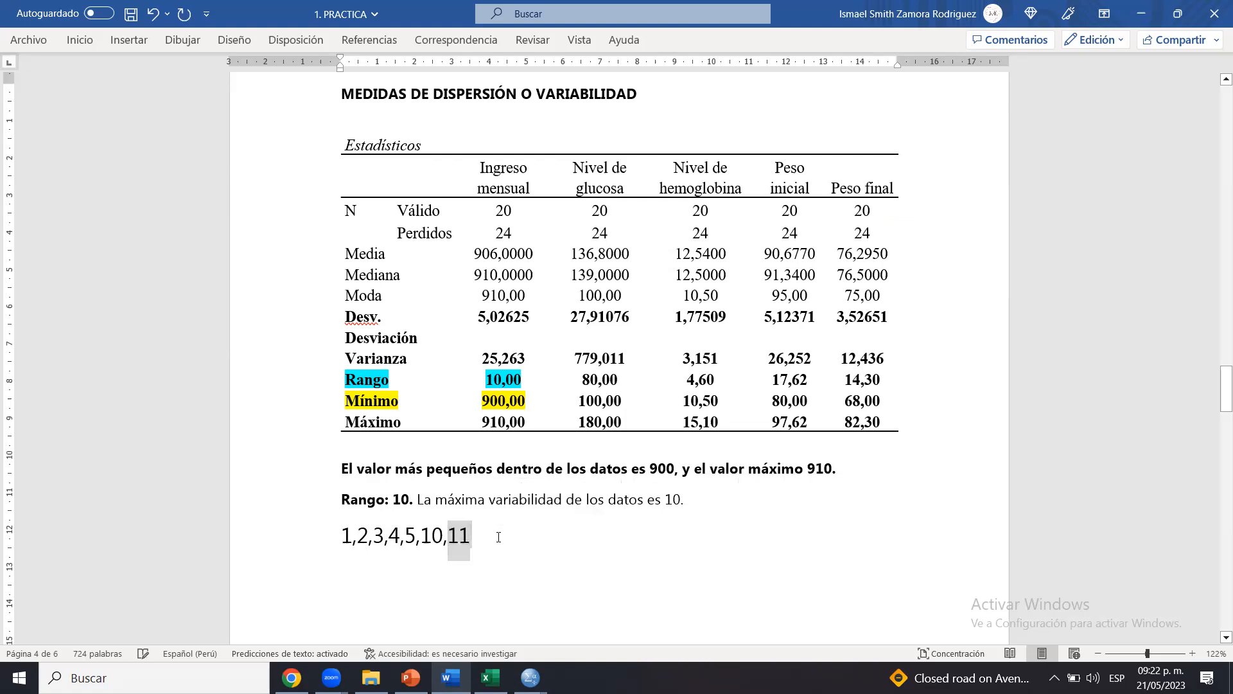
click(346, 541)
click(448, 537)
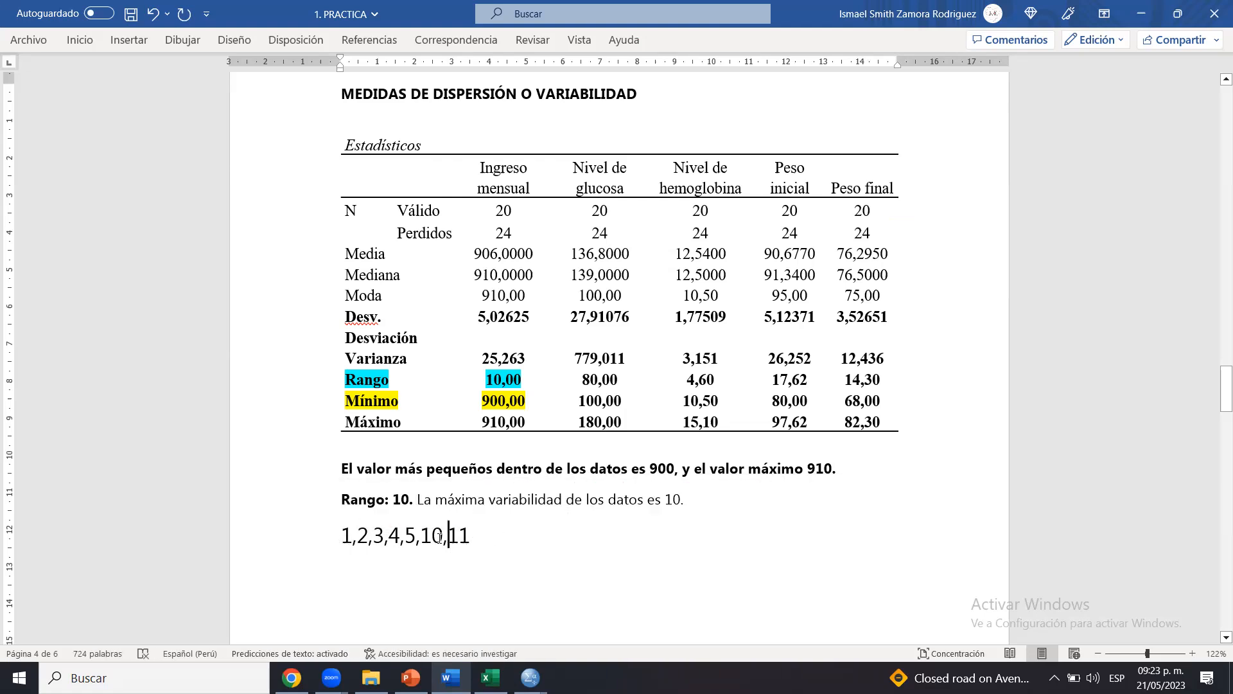
click(342, 537)
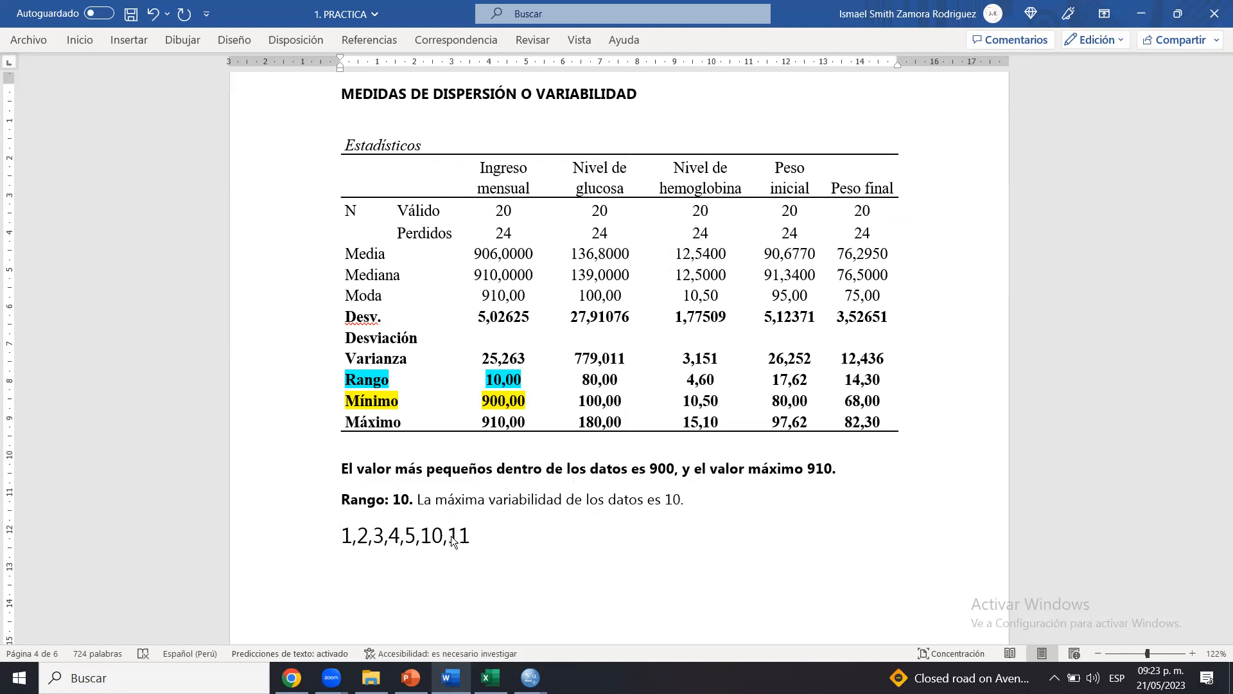
click(308, 537)
key(BackSpace)
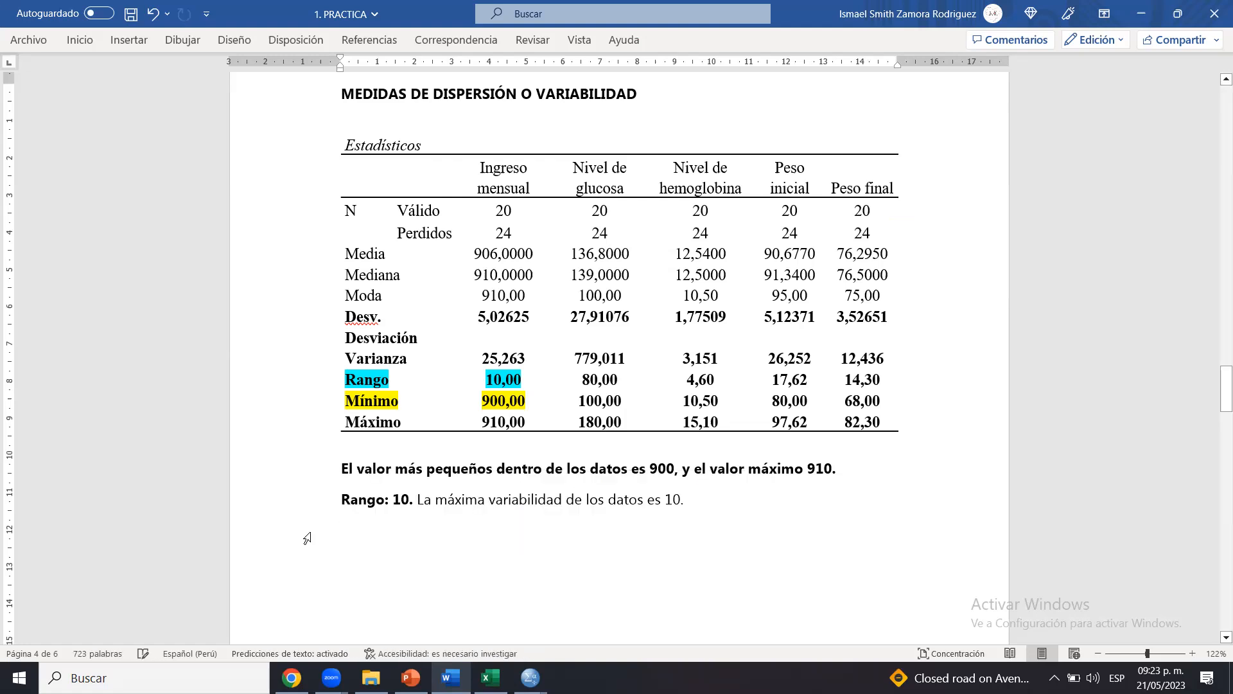
Add the line "Desviación estándar." below the Rango paragraph
drag(485, 380, 538, 380)
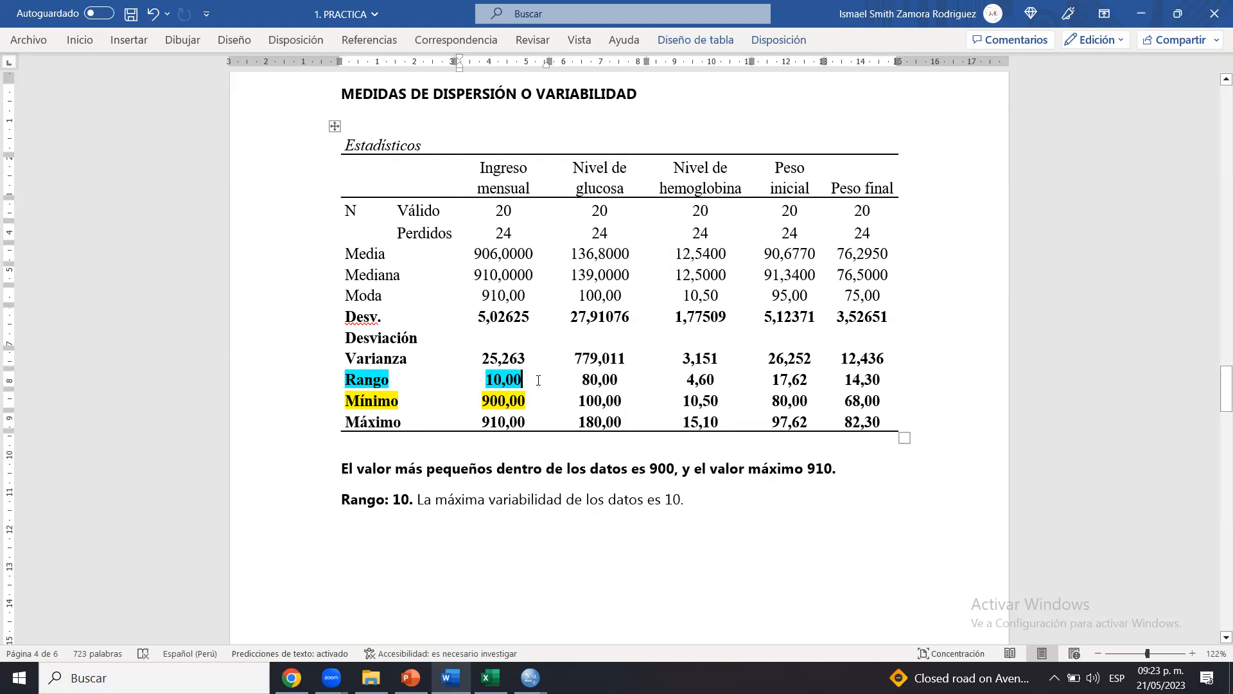
click(733, 518)
key(Return)
text(Desviaci)
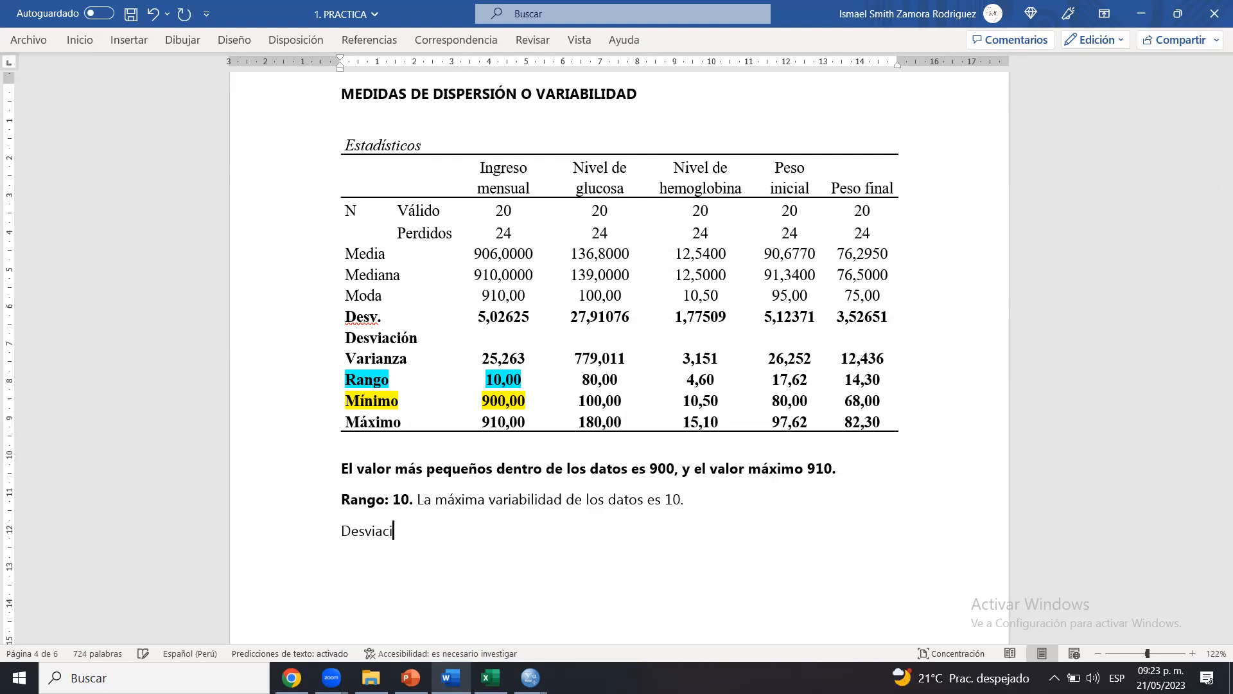
text(ón estándar.)
Bold the "Desviación estándar." line and save the document
drag(475, 532, 333, 534)
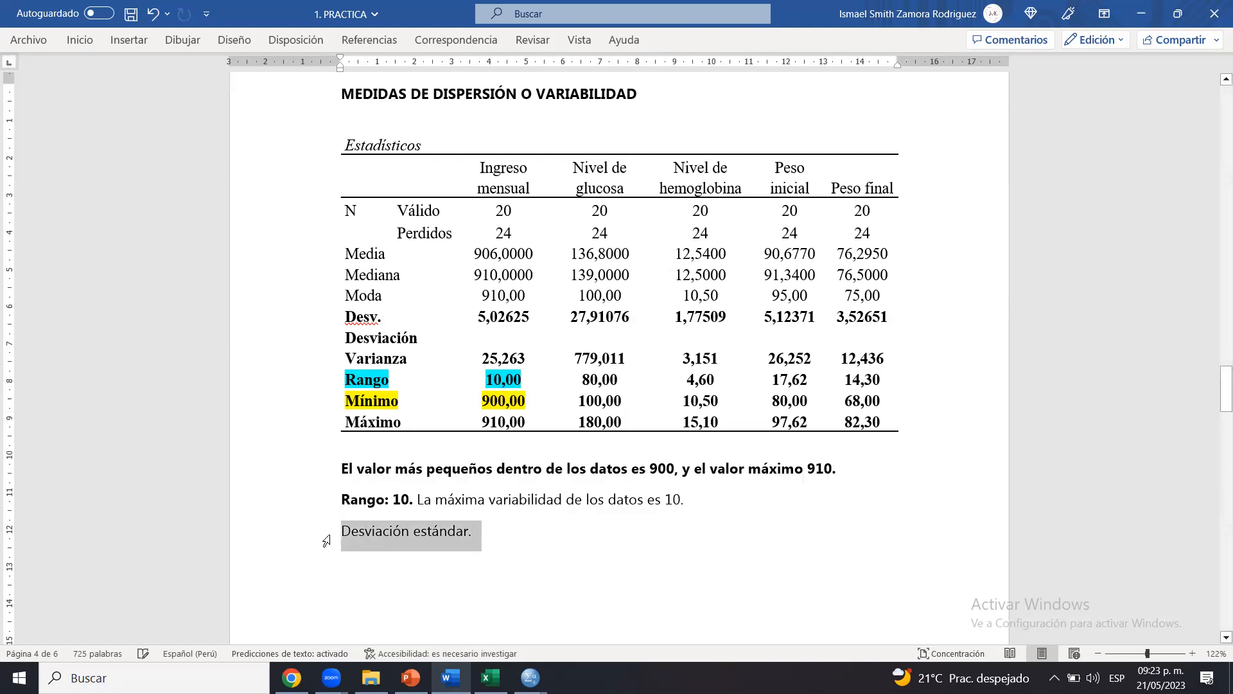
key(ctrl+f)
key(ctrl+s)
click(262, 69)
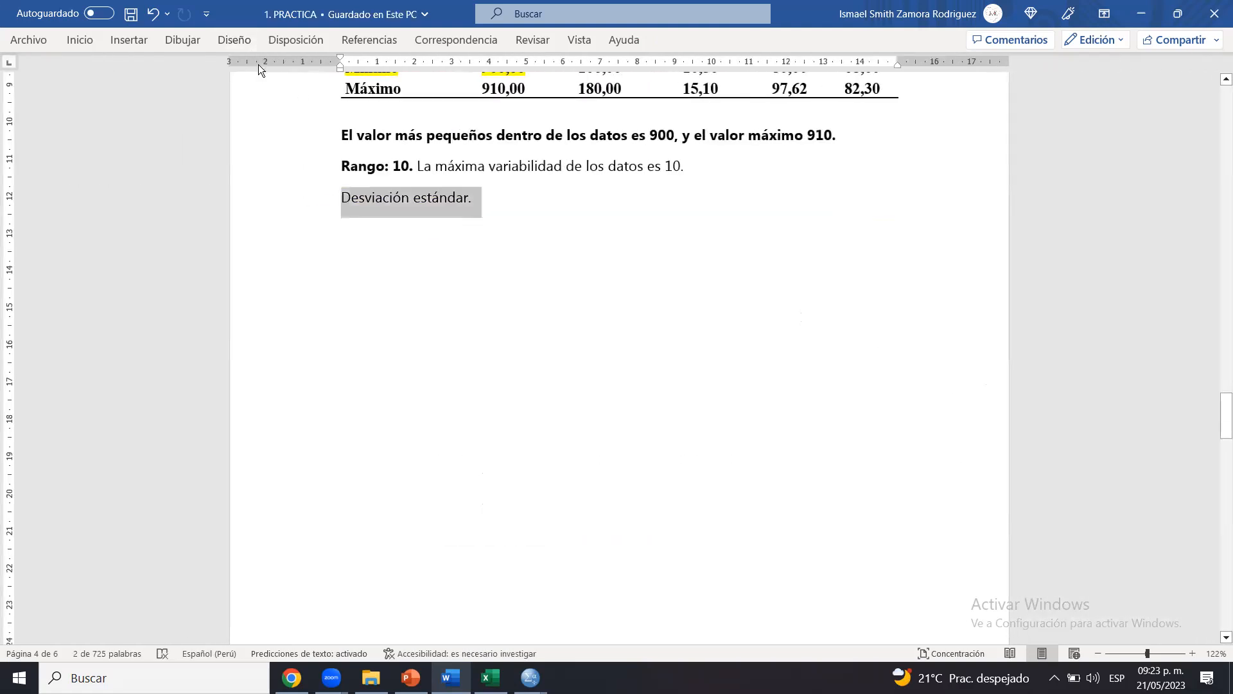
key(ctrl+n)
click(643, 226)
Add the series 1,2,3,4,5,10,11 below "Desviación estándar.", leaving a blank line between them
drag(1225, 419, 1226, 390)
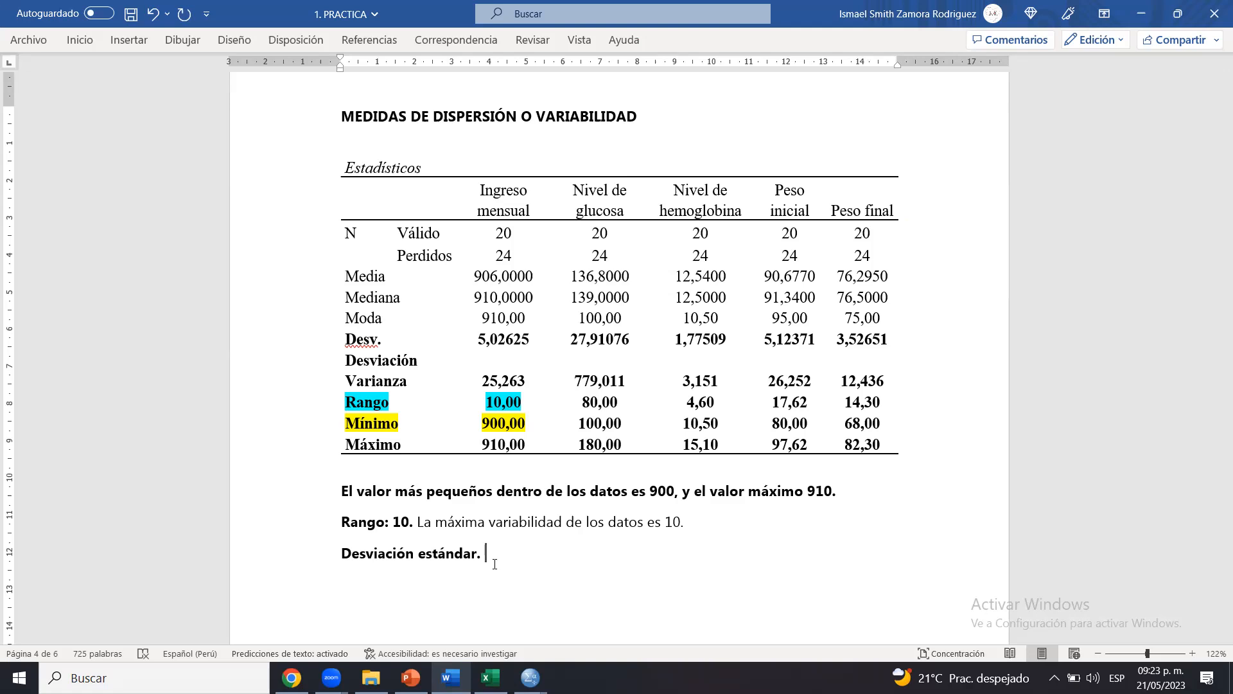
key(Return)
key(Return)
key(BackSpace)
text(1,2,3,4,5,10,11)
click(485, 553)
key(Return)
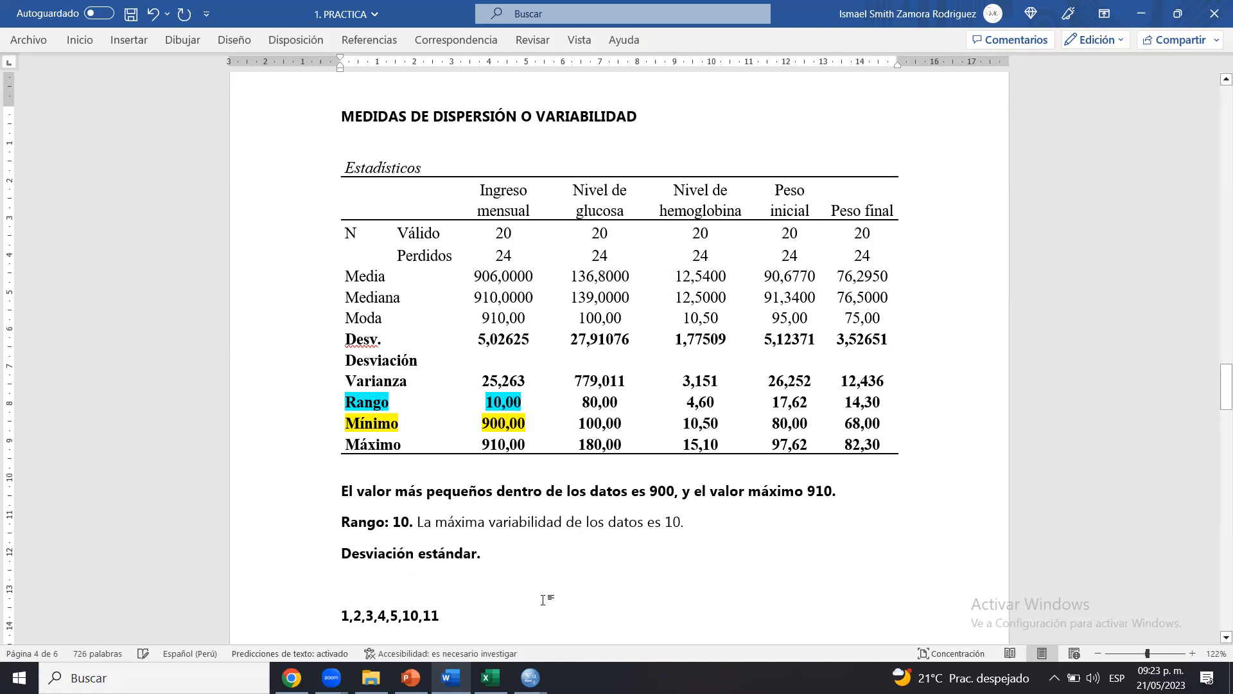
Add the series 1,2,3,4,5,6,7,8,9,10 on the blank line between "Desviación estándar." and the existing series
click(465, 566)
drag(465, 581, 505, 471)
click(503, 473)
key(Up)
key(Up)
text(1,2,3,4,5,6,7,8,9,10)
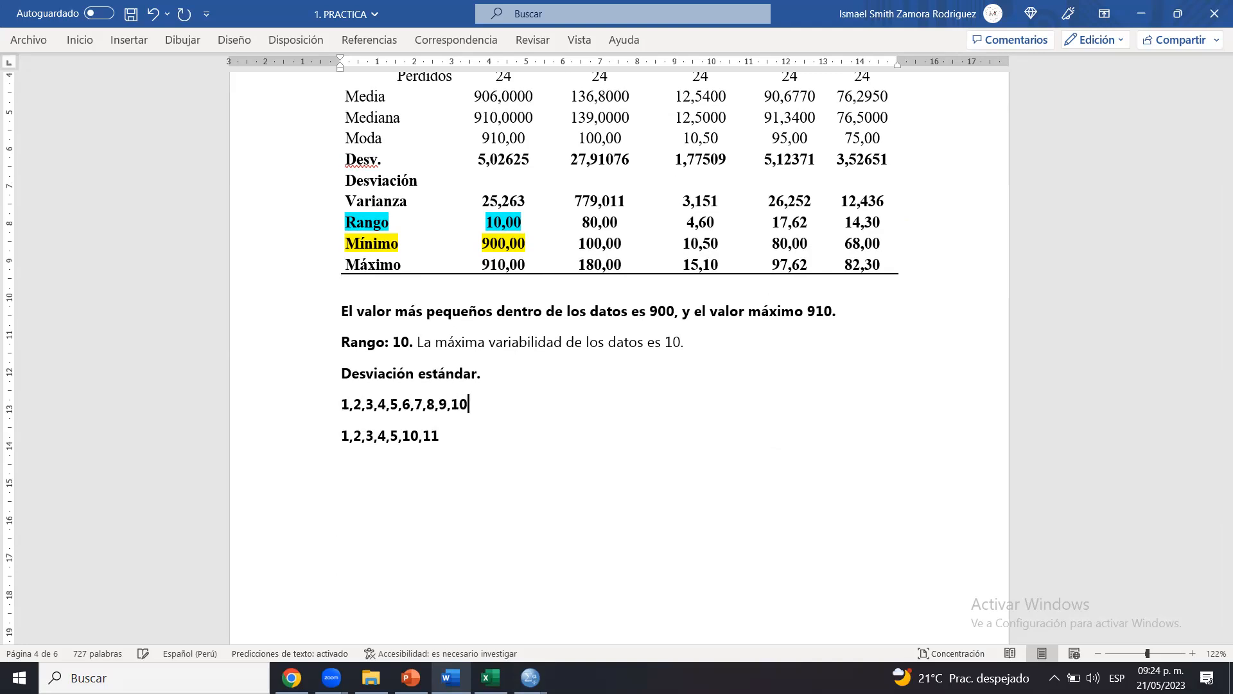
Enlarge both sample series below "Desviación estándar." to 14 pt
mouse_move(343, 407)
mouse_down()
mouse_move(478, 415)
mouse_move(327, 405)
mouse_up()
click(478, 415)
click(79, 41)
click(278, 68)
click(278, 68)
click(375, 410)
drag(375, 410, 524, 410)
click(528, 411)
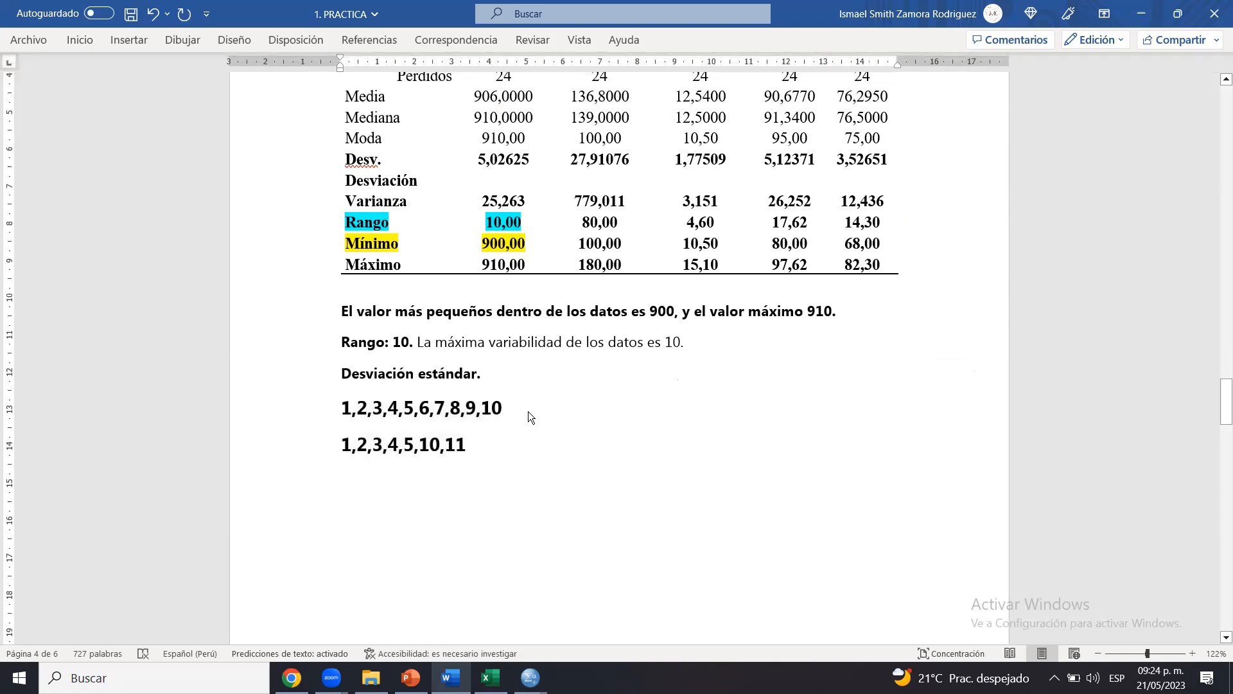
Compare the two sample series and replace the last number of the second one with 30
drag(345, 405, 548, 421)
click(549, 421)
drag(340, 449, 533, 447)
click(533, 447)
drag(415, 444, 421, 443)
click(475, 445)
key(BackSpace)
key(BackSpace)
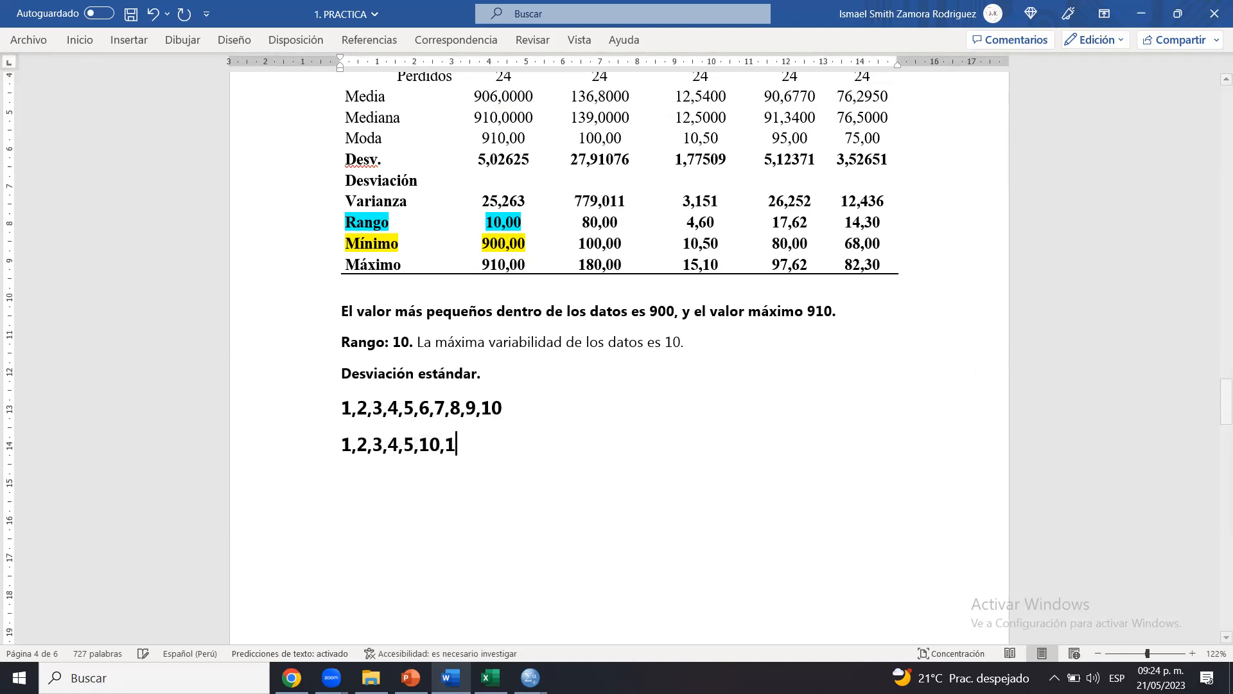
text(30)
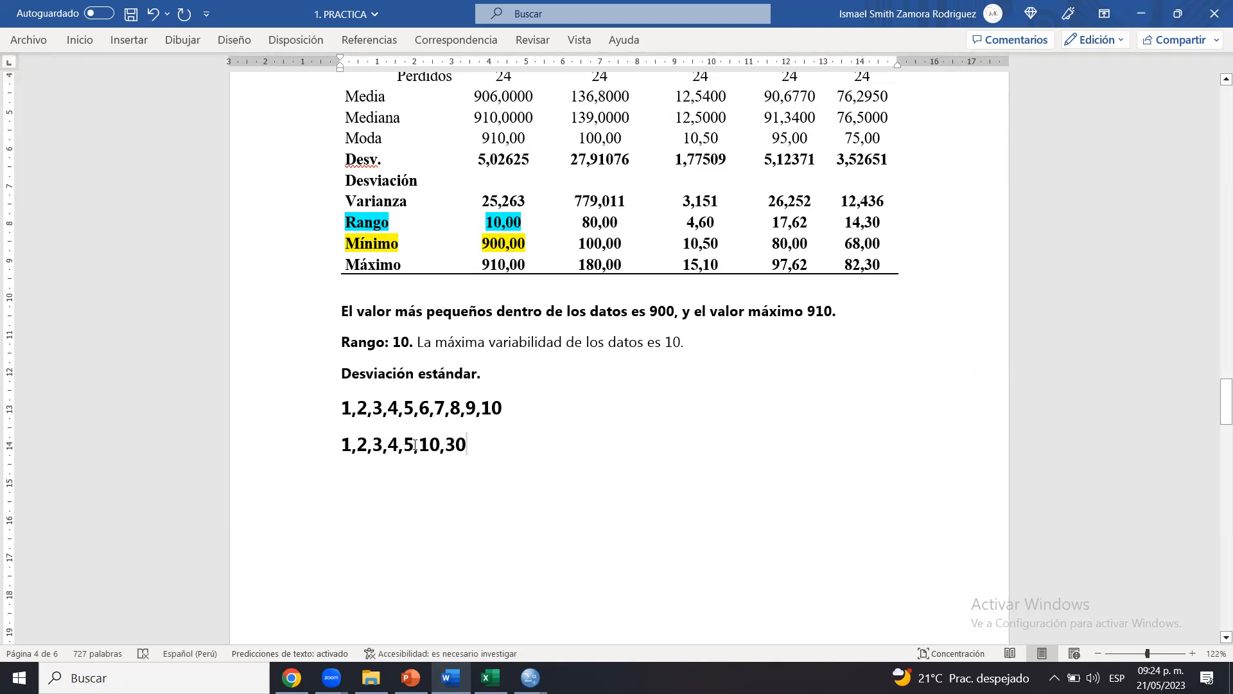
Compare the gaps between numbers in the two sample series, and delete both series lines
click(446, 445)
click(337, 408)
click(516, 413)
drag(413, 444, 420, 443)
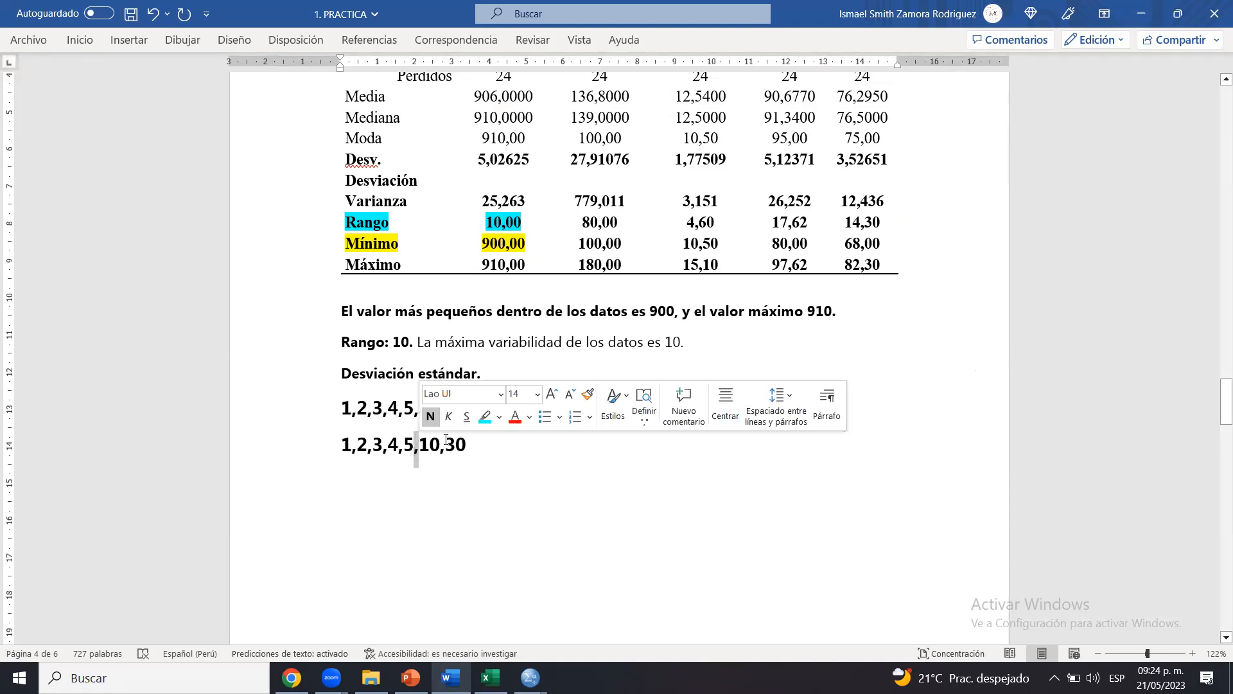
click(442, 445)
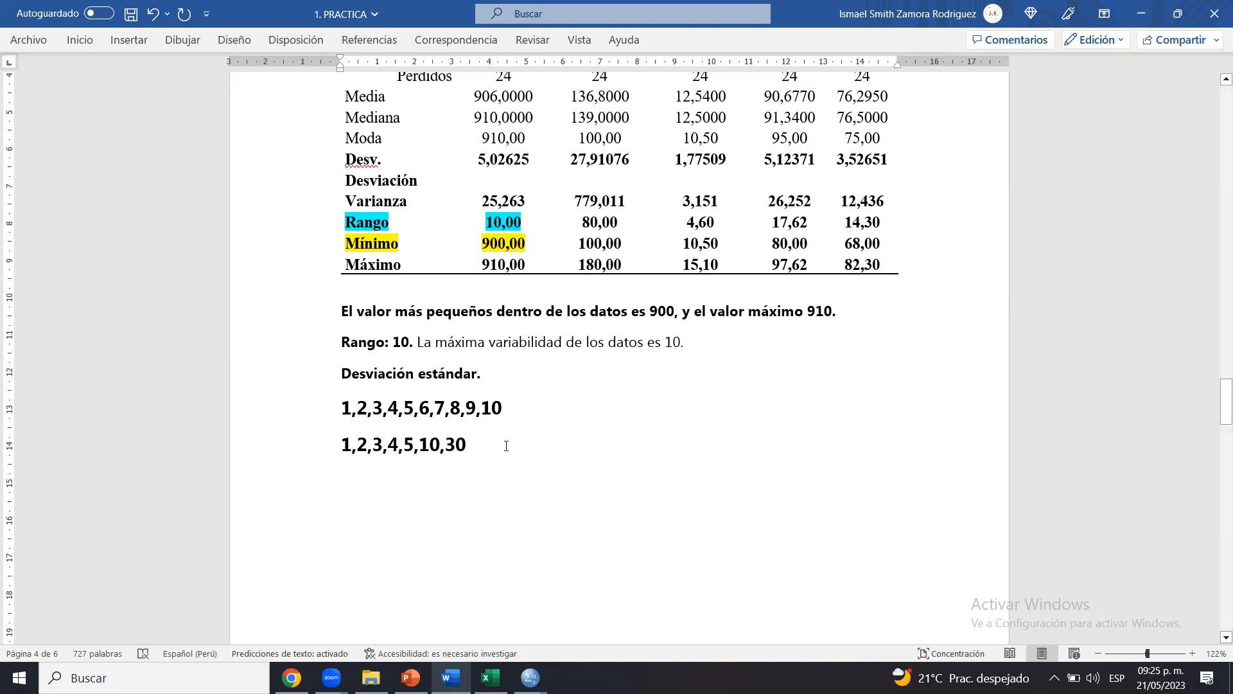
drag(506, 446, 334, 418)
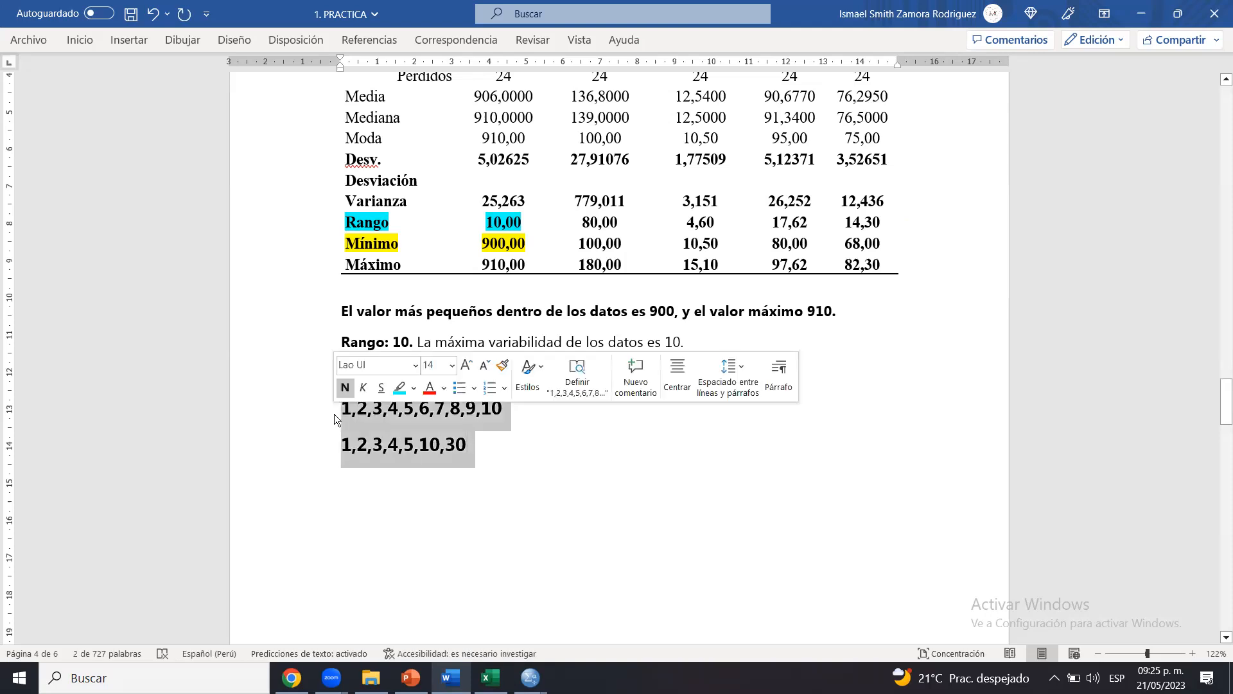
key(Delete)
Complete the "Desviación estándar." line with "El promedio de alejamiento de los datos es 25.263 respecto a la media."
double_click(548, 405)
drag(548, 405, 549, 297)
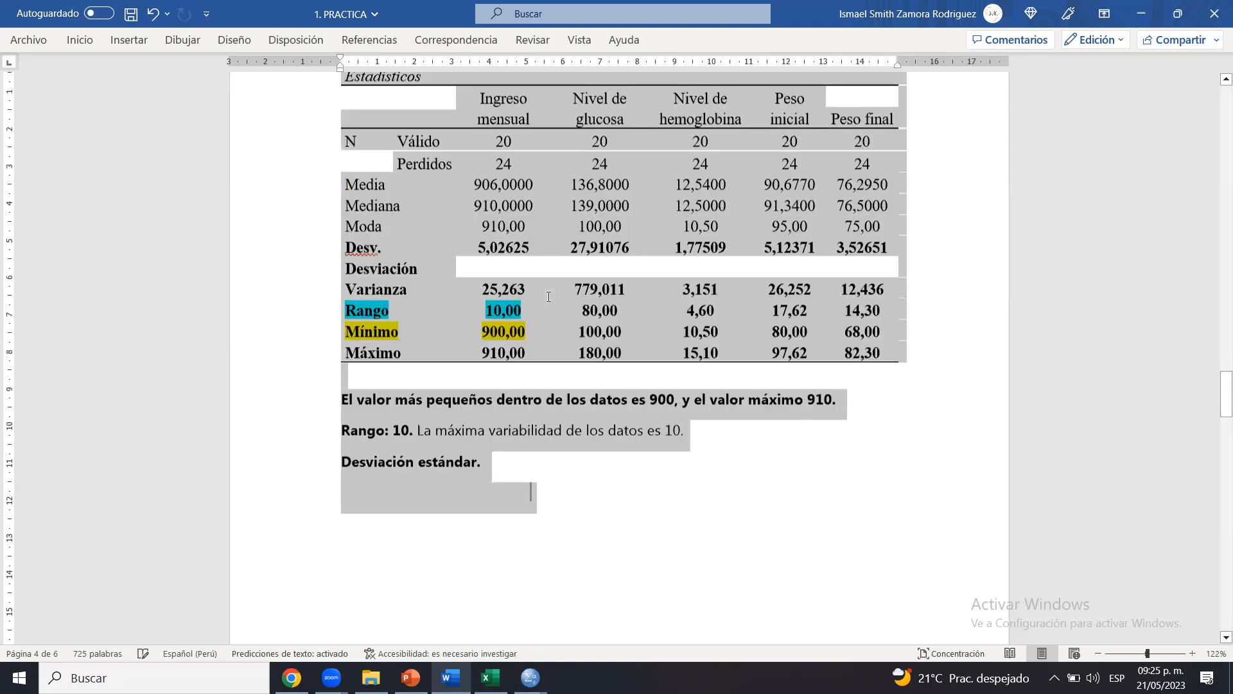
click(510, 506)
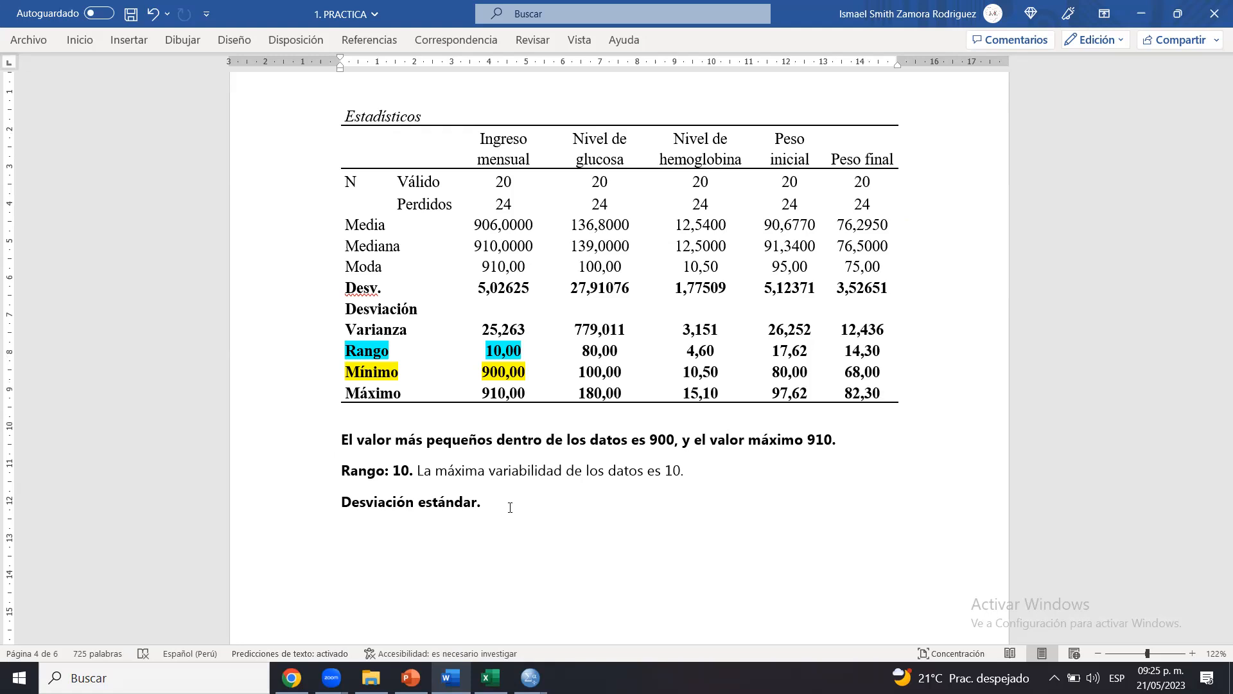
text(El promedio de alejamiento)
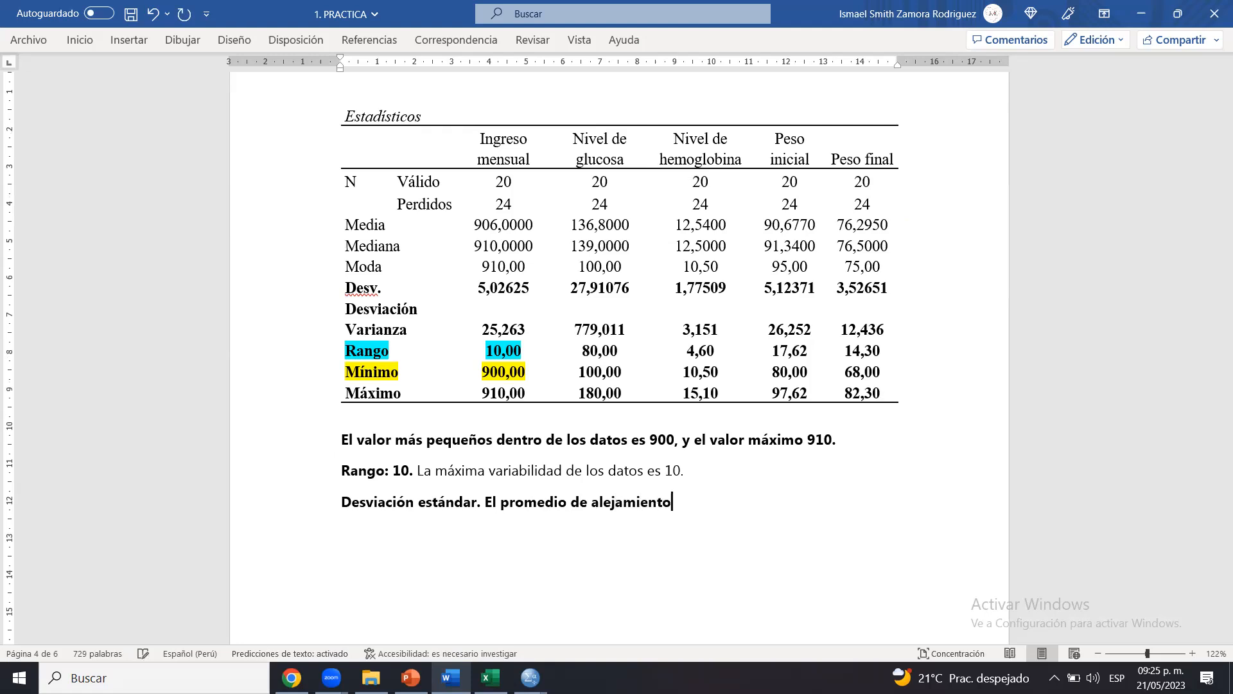
text( de los datos es 25.263)
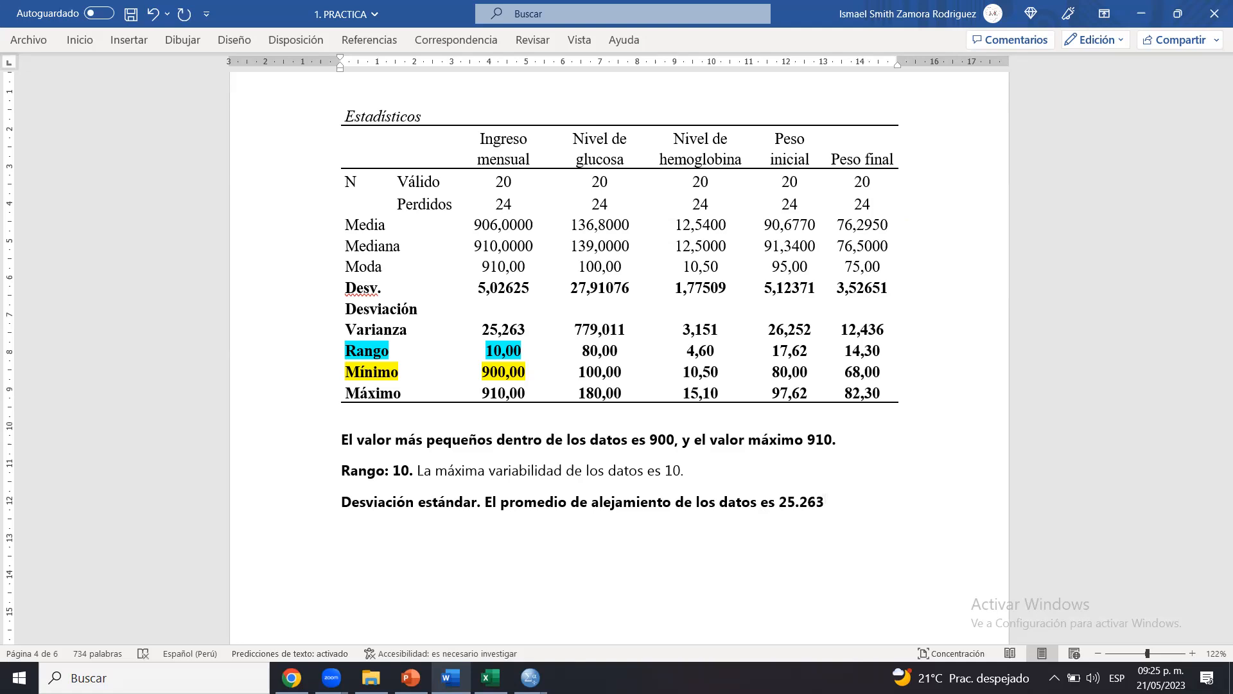
text( respecto a la media.)
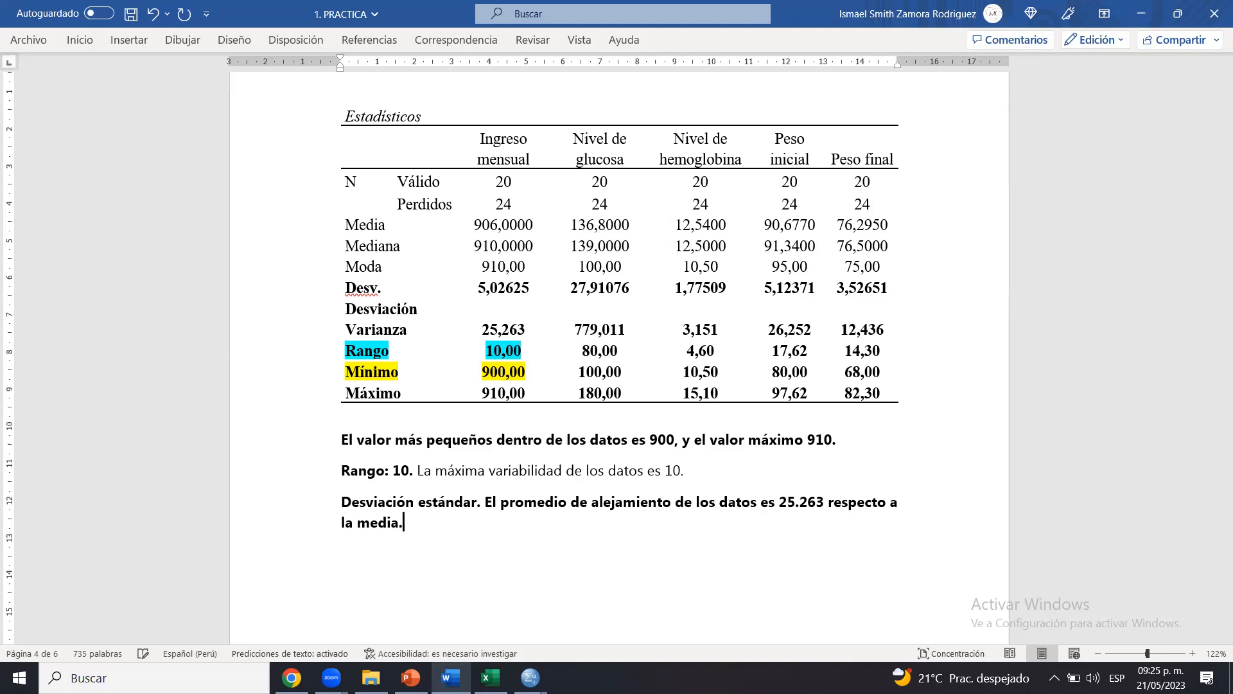
Remove the bold from the sentence that follows "Desviación estándar."
drag(454, 526, 486, 501)
key(ctrl+n)
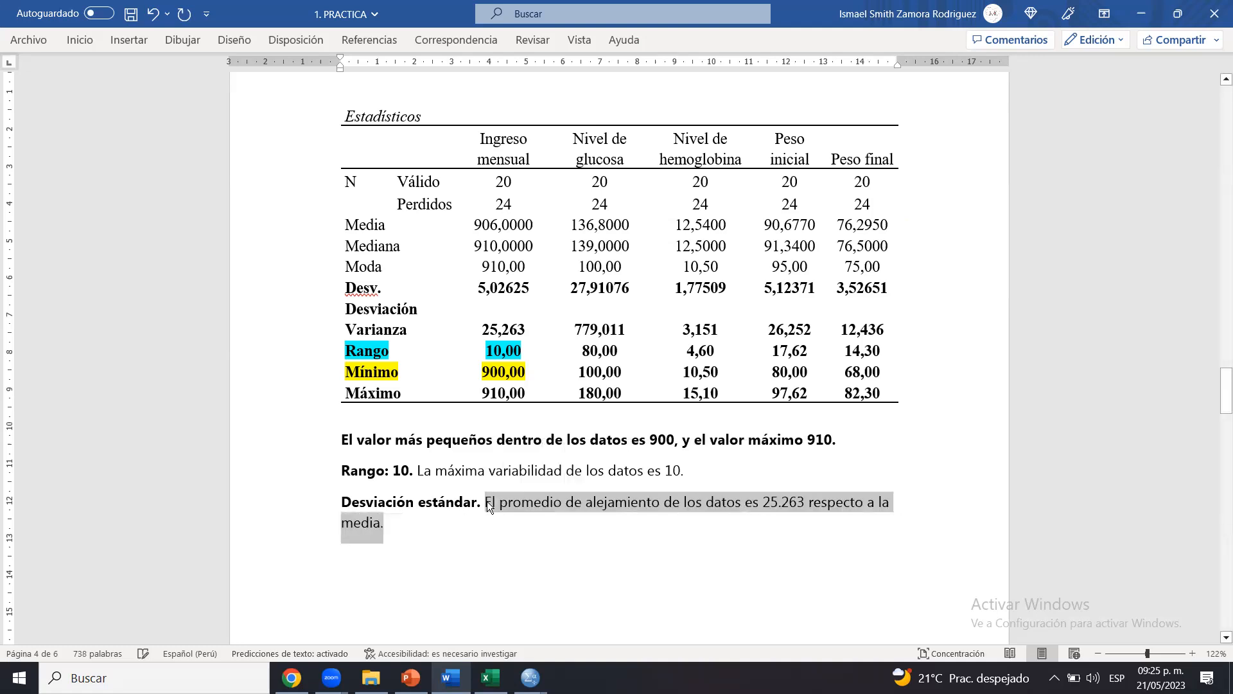
click(466, 533)
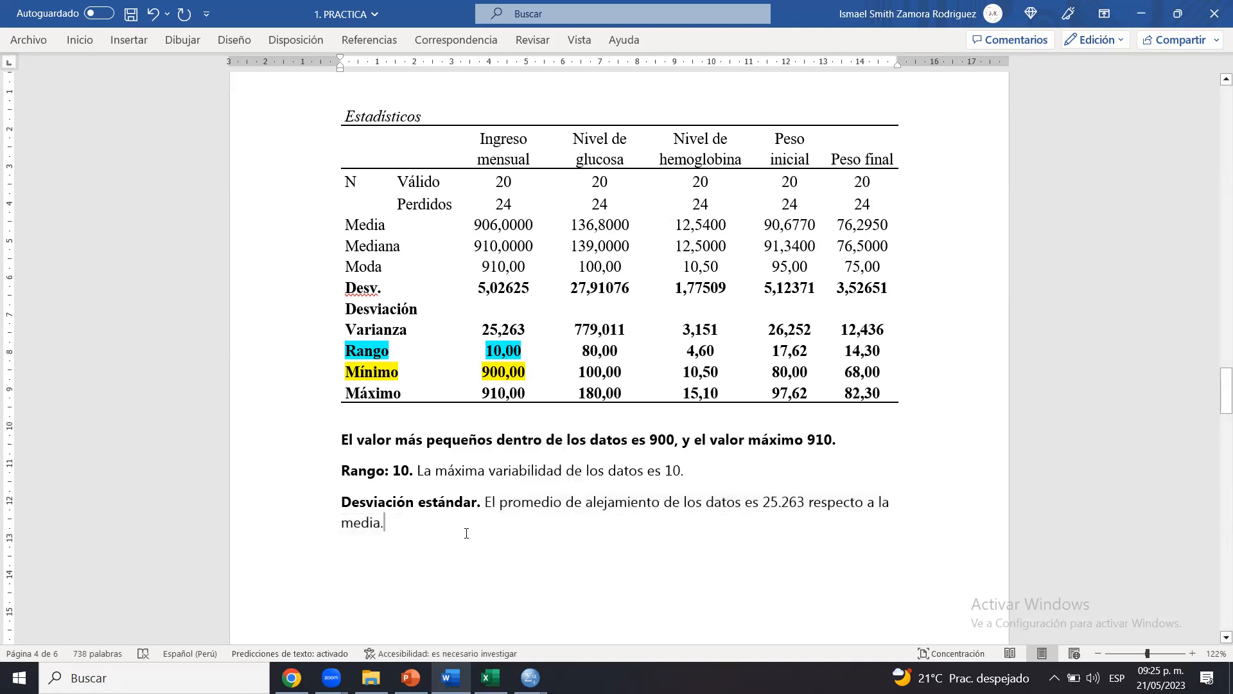
Add a new line with the monthly income mean, 906, below the standard deviation paragraph
key(Return)
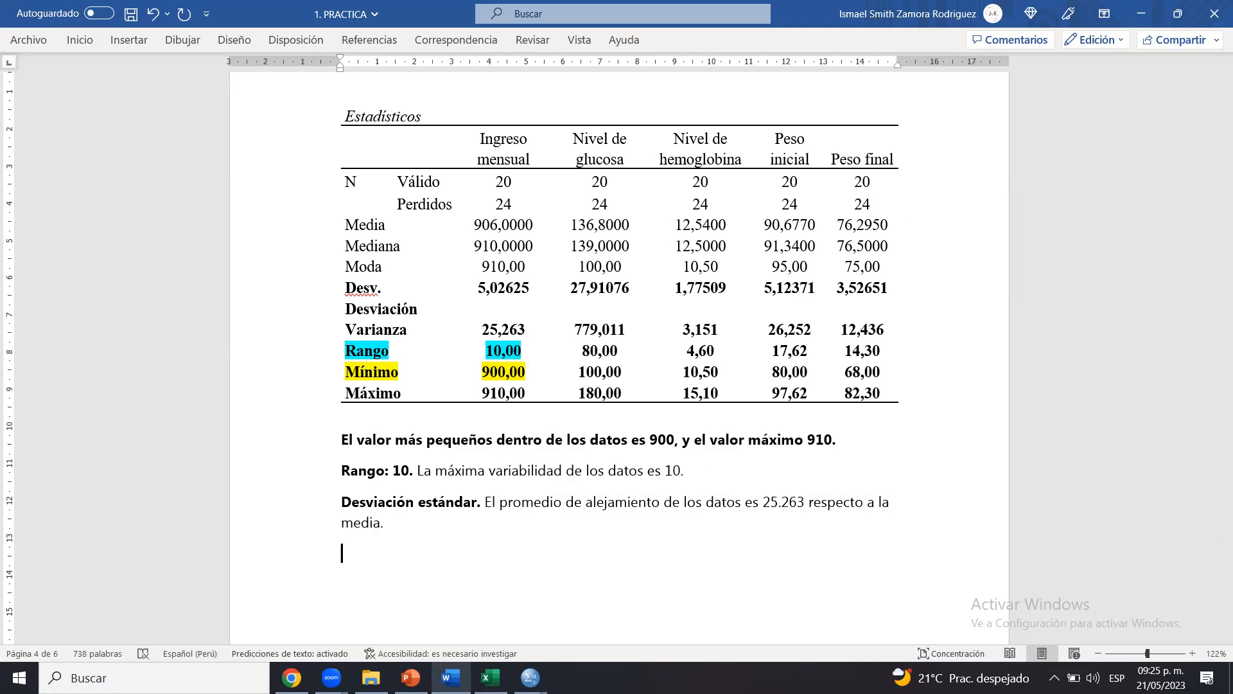
text(906)
click(342, 553)
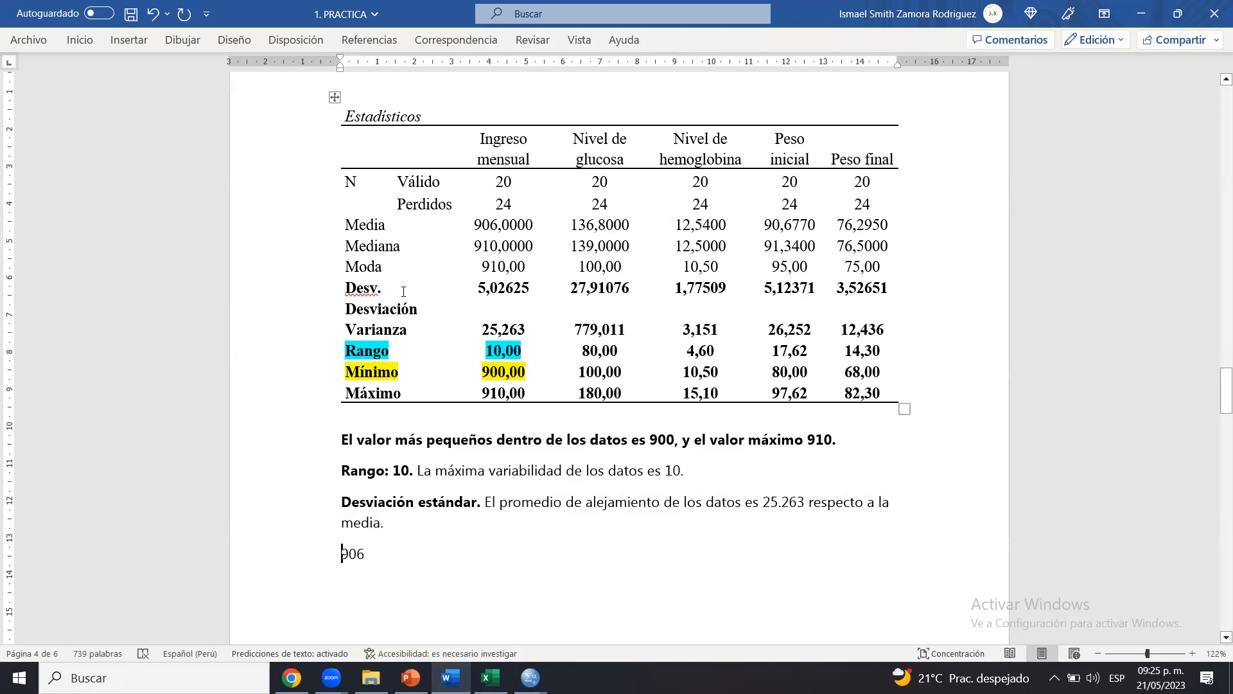
Colour the text of the Varianza row in the Estadísticos table red
drag(350, 330, 868, 323)
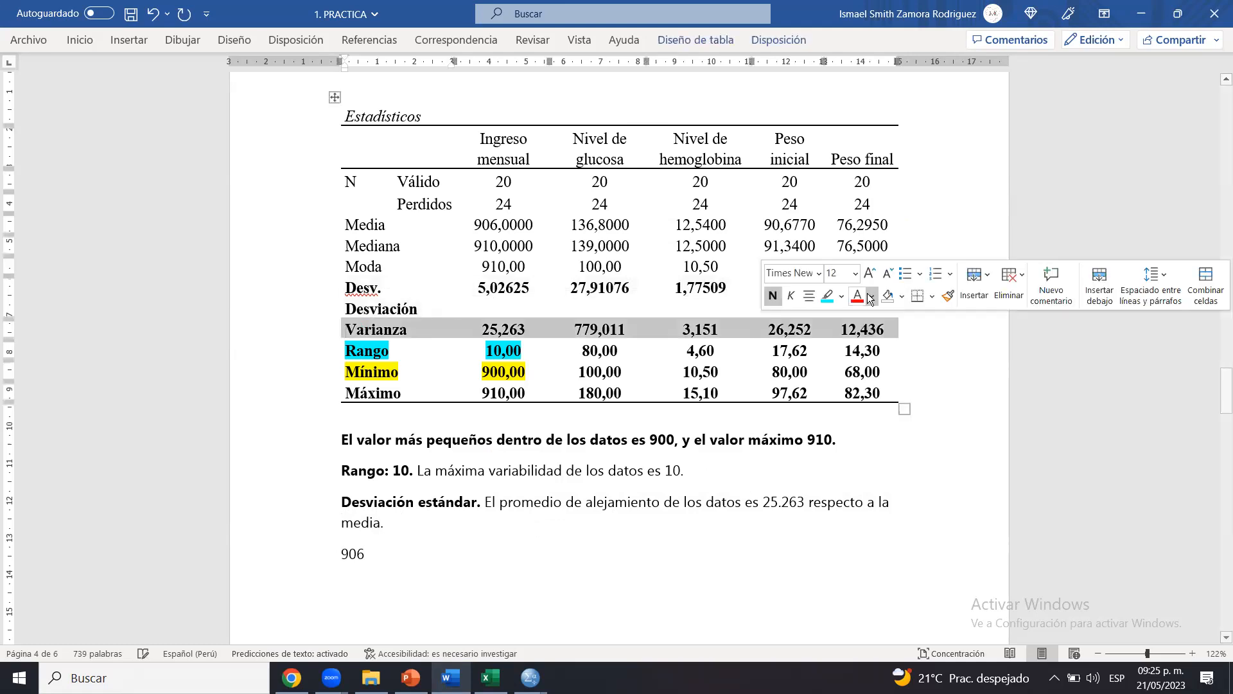
click(862, 297)
click(583, 350)
click(742, 456)
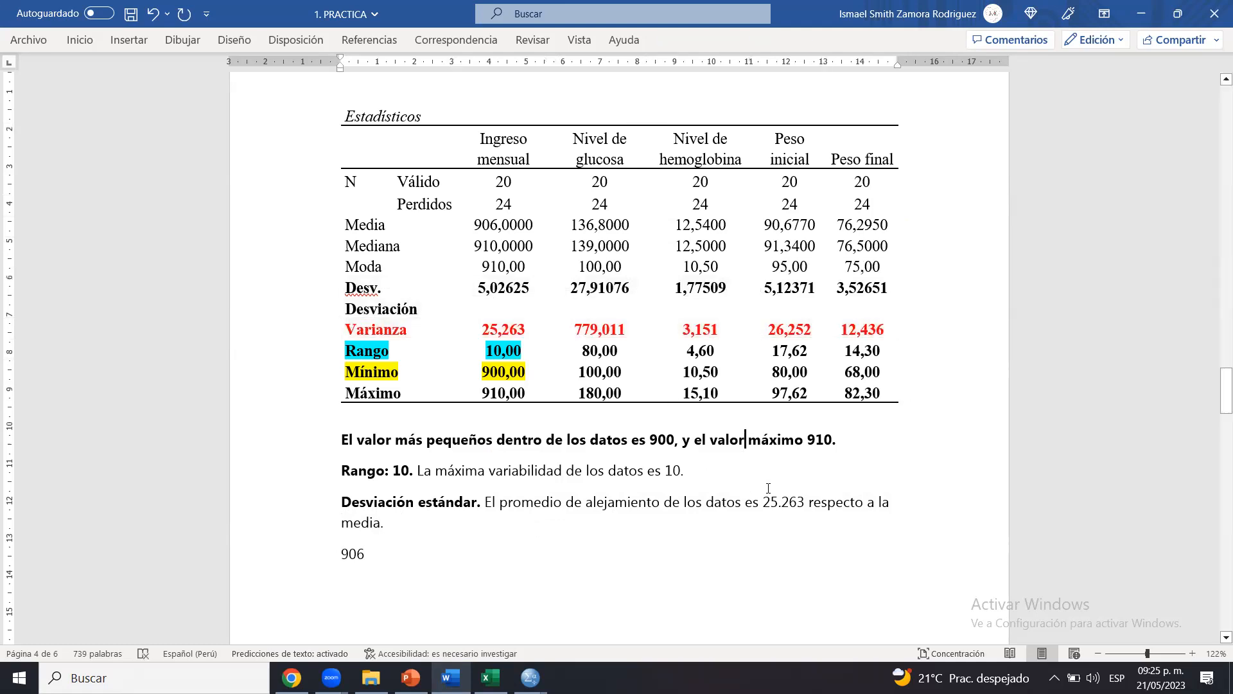
Correct the value in the standard deviation sentence to 5.02625
double_click(770, 502)
text(5)
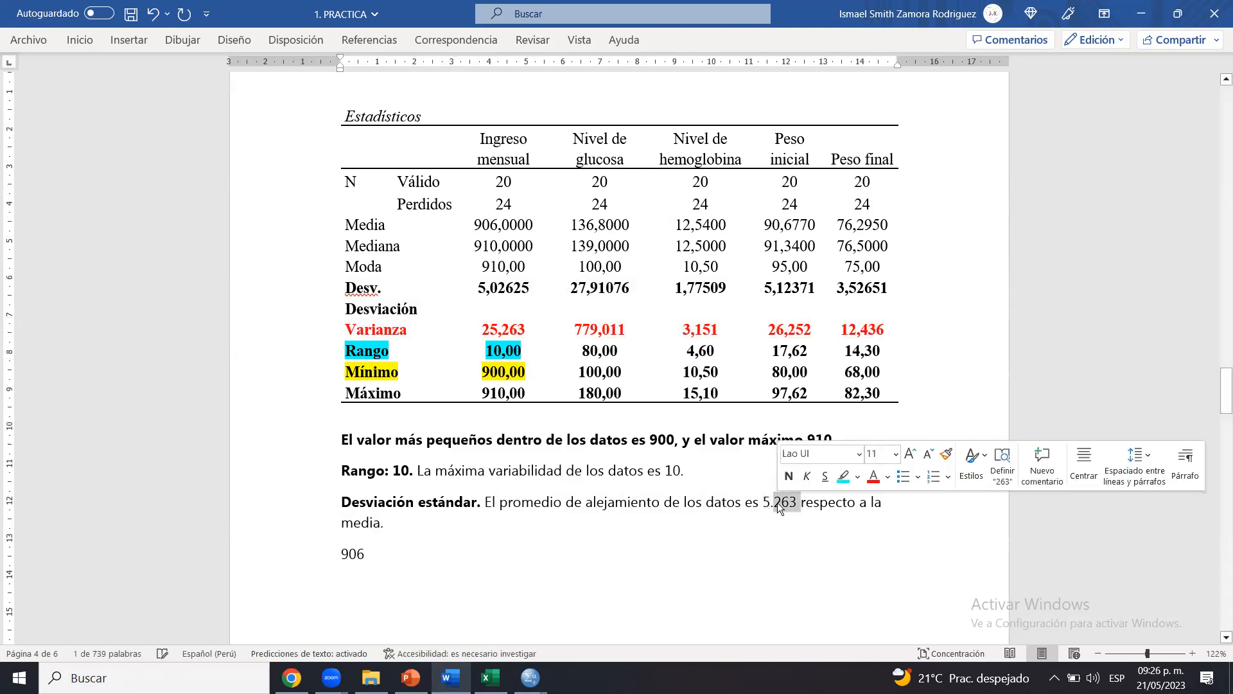
text(02625)
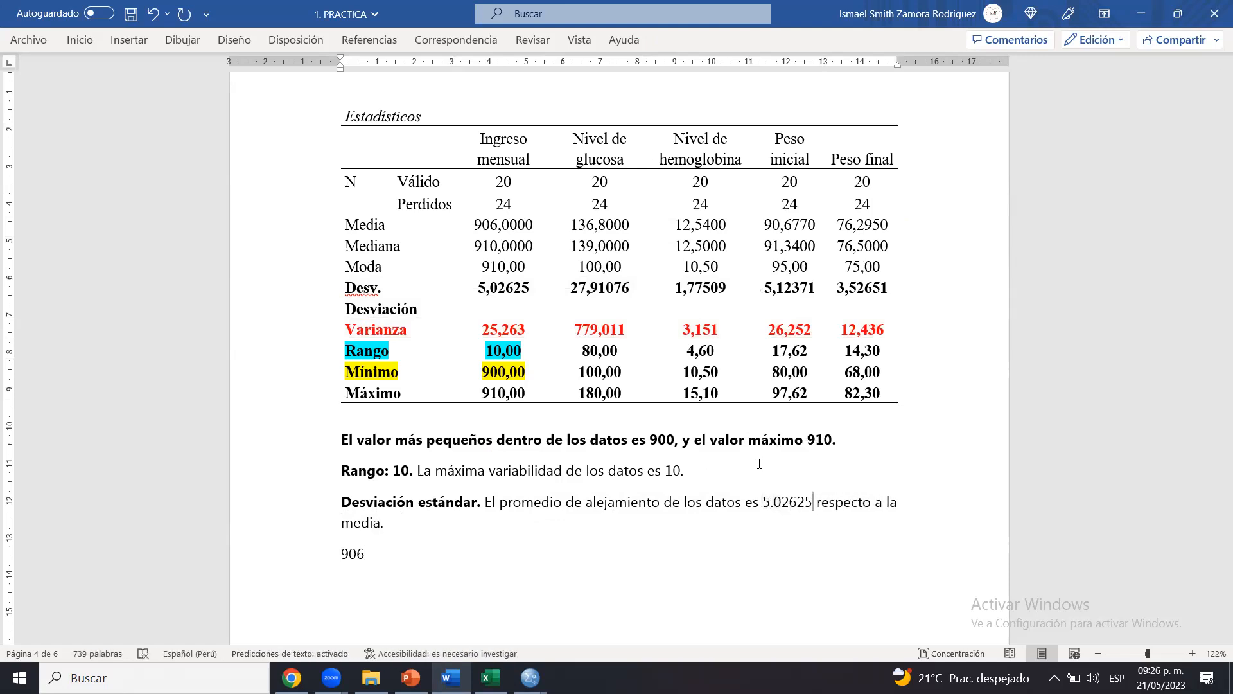
Highlight the Desv. Desviación row of the Estadísticos table in yellow and check its monthly income value
drag(346, 287, 888, 308)
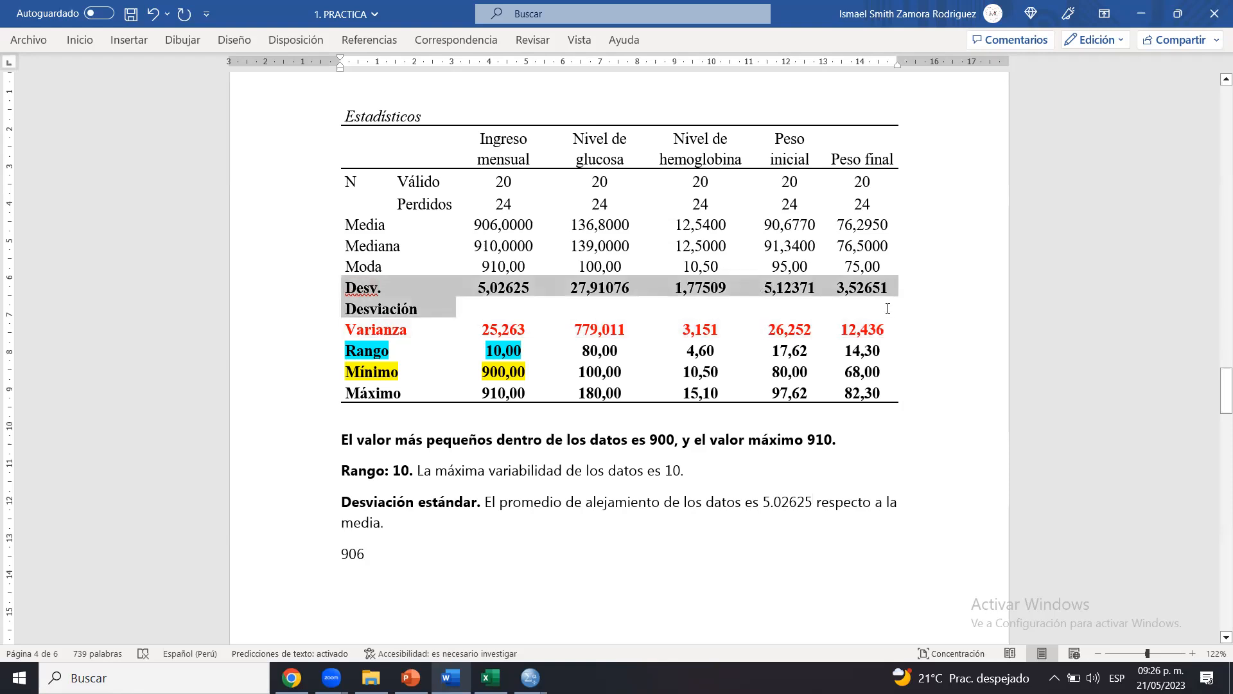
click(848, 281)
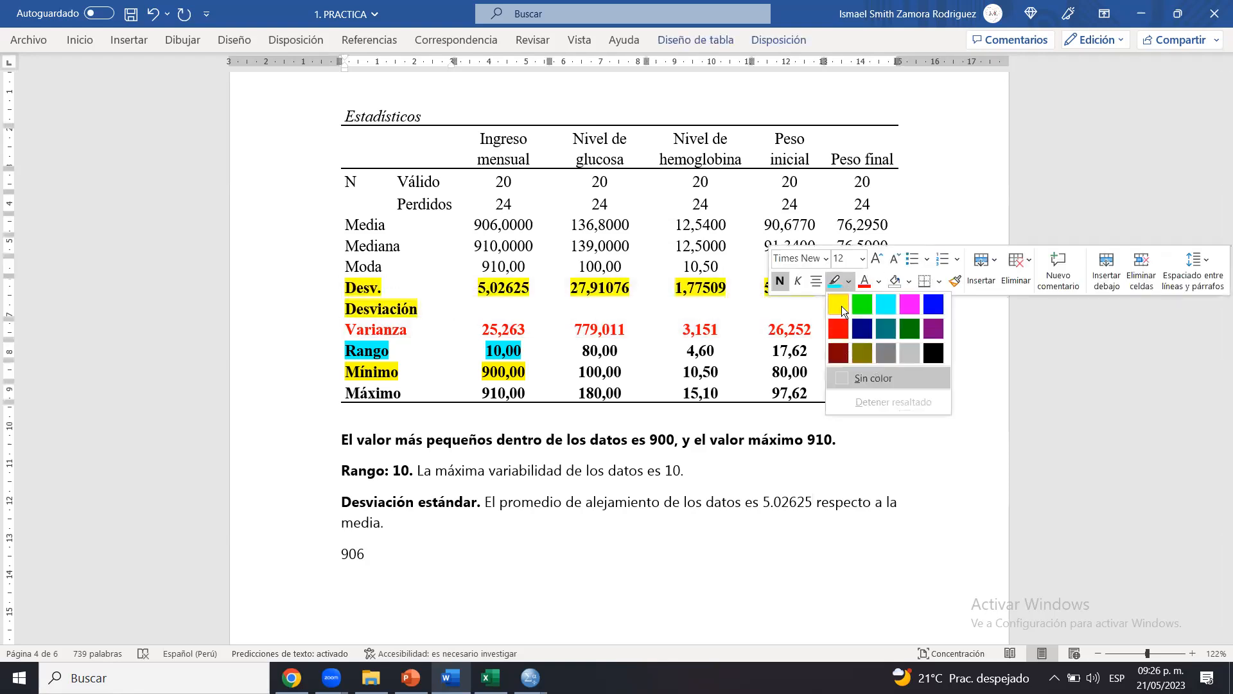
click(842, 306)
click(682, 470)
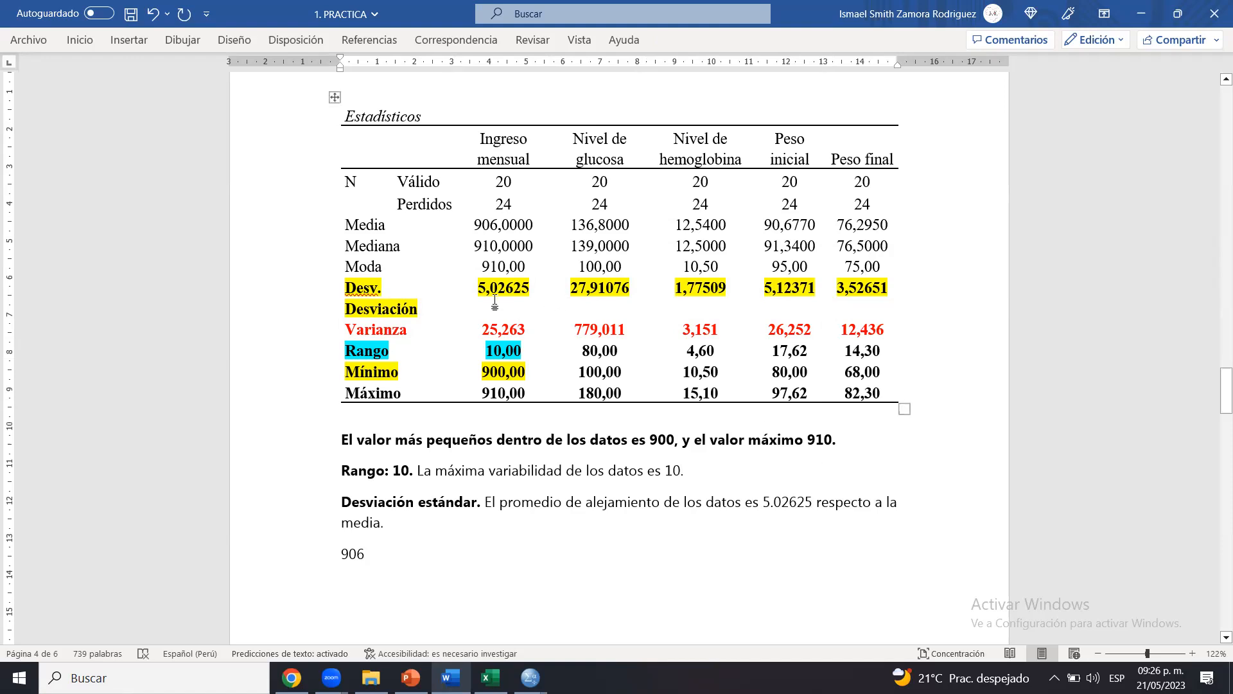
drag(489, 288, 523, 288)
click(523, 288)
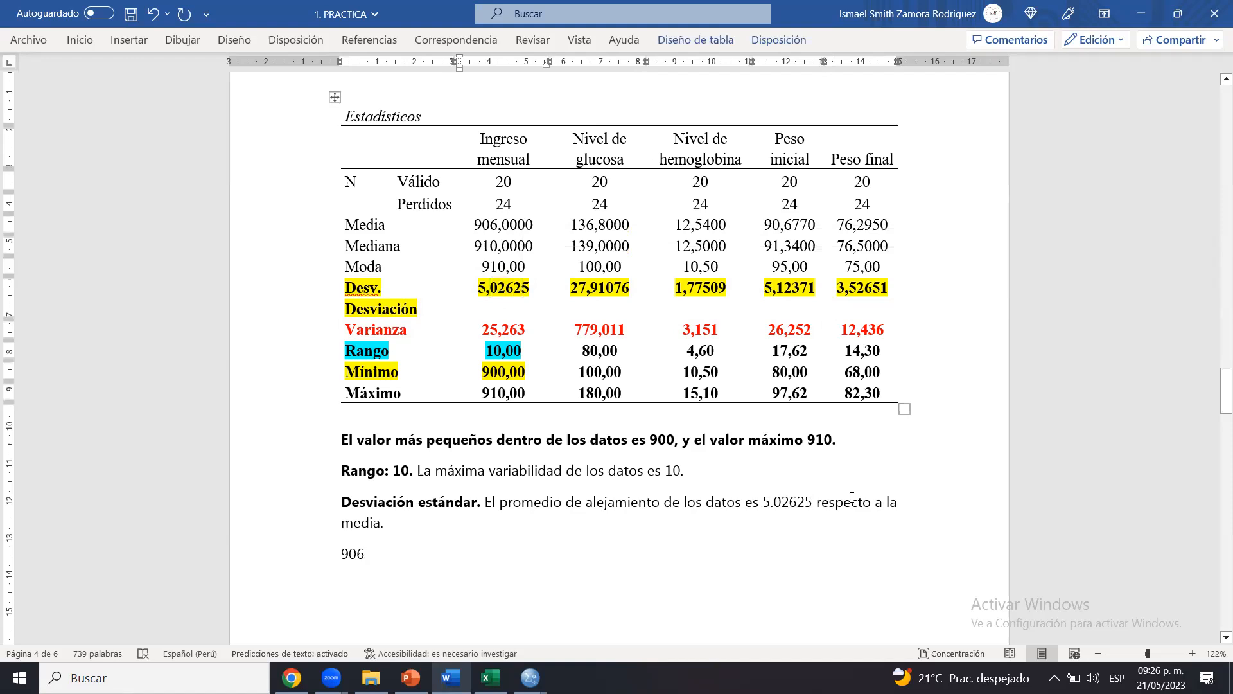
Increase the font size of the number 906 below the standard deviation paragraph
click(395, 532)
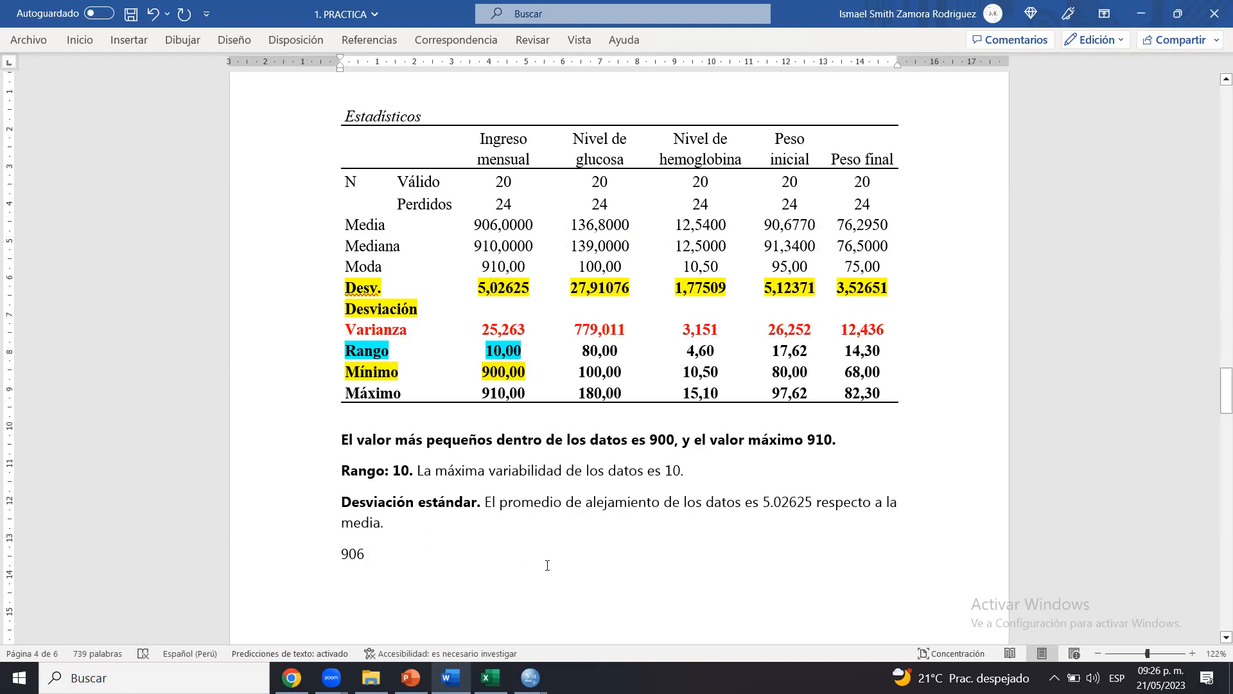
drag(763, 502, 805, 502)
double_click(377, 555)
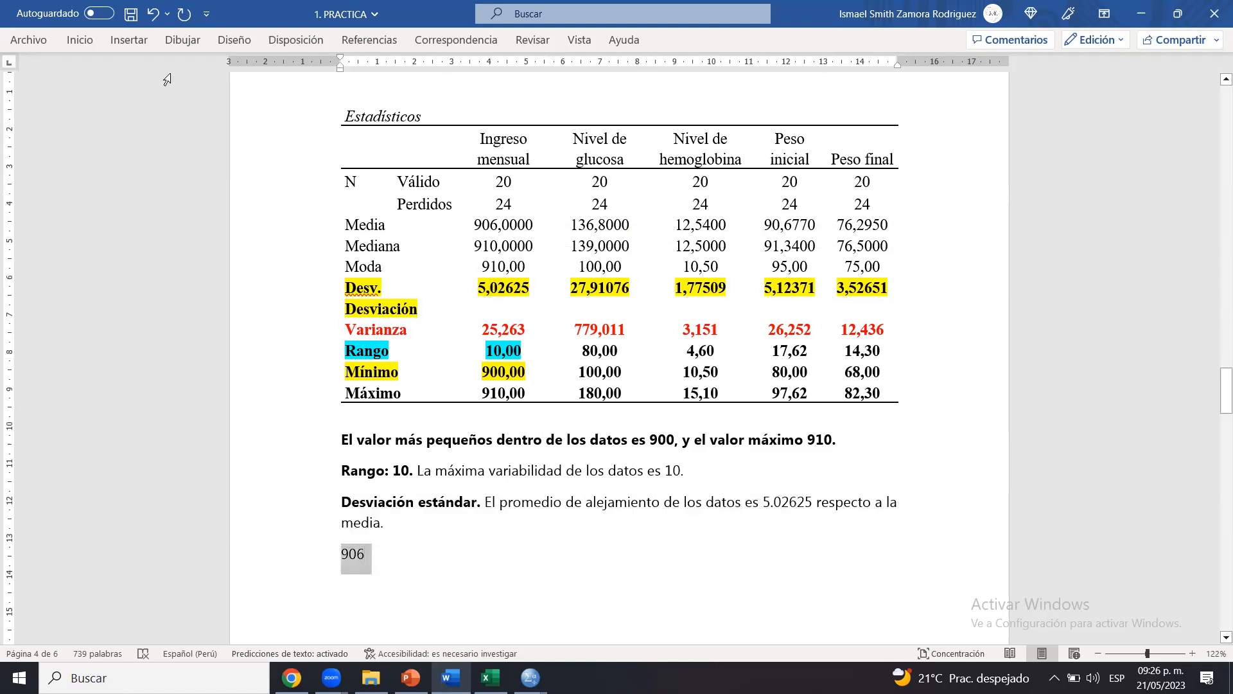
click(80, 40)
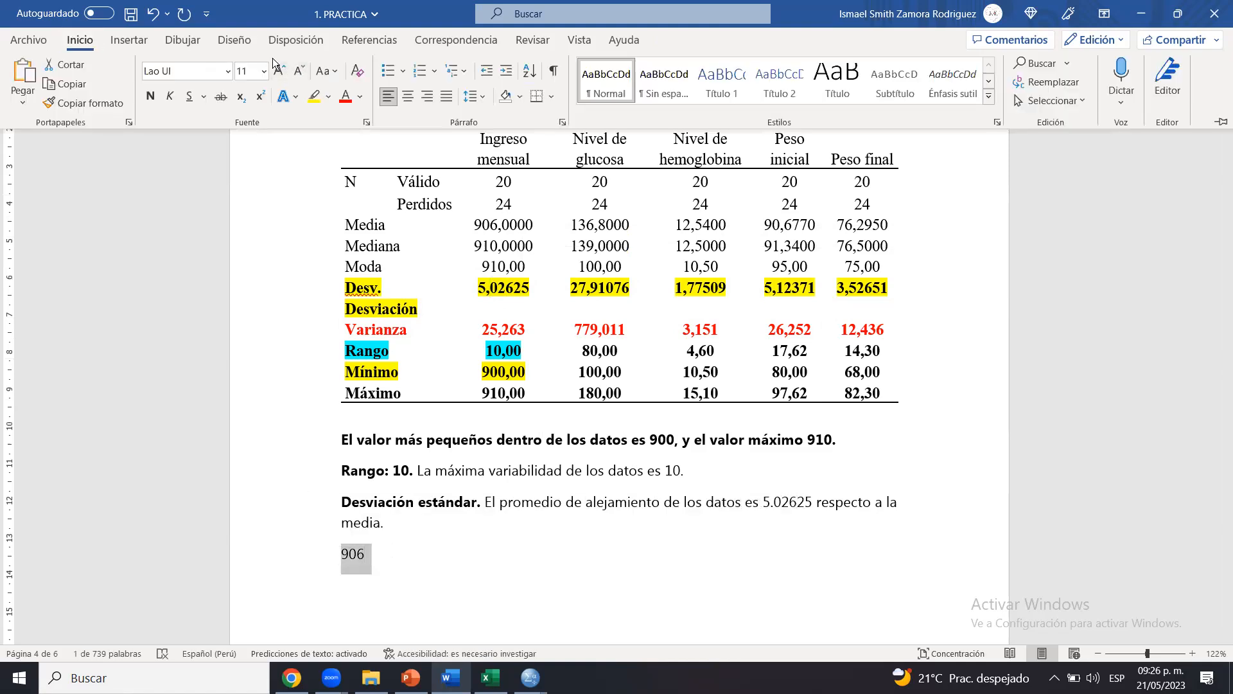
click(284, 70)
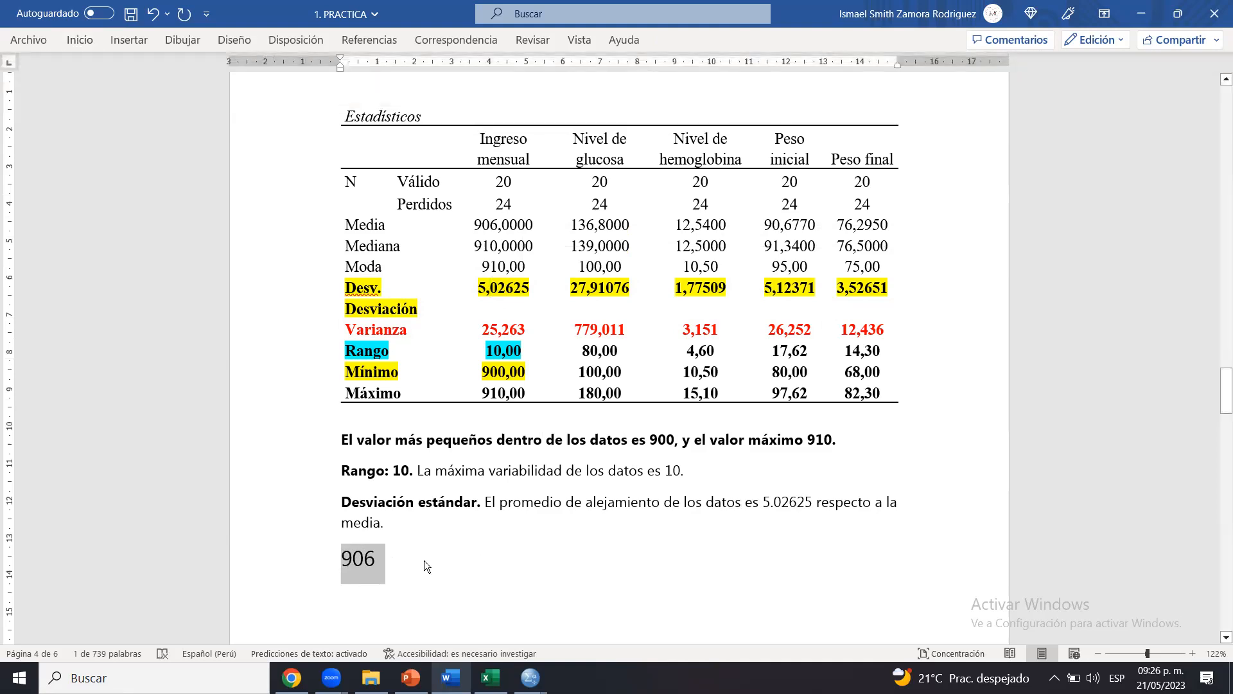
click(424, 560)
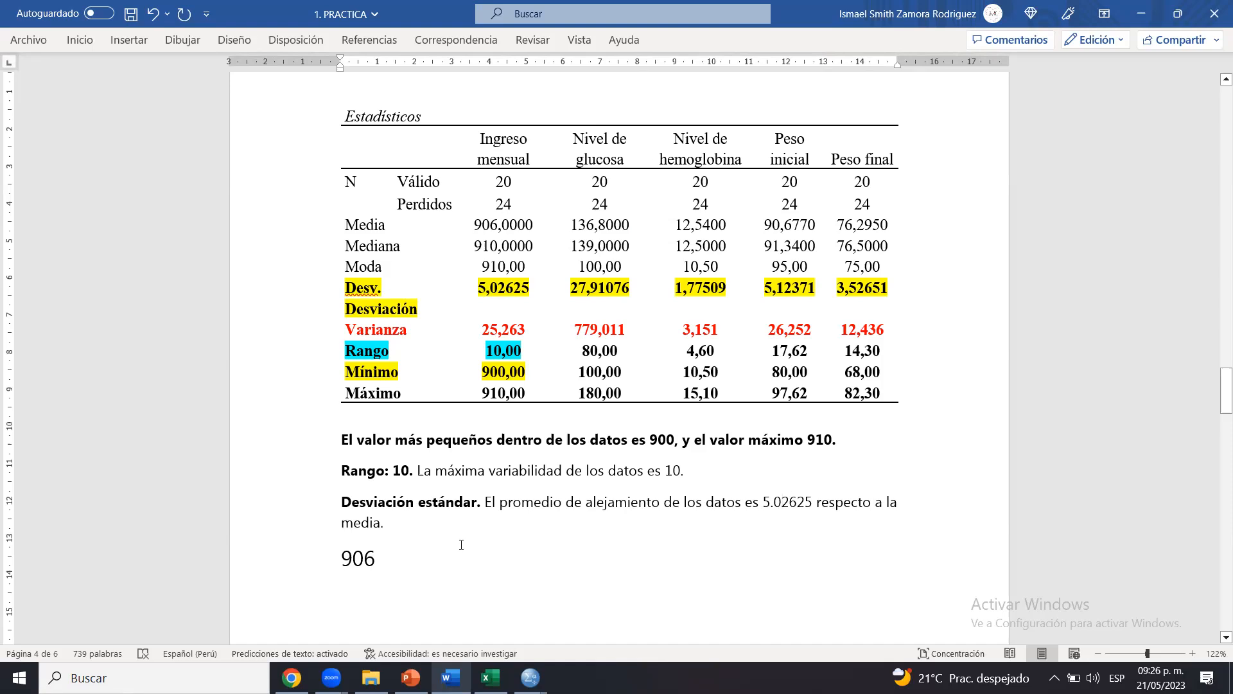
Extend the 906 line upward by one and two deviations, appending "> 911 > 916"
text(>)
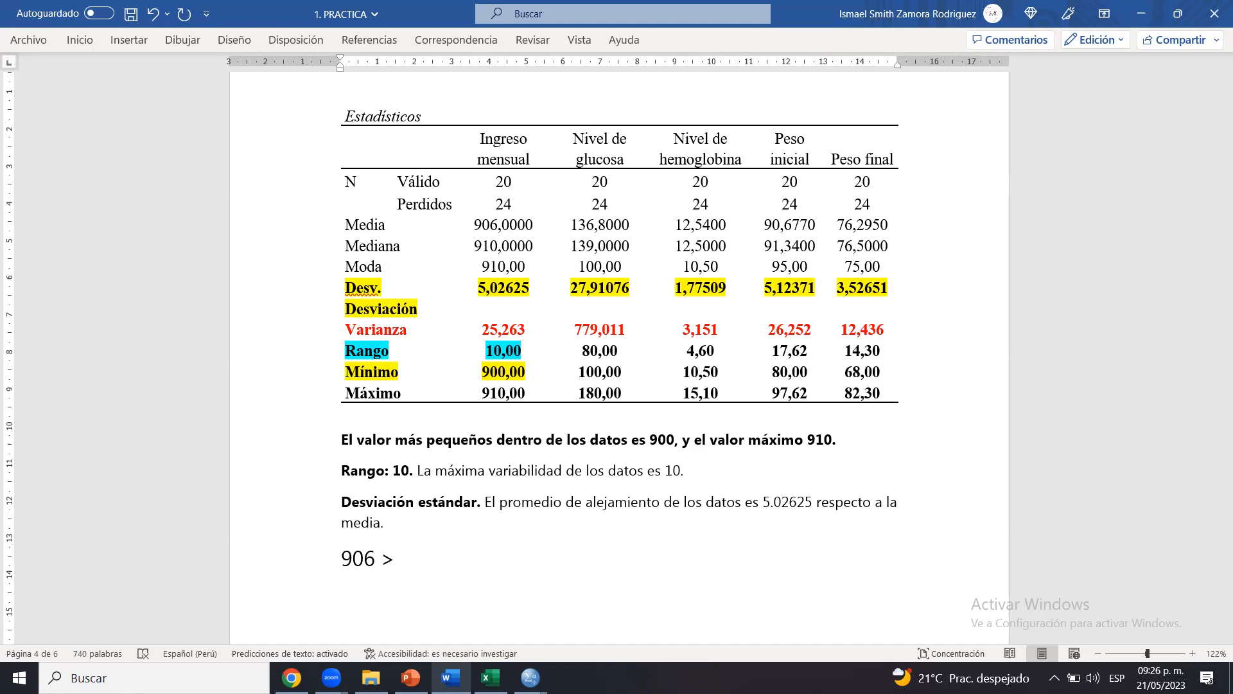
text( 911)
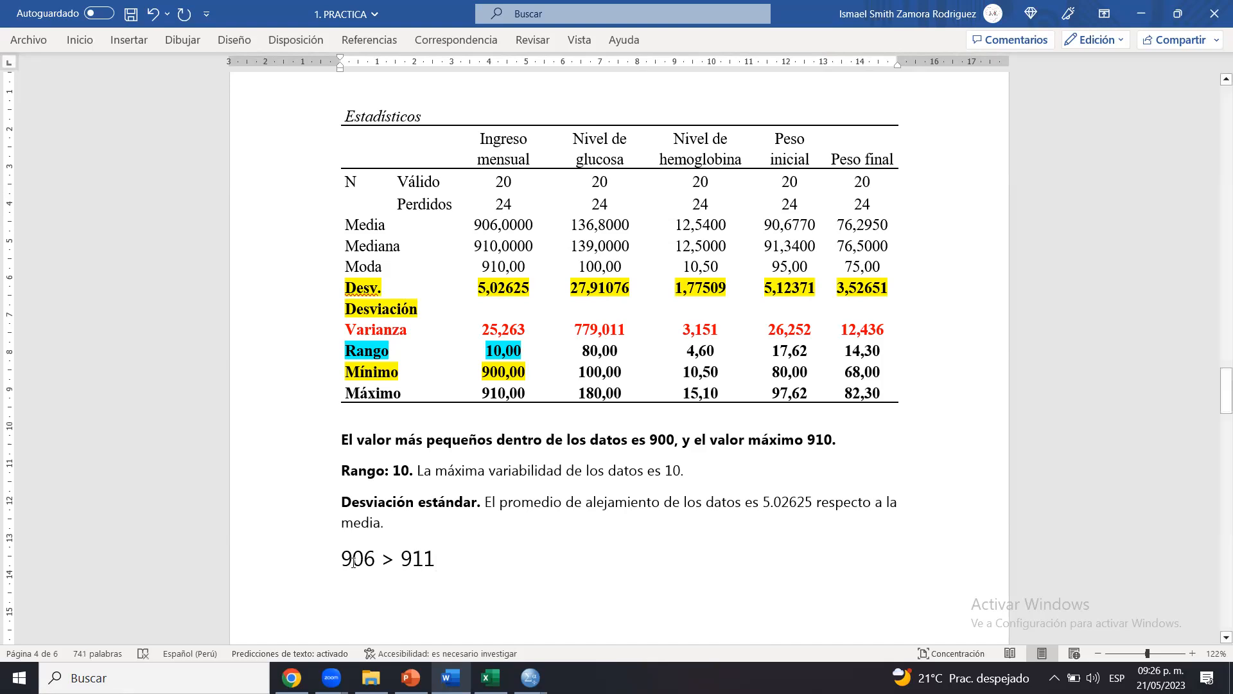
text( >)
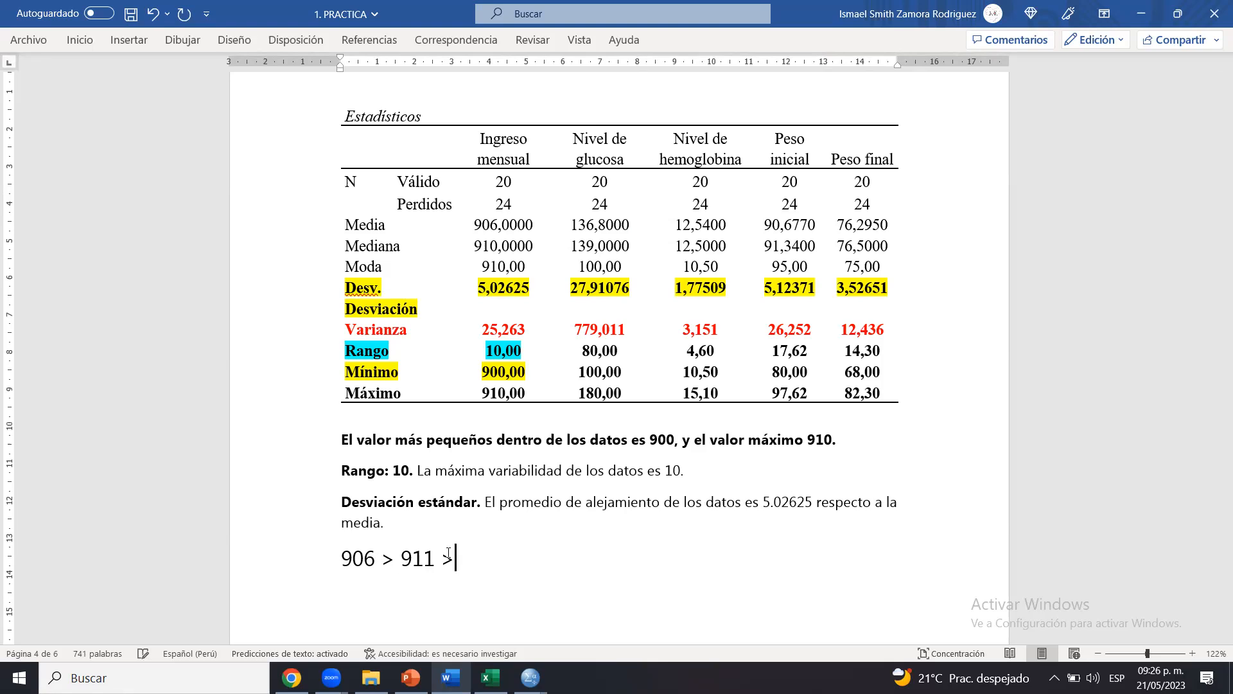
text( 916)
Extend the 906 line downward by one deviation, prepending "901 <"
click(334, 561)
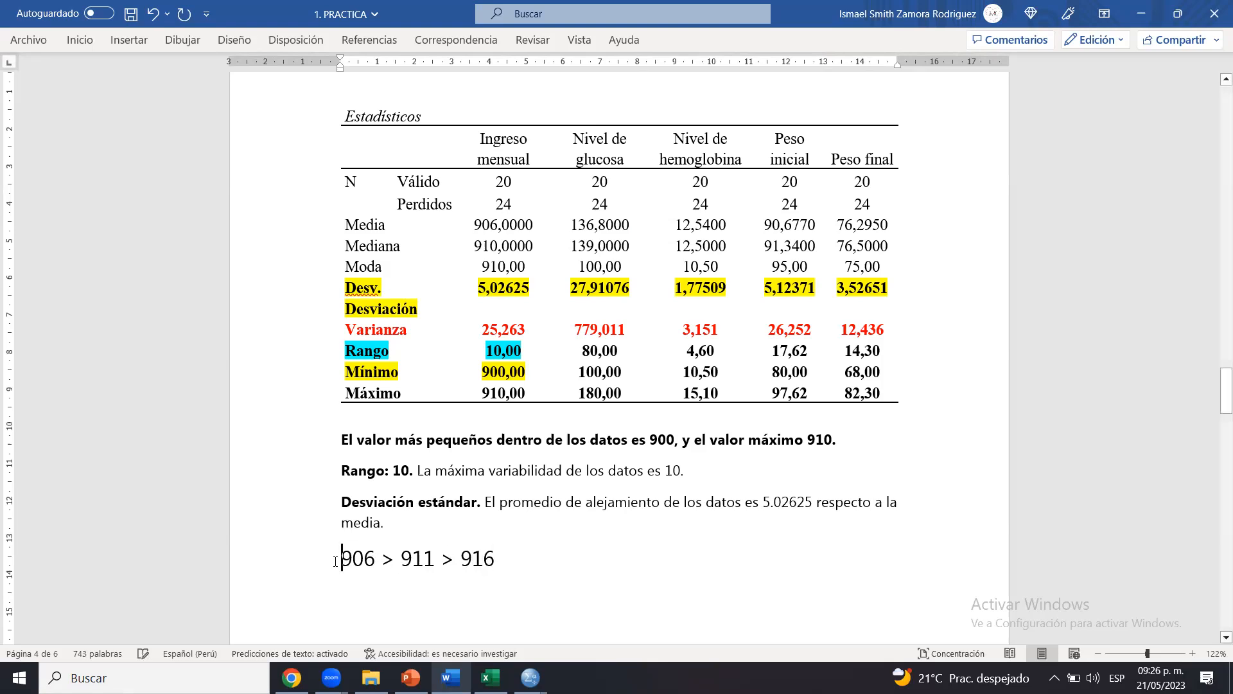
text(<)
key(Home)
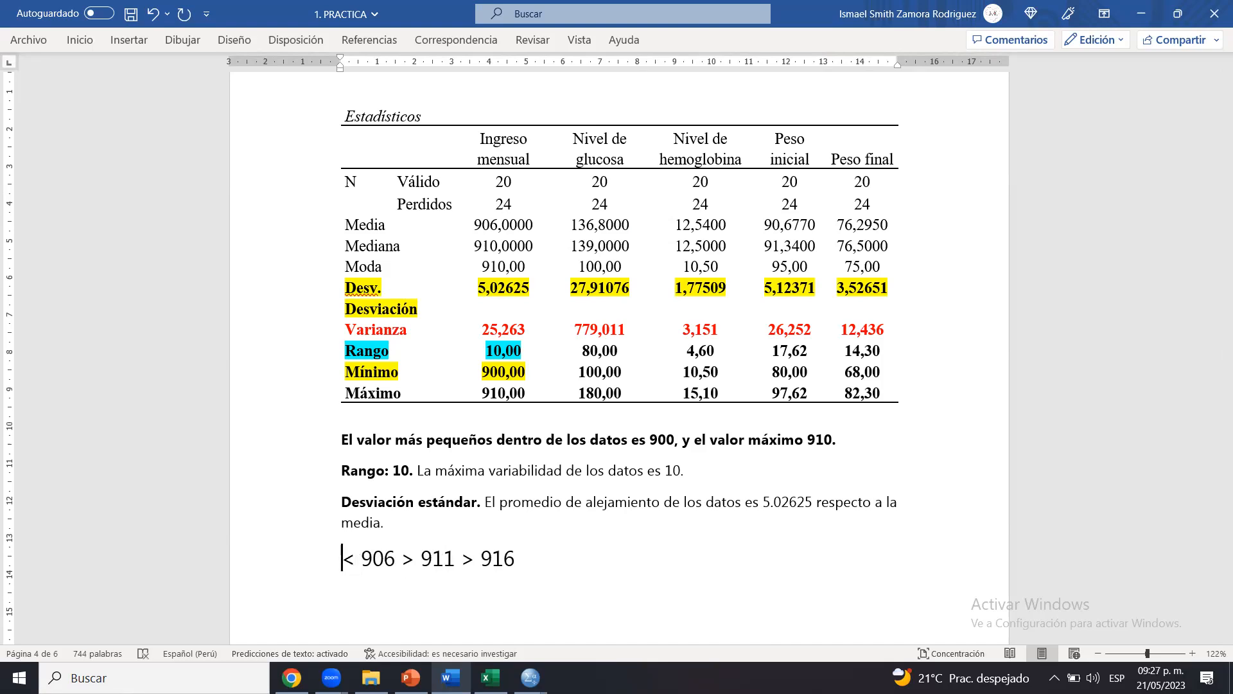
text(901)
key(Left)
key(Left)
key(Left)
key(Home)
Extend the line by a second lower deviation, prepending "896 <" before 901
text(<)
key(Left)
key(Left)
key(Left)
key(Down)
key(Left)
key(Left)
key(Left)
key(Left)
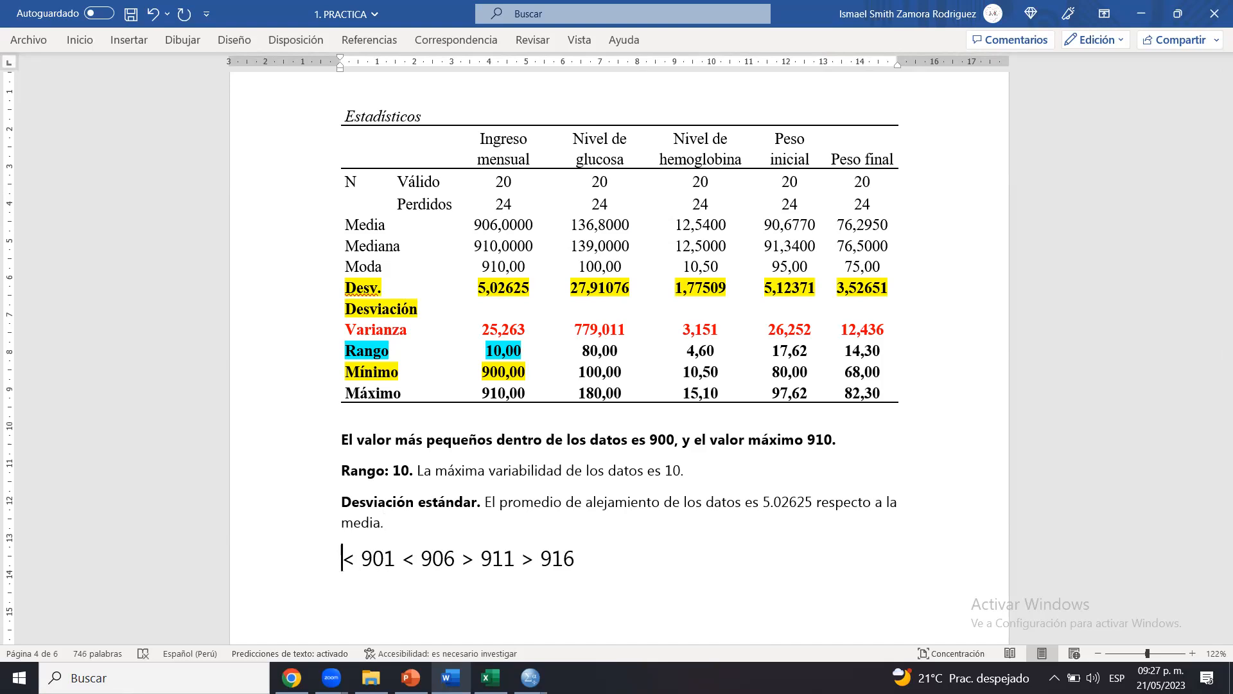
text(806)
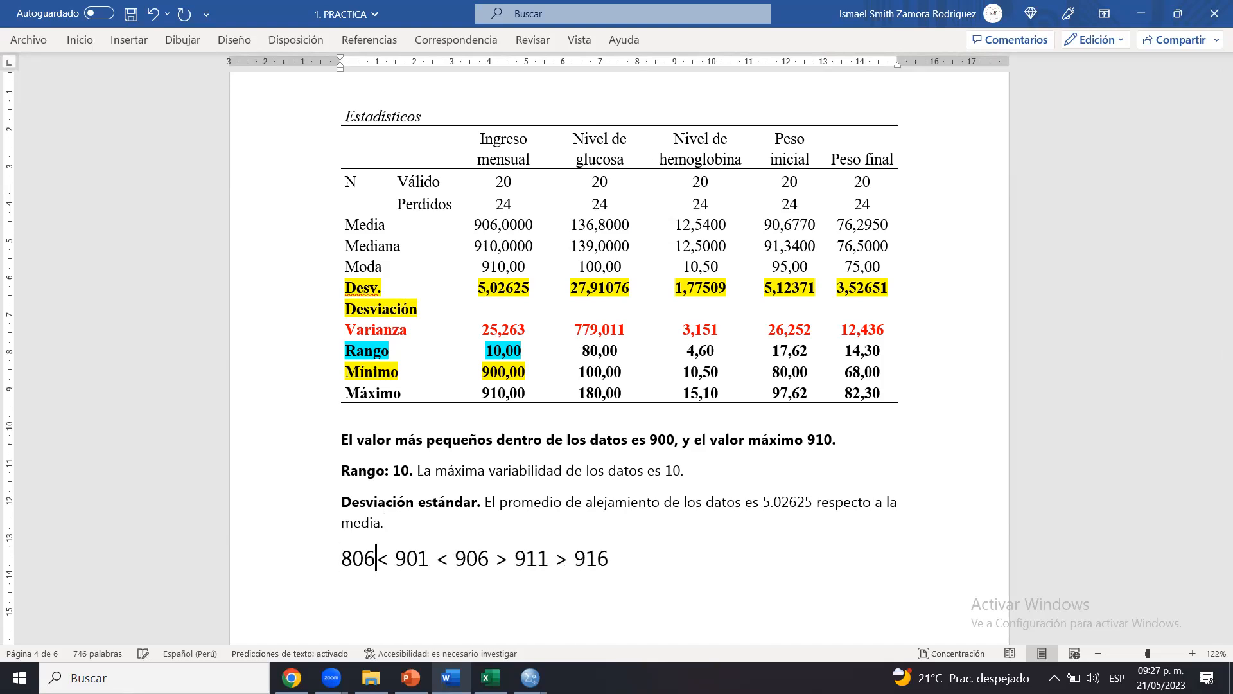
key(Left)
key(Left)
key(BackSpace)
text(9)
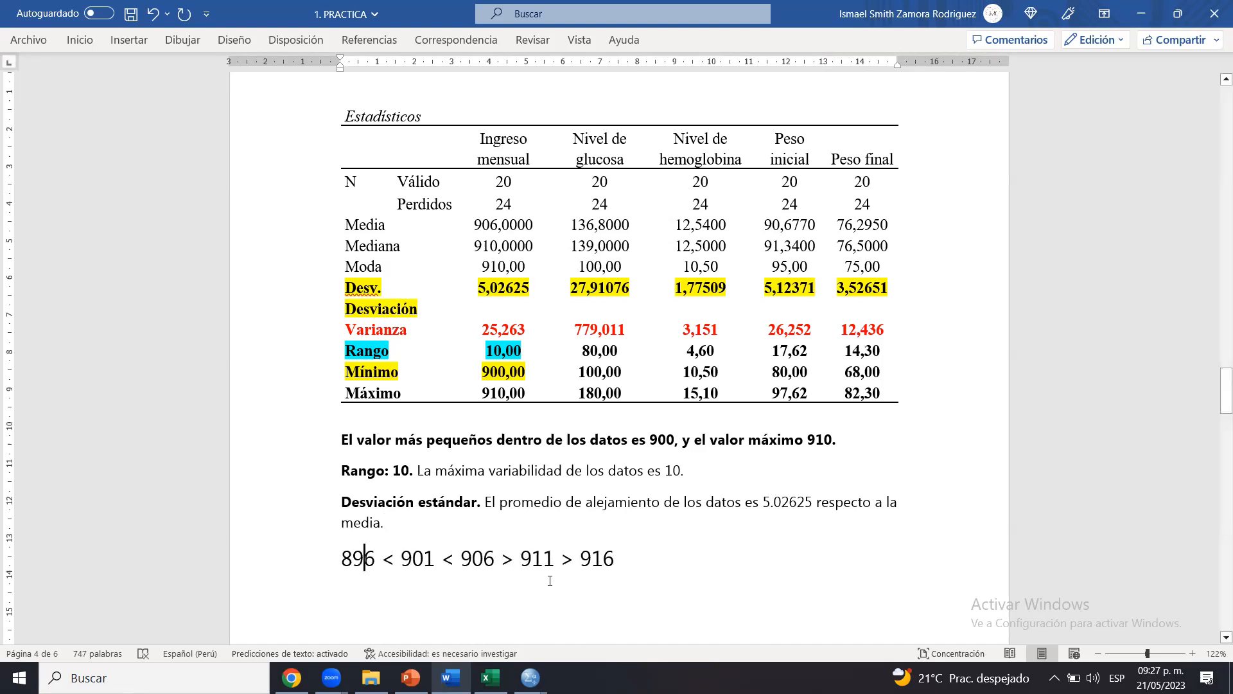
Make the 906 in the deviation line bold and enlarge it to 20 pt
double_click(461, 563)
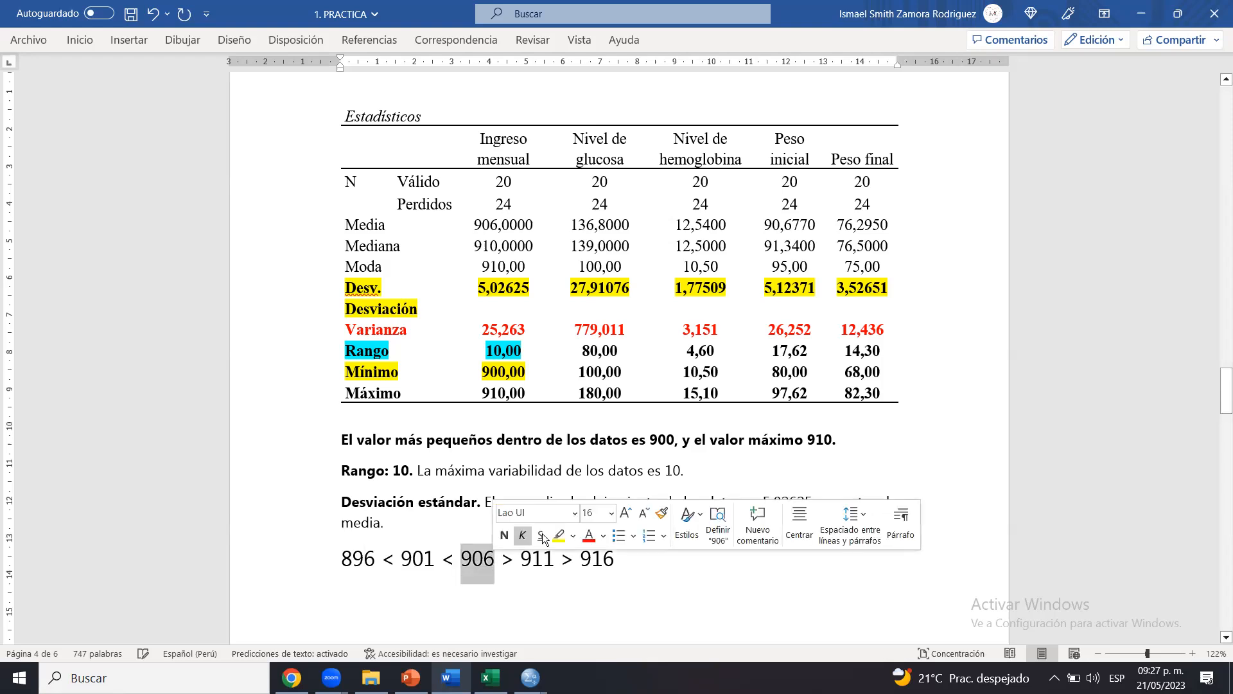
click(623, 514)
click(506, 535)
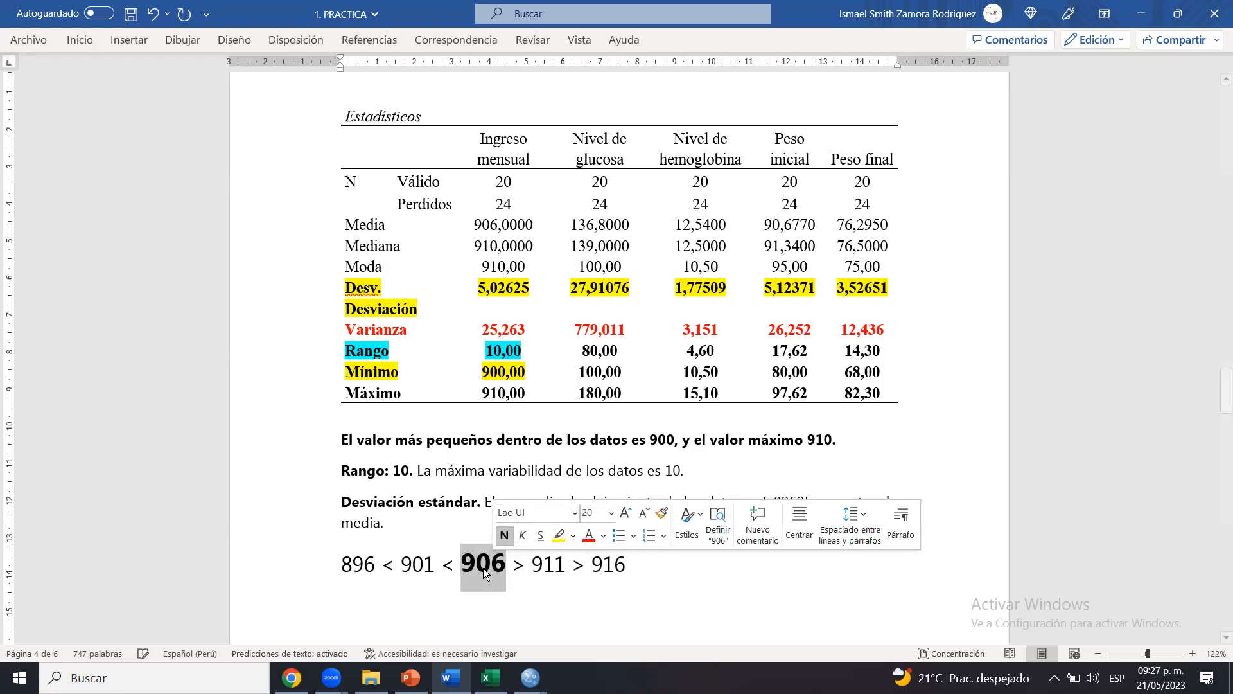
Bold "El promedio de alejamiento", "5.02625" and "media" in the standard deviation paragraph
drag(486, 502, 624, 505)
key(ctrl+n)
drag(765, 501, 827, 499)
key(ctrl+n)
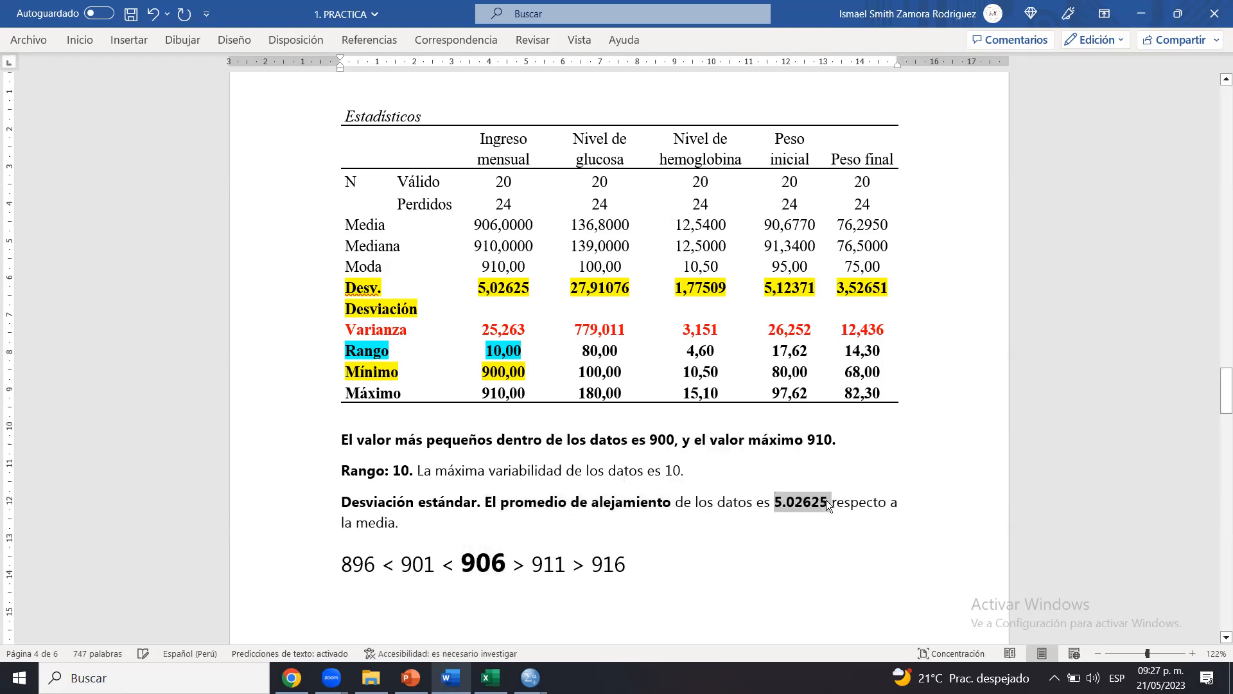
click(867, 502)
double_click(375, 522)
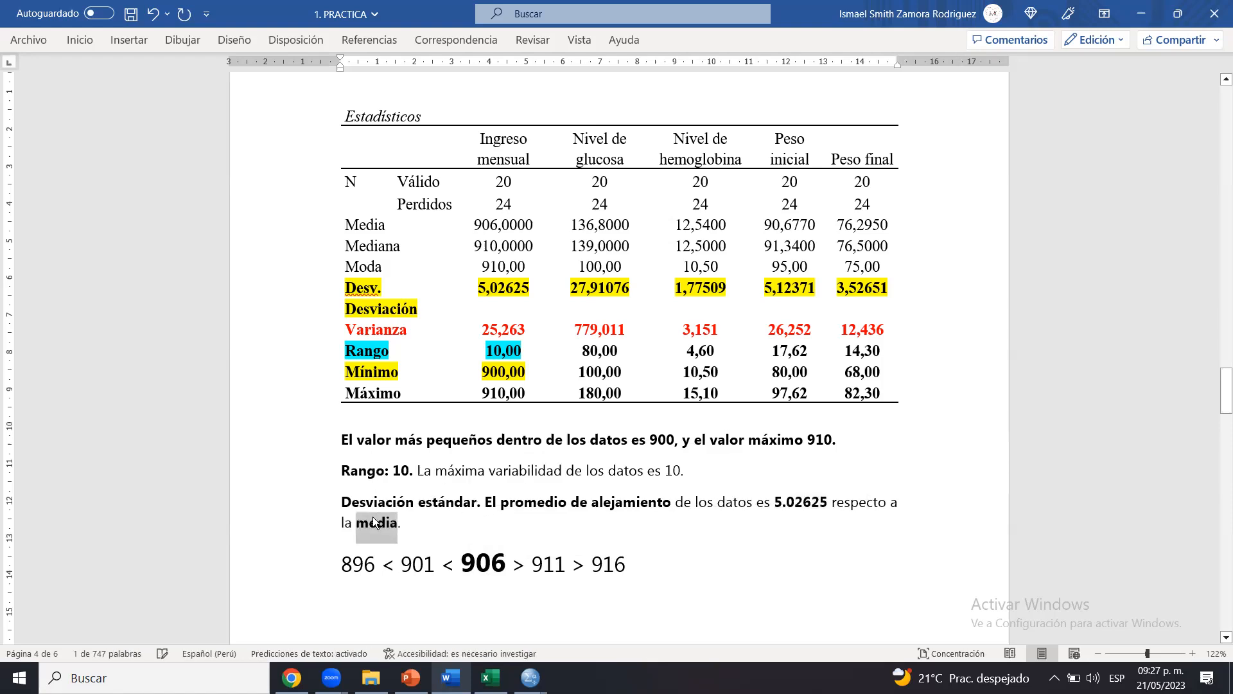
Examine the distances between 906 and its neighbouring values on both sides of the deviation line
click(452, 531)
drag(461, 565, 505, 566)
click(505, 565)
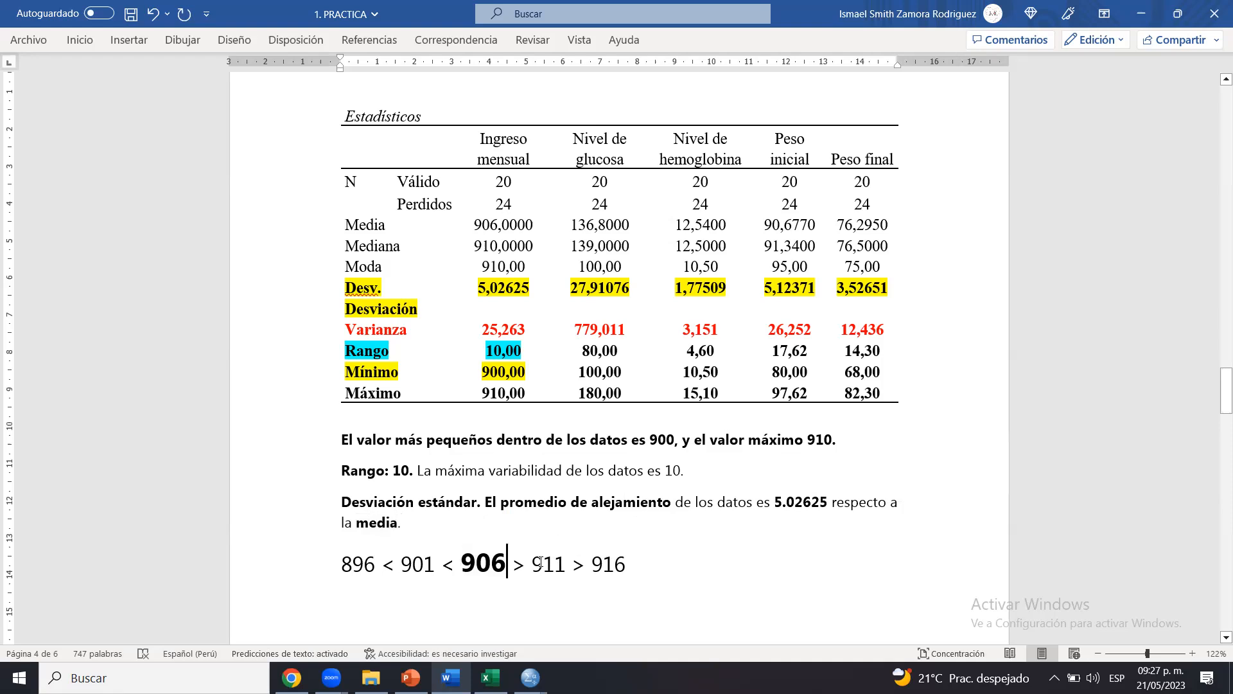
click(525, 570)
click(585, 565)
drag(460, 566, 381, 565)
click(382, 565)
drag(461, 565, 563, 564)
click(507, 566)
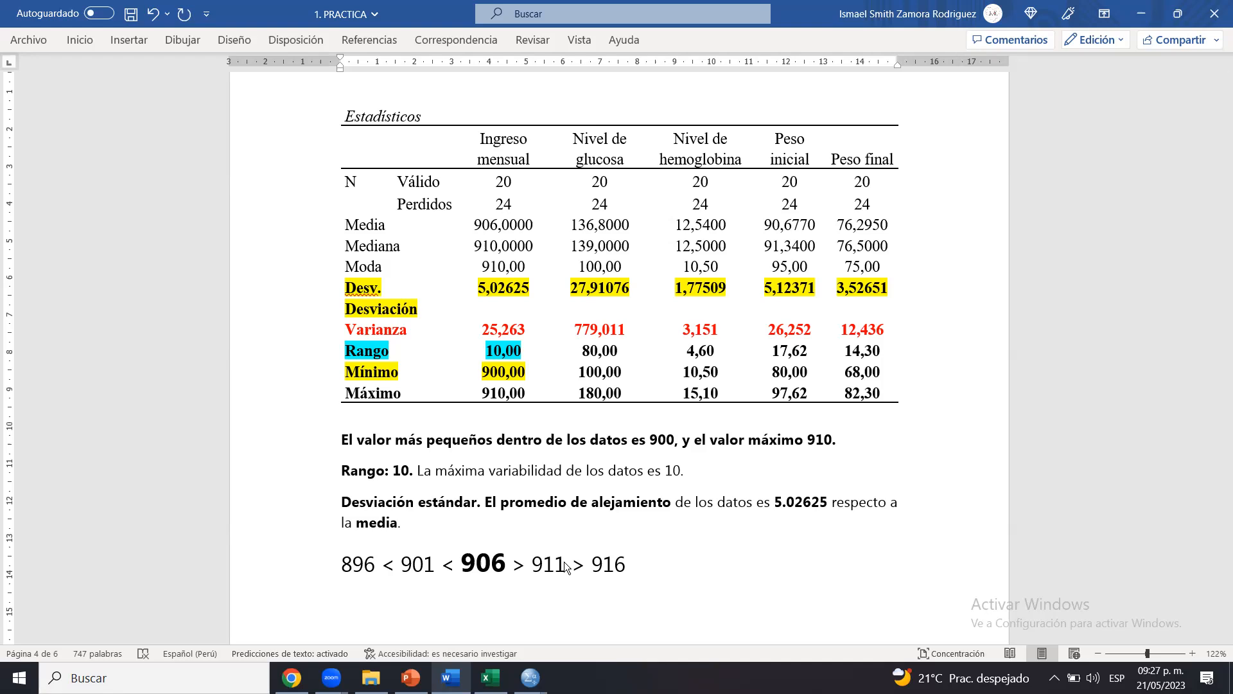
Compare the 911 limit with the SUELDO values in the SPSS data editor and return to the Word document
double_click(543, 563)
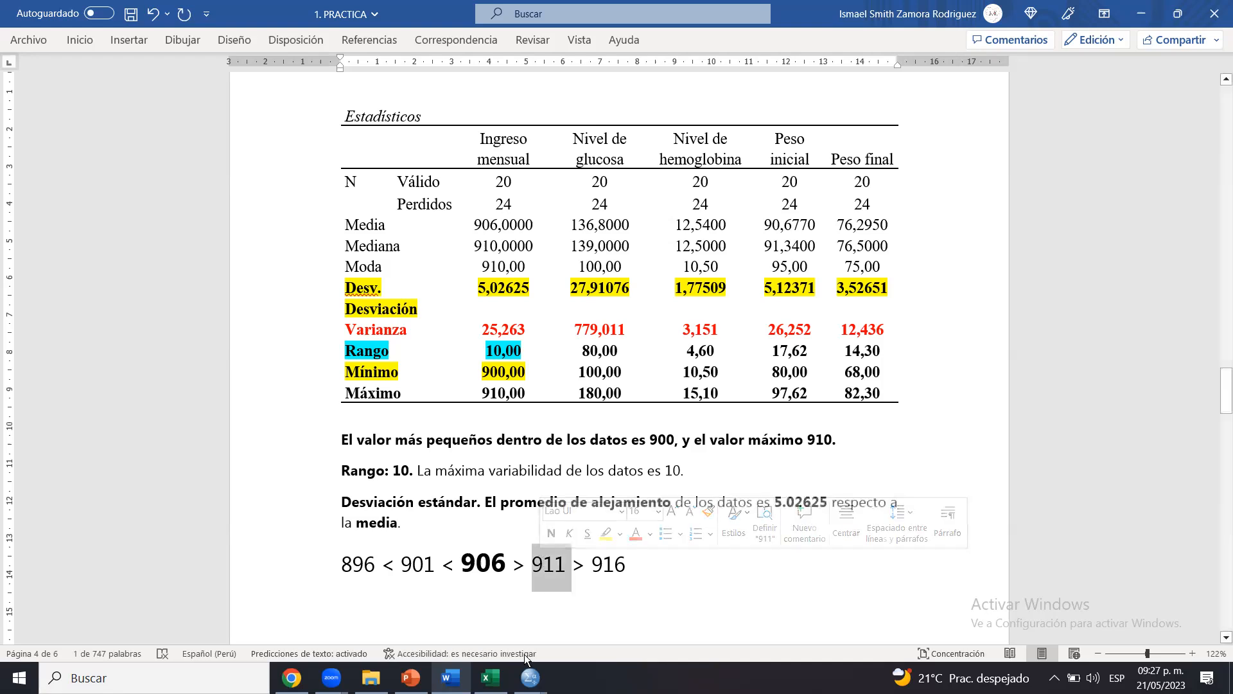
mouse_move(529, 678)
click(602, 596)
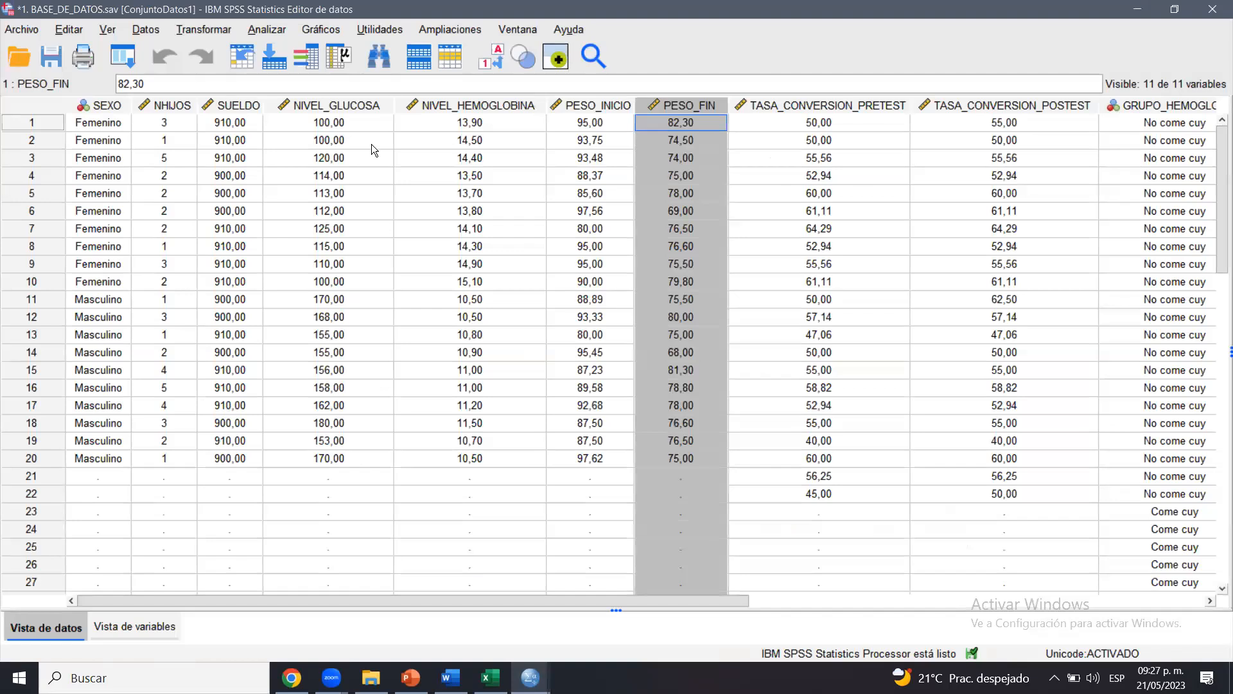
drag(224, 124, 222, 457)
click(226, 121)
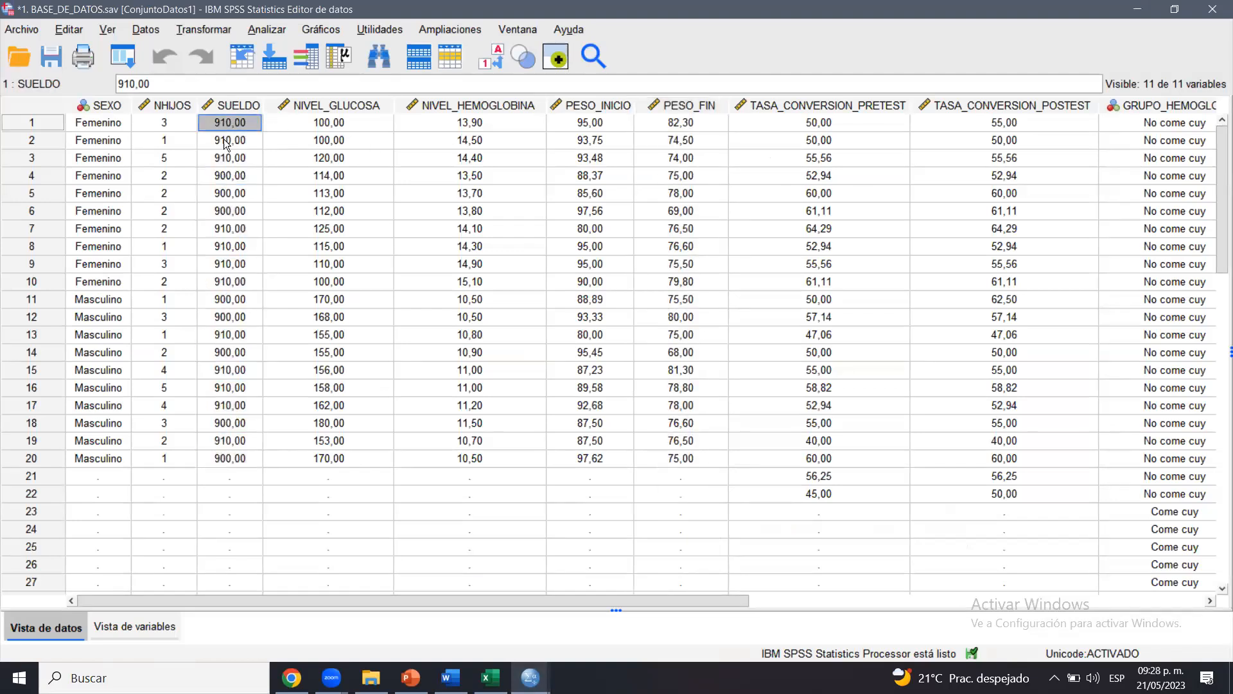
click(223, 139)
click(222, 177)
click(223, 196)
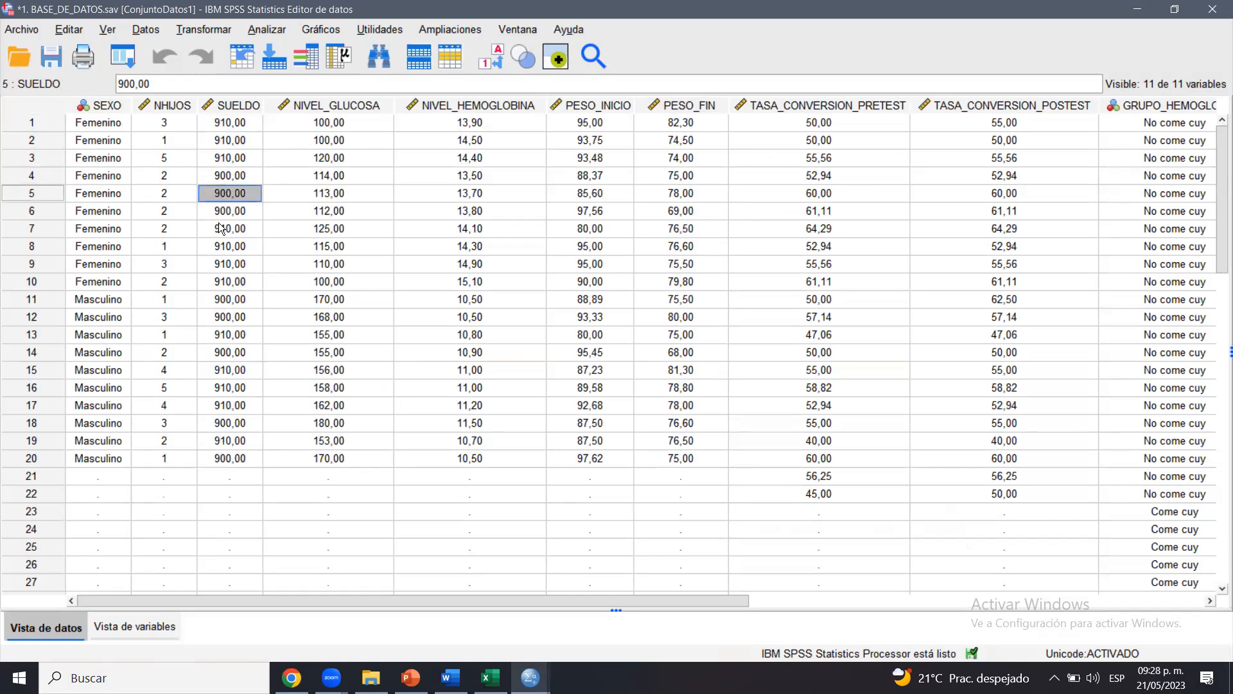
click(219, 226)
click(223, 123)
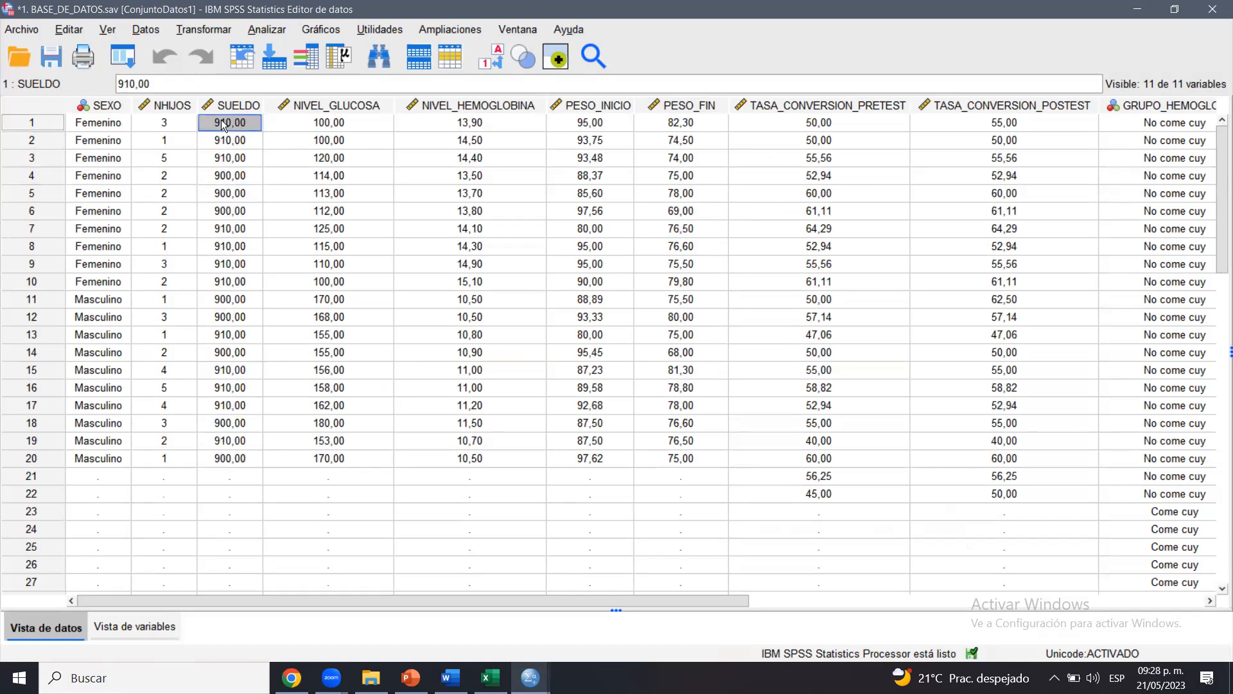
click(451, 678)
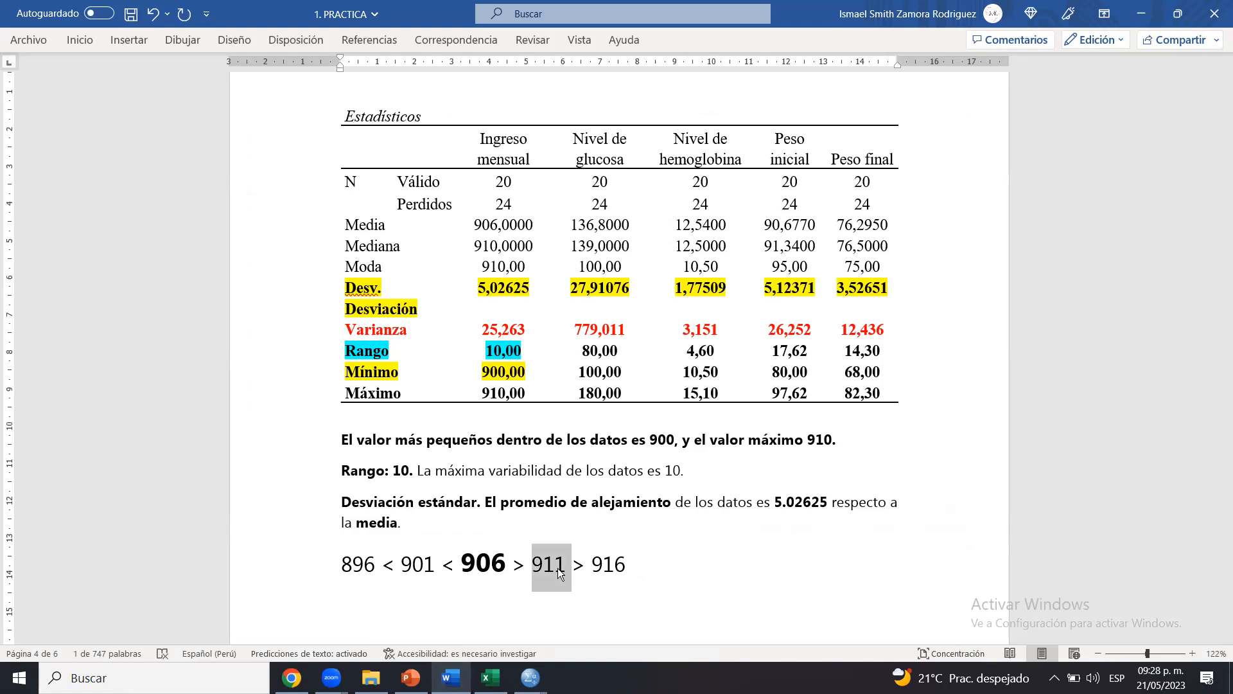
Compare the 901 limit with the SUELDO value of row 14 in the SPSS data and return to Word
double_click(409, 565)
mouse_move(530, 677)
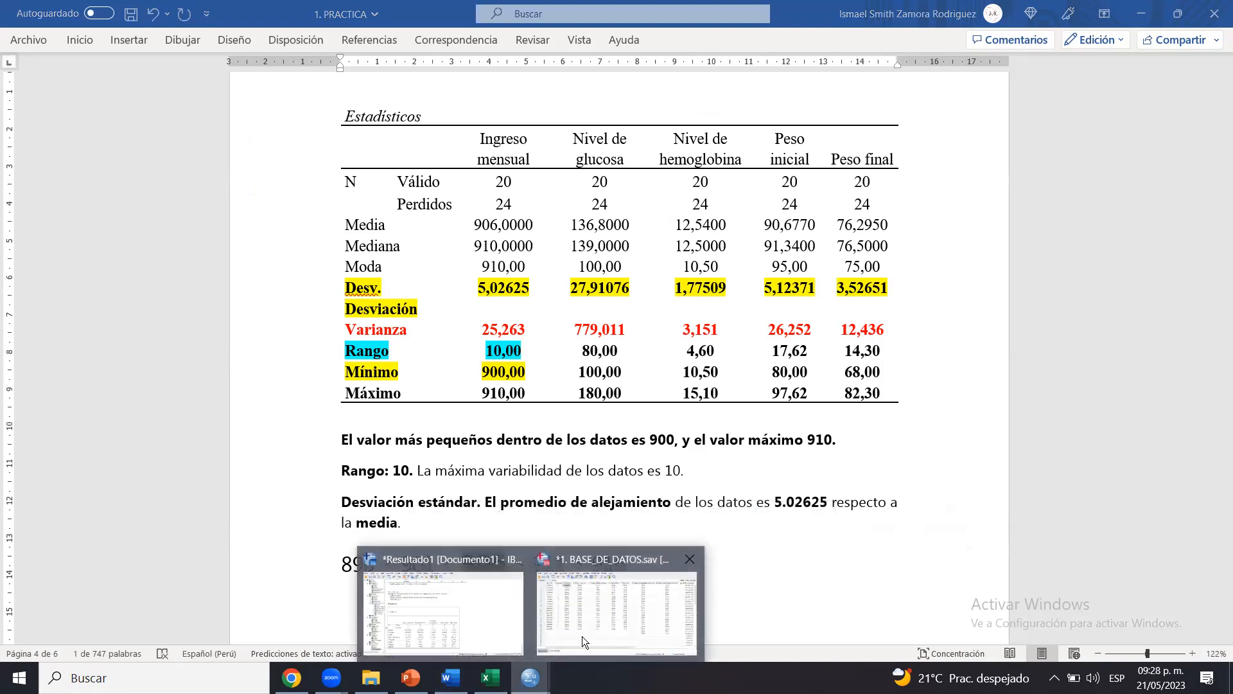
click(602, 603)
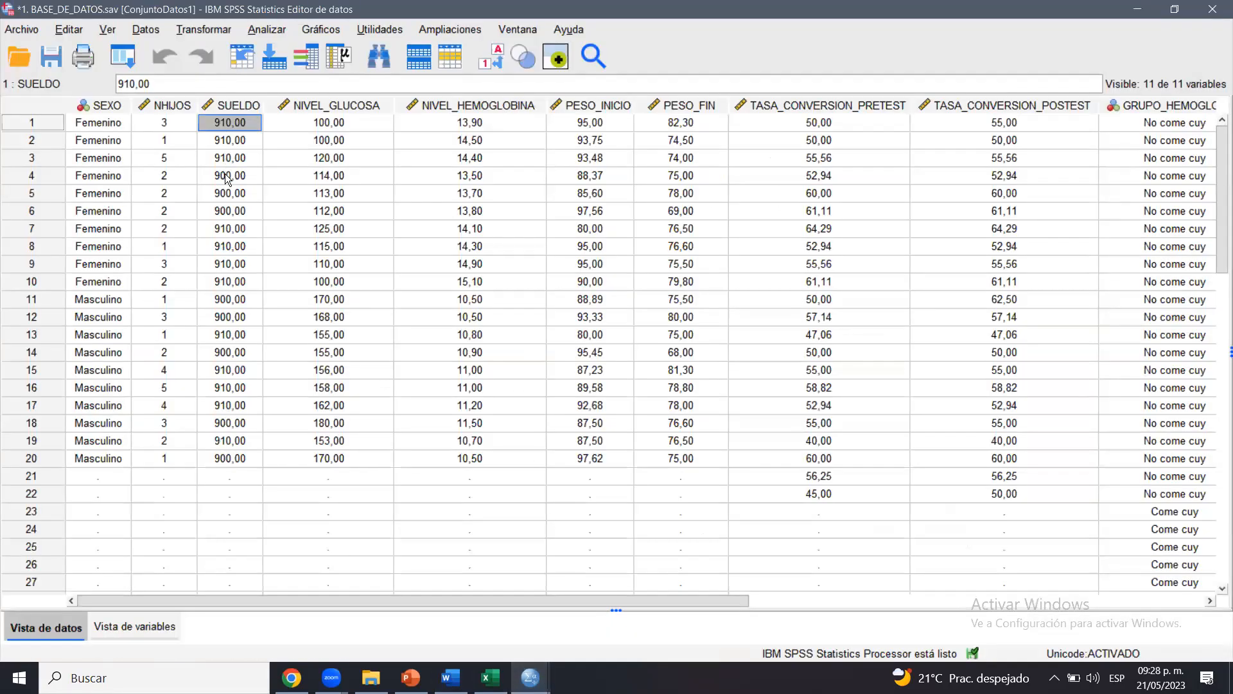
click(236, 358)
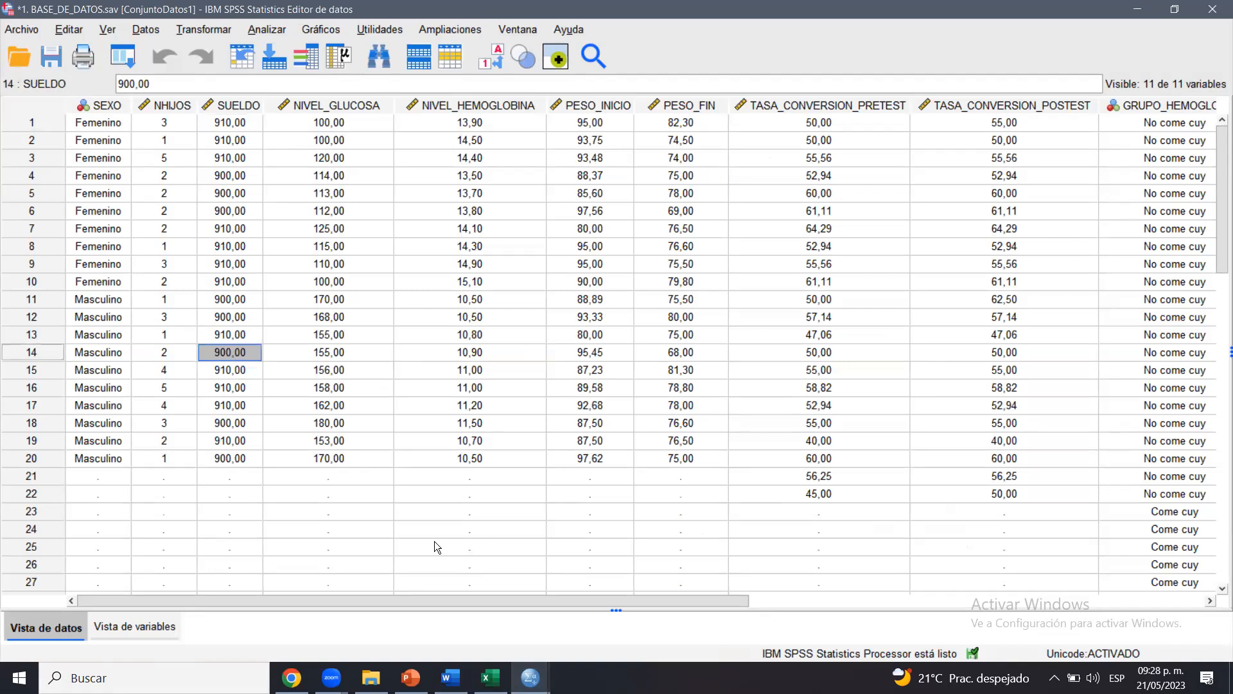
click(451, 678)
click(552, 548)
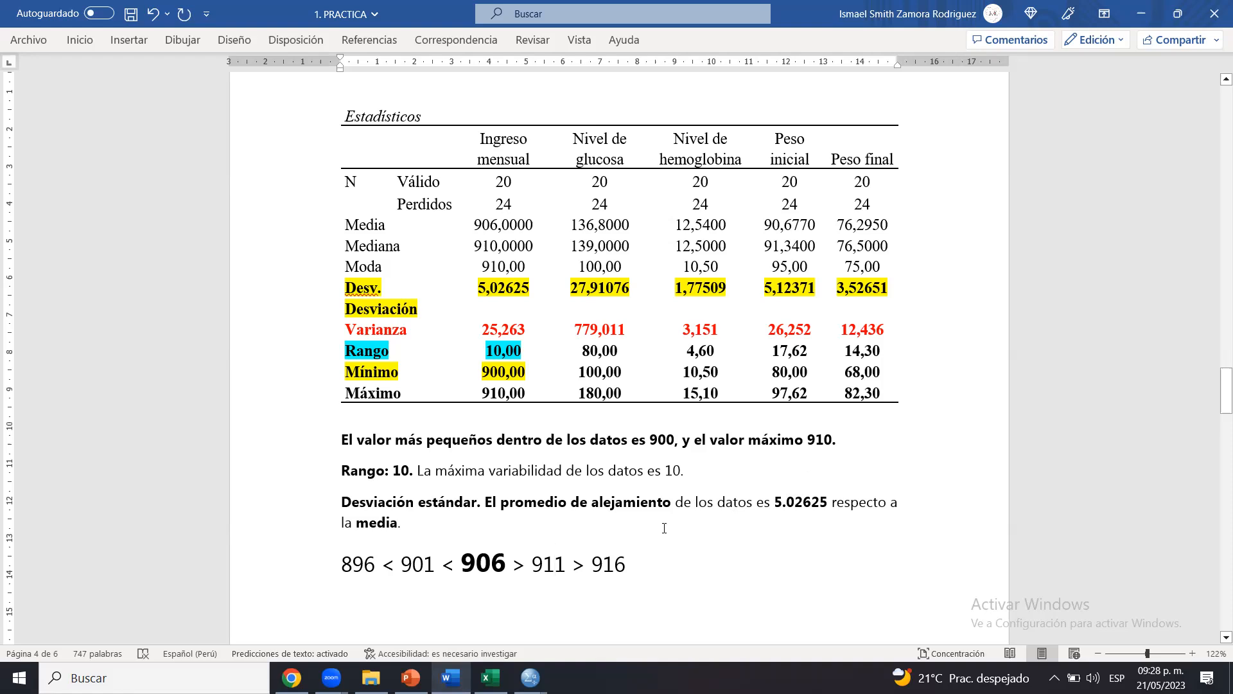
Examine how the 906 line relates to the monthly income standard deviation in the Estadísticos table
click(783, 501)
double_click(468, 565)
click(486, 564)
key(Home)
click(546, 570)
drag(490, 565, 382, 563)
click(381, 562)
click(535, 287)
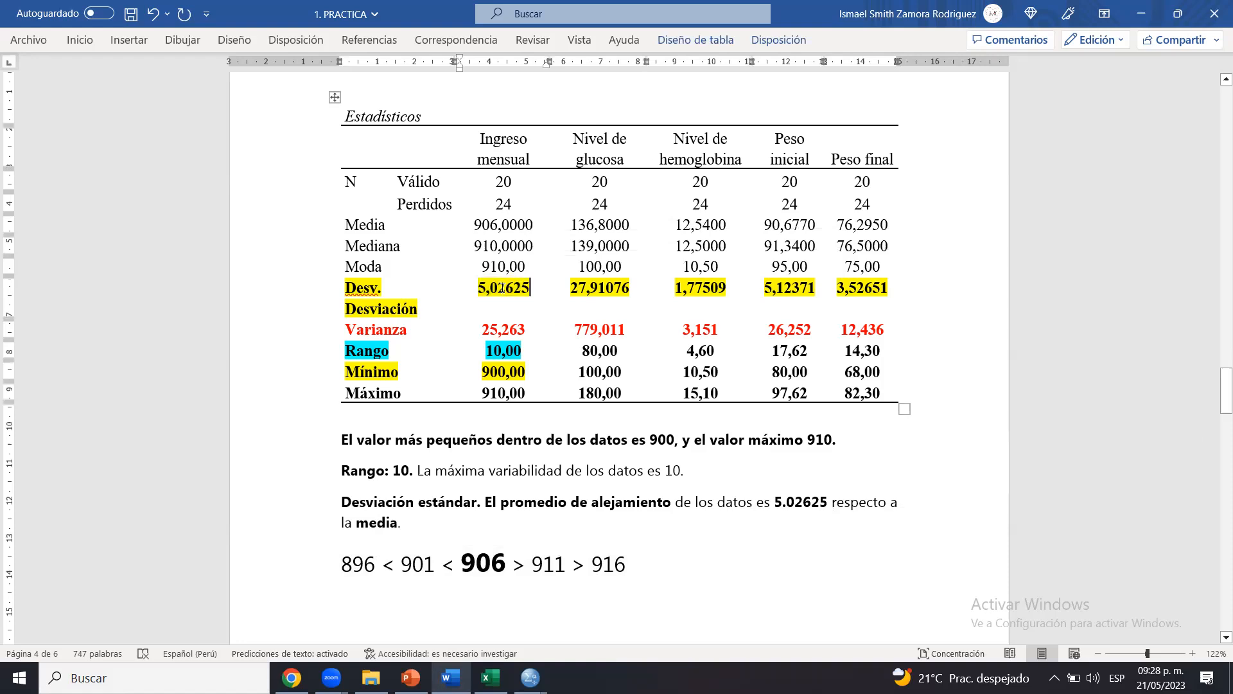
double_click(538, 287)
click(541, 287)
click(447, 519)
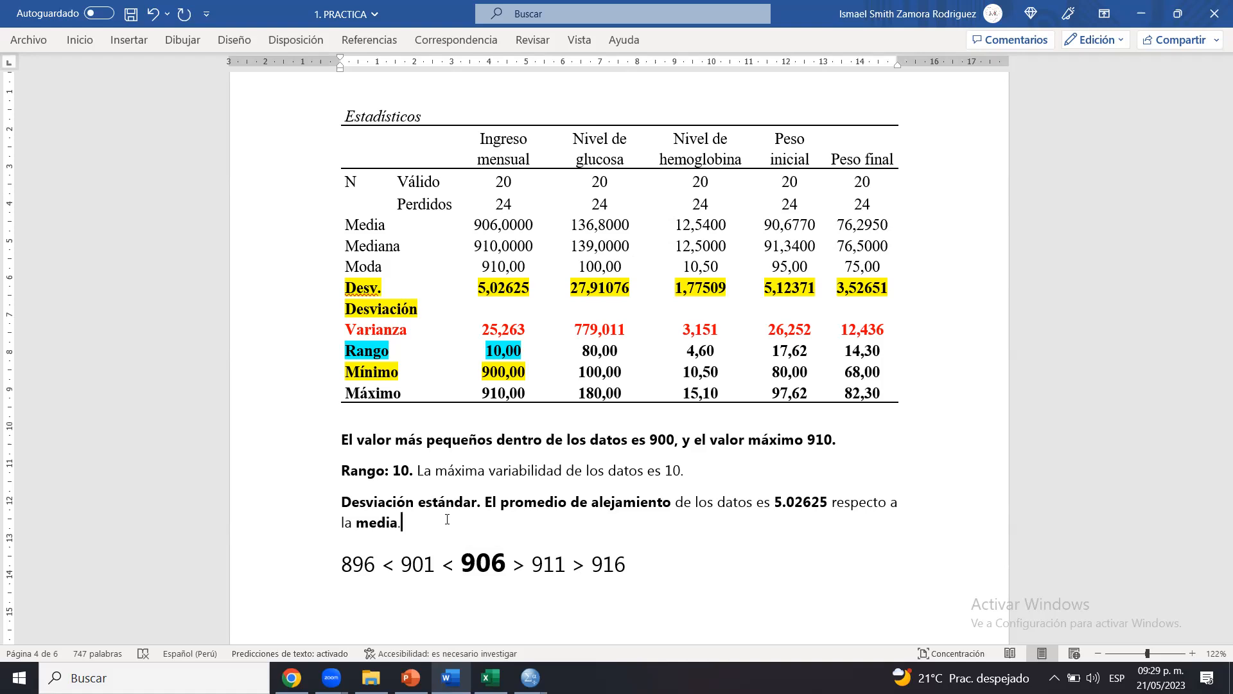
drag(478, 287, 530, 283)
click(477, 289)
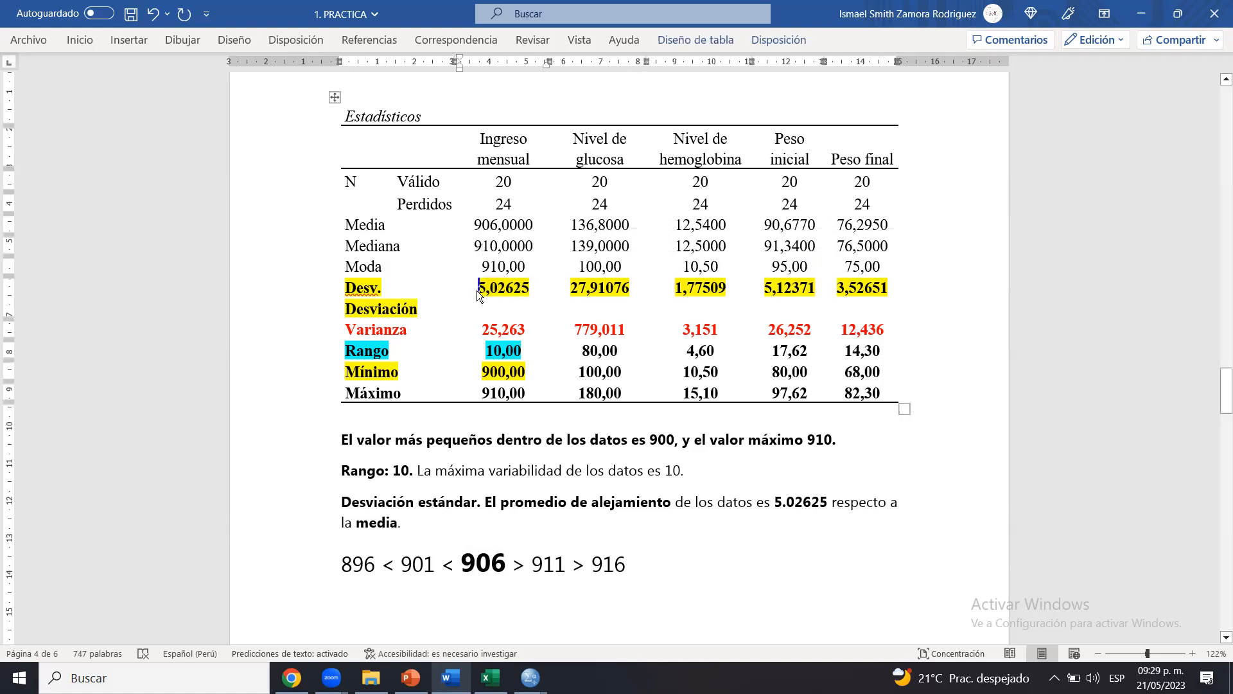
drag(476, 291, 548, 288)
click(537, 287)
click(549, 289)
Enlarge and bold the Media label and its monthly income value in the Estadísticos table
drag(350, 225, 507, 229)
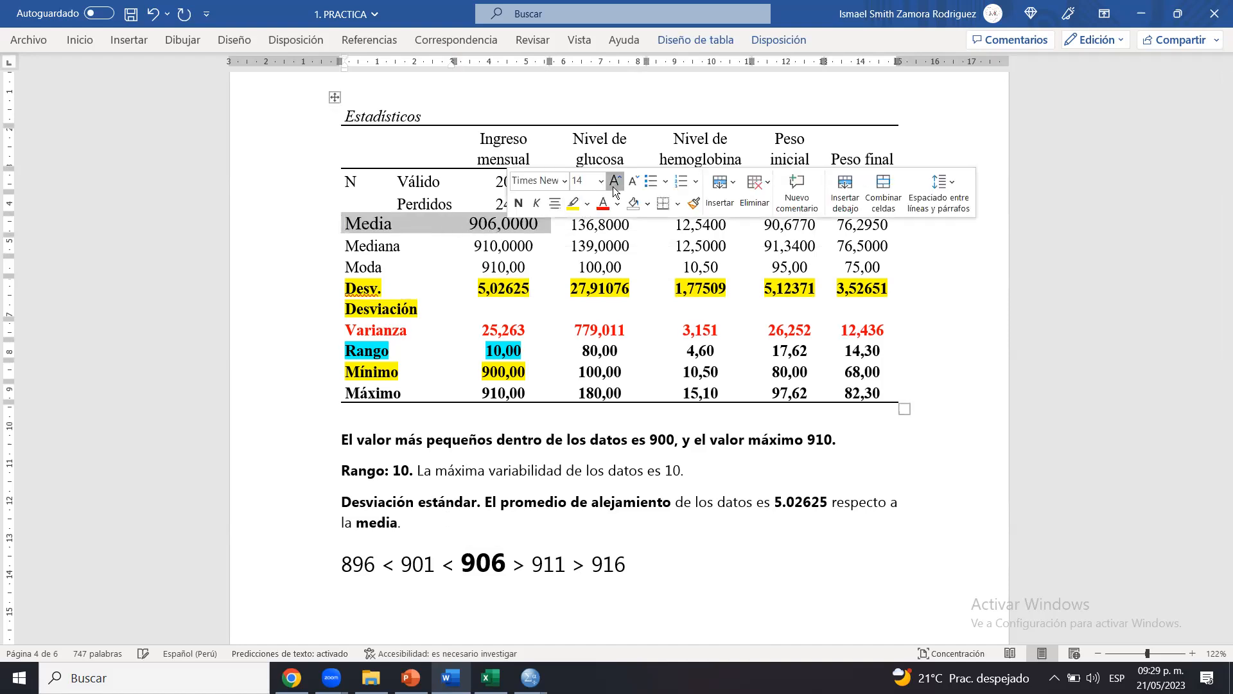
click(615, 181)
click(615, 181)
click(616, 181)
click(518, 203)
click(508, 244)
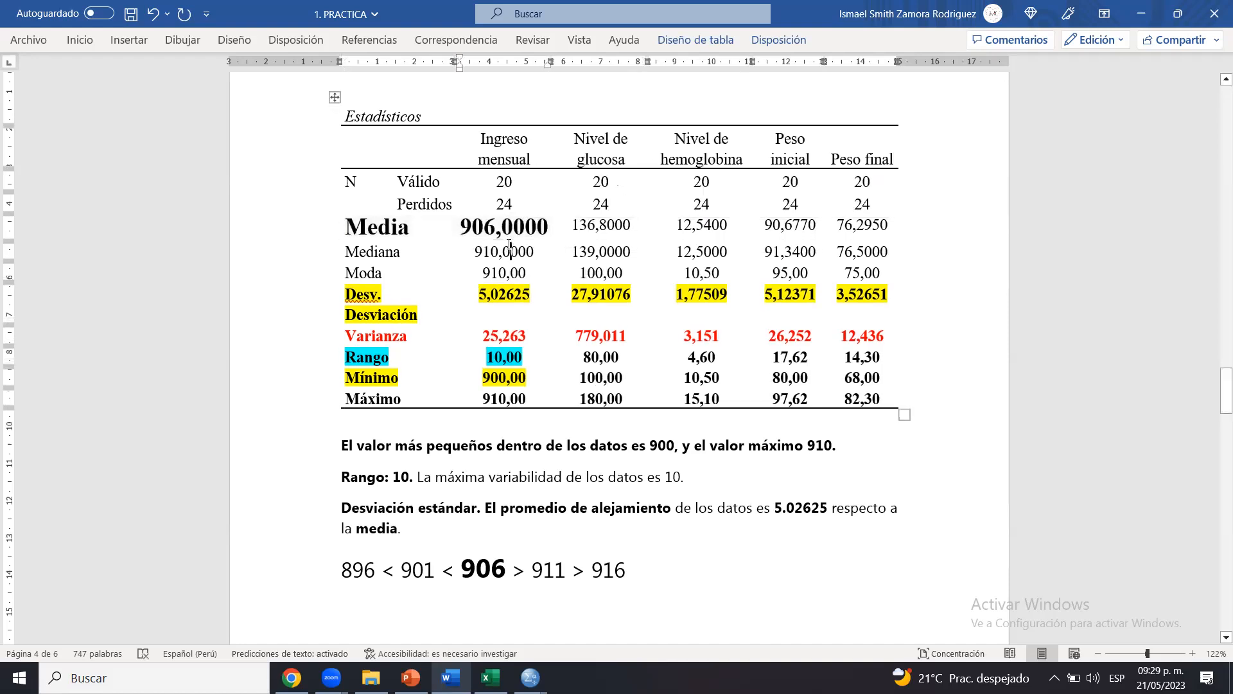
Review the monthly income deviation and mean together with the minimum, maximum and range sentences below the table
click(499, 294)
click(482, 296)
drag(387, 226, 504, 226)
click(503, 227)
drag(341, 445, 666, 477)
click(667, 477)
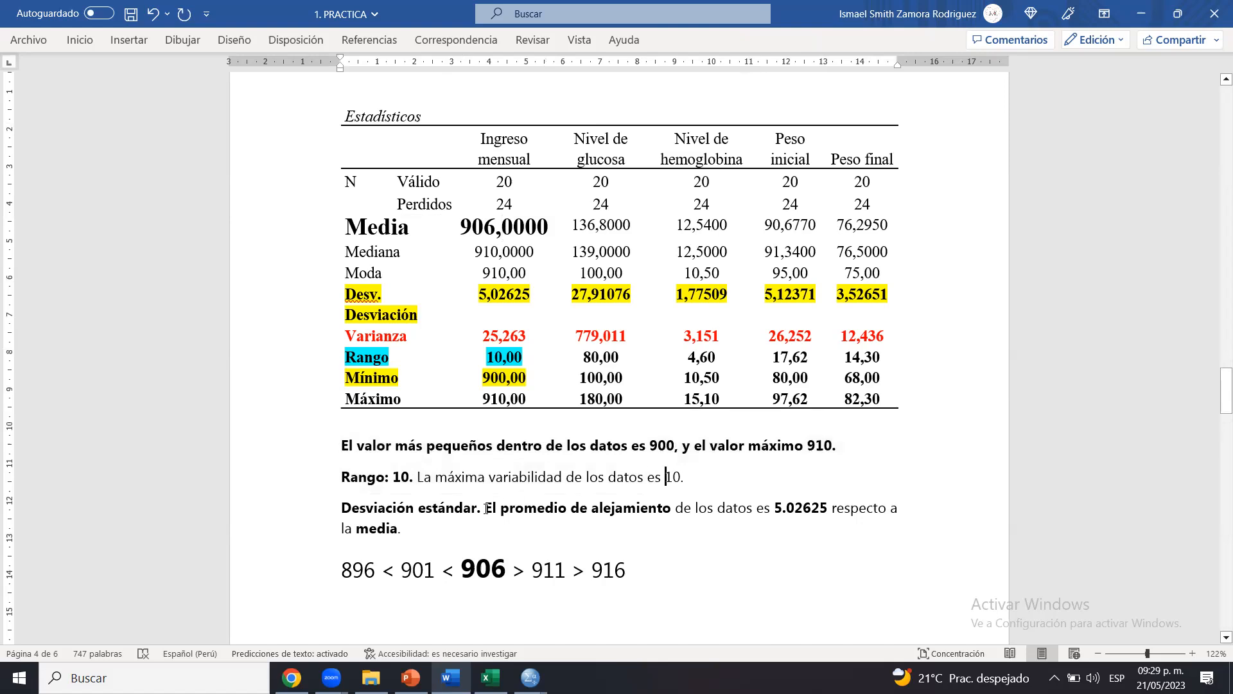
click(446, 534)
Compare the monthly income values of the Varianza and Desv. Desviación rows in the Estadísticos table
click(390, 336)
drag(485, 336, 558, 336)
click(534, 337)
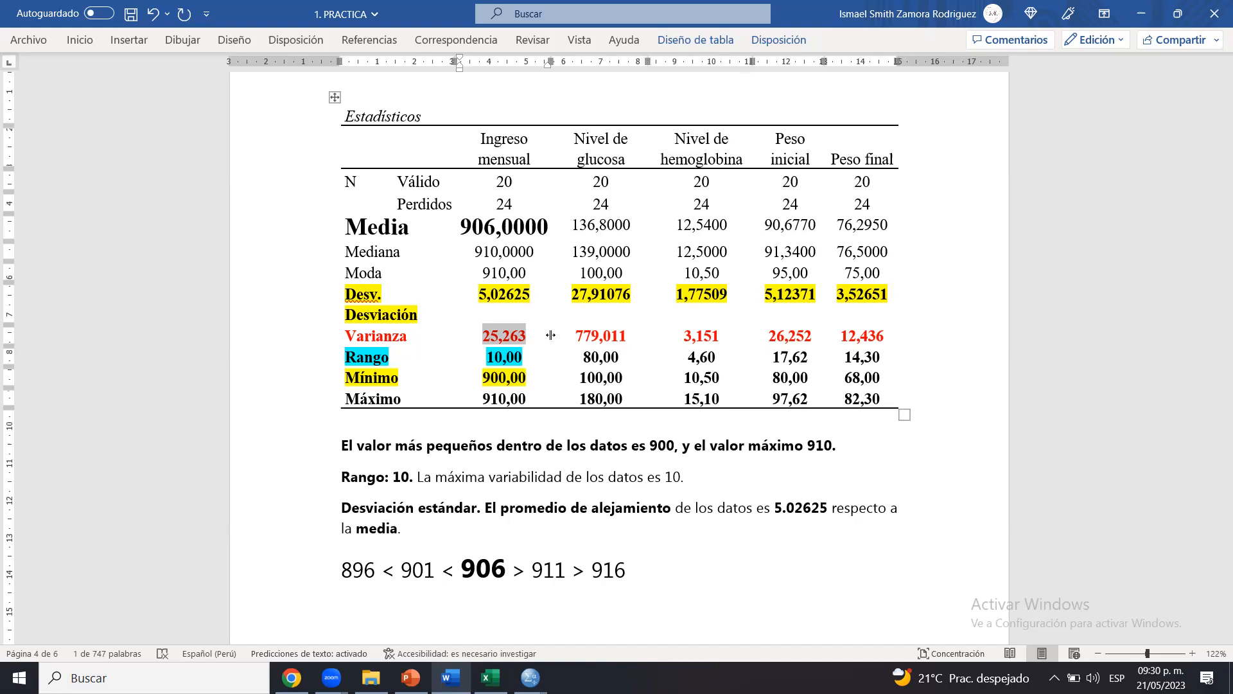
click(508, 334)
drag(485, 294, 517, 296)
click(516, 296)
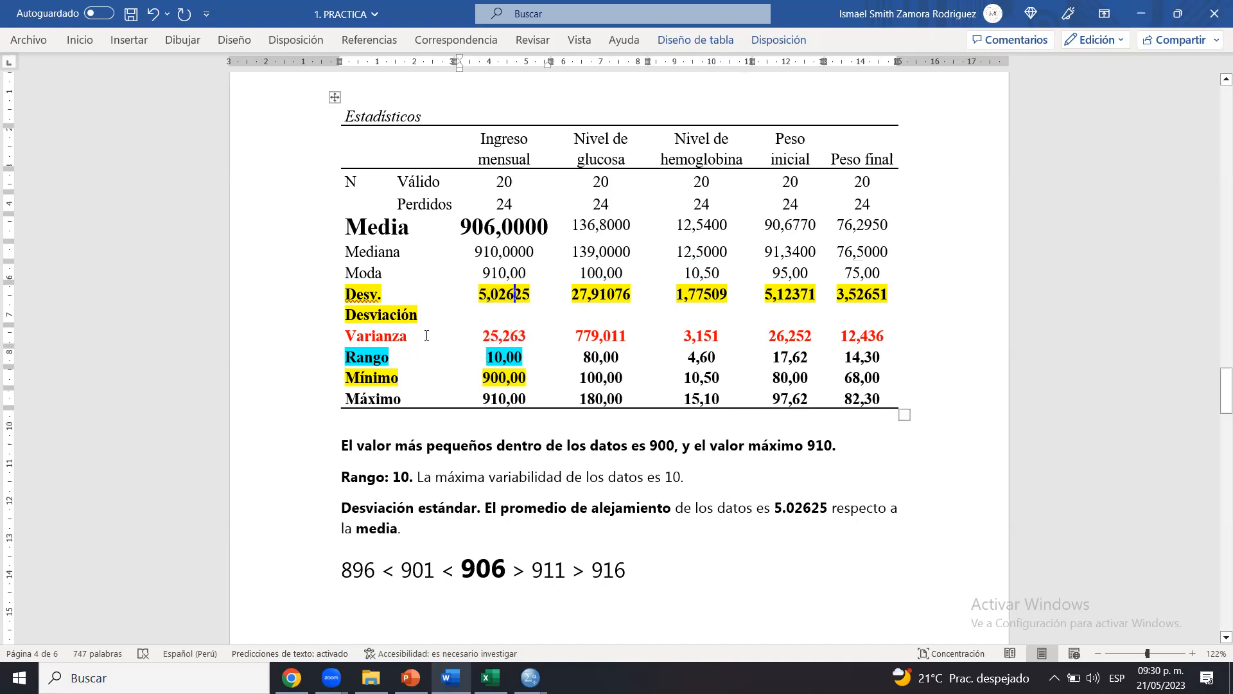
drag(361, 339, 494, 339)
click(490, 339)
drag(367, 297, 507, 302)
click(508, 301)
click(482, 341)
double_click(528, 342)
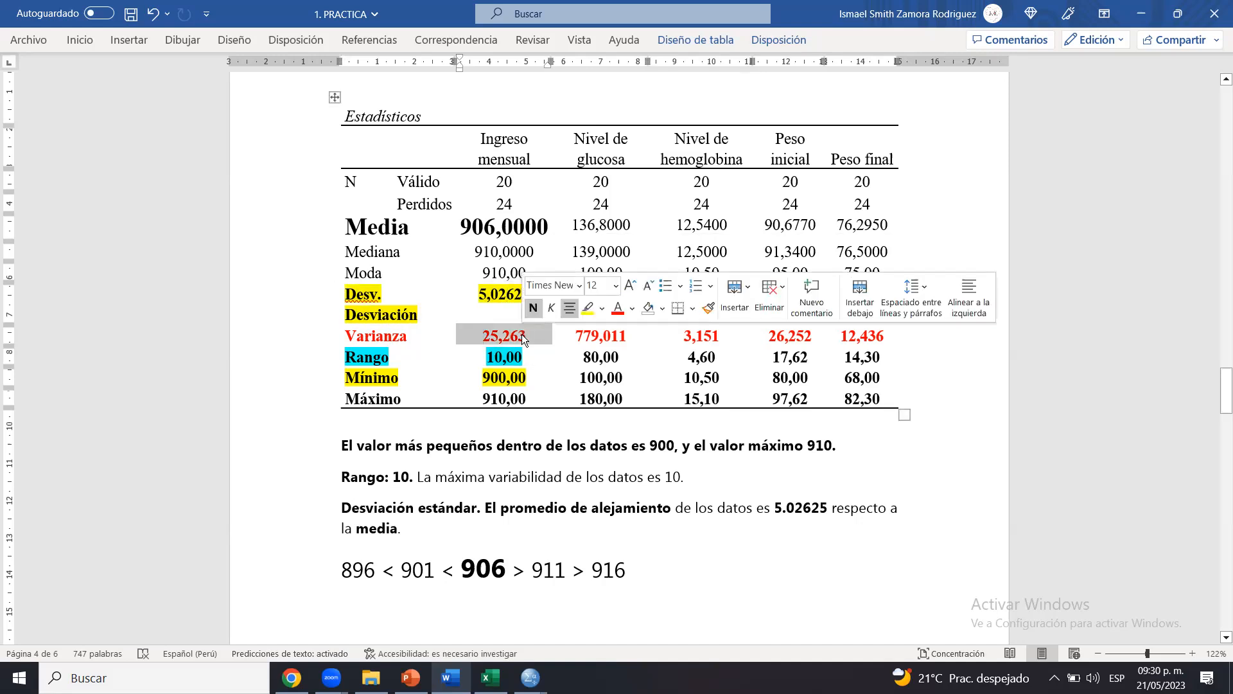
click(501, 336)
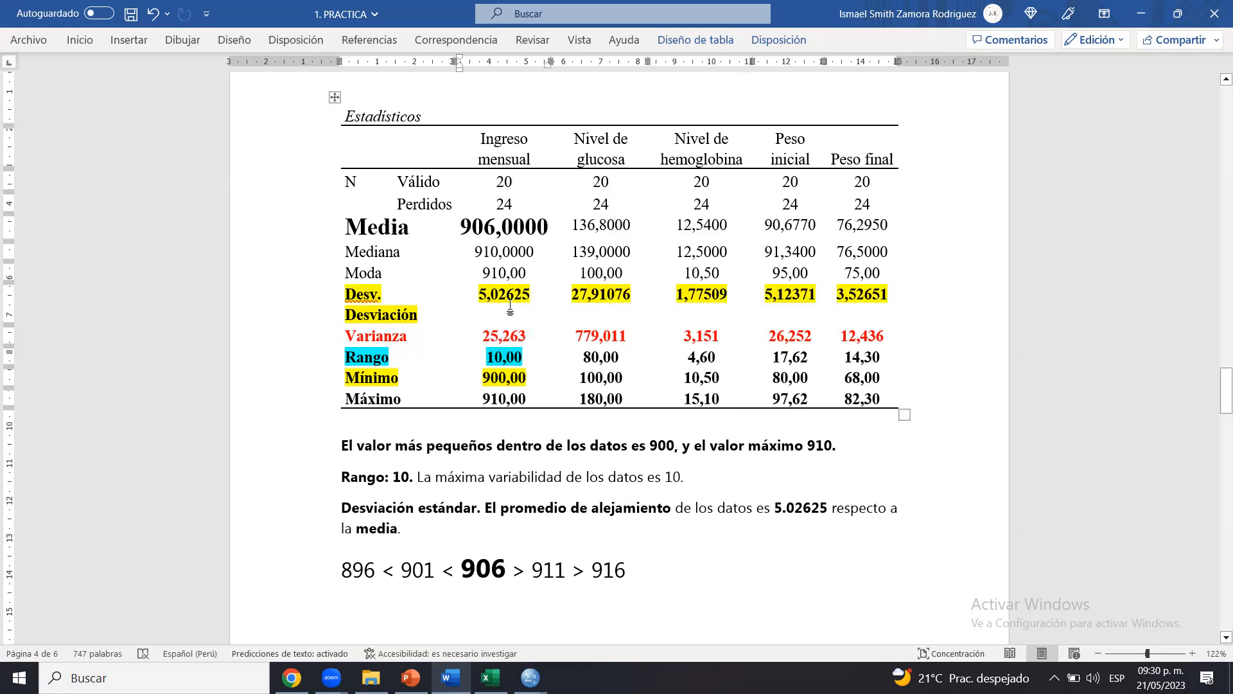
double_click(539, 294)
click(539, 294)
drag(374, 335, 502, 337)
click(502, 338)
drag(490, 297, 540, 297)
click(559, 297)
drag(464, 298, 537, 296)
click(539, 297)
Switch to the SPSS data editor and look at the first SUELDO value
drag(1222, 398, 1222, 398)
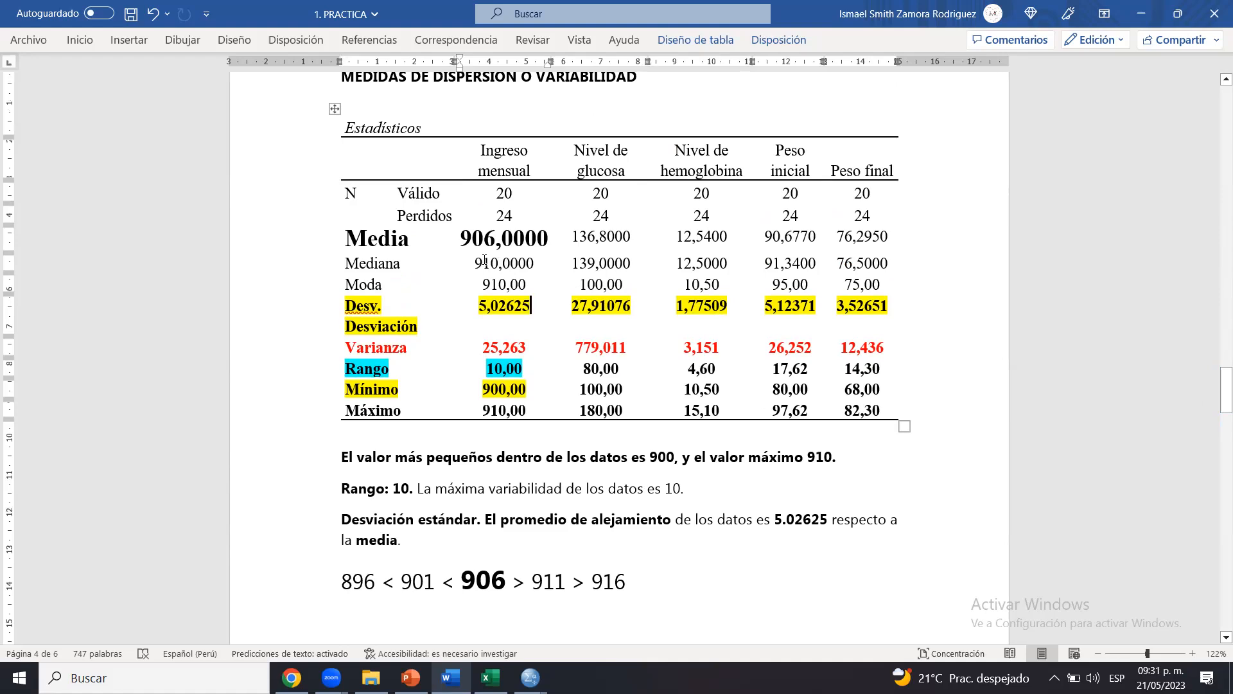
mouse_move(531, 677)
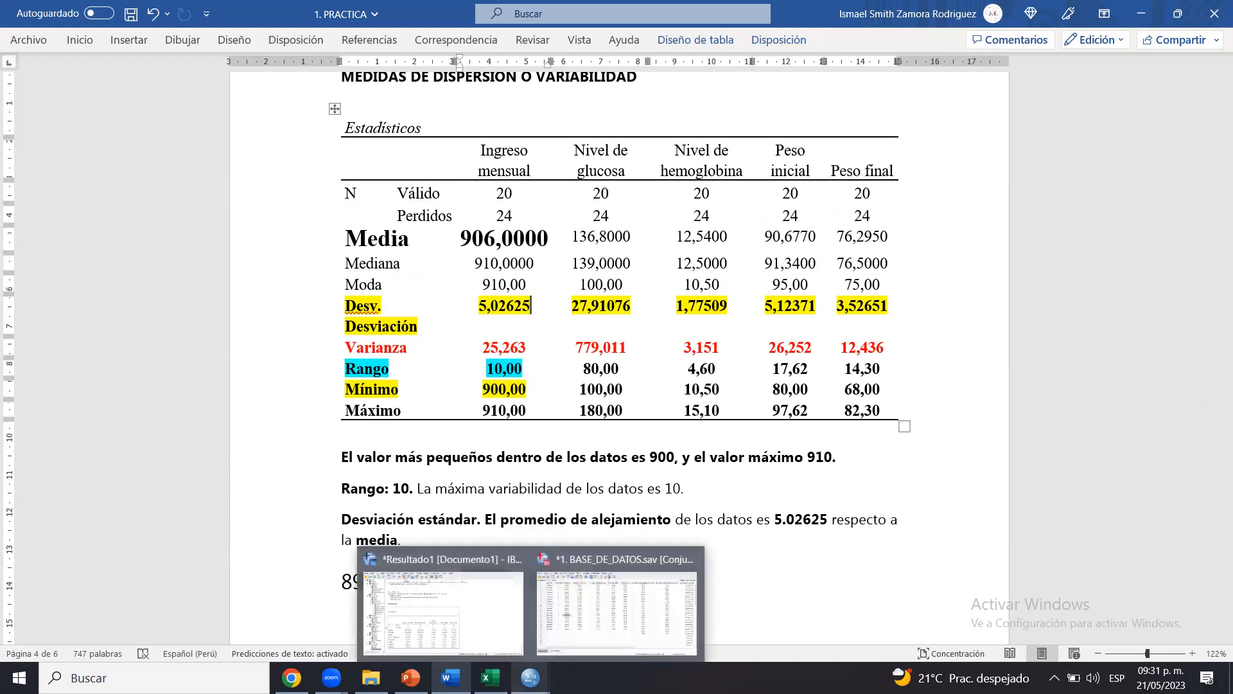
click(587, 603)
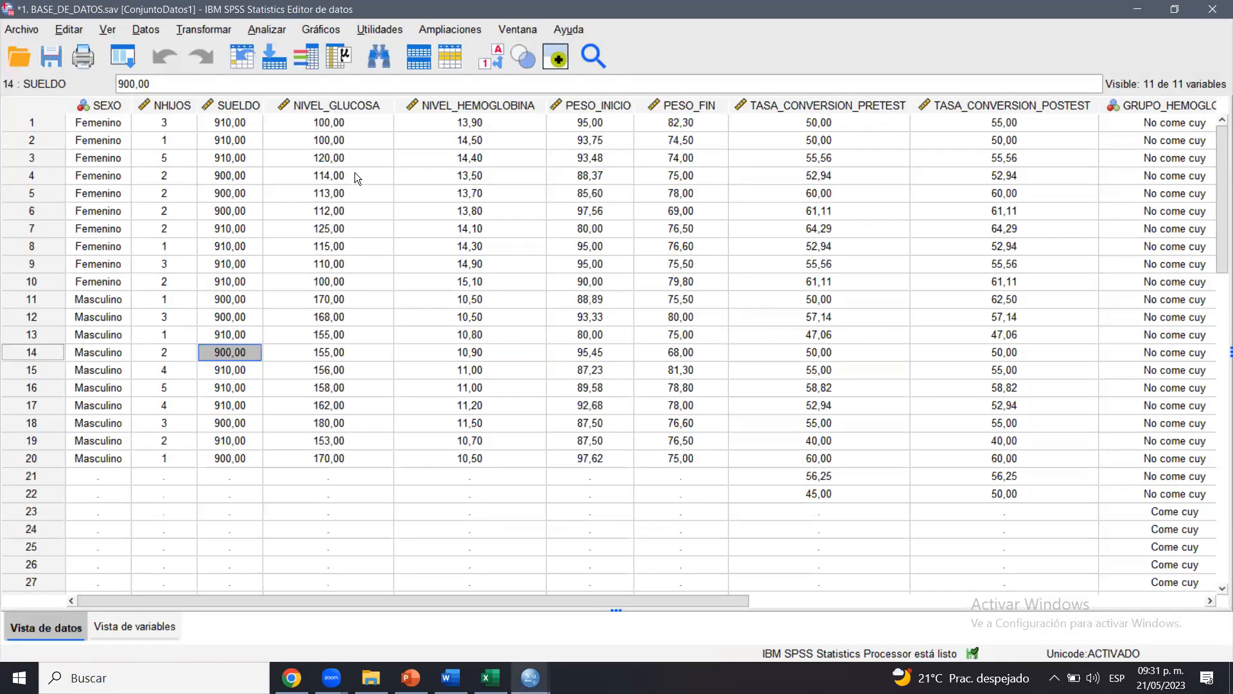
click(239, 126)
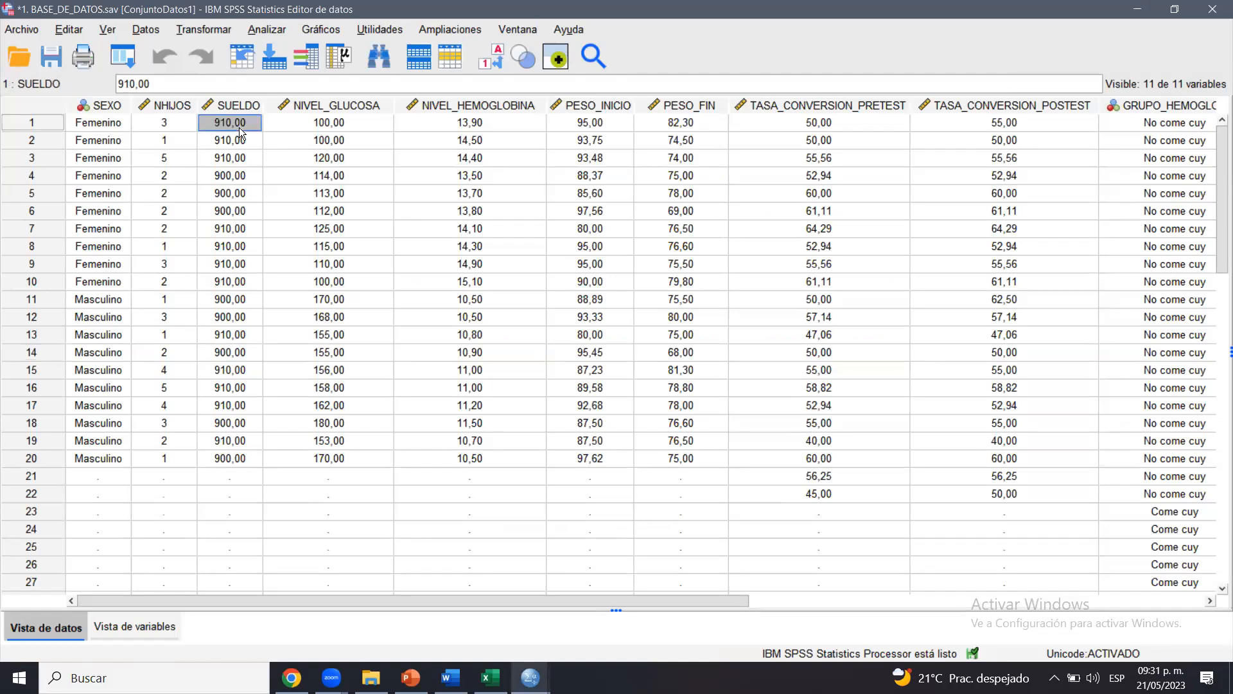
Switch to the Word practice document and look at the Media row's monthly income value in the Estadísticos table
click(451, 677)
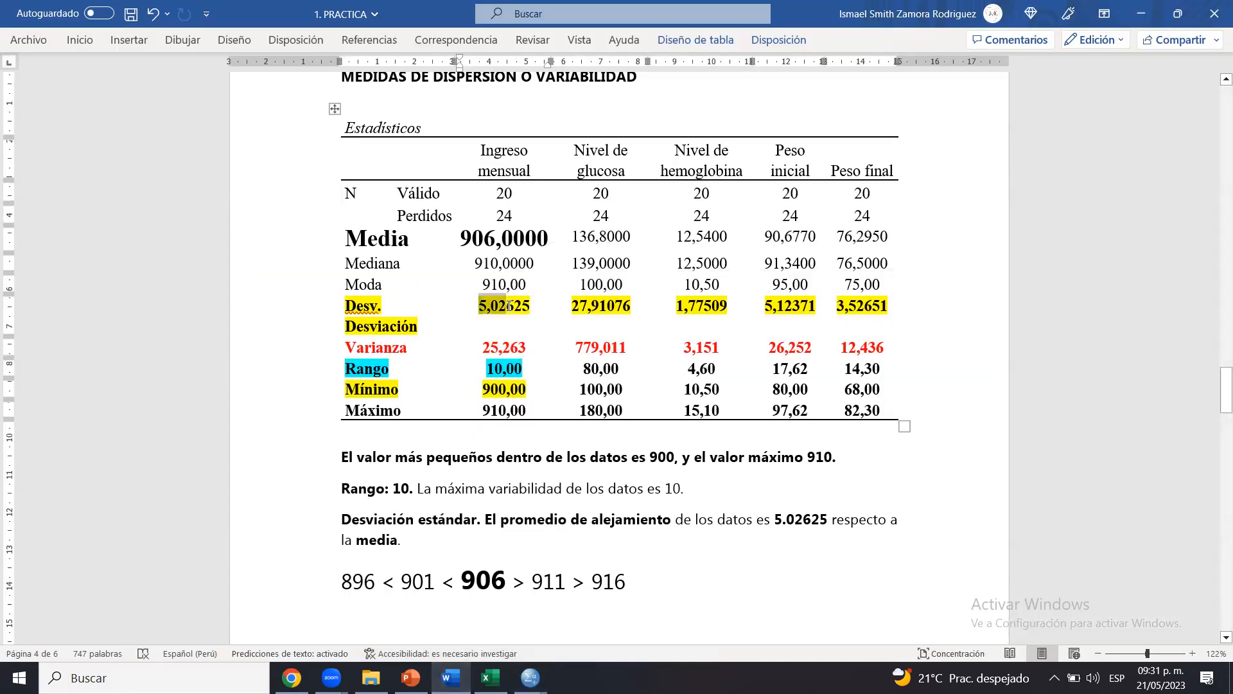
click(500, 239)
drag(494, 245, 456, 242)
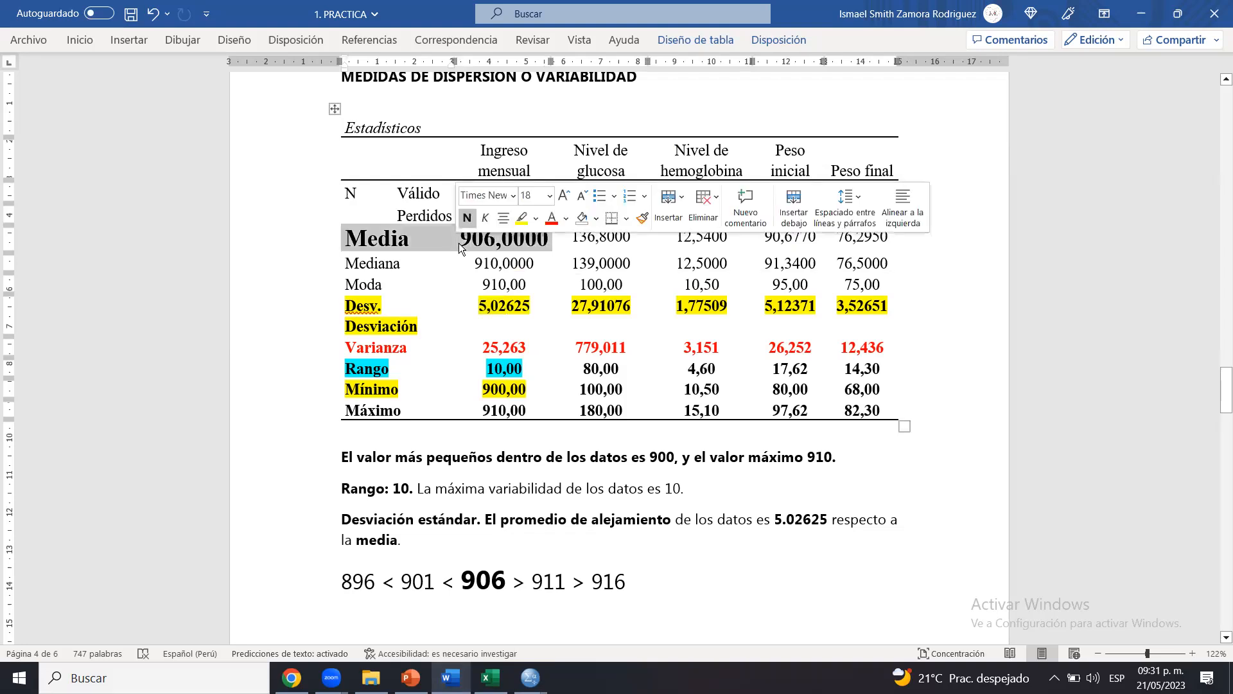
click(461, 242)
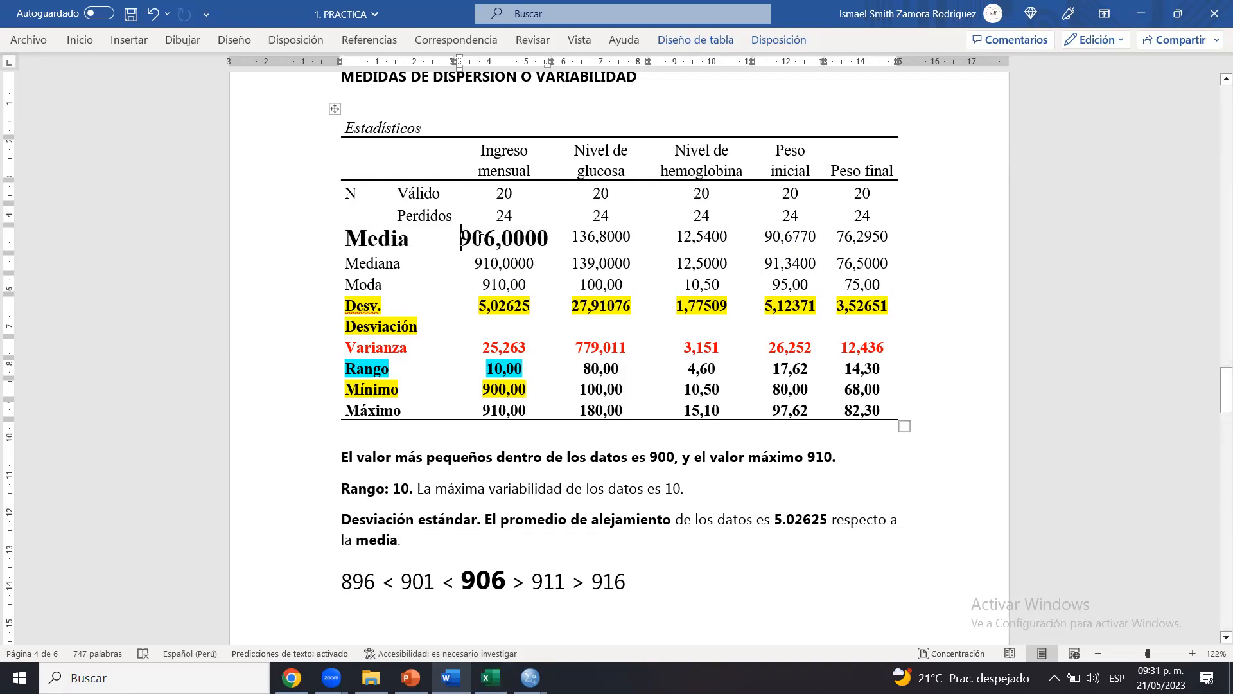
Switch to the SPSS data editor and set the SUELDO value of case 5 to 9000000
click(530, 677)
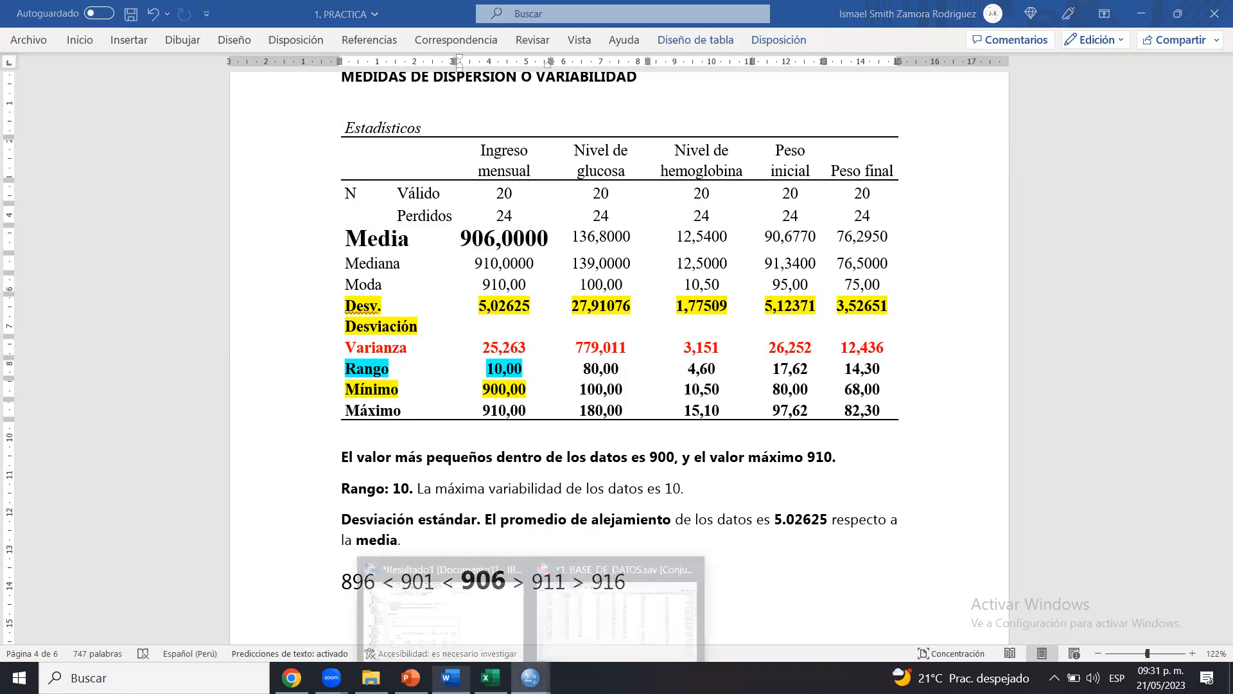
click(579, 616)
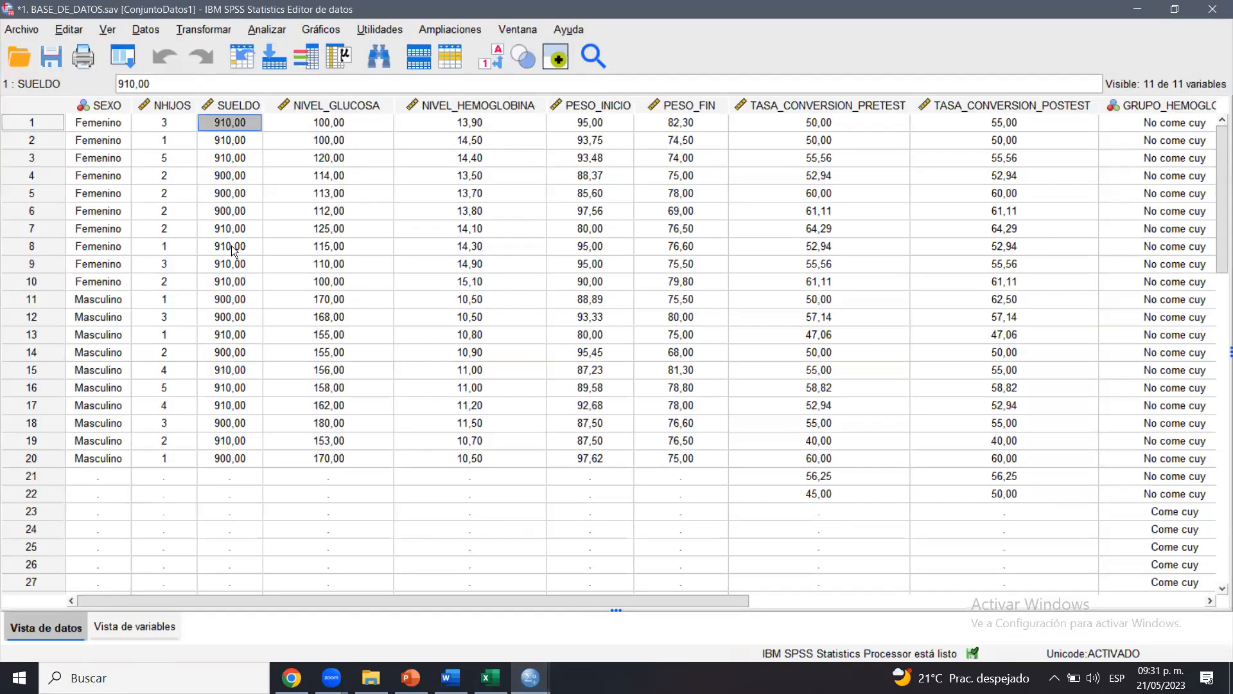
click(230, 196)
double_click(230, 197)
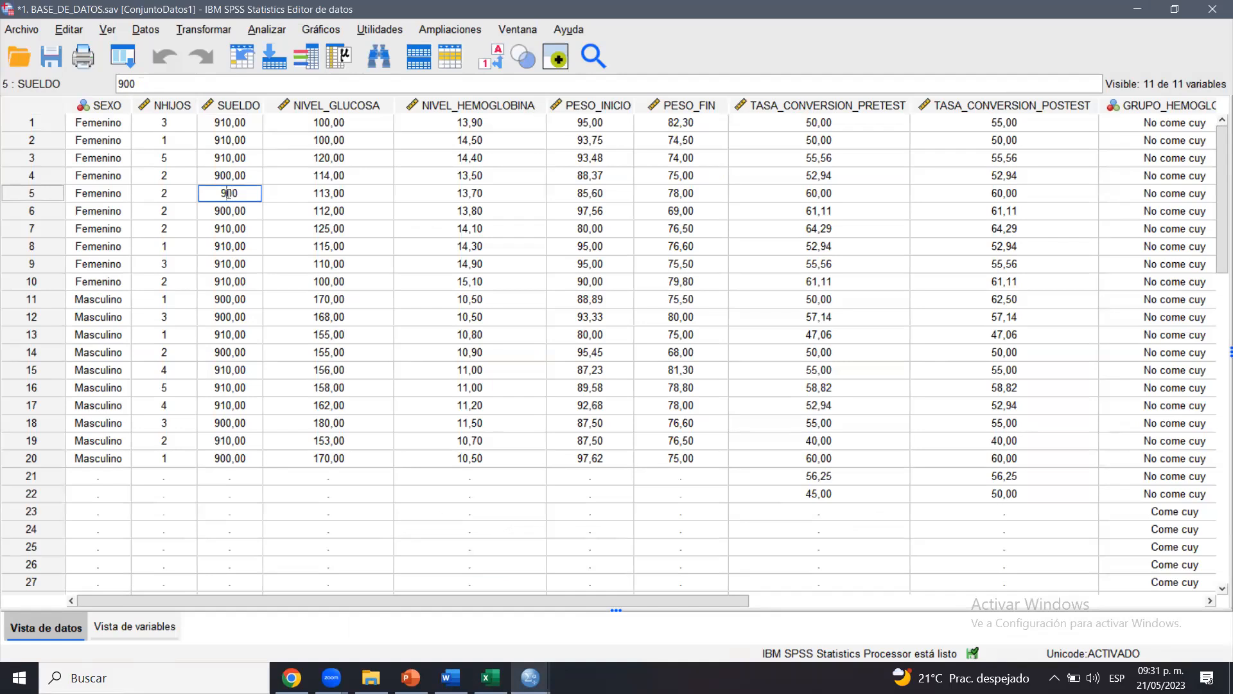
text(000000)
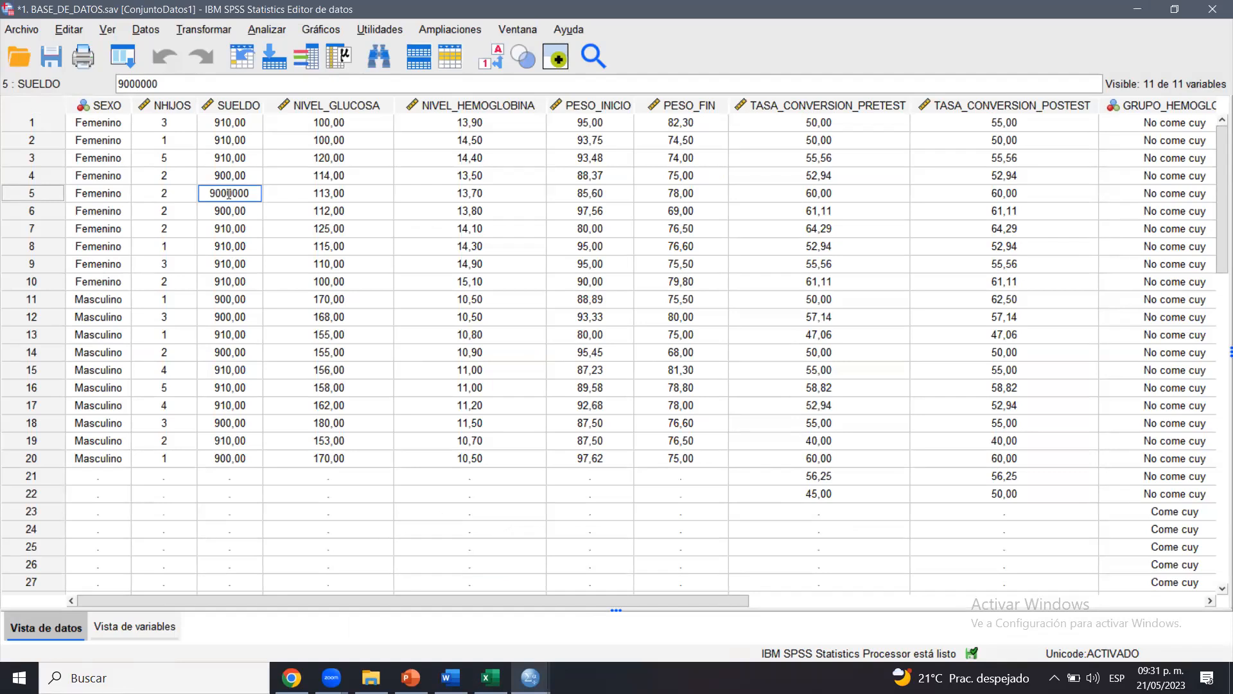
click(228, 194)
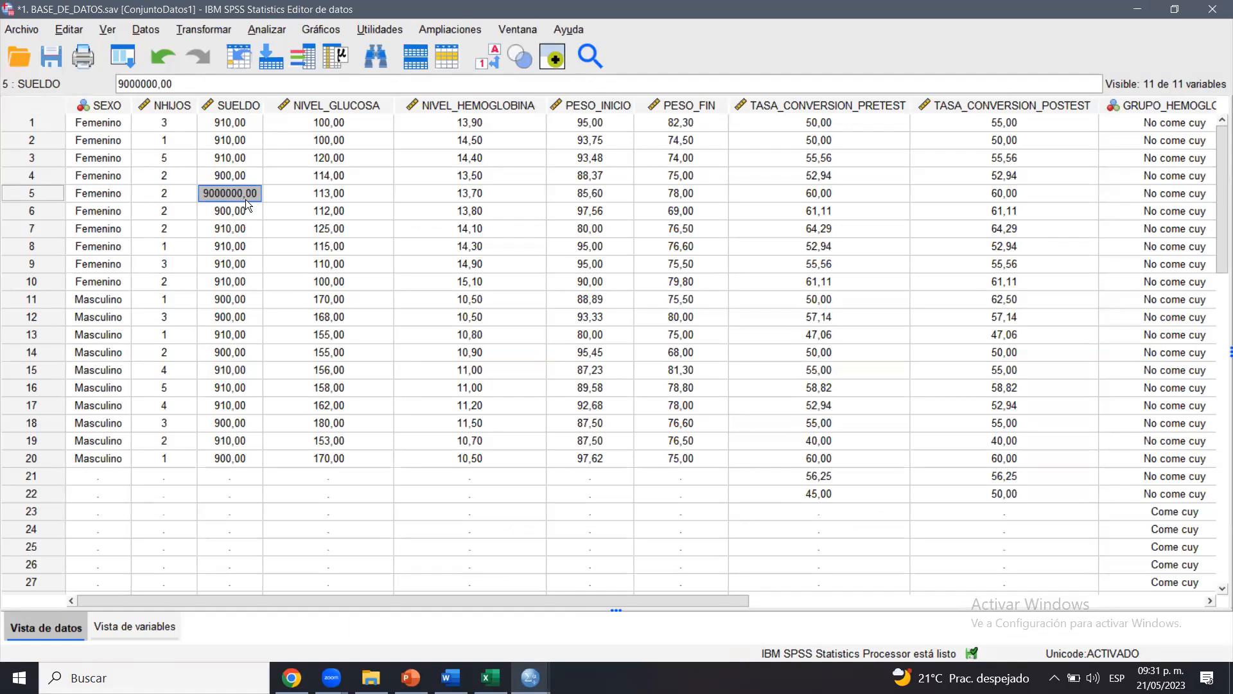
Look over the SUELDO values of cases 1 to 20, comparing them with the case 5 value
drag(230, 121, 237, 458)
click(243, 259)
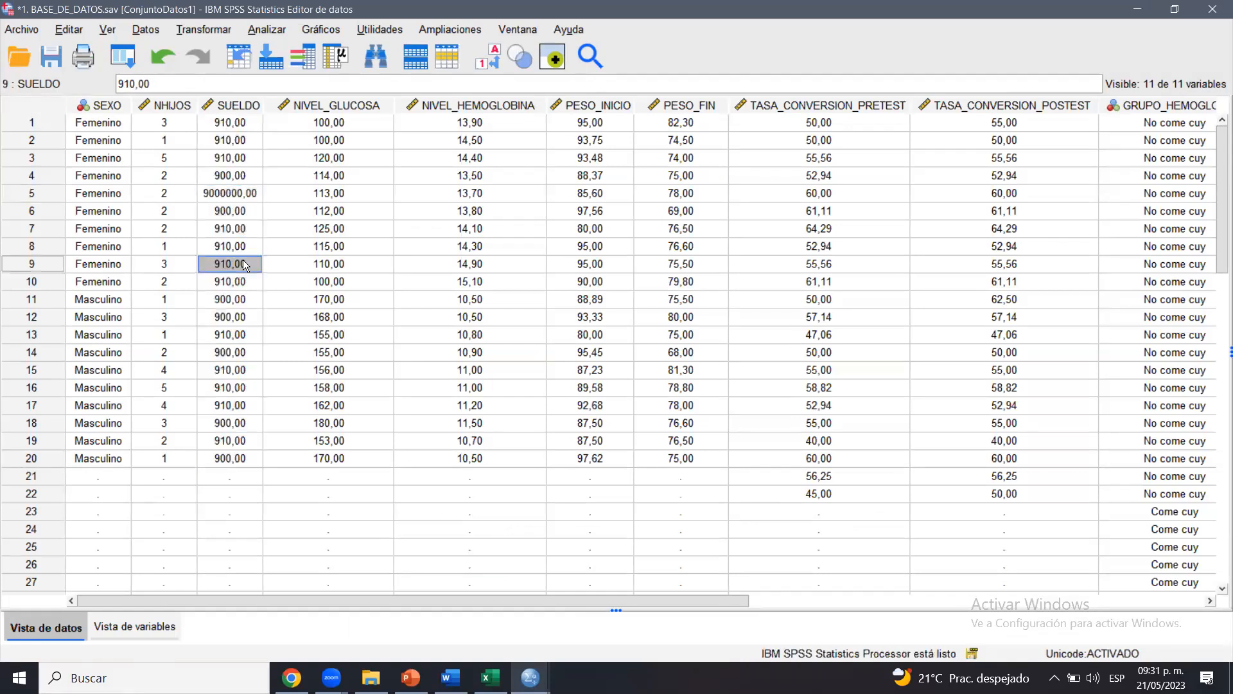
click(41, 193)
click(219, 193)
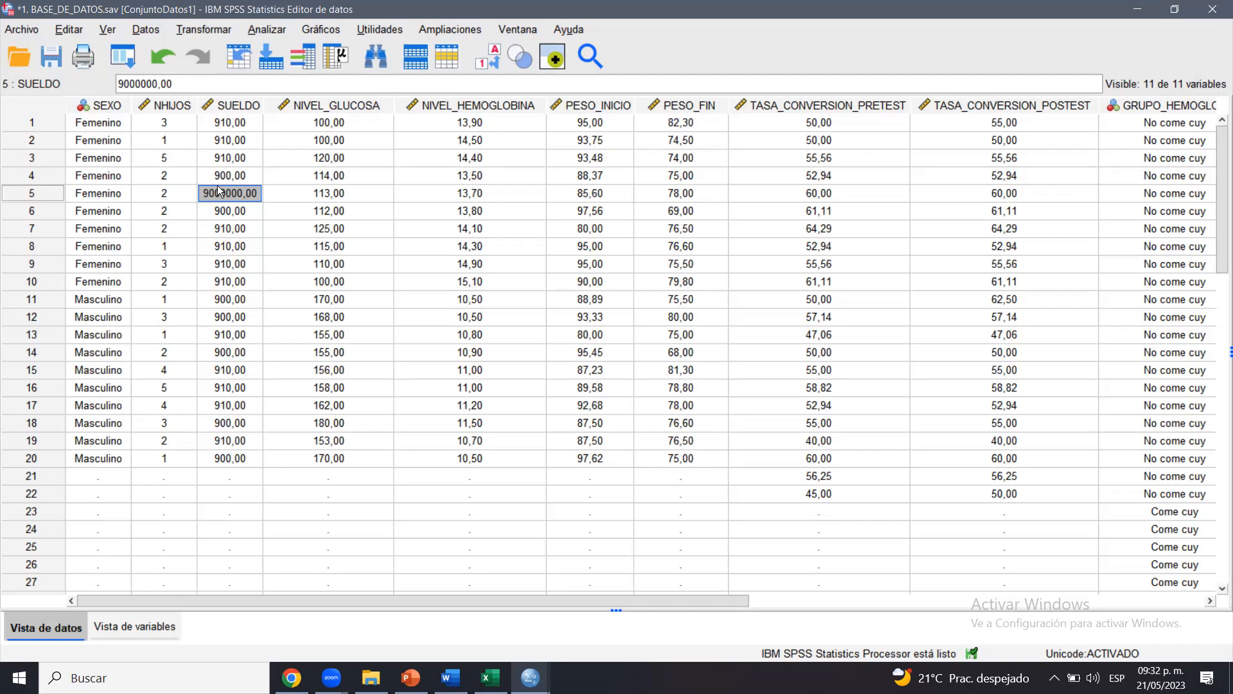
Open the Frequencies analysis and remove the glucose, hemoglobin, initial weight and final weight variables, keeping only Ingreso mensual
click(253, 32)
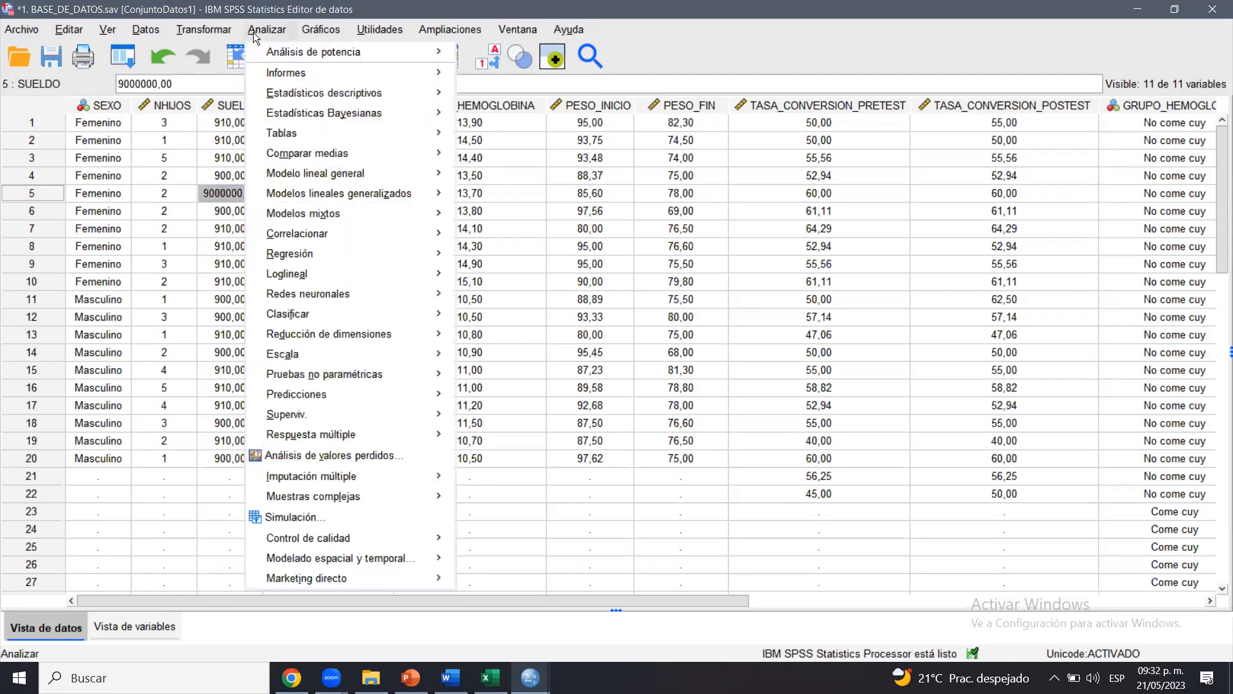
mouse_move(362, 91)
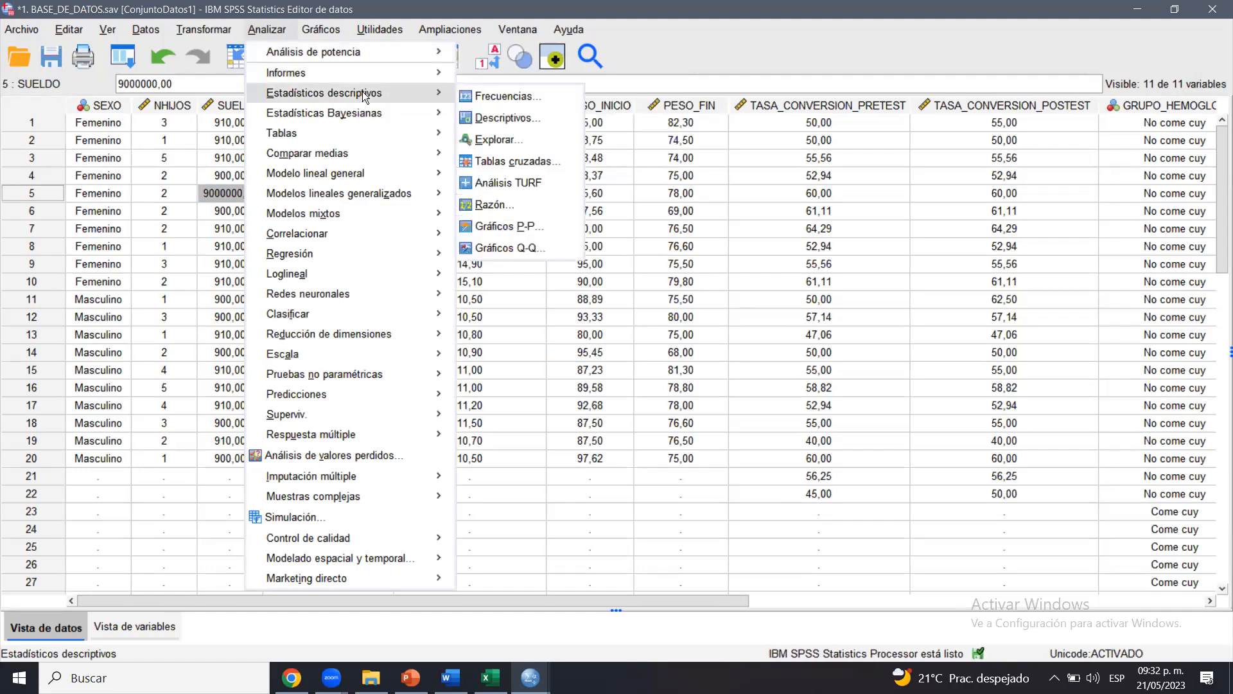
click(521, 97)
click(720, 183)
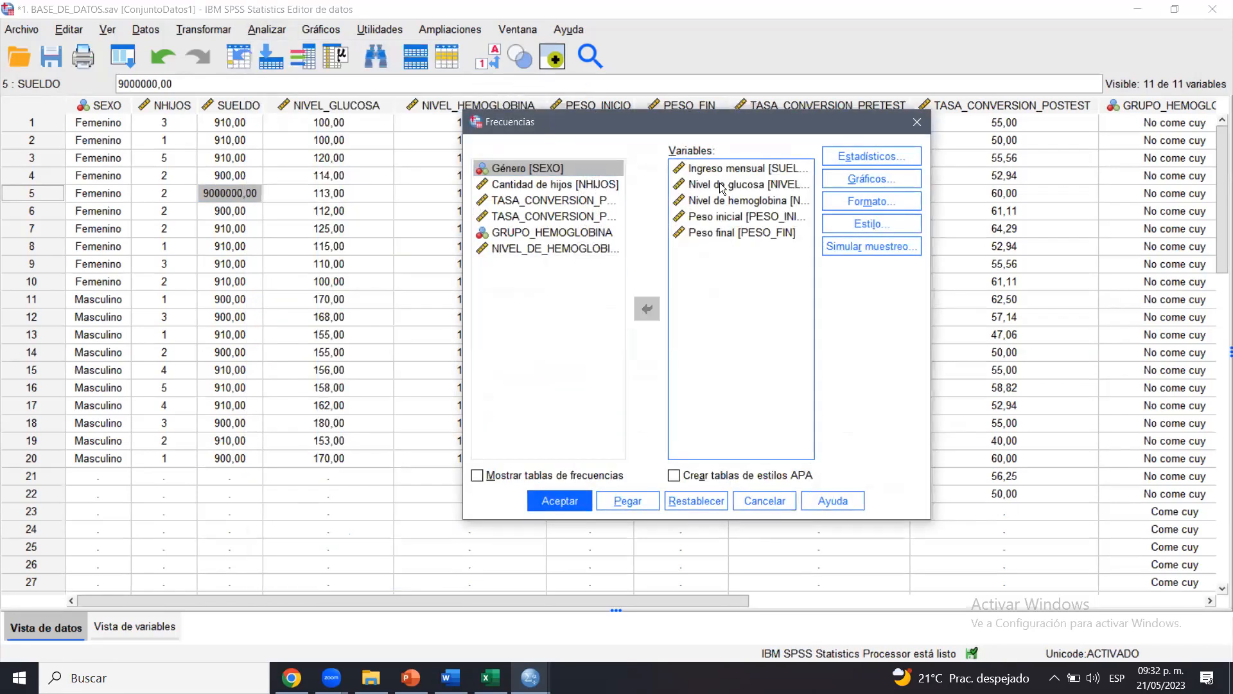
shift+click(715, 233)
click(647, 309)
Check the selected central tendency and dispersion statistics and run the Frequencies analysis
click(861, 157)
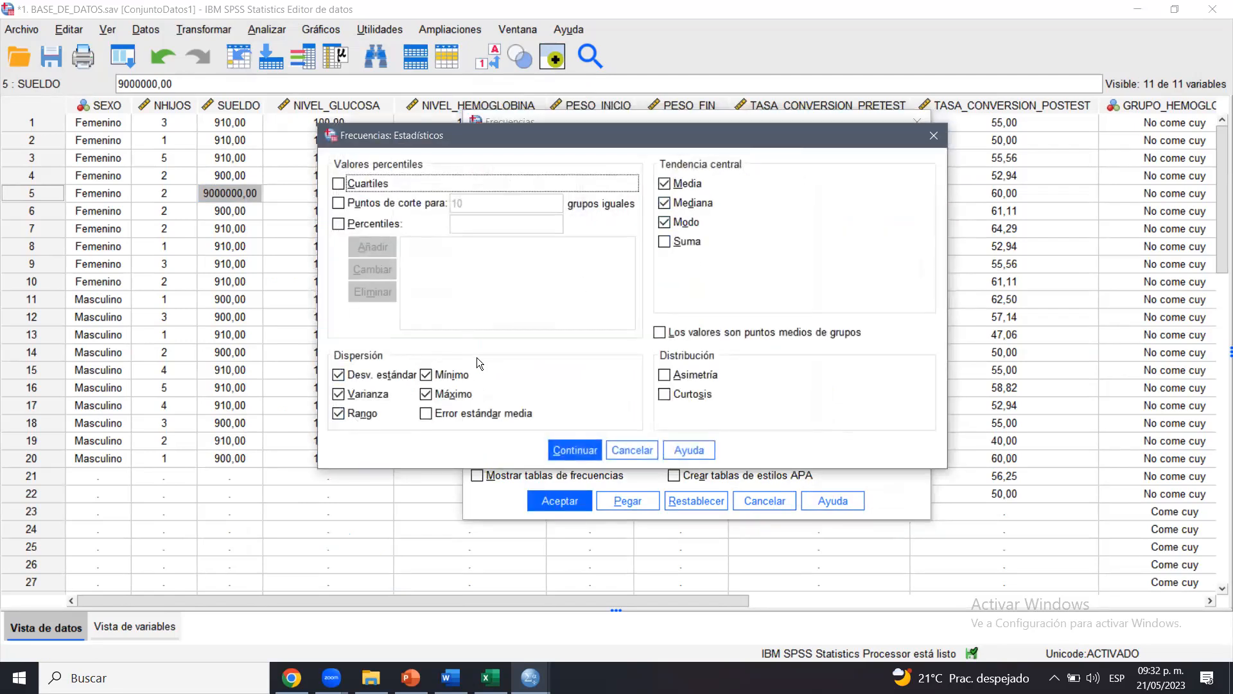
click(583, 449)
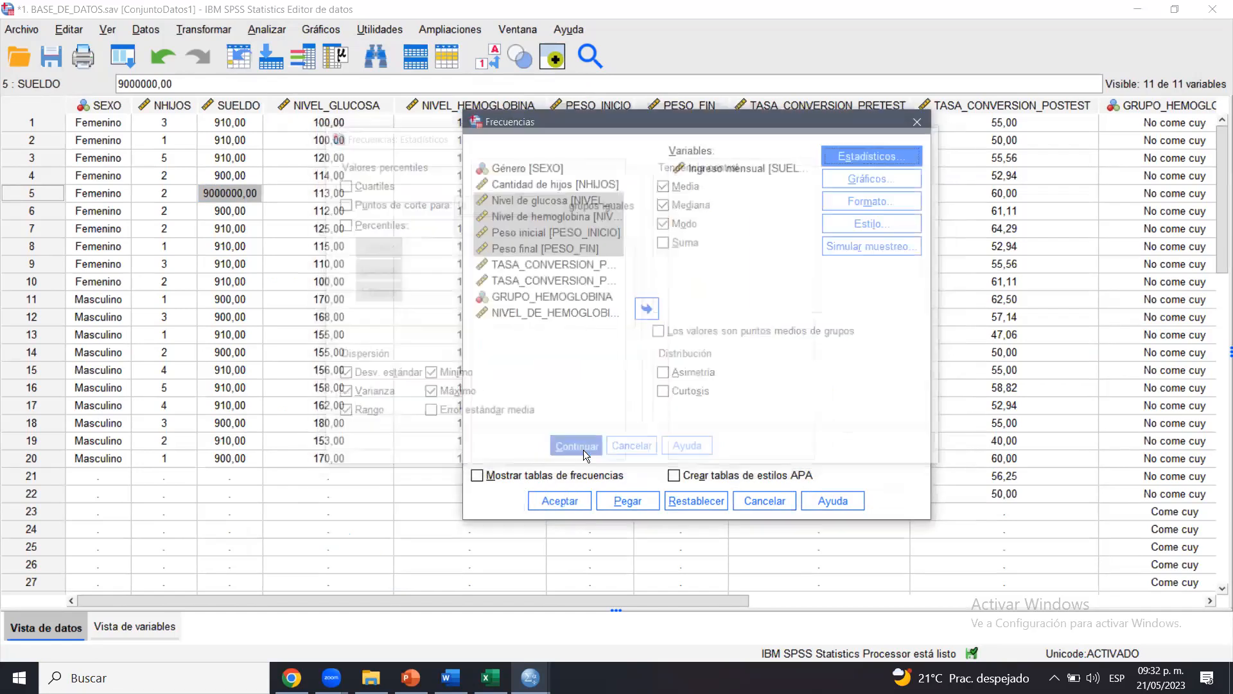
click(568, 501)
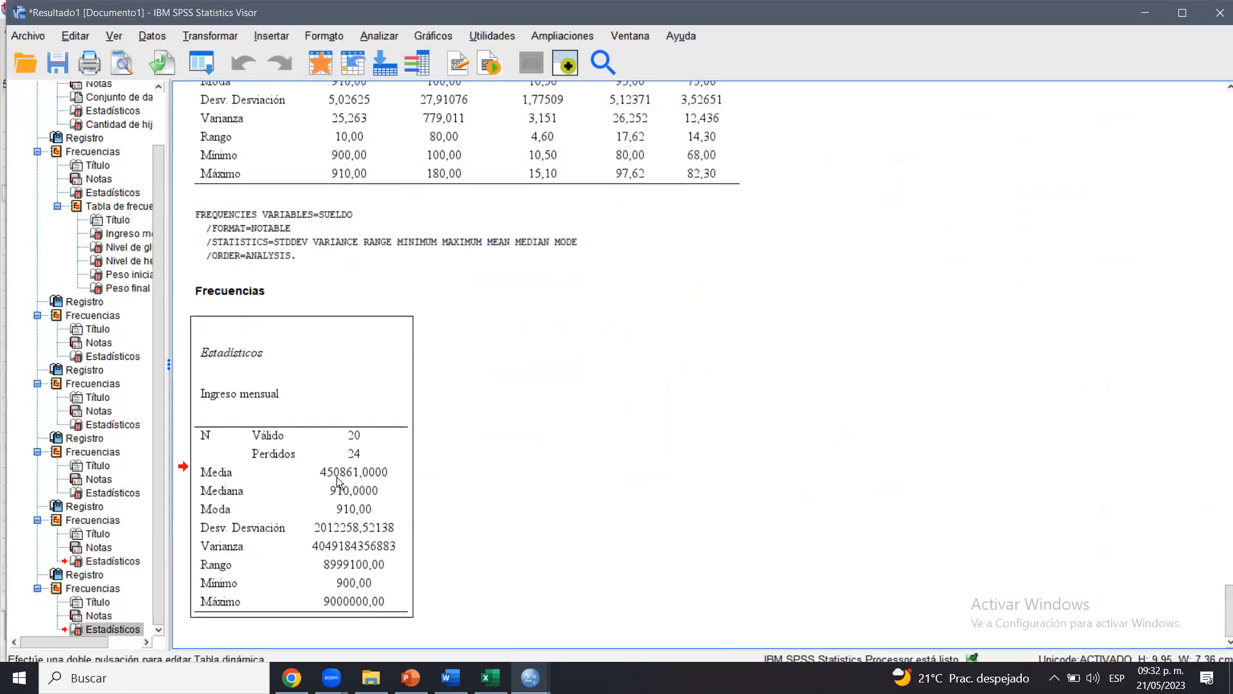
Copy the new Ingreso mensual Estadísticos table and paste it into the Word document below the 896 < 901 < 906 line
right_click(360, 439)
click(396, 473)
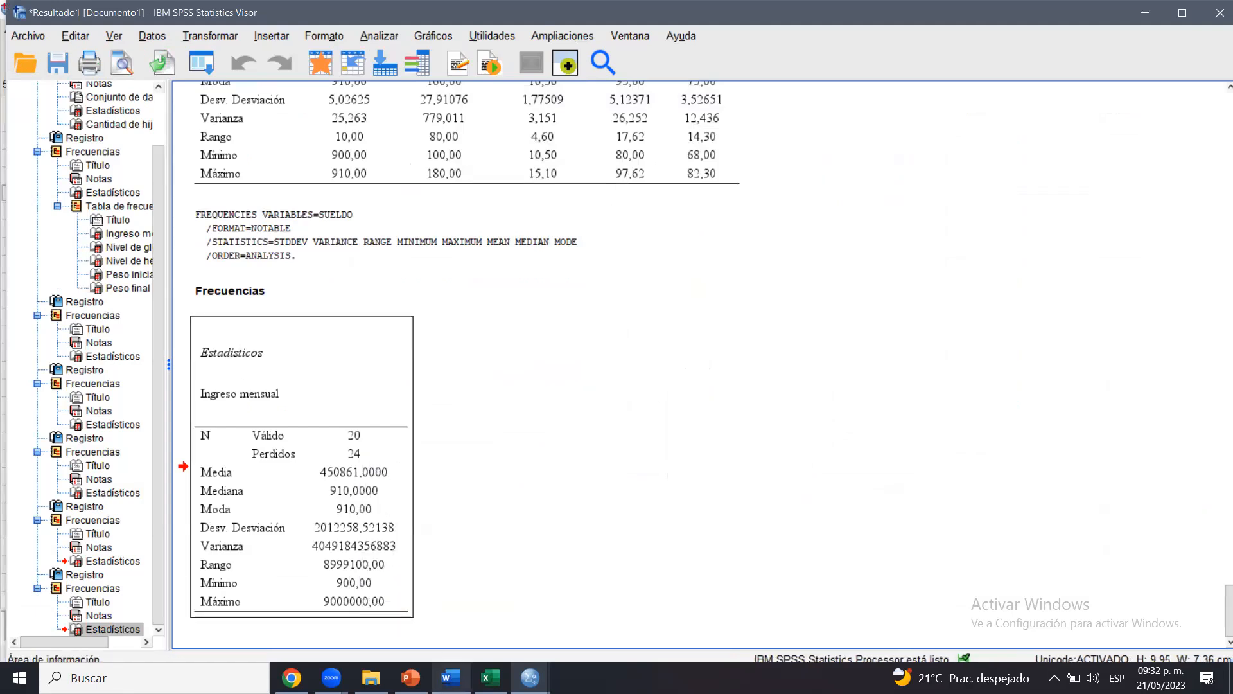
click(451, 678)
scroll(668, 559, down, 1)
scroll(670, 304, down, 4)
click(668, 303)
key(ctrl+v)
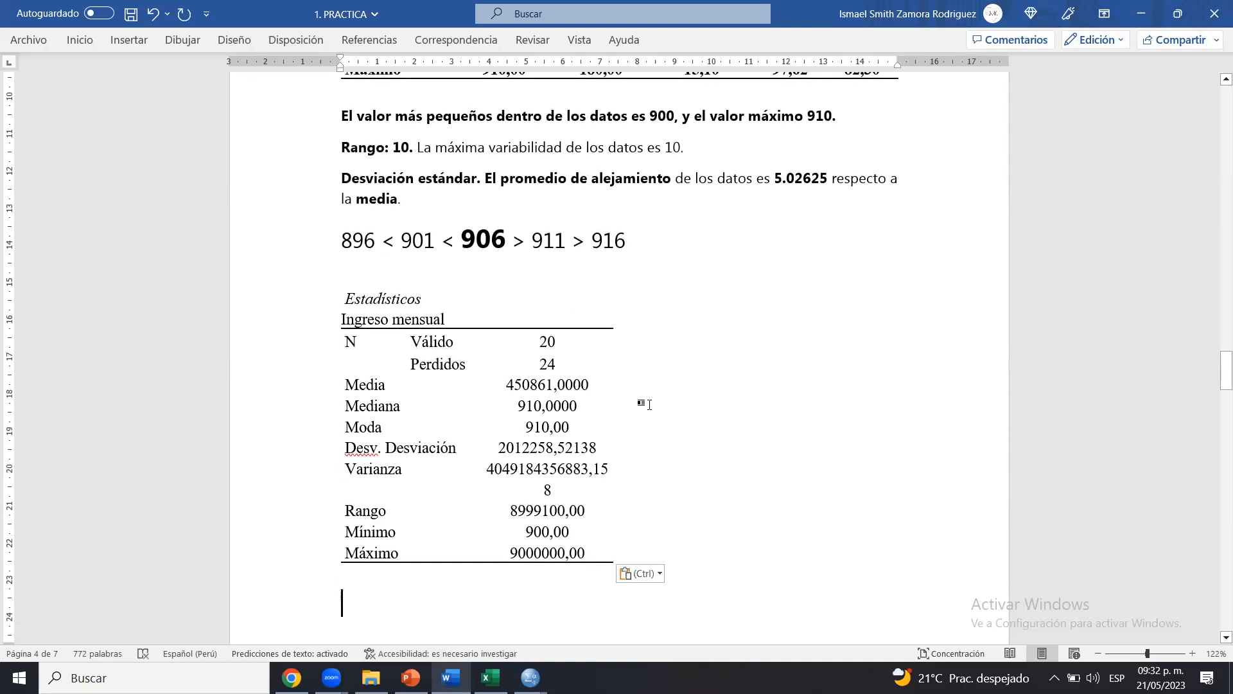
Enlarge the Media, Mediana and Moda rows of the pasted Ingreso mensual table to 16 pt
drag(355, 372, 544, 426)
key(ctrl+z)
click(85, 44)
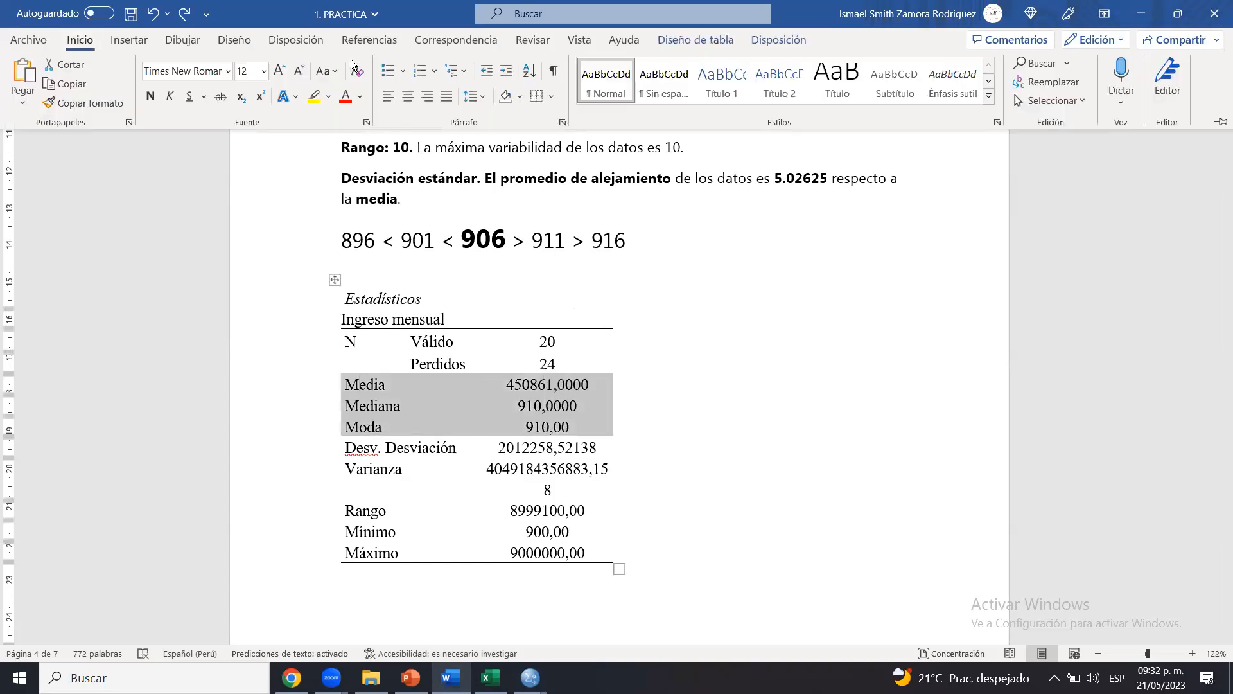
click(287, 75)
click(287, 75)
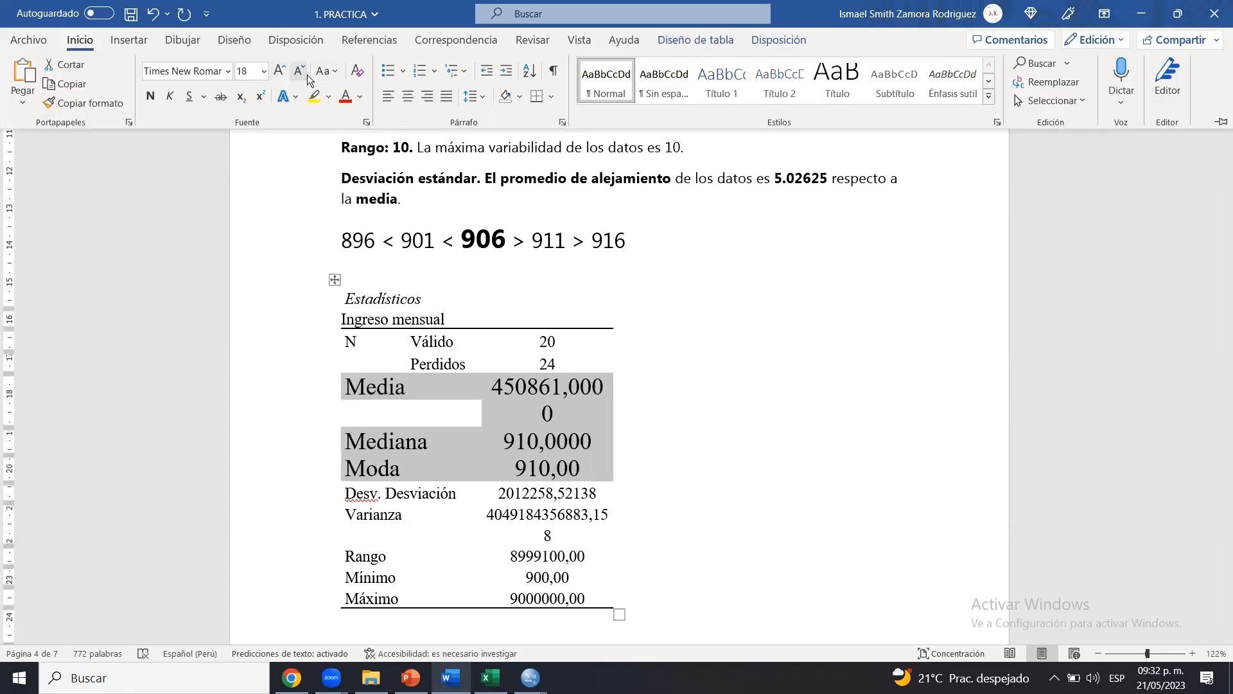
click(296, 71)
click(636, 418)
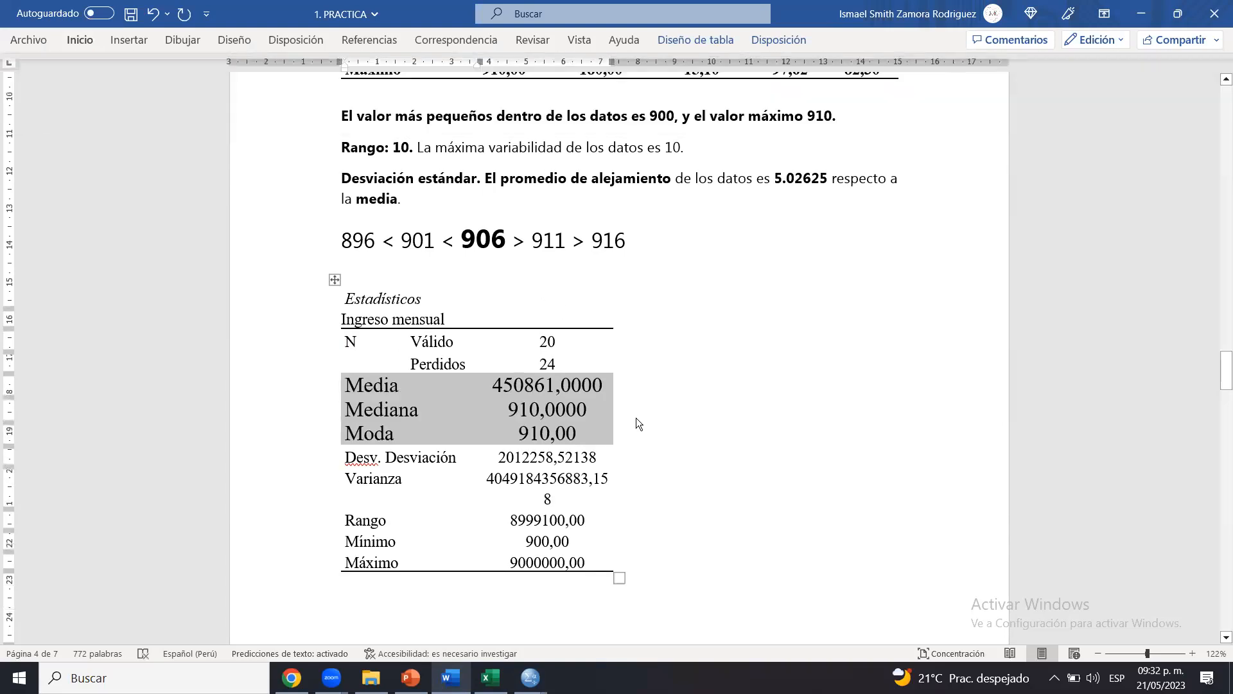
Set the Desv. Desviación row of the pasted table to 14 pt and highlight it in yellow
drag(361, 457, 575, 456)
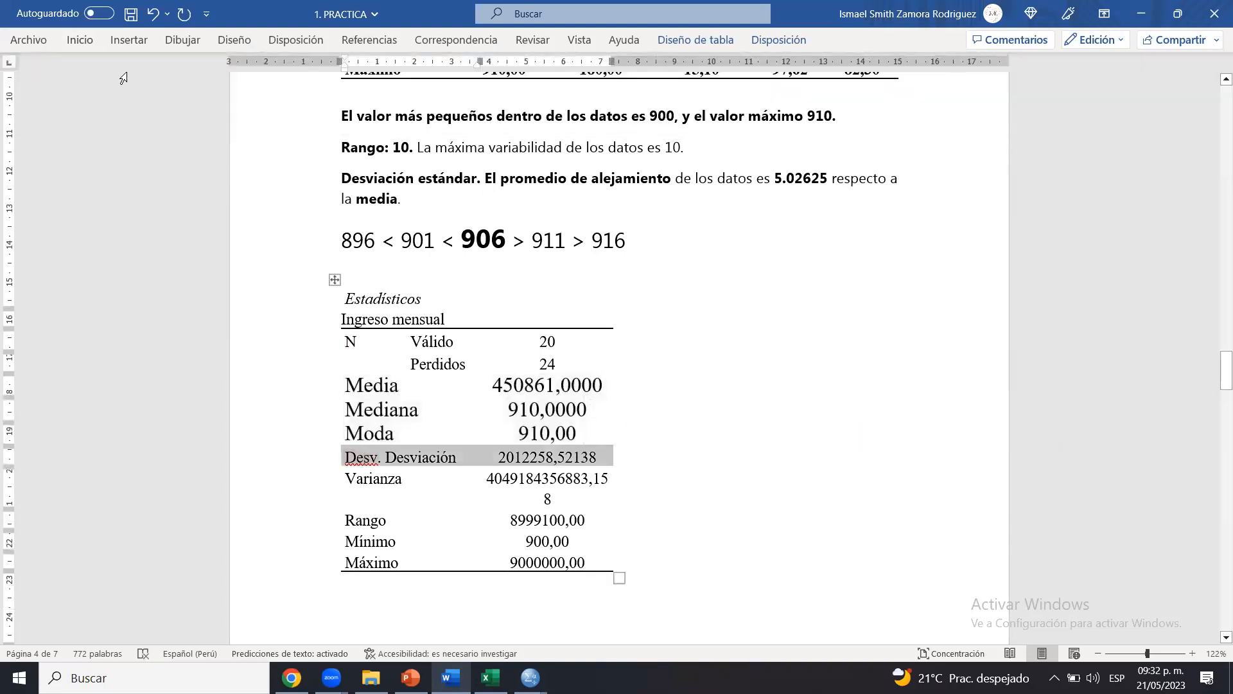
click(81, 41)
click(279, 70)
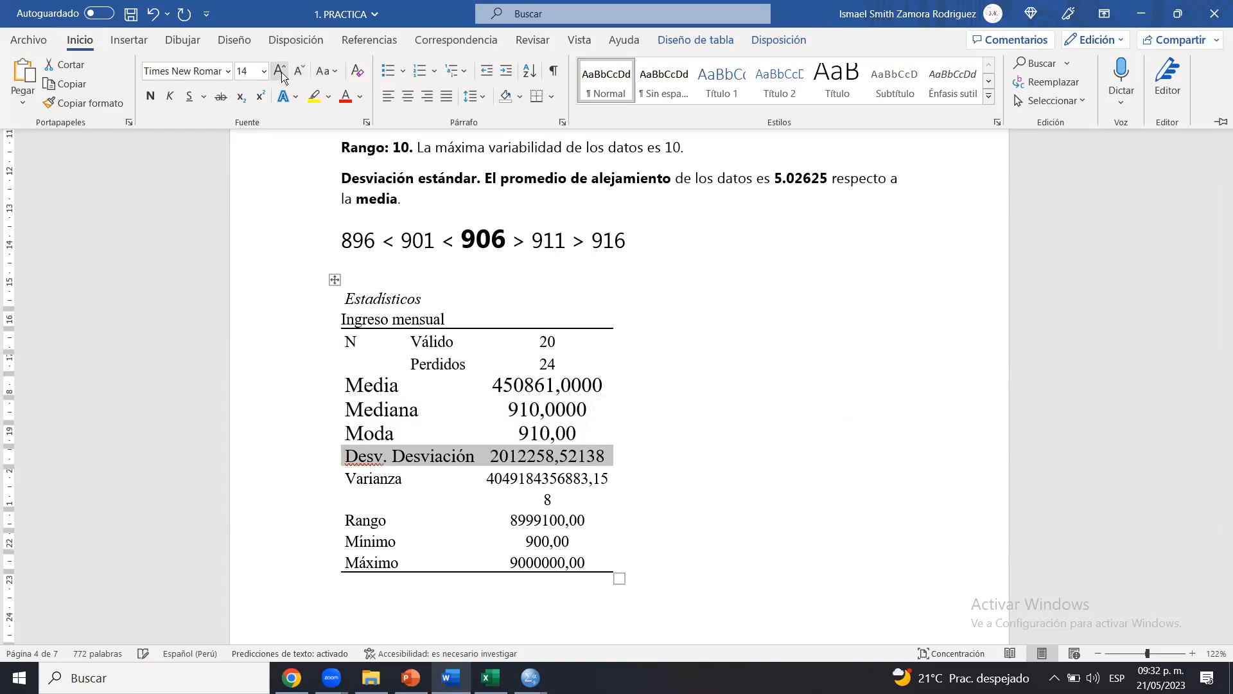
click(279, 70)
click(297, 74)
click(313, 96)
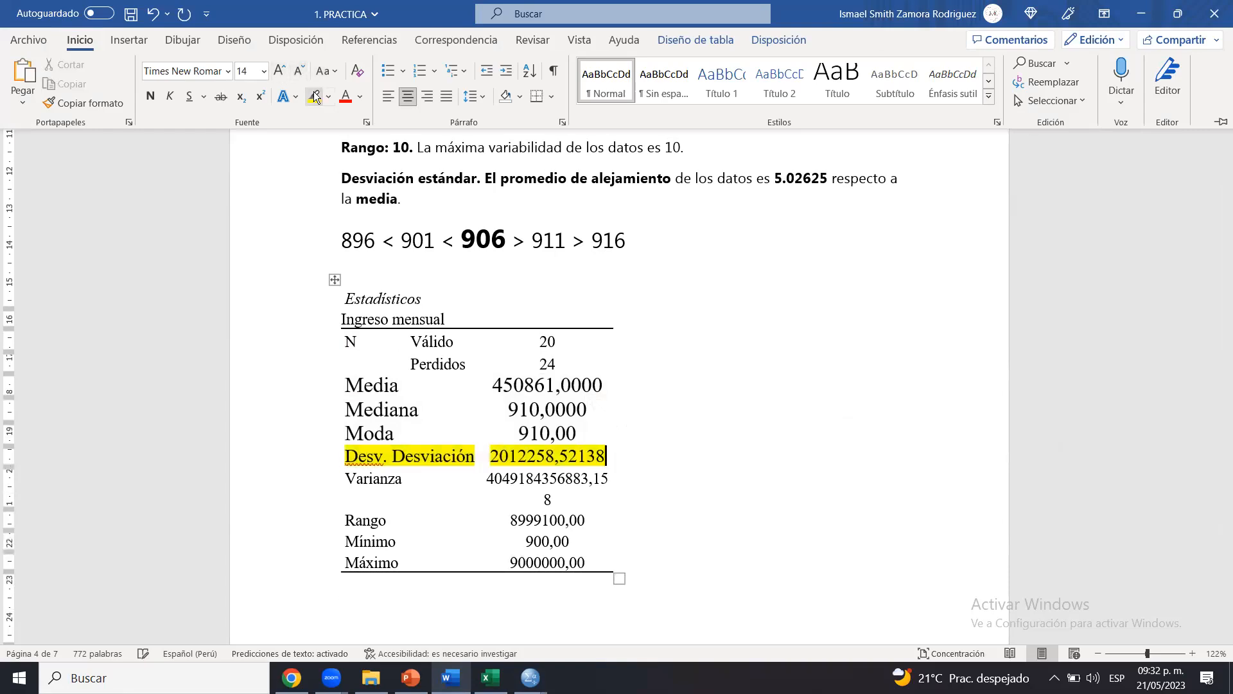
click(550, 354)
Examine the monthly income value of the highlighted Desv. Desviación row
drag(498, 453, 578, 459)
click(578, 459)
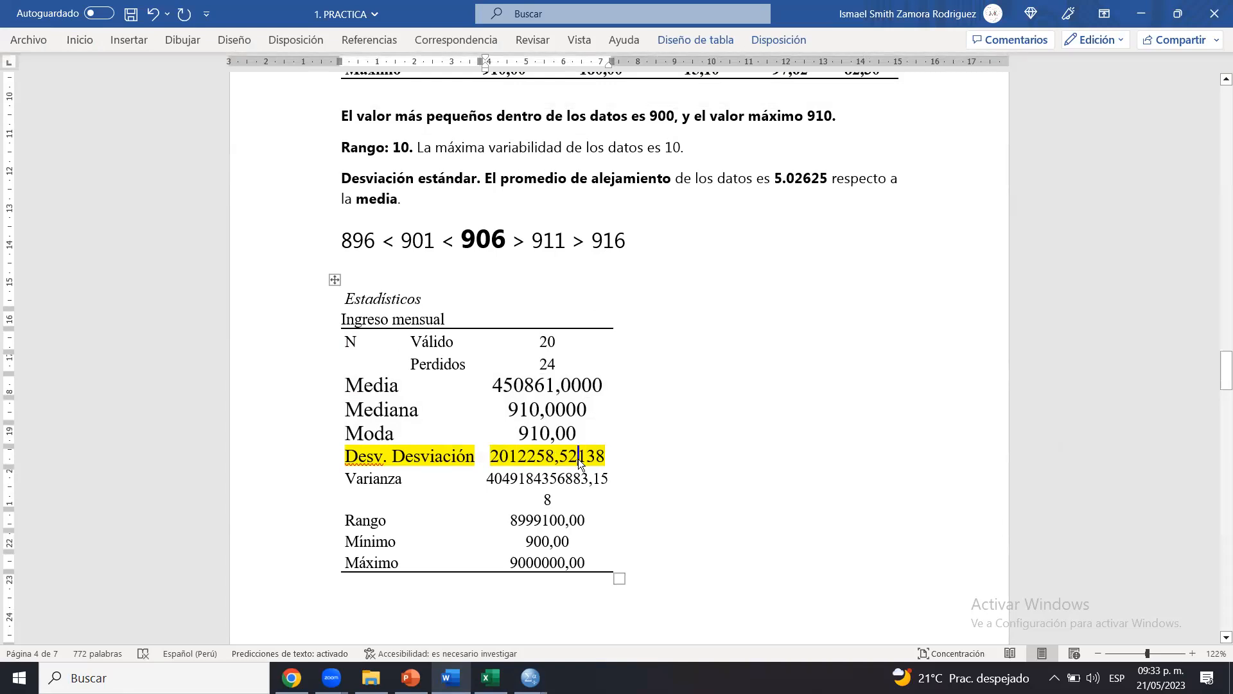
drag(491, 457, 575, 459)
click(577, 459)
click(595, 460)
Colour the text of the highlighted Desv. Desviación row red
drag(594, 460, 406, 458)
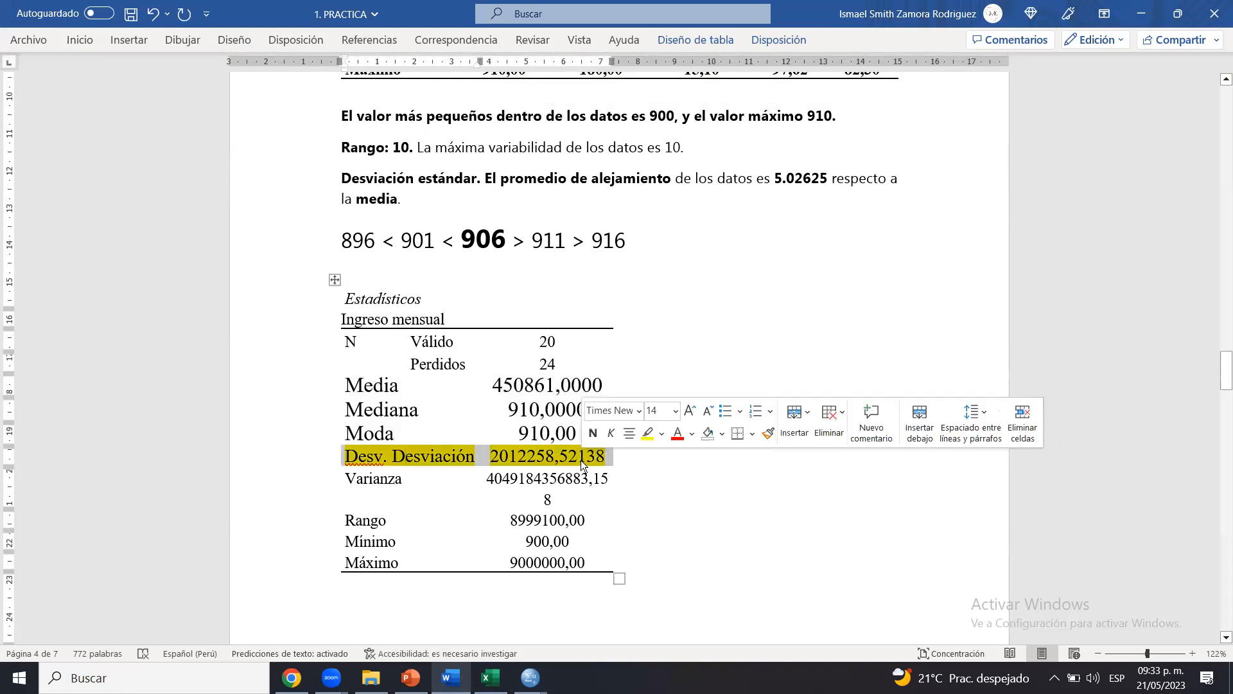
click(676, 433)
click(588, 461)
click(556, 460)
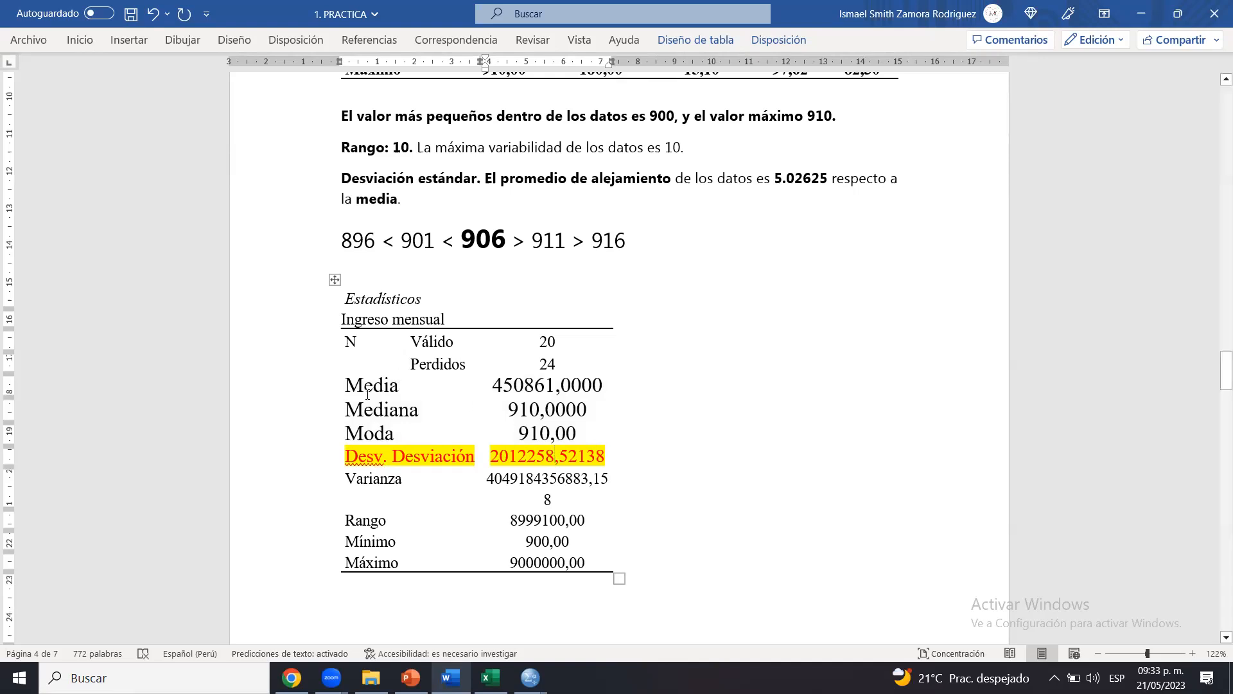
Colour the label and value of the Media row in the pasted table red
drag(366, 386, 579, 381)
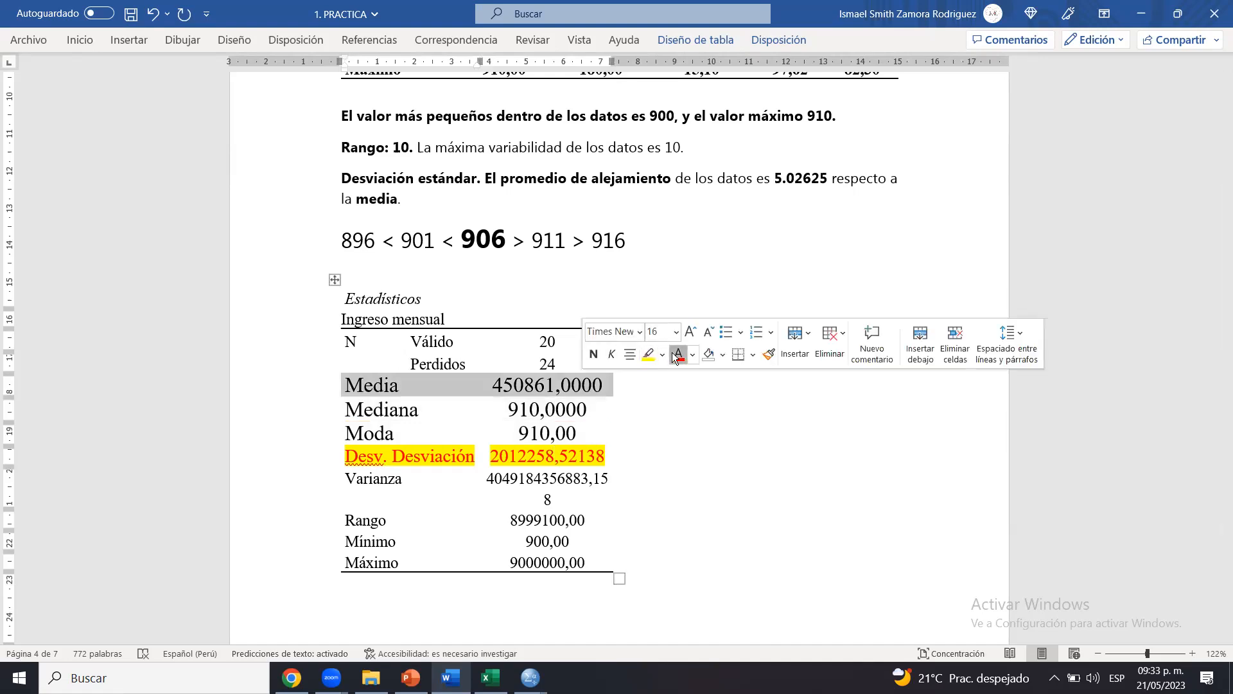
click(676, 355)
click(522, 386)
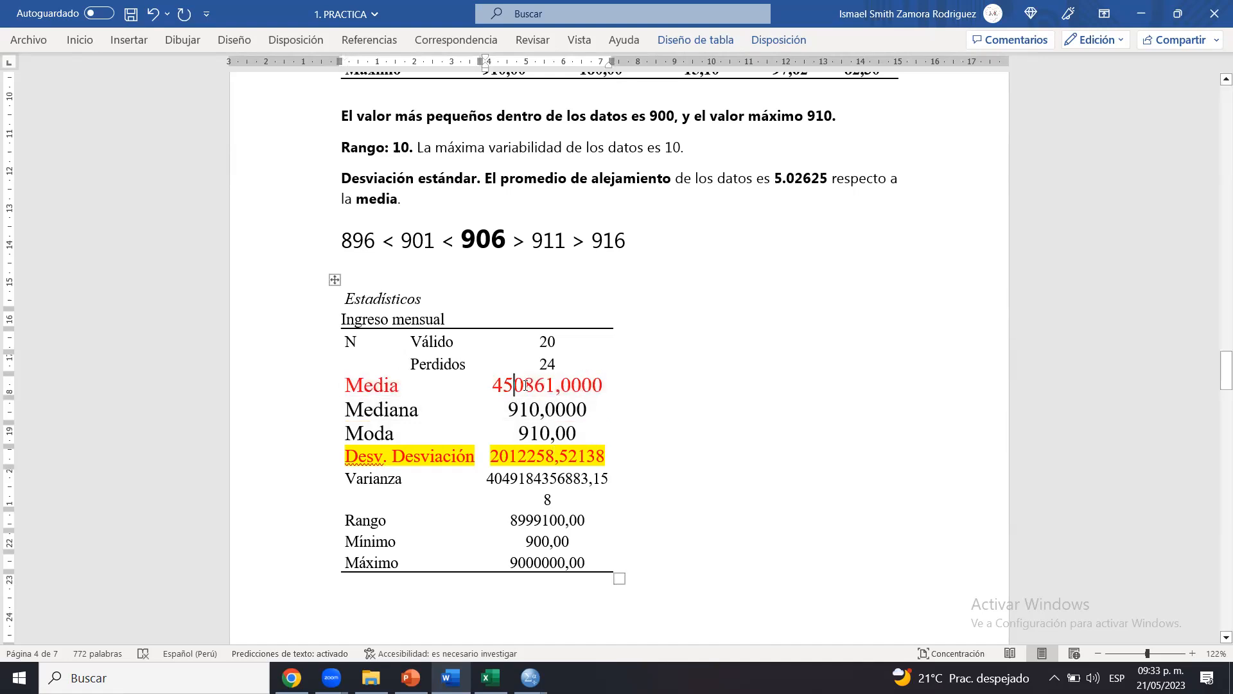
Replace the Perdidos value in the pasted Ingreso mensual table with 0
click(486, 390)
drag(492, 386, 565, 368)
text(0)
Examine the red Media value of the pasted Ingreso mensual table
drag(493, 388, 521, 390)
drag(556, 388, 489, 384)
click(492, 386)
click(610, 385)
click(490, 383)
drag(489, 383, 599, 383)
click(612, 388)
click(499, 389)
click(600, 385)
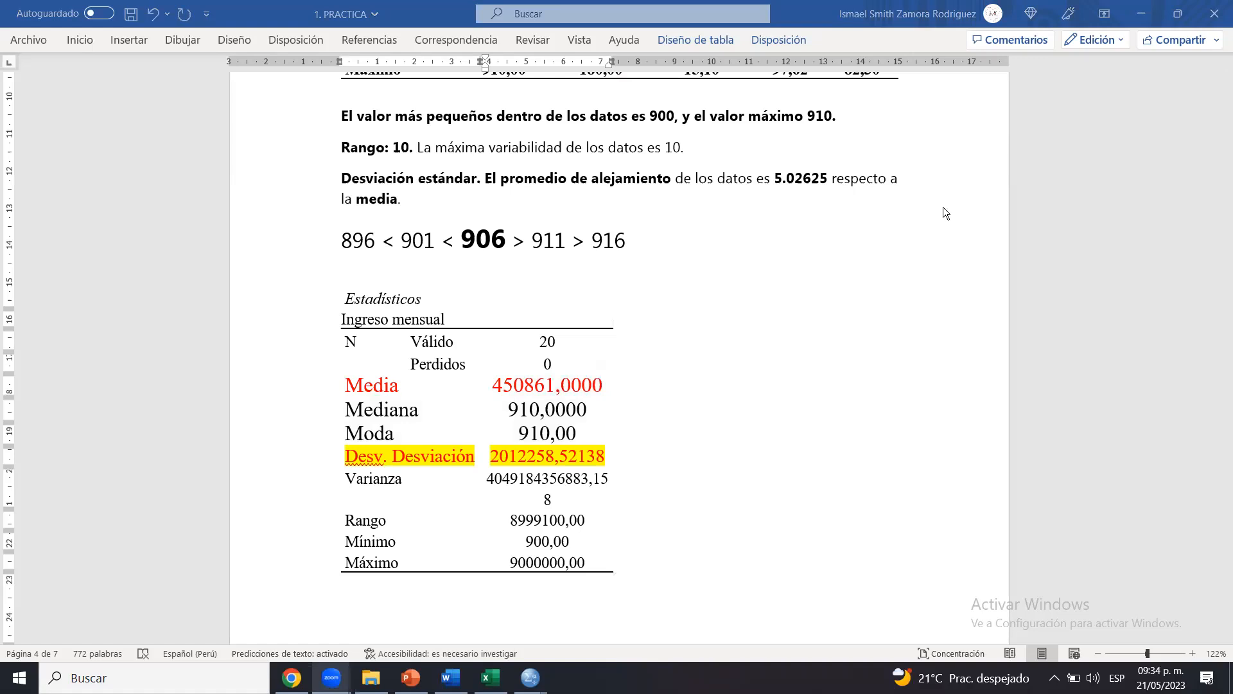
drag(492, 384, 578, 384)
click(580, 384)
mouse_move(494, 386)
mouse_down()
mouse_move(596, 386)
mouse_move(493, 384)
mouse_up()
click(603, 388)
click(493, 384)
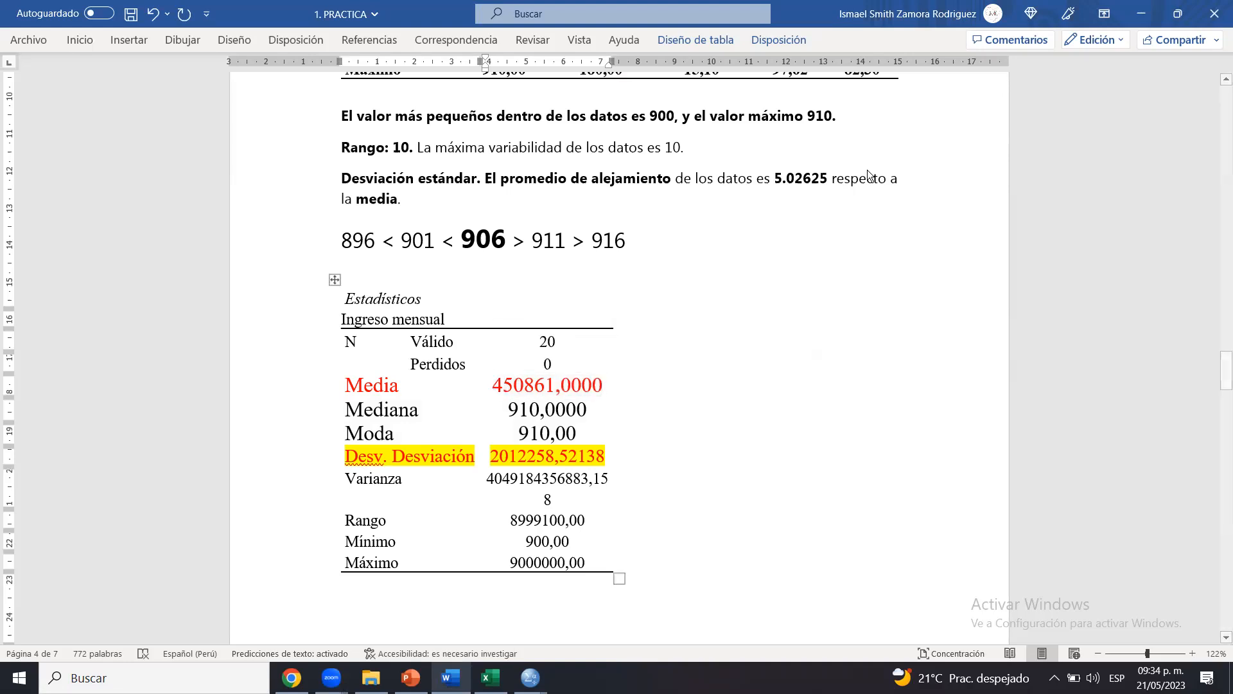
click(523, 399)
drag(494, 387, 582, 386)
click(593, 386)
mouse_move(498, 385)
mouse_down()
mouse_move(610, 385)
mouse_move(498, 383)
mouse_up()
click(610, 385)
click(498, 383)
click(613, 363)
click(582, 383)
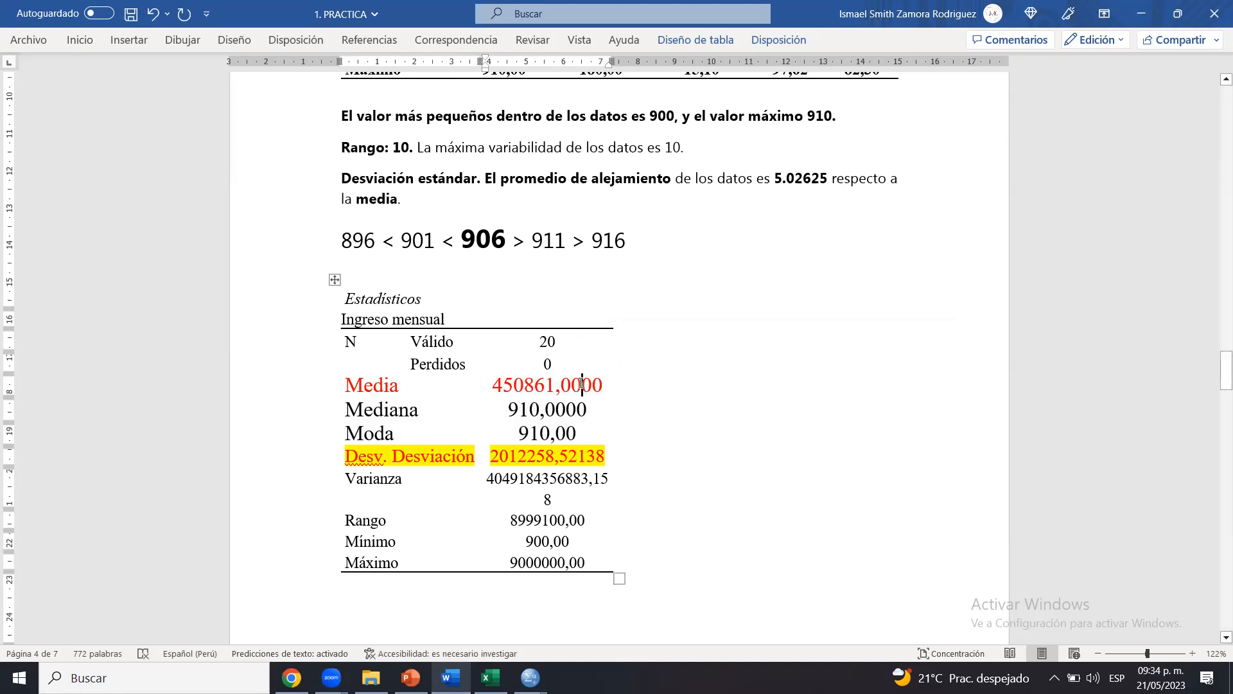
click(720, 105)
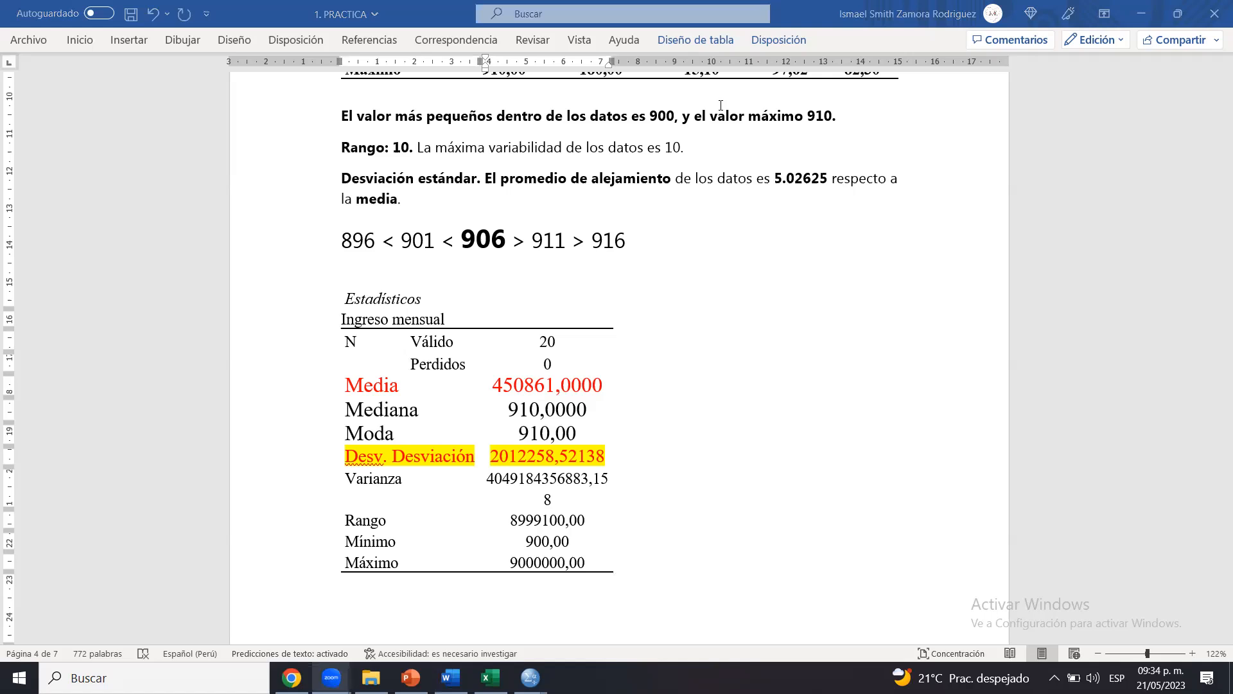
click(682, 362)
click(564, 381)
click(568, 386)
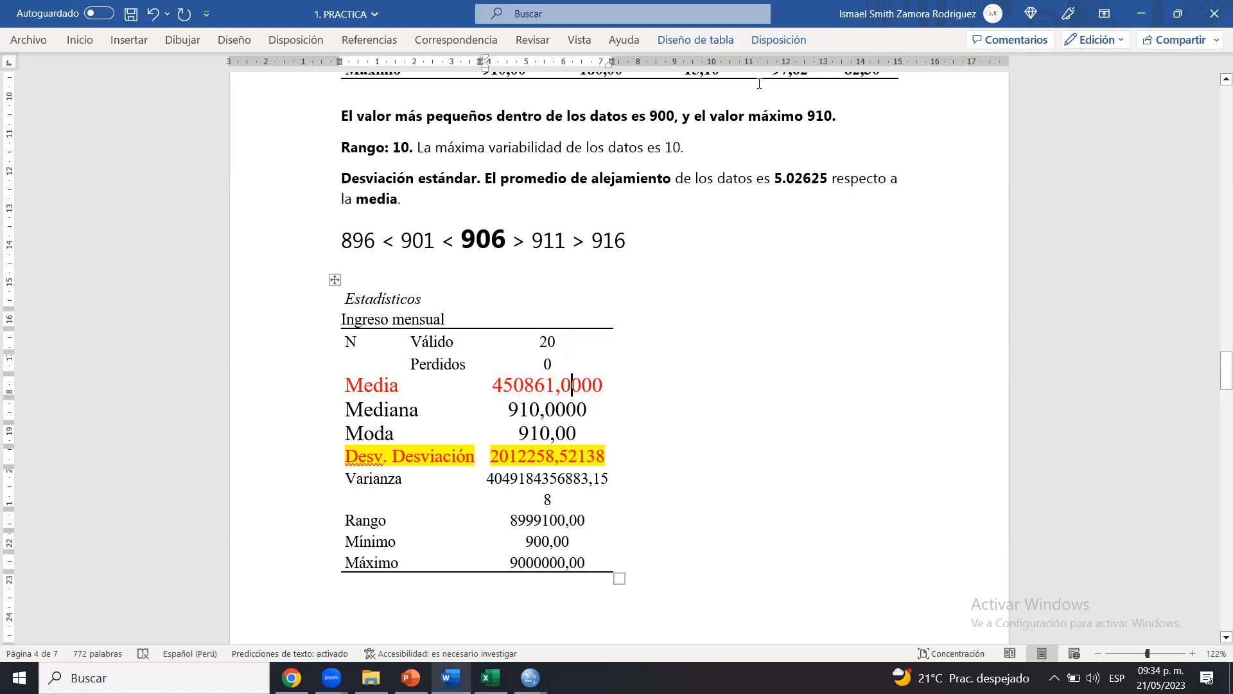
Compare the Media of Ingreso mensual with the SUELDO data in SPSS Statistics, inspecting the outlying value in case 5
drag(493, 386, 602, 387)
click(575, 387)
click(531, 677)
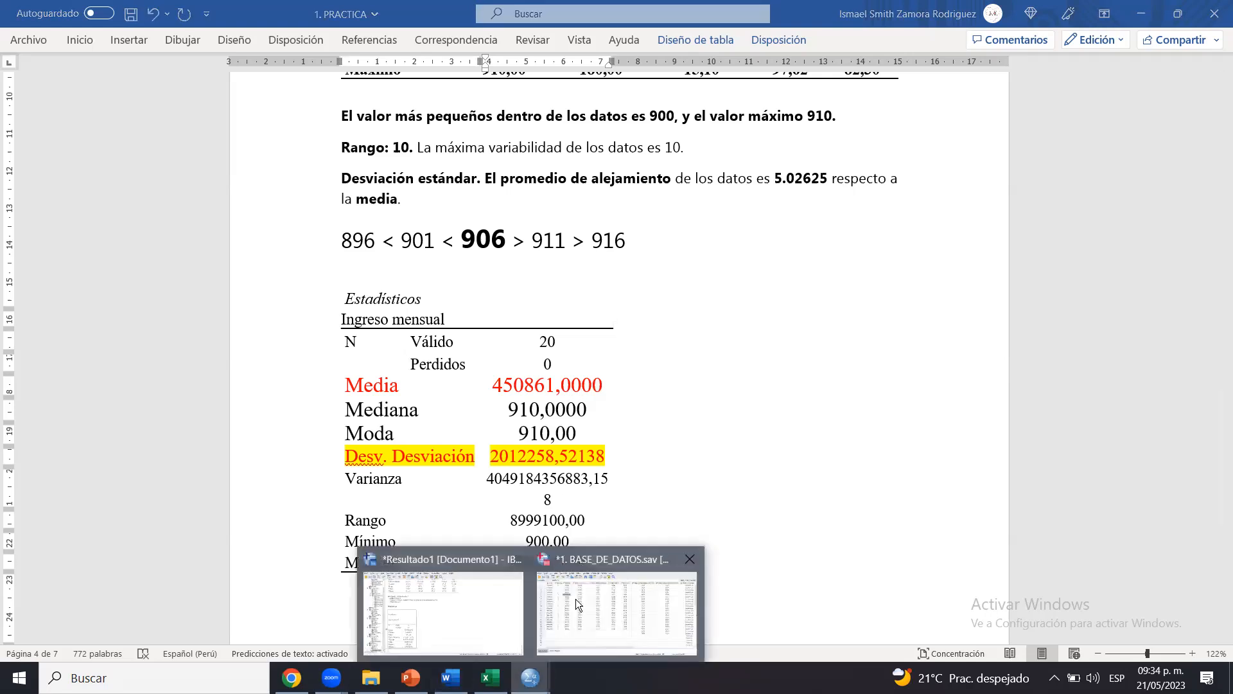
click(576, 598)
drag(227, 121, 238, 493)
click(222, 107)
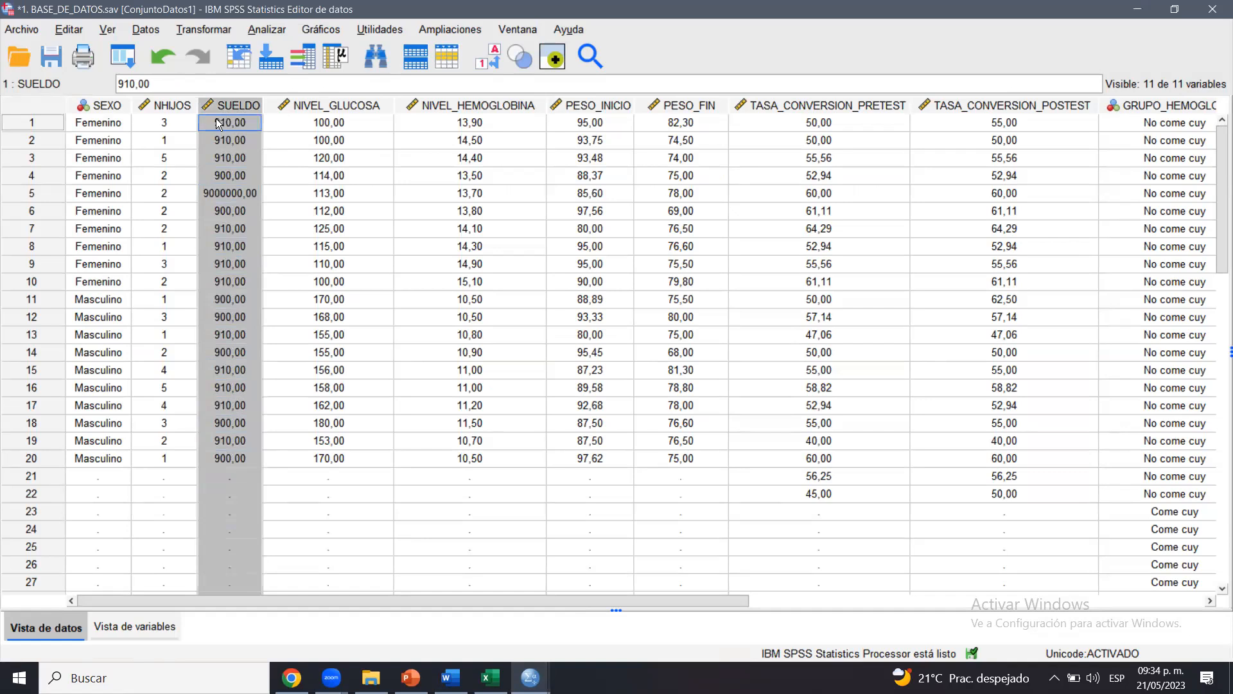
click(217, 120)
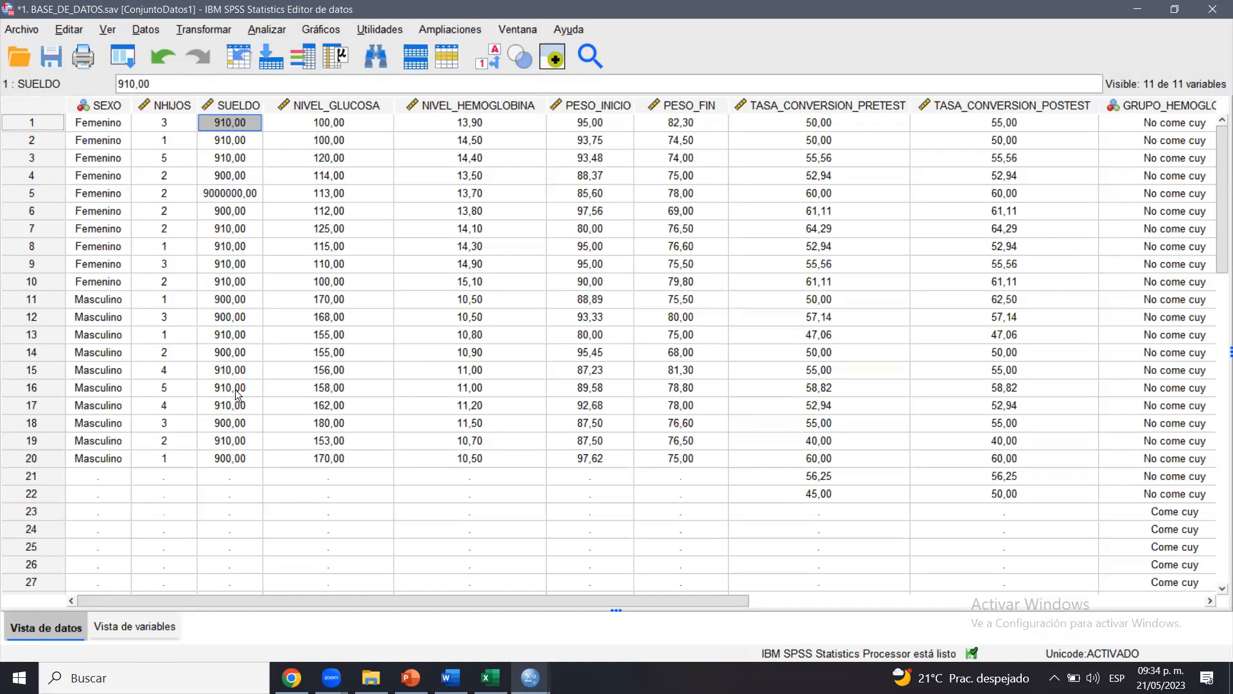
click(238, 194)
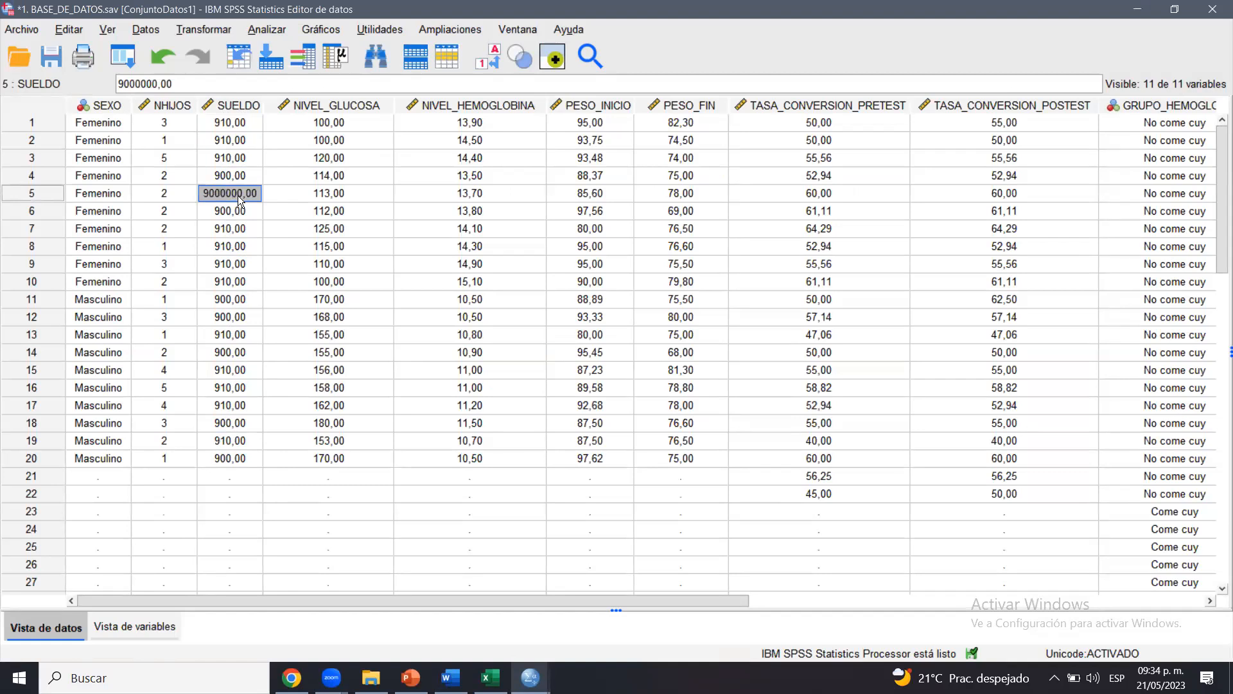
Return to Word to review the Media value in the Ingreso mensual table, and recheck the case data in SPSS Statistics
click(451, 677)
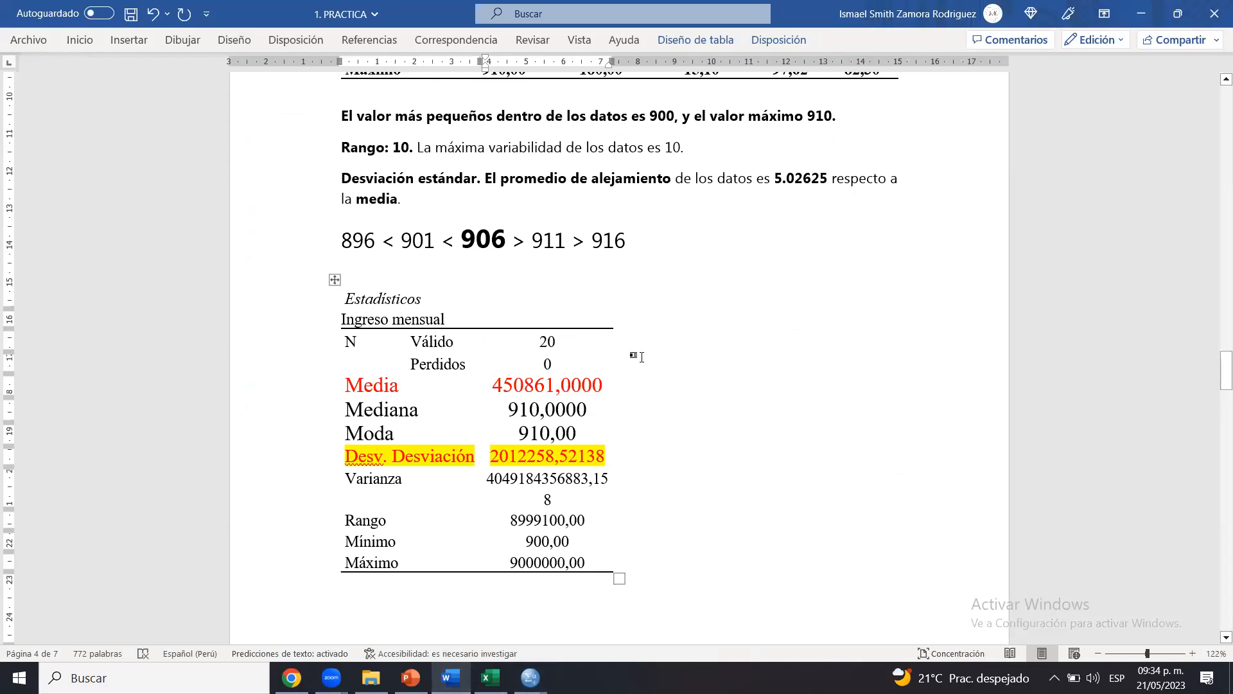
drag(503, 384, 572, 385)
click(558, 380)
click(492, 387)
click(624, 372)
click(502, 386)
click(583, 383)
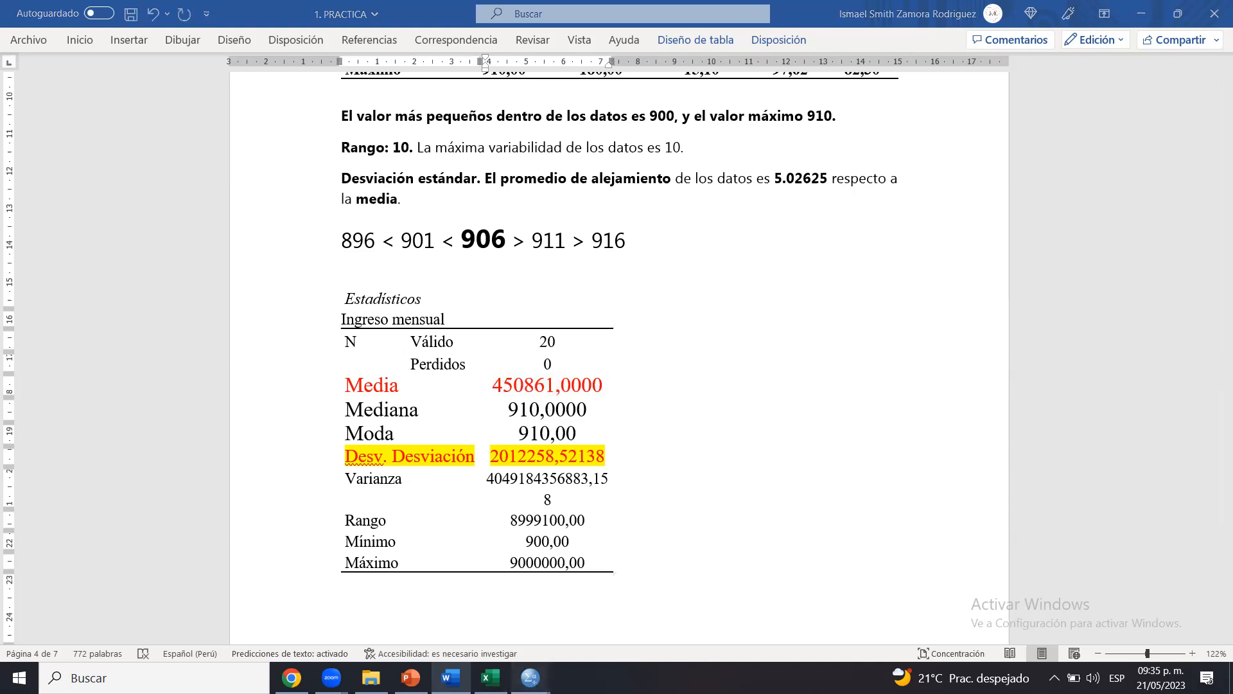
mouse_move(531, 677)
click(569, 626)
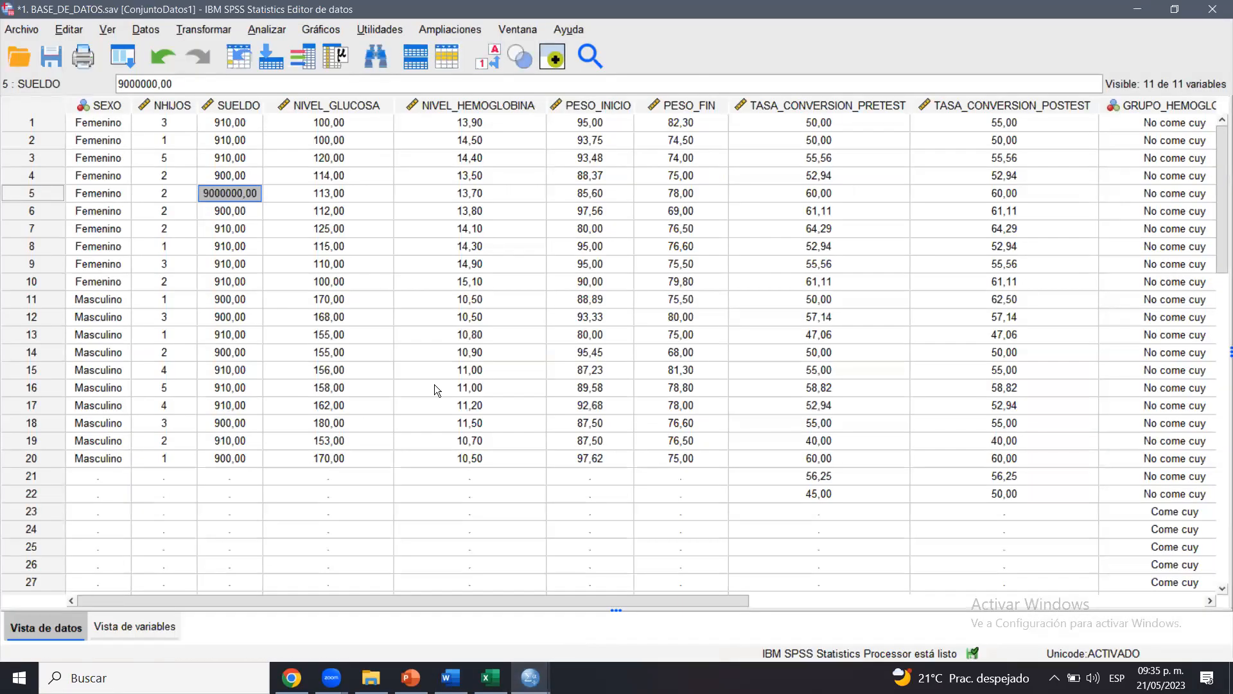
Switch to Word and enlarge the Mediana row of the Ingreso mensual table to 22 pt
click(451, 677)
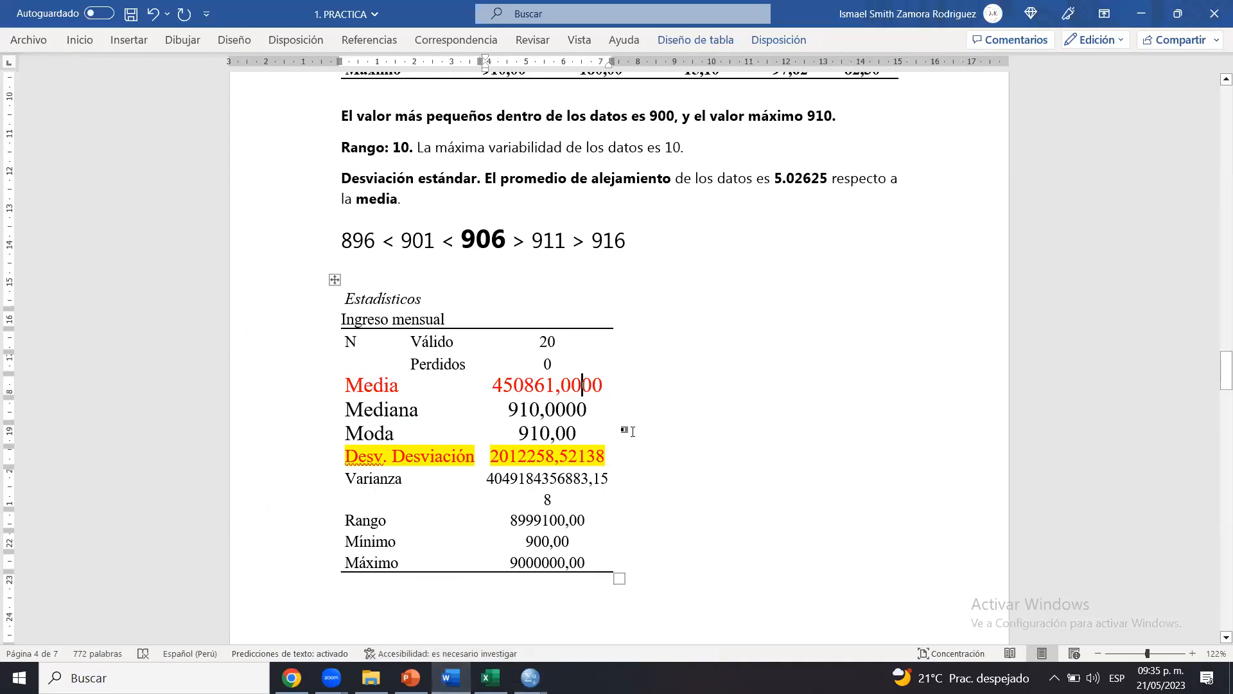
drag(362, 409, 567, 411)
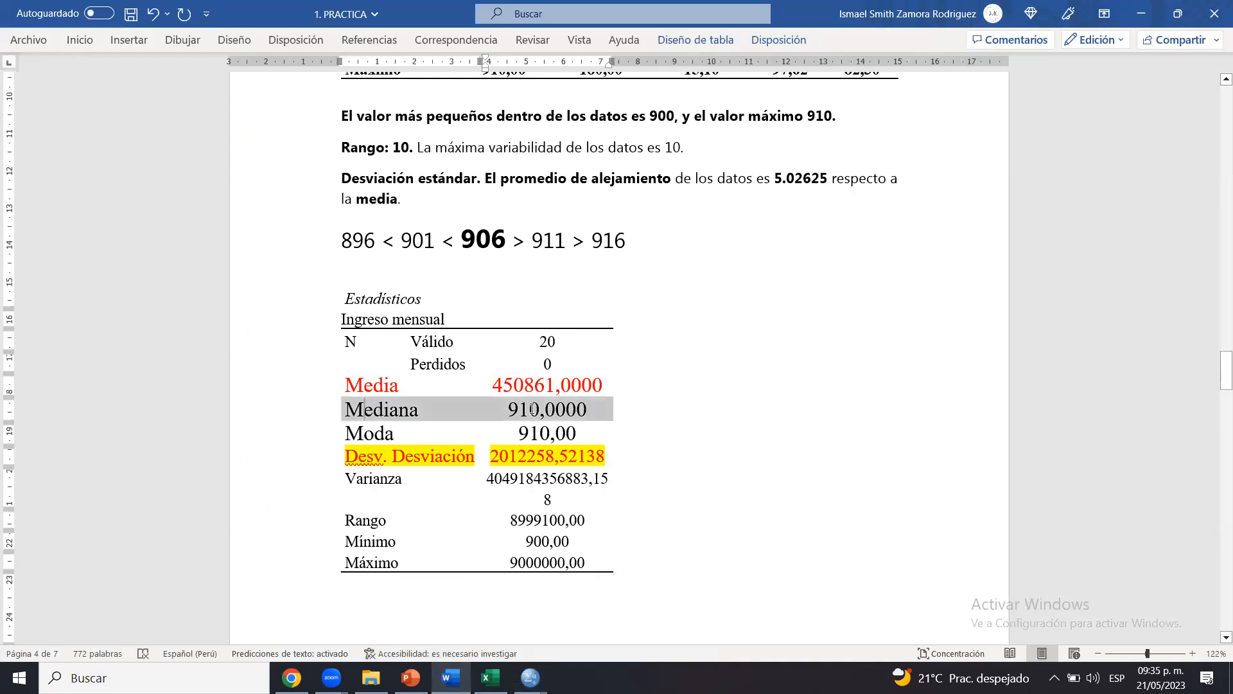
click(676, 361)
click(676, 360)
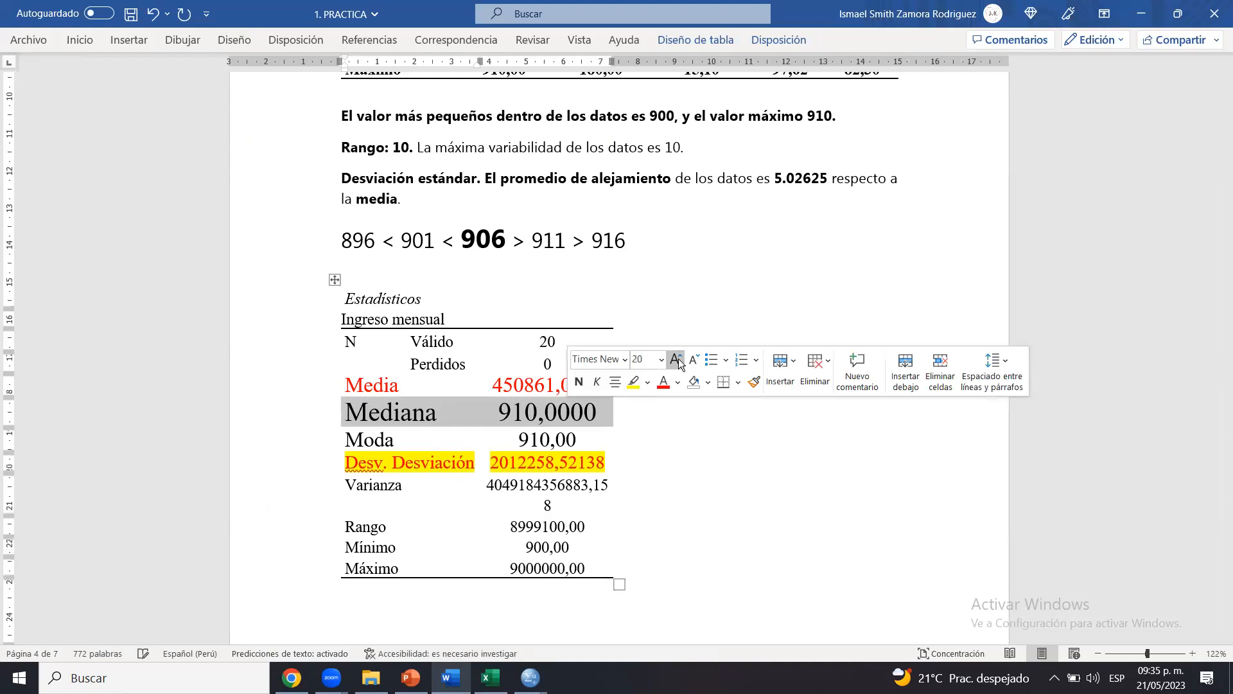
click(677, 361)
Make the Moda row bold and highlight the Mediana label and value in turquoise
drag(360, 442, 554, 440)
key(ctrl+n)
drag(414, 419, 548, 420)
click(624, 392)
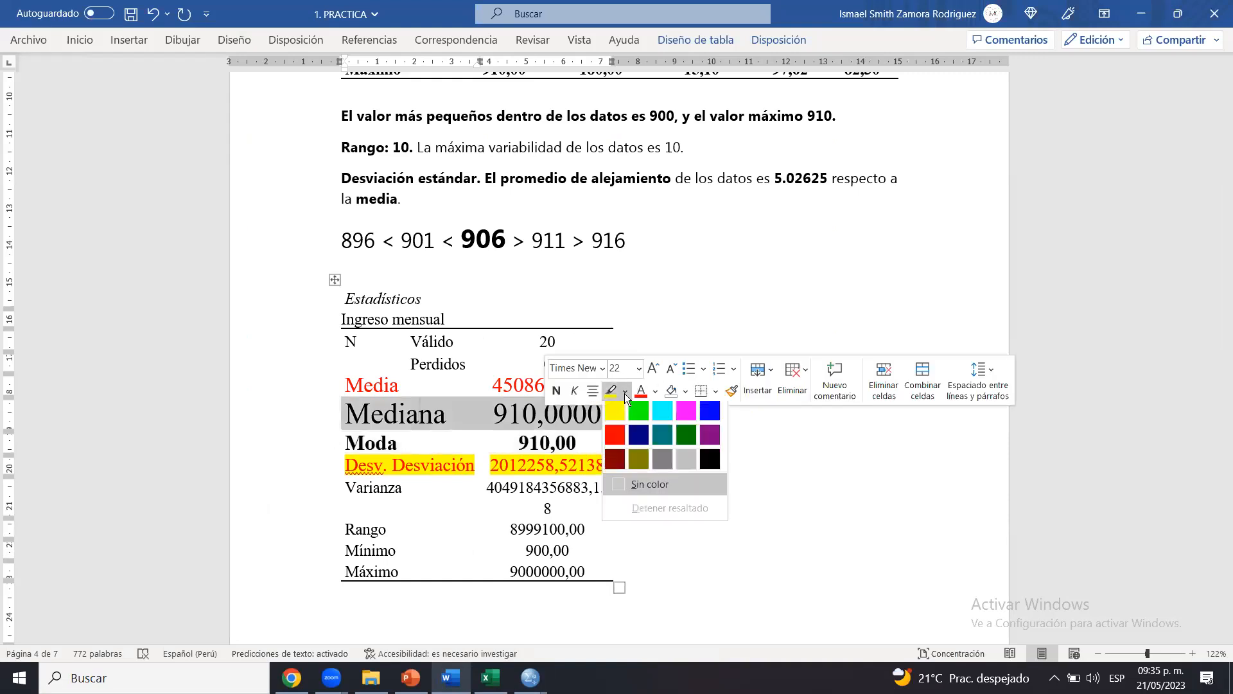
click(661, 412)
click(598, 445)
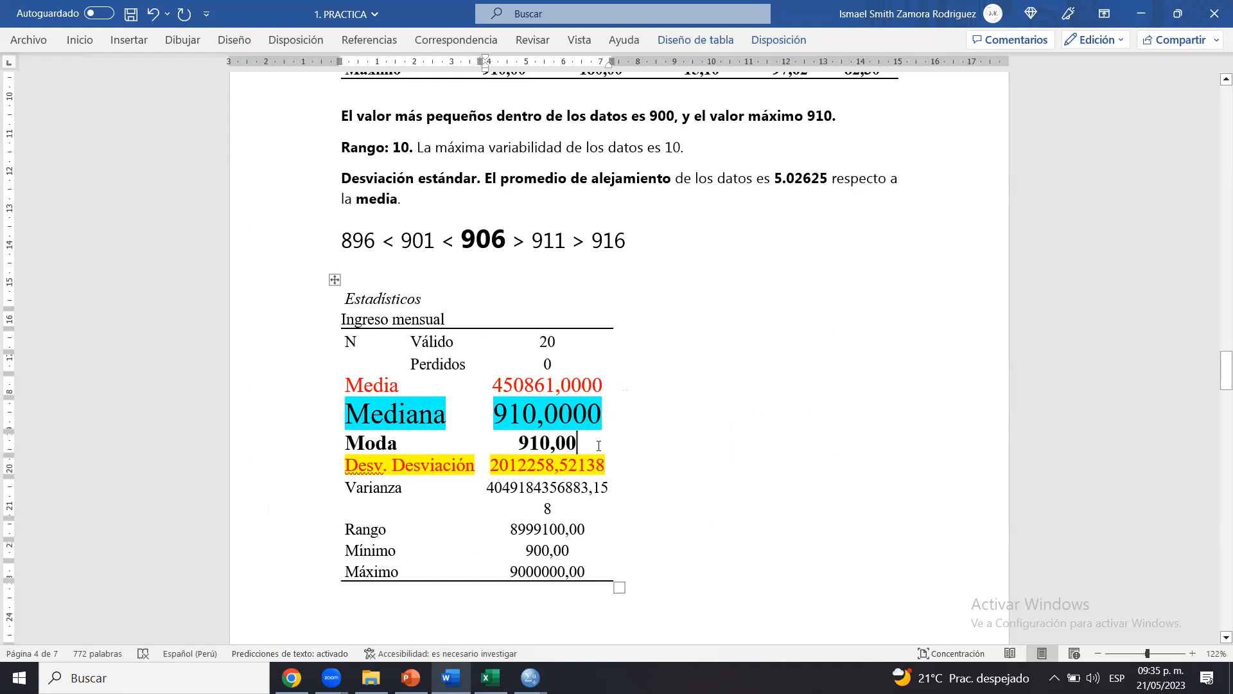
Review the Moda row and check the SUELDO column in the SPSS Statistics data file
drag(372, 443, 515, 443)
click(517, 444)
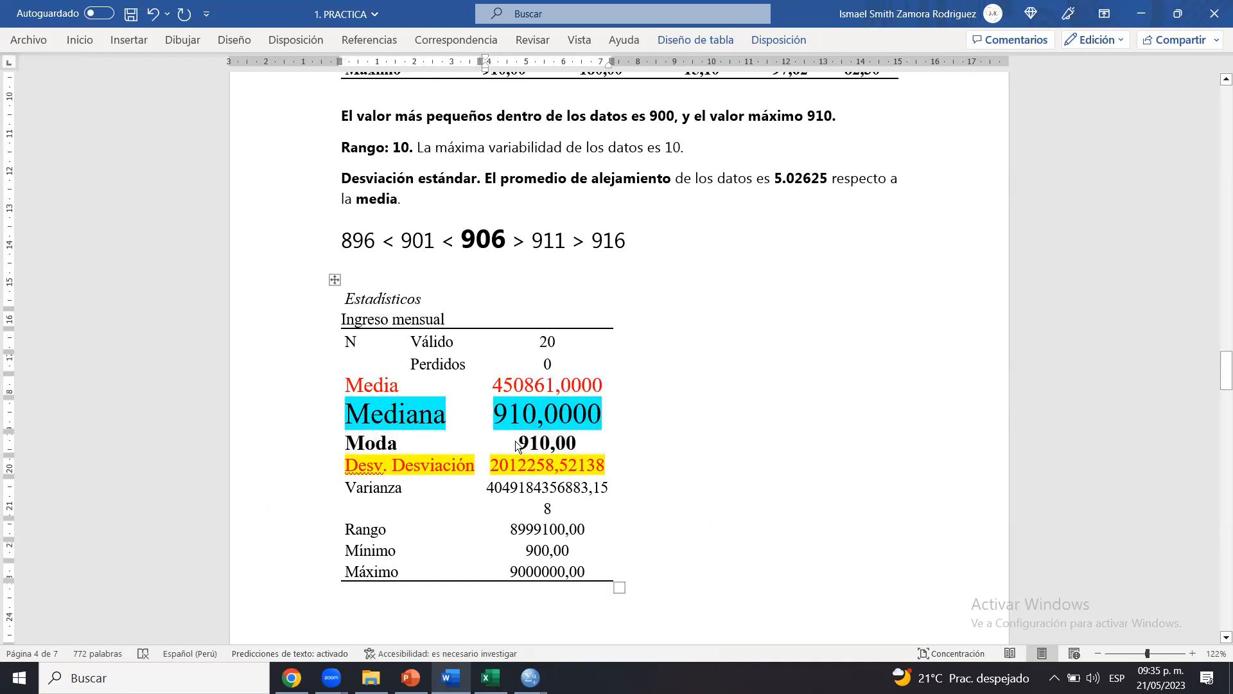
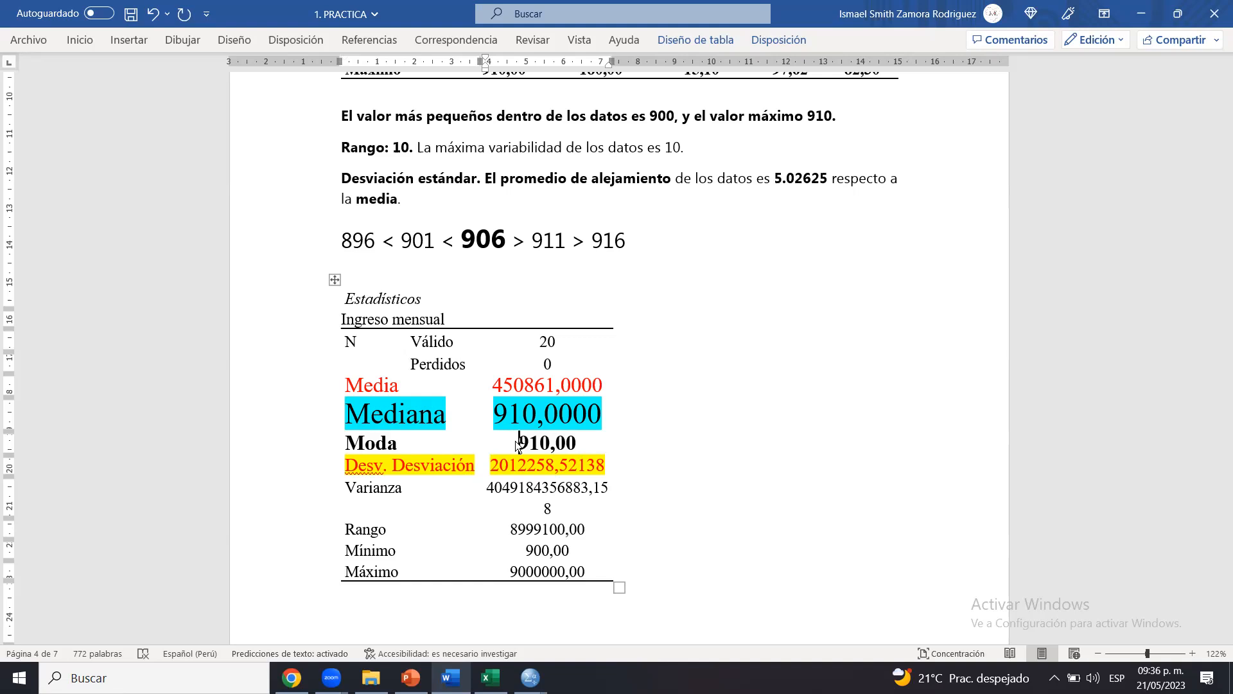
mouse_move(545, 663)
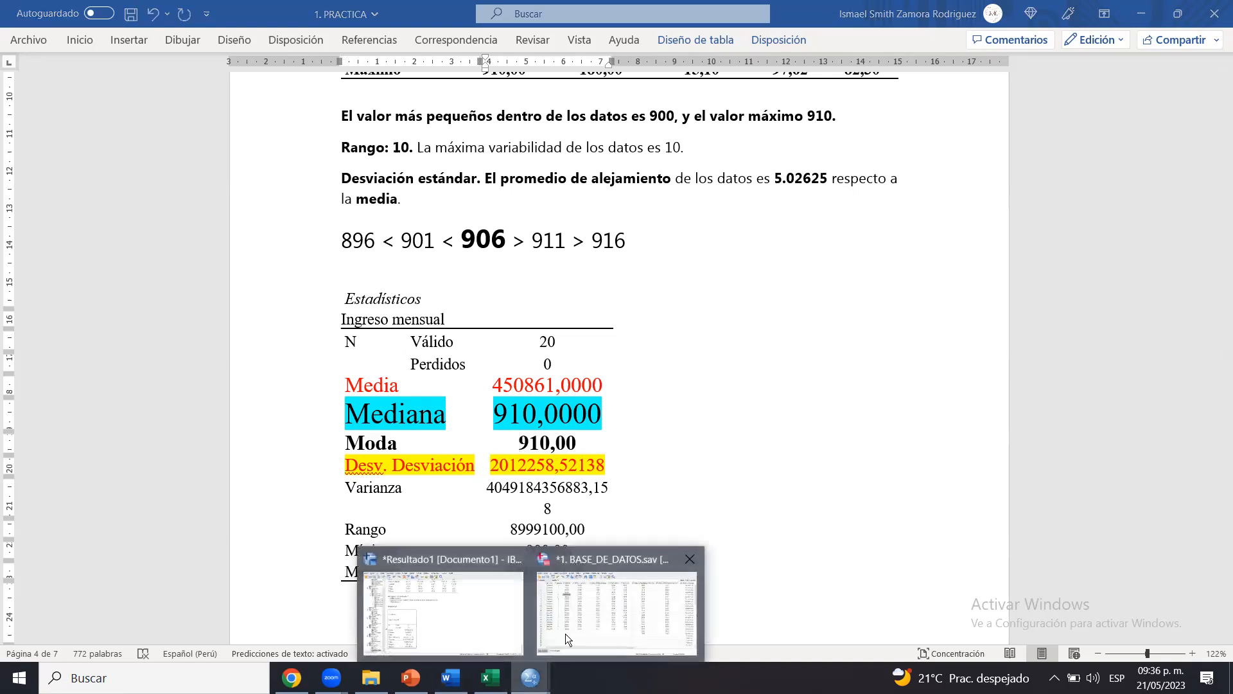
click(588, 604)
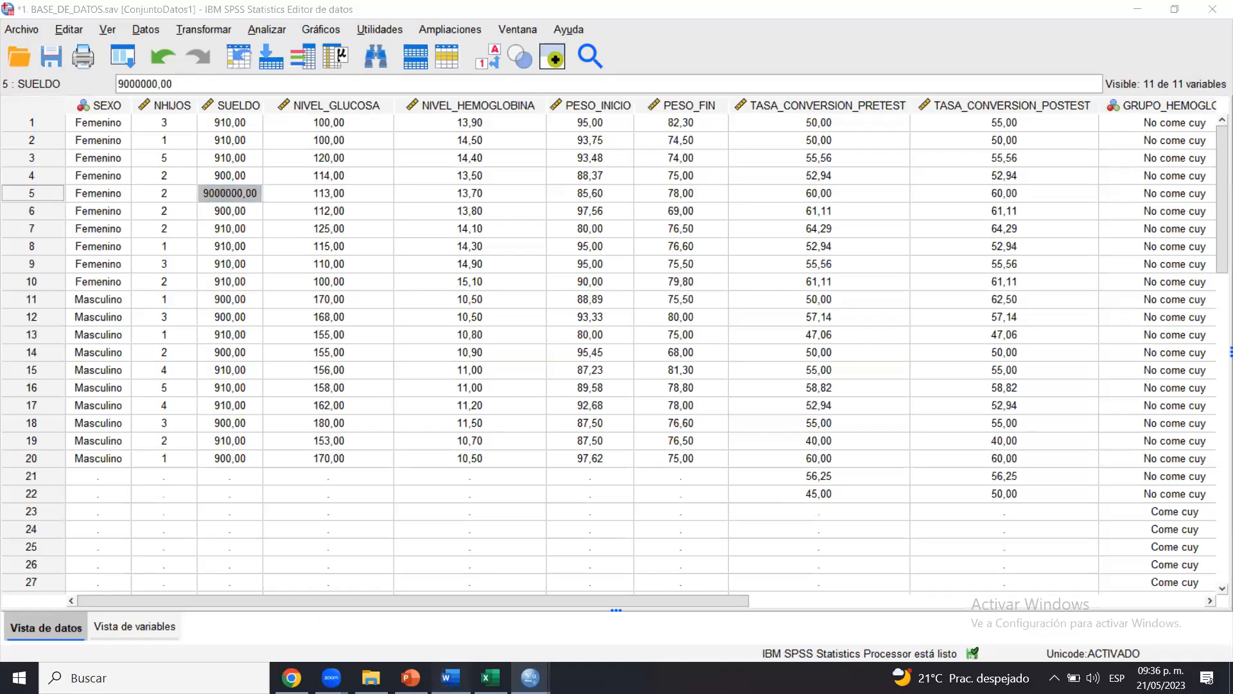
Return to Word and make the Desv. Desviación row of the Ingreso mensual table bold
click(451, 678)
drag(430, 468, 546, 466)
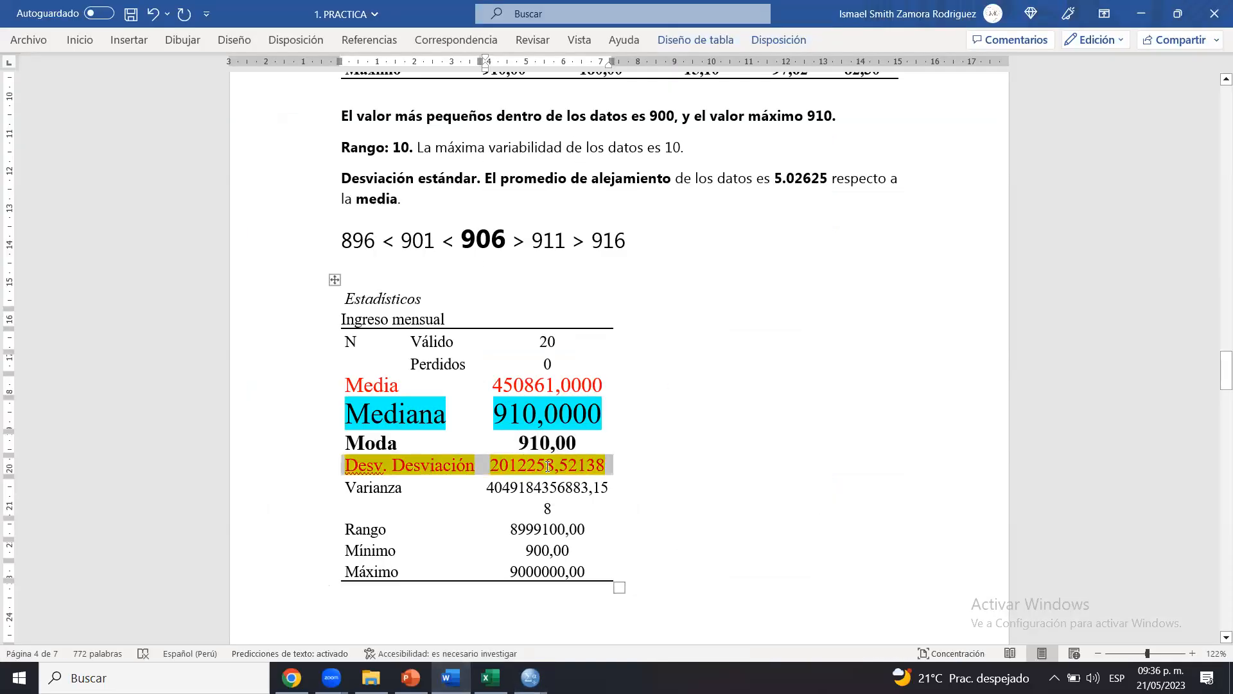
key(ctrl+n)
click(546, 466)
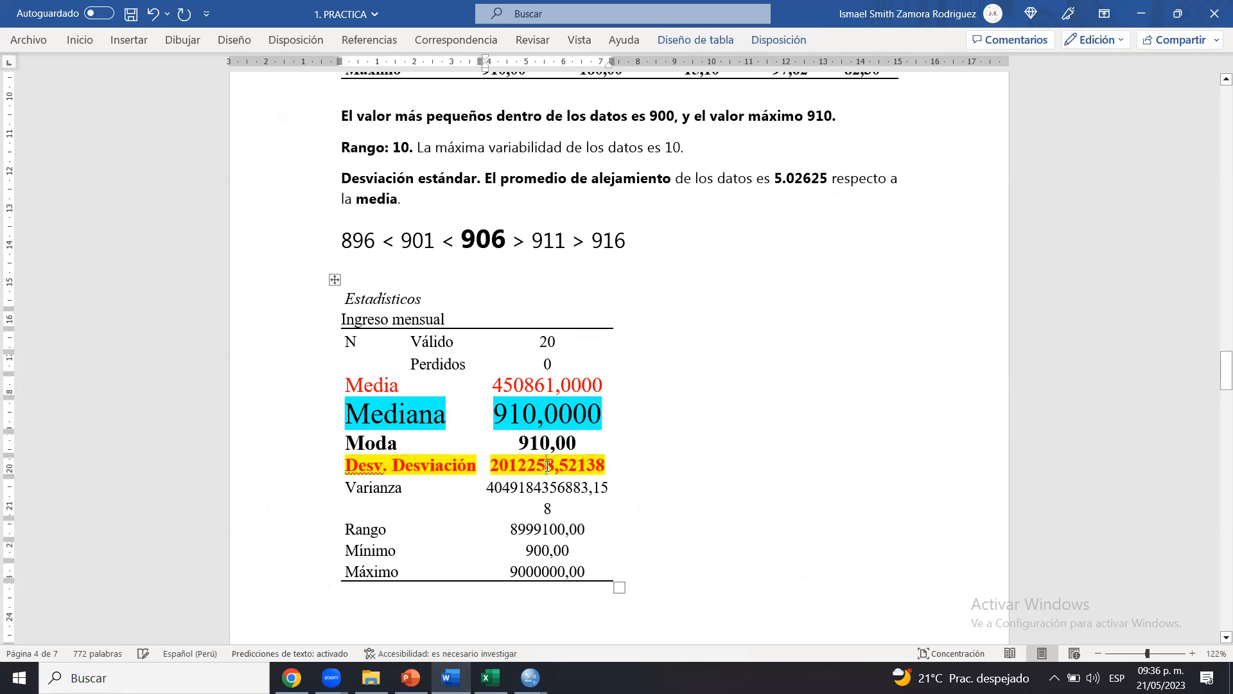
Examine the standard deviation, variance, range, minimum and maximum of Ingreso mensual in the table
drag(555, 467, 493, 468)
click(493, 468)
drag(1222, 388, 1221, 398)
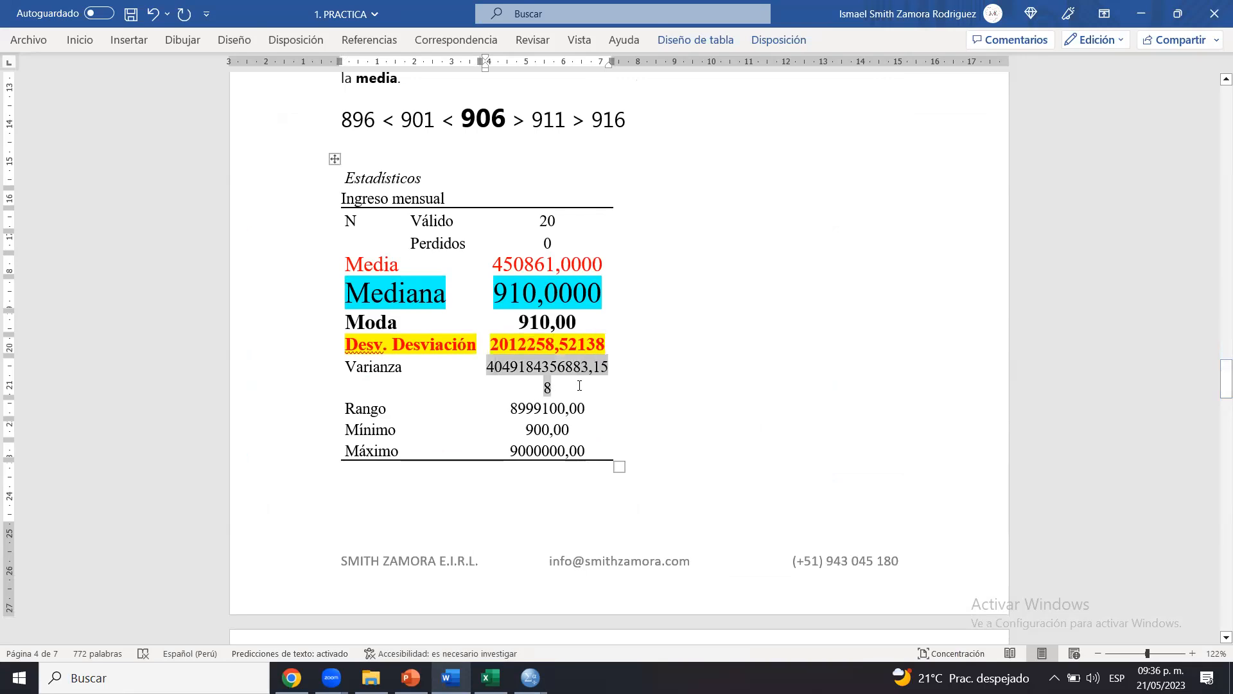
click(551, 387)
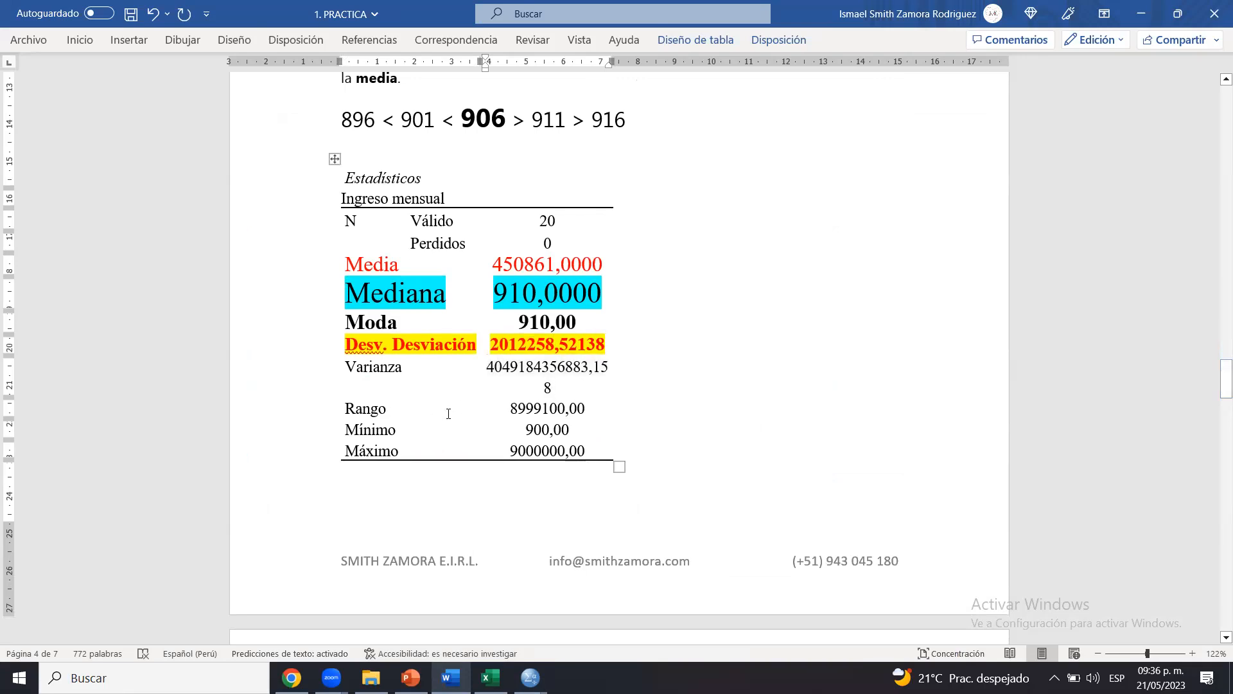
drag(394, 412, 550, 413)
click(550, 411)
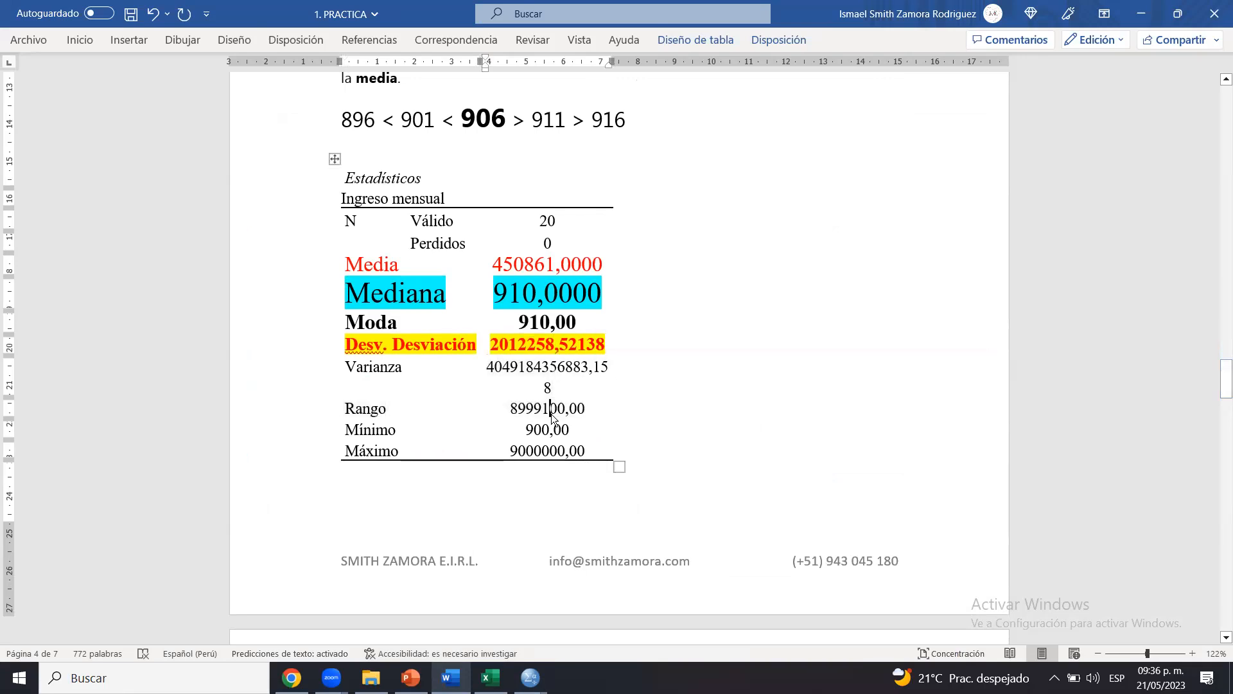
click(397, 404)
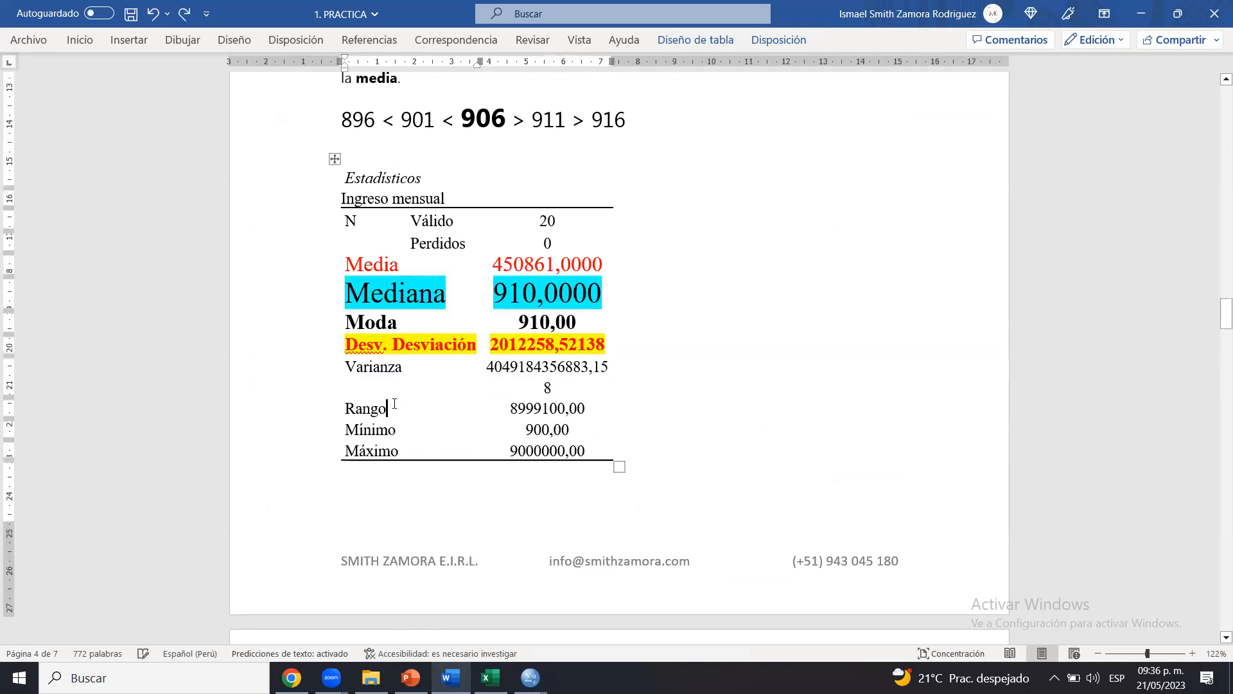
drag(454, 442, 551, 452)
click(550, 450)
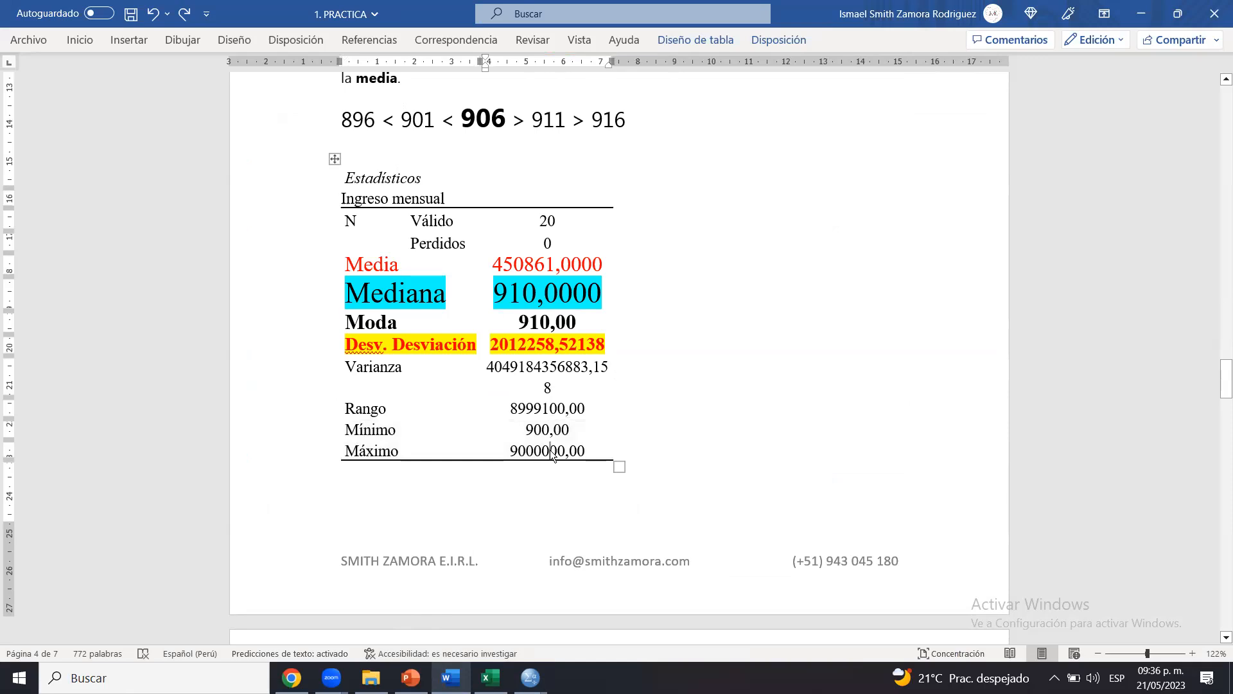
Switch to BASE_DE_DATOS.sav in SPSS Statistics and correct the SUELDO value of case 5 to 900
mouse_move(530, 677)
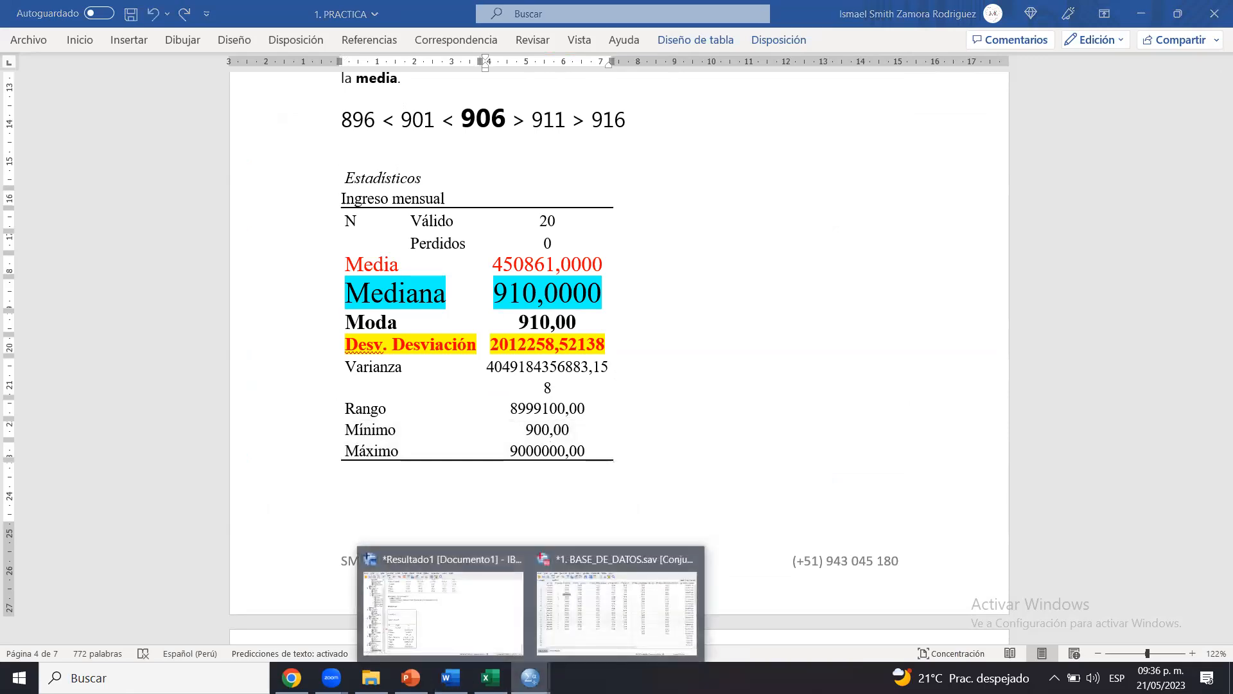
click(575, 608)
double_click(219, 192)
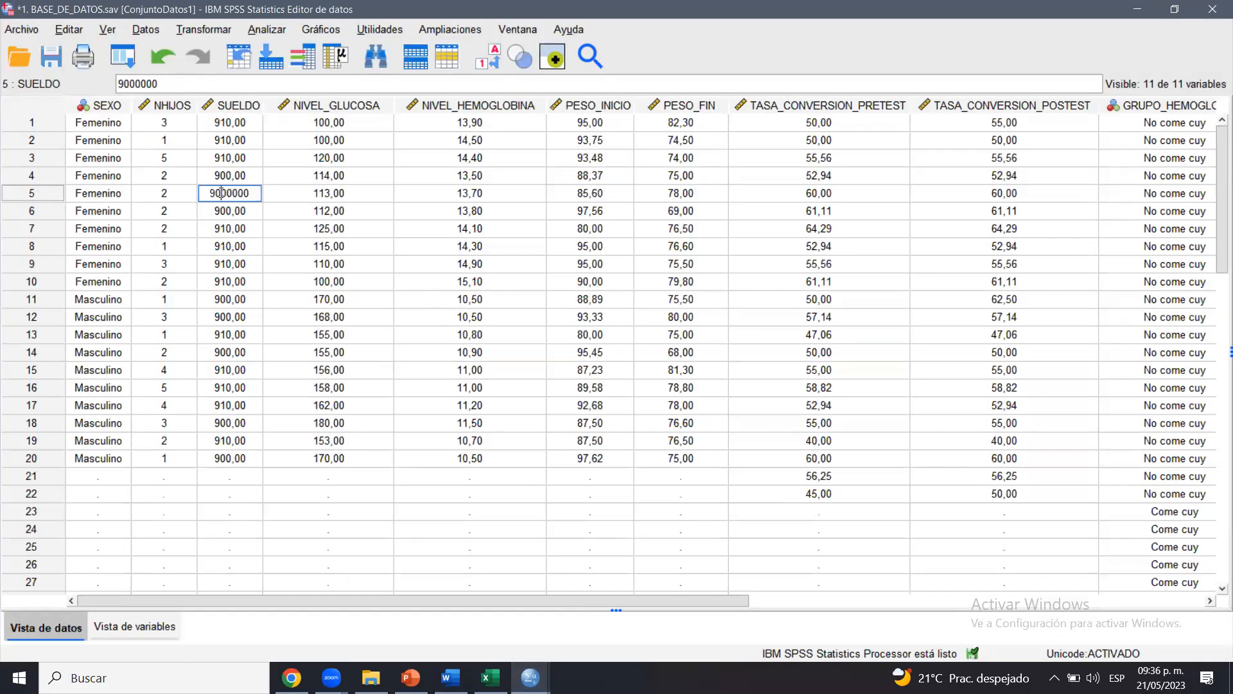
key(BackSpace)
key(BackSpace)
key(BackSpace)
key(BackSpace)
click(228, 197)
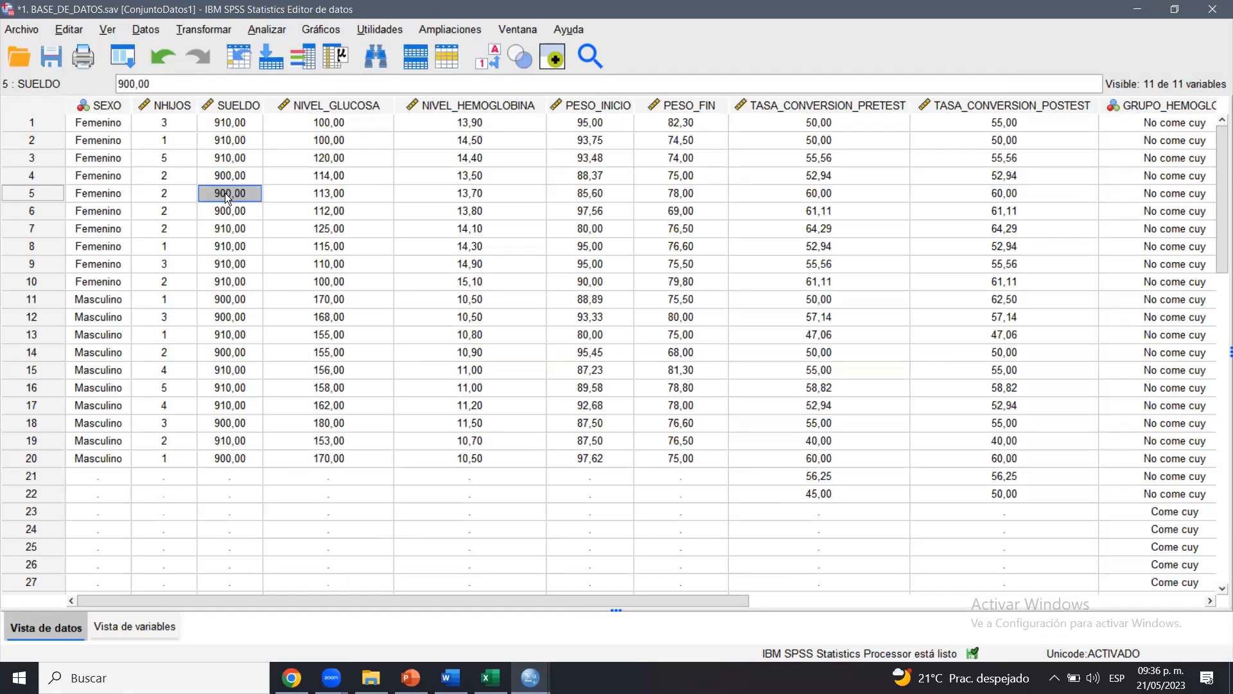
click(228, 211)
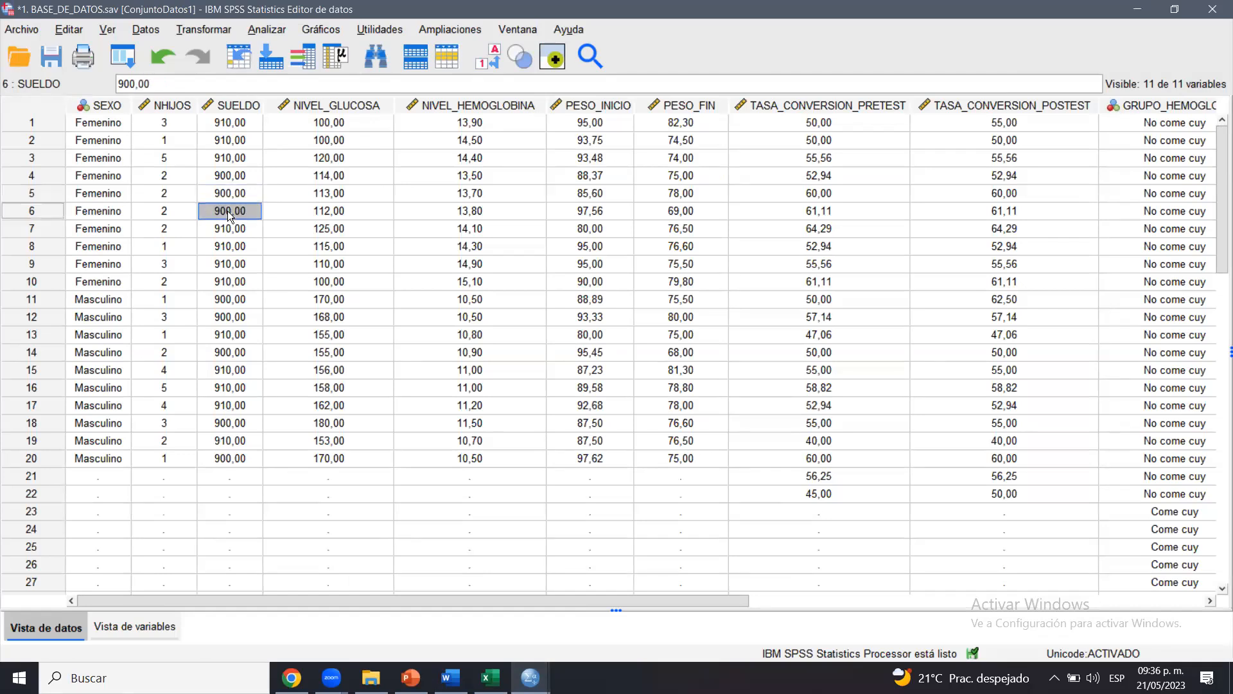
click(34, 194)
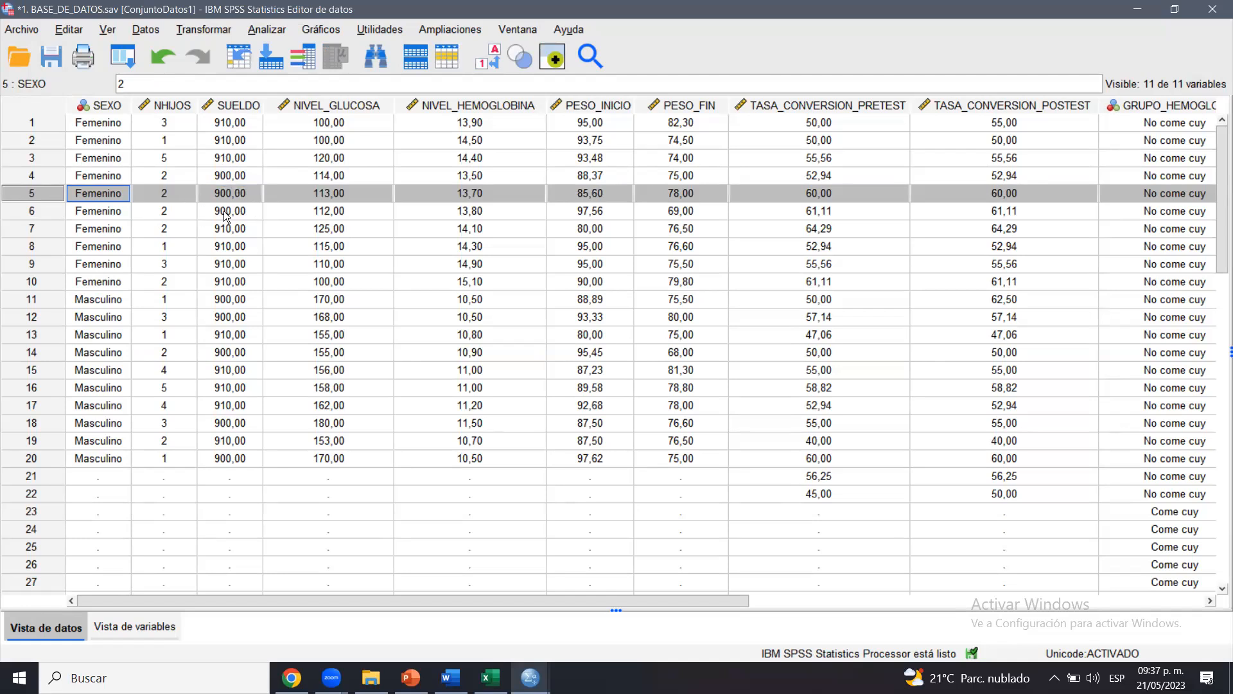
Return to Word and examine the Desv. Desviación row across all variables in the earlier statistics table
click(450, 677)
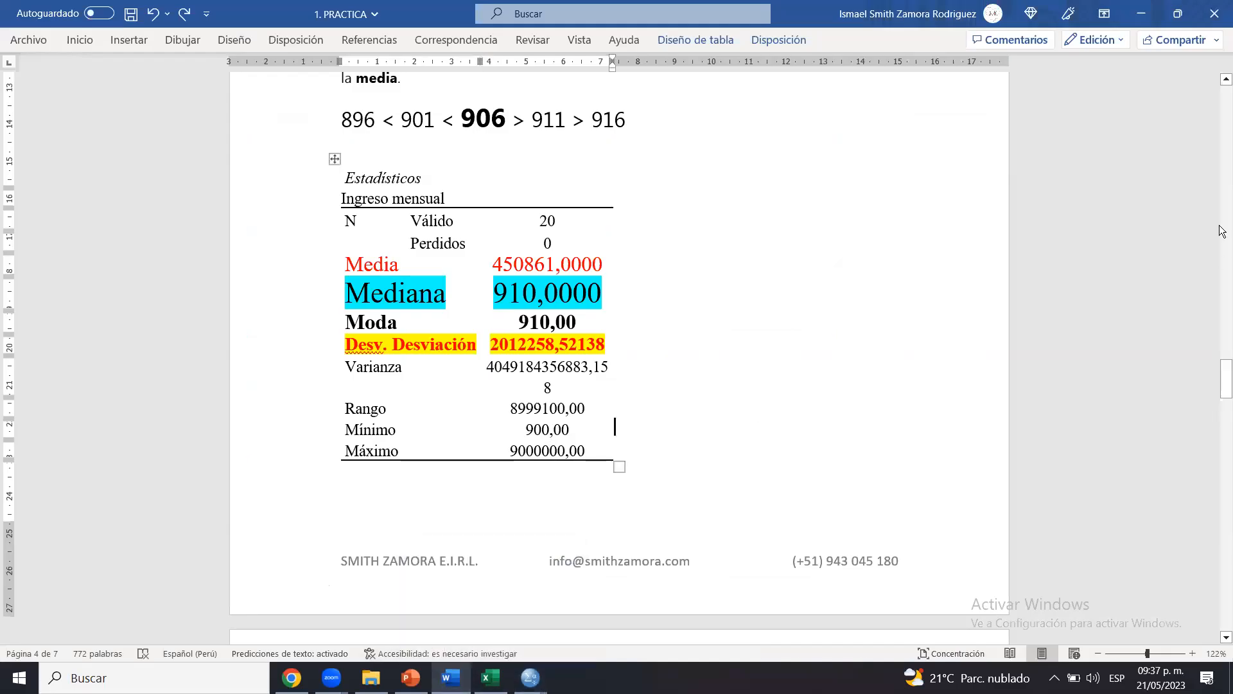
mouse_move(1223, 378)
mouse_down()
mouse_move(1223, 431)
mouse_move(1222, 365)
mouse_up()
click(692, 320)
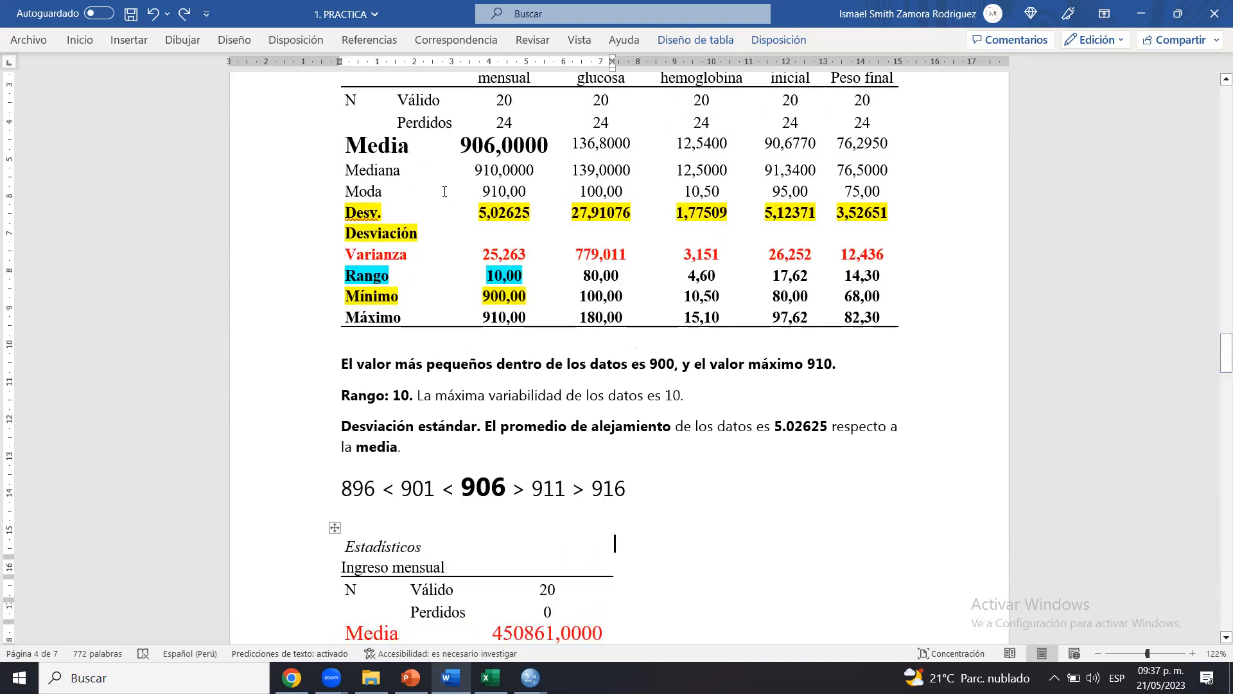
drag(350, 212, 857, 215)
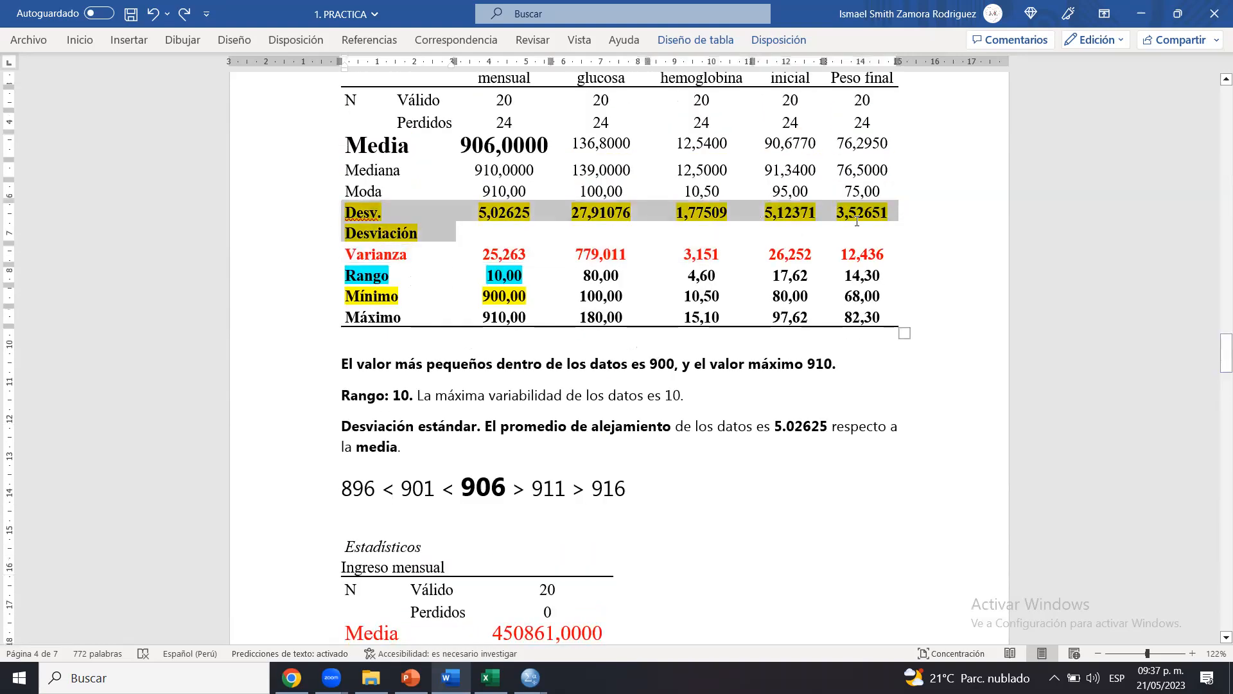
click(858, 215)
Switch to the PowerPoint presentation and show slide 8, Medidas de distribución
drag(1222, 359, 1222, 422)
mouse_move(411, 677)
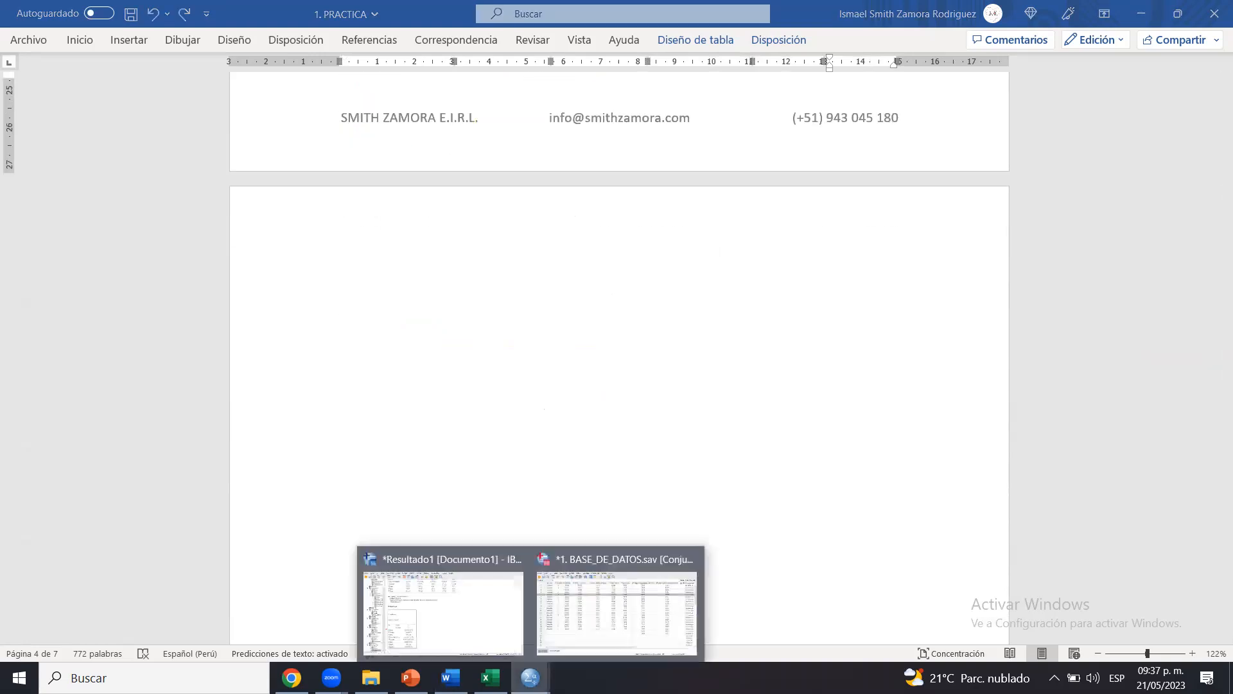
click(571, 629)
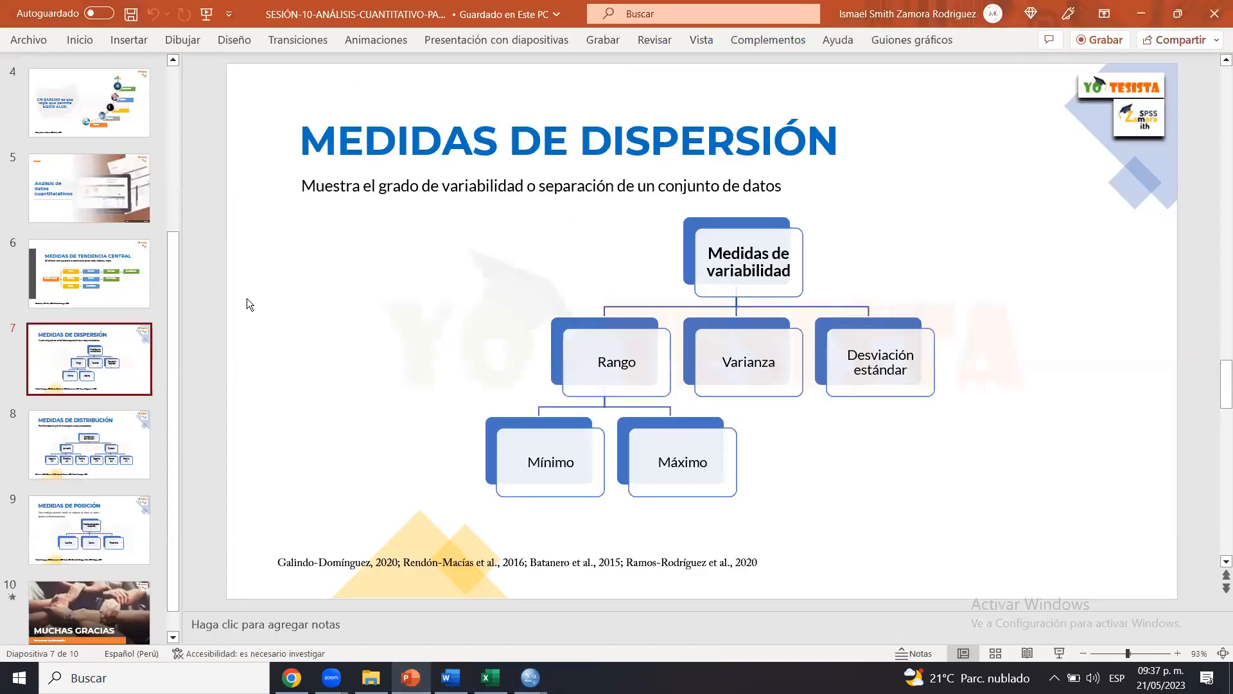
click(104, 437)
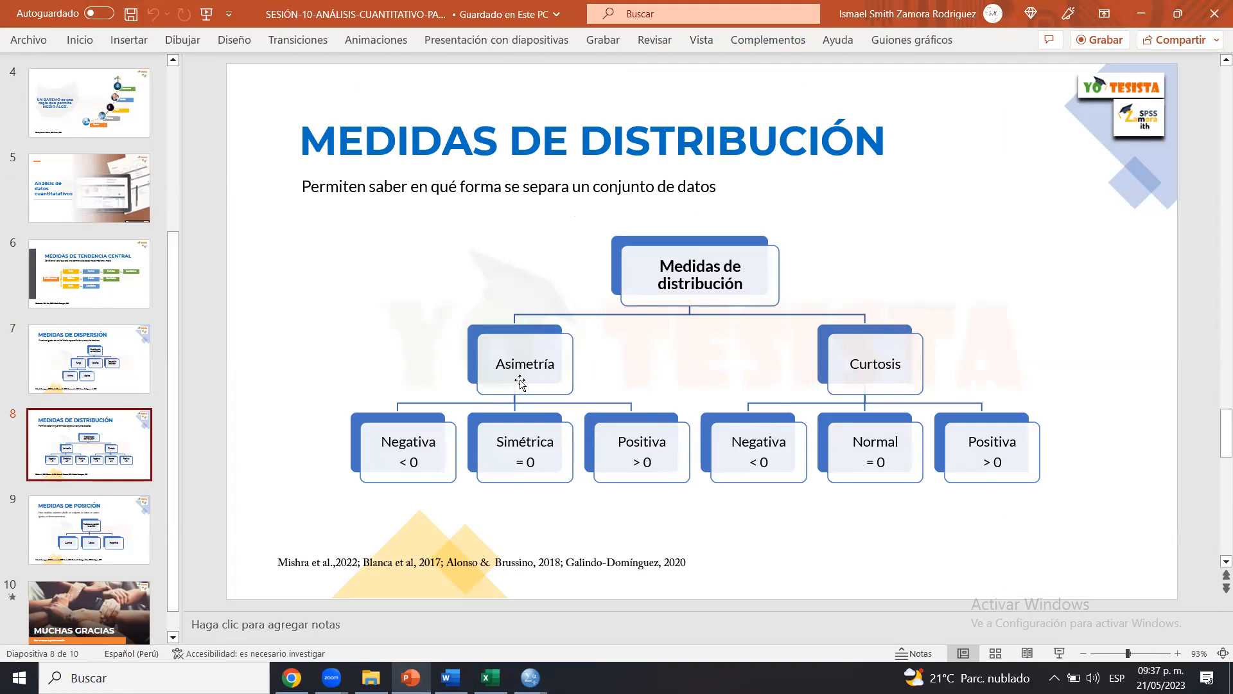
mouse_move(530, 676)
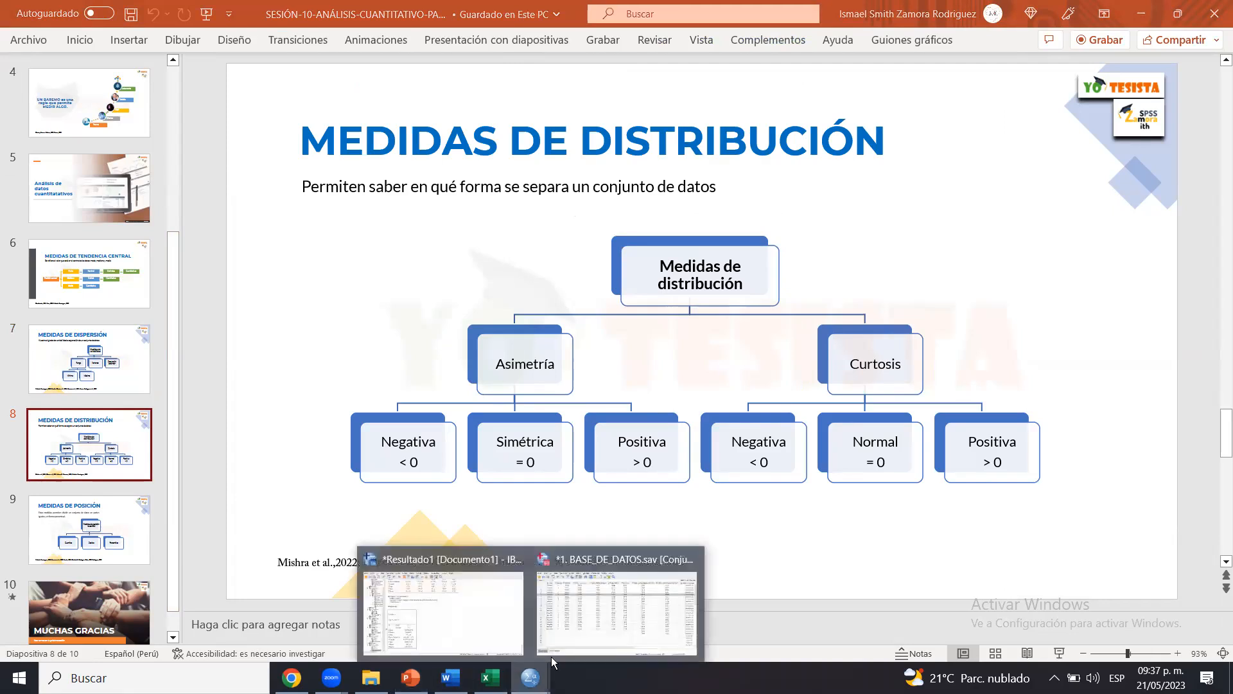
Switch to BASE_DE_DATOS.sav in SPSS Statistics and examine the SUELDO, NIVEL_GLUCOSA and NIVEL_HEMOGLOBINA columns
click(582, 602)
click(310, 178)
click(228, 121)
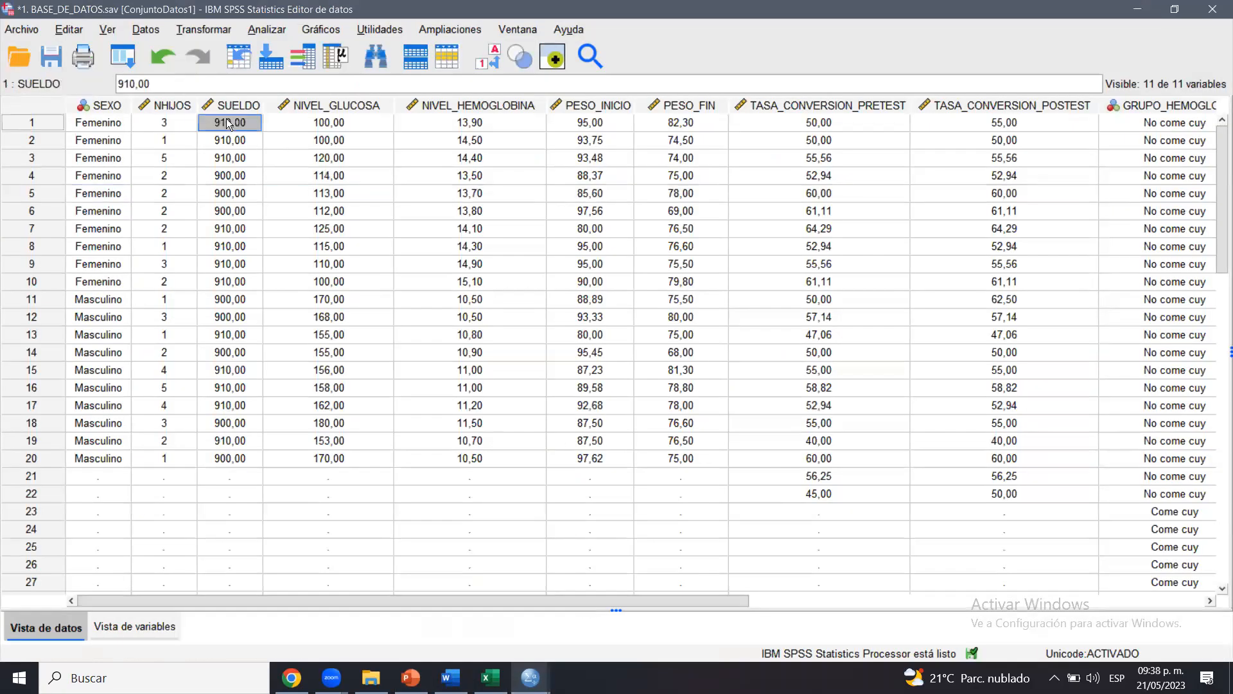
click(242, 105)
click(291, 104)
click(239, 104)
click(301, 103)
click(244, 105)
click(302, 104)
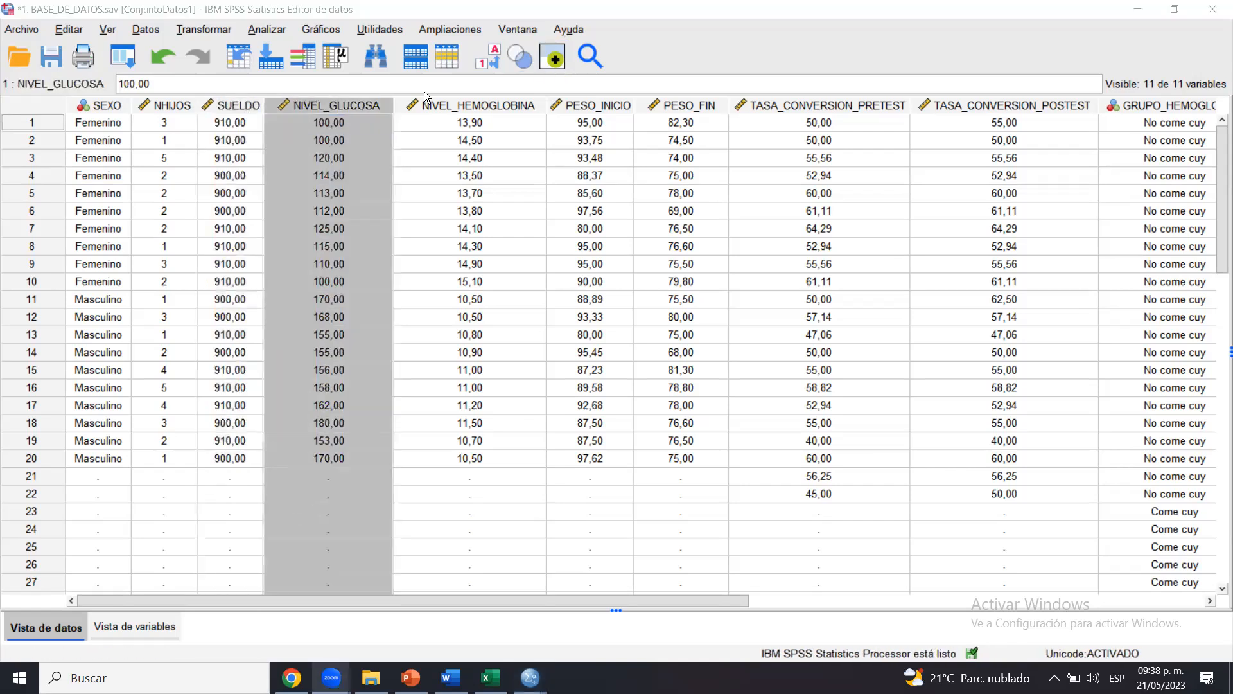
click(494, 140)
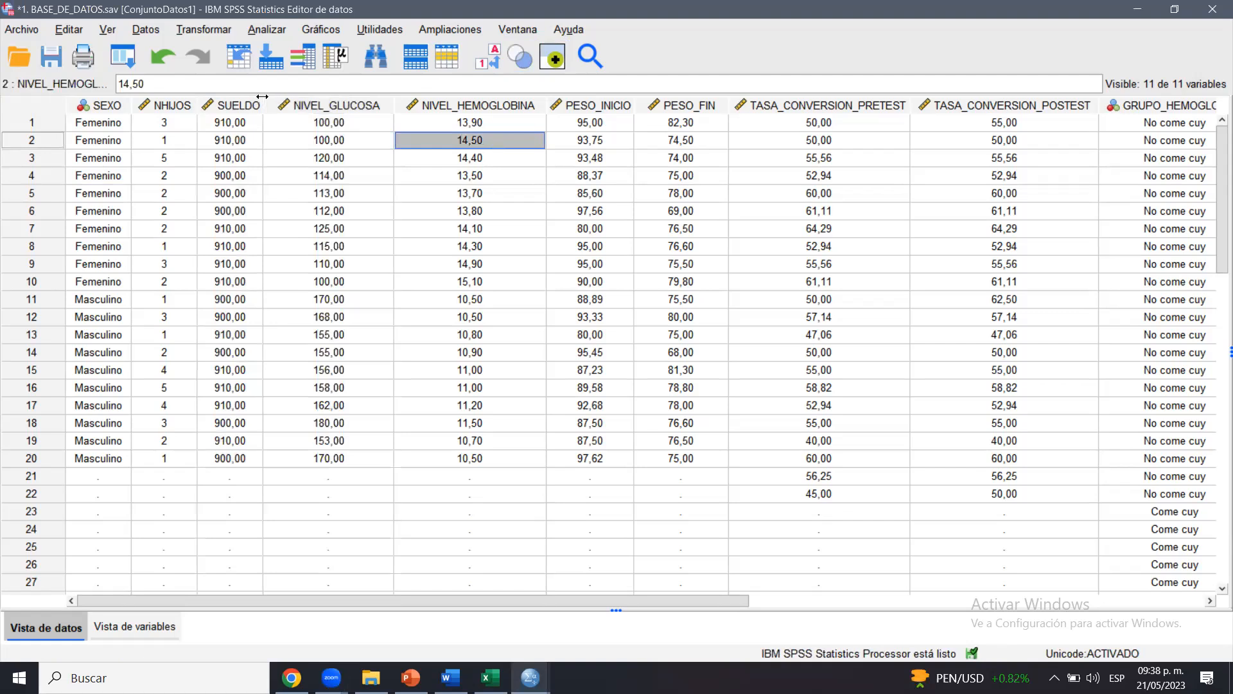
click(231, 104)
click(266, 29)
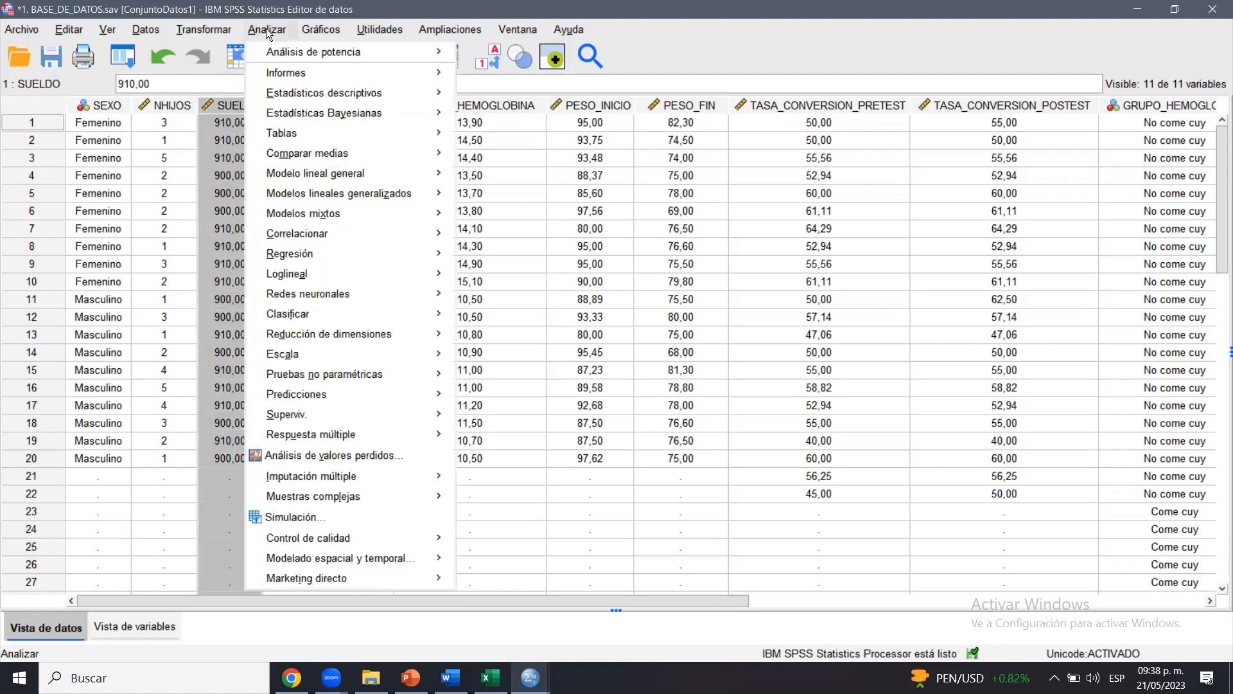
click(267, 29)
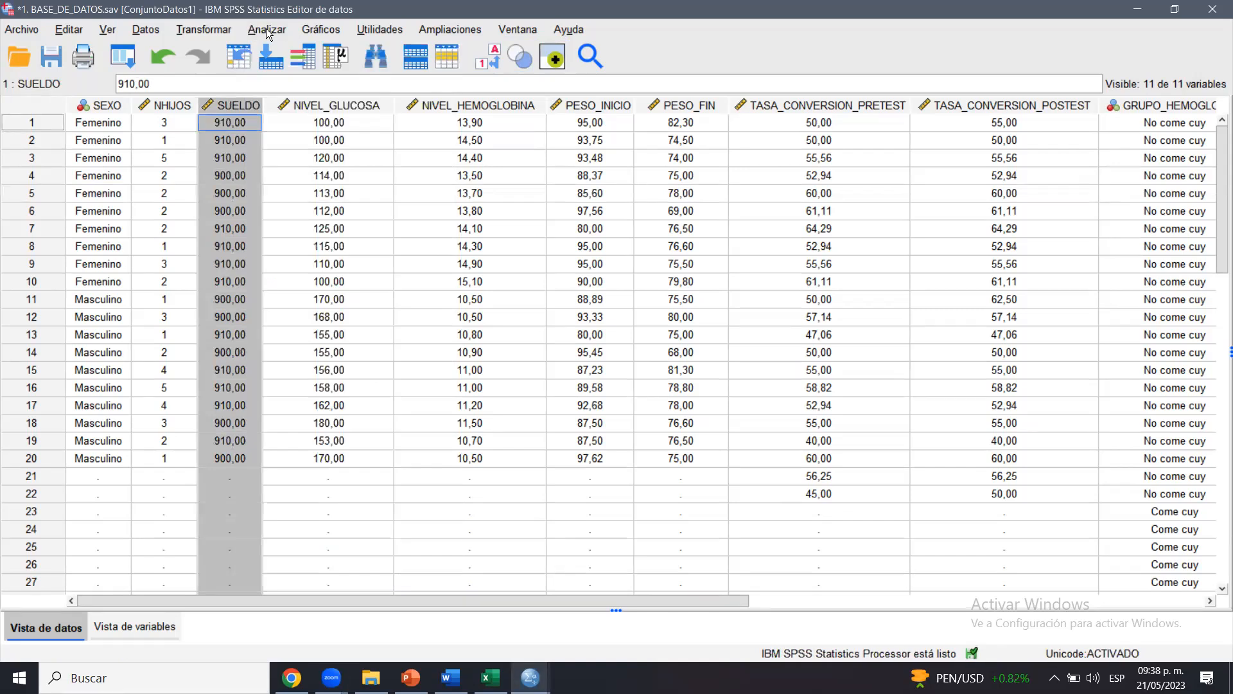
click(240, 135)
click(294, 119)
click(249, 109)
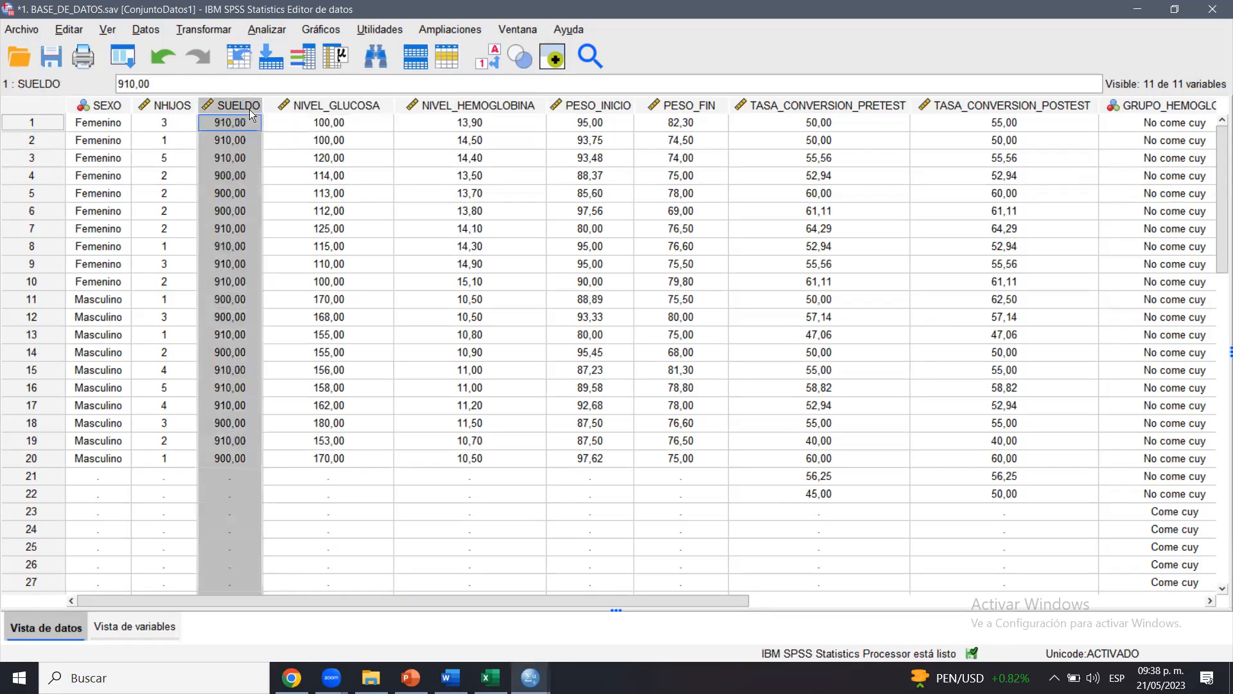
Start a Frecuencias analysis and add Nivel de glucosa, Nivel de hemoglobina, Peso inicial and Peso final to the analysed variables
click(258, 31)
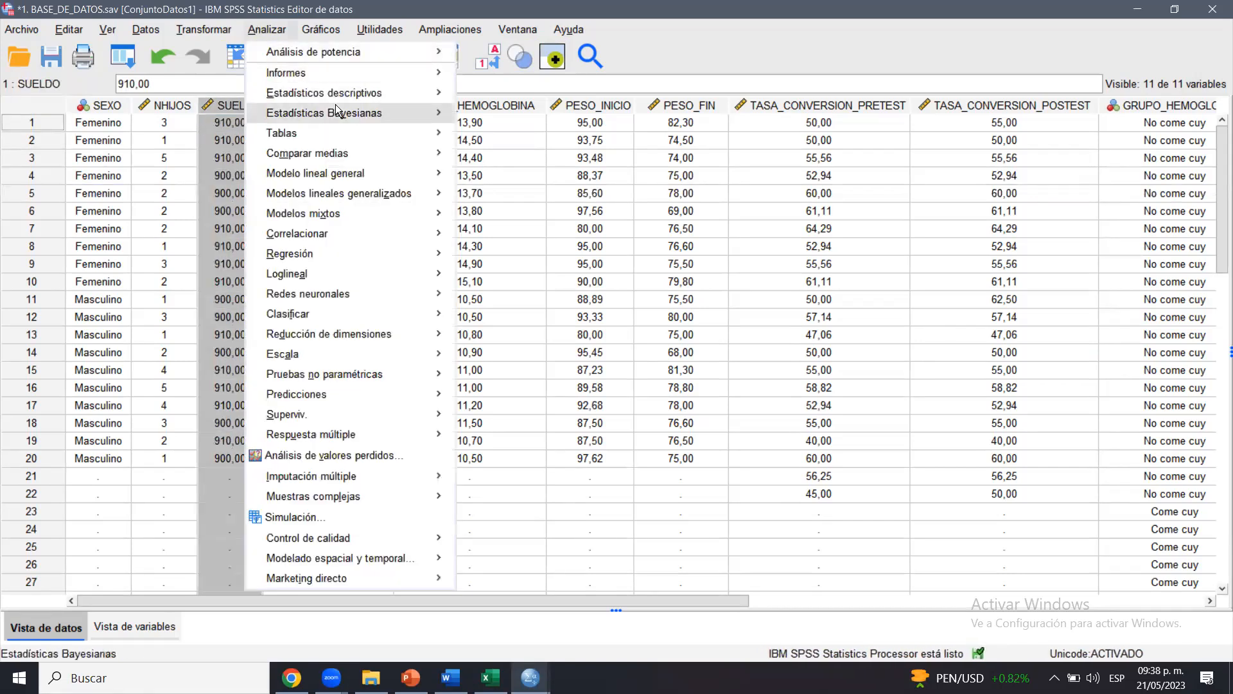
mouse_move(355, 96)
click(509, 96)
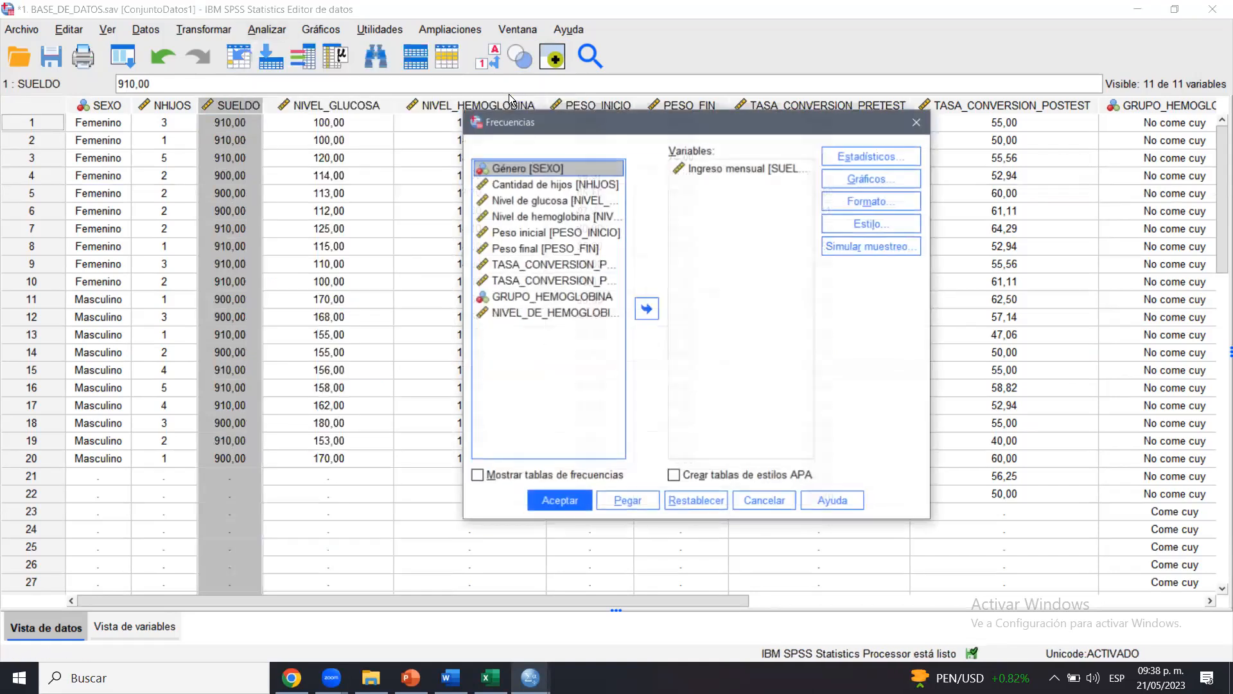
click(587, 200)
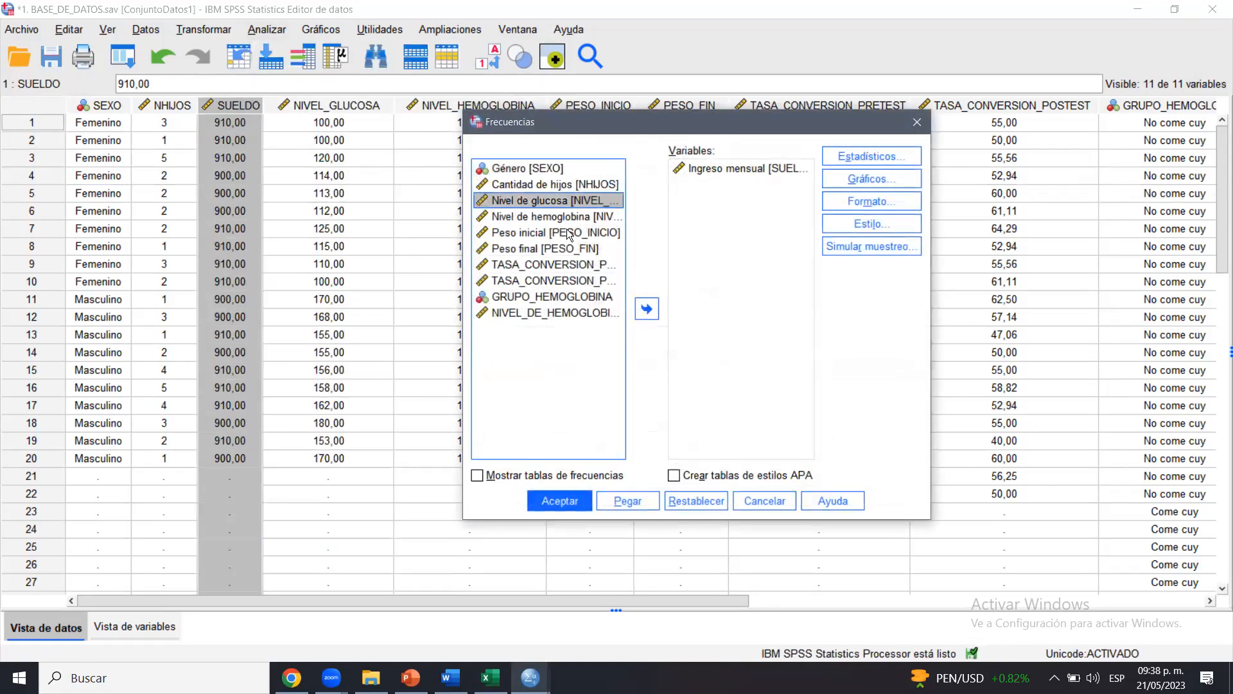
shift+click(547, 248)
click(647, 310)
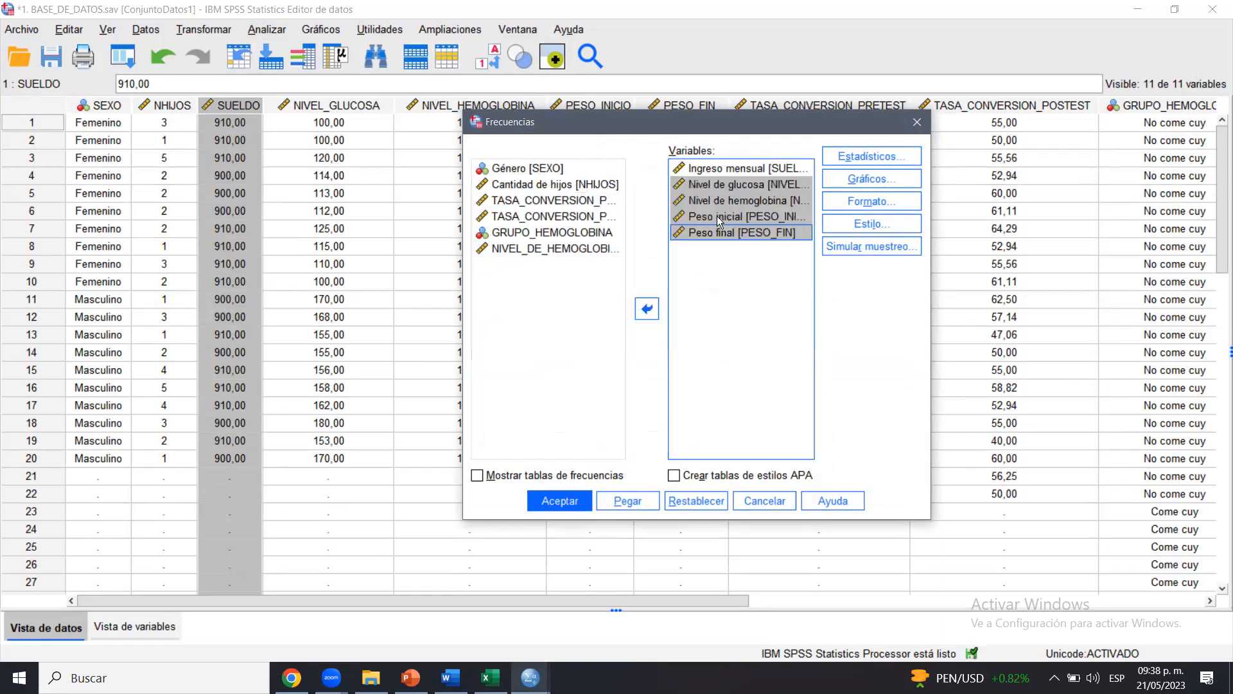
Include Asimetría and Curtosis among the requested statistics and run the Frecuencias analysis
click(863, 155)
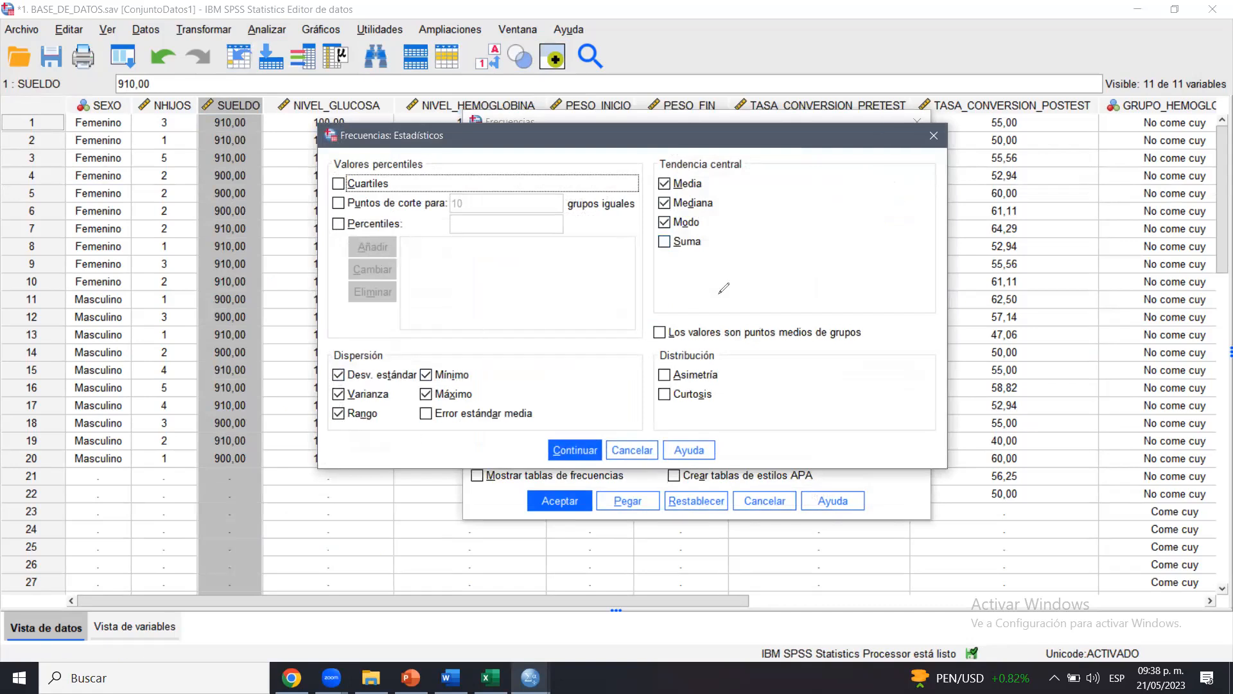
mouse_move(673, 294)
mouse_down()
mouse_move(610, 400)
mouse_move(660, 342)
mouse_move(600, 365)
mouse_move(727, 352)
mouse_move(656, 353)
mouse_up()
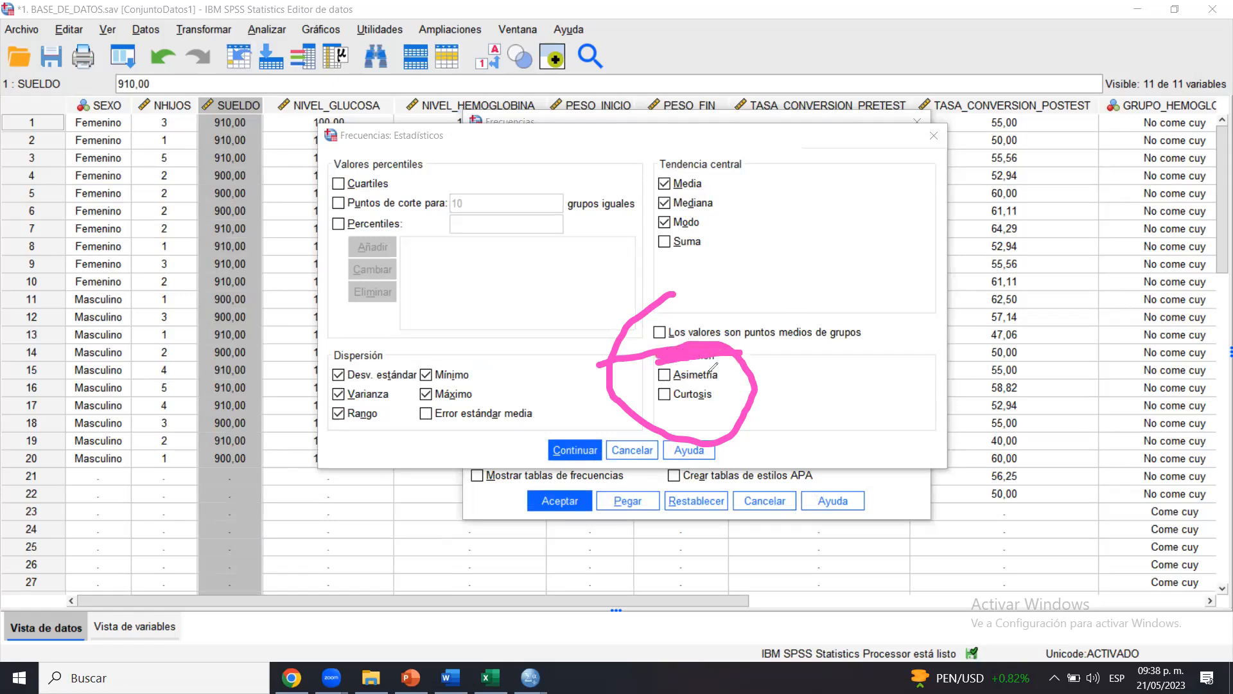
mouse_move(743, 354)
mouse_down()
mouse_move(719, 368)
mouse_move(744, 371)
mouse_up()
key(Escape)
click(664, 374)
click(664, 393)
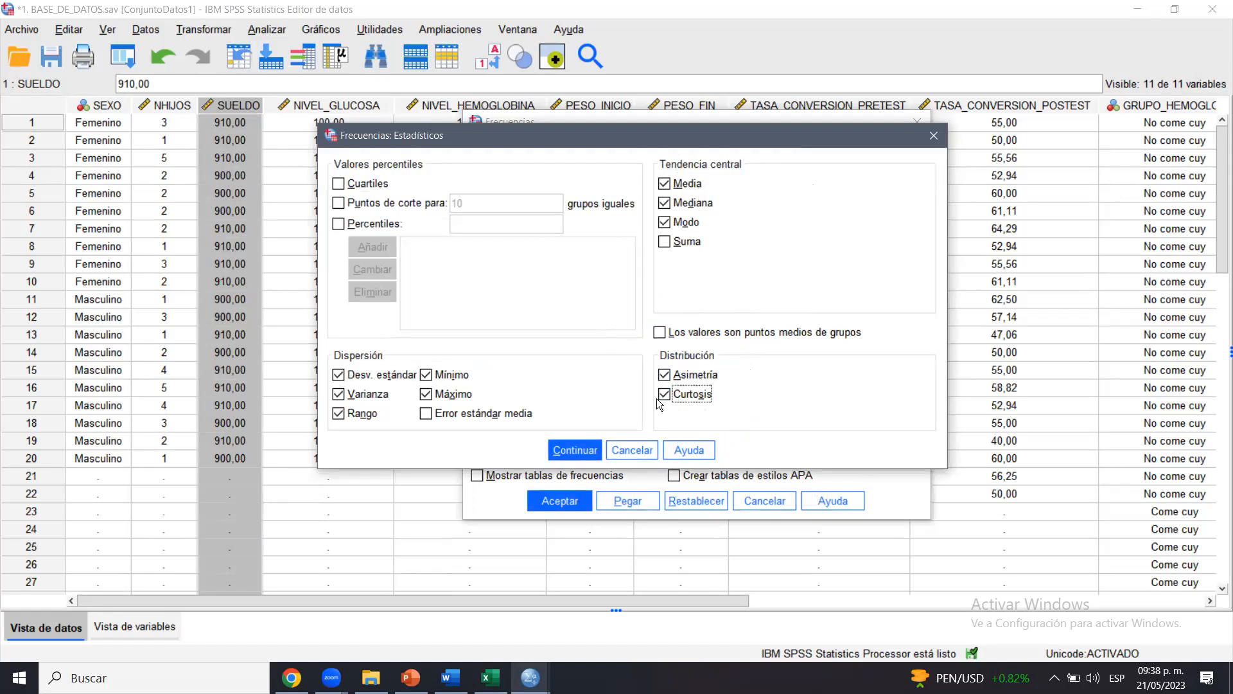
click(570, 454)
click(552, 500)
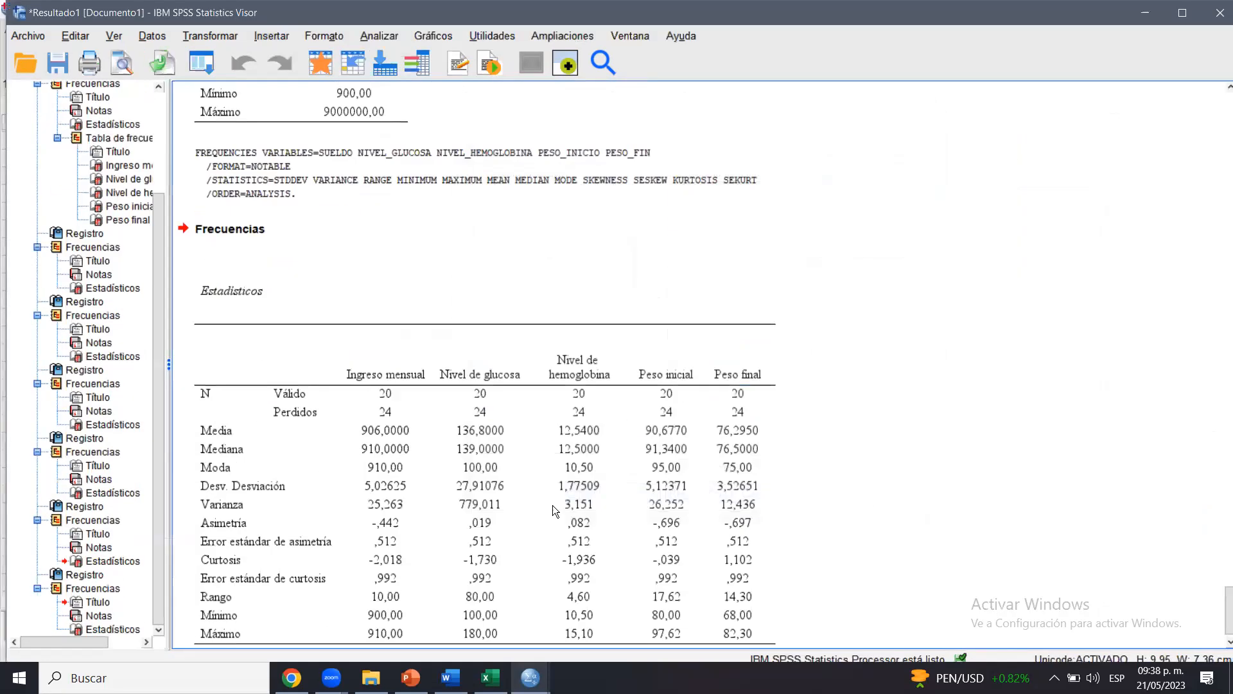
Copy the newly generated Estadísticos table for the five variables from the SPSS output
scroll(552, 505, down, 1)
click(485, 508)
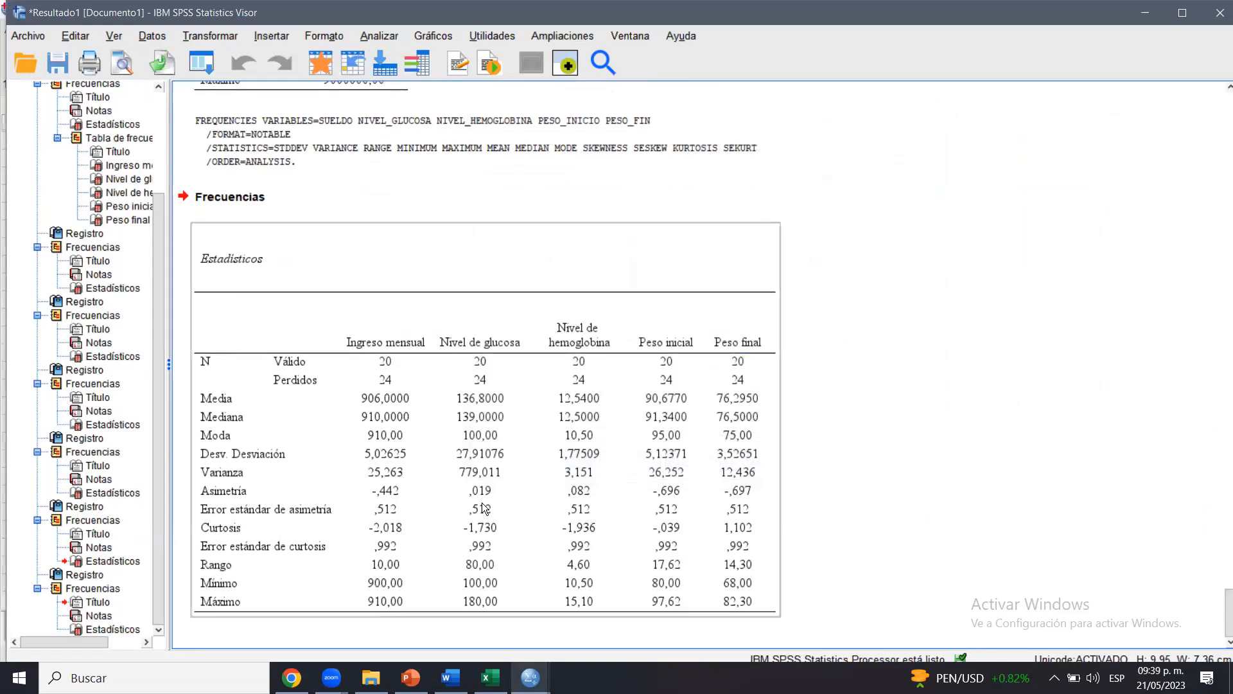
right_click(484, 507)
click(517, 536)
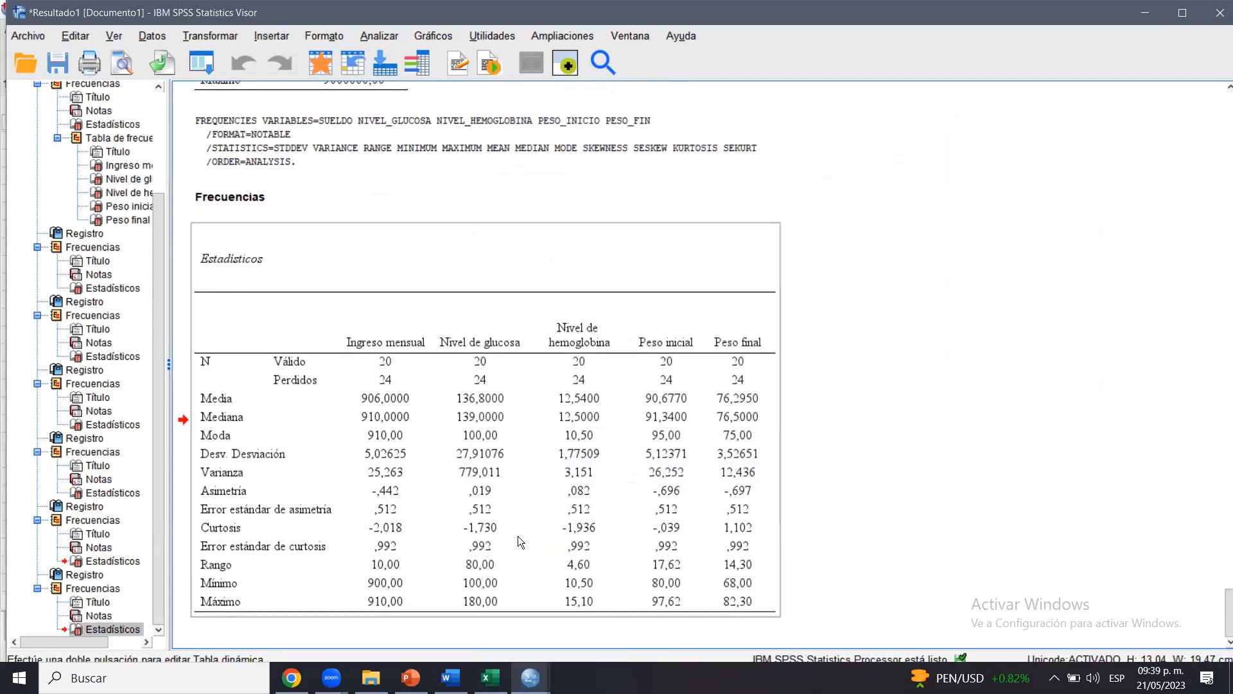
right_click(413, 452)
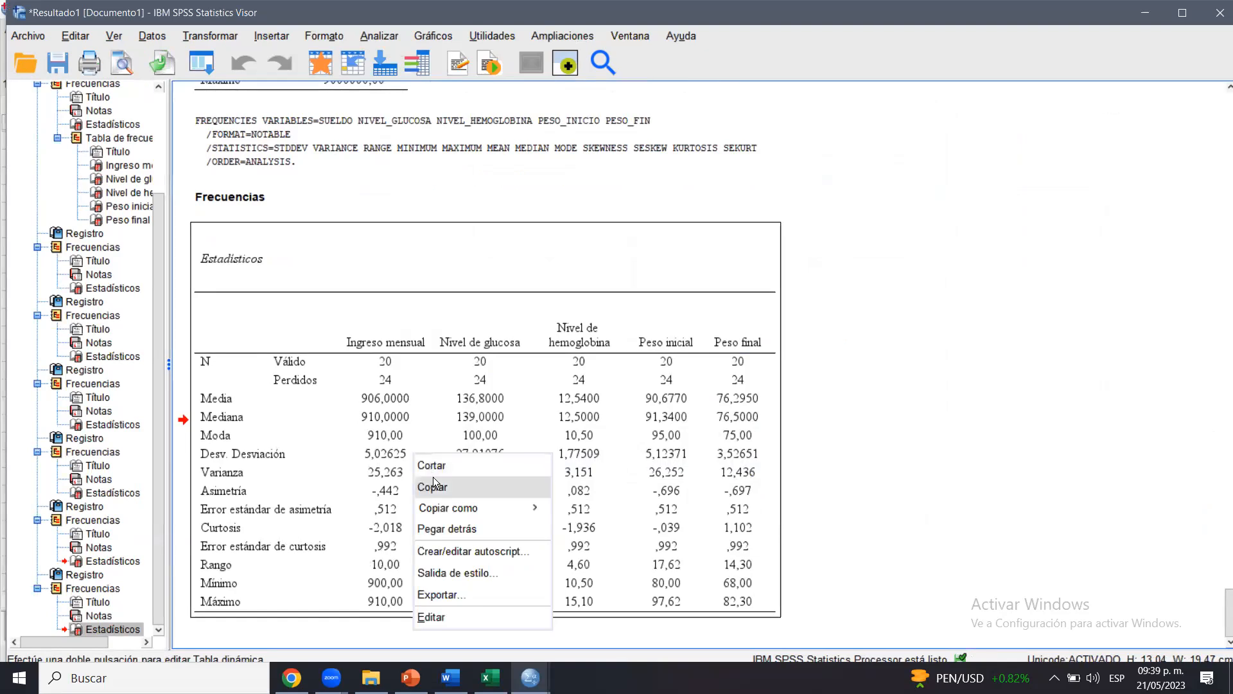
click(433, 477)
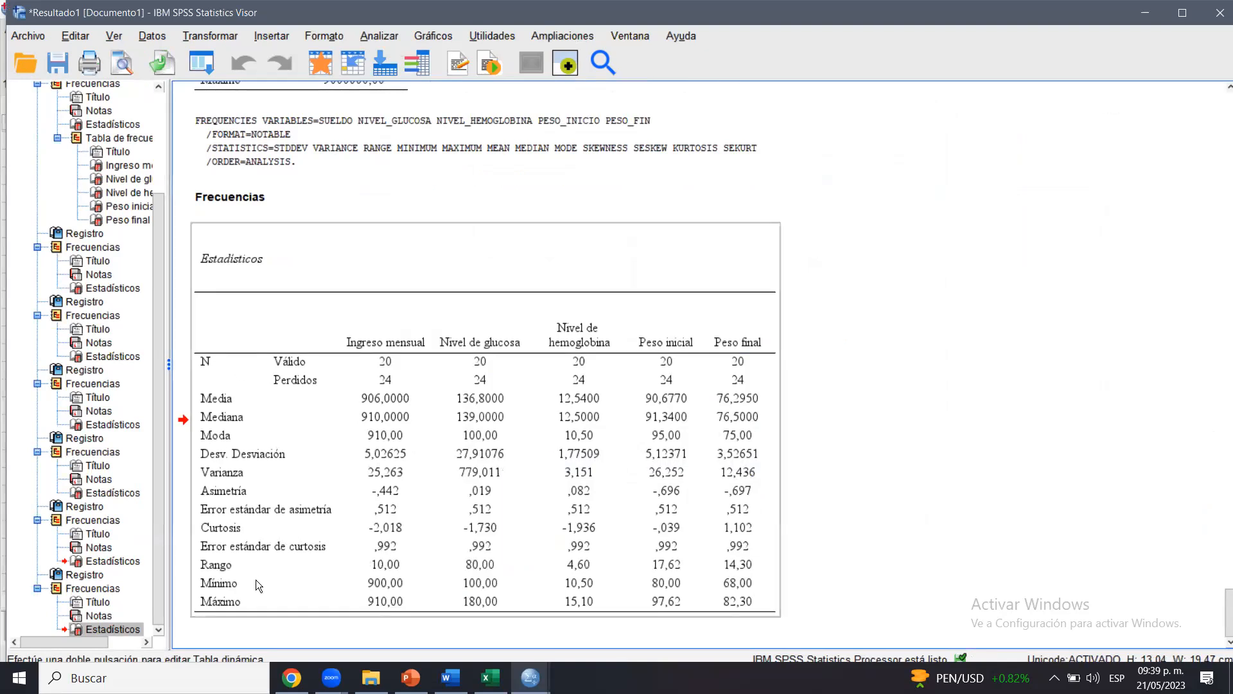
Switch to the Word document, enter the heading MEDIDAS DE DISTRIBUCIÓN on the blank page and paste the Estadísticos table below it
click(451, 678)
click(595, 361)
text(AS)
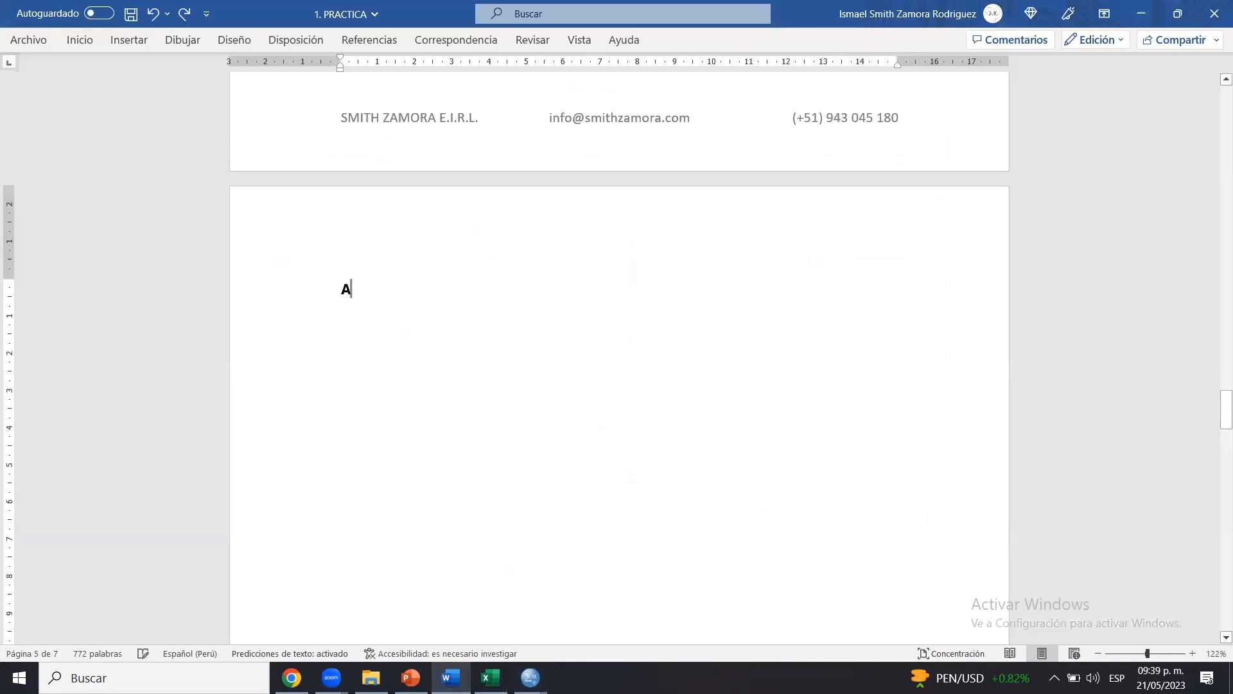
key(BackSpace)
key(BackSpace)
text(MEDIDAS D)
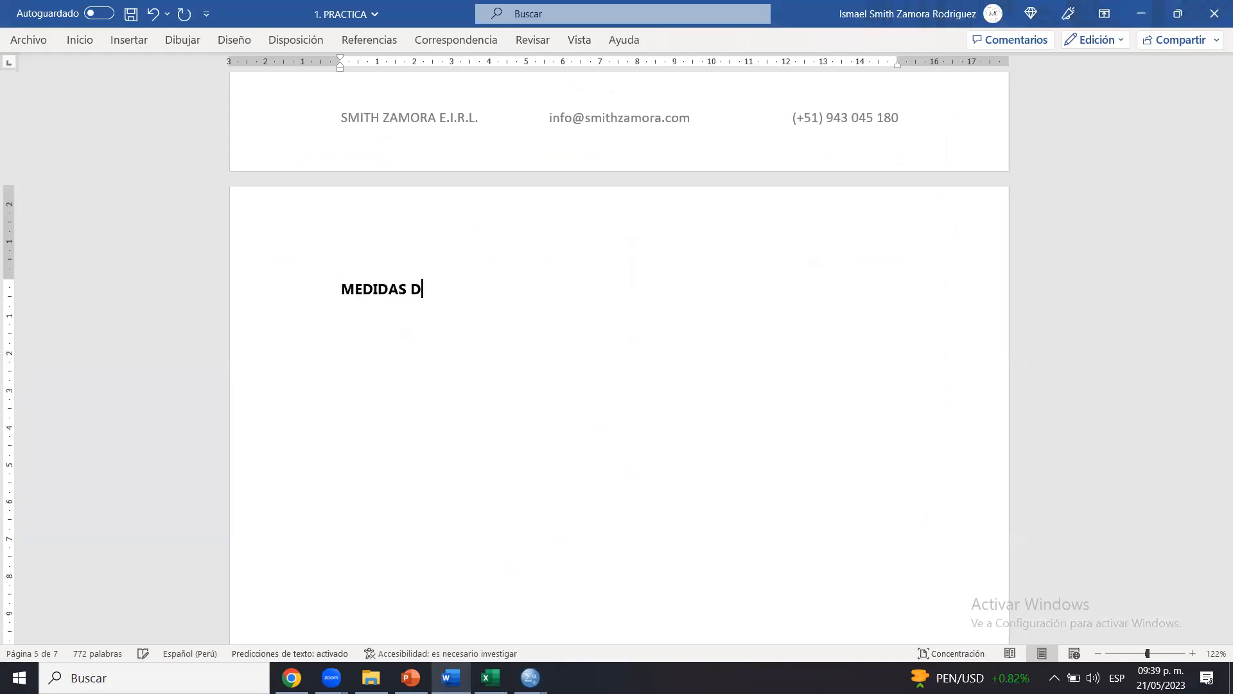
text(E DISTRIBUCIÓN)
key(Return)
key(ctrl+v)
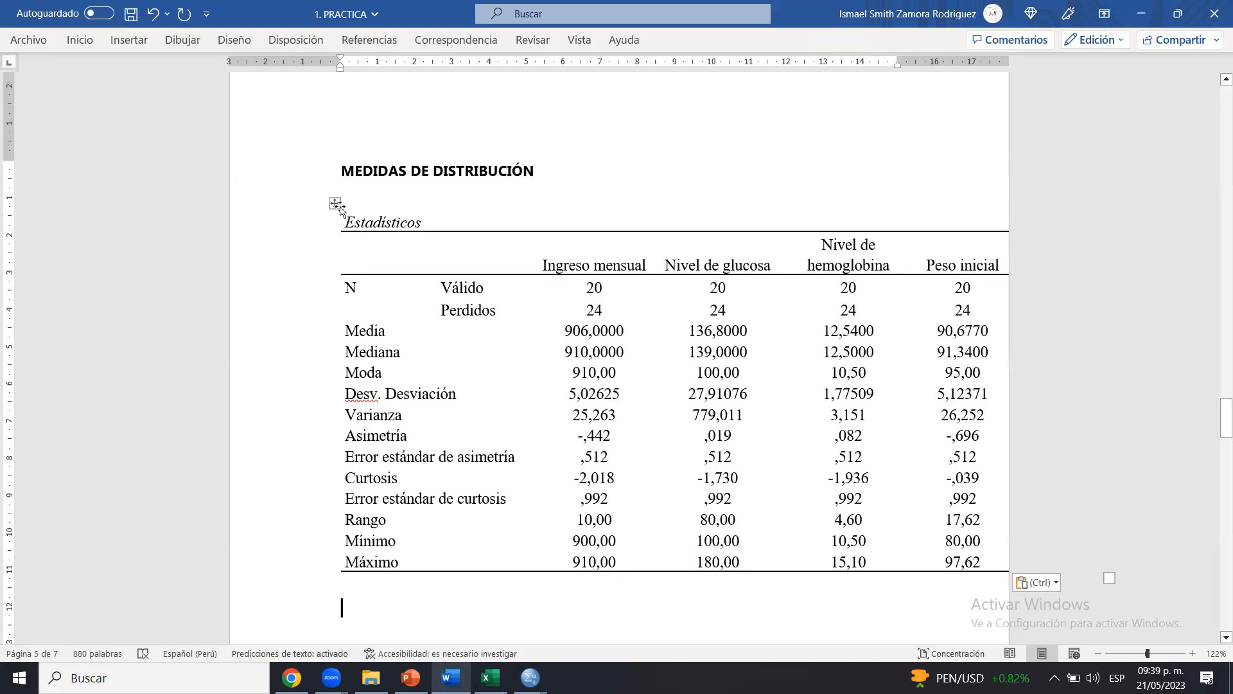
Autofit the pasted Estadísticos table to the window so it stays within the page margins
click(334, 203)
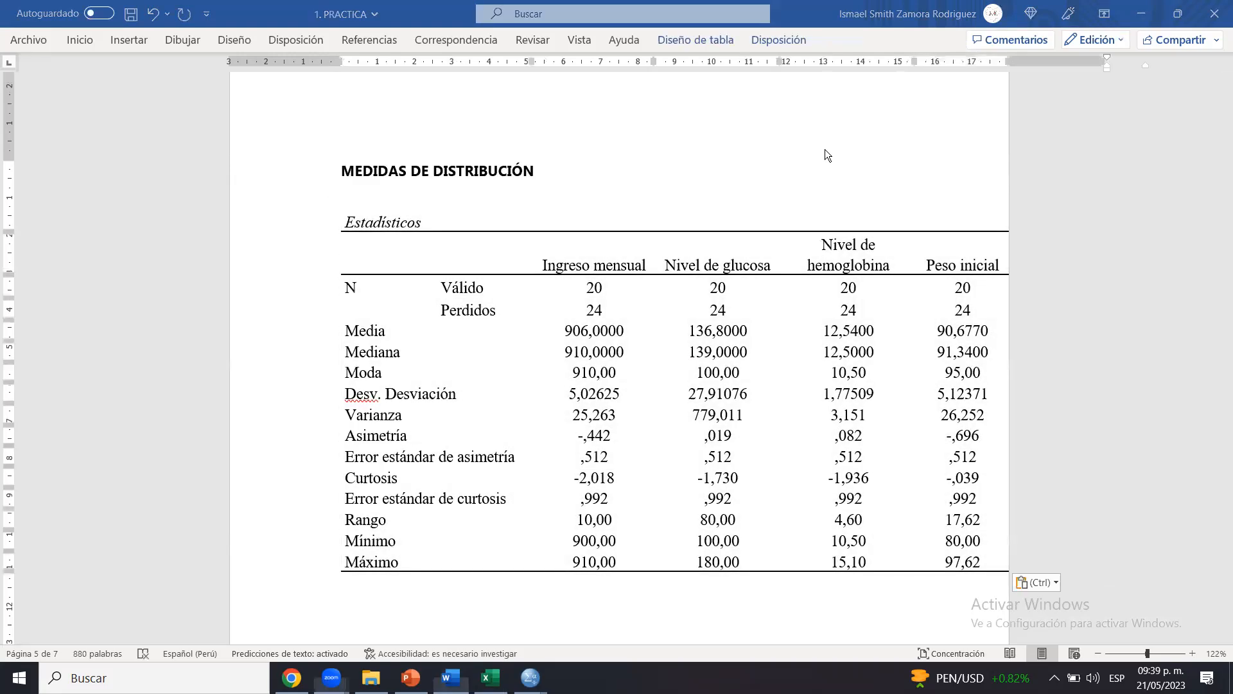
click(775, 34)
click(595, 66)
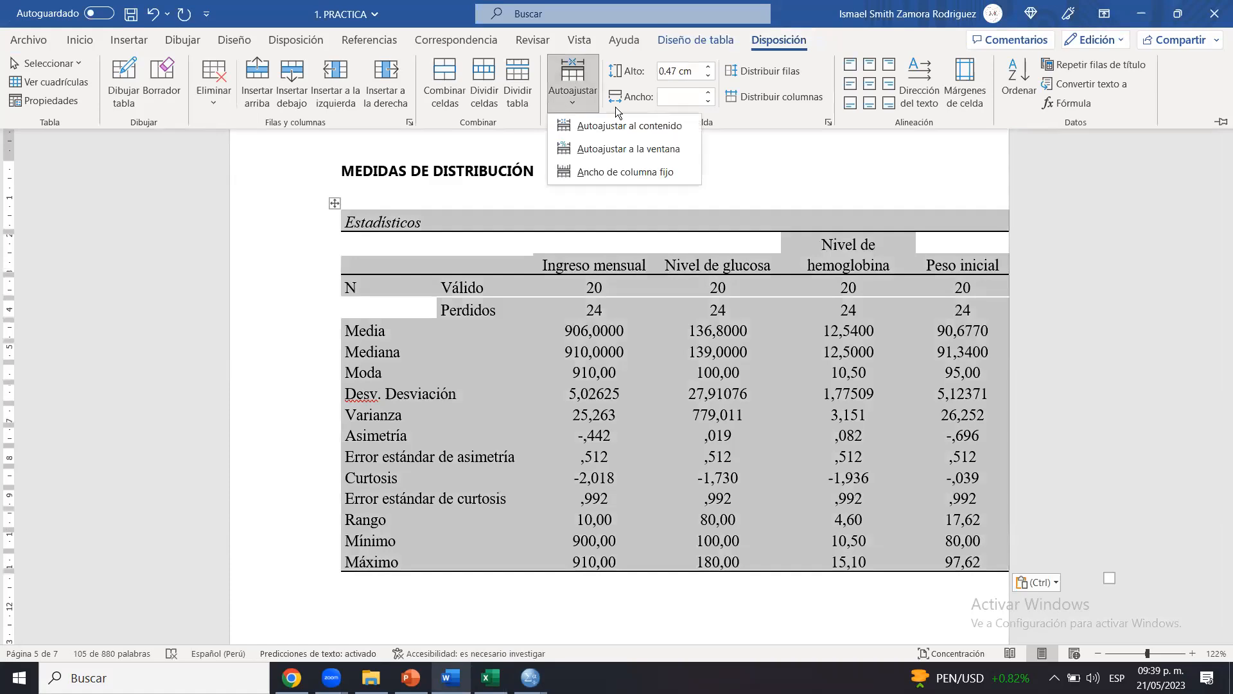
click(628, 142)
click(942, 336)
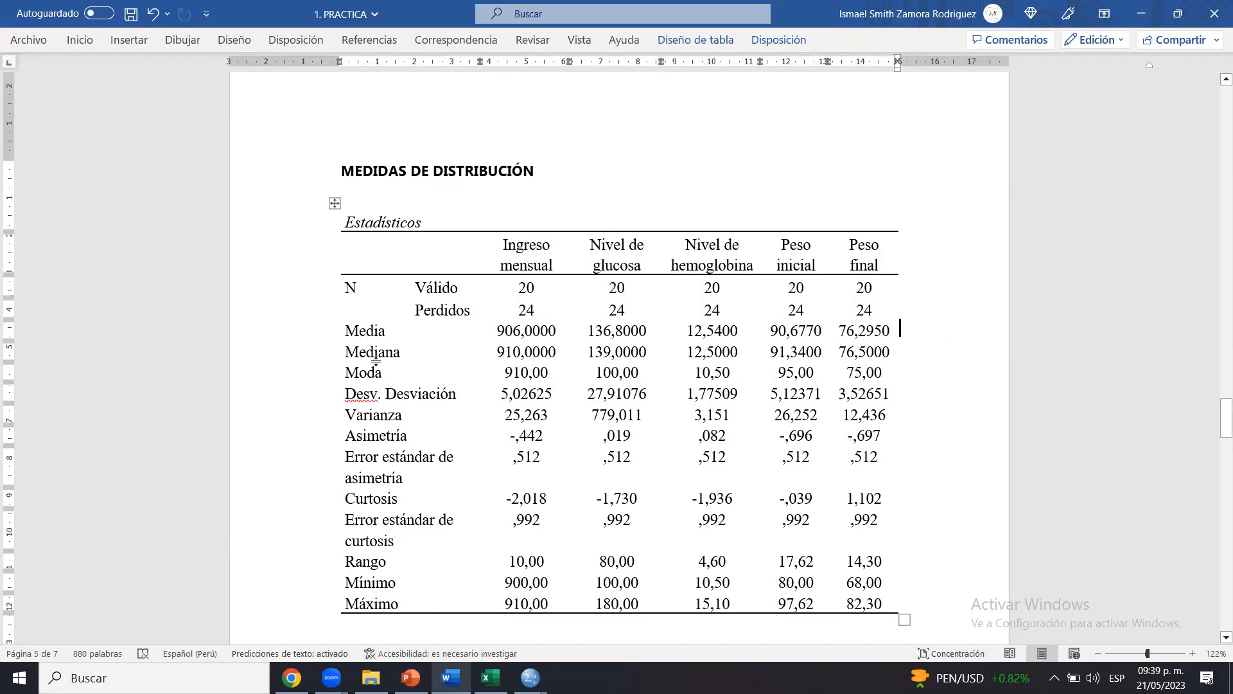
Enlarge the Desv. Desviación row to 16 pt and highlight it in turquoise
drag(348, 394, 880, 393)
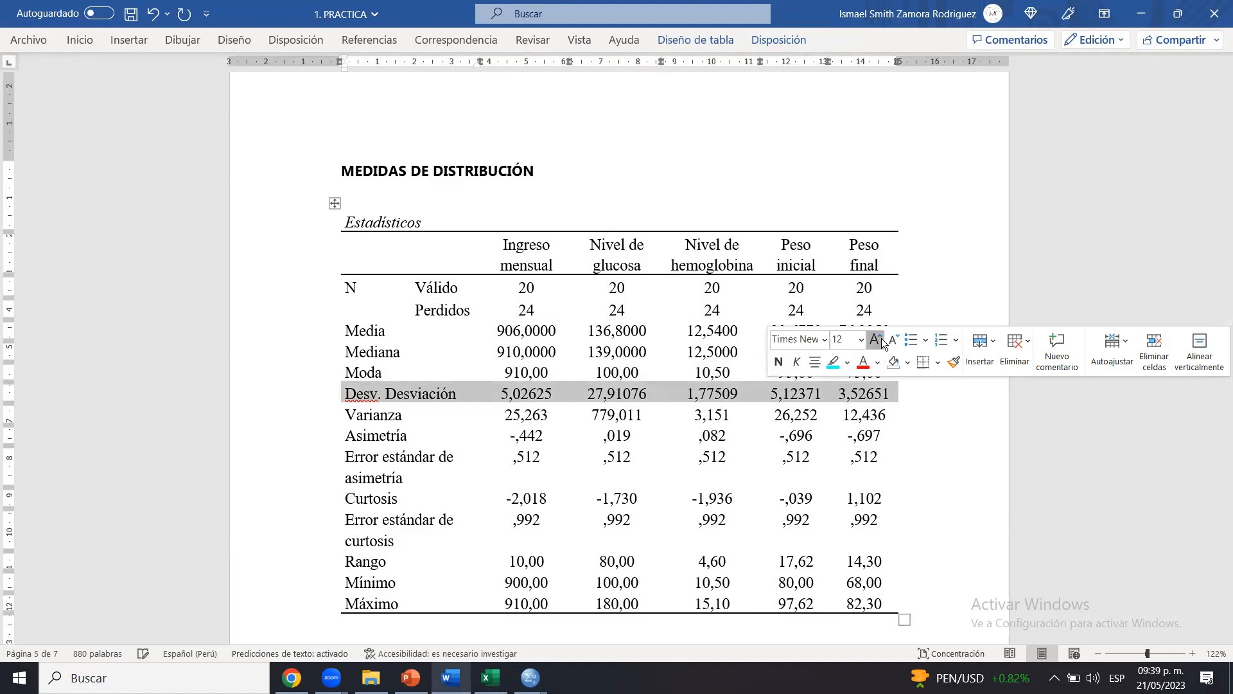
click(876, 341)
click(876, 341)
click(833, 361)
Highlight the Media row in yellow and format its text as 14 pt bold
drag(448, 333, 890, 331)
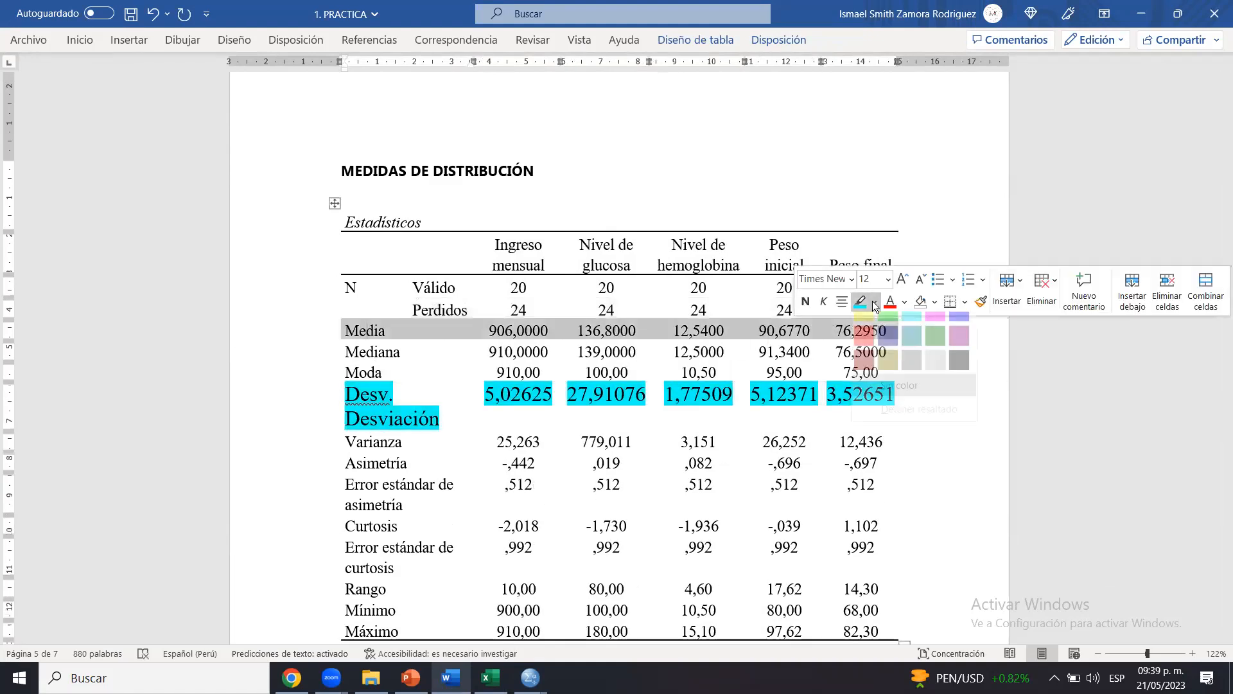
click(873, 301)
click(861, 320)
click(644, 367)
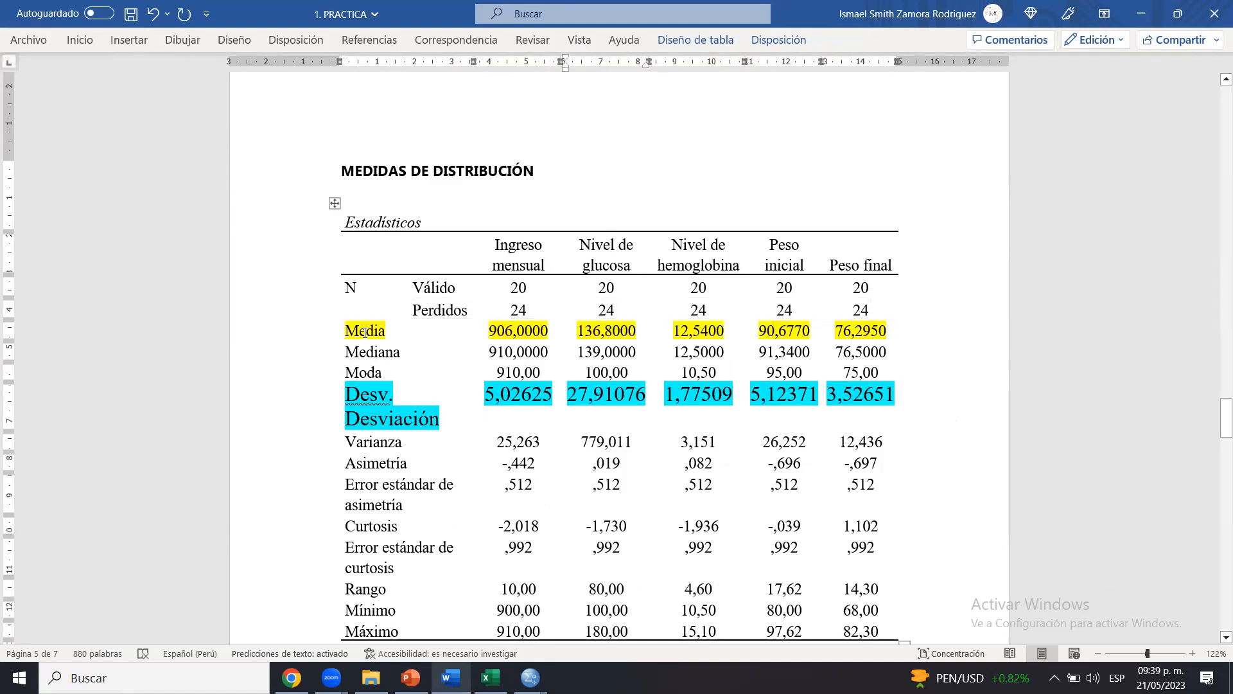
drag(364, 332, 893, 331)
click(909, 279)
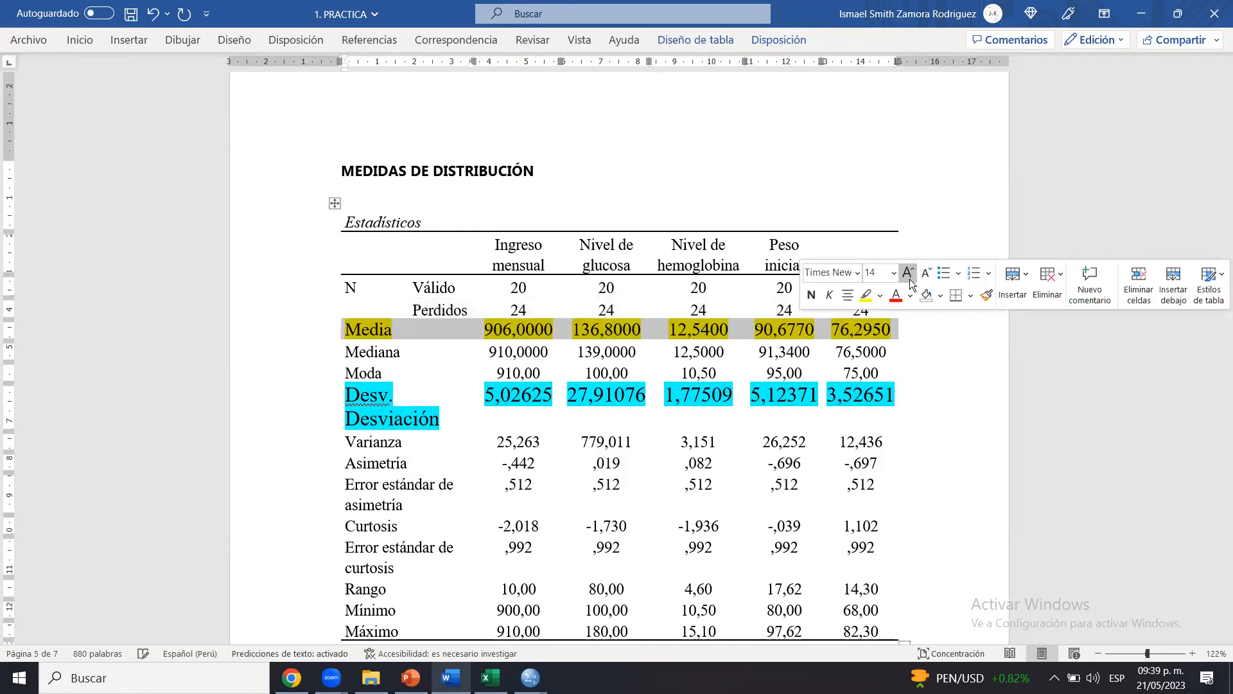
click(812, 295)
Highlight the Desv. Desviación row in yellow and format its text as 14 pt bold
drag(360, 403, 839, 411)
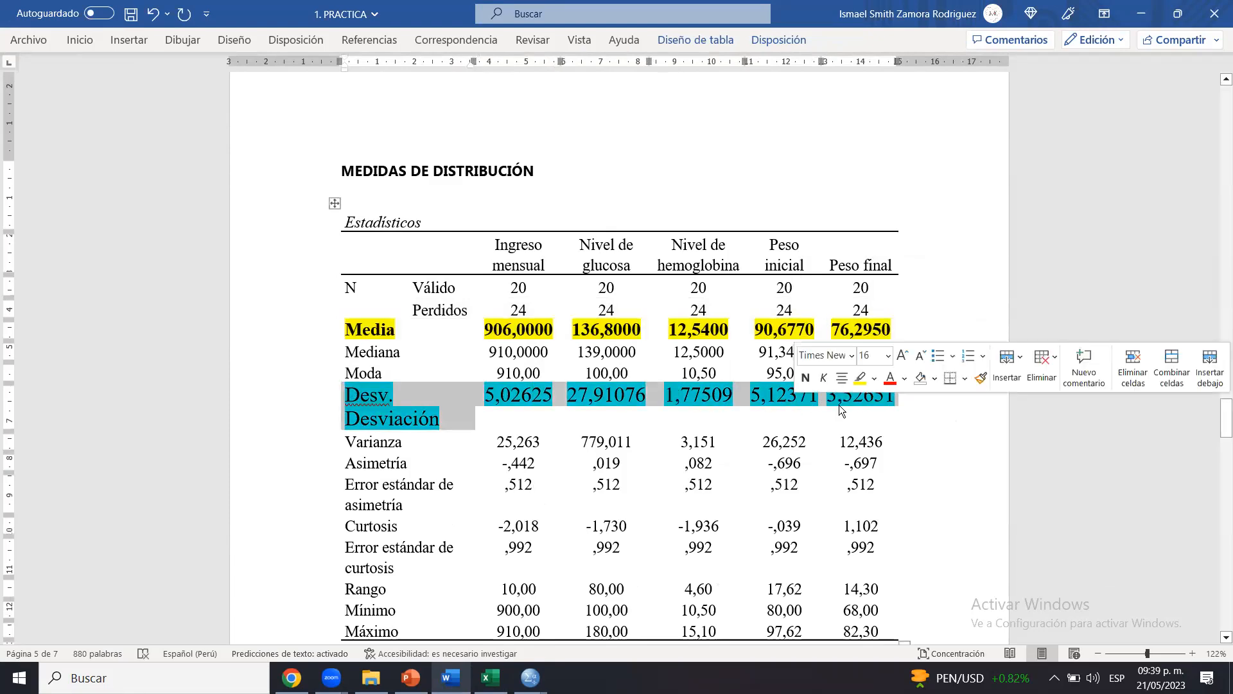
click(862, 375)
drag(382, 400, 896, 411)
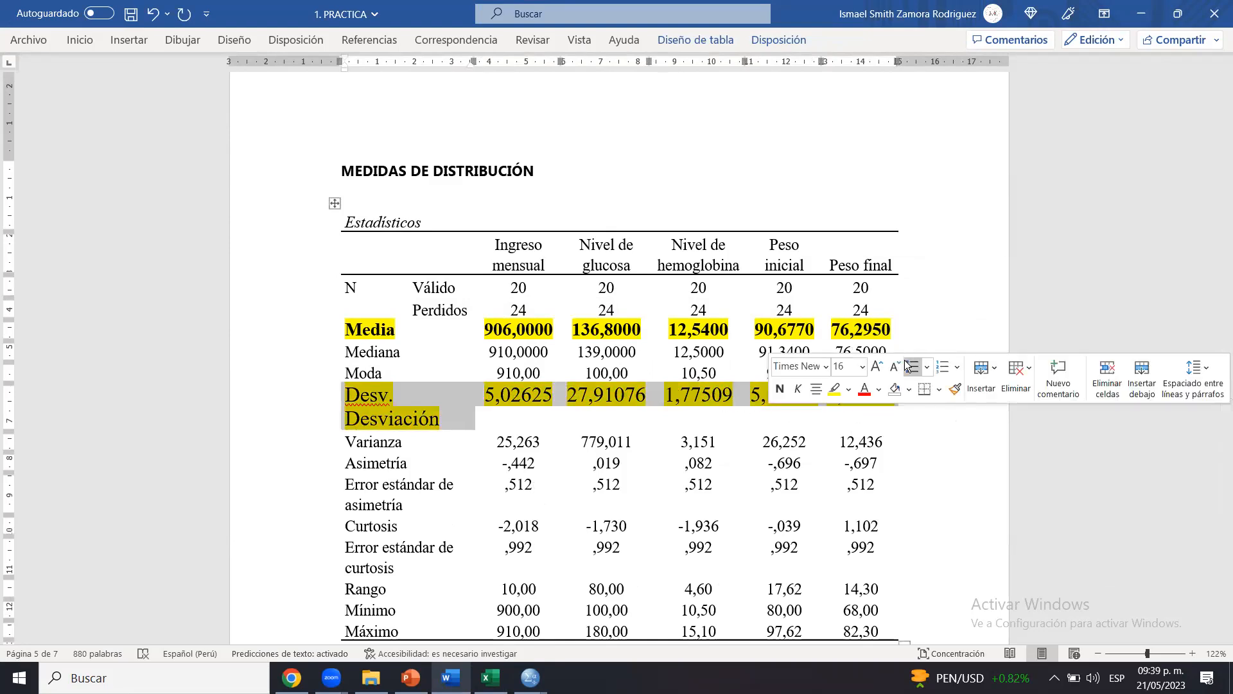
click(895, 366)
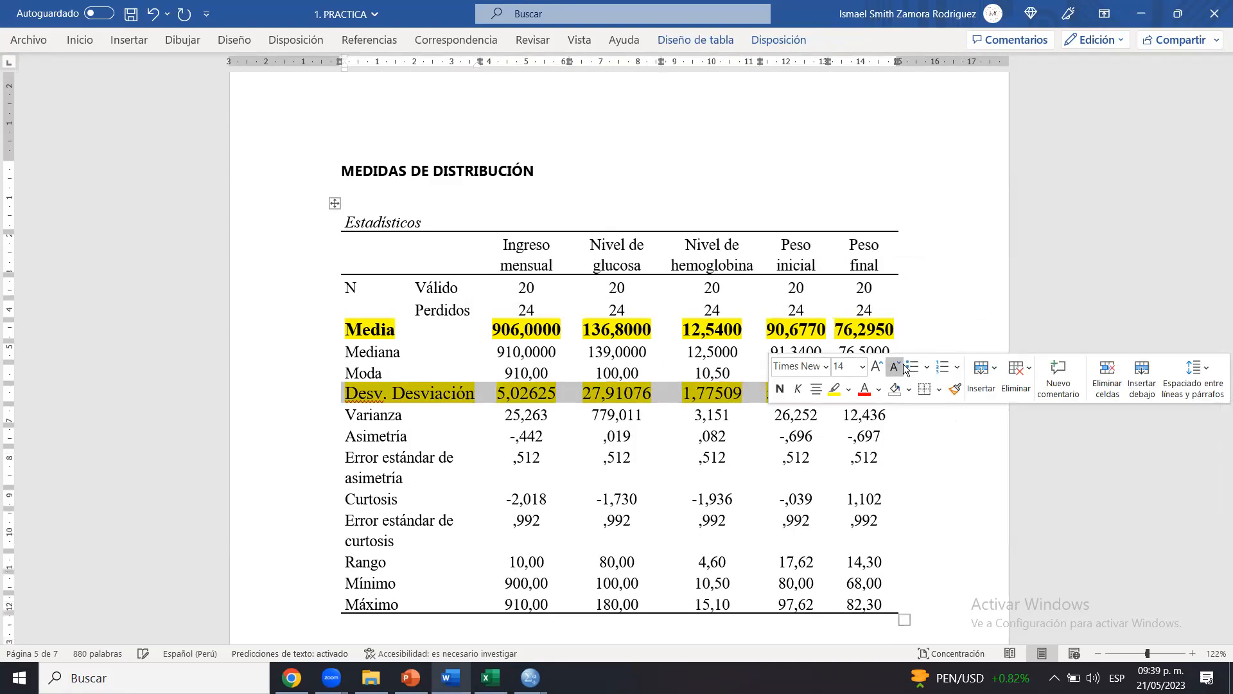
click(778, 389)
click(620, 414)
click(520, 417)
Format the Asimetría row with 14 pt red text and yellow highlighting
drag(357, 438, 896, 437)
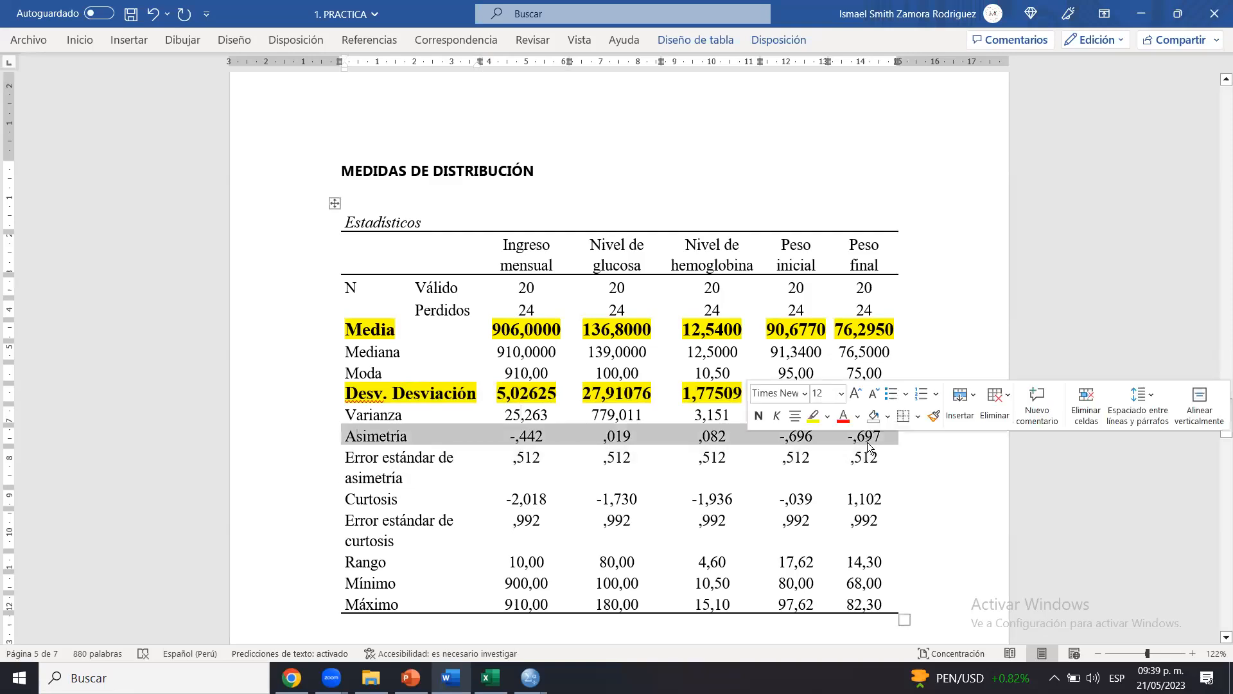
click(855, 393)
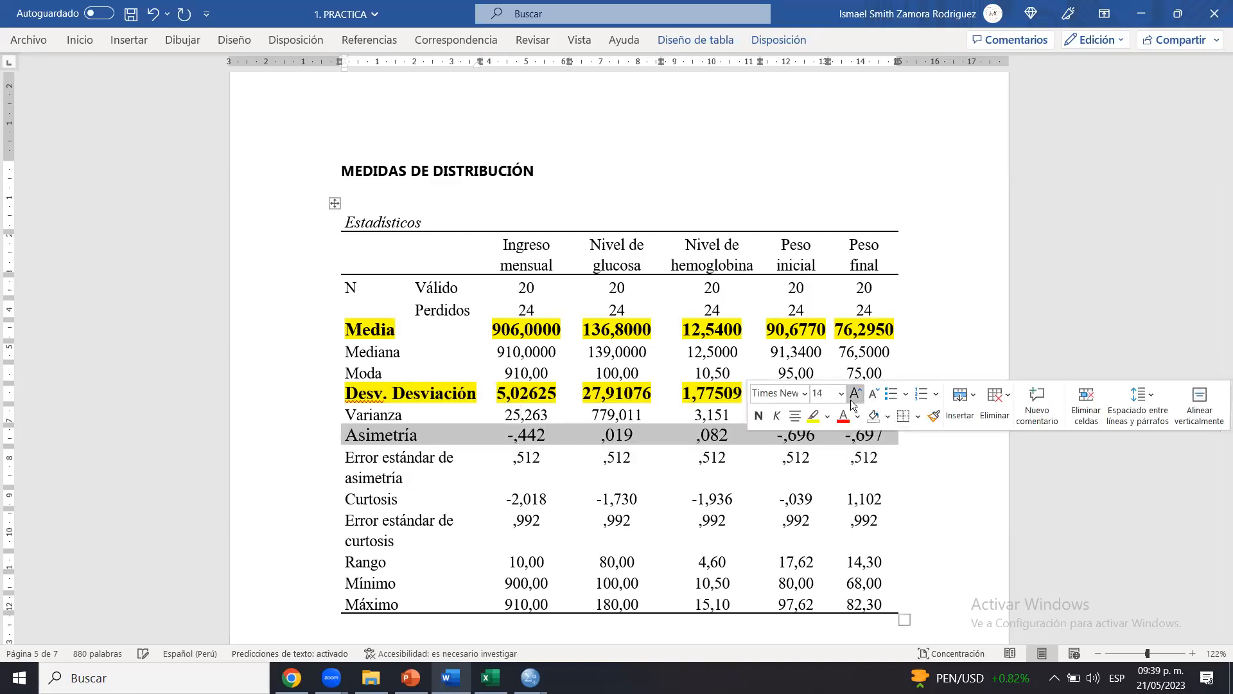
click(811, 415)
click(849, 452)
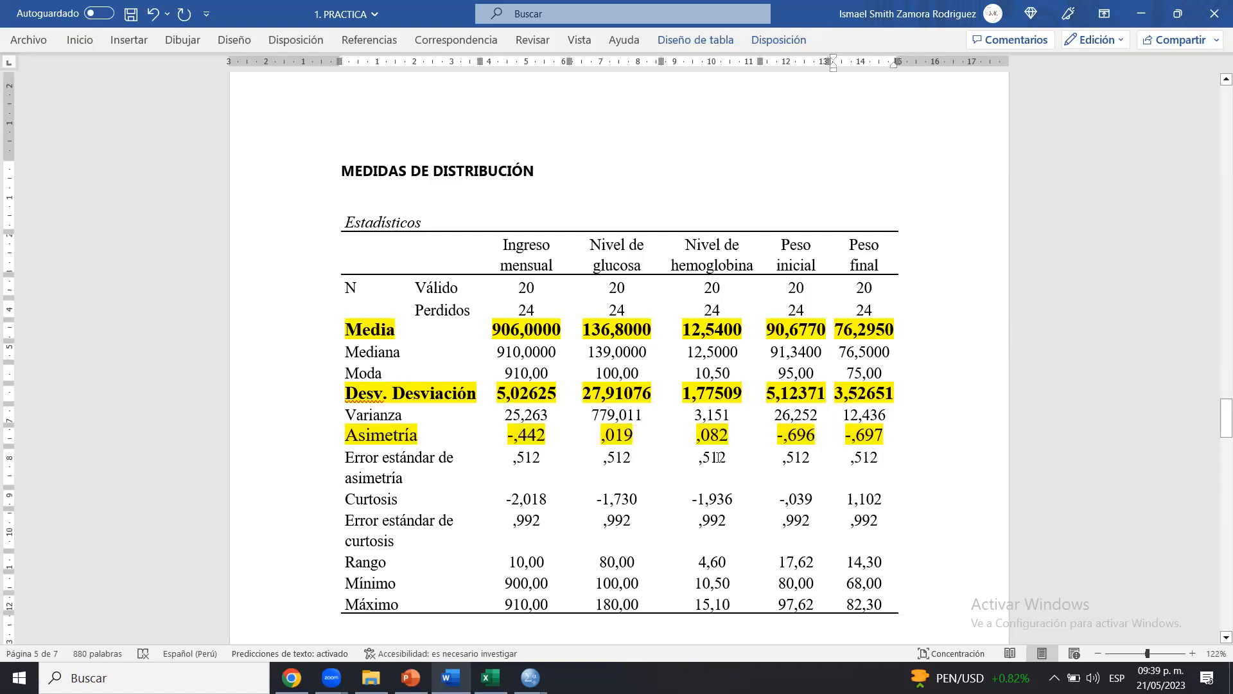
drag(421, 443, 886, 438)
click(890, 411)
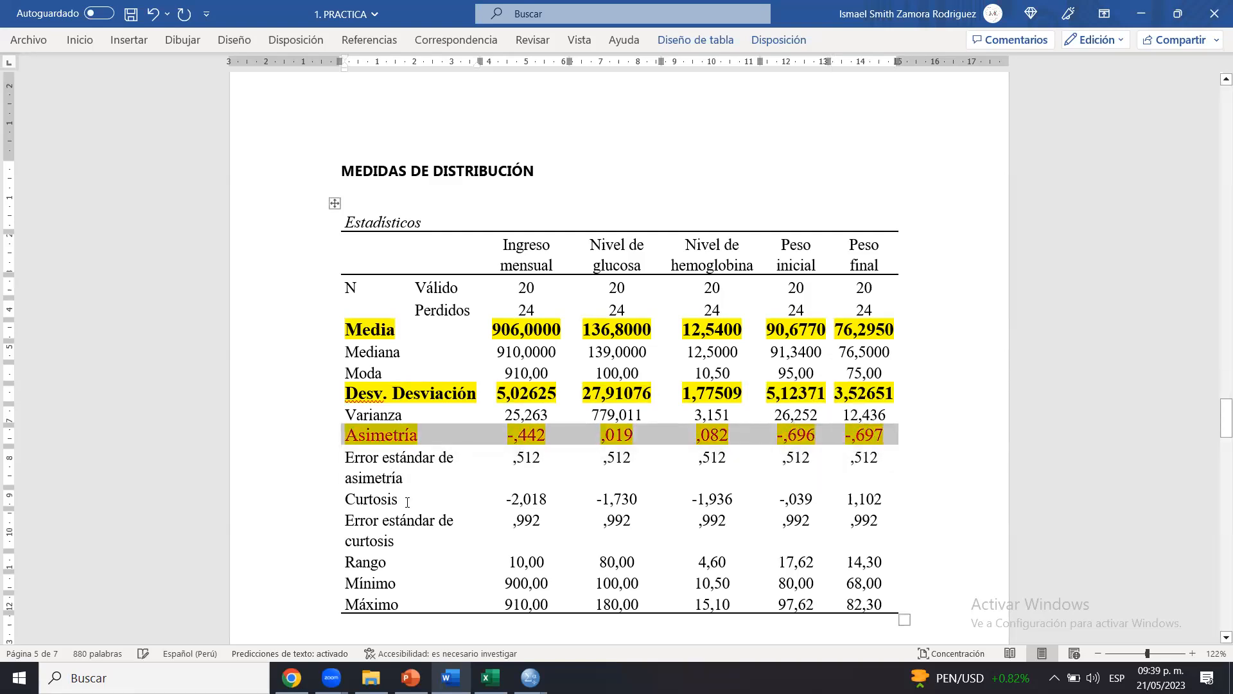
Format the Curtosis row with bold red text and yellow highlighting
drag(375, 498, 843, 503)
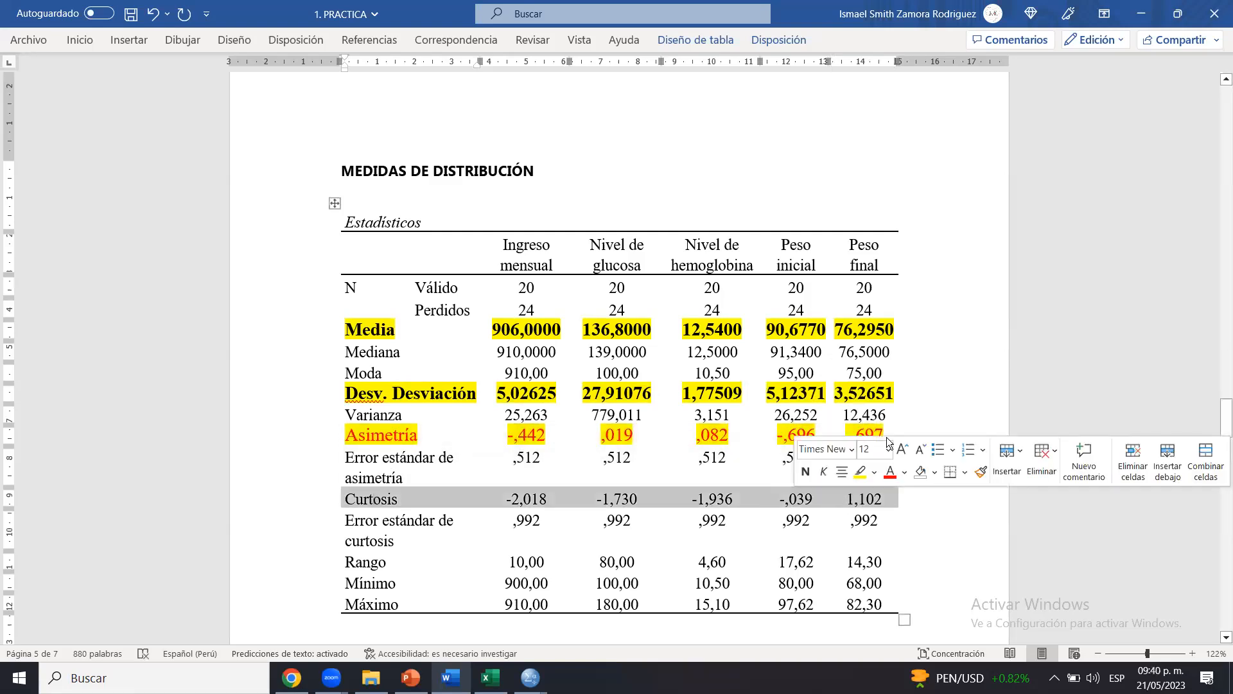
click(890, 473)
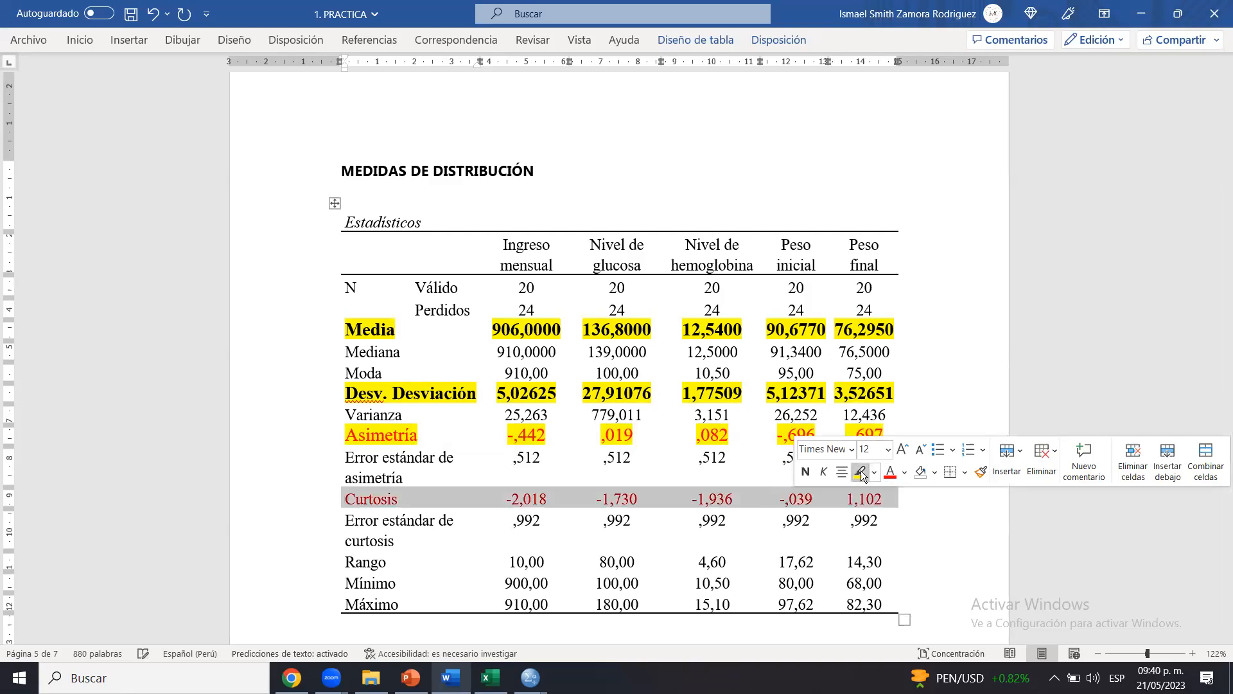
click(807, 473)
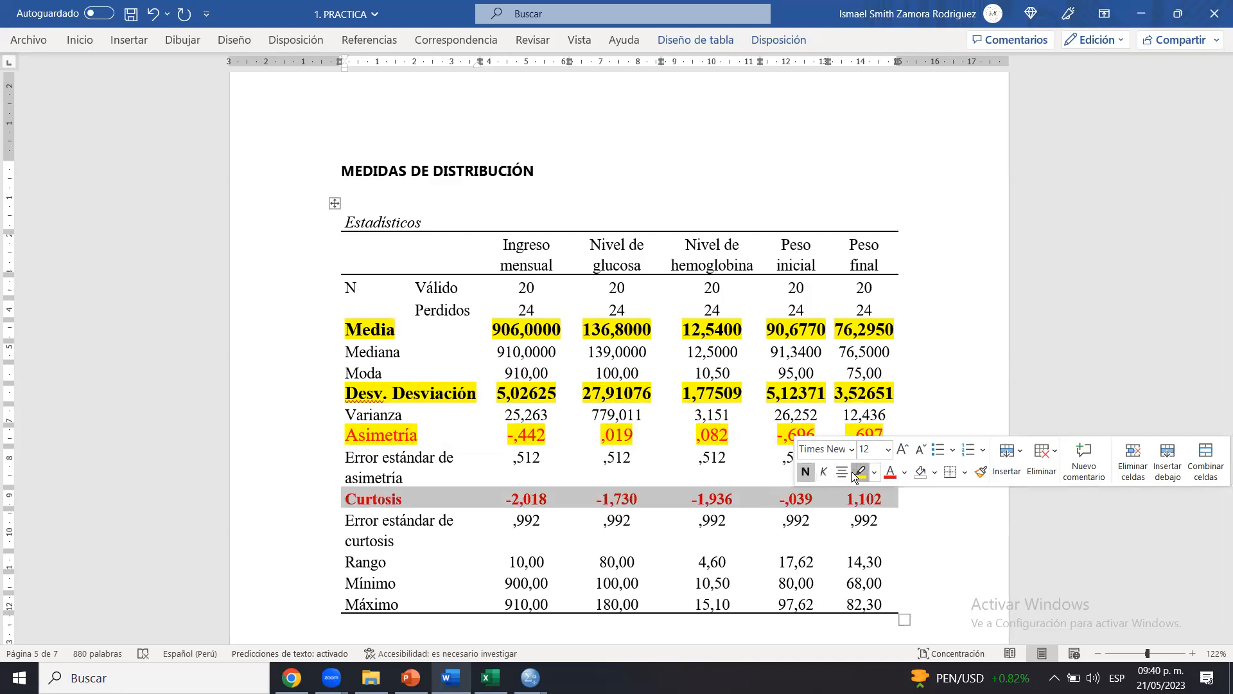
click(856, 471)
mouse_move(391, 438)
mouse_down()
mouse_move(852, 435)
mouse_move(394, 440)
mouse_up()
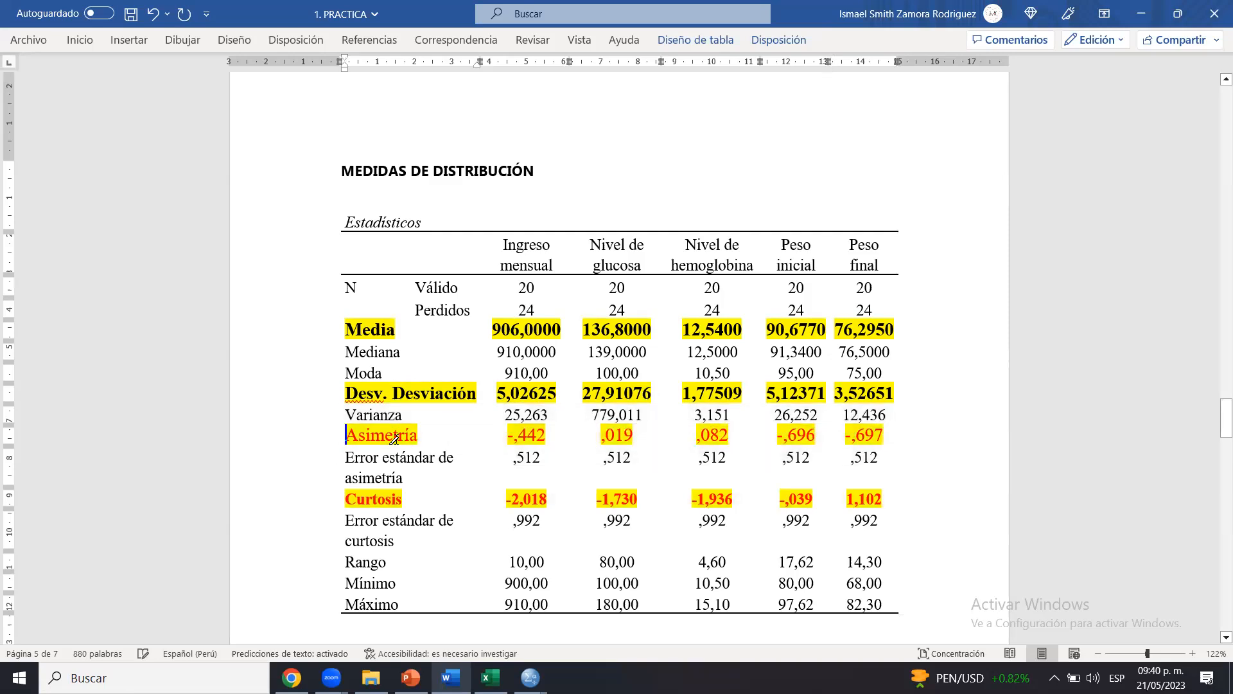
click(456, 439)
drag(384, 437, 421, 436)
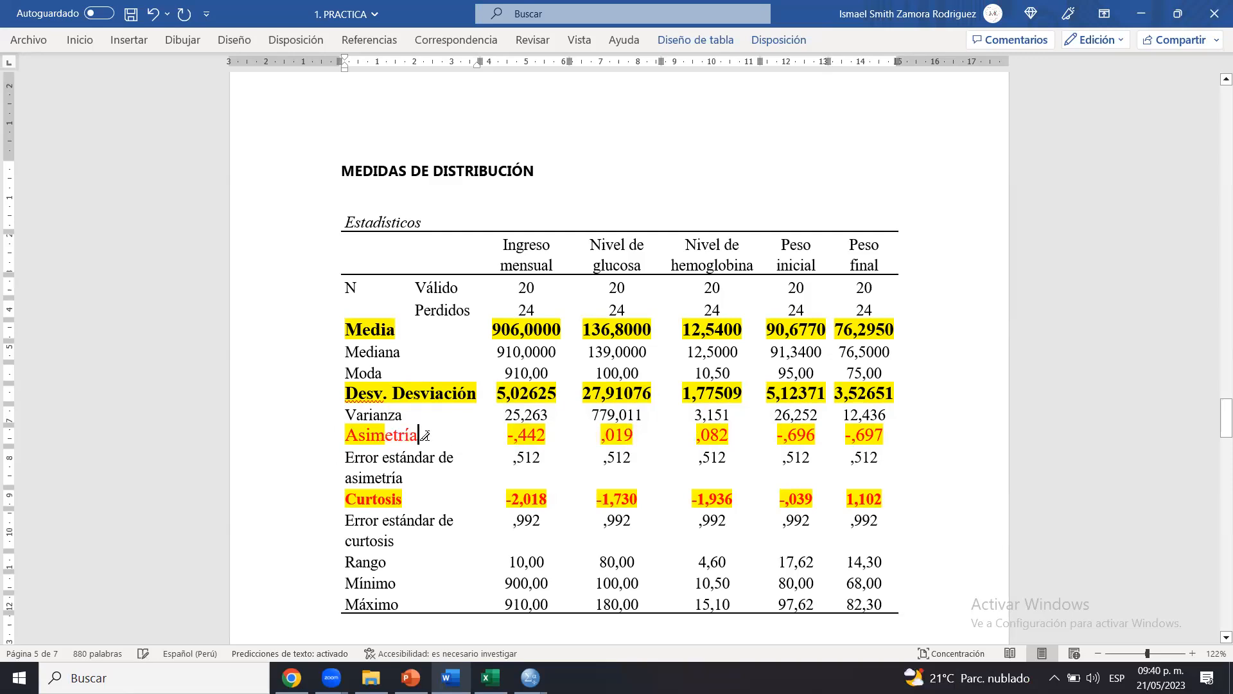
key(ctrl+z)
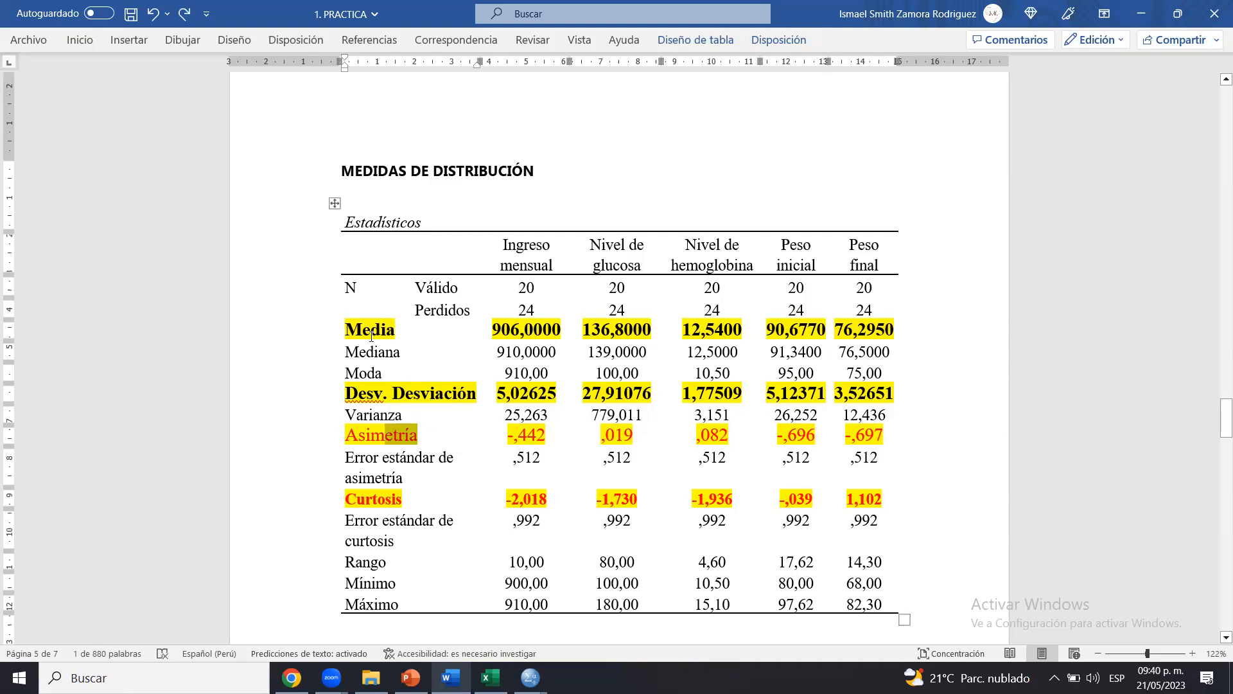
click(431, 435)
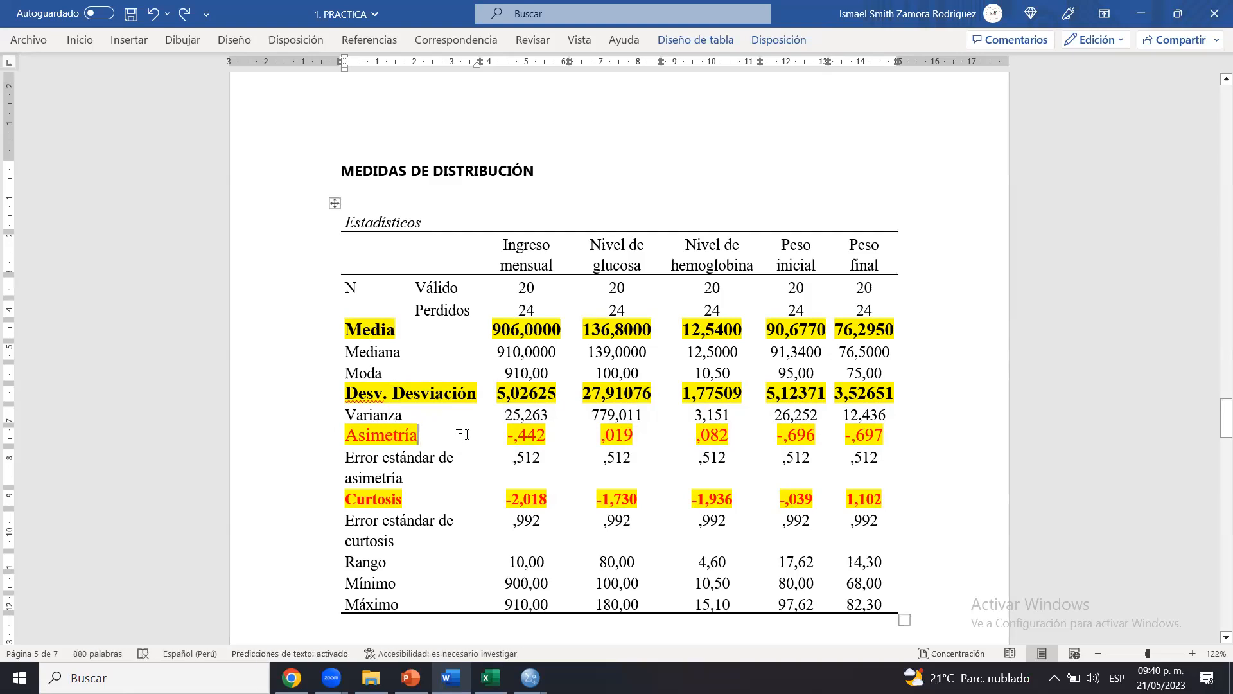
Make the Ingreso mensual value in the Asimetría row bold
drag(1222, 417, 1222, 429)
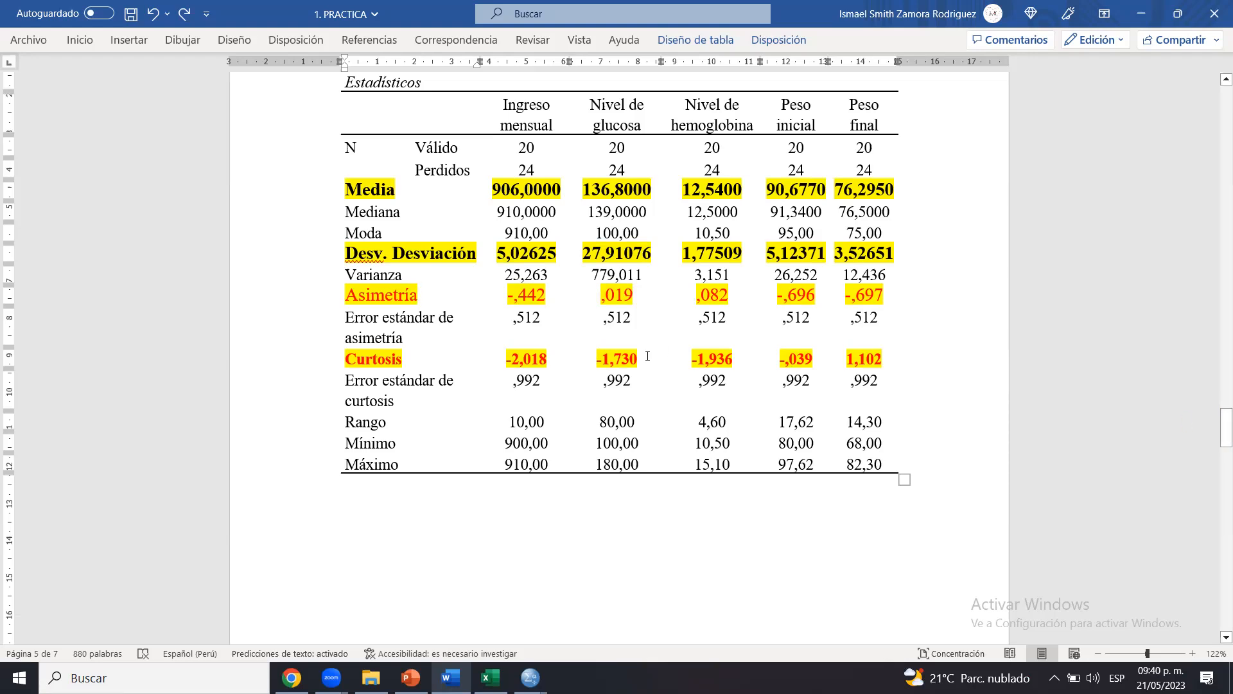
drag(354, 298, 873, 294)
click(873, 294)
drag(356, 296, 955, 292)
click(919, 290)
drag(500, 298, 544, 298)
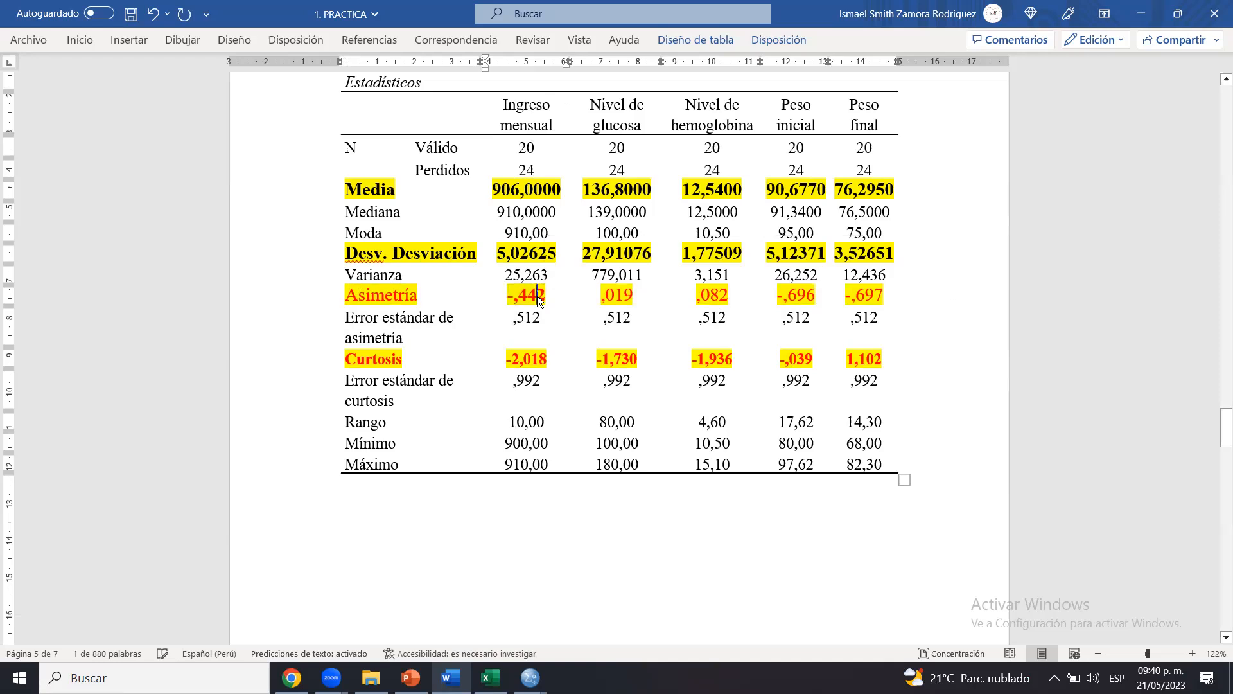
click(519, 297)
text(0)
key(BackSpace)
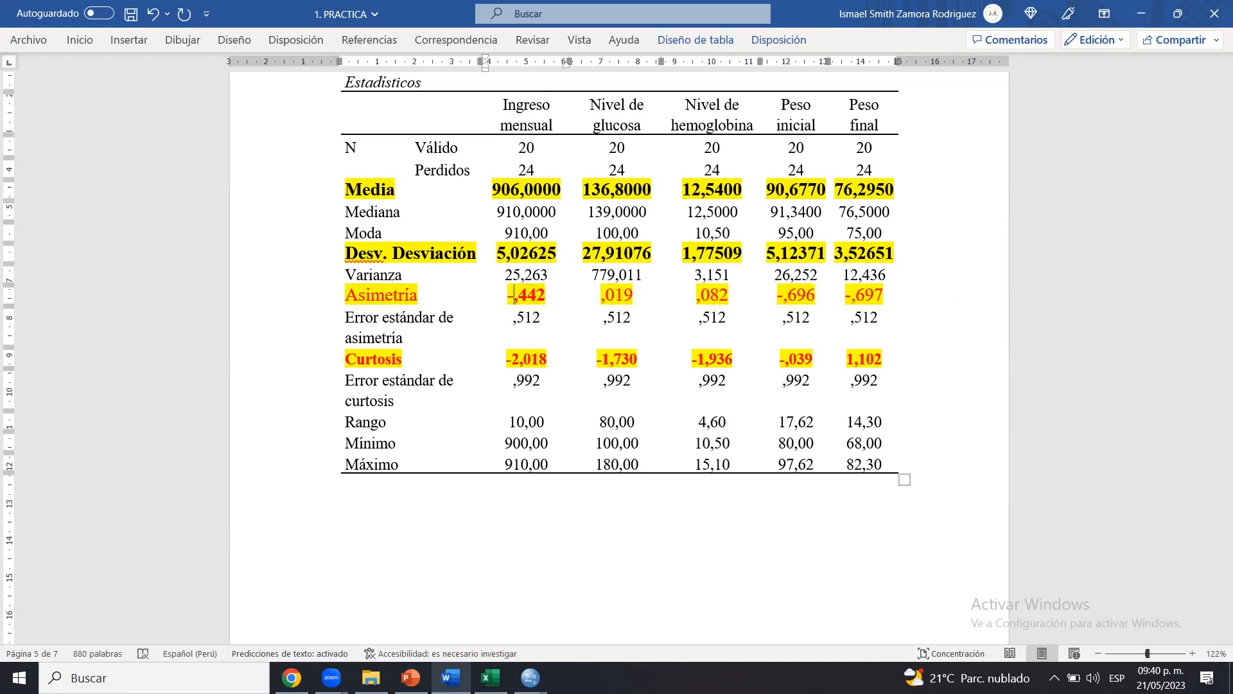
click(517, 297)
Examine the Curtosis value of Ingreso mensual and compare the Asimetría and Curtosis values of Nivel de glucosa
drag(365, 361, 409, 360)
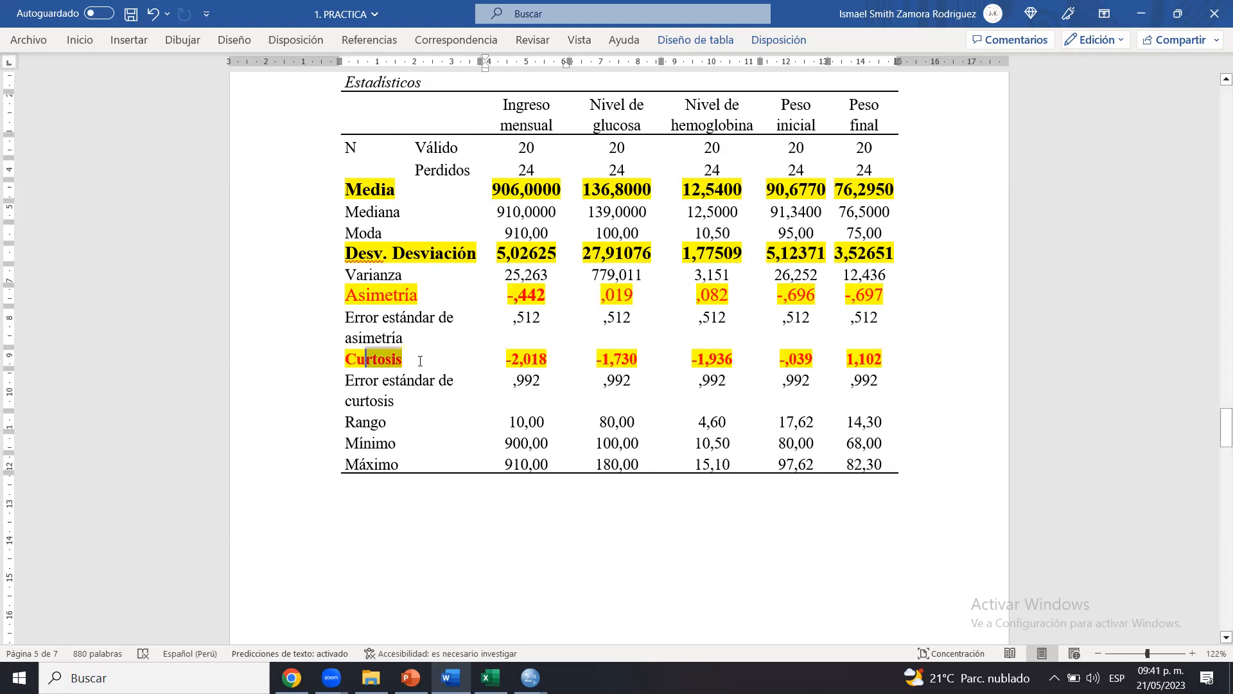
click(442, 359)
click(505, 358)
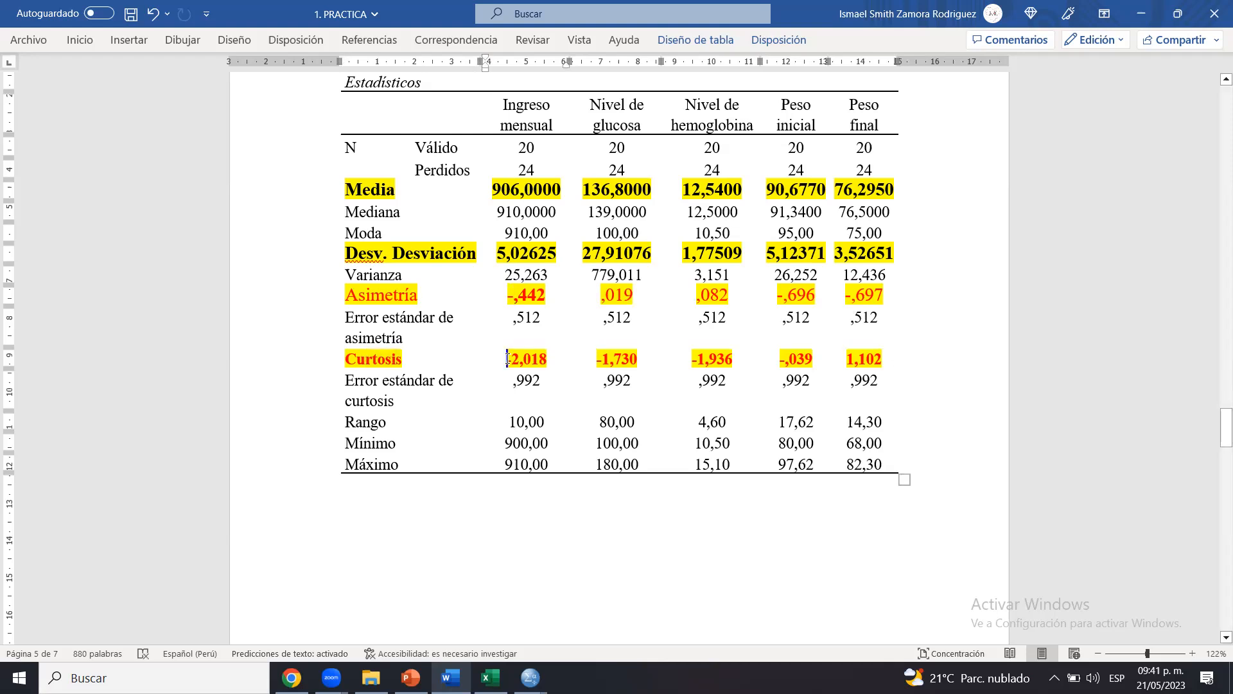
mouse_move(505, 359)
mouse_down()
mouse_move(538, 359)
mouse_move(521, 362)
mouse_up()
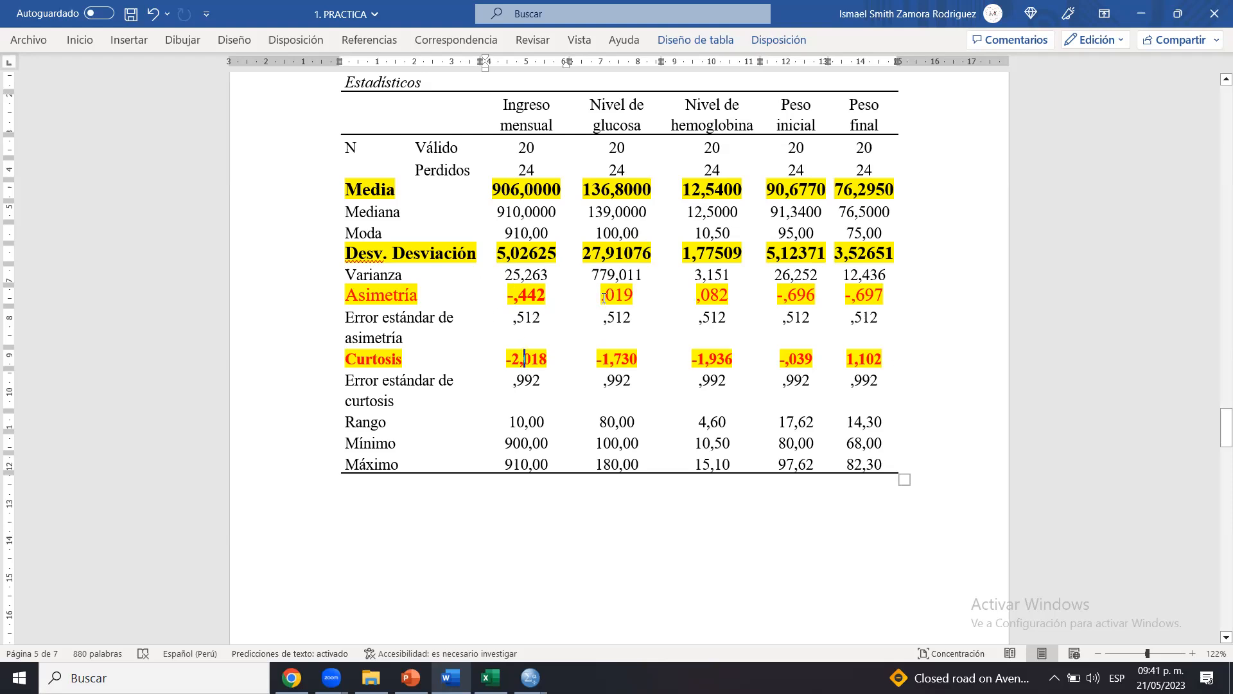
drag(611, 296, 622, 358)
click(622, 359)
drag(602, 295, 650, 297)
click(651, 296)
click(627, 302)
double_click(634, 296)
click(633, 296)
double_click(633, 359)
click(633, 359)
drag(643, 300, 647, 357)
click(647, 356)
drag(647, 356, 589, 297)
click(588, 297)
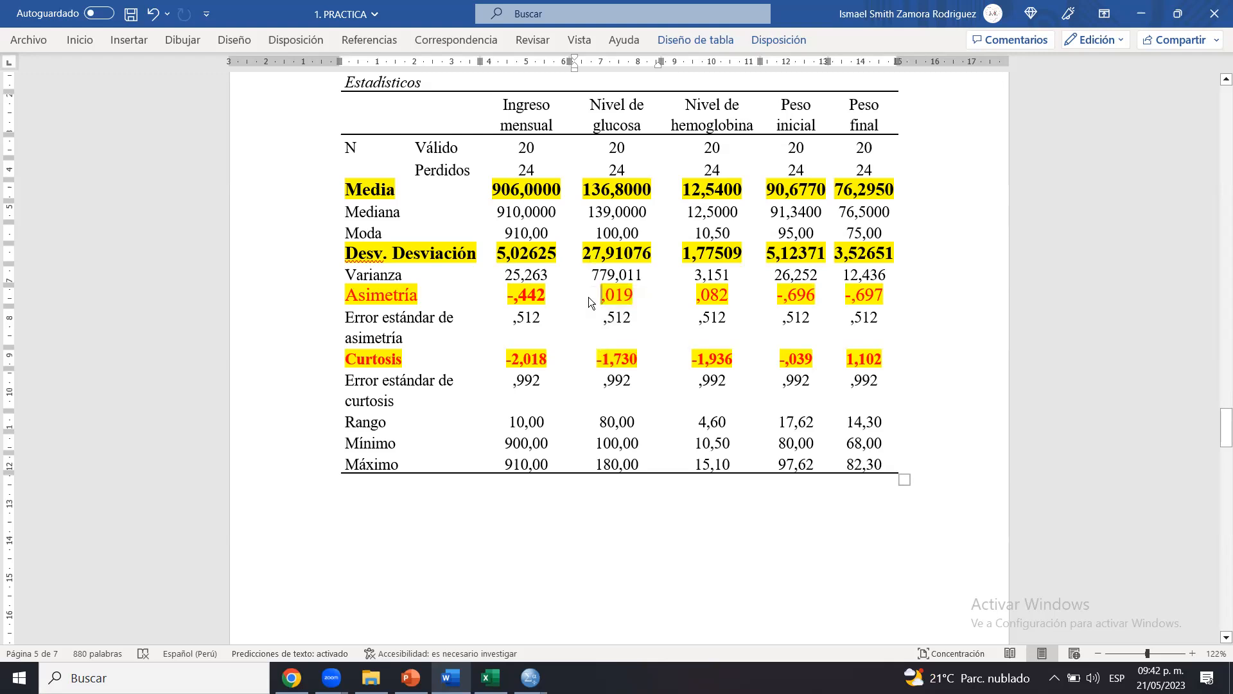
Compare the Asimetría and Curtosis values of Nivel de hemoglobina
drag(696, 288, 738, 287)
click(737, 288)
drag(697, 361, 739, 359)
click(733, 359)
click(738, 359)
drag(701, 290, 723, 359)
click(723, 360)
Examine the Peso inicial column, comparing its Desv. Desviación, Asimetría and Curtosis values
drag(787, 110, 802, 359)
click(806, 358)
drag(779, 296, 797, 296)
click(807, 296)
click(780, 300)
click(798, 357)
drag(791, 125, 796, 353)
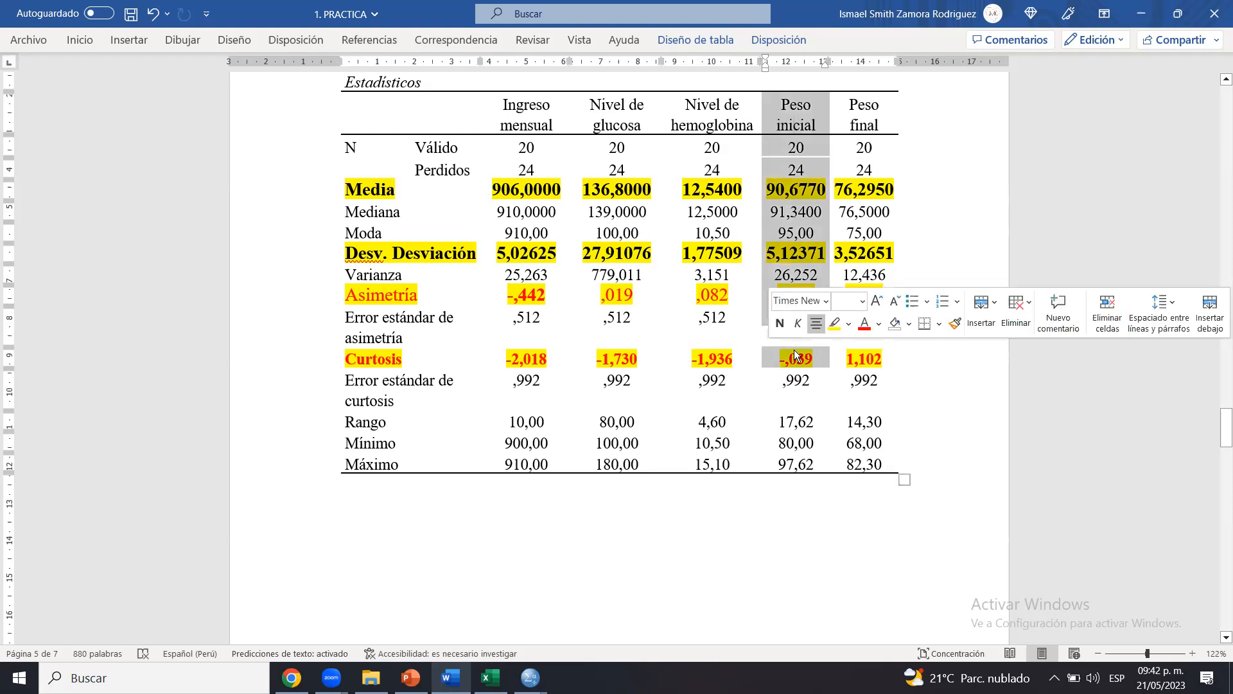
click(796, 353)
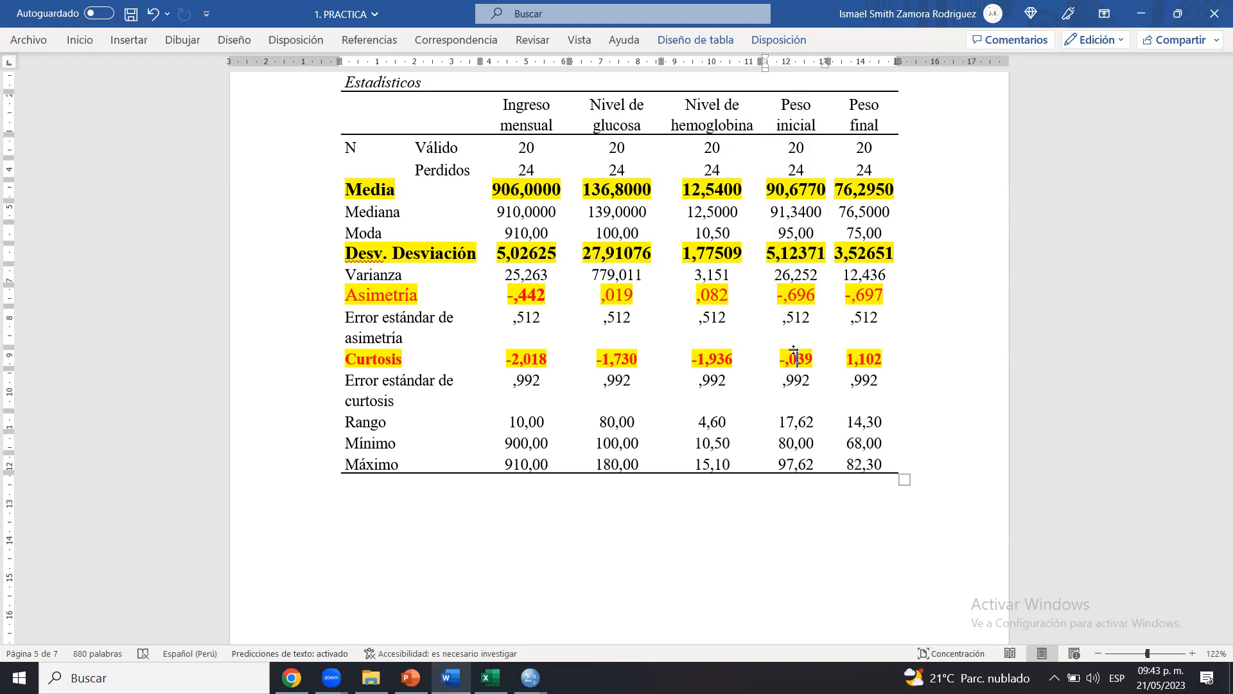
drag(766, 253, 784, 253)
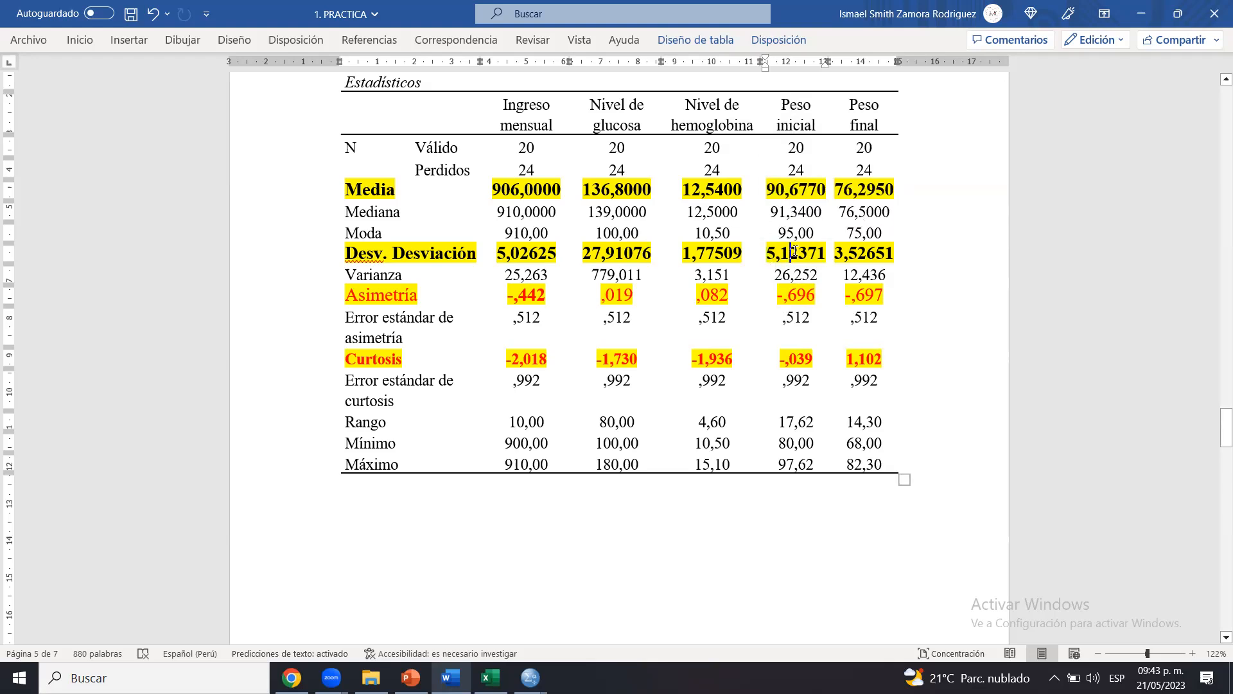
click(816, 296)
drag(776, 295, 817, 296)
click(816, 296)
click(780, 362)
text(-)
Compare the Asimetría and Curtosis values of Peso final
click(866, 360)
drag(846, 295, 882, 293)
click(883, 292)
drag(848, 362, 878, 361)
click(877, 360)
Write below the table "Para el ingreso mensual se tiene una asimetría de -0.442, lo cual da fuertes indicios de normalidad, sin embargo"
click(669, 510)
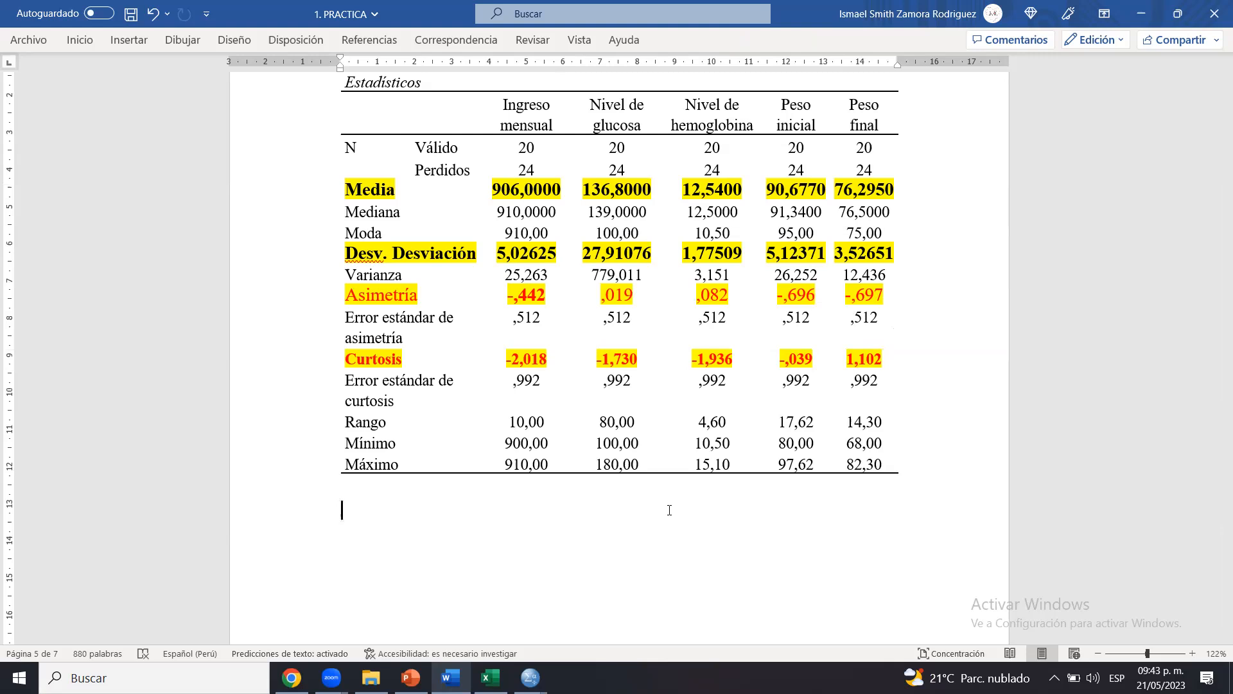
text(Para el ingreso )
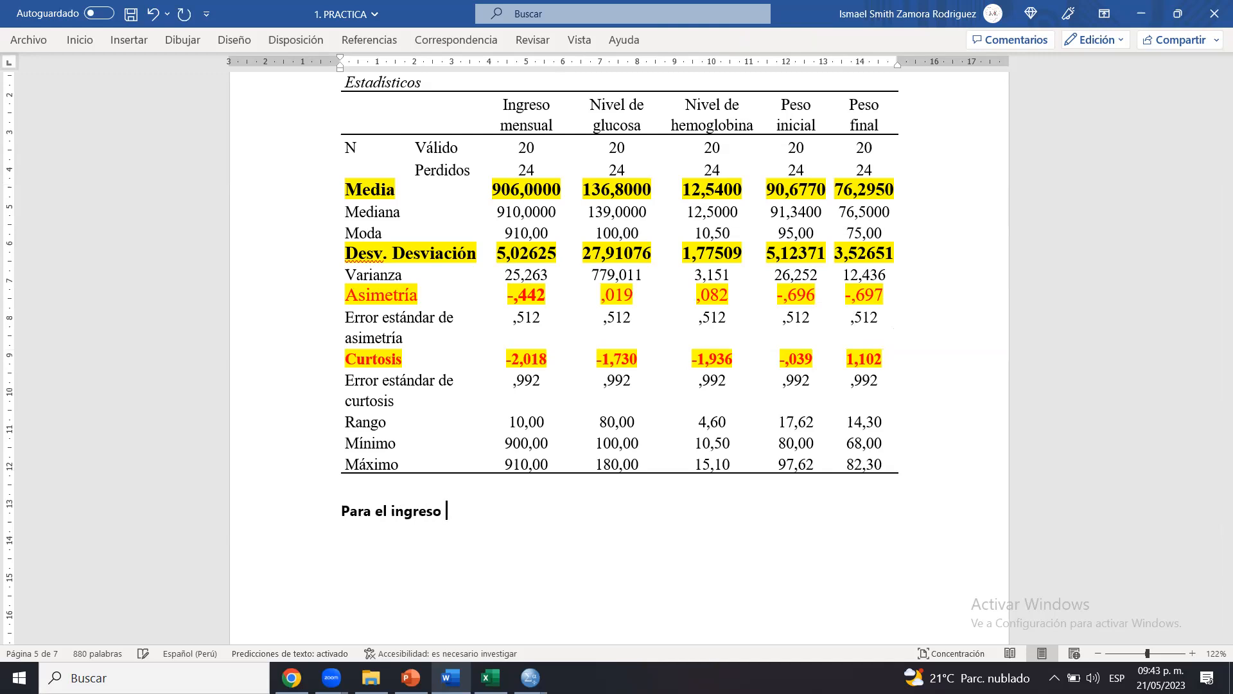
text(mensual se tiene una as)
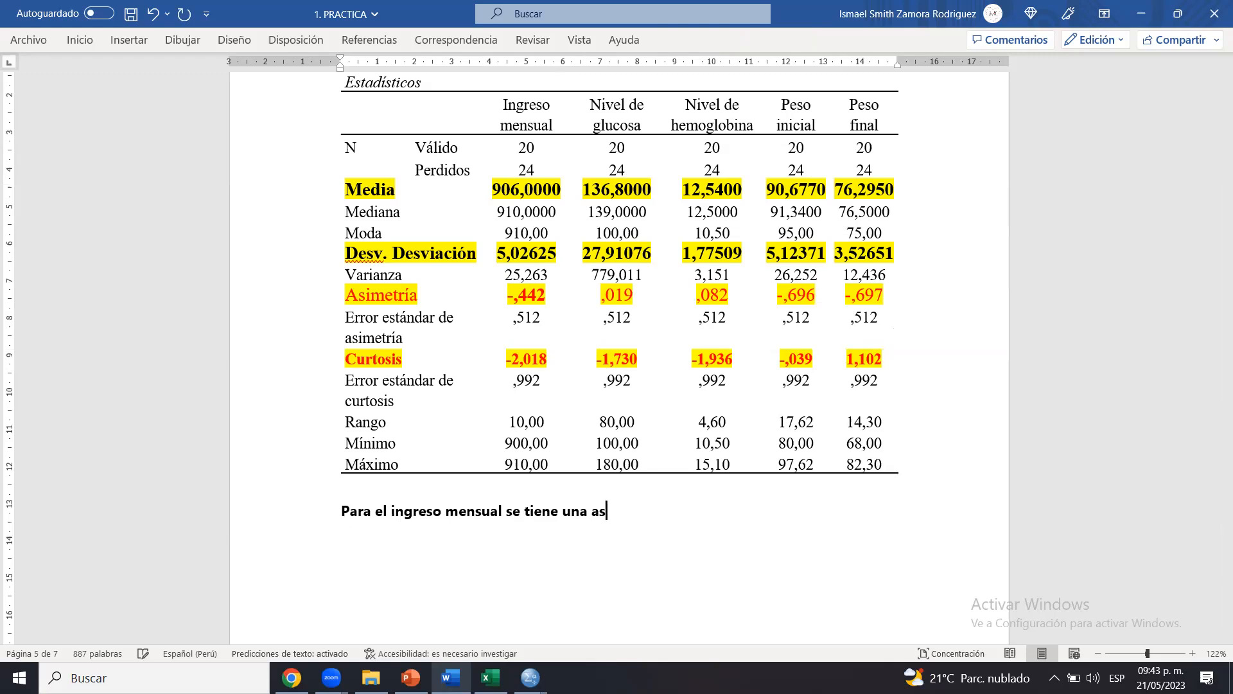
text(imetría de -0.442)
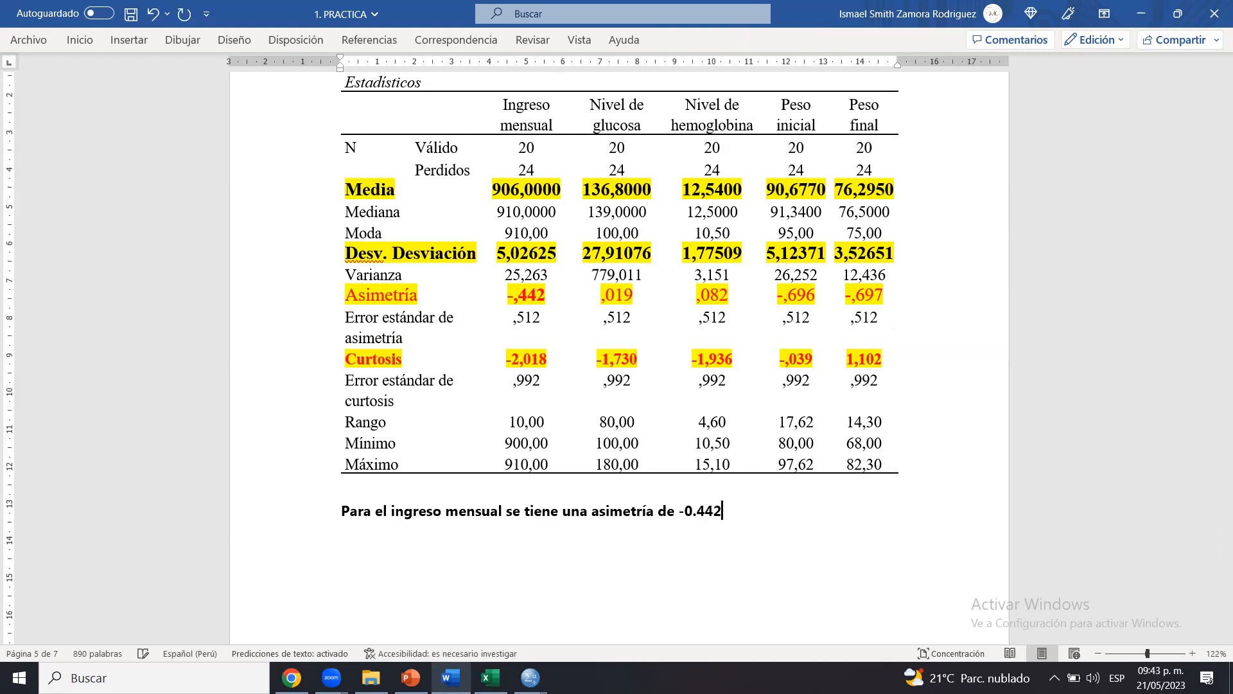
key(BackSpace)
text(, lo cual d)
text(a fuertes in)
text(dicios de norm)
text(alidad, sin)
text( embargo )
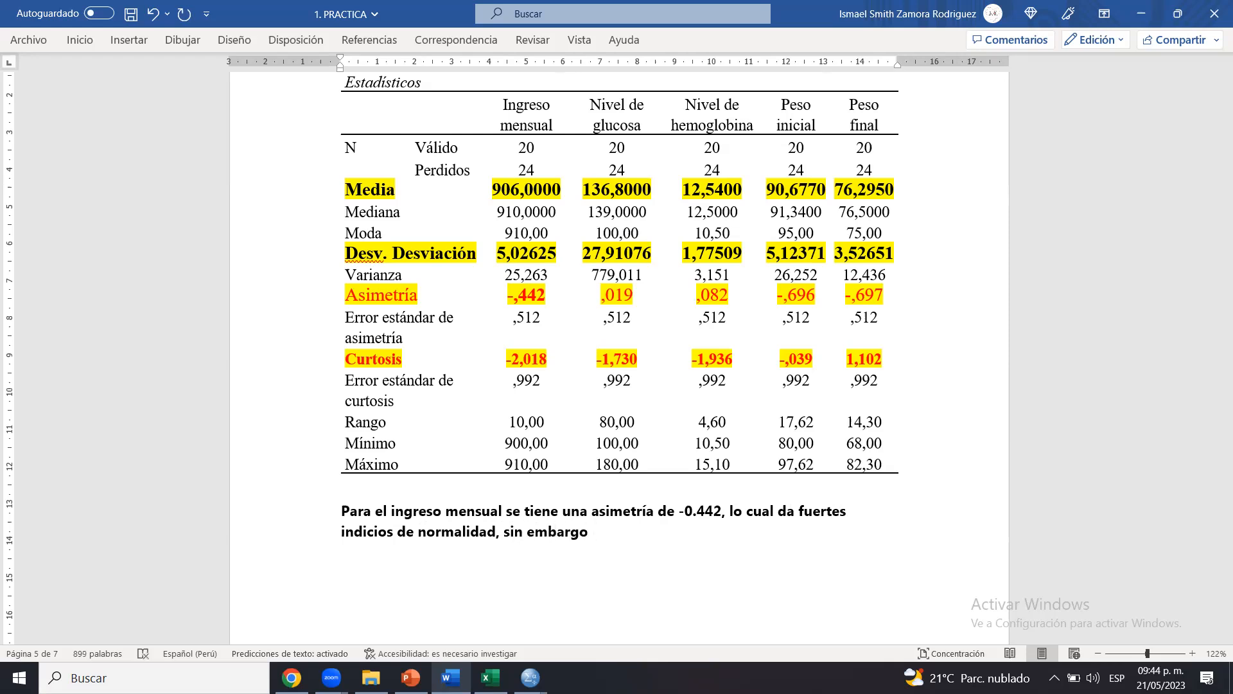
Continue the sentence with "al analizar la curtosis es -2.018, lo que da fuertes indicios de no tener normalidad."
text(al analizar la curtosis )
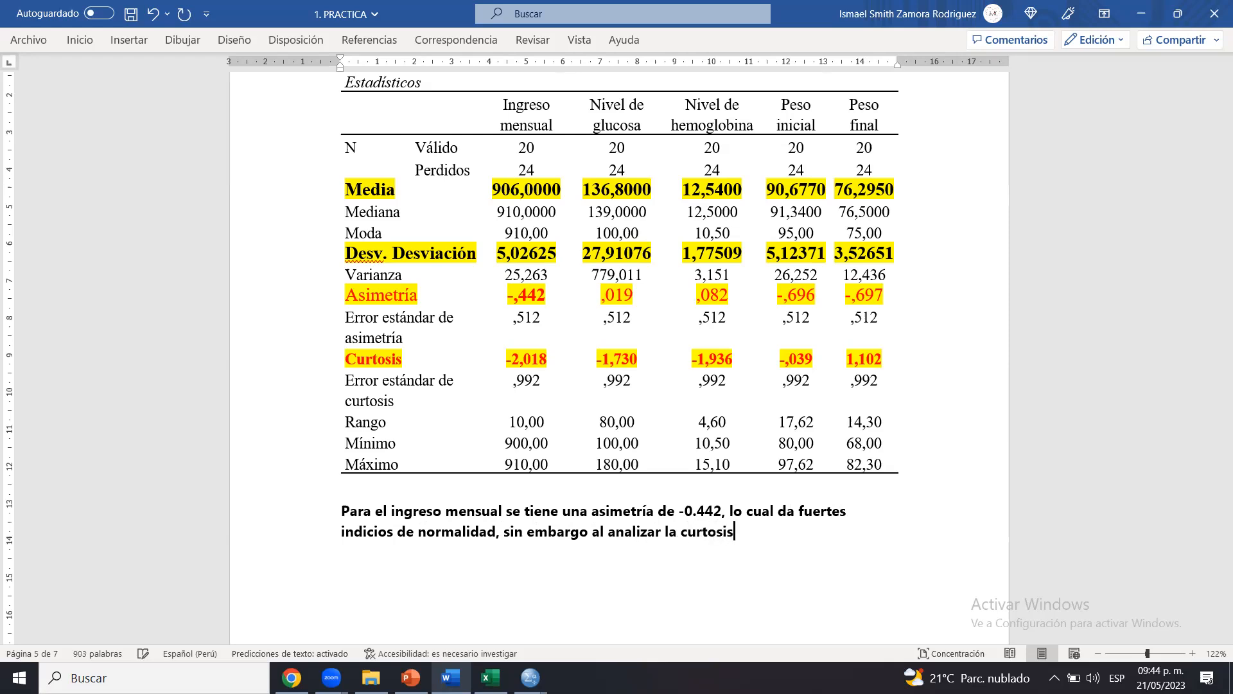
text(es -2.018, lo que f)
key(BackSpace)
text(da fuertes inic)
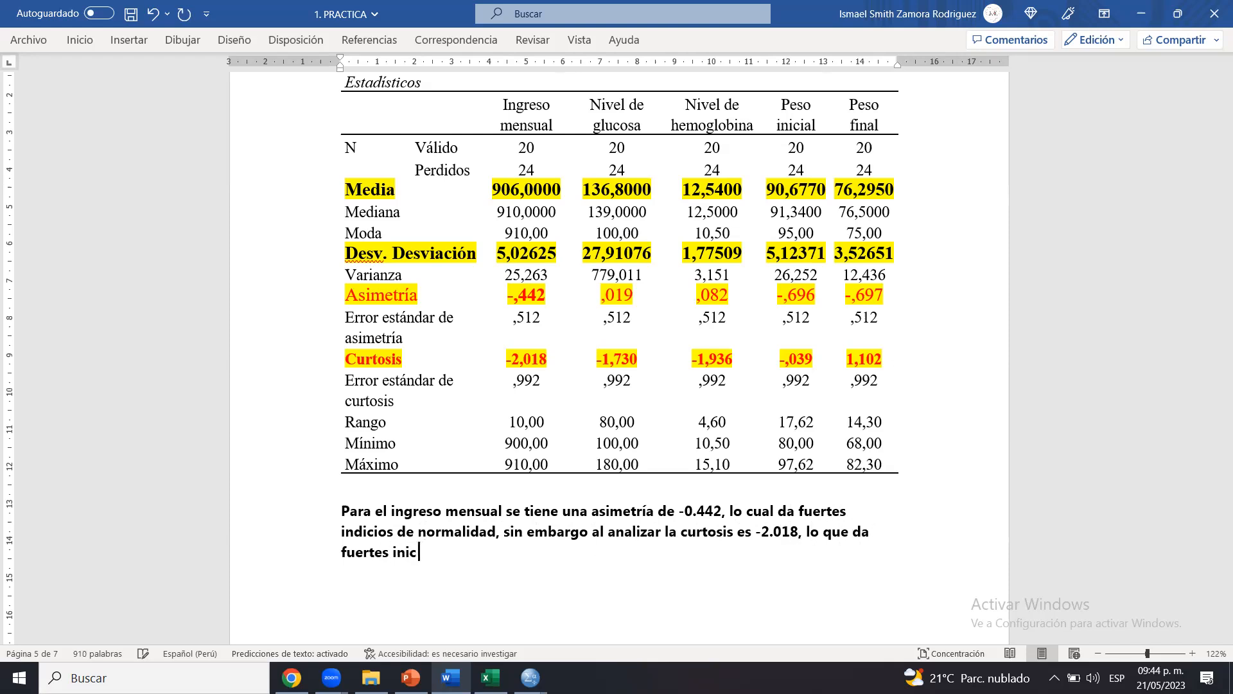
key(BackSpace)
text(dicios de no tener normalidad)
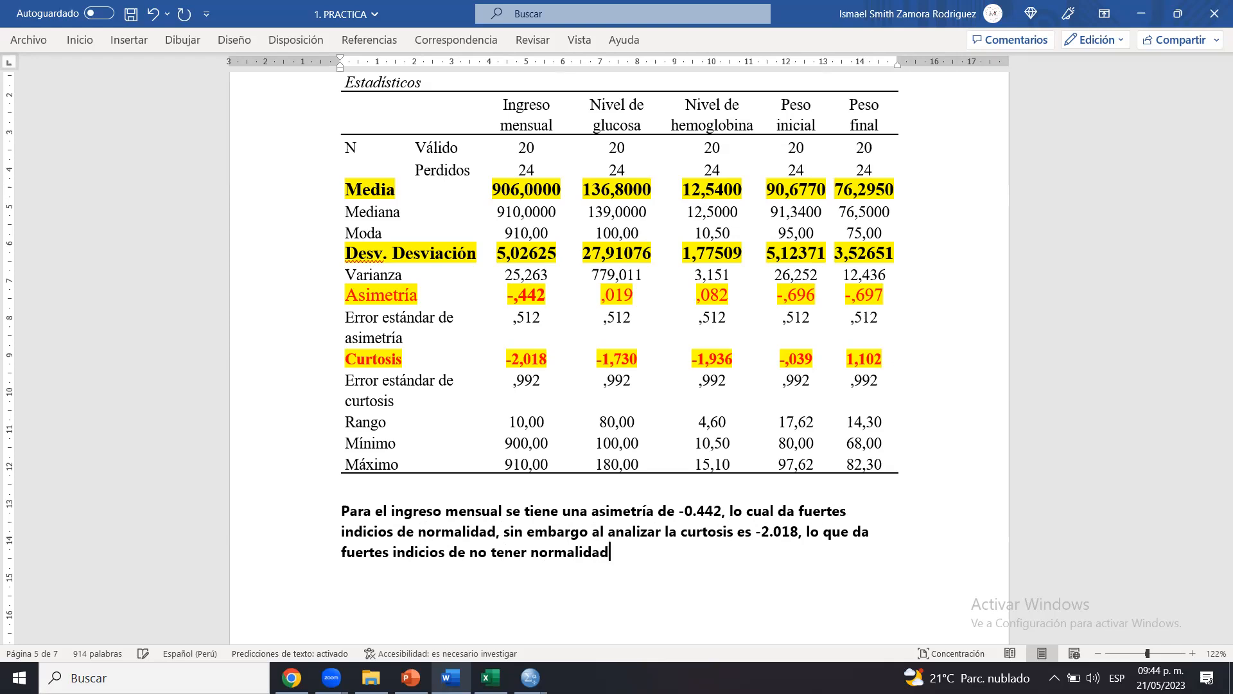
text(. Pa)
key(BackSpace)
key(BackSpace)
key(BackSpace)
Remove the bold formatting from the interpretation paragraph below the table
double_click(314, 511)
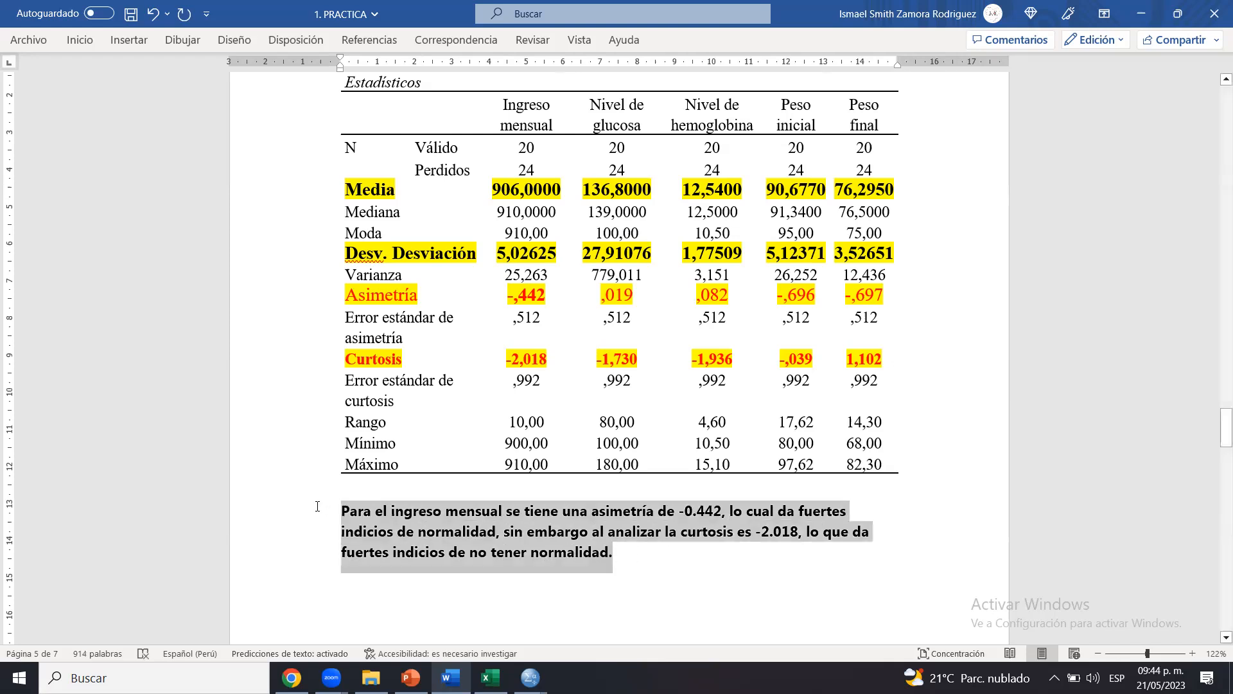
key(ctrl+n)
click(631, 561)
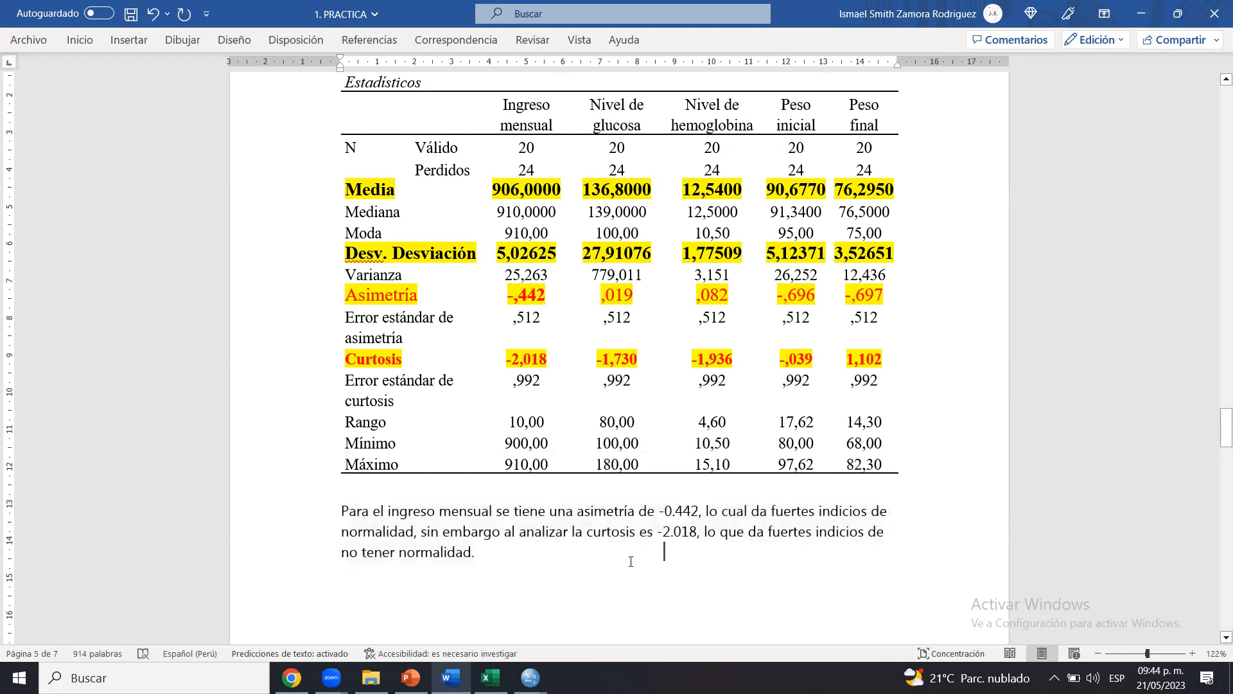
Add to the paragraph "Para la variable peso inicial se tiene una asimetría de -0.696 y una curtosis de -0.039,"
click(485, 556)
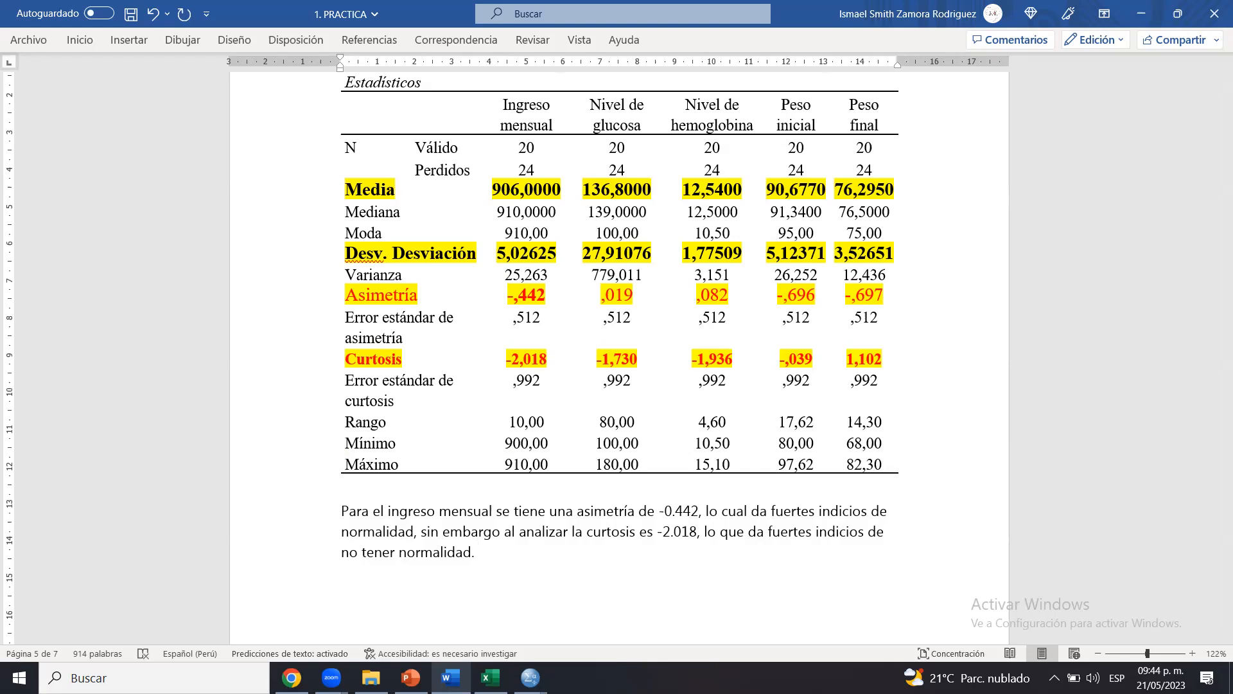
text(Para la variable peso inicial se tiene una aim)
key(BackSpace)
key(BackSpace)
text(simetría de -0.696)
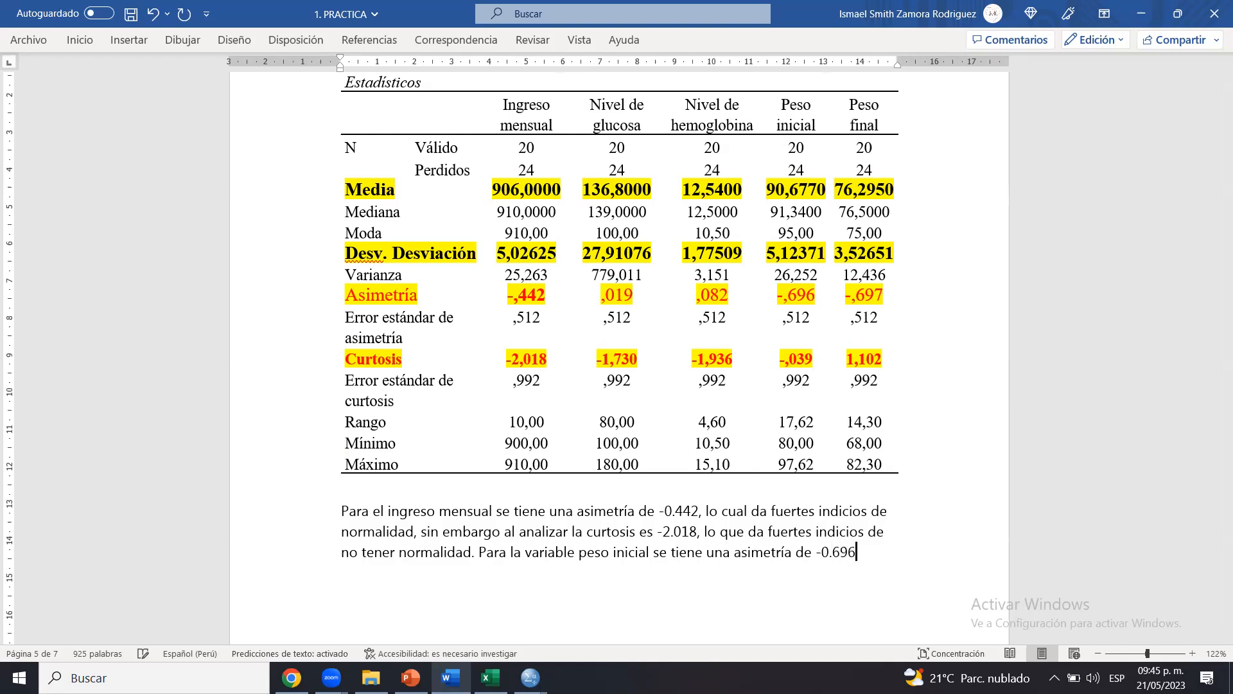
text( y una cu)
text(rtosis de )
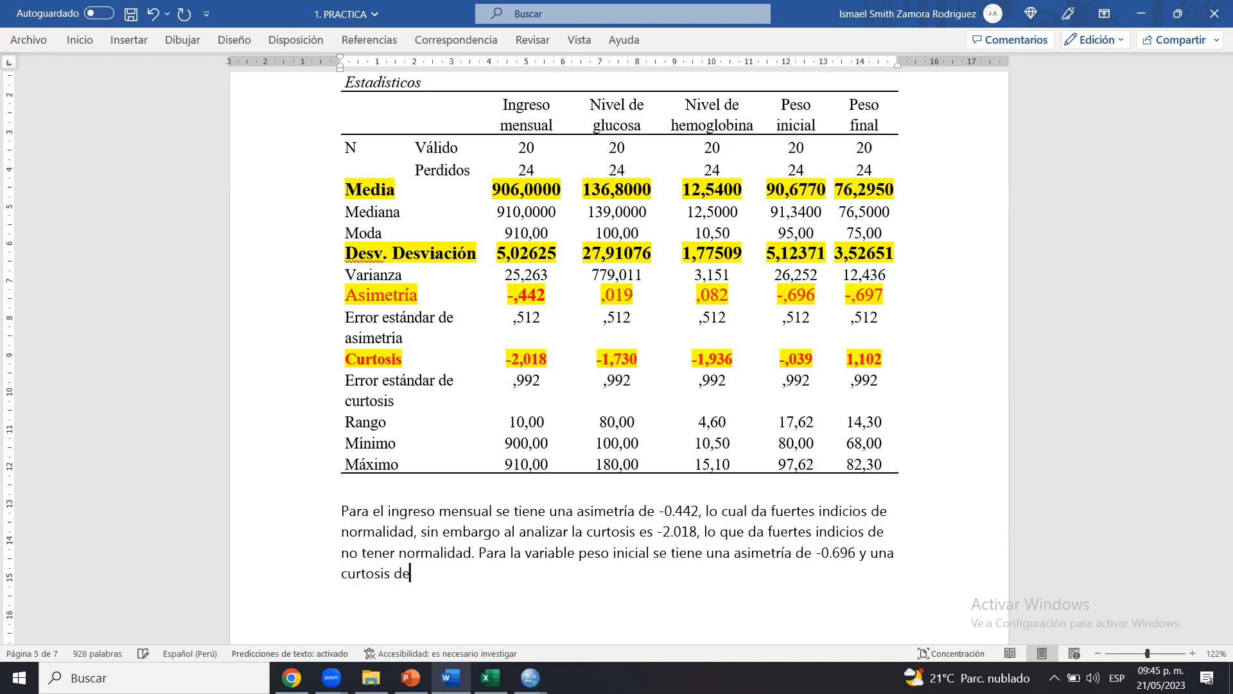
text(0)
key(BackSpace)
text(-0.039, l)
key(BackSpace)
Complete the peso inicial sentence with "valores que dan fuertes inicios de distribución normal."
text(valores que)
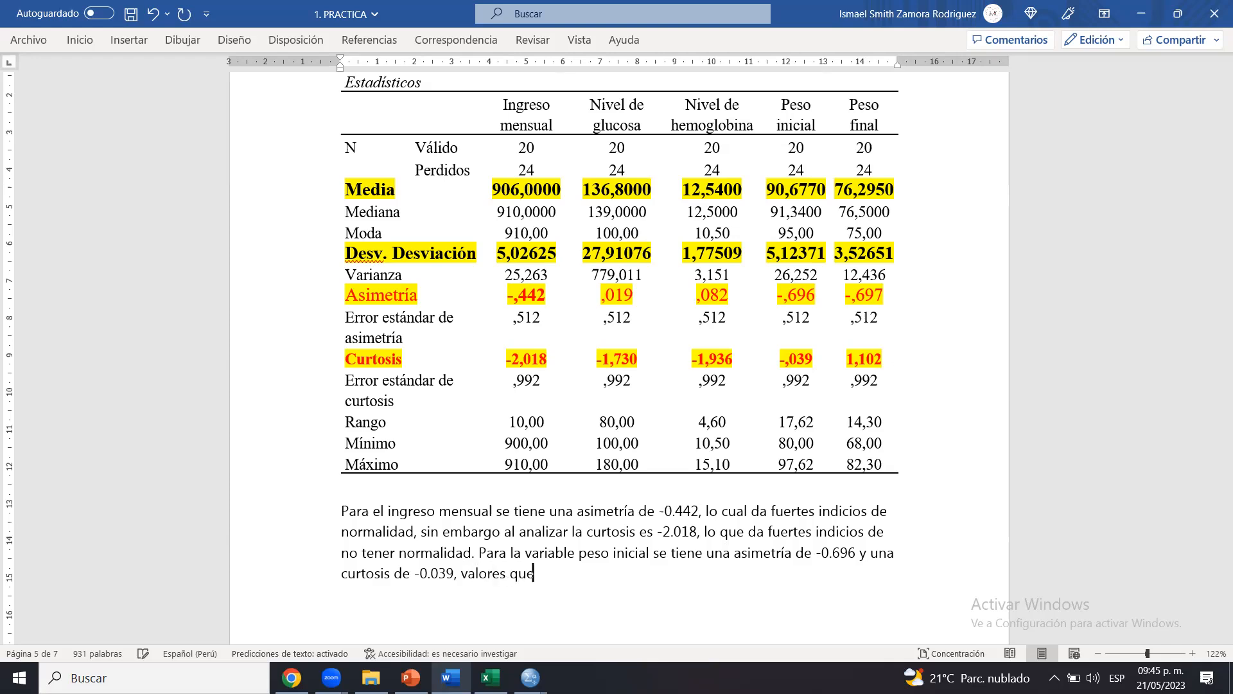
text( dan fuertes inicios de distri)
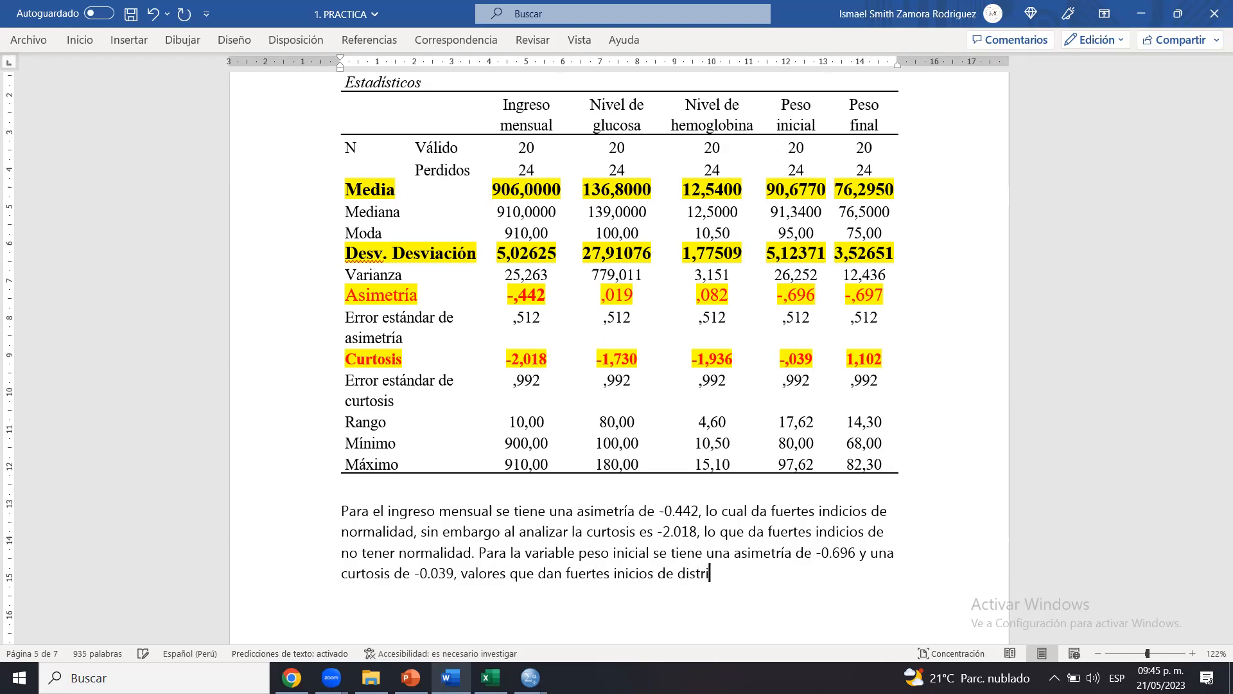
text(bución normal.)
Highlight the peso inicial sentence in yellow
drag(819, 567, 479, 553)
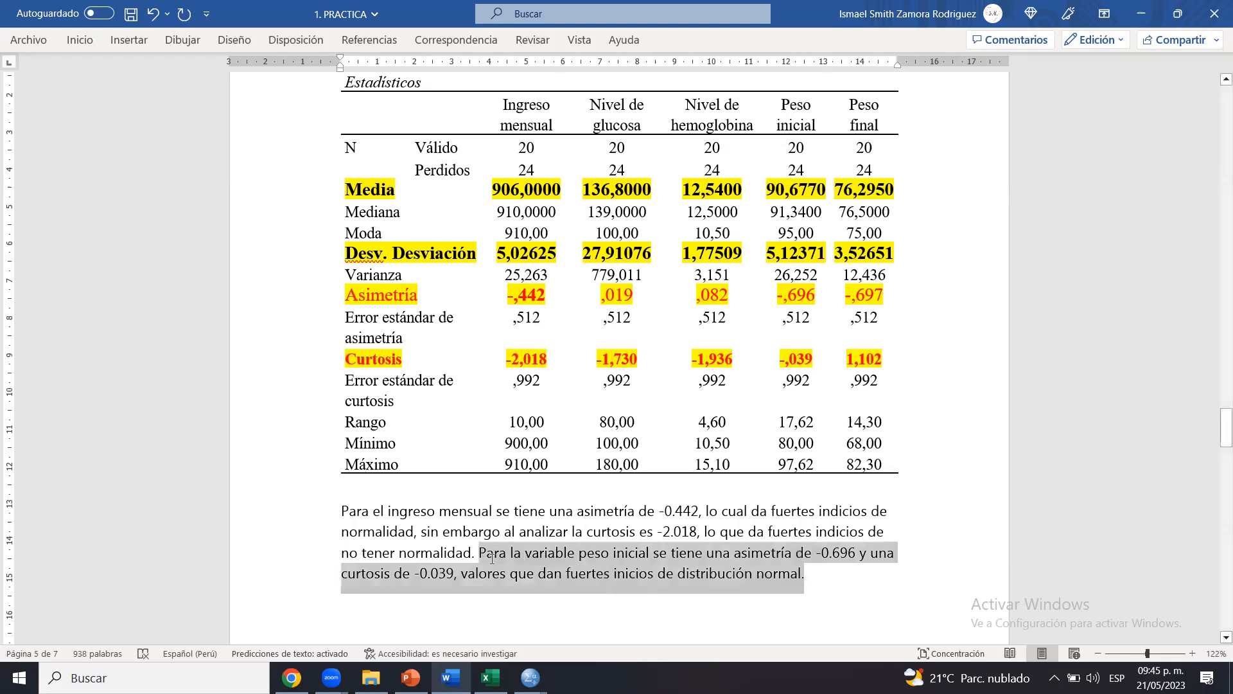
click(613, 556)
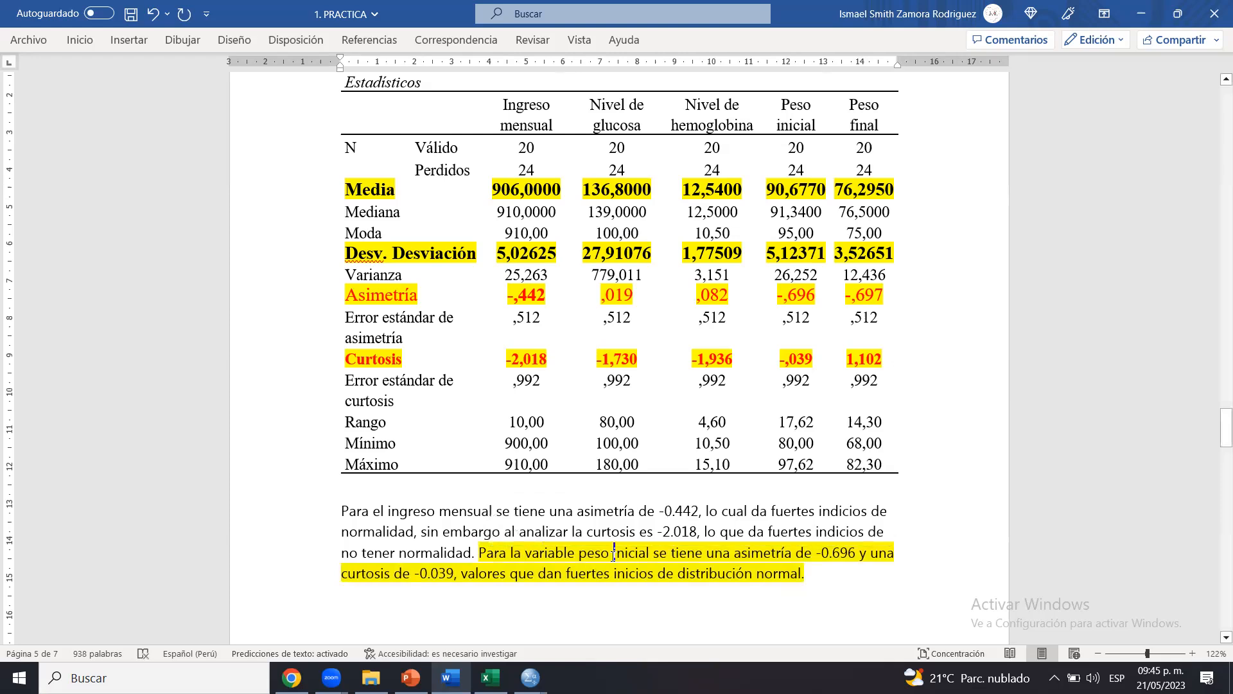
scroll(1222, 442, down, 2)
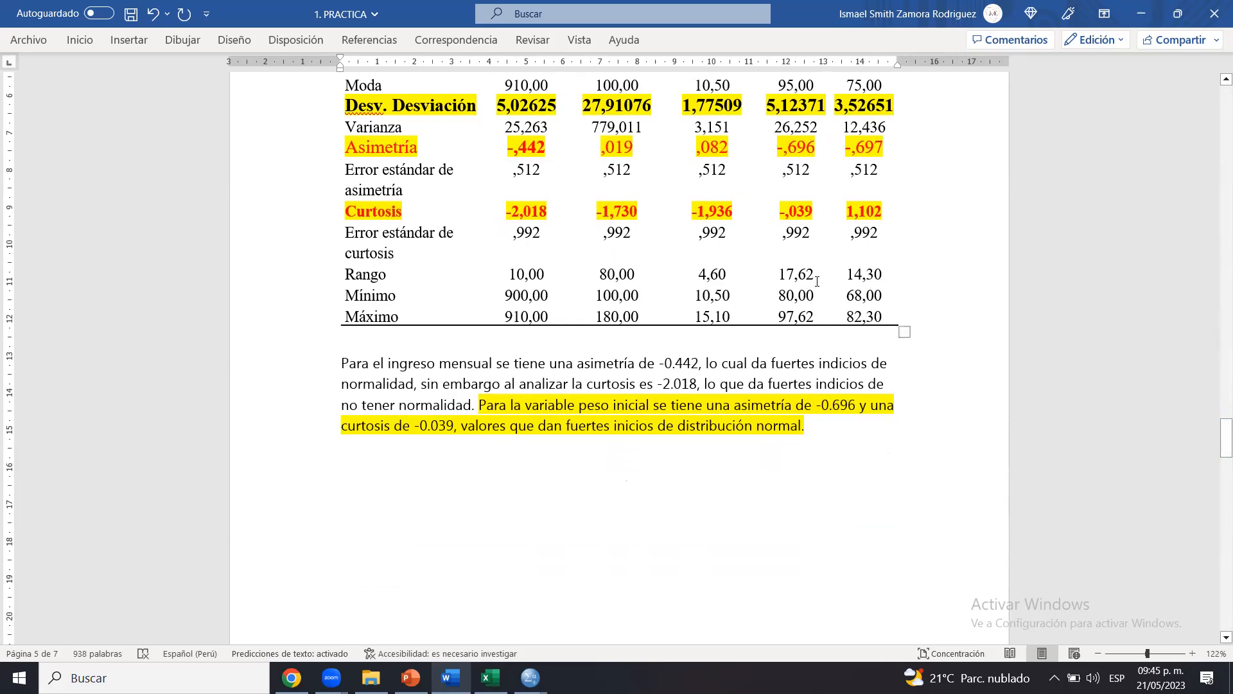
Compare the statistics table's asimetría and curtosis rows with the interpretation paragraph written below it
drag(766, 106, 821, 106)
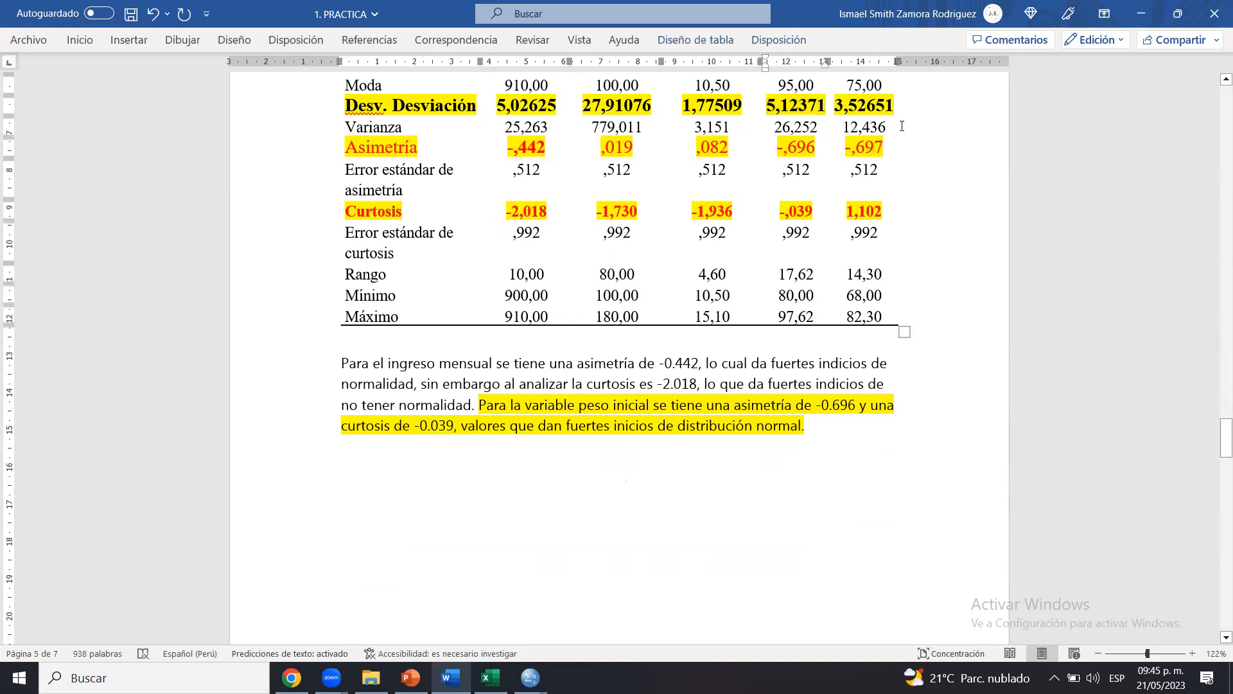
drag(1221, 449, 1222, 440)
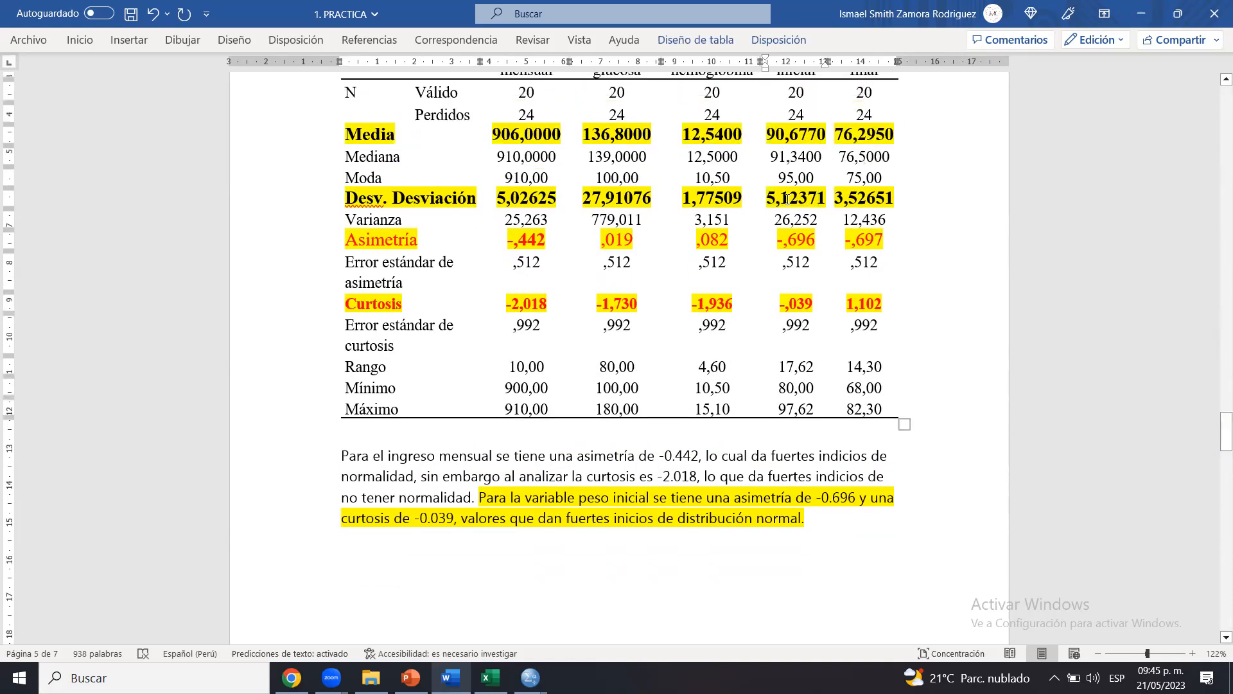
click(846, 525)
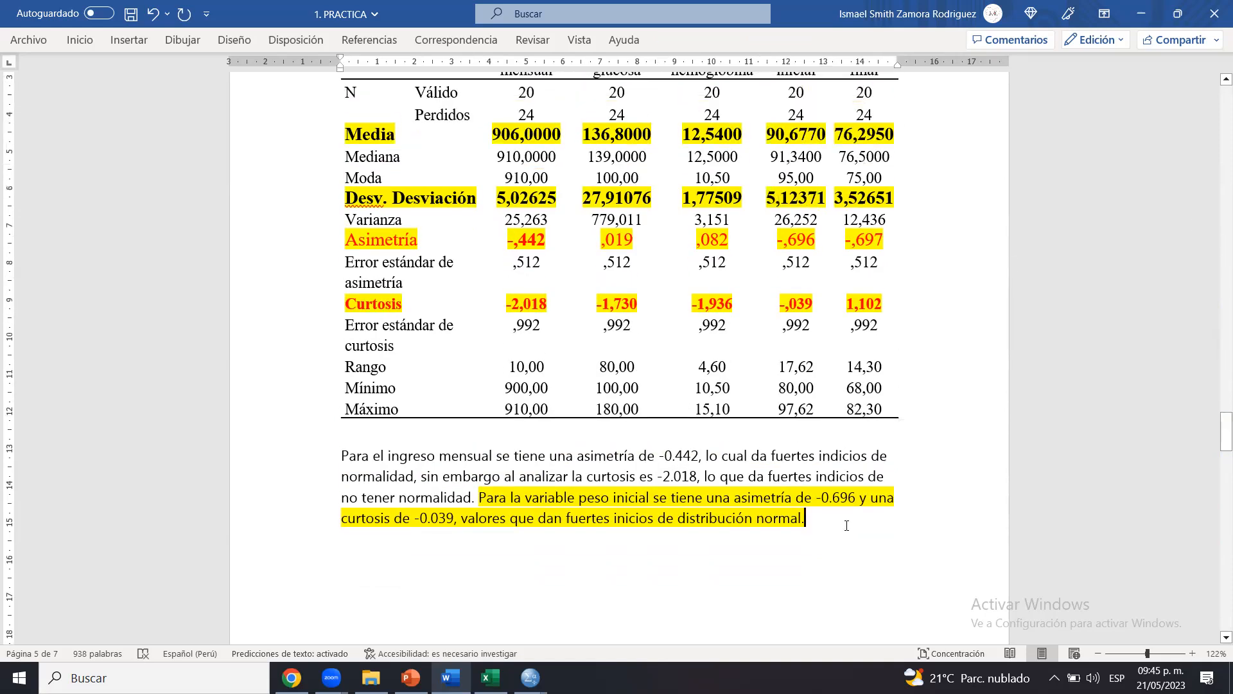
mouse_move(1221, 450)
mouse_down()
mouse_move(1222, 425)
mouse_move(1221, 439)
mouse_up()
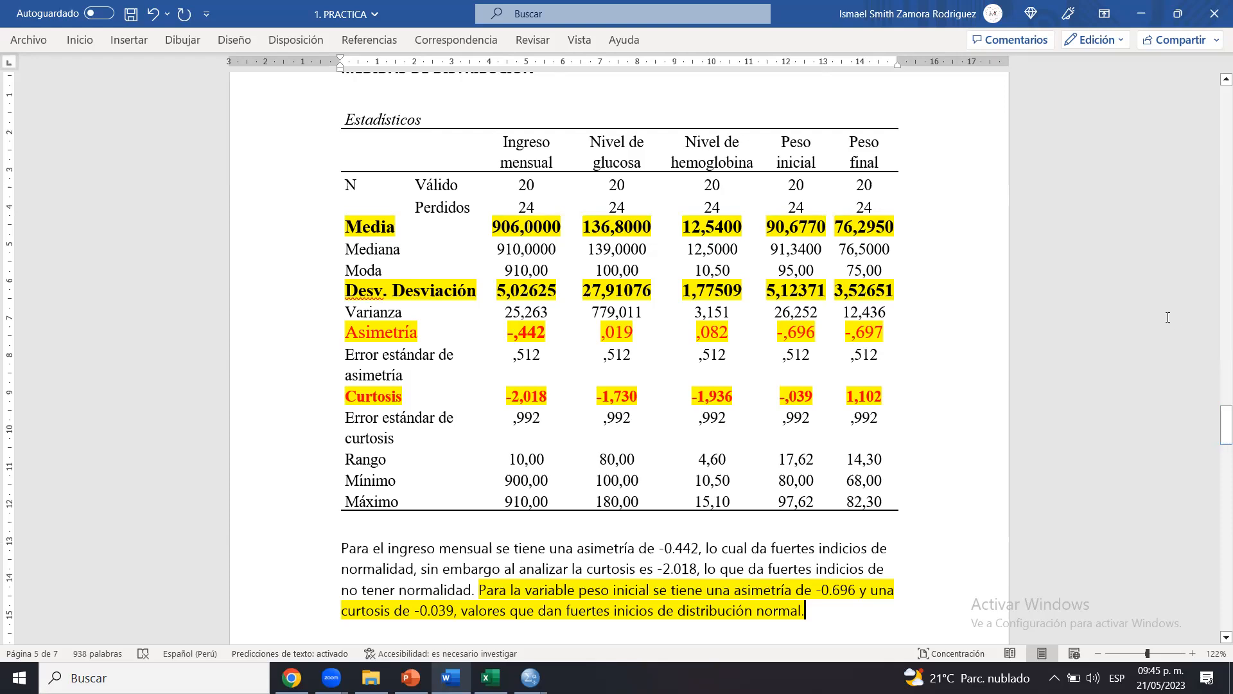
drag(1221, 415, 1219, 421)
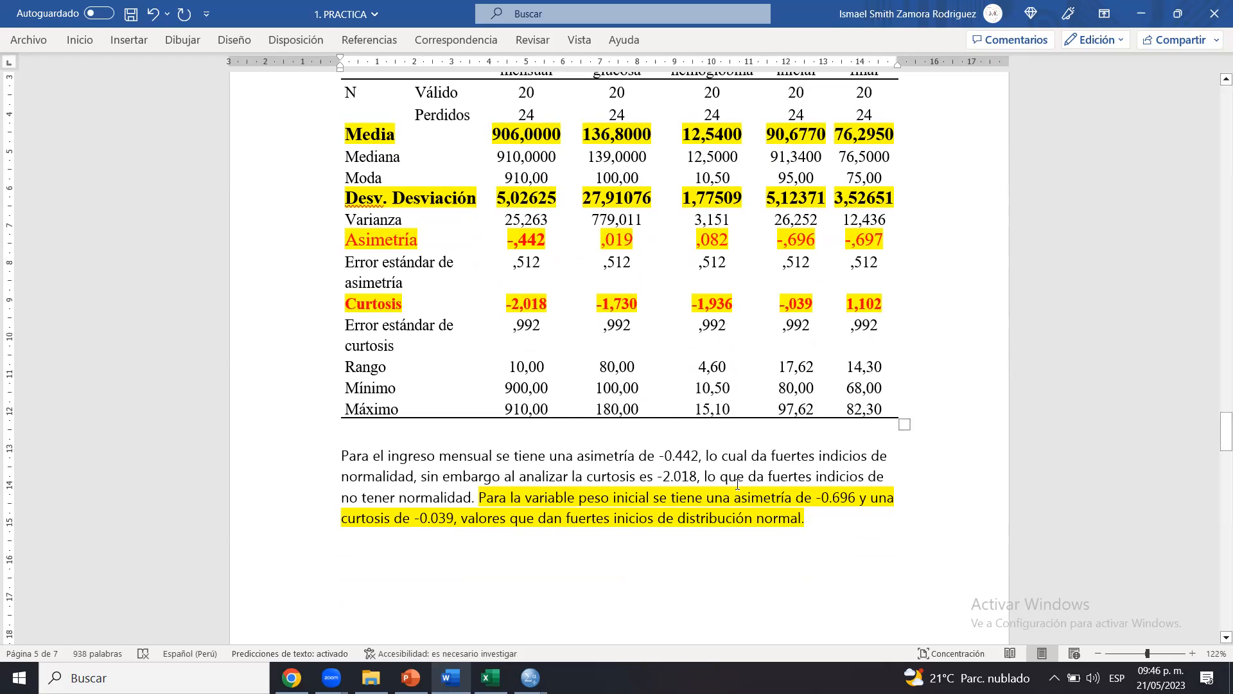
drag(1223, 431, 1222, 444)
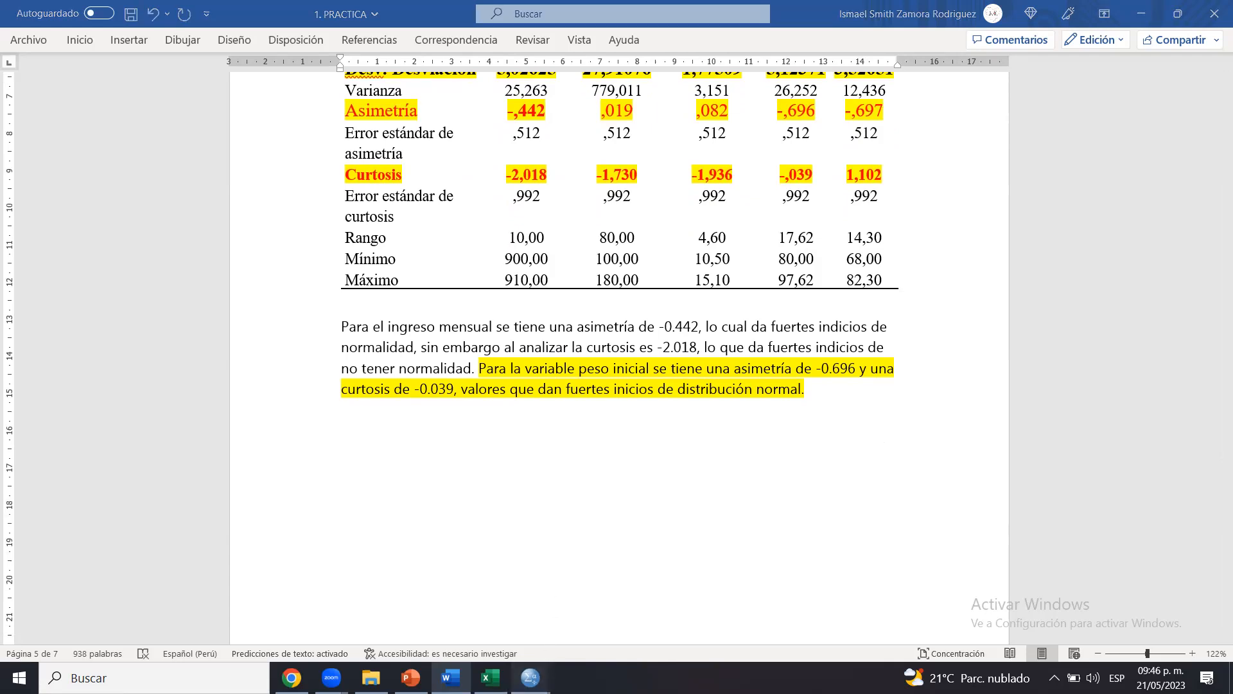
Examine the NIVEL_GLUCOSA column in the SPSS data and the Excel source sheet, and return to the Word statistics table
mouse_move(530, 677)
click(577, 615)
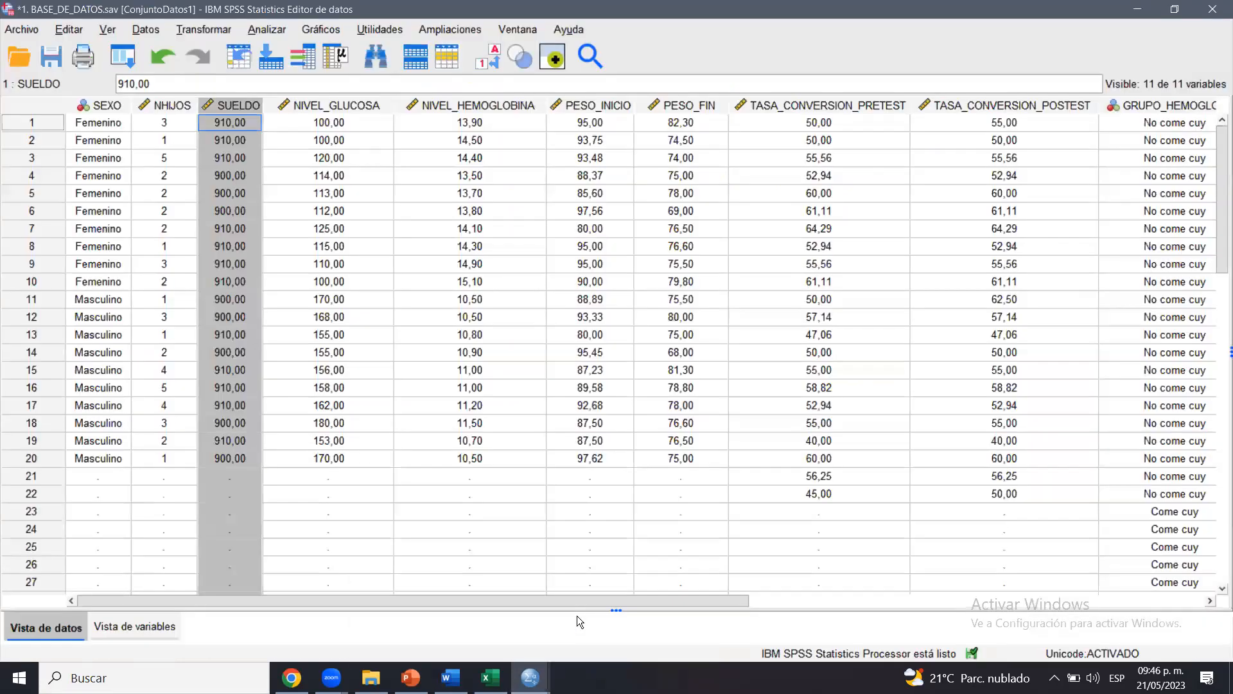
click(286, 108)
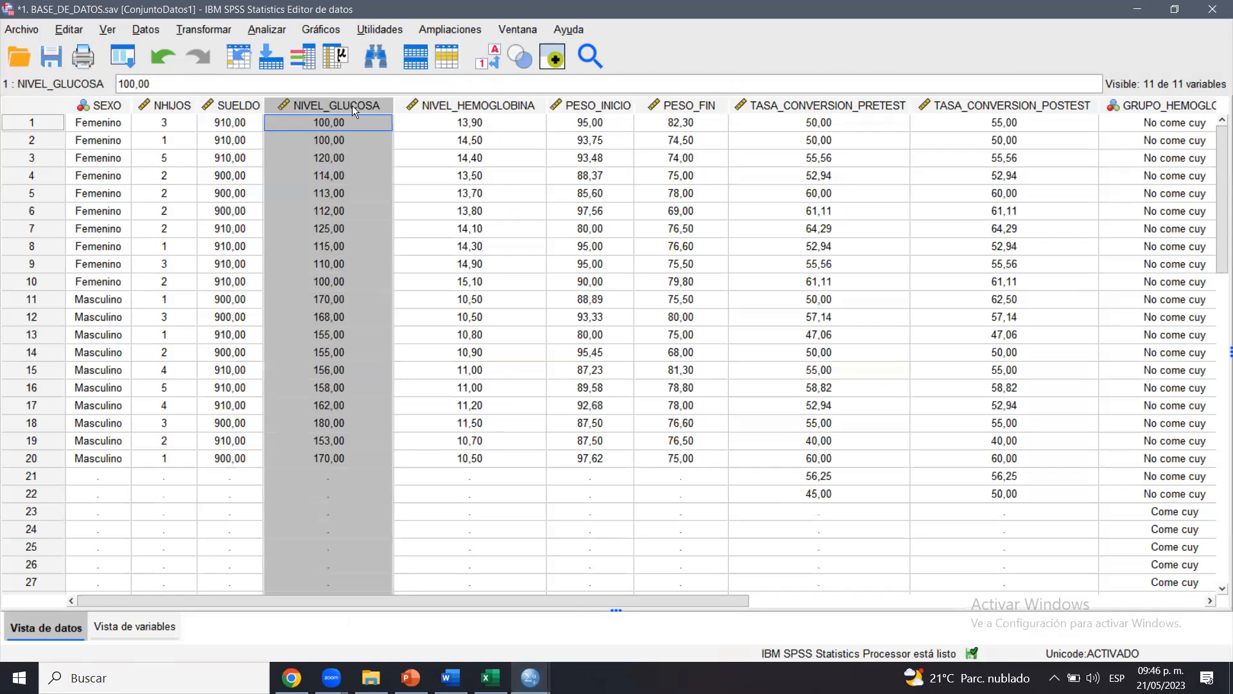
click(490, 678)
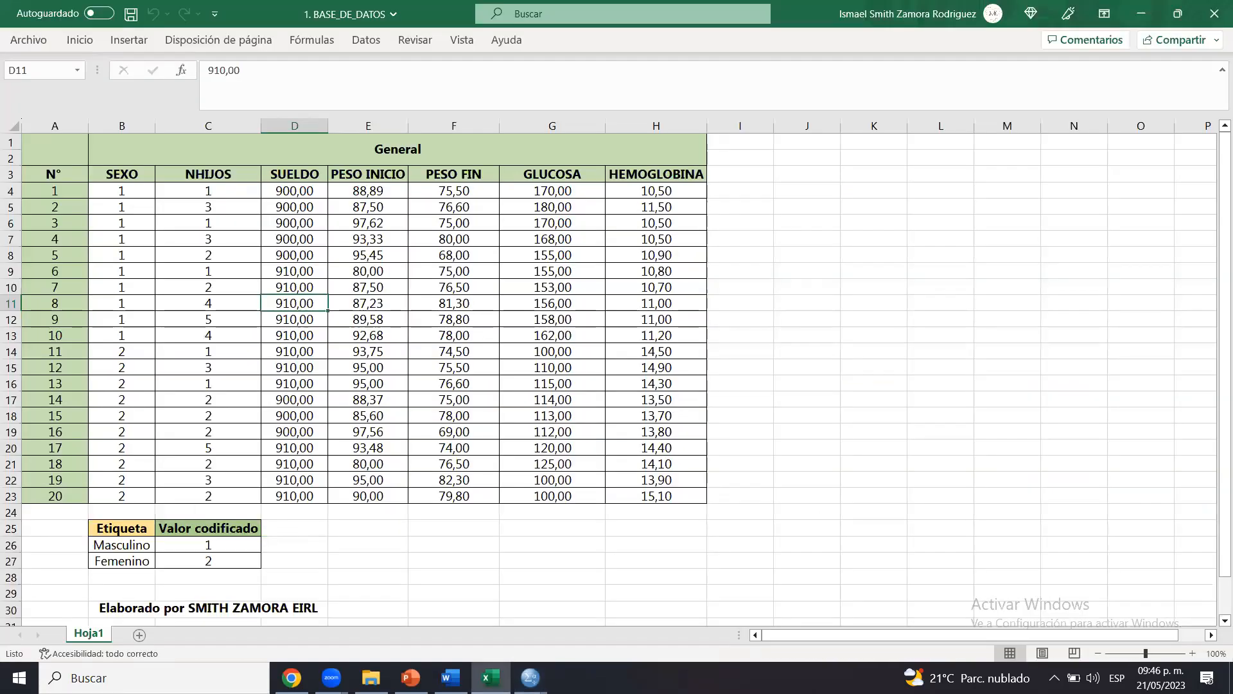
click(451, 677)
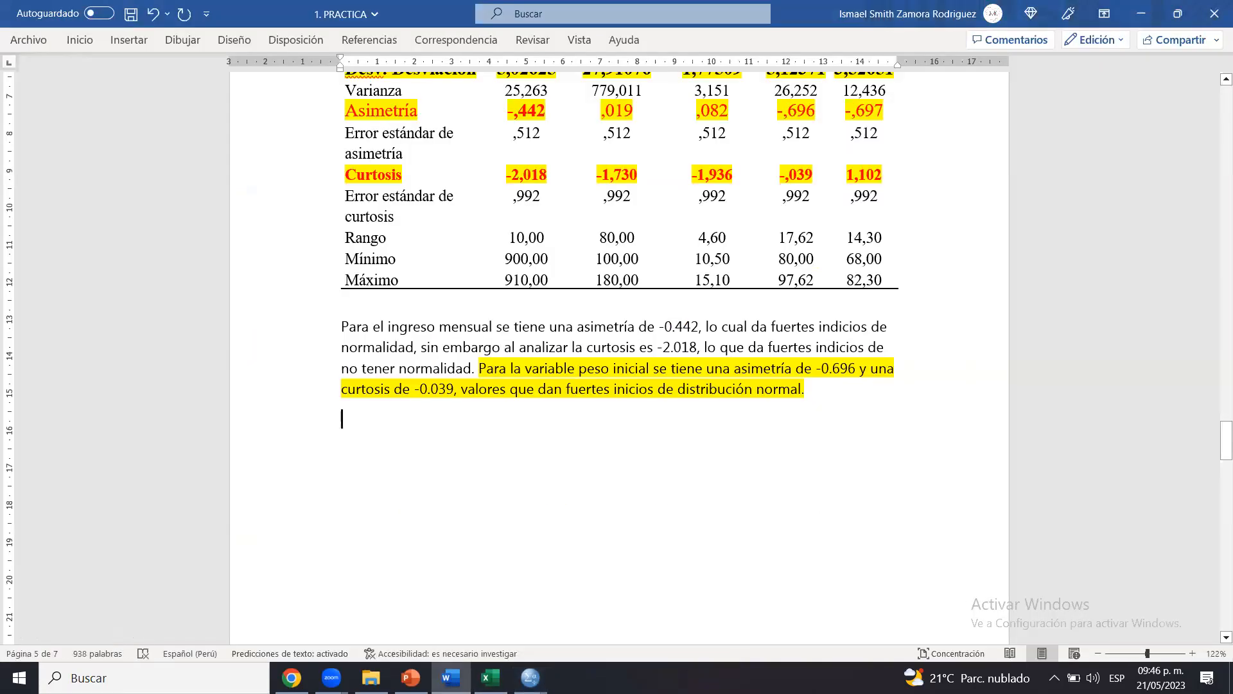
drag(1221, 441, 1221, 431)
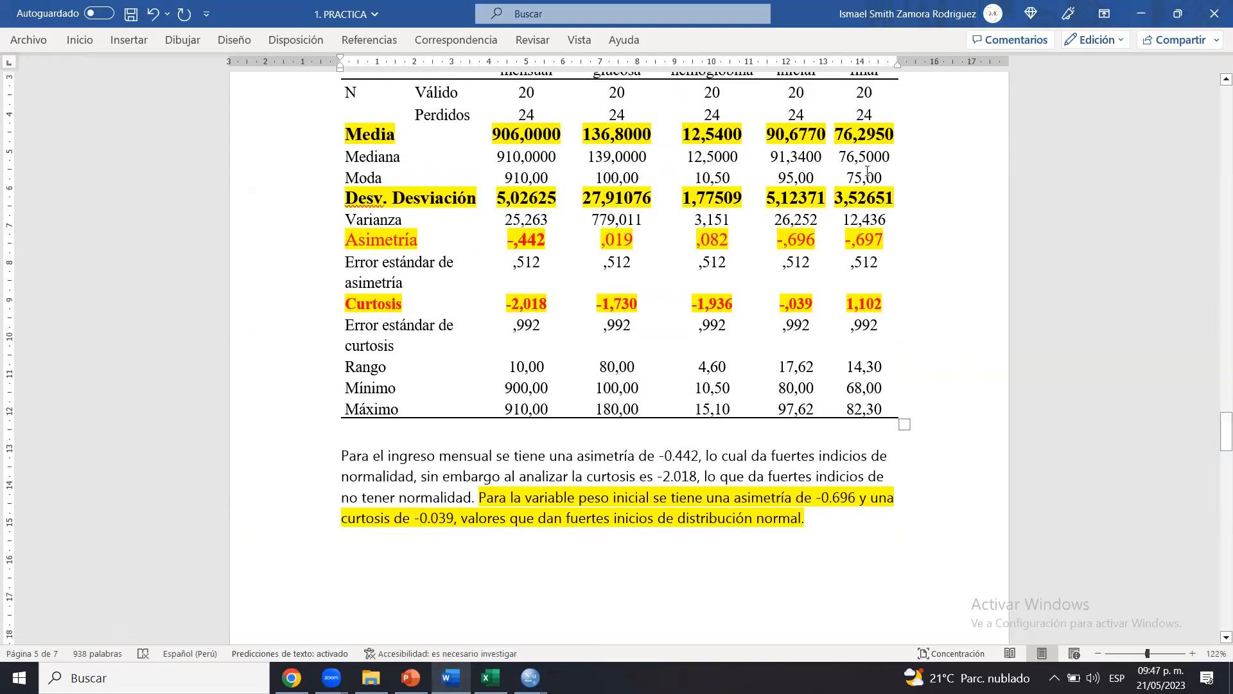
click(581, 543)
scroll(580, 544, down, 3)
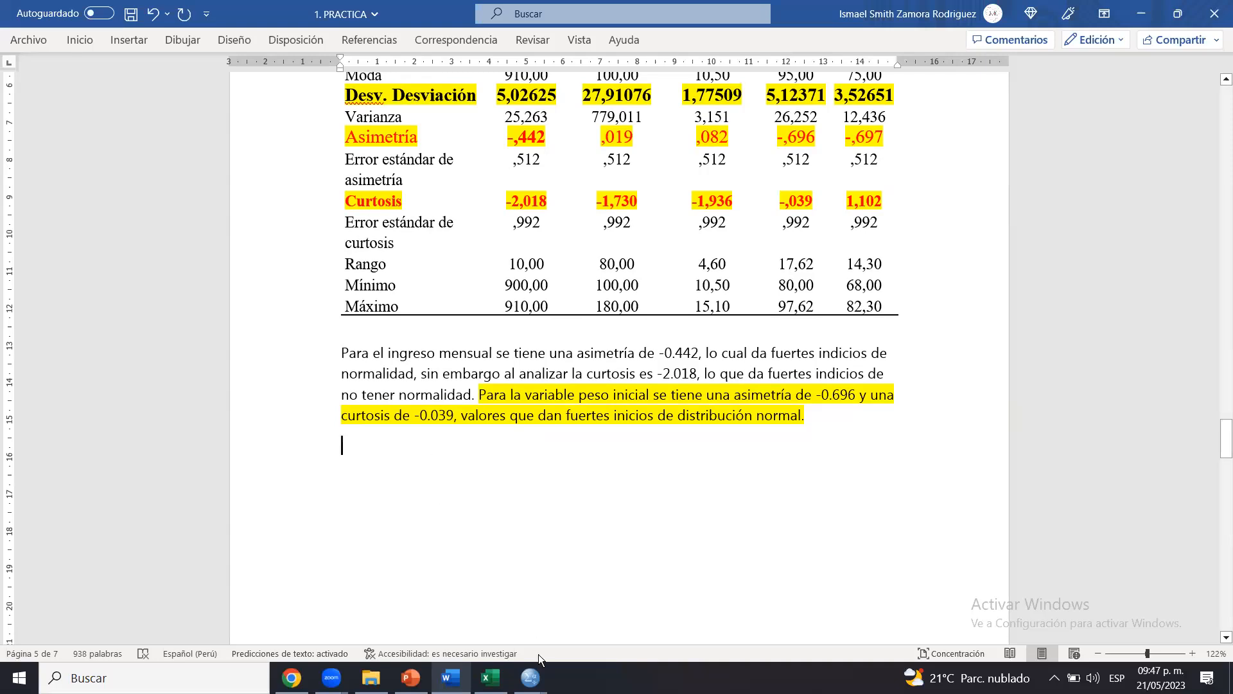
Switch to SPSS and set up a reset Frequencies analysis for Peso inicial without frequency tables
mouse_move(530, 677)
click(597, 600)
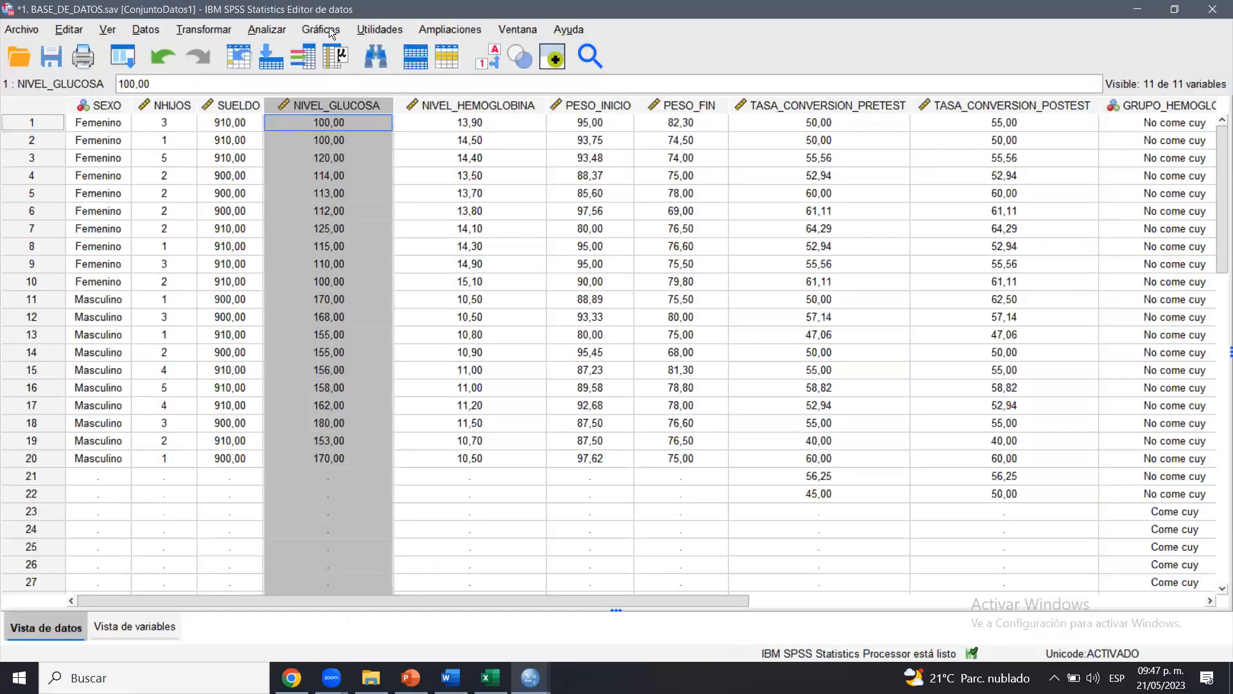
click(267, 29)
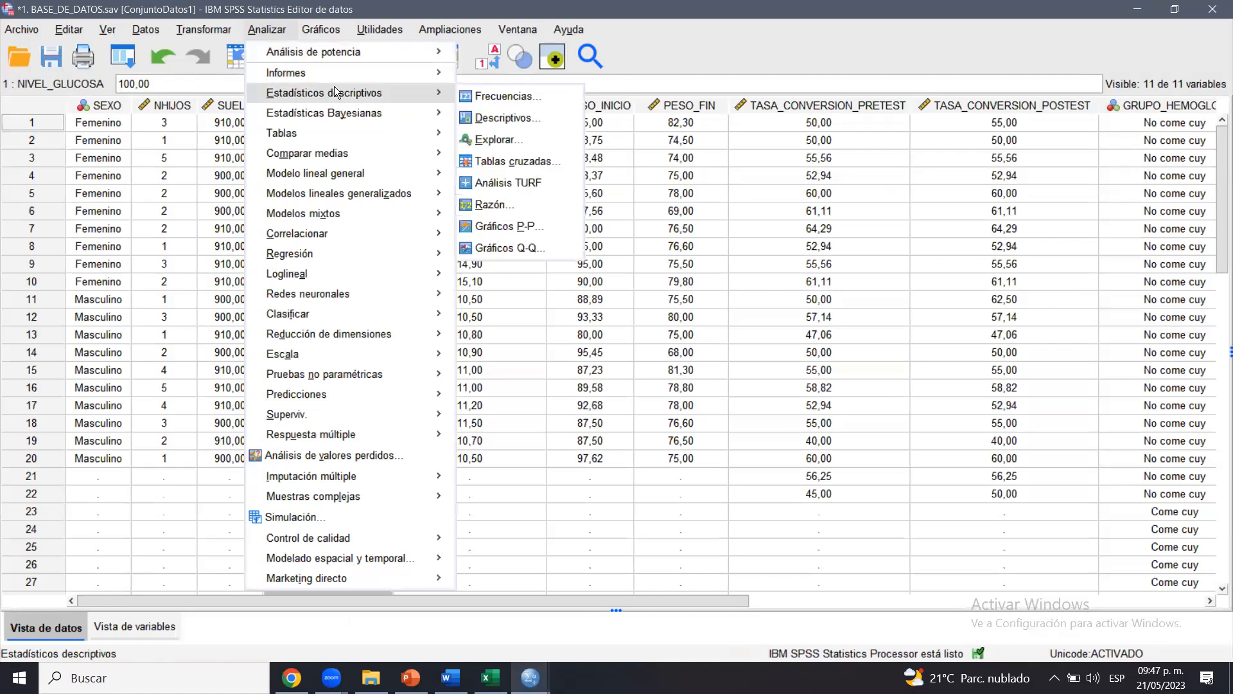
click(497, 96)
click(684, 501)
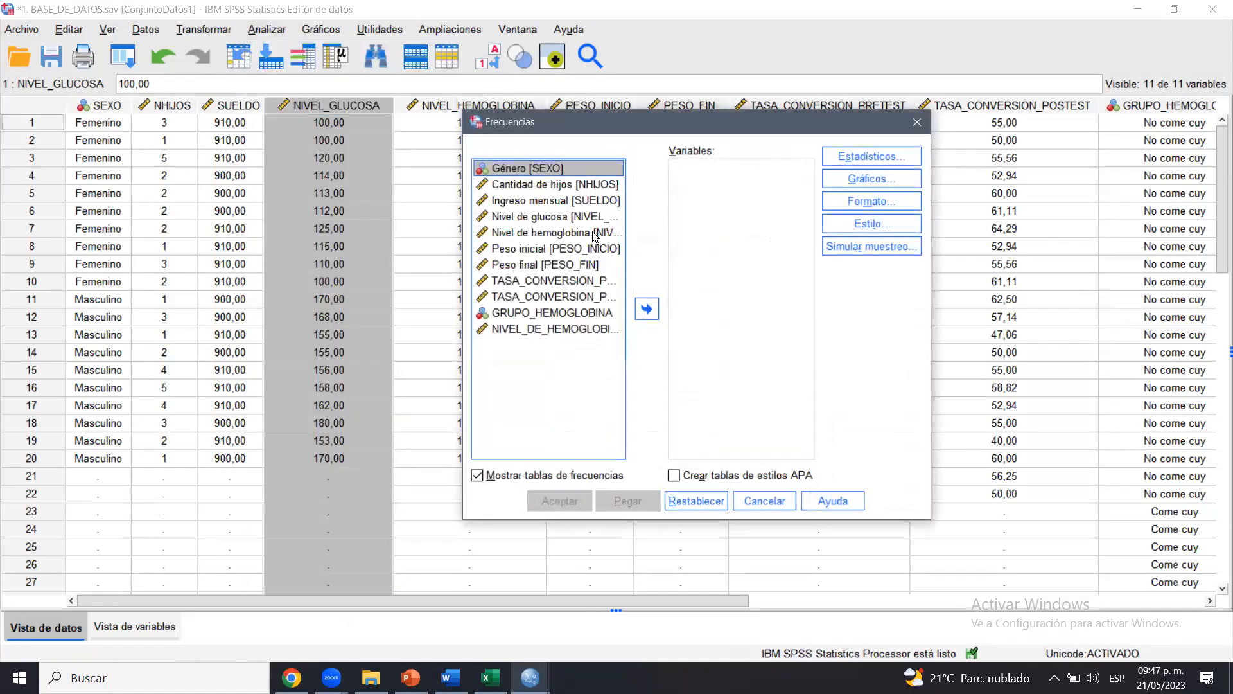
click(569, 248)
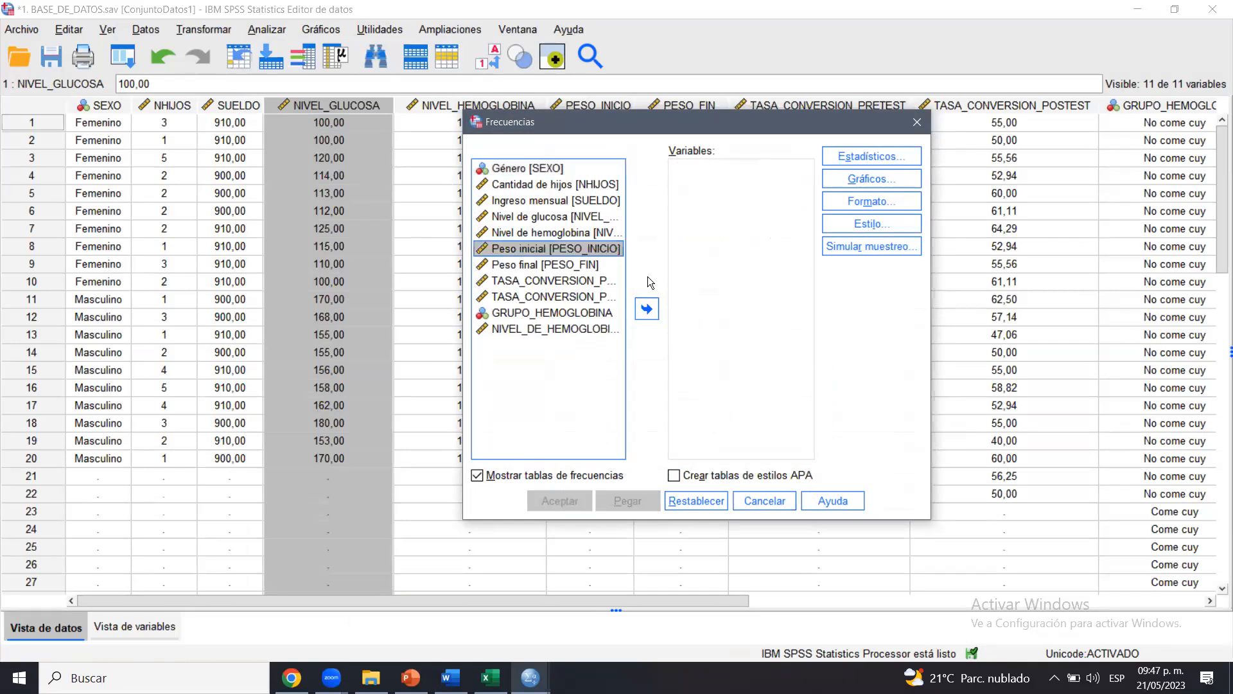
click(646, 309)
click(504, 474)
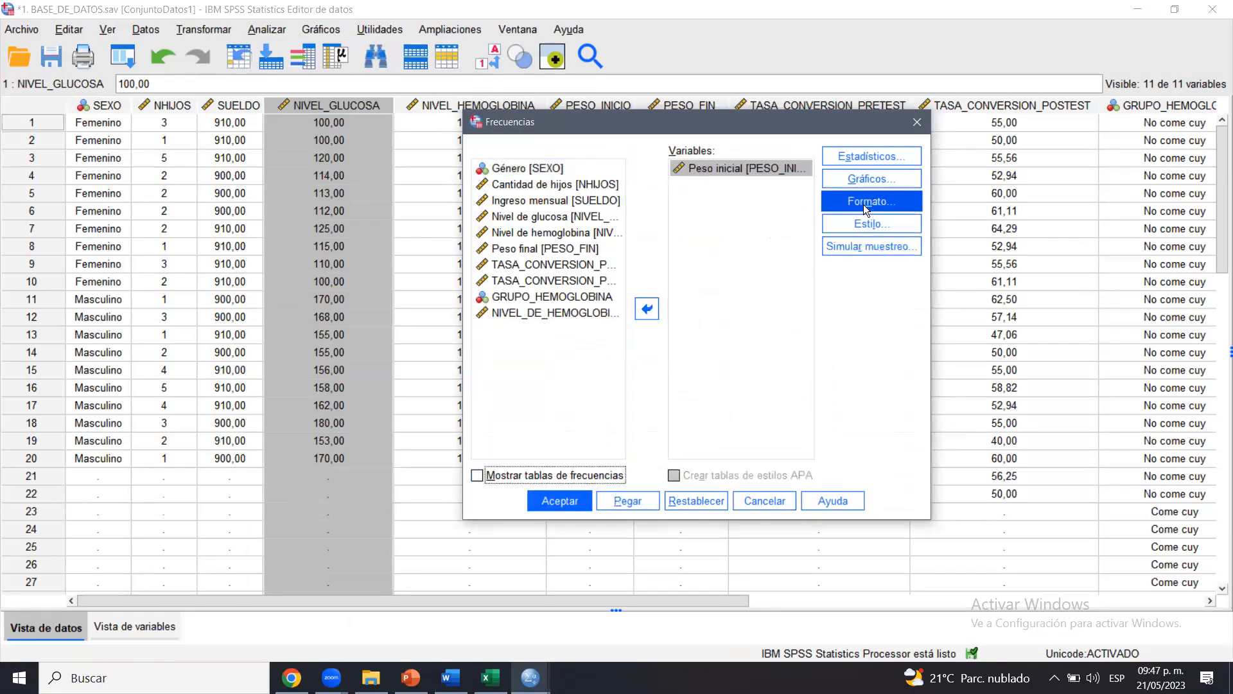
Add a histogram with the normal curve to the Peso inicial analysis and run it
click(874, 179)
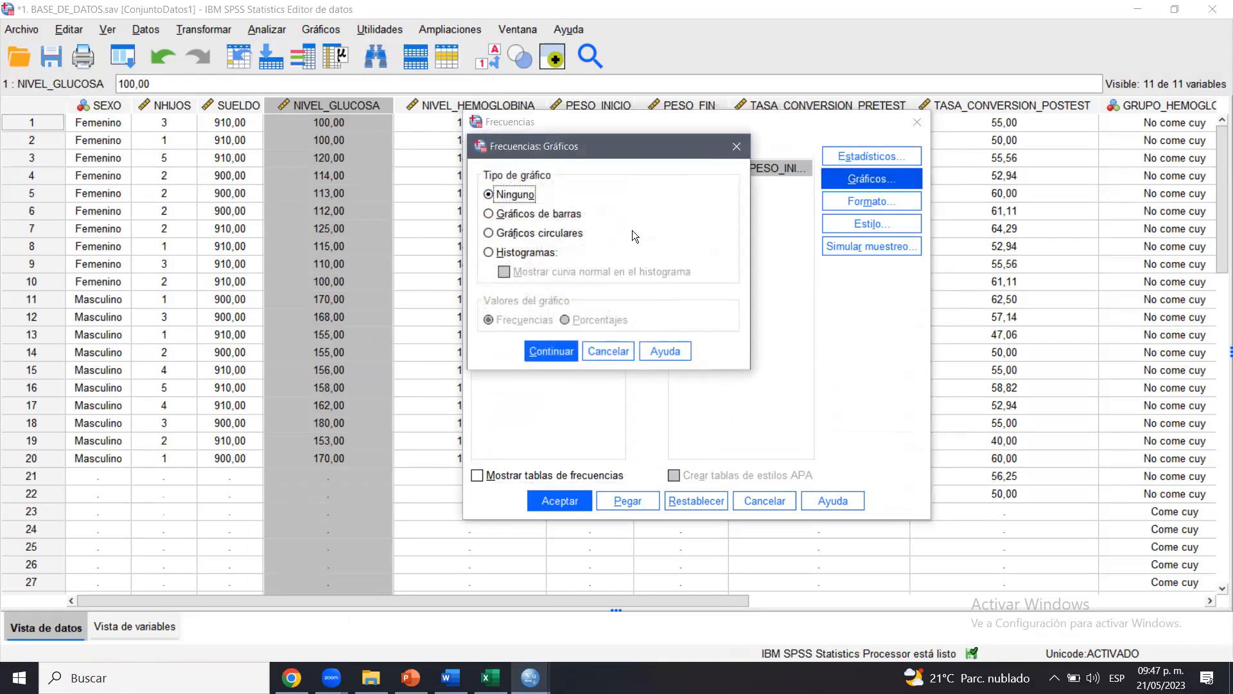
click(516, 253)
click(512, 271)
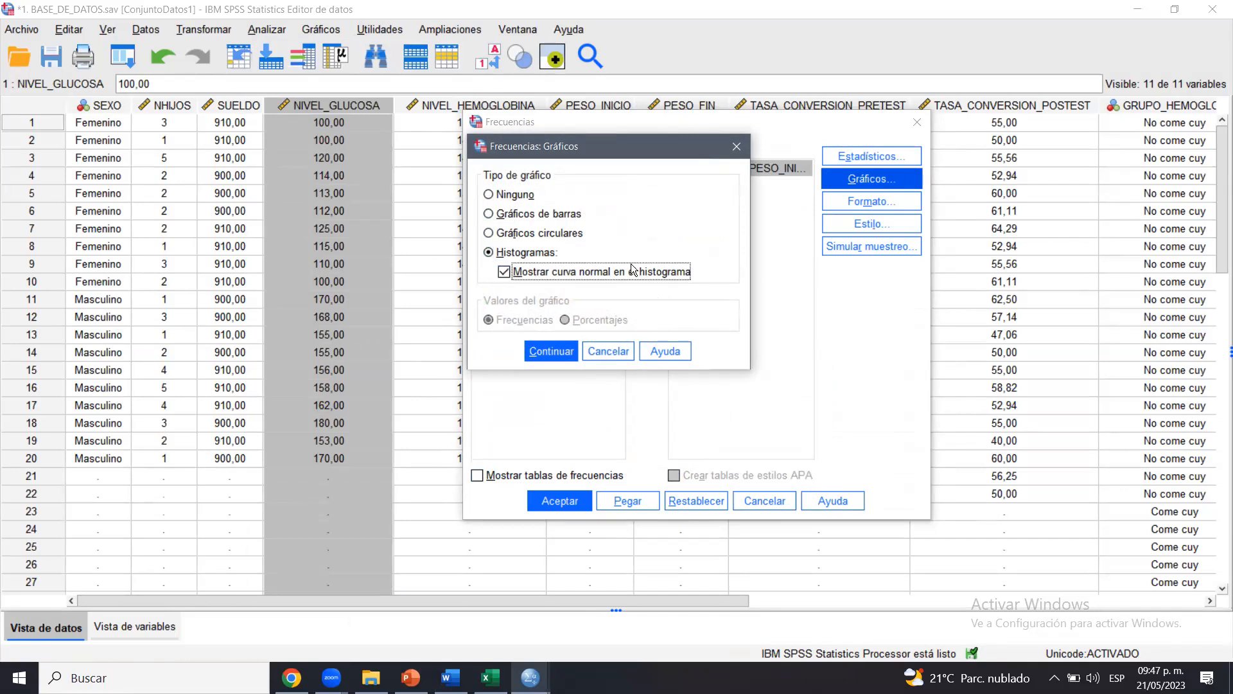
click(549, 350)
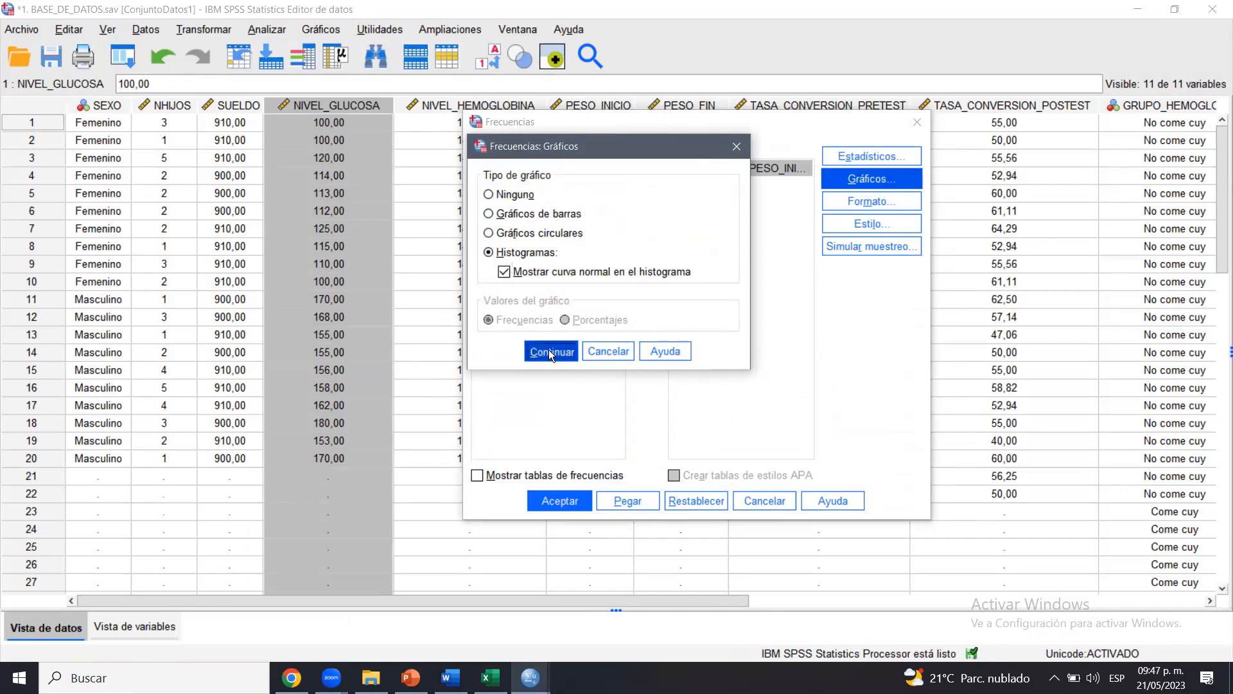
click(556, 501)
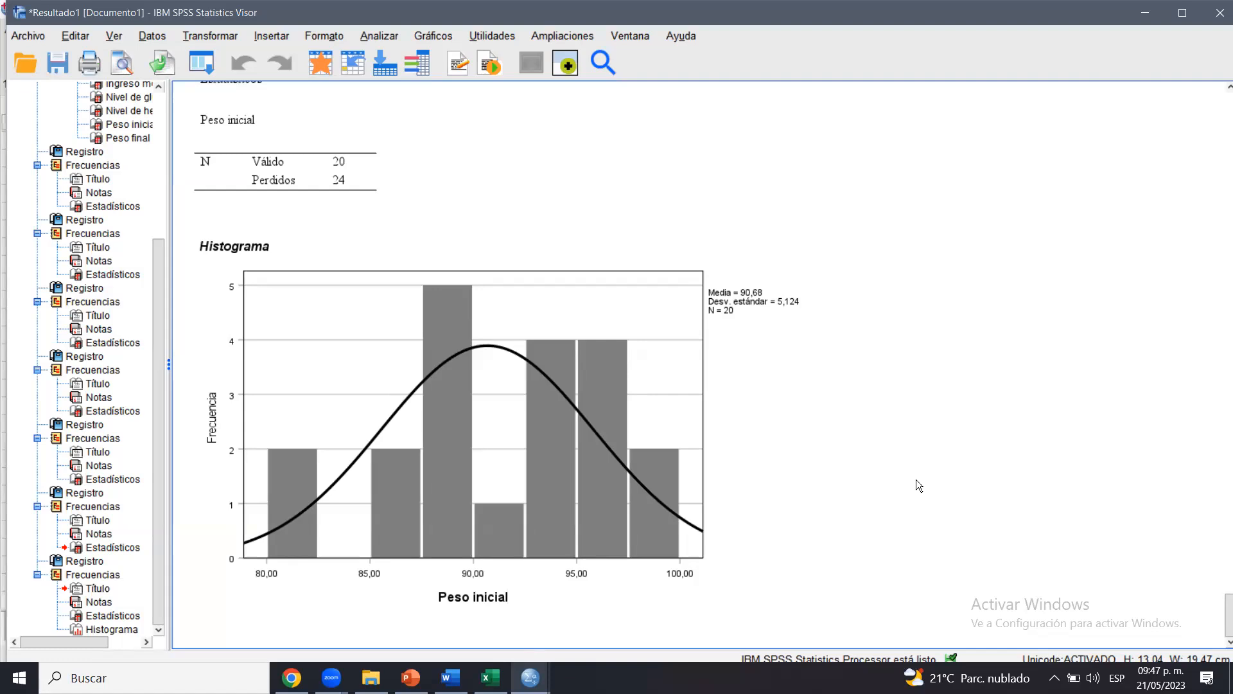
Trace a freehand bell-shaped curve over the Peso inicial histogram
click(316, 496)
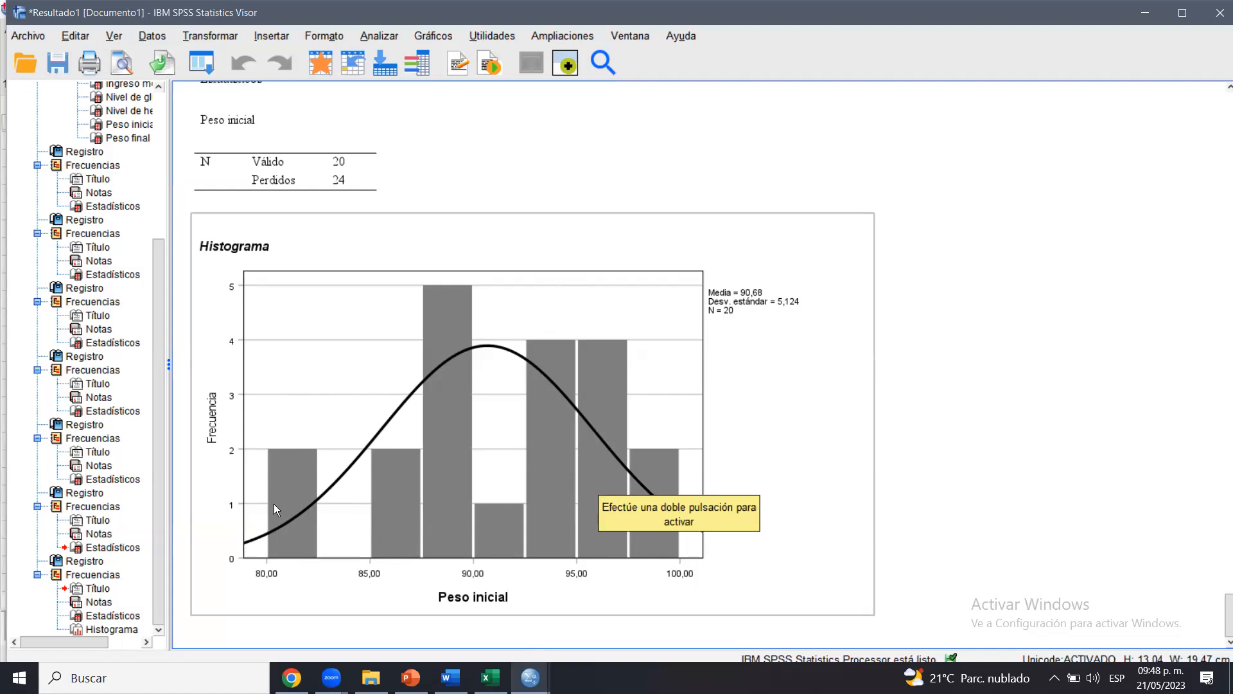
click(1014, 370)
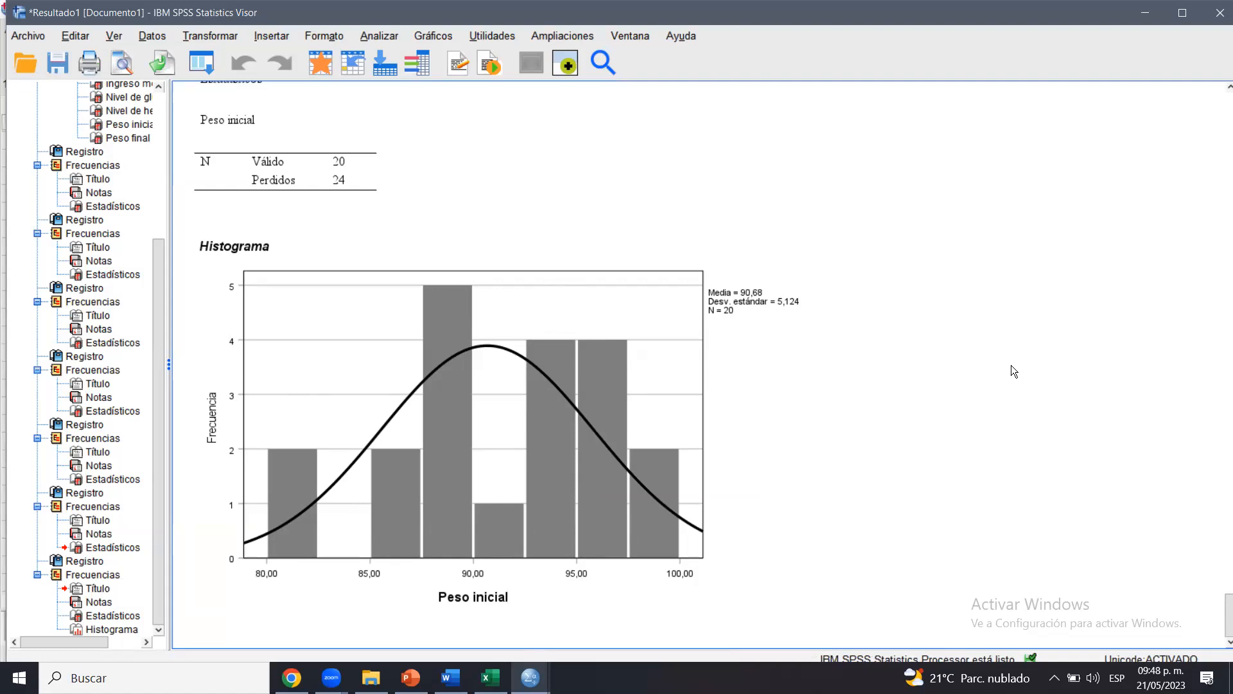
click(861, 392)
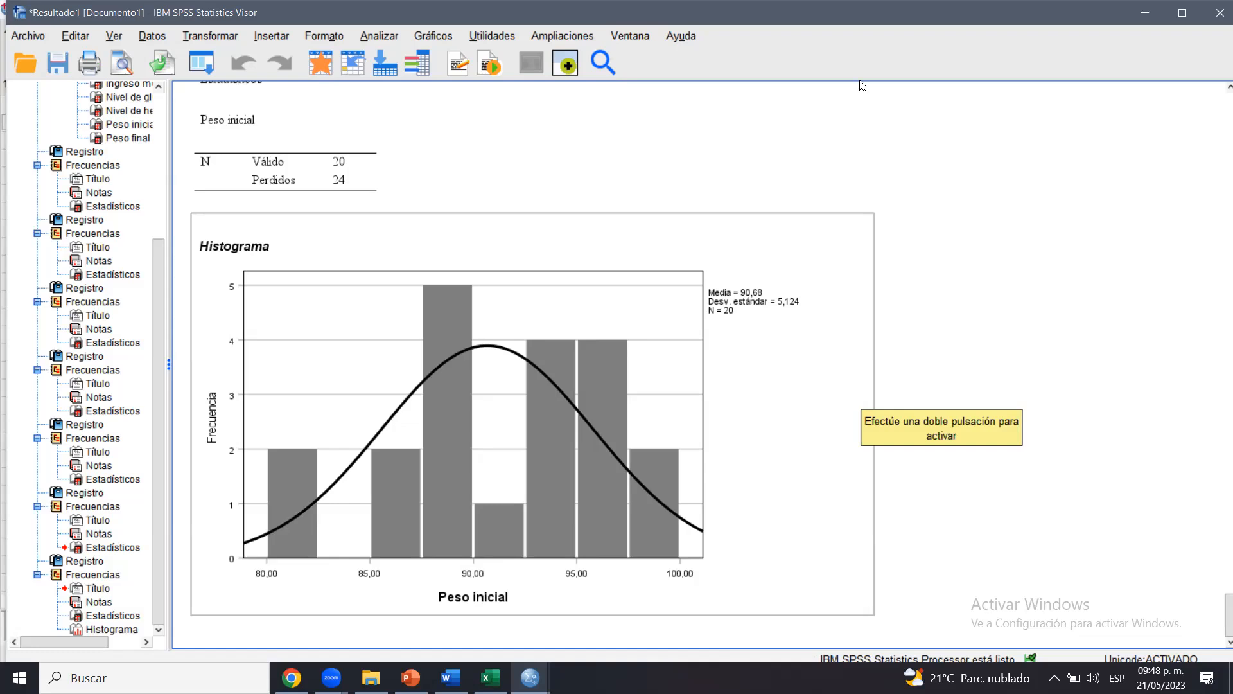
mouse_move(227, 533)
mouse_down()
mouse_move(323, 464)
mouse_move(434, 353)
mouse_move(527, 322)
mouse_move(721, 495)
mouse_move(780, 521)
mouse_move(549, 347)
mouse_move(379, 387)
mouse_move(219, 551)
mouse_move(237, 533)
mouse_move(639, 402)
mouse_up()
drag(683, 438, 750, 502)
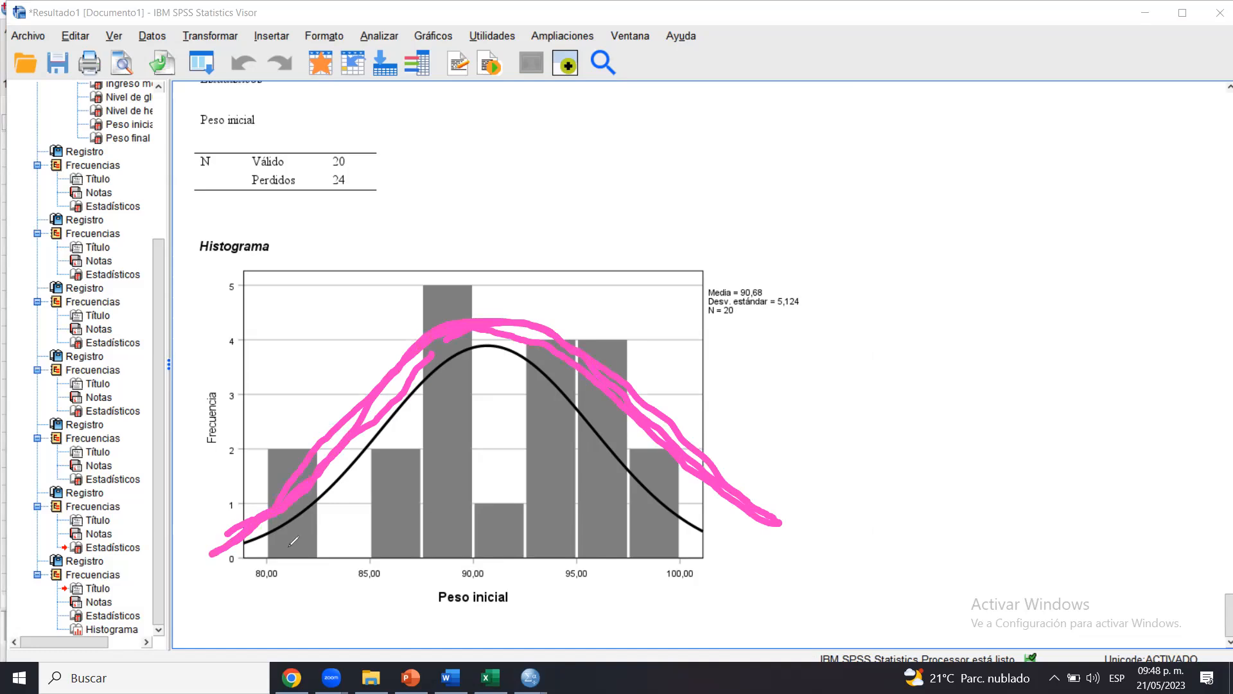
Sketch skewed and multi-peaked curves over and beside the histogram, and clear all the freehand drawings
mouse_move(265, 544)
mouse_down()
mouse_move(514, 528)
mouse_move(545, 507)
mouse_move(626, 331)
mouse_move(661, 326)
mouse_move(688, 381)
mouse_move(695, 514)
mouse_move(785, 542)
mouse_up()
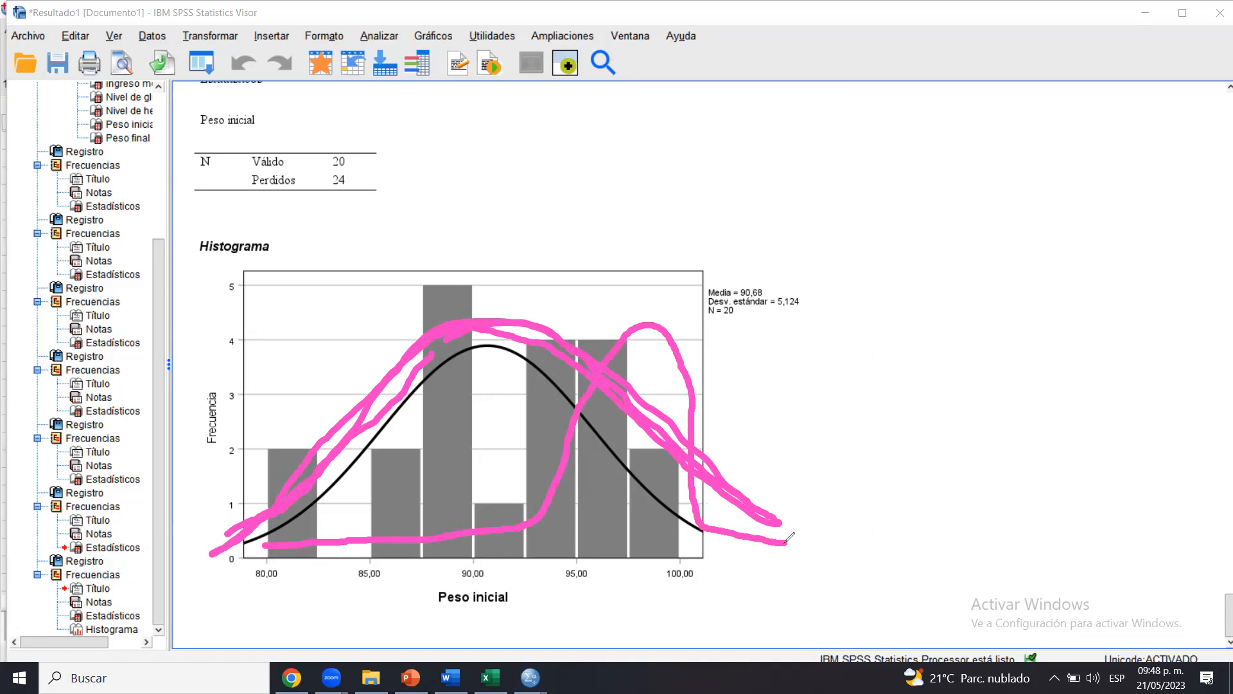
drag(762, 451, 803, 444)
mouse_move(987, 396)
mouse_down()
mouse_move(1143, 199)
mouse_move(1220, 282)
mouse_up()
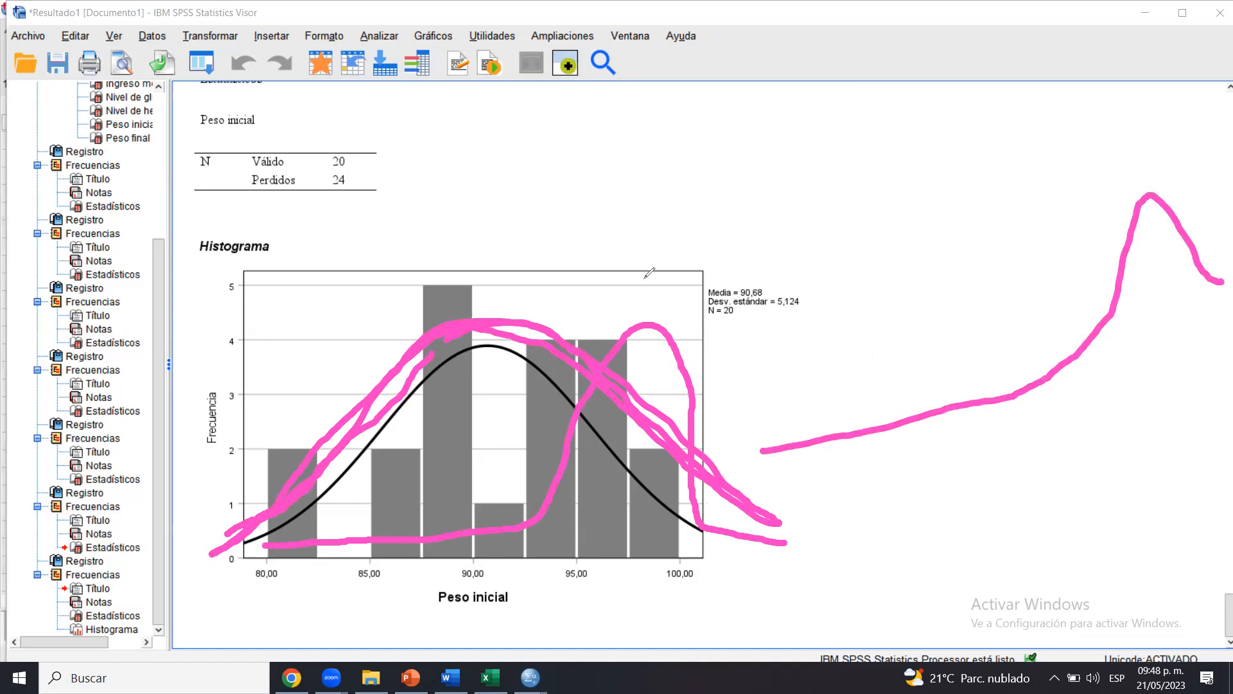
mouse_move(517, 304)
mouse_down()
mouse_move(550, 187)
mouse_move(663, 229)
mouse_move(768, 294)
mouse_up()
drag(807, 231, 947, 252)
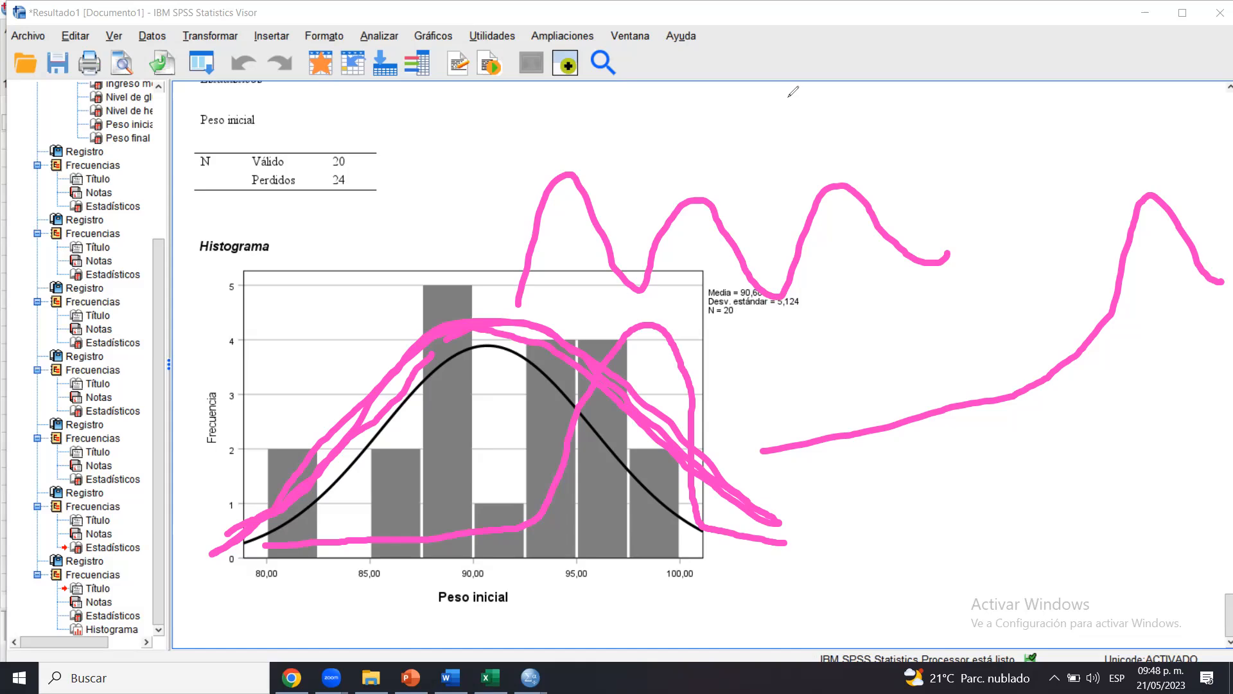
key(Escape)
click(421, 426)
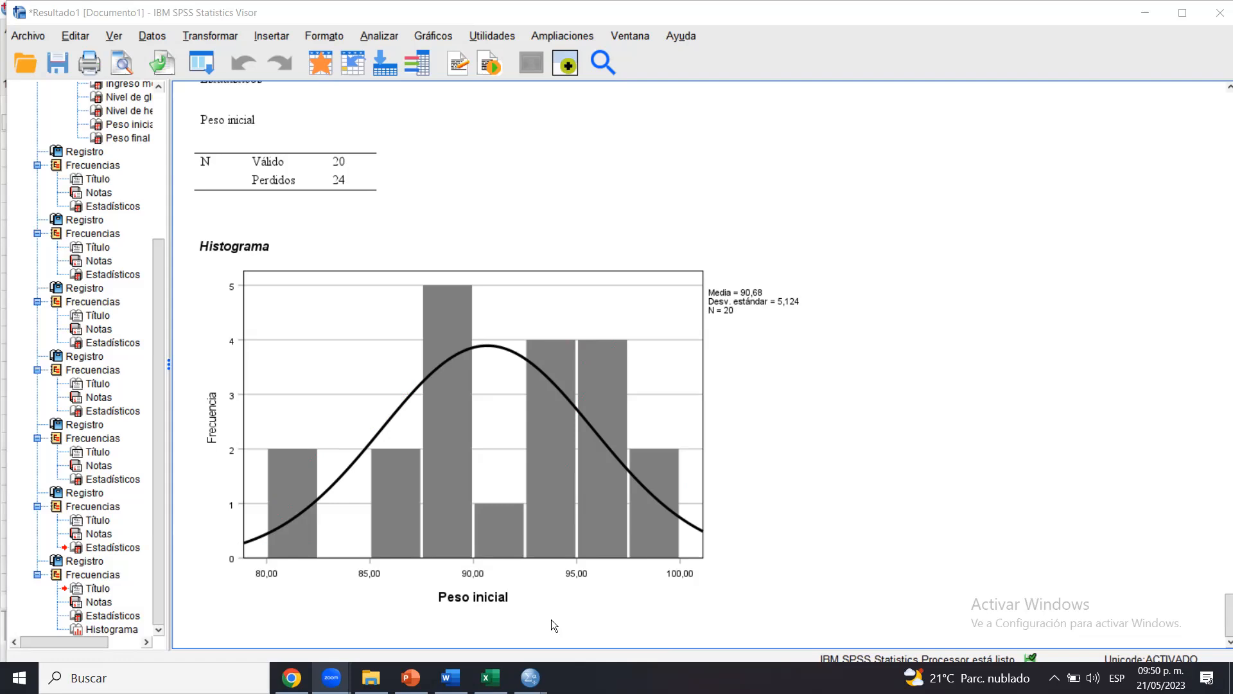
click(447, 349)
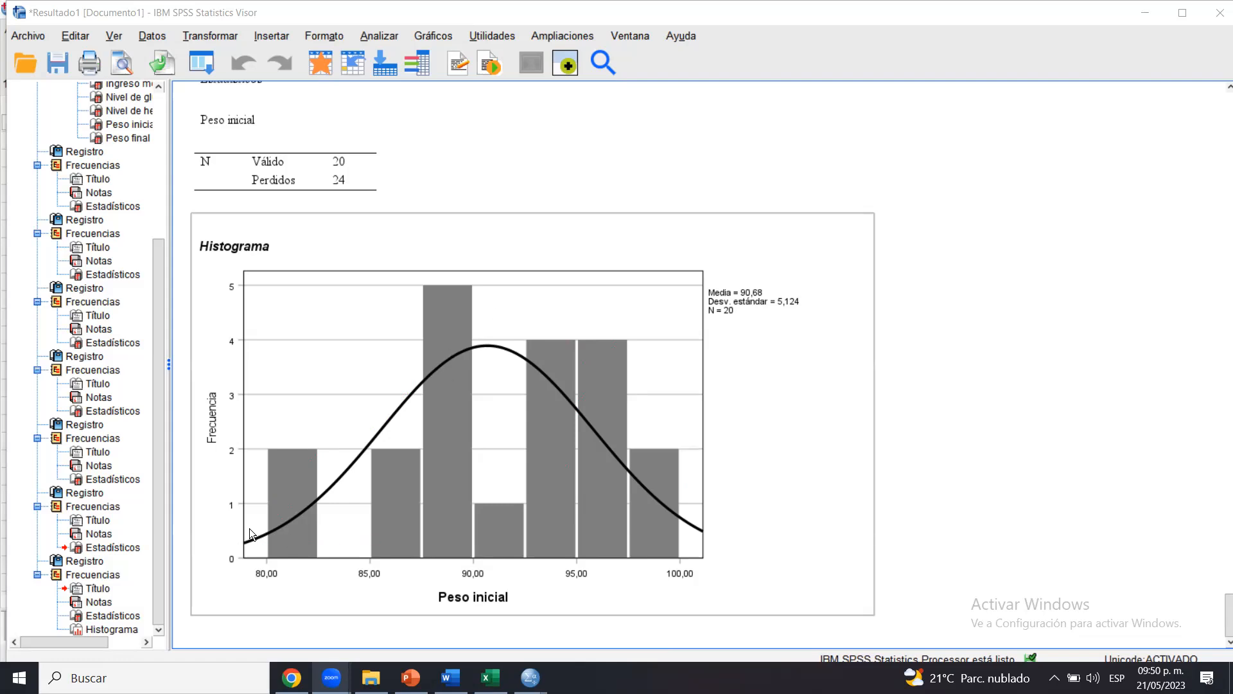
Replace Peso inicial with Peso final in the Frequencies analysis and run it to produce its histogram
click(371, 38)
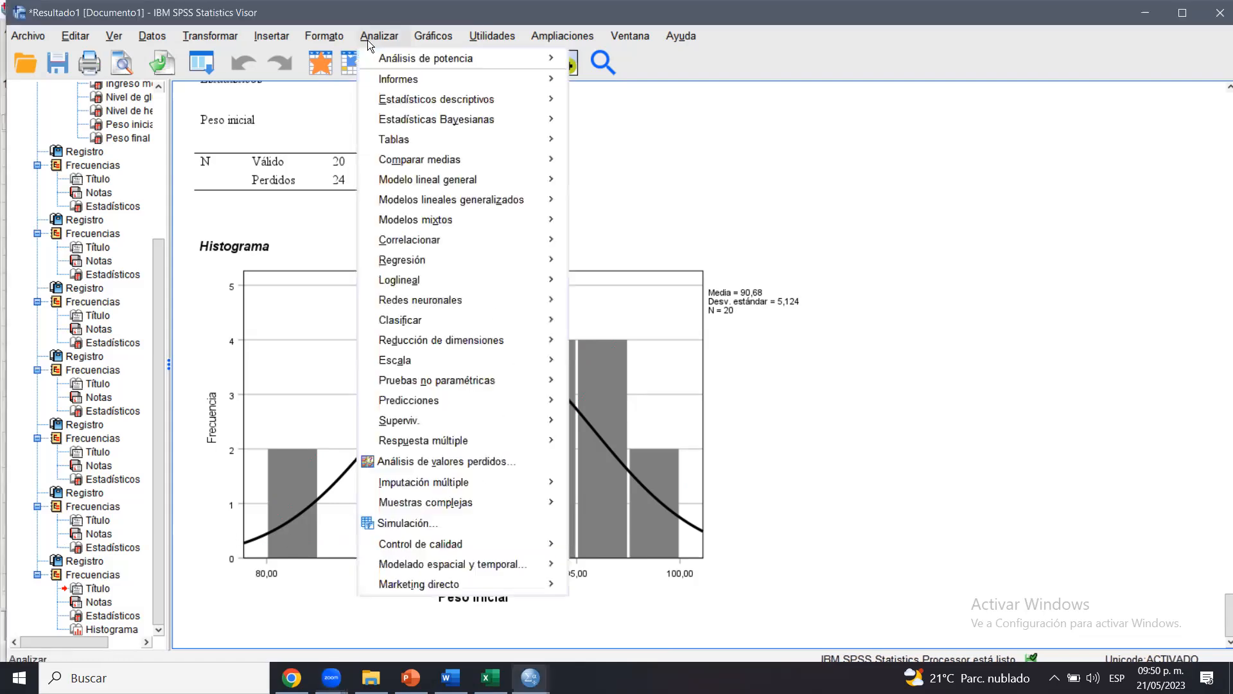
click(588, 100)
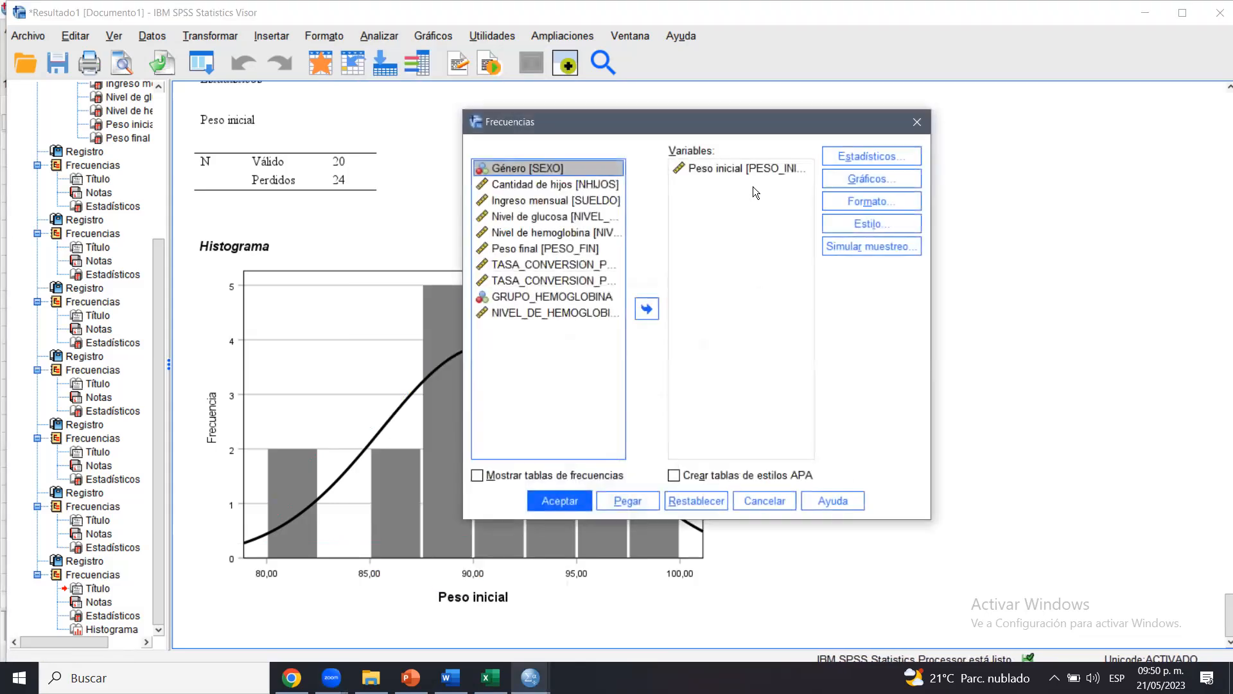
click(761, 170)
click(647, 308)
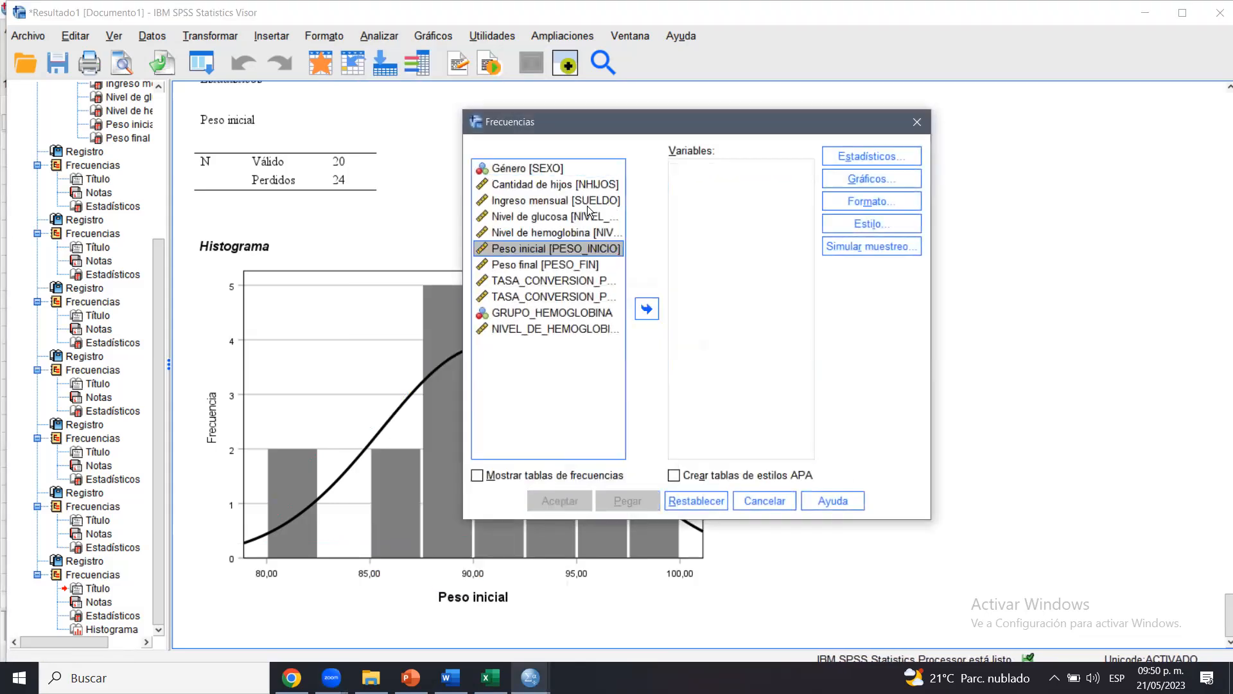
click(573, 204)
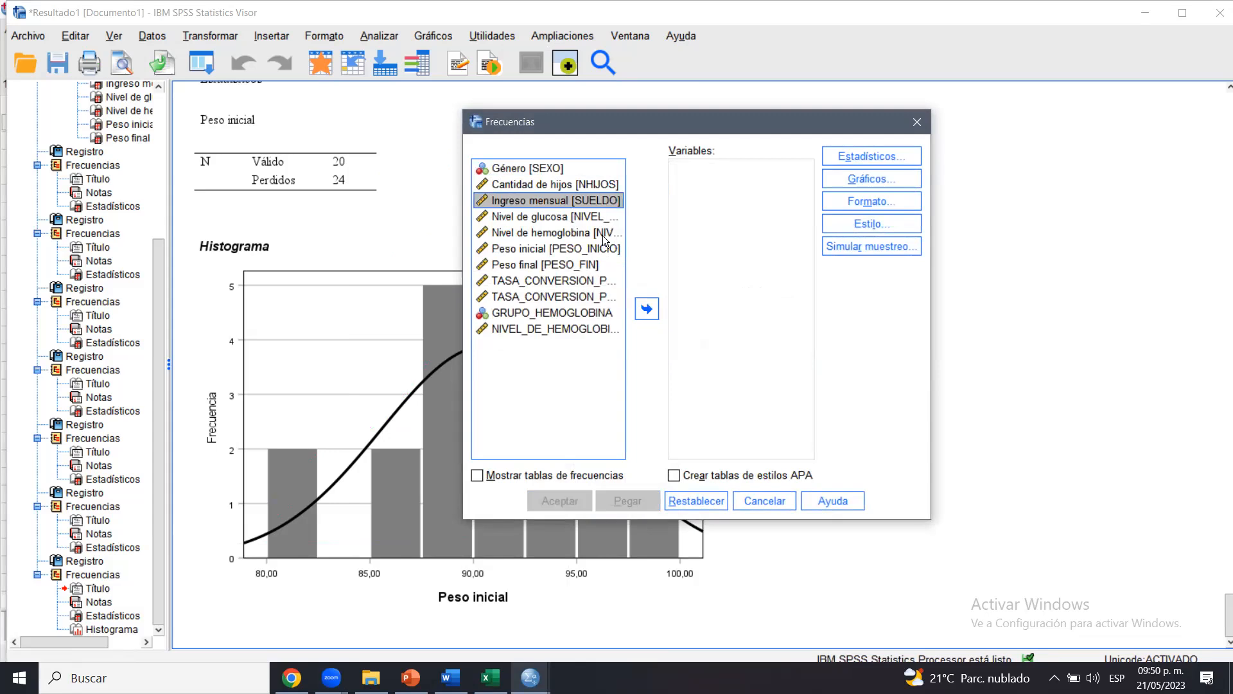
click(591, 265)
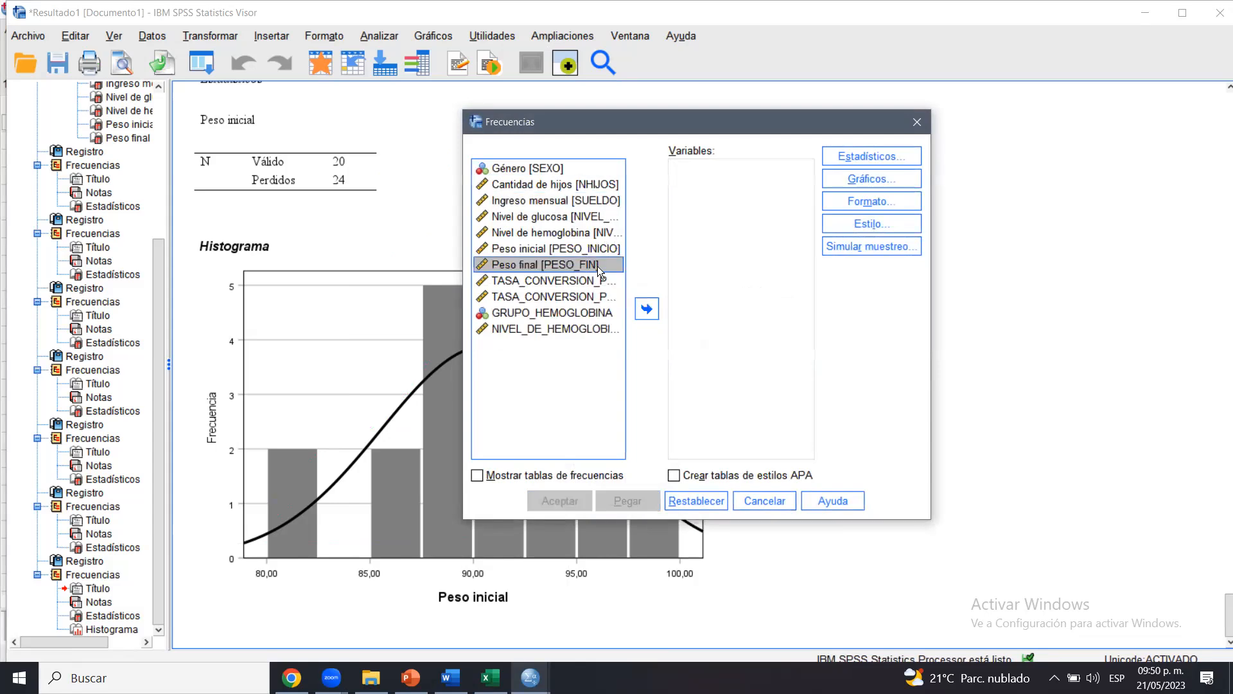
click(639, 309)
click(565, 502)
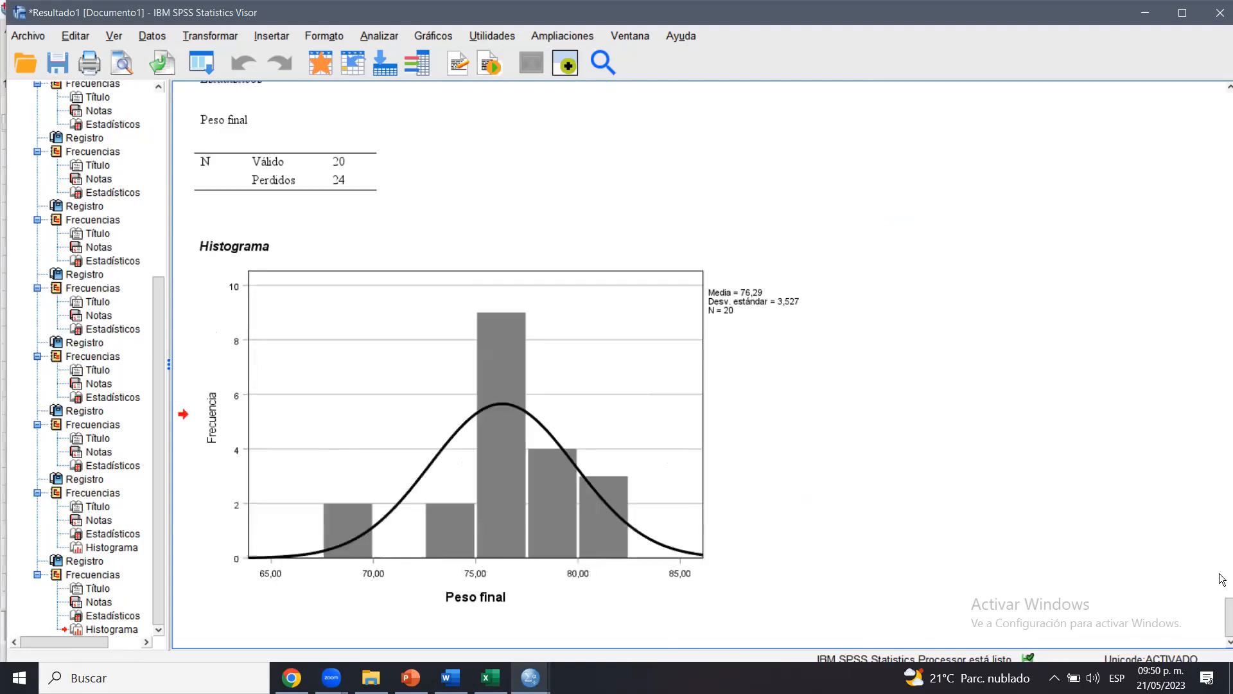
click(379, 517)
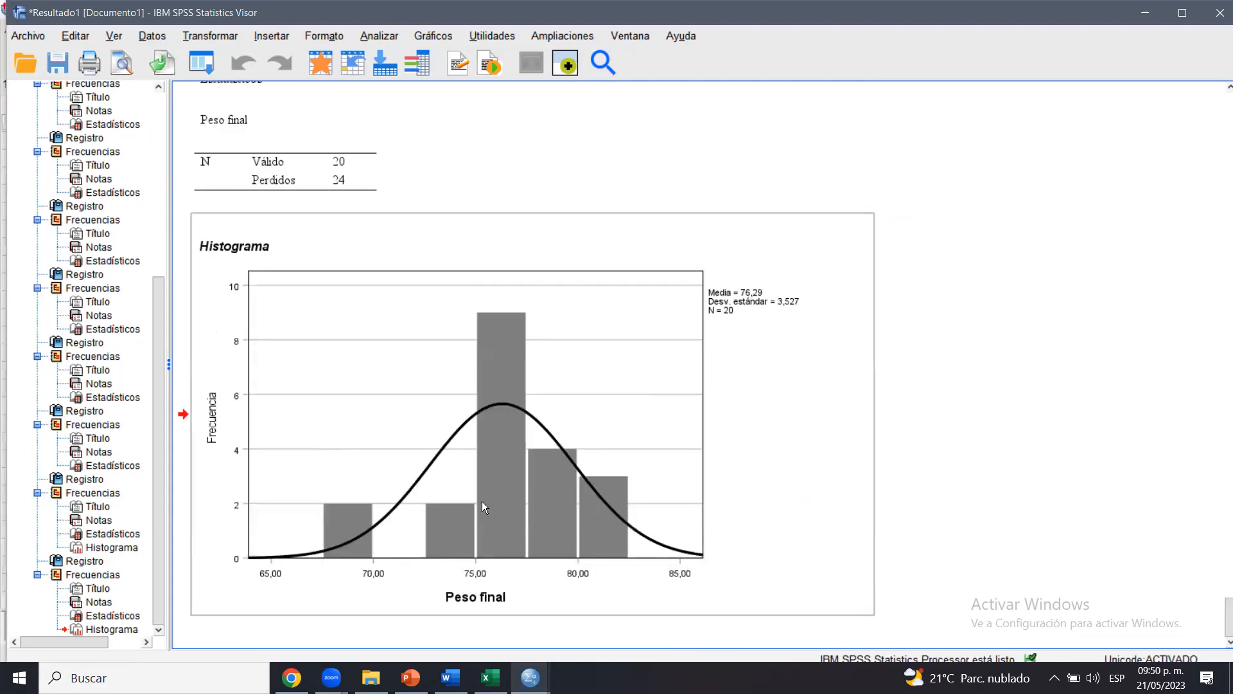
click(974, 415)
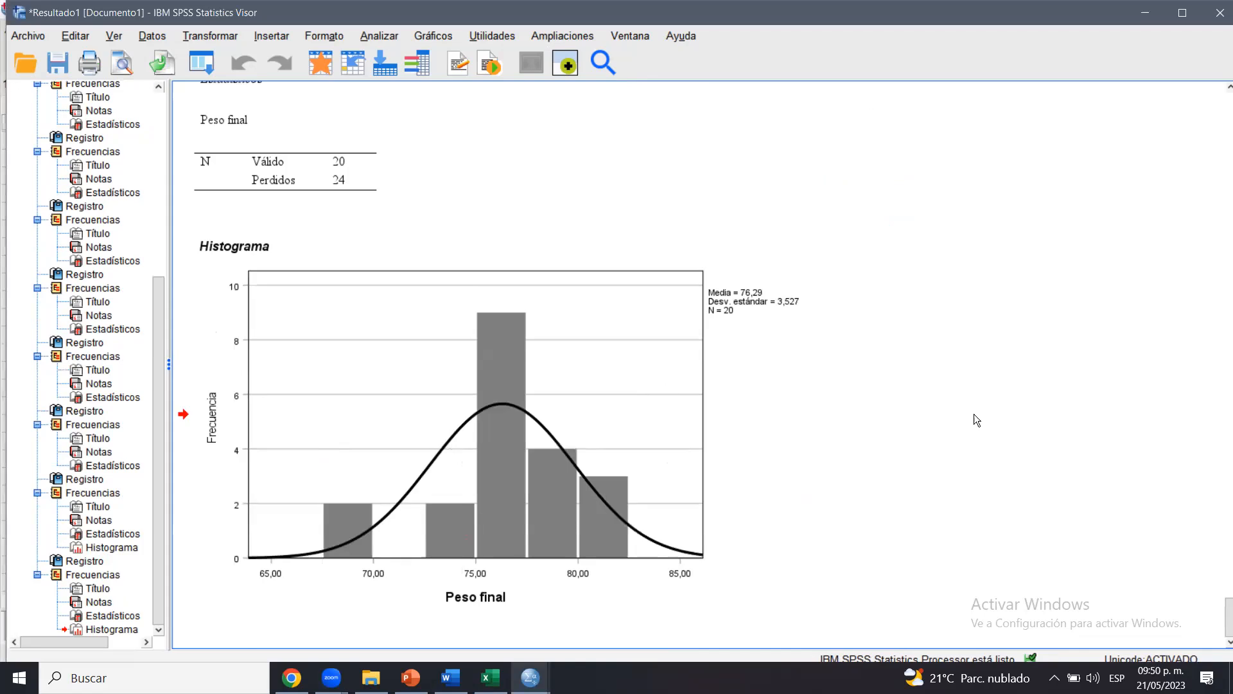
Replace Peso final with Ingreso mensual, Nivel de glucosa and Nivel de hemoglobina in the Frequencies analysis and run it
click(363, 33)
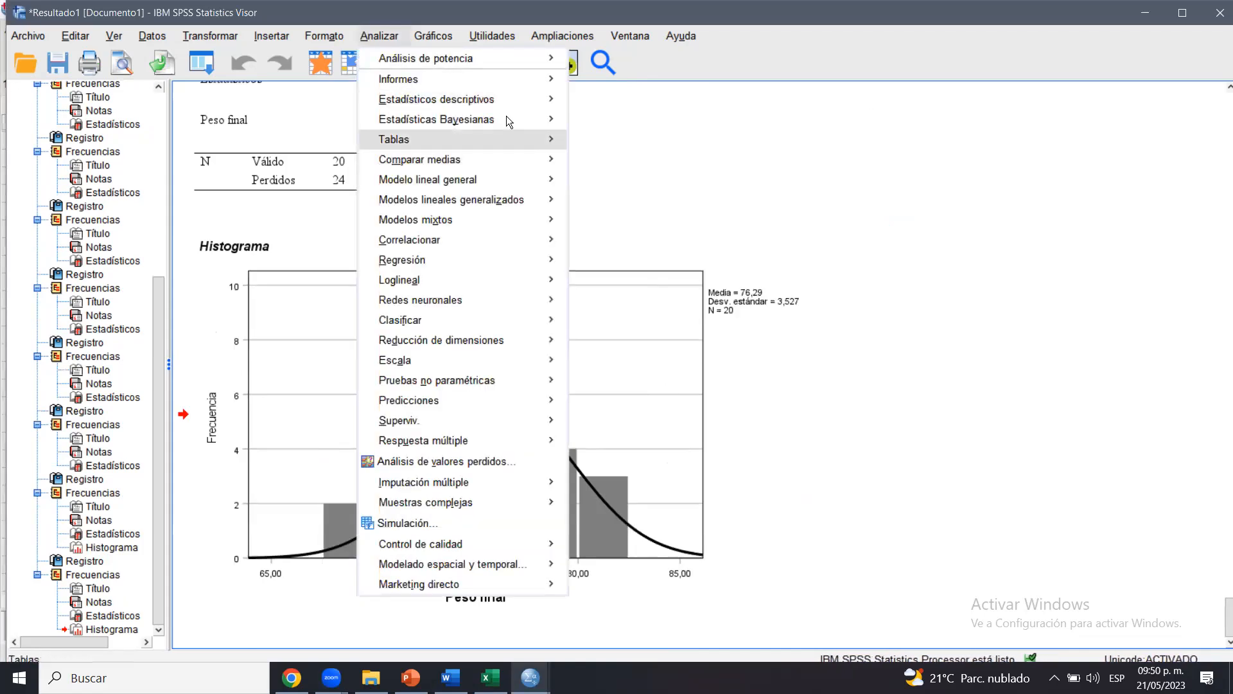
mouse_move(537, 100)
click(588, 105)
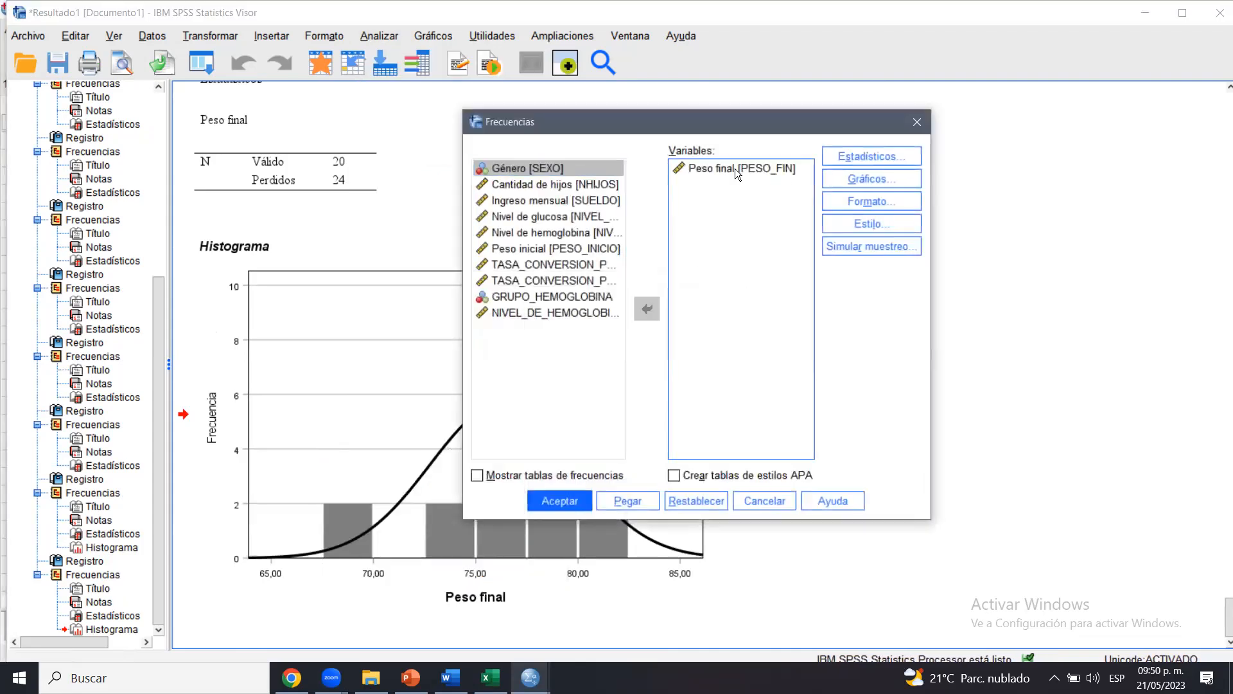
click(653, 317)
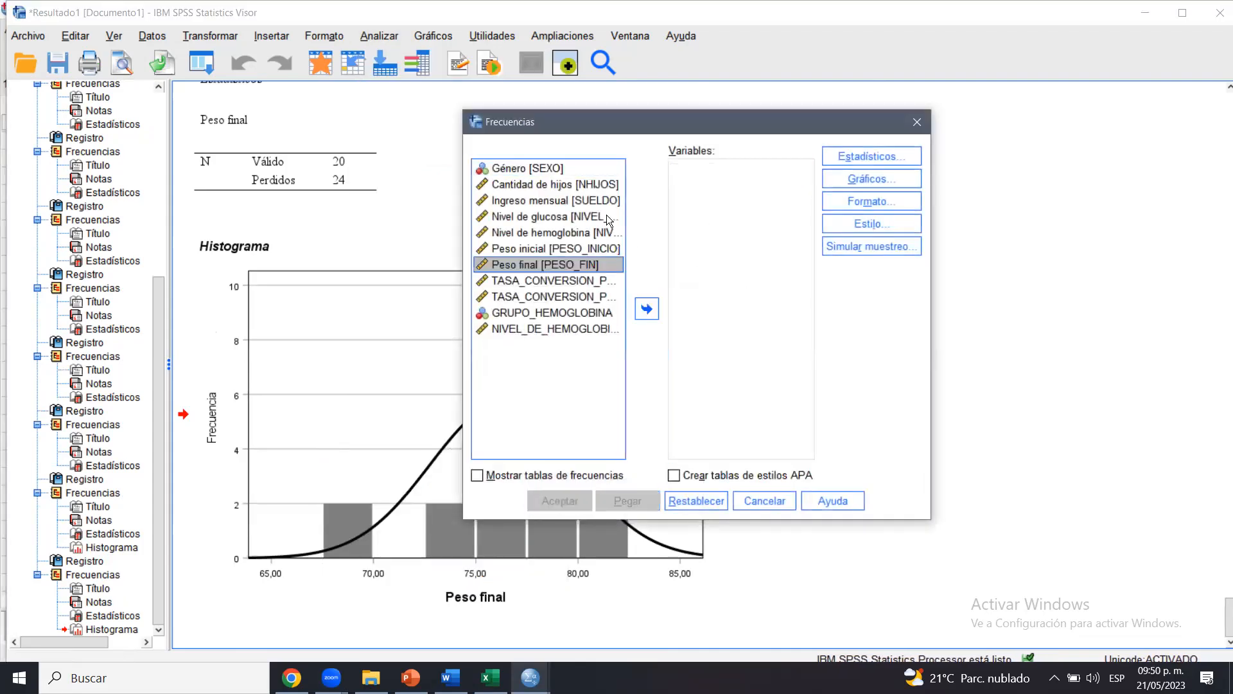
click(534, 198)
shift+click(547, 229)
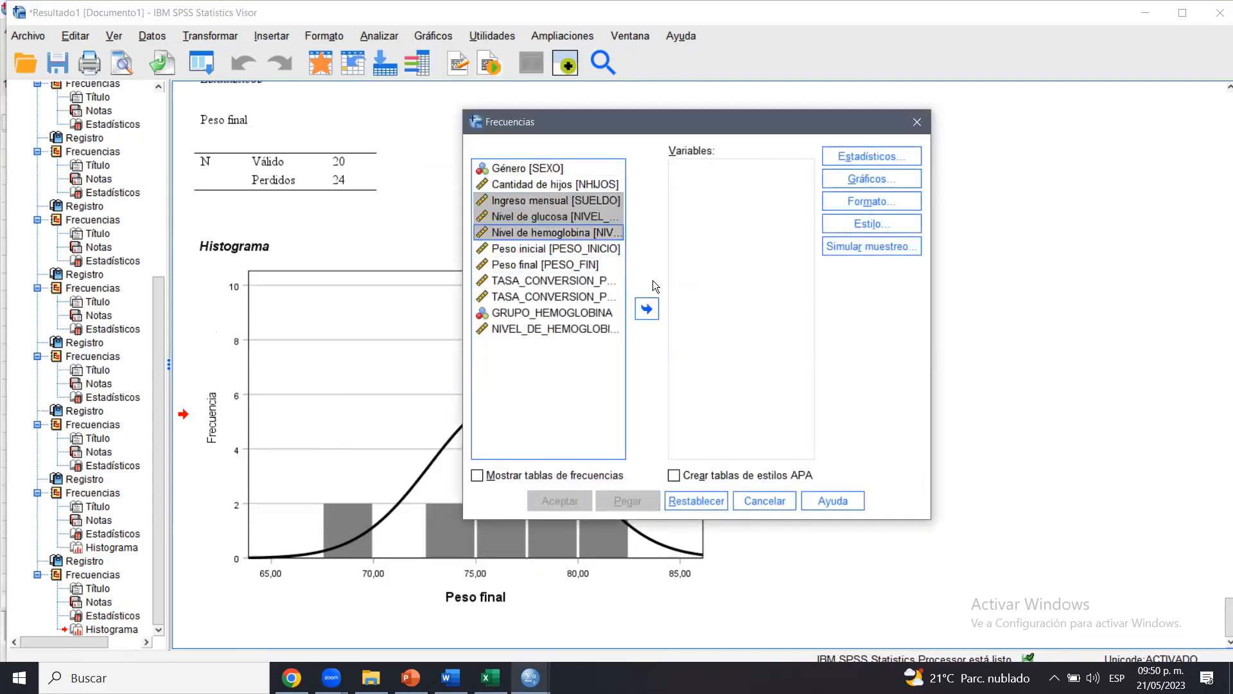
click(650, 309)
click(559, 501)
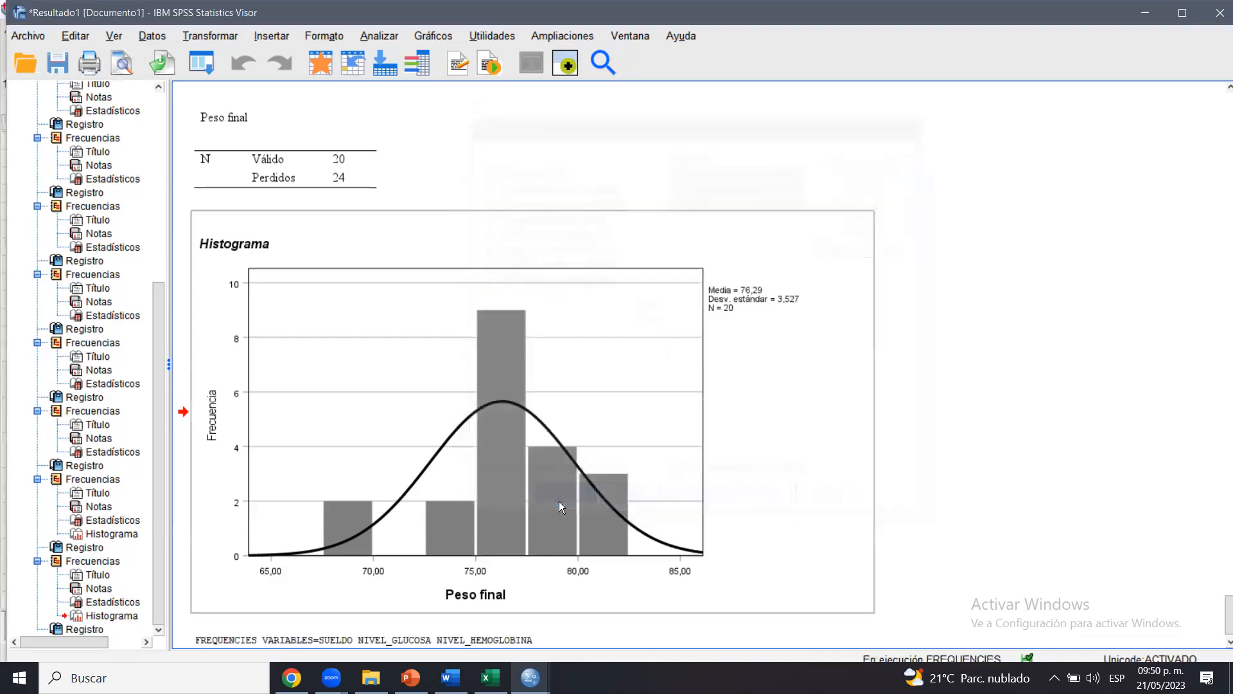
Compare the glucose, hemoglobin and Peso final histograms with their normal curves
drag(1222, 571, 1222, 598)
click(412, 330)
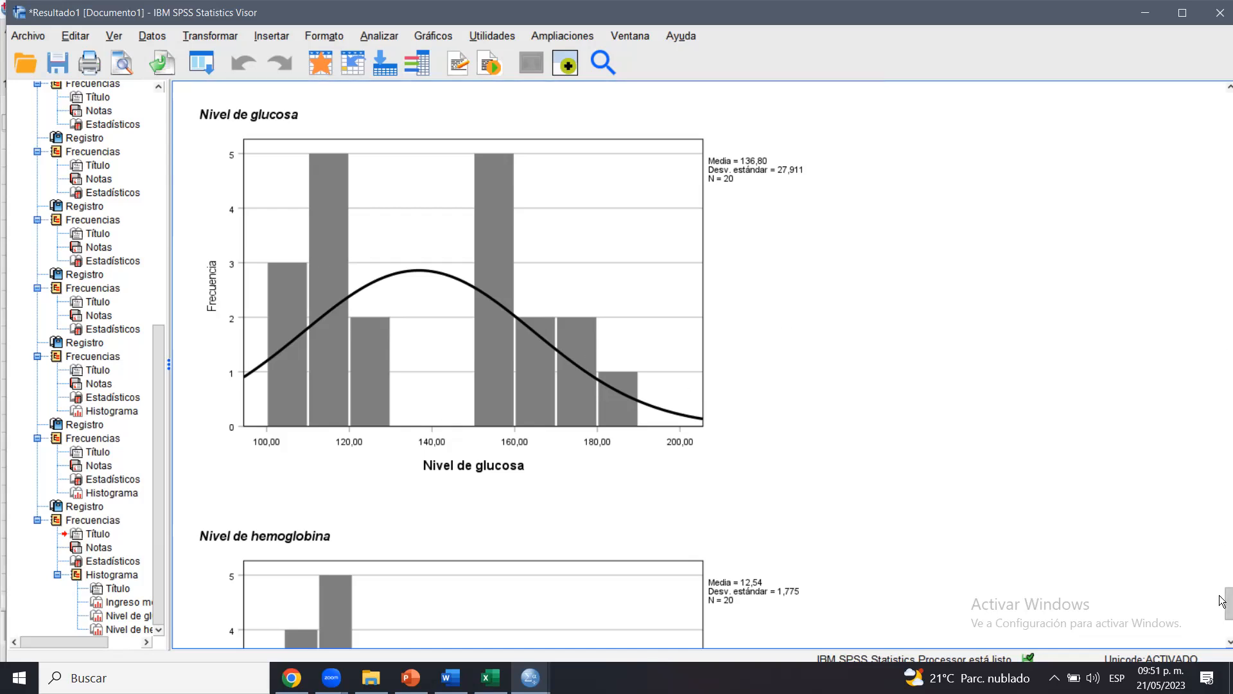
scroll(1222, 607, down, 5)
mouse_move(1222, 640)
mouse_down()
mouse_move(1222, 546)
mouse_move(1222, 662)
mouse_up()
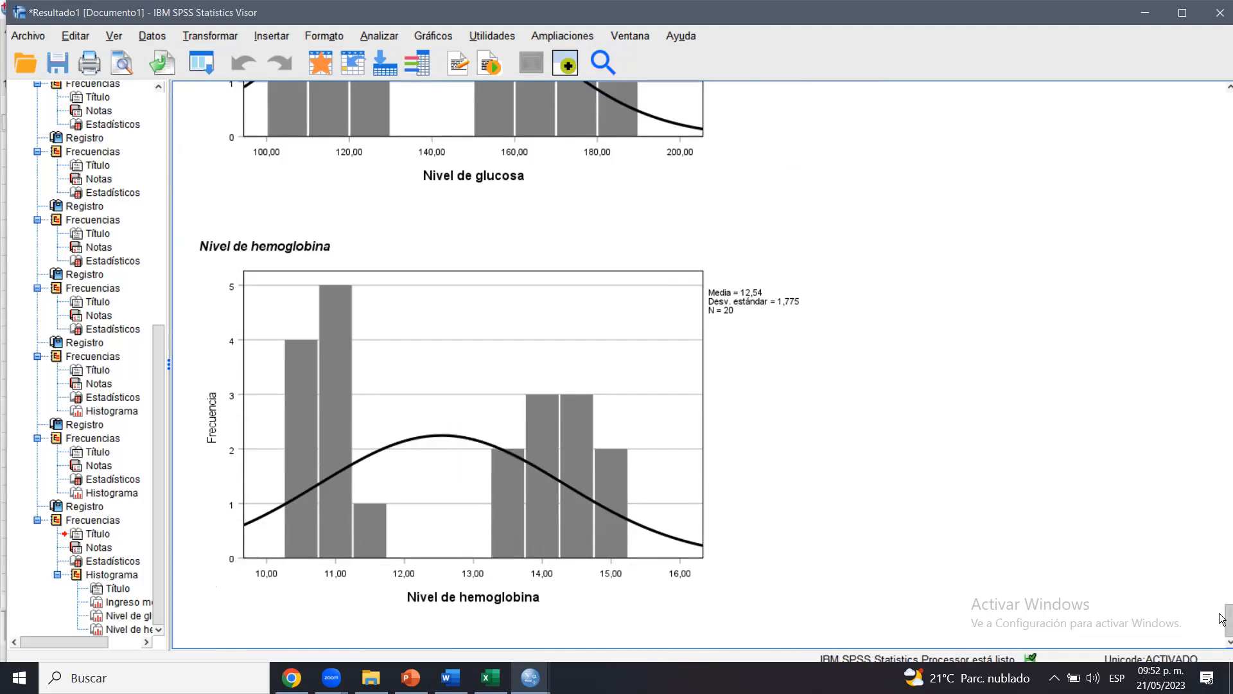
drag(1222, 628, 1221, 533)
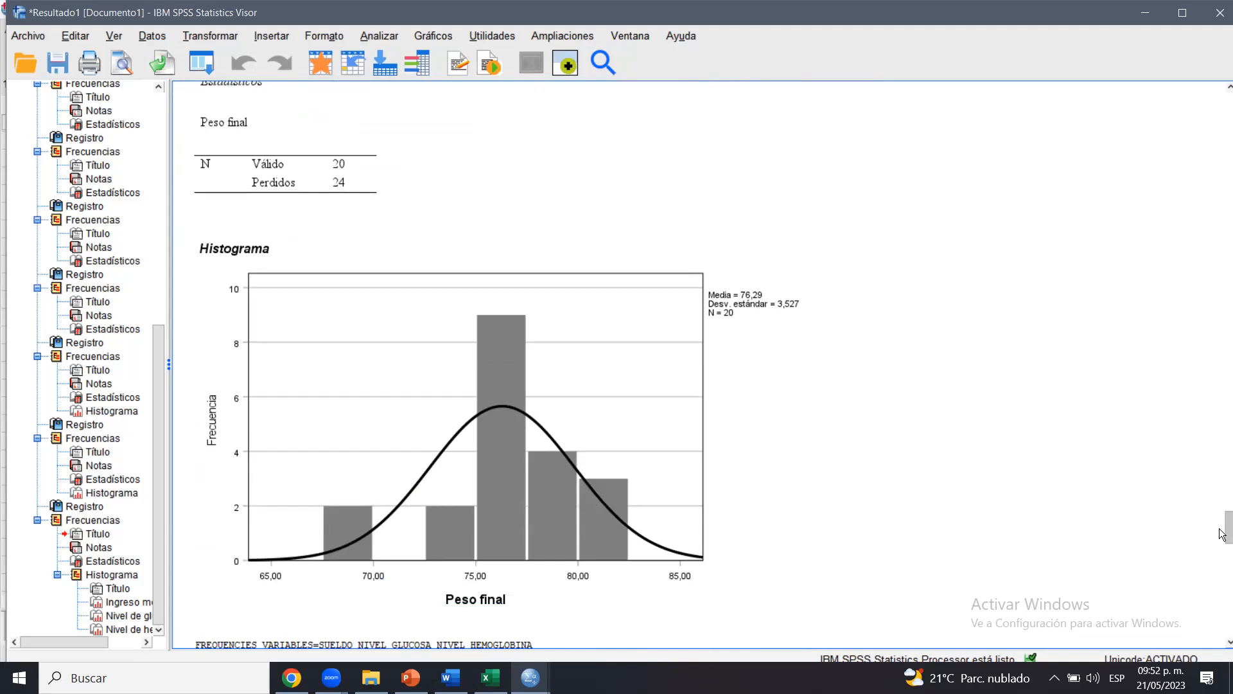
drag(1221, 533, 1222, 637)
Switch to Word to review the skewness and kurtosis table with its interpretation, and show the Medidas de posición slide in PowerPoint
click(451, 678)
click(768, 457)
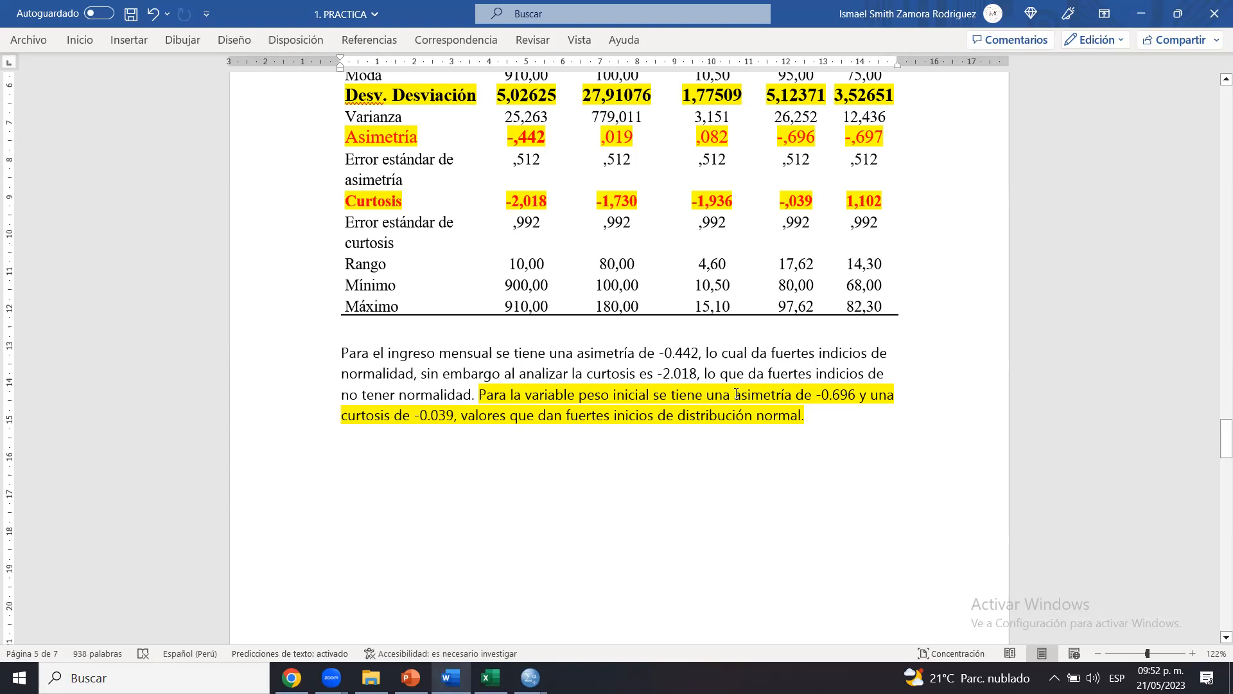
click(861, 418)
scroll(1045, 402, up, 3)
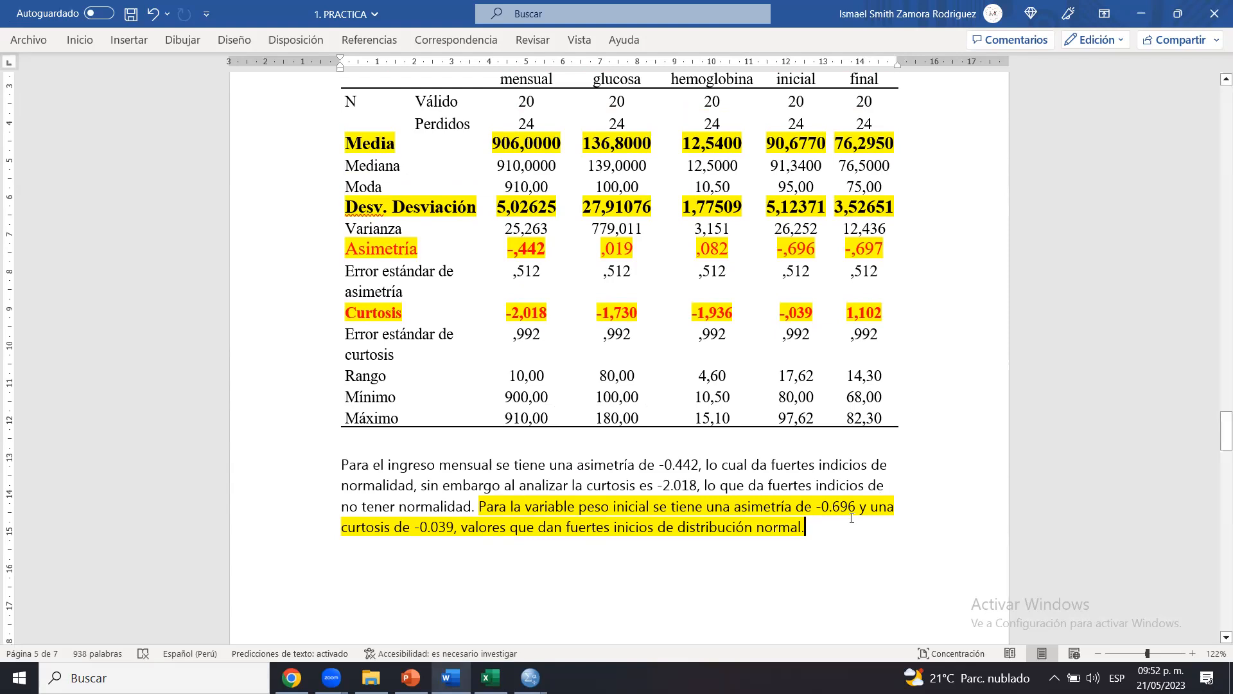
double_click(531, 567)
mouse_move(1226, 429)
mouse_down()
mouse_move(1226, 449)
mouse_move(1222, 415)
mouse_up()
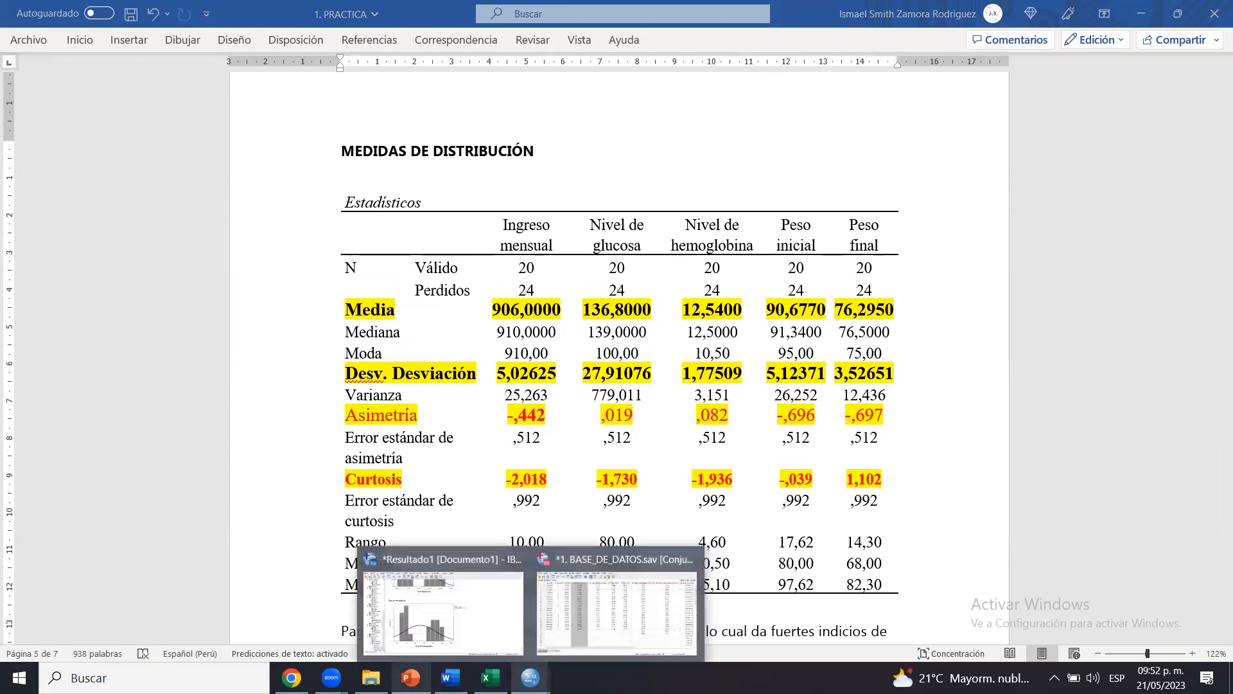
click(411, 678)
click(84, 528)
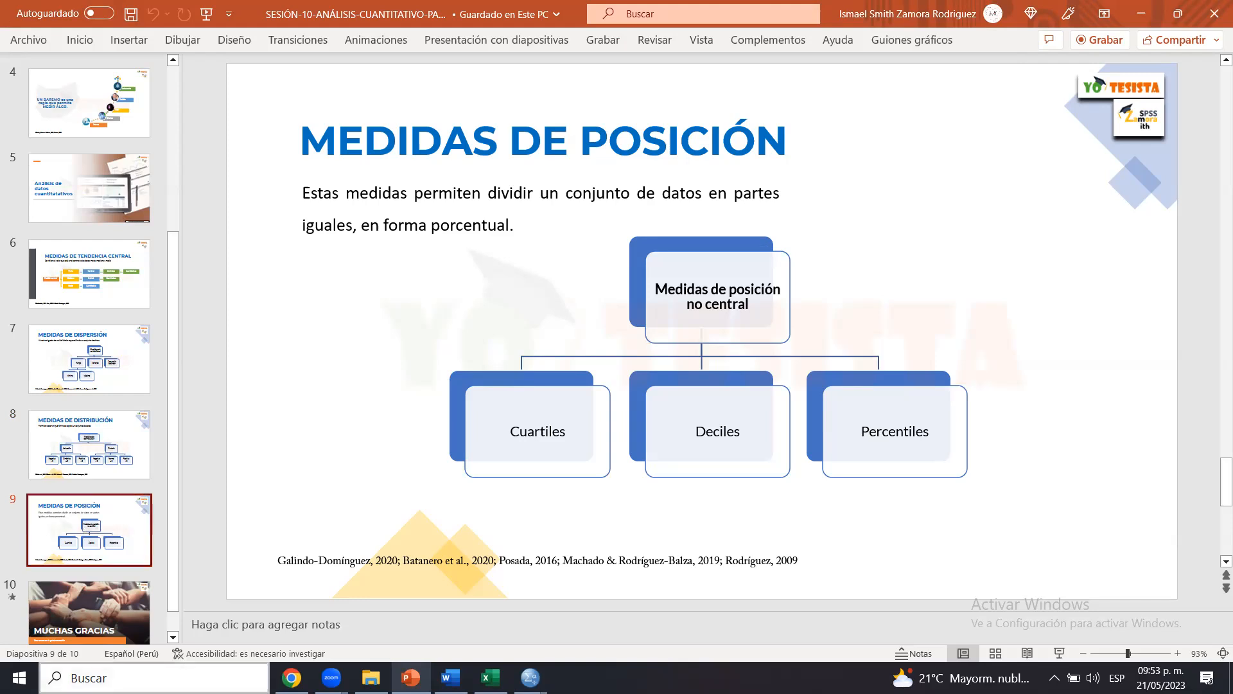
Switch to the SPSS data editor and set up a reset Frequencies analysis for Nivel de glucosa and Nivel de hemoglobina without frequency tables
mouse_move(531, 676)
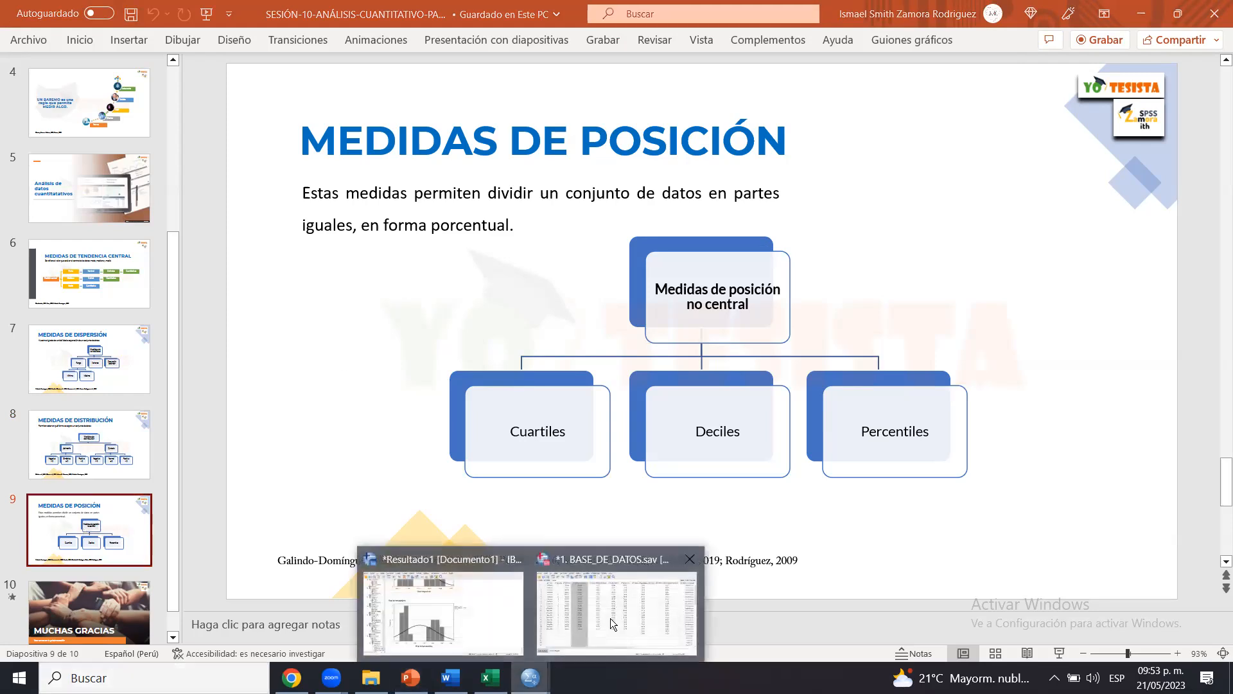
click(611, 618)
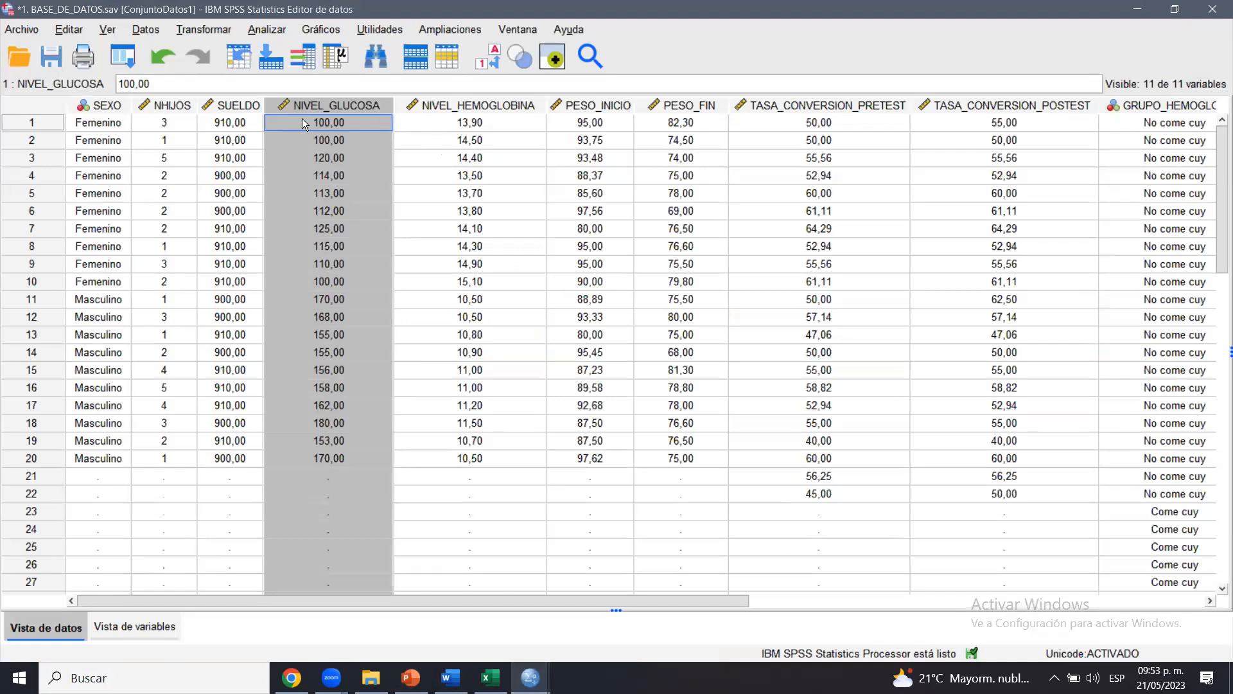
click(267, 30)
mouse_move(389, 95)
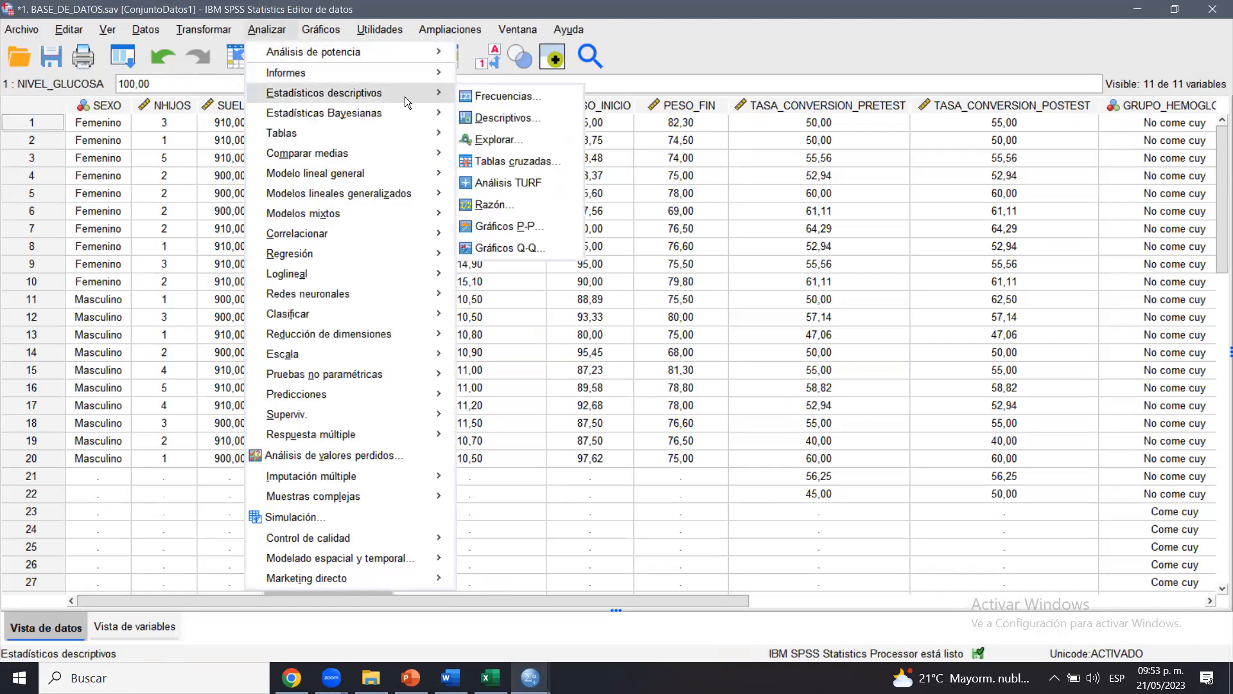
click(478, 96)
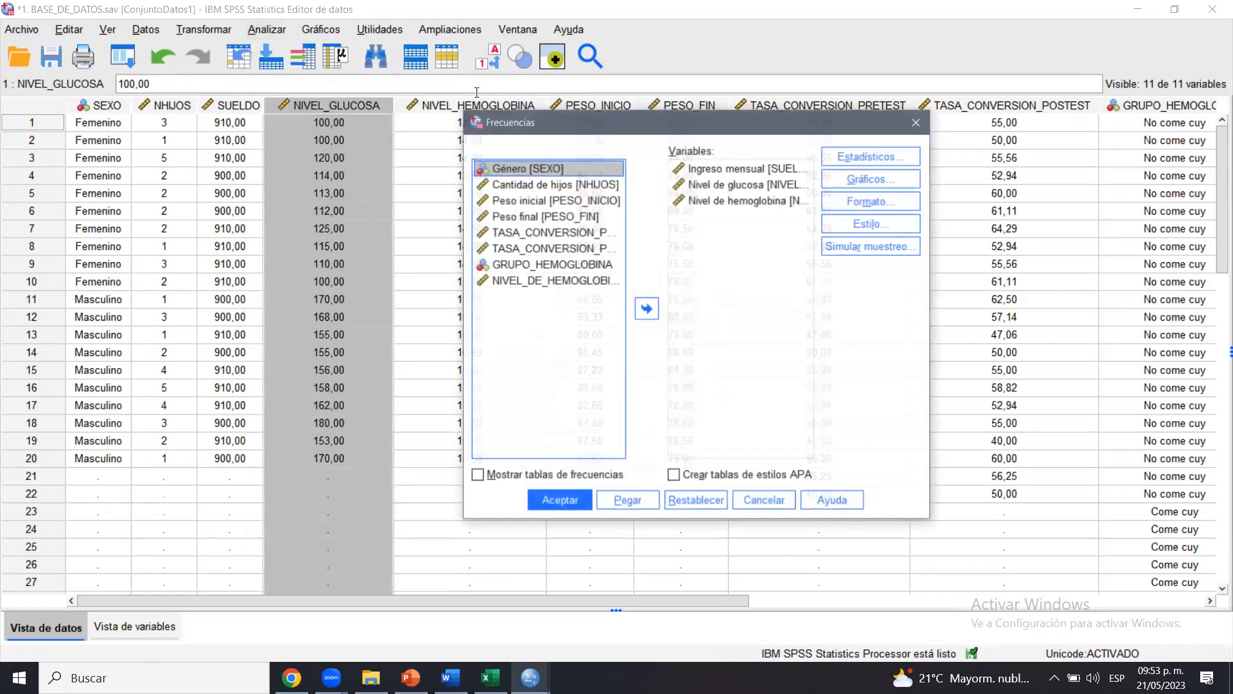
click(691, 500)
click(528, 218)
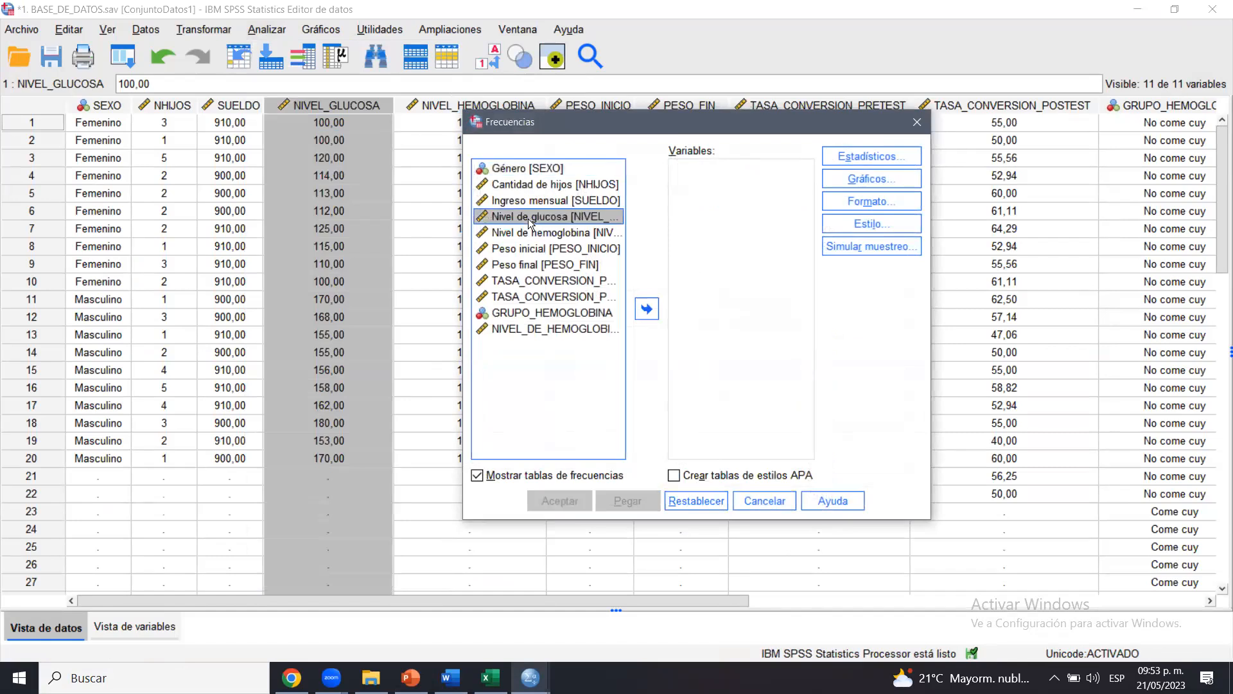
ctrl+click(517, 232)
click(647, 309)
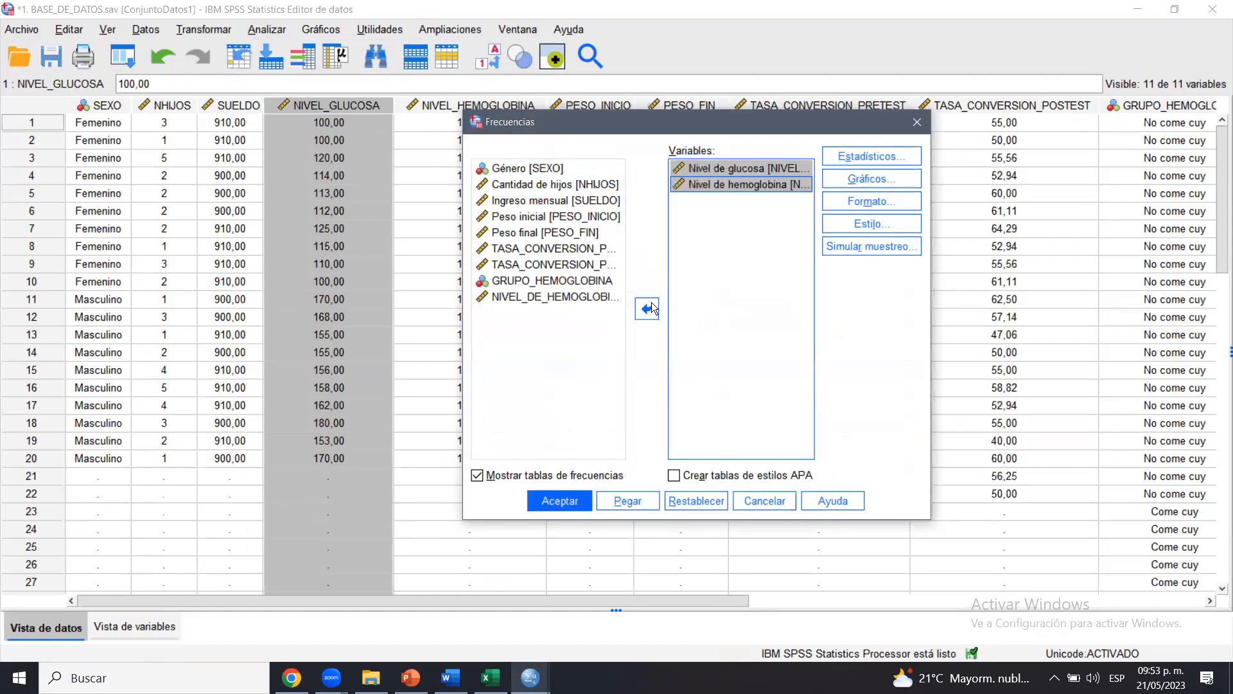
click(476, 475)
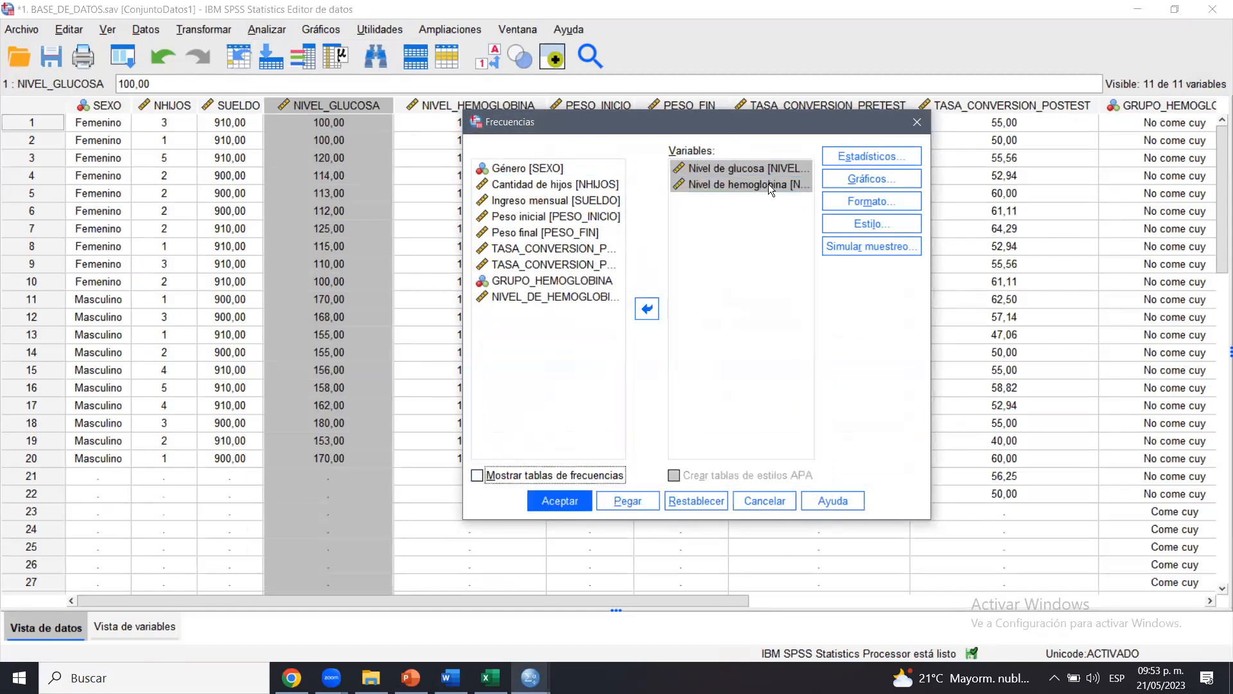
Request quartiles for the glucose and hemoglobin analysis and run it
click(855, 151)
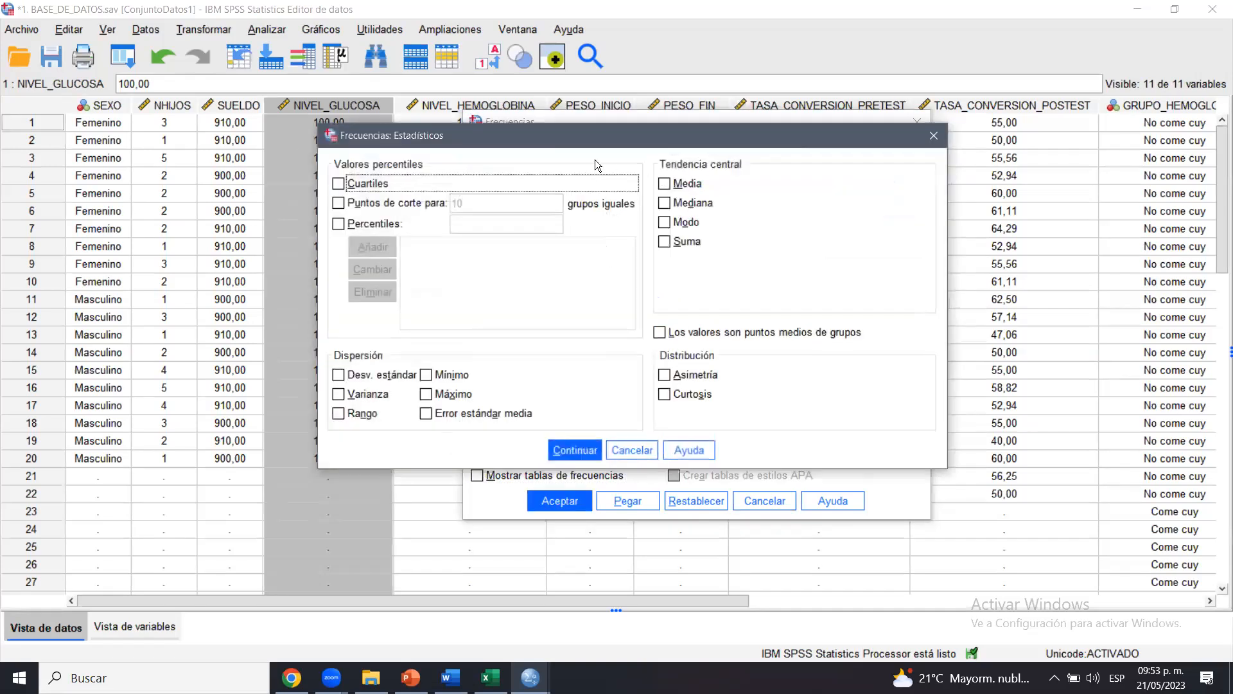
click(357, 186)
click(569, 449)
click(555, 500)
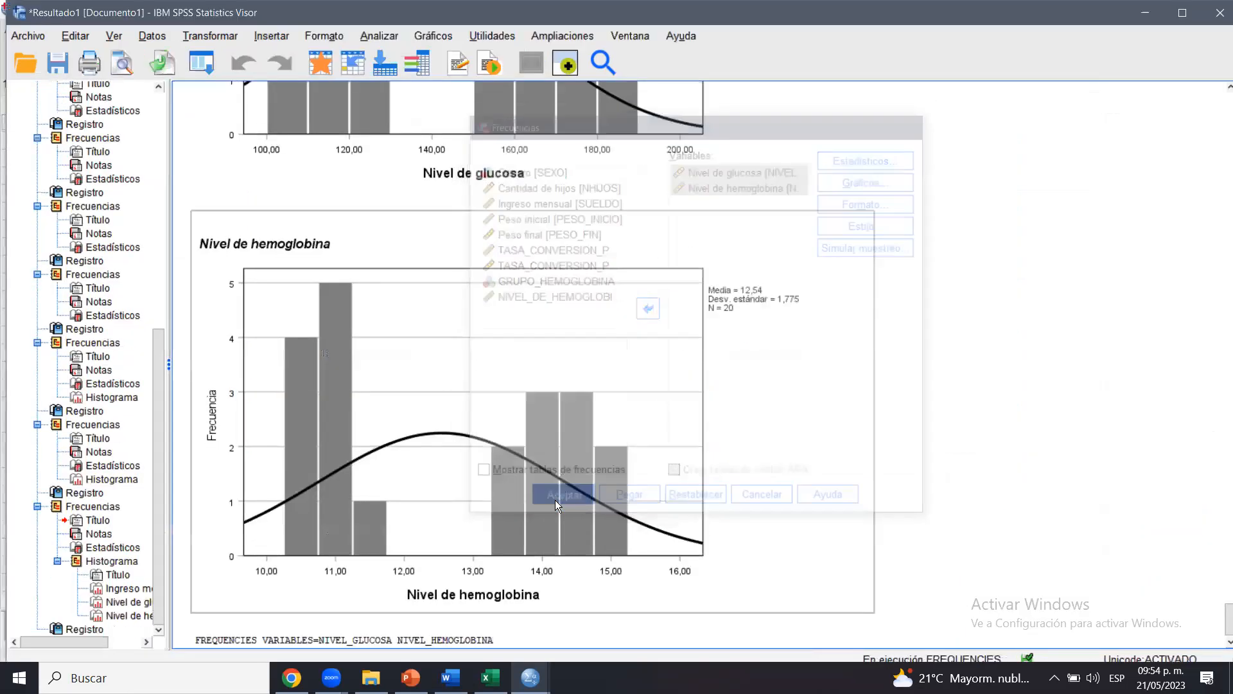
Copy the Estadísticos table with the glucose and hemoglobin percentiles from the output
click(332, 491)
right_click(332, 491)
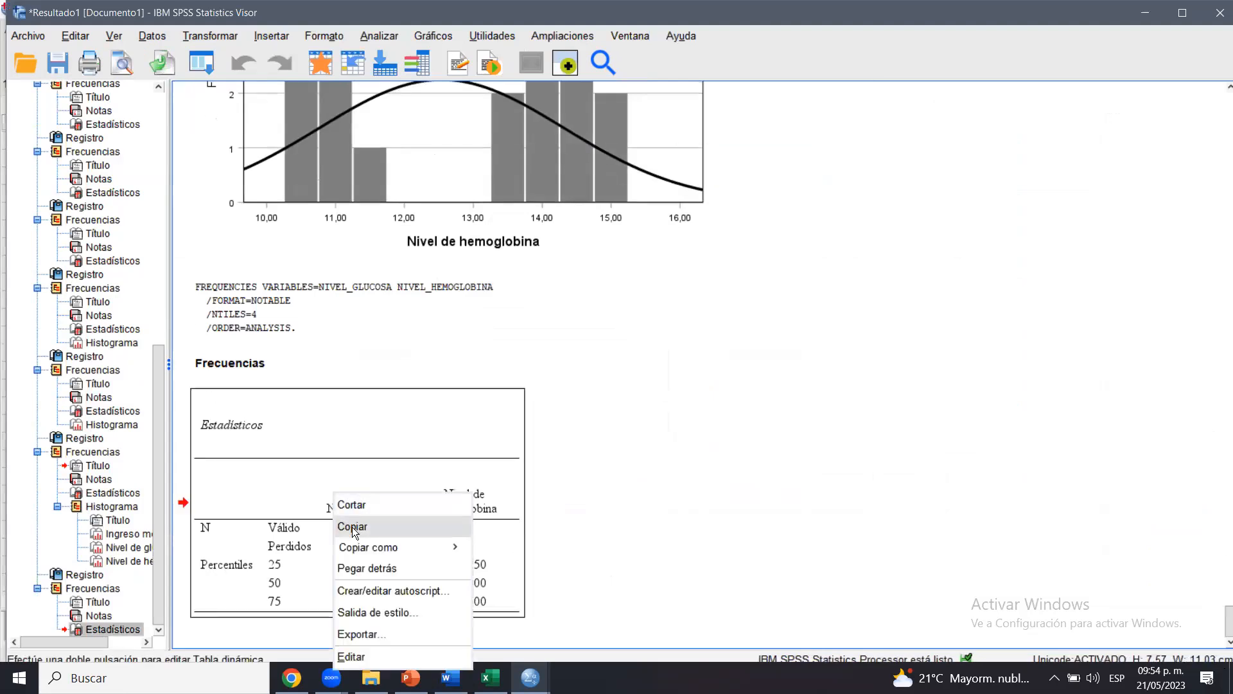
click(352, 527)
Switch to Word, add the heading "MEDIDAS DE POSICIÓN NO CENTRAL" below the distribution interpretation, and paste the copied percentiles table under it
click(450, 677)
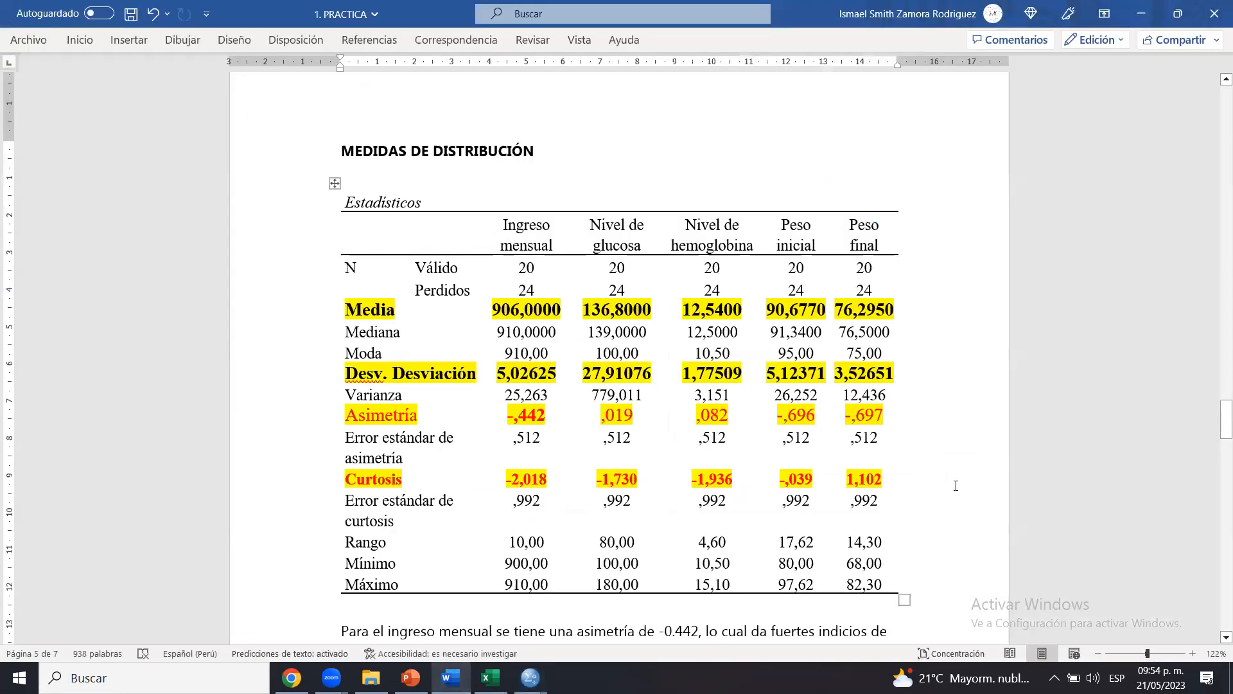
drag(954, 484, 1053, 682)
click(790, 391)
key(Home)
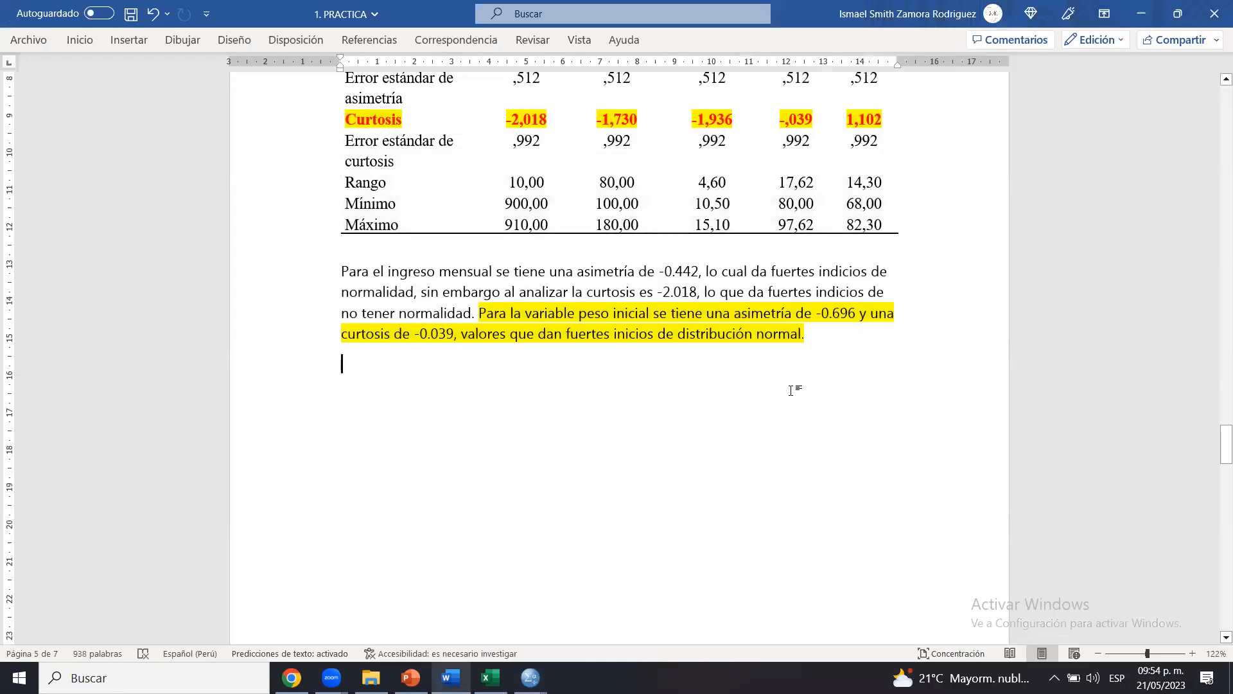
text(MEDIDAS D)
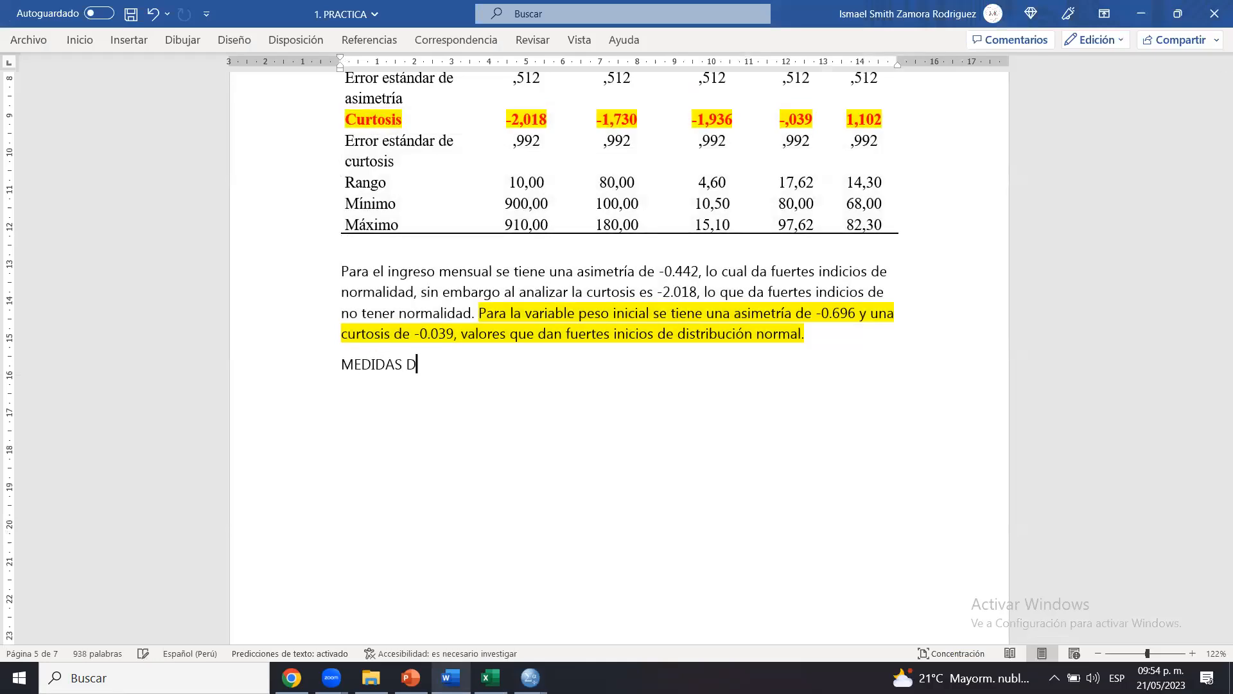
text(E POSICIÓN NO CEN)
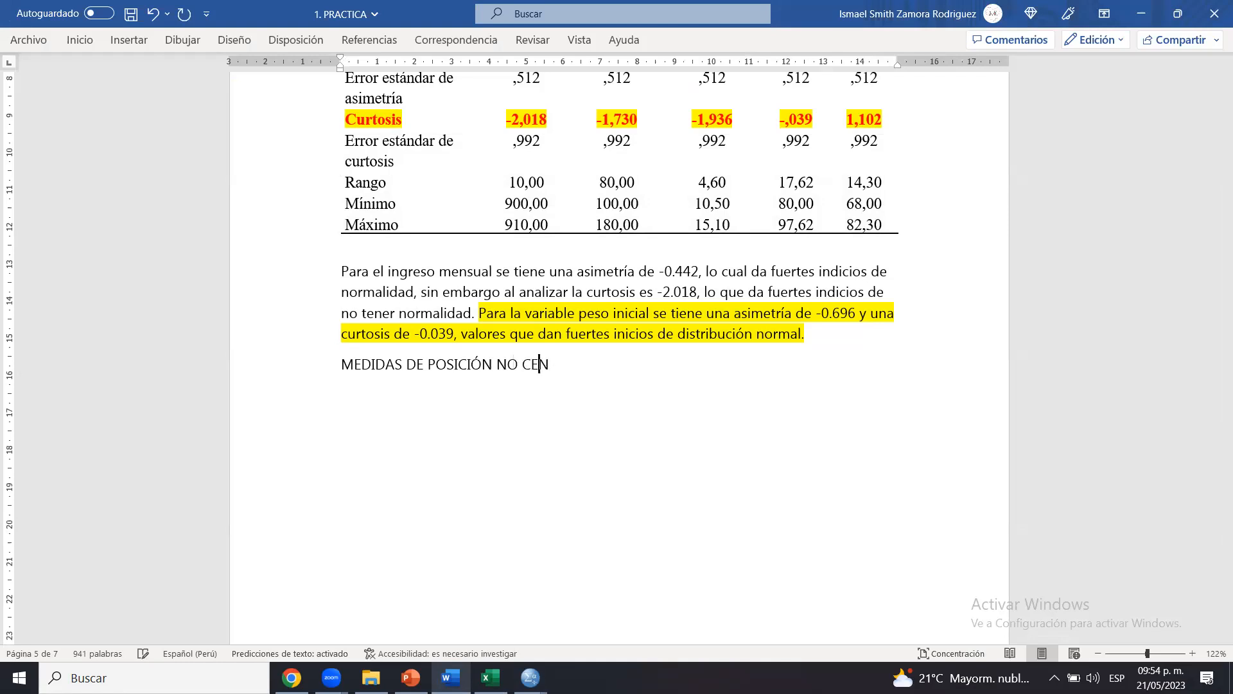
text(TRAL)
key(Return)
text(Estadísticos 		Nivel de glucosa	Nivel de hemoglobina N	Válido	20	20 	Perdidos	24	24 Percentiles	25	112,2500	10,8250 	50	139,0000	12,5000 	75	161,0000	14,2500)
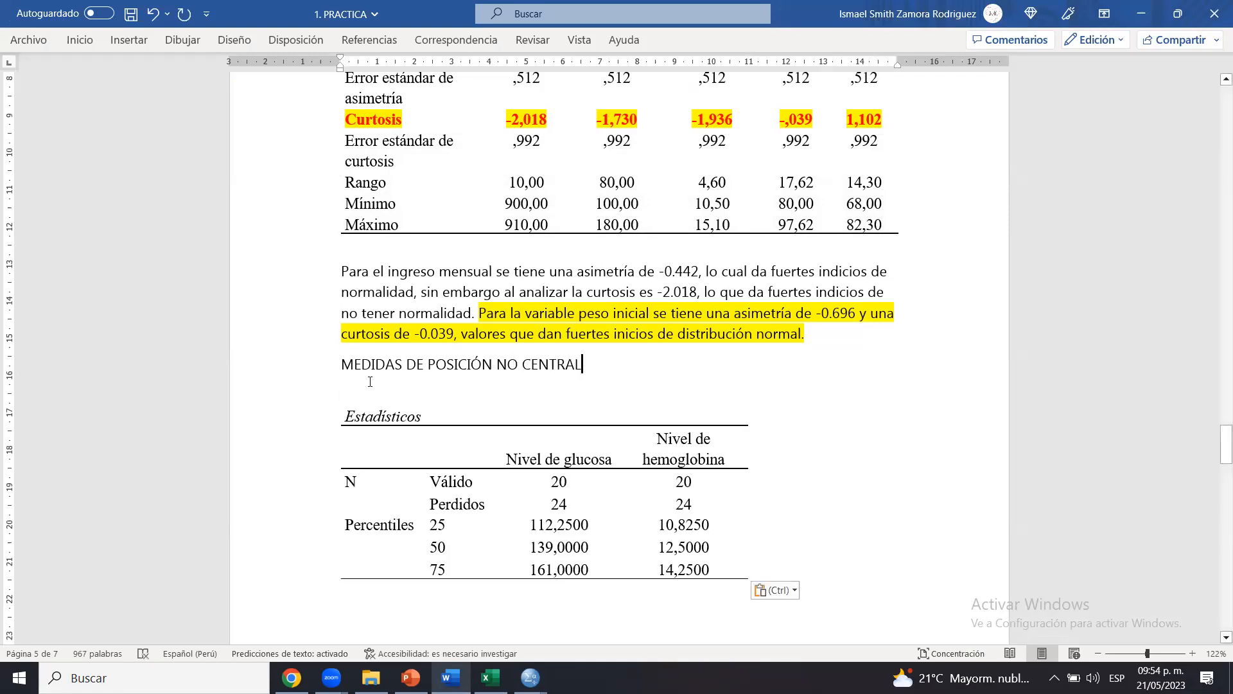
Make the heading "MEDIDAS DE POSICIÓN NO CENTRAL" bold
click(322, 383)
key(ctrl+n)
click(730, 363)
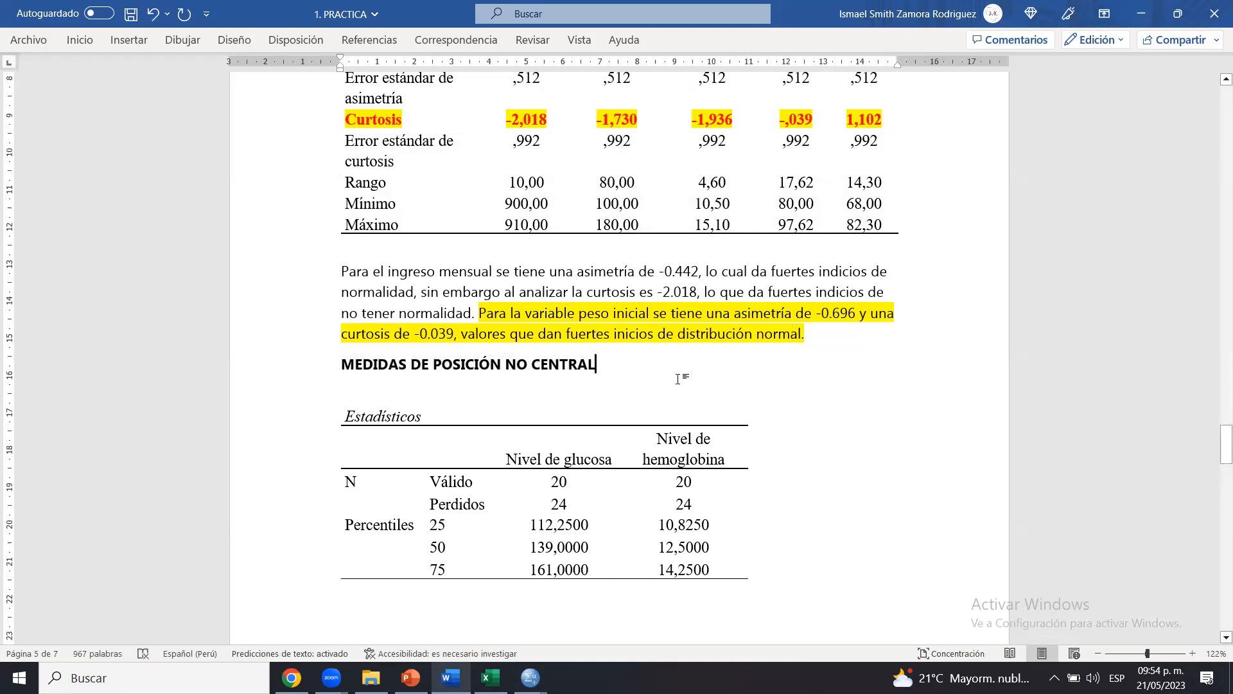
drag(679, 377, 789, 574)
click(778, 369)
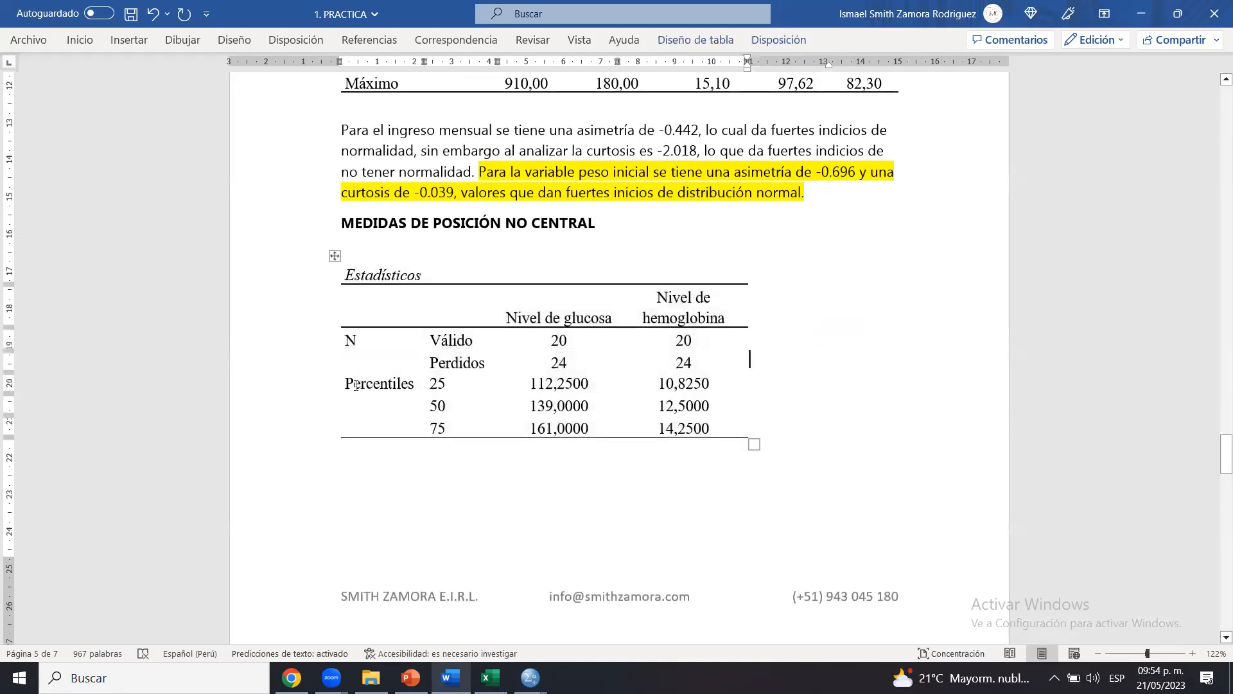
Replace the row label "Percentiles" in the Estadísticos table with "Cuartiles"
click(418, 383)
drag(354, 383, 421, 384)
key(BackSpace)
key(BackSpace)
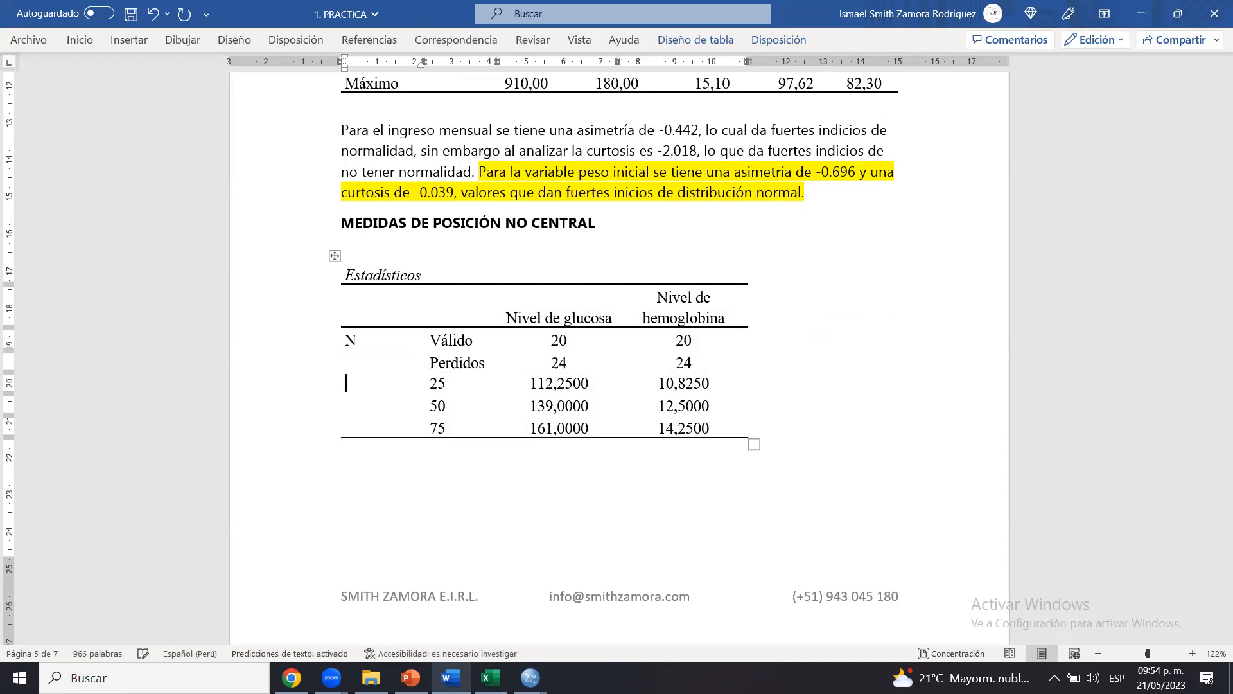
text(Q)
key(BackSpace)
text(Cuartiles)
Append "-> Q1", "-> Q2" and "-> Q3" to the 25, 50 and 75 row labels of the quartiles table
click(449, 387)
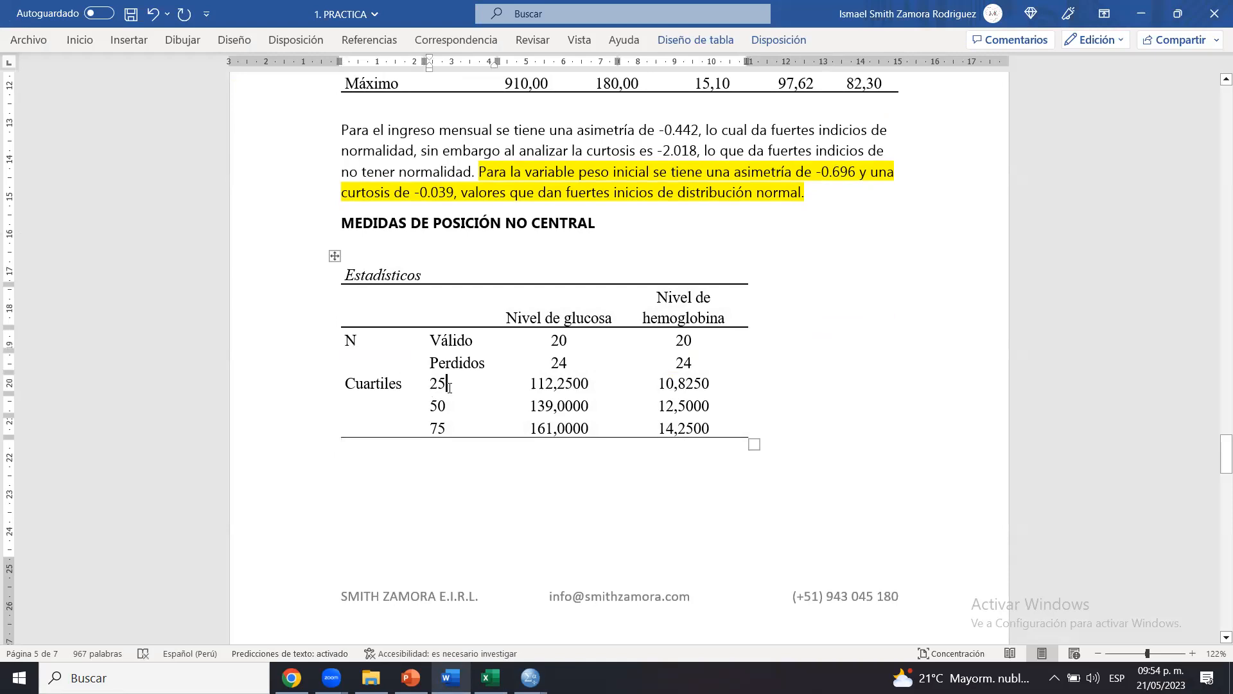
text(-> Q1)
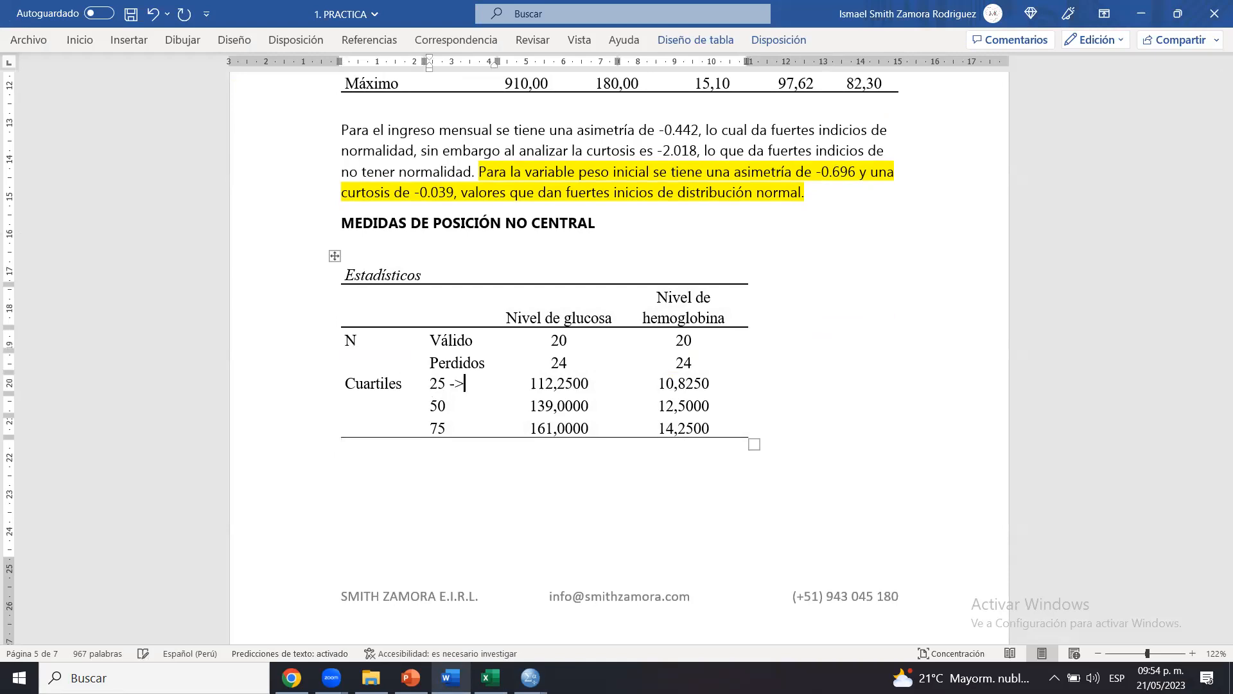
click(476, 405)
text(-> Q2)
key(Down)
text(-> Q3)
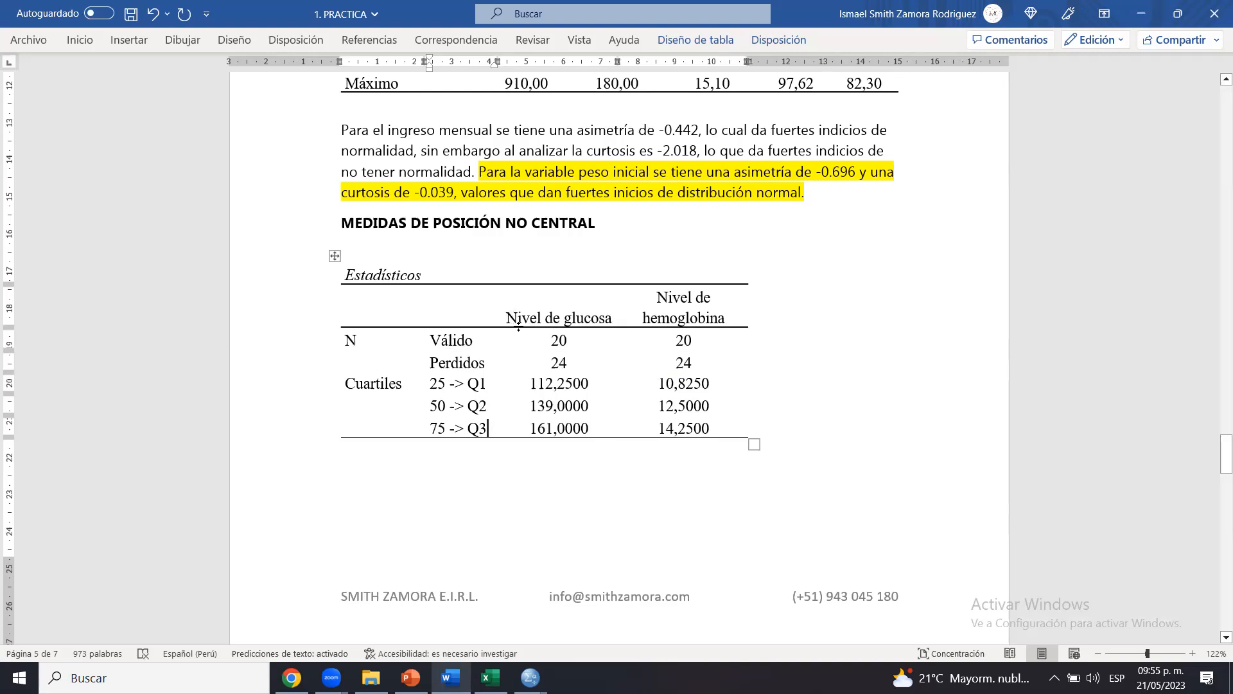
Widen the quartile label column and append "-> MEDIANA" to the "50 -> Q2" label
drag(498, 316, 565, 323)
click(500, 464)
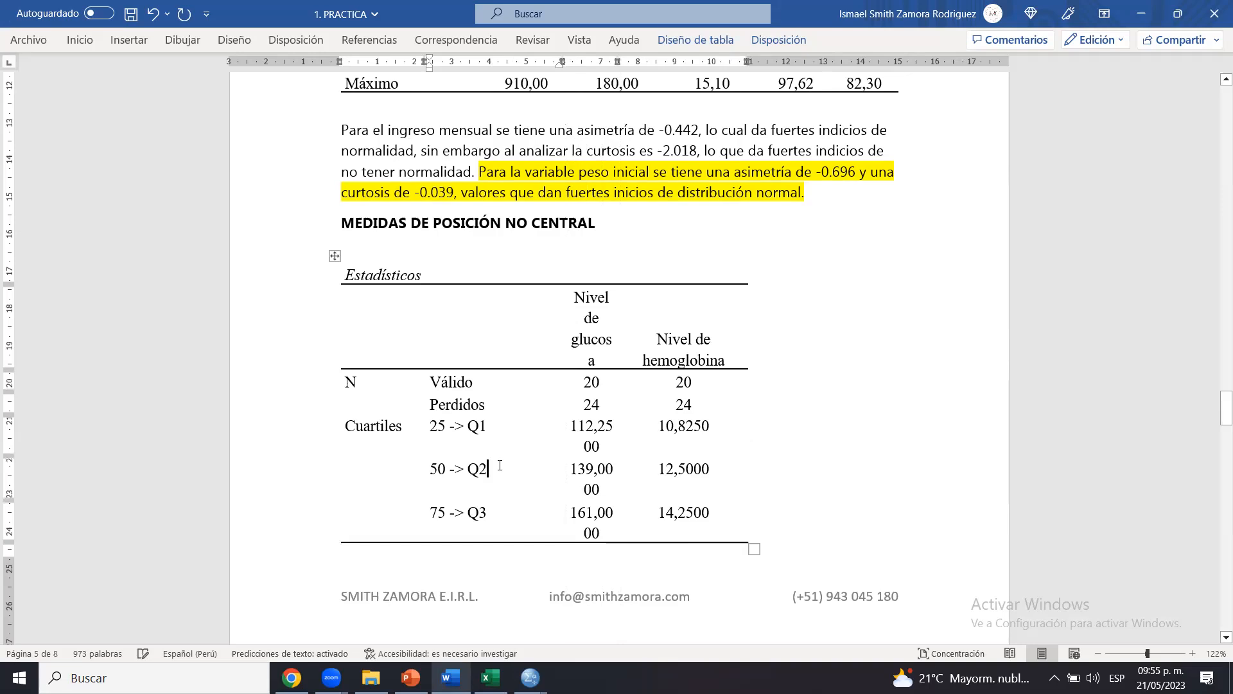
text(-> )
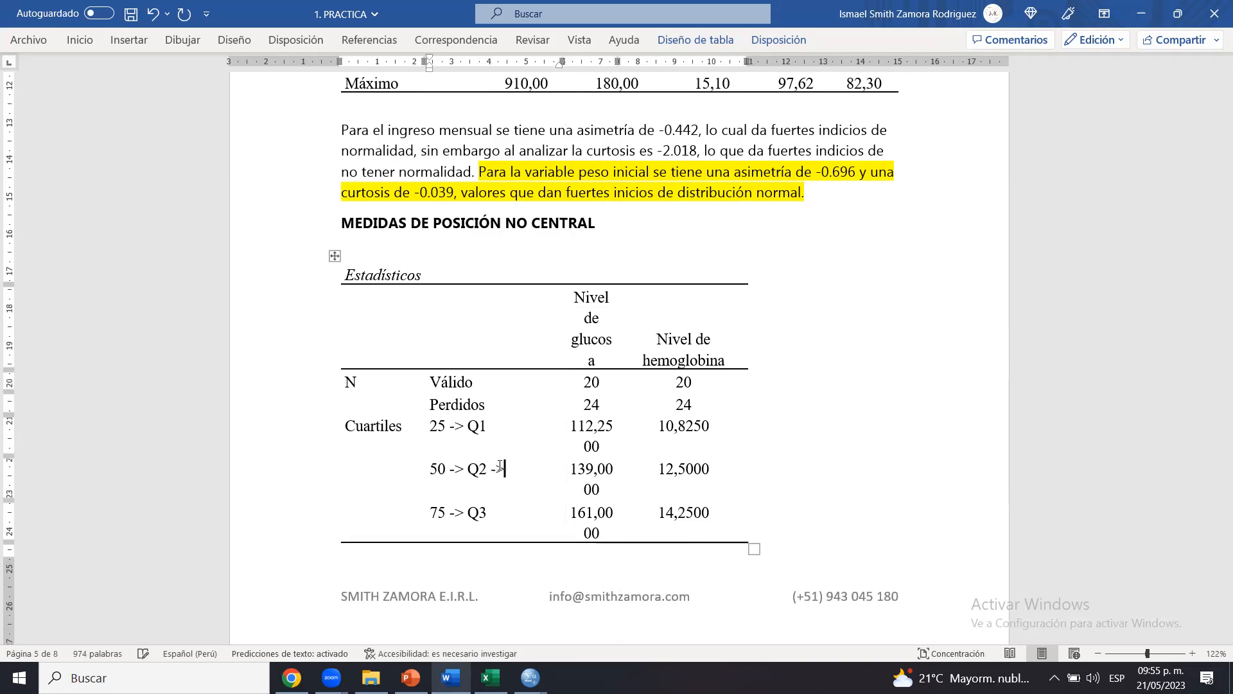
text(MEDIANA)
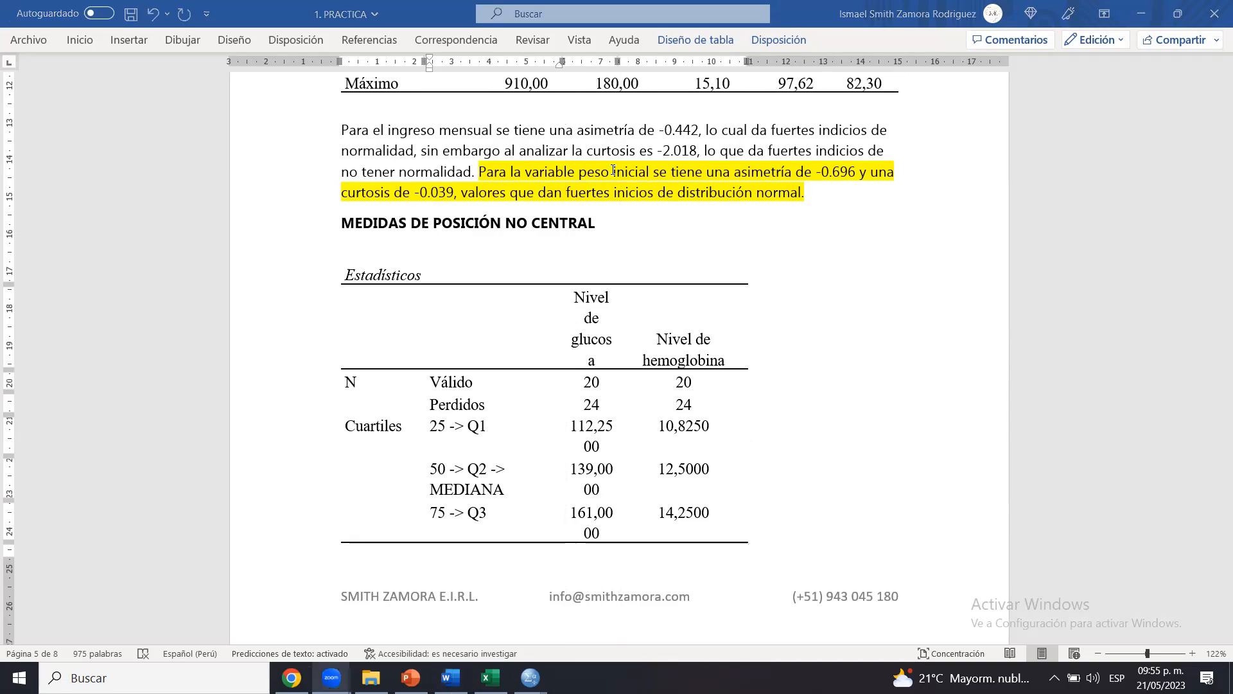
click(434, 472)
drag(429, 423, 487, 425)
click(487, 425)
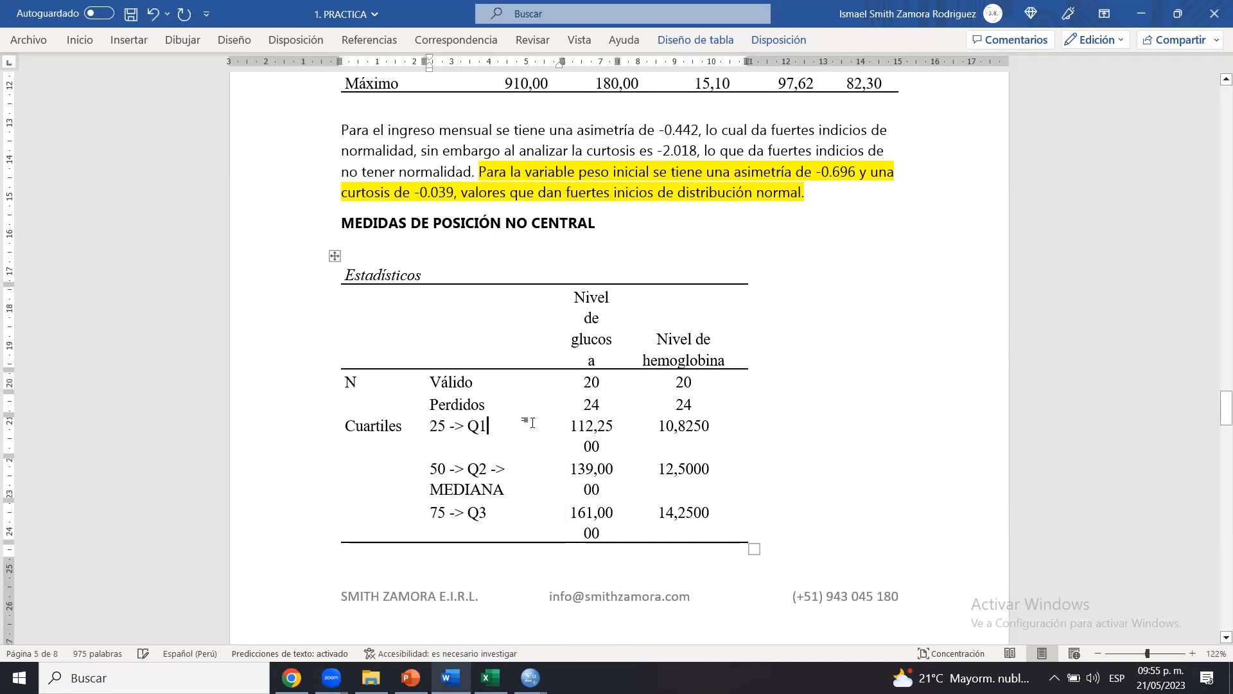
click(491, 468)
click(439, 427)
click(445, 514)
Insert a page break before the heading "MEDIDAS DE POSICIÓN NO CENTRAL" so that the section starts on a new page
click(346, 221)
key(ctrl+Return)
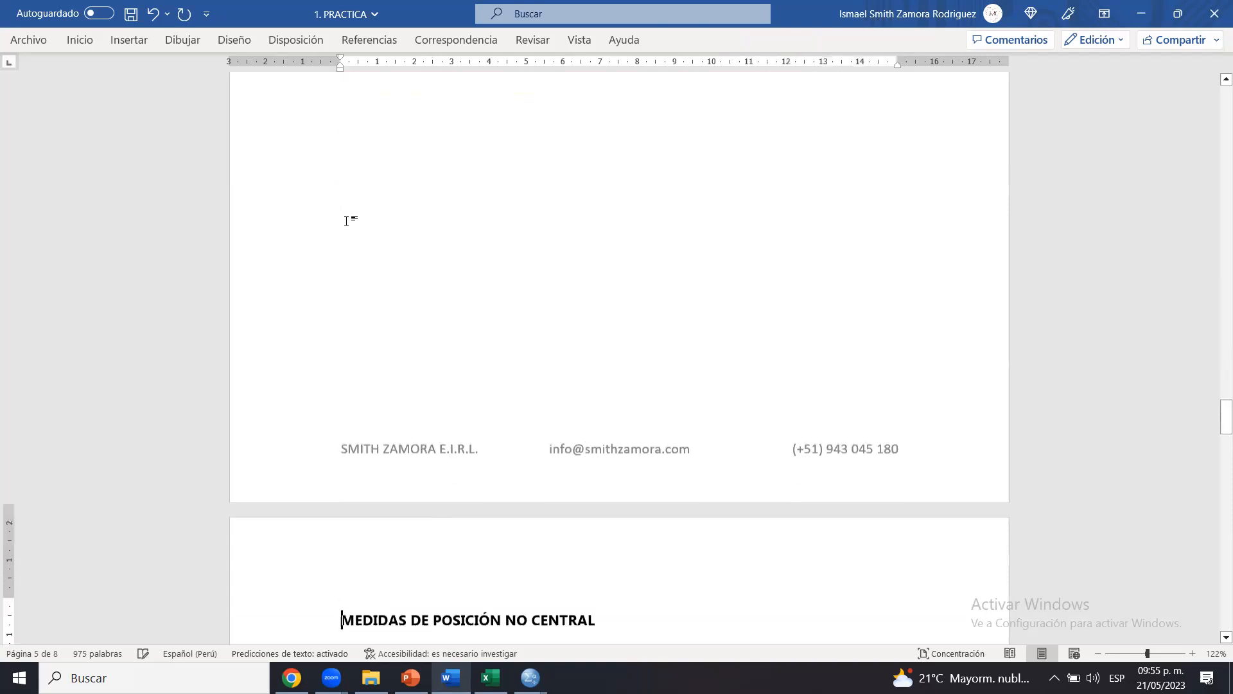
key(ctrl+e)
scroll(655, 377, down, 7)
click(831, 375)
Add the label "MEDIANA O Q1 O 50% ->" on the line below the quartiles table
click(592, 499)
double_click(553, 521)
key(BackSpace)
key(BackSpace)
key(BackSpace)
key(BackSpace)
key(BackSpace)
text(MEDIANA)
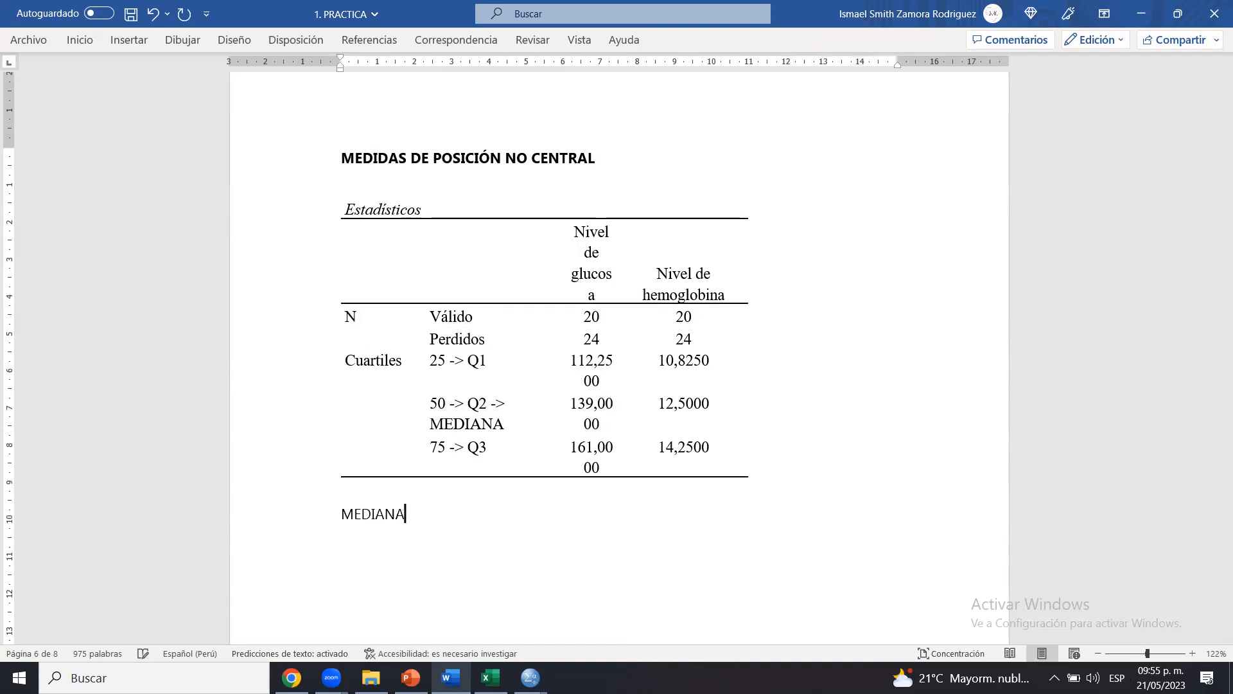
text( O ME)
key(BackSpace)
key(BackSpace)
text(Q1 O 50% ->)
Make "MEDIANA O Q1 O 50%" below the table bold, leaving the arrow in regular weight
drag(492, 517, 362, 516)
key(ctrl+n)
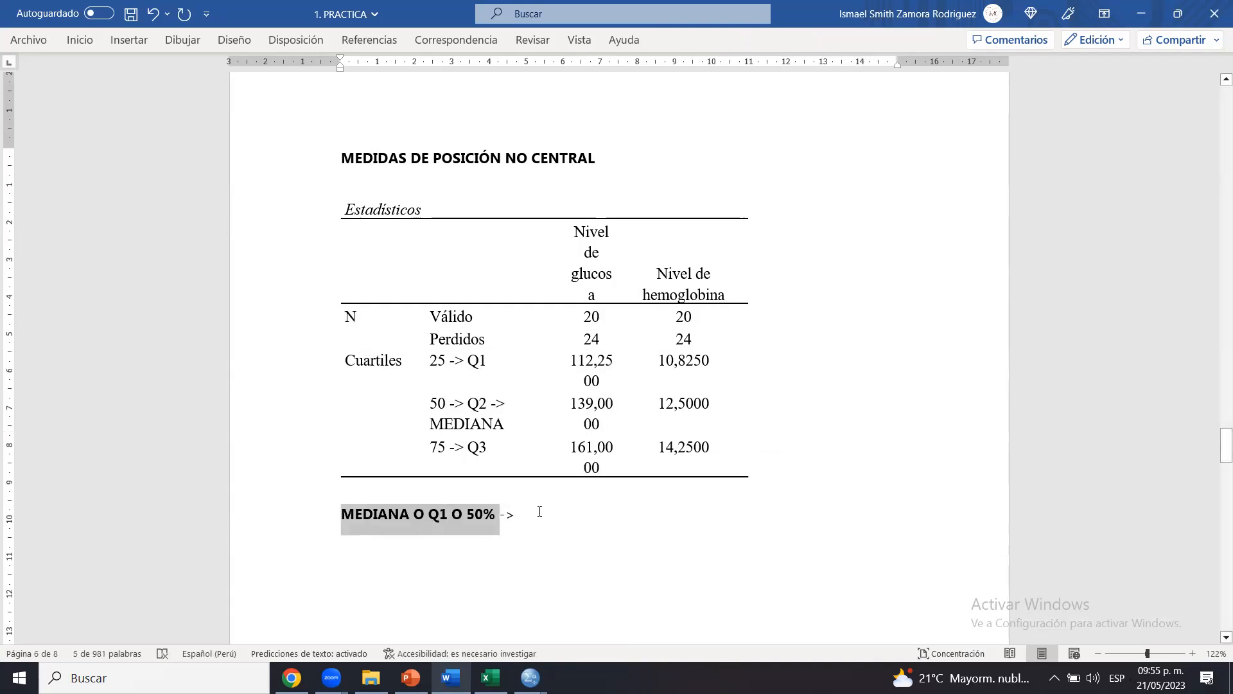
click(539, 511)
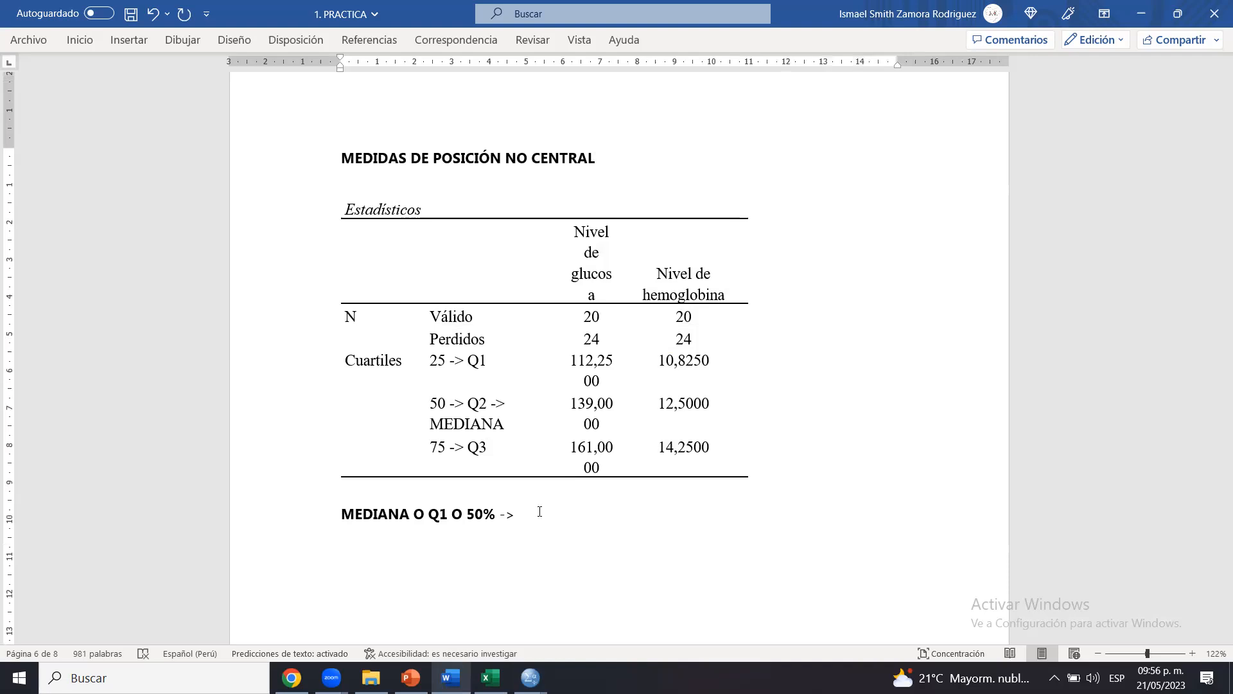
Format the "50 -> Q2 -> MEDIANA" row of the quartiles table in bold at font size 14
drag(449, 404, 723, 416)
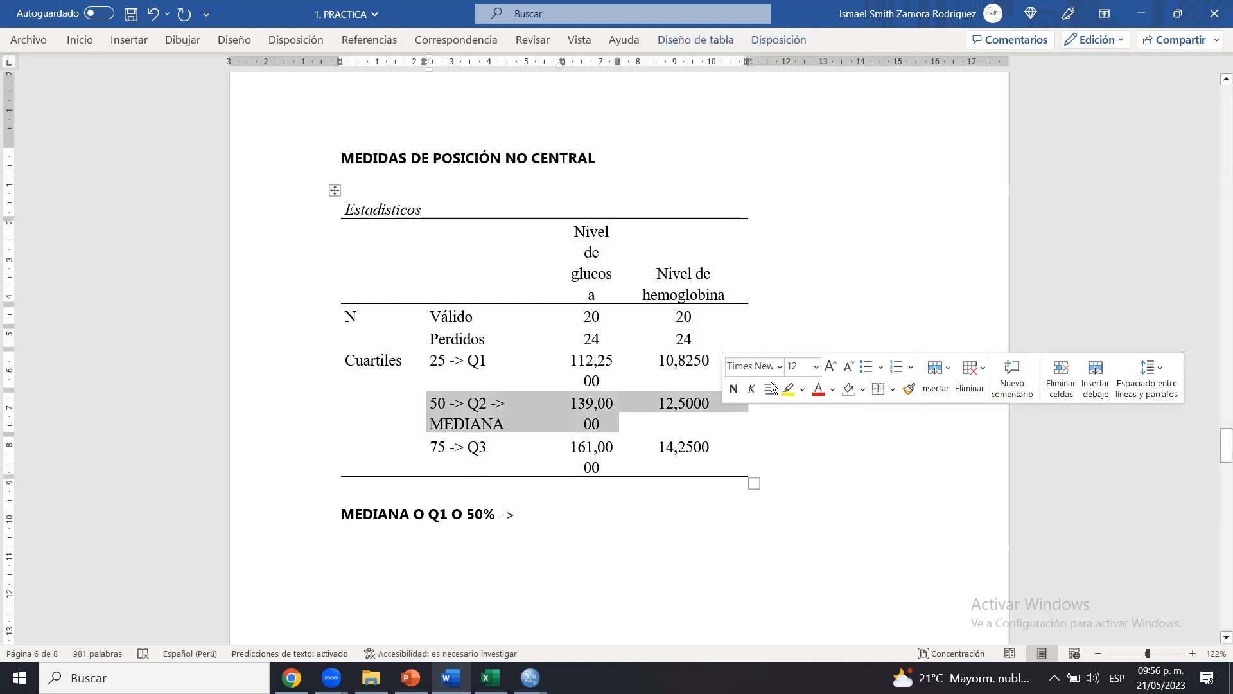
click(831, 366)
click(734, 388)
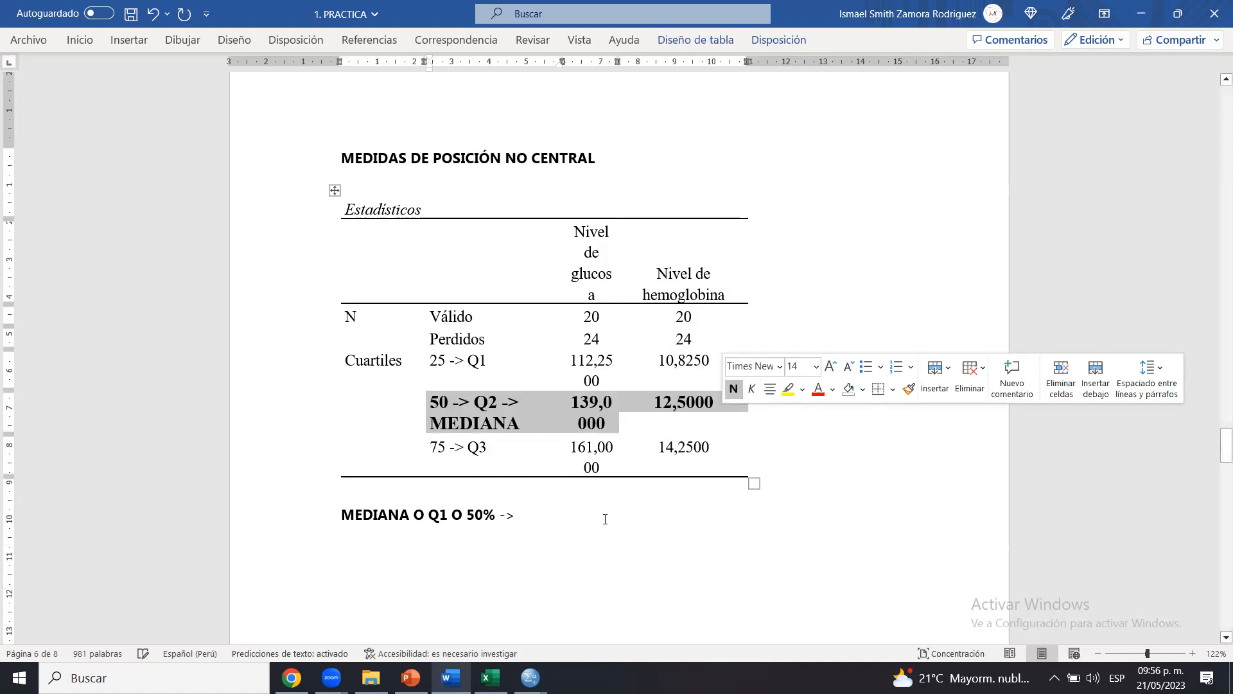
Write after the median arrow "El 50% de los encuestados tiene un nivel de glucosa inferior o igual a 139."
click(605, 517)
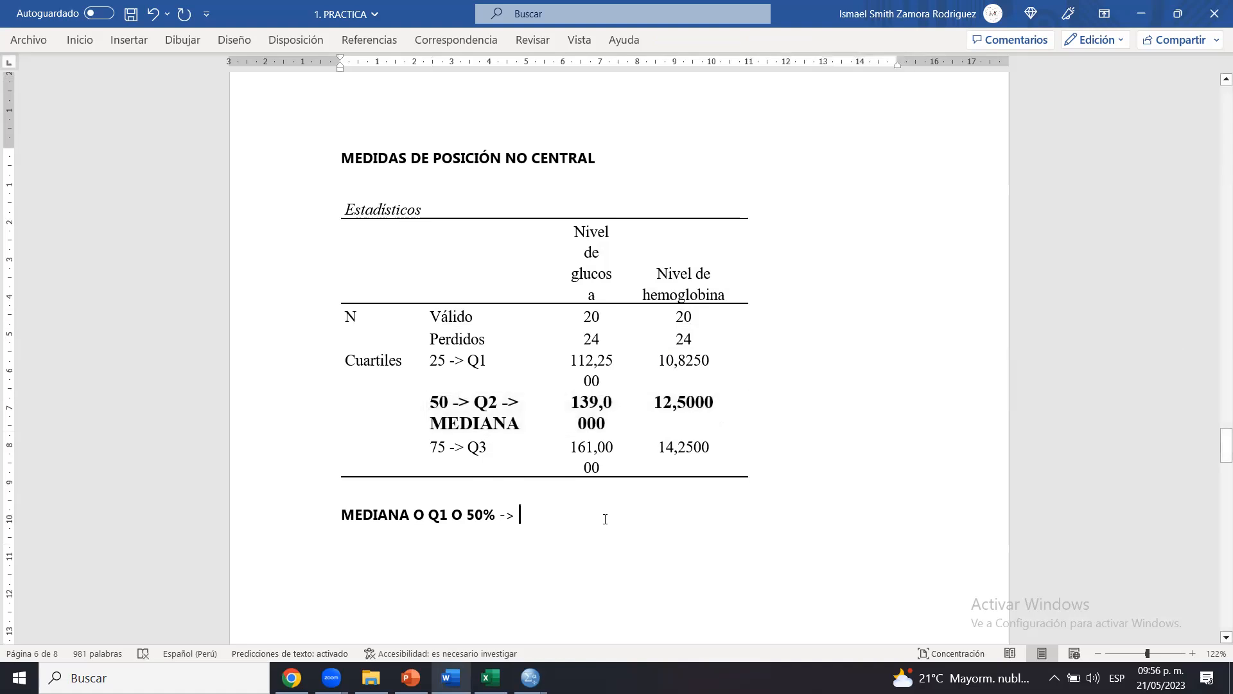
text(E)
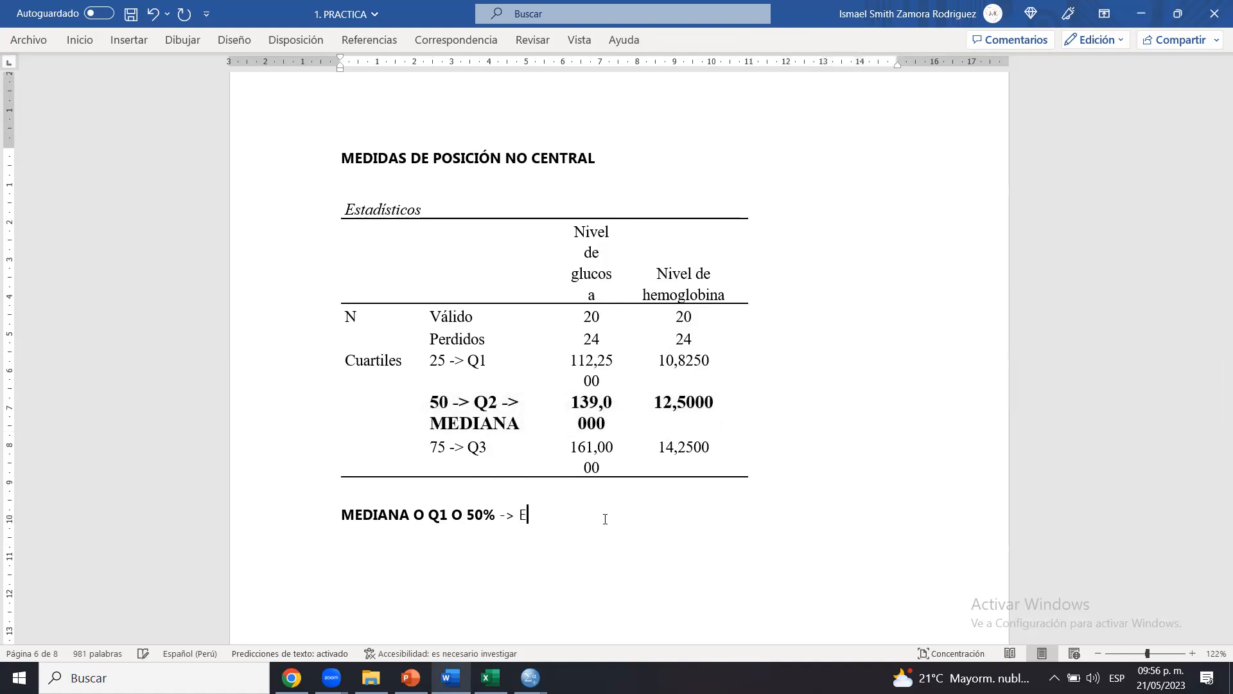
text(l 50% de los encuestados tiene un )
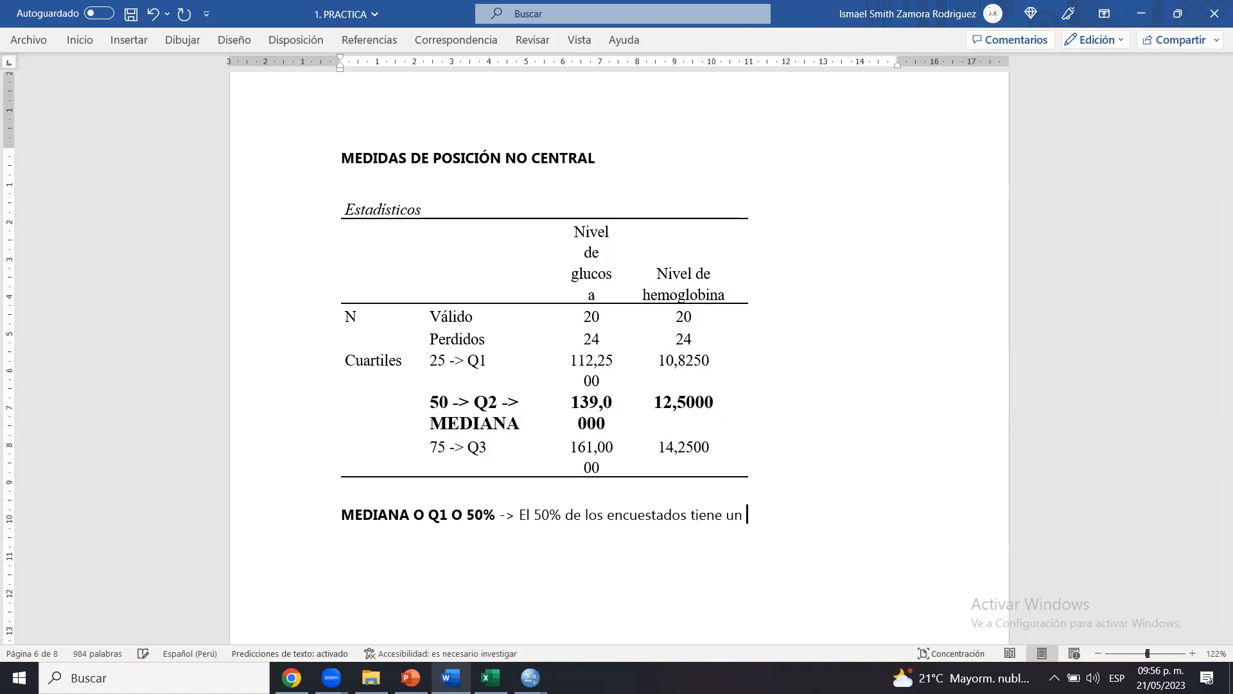
text(nivel de glucosa inf)
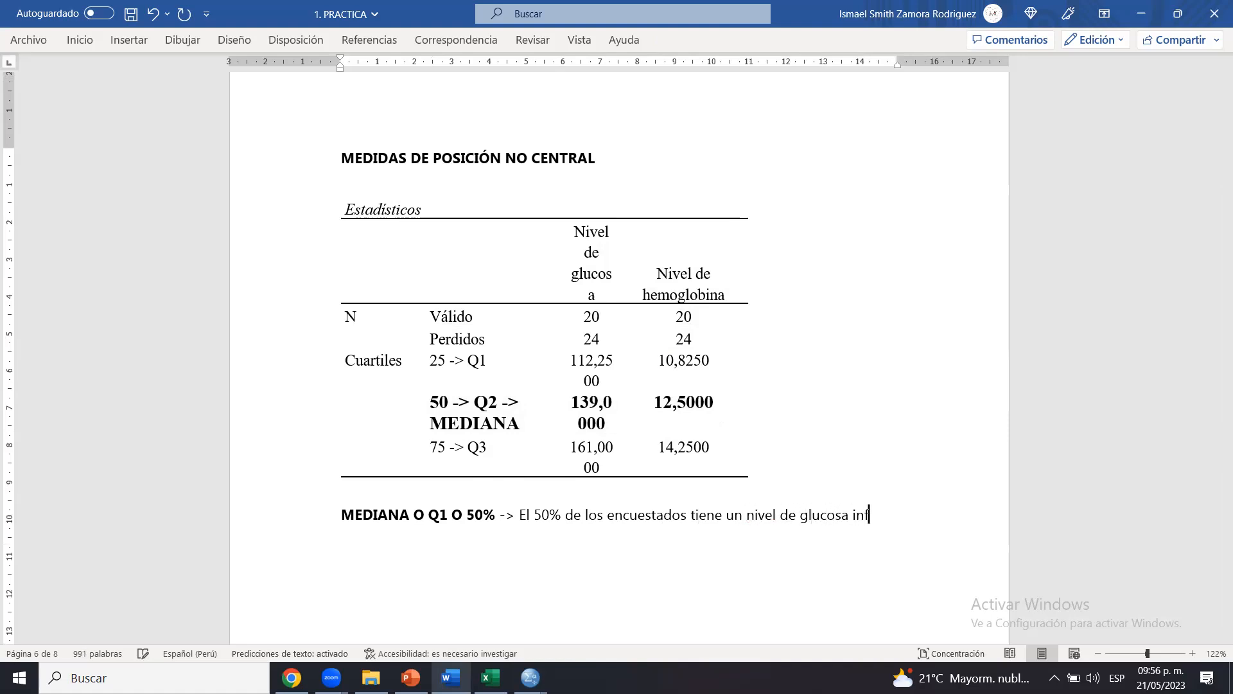
text(erior o igual a 139.)
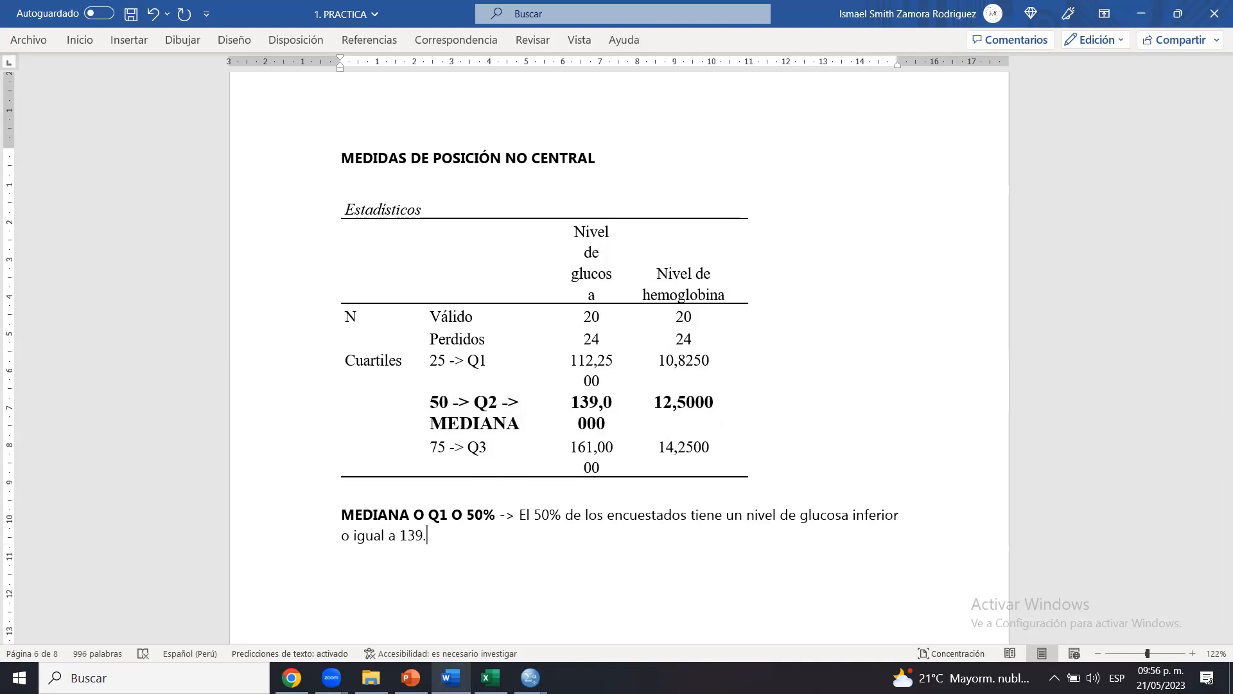
Duplicate the median interpretation sentence right after itself and change "inferior" to "superior" in the copy
drag(547, 541, 527, 516)
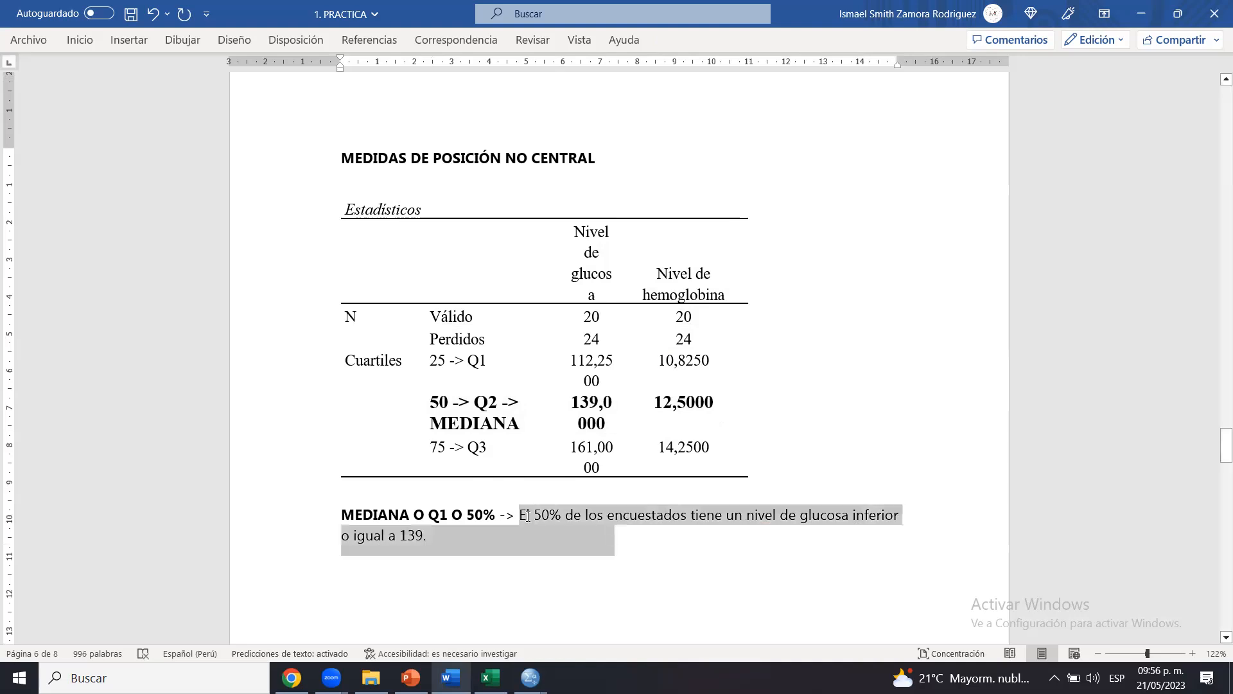
click(499, 545)
key(ctrl+Return)
drag(607, 565, 862, 509)
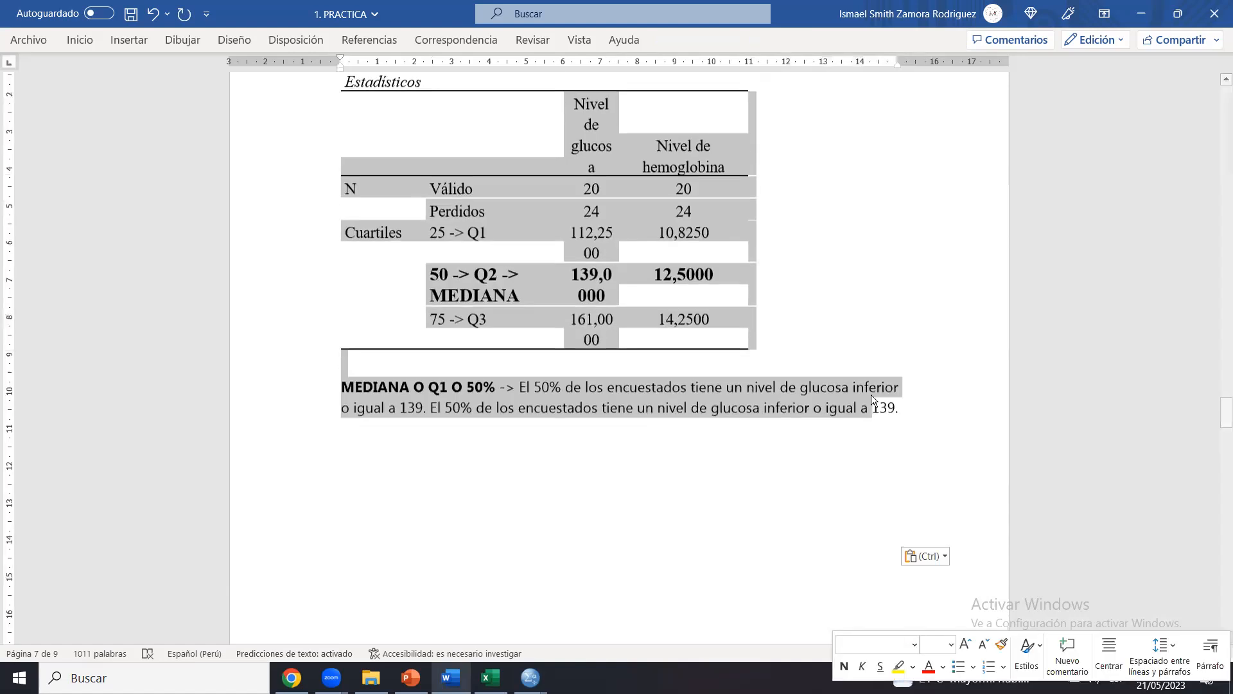
click(871, 387)
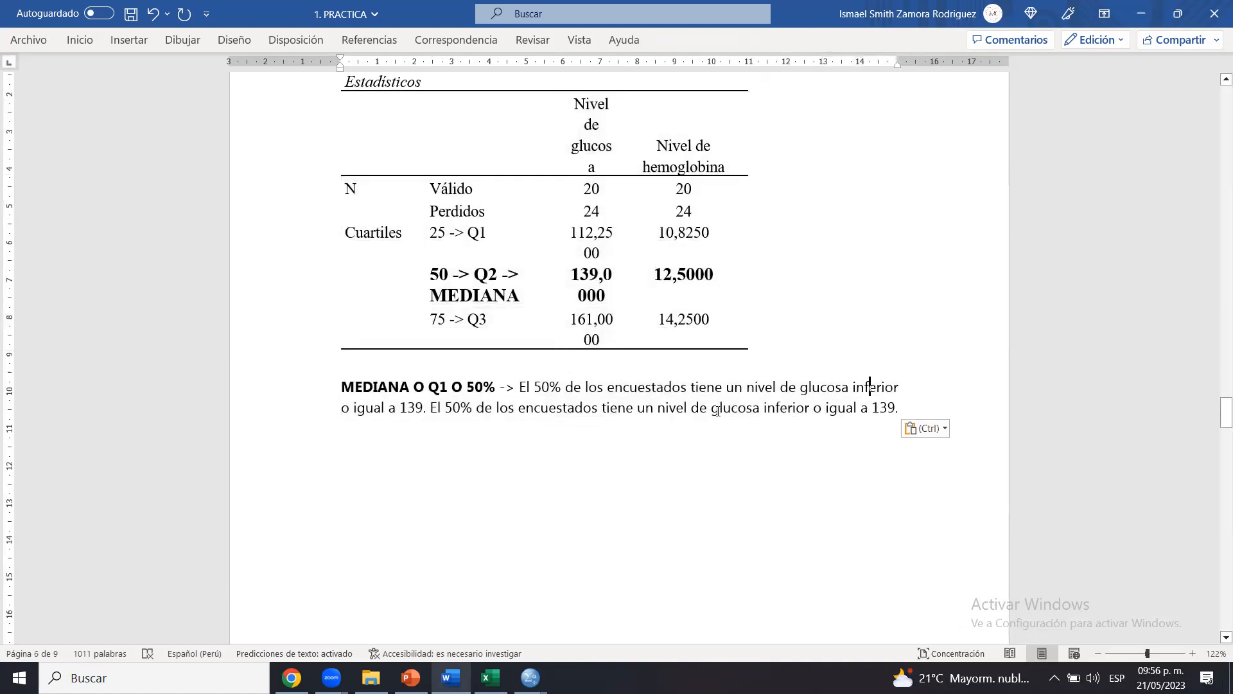
double_click(793, 408)
text(superior)
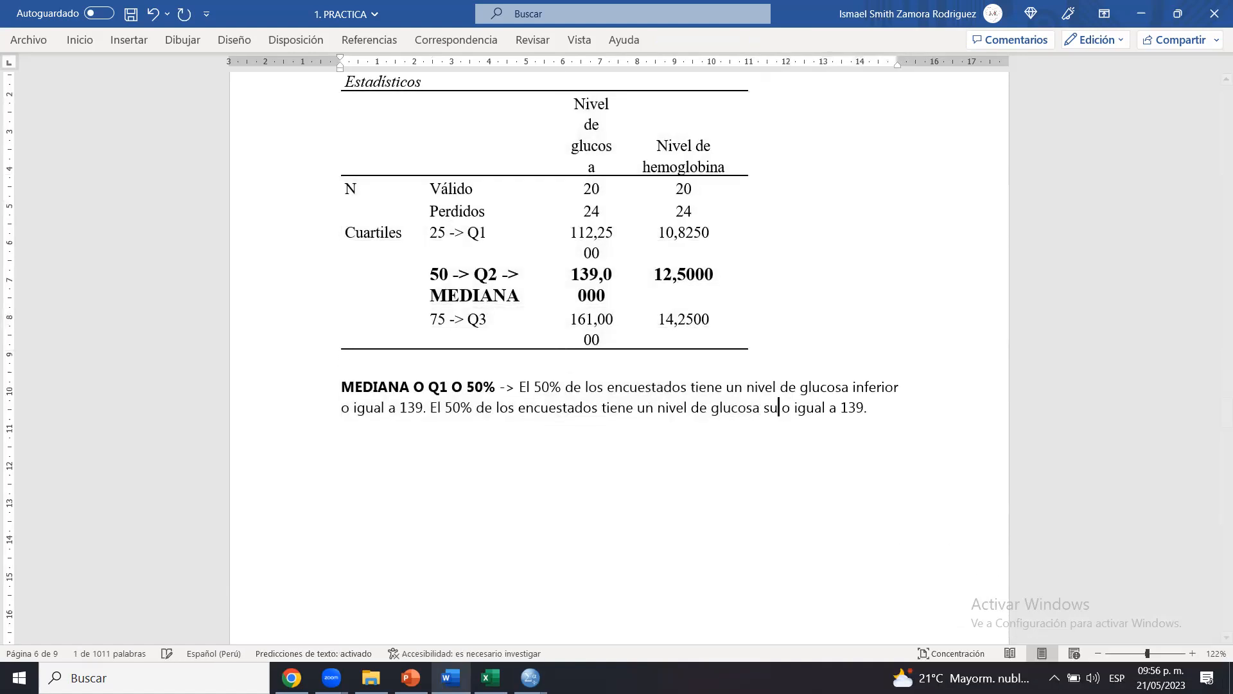
click(408, 430)
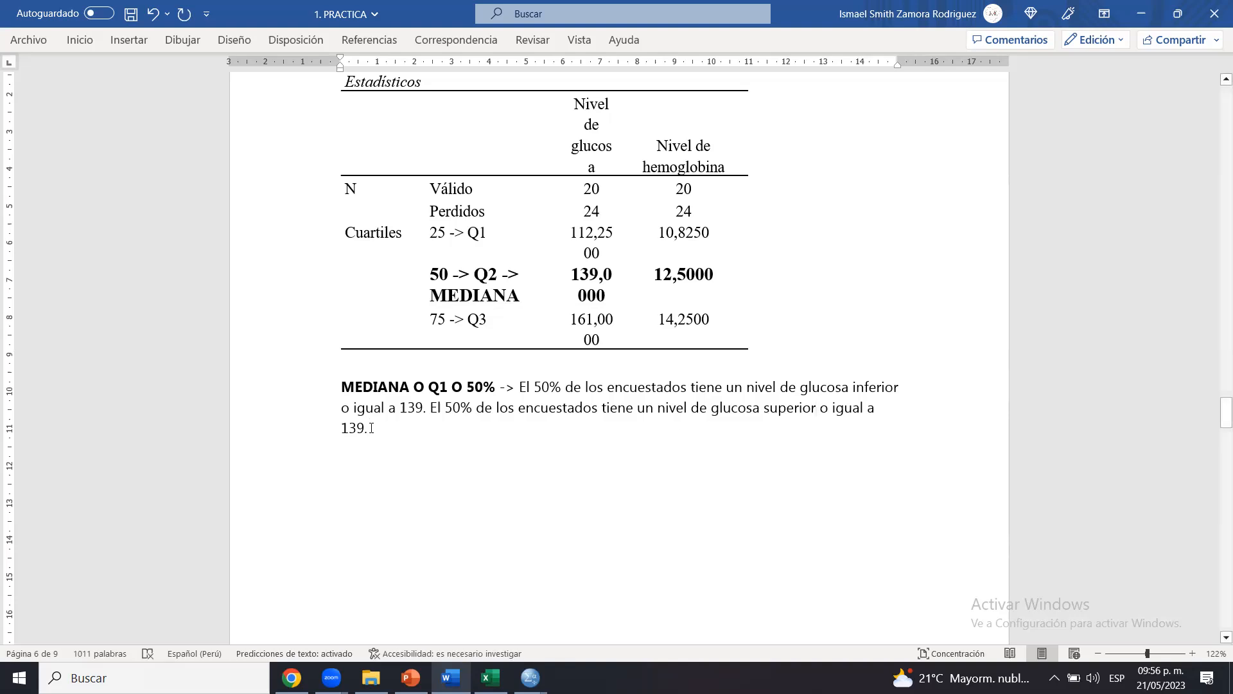
Add a new paragraph "Q1 ->" below the median interpretation, with "Q1" in bold
key(Return)
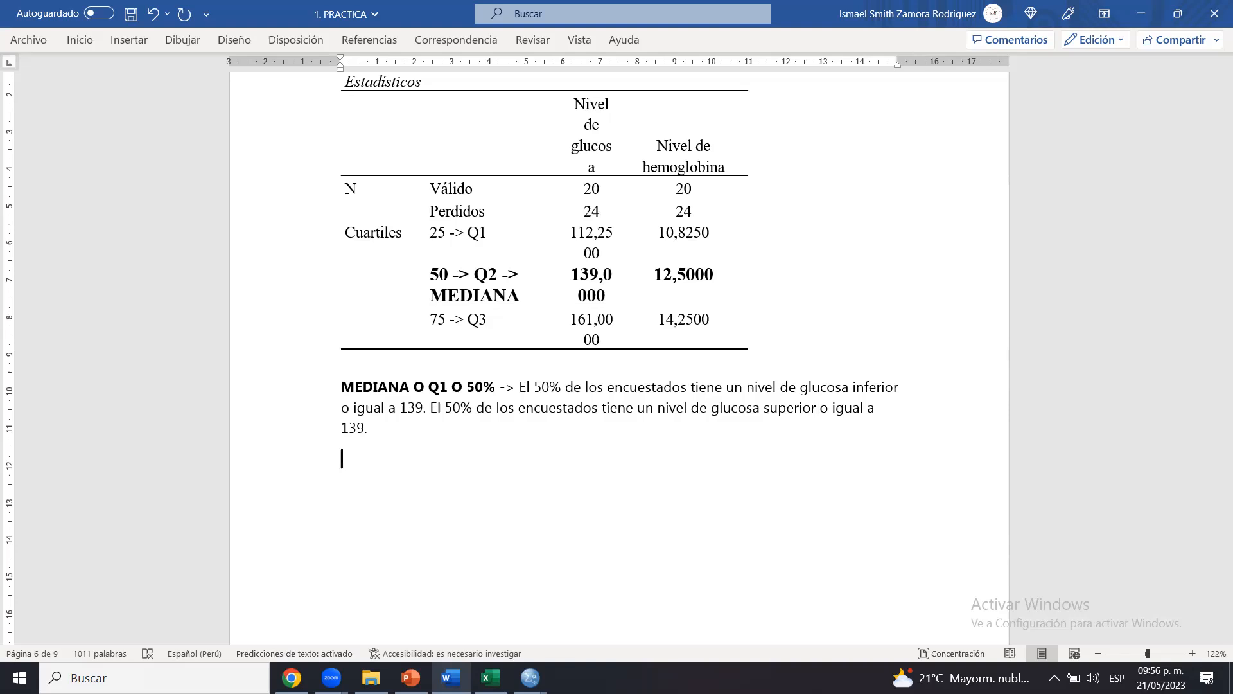
drag(430, 274, 530, 291)
click(530, 292)
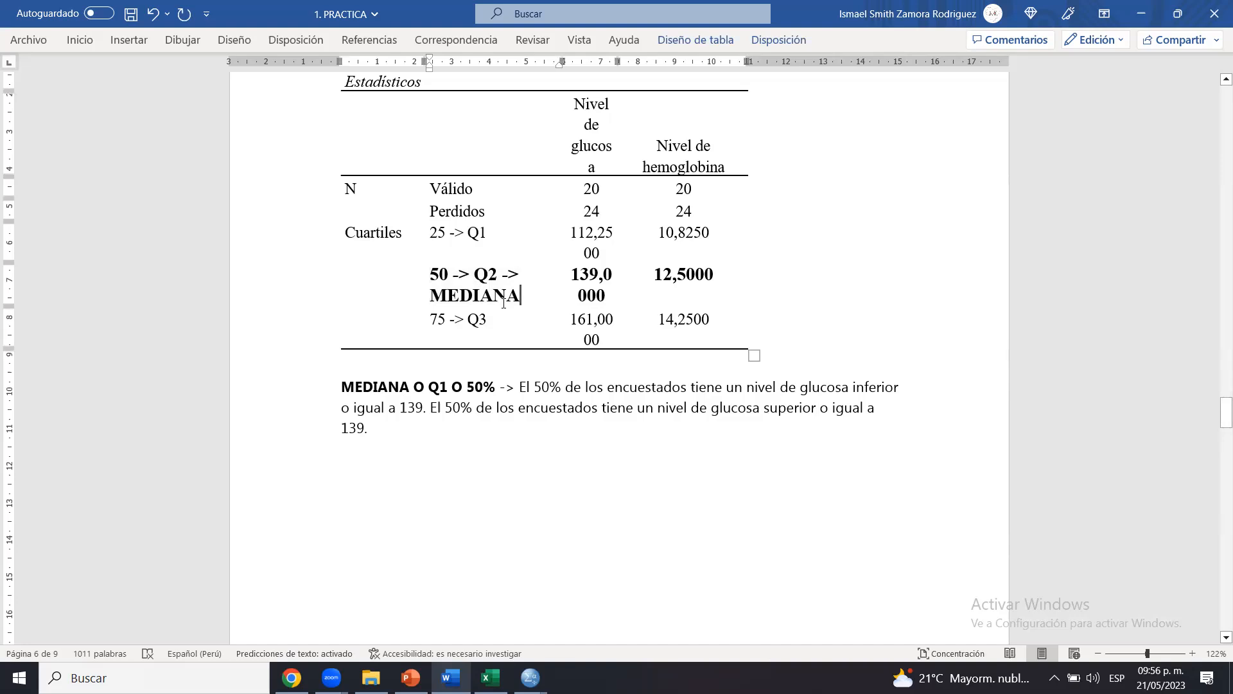
click(440, 277)
click(427, 442)
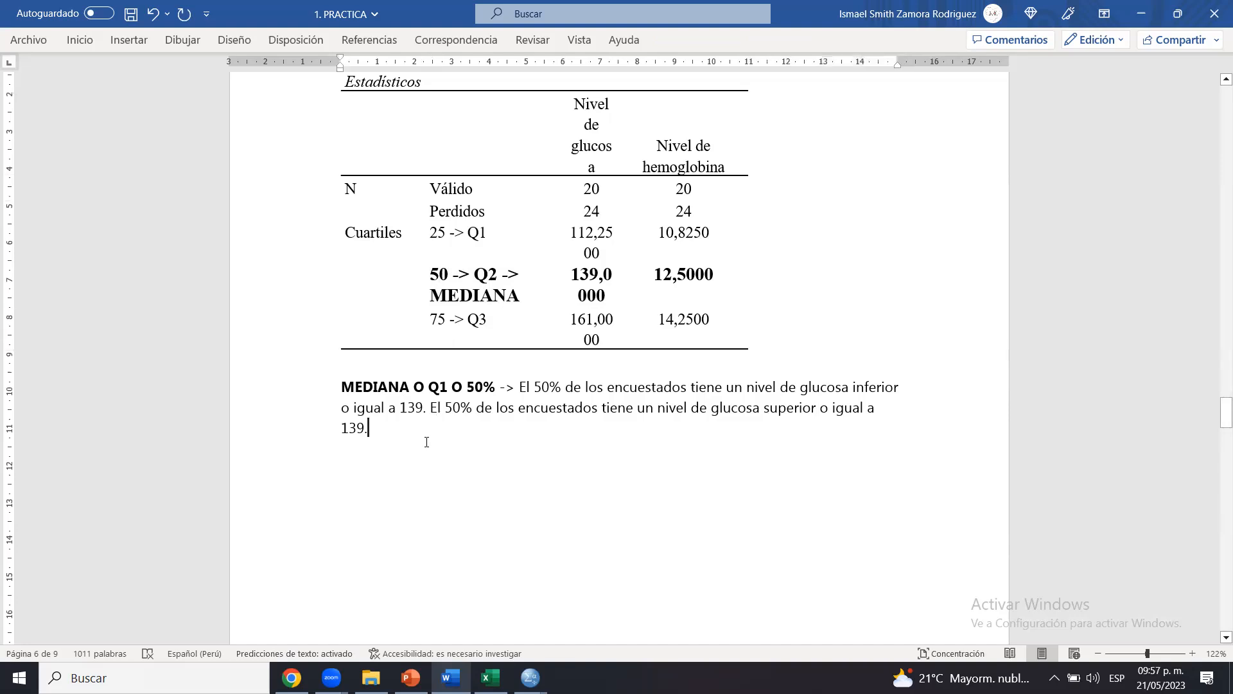
key(Return)
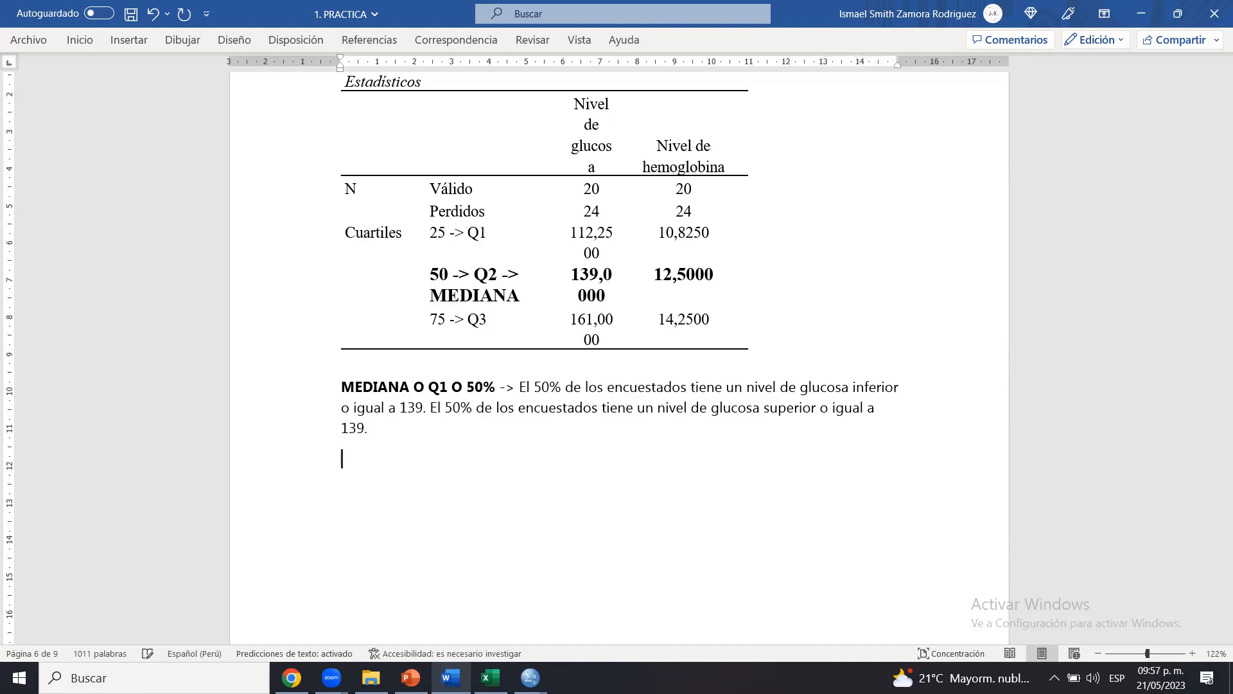
text(Q1 ->)
double_click(361, 462)
key(ctrl+b)
click(404, 466)
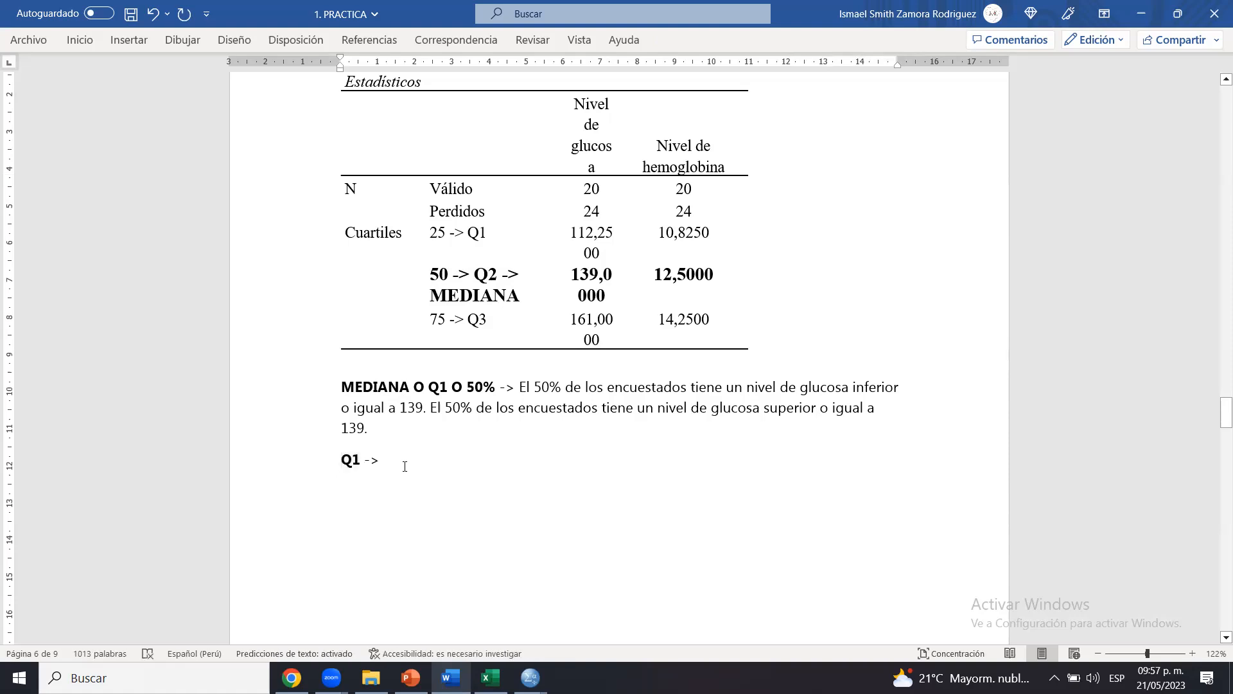
Highlight the "25 -> Q1" row of the quartiles table in yellow, including its glucose and hemoglobin values
drag(541, 243, 682, 242)
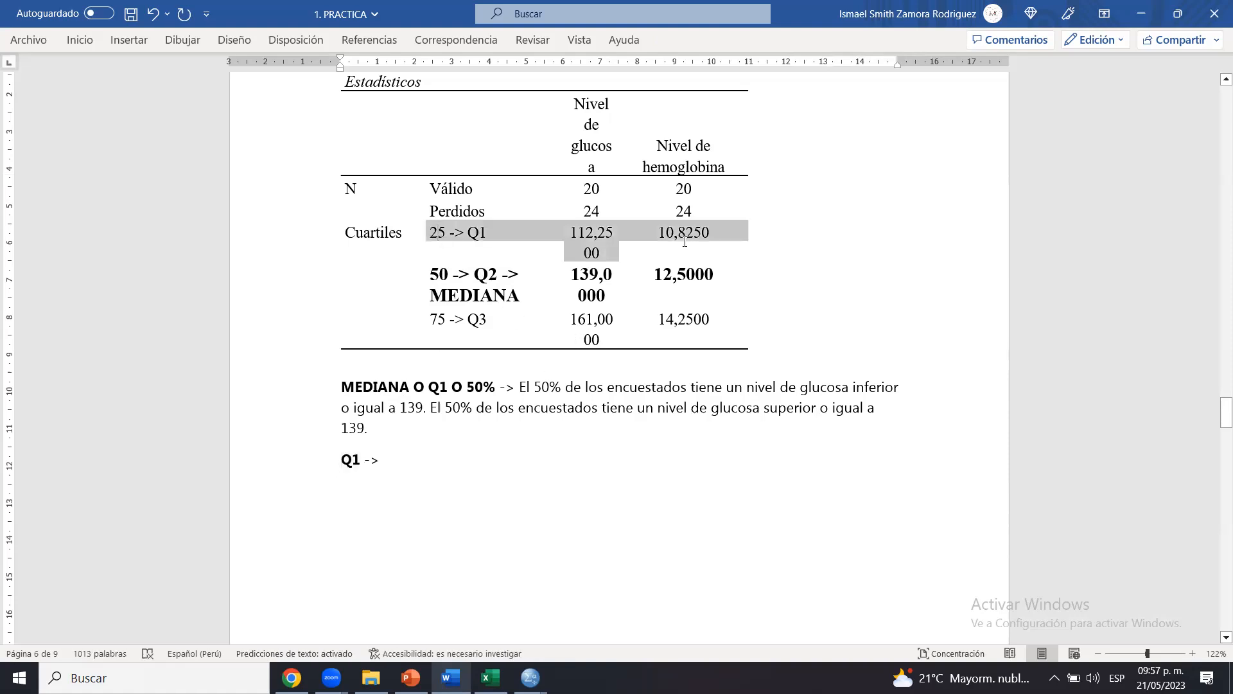
click(754, 216)
click(719, 273)
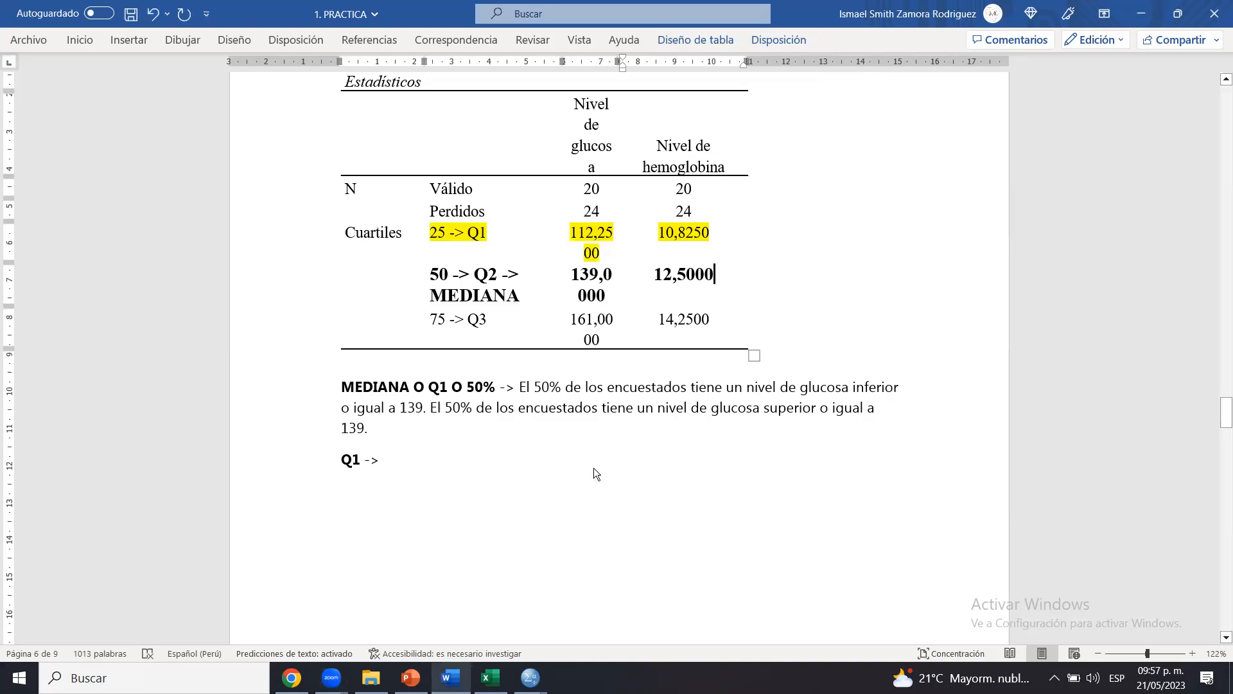
click(538, 468)
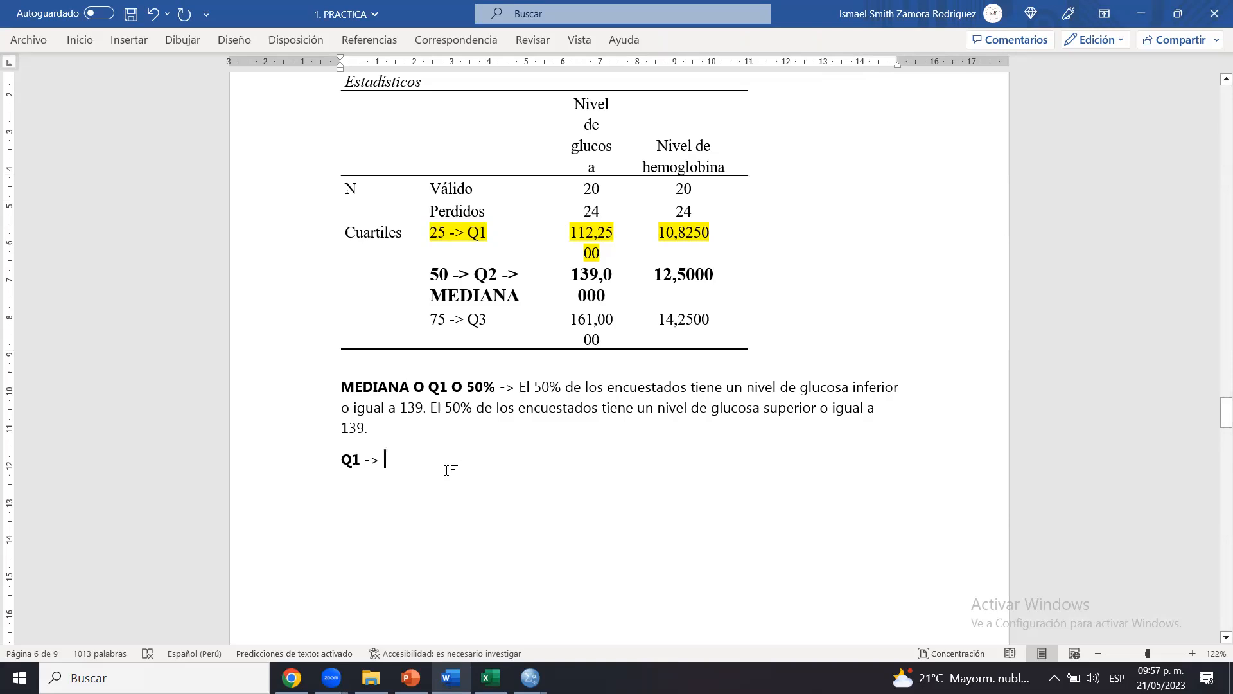
Correct the bold median label below the table to "MEDIANA O Q2 O 50%"
click(453, 380)
key(BackSpace)
text(2)
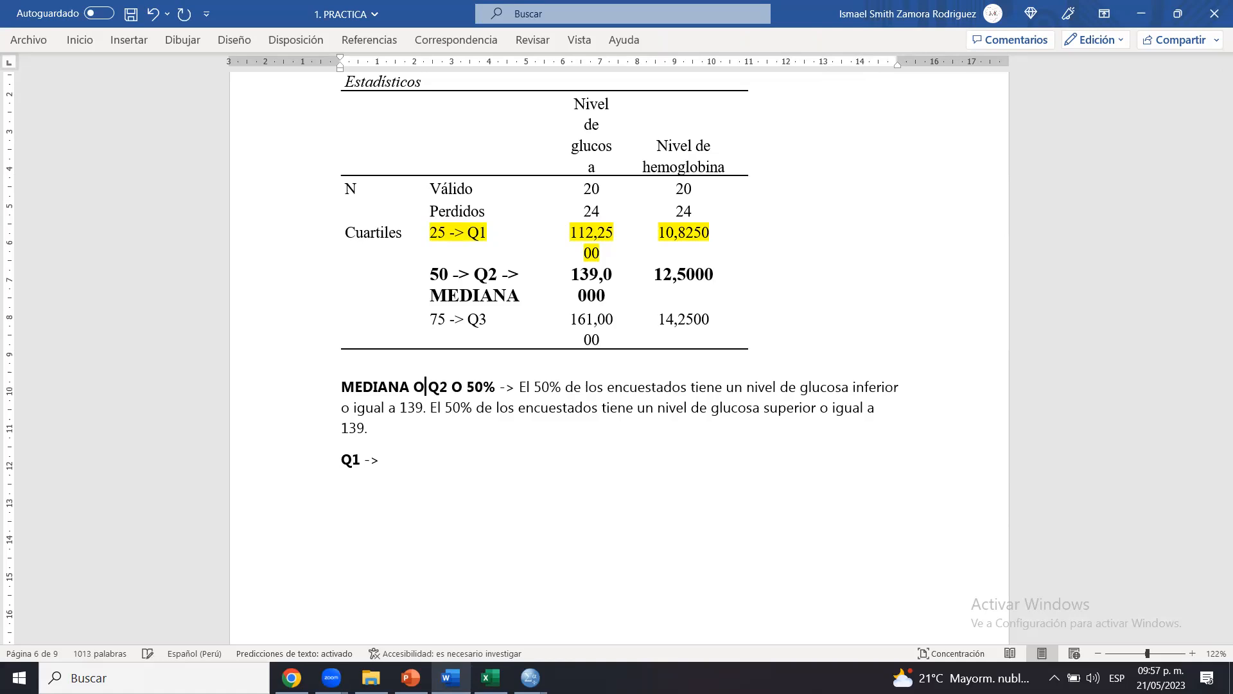
Review the median interpretation below the table against the "50 -> Q2 -> MEDIANA" row of the quartiles table
click(440, 461)
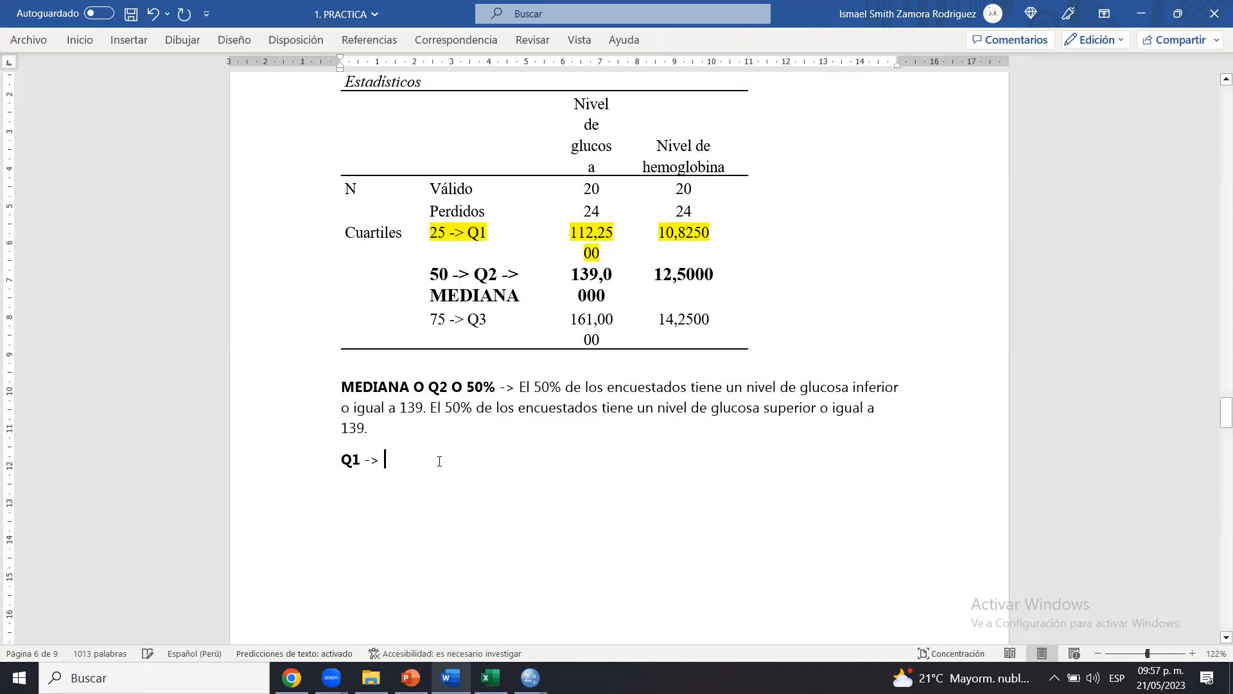
click(448, 387)
click(405, 464)
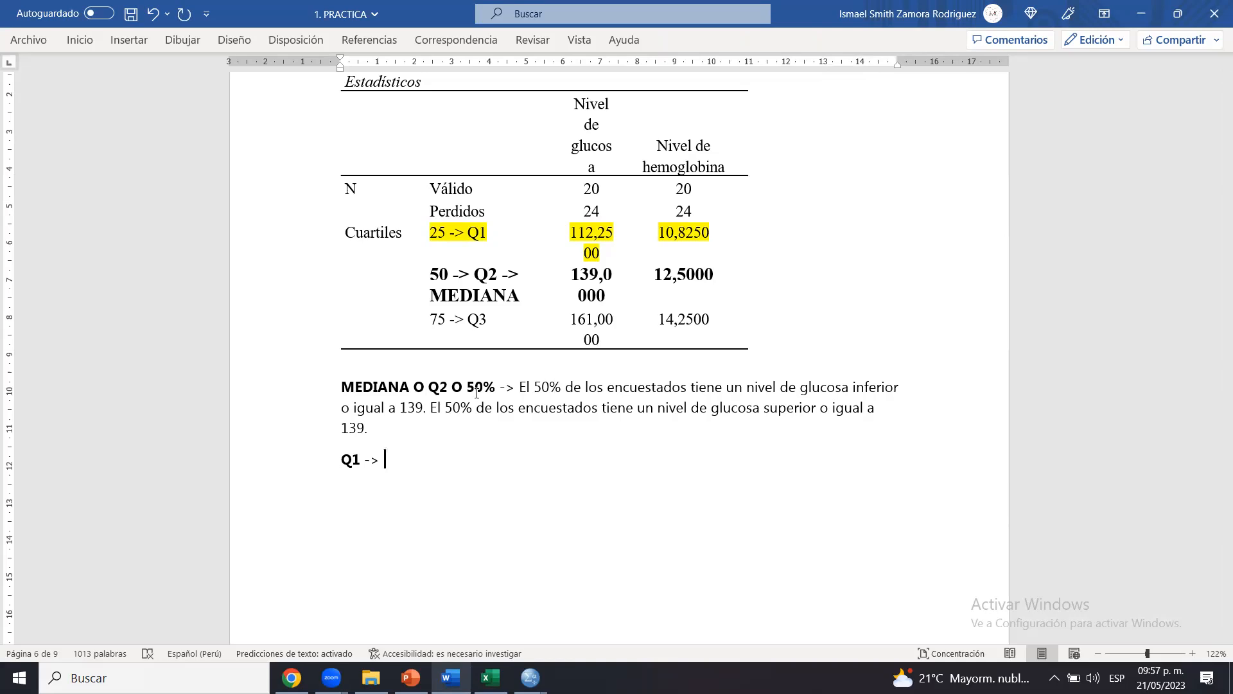
drag(515, 387, 488, 423)
click(488, 417)
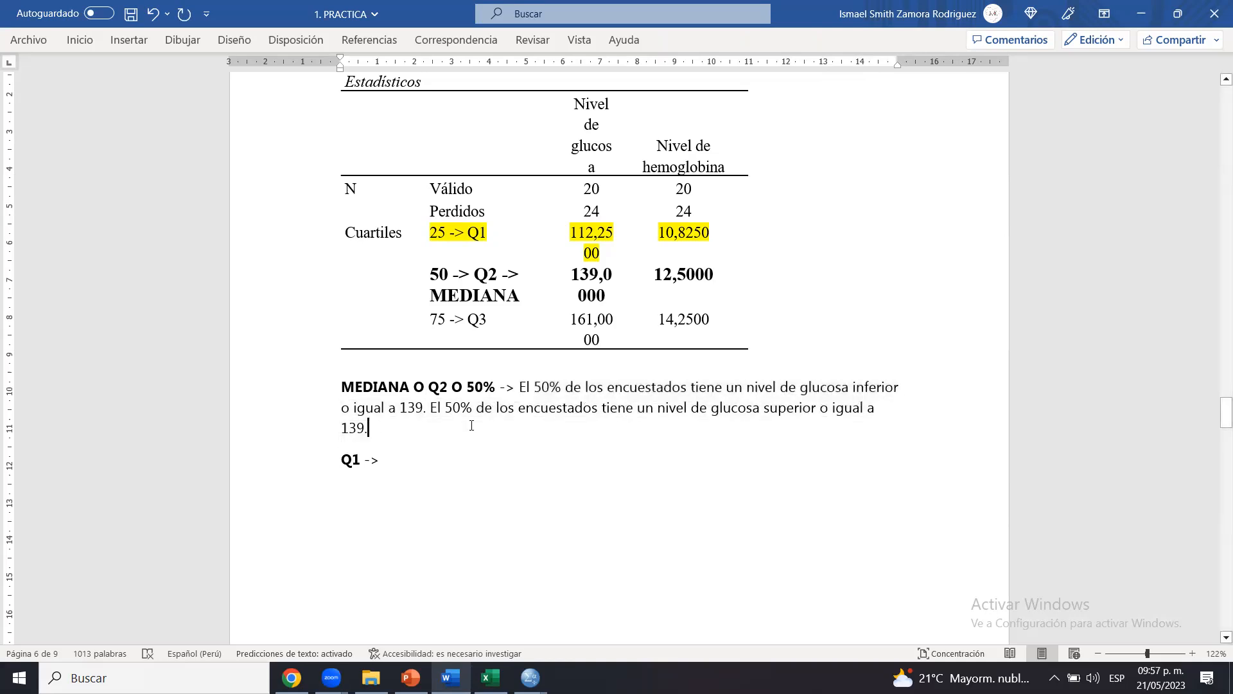
click(463, 468)
drag(438, 273, 669, 271)
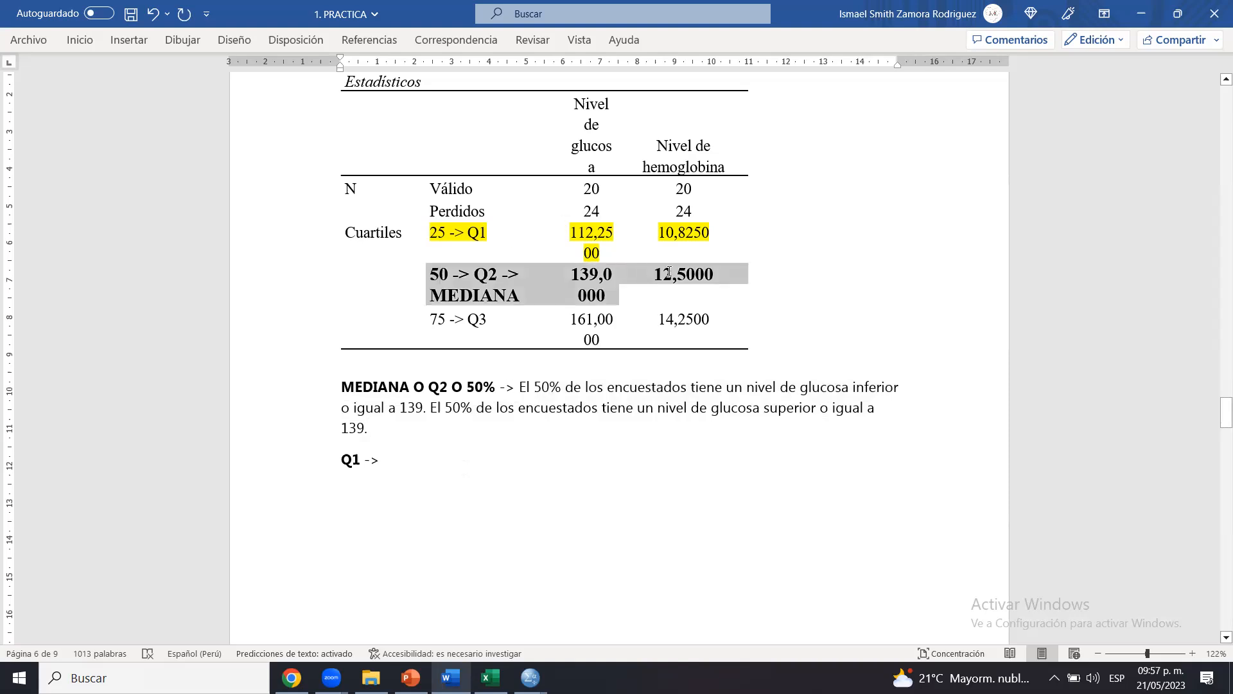
click(669, 272)
Make the "25 -> Q1" row of the quartiles table bold and red, including its glucose and hemoglobin values
drag(457, 238, 684, 256)
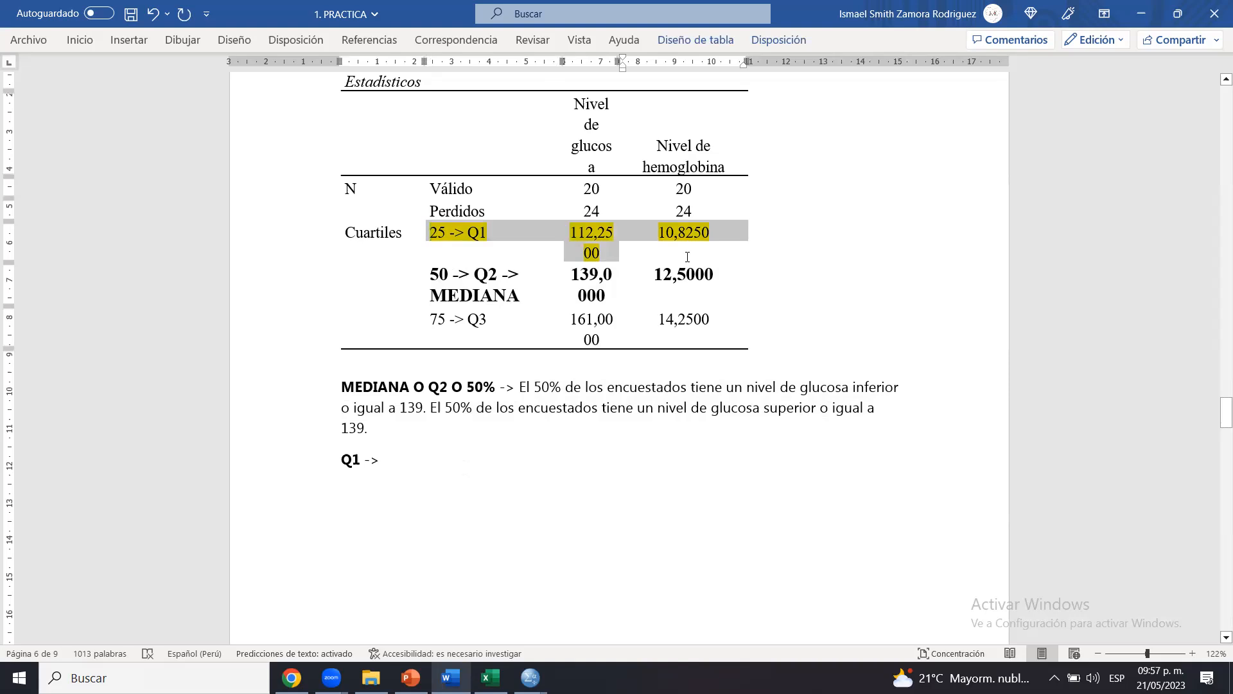
click(698, 229)
click(784, 229)
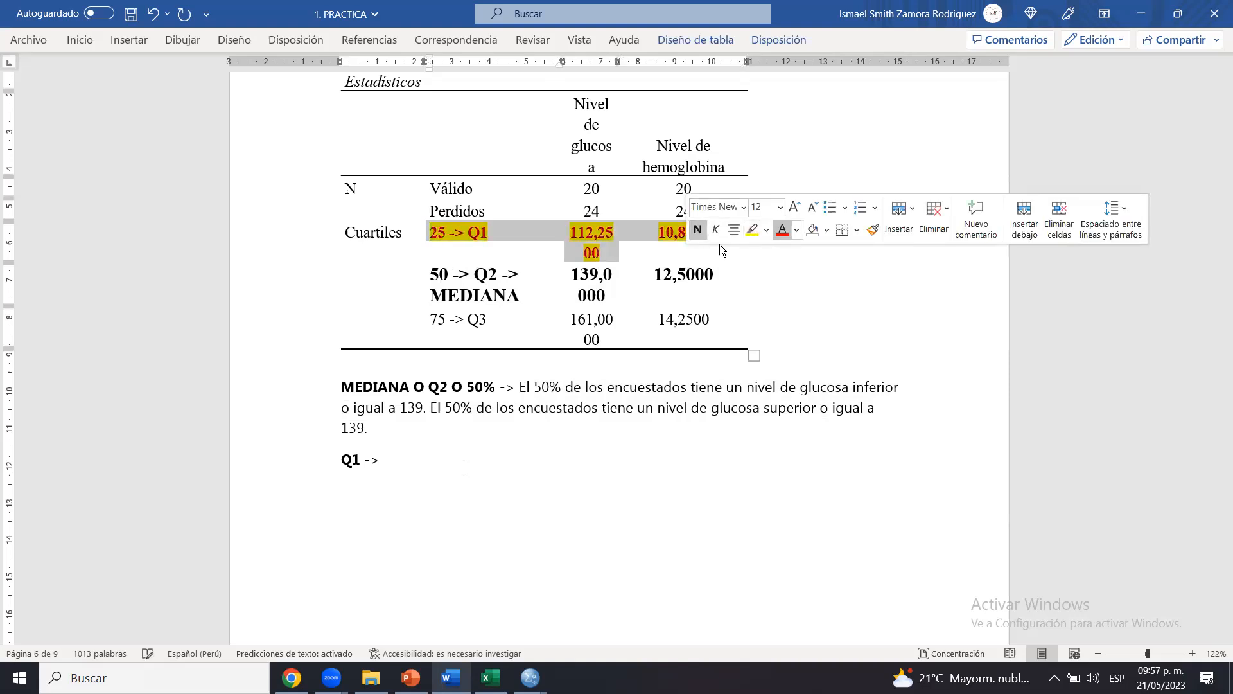
click(557, 210)
click(608, 237)
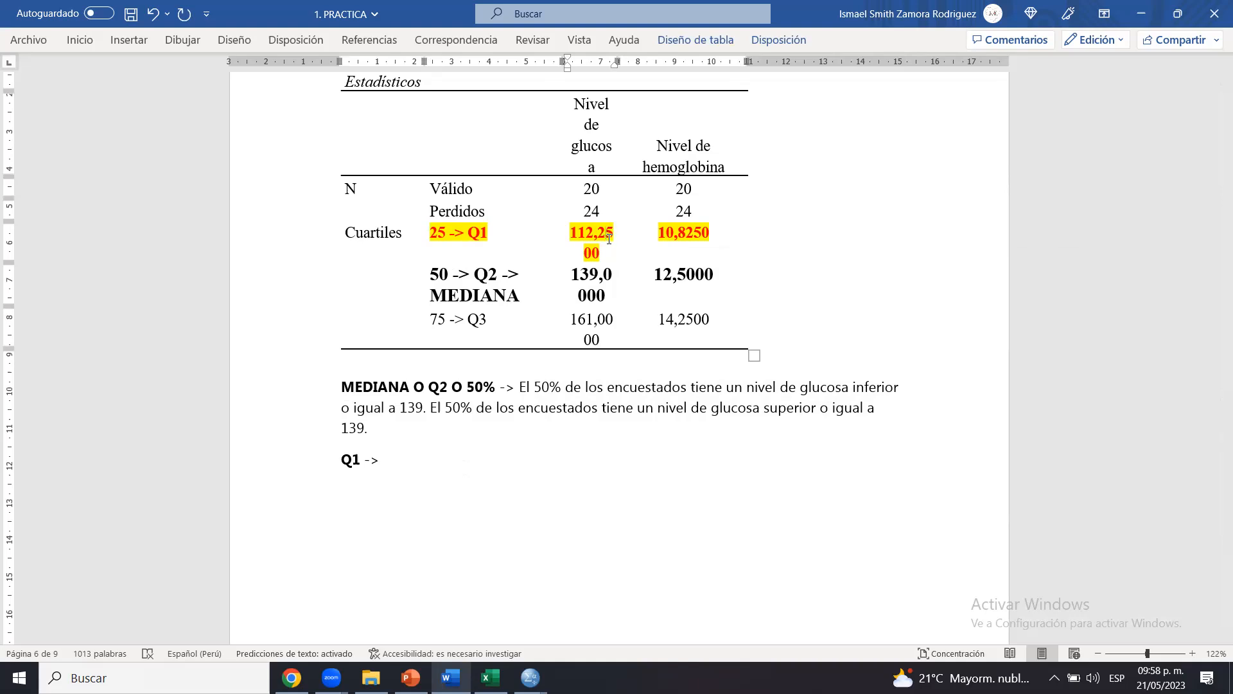
Compare the median row's percentage and glucose value with those of the Q1 row in the quartiles table
click(432, 462)
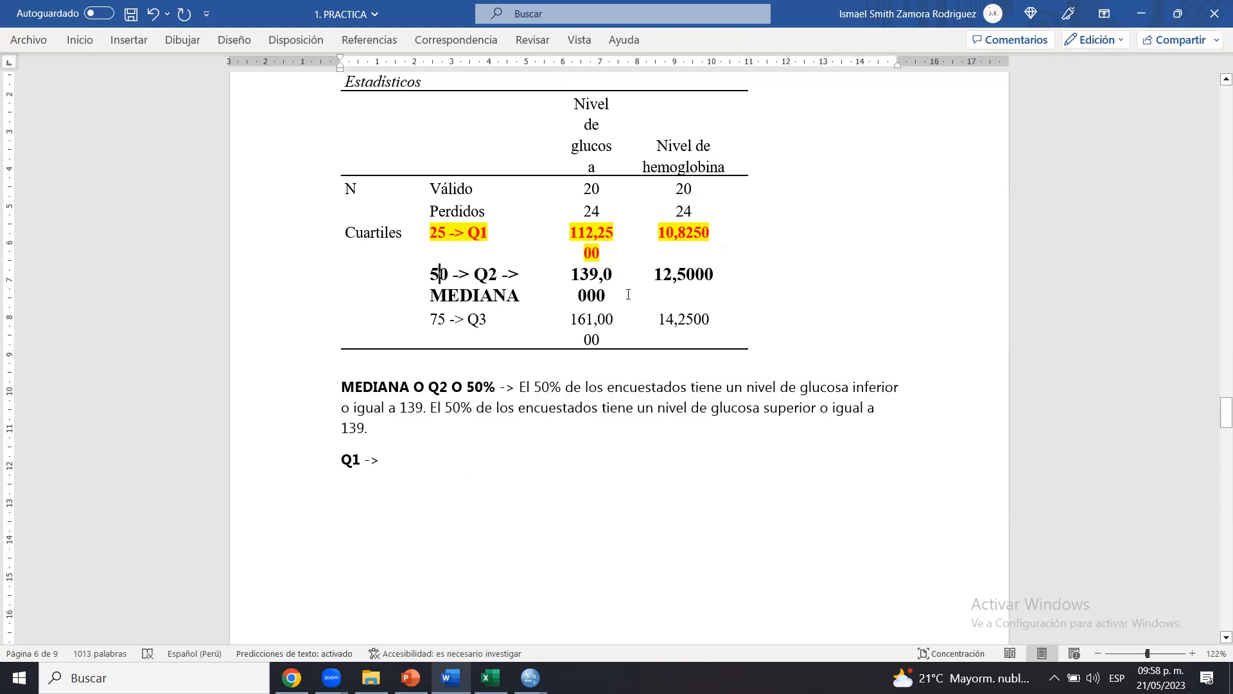
drag(440, 276, 665, 294)
click(665, 294)
drag(433, 283, 650, 294)
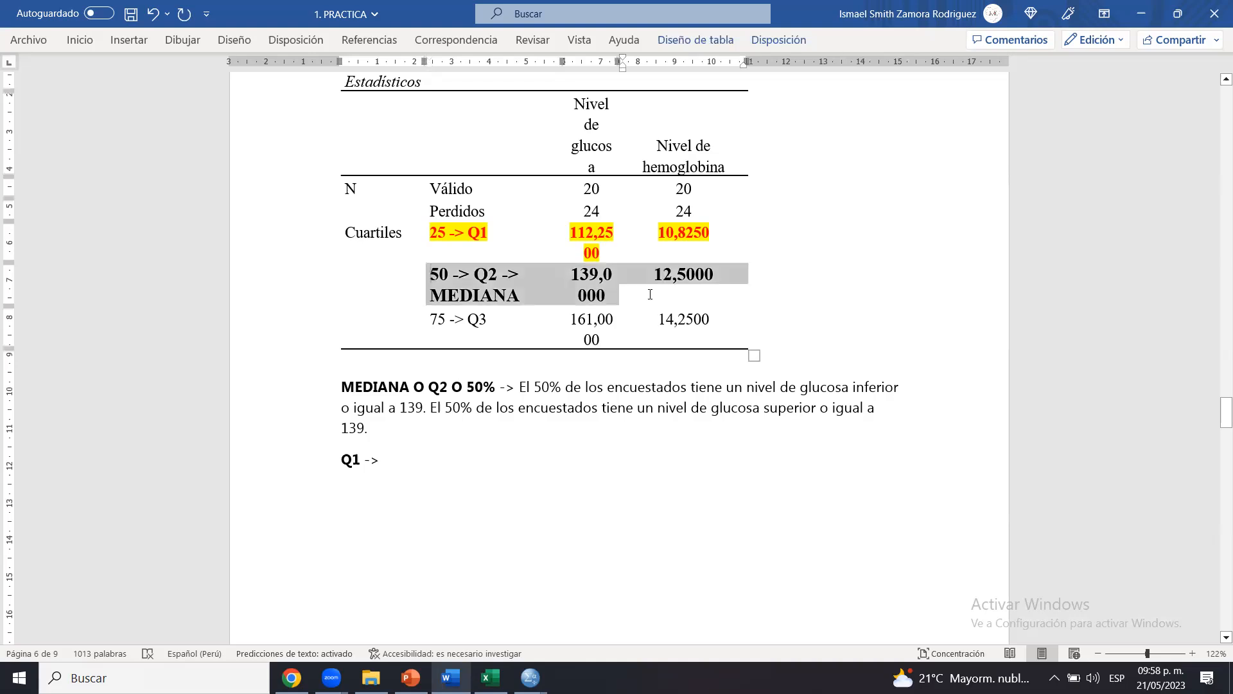
click(650, 294)
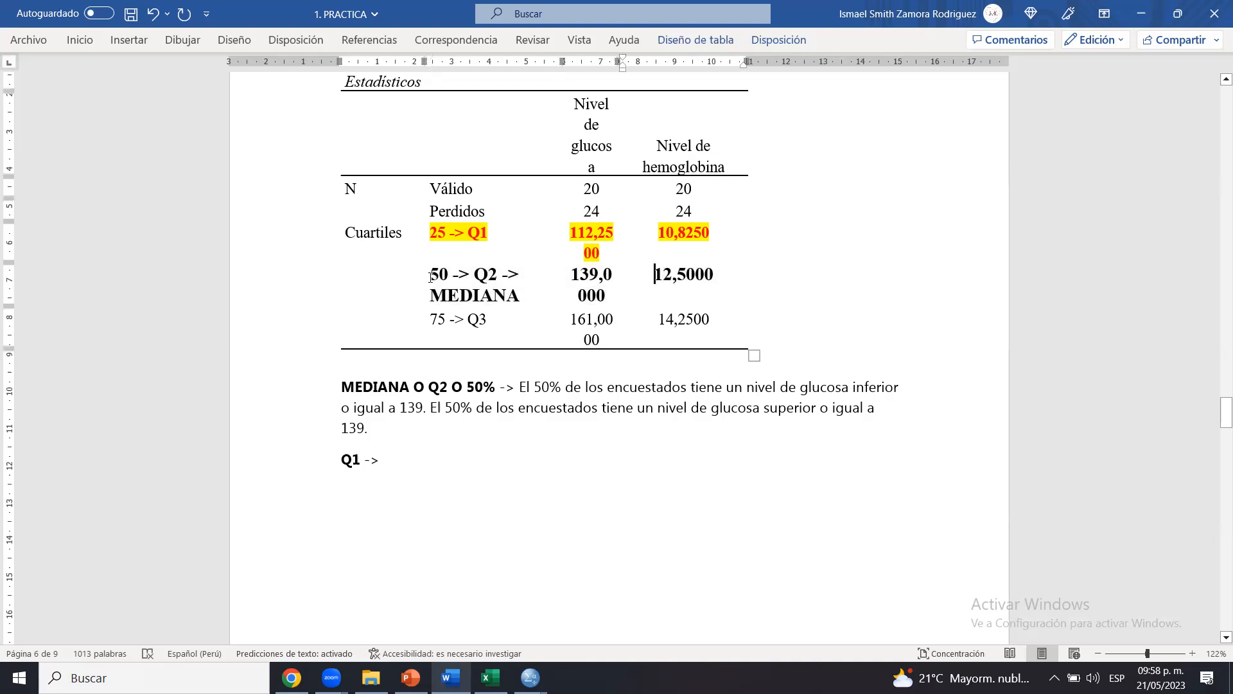
drag(430, 277, 491, 293)
drag(570, 274, 605, 274)
click(604, 274)
mouse_move(433, 235)
mouse_down()
mouse_move(457, 235)
mouse_move(444, 236)
mouse_up()
click(444, 235)
drag(569, 235, 615, 233)
click(616, 232)
Write "El 25 de los encuestados tiene un nivel de glucosa inferior o igual a 112.25." after "Q1 ->"
click(404, 469)
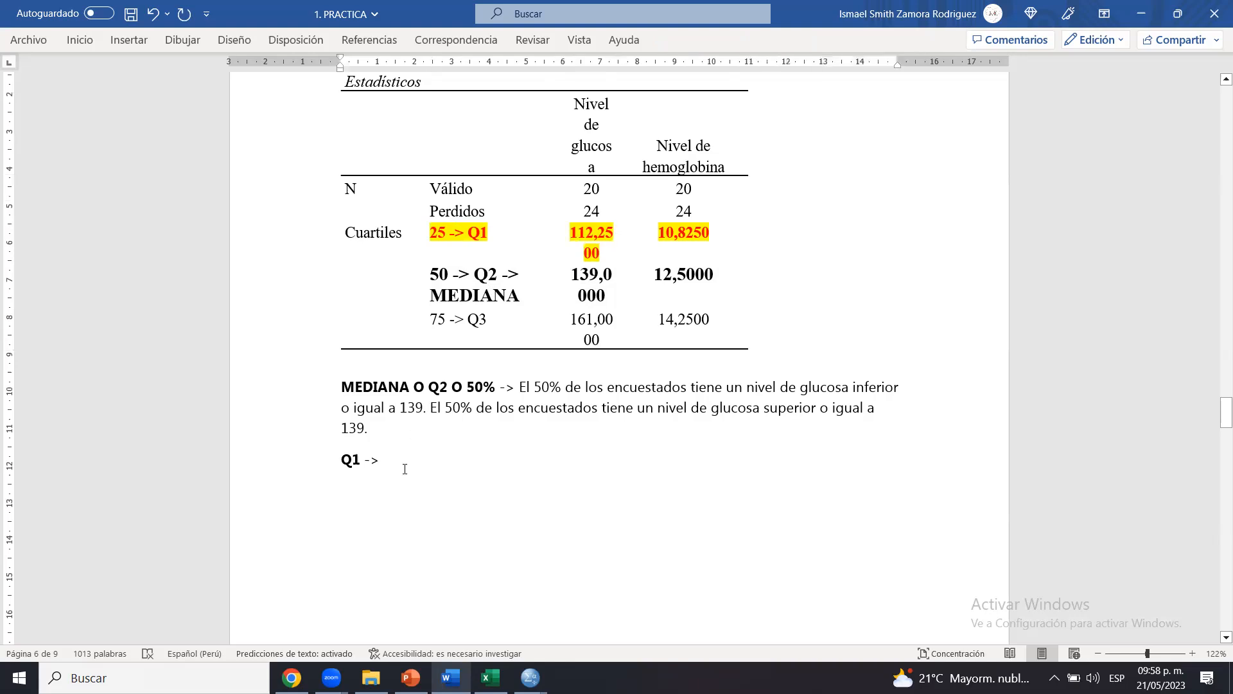
text(El 25)
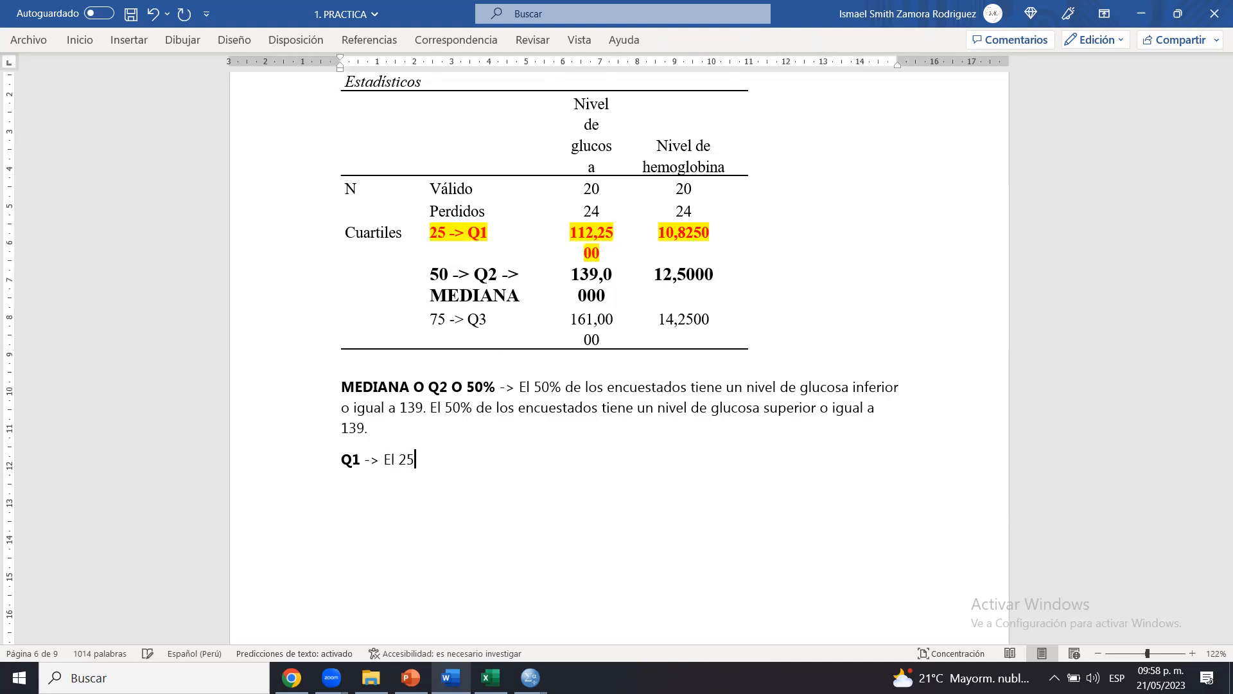
text( de los encuestados tiene un n)
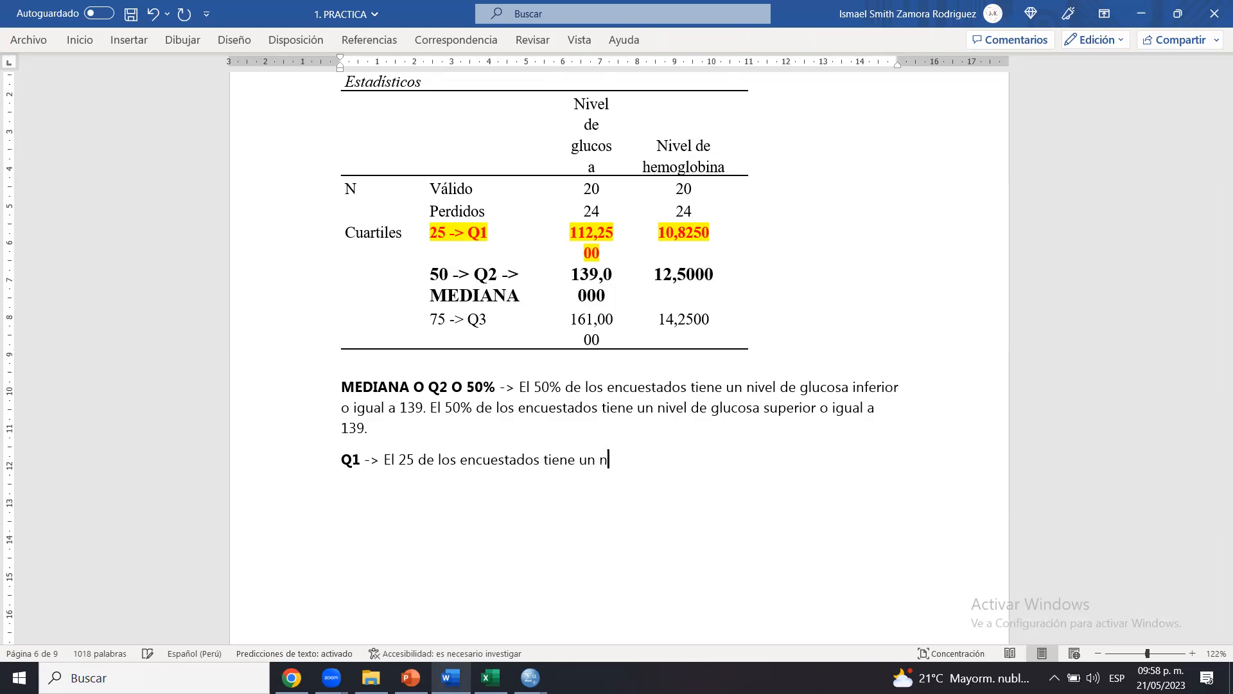
text(ivel de glucosa inferior o)
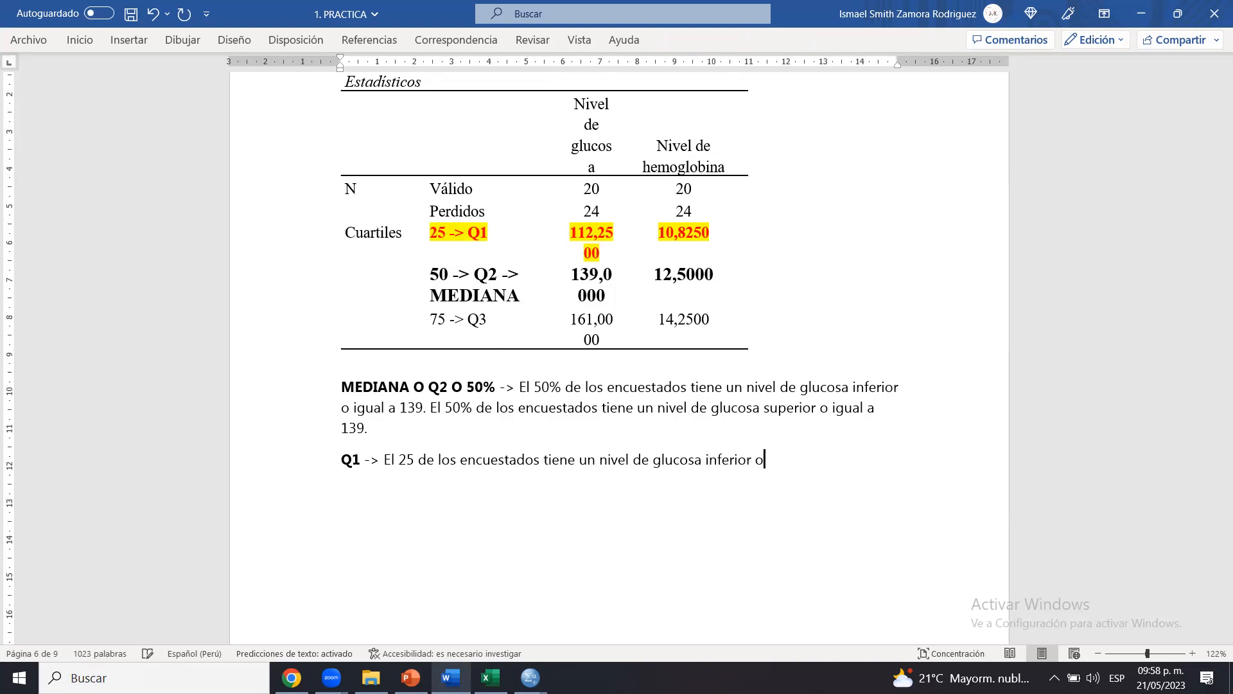
text( igual a 112.25.)
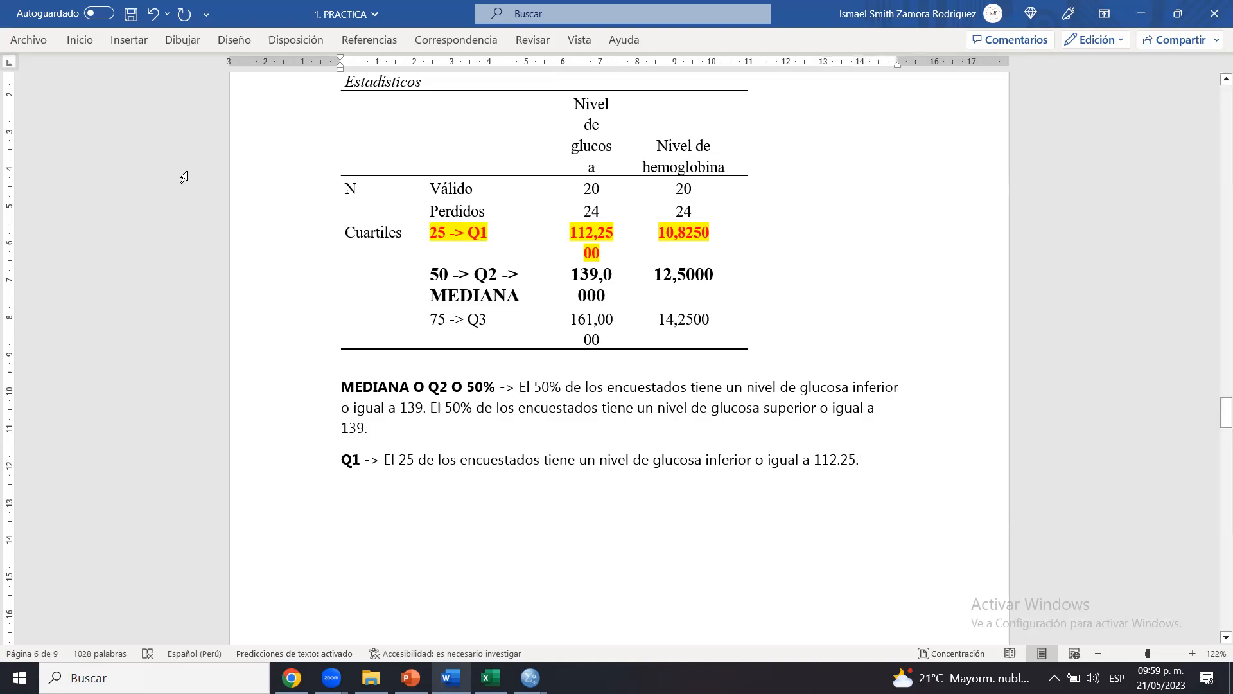
drag(442, 237, 603, 257)
click(450, 274)
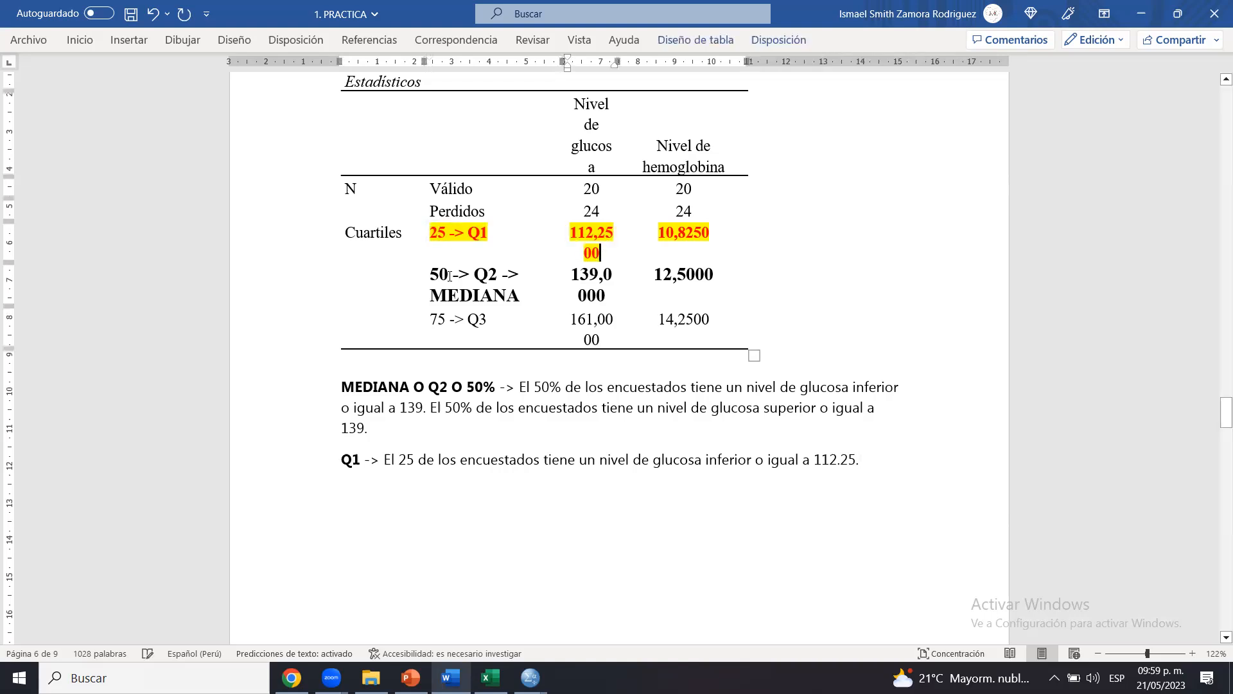
drag(450, 275, 602, 292)
click(602, 294)
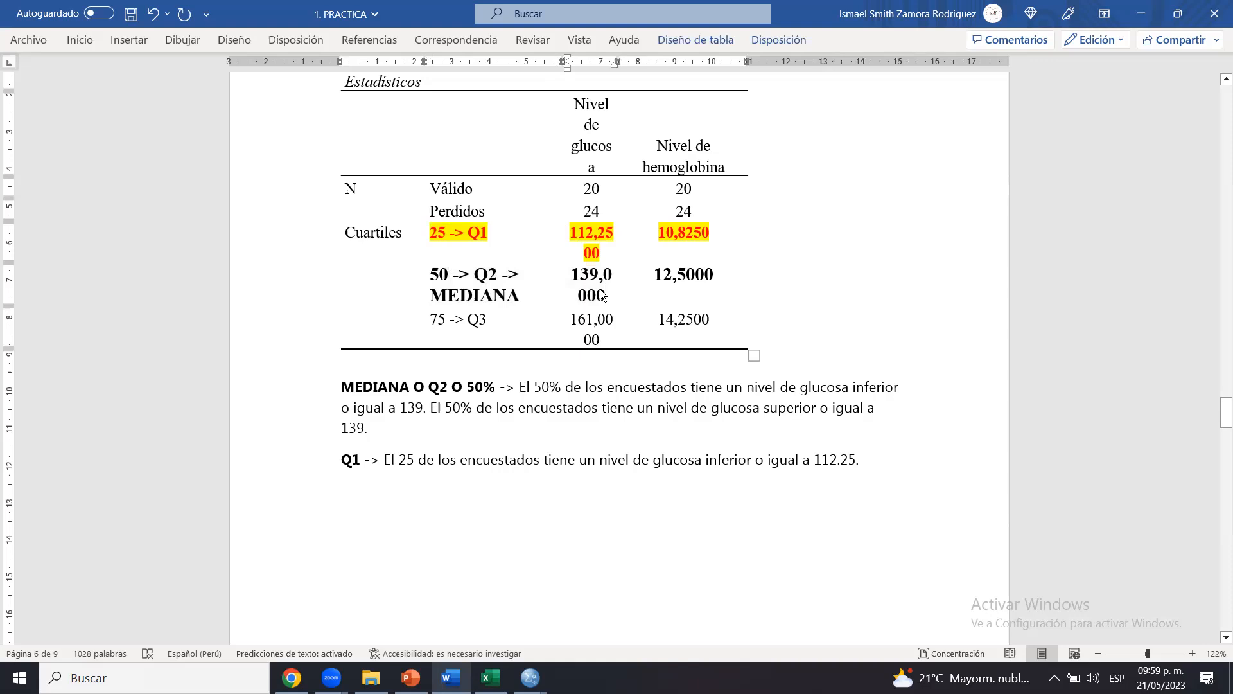
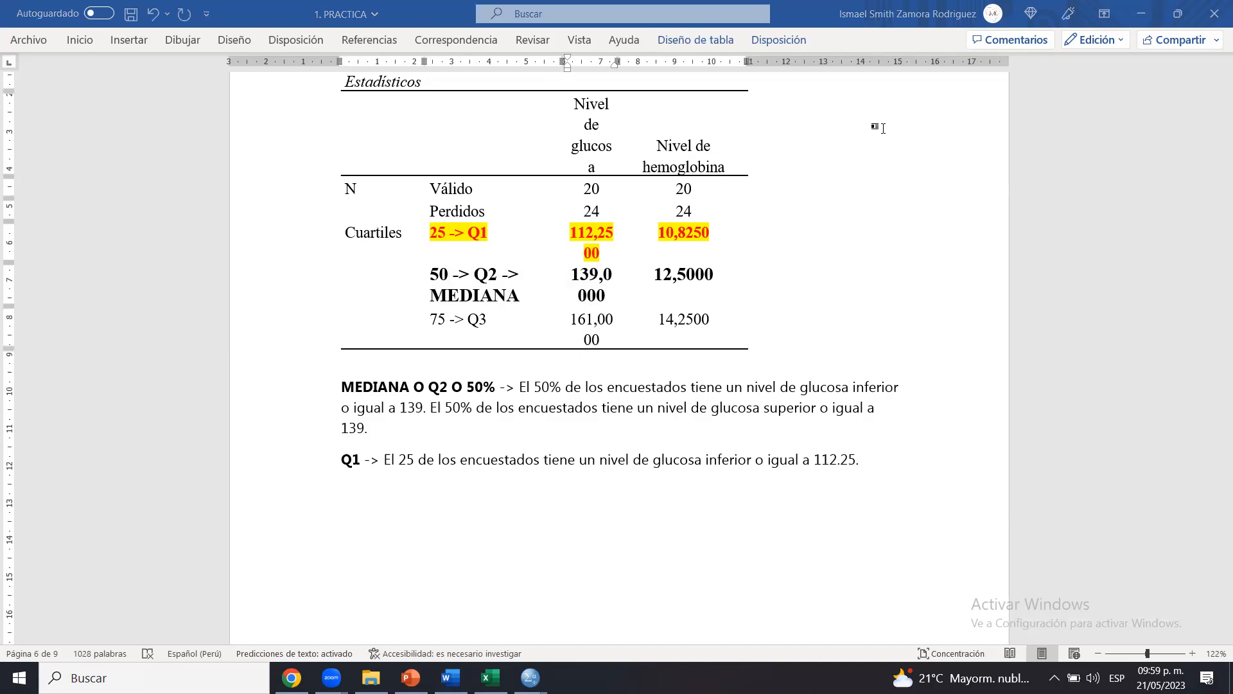
Add "El 75% de los encuestados tiene un nivel de glucosa superior o igual a 112.25." to the Q1 paragraph and correct "25" to "25%"
click(870, 442)
click(870, 461)
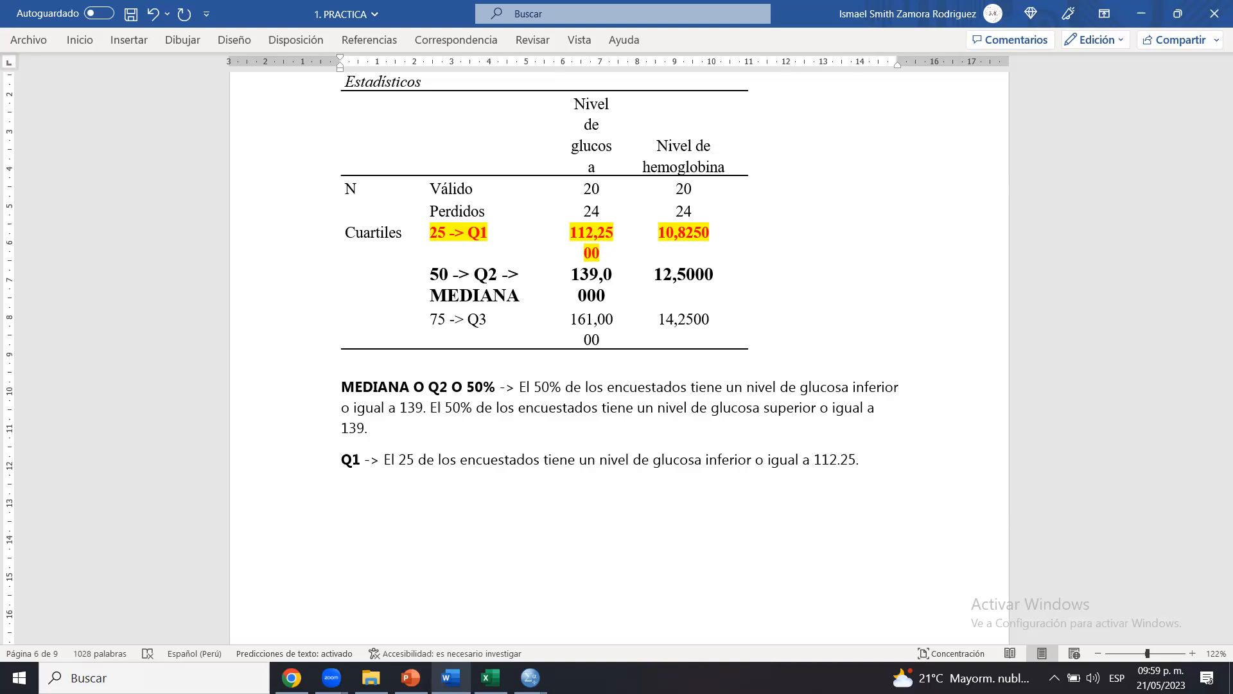
text(El 75)
text(% de los e)
text(s)
text(cuestados )
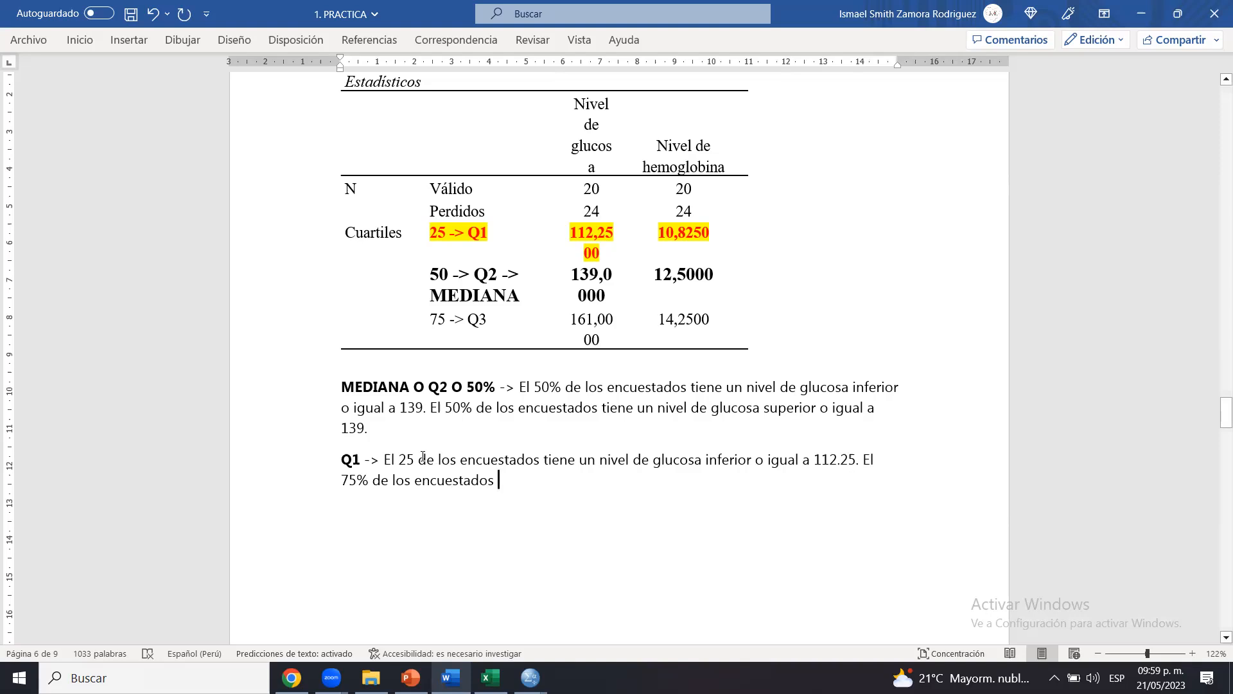
text(%)
click(546, 481)
text(tie)
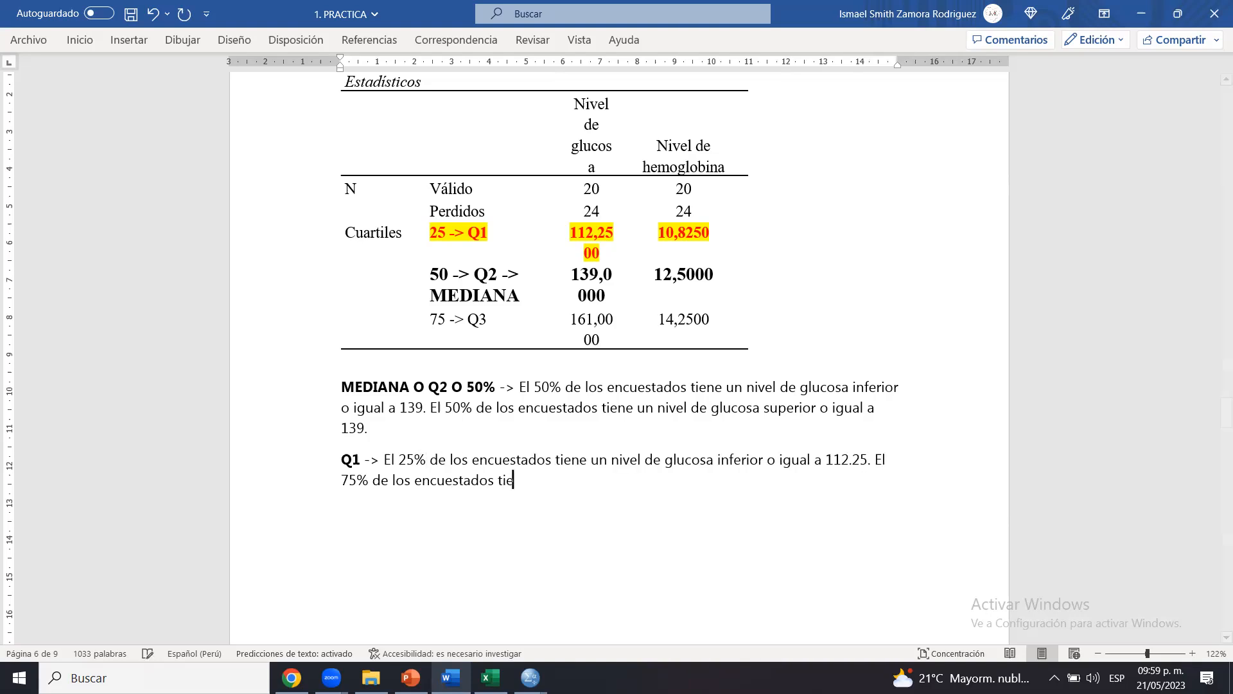
text(ne un  nivel de glucosa)
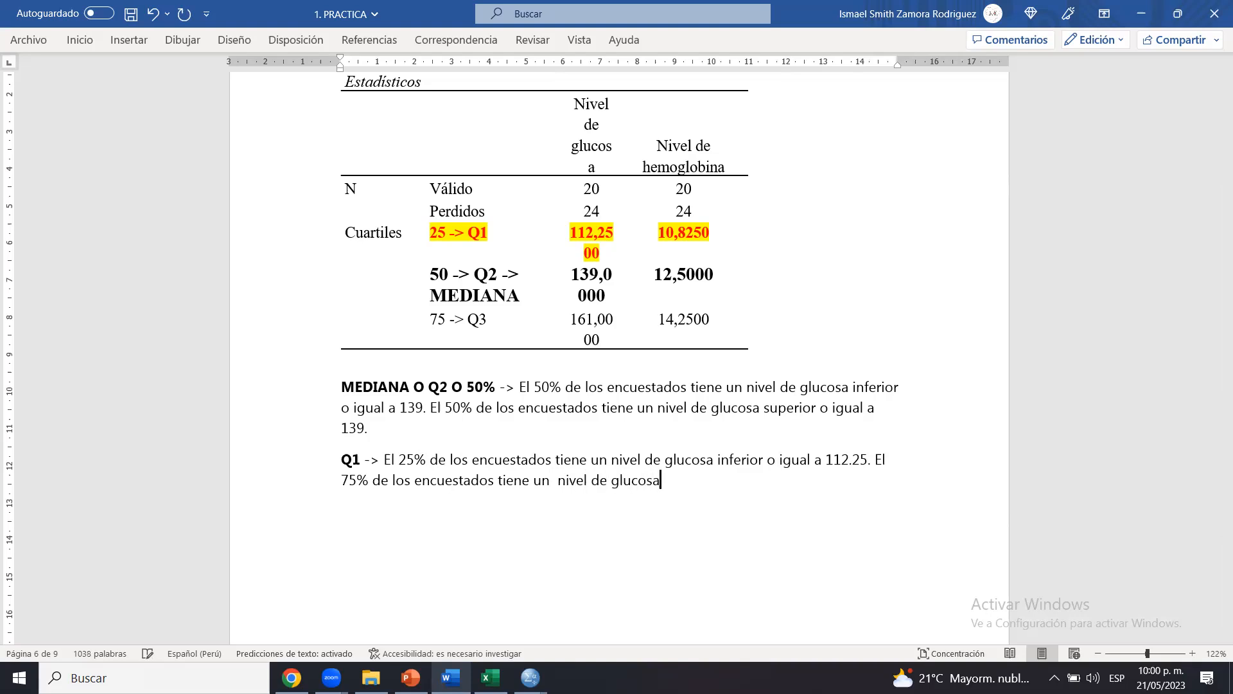
text( superior o igual a 112.25)
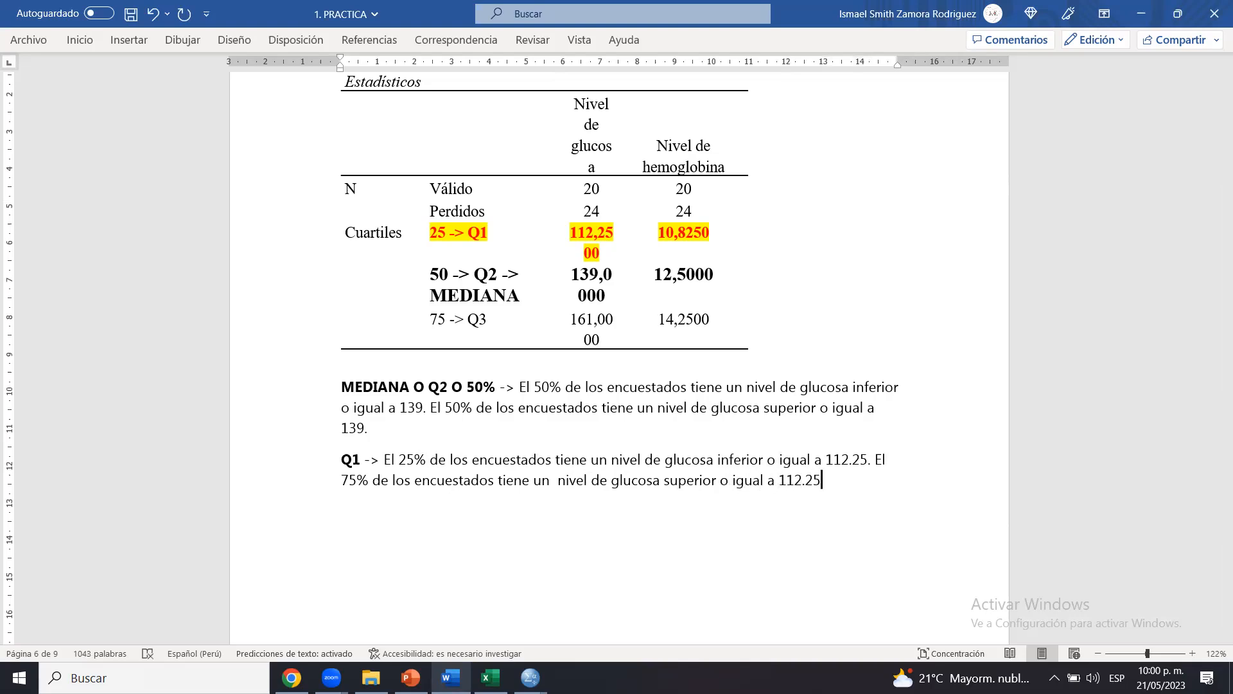
text(.)
Remove the extra space between "un" and "nivel" in the second sentence of the Q1 interpretation
click(381, 461)
drag(379, 467, 372, 488)
click(372, 487)
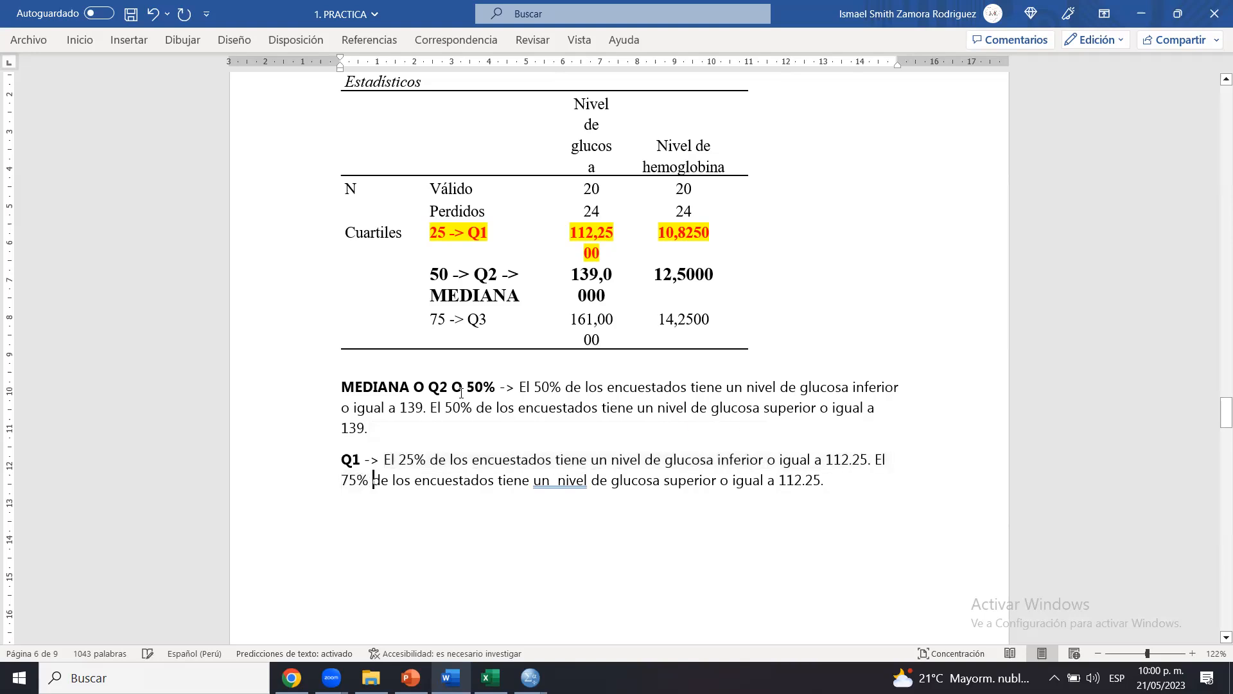
drag(526, 388, 470, 413)
click(470, 413)
click(557, 480)
key(BackSpace)
click(849, 507)
click(829, 486)
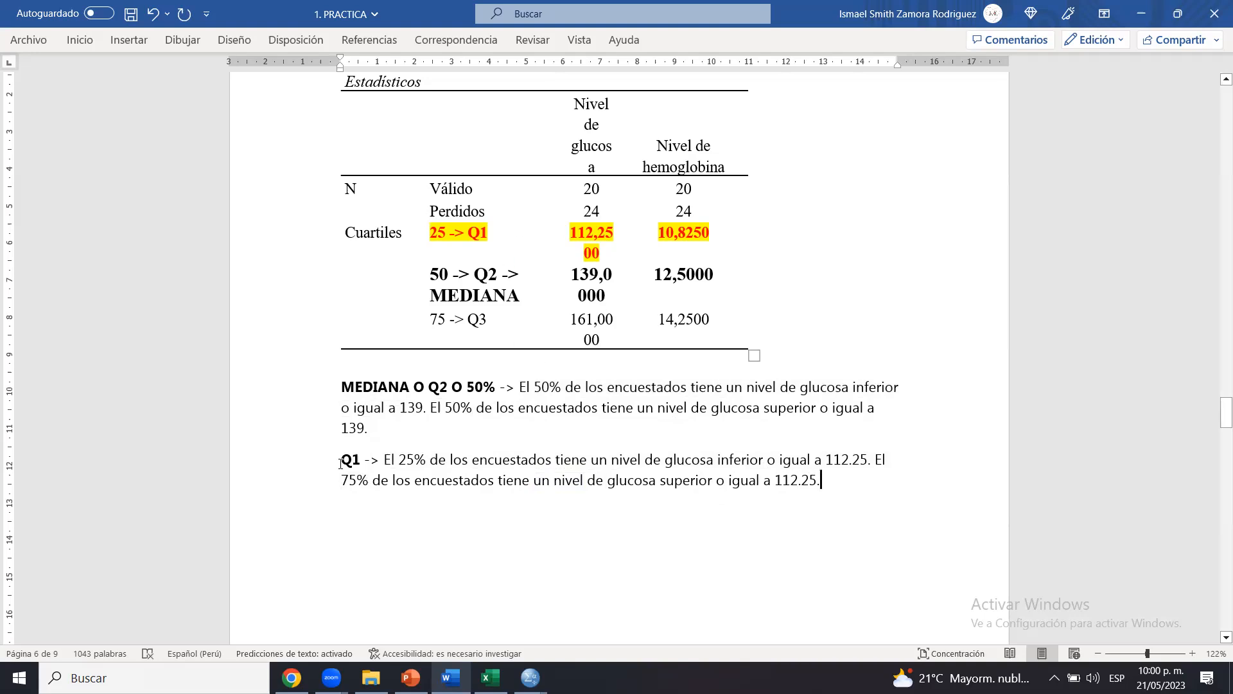
Duplicate the whole Q1 interpretation paragraph directly below itself, without an empty line after the copy
drag(341, 459, 844, 487)
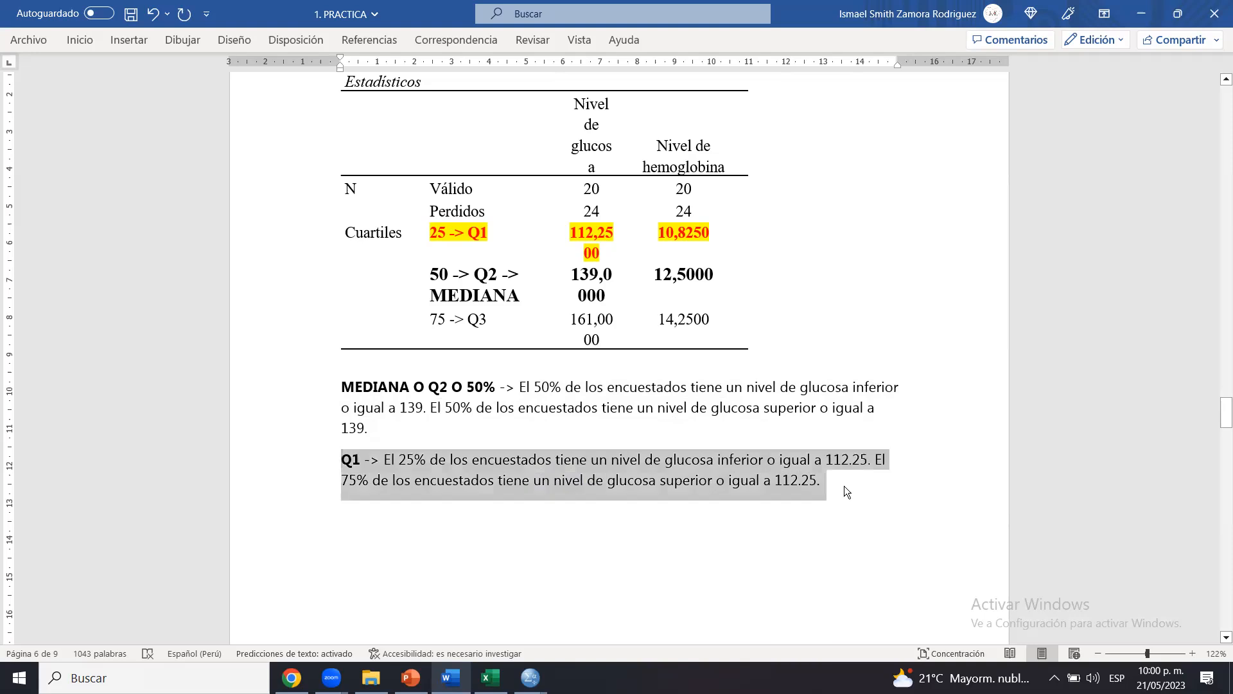
key(ctrl+c)
key(Right)
key(ctrl+v)
key(BackSpace)
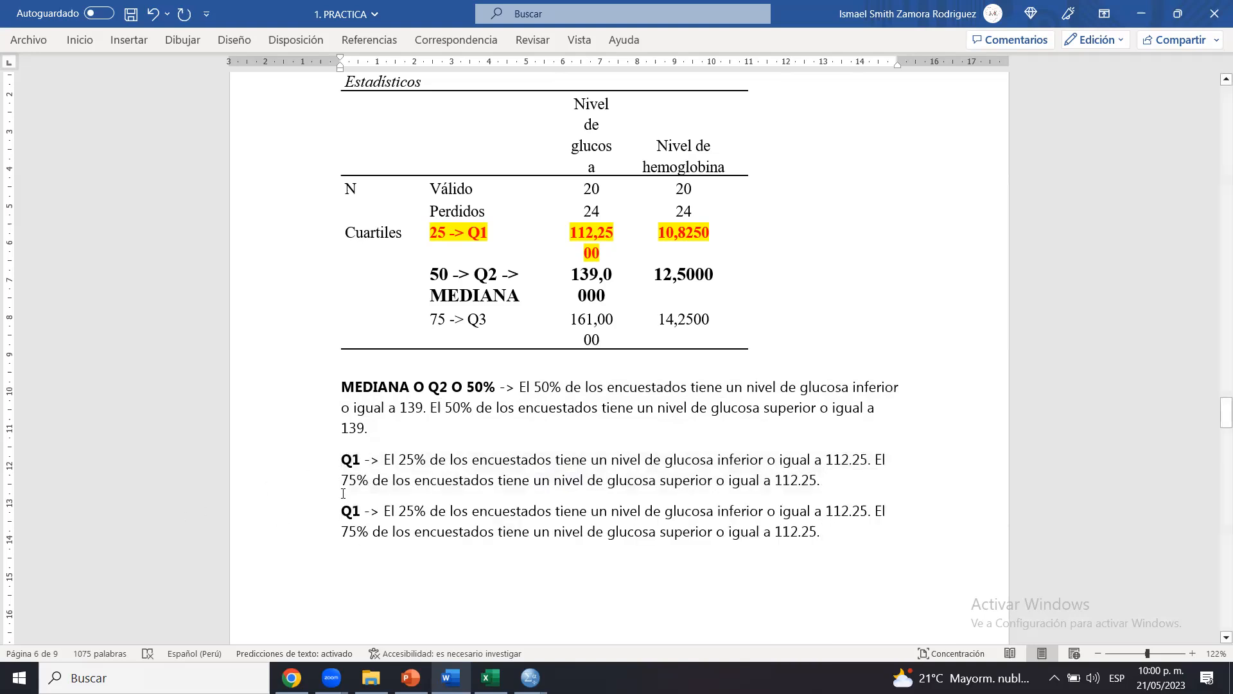
Change the copied paragraph's bold label to "Q3" and save the document
click(360, 512)
key(BackSpace)
text(3)
key(ctrl+g)
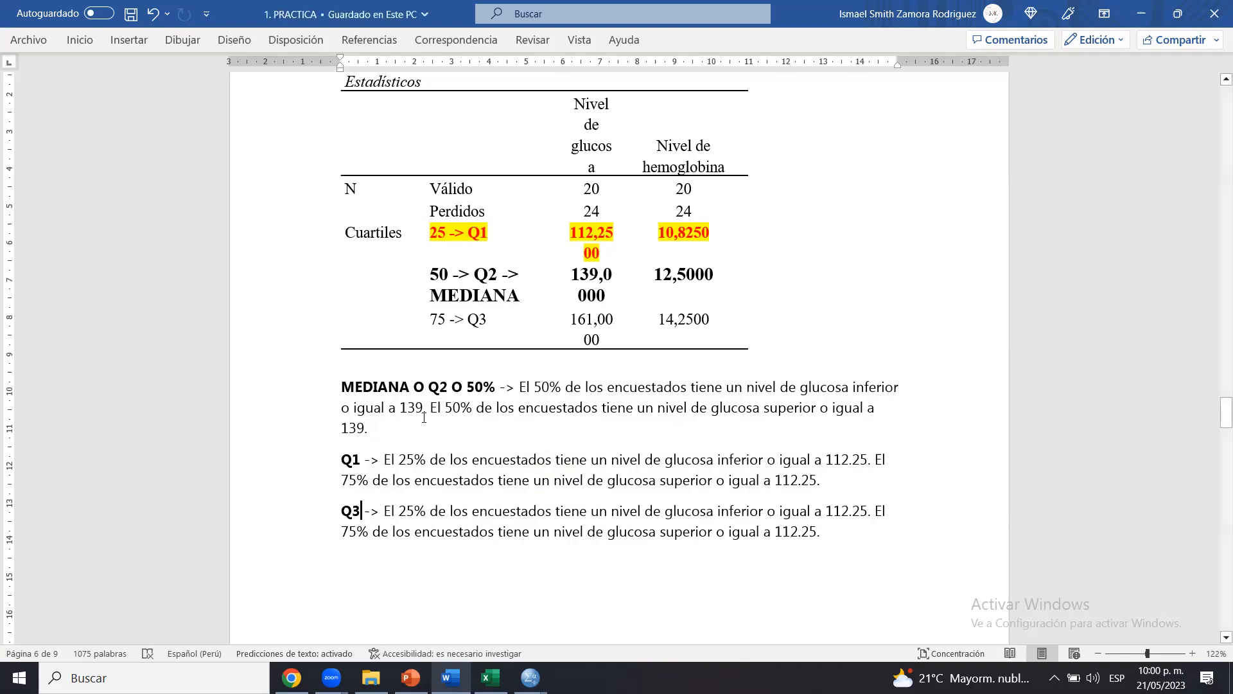
Make the "75 -> Q3" row of the quartiles table bold with a green highlight, including its glucose and hemoglobin values
drag(435, 322, 679, 344)
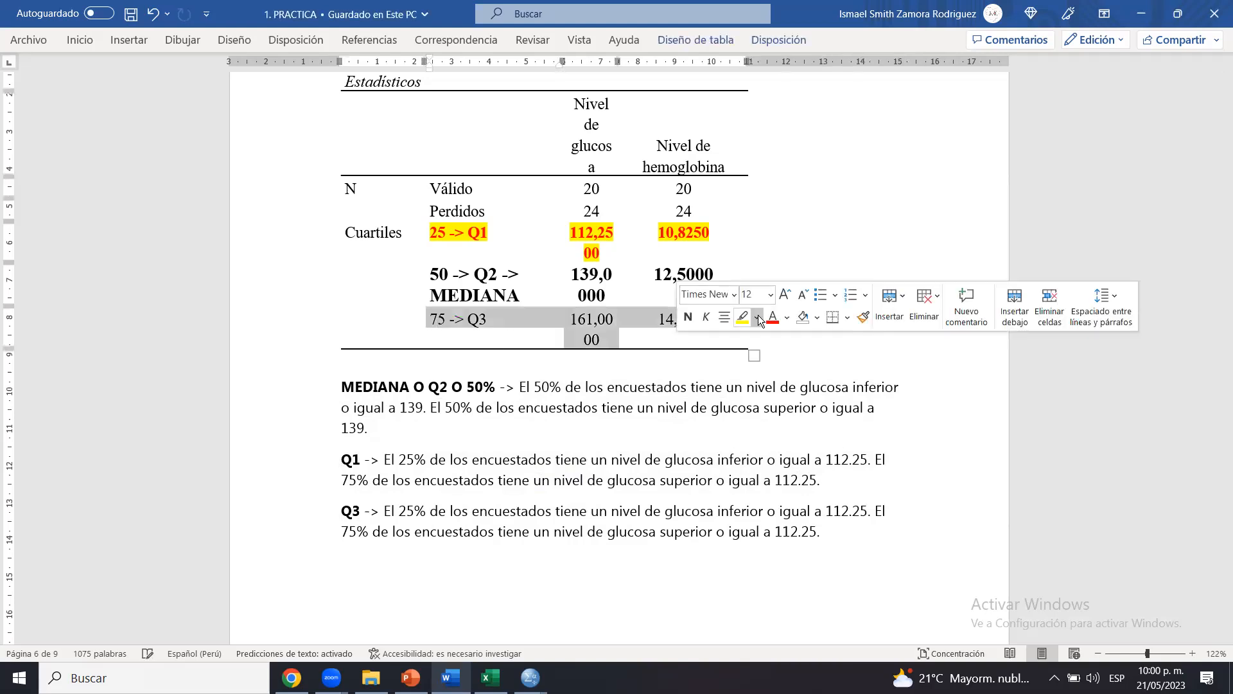
click(758, 318)
click(688, 318)
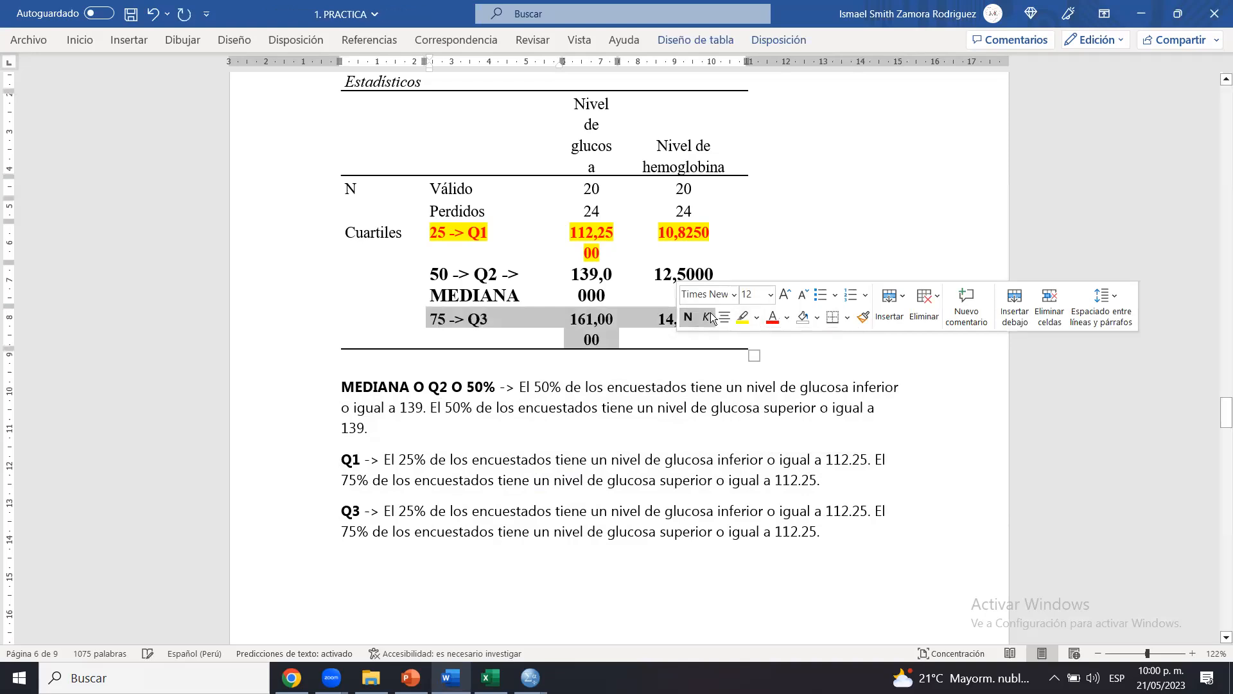
click(758, 319)
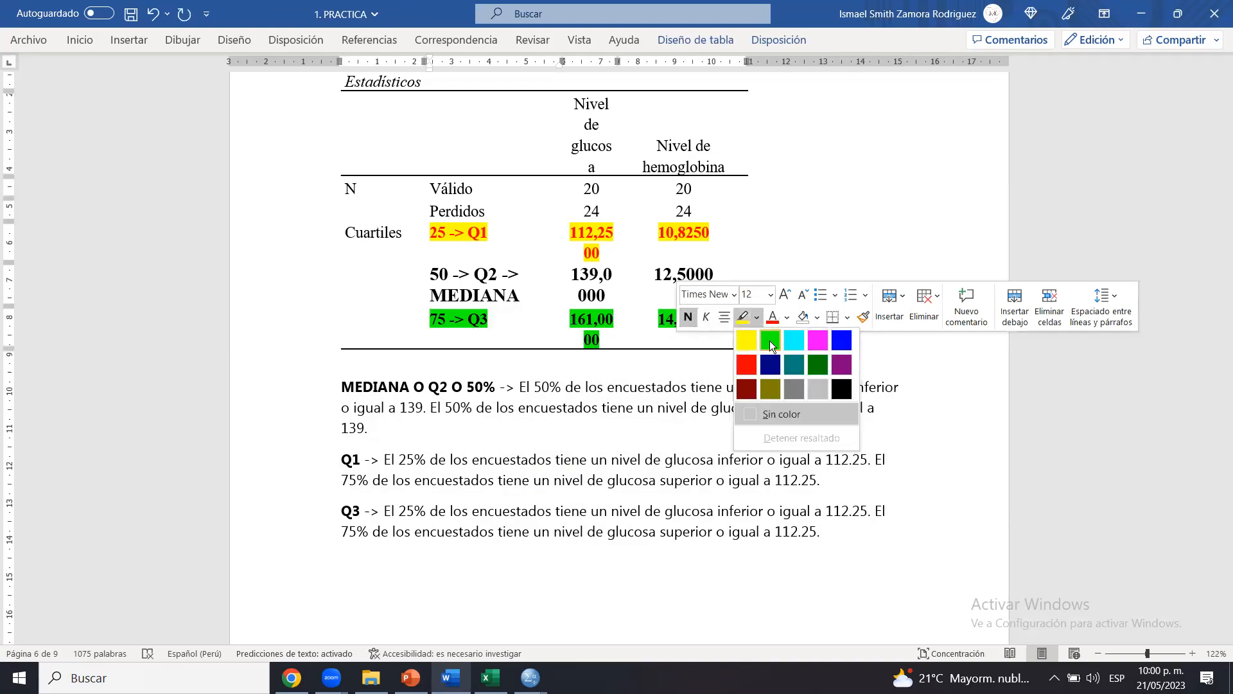
click(769, 341)
click(537, 512)
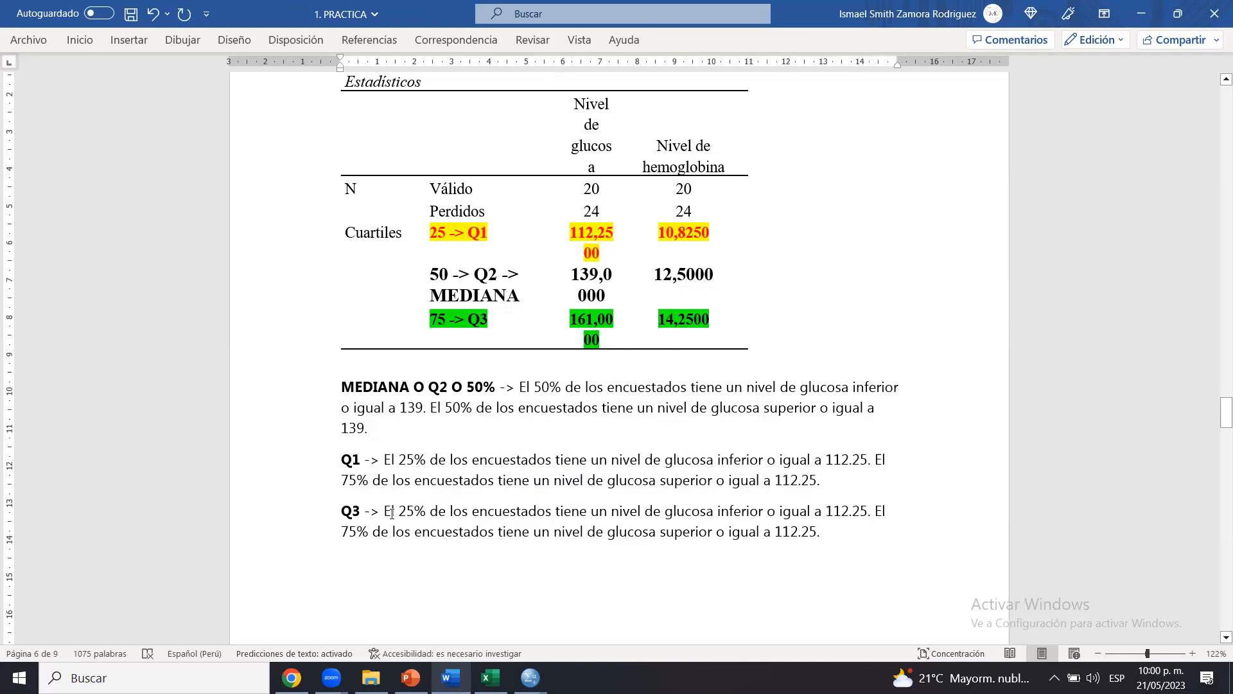
Check the text copied into the Q3 paragraph and save the document
drag(385, 512, 871, 538)
click(871, 533)
key(ctrl+s)
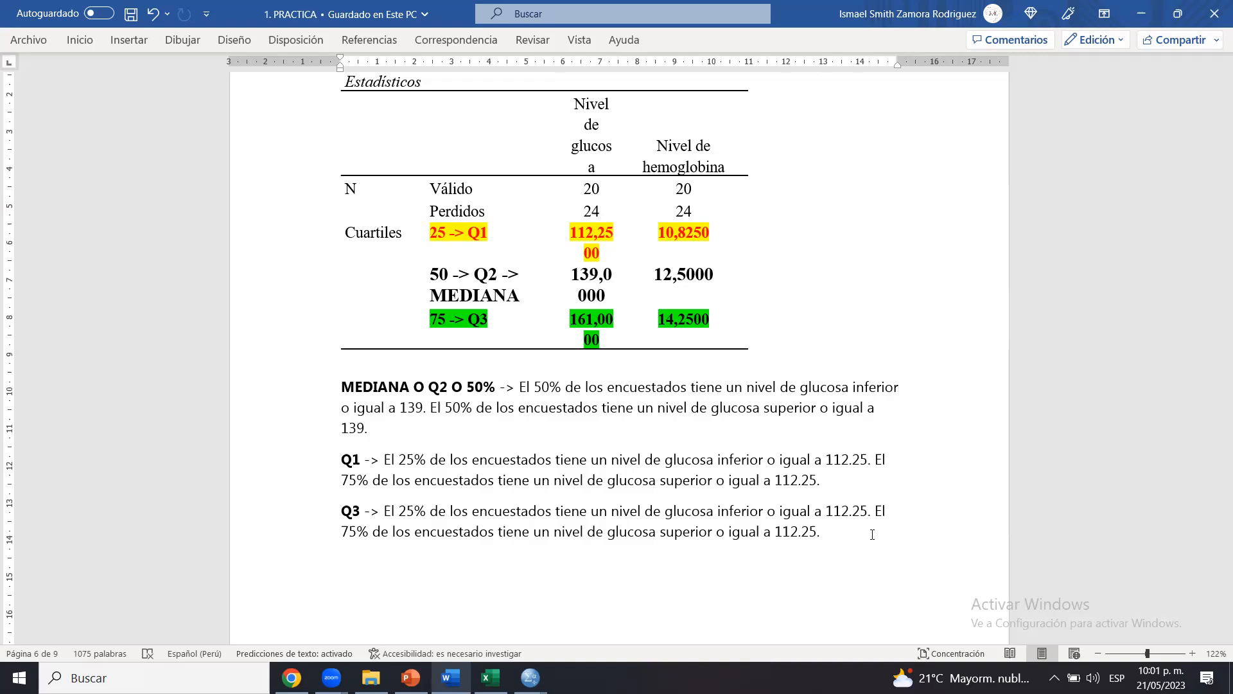
Change the first percentage in the Q3 paragraph to 75%, matching the "75 -> Q3" row of the quartiles table
click(414, 511)
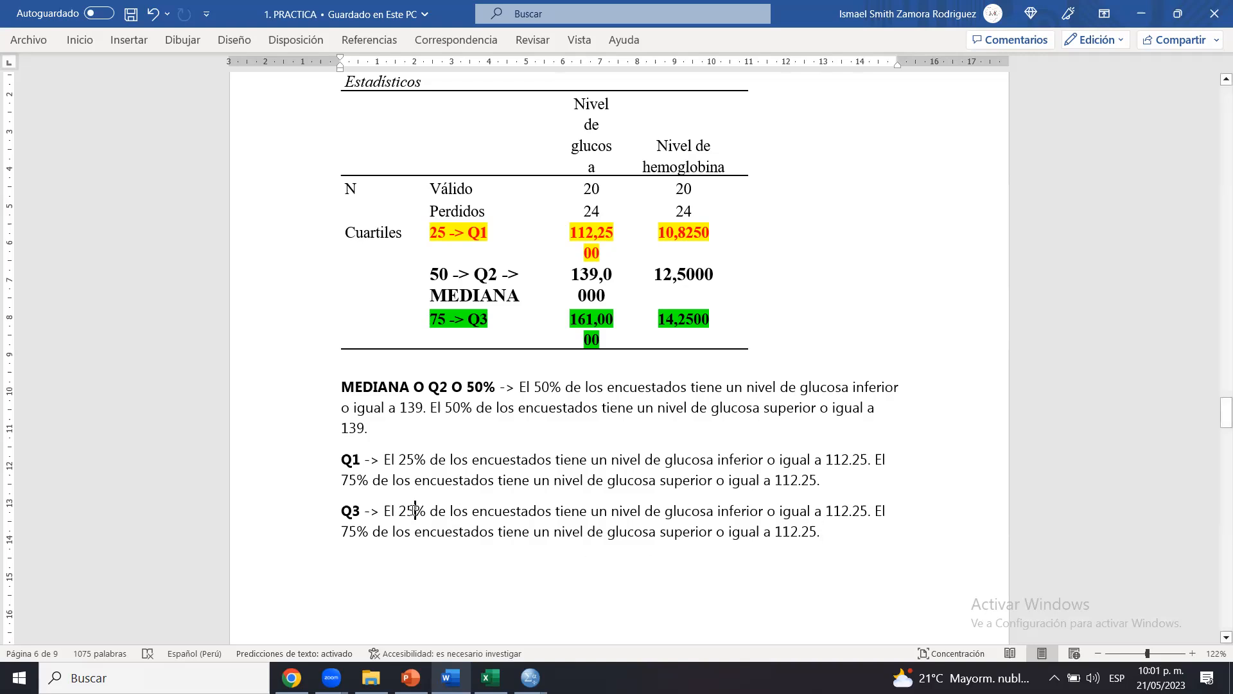
drag(471, 295, 514, 292)
click(514, 292)
drag(440, 277, 420, 231)
click(449, 276)
click(503, 235)
click(420, 231)
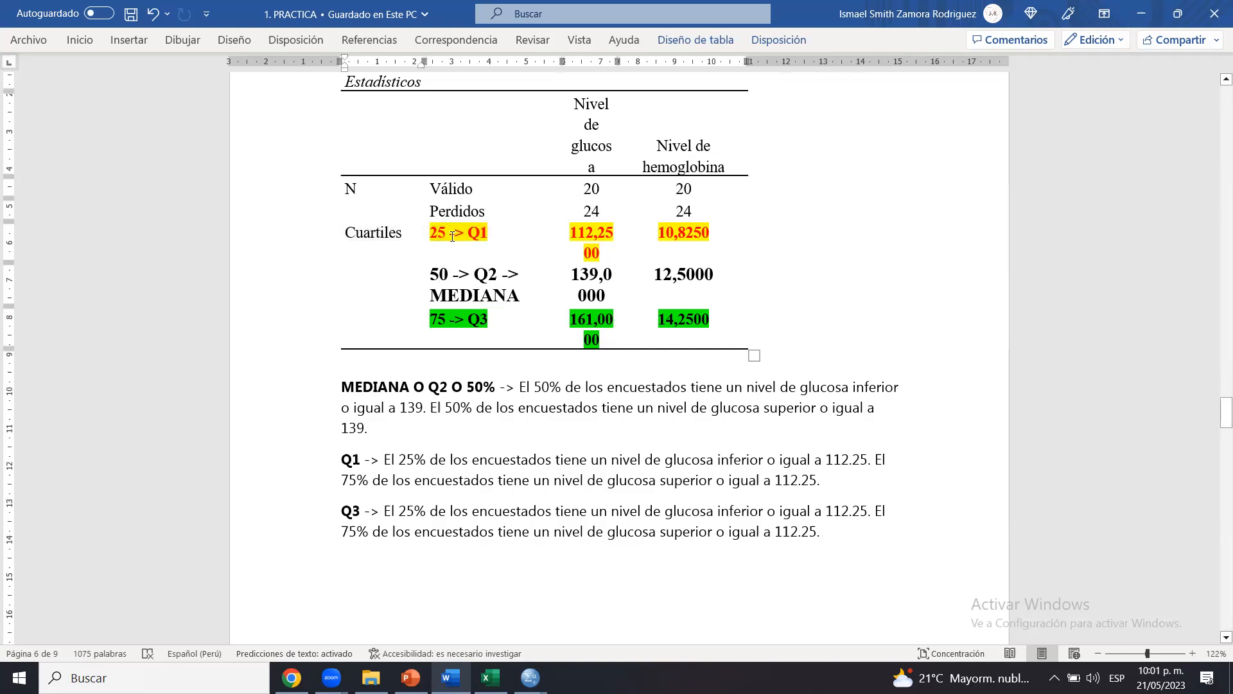
drag(470, 325, 434, 319)
click(491, 320)
drag(409, 511, 401, 510)
text(7)
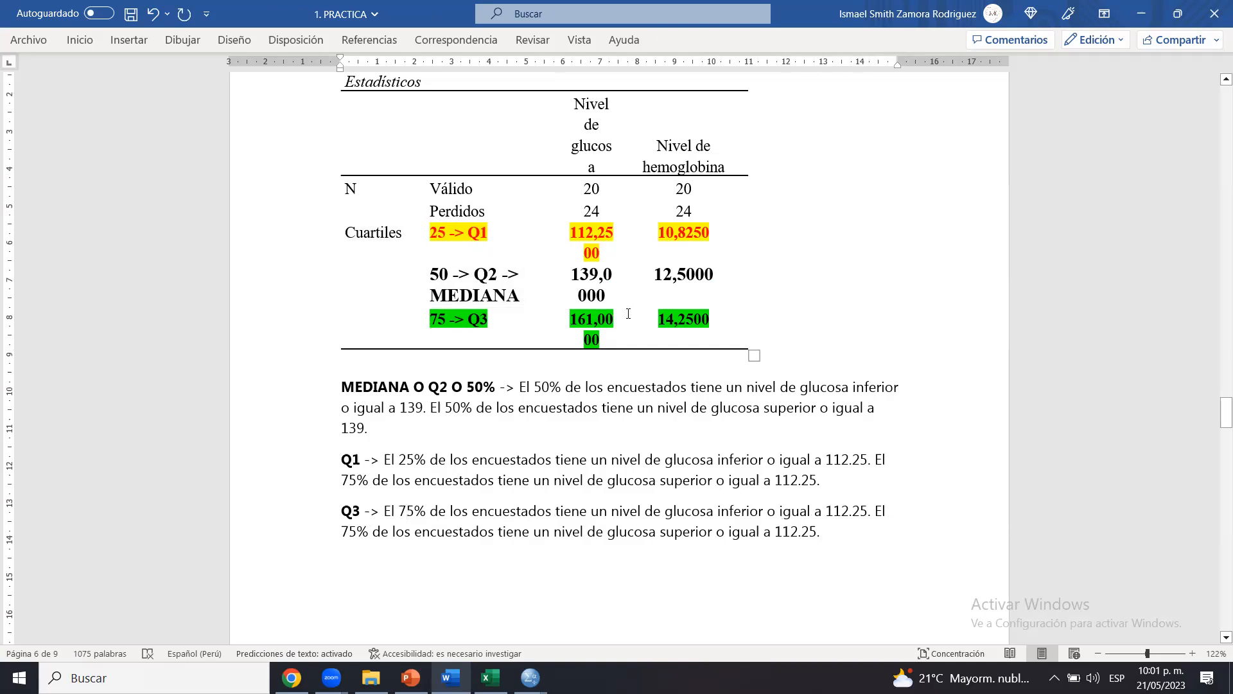
Replace the glucose value in the Q3 paragraph's first sentence with 161
click(591, 323)
drag(826, 511, 842, 510)
text(161)
key(Right)
key(Right)
key(Right)
key(BackSpace)
key(BackSpace)
key(BackSpace)
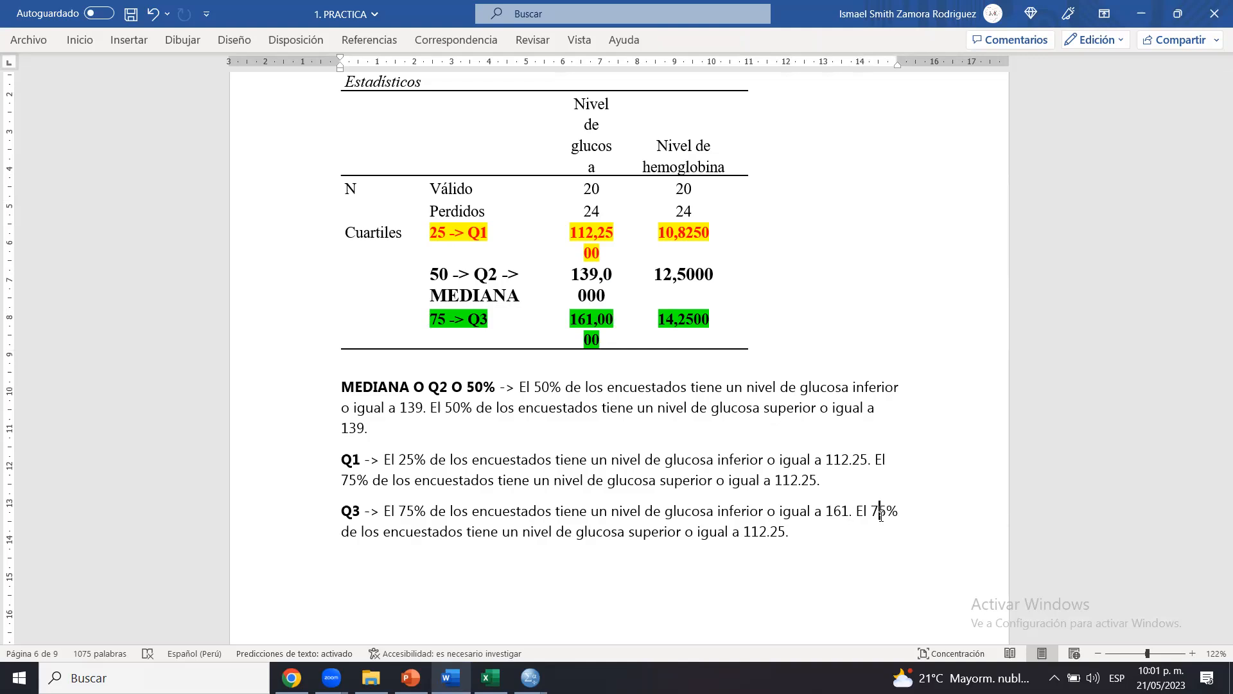
Set the Q3 paragraph's second sentence to 25% of respondents and a glucose value of 161
double_click(881, 516)
text(25)
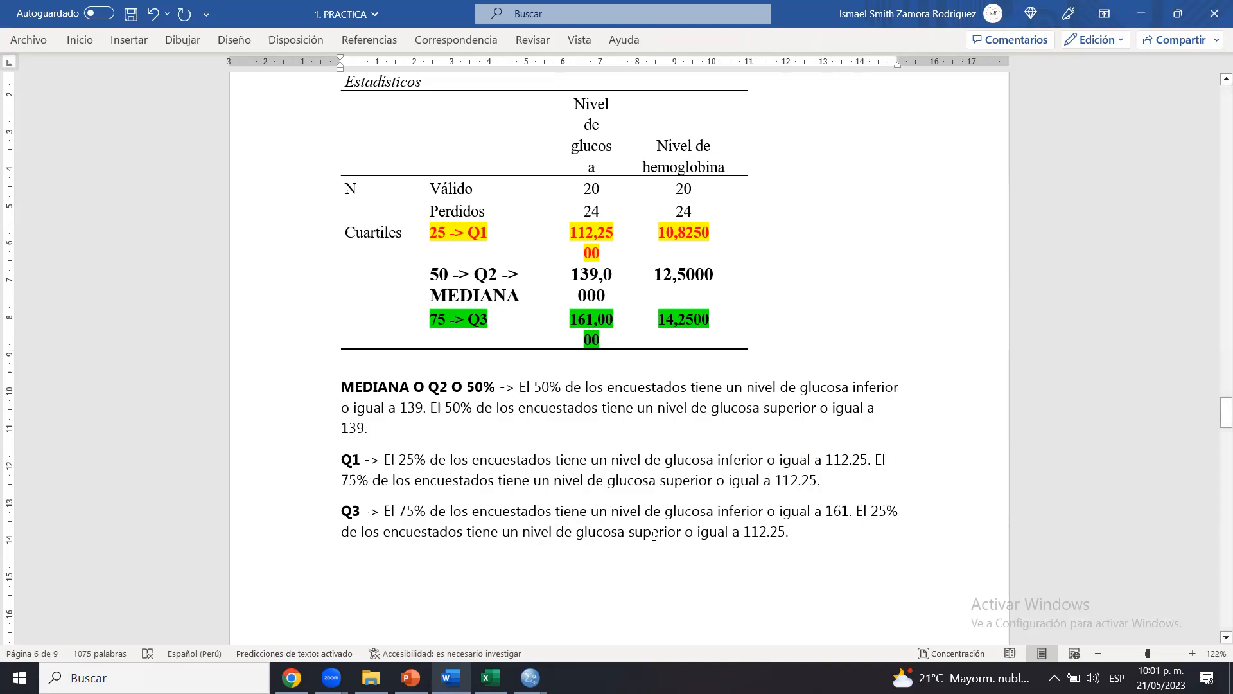
drag(743, 531, 785, 531)
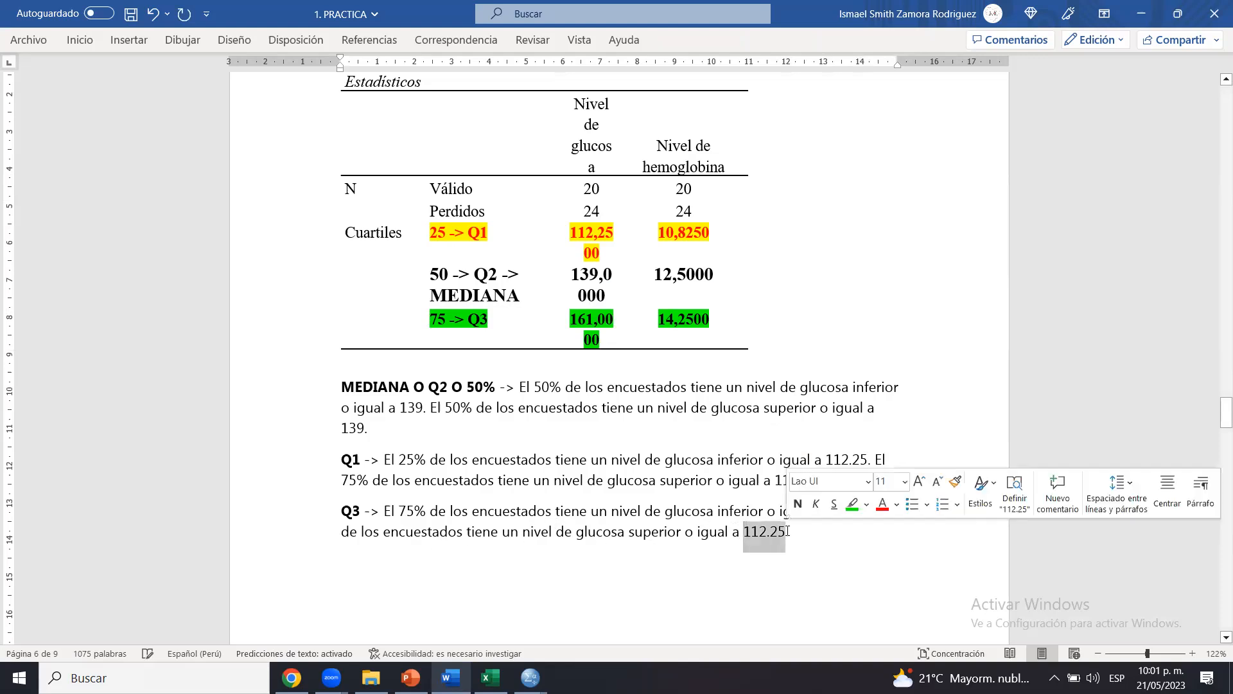
text(161)
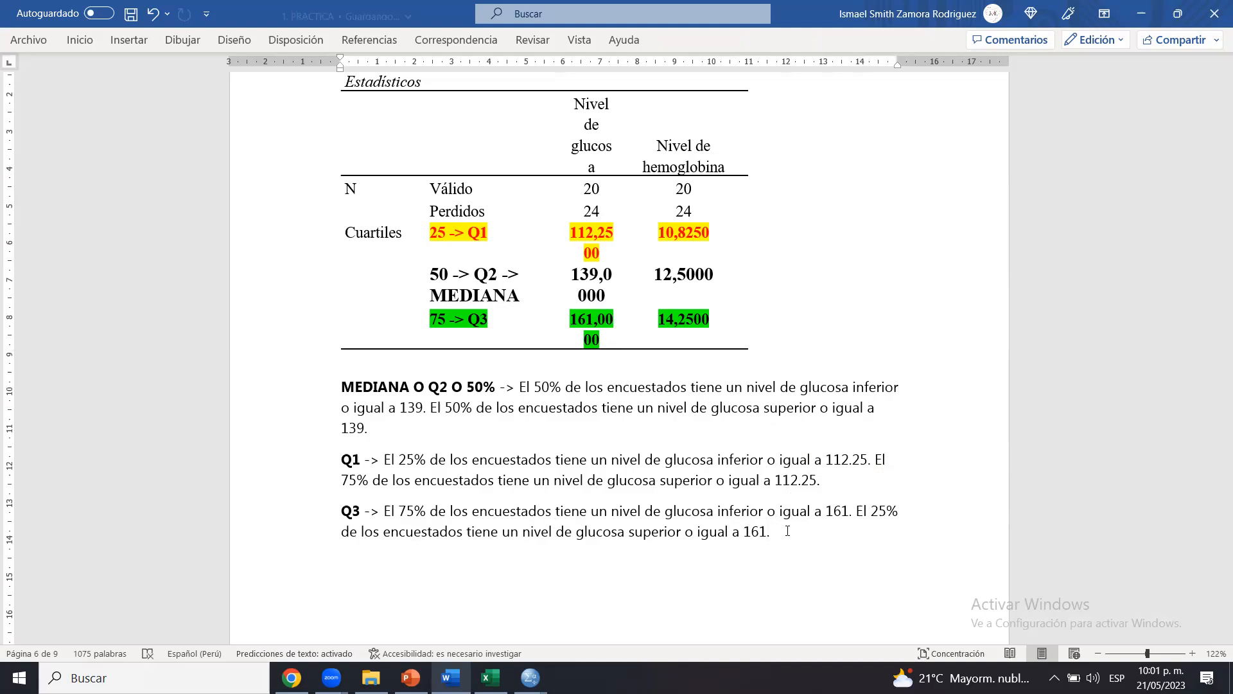
Move the Q1 interpretation paragraph above the median paragraph, leaving no empty line between them
triple_click(840, 484)
key(Delete)
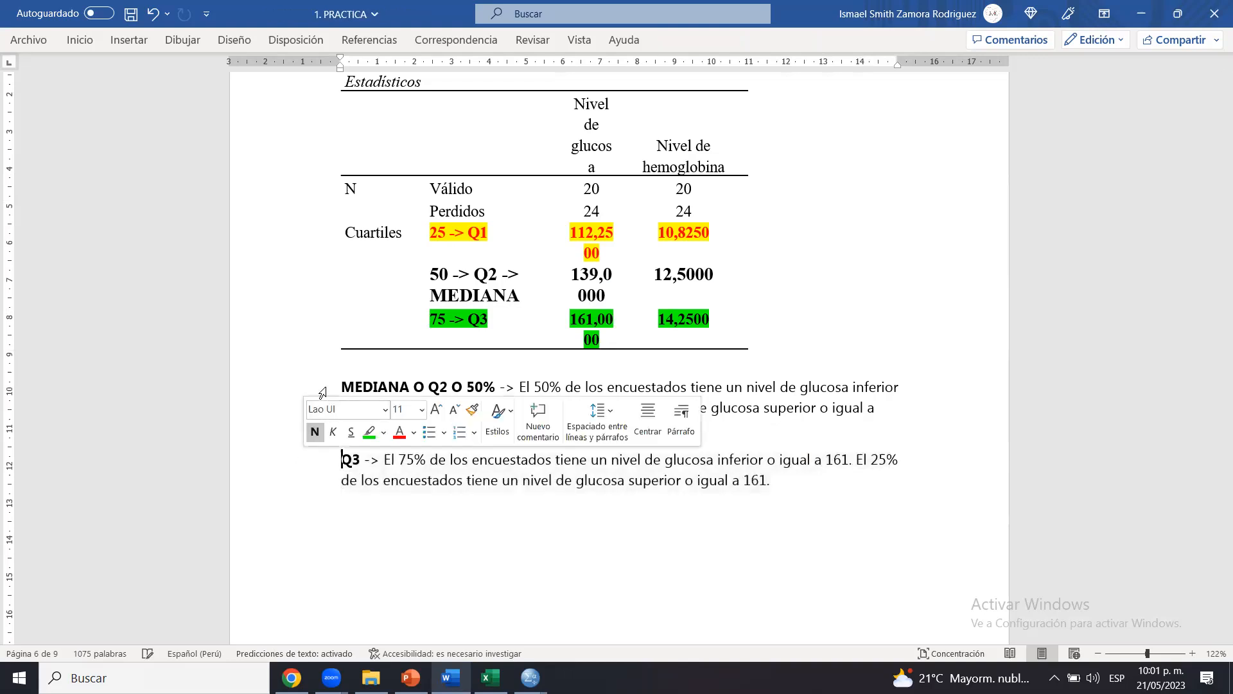
click(332, 384)
key(Return)
key(Up)
key(ctrl+v)
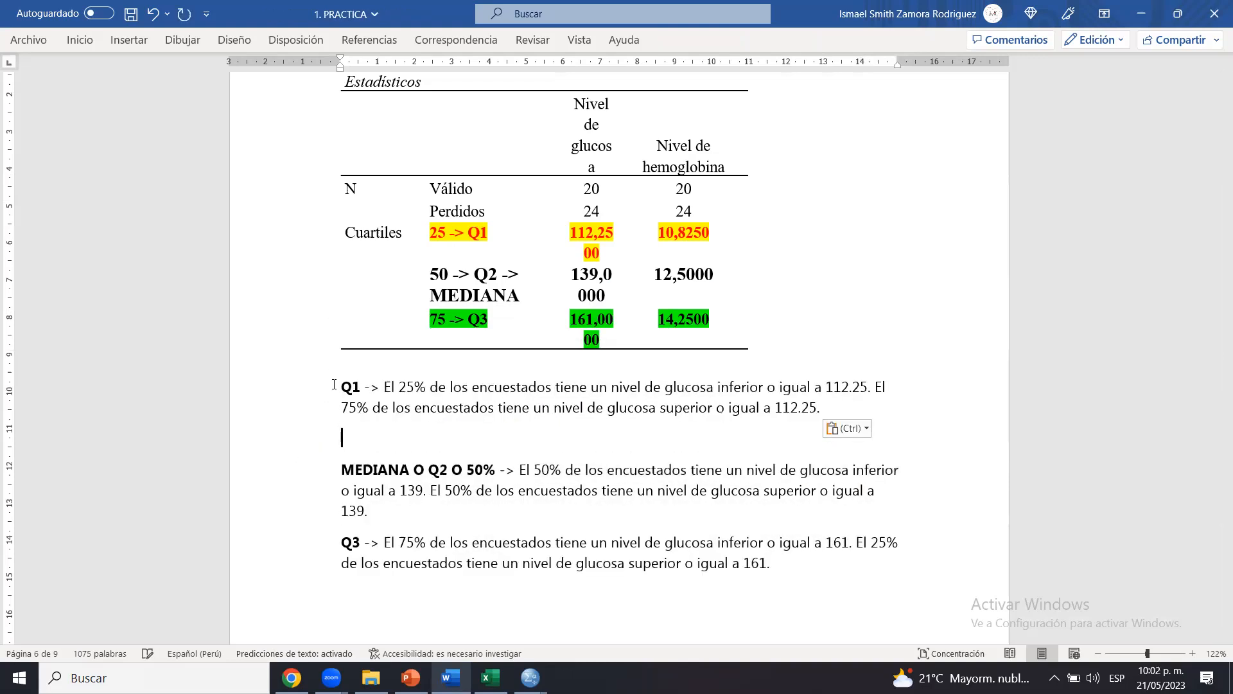
key(Delete)
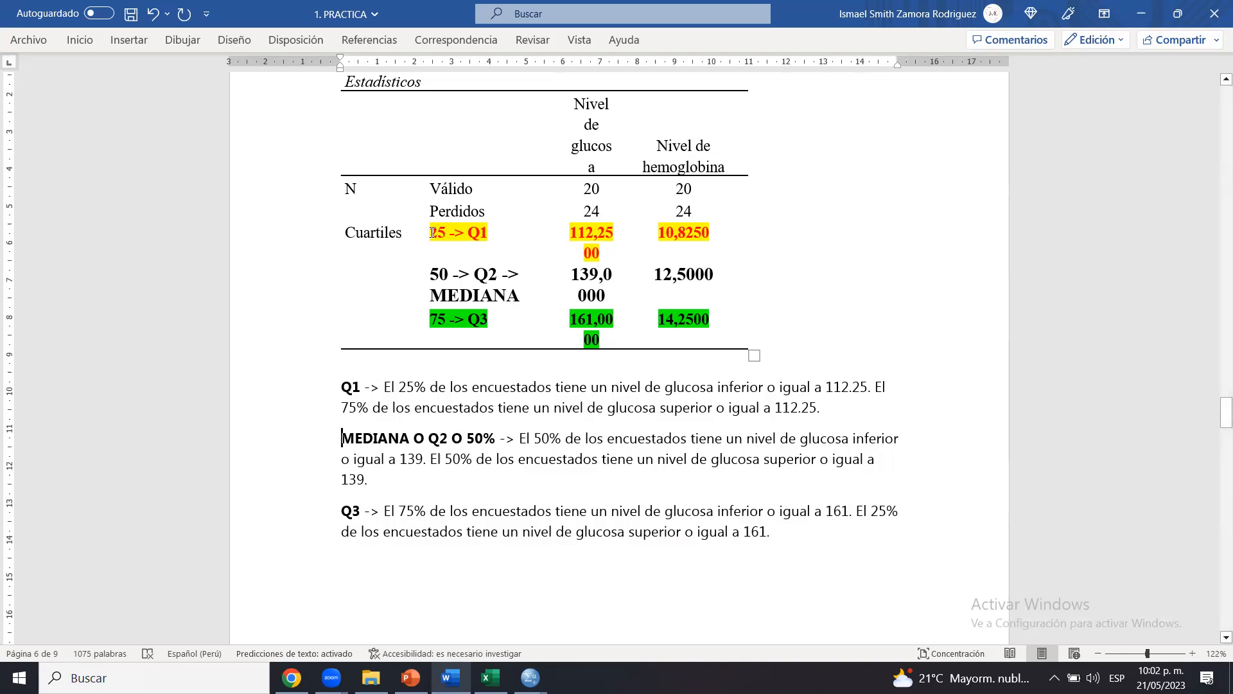
Insert a line reading "00000000" above the "25 -> Q1" label in the quartiles table
drag(434, 232, 481, 298)
click(481, 297)
click(435, 232)
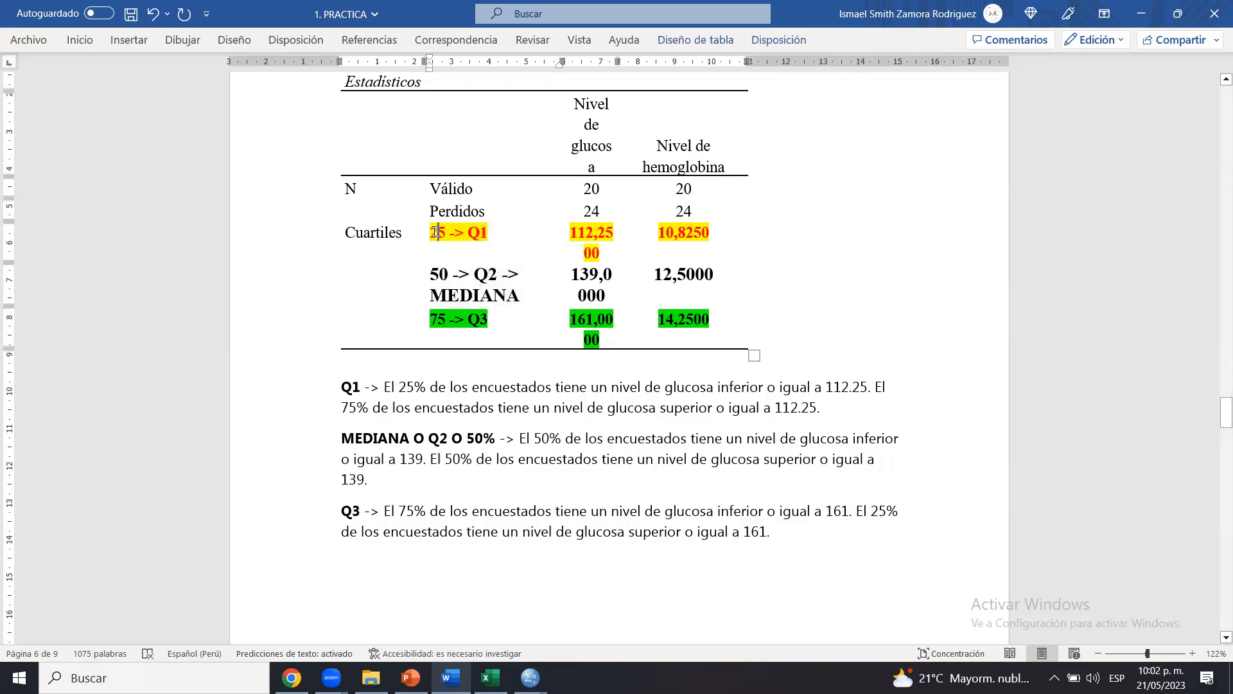
key(Return)
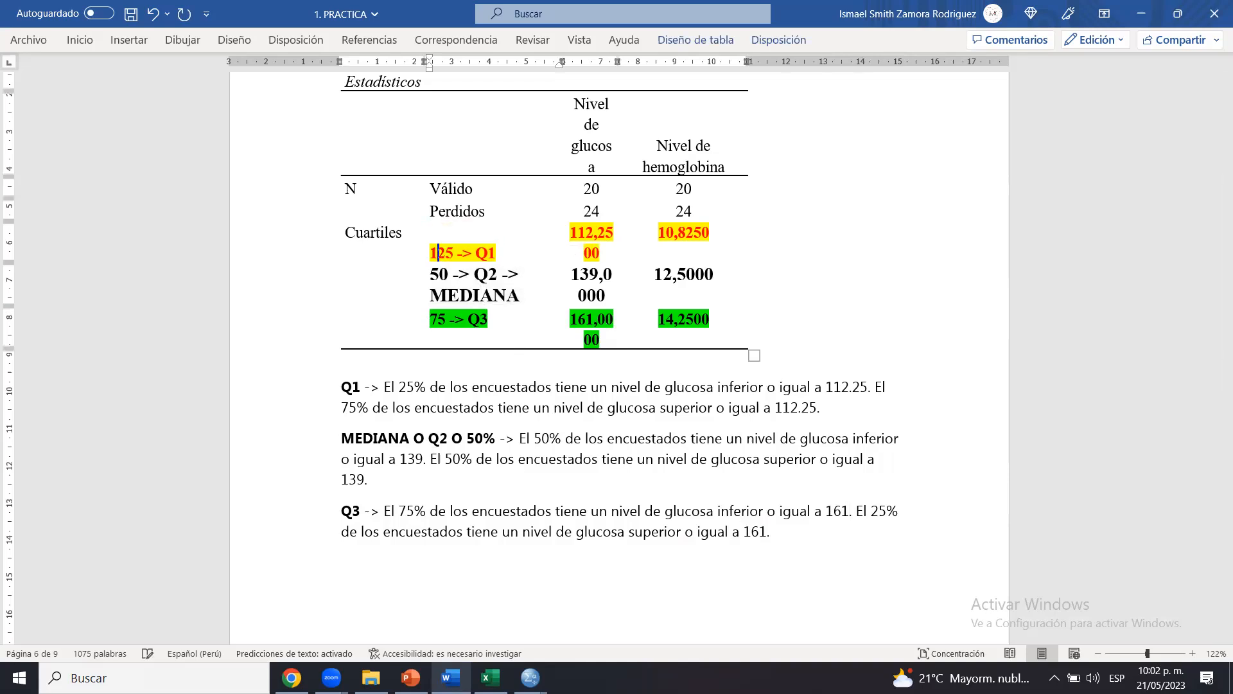
text(00000000)
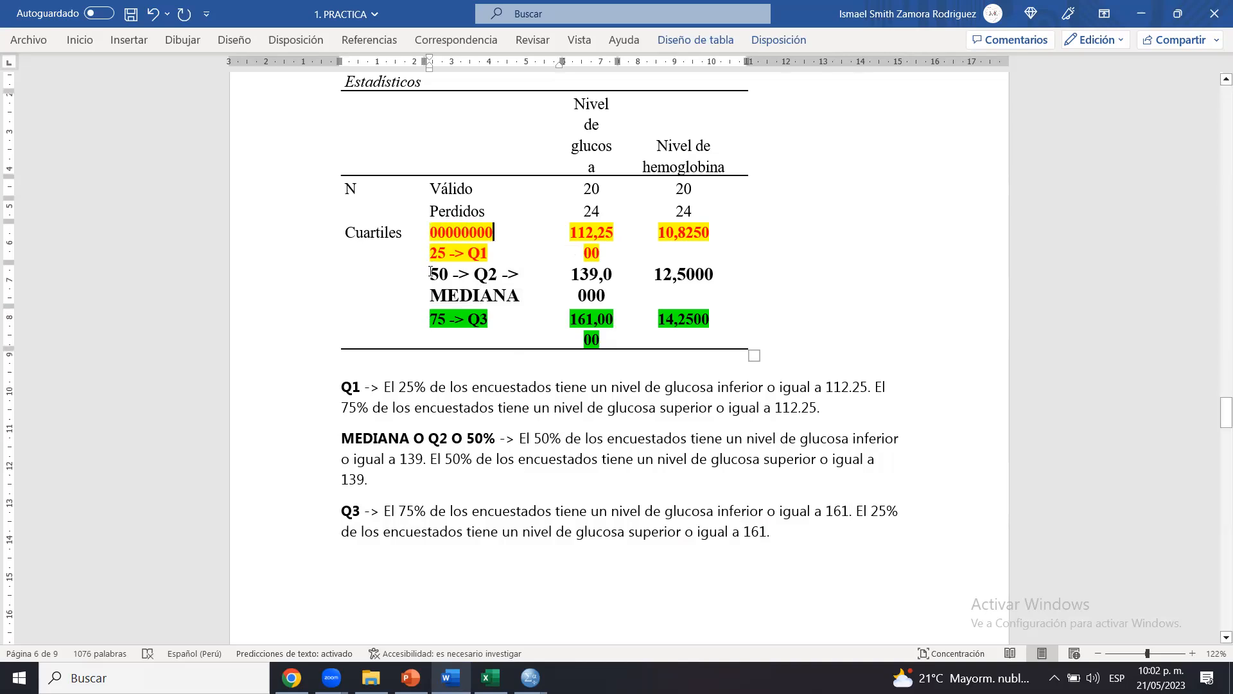
Add "1000" on a new line under the "75 -> Q3" label, then delete it again
drag(432, 233, 484, 307)
click(479, 252)
click(499, 275)
click(488, 320)
key(Return)
text(1000)
mouse_move(438, 322)
mouse_down()
mouse_move(473, 337)
mouse_move(425, 340)
mouse_up()
click(473, 338)
click(461, 343)
key(BackSpace)
key(BackSpace)
key(BackSpace)
key(BackSpace)
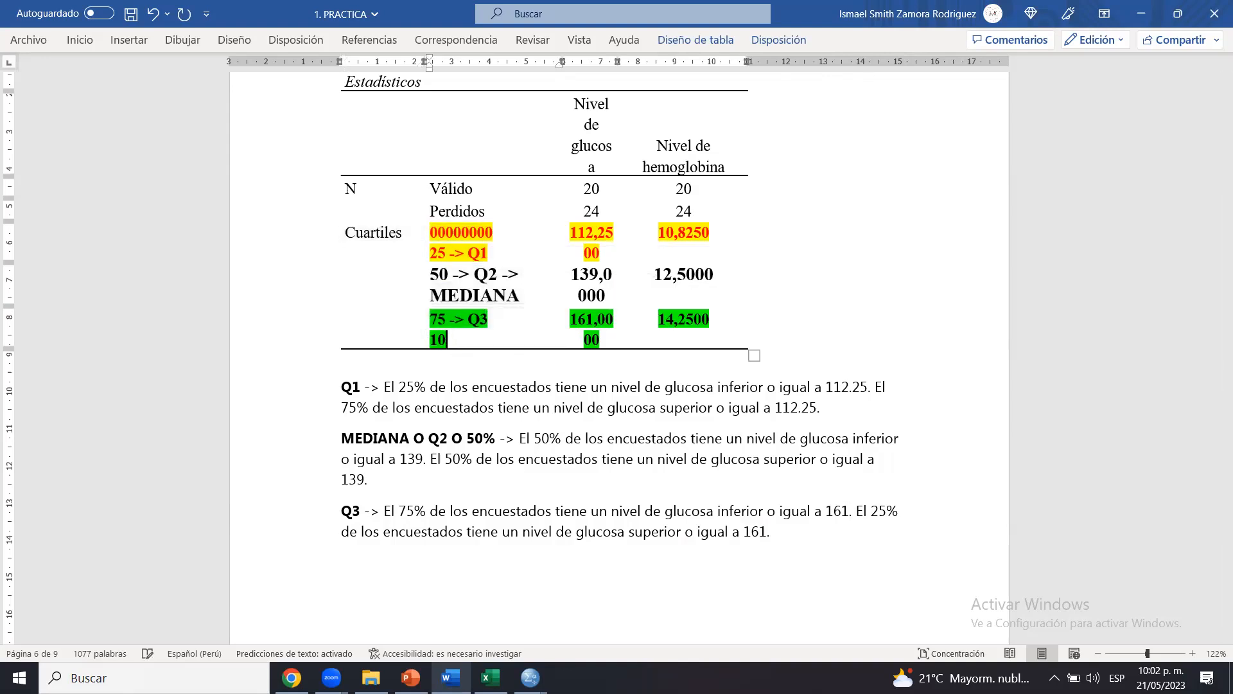
Remove the "00000000" line above the "25 -> Q1" label in the quartiles table
drag(495, 233, 416, 233)
click(489, 232)
double_click(461, 232)
key(BackSpace)
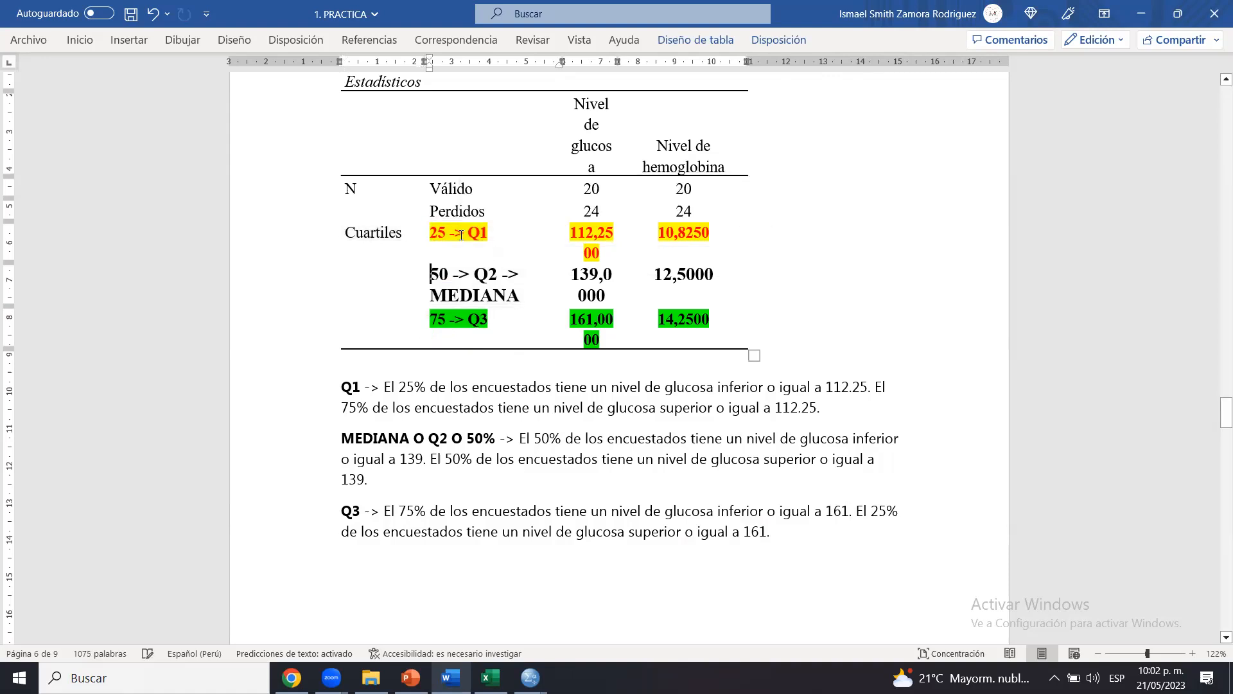
click(591, 531)
click(802, 534)
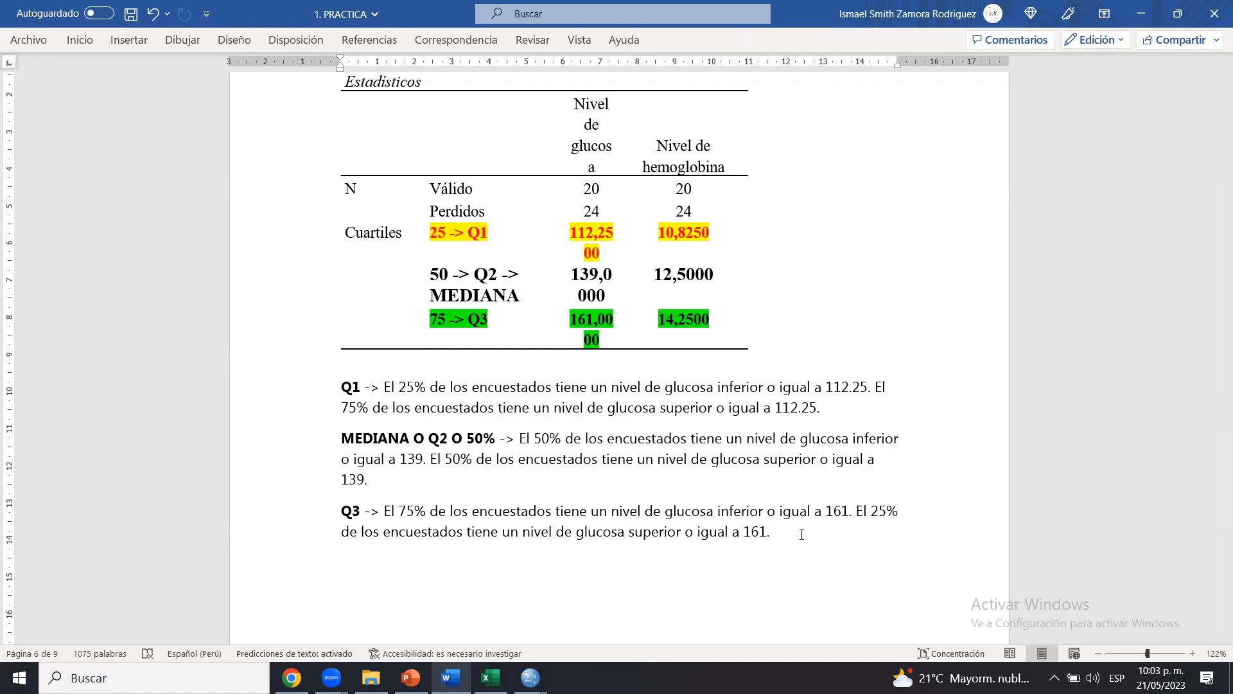
triple_click(802, 534)
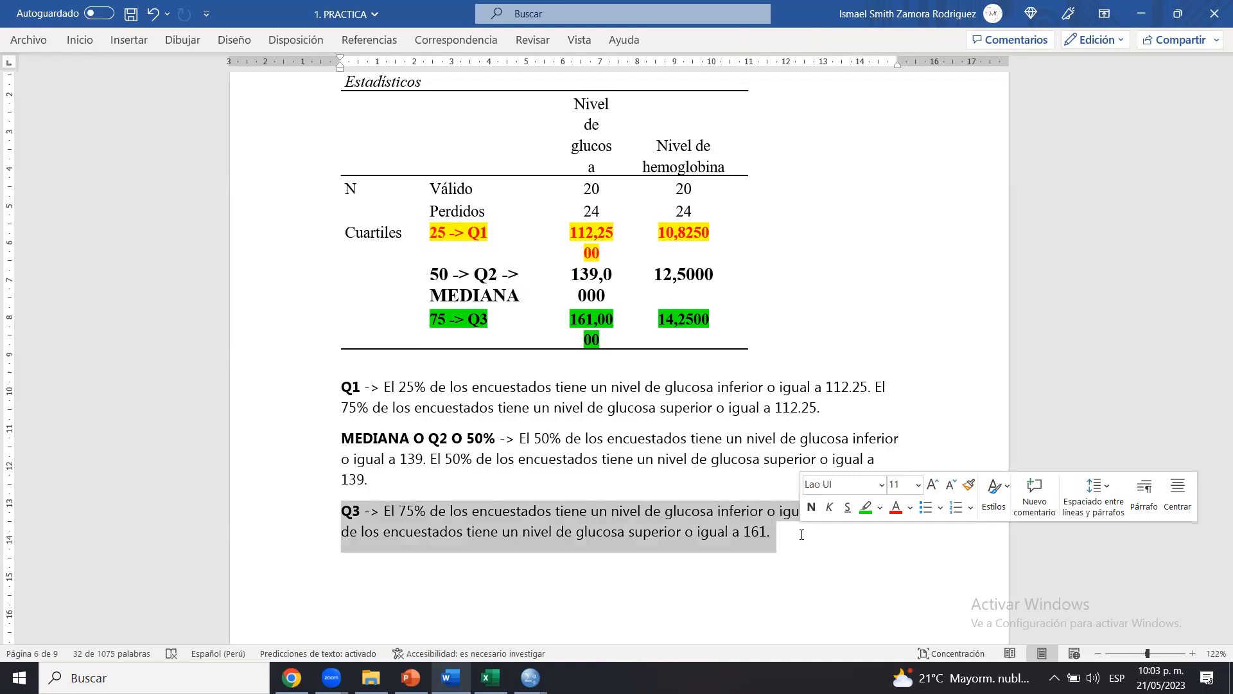
click(713, 479)
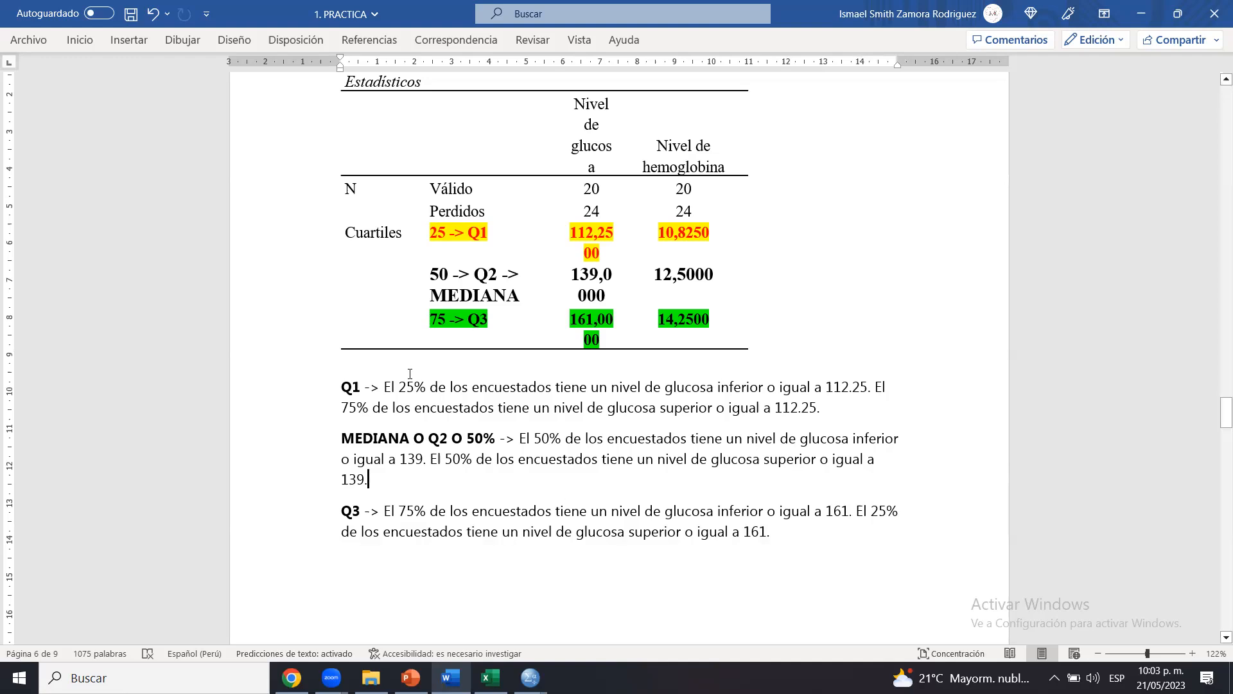
Highlight in green the 25% statements: the first sentence of the Q1 paragraph and the second sentence of the Q3 paragraph
drag(385, 385, 867, 386)
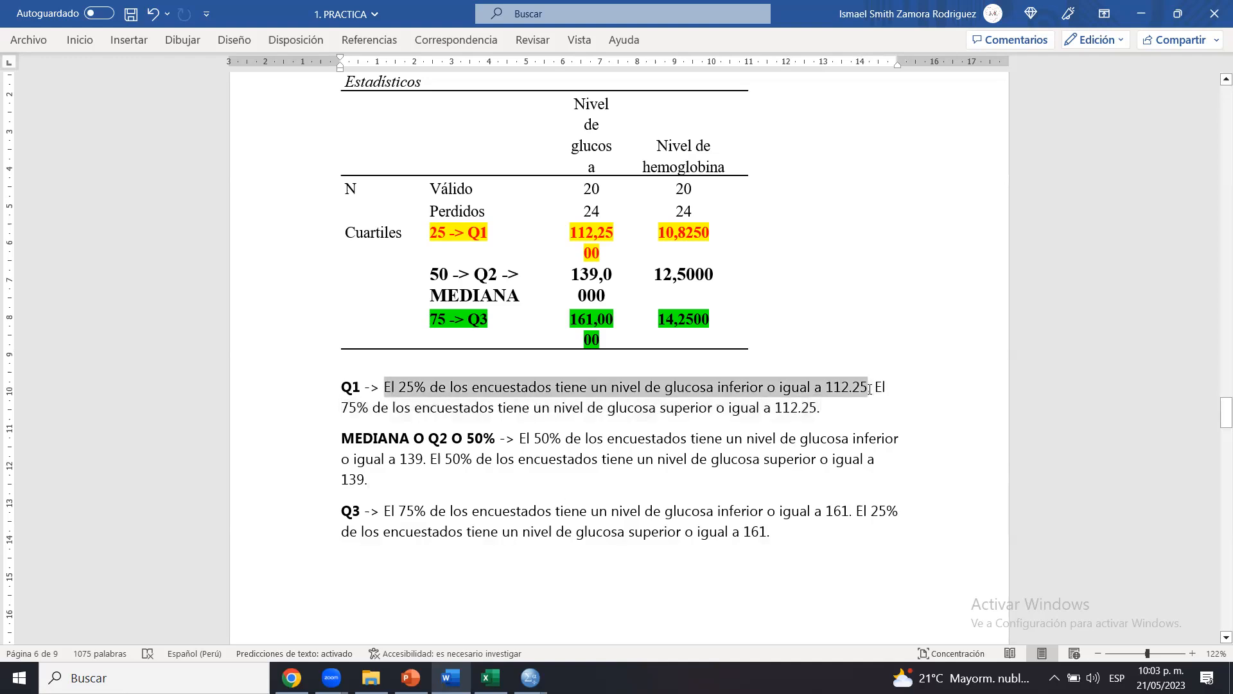
click(899, 361)
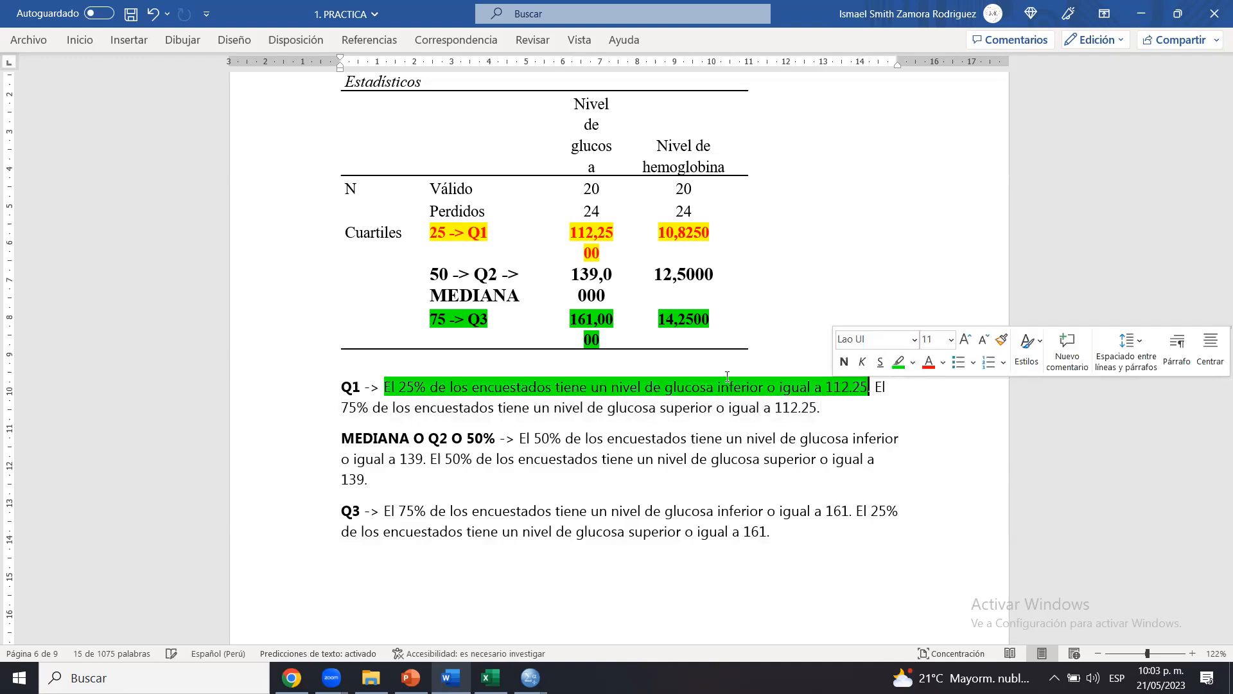
click(646, 385)
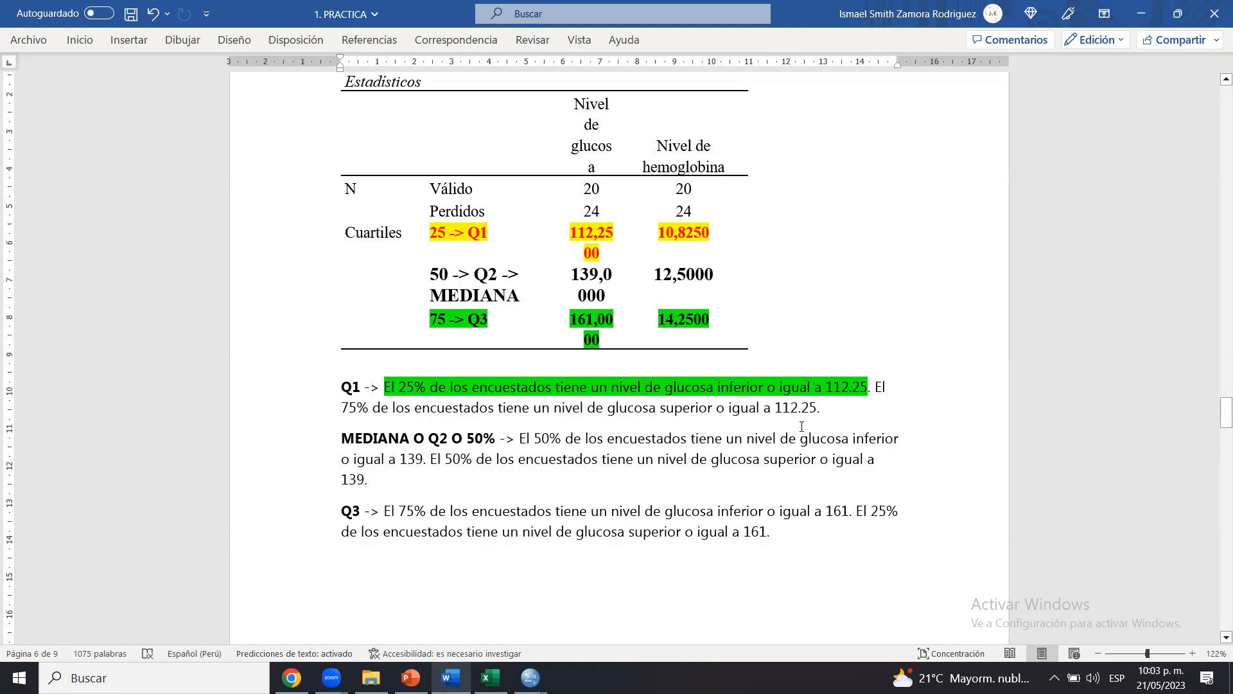
drag(856, 510, 847, 525)
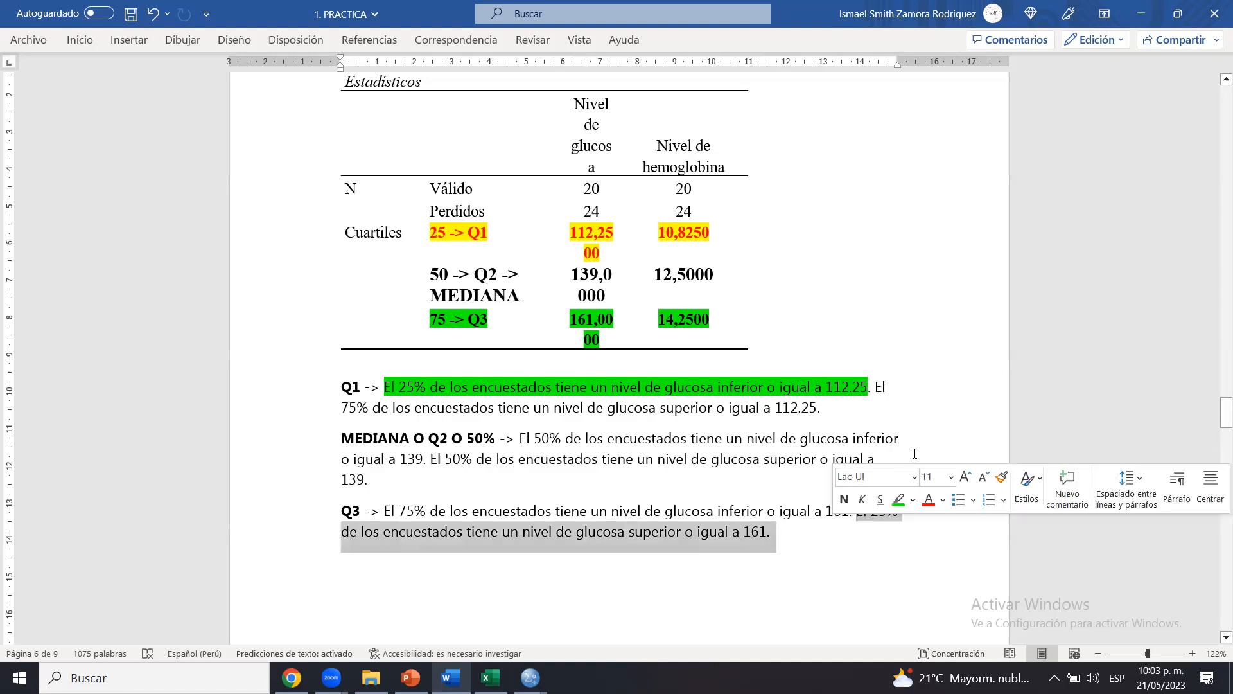
click(898, 499)
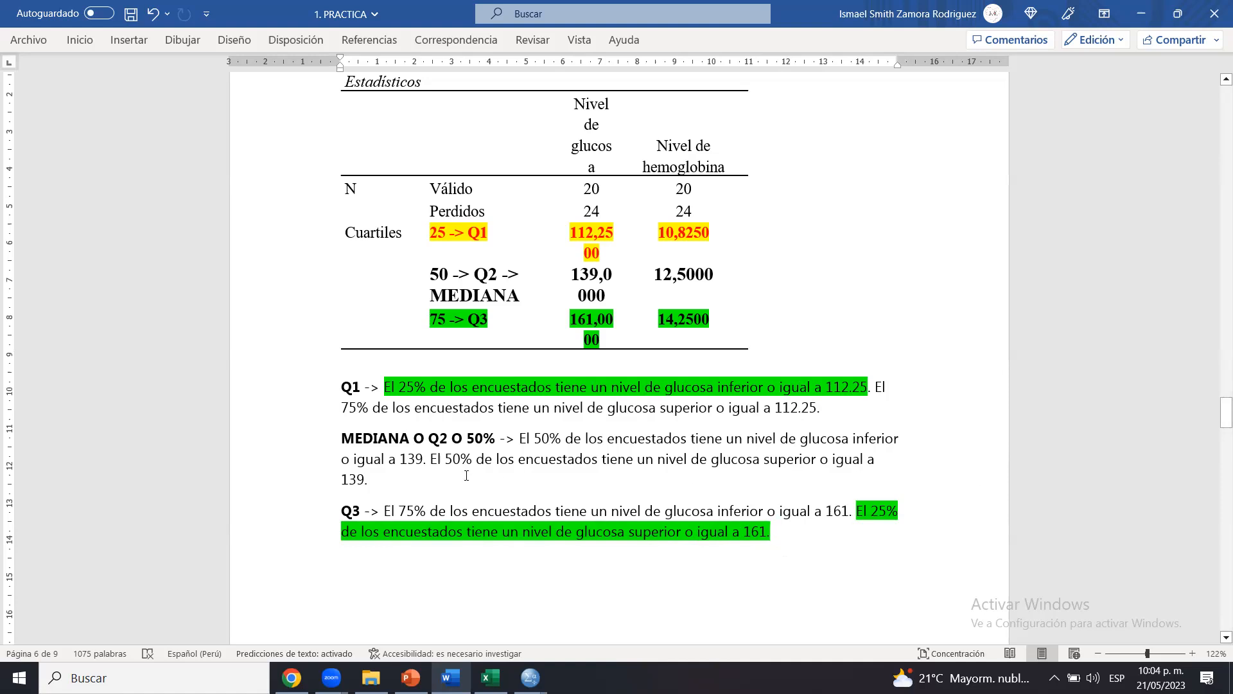
Add the paragraph "Otro 25% de encuestados tiene un nivel de glucosa entre 112.25 y 139." below the Q3 interpretation and save the document
click(452, 277)
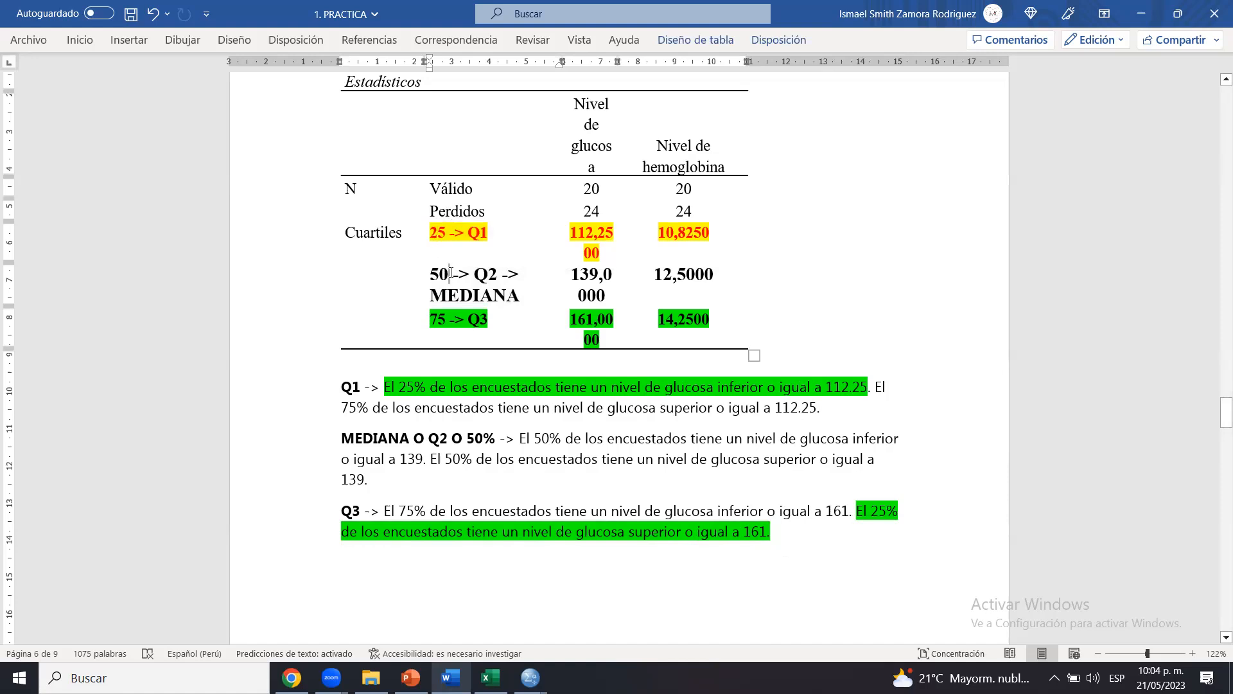
drag(449, 273, 435, 235)
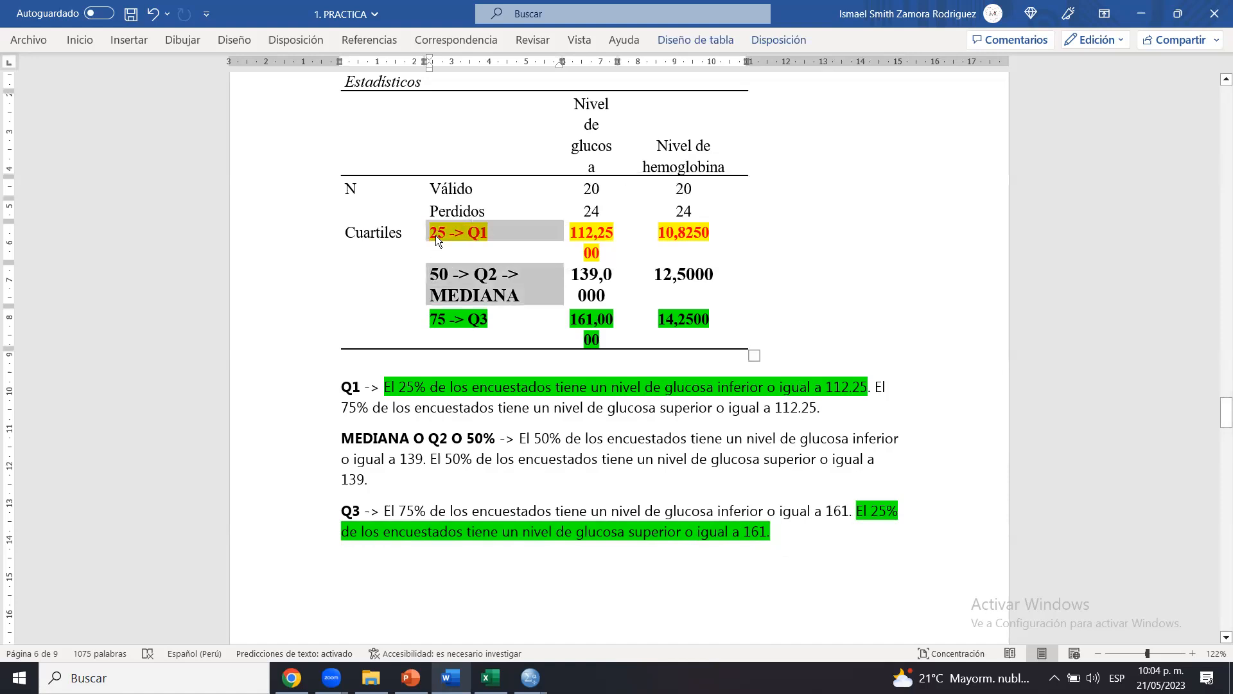
click(436, 235)
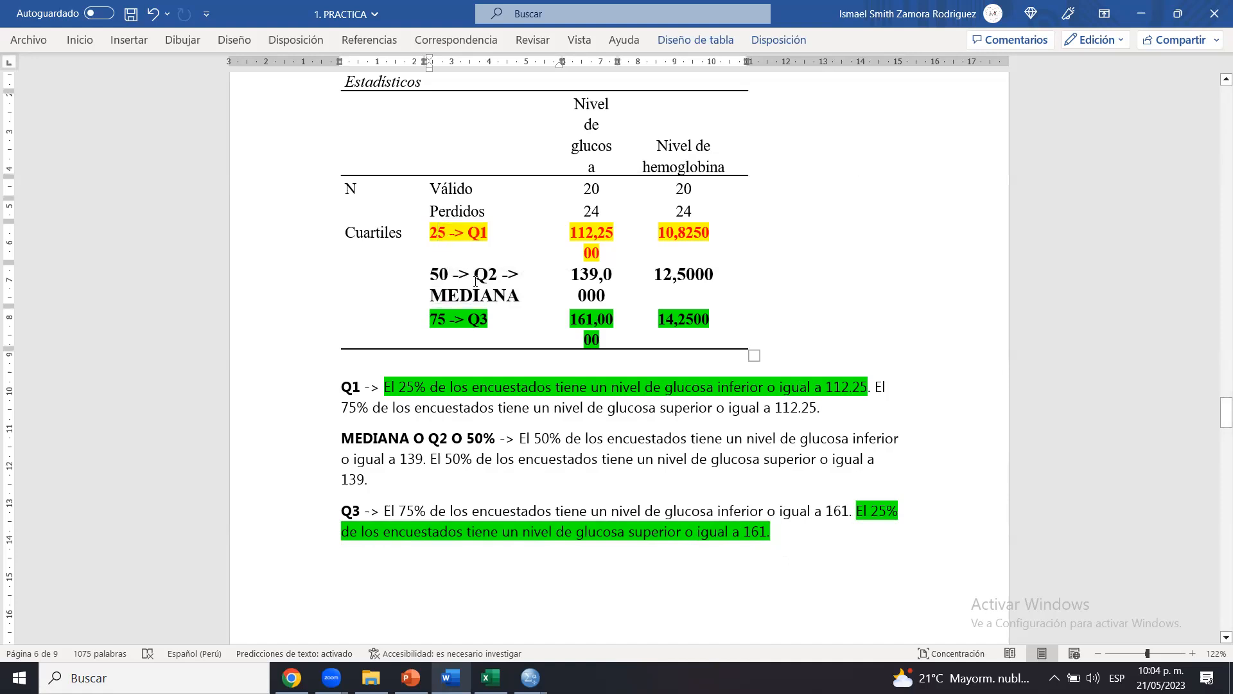
drag(586, 233, 590, 275)
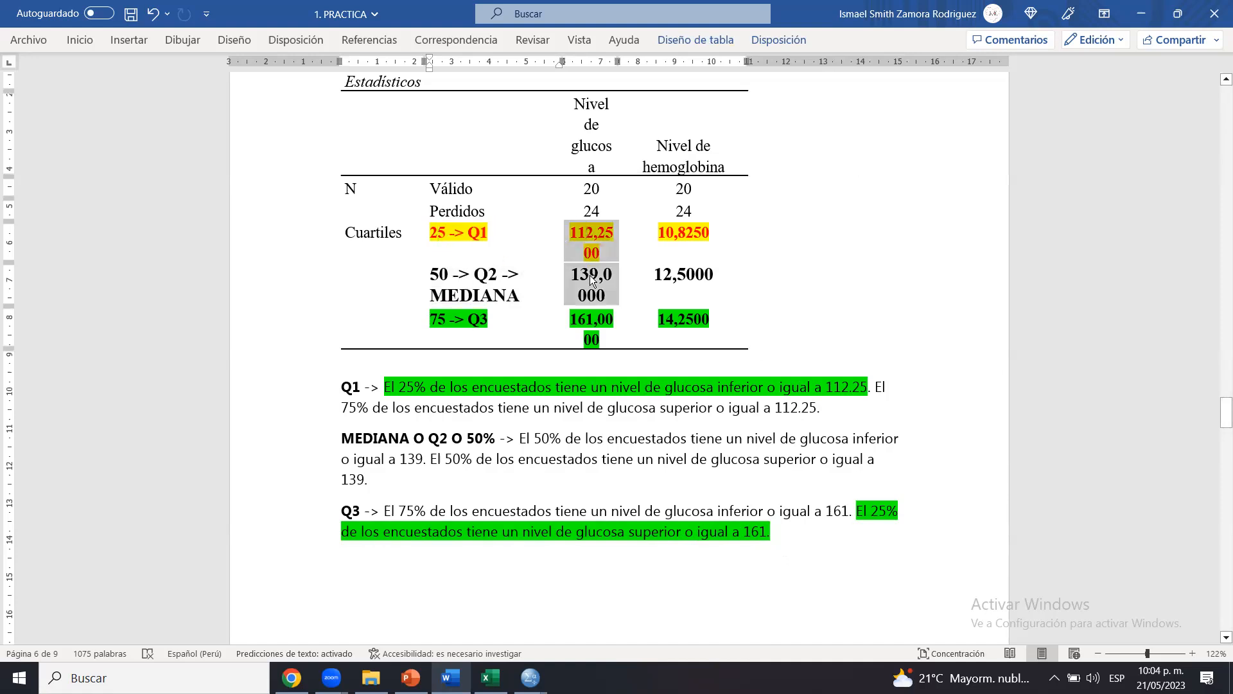
click(590, 275)
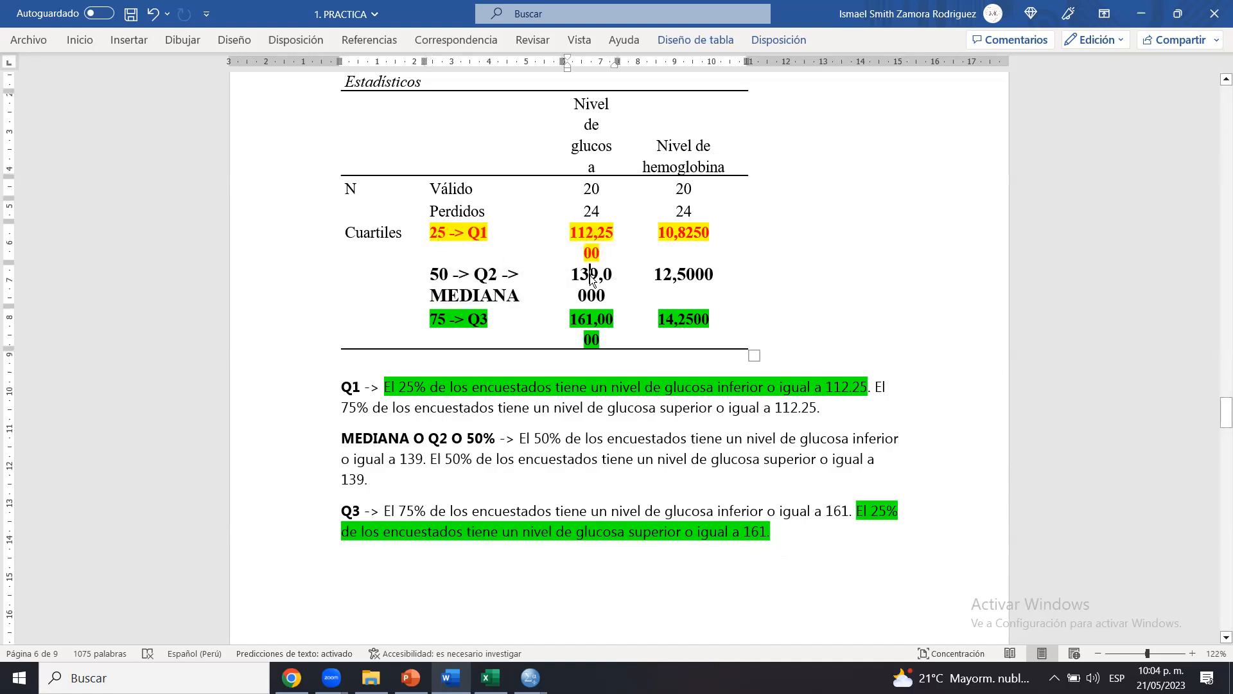
click(843, 548)
key(Return)
text(Otro 25% de encuestados tiene un nivel de glucosa entre 112.25 y 139.)
key(ctrl+s)
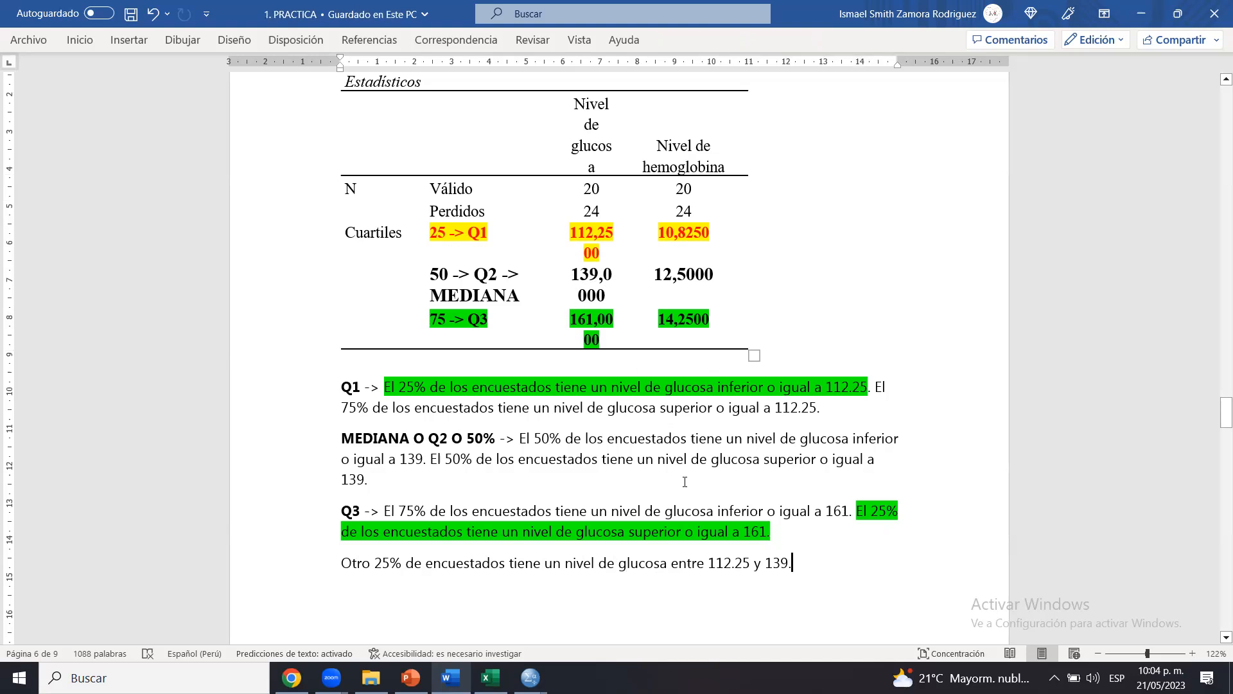
Append the sentence "Otro 25% ocupa un nivel entre 139 y 161." to the last paragraph and save the document
text(Otro 25% ocupa un nivel de)
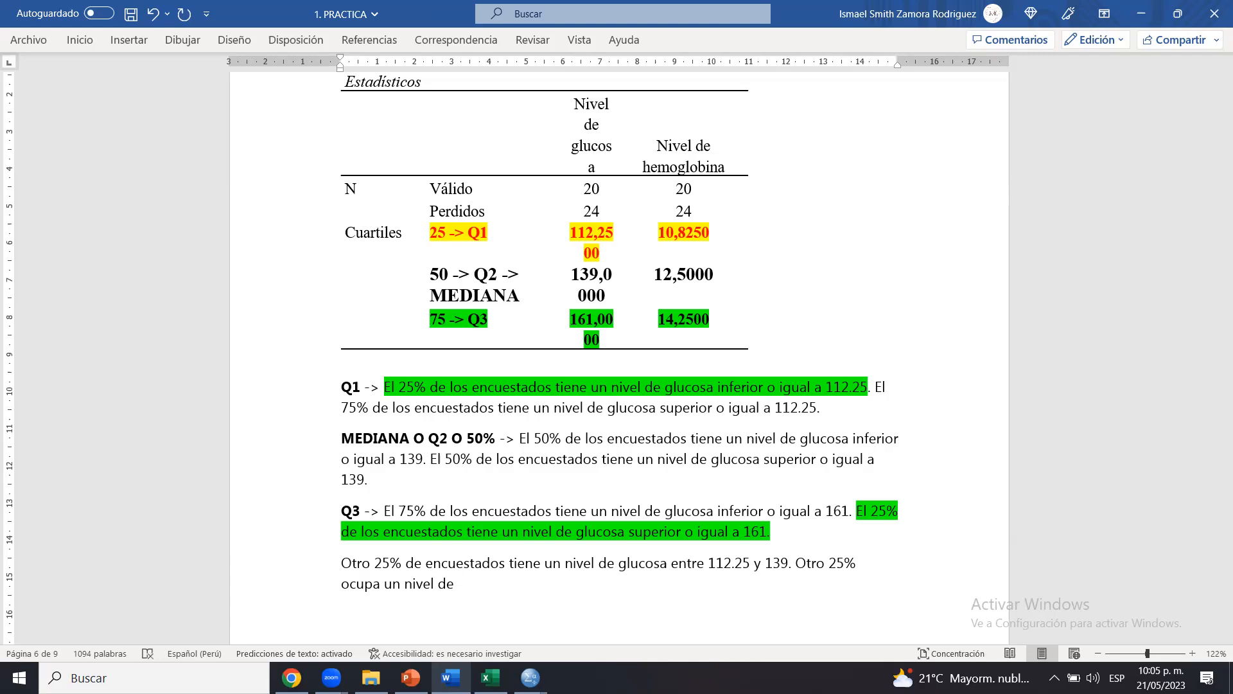
key(BackSpace)
key(BackSpace)
text(entre 139 y 161.)
key(ctrl+s)
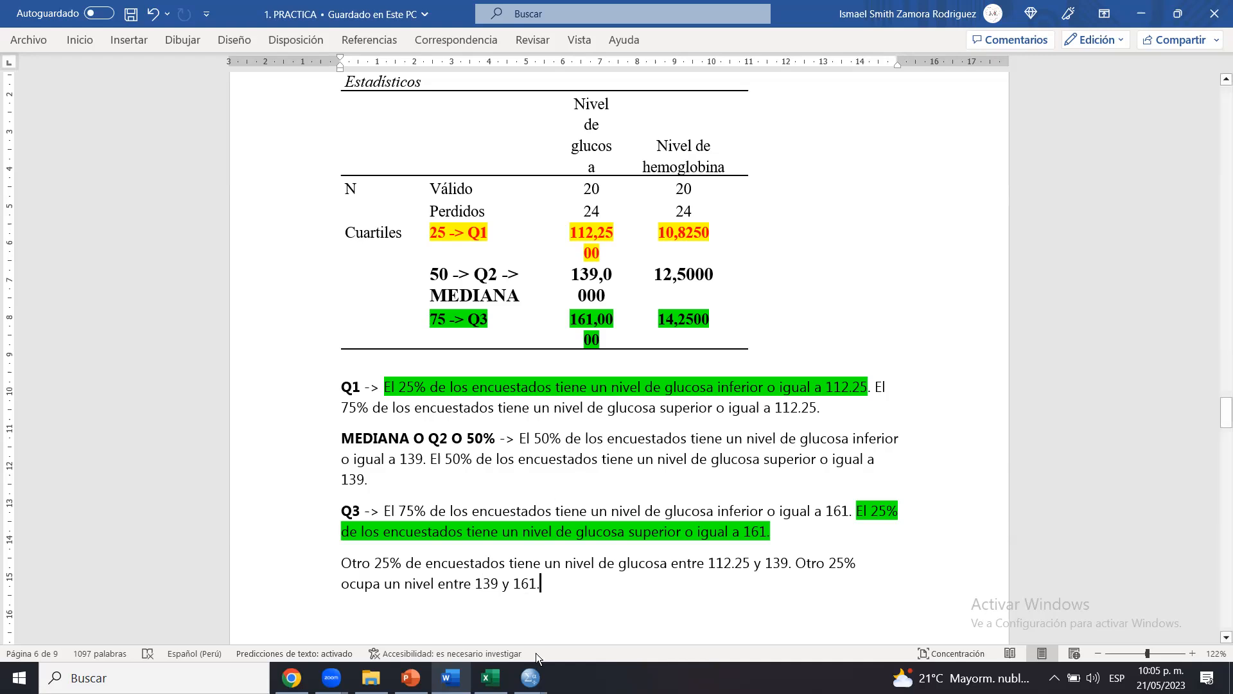
Switch to the SPSS data editor and open the Frequencies statistics settings for the glucose and hemoglobin levels
mouse_move(530, 677)
click(576, 616)
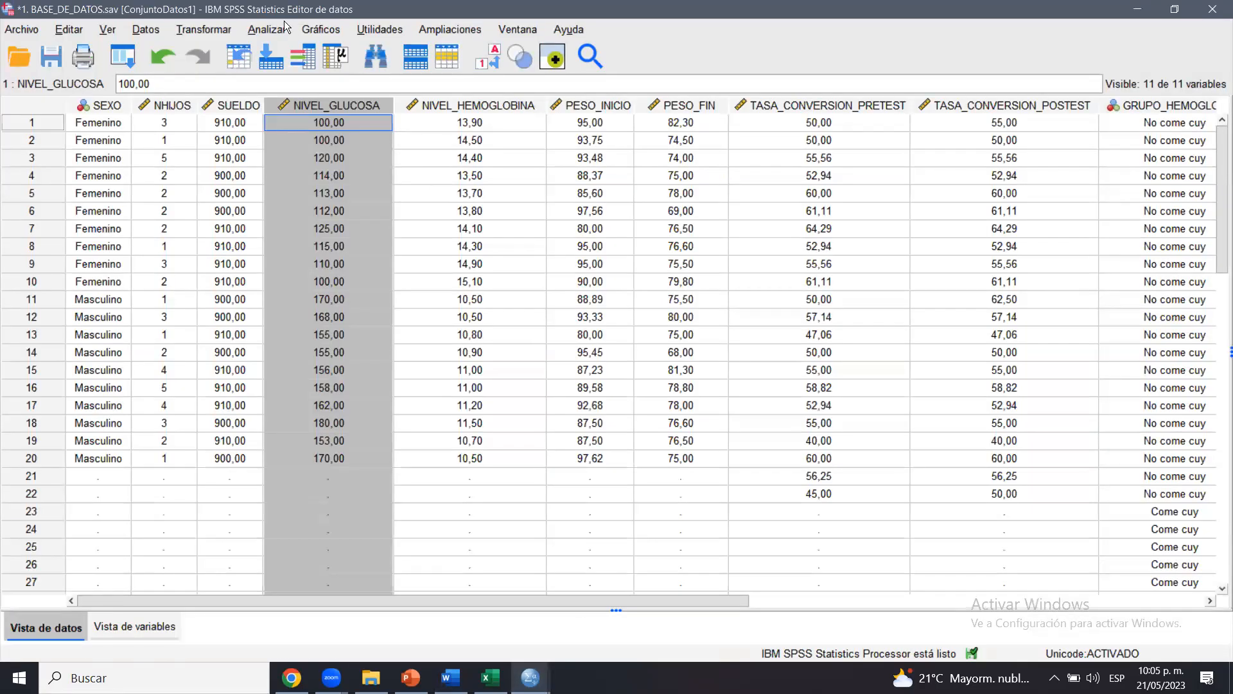
click(253, 28)
mouse_move(365, 92)
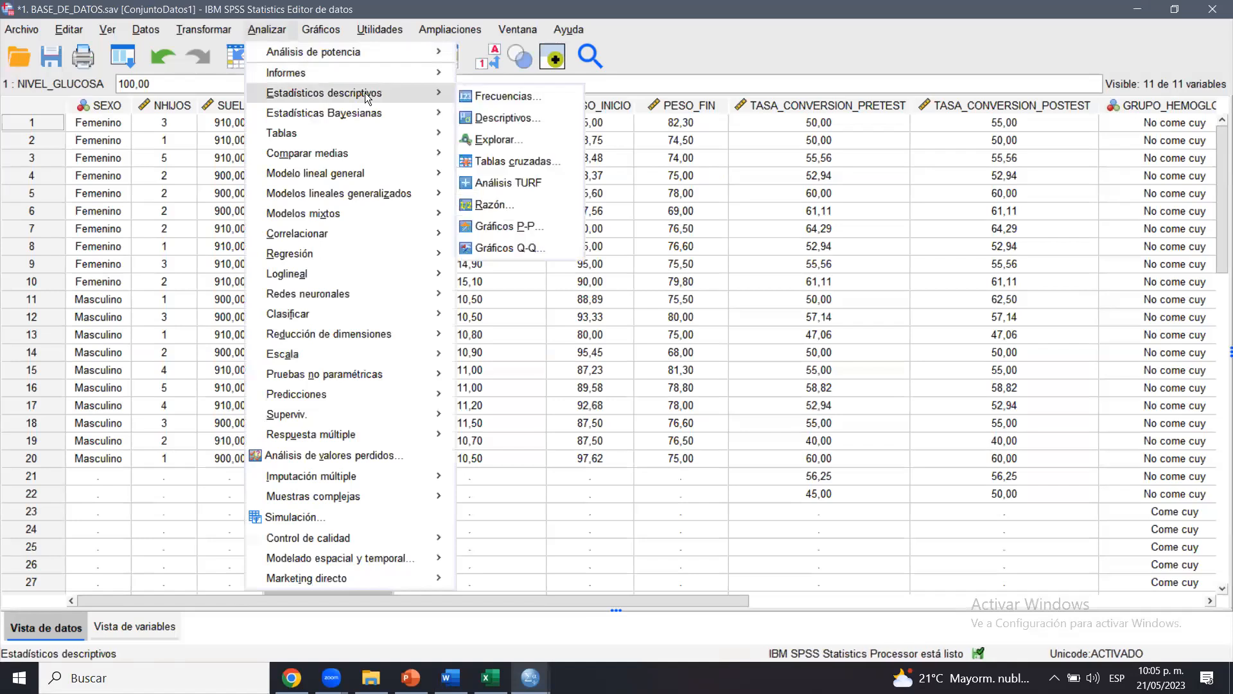
click(489, 95)
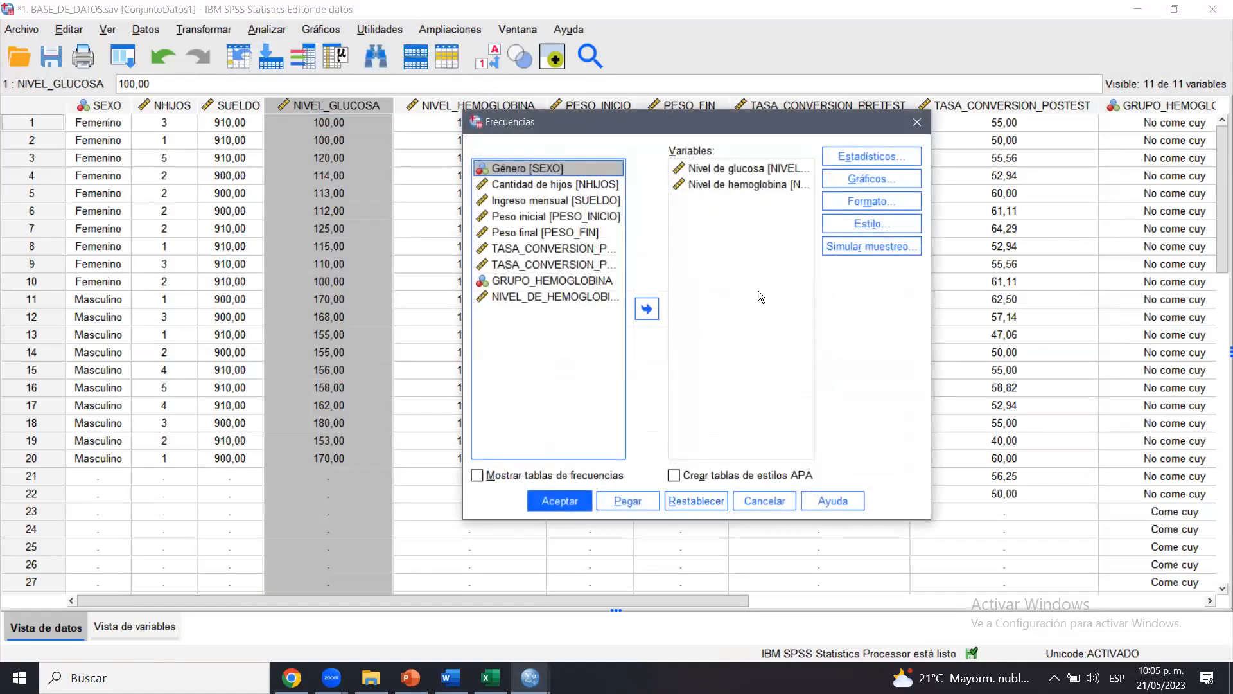
click(858, 155)
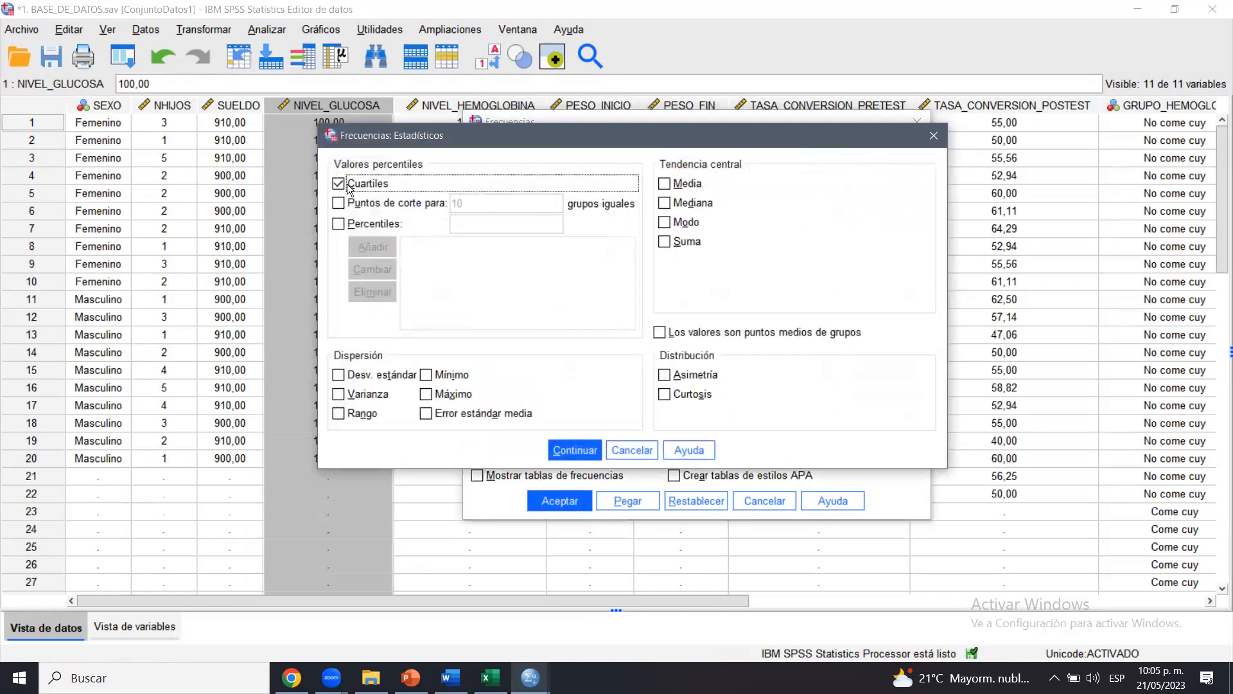
Replace the quartiles with the 45th percentile and run the Frequencies analysis
click(347, 184)
click(338, 204)
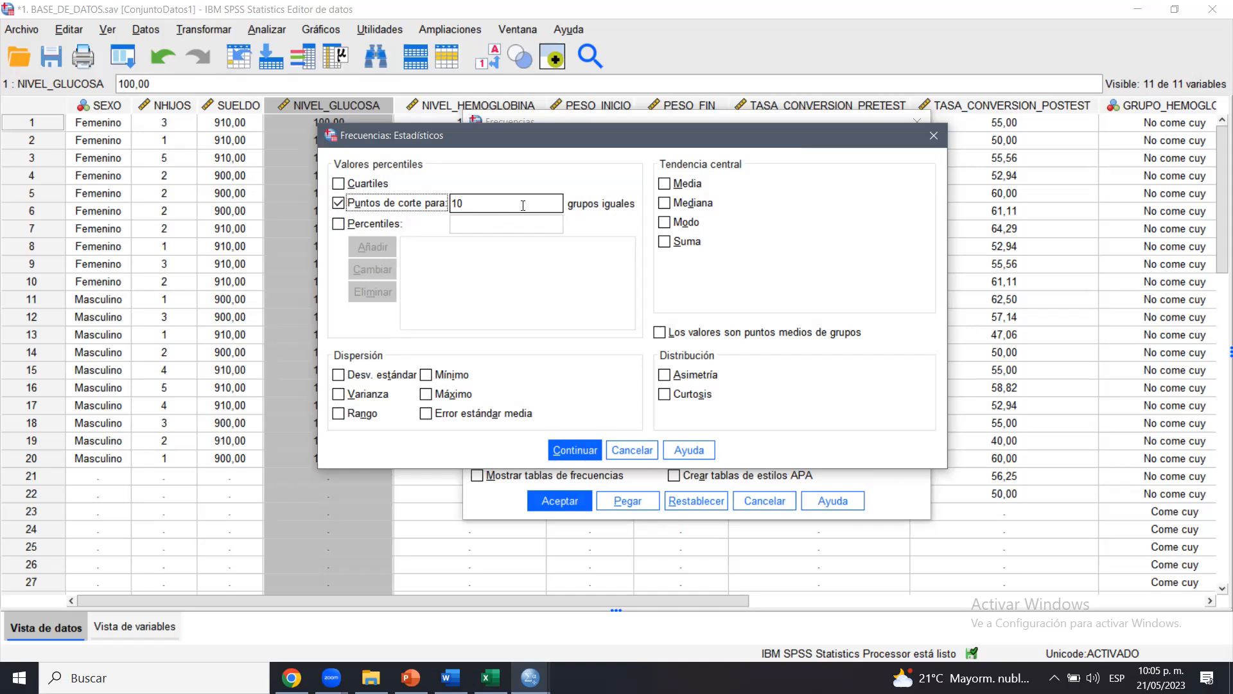
click(374, 225)
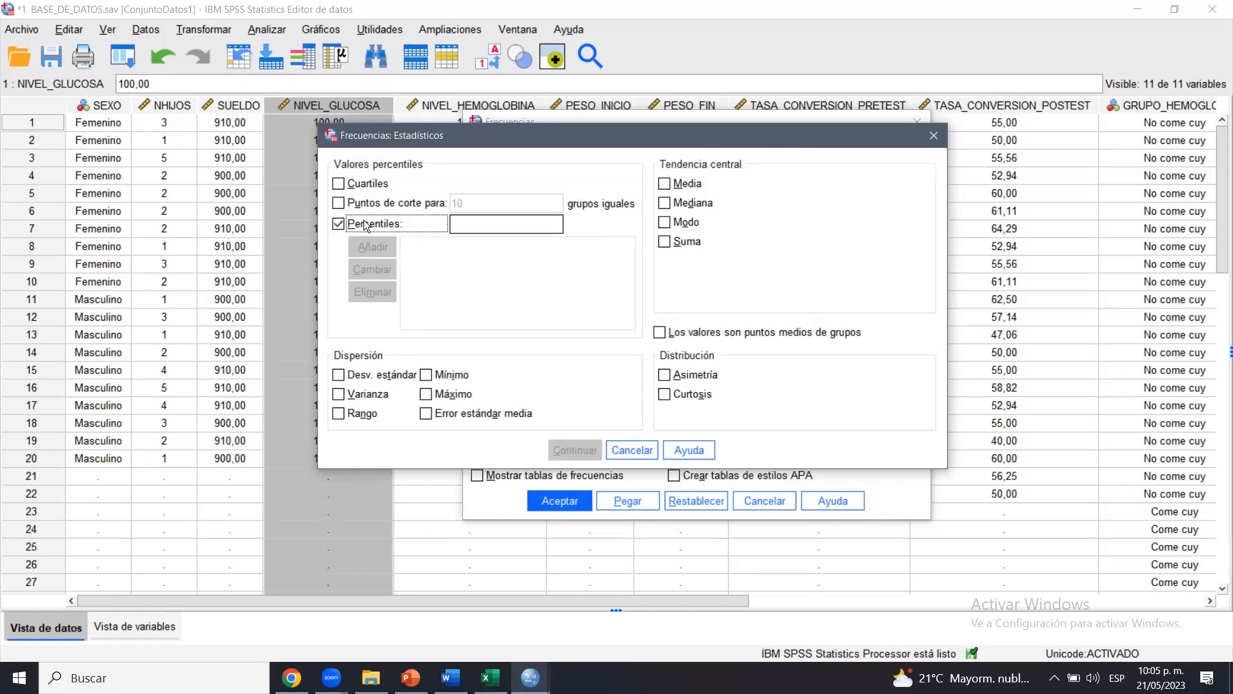
click(481, 224)
text(45)
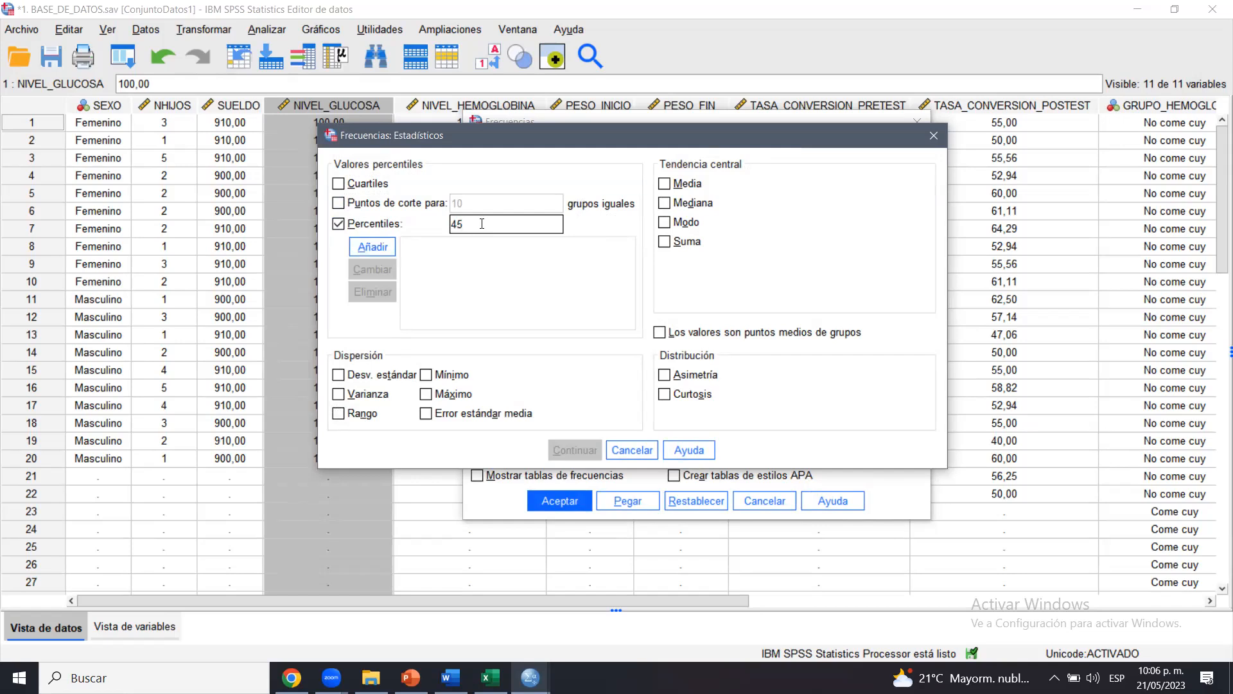
click(373, 247)
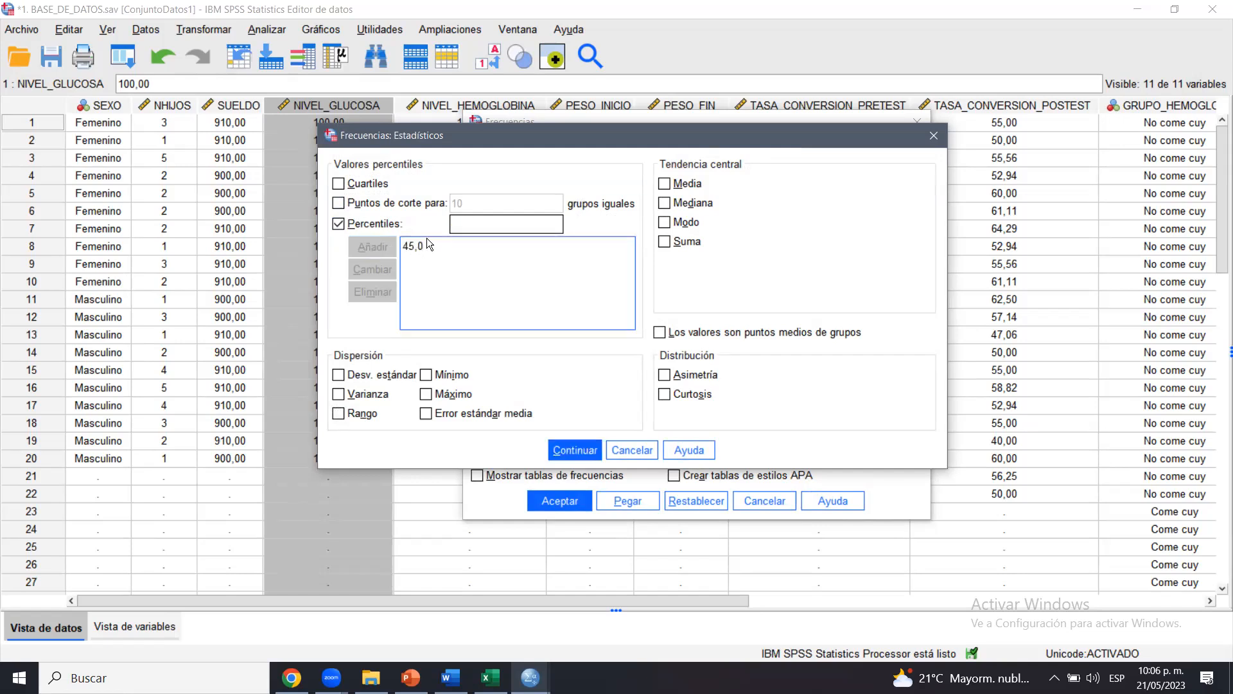
click(570, 448)
click(560, 500)
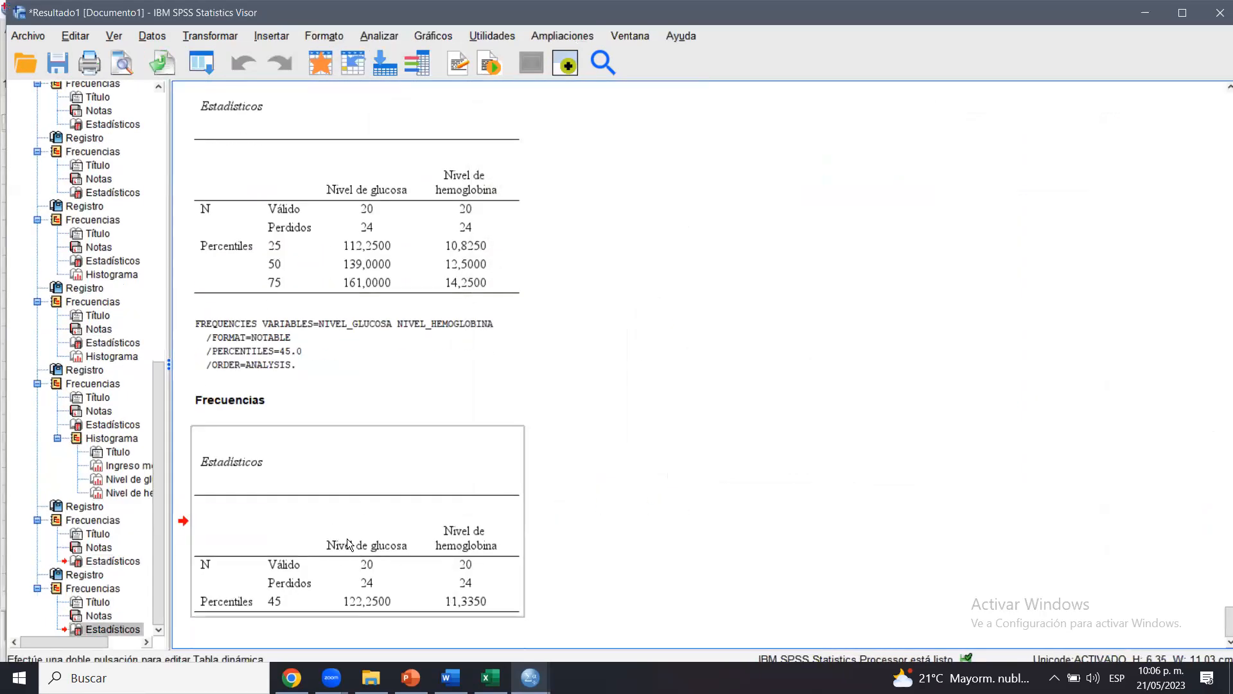
Copy the 45th-percentile table from the SPSS output below the last paragraph in Word and bold its "Percentiles" and "45" labels
right_click(347, 538)
click(368, 548)
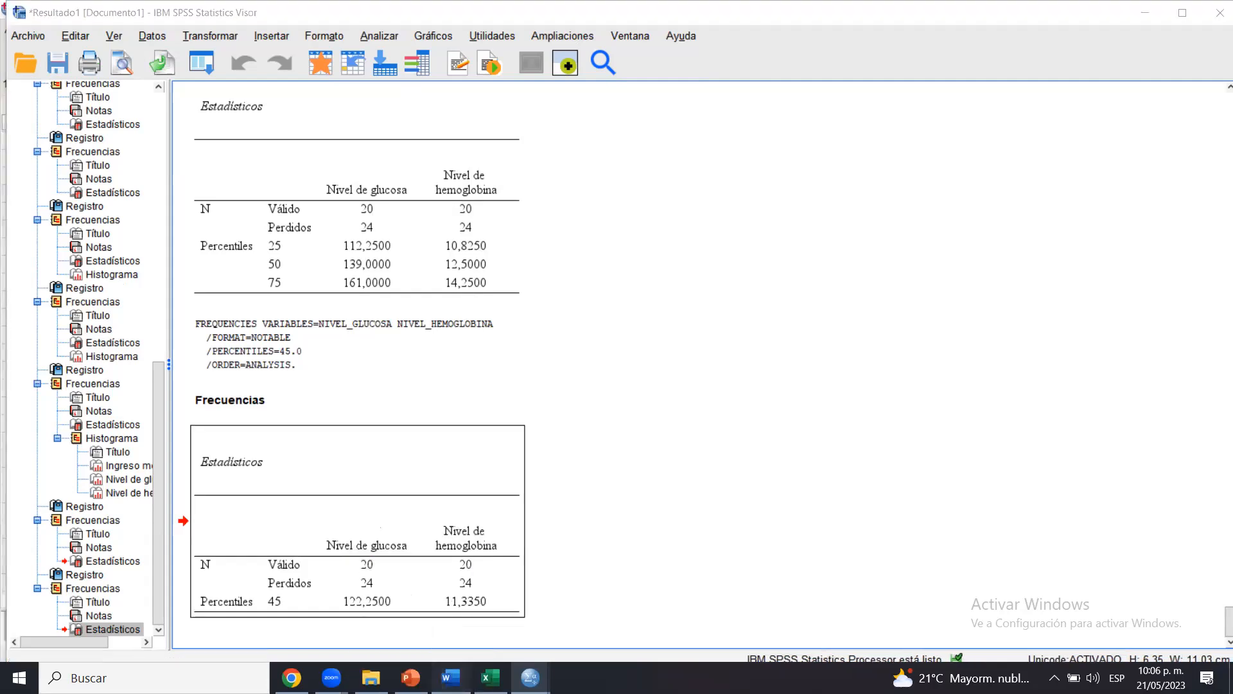
key(alt+Tab)
key(Return)
key(ctrl+v)
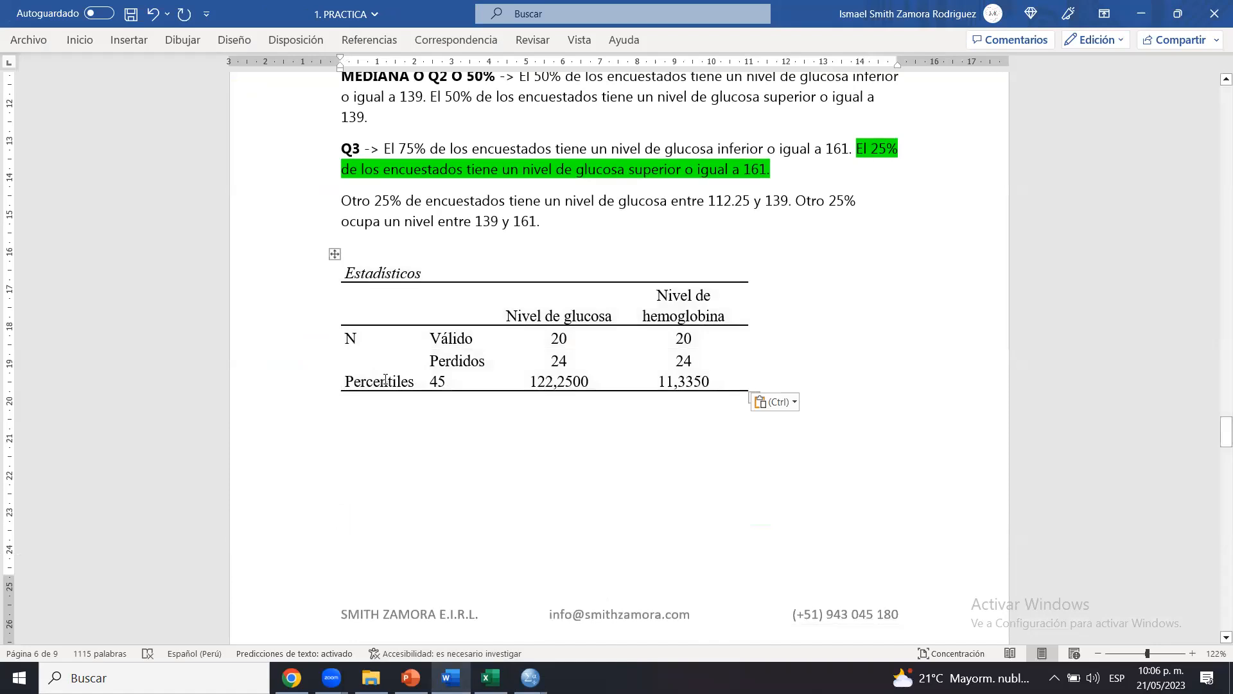
drag(387, 379, 453, 385)
key(ctrl+n)
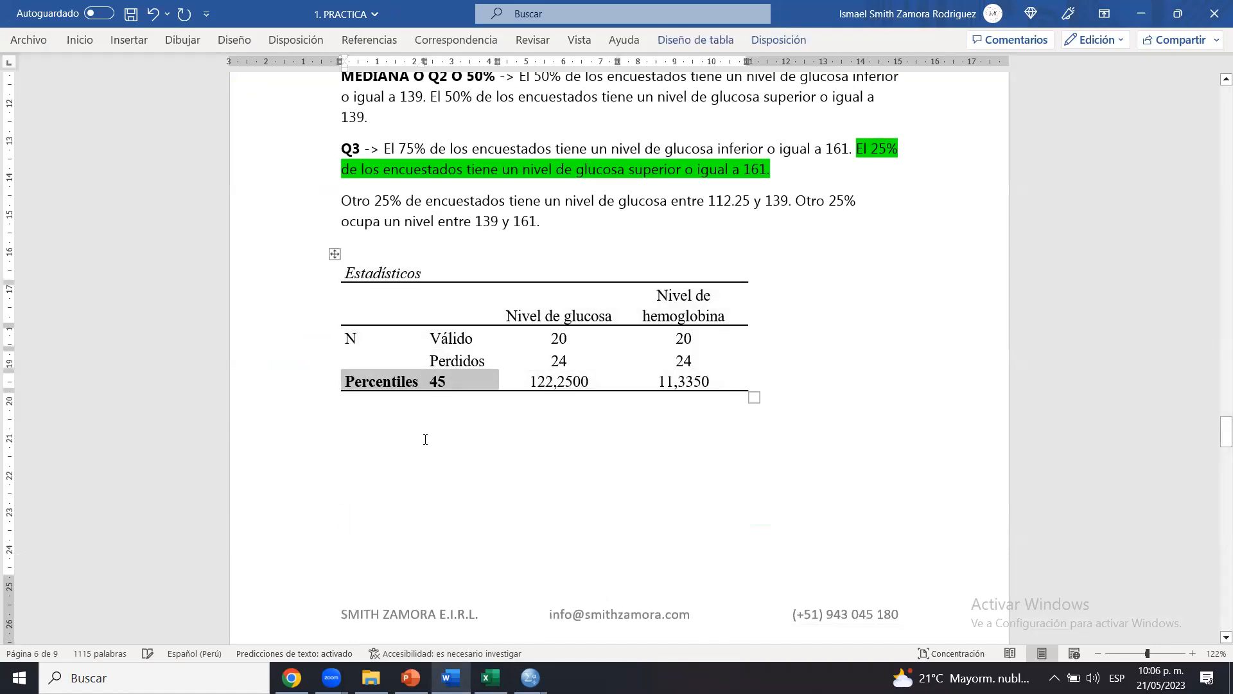
Write "Percentil 45. El 45% de las personas tiene un nivel de glucosa inferior o igual a 122.25" below the table and save the document
click(425, 439)
text(Pe)
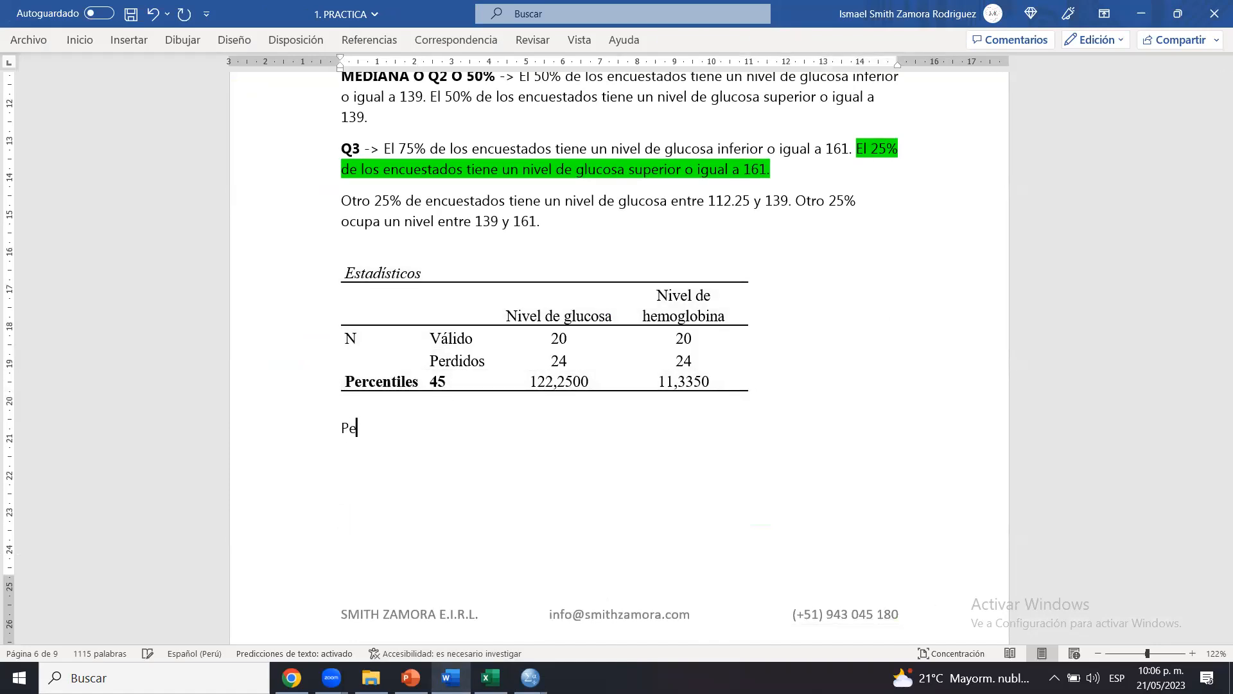
text(rcentil 45. El 45% de las personas tiene un )
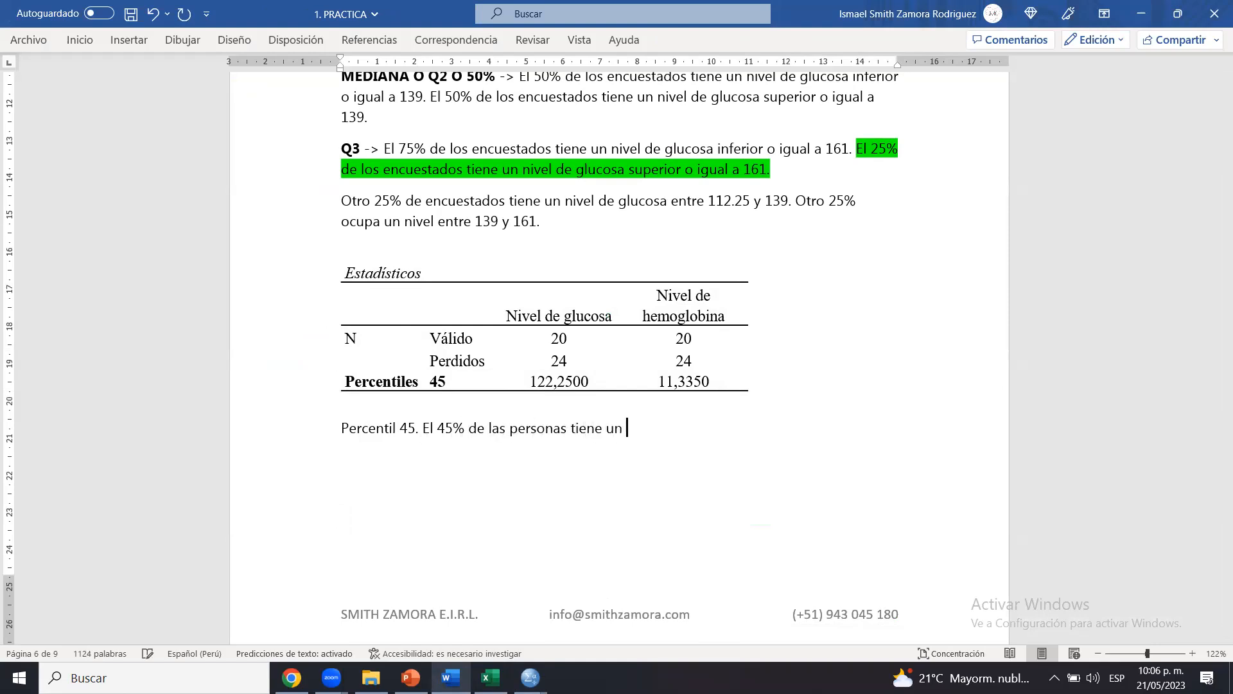
text( nivel de gluc)
text(osa )
text(de)
key(BackSpace)
key(BackSpace)
text(inferior o igual a)
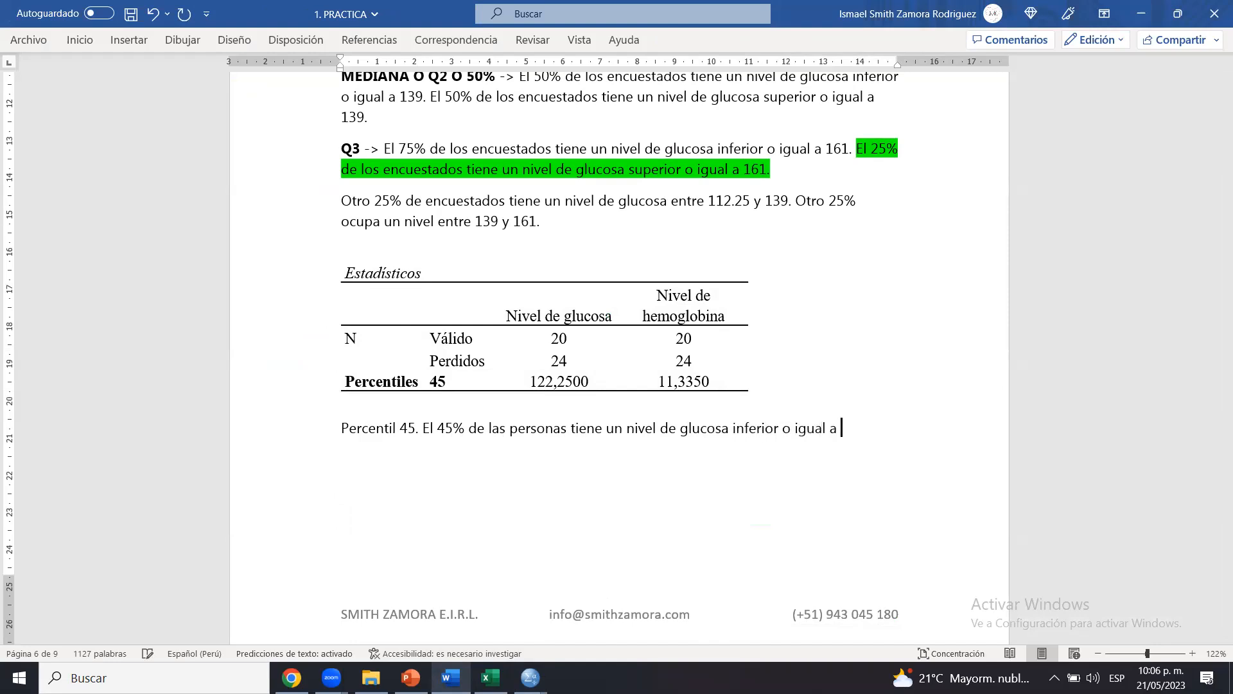
key(Up)
click(864, 444)
text(122.25)
key(ctrl+s)
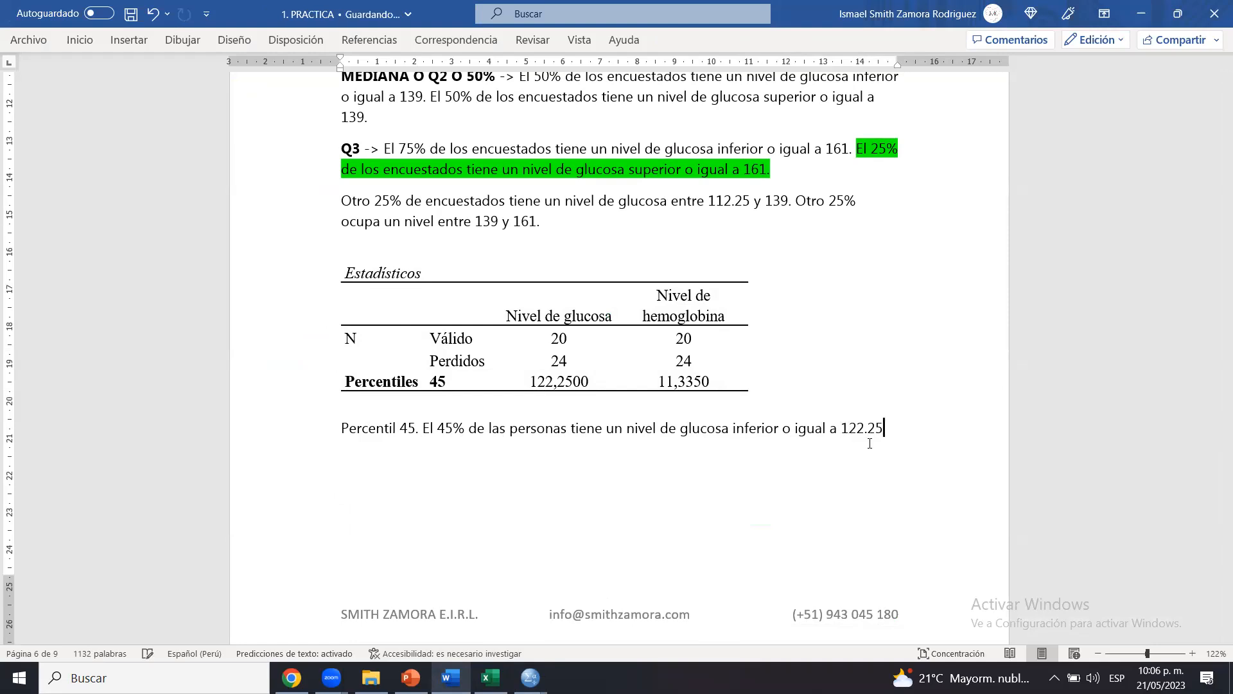
Bold the lead-in "Percentil 45." of the new interpretation paragraph
click(425, 429)
shift+click(344, 430)
key(ctrl+n)
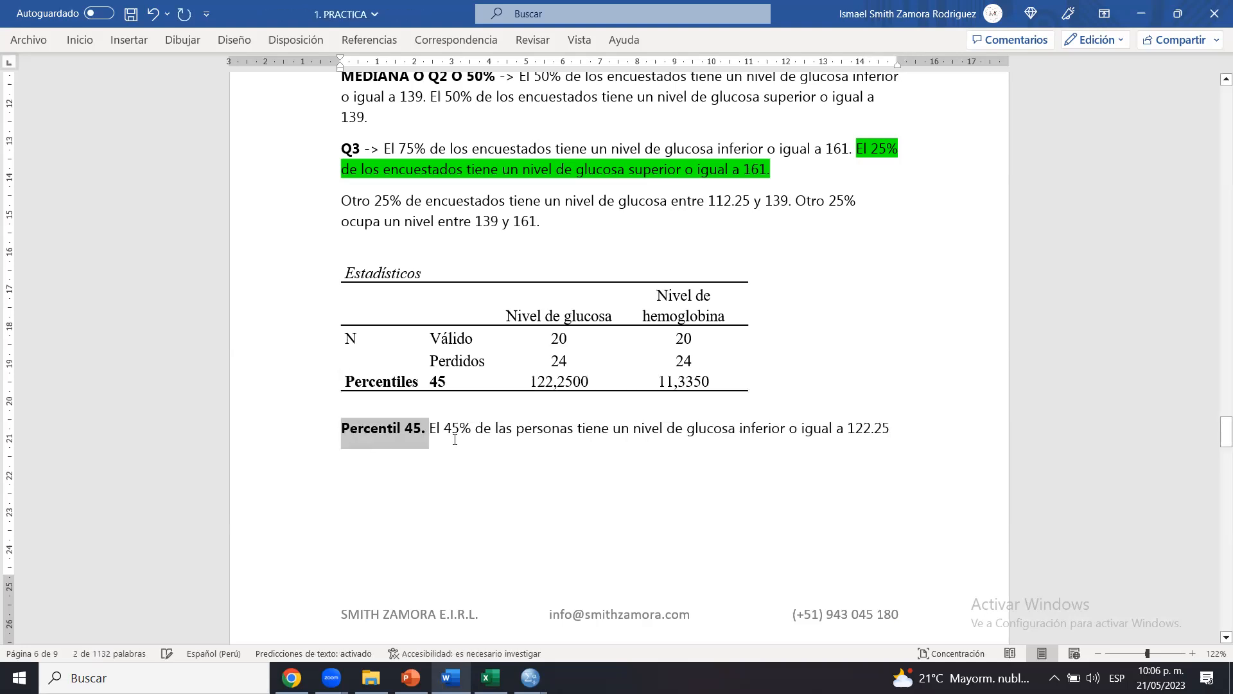
click(454, 430)
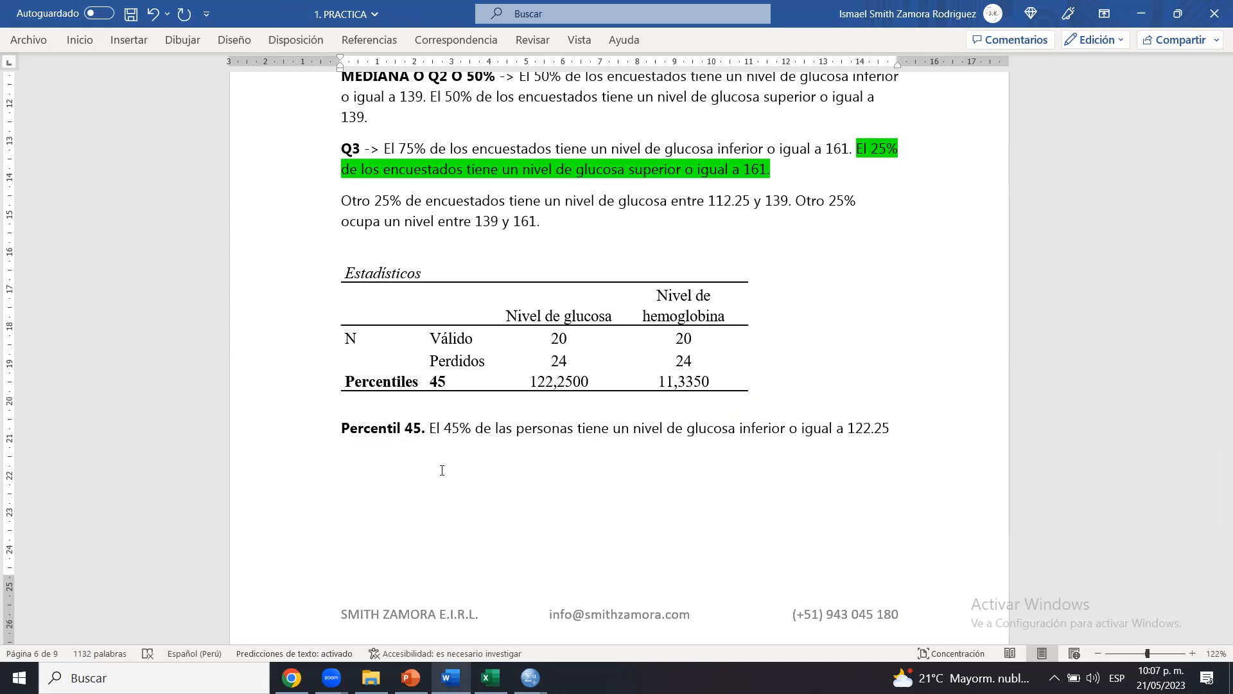
In the SPSS data editor, set up a Descriptives analysis with Ingreso mensual, Nivel de glucosa, Nivel de hemoglobina, Peso inicial and Peso final as variables
mouse_move(531, 677)
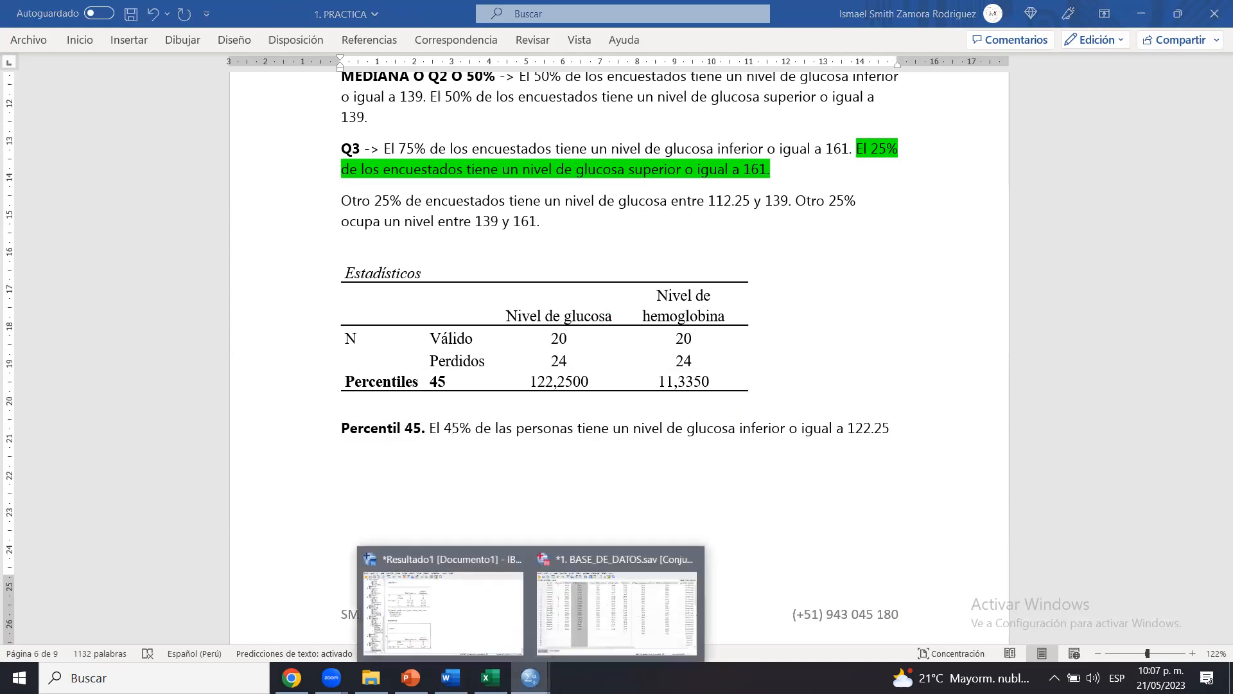
click(582, 625)
click(486, 187)
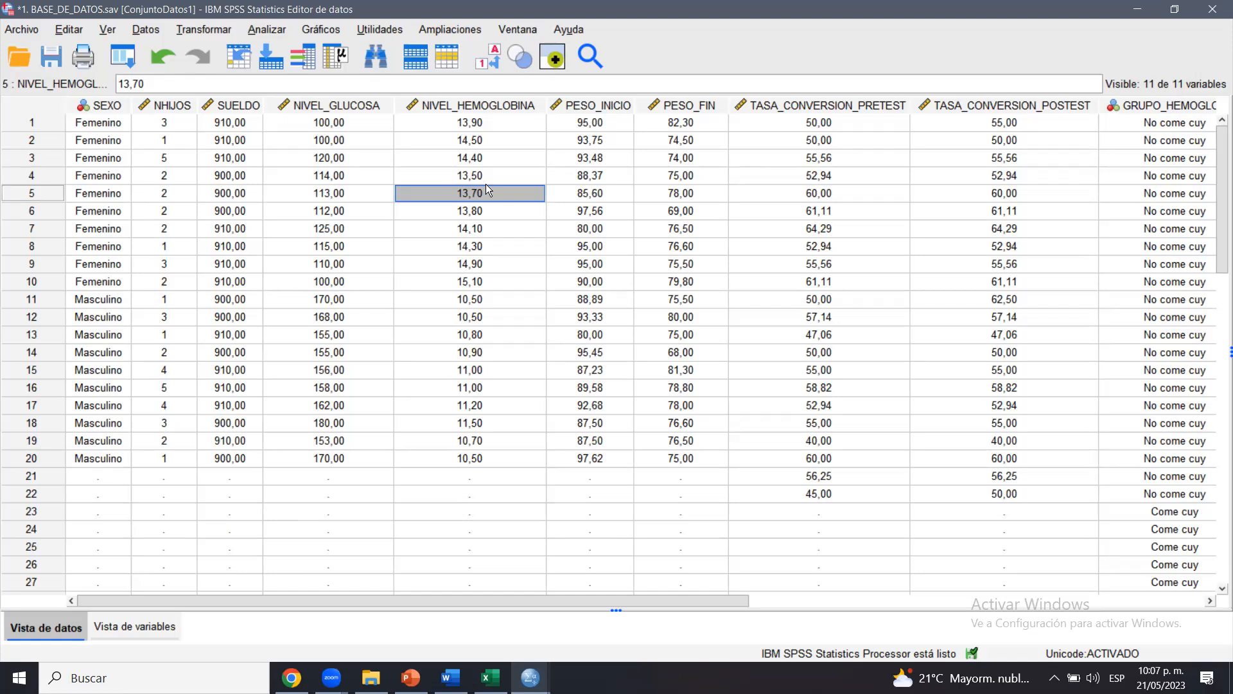
click(263, 26)
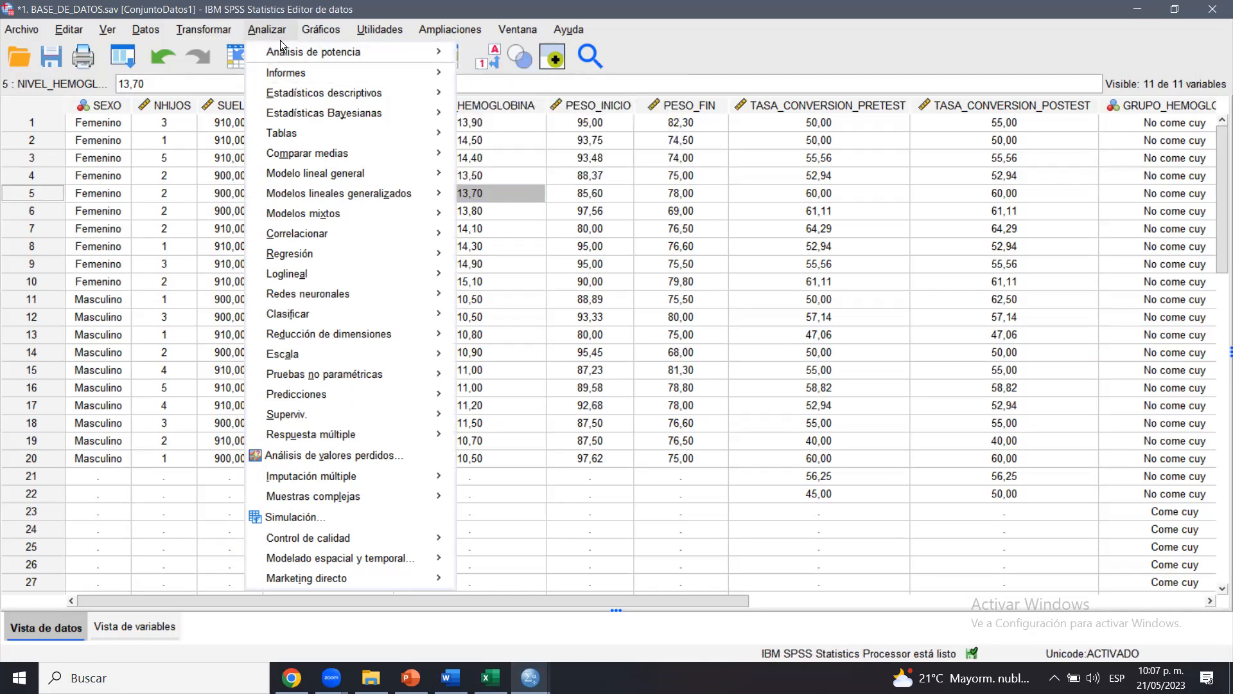
click(261, 27)
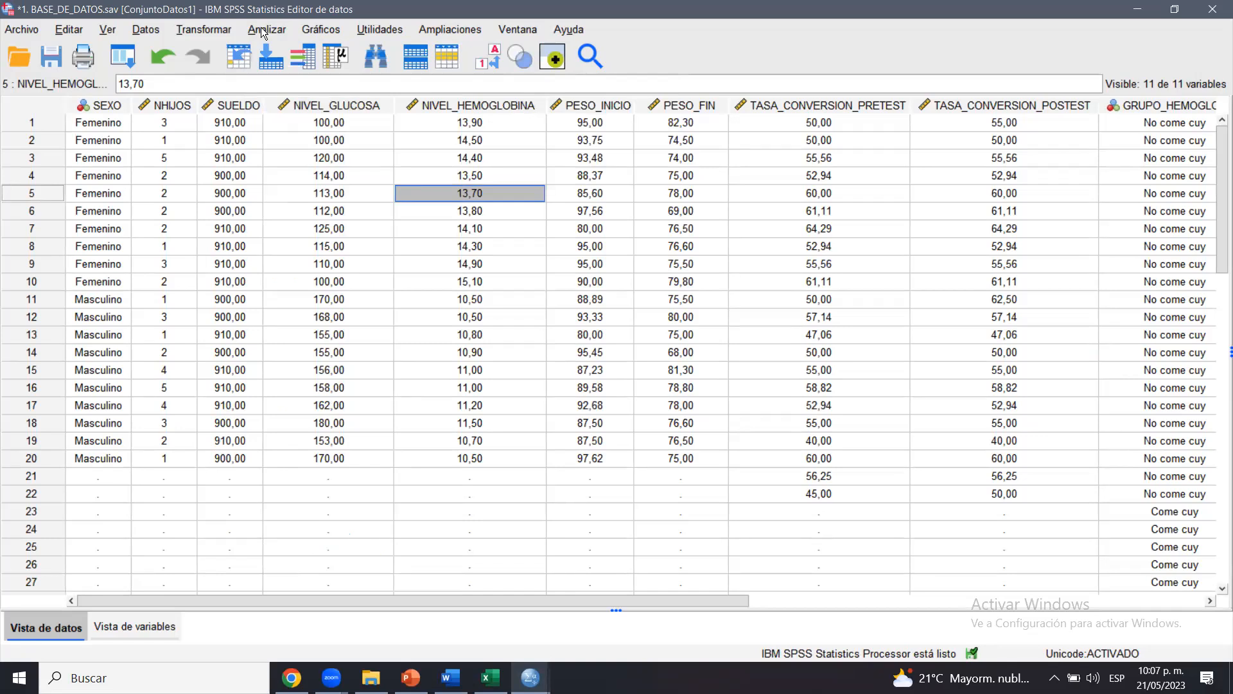
click(261, 27)
mouse_move(344, 95)
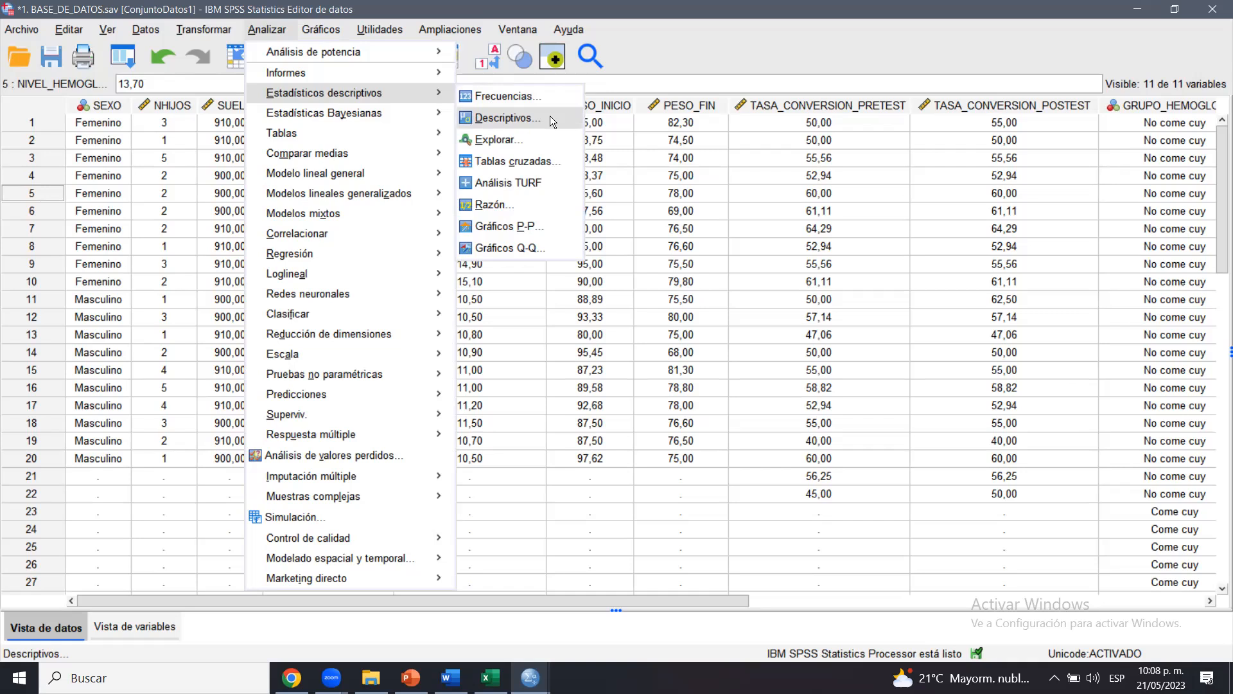
click(508, 117)
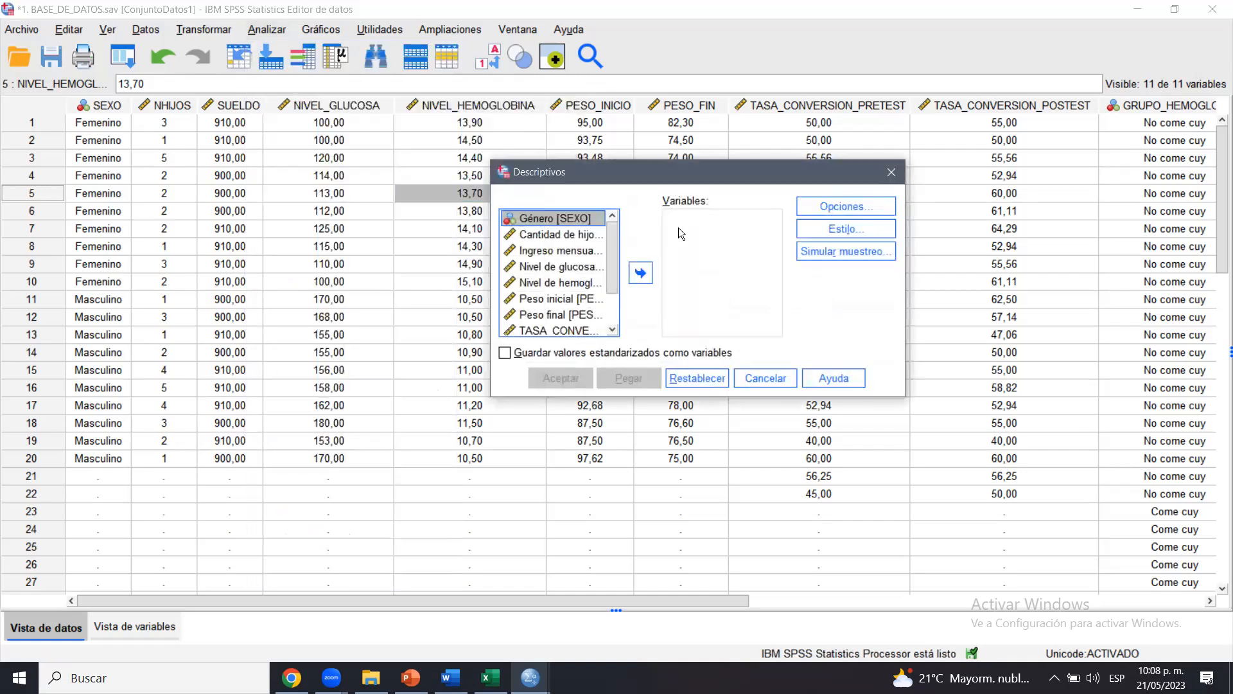
click(583, 251)
shift+click(558, 314)
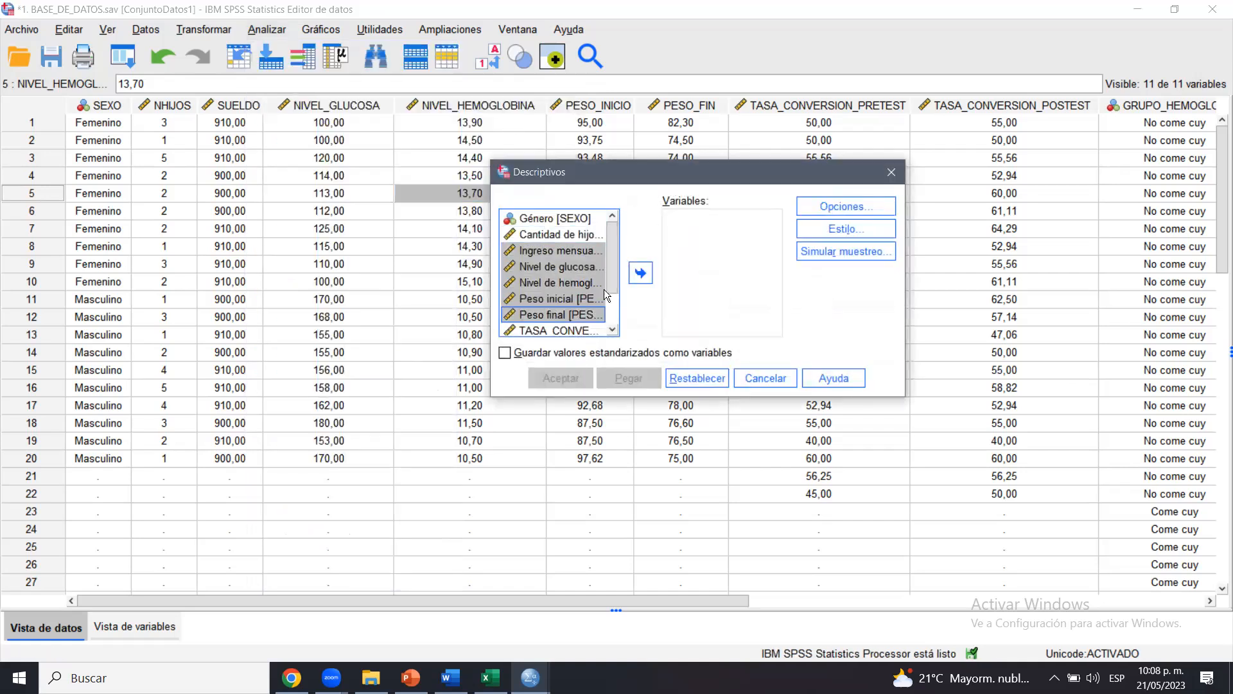
click(640, 272)
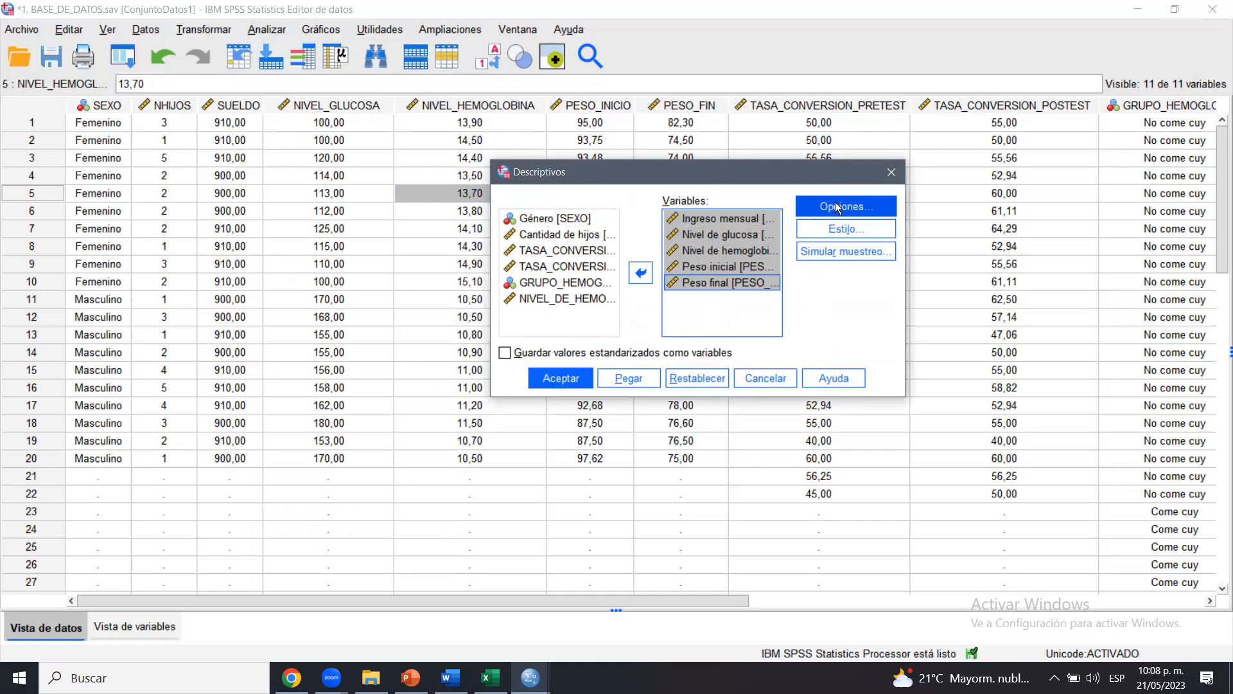
Check the Descriptives options and run the analysis with mean, standard deviation, minimum and maximum
click(854, 206)
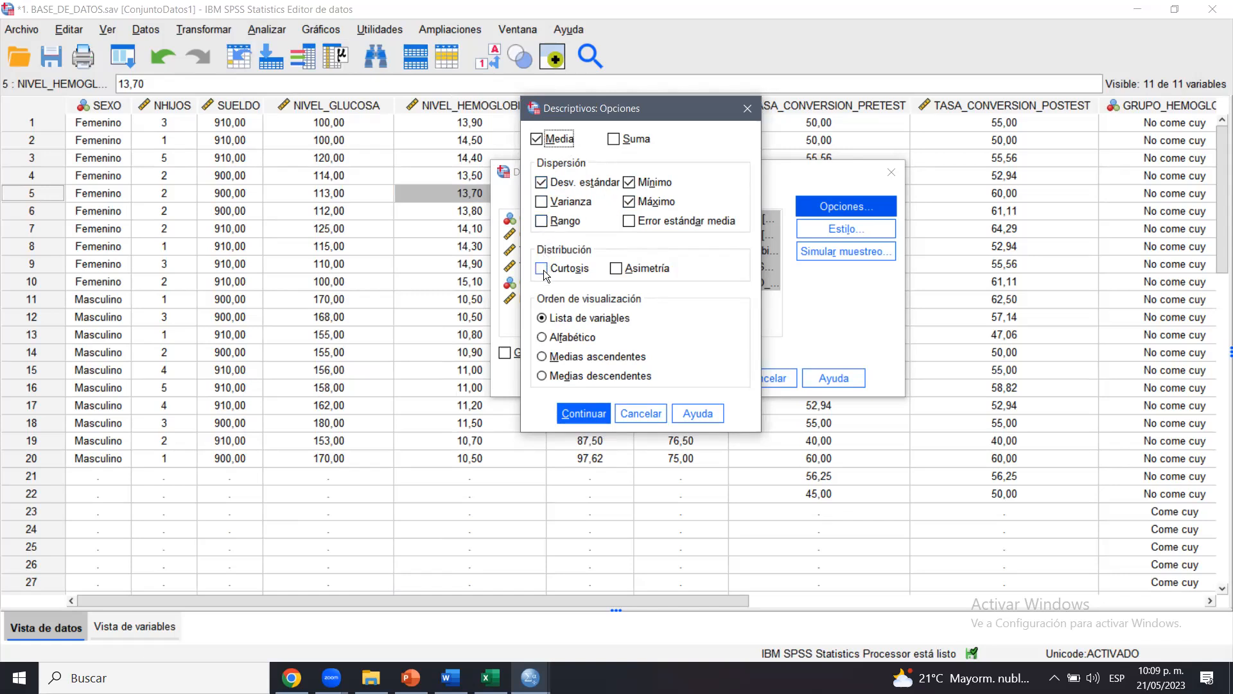
click(577, 414)
click(829, 204)
click(752, 111)
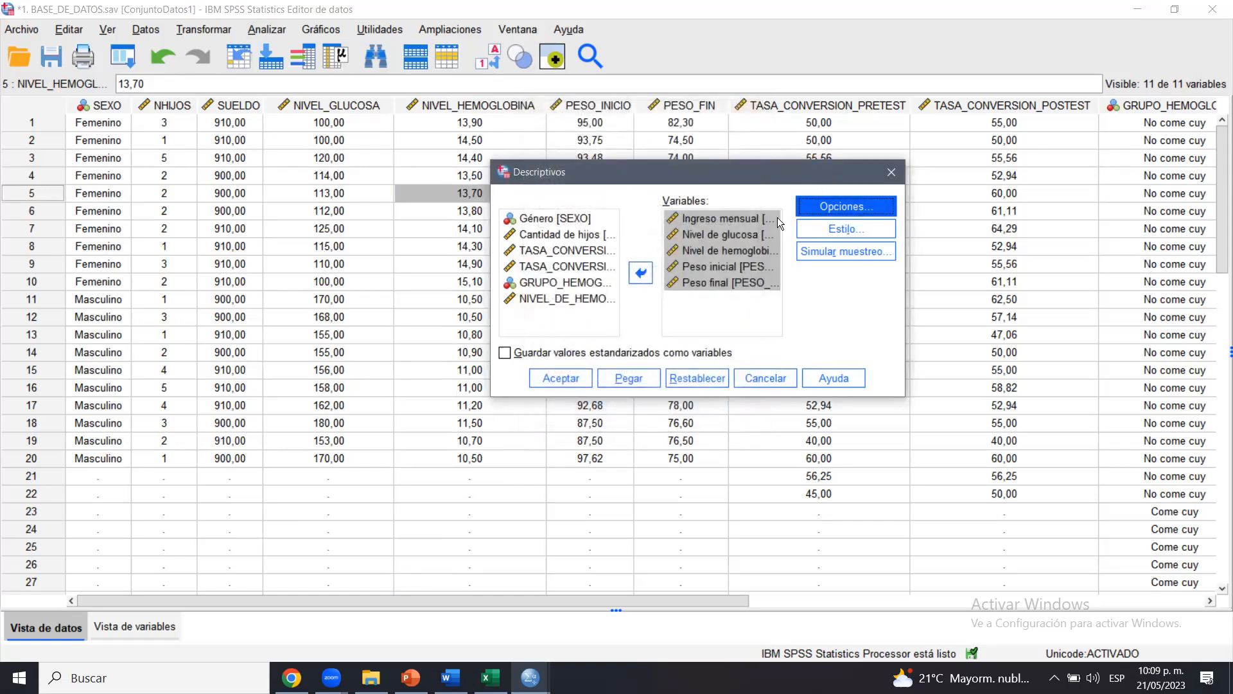
click(548, 379)
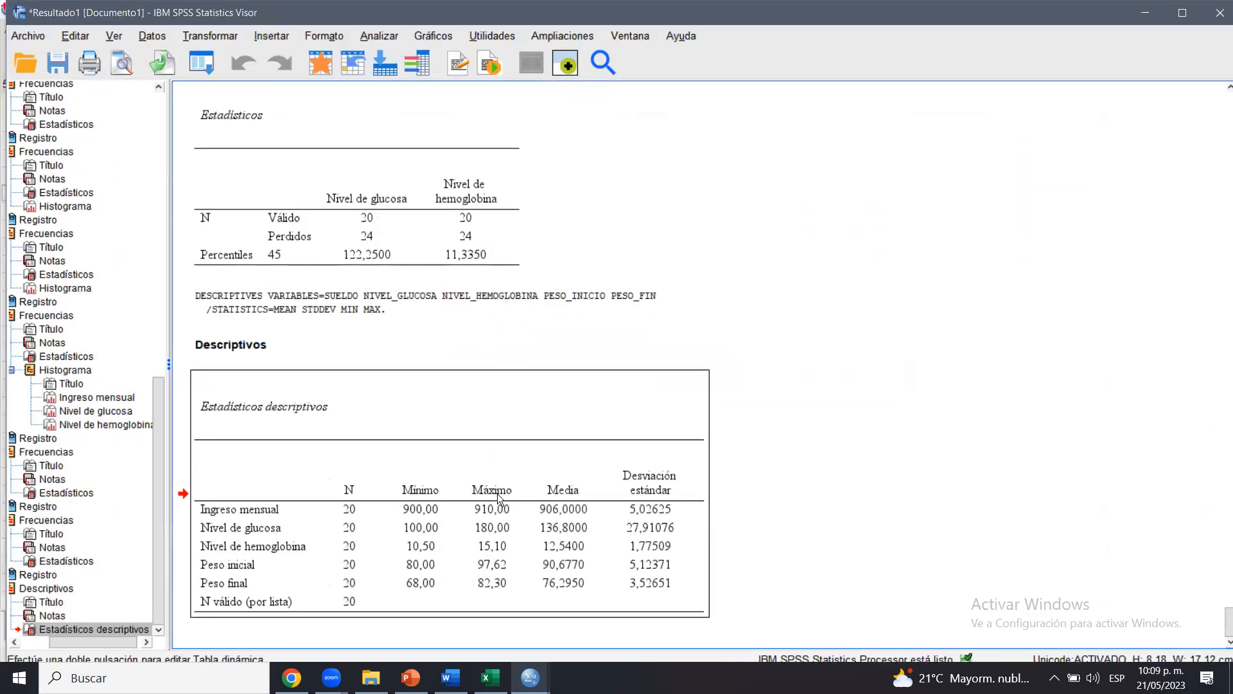
Examine the minimum, maximum, mean and standard deviation of each variable in the descriptive statistics table
click(495, 459)
click(904, 250)
click(480, 424)
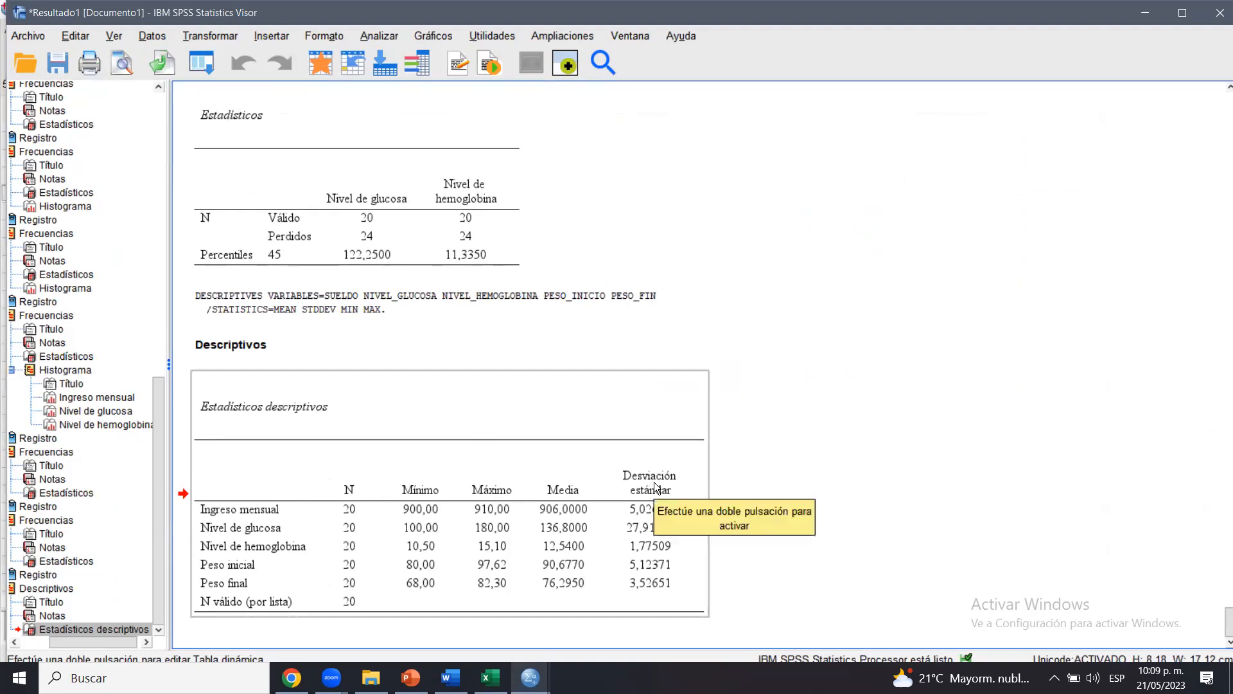
click(863, 410)
click(556, 522)
click(822, 459)
click(555, 504)
click(778, 426)
click(563, 491)
click(817, 436)
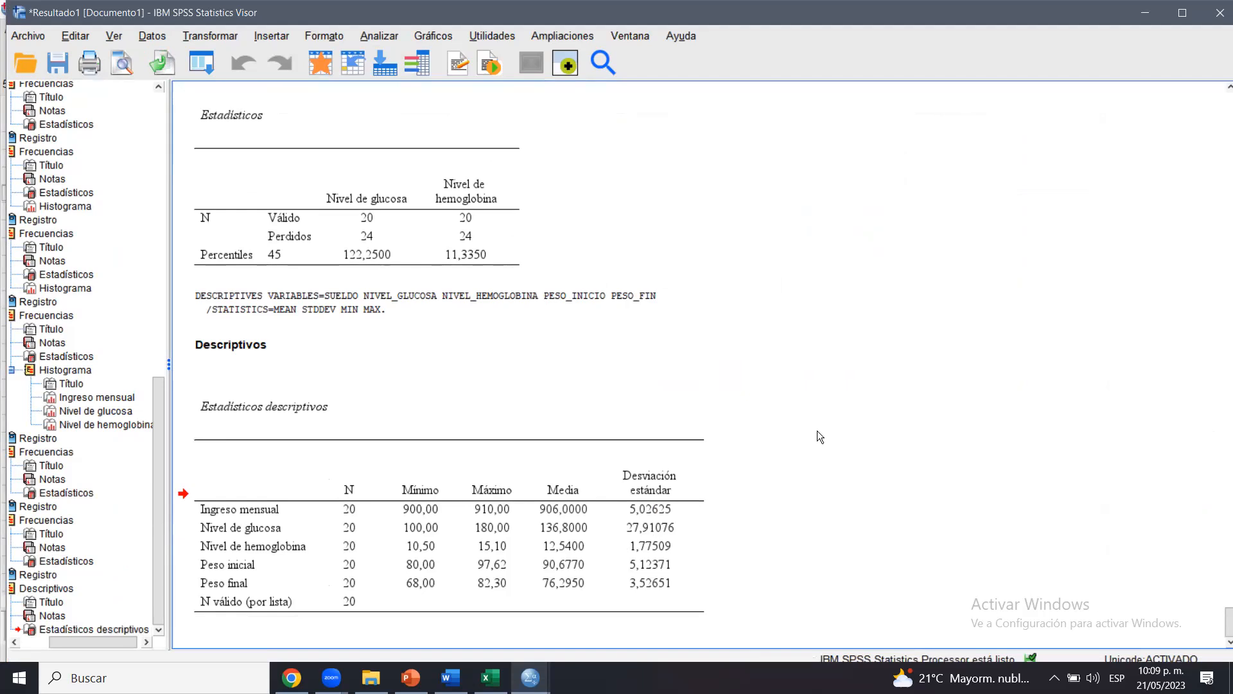
click(569, 539)
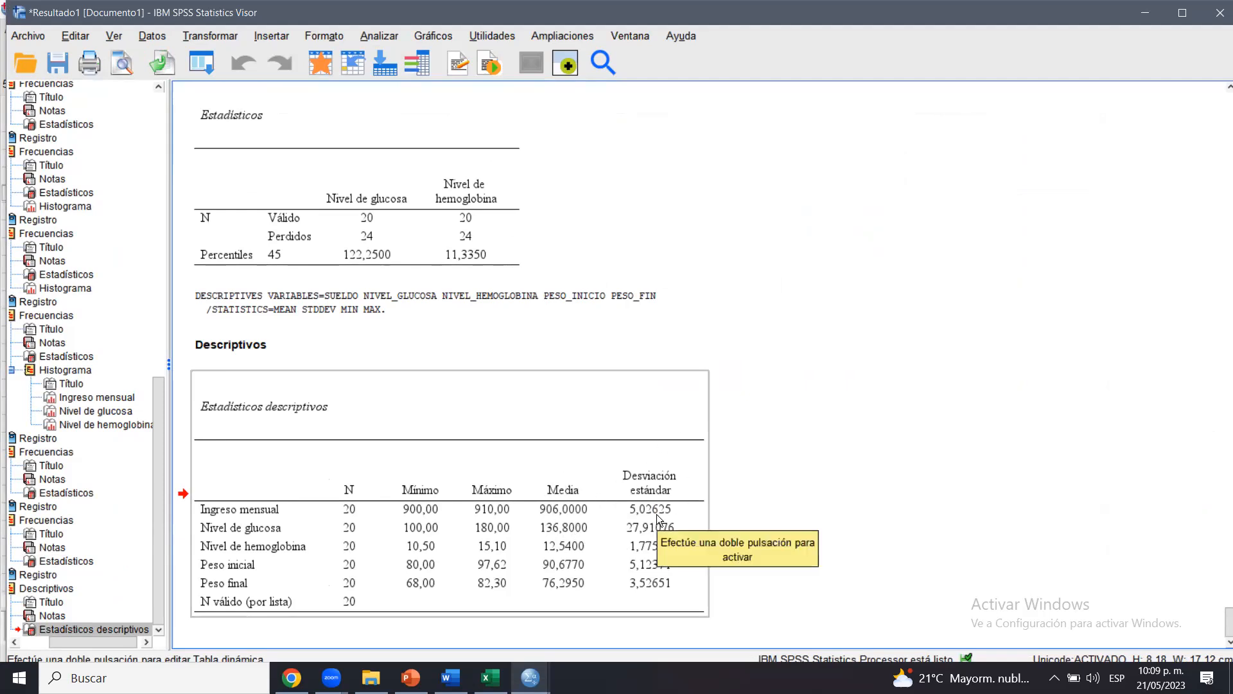
click(803, 487)
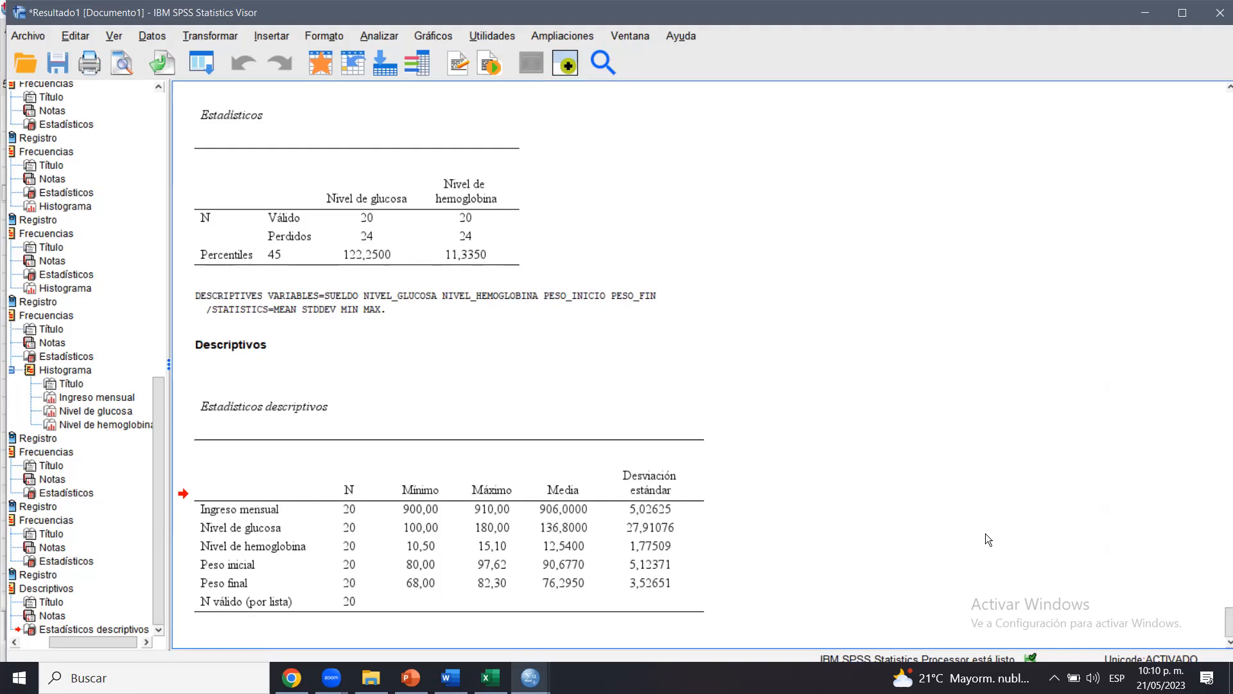
click(658, 478)
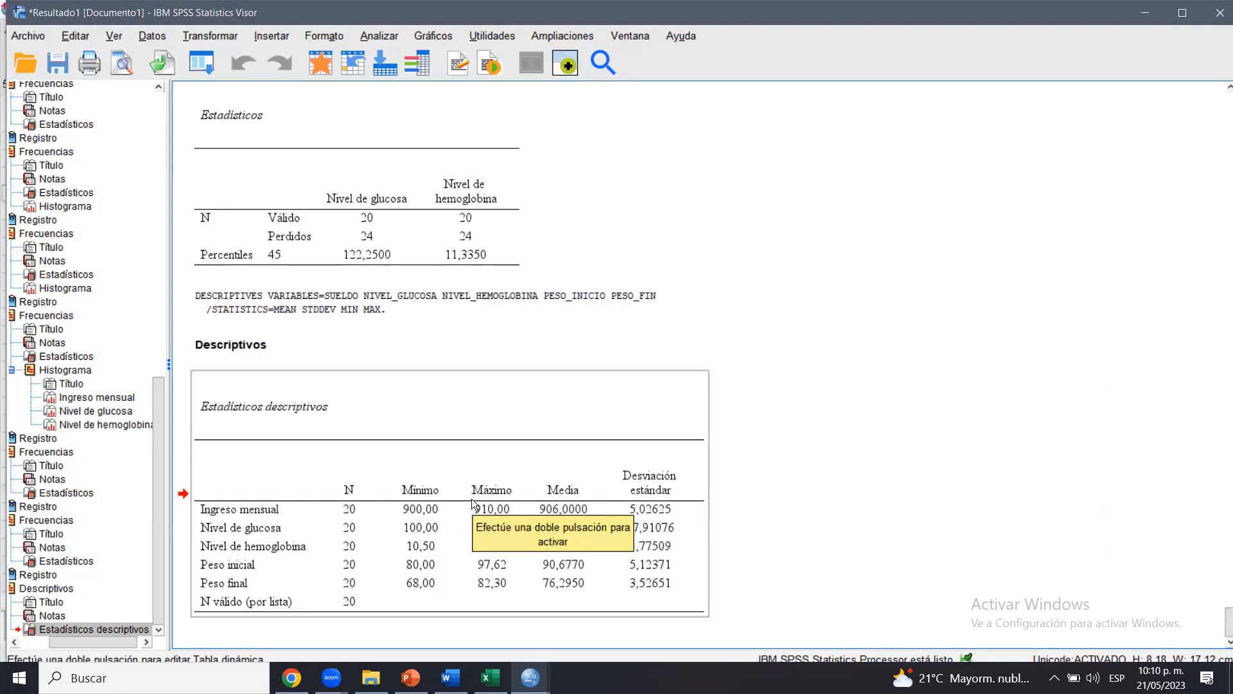
click(791, 413)
Switch to PowerPoint to review the "Medidas de posición" slide, and return to the SPSS data editor
click(411, 678)
drag(176, 375, 175, 347)
mouse_move(529, 677)
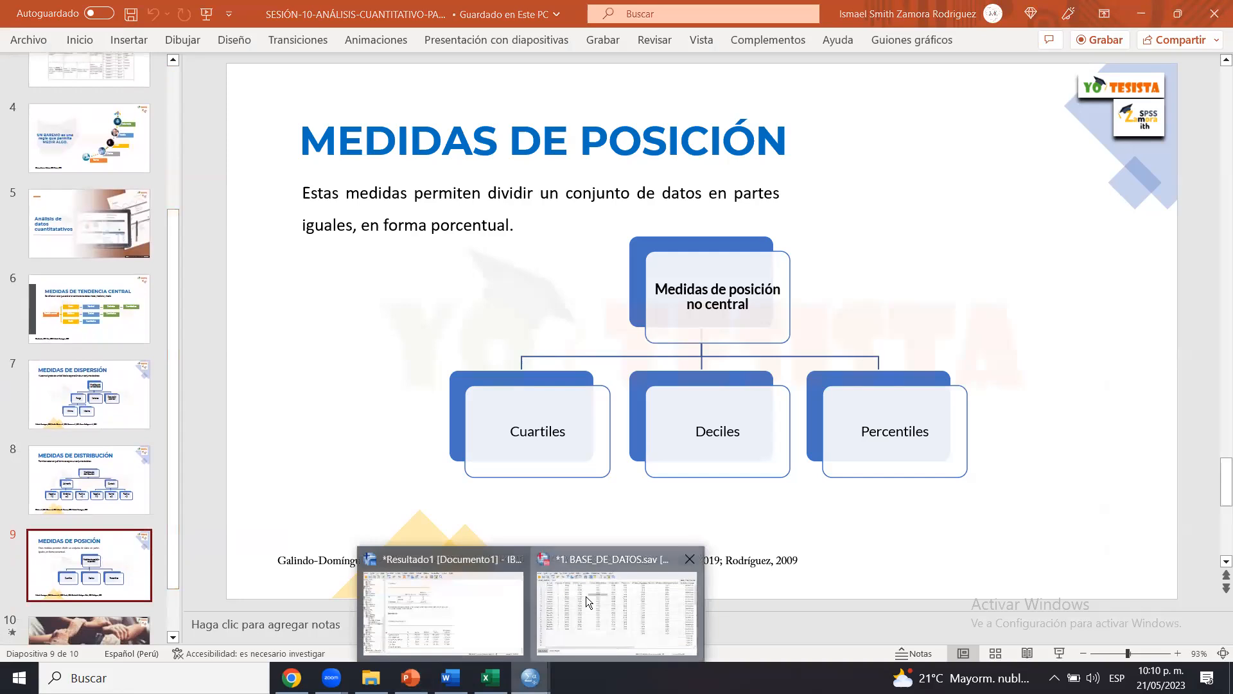
click(586, 596)
Switch to Word and review the first class exercise on the average number of children at the start of the document
click(452, 677)
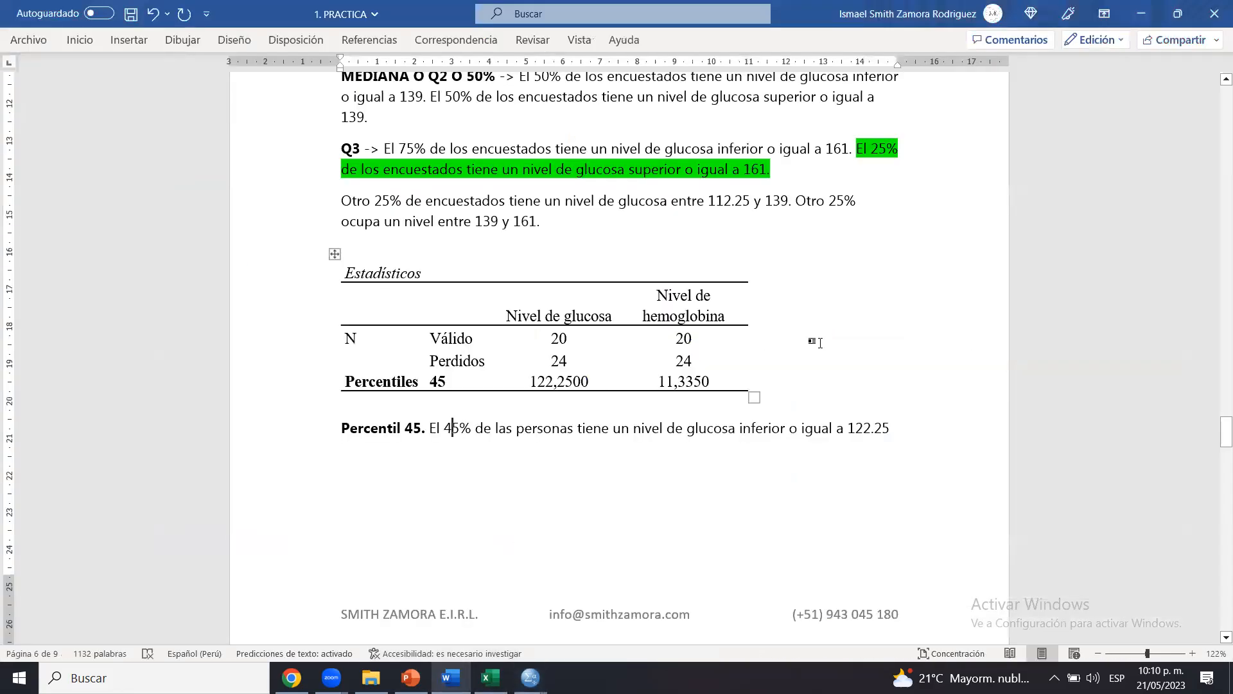
drag(1222, 436, 1212, 80)
click(707, 281)
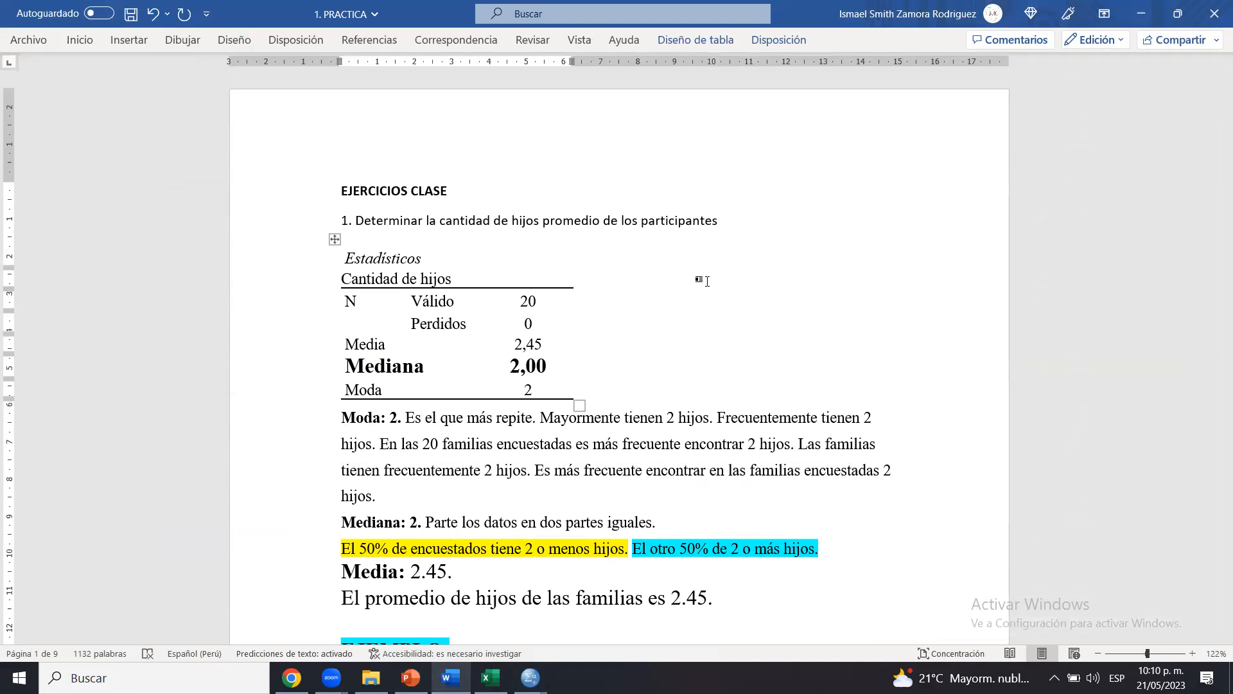
click(1221, 106)
drag(1221, 106, 1221, 109)
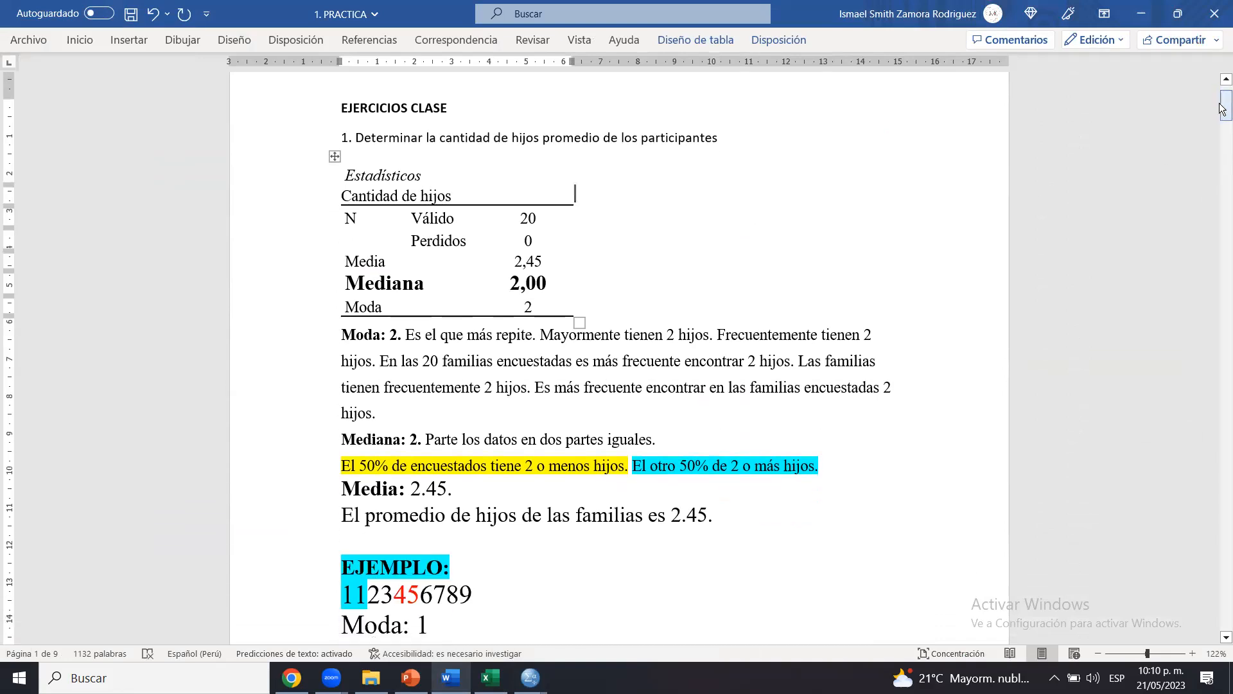